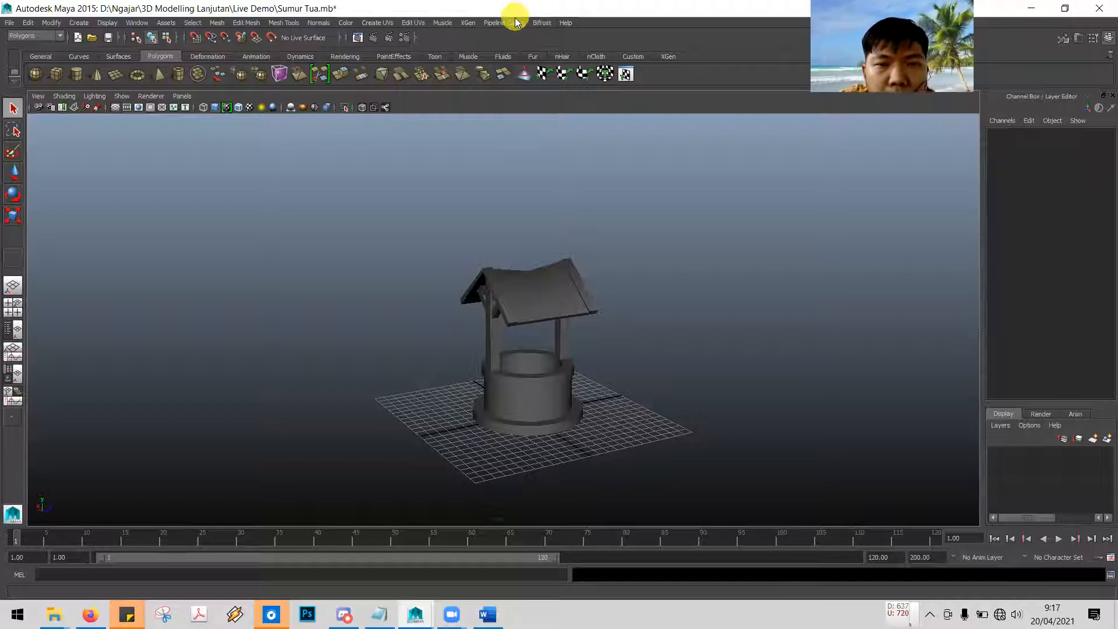
# Create a polygon cylinder about 0.7 in radius and 9.5 high on the grid beside the well
pyautogui.moveTo(627, 317)
pyautogui.keyDown('alt'); pyautogui.mouseDown()
pyautogui.moveTo(691, 317)
pyautogui.moveTo(621, 329)
pyautogui.mouseUp(); pyautogui.keyUp('alt')
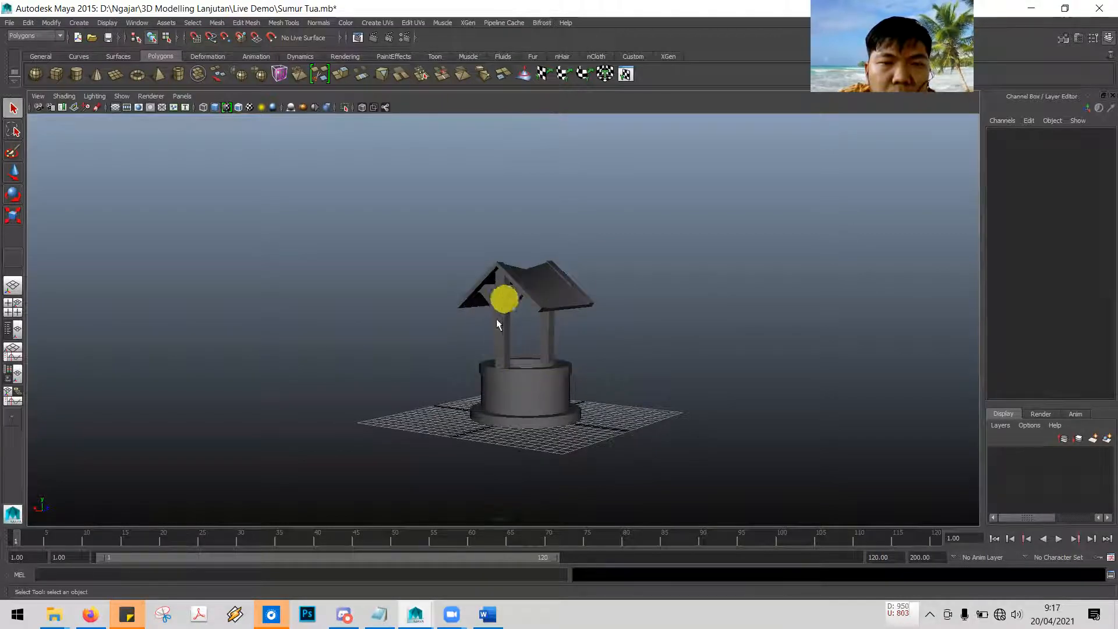
pyautogui.scroll(5, 514, 330)
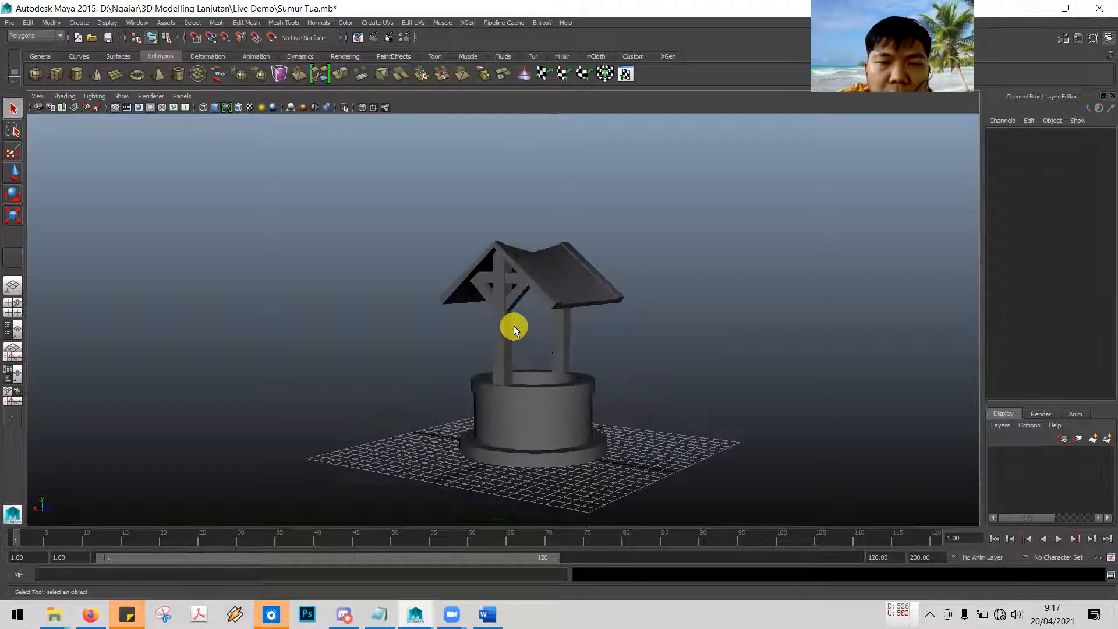
pyautogui.moveTo(616, 362)
pyautogui.keyDown('alt'); pyautogui.mouseDown()
pyautogui.moveTo(606, 364)
pyautogui.moveTo(638, 361)
pyautogui.moveTo(601, 362)
pyautogui.moveTo(624, 363)
pyautogui.mouseUp(); pyautogui.keyUp('alt')
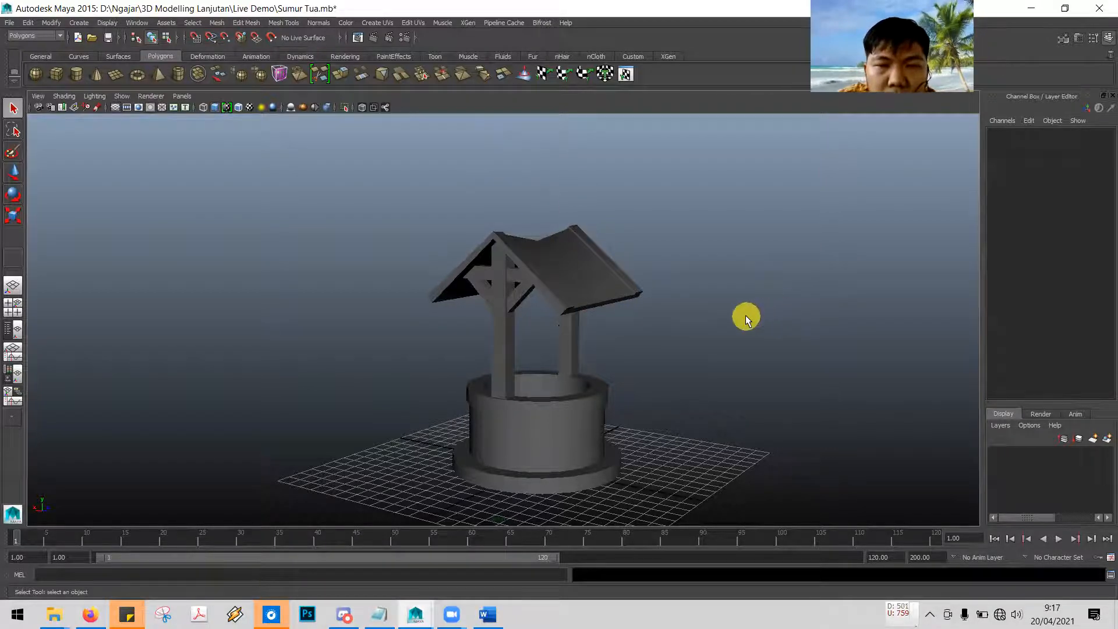
pyautogui.keyDown('alt'); pyautogui.moveTo(743, 317); pyautogui.dragTo(572, 356); pyautogui.keyUp('alt')
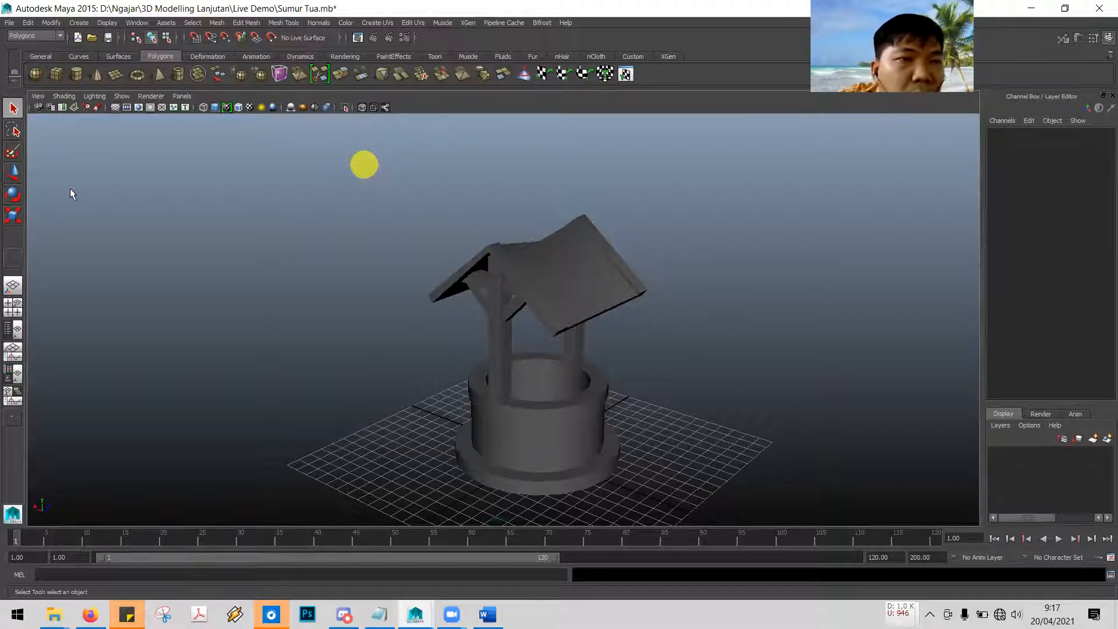
pyautogui.click(79, 74)
pyautogui.moveTo(671, 430); pyautogui.dragTo(682, 438)
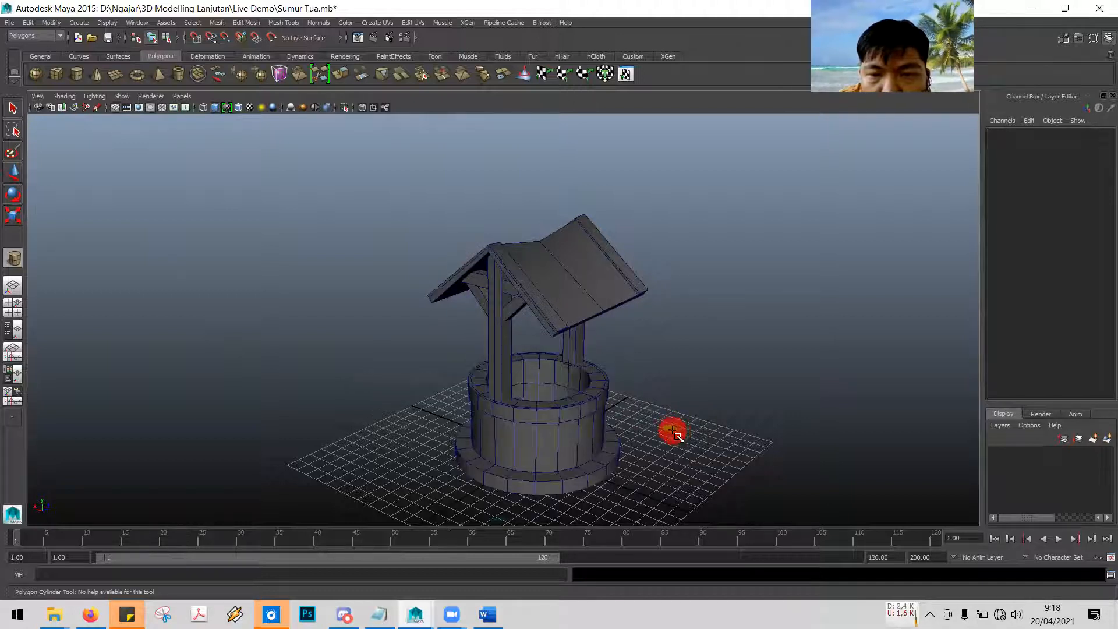
pyautogui.moveTo(672, 431); pyautogui.dragTo(679, 476)
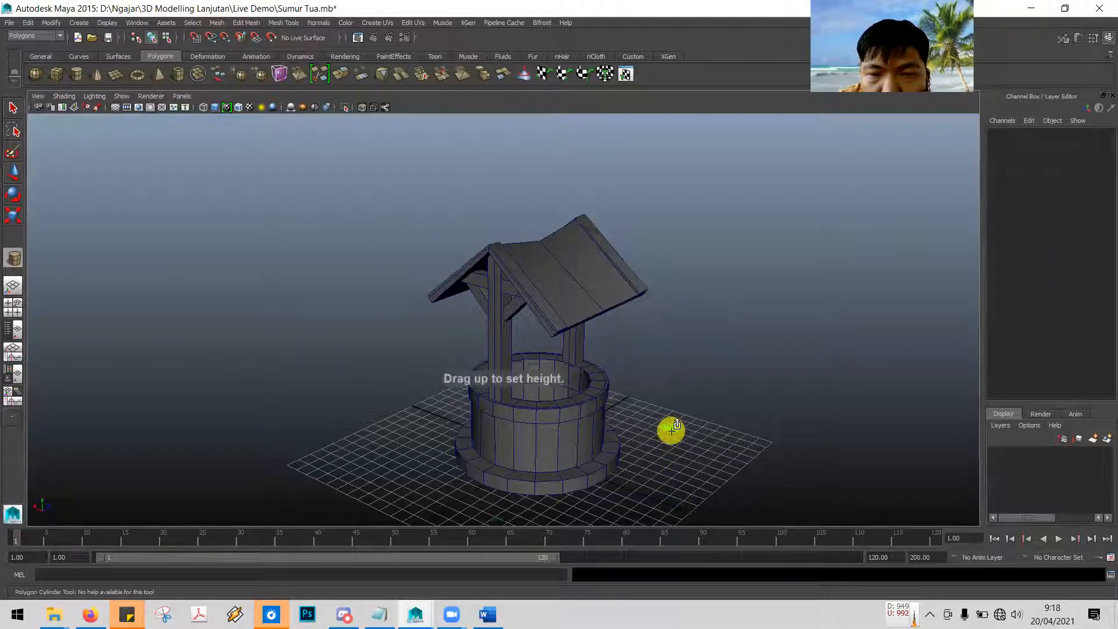
pyautogui.moveTo(666, 433); pyautogui.dragTo(675, 400)
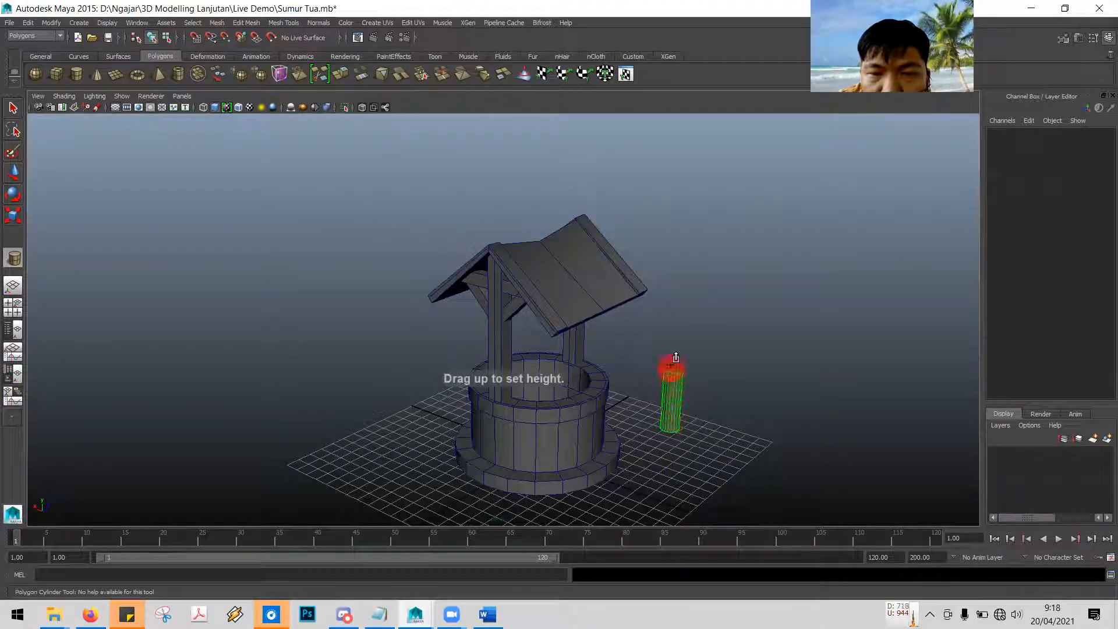
pyautogui.moveTo(678, 315); pyautogui.dragTo(683, 302)
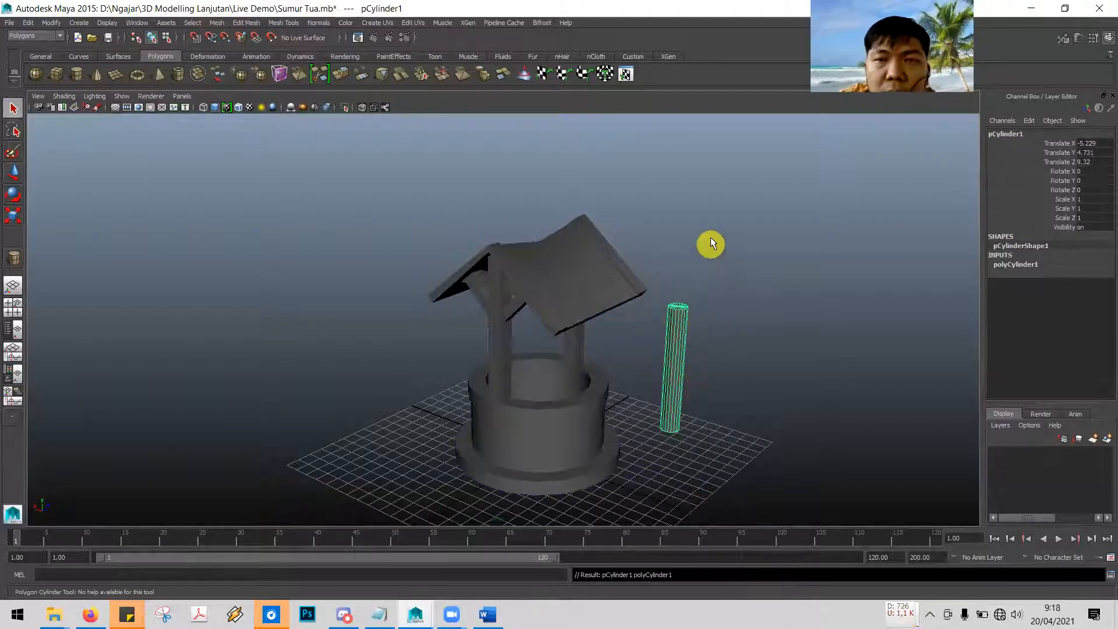
# Switch to the Word document "Tutorial 1 - Sumur.docx" and read instruction 38 on rotating the cylinder
pyautogui.hotkey('alt', 'Tab')
pyautogui.hotkey('alt', 'Tab')
pyautogui.hotkey('alt', 'Tab')
pyautogui.hotkey('alt', 'Tab')
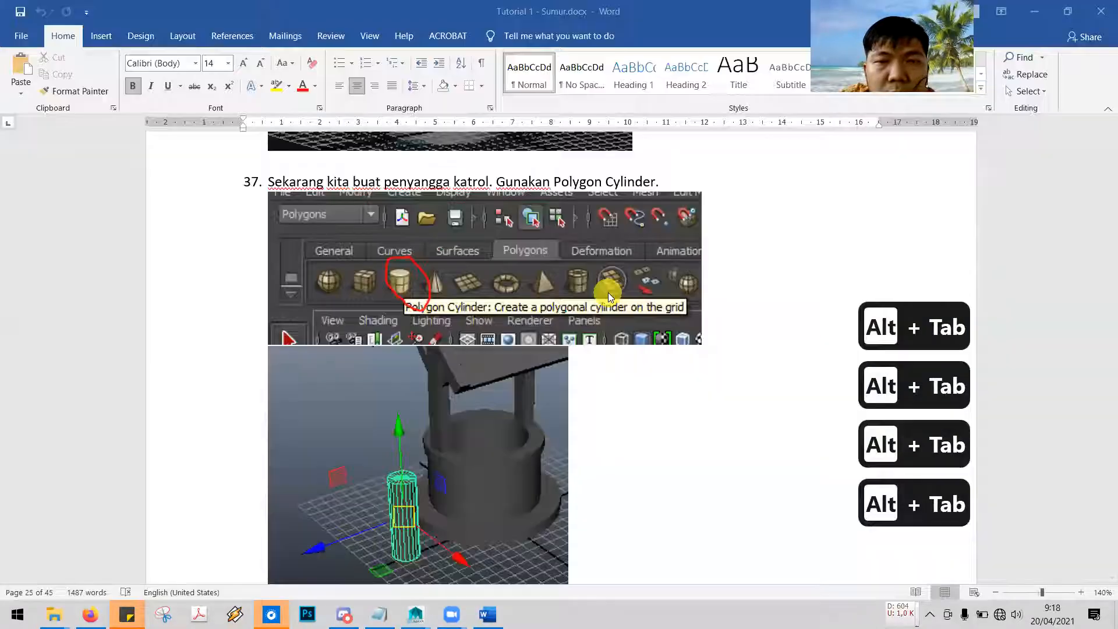
pyautogui.hotkey('alt', 'Tab')
pyautogui.hotkey('alt', 'Down')
pyautogui.hotkey('alt', 'Left')
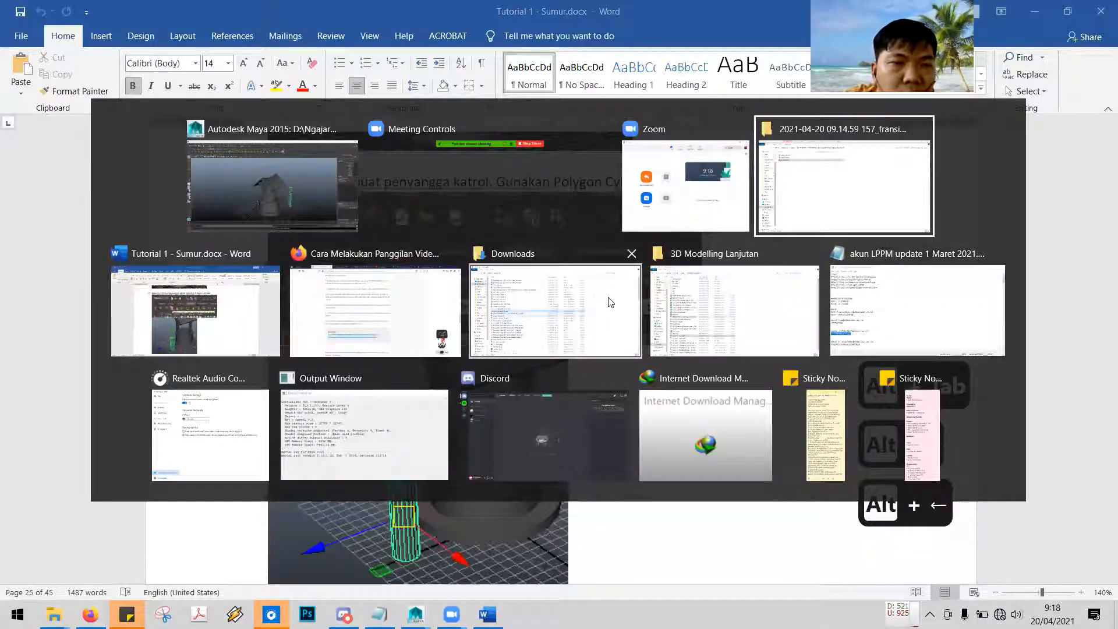
pyautogui.hotkey('alt', 'Right')
pyautogui.scroll(-8, 575, 408)
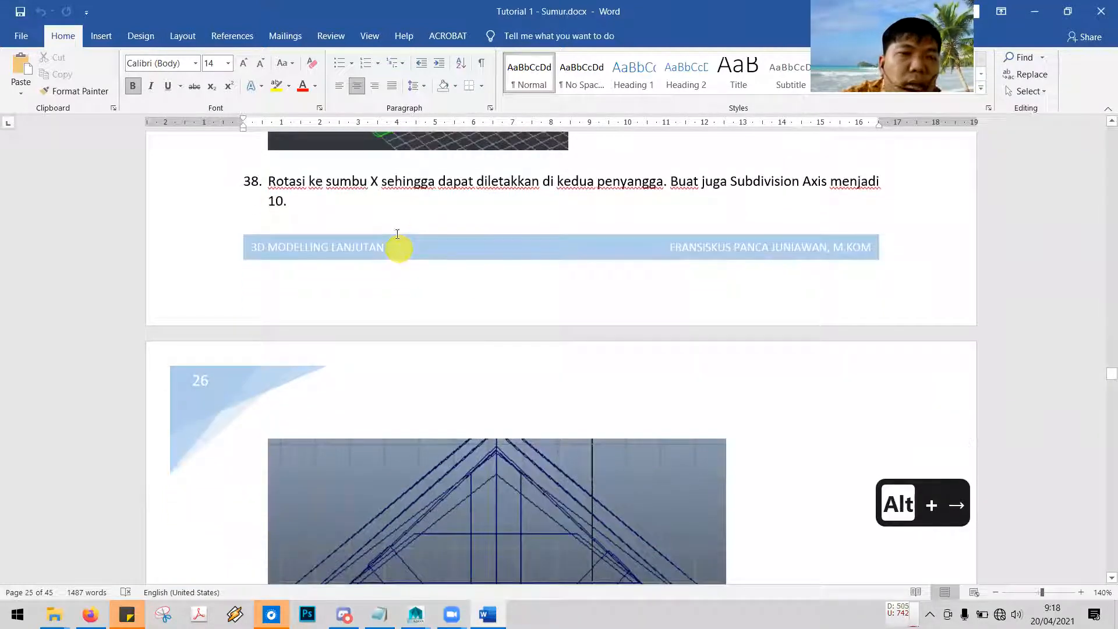
pyautogui.moveTo(381, 184); pyautogui.dragTo(541, 184)
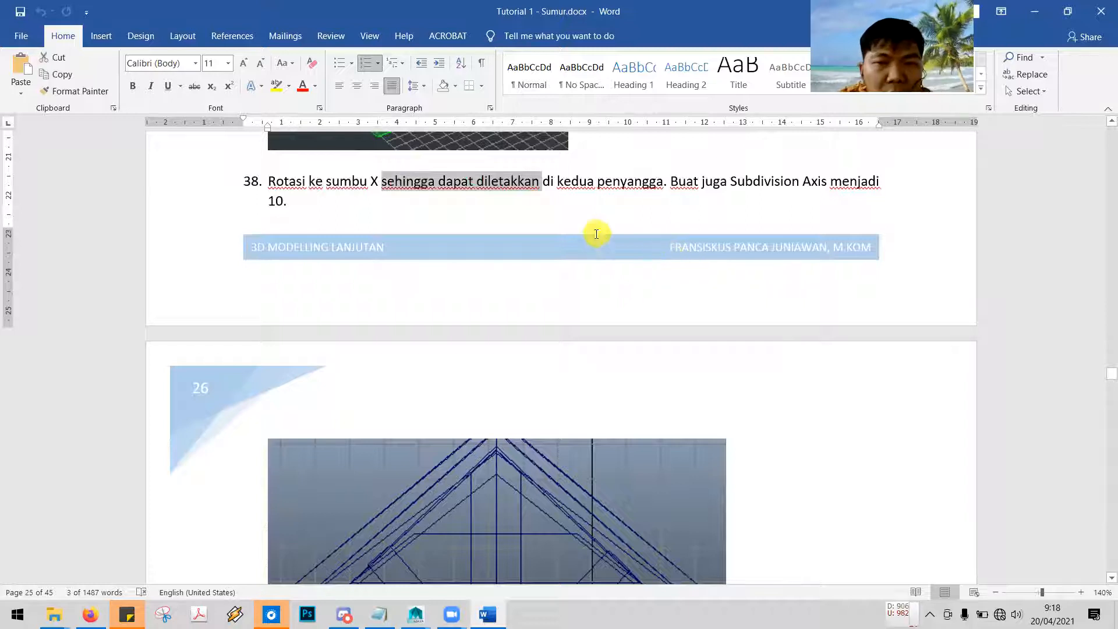
# Switch back to Maya and rotate the cylinder to 90 degrees around X so it lies horizontally
pyautogui.hotkey('alt', 'Tab')
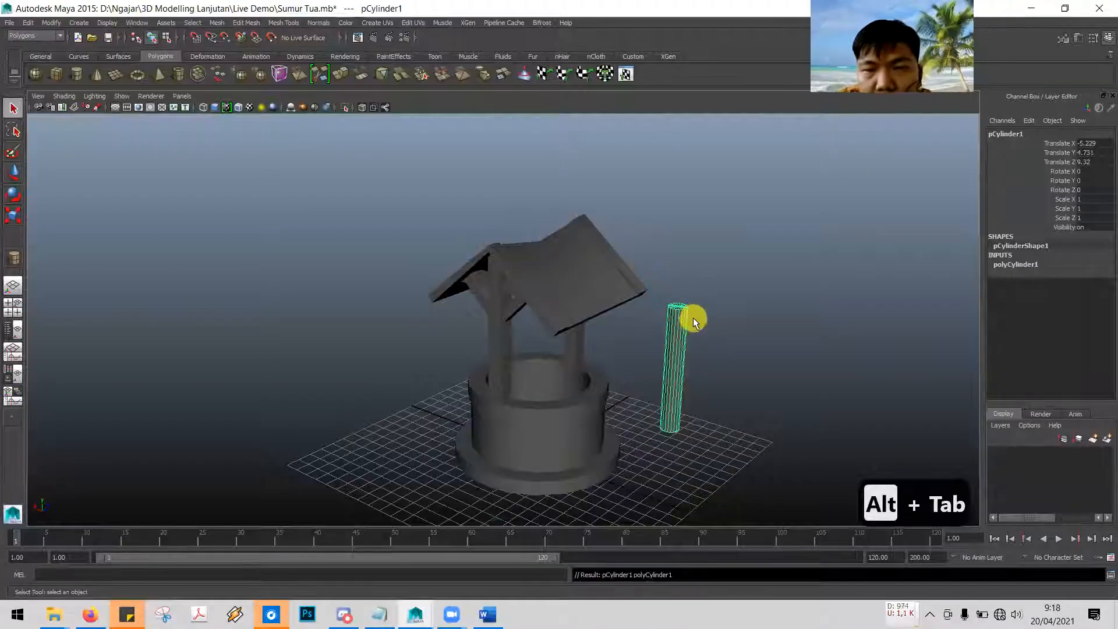
pyautogui.click(13, 196)
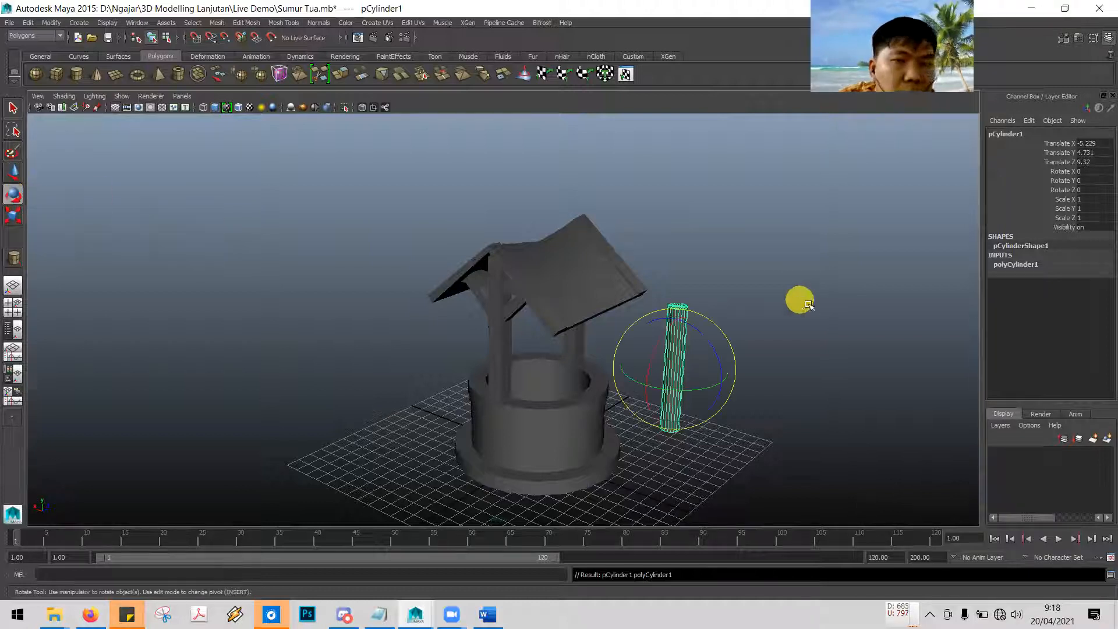
pyautogui.keyDown('alt'); pyautogui.moveTo(856, 339); pyautogui.dragTo(789, 340); pyautogui.keyUp('alt')
pyautogui.moveTo(715, 366); pyautogui.dragTo(762, 381)
pyautogui.hotkey('ctrl', 'z')
pyautogui.doubleClick(1100, 172)
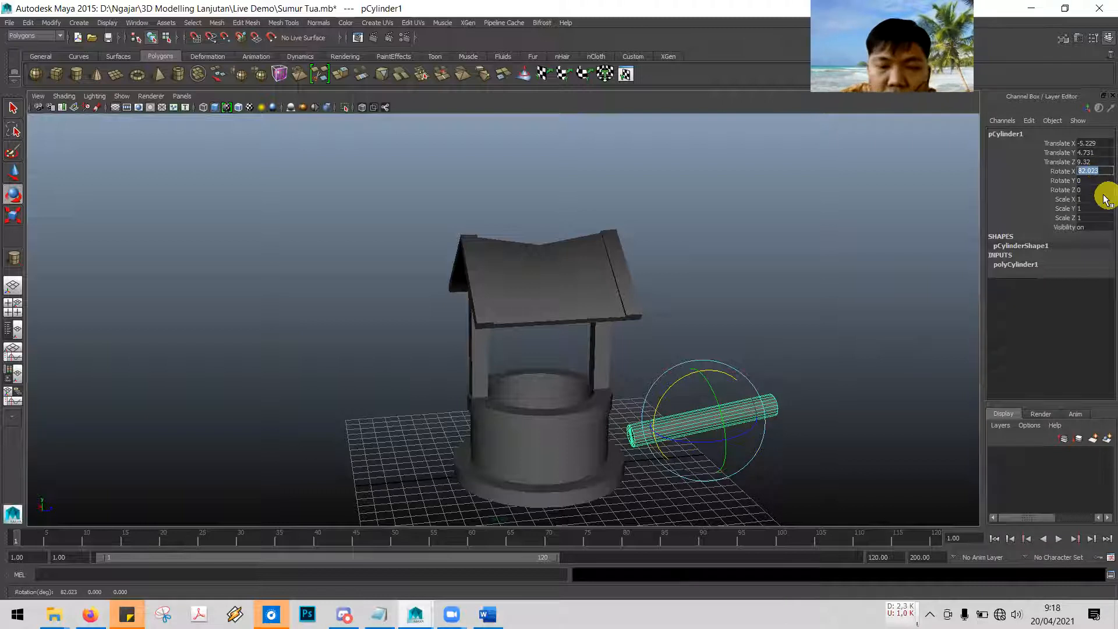
pyautogui.write('90')
pyautogui.press('Return')
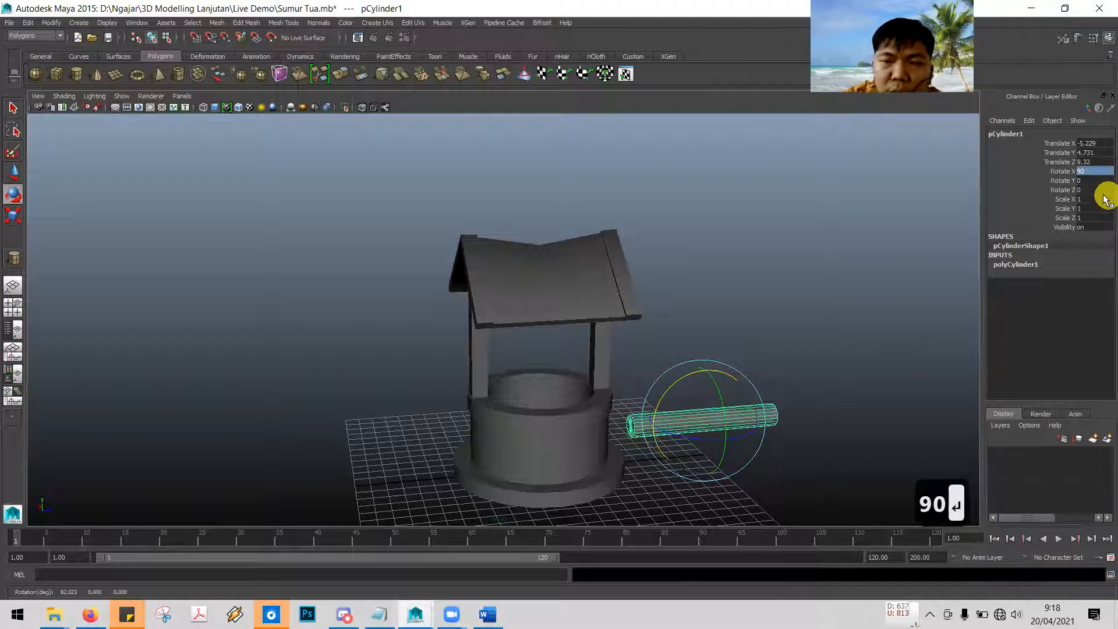
# Check the subdivision instruction in the Word tutorial, and set the cylinder's Subdivisions Axis to 10 in Maya
pyautogui.hotkey('alt', 'Tab')
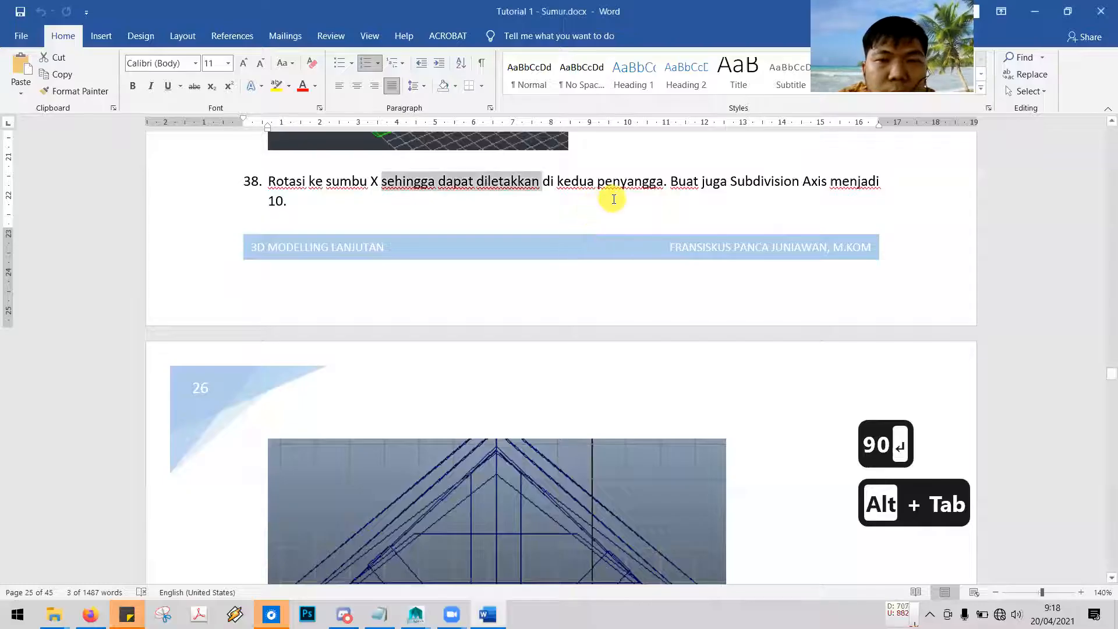
pyautogui.moveTo(670, 182); pyautogui.dragTo(882, 183)
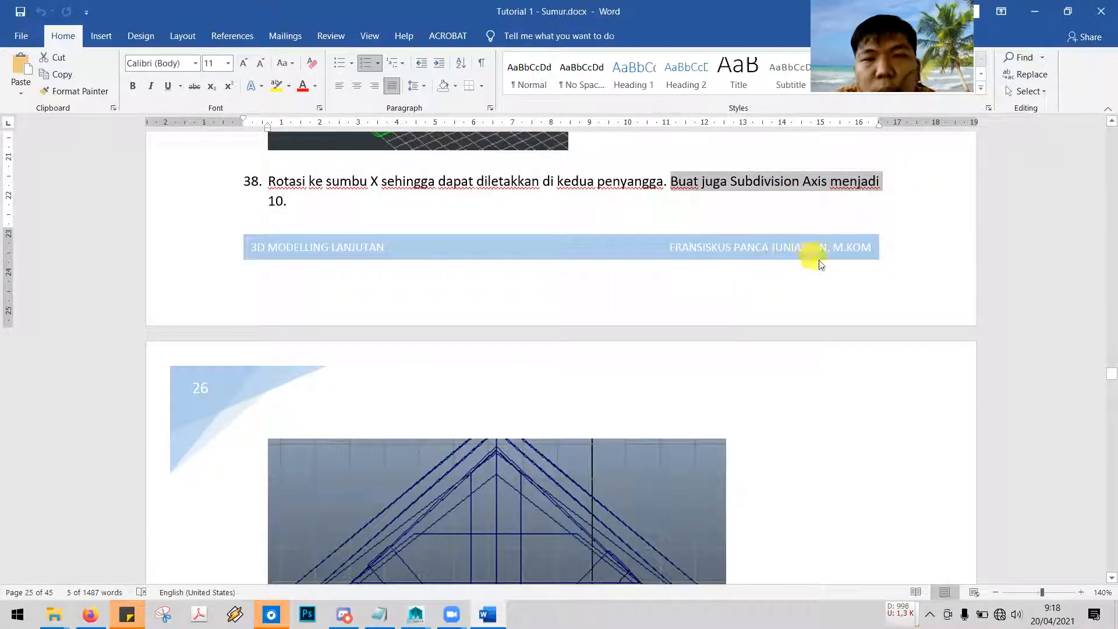
pyautogui.hotkey('alt', 'Tab')
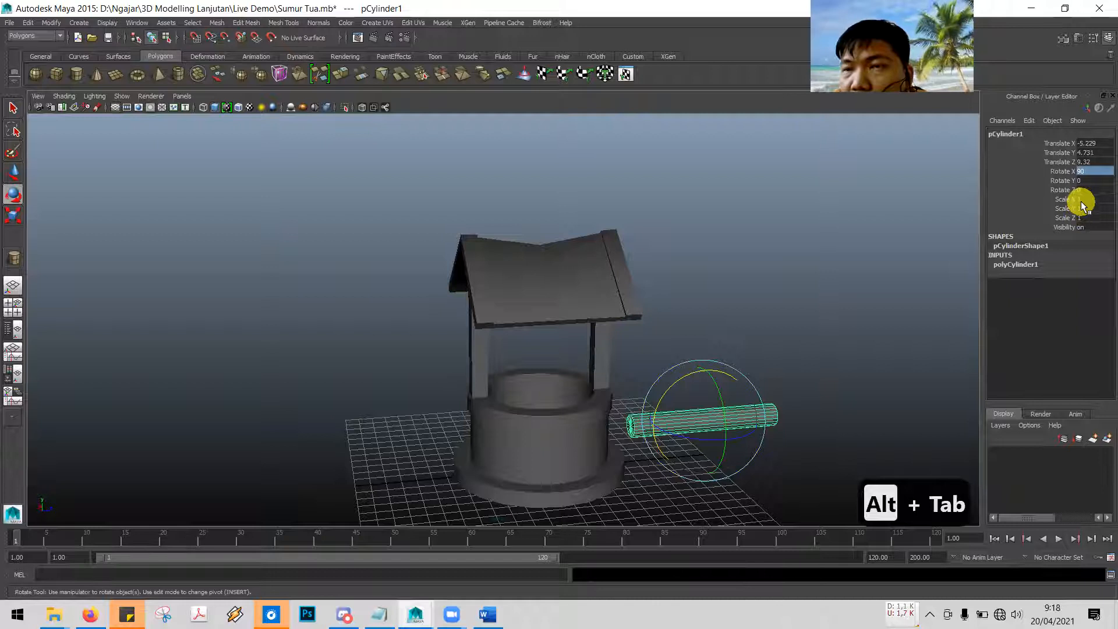
pyautogui.click(1023, 265)
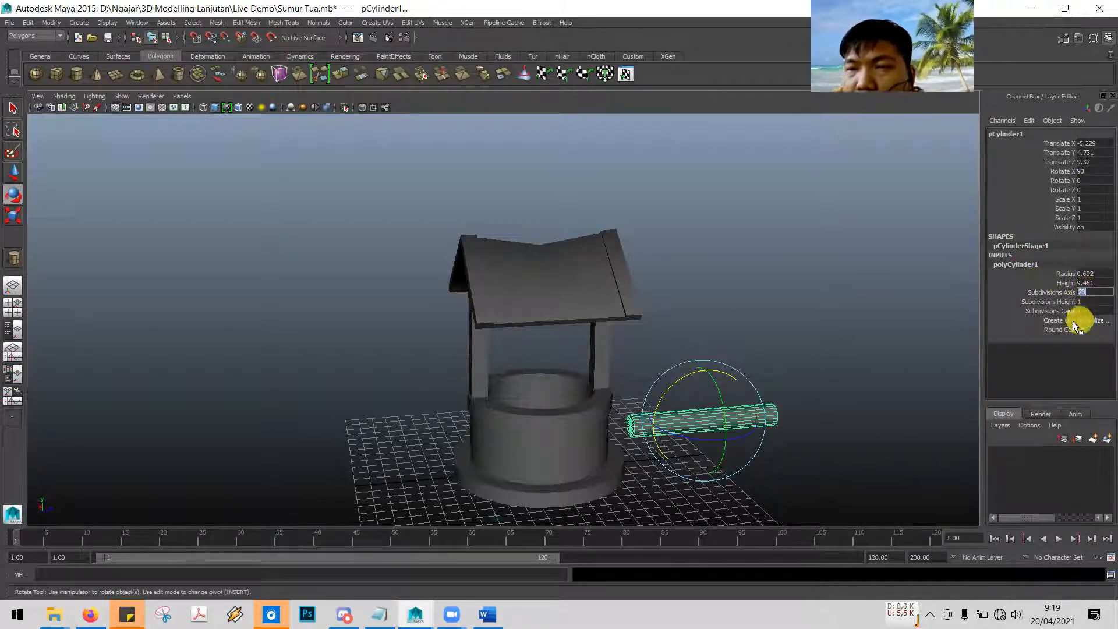
pyautogui.hotkey('alt', 'Tab')
pyautogui.hotkey('alt', 'Tab')
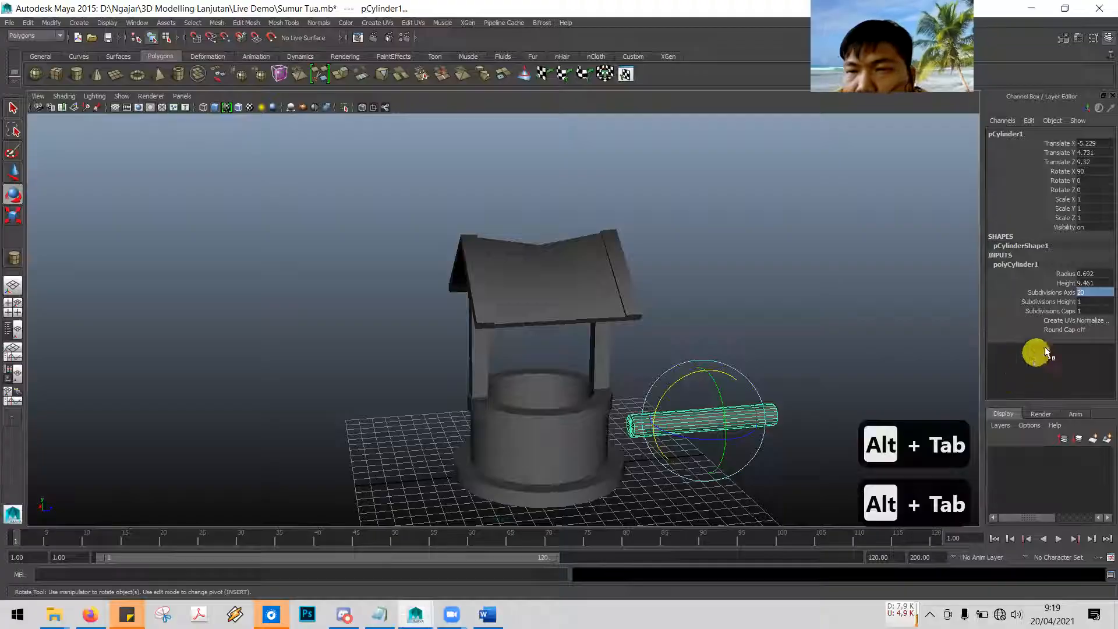
pyautogui.press('1')
pyautogui.press('0')
pyautogui.press('Return')
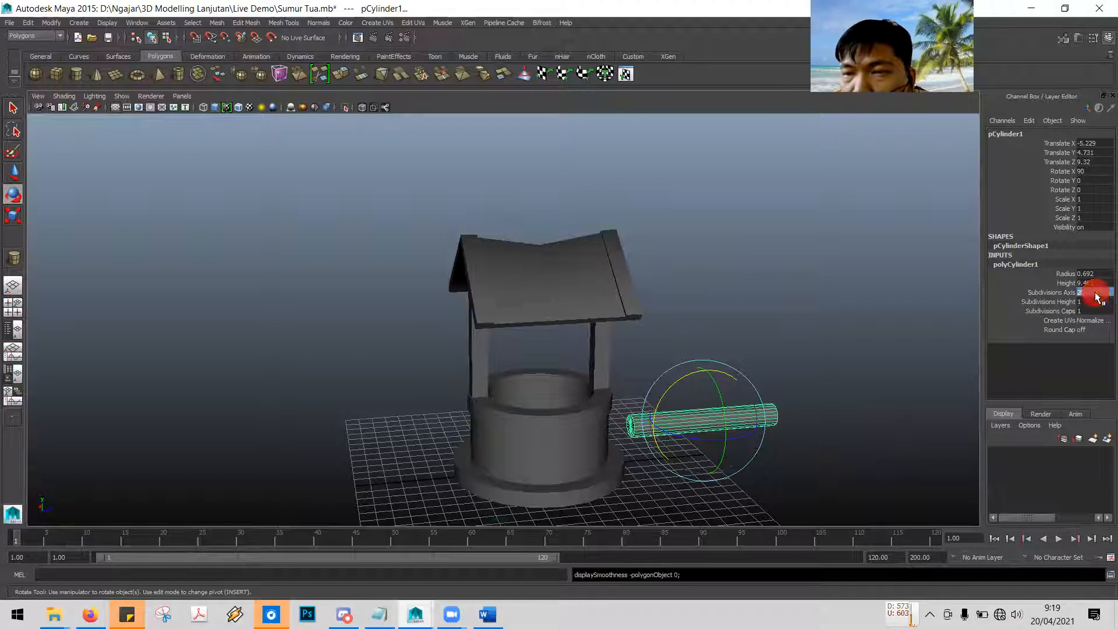
pyautogui.press('BackSpace')
pyautogui.press('BackSpace')
pyautogui.write('10')
pyautogui.press('Return')
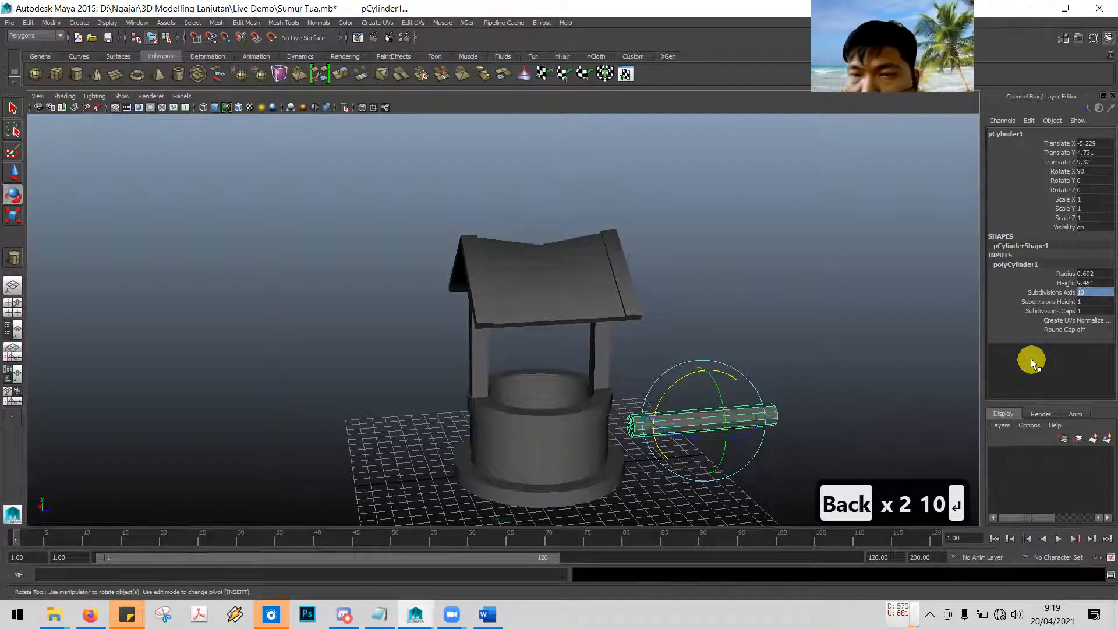
# Check the cylinder placement pictures in the Word tutorial, and show Maya's wireframe view facing the roof gable at full size
pyautogui.keyDown('alt'); pyautogui.moveTo(798, 329); pyautogui.dragTo(723, 329); pyautogui.keyUp('alt')
pyautogui.hotkey('alt', 'Tab')
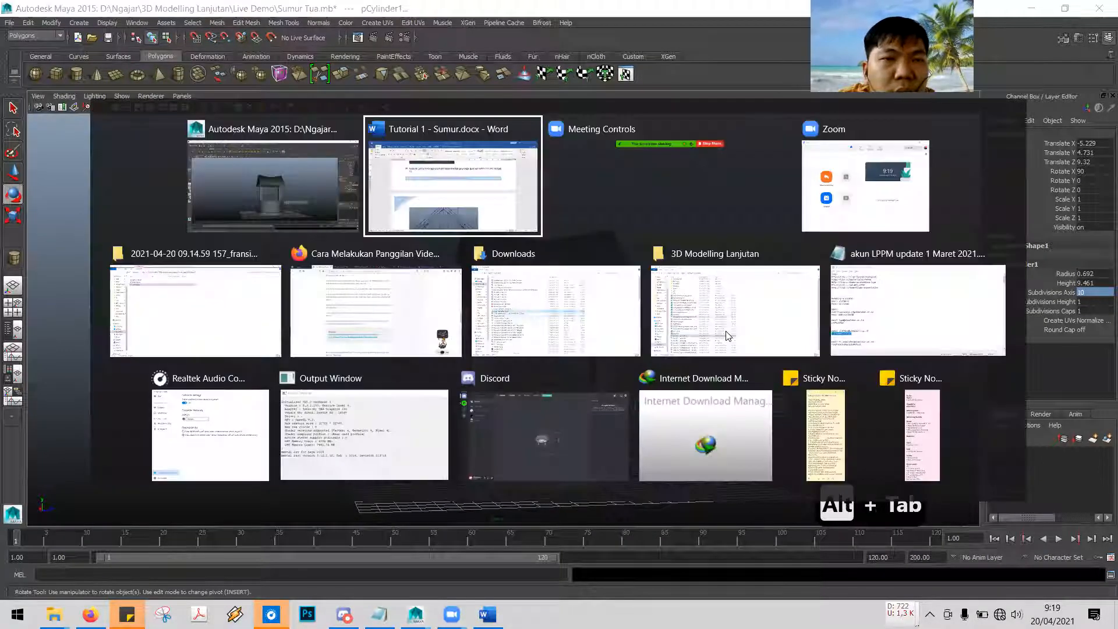
pyautogui.scroll(-10, 504, 248)
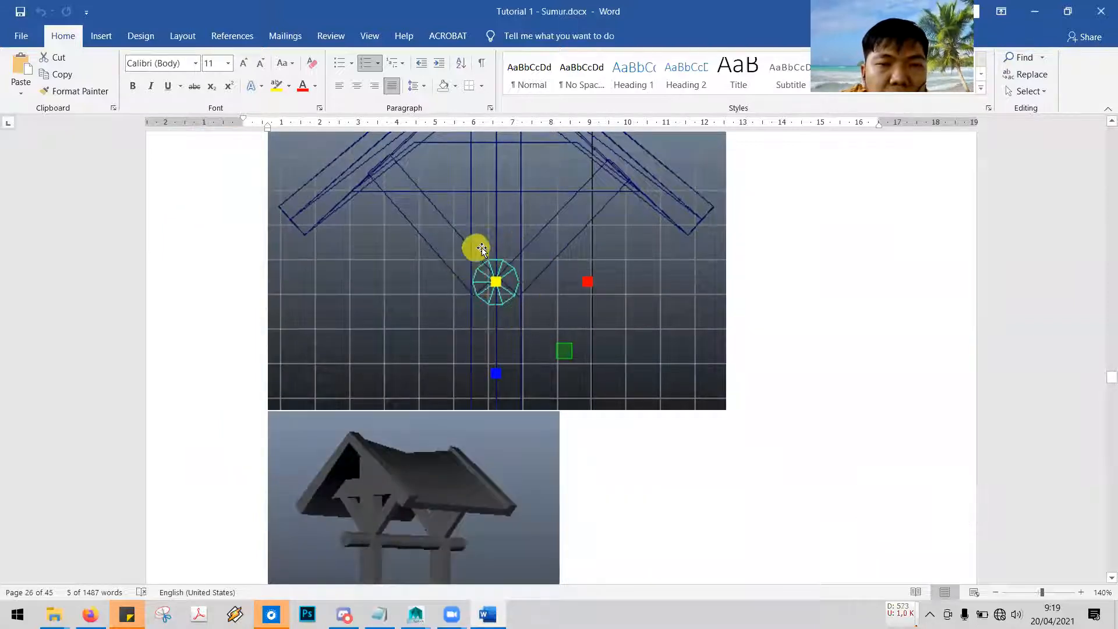
pyautogui.hotkey('alt', 'Tab')
pyautogui.press('space')
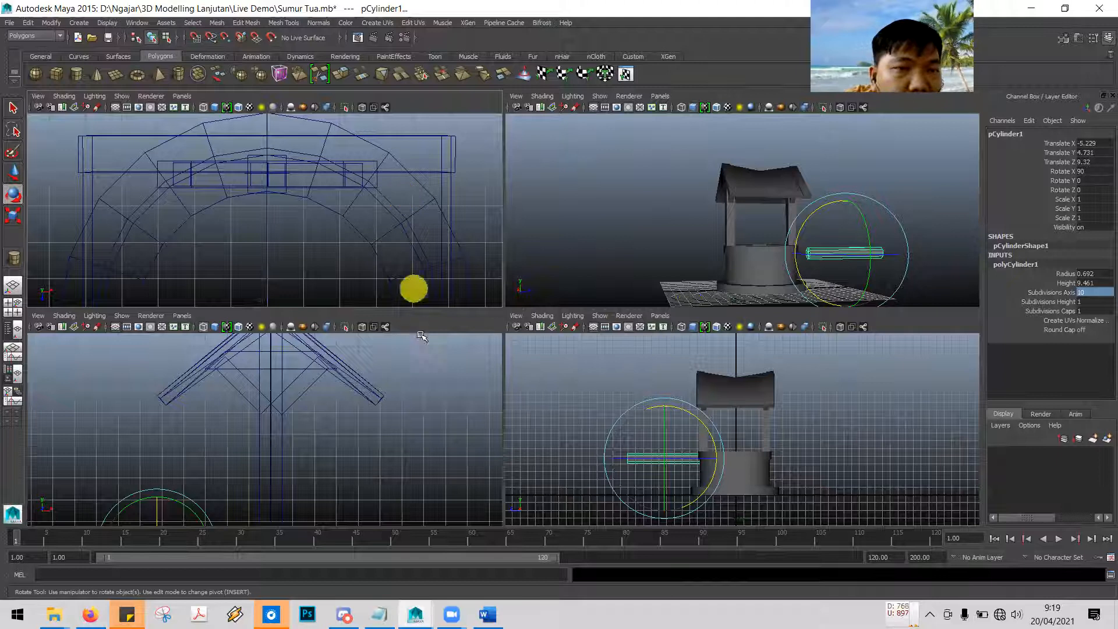
pyautogui.click(439, 367)
pyautogui.press('space')
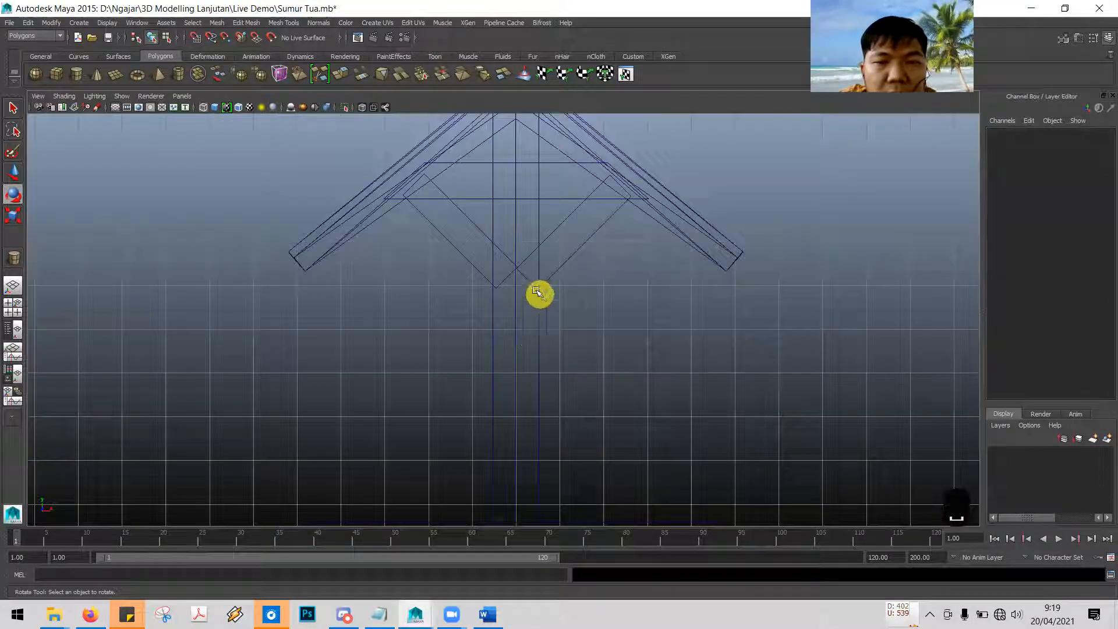
# Select the cylinder and move it along X to about 0.04, centred on the well's support post
pyautogui.scroll(-5, 709, 315)
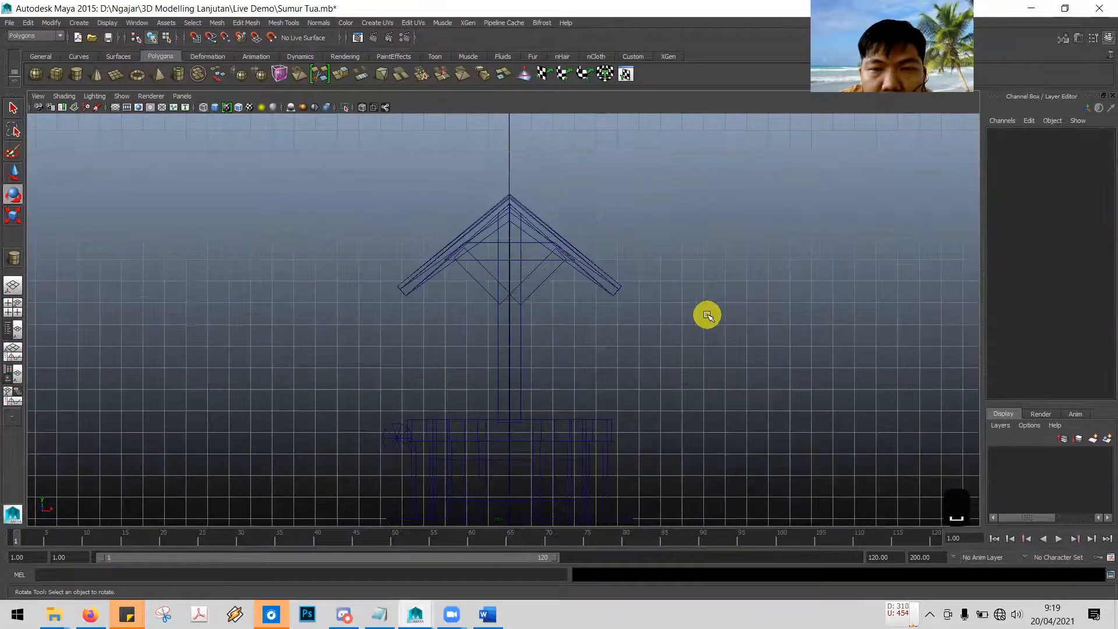
pyautogui.keyDown('alt'); pyautogui.moveTo(707, 314); pyautogui.dragTo(670, 153, button='middle'); pyautogui.keyUp('alt')
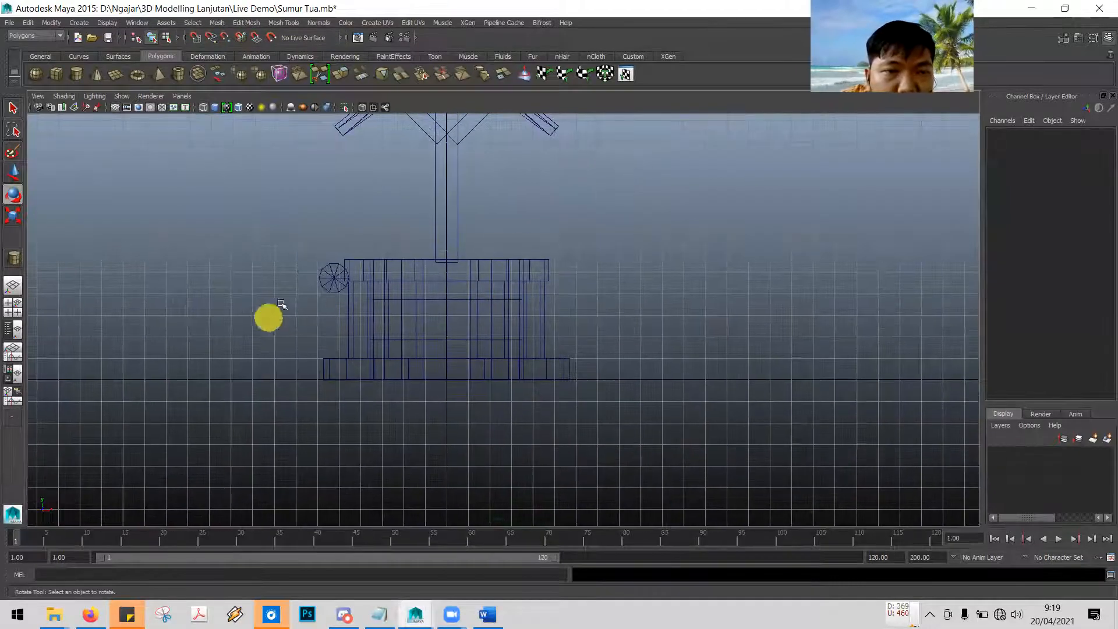
pyautogui.click(13, 107)
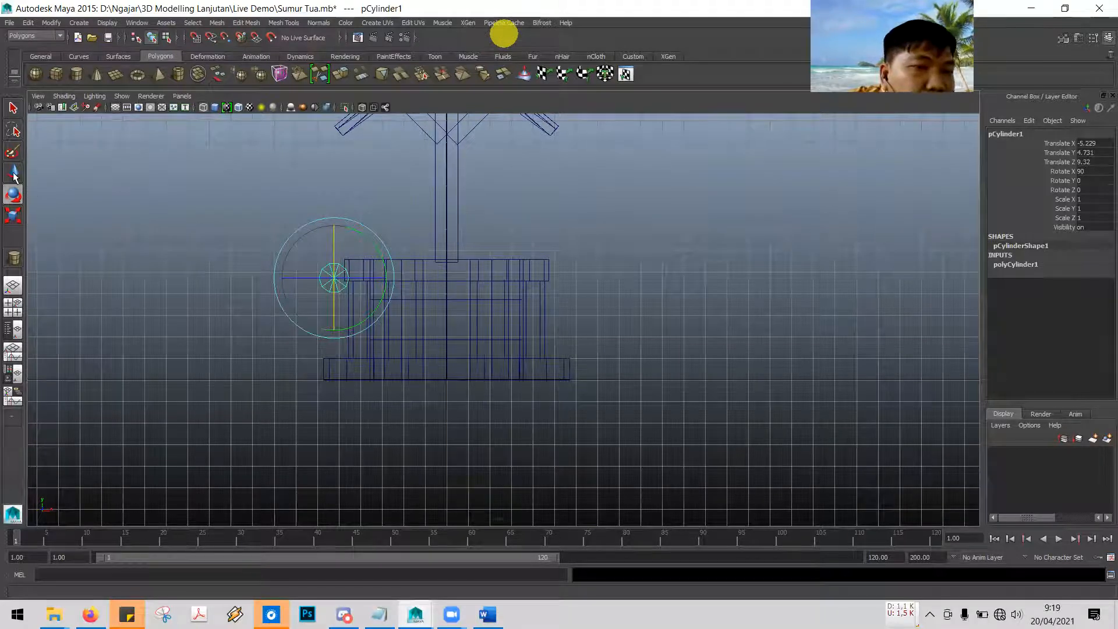
pyautogui.press('w')
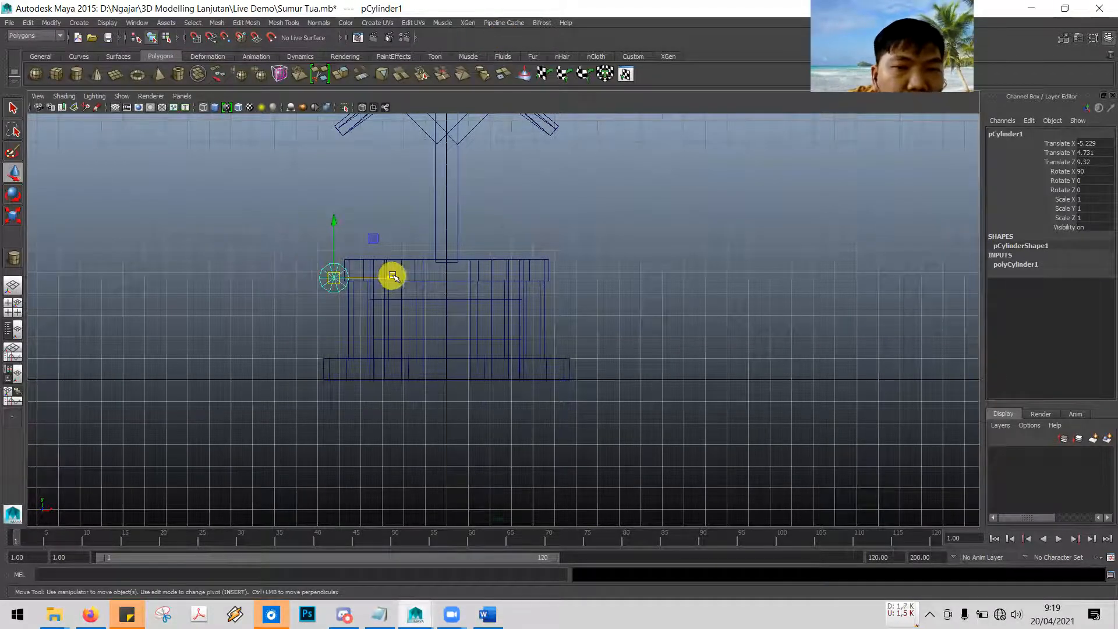
pyautogui.moveTo(388, 280); pyautogui.dragTo(502, 287)
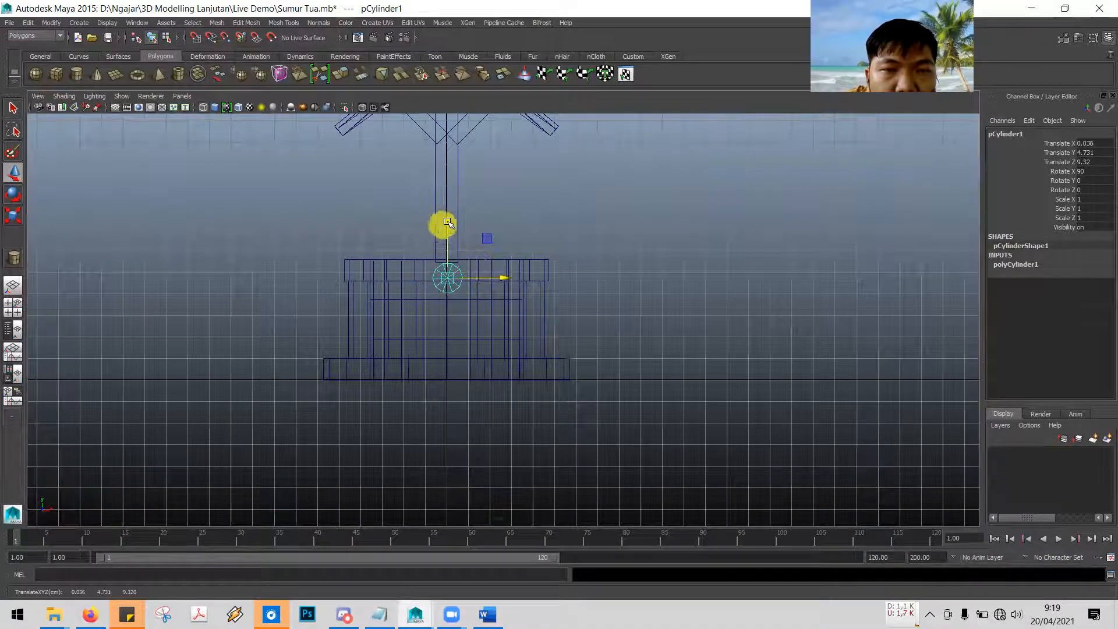
# Raise the cylinder along Y to about 11.3, where the diagonal roof braces meet the post
pyautogui.keyDown('alt'); pyautogui.moveTo(582, 199); pyautogui.dragTo(596, 286, button='middle'); pyautogui.keyUp('alt')
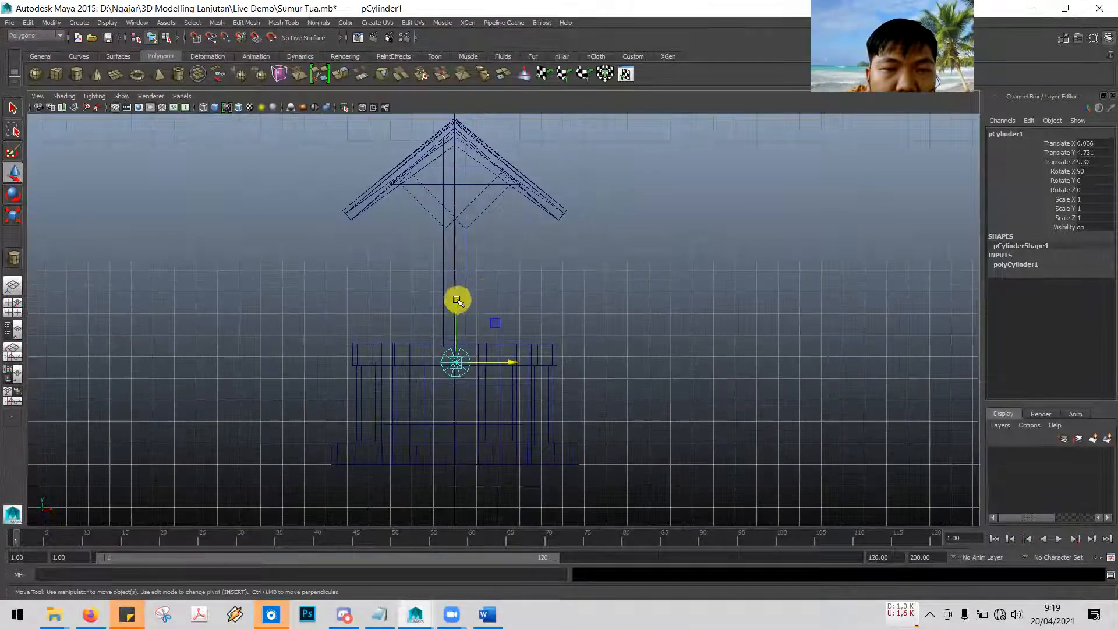
pyautogui.moveTo(456, 309); pyautogui.dragTo(459, 166)
pyautogui.keyDown('alt'); pyautogui.moveTo(459, 187); pyautogui.dragTo(477, 232, button='right'); pyautogui.keyUp('alt')
pyautogui.keyDown('alt'); pyautogui.moveTo(477, 232); pyautogui.dragTo(571, 359, button='middle'); pyautogui.keyUp('alt')
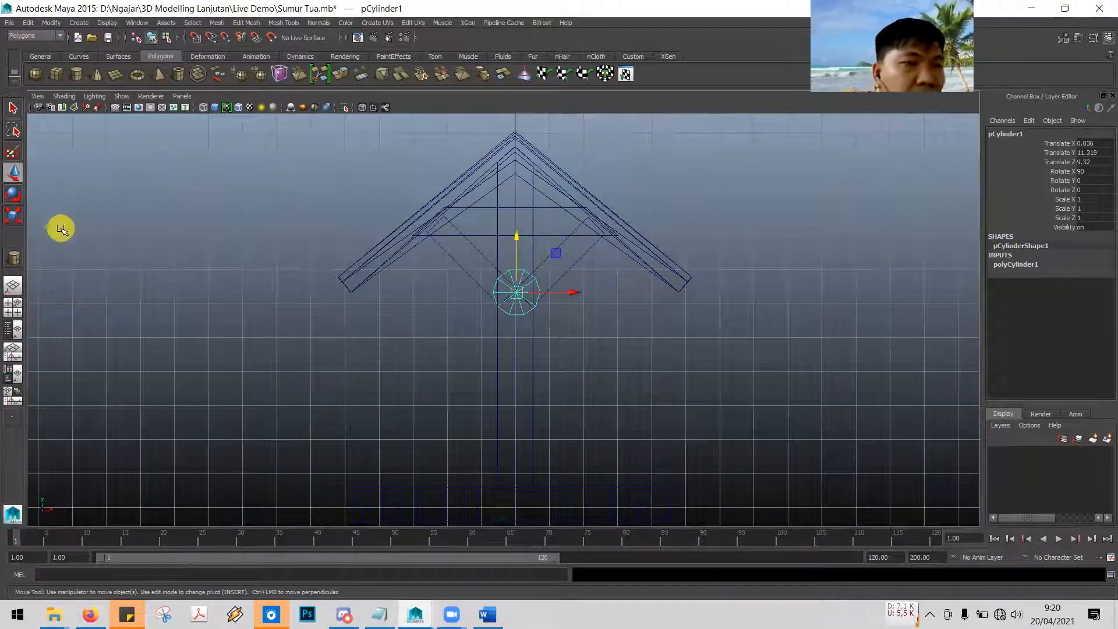
# Thin the cylinder uniformly across its diameter to about 0.536 in Scale X and Scale Z
pyautogui.click(13, 216)
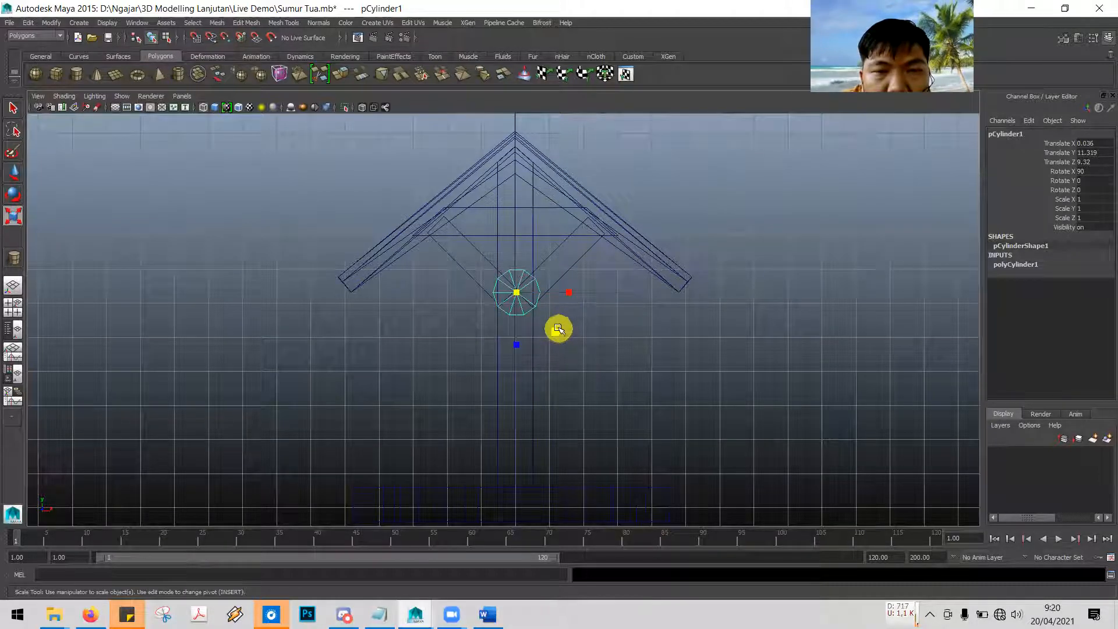
pyautogui.moveTo(557, 332); pyautogui.dragTo(552, 323)
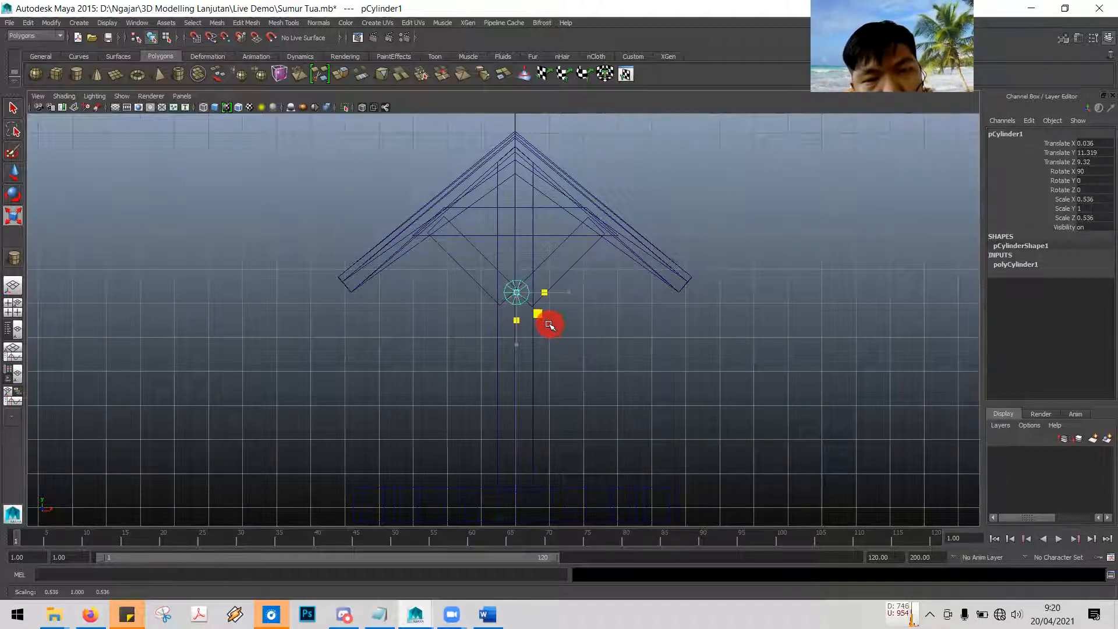
pyautogui.moveTo(549, 325); pyautogui.dragTo(549, 324)
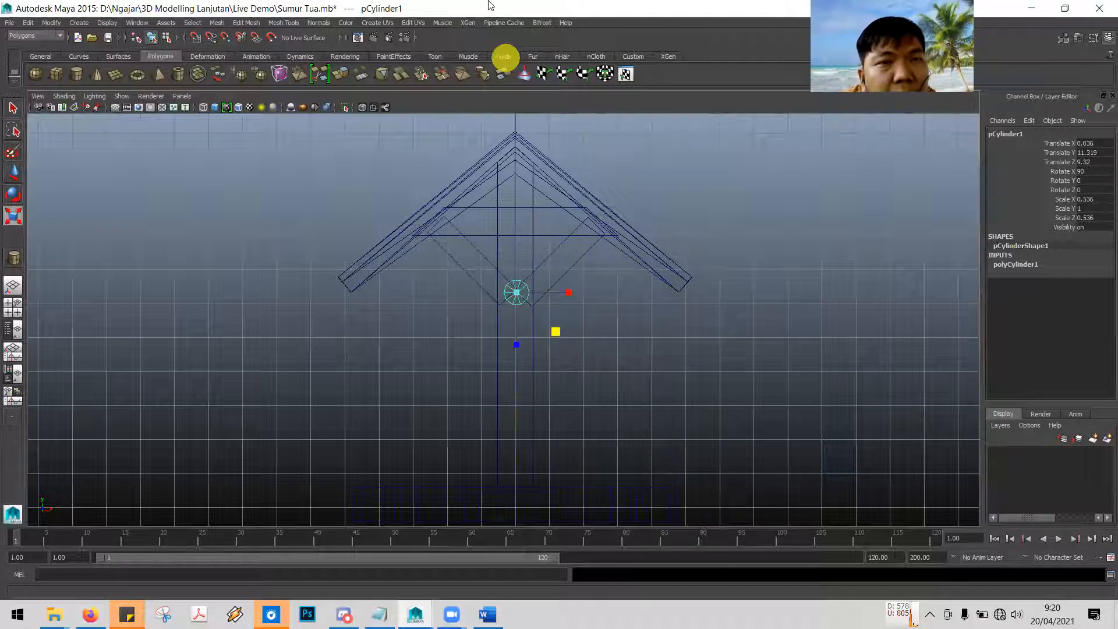
# Shift the cylinder along X to about 0.002 so it sits on the gable's centre line
pyautogui.click(13, 173)
pyautogui.scroll(5, 588, 312)
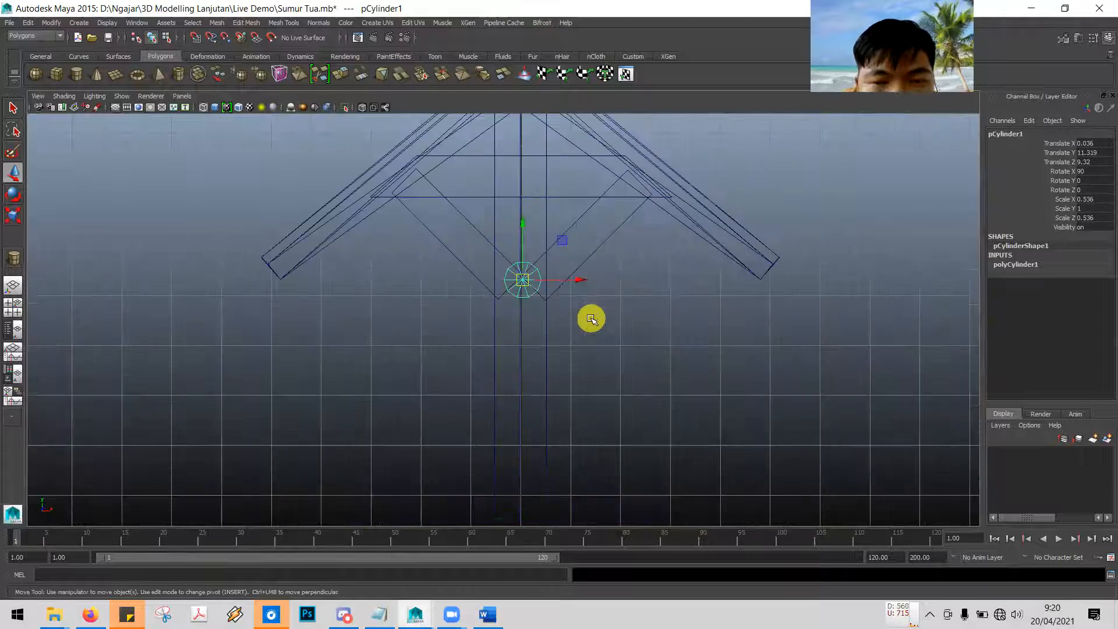
pyautogui.moveTo(599, 253); pyautogui.dragTo(594, 252)
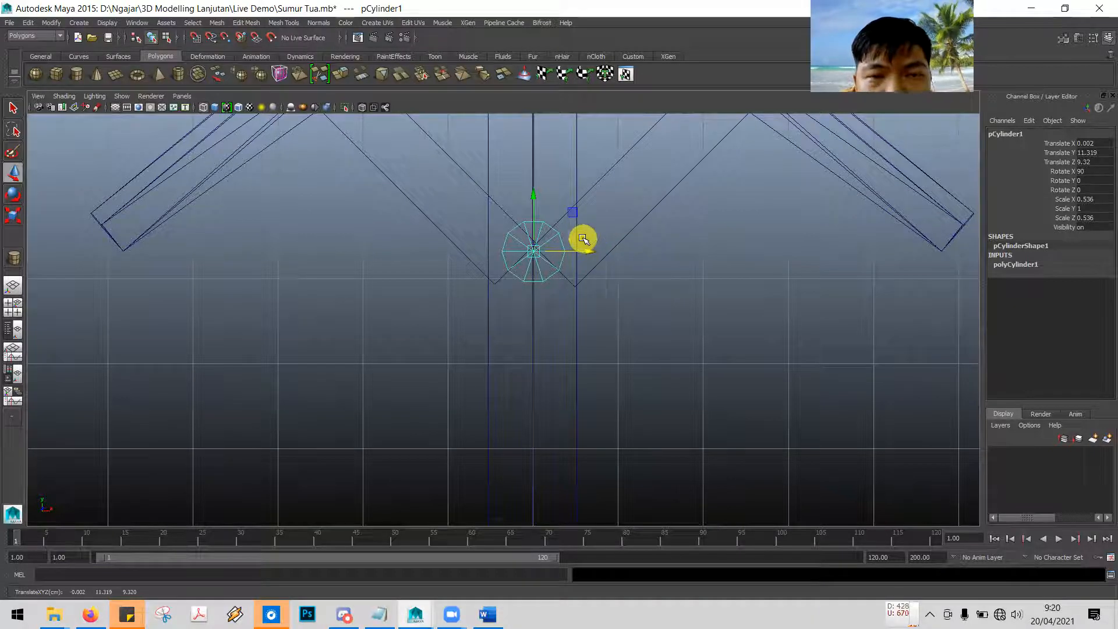
pyautogui.scroll(-5, 566, 282)
pyautogui.scroll(2, 565, 284)
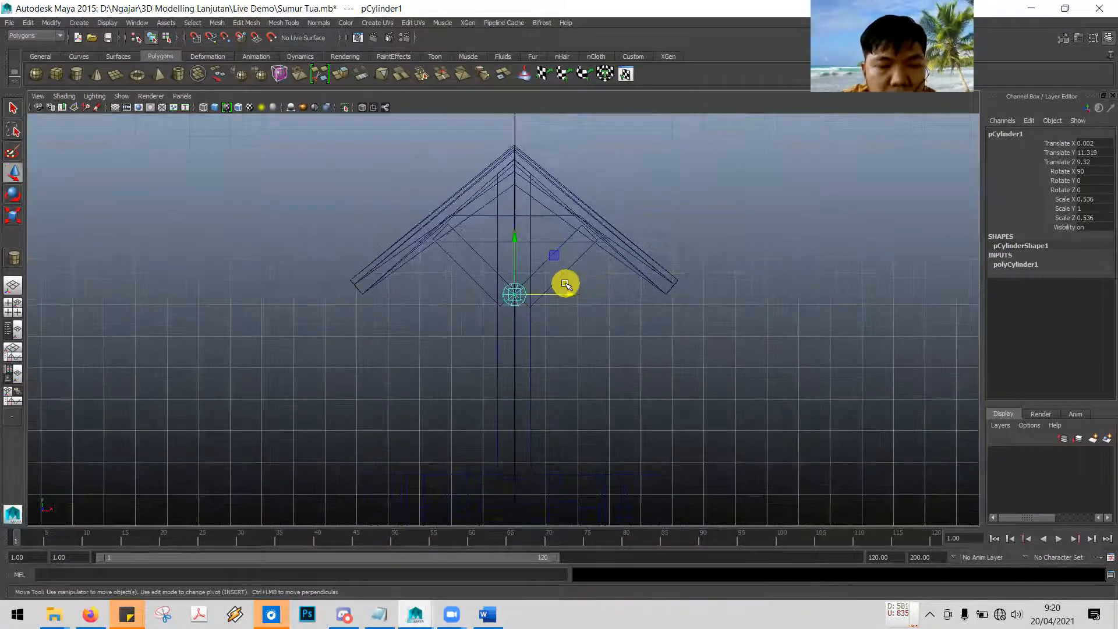
# In the side view, slide the cylinder along Z to about 1.28, bringing it beneath the roof between the posts
pyautogui.press('space')
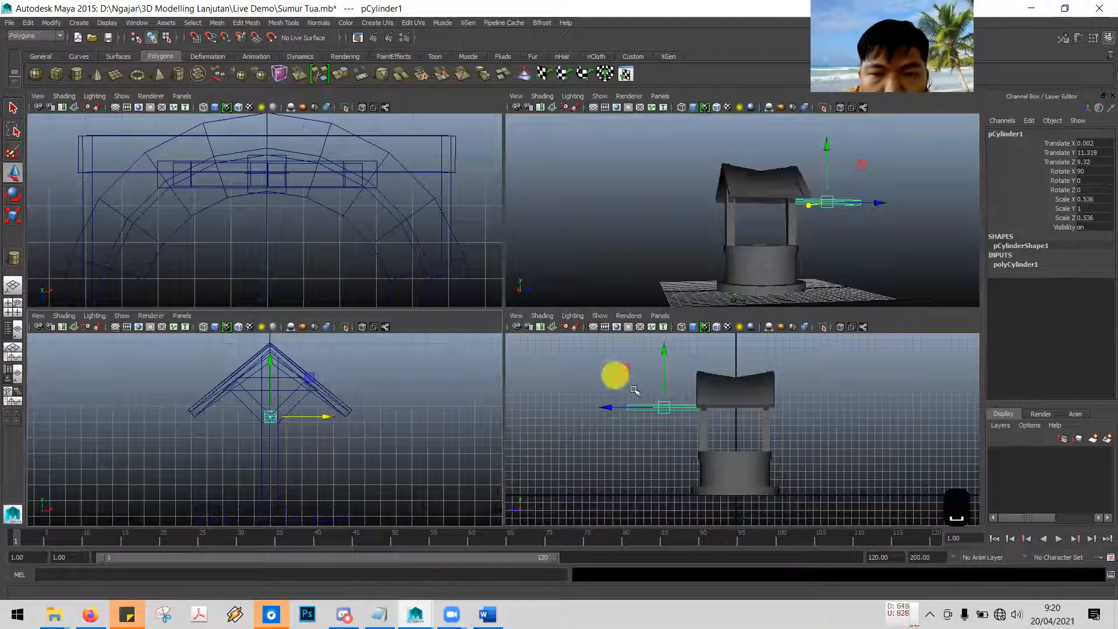
pyautogui.click(595, 369)
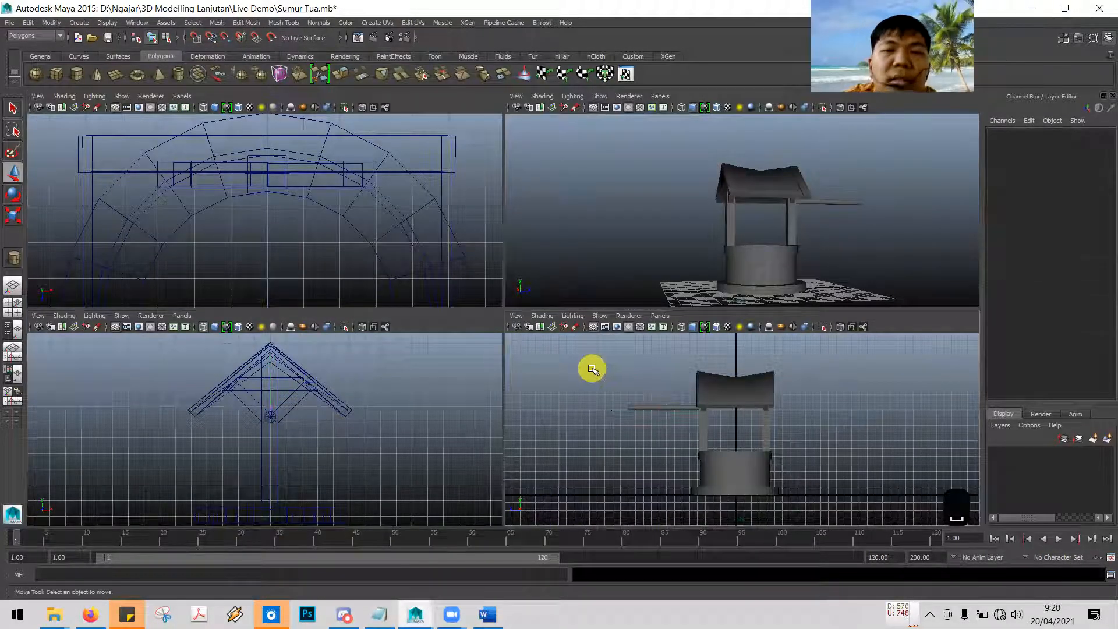
pyautogui.press('space')
pyautogui.click(345, 271)
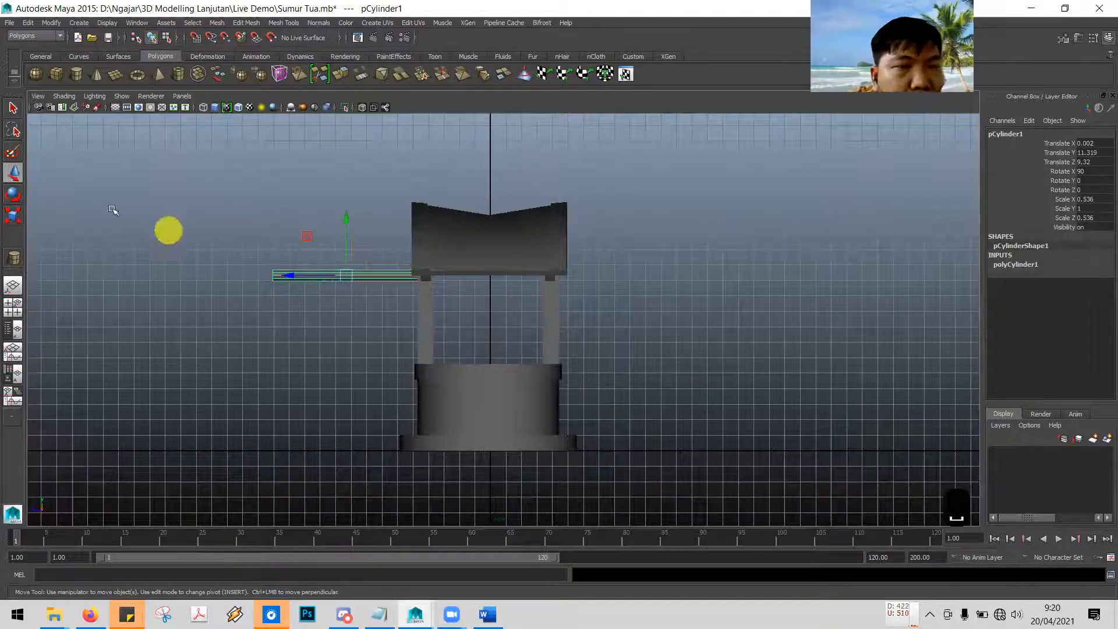
pyautogui.click(15, 178)
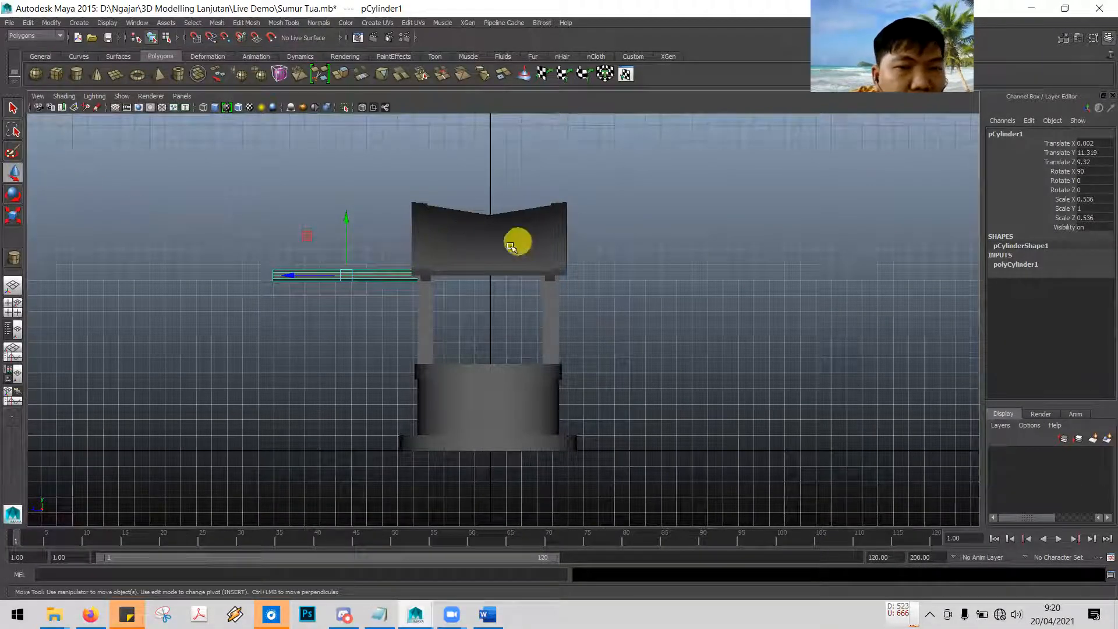
pyautogui.moveTo(291, 276); pyautogui.dragTo(451, 302)
pyautogui.scroll(4, 476, 309)
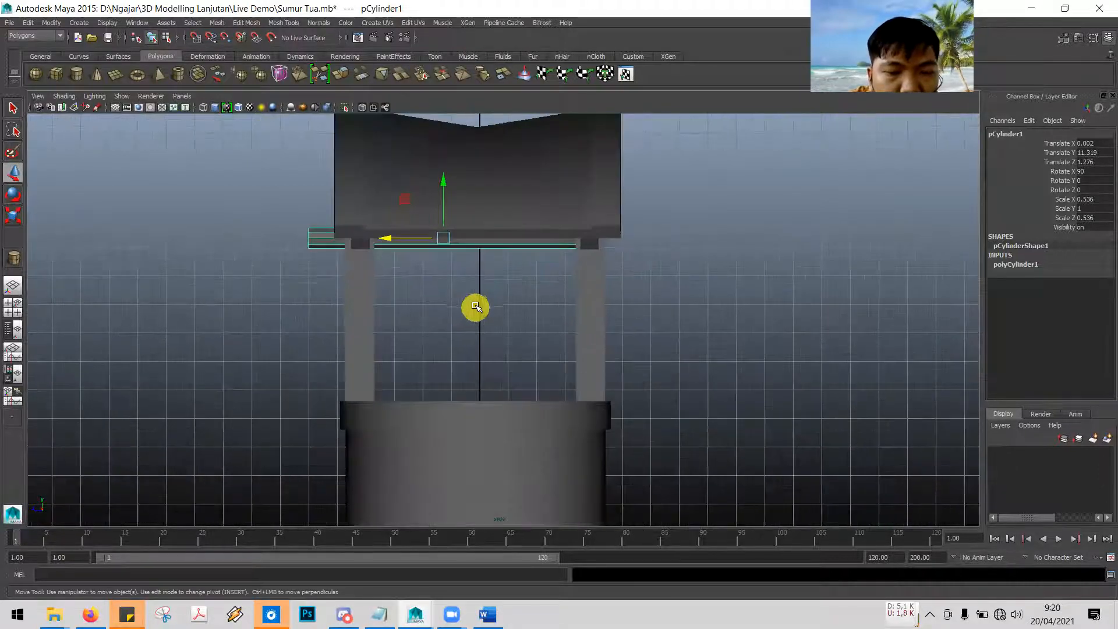
# Show the side view in wireframe and lengthen the cylinder to a Scale Y of about 1.36, extending past both posts
pyautogui.press('4')
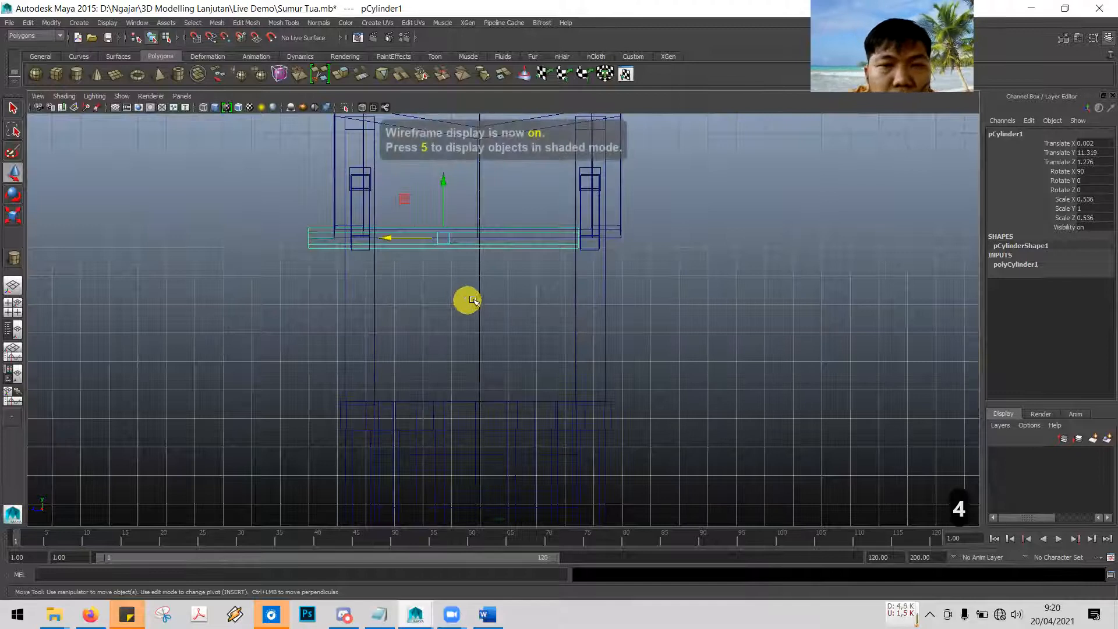
pyautogui.scroll(-4, 500, 312)
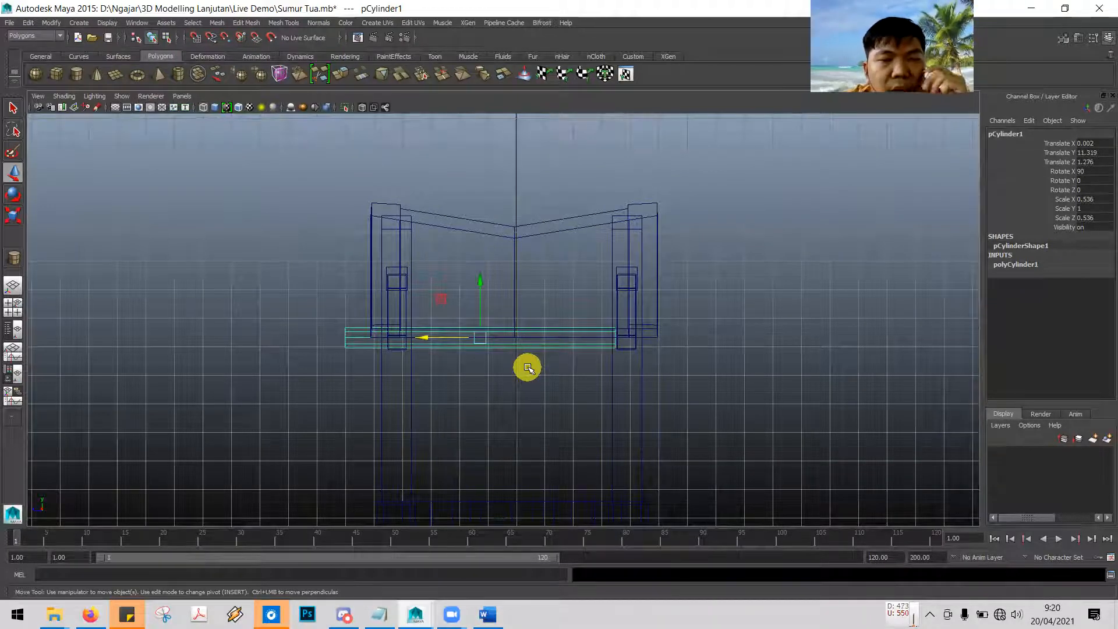
pyautogui.keyDown('alt'); pyautogui.moveTo(538, 369); pyautogui.dragTo(570, 269, button='middle'); pyautogui.keyUp('alt')
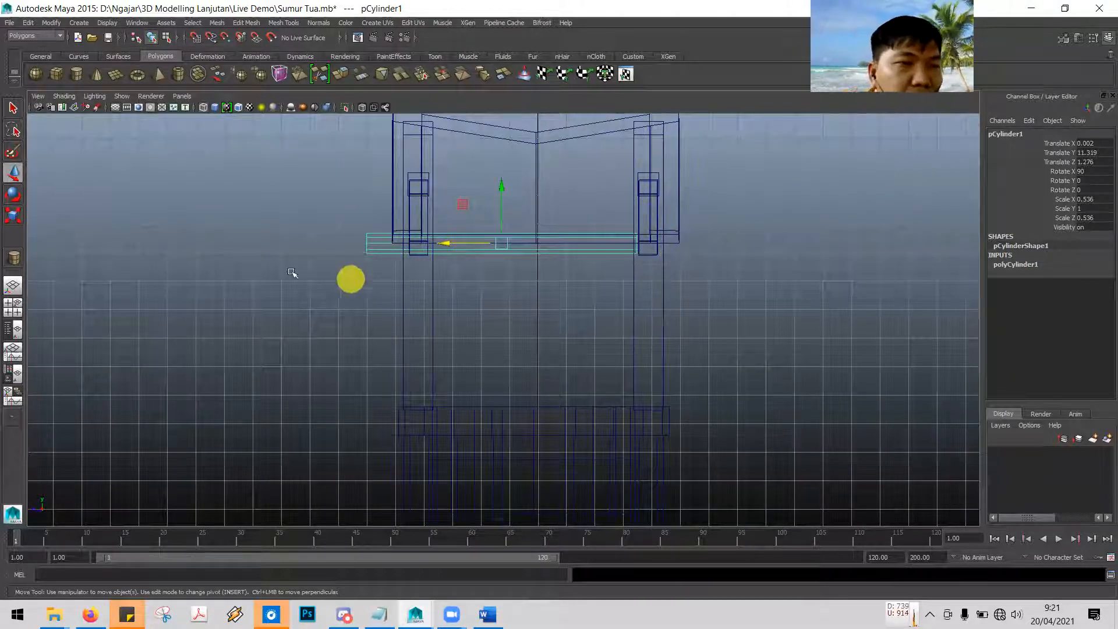
pyautogui.click(14, 218)
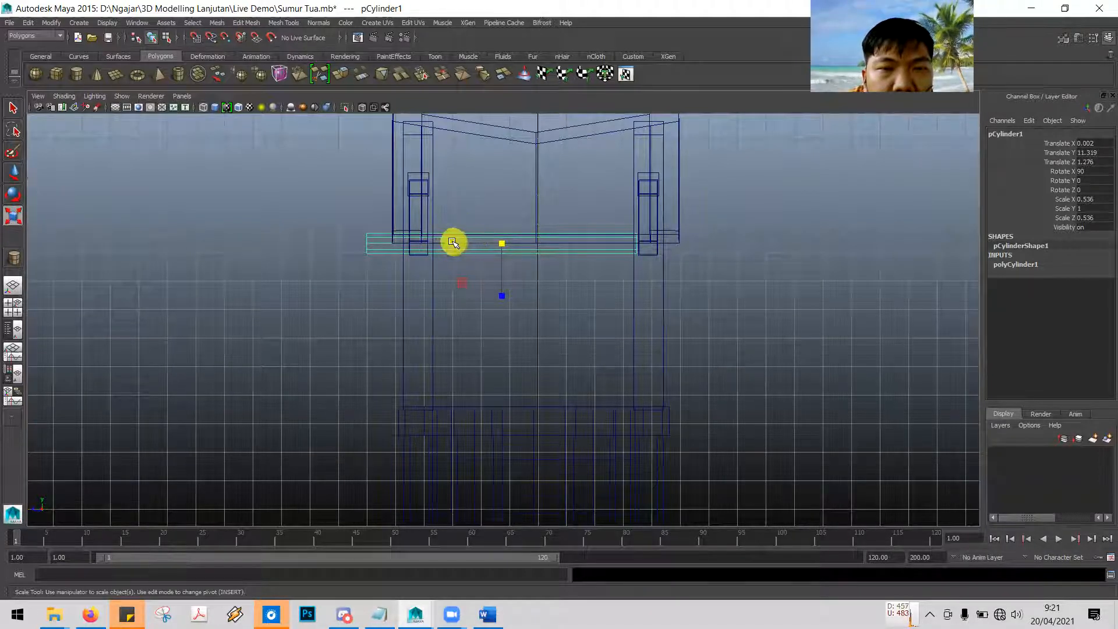
pyautogui.moveTo(449, 242); pyautogui.dragTo(447, 243)
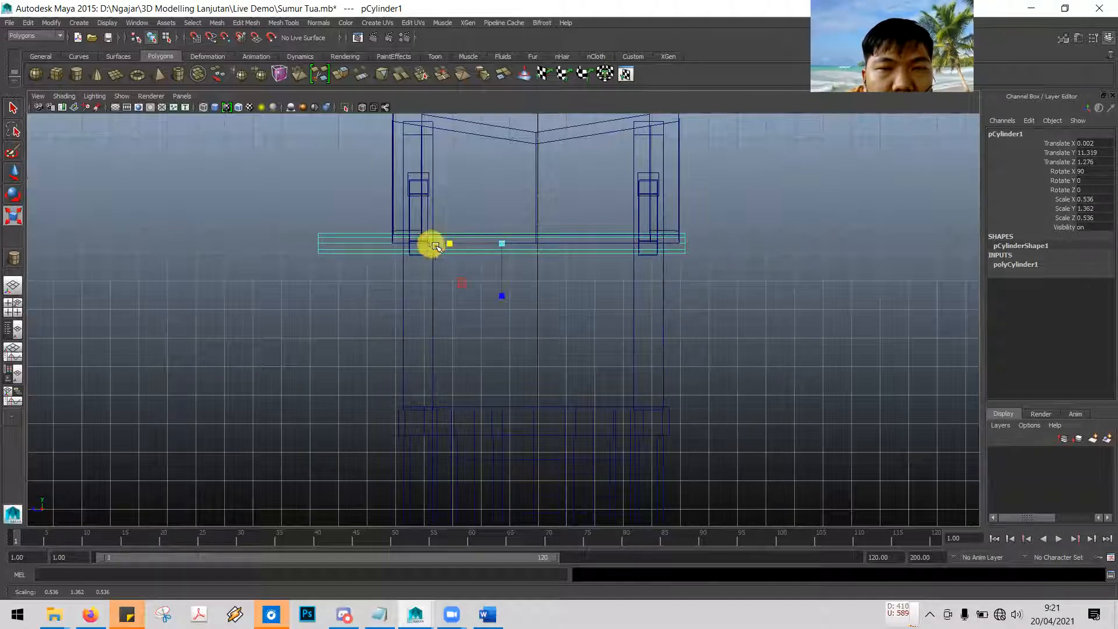
# Move the lengthened cylinder along Z to about 0.21, and inspect its placement on the well in the perspective view
pyautogui.click(13, 171)
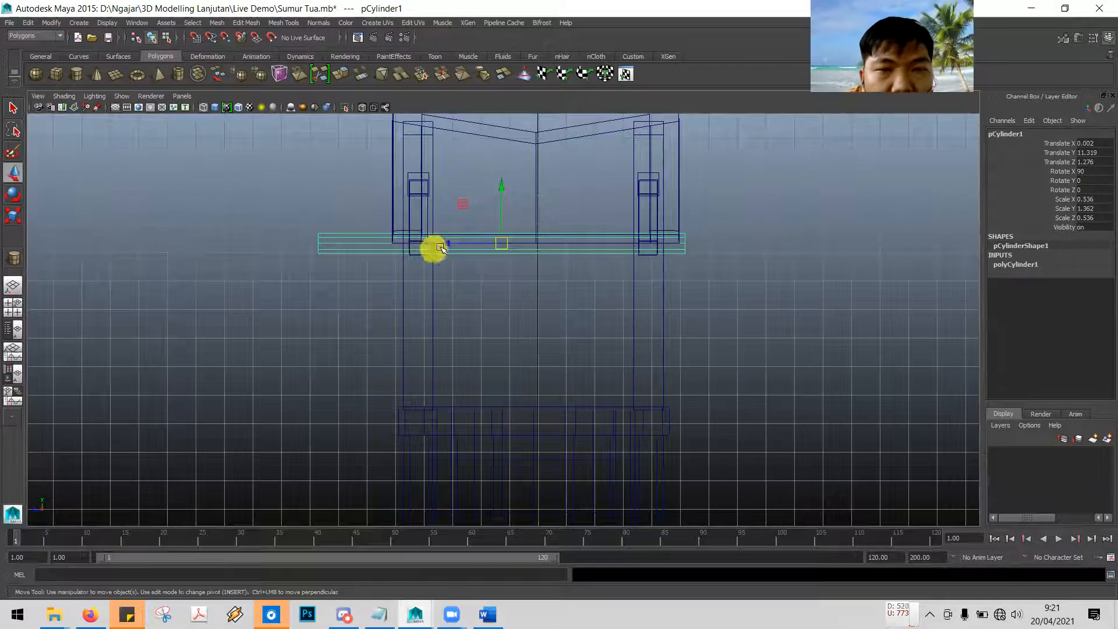
pyautogui.moveTo(445, 244); pyautogui.dragTo(464, 243)
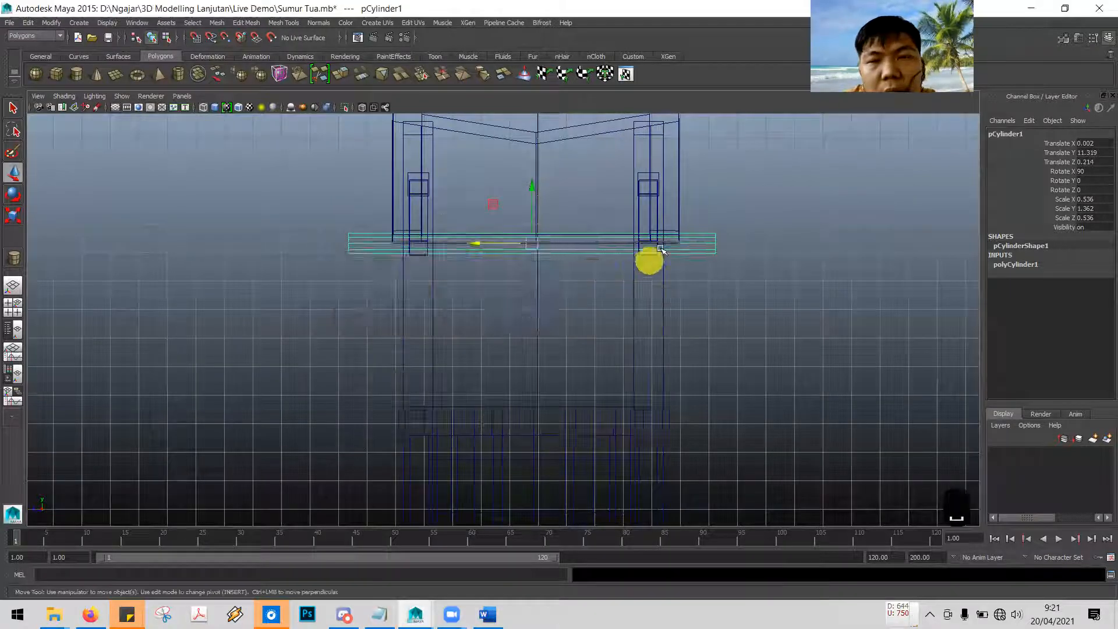
pyautogui.press('space')
pyautogui.click(656, 208)
pyautogui.press('space')
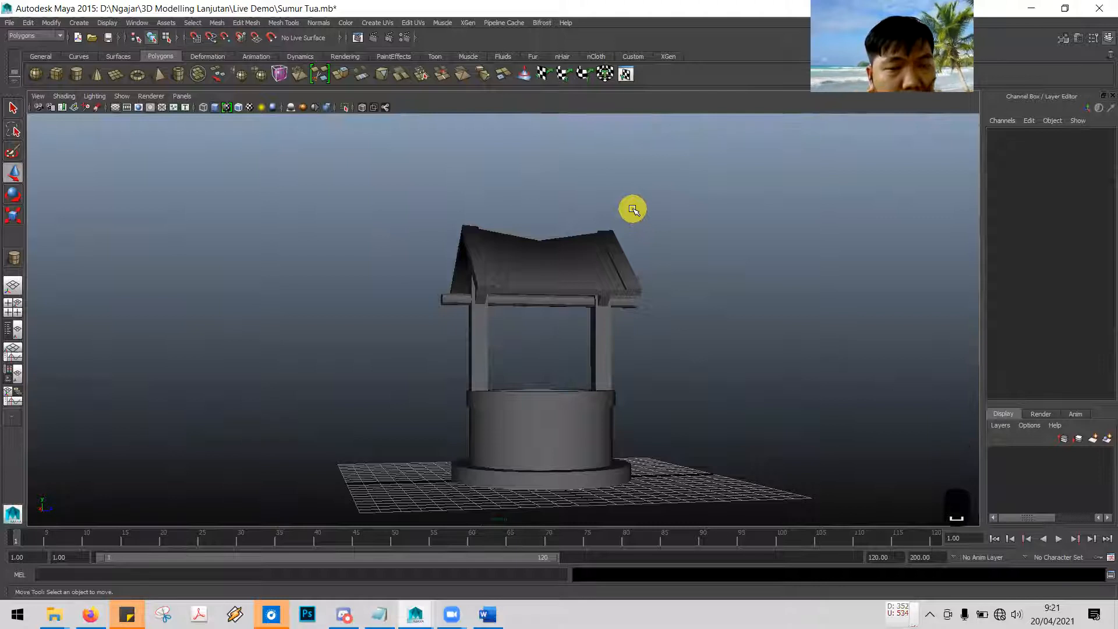
pyautogui.moveTo(611, 317)
pyautogui.keyDown('alt'); pyautogui.mouseDown()
pyautogui.moveTo(604, 322)
pyautogui.moveTo(640, 330)
pyautogui.moveTo(671, 307)
pyautogui.moveTo(493, 323)
pyautogui.moveTo(569, 325)
pyautogui.moveTo(629, 307)
pyautogui.moveTo(662, 320)
pyautogui.moveTo(544, 327)
pyautogui.moveTo(528, 303)
pyautogui.moveTo(628, 302)
pyautogui.moveTo(631, 314)
pyautogui.moveTo(589, 334)
pyautogui.moveTo(603, 327)
pyautogui.mouseUp(); pyautogui.keyUp('alt')
# In the side view, select the roof and widen it to a Scale Z of about 1.825, roughly matching the cylinder's length
pyautogui.press('space')
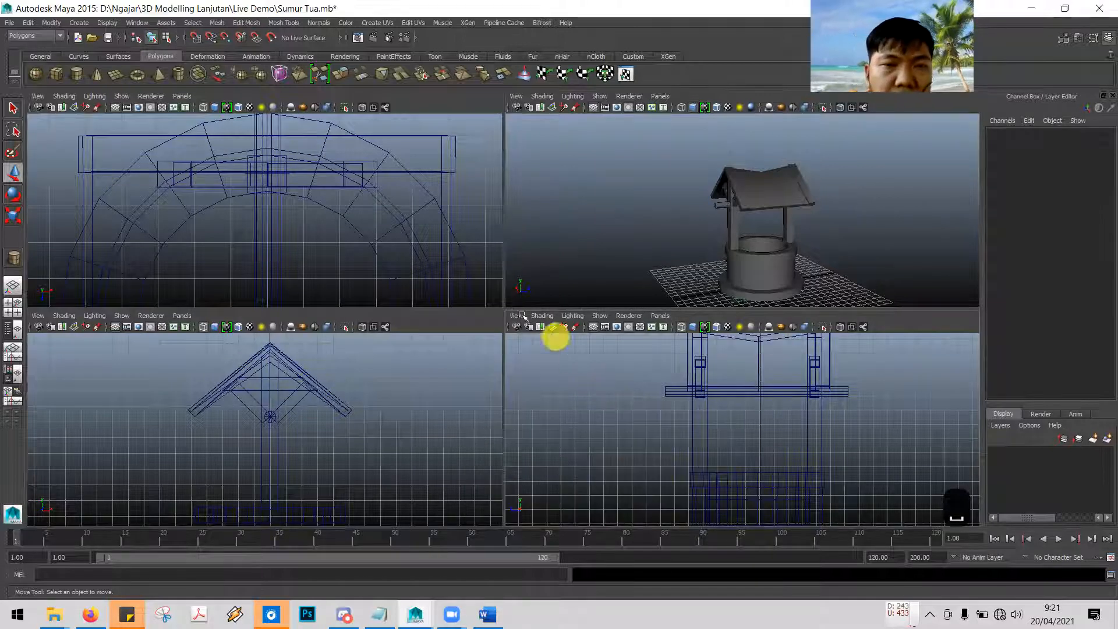
pyautogui.press('space')
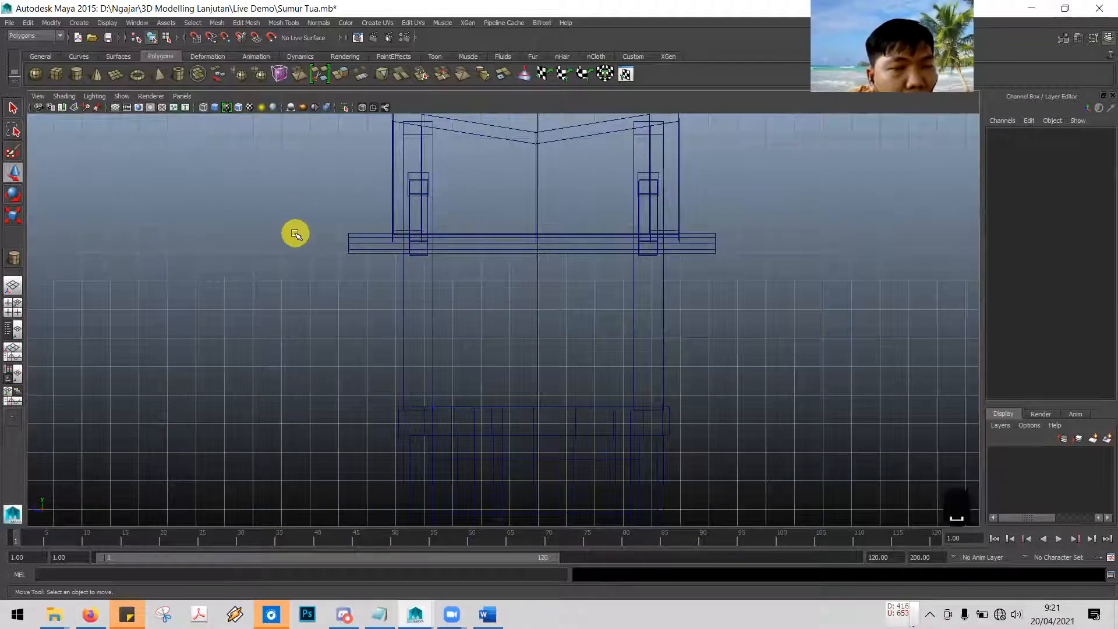
pyautogui.keyDown('alt'); pyautogui.moveTo(698, 280); pyautogui.dragTo(669, 394, button='middle'); pyautogui.keyUp('alt')
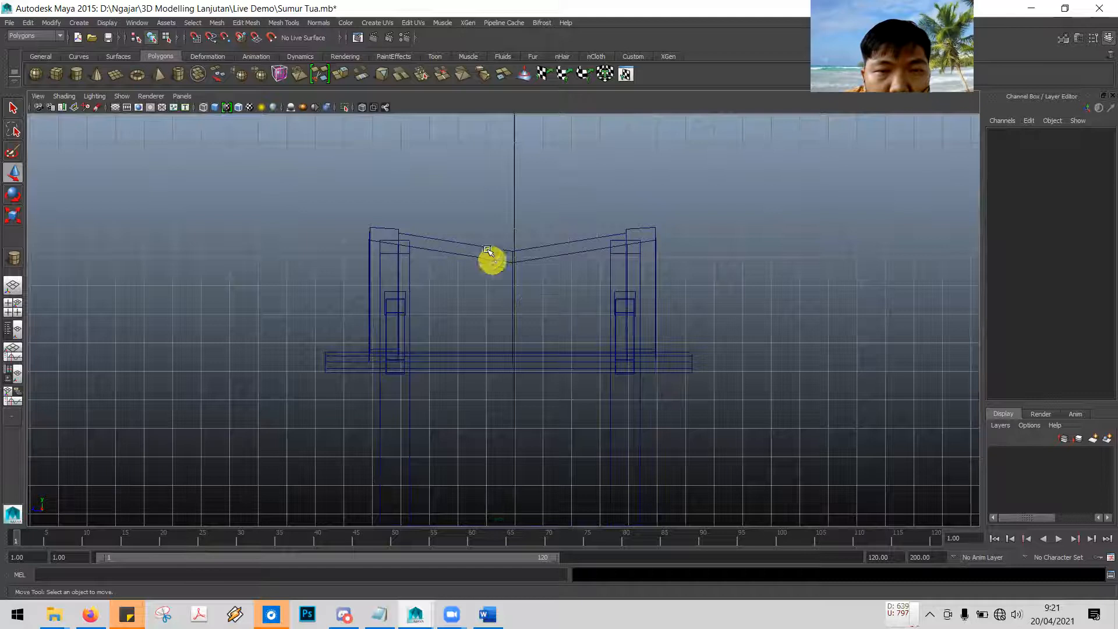
pyautogui.click(14, 109)
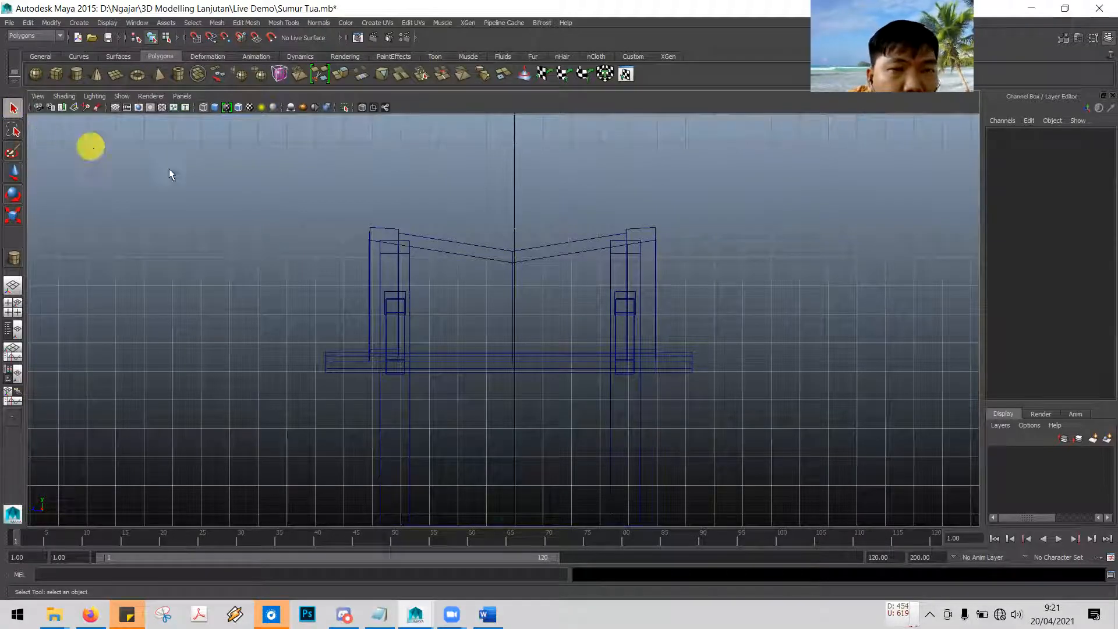
pyautogui.click(460, 244)
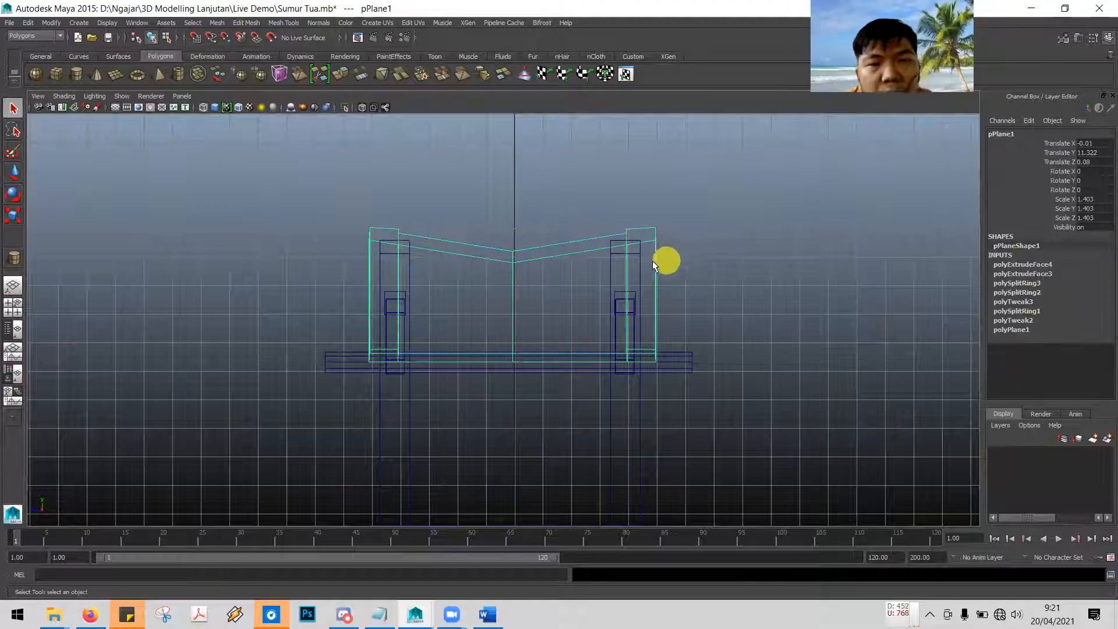
pyautogui.click(13, 218)
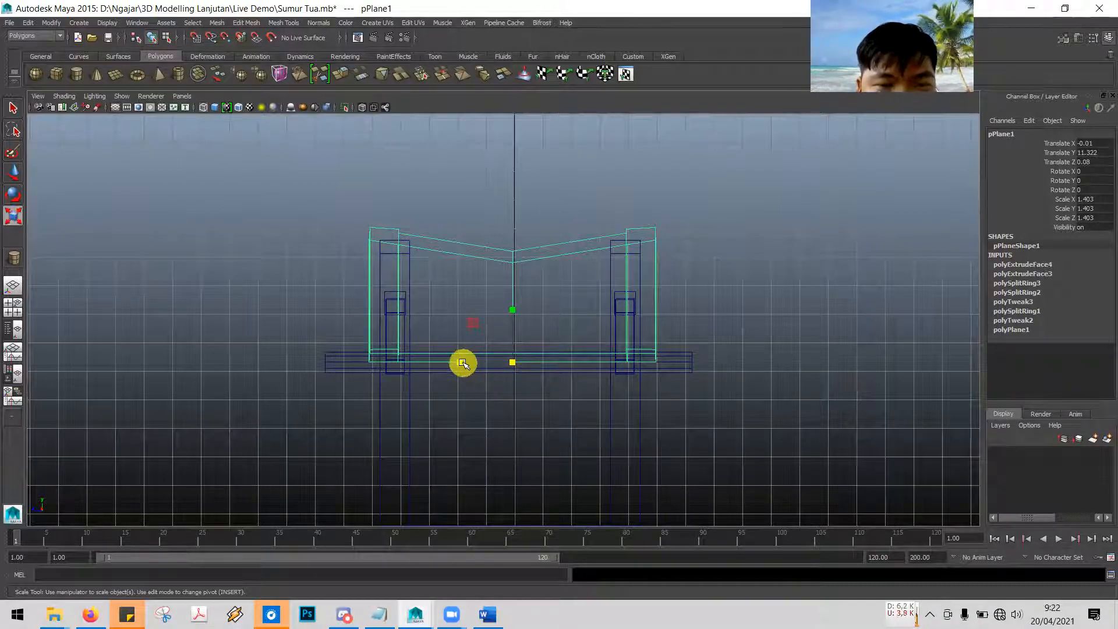
pyautogui.moveTo(461, 363); pyautogui.dragTo(443, 358)
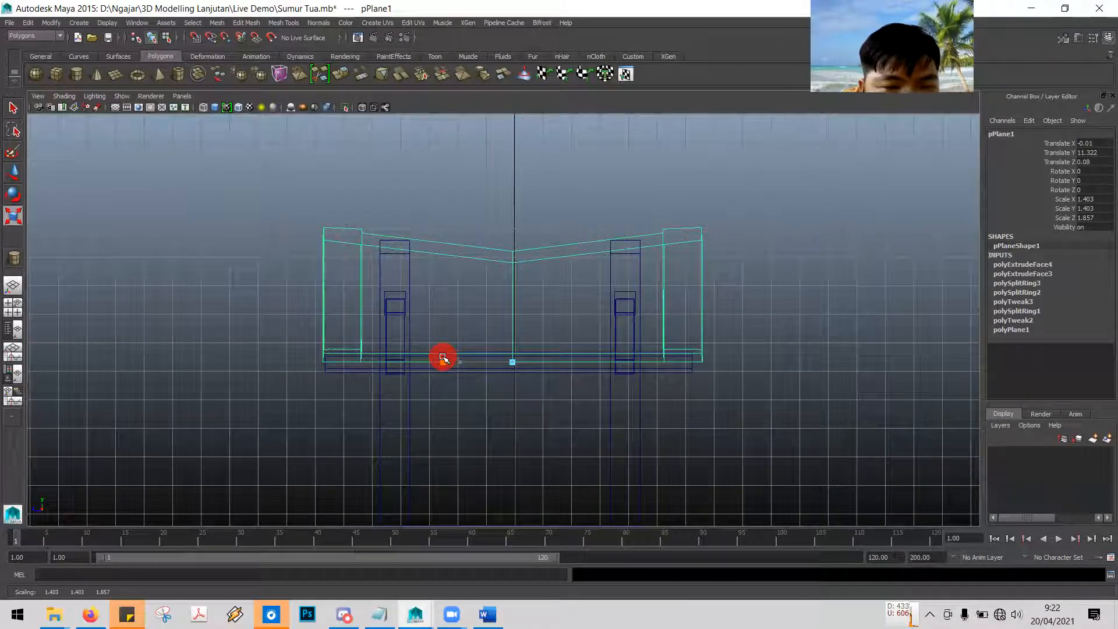
pyautogui.moveTo(443, 358); pyautogui.dragTo(444, 358)
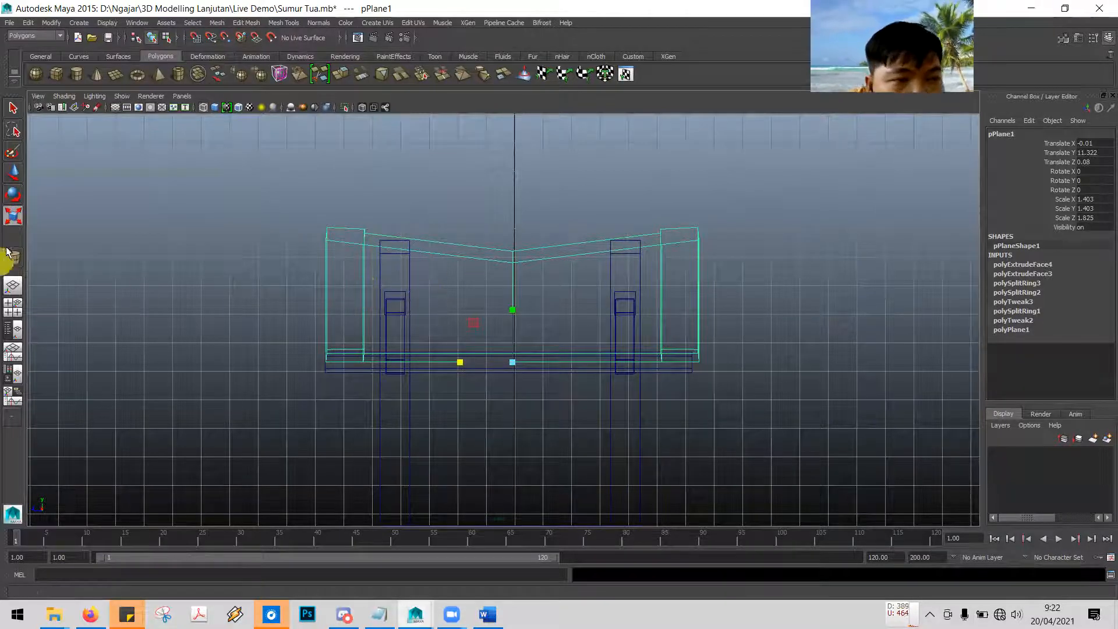
# Move the widened roof along Z to about -0.004, centring it over the two posts
pyautogui.click(13, 172)
pyautogui.scroll(2, 536, 337)
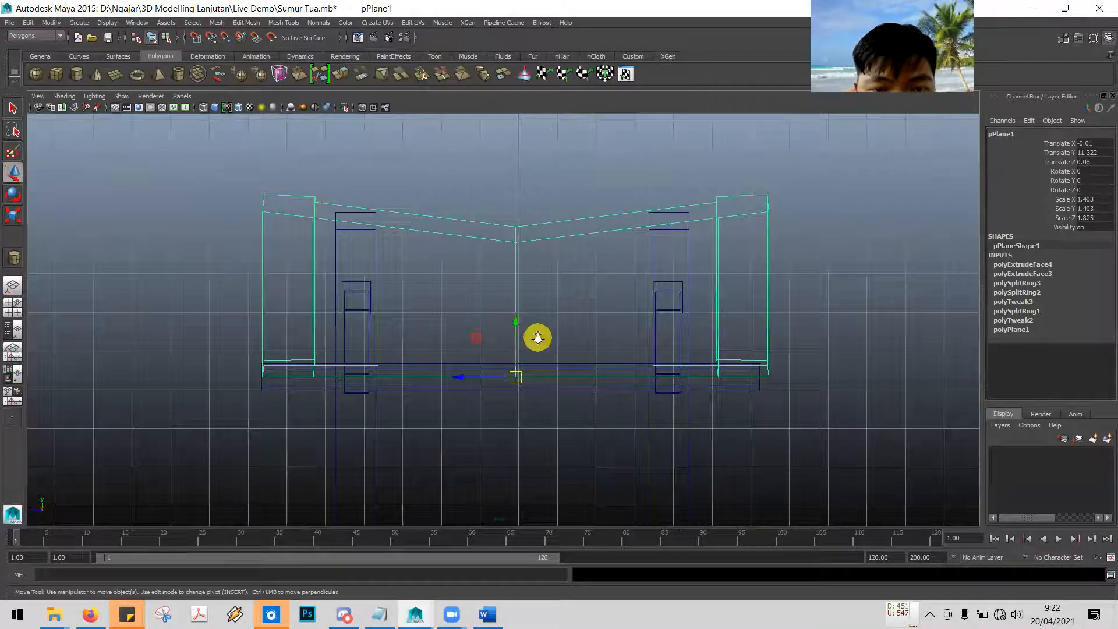
pyautogui.moveTo(465, 391); pyautogui.dragTo(468, 393)
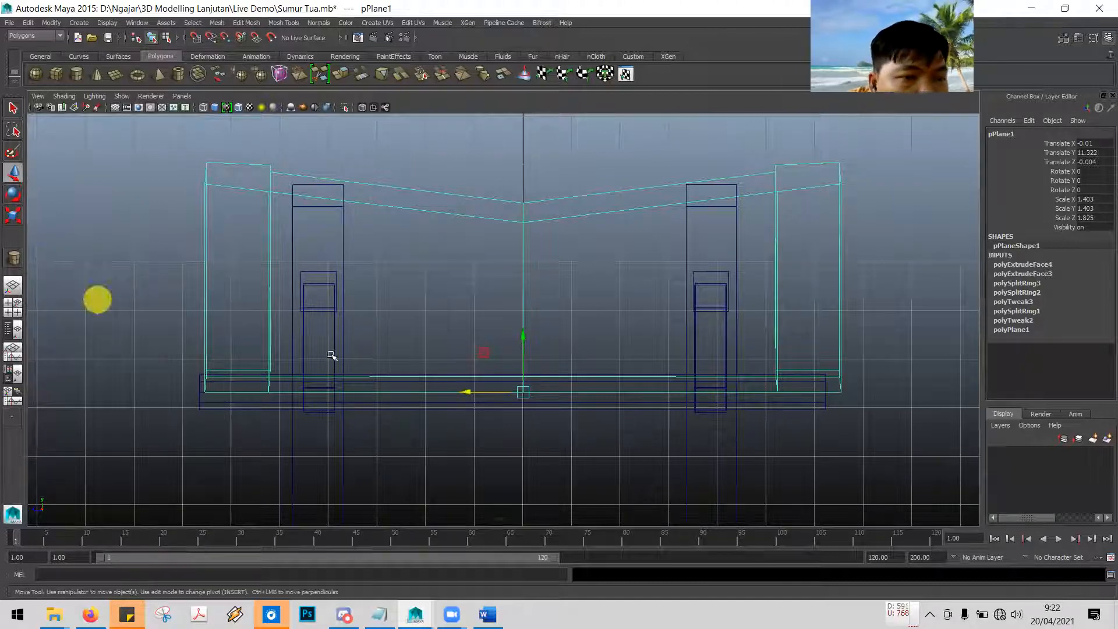
# Select the horizontal cylinder below the roof and move it along Z to about -0.002, centred between the posts
pyautogui.click(12, 108)
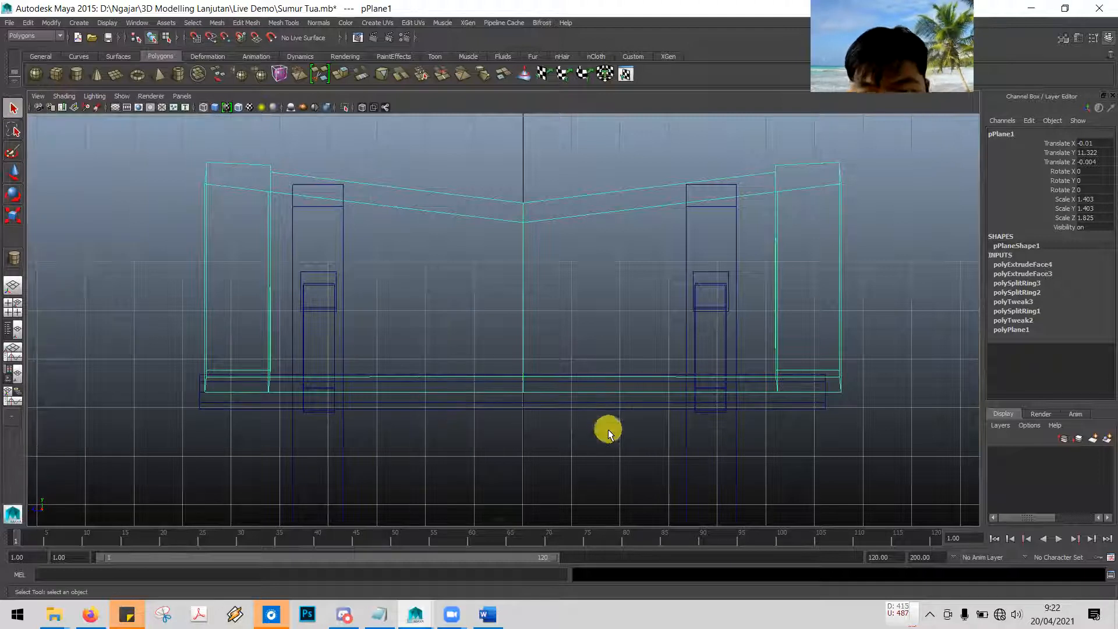
pyautogui.keyDown('alt'); pyautogui.moveTo(826, 327); pyautogui.dragTo(793, 184, button='middle'); pyautogui.keyUp('alt')
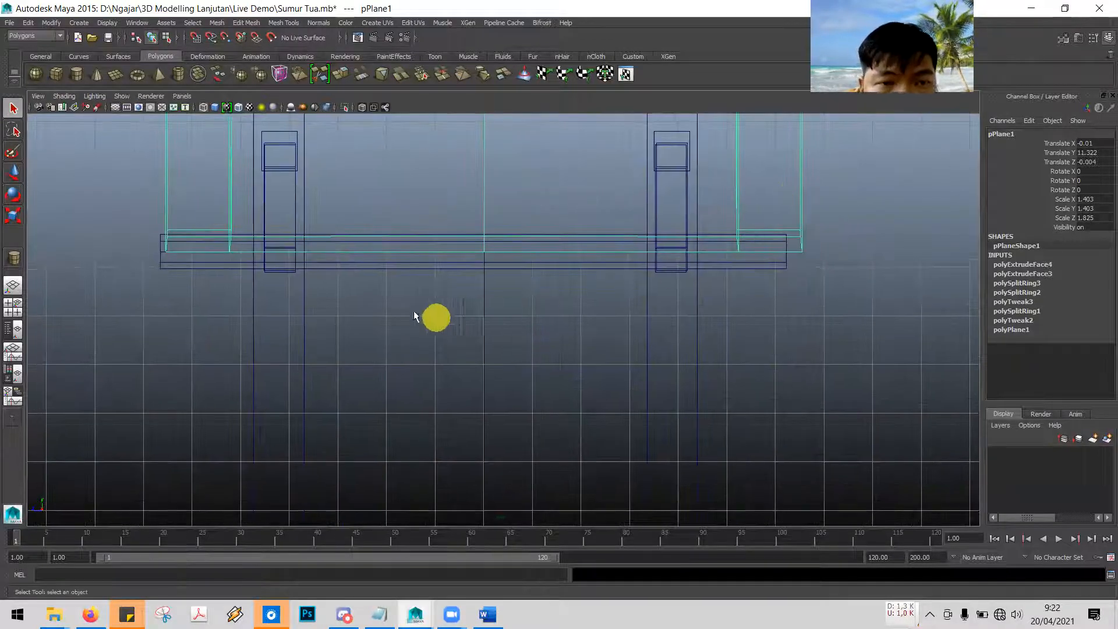
pyautogui.click(215, 265)
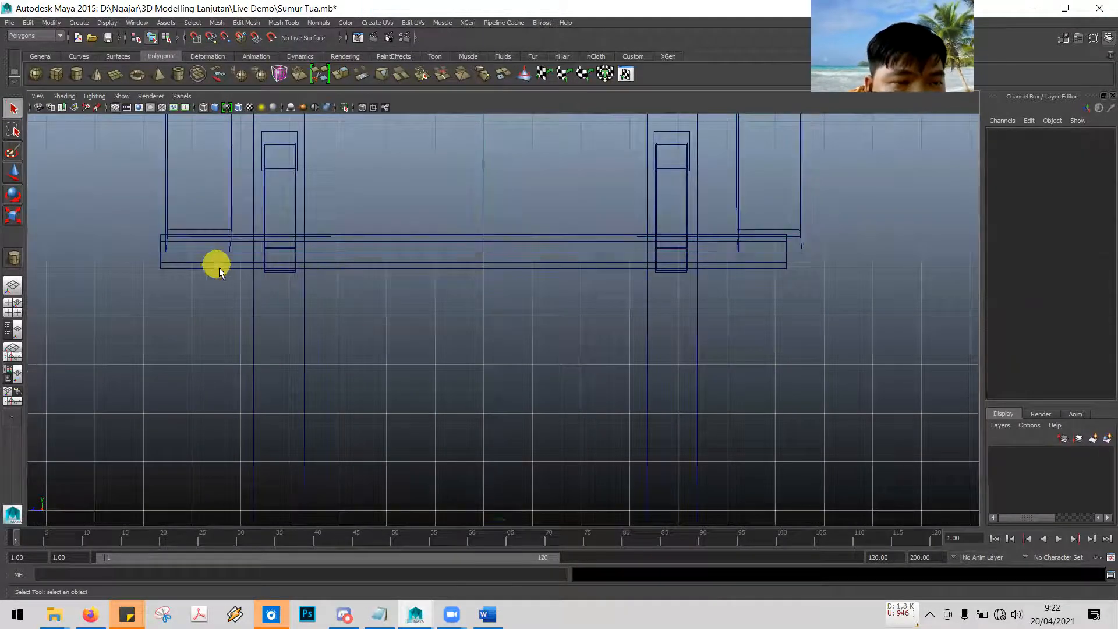
pyautogui.click(220, 267)
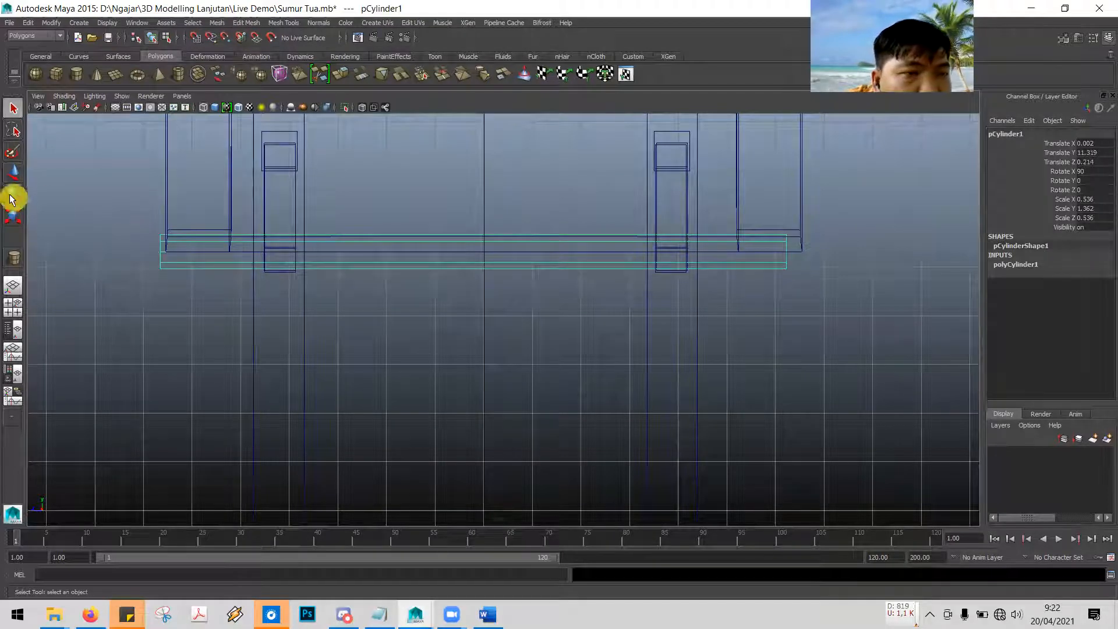
pyautogui.click(13, 173)
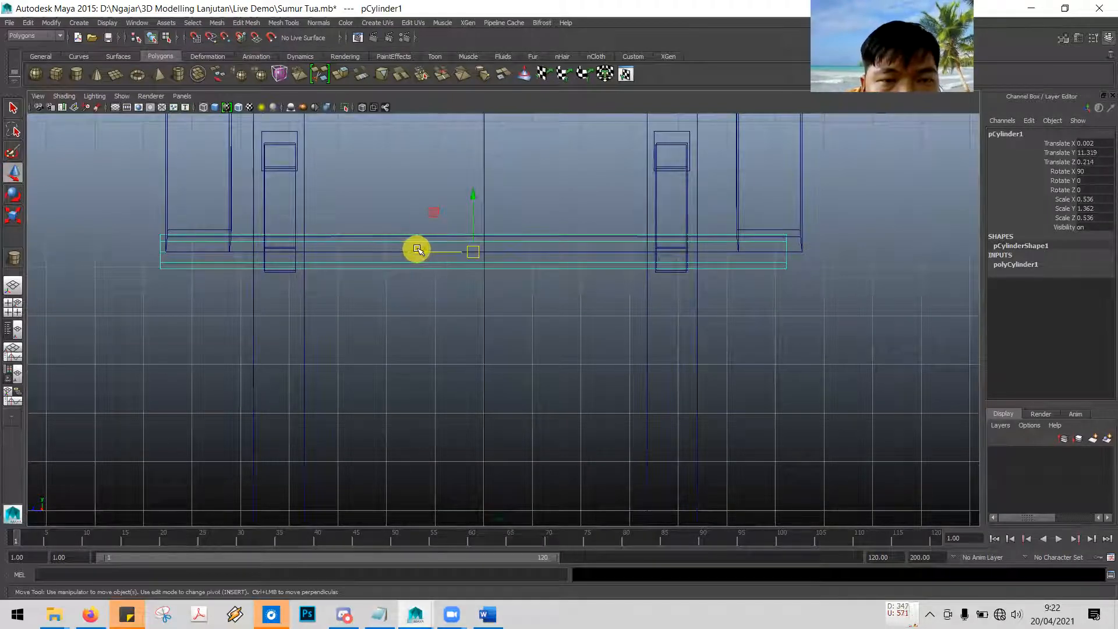
pyautogui.moveTo(418, 252); pyautogui.dragTo(418, 252)
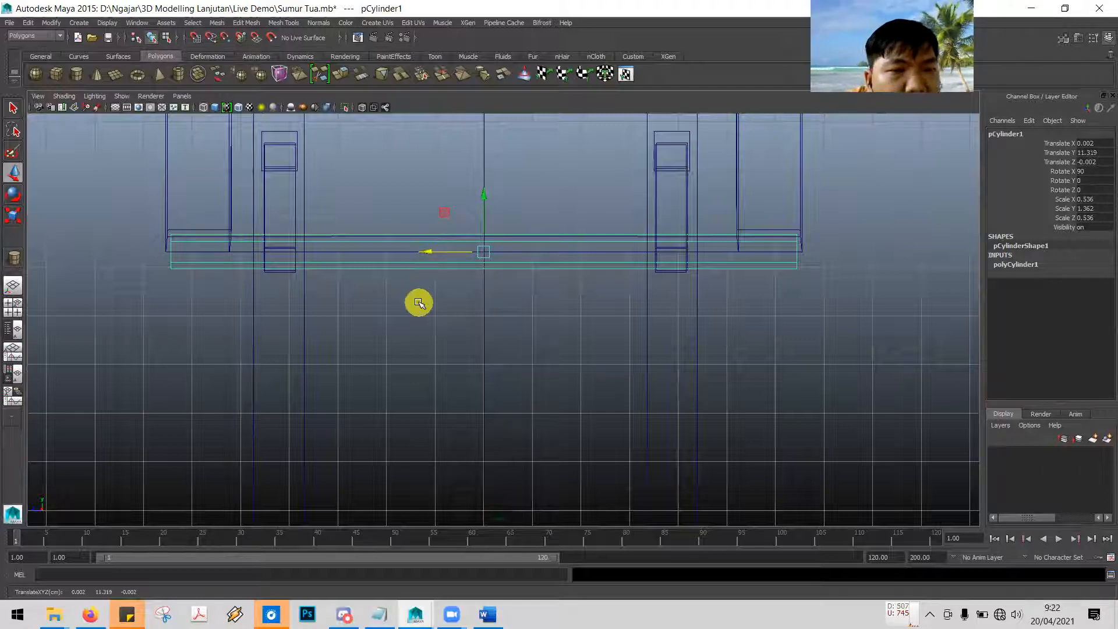
# Inspect the centred cylinder and widened roof from several angles, including from below, in the perspective view
pyautogui.press('space')
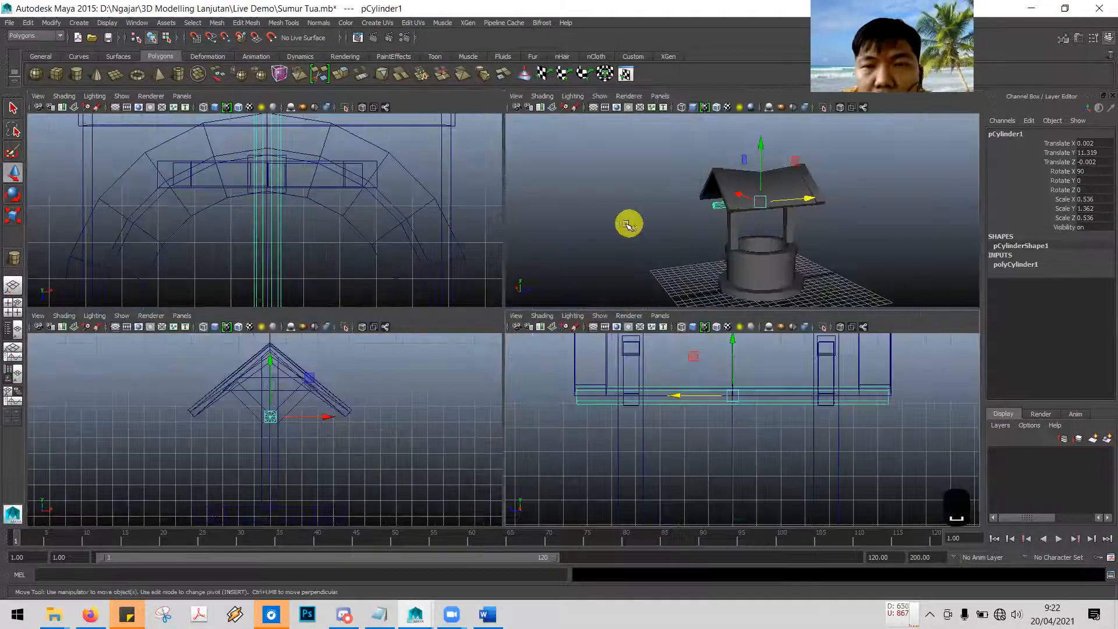
pyautogui.click(623, 227)
pyautogui.press('space')
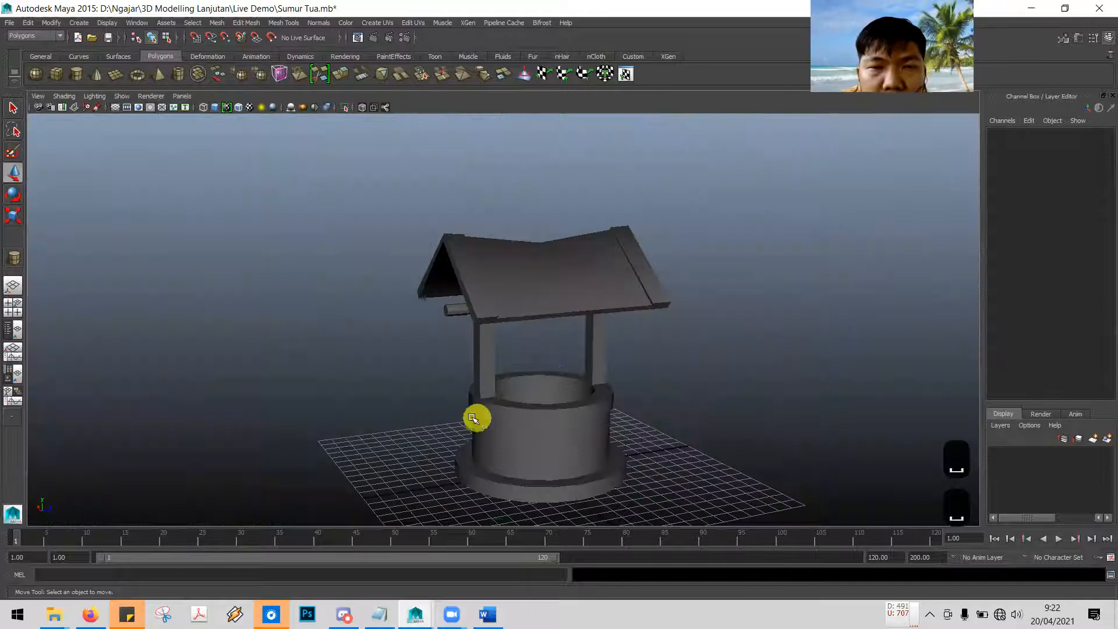
pyautogui.keyDown('alt'); pyautogui.moveTo(435, 384); pyautogui.dragTo(480, 6); pyautogui.keyUp('alt')
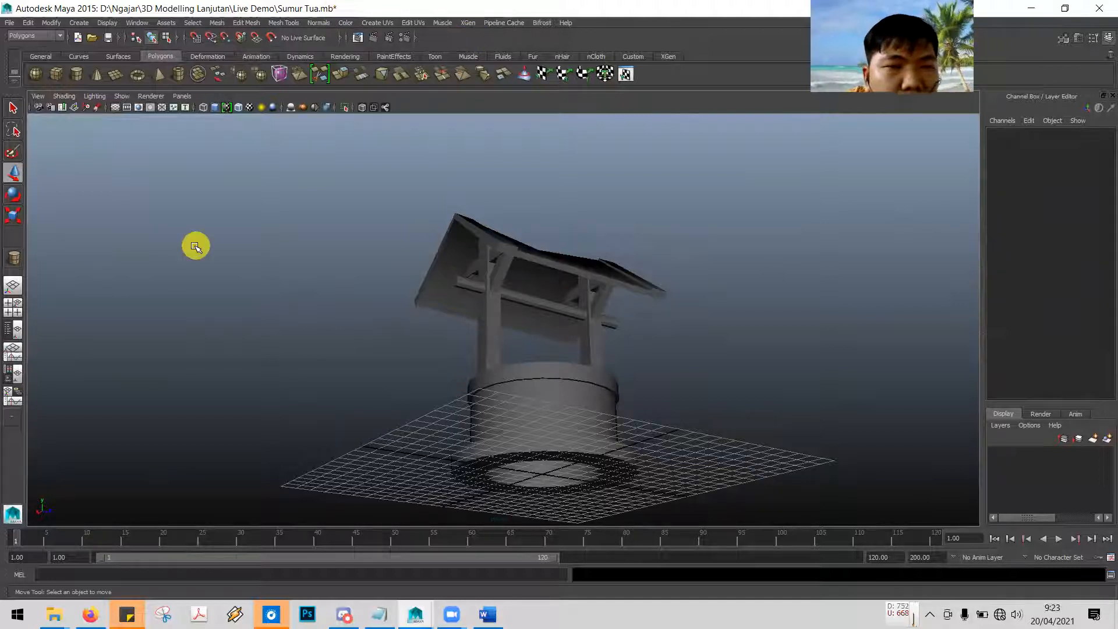
pyautogui.keyDown('alt'); pyautogui.moveTo(716, 269); pyautogui.dragTo(745, 292); pyautogui.keyUp('alt')
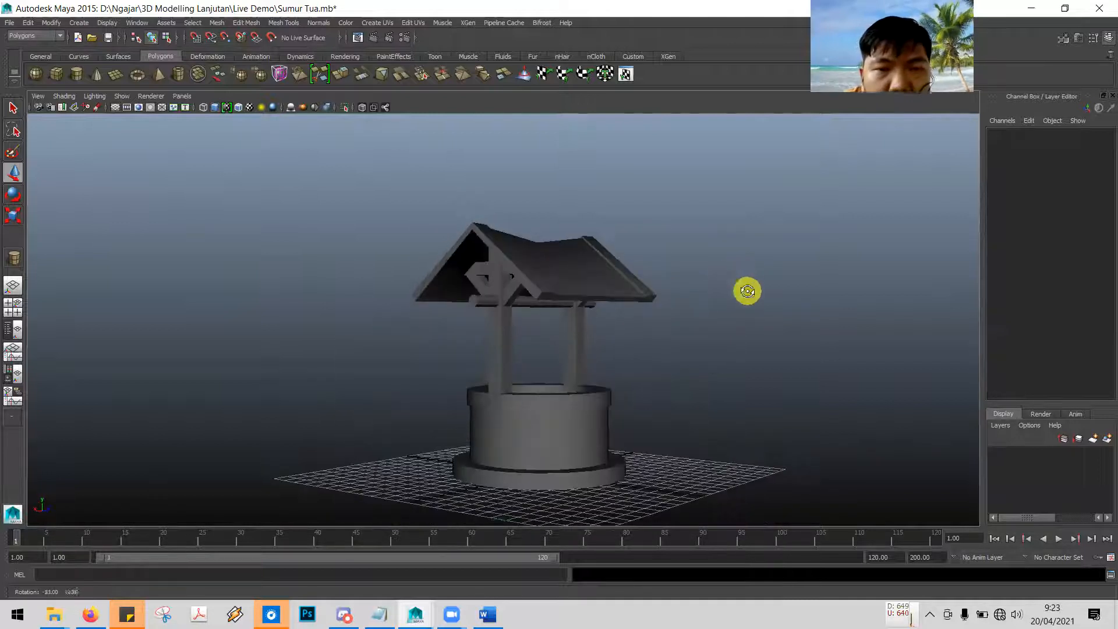
# Switch to the Word tutorial and read step 39 about adding two lines to the middle support
pyautogui.hotkey('alt', 'Tab')
pyautogui.scroll(-5, 561, 317)
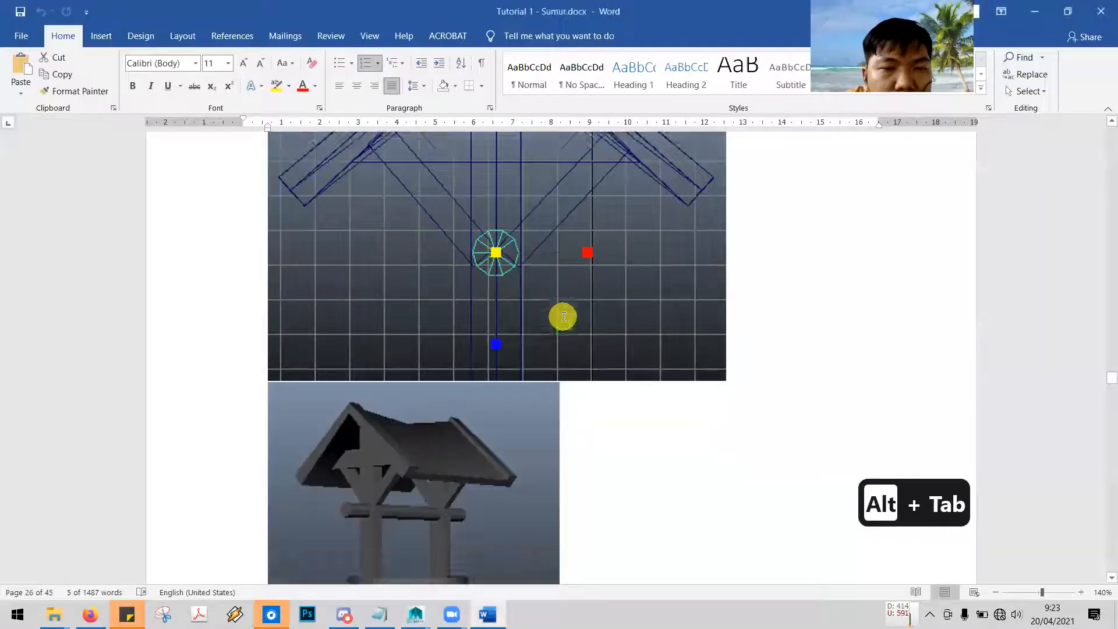
pyautogui.scroll(-7, 564, 316)
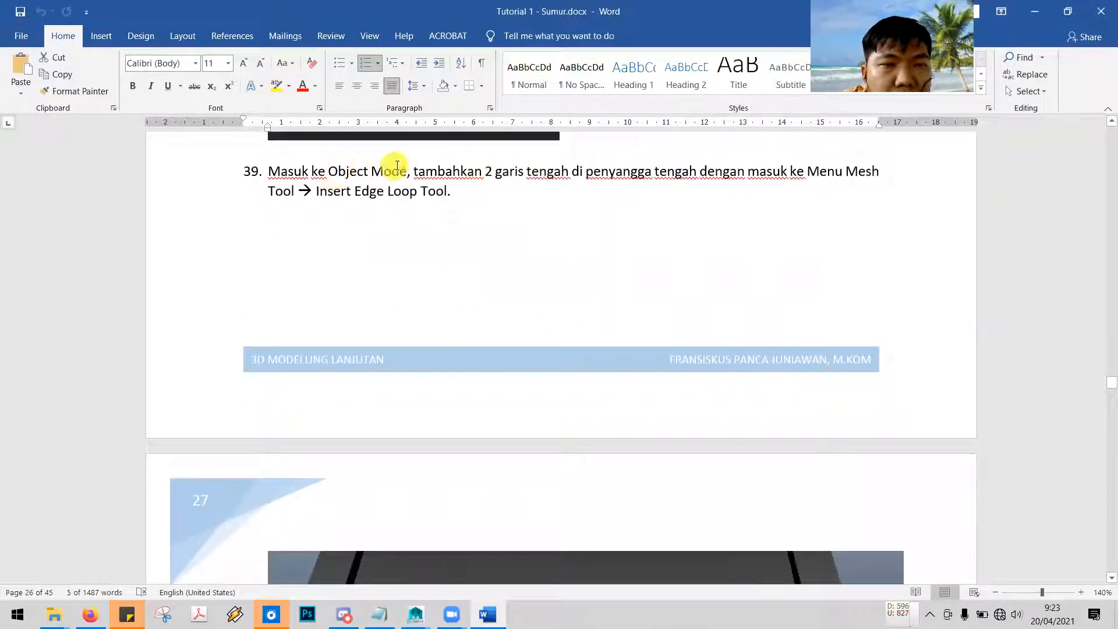
# Switch back to Maya, select the horizontal cylinder under the roof and put it in Object Mode
pyautogui.hotkey('alt', 'Tab')
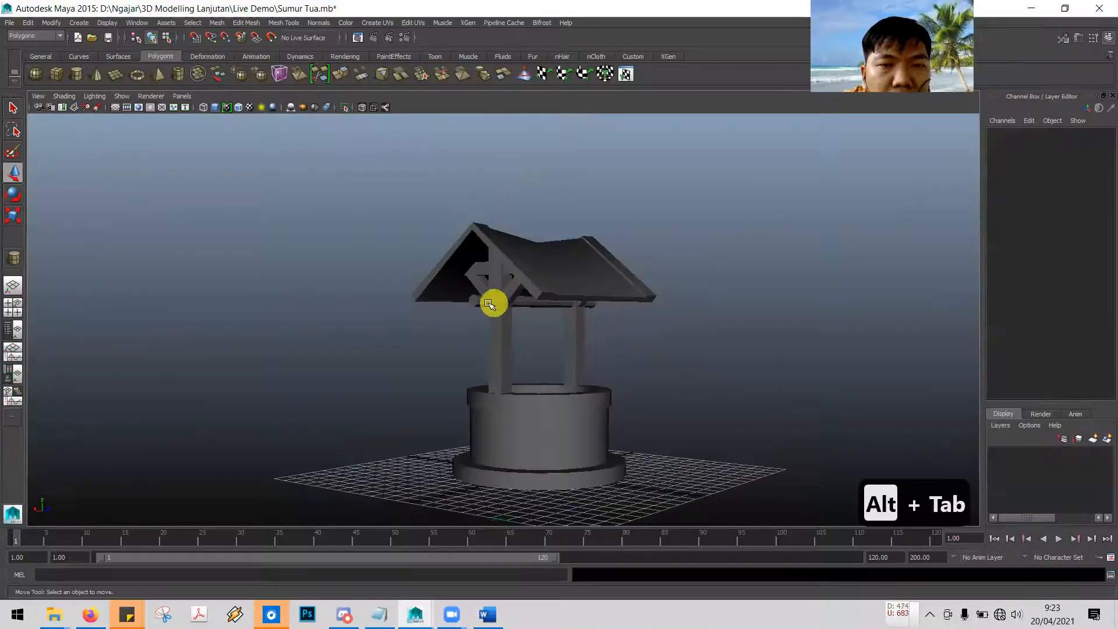
pyautogui.click(483, 302)
pyautogui.rightClick(479, 302)
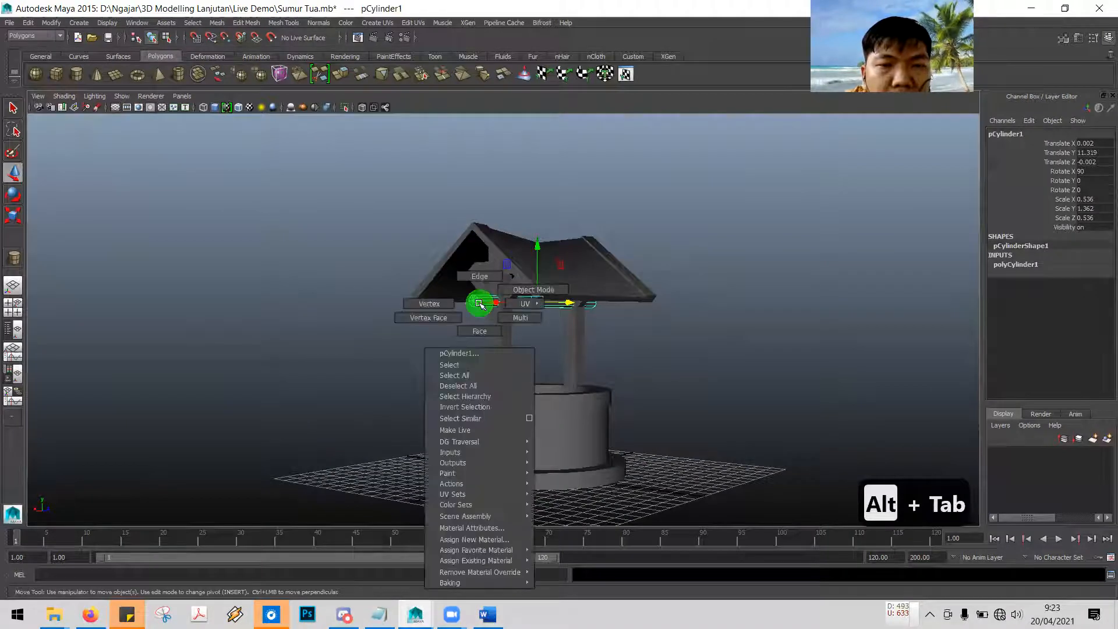
pyautogui.moveTo(479, 303); pyautogui.dragTo(517, 291, button='right')
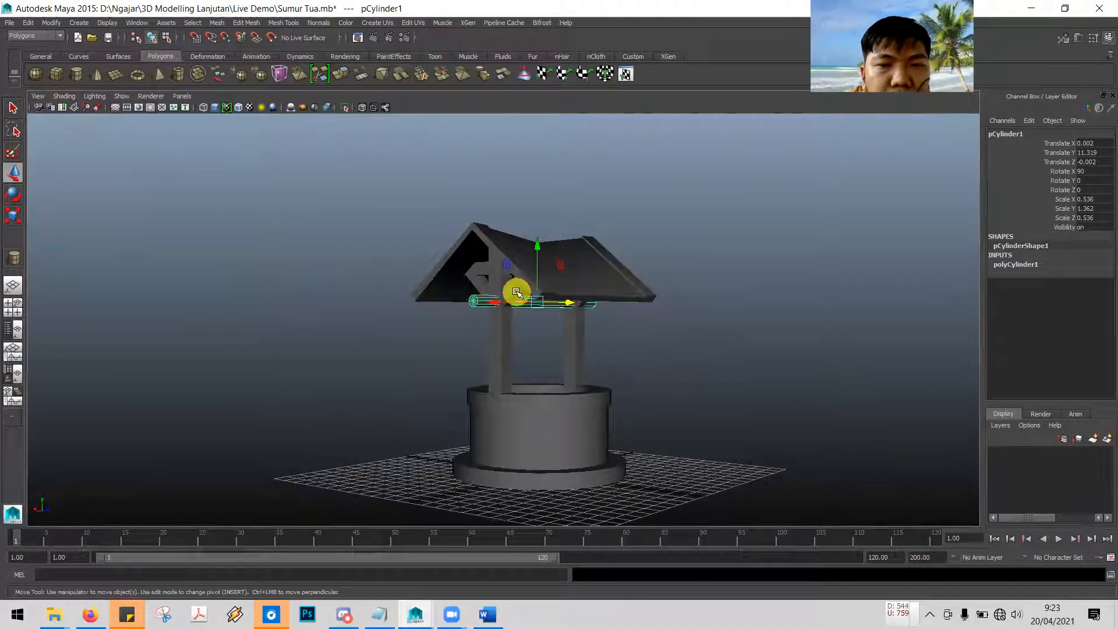
# Switch to the Word tutorial and check step 39's instructions and reference picture for the Insert Edge Loop Tool
pyautogui.hotkey('alt', 'Tab')
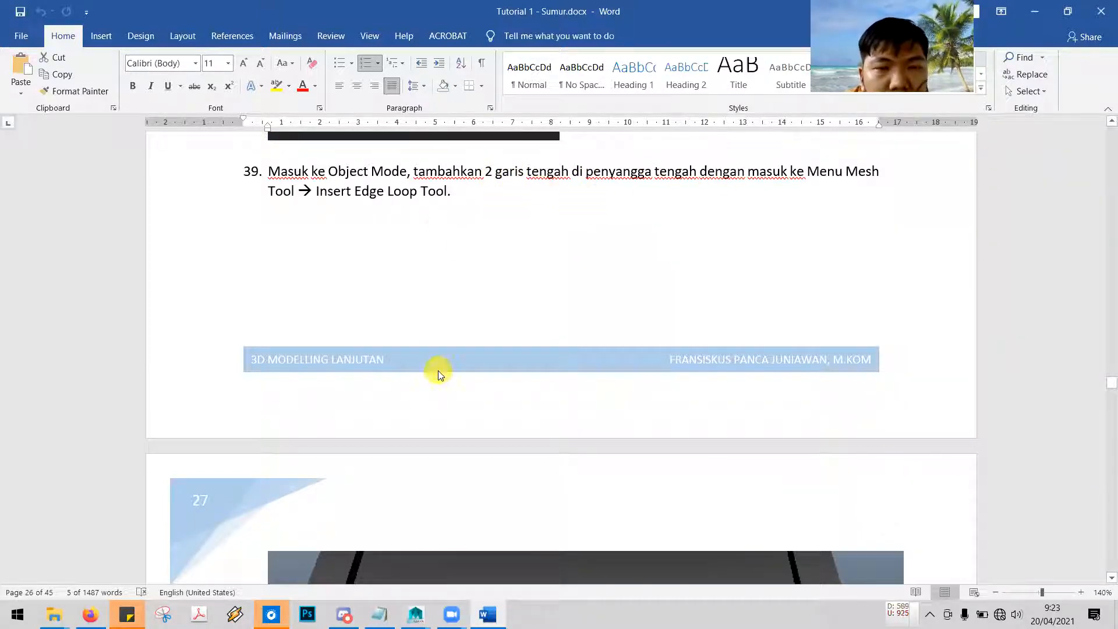
pyautogui.scroll(-8, 438, 369)
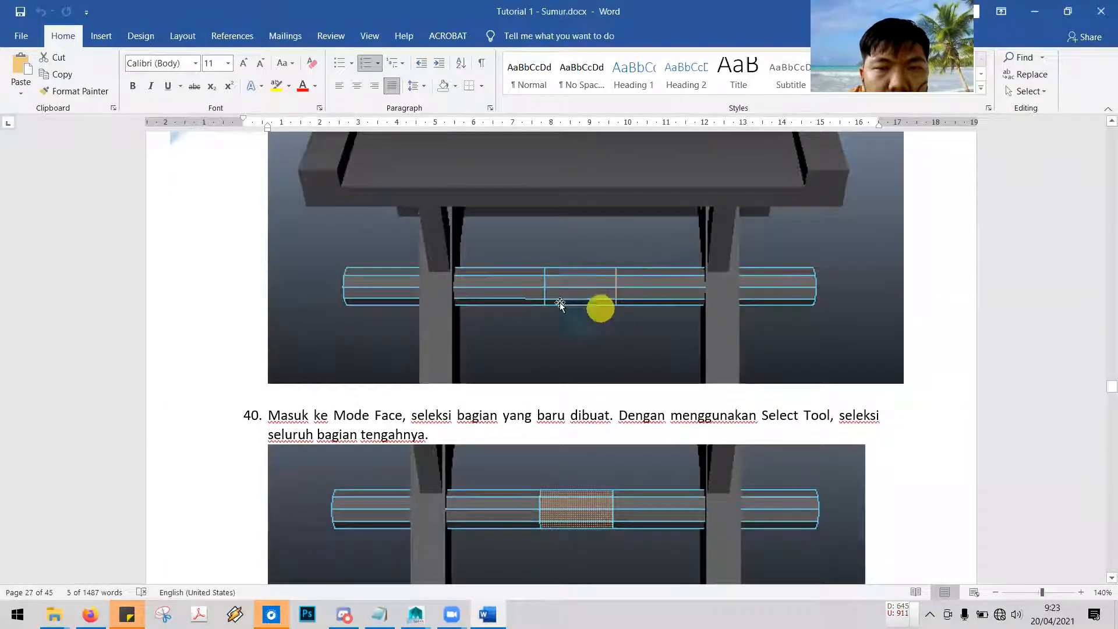
pyautogui.scroll(4, 585, 336)
pyautogui.scroll(4, 584, 335)
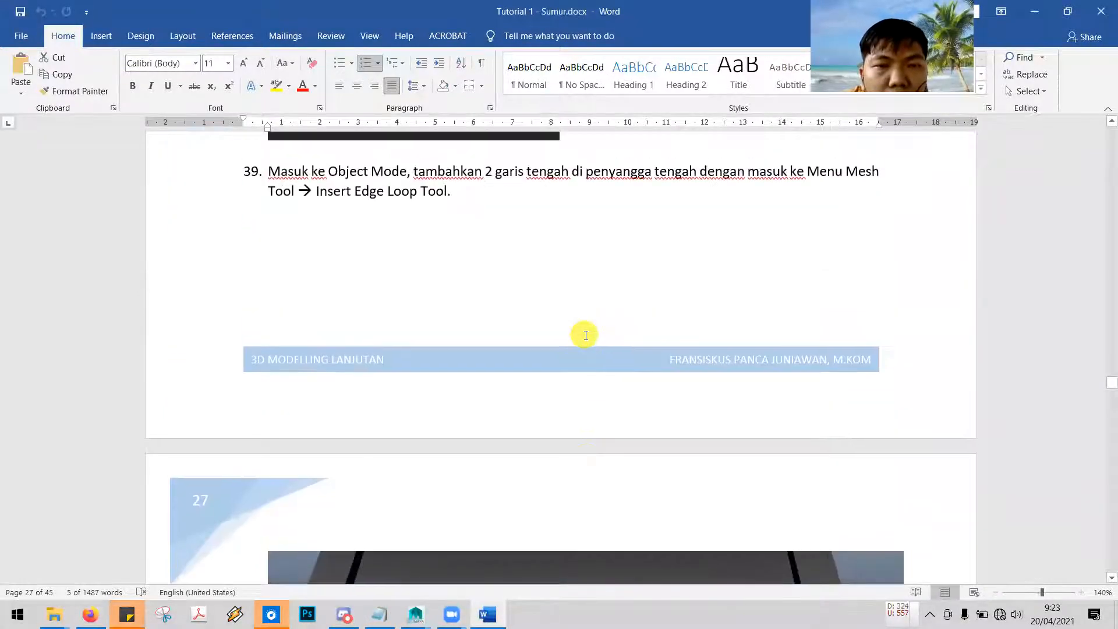
pyautogui.scroll(1, 584, 335)
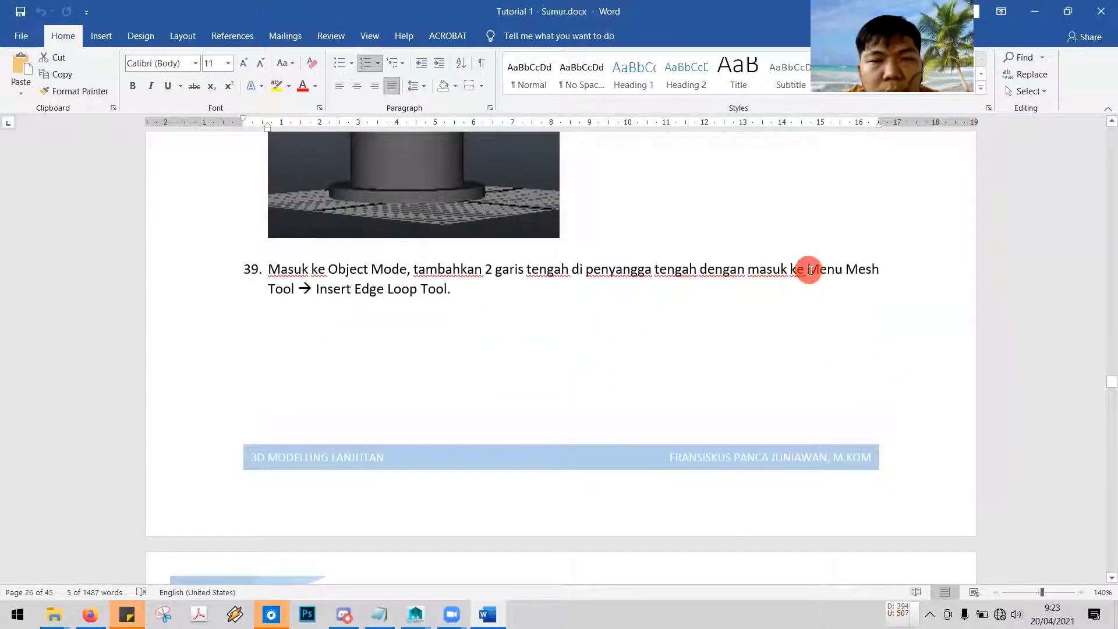
# In Maya's side view, insert two edge loops on the horizontal cylinder with the Insert Edge Loop Tool, one on each side of its centre
pyautogui.hotkey('alt', 'Tab')
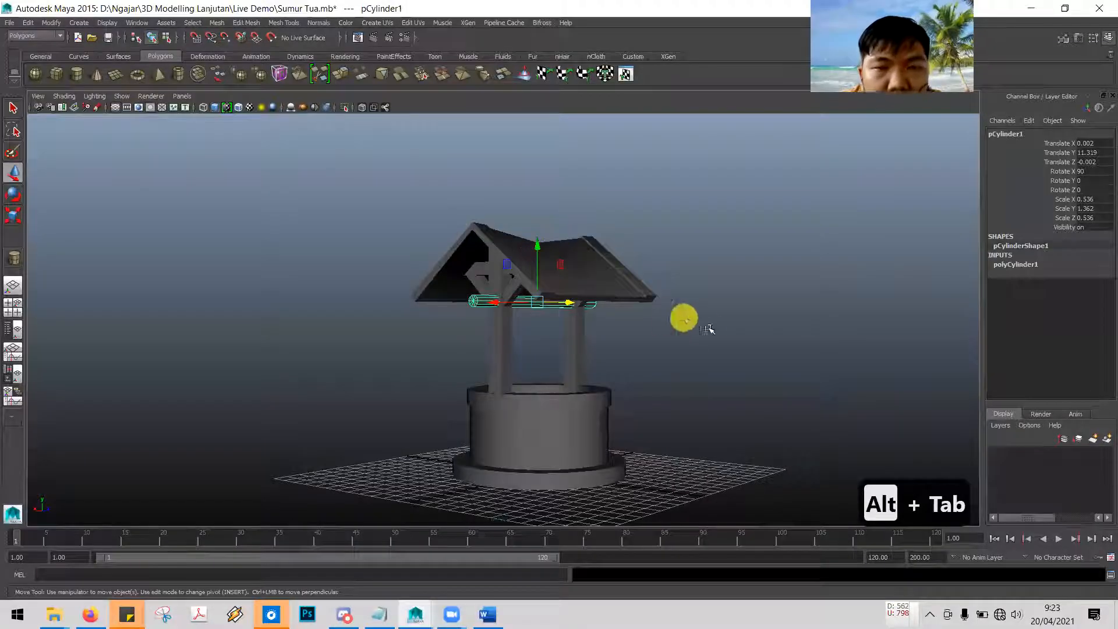
pyautogui.press('space')
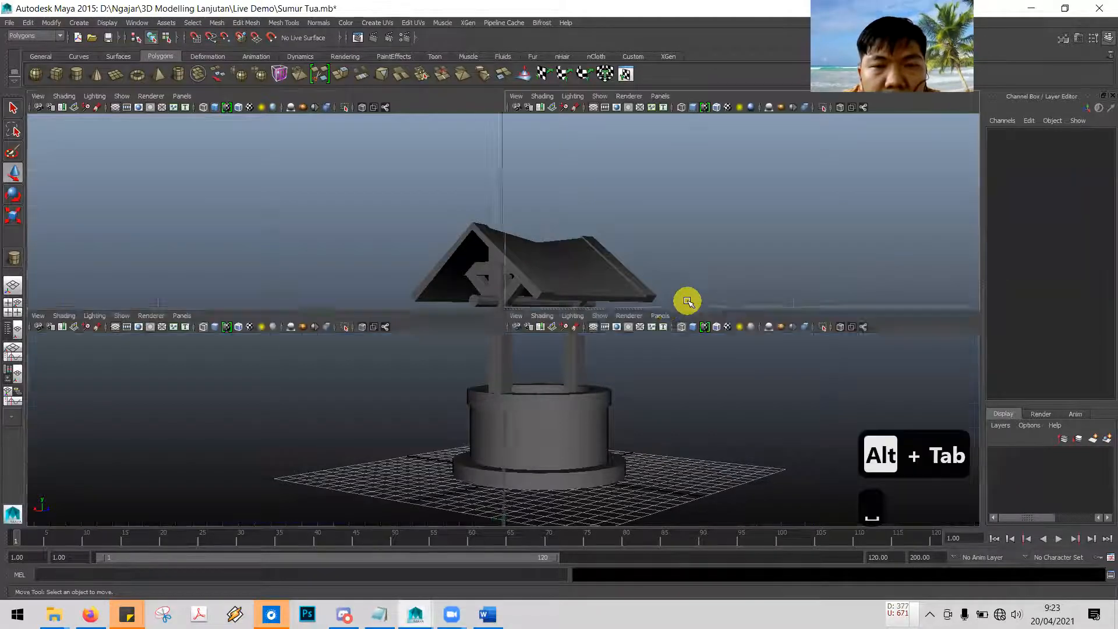
pyautogui.click(543, 364)
pyautogui.press('space')
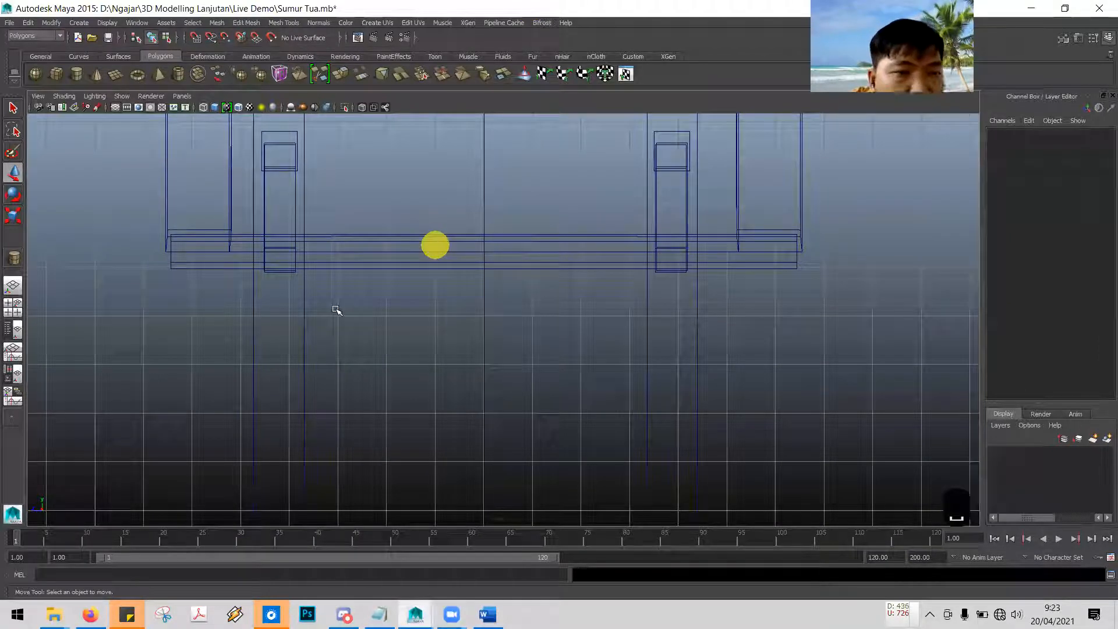
pyautogui.click(228, 268)
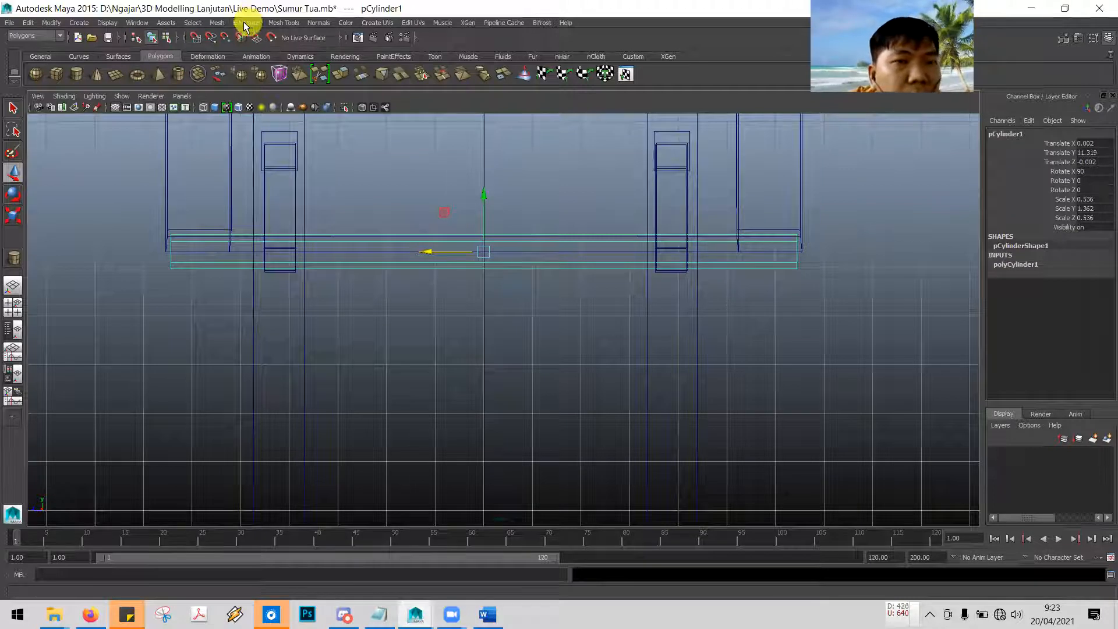
pyautogui.click(275, 23)
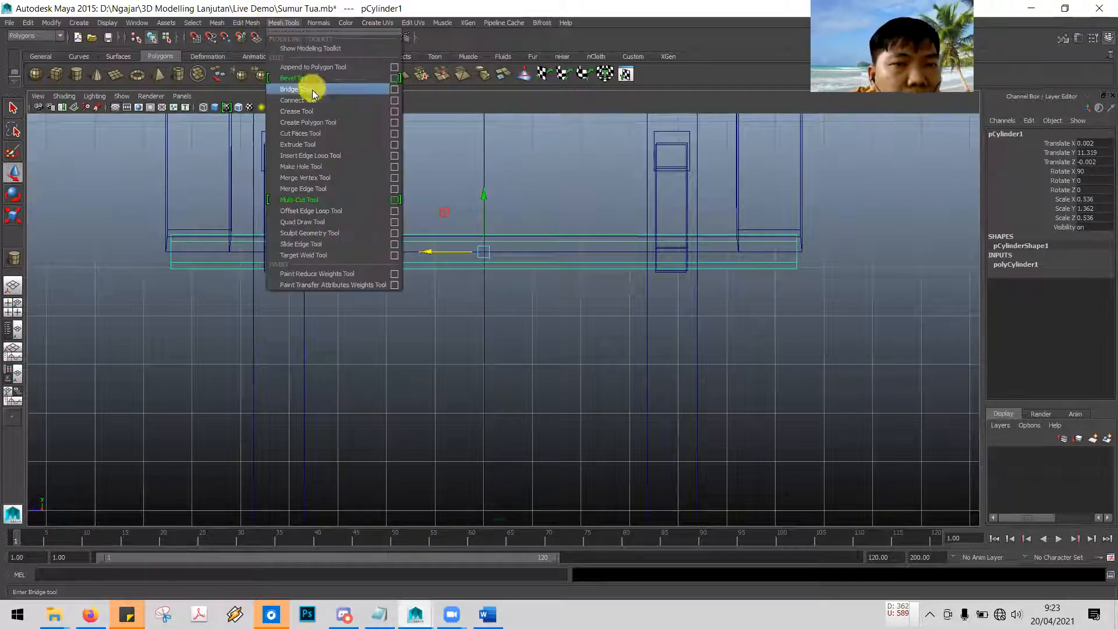
pyautogui.click(336, 155)
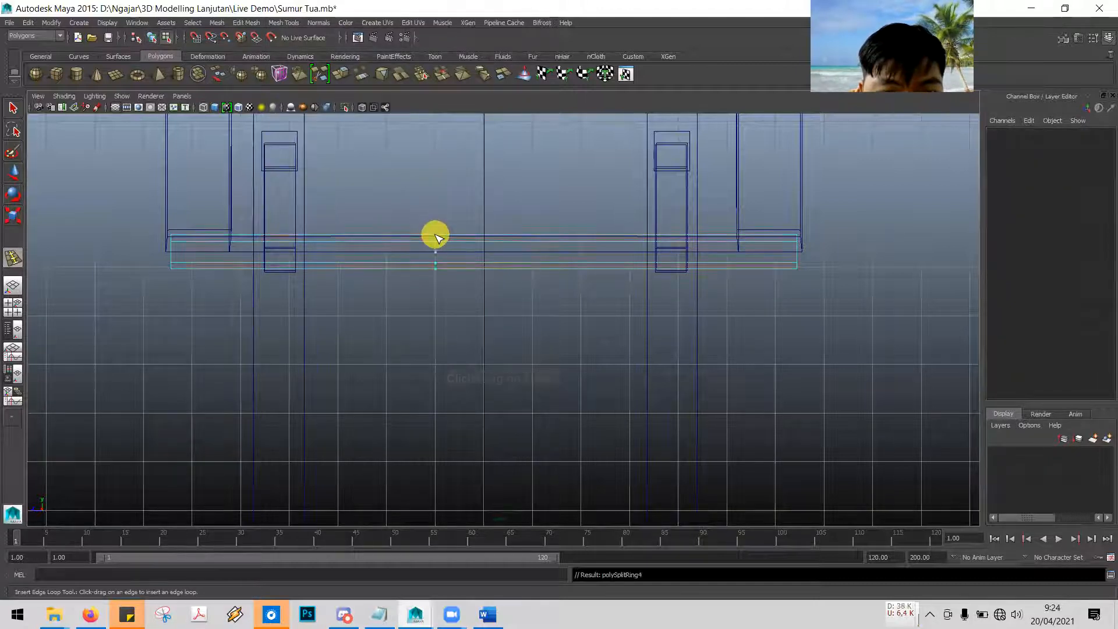
pyautogui.click(436, 237)
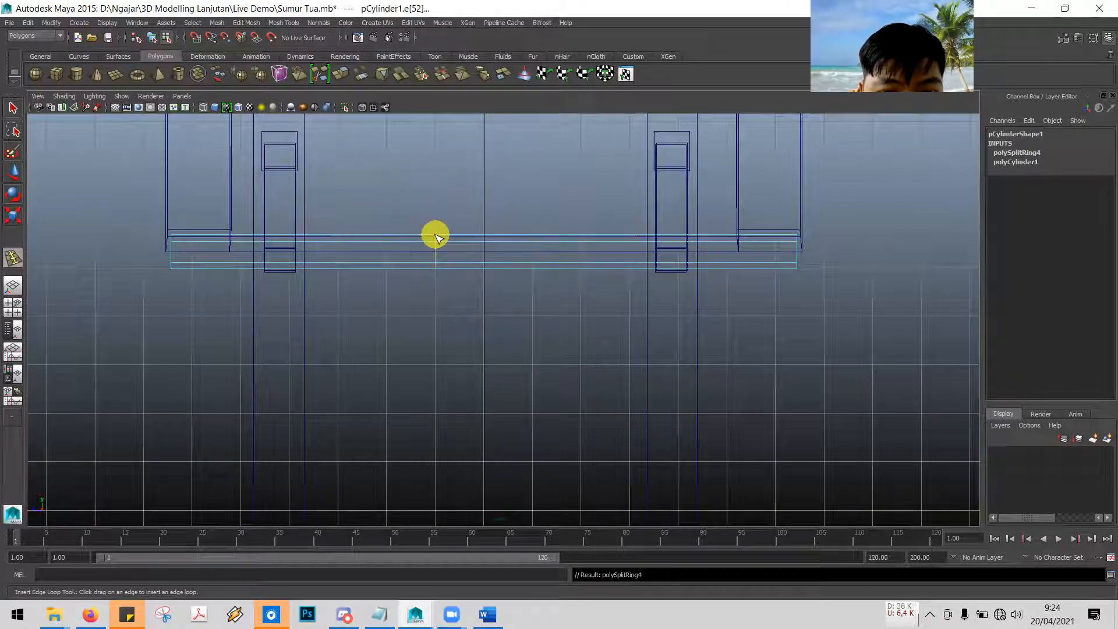
pyautogui.click(532, 236)
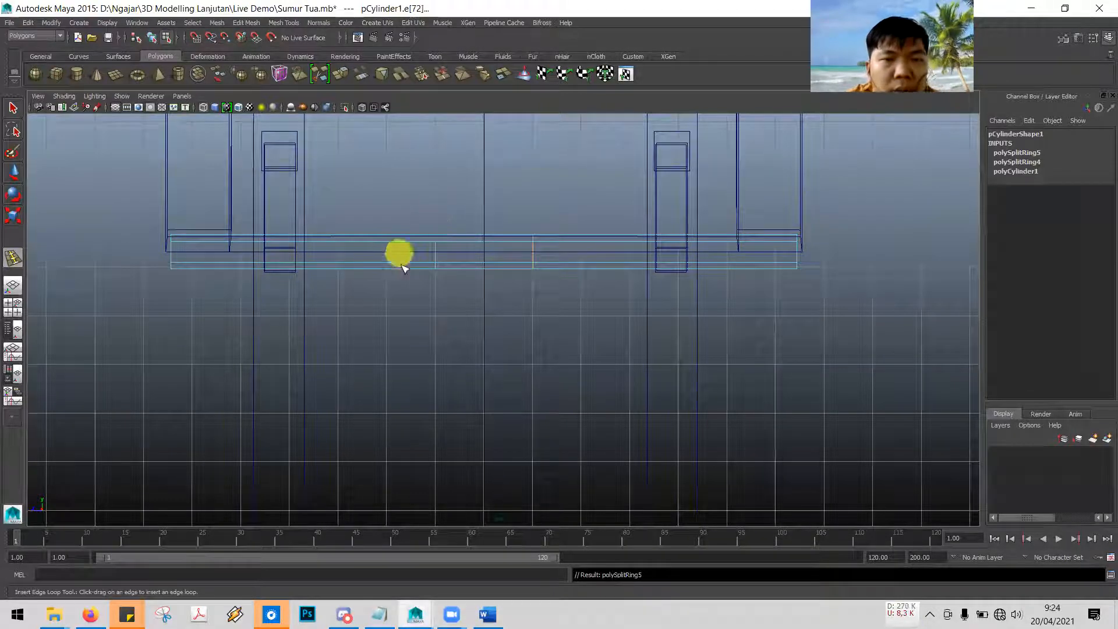
pyautogui.click(12, 105)
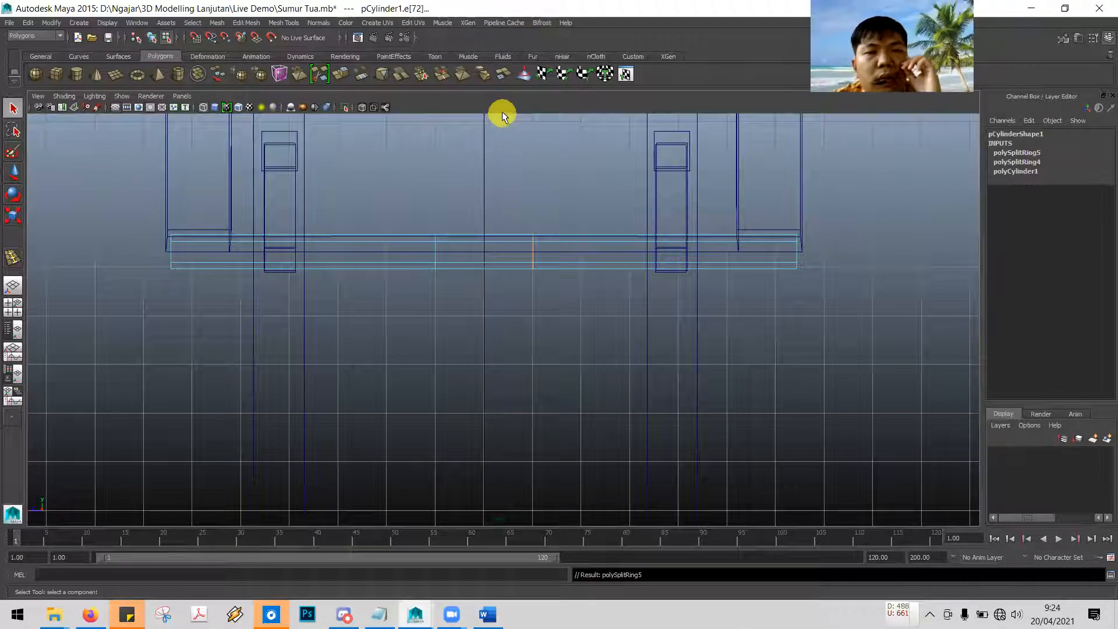
# Switch to the Word tutorial and read step 40 about selecting the new middle faces in face mode
pyautogui.hotkey('alt', 'Tab')
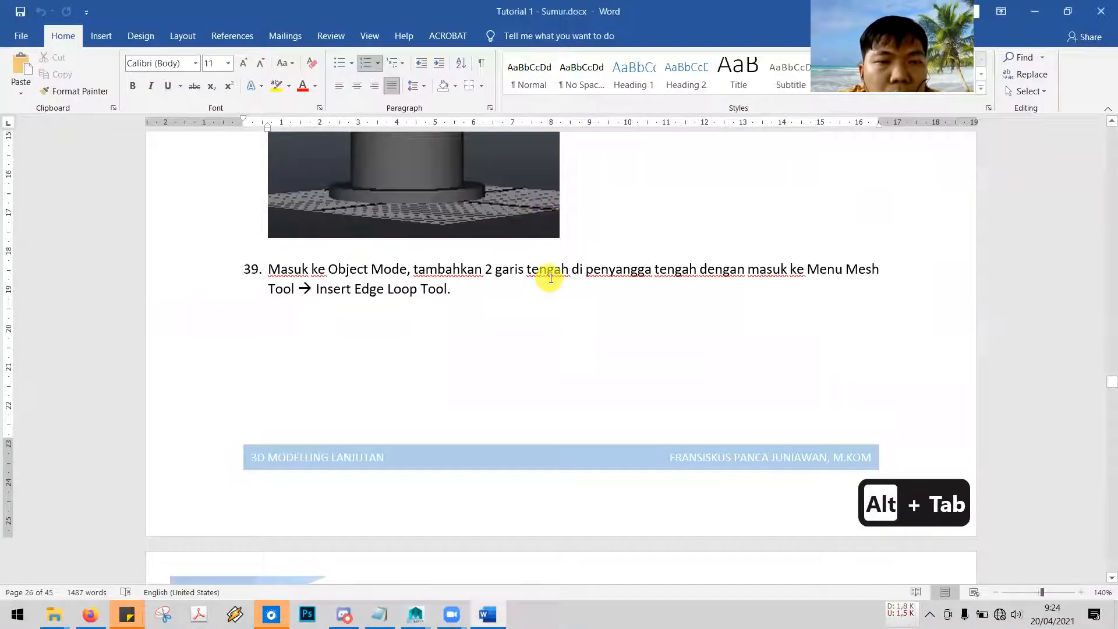
pyautogui.scroll(-10, 549, 277)
pyautogui.scroll(-2, 550, 280)
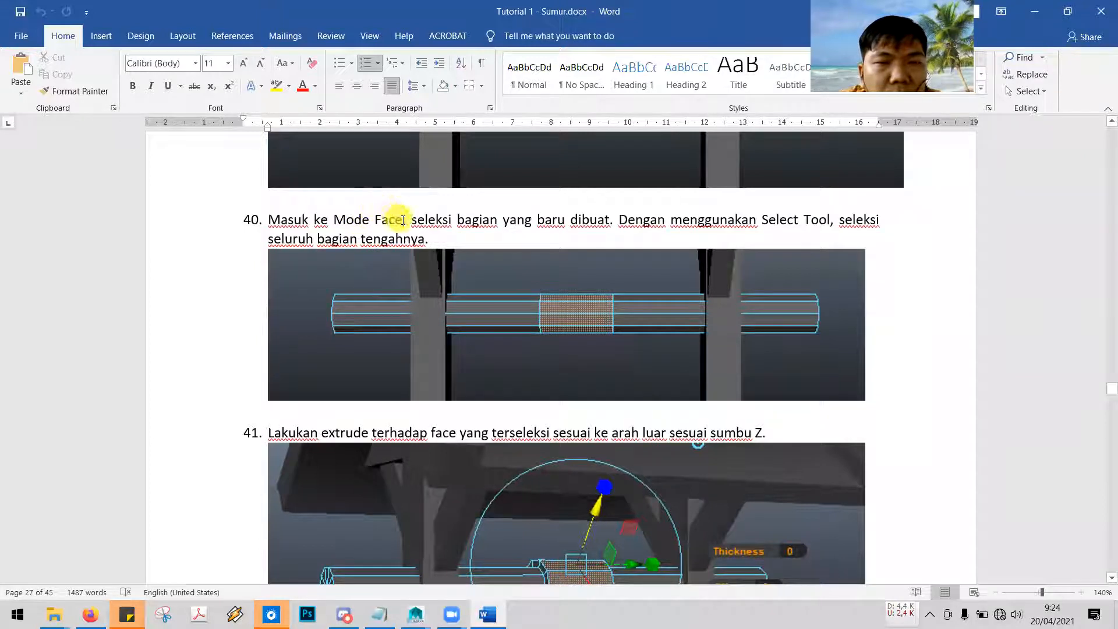
# Switch back to Maya, set the cylinder to face selection mode and recheck step 40 in the Word tutorial
pyautogui.hotkey('alt', 'Tab')
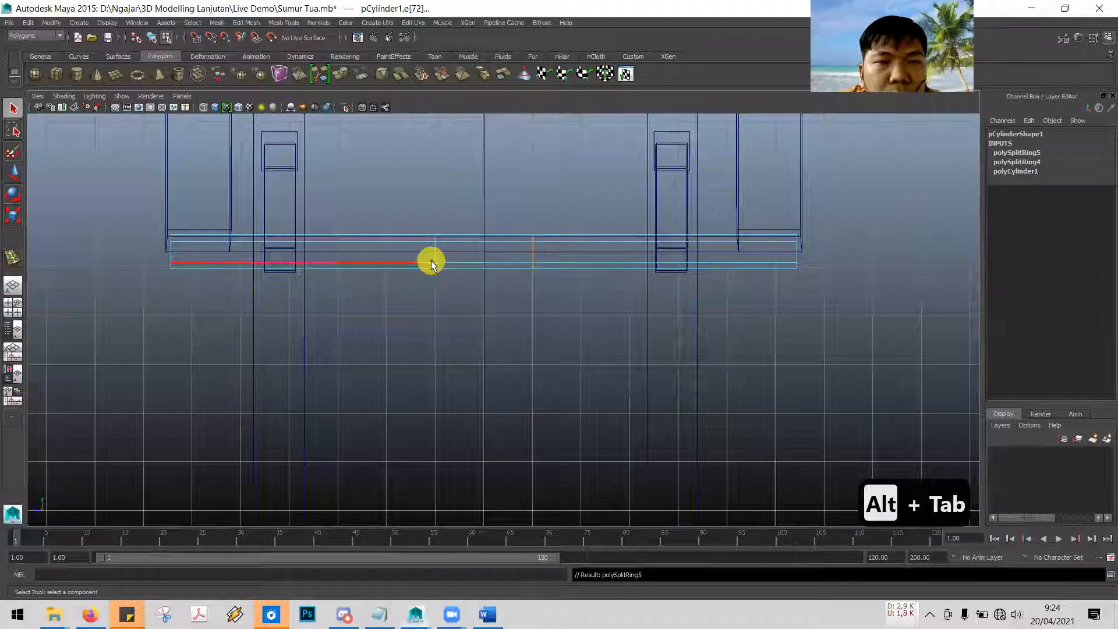
pyautogui.moveTo(393, 239); pyautogui.dragTo(399, 269, button='right')
pyautogui.hotkey('alt', 'Tab')
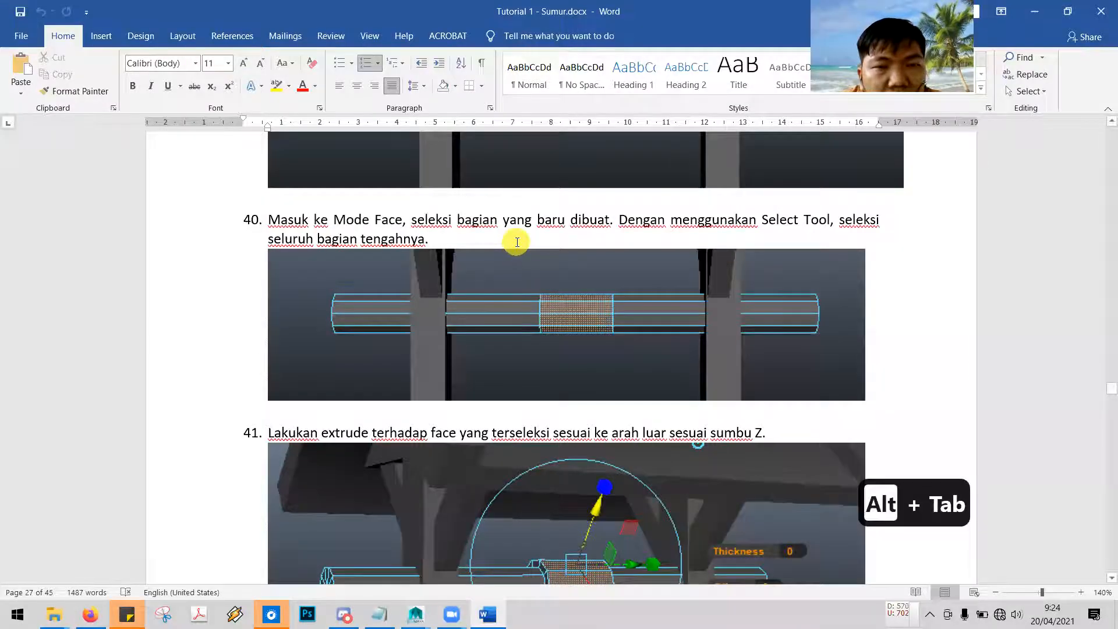
pyautogui.hotkey('alt', 'Tab')
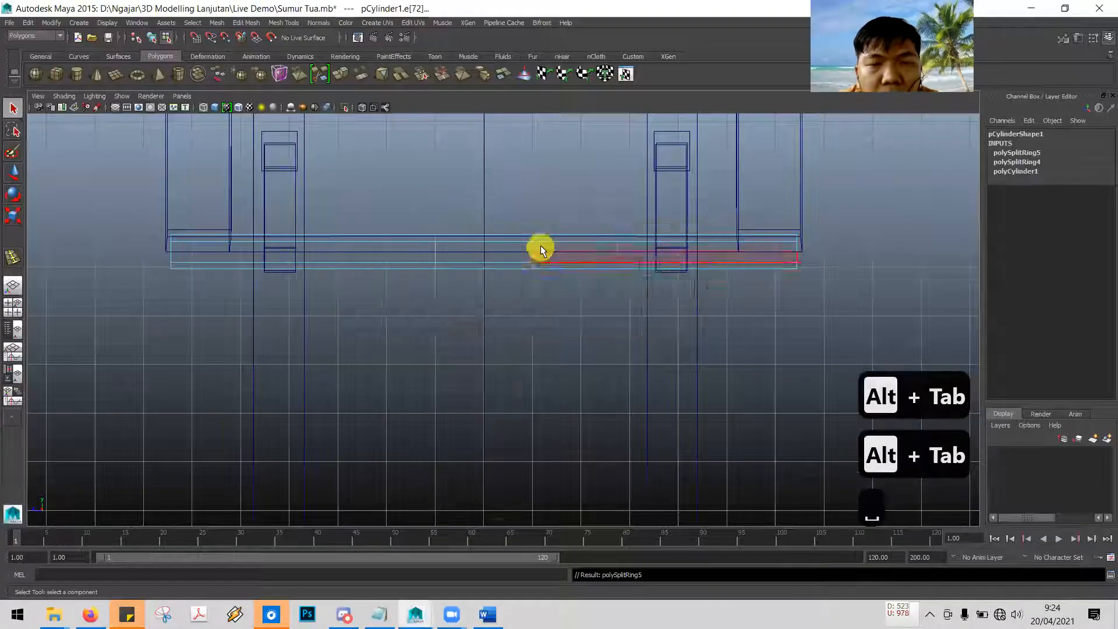
# Frame the horizontal cylinder's middle section in Maya's perspective view and recheck step 40 in the Word tutorial
pyautogui.press('space')
pyautogui.click(621, 187)
pyautogui.press('space')
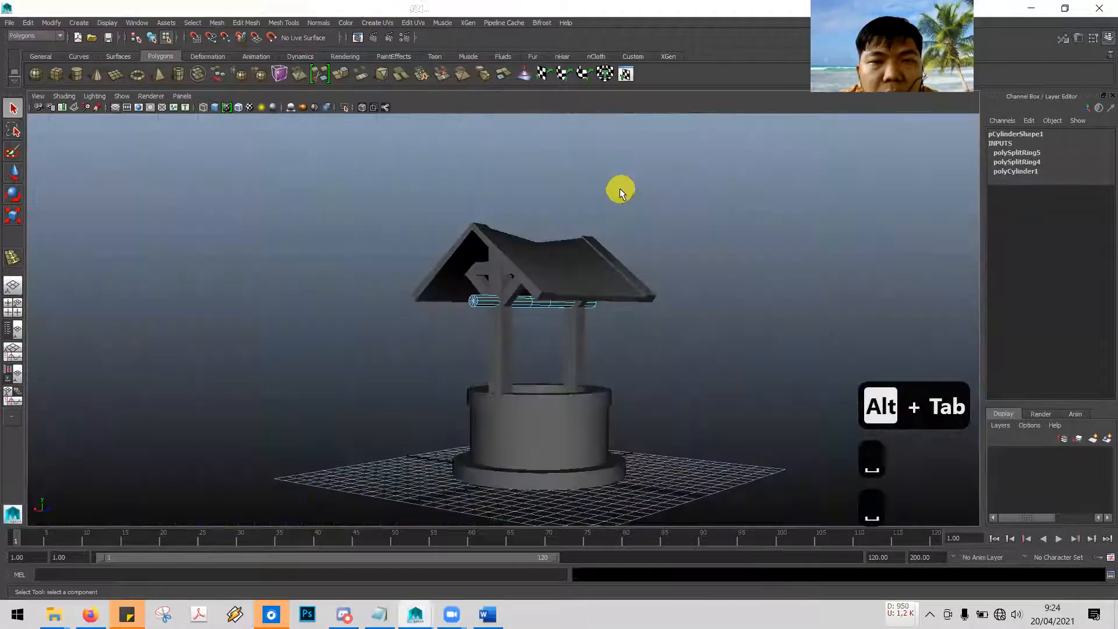
pyautogui.scroll(10, 644, 327)
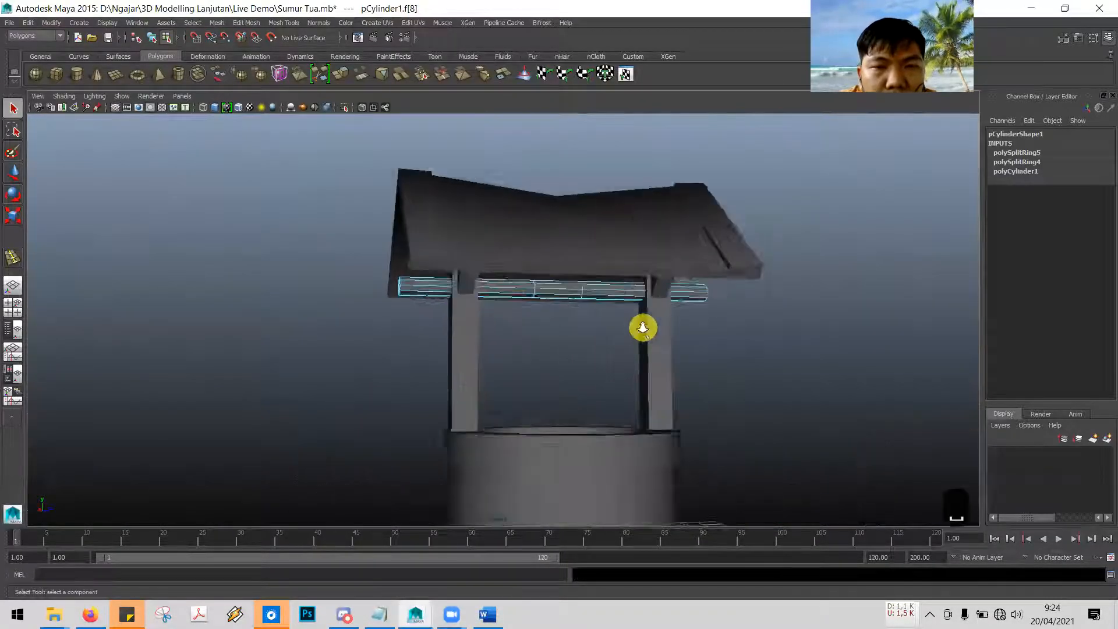
pyautogui.keyDown('alt'); pyautogui.moveTo(760, 306); pyautogui.dragTo(728, 318); pyautogui.keyUp('alt')
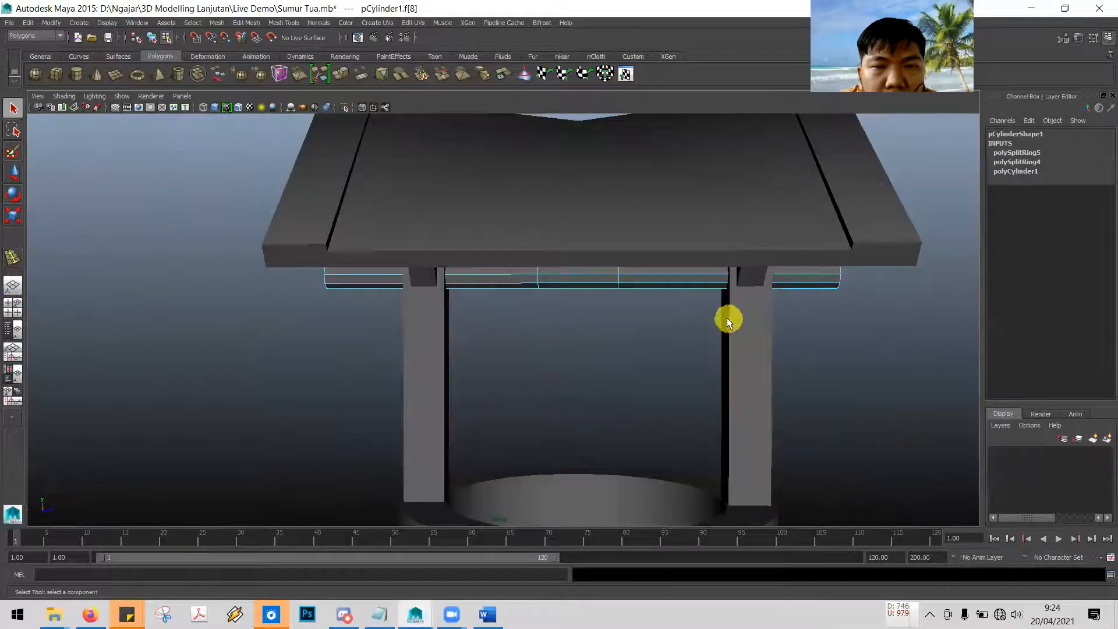
pyautogui.scroll(3, 727, 318)
pyautogui.keyDown('alt'); pyautogui.moveTo(593, 364); pyautogui.dragTo(597, 337); pyautogui.keyUp('alt')
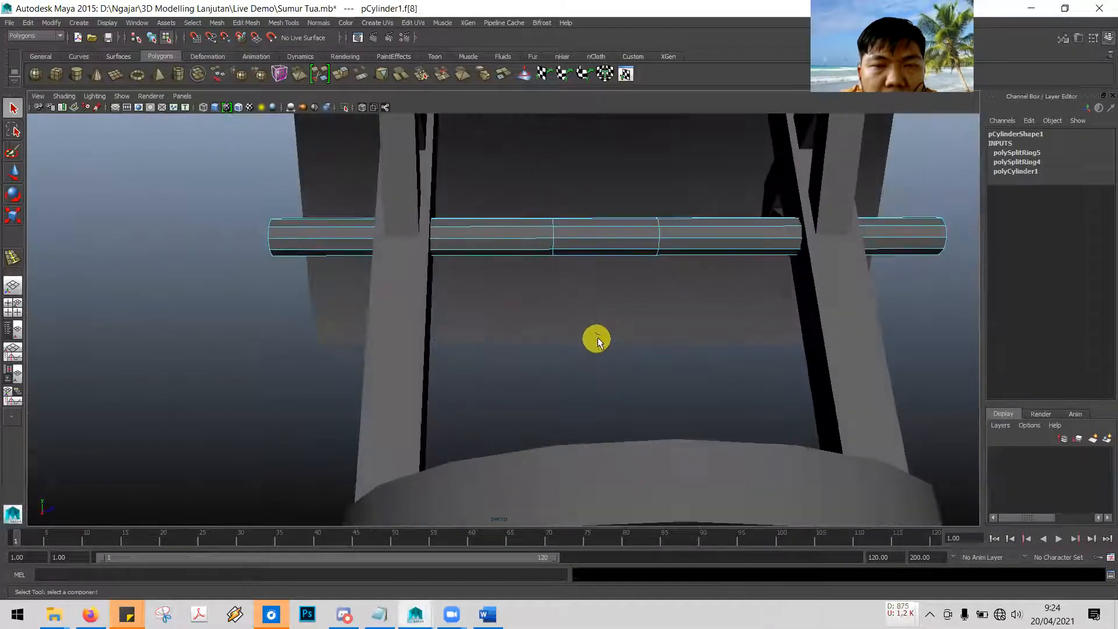
pyautogui.keyDown('alt'); pyautogui.moveTo(598, 337); pyautogui.dragTo(573, 358, button='middle'); pyautogui.keyUp('alt')
pyautogui.keyDown('alt'); pyautogui.moveTo(573, 358); pyautogui.dragTo(514, 394); pyautogui.keyUp('alt')
pyautogui.hotkey('alt', 'Tab')
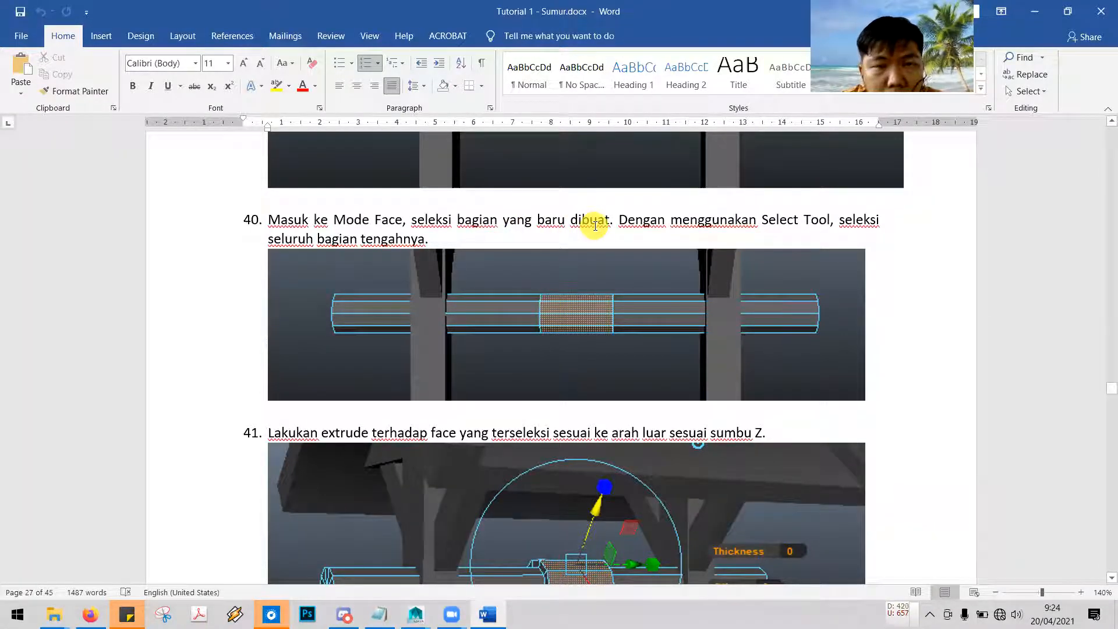
# Switch back to Maya and select the full ring of faces between the cylinder's two inserted edge loops
pyautogui.hotkey('alt', 'Tab')
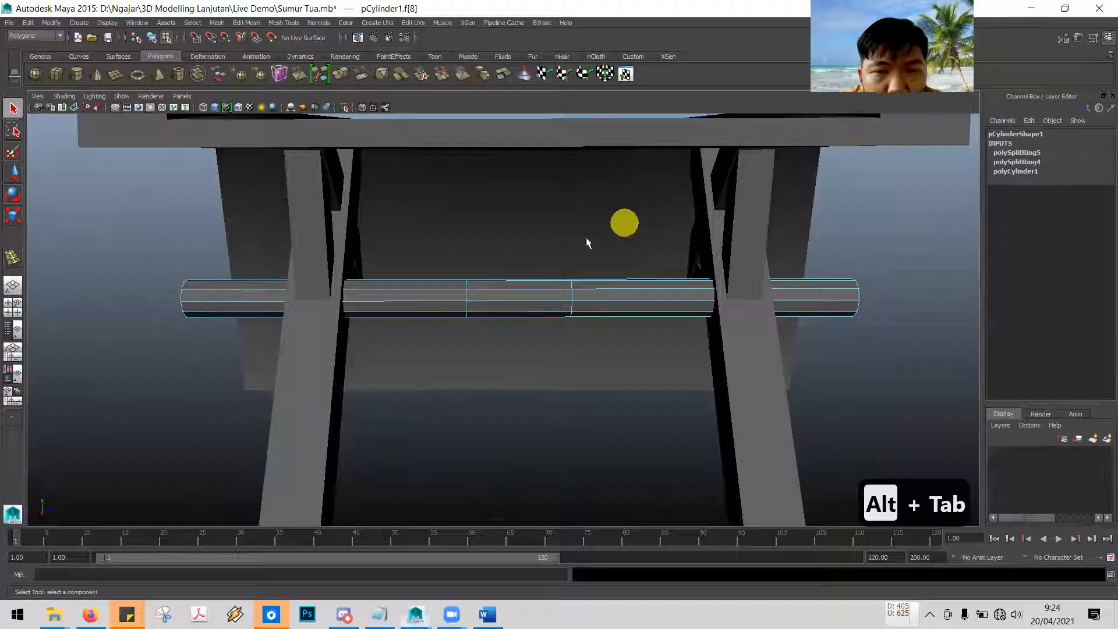
pyautogui.click(516, 297)
pyautogui.keyDown('shift'); pyautogui.doubleClick(520, 285); pyautogui.keyUp('shift')
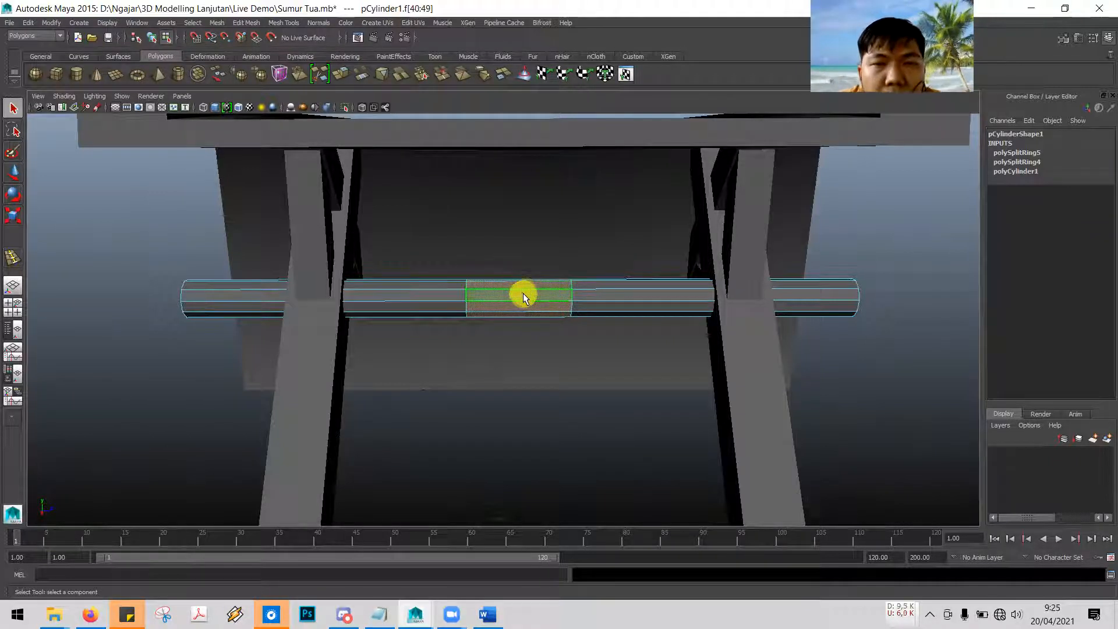
pyautogui.click(521, 295)
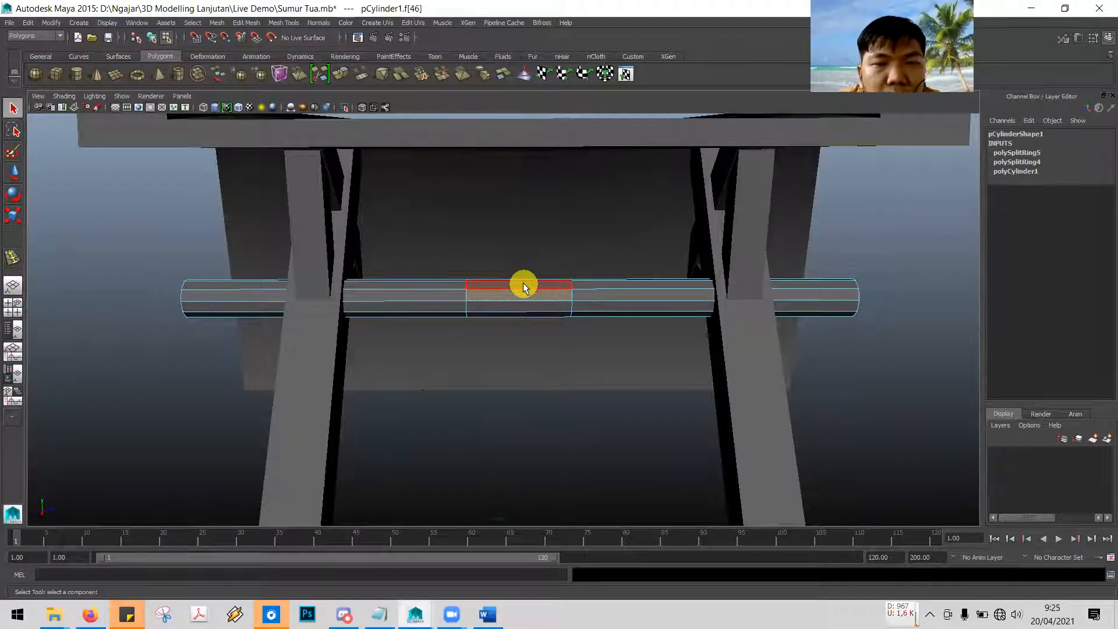
pyautogui.doubleClick(522, 284)
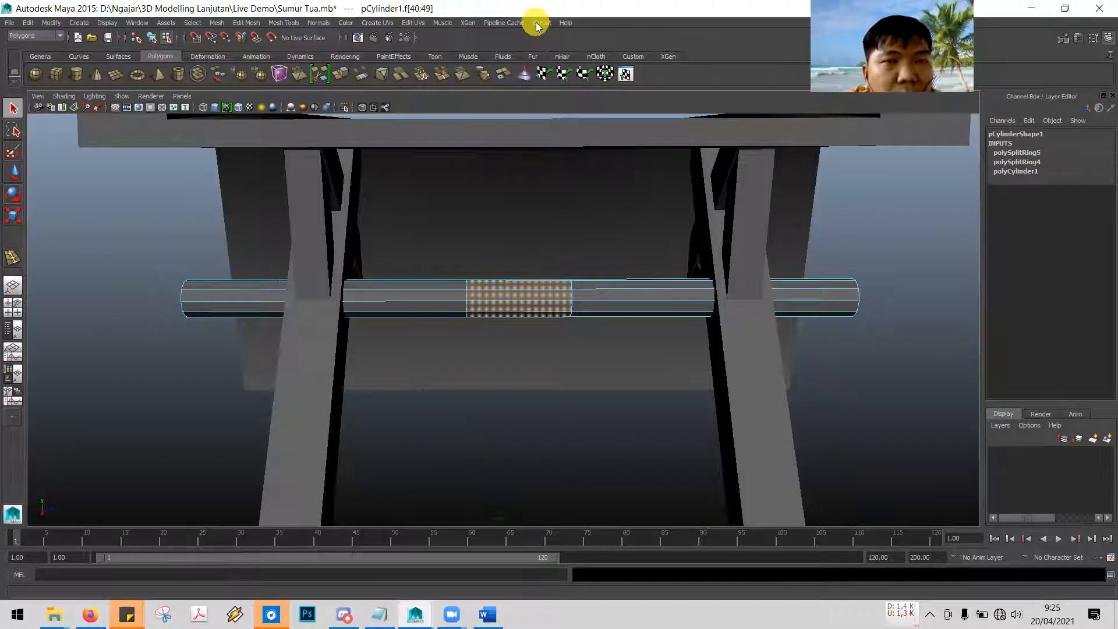
pyautogui.keyDown('alt'); pyautogui.moveTo(561, 319); pyautogui.dragTo(546, 297); pyautogui.keyUp('alt')
# Switch to the Word tutorial and read step 41 about extruding the selected faces outward
pyautogui.hotkey('alt', 'Tab')
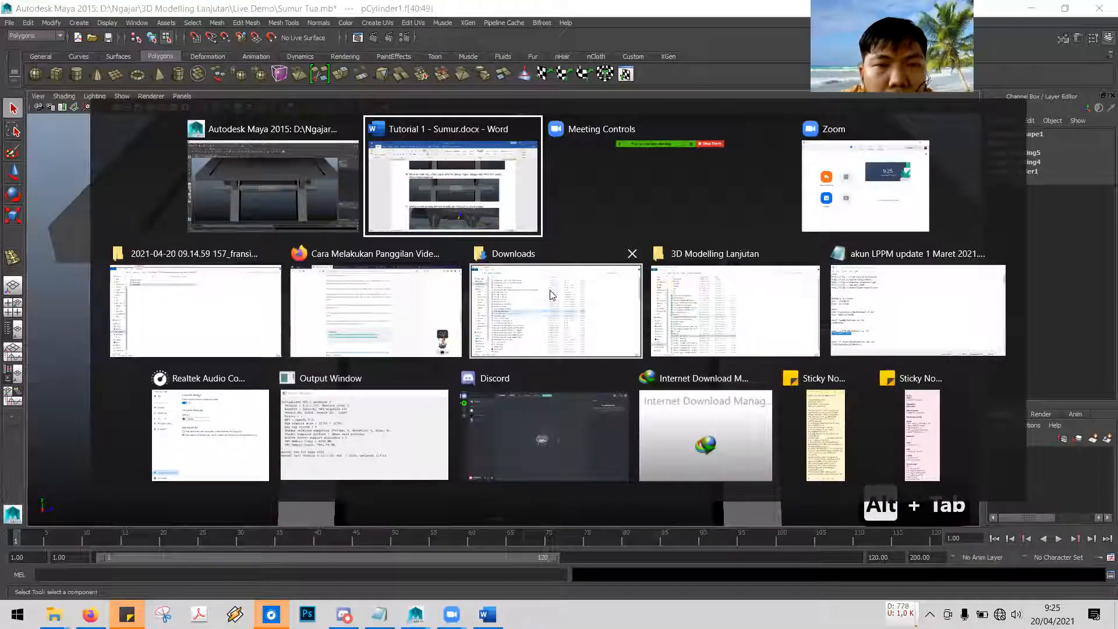
pyautogui.scroll(-3, 536, 270)
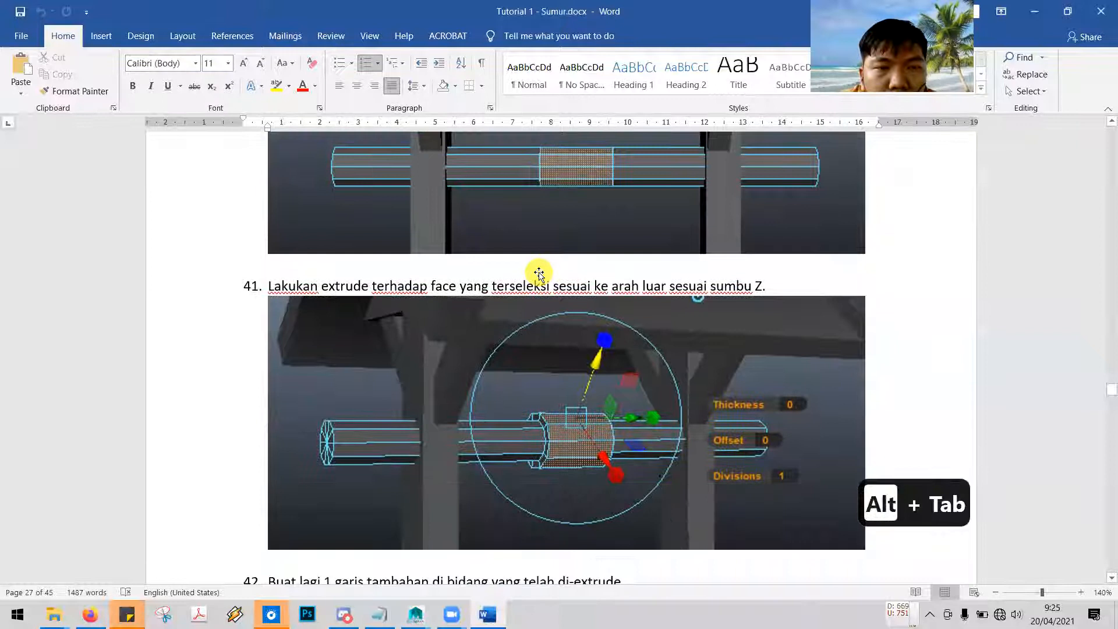
pyautogui.scroll(-3, 538, 273)
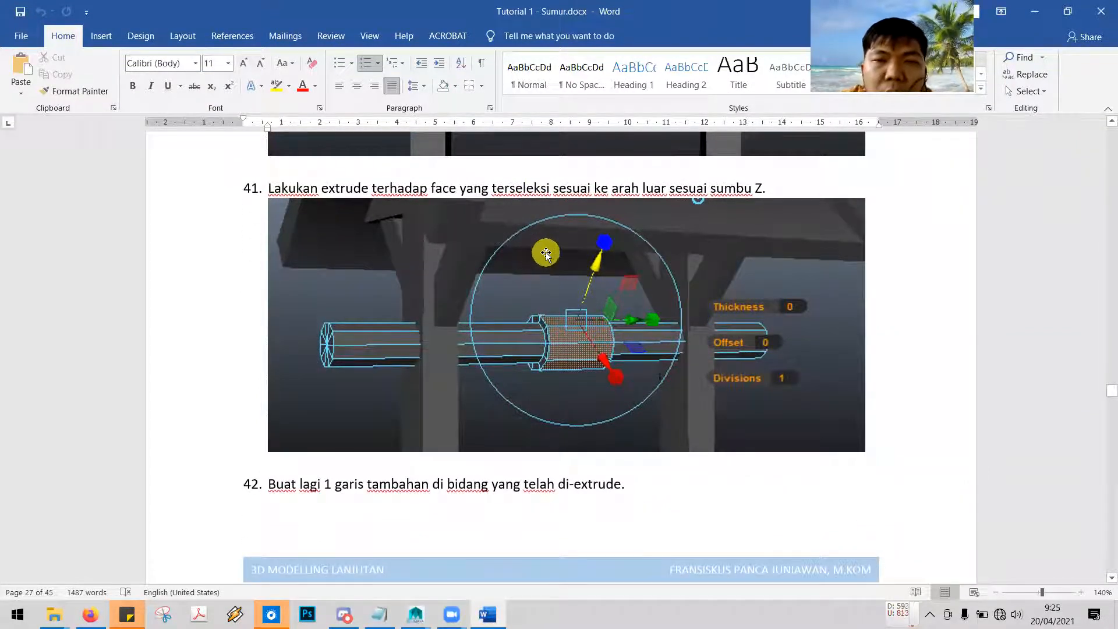
# Switch back to Maya, extrude the selected middle faces and scale them outward into a thicker collar with a local X scale of about 2.93
pyautogui.hotkey('alt', 'Tab')
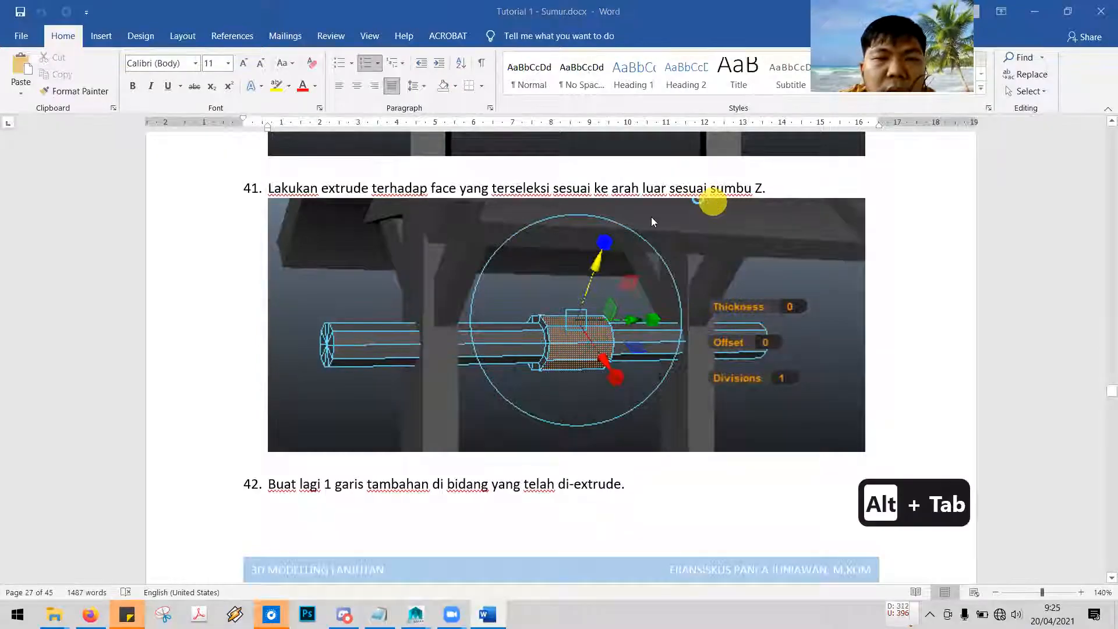
pyautogui.keyDown('alt'); pyautogui.moveTo(499, 364); pyautogui.dragTo(568, 327); pyautogui.keyUp('alt')
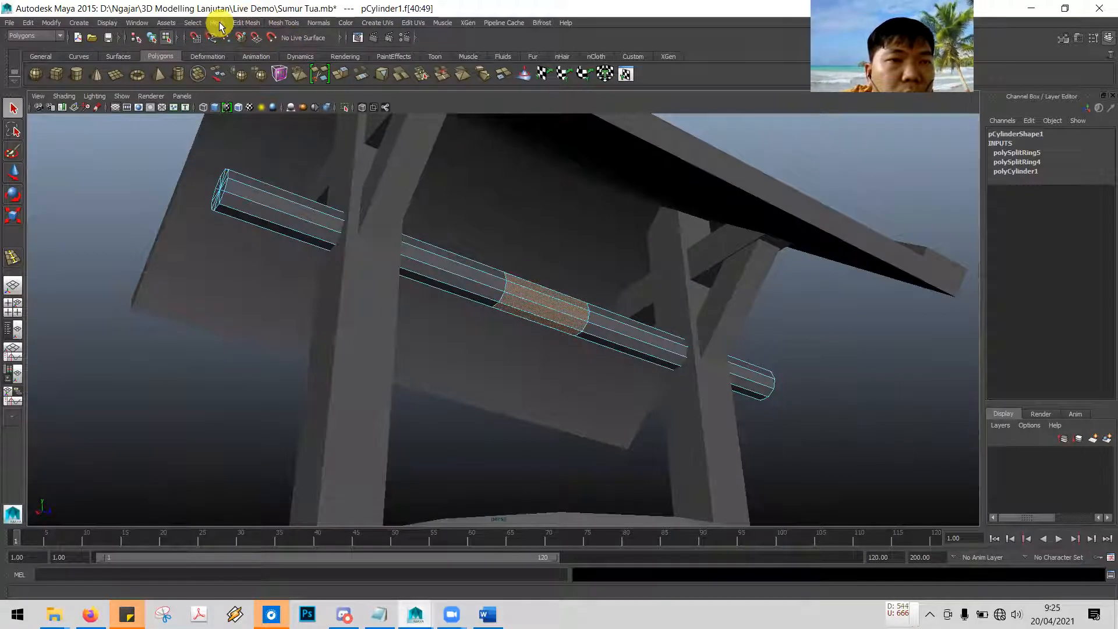
pyautogui.click(239, 23)
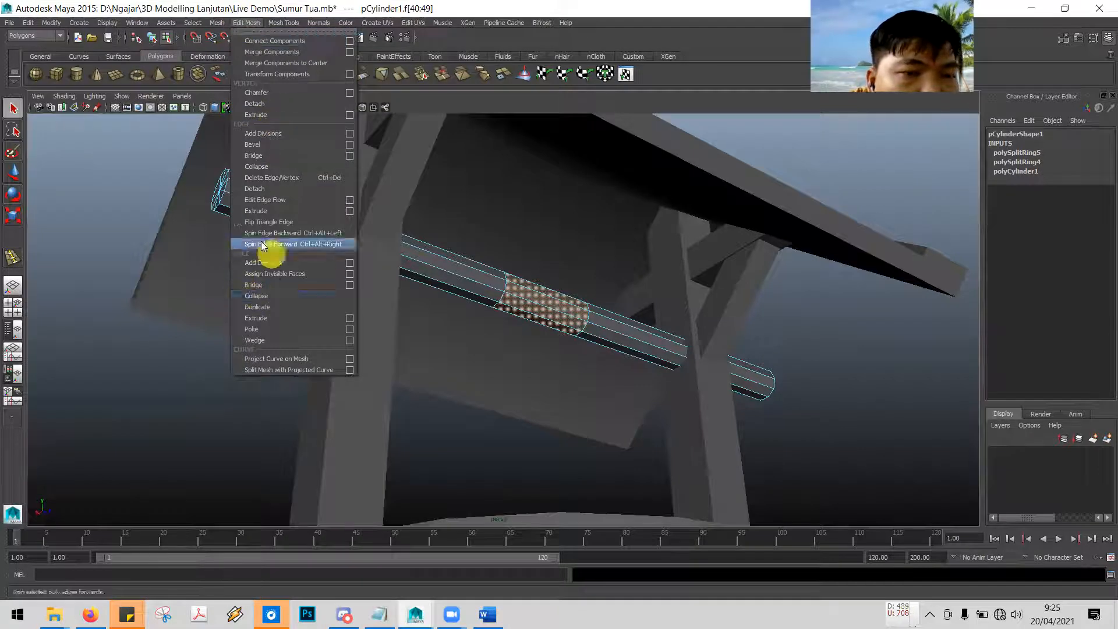
pyautogui.click(270, 318)
pyautogui.keyDown('alt'); pyautogui.moveTo(546, 313); pyautogui.dragTo(666, 412); pyautogui.keyUp('alt')
pyautogui.moveTo(486, 334); pyautogui.dragTo(478, 335)
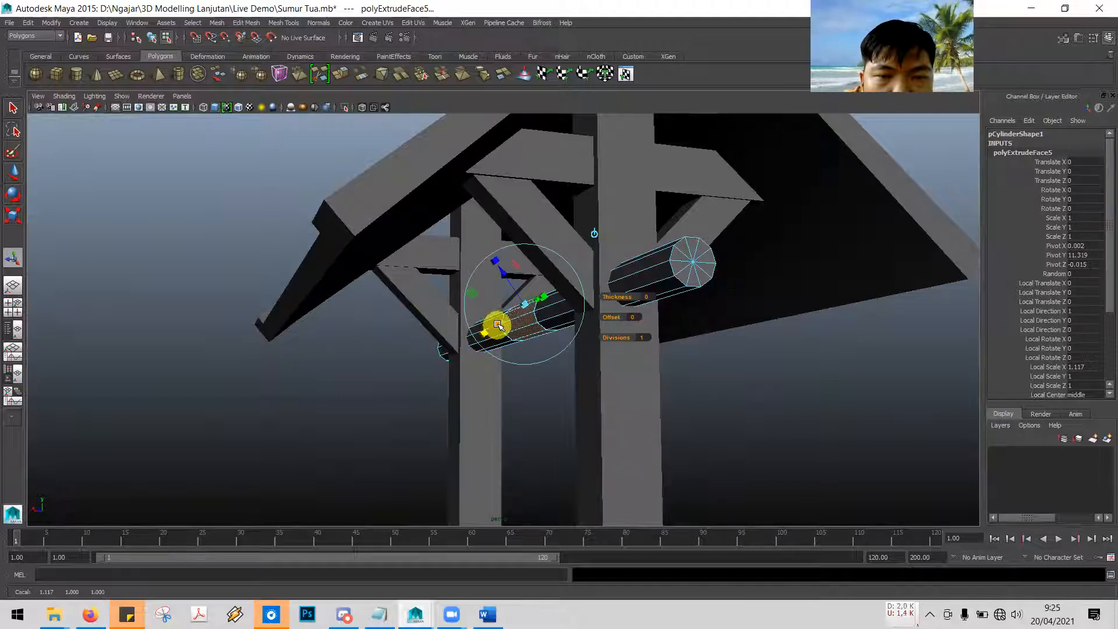
pyautogui.moveTo(484, 334); pyautogui.dragTo(659, 376)
pyautogui.moveTo(504, 330); pyautogui.dragTo(583, 348)
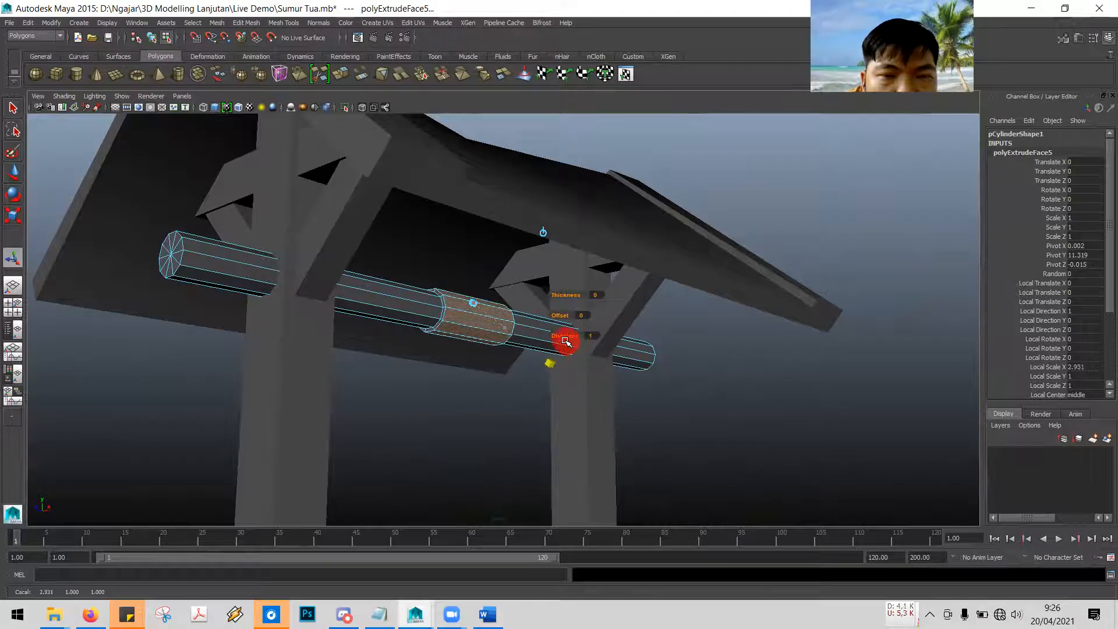
pyautogui.moveTo(565, 340); pyautogui.dragTo(482, 379)
# Switch to the Word tutorial and read step 42 and its picture about adding one line across the extruded section
pyautogui.hotkey('alt', 'Tab')
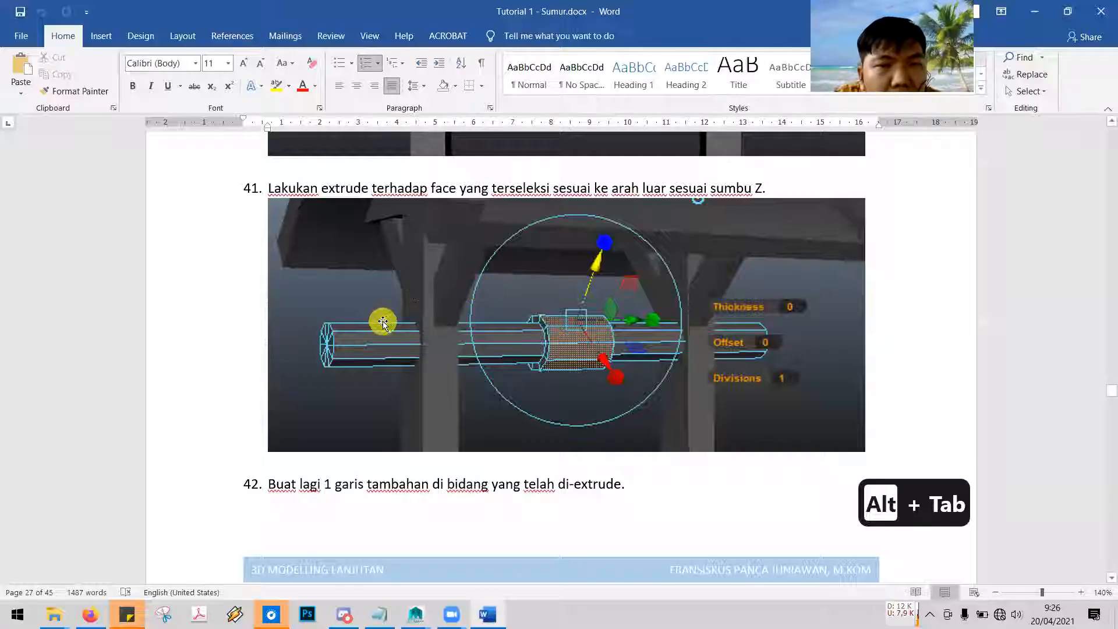
pyautogui.scroll(-5, 382, 322)
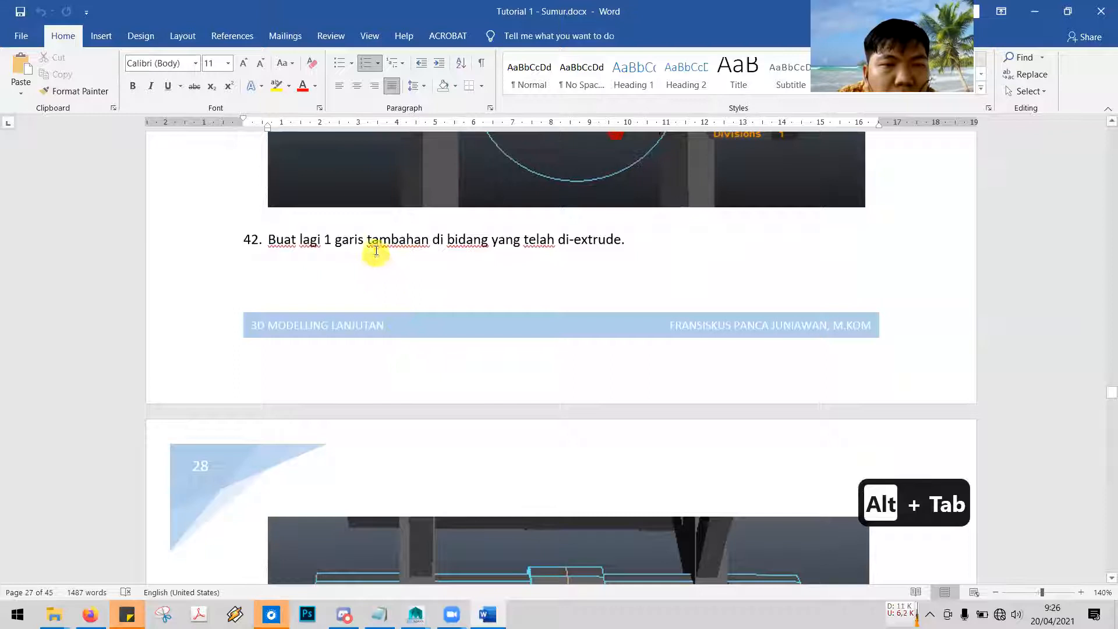
pyautogui.scroll(-4, 511, 256)
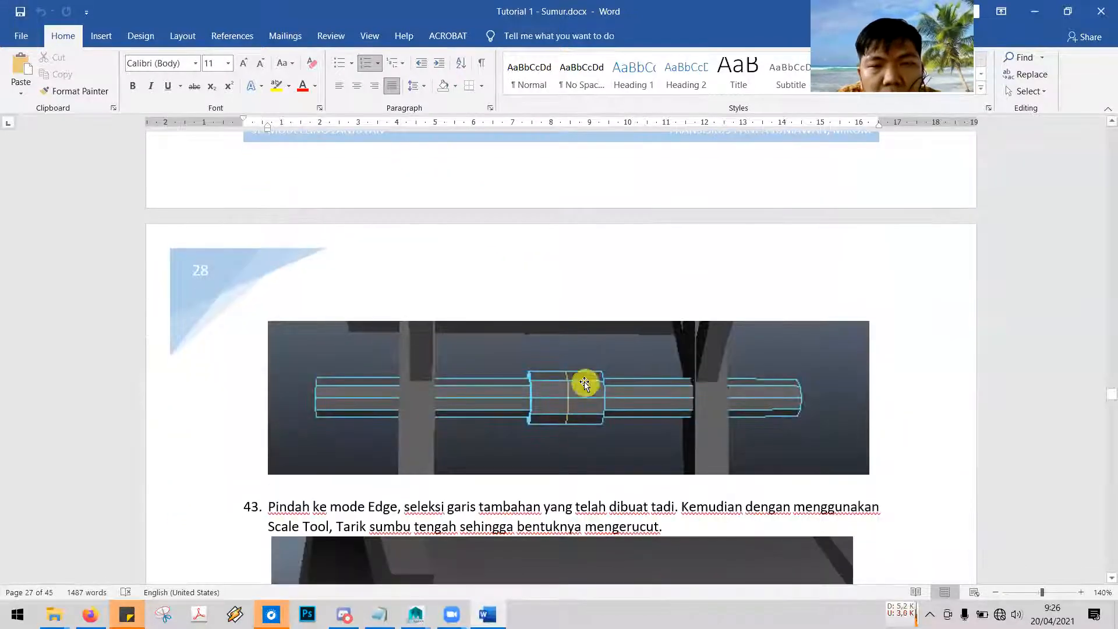
# Switch back to Maya, show the side view and return the horizontal cylinder to object mode
pyautogui.hotkey('alt', 'Tab')
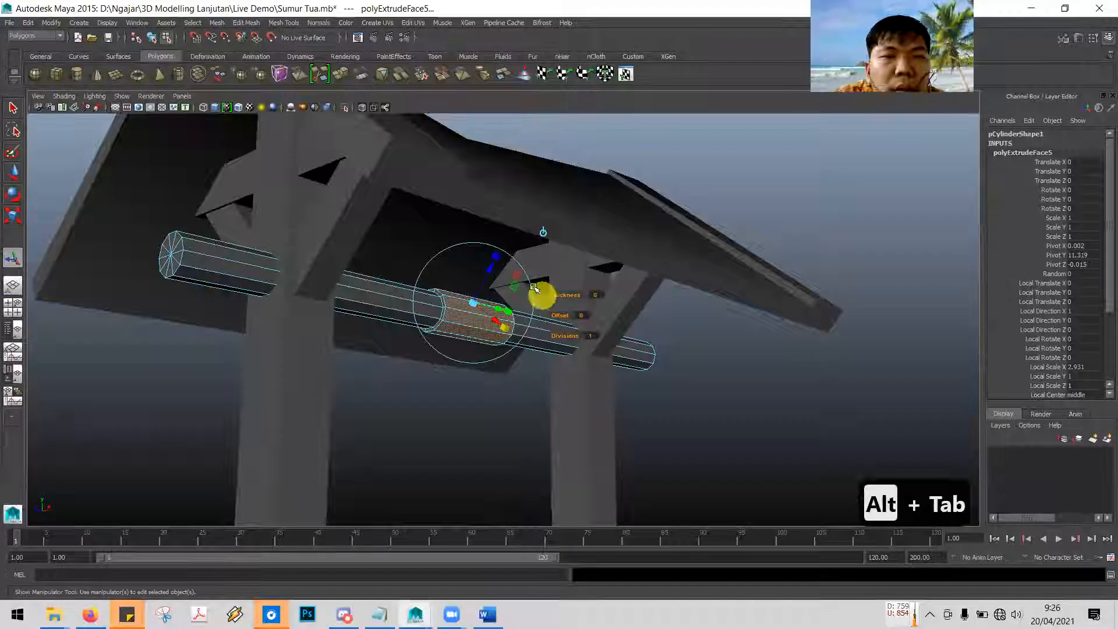
pyautogui.keyDown('alt'); pyautogui.moveTo(776, 349); pyautogui.dragTo(709, 325); pyautogui.keyUp('alt')
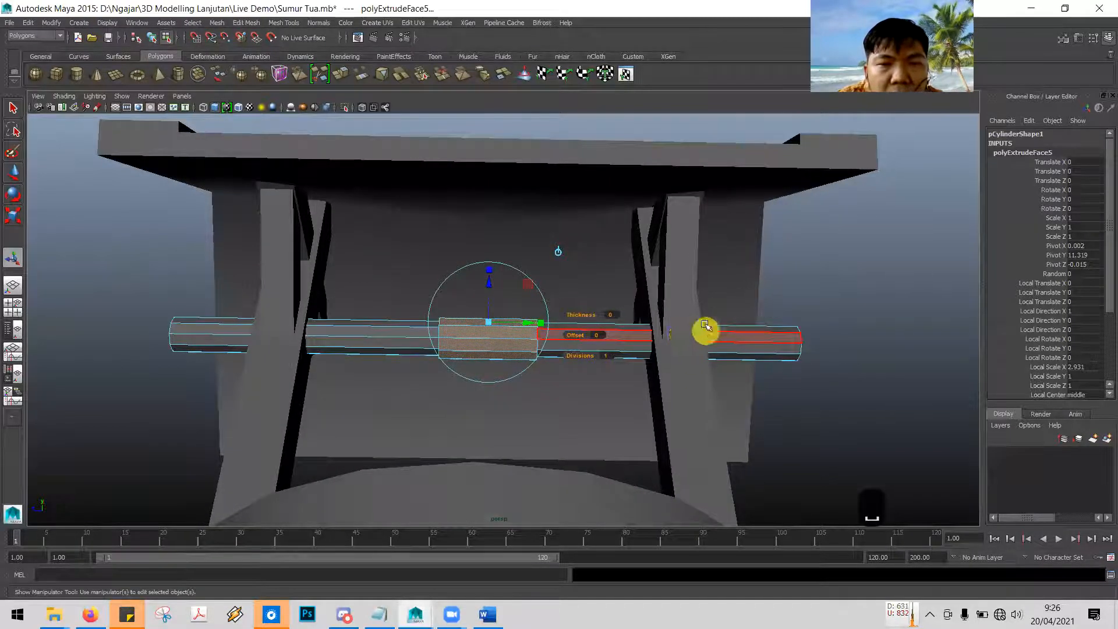
pyautogui.press('space')
pyautogui.press('space')
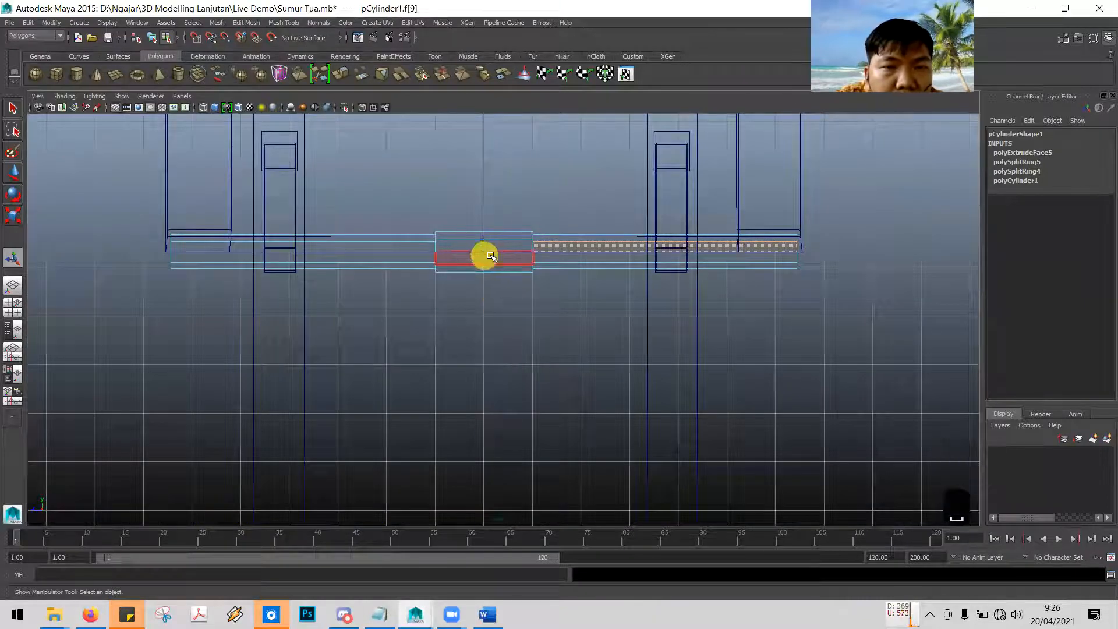
pyautogui.rightClick(497, 250)
pyautogui.moveTo(496, 250); pyautogui.dragTo(531, 237, button='right')
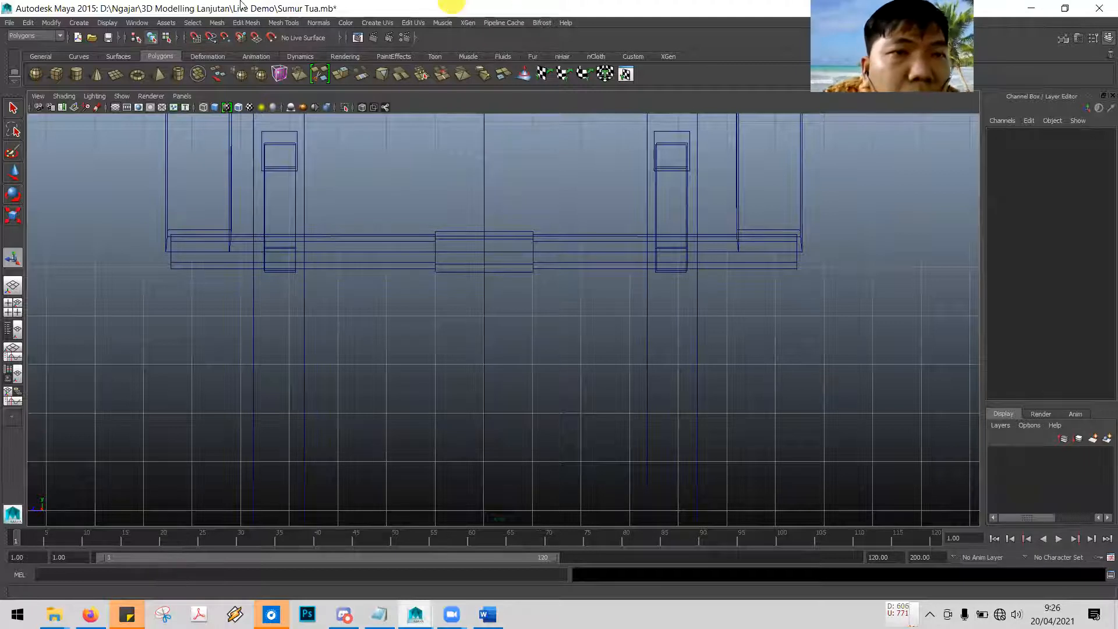
# Try to insert an edge loop across the middle of the extruded collar with the Insert Edge Loop Tool, and undo the stray selections
pyautogui.click(289, 24)
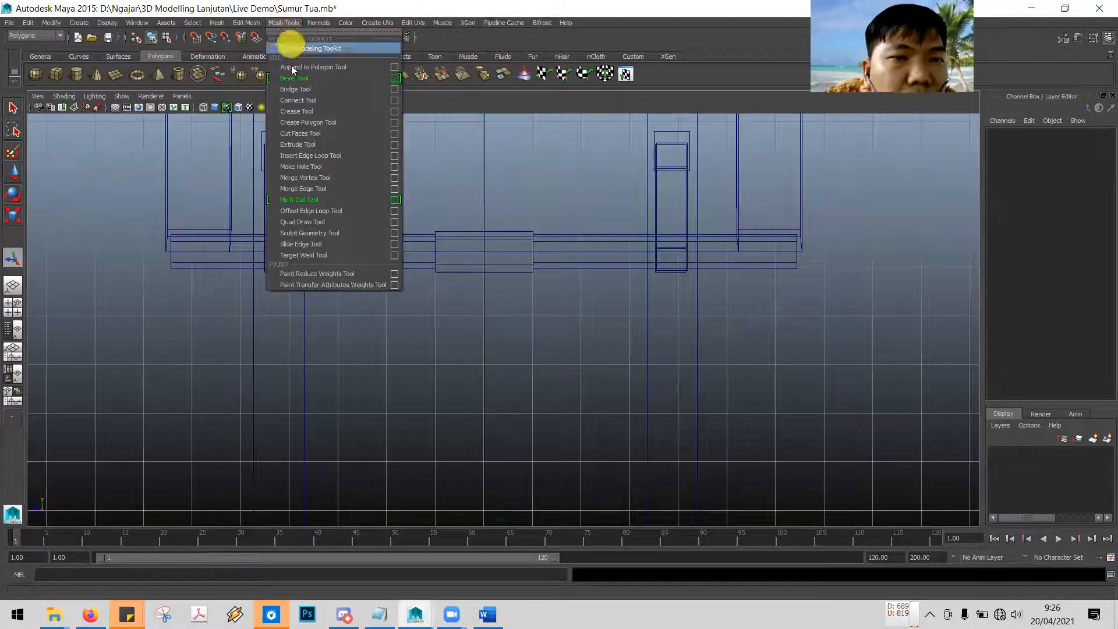
pyautogui.click(313, 156)
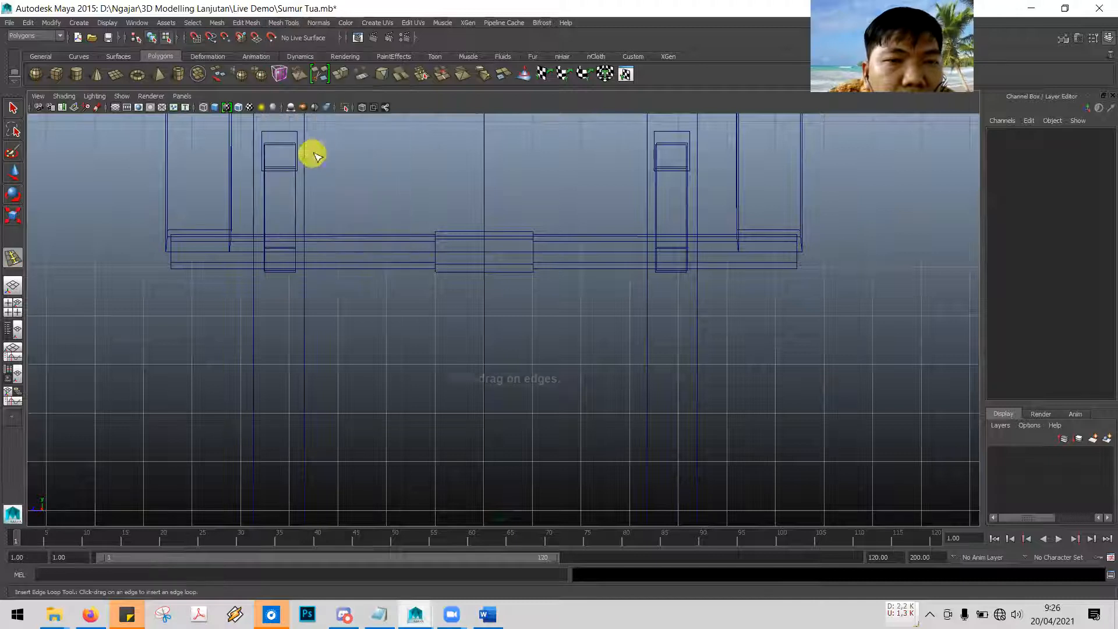
pyautogui.click(484, 241)
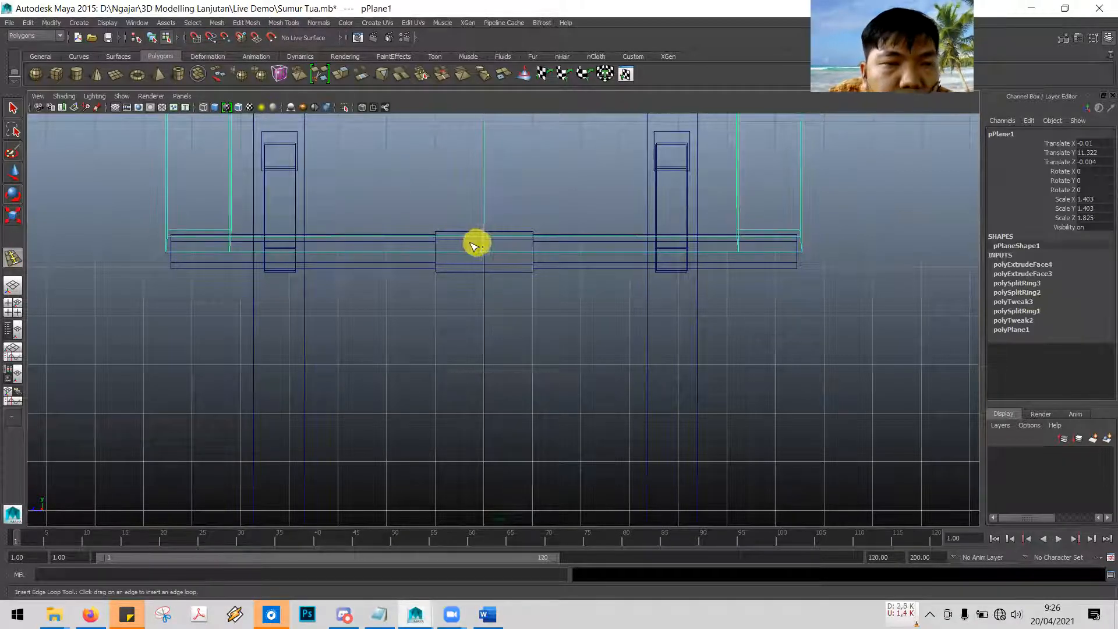
pyautogui.click(13, 107)
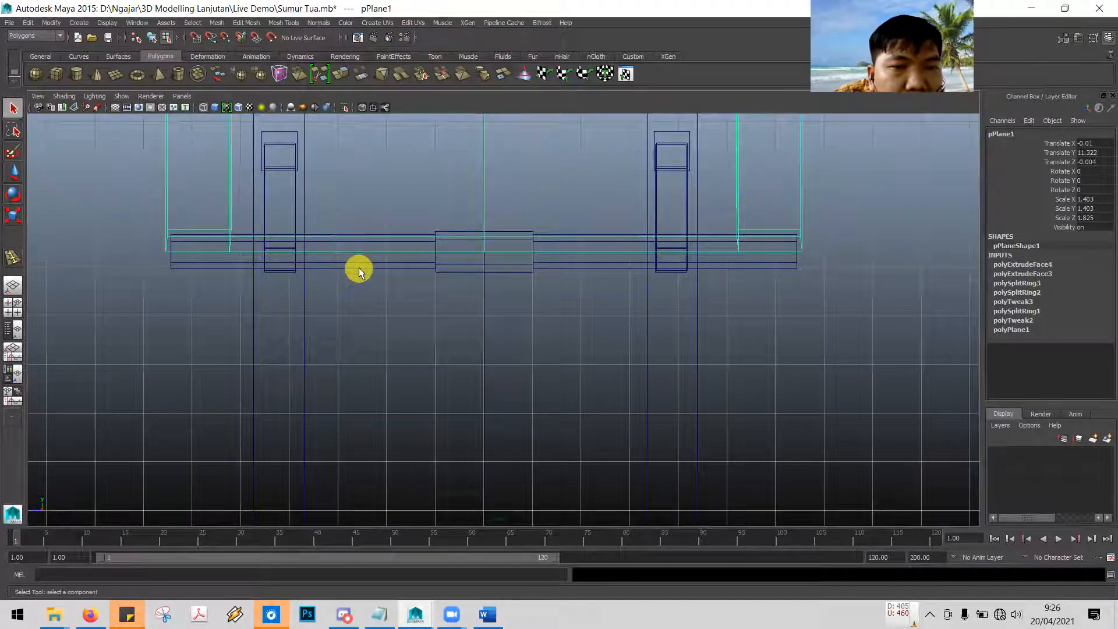
pyautogui.press('F10')
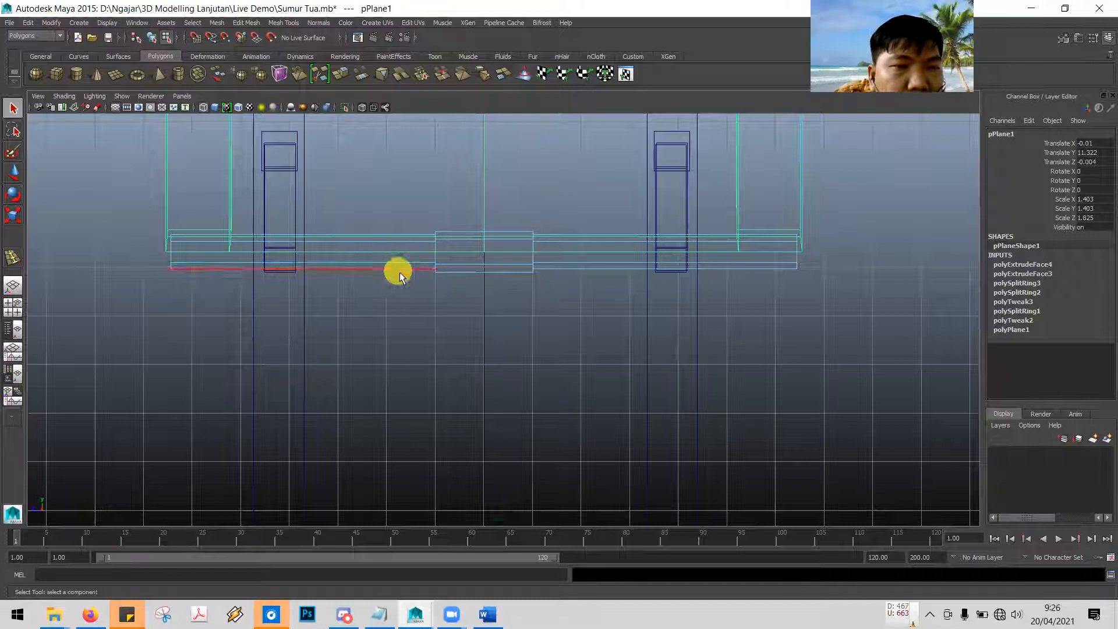
pyautogui.hotkey('ctrl', 'z')
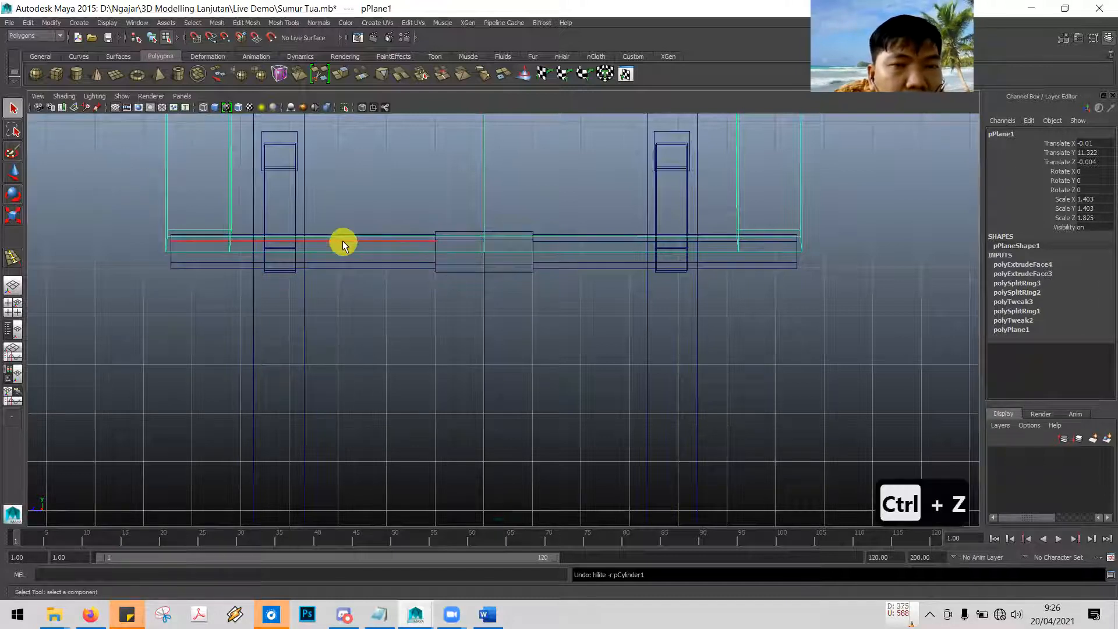
pyautogui.hotkey('ctrl', 'z')
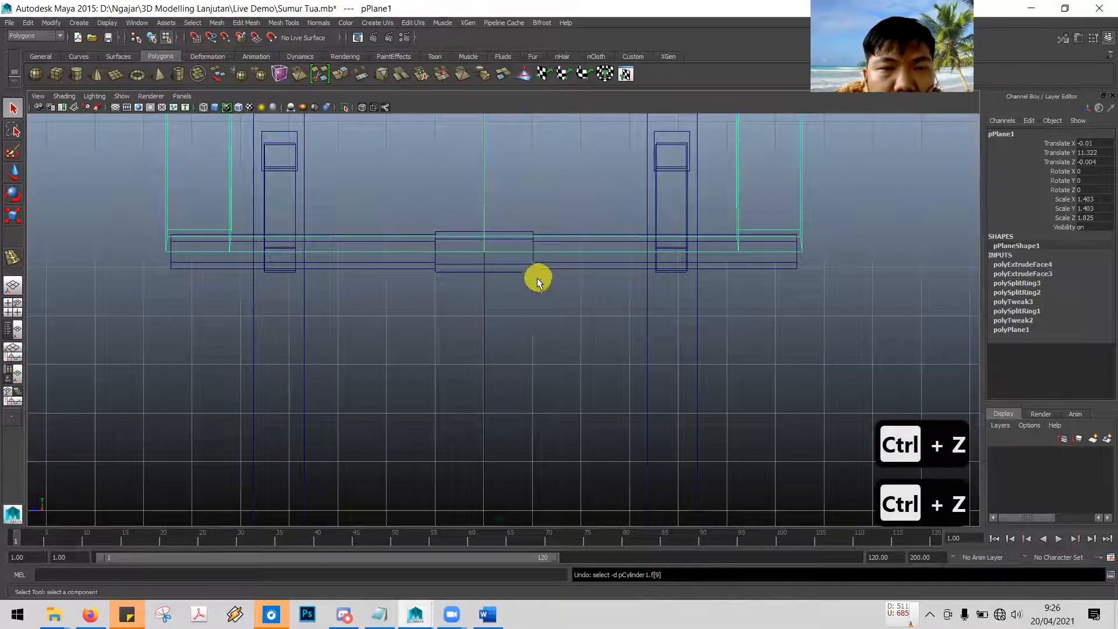
pyautogui.hotkey('ctrl', 'z')
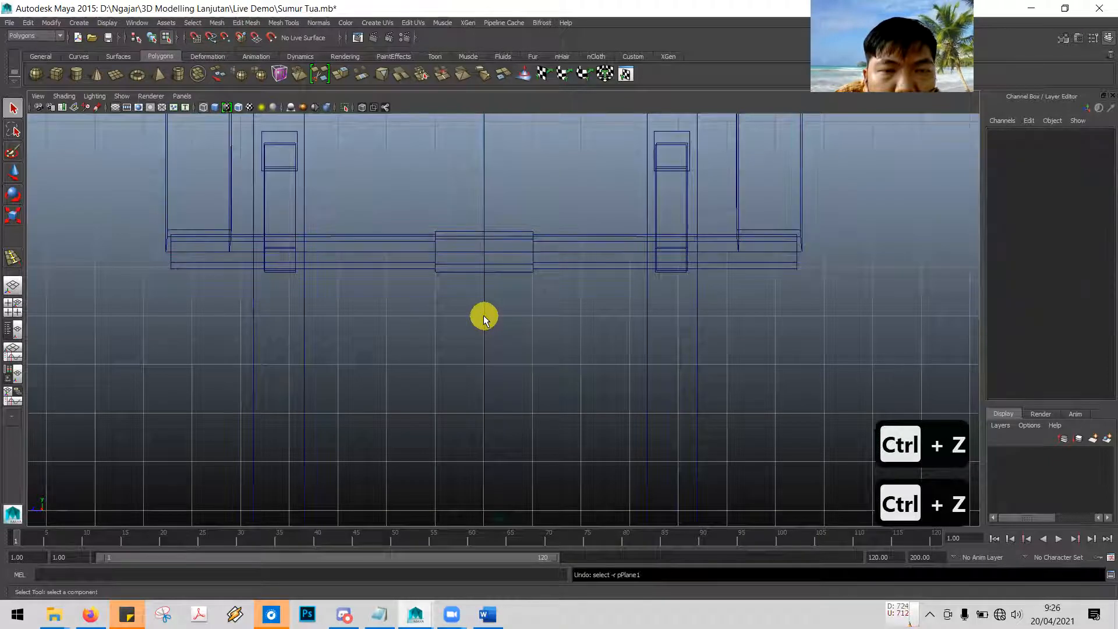
# Clear the component highlighting on the horizontal cylinder and return it to object mode
pyautogui.click(271, 307)
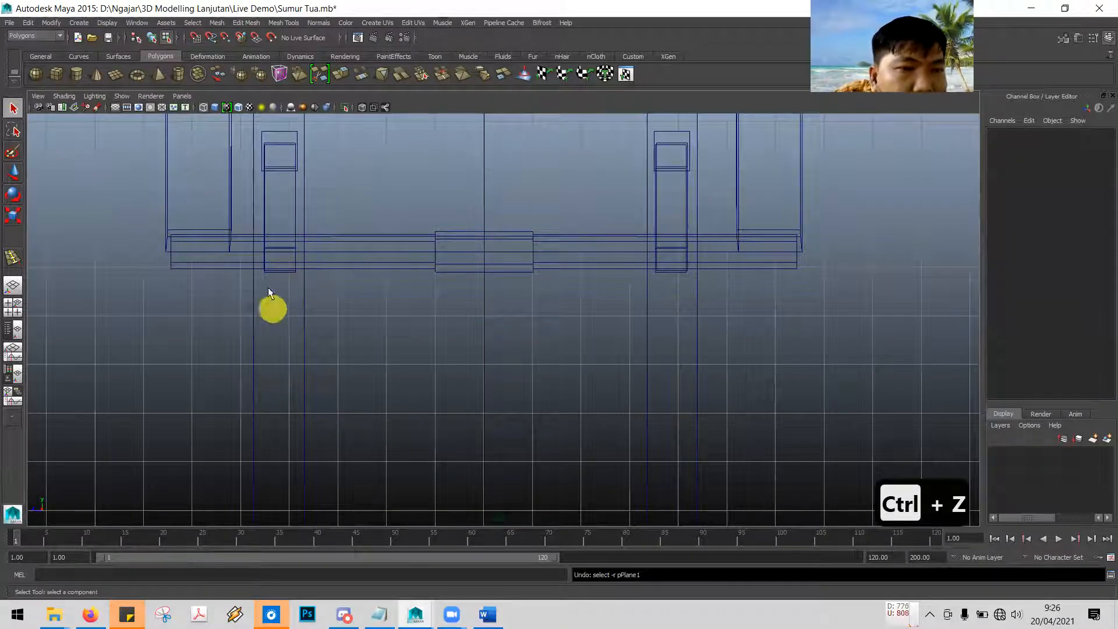
pyautogui.click(244, 268)
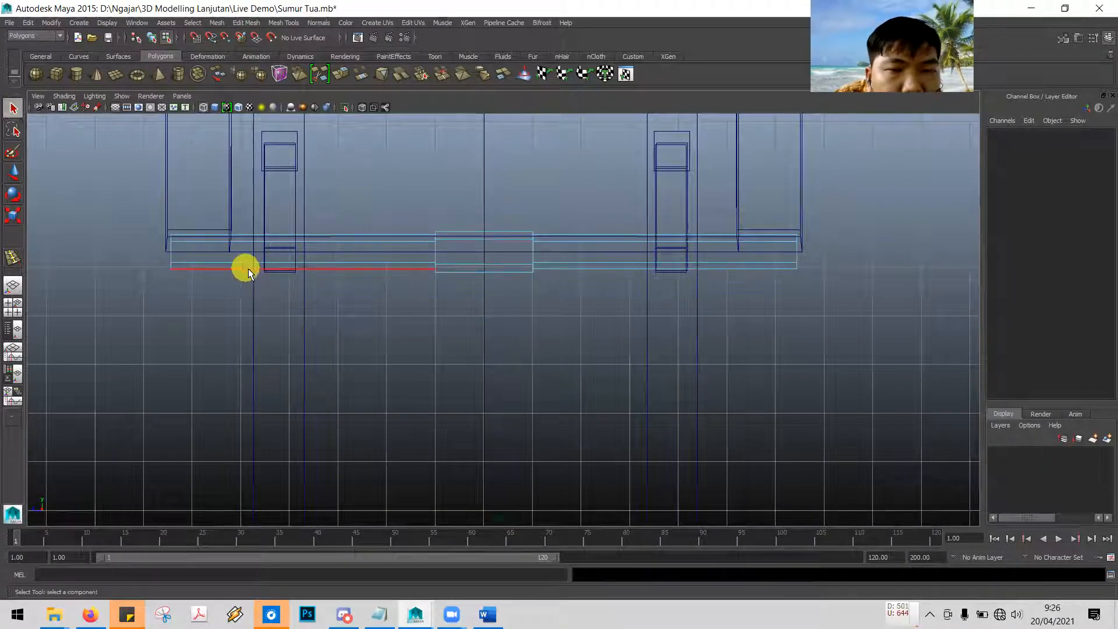
pyautogui.rightClick(464, 271)
pyautogui.moveTo(475, 285); pyautogui.dragTo(506, 256, button='right')
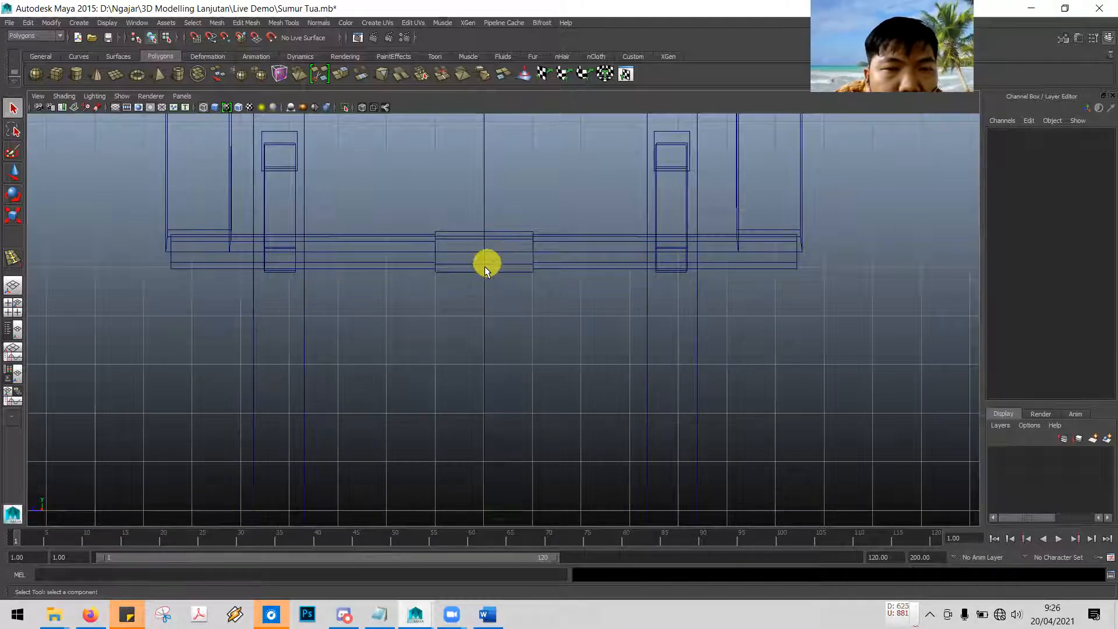
# Try to insert an edge loop across the middle of the cylinder's collar in the side view, and undo the inserted loops
pyautogui.click(484, 273)
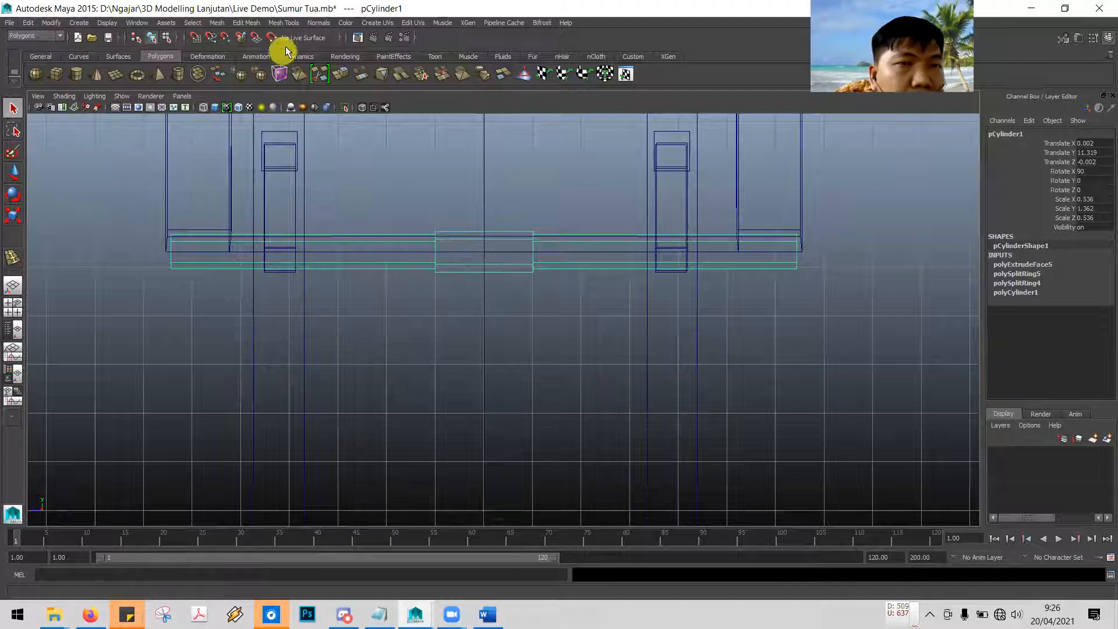
pyautogui.click(283, 23)
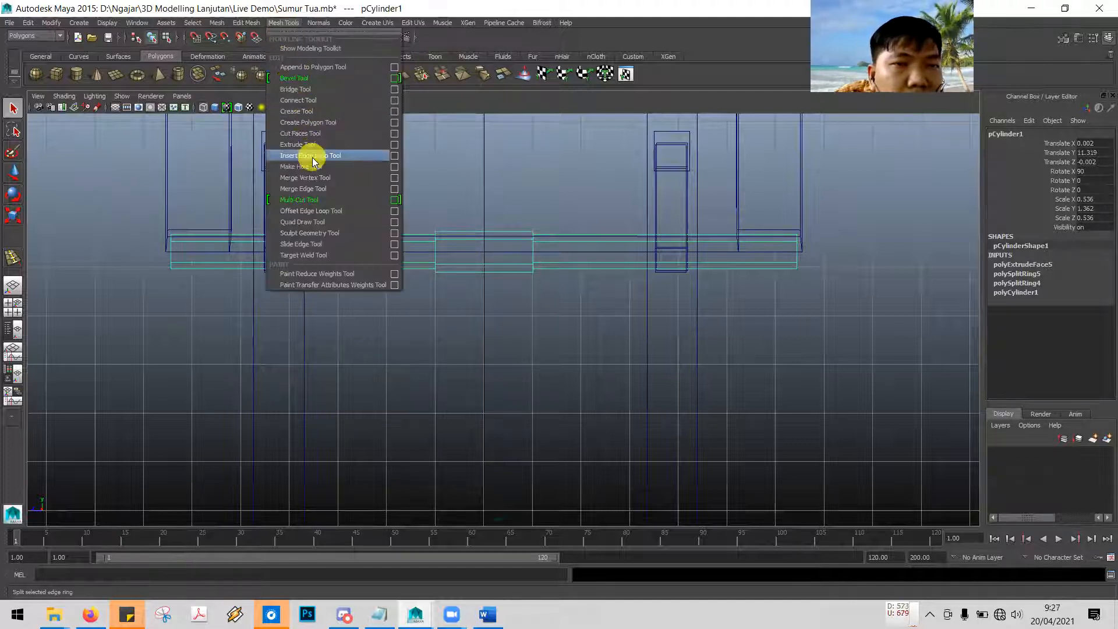
pyautogui.click(312, 156)
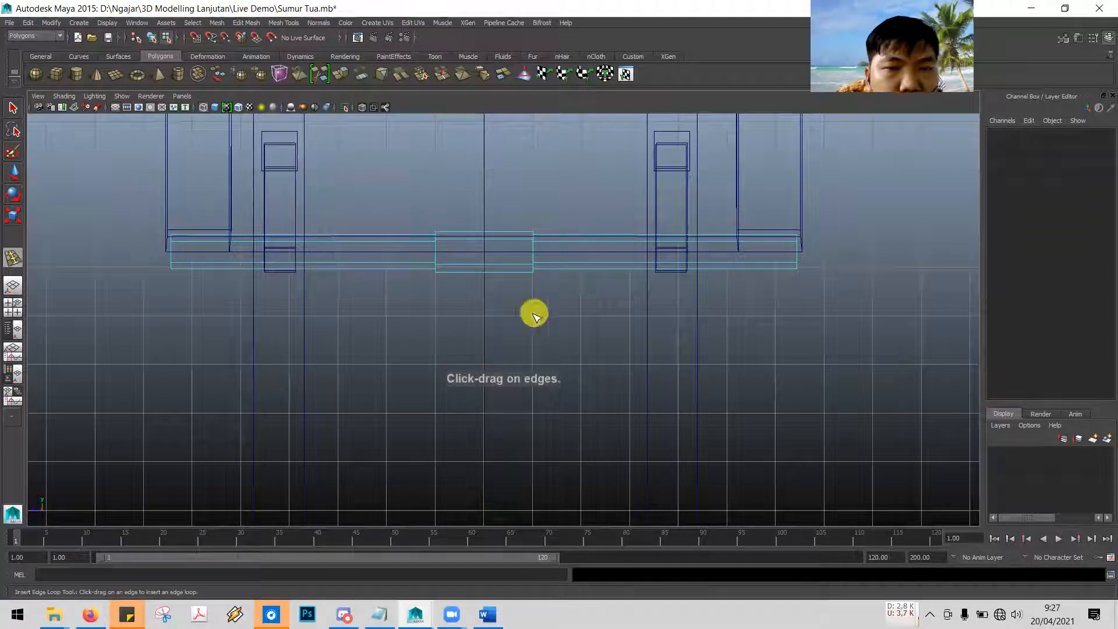
pyautogui.click(484, 272)
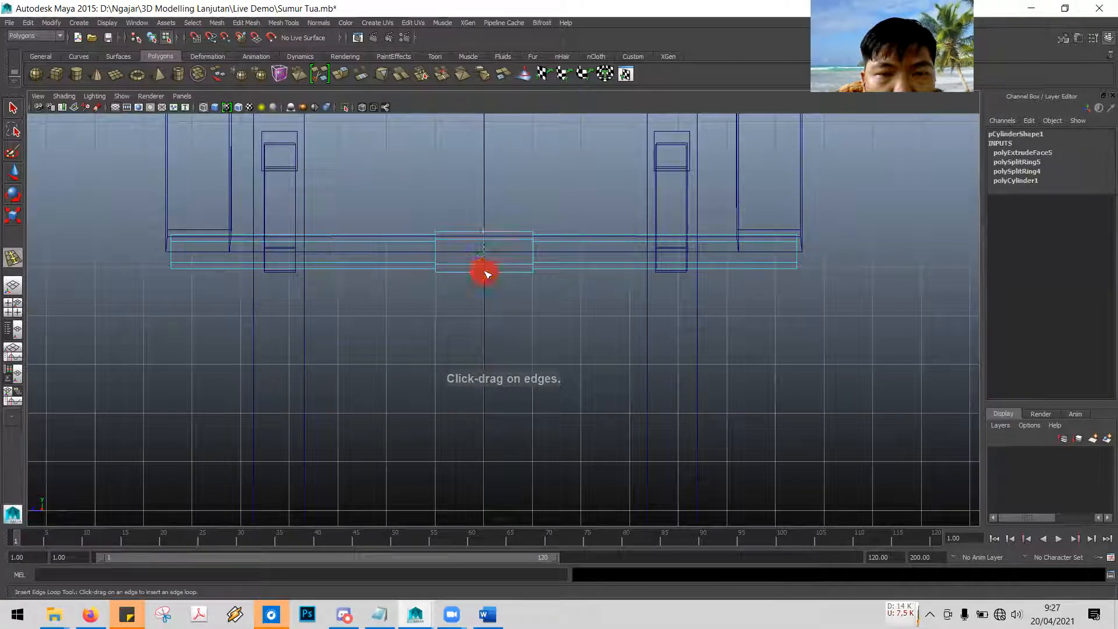
pyautogui.click(486, 235)
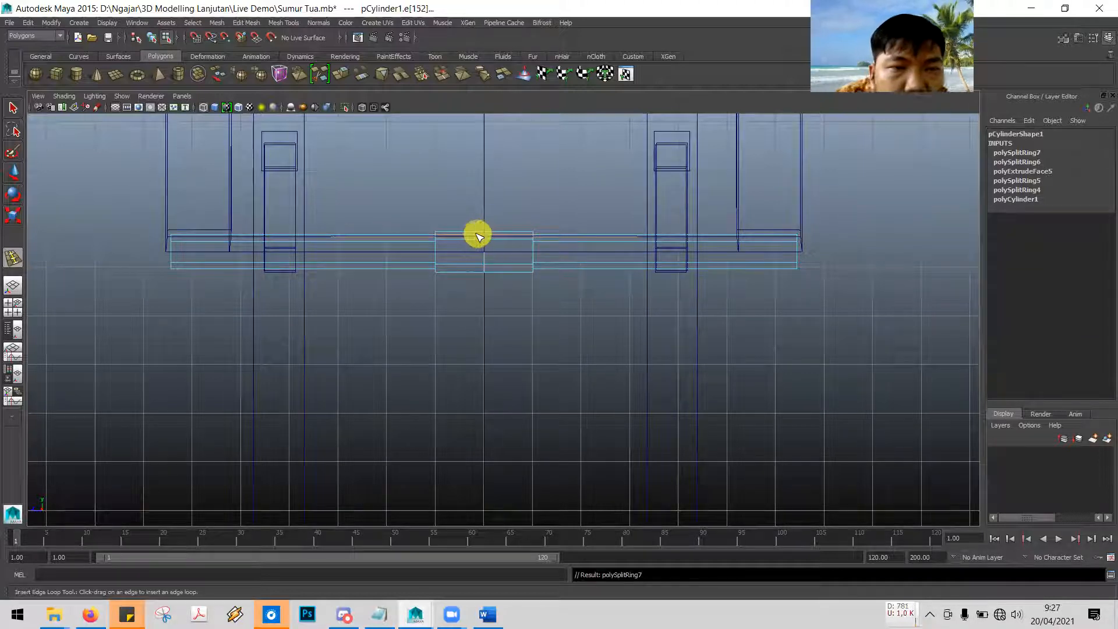
pyautogui.hotkey('ctrl', 'z')
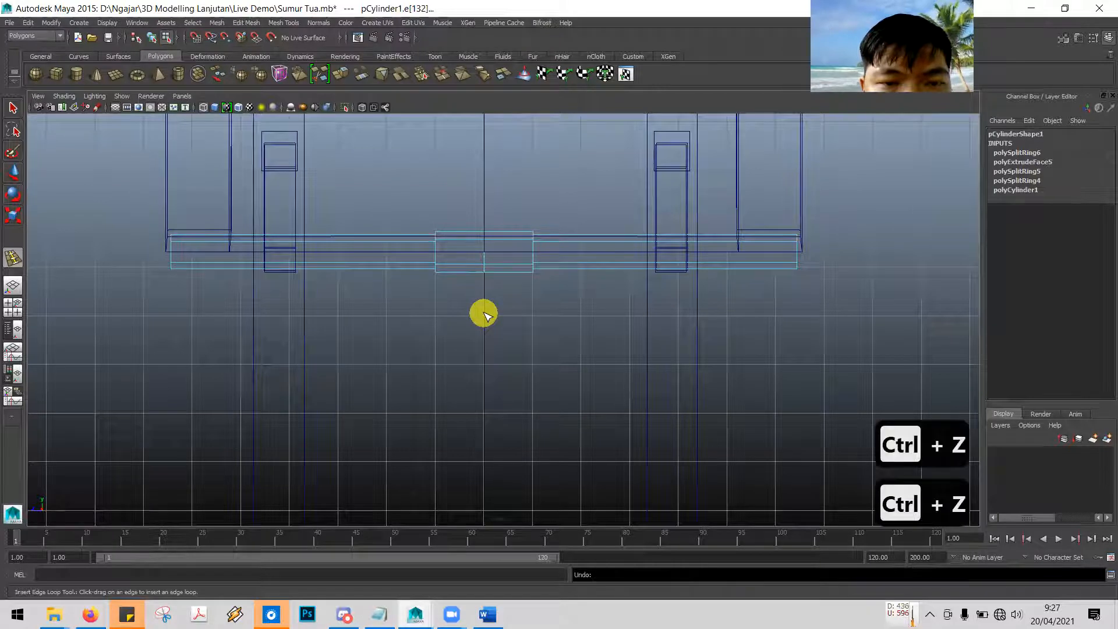
pyautogui.hotkey('ctrl', 'z')
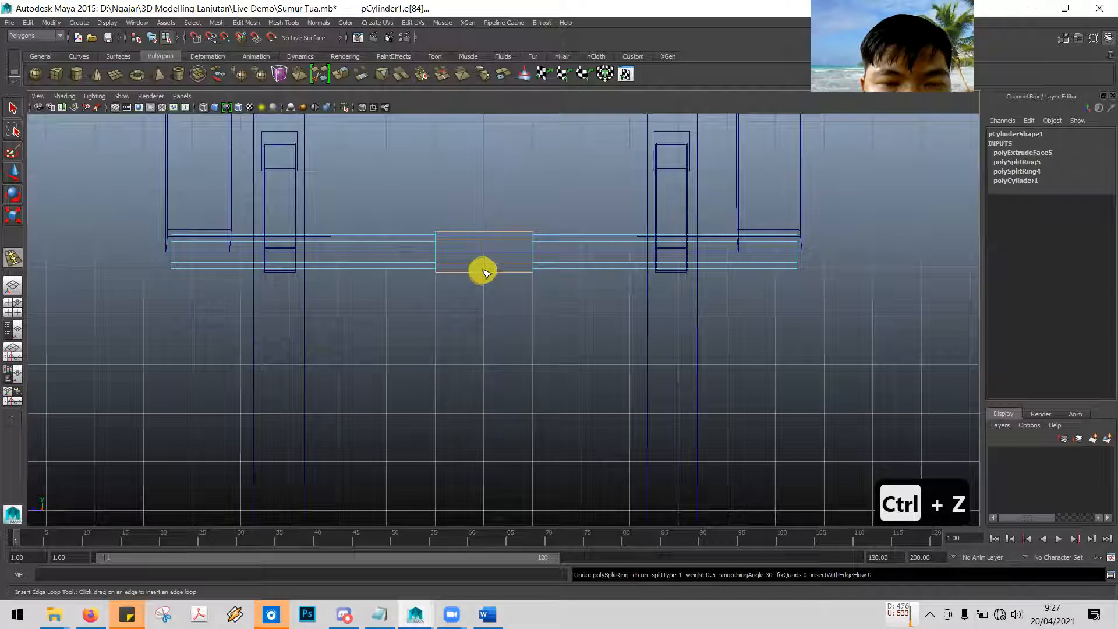
# Show the perspective view at full size and activate the Select Tool
pyautogui.press('space')
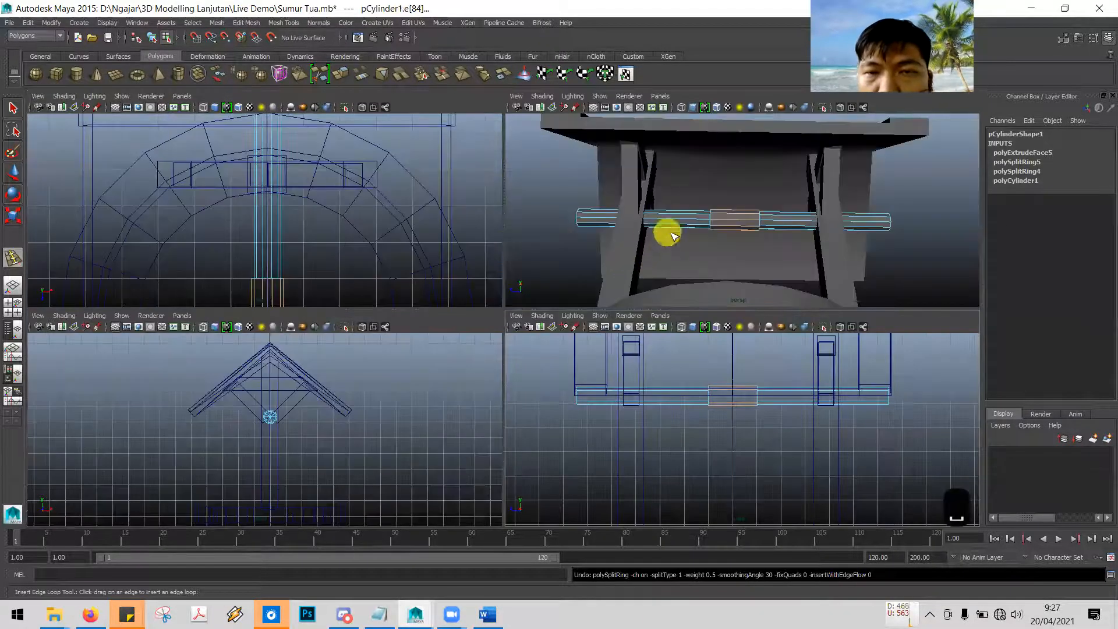
pyautogui.click(706, 242)
pyautogui.press('space')
pyautogui.click(13, 107)
# Try to insert an edge loop across the collar in the perspective view with the Insert Edge Loop Tool
pyautogui.click(454, 335)
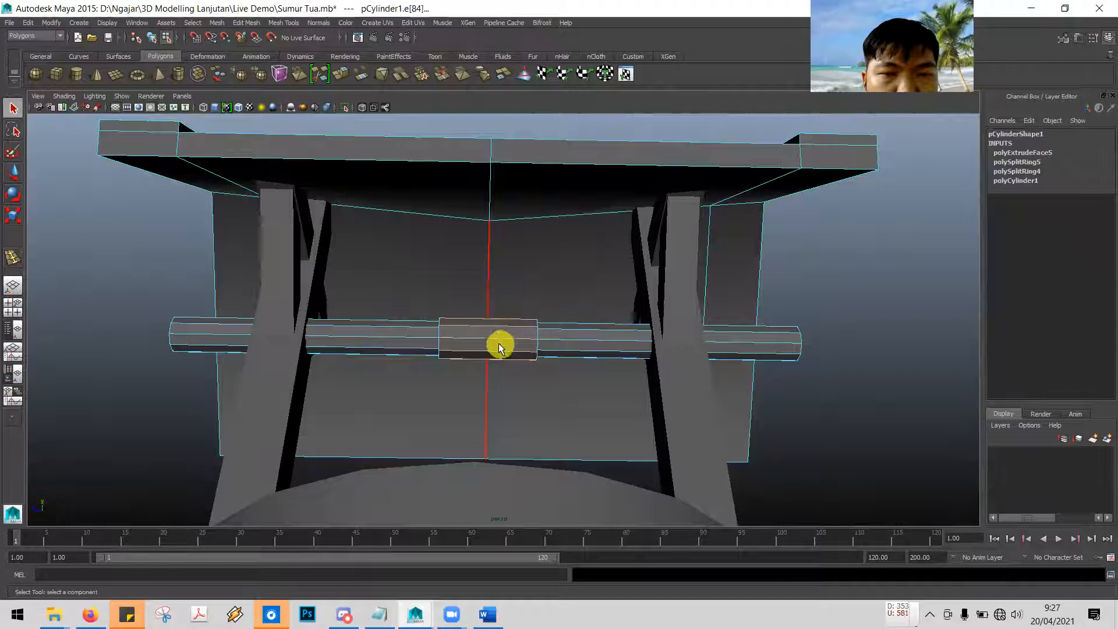
pyautogui.click(380, 328)
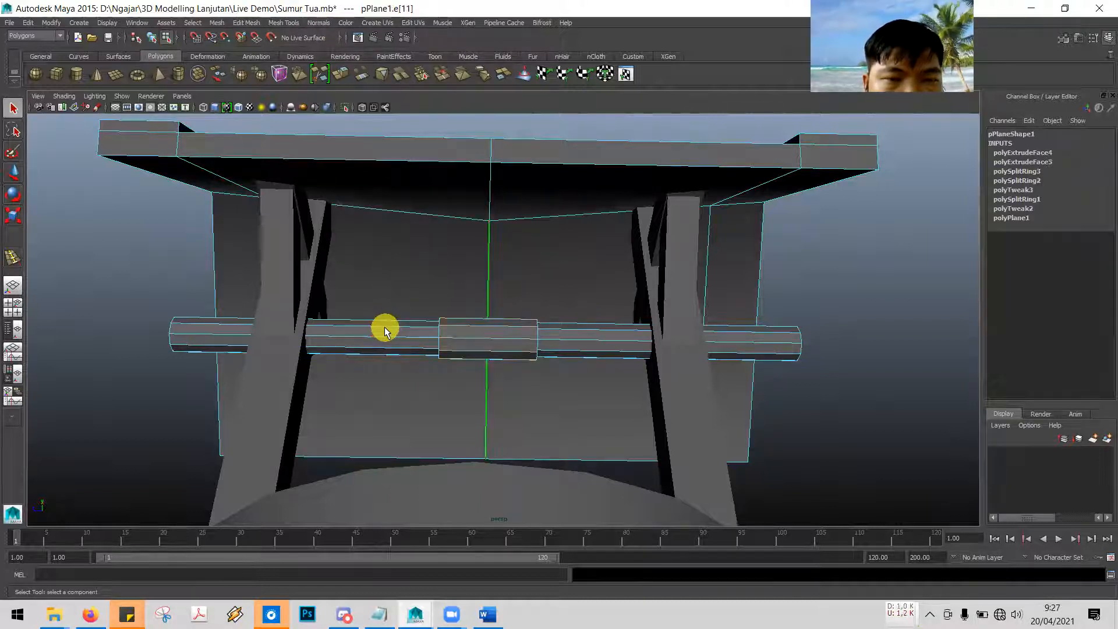
pyautogui.click(285, 23)
pyautogui.click(323, 156)
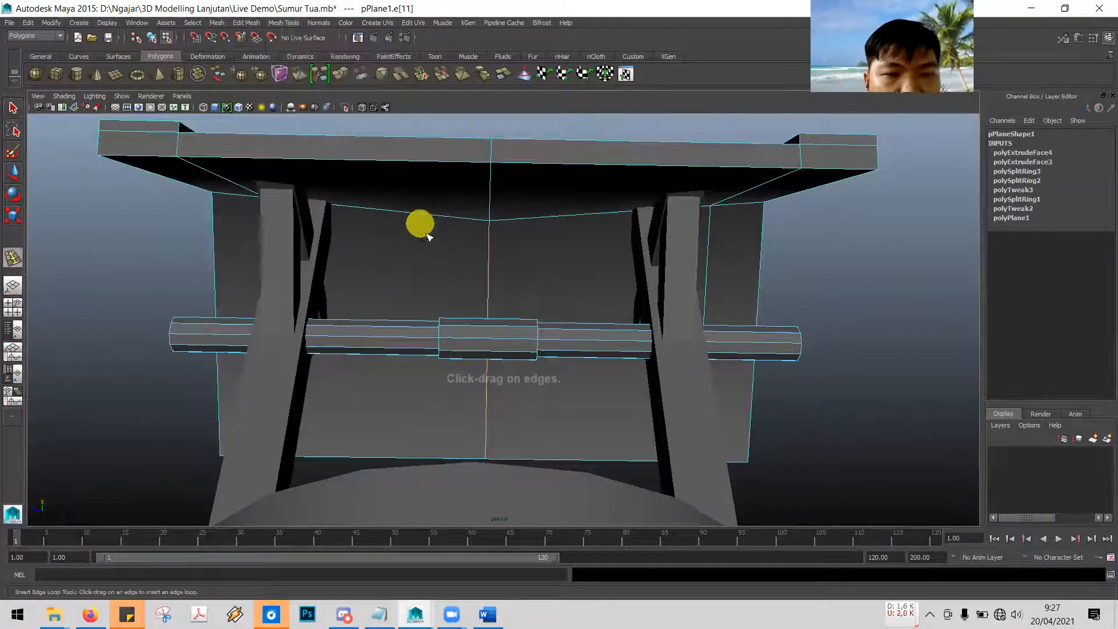
pyautogui.click(487, 329)
pyautogui.scroll(-2, 485, 360)
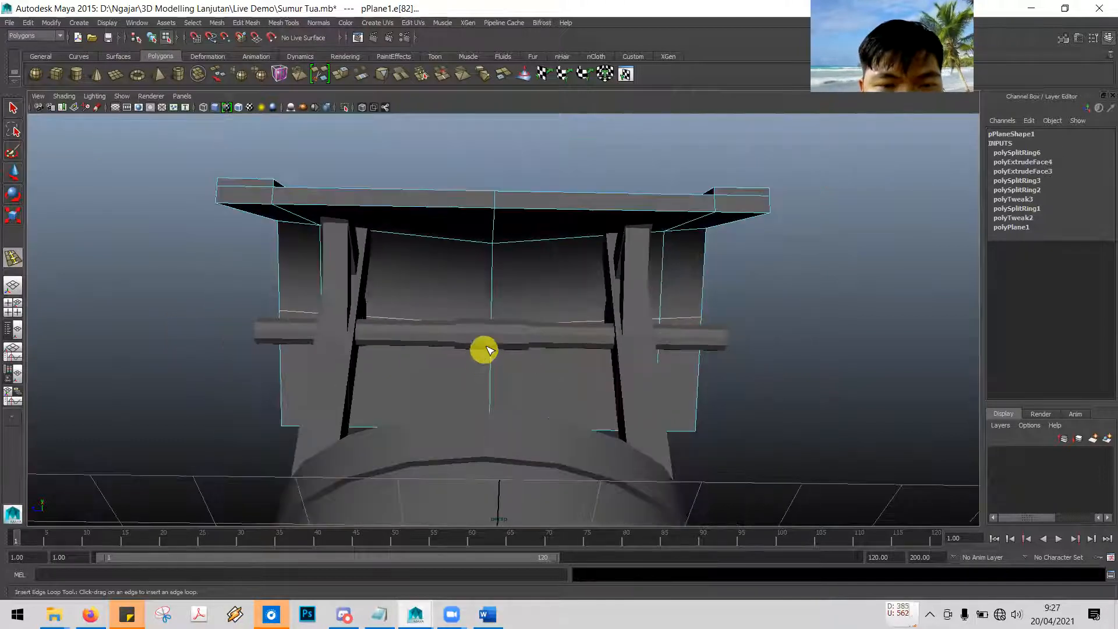
# Examine the collar and the roof's edges from several angles in wireframe and shaded display
pyautogui.scroll(3, 487, 347)
pyautogui.keyDown('alt'); pyautogui.moveTo(492, 340); pyautogui.dragTo(492, 377); pyautogui.keyUp('alt')
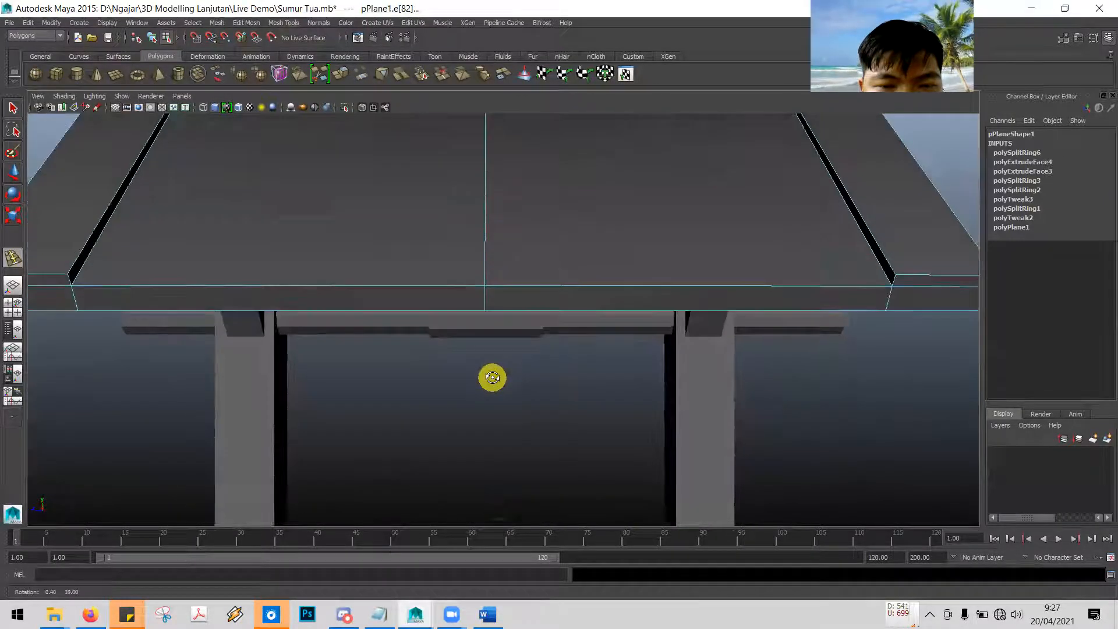
pyautogui.press('4')
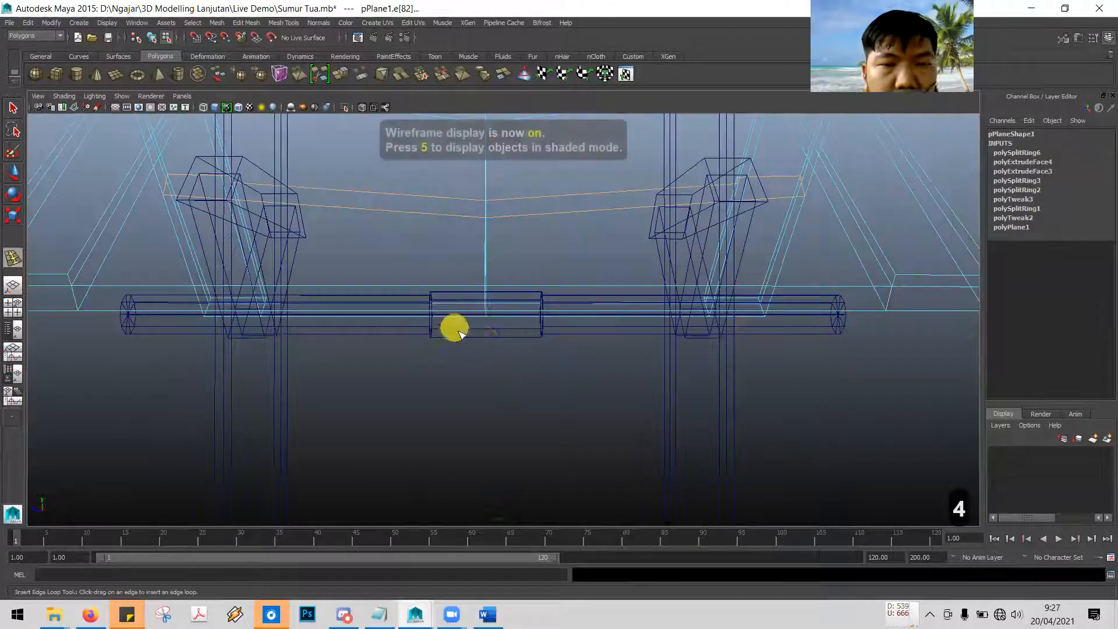
pyautogui.keyDown('alt'); pyautogui.moveTo(514, 369); pyautogui.dragTo(516, 379); pyautogui.keyUp('alt')
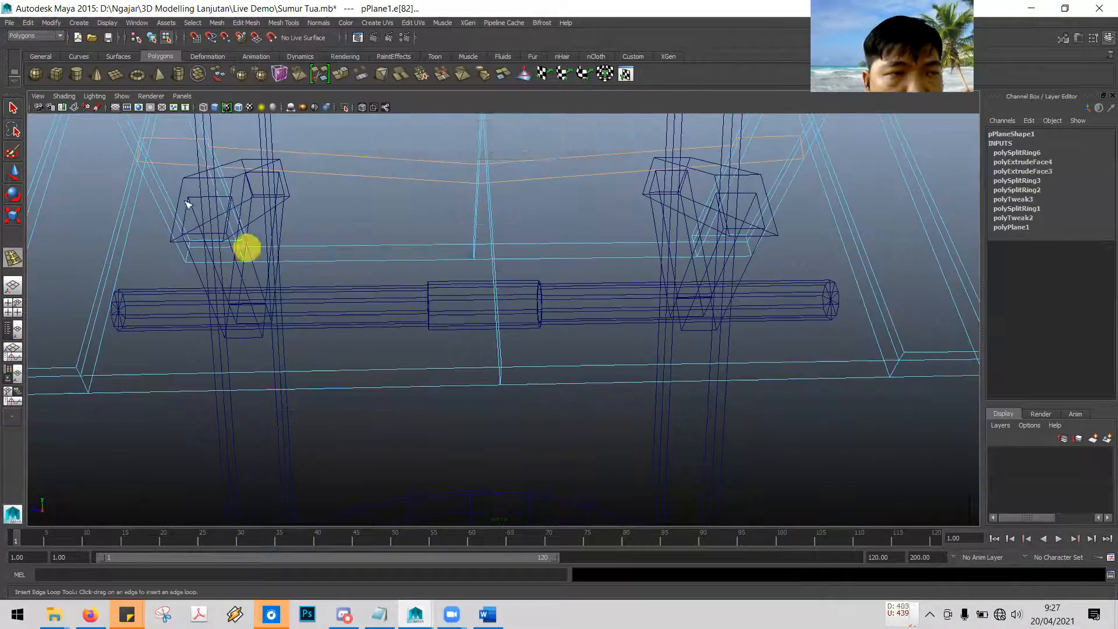
pyautogui.click(12, 107)
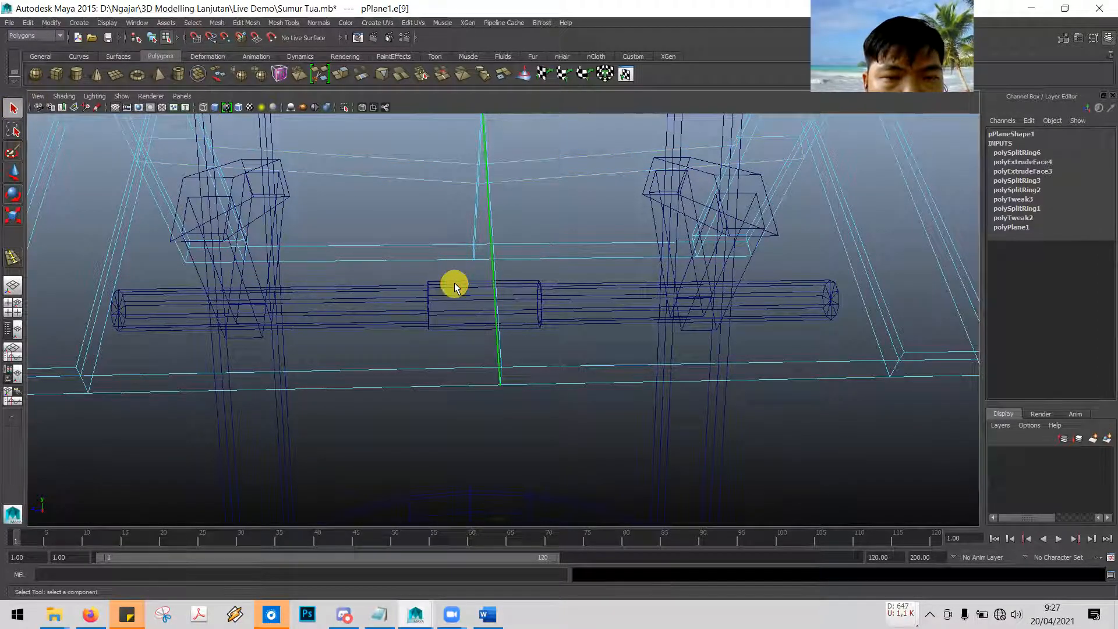
pyautogui.moveTo(369, 354)
pyautogui.keyDown('alt'); pyautogui.mouseDown()
pyautogui.moveTo(449, 369)
pyautogui.moveTo(464, 343)
pyautogui.moveTo(494, 344)
pyautogui.moveTo(371, 356)
pyautogui.mouseUp(); pyautogui.keyUp('alt')
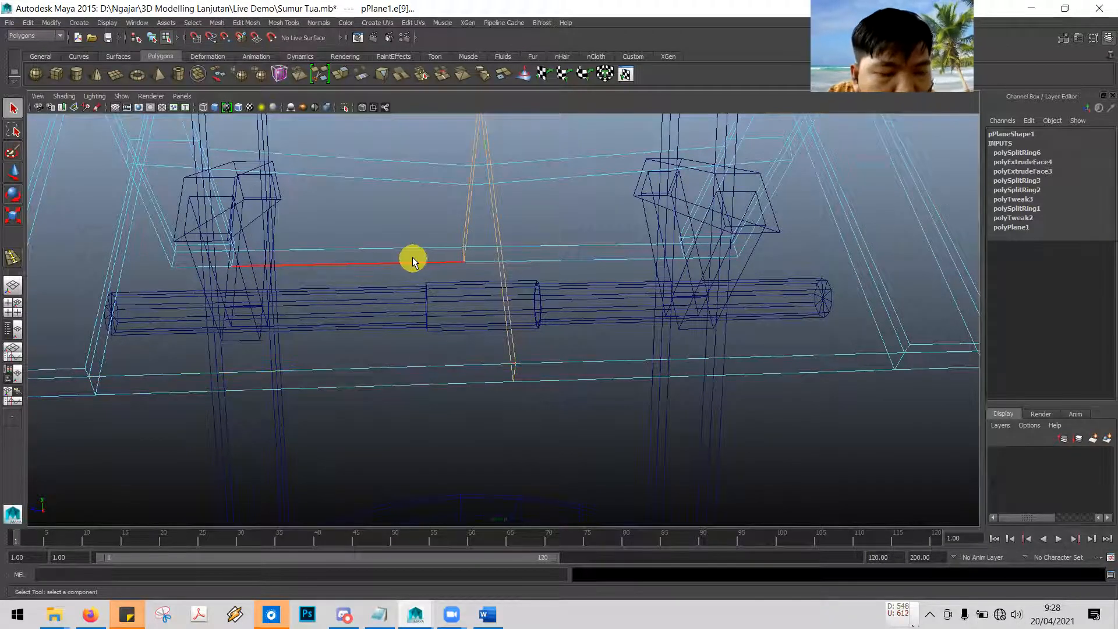
pyautogui.press('5')
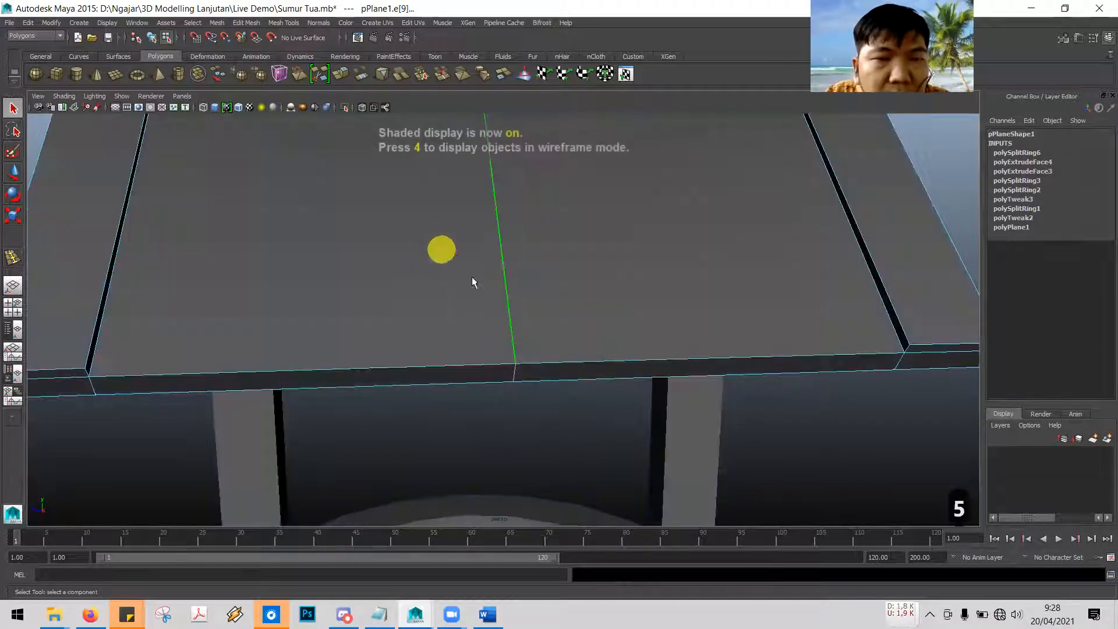
pyautogui.press('4')
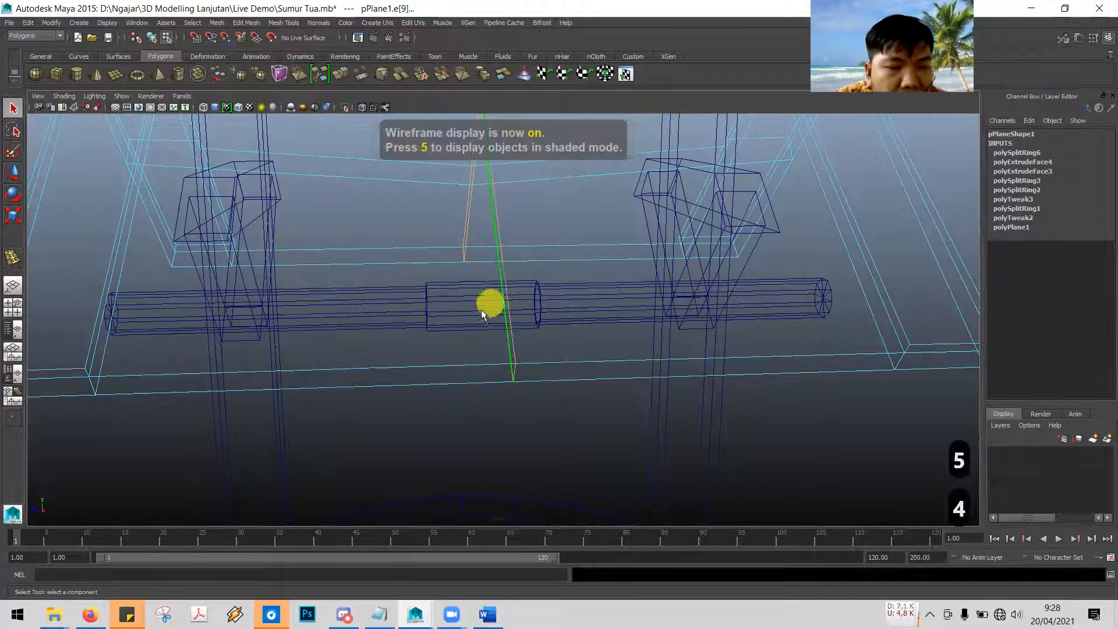
# Undo the edge loop inserted on the roof plane and the stray edge selections, and restore the shaded display
pyautogui.hotkey('ctrl', 'z')
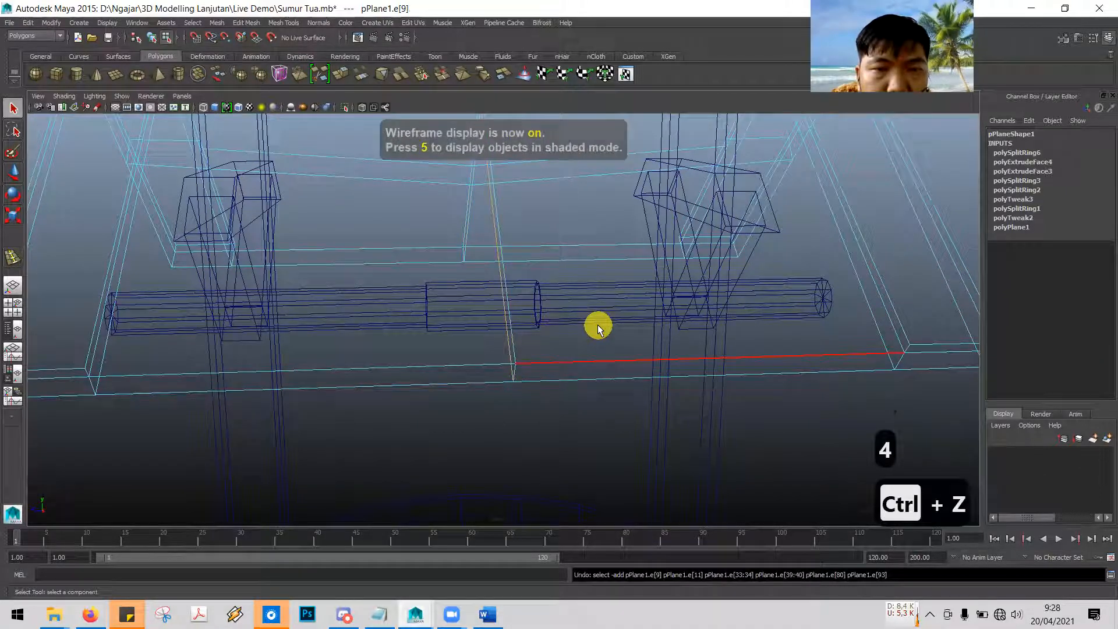
pyautogui.hotkey('ctrl', 'z')
pyautogui.hotkey('ctrl', 'z')
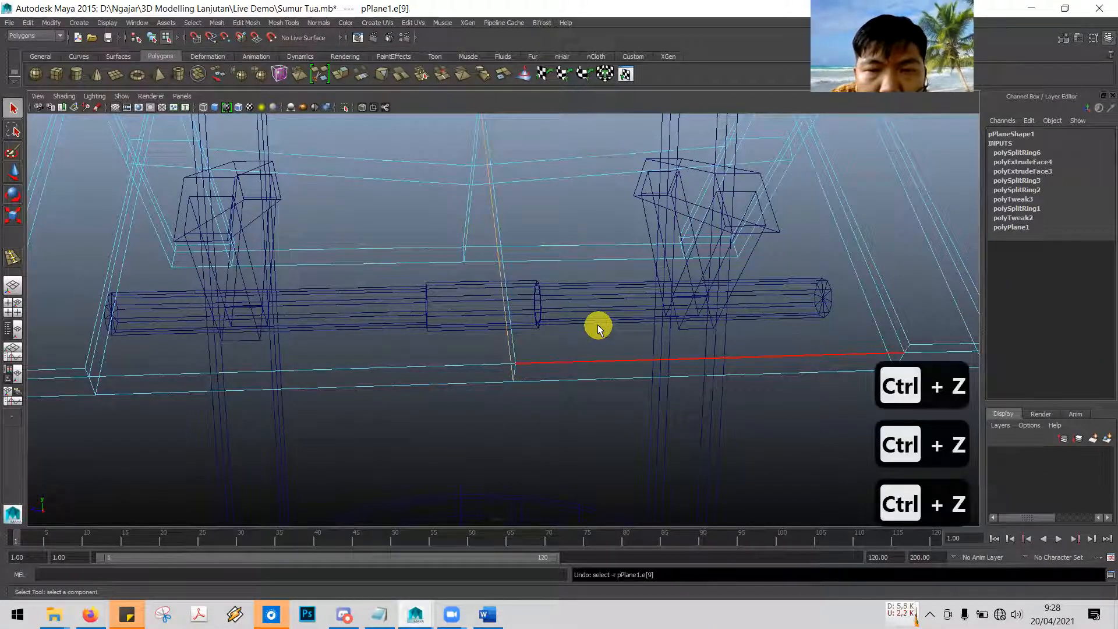
pyautogui.hotkey('ctrl', 'z')
pyautogui.hotkey('ctrl', 'z')
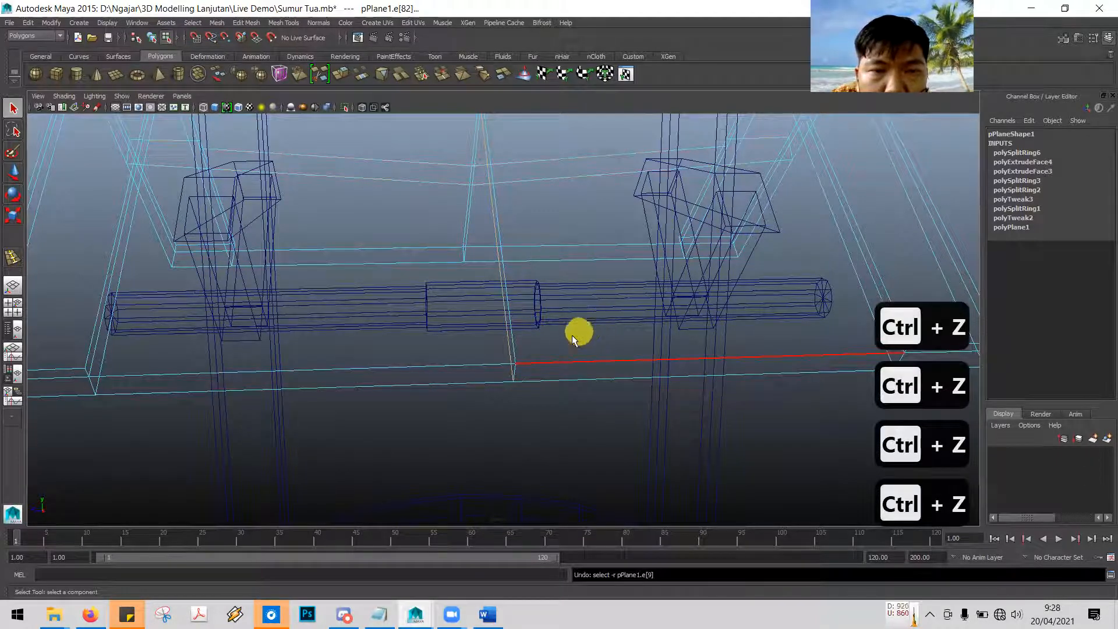
pyautogui.hotkey('ctrl', 'z')
pyautogui.hotkey('ctrl', 'z')
pyautogui.hotkey('ctrl', 'z')
pyautogui.keyDown('alt'); pyautogui.moveTo(479, 436); pyautogui.dragTo(544, 392); pyautogui.keyUp('alt')
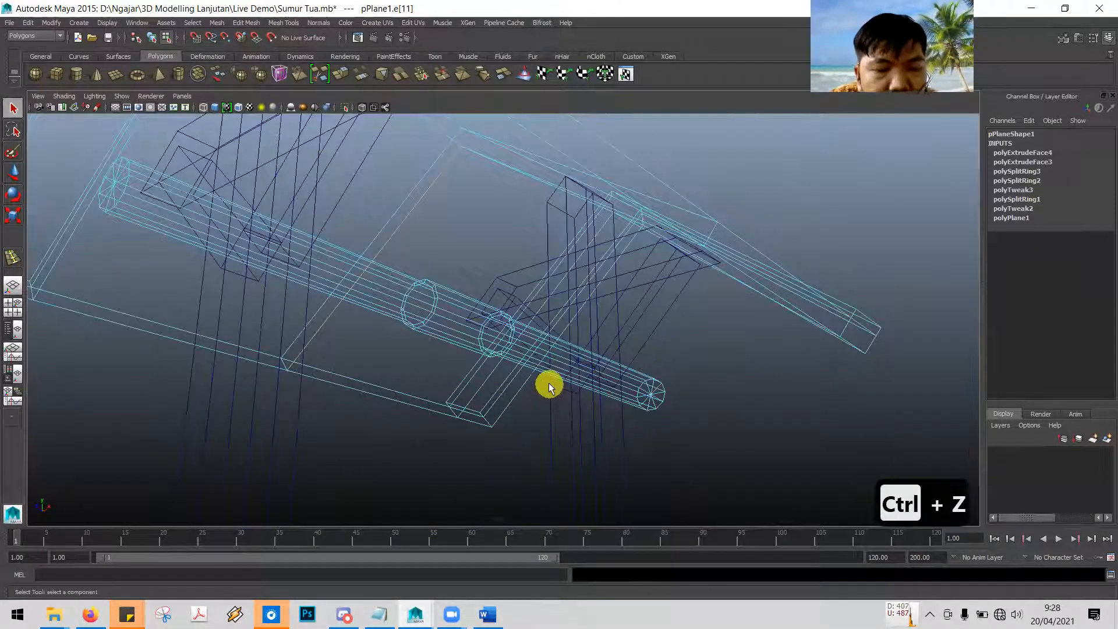
pyautogui.press('5')
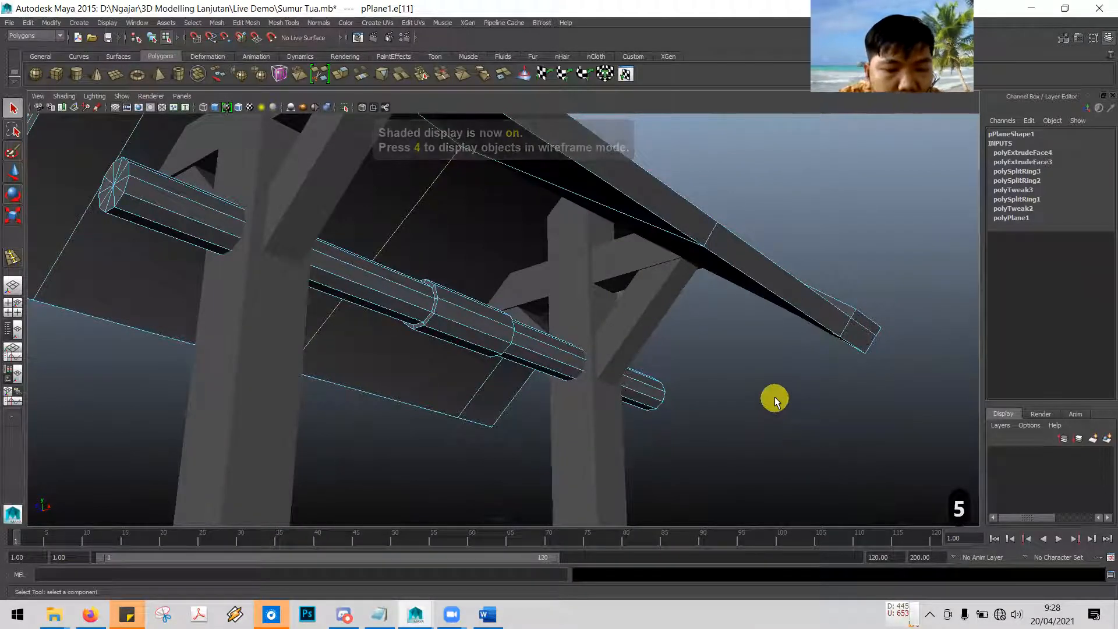
pyautogui.hotkey('ctrl', 'z')
pyautogui.hotkey('ctrl', 'z')
pyautogui.hotkey('ctrl', 'z')
pyautogui.hotkey('ctrl', 'z')
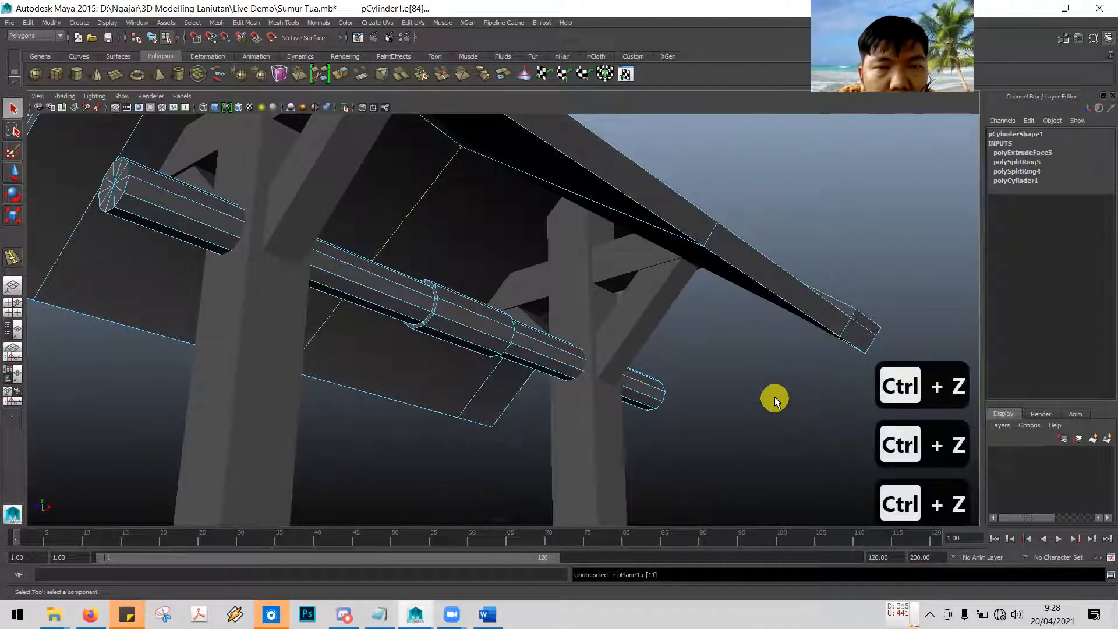
# Return the horizontal cylinder to object mode and select the whole cylinder
pyautogui.click(771, 393)
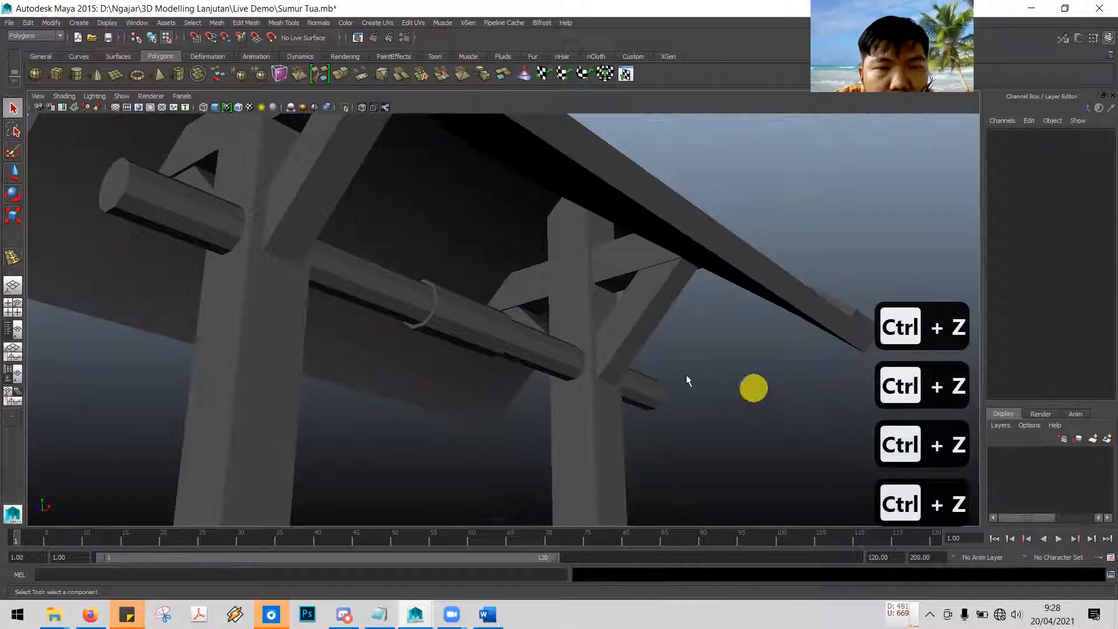
pyautogui.click(465, 309)
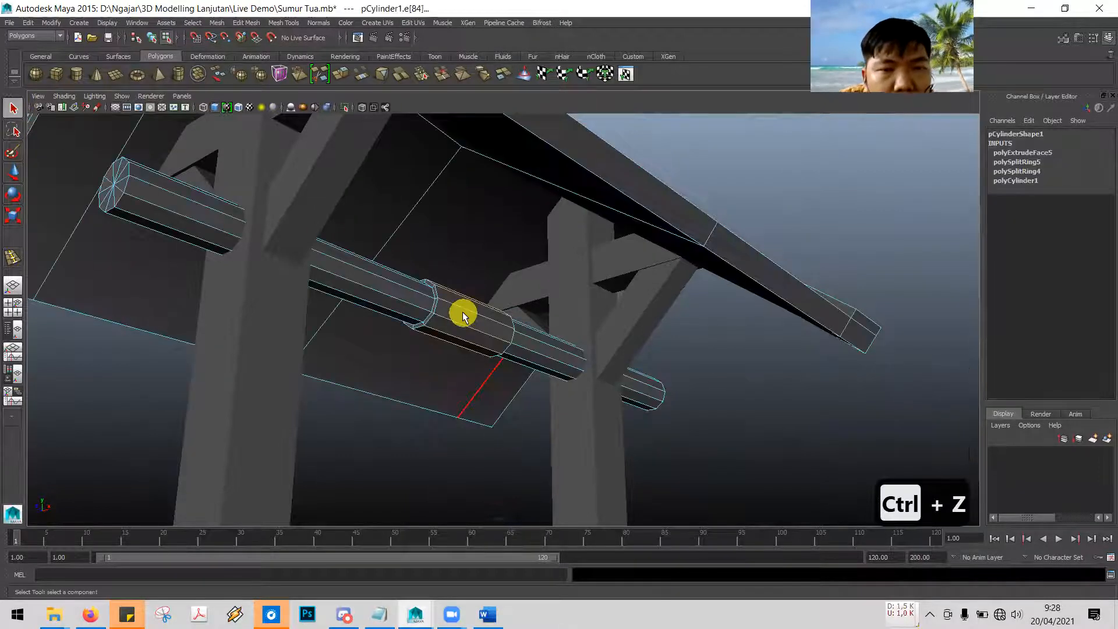
pyautogui.rightClick(461, 313)
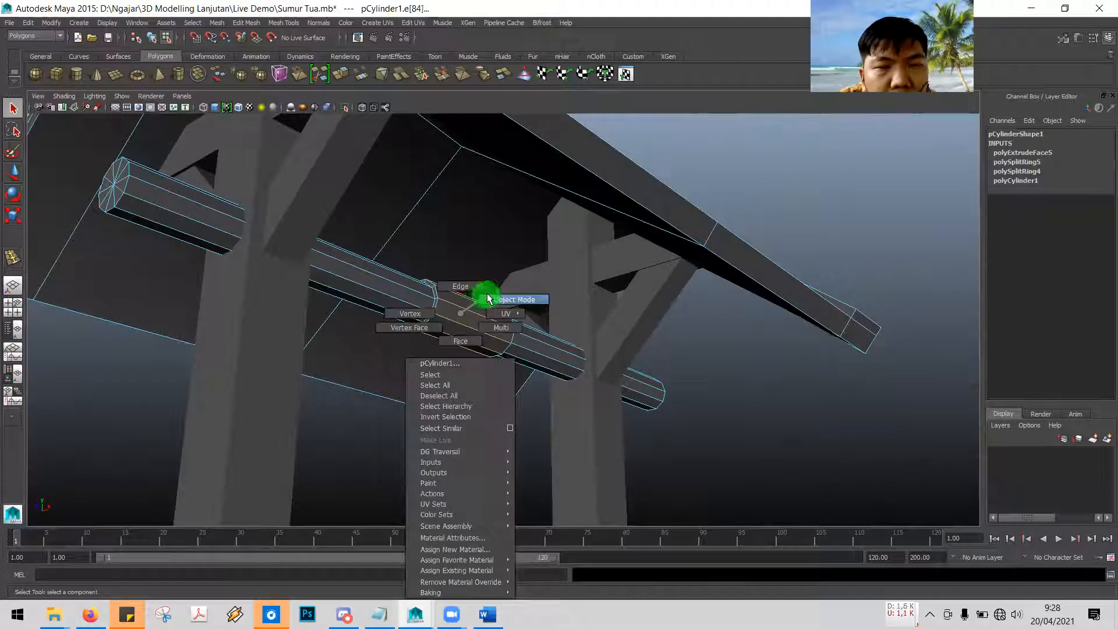
pyautogui.click(489, 300)
pyautogui.click(479, 312)
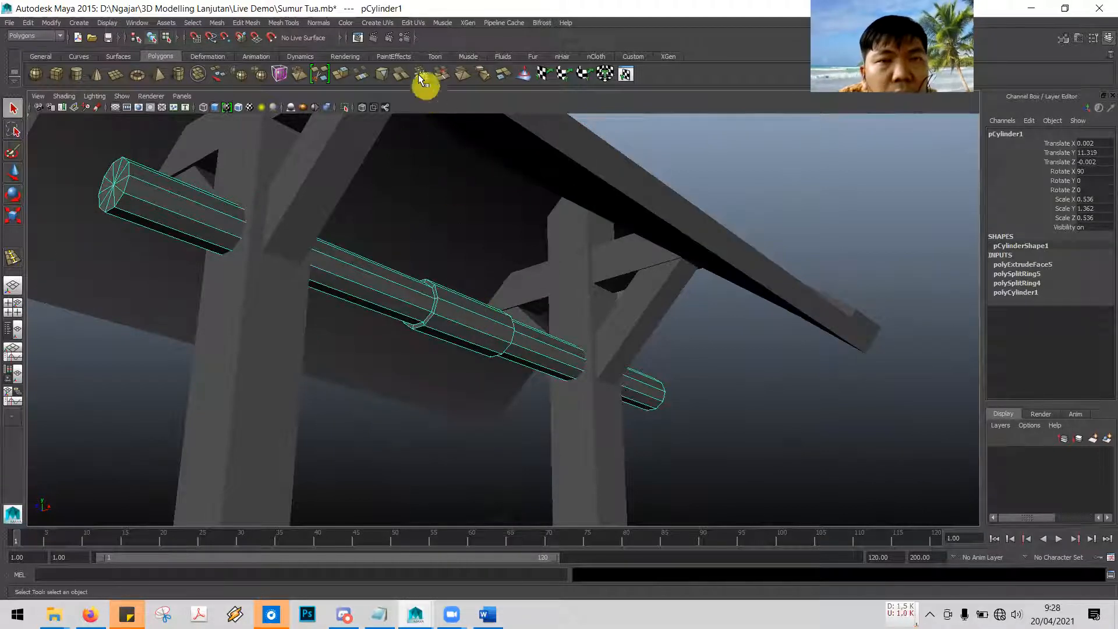
# Insert one edge loop around the middle of the cylinder's extruded collar with the Insert Edge Loop Tool, and leave the tool
pyautogui.click(284, 23)
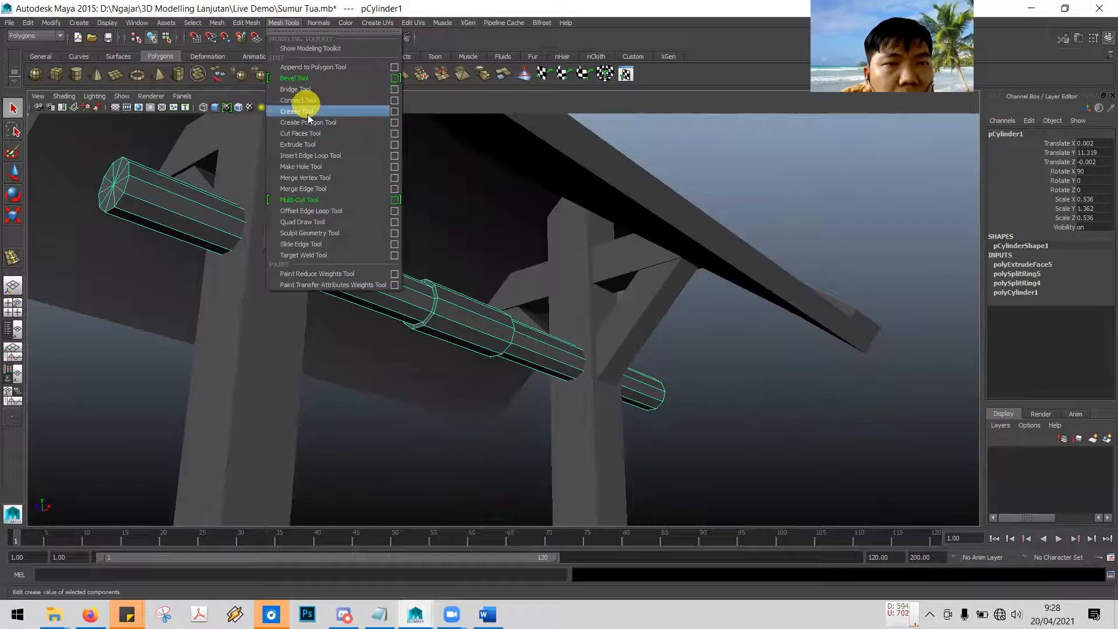
pyautogui.click(318, 155)
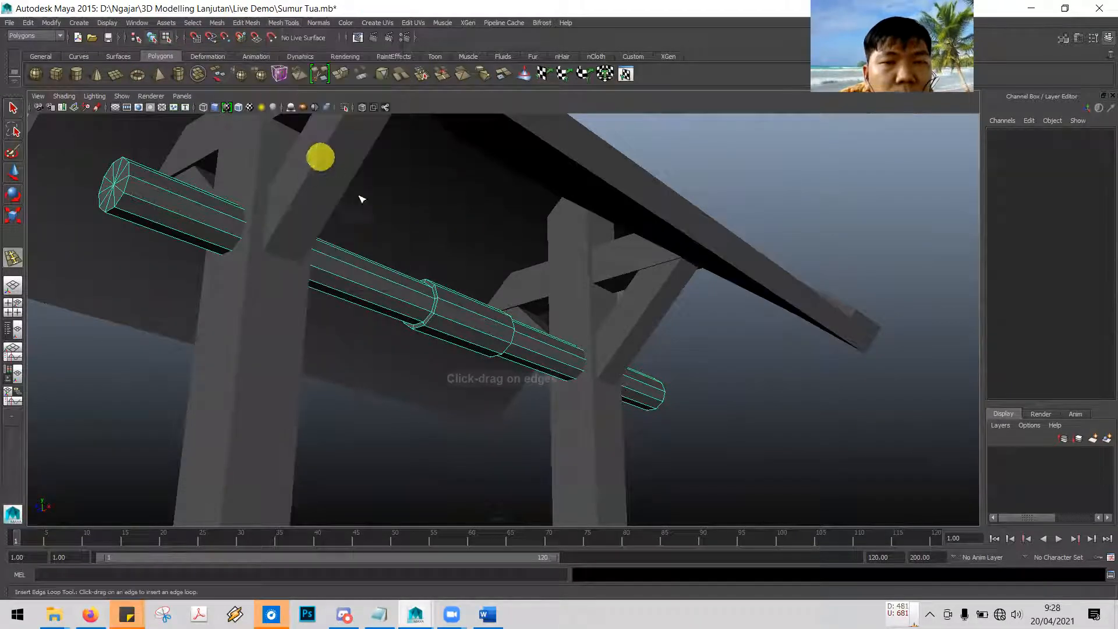
pyautogui.click(474, 315)
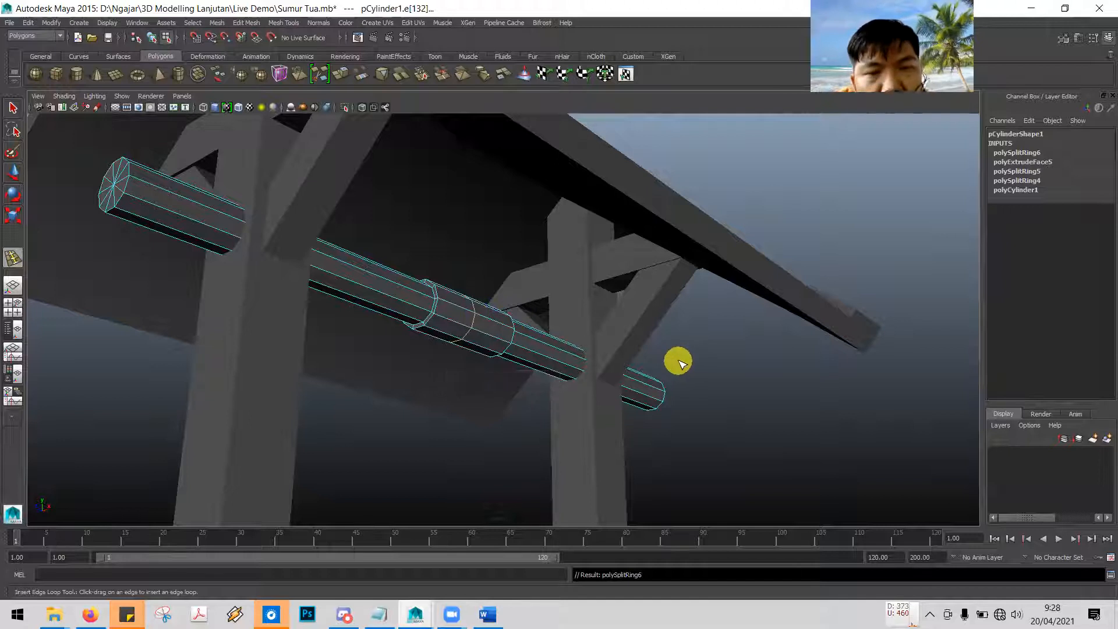
pyautogui.moveTo(496, 347); pyautogui.dragTo(480, 316)
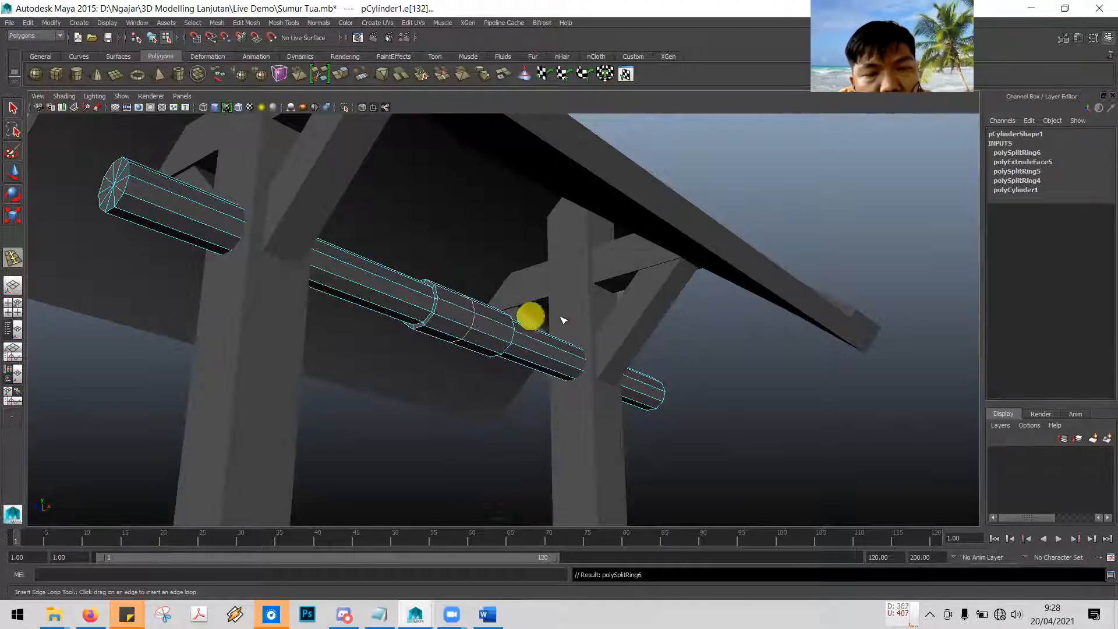
pyautogui.keyDown('alt'); pyautogui.moveTo(673, 349); pyautogui.dragTo(606, 352); pyautogui.keyUp('alt')
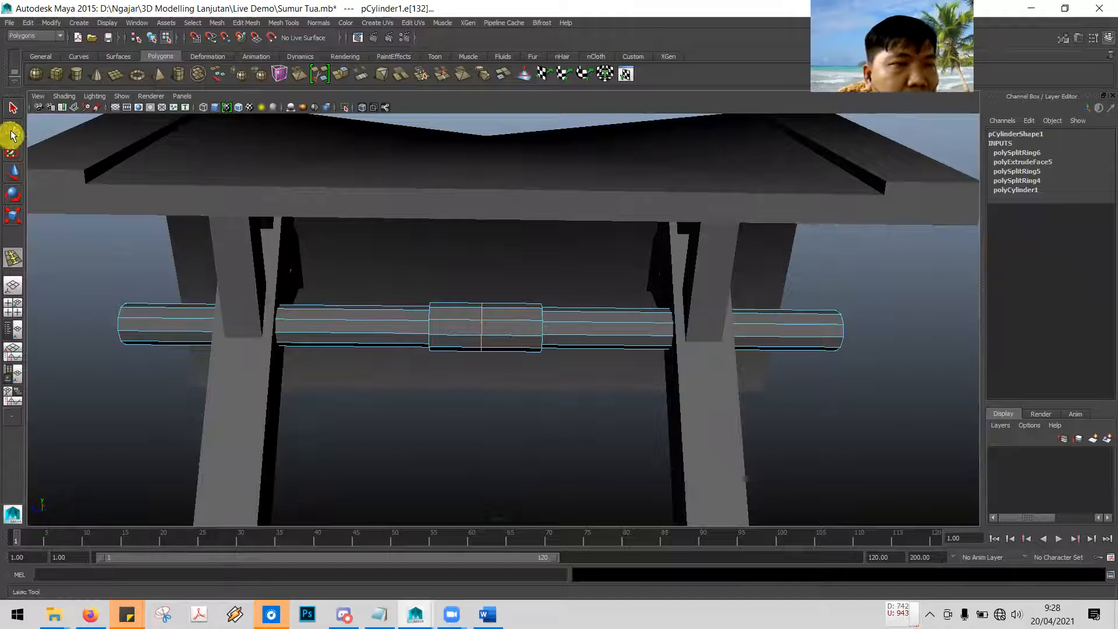
pyautogui.click(13, 108)
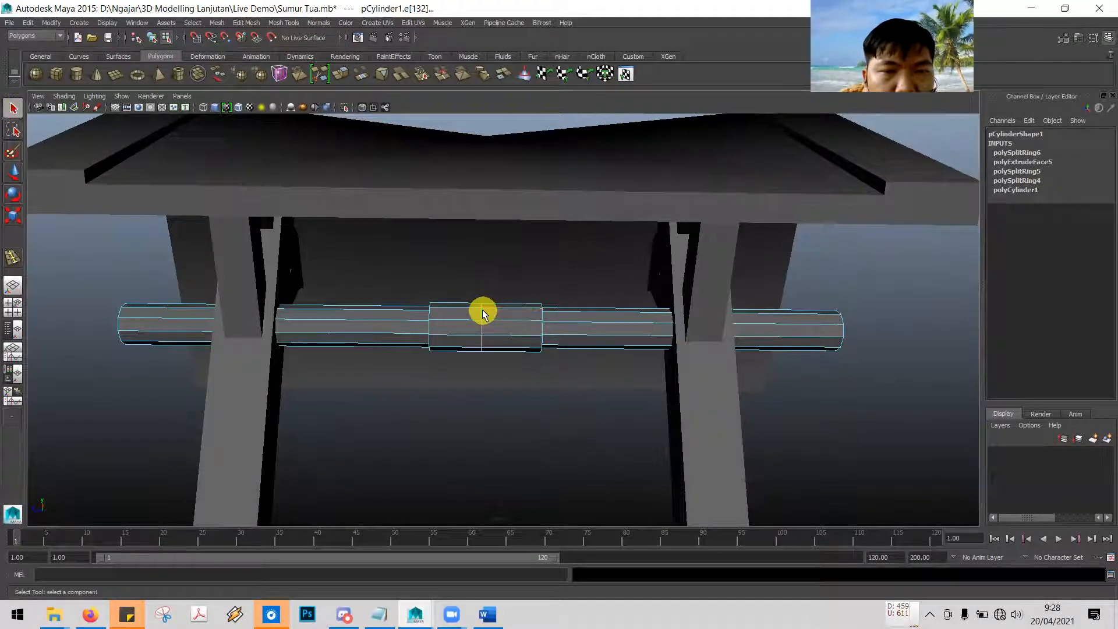
# Select the collar's middle edge loop in edge mode and nudge it along the cylinder's axis with the Move Tool
pyautogui.click(486, 329)
pyautogui.rightClick(482, 328)
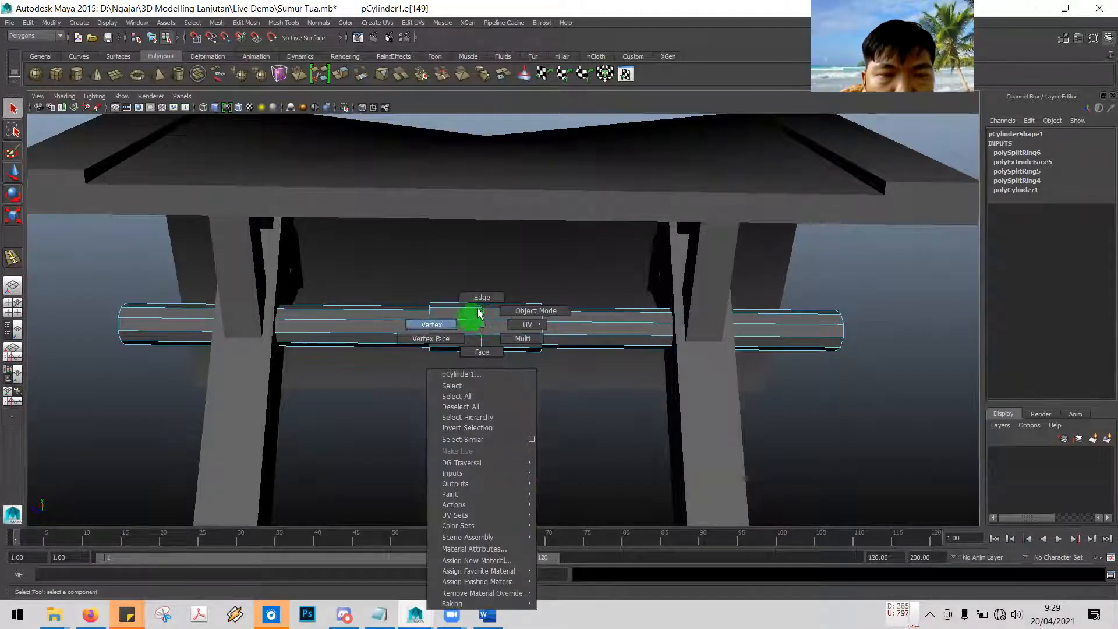
pyautogui.click(481, 298)
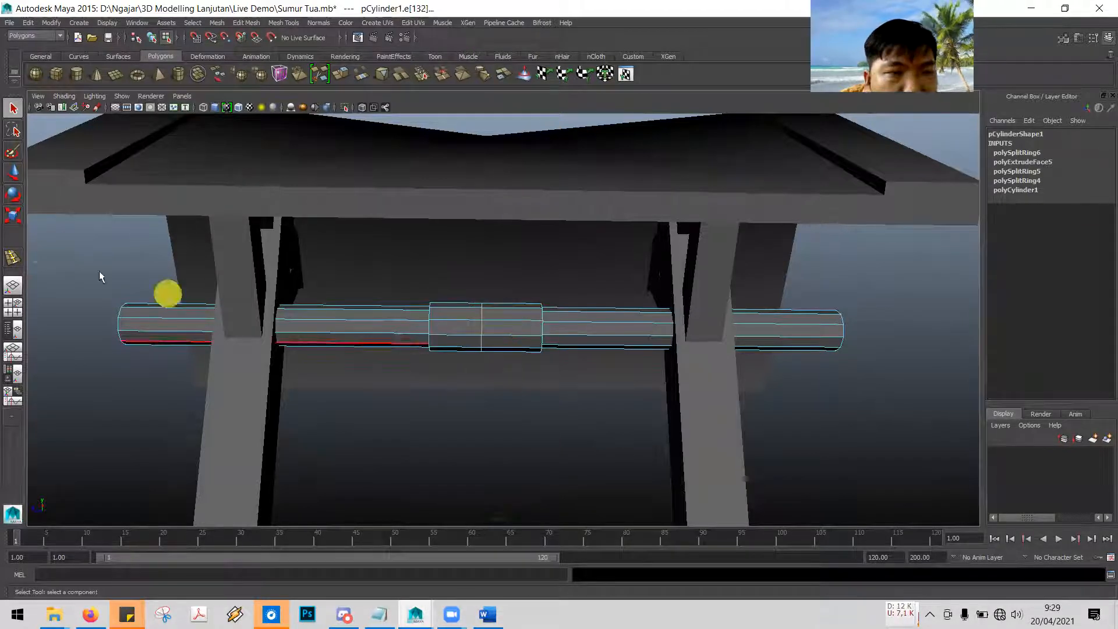
pyautogui.click(12, 173)
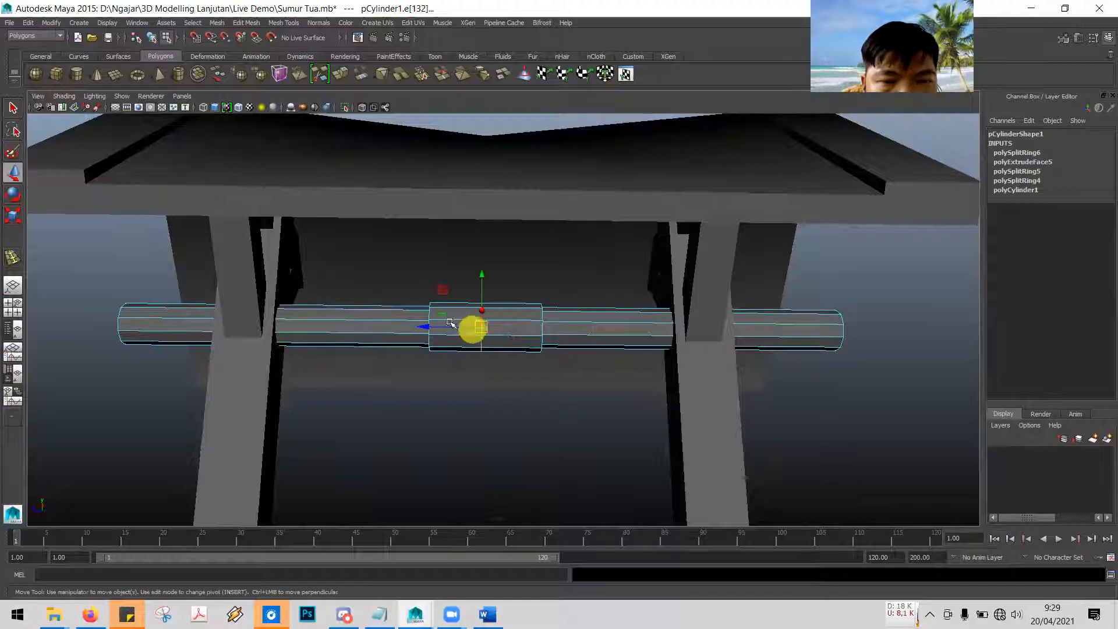
pyautogui.click(429, 326)
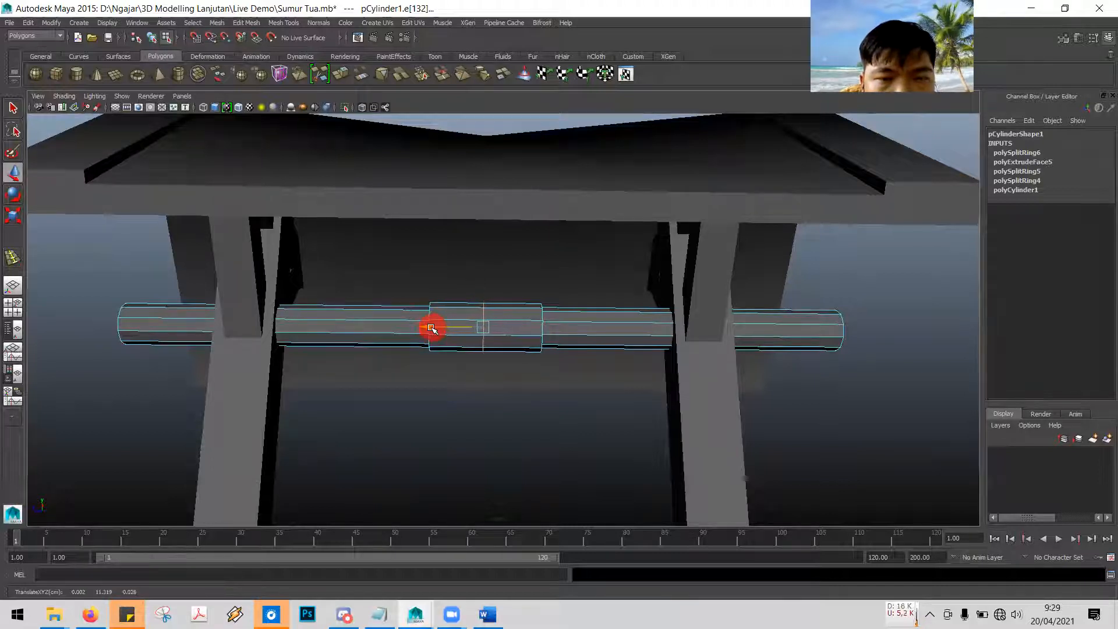
# Switch to the Word tutorial, read step 43 on scaling the added edge loop, and return to Maya in edge mode
pyautogui.hotkey('alt', 'Tab')
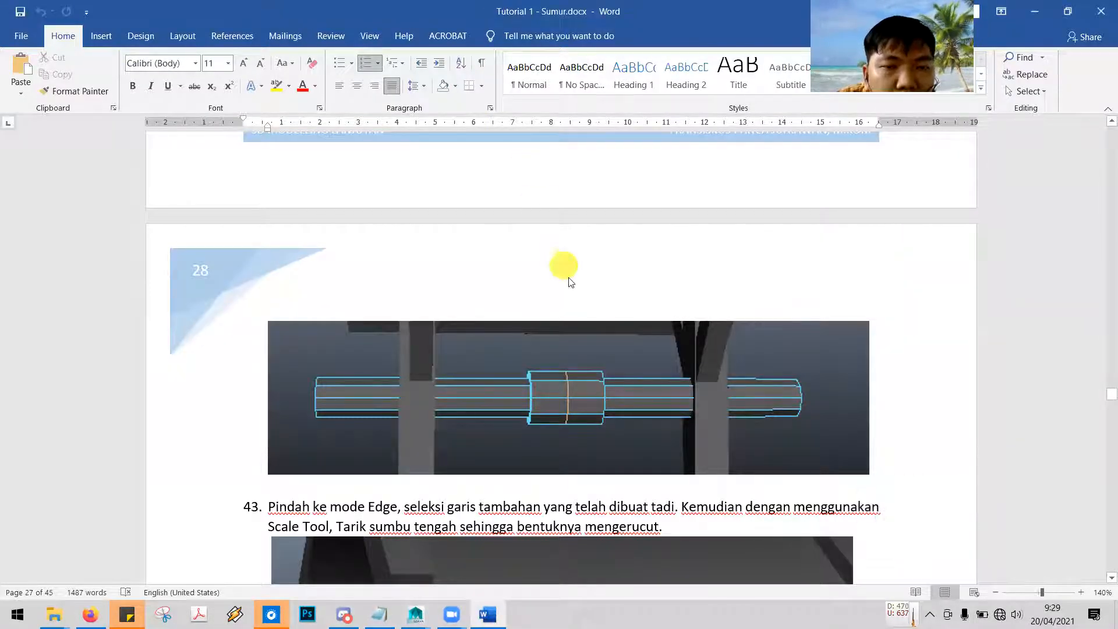
pyautogui.scroll(-5, 584, 300)
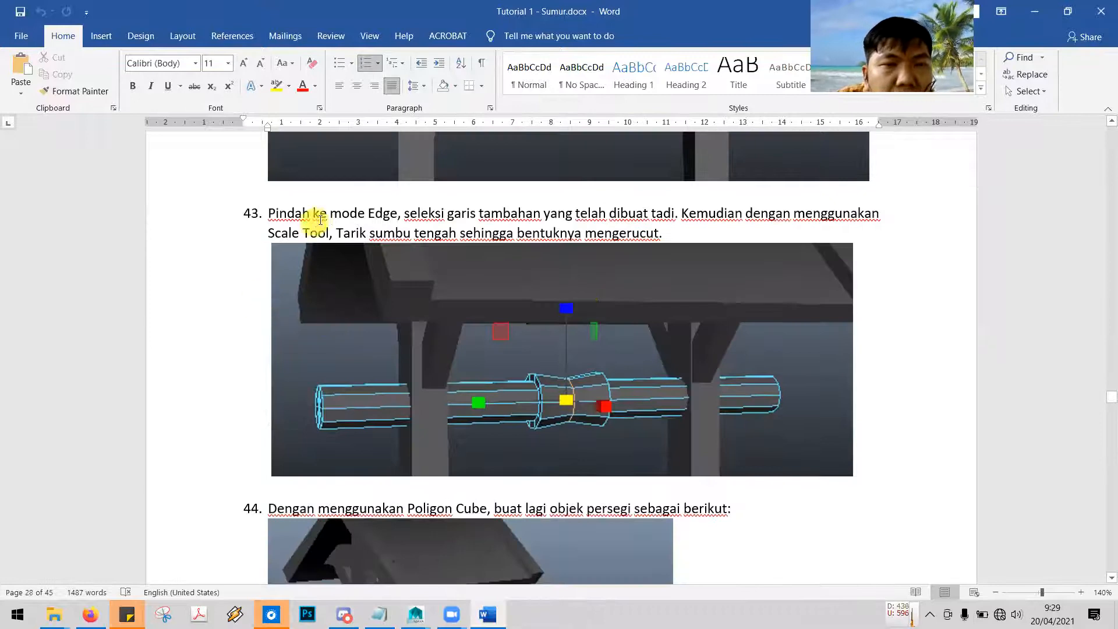
pyautogui.hotkey('alt', 'Tab')
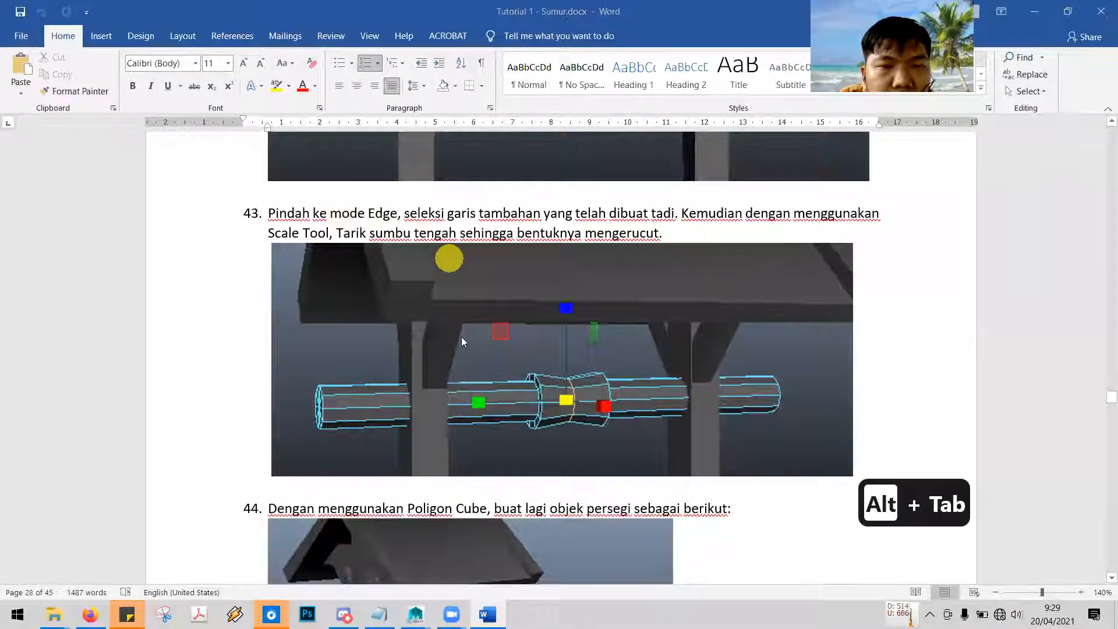
pyautogui.moveTo(514, 310); pyautogui.dragTo(515, 279, button='right')
pyautogui.hotkey('alt', 'Tab')
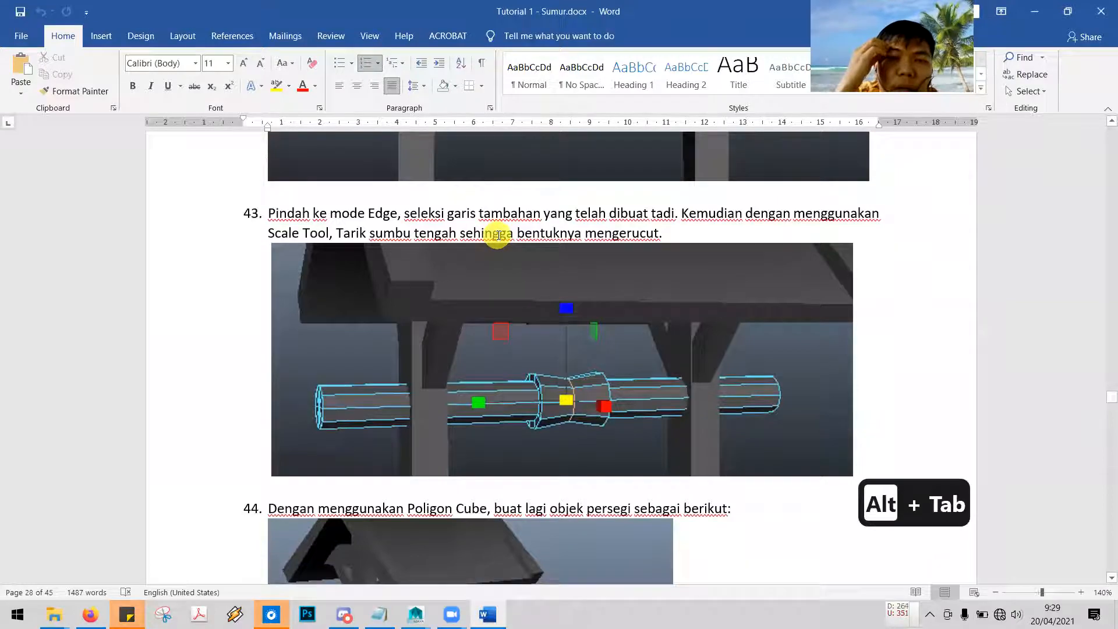
pyautogui.hotkey('alt', 'Tab')
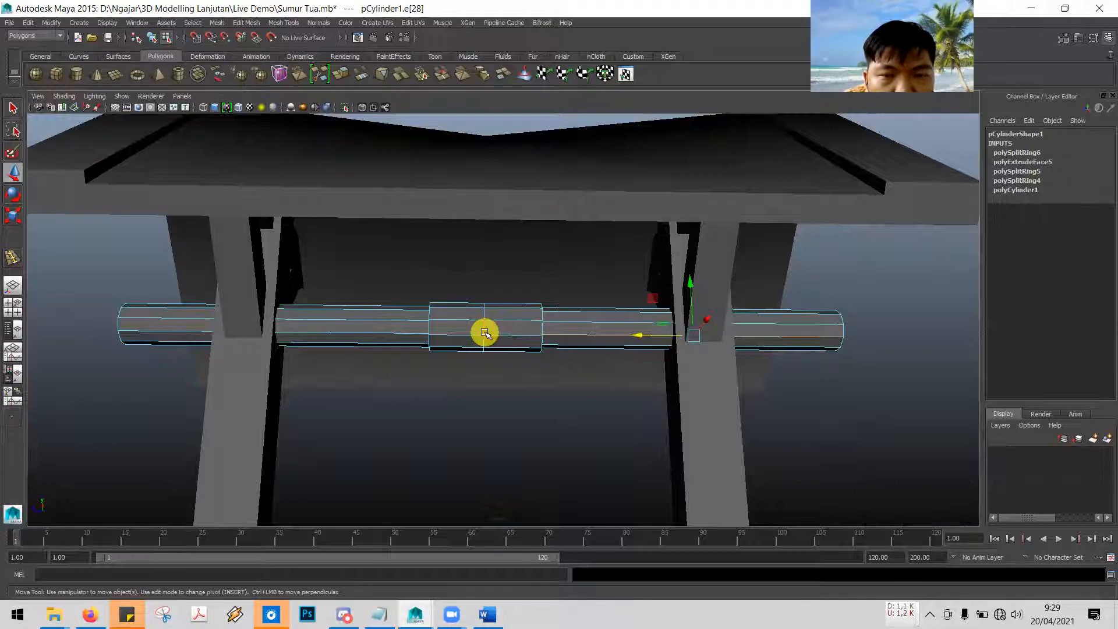
# Reselect the collar's middle edge loop and scale it inward with the Scale Tool so the collar narrows at its centre
pyautogui.doubleClick(483, 329)
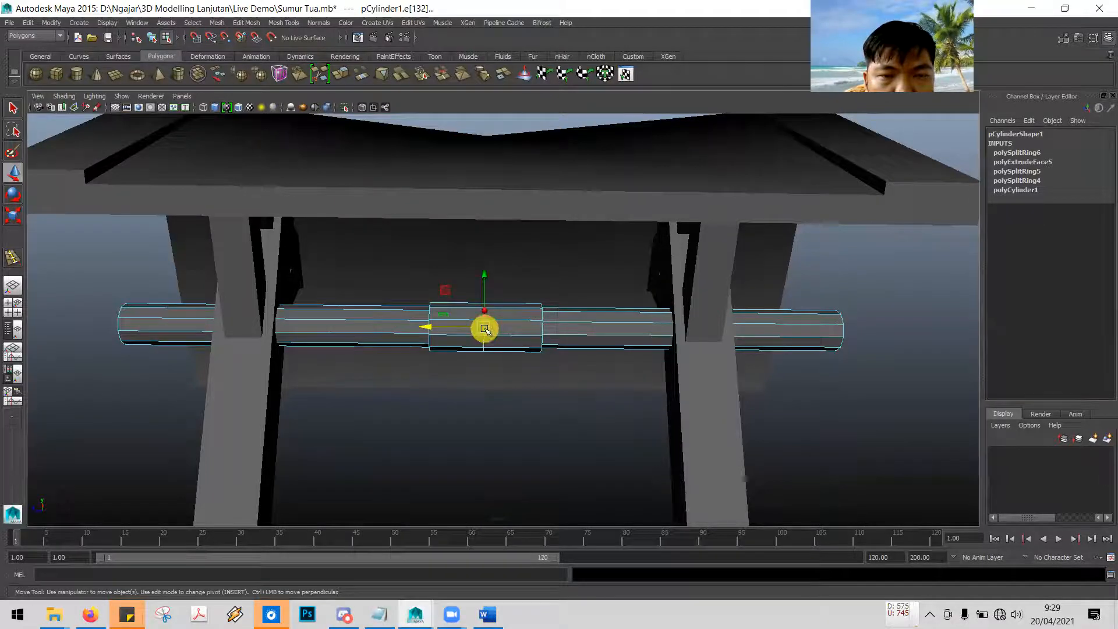
pyautogui.moveTo(545, 350)
pyautogui.keyDown('alt'); pyautogui.mouseDown()
pyautogui.moveTo(567, 379)
pyautogui.moveTo(561, 260)
pyautogui.moveTo(557, 357)
pyautogui.mouseUp(); pyautogui.keyUp('alt')
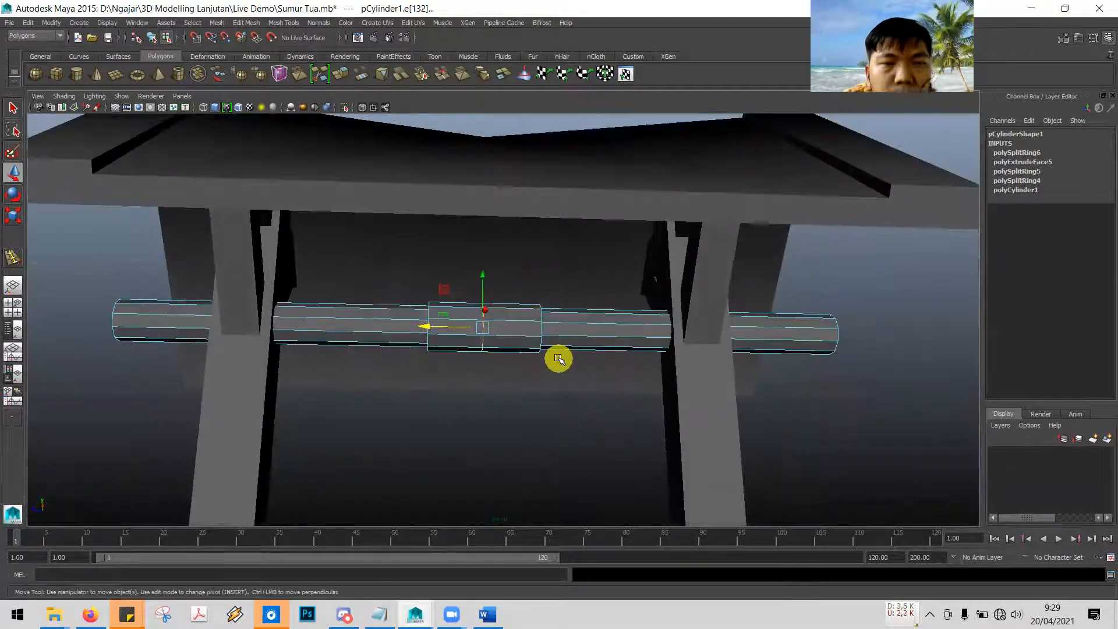
pyautogui.hotkey('alt', 'Tab')
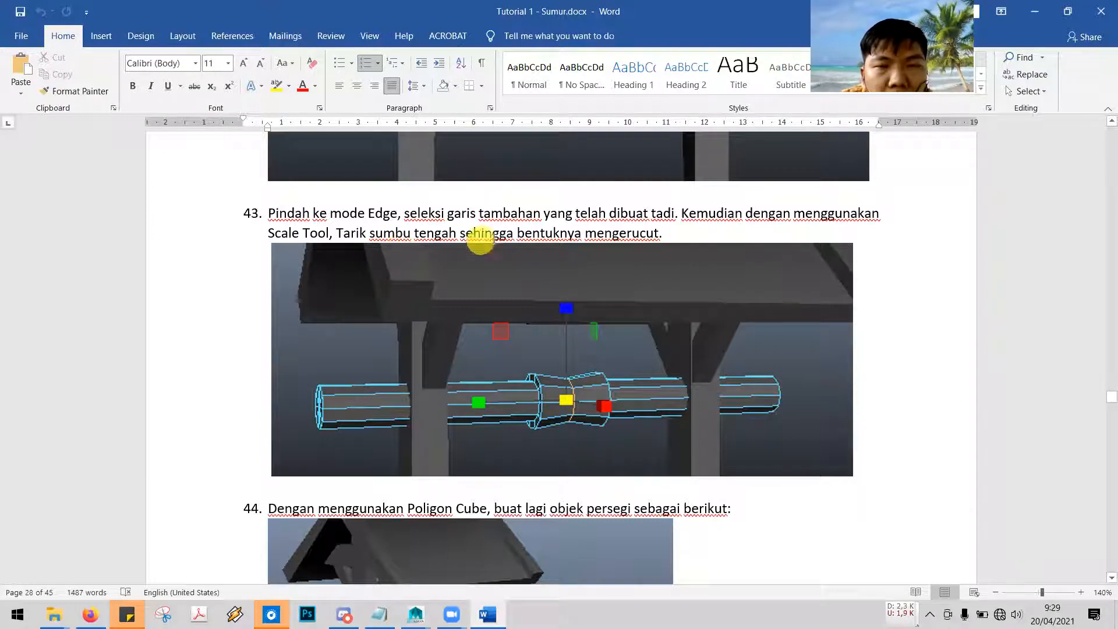
pyautogui.hotkey('alt', 'Tab')
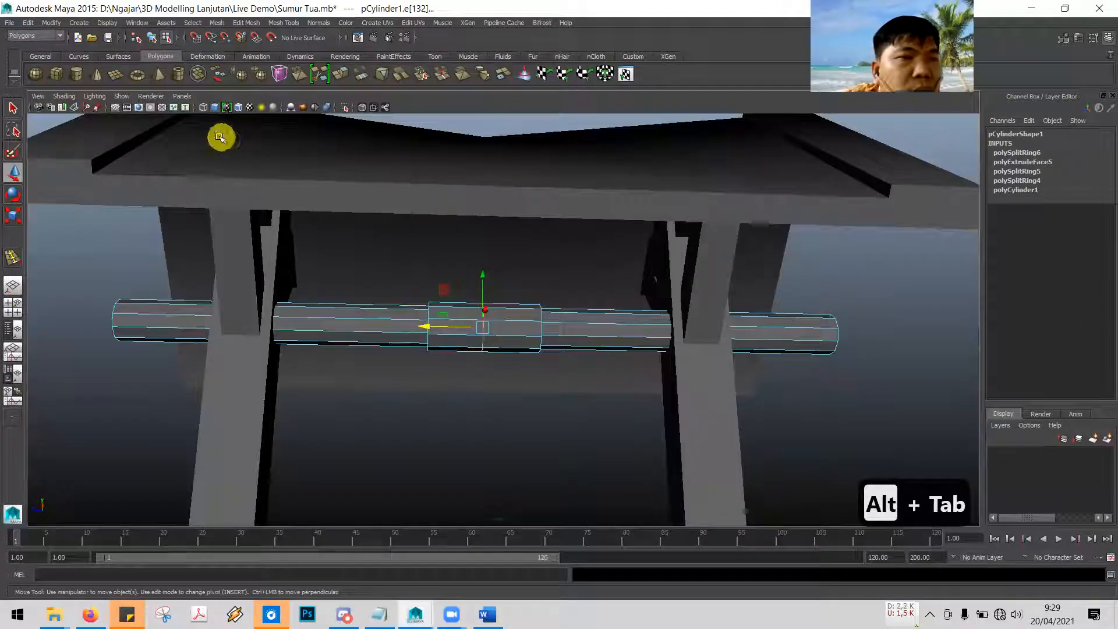
pyautogui.click(13, 218)
pyautogui.keyDown('alt'); pyautogui.moveTo(397, 392); pyautogui.dragTo(465, 378); pyautogui.keyUp('alt')
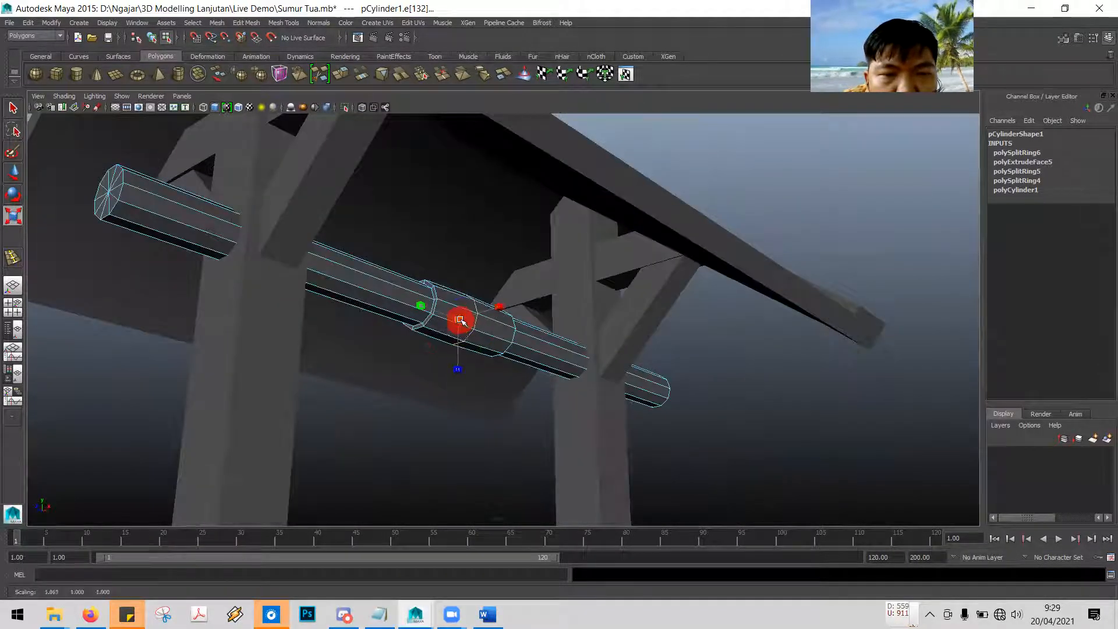
pyautogui.moveTo(461, 321); pyautogui.dragTo(455, 318)
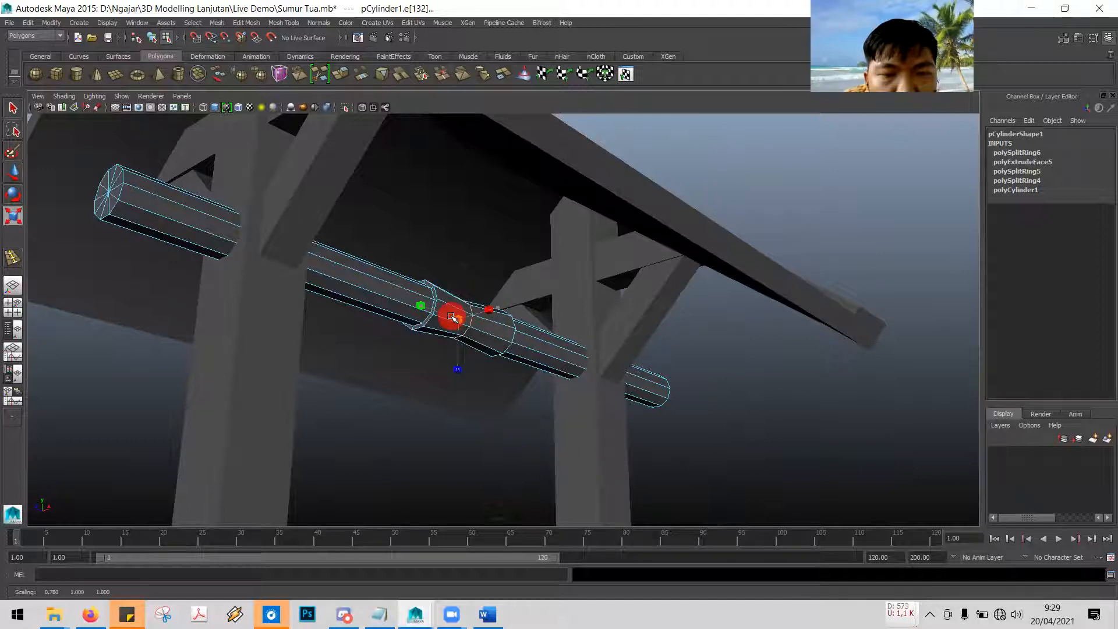
pyautogui.keyDown('alt'); pyautogui.moveTo(506, 392); pyautogui.dragTo(466, 323); pyautogui.keyUp('alt')
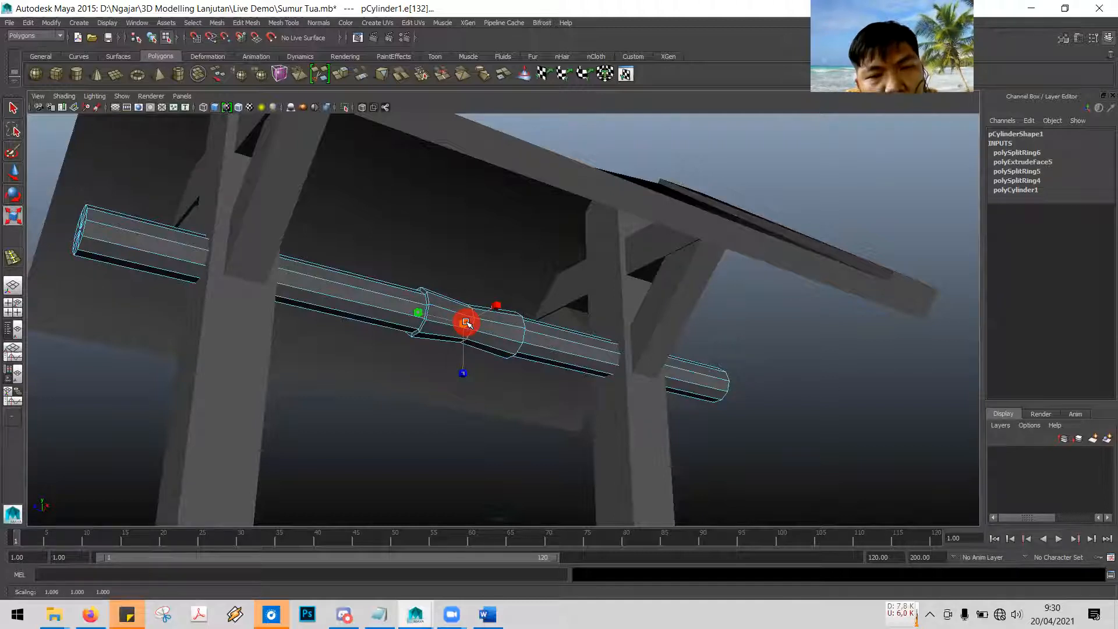
pyautogui.keyDown('alt'); pyautogui.moveTo(474, 379); pyautogui.dragTo(515, 433); pyautogui.keyUp('alt')
# Switch to the Word tutorial, read step 44 on creating a rectangular object with Polygon Cube, and return to Maya
pyautogui.hotkey('alt', 'Tab')
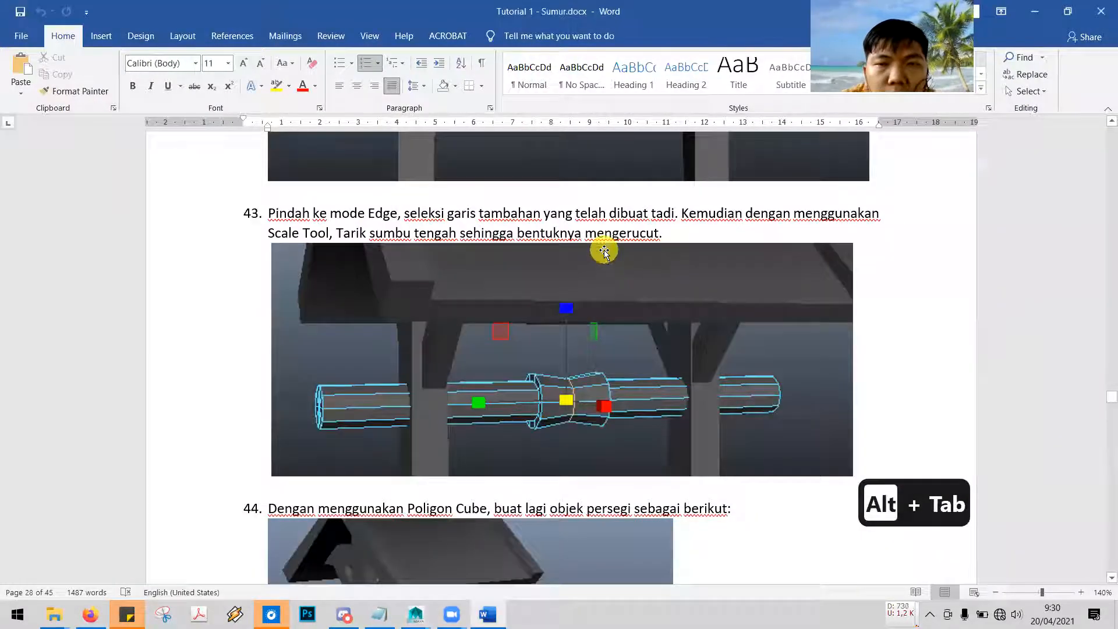
pyautogui.scroll(-4, 606, 270)
pyautogui.scroll(-2, 605, 270)
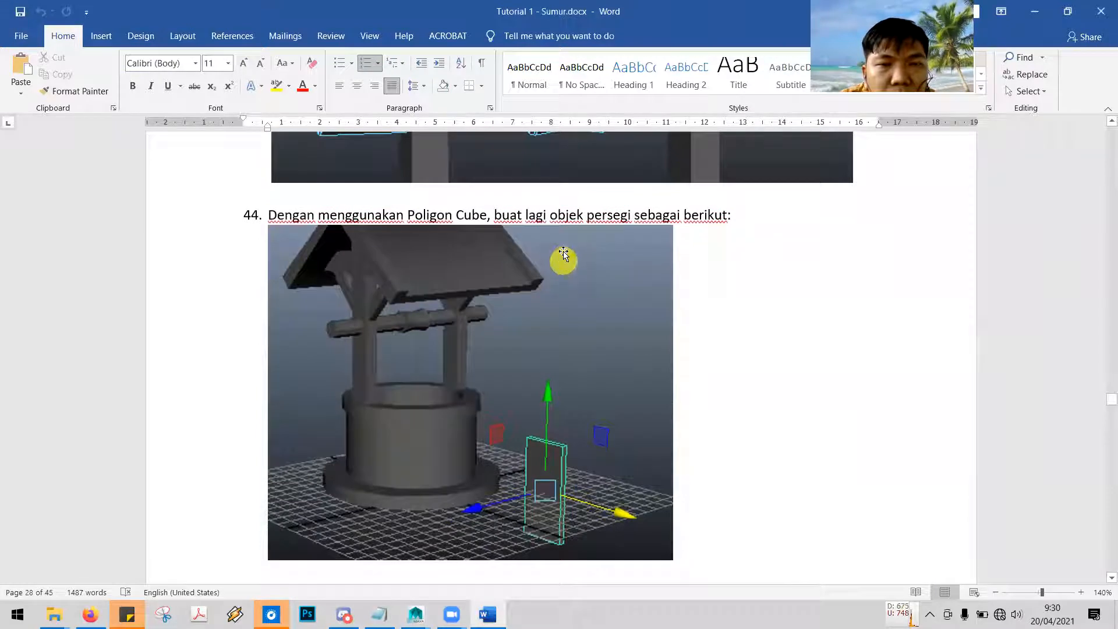
pyautogui.scroll(-1, 575, 275)
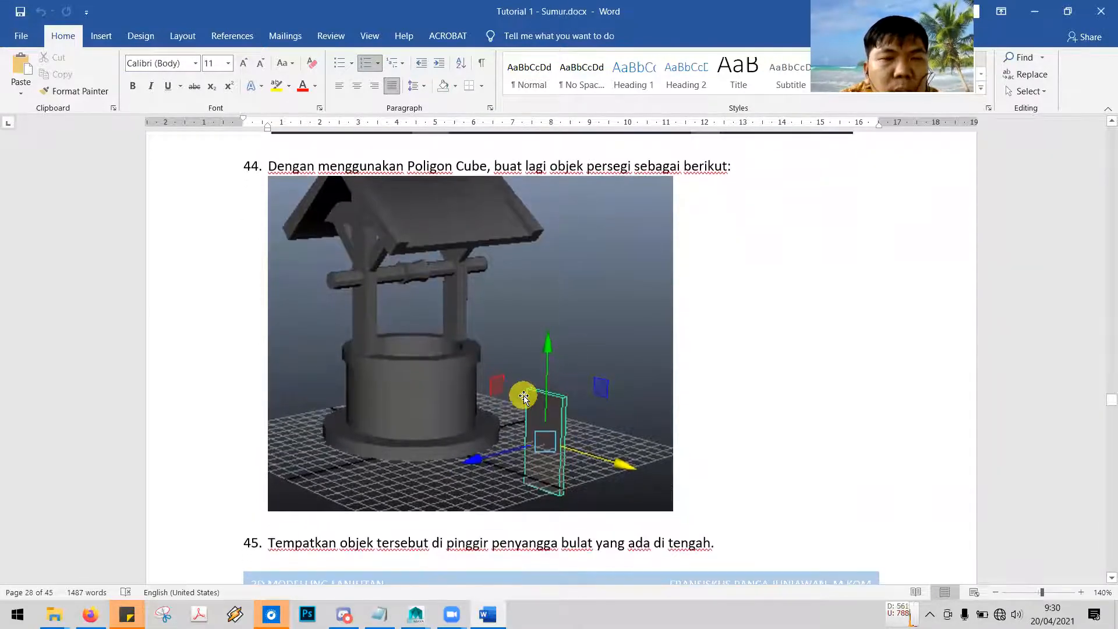
pyautogui.hotkey('alt', 'Tab')
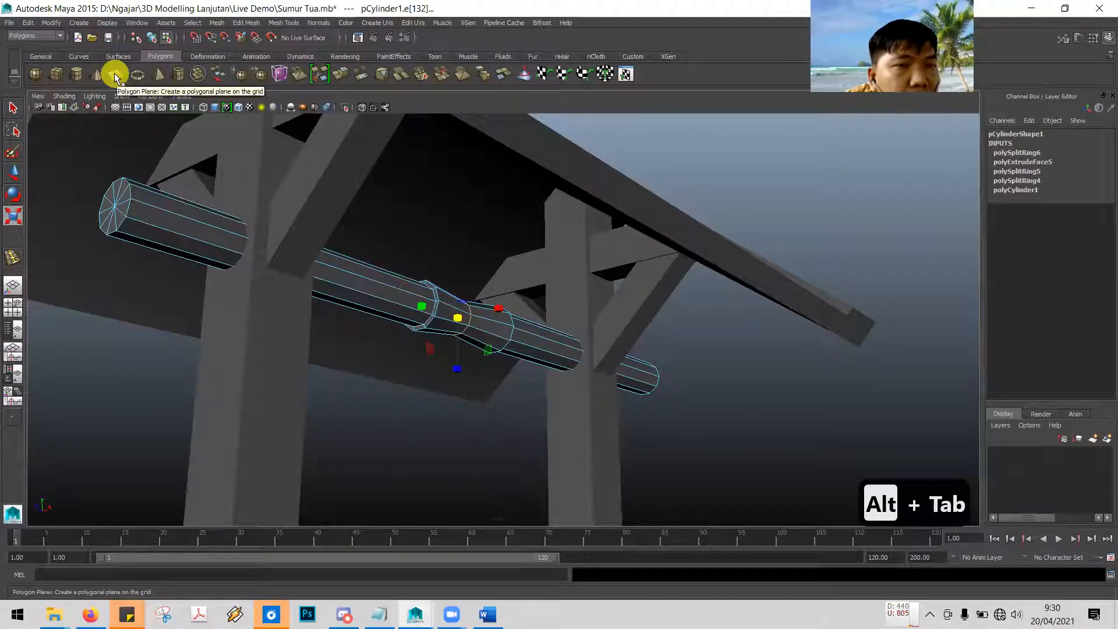
pyautogui.hotkey('alt', 'Tab')
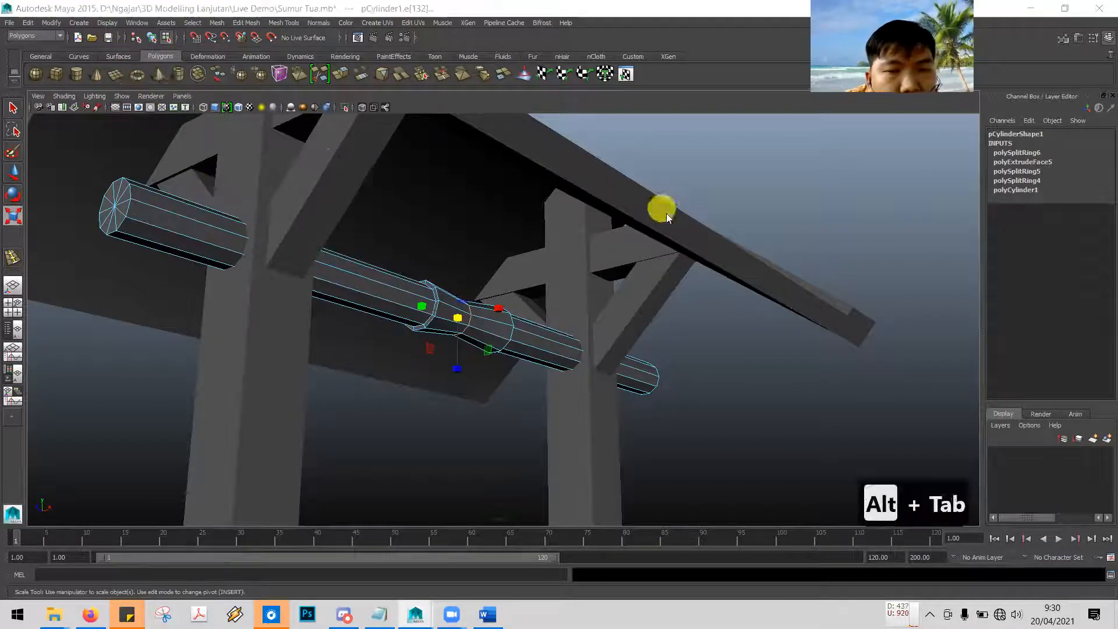
pyautogui.hotkey('alt', 'Tab')
# Create a thin, flat rectangular polygon cube on the grid beside the well
pyautogui.keyDown('alt'); pyautogui.moveTo(537, 392); pyautogui.dragTo(680, 357); pyautogui.keyUp('alt')
pyautogui.keyDown('alt'); pyautogui.moveTo(743, 331); pyautogui.dragTo(726, 379); pyautogui.keyUp('alt')
pyautogui.keyDown('alt'); pyautogui.moveTo(662, 398); pyautogui.dragTo(576, 308); pyautogui.keyUp('alt')
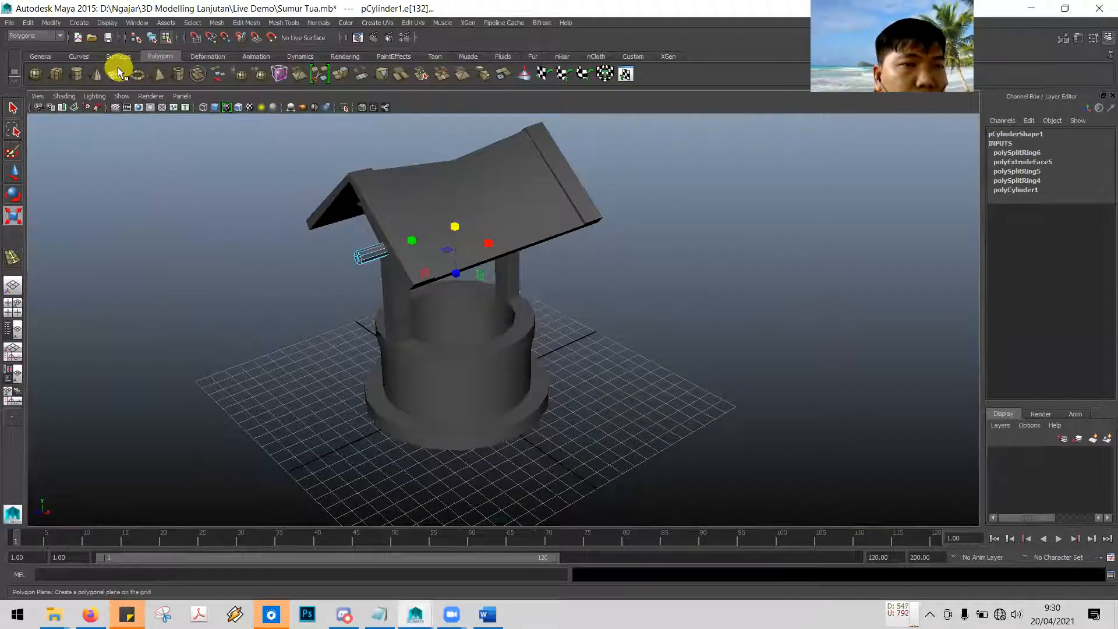
pyautogui.click(57, 74)
pyautogui.click(634, 397)
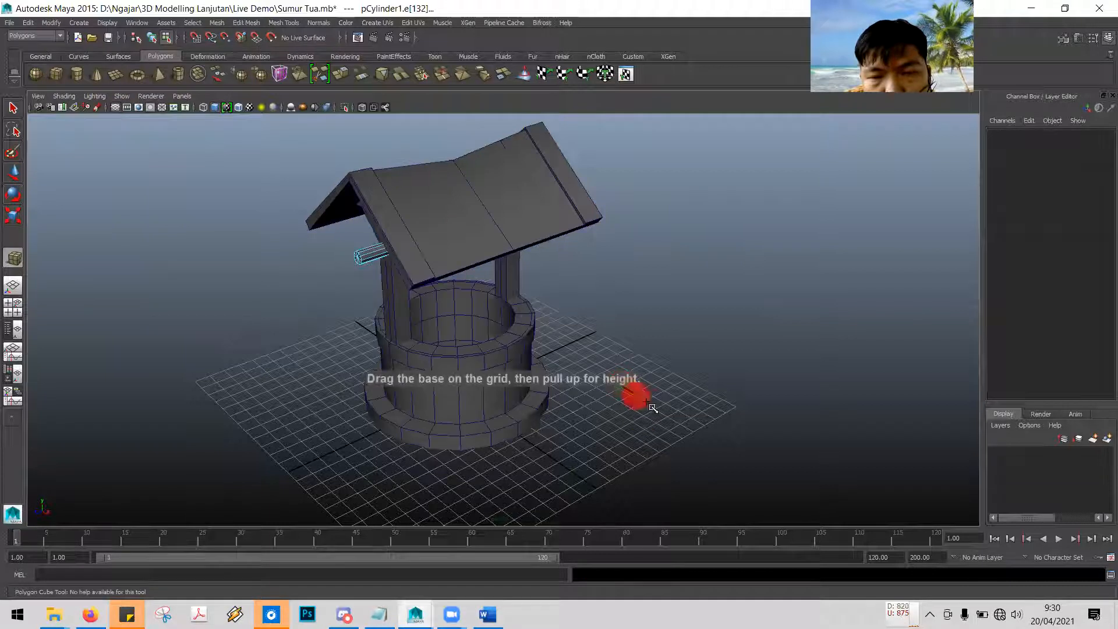
pyautogui.moveTo(674, 415); pyautogui.dragTo(651, 407)
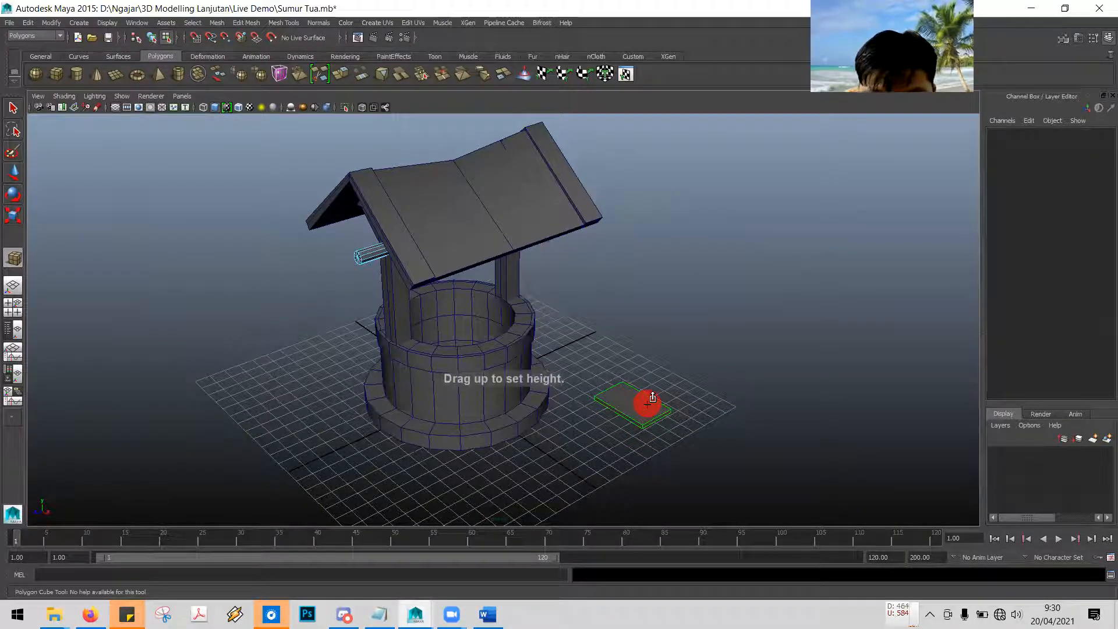
pyautogui.moveTo(652, 396); pyautogui.dragTo(648, 402)
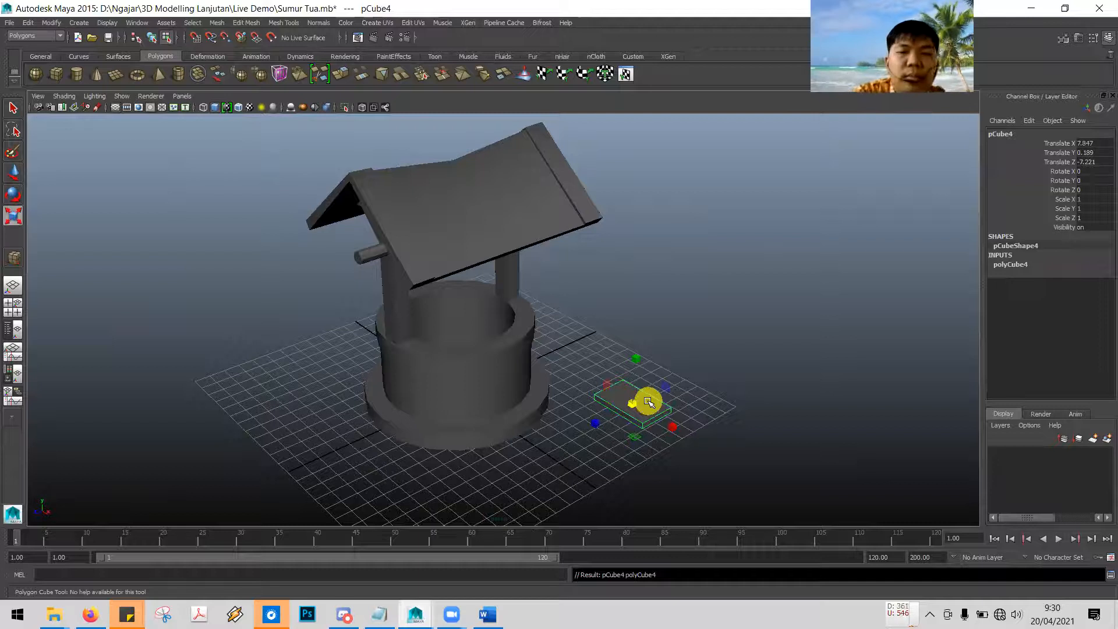
# Switch to the Word tutorial, study the upright plate's shape and its placement at the cylinder's end in steps 44 and 45, and return to Maya
pyautogui.hotkey('alt', 'Tab')
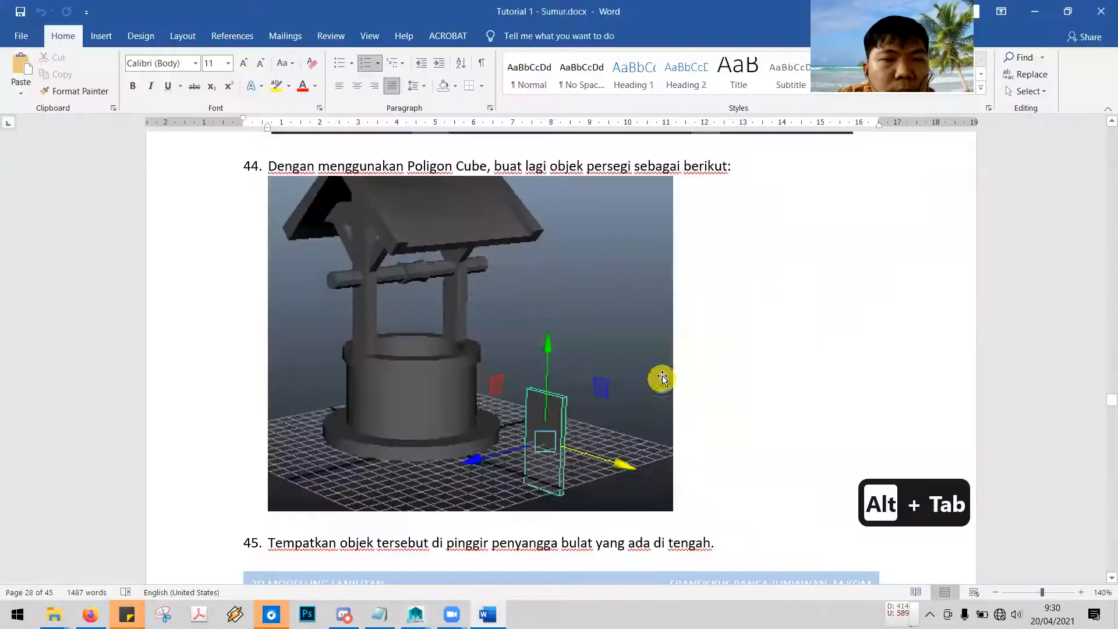
pyautogui.scroll(-2, 664, 372)
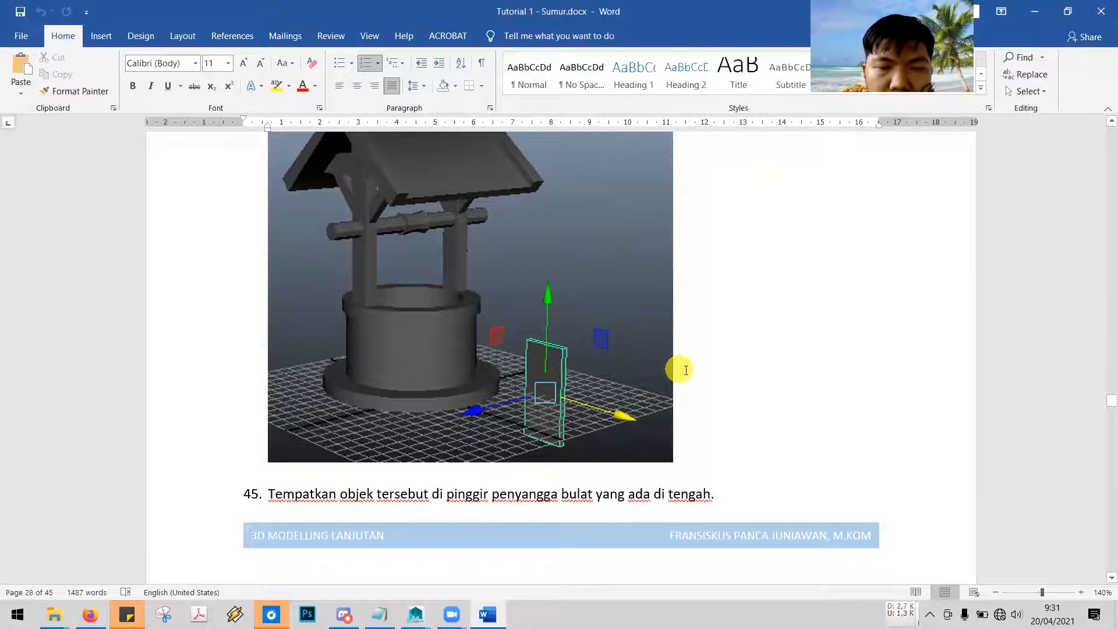
pyautogui.scroll(-8, 686, 370)
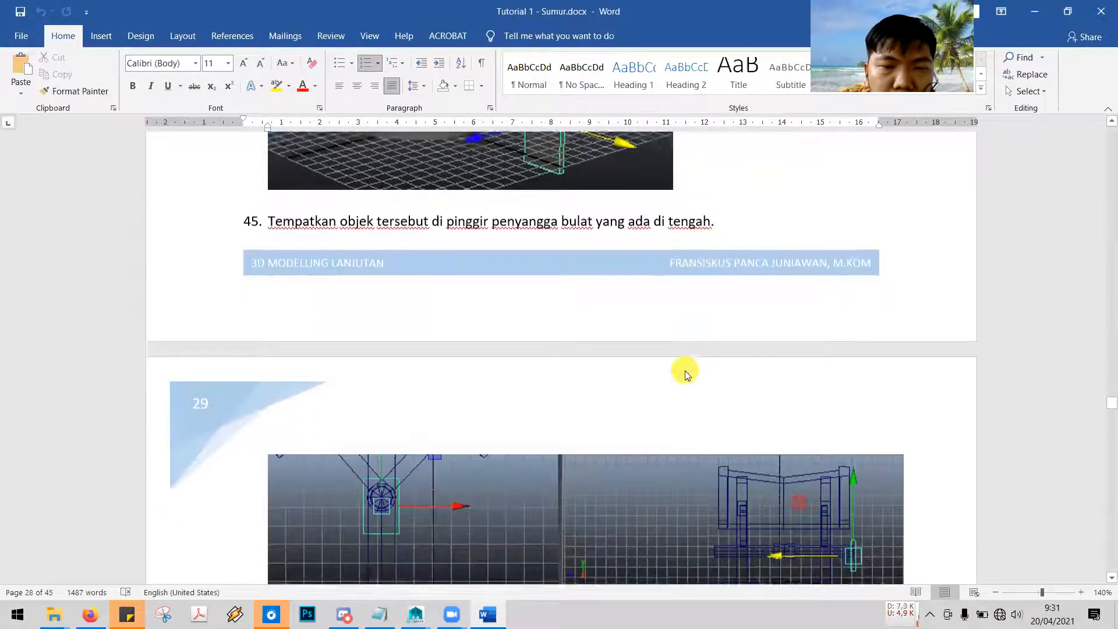
pyautogui.scroll(-6, 675, 384)
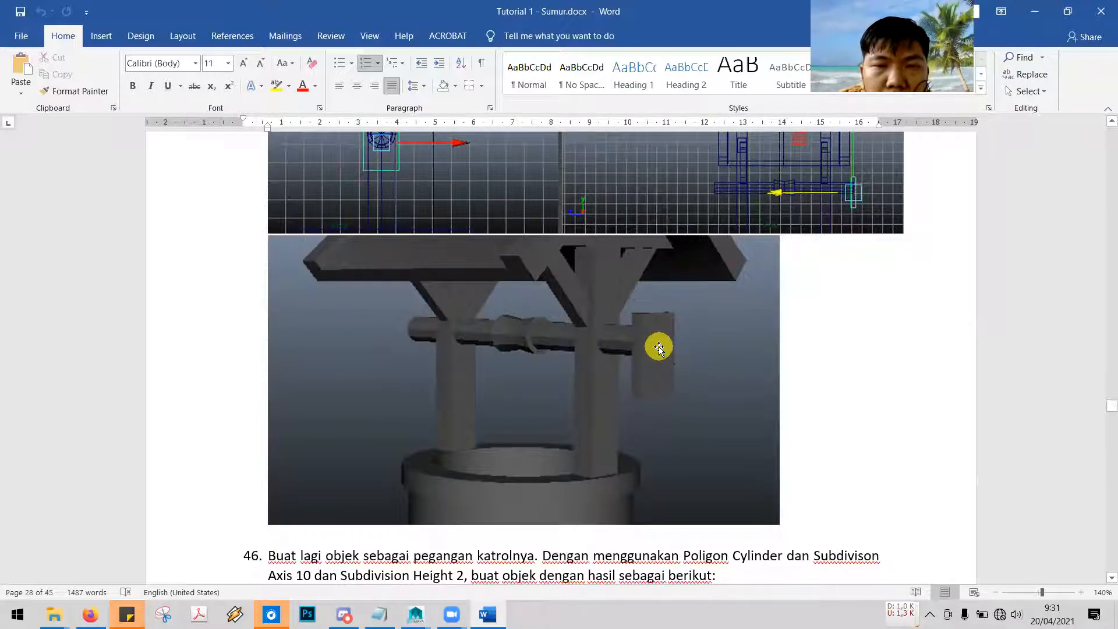
pyautogui.hotkey('alt', 'Tab')
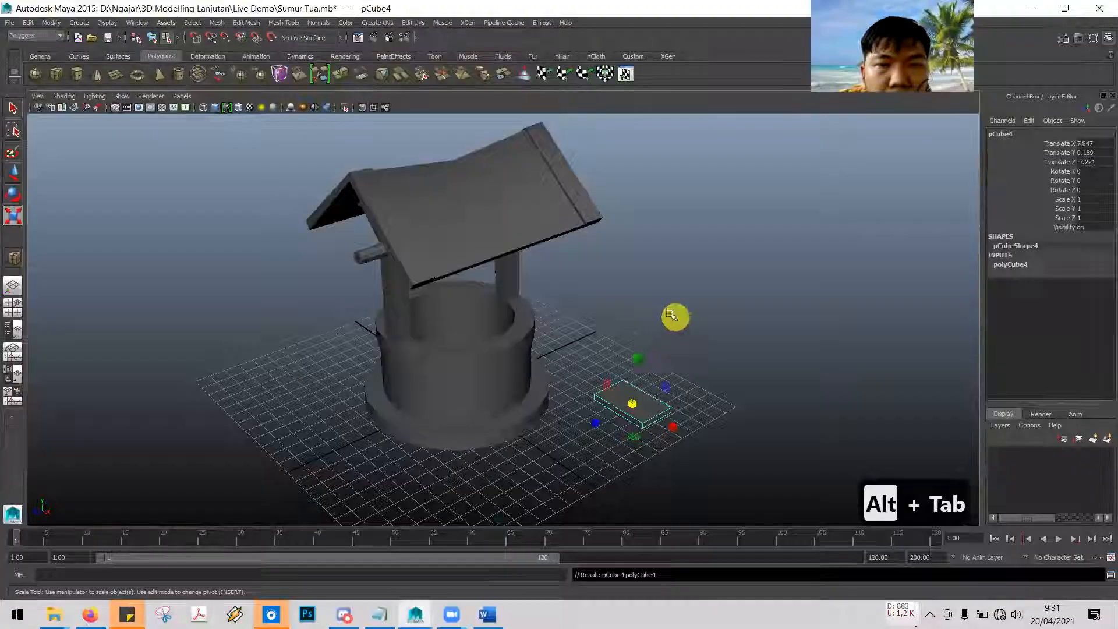
# Stand the rectangular plate upright by setting its Rotate Z to 90 and its Rotate X to 90
pyautogui.keyDown('alt'); pyautogui.moveTo(721, 331); pyautogui.dragTo(658, 384); pyautogui.keyUp('alt')
pyautogui.click(13, 195)
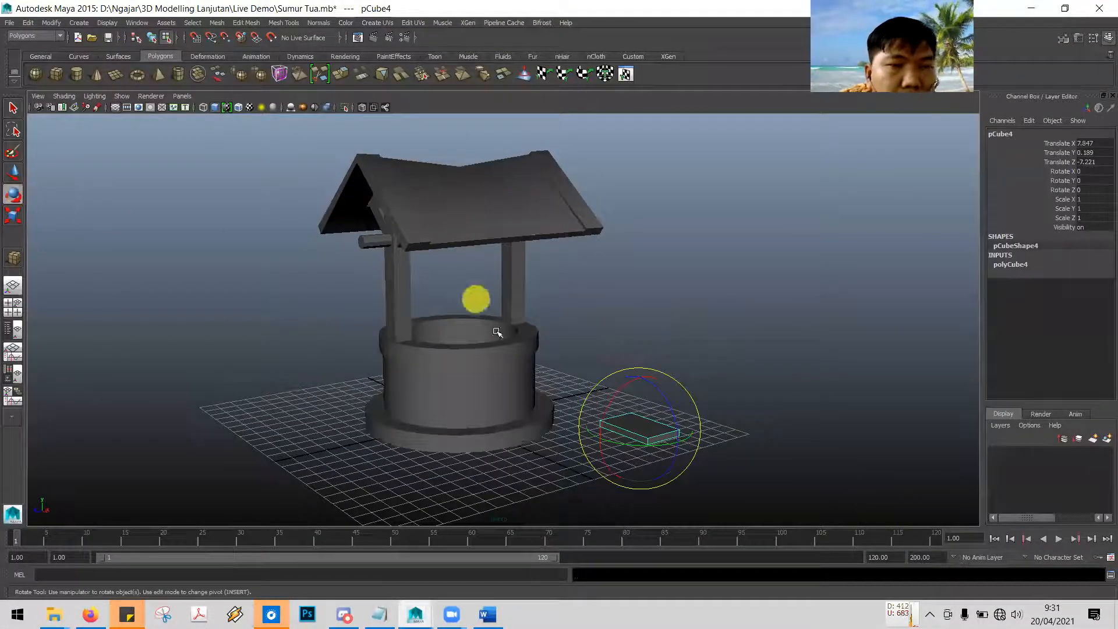
pyautogui.moveTo(668, 405); pyautogui.dragTo(623, 324)
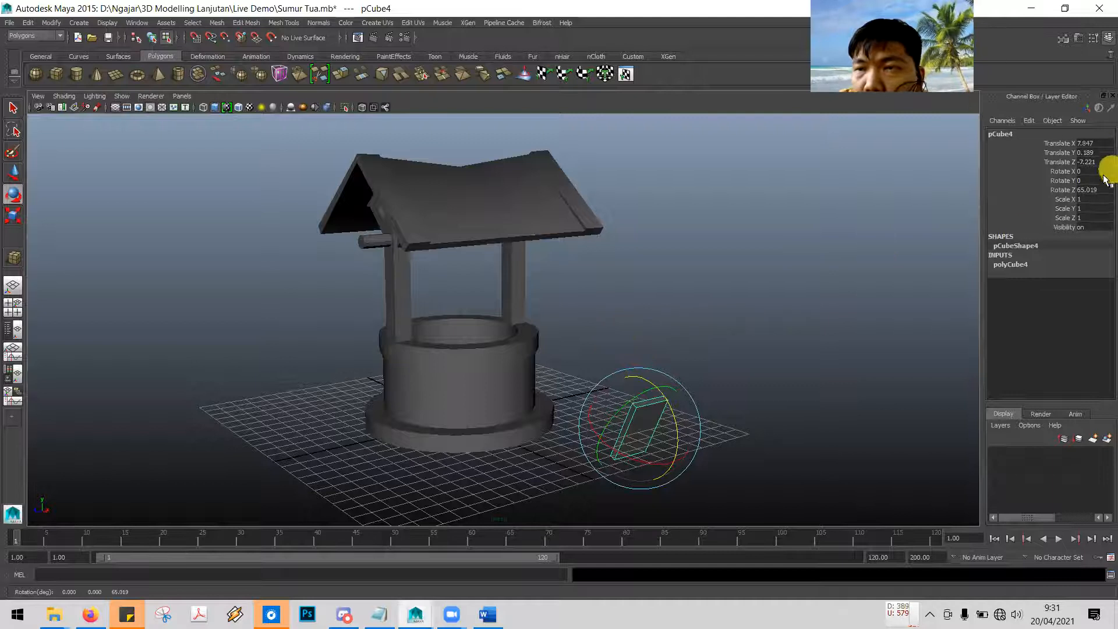
pyautogui.write('90')
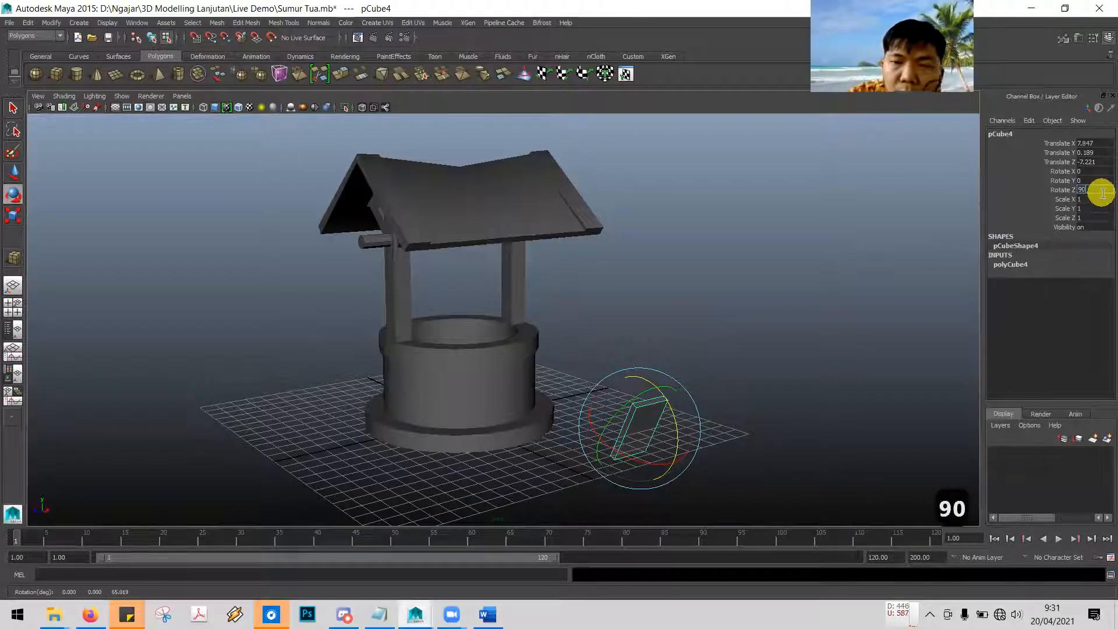
pyautogui.press('Return')
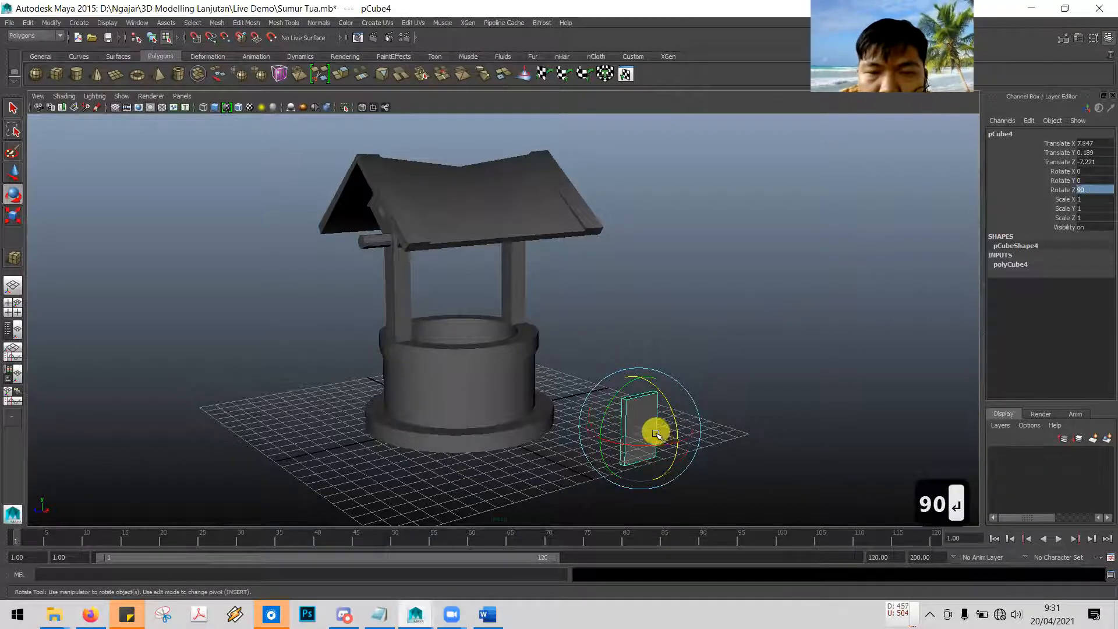
pyautogui.moveTo(658, 443); pyautogui.dragTo(693, 423)
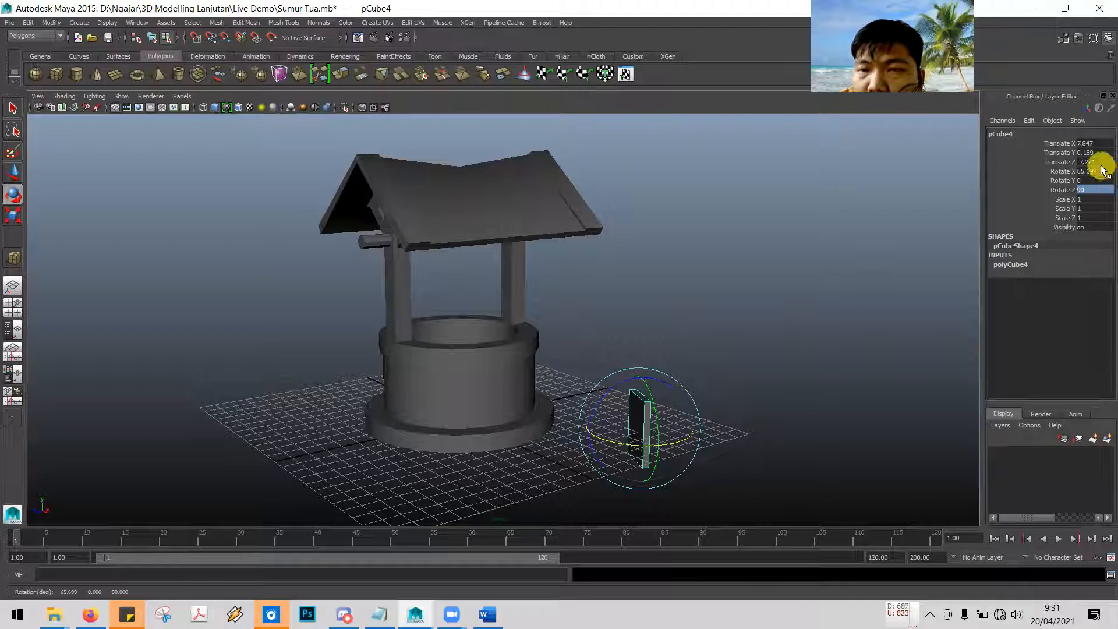
pyautogui.write('90')
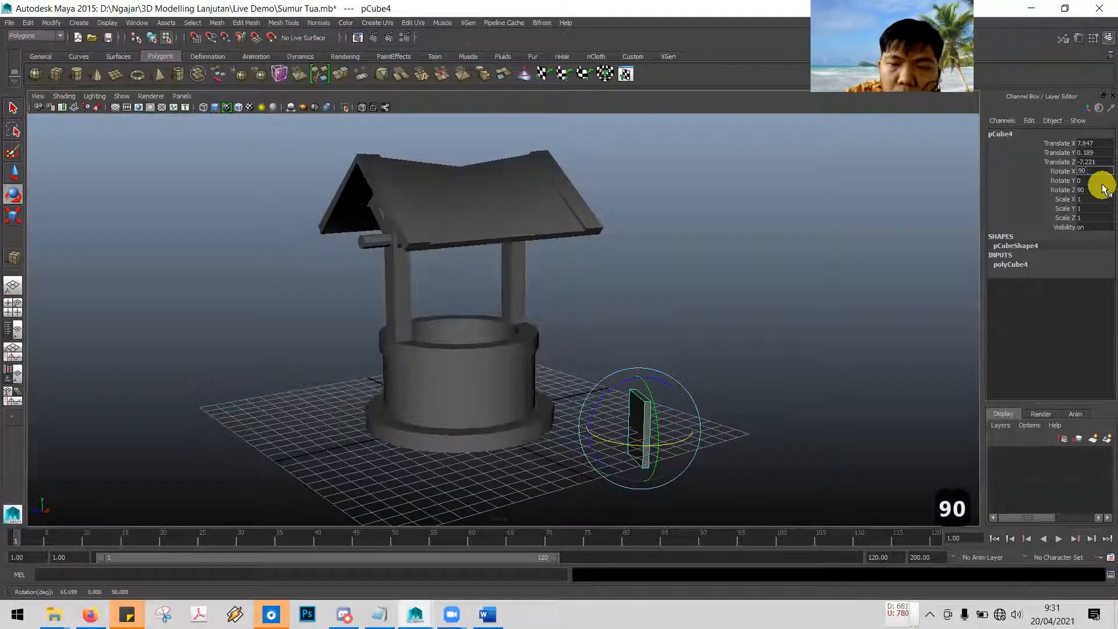
pyautogui.press('Return')
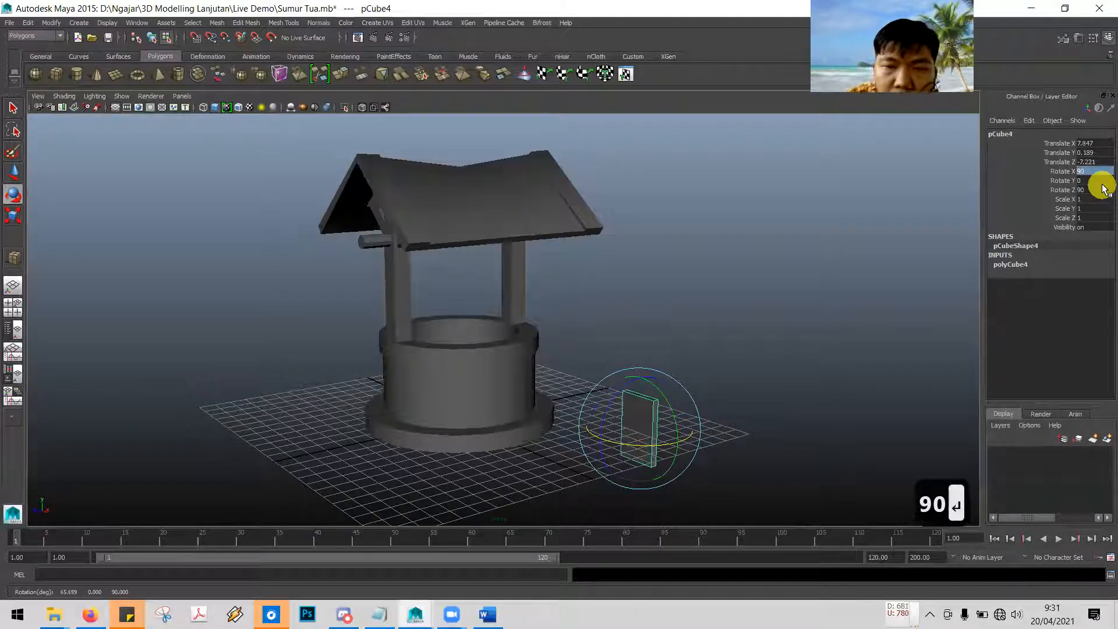
# In the side view, move the plate up to the pulley cylinder's height and towards its end, at about Translate Y 11.01 and Z -6.45
pyautogui.click(14, 172)
pyautogui.press('space')
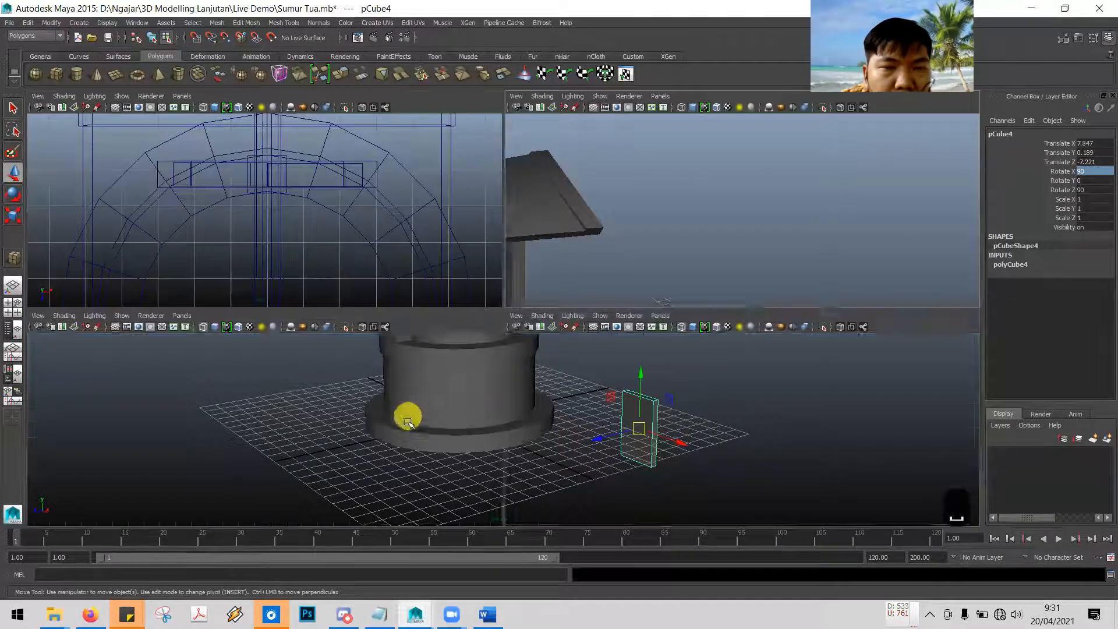
pyautogui.click(425, 401)
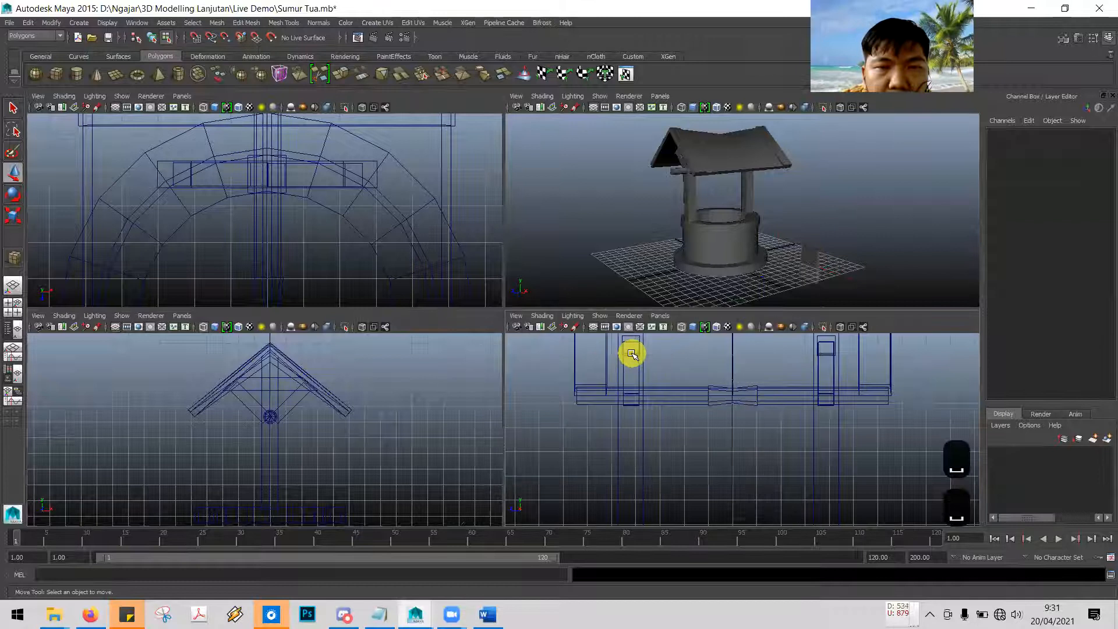
pyautogui.press('space')
pyautogui.scroll(-5, 644, 330)
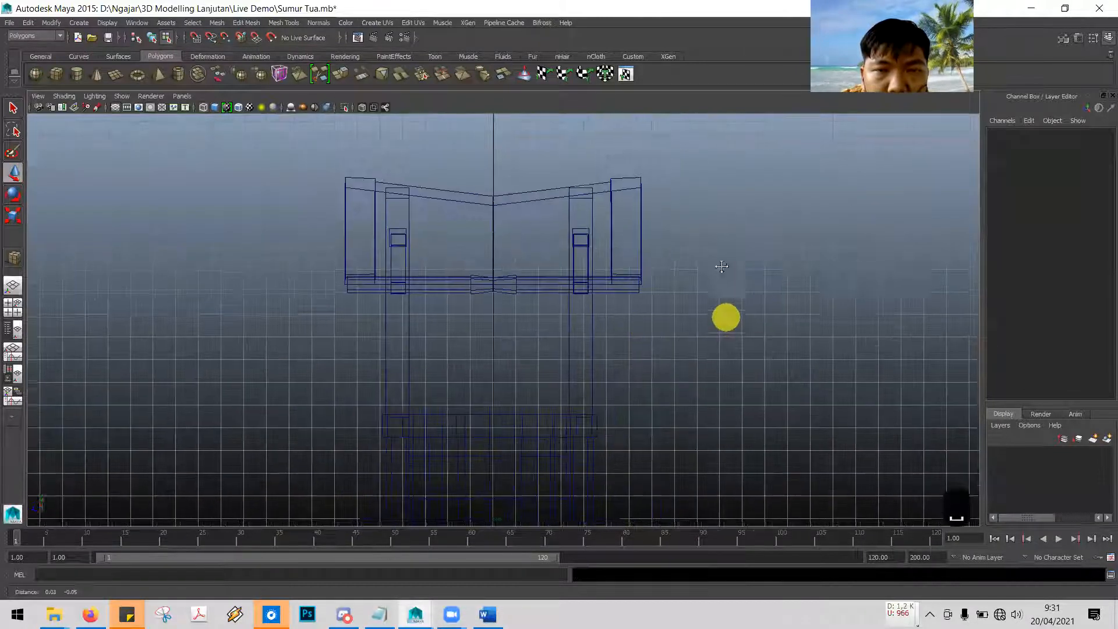
pyautogui.keyDown('alt'); pyautogui.moveTo(723, 316); pyautogui.dragTo(699, 209, button='middle'); pyautogui.keyUp('alt')
pyautogui.scroll(-3, 698, 212)
pyautogui.scroll(-2, 697, 215)
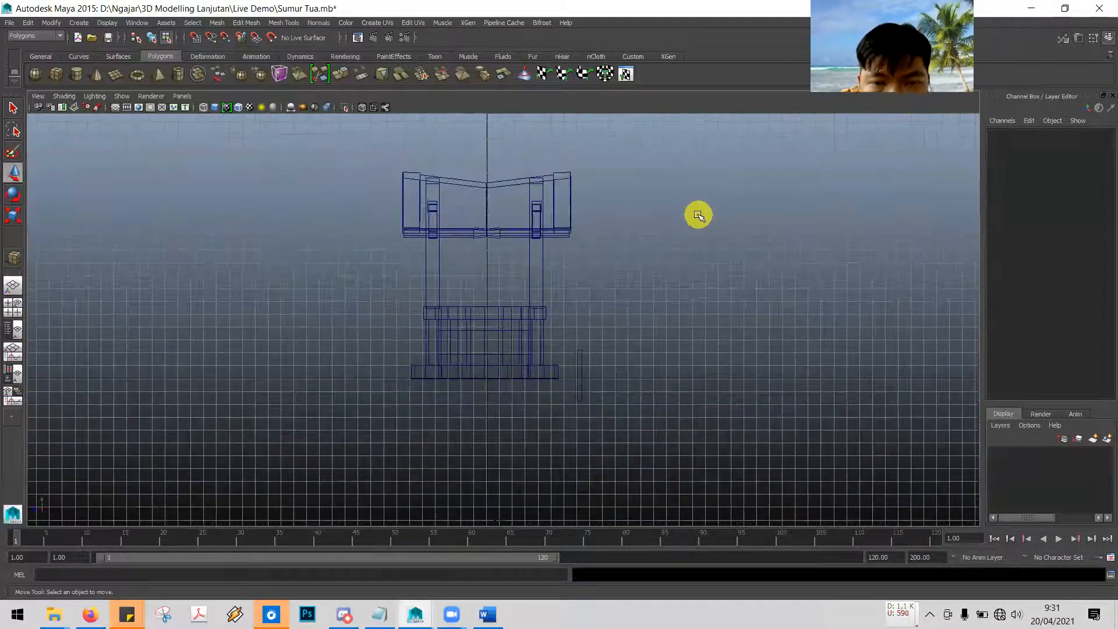
pyautogui.keyDown('alt'); pyautogui.moveTo(671, 247); pyautogui.dragTo(656, 192, button='middle'); pyautogui.keyUp('alt')
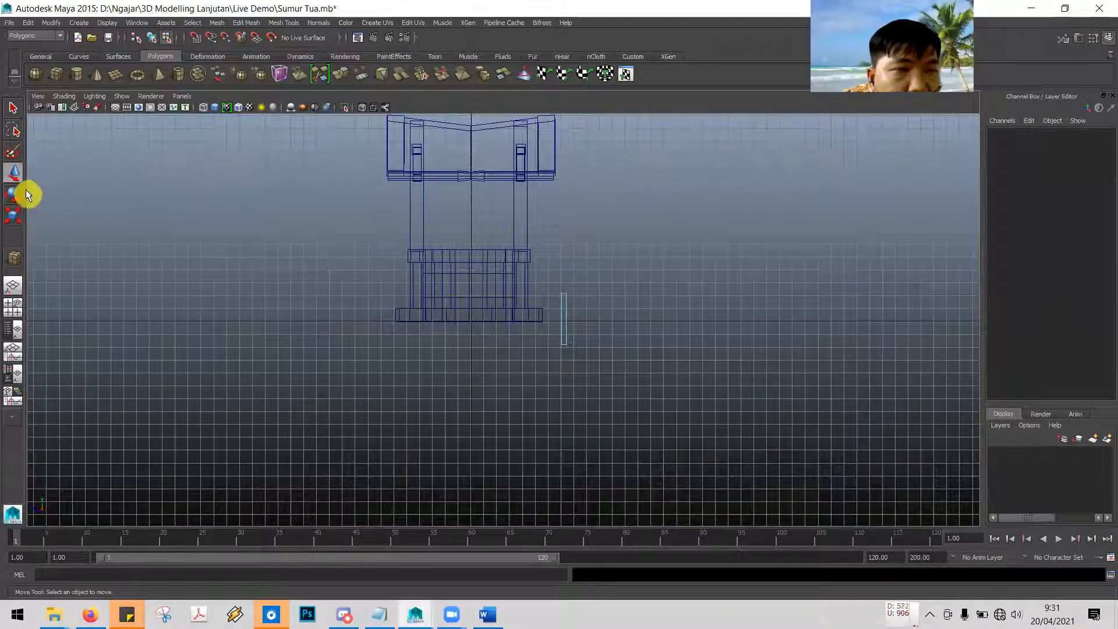
pyautogui.moveTo(565, 311); pyautogui.dragTo(587, 295, button='right')
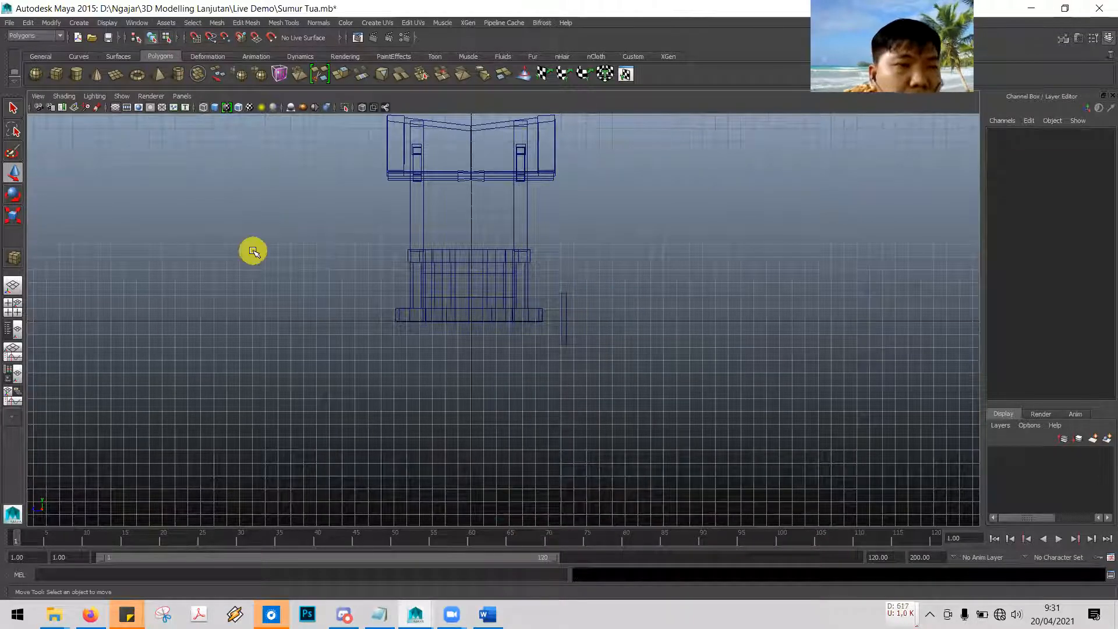
pyautogui.click(14, 175)
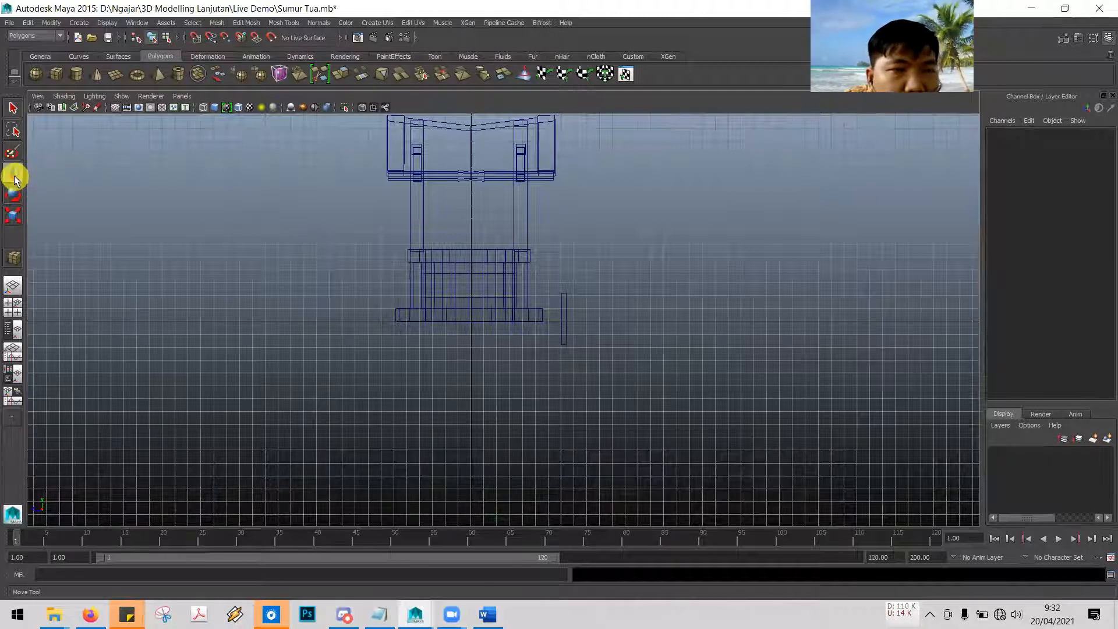
pyautogui.click(566, 320)
pyautogui.moveTo(561, 262); pyautogui.dragTo(554, 123)
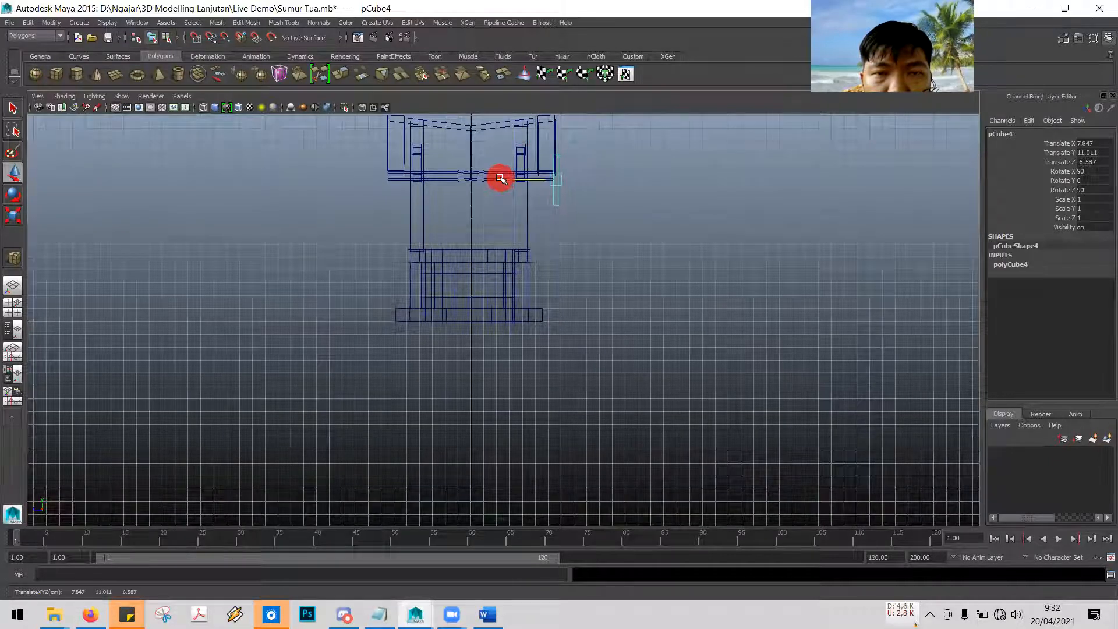
pyautogui.moveTo(499, 178); pyautogui.dragTo(499, 180)
# Fine-tune the plate's position against the cylinder's end in the side view, to about Translate Z -6.47
pyautogui.scroll(5, 566, 305)
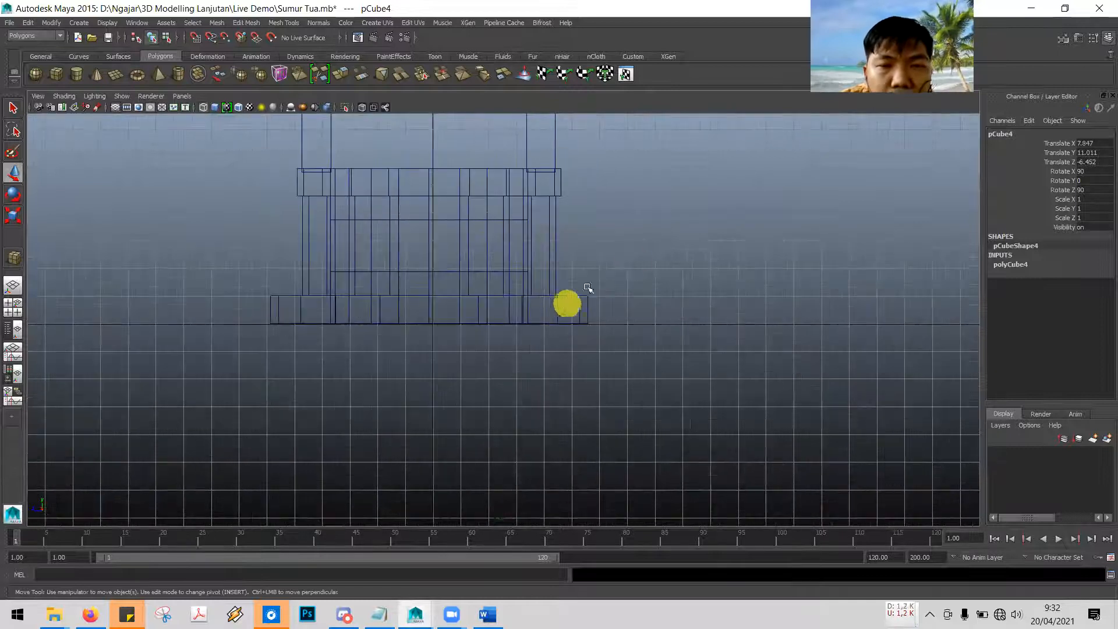
pyautogui.scroll(4, 646, 434)
pyautogui.scroll(2, 637, 343)
pyautogui.keyDown('alt'); pyautogui.moveTo(631, 322); pyautogui.dragTo(555, 269, button='middle'); pyautogui.keyUp('alt')
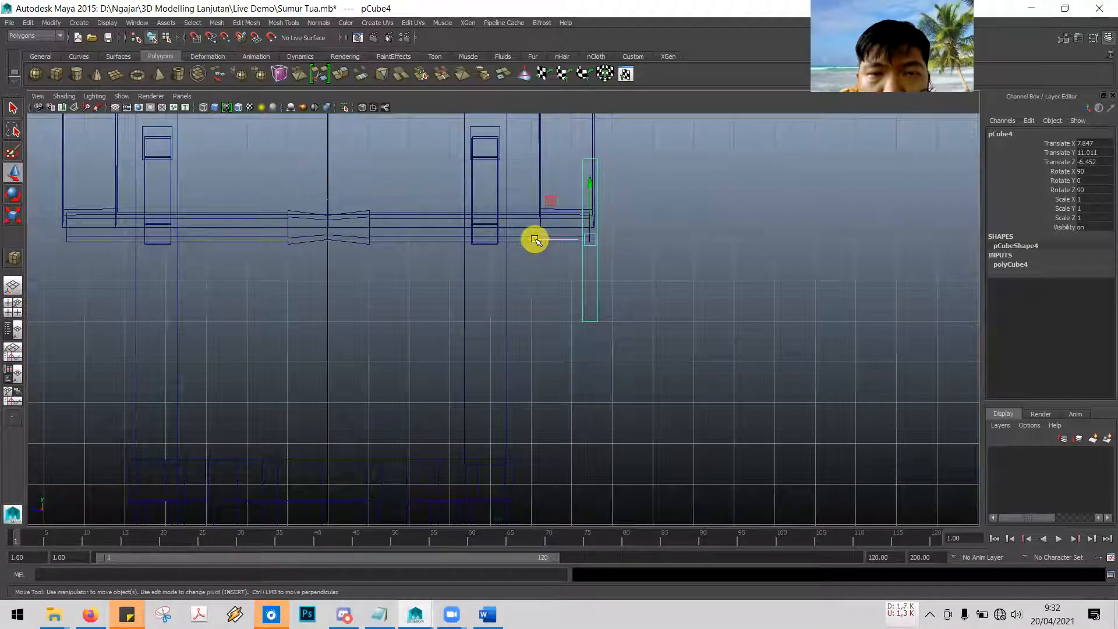
pyautogui.moveTo(535, 240); pyautogui.dragTo(535, 241)
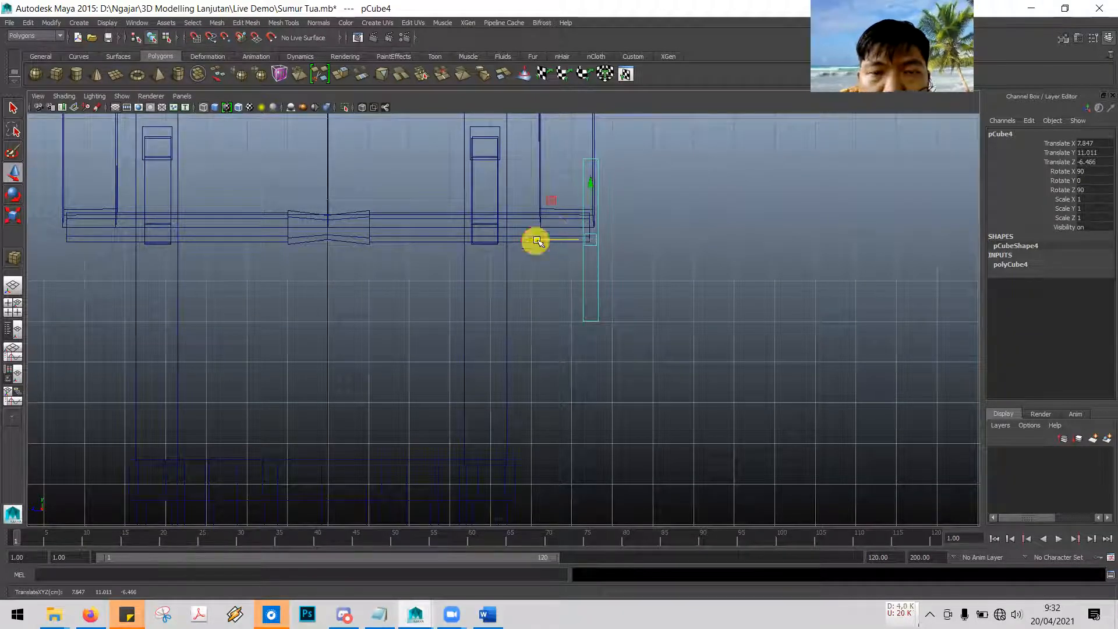
# In the front view, move the plate sideways onto the well's centre line behind the cylinder, at about Translate X -0.08
pyautogui.press('space')
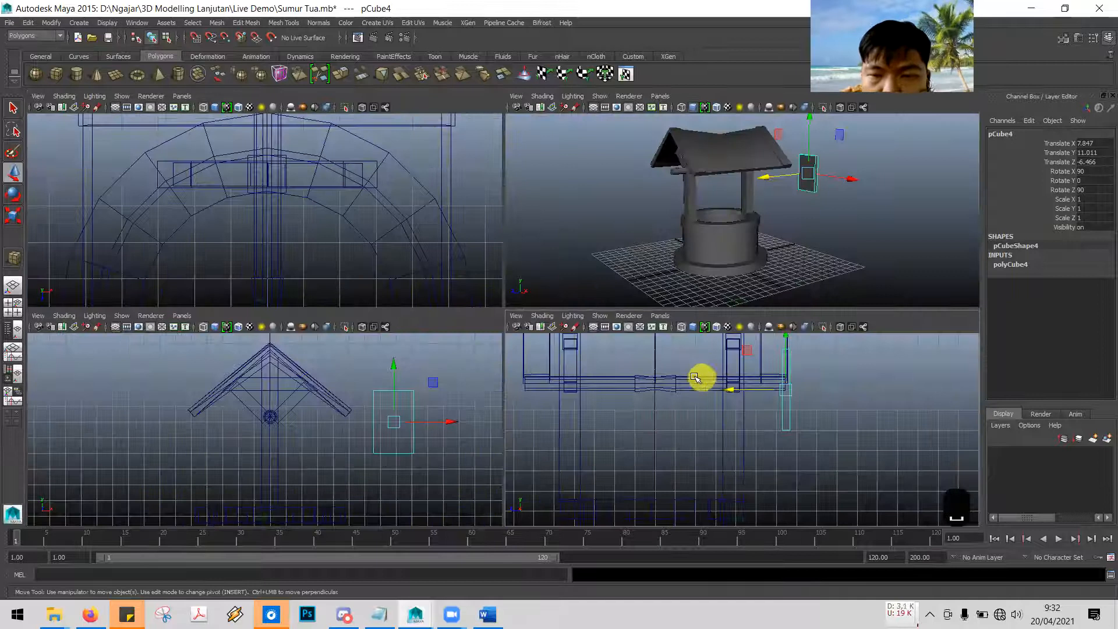
pyautogui.click(320, 417)
pyautogui.press('space')
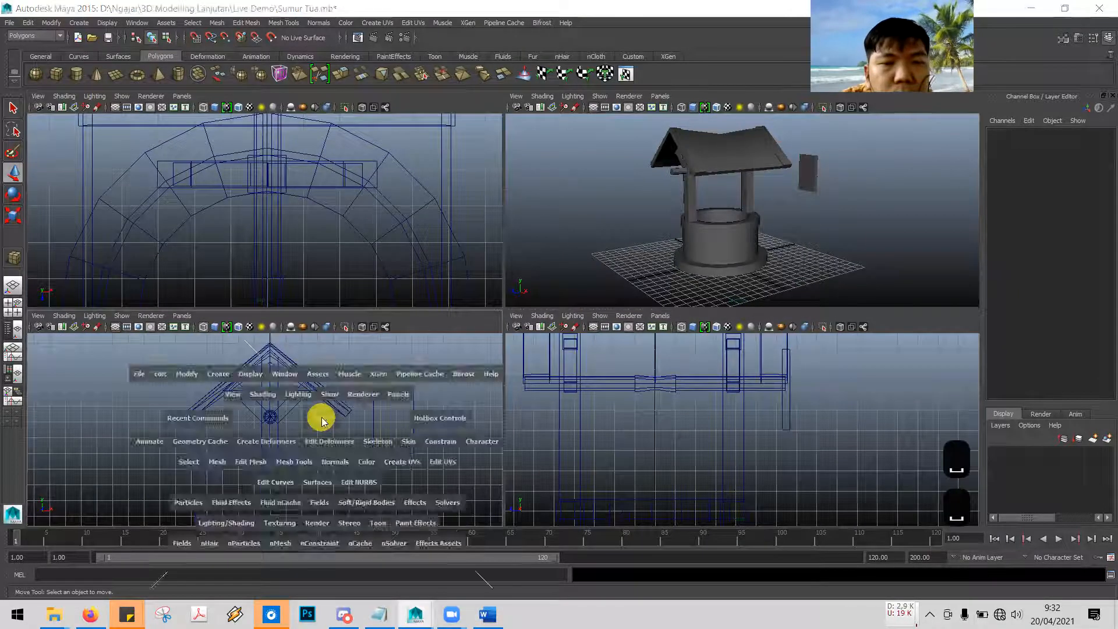
pyautogui.press('space')
pyautogui.scroll(-3, 605, 294)
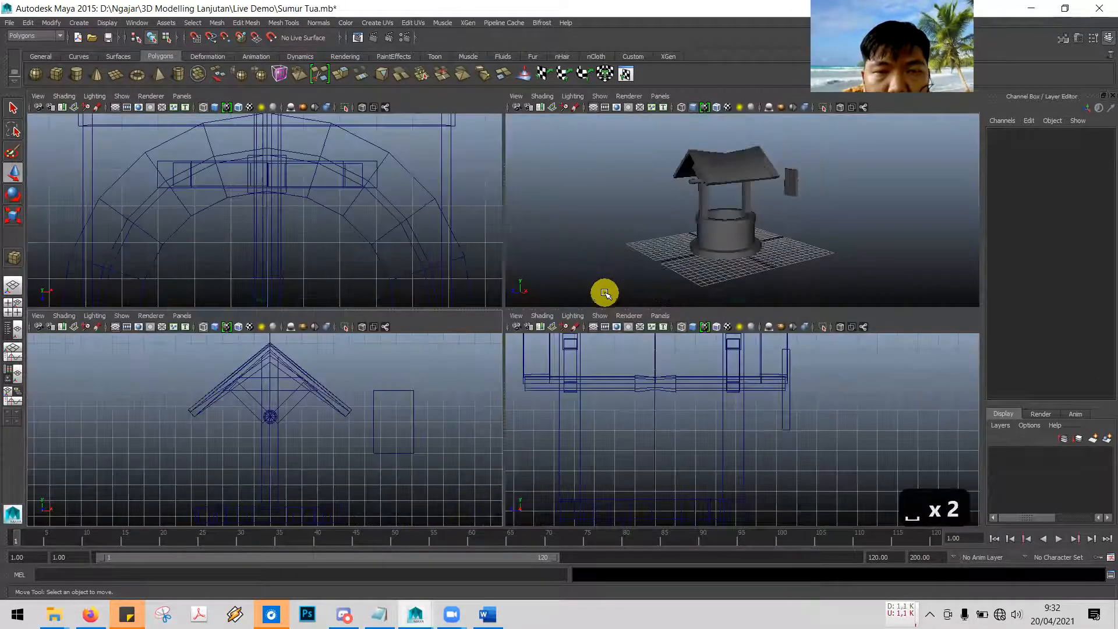
pyautogui.press('space')
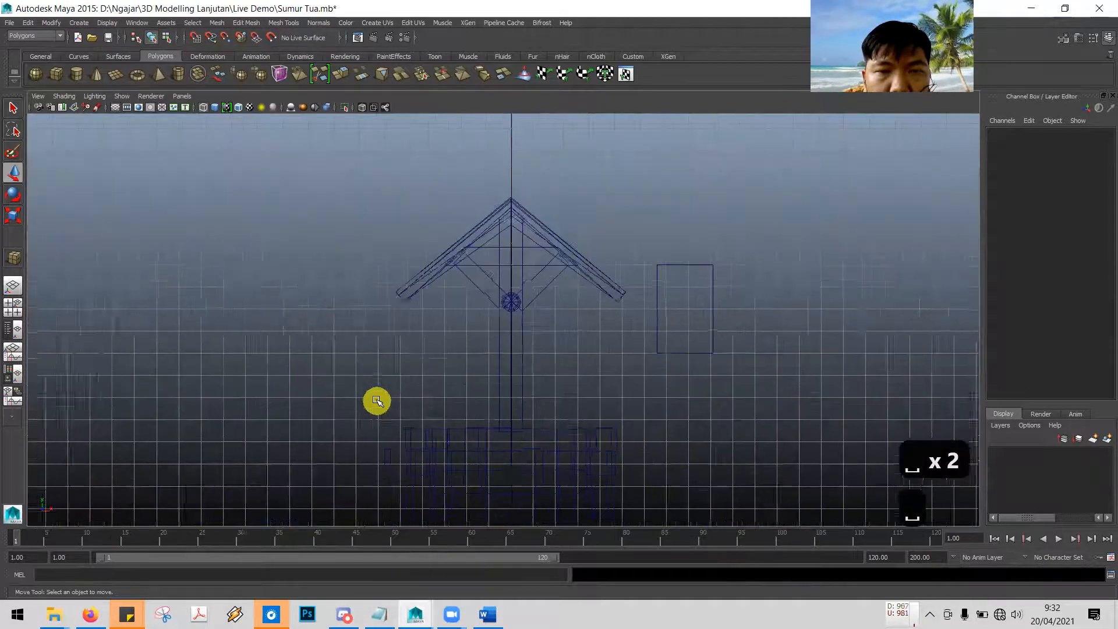
pyautogui.scroll(-2, 377, 401)
pyautogui.keyDown('alt'); pyautogui.moveTo(628, 310); pyautogui.dragTo(609, 205, button='middle'); pyautogui.keyUp('alt')
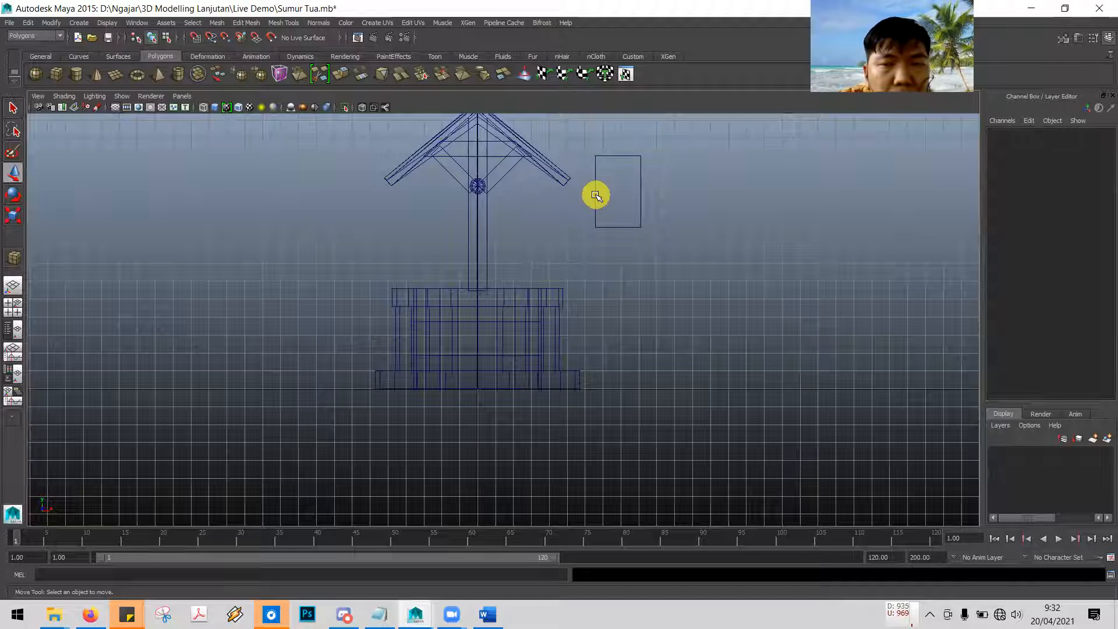
pyautogui.click(597, 196)
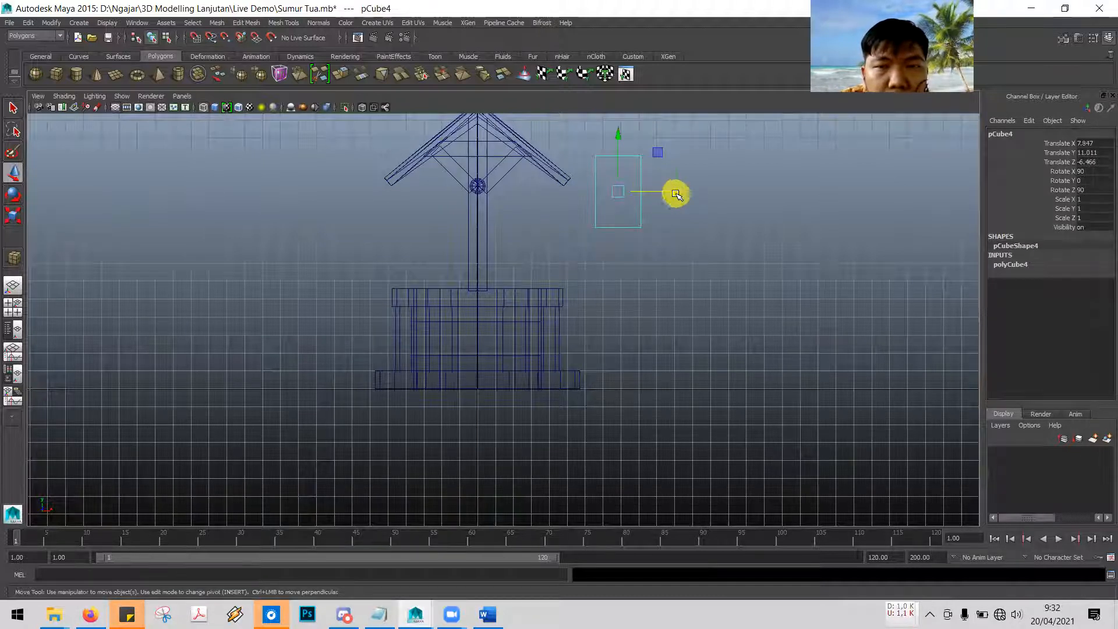
pyautogui.moveTo(671, 192); pyautogui.dragTo(536, 192)
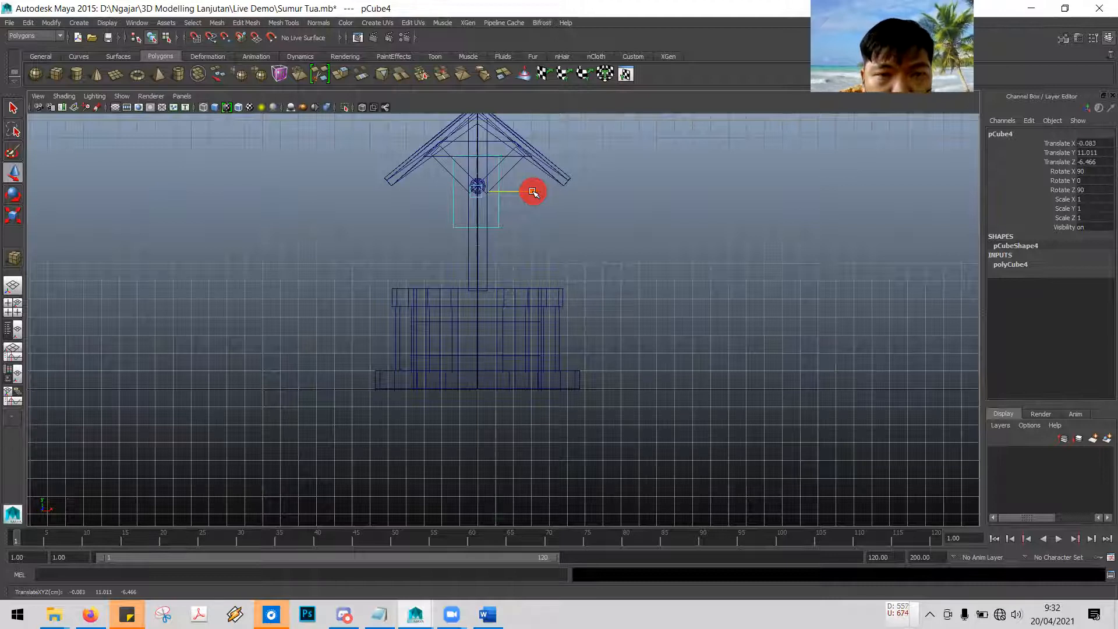
# Scale the plate down uniformly to about 0.665 with the Scale Tool
pyautogui.scroll(5, 569, 233)
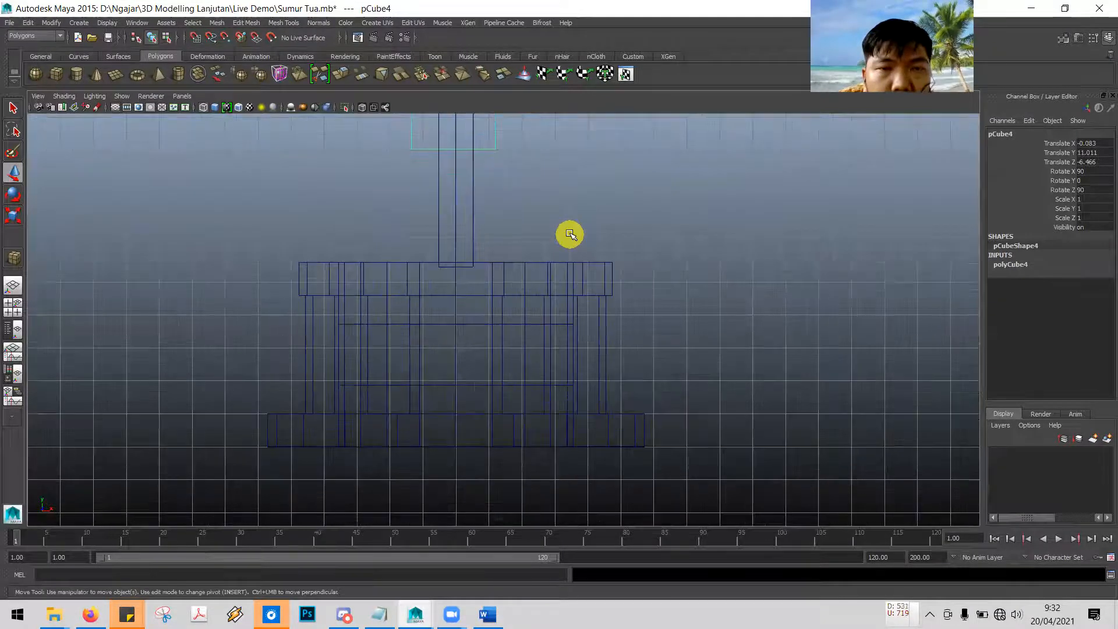
pyautogui.keyDown('alt'); pyautogui.moveTo(598, 271); pyautogui.dragTo(607, 391, button='middle'); pyautogui.keyUp('alt')
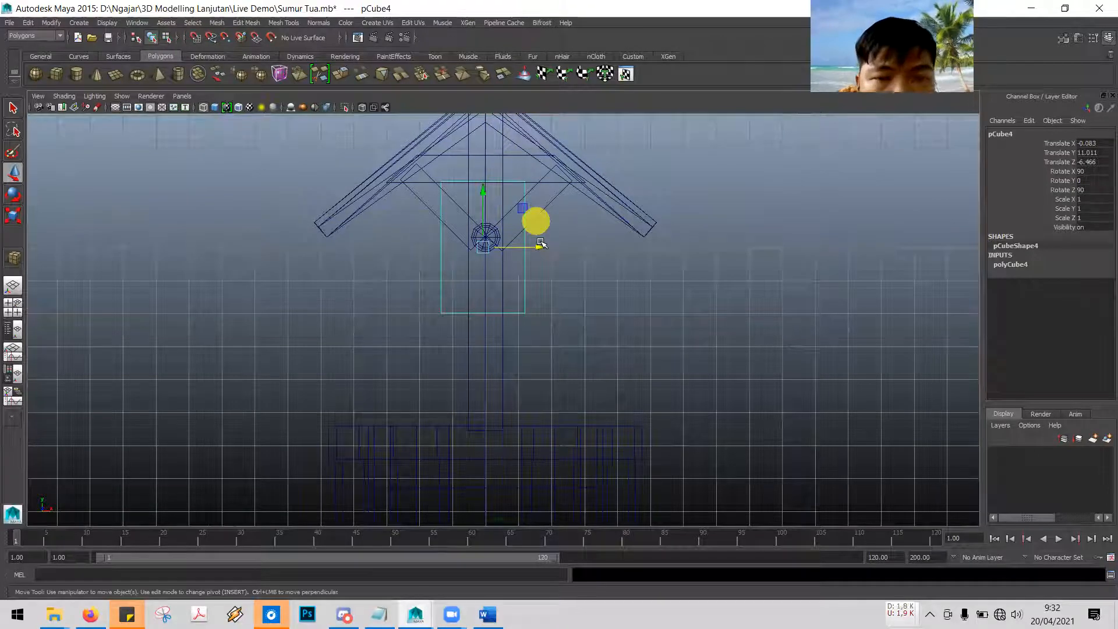
pyautogui.click(12, 219)
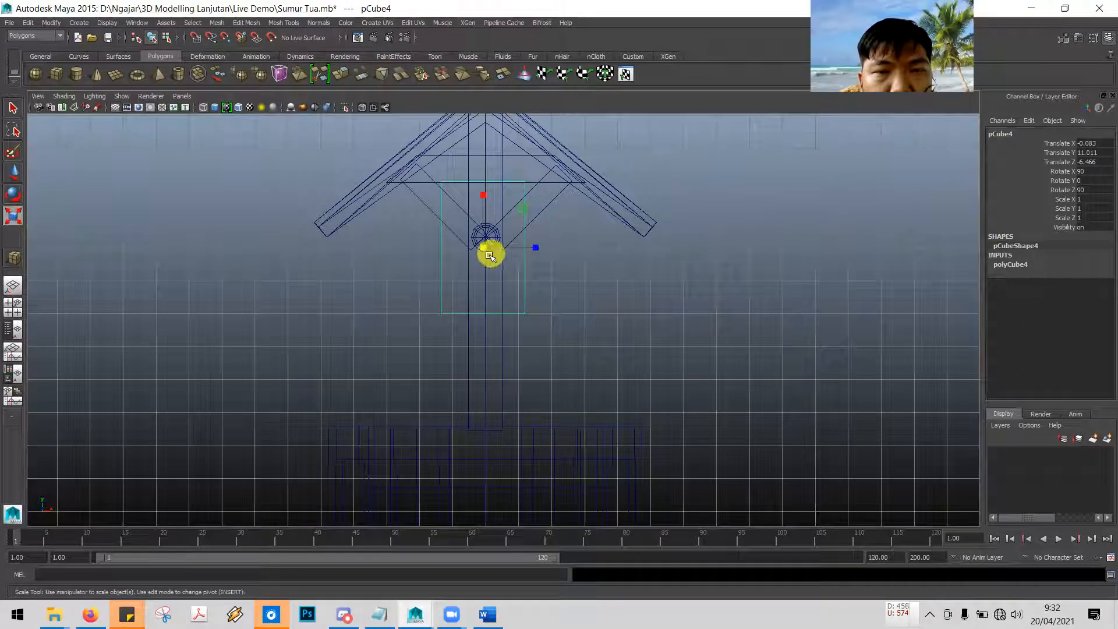
pyautogui.moveTo(483, 248)
pyautogui.mouseDown()
pyautogui.moveTo(496, 239)
pyautogui.moveTo(469, 262)
pyautogui.mouseUp()
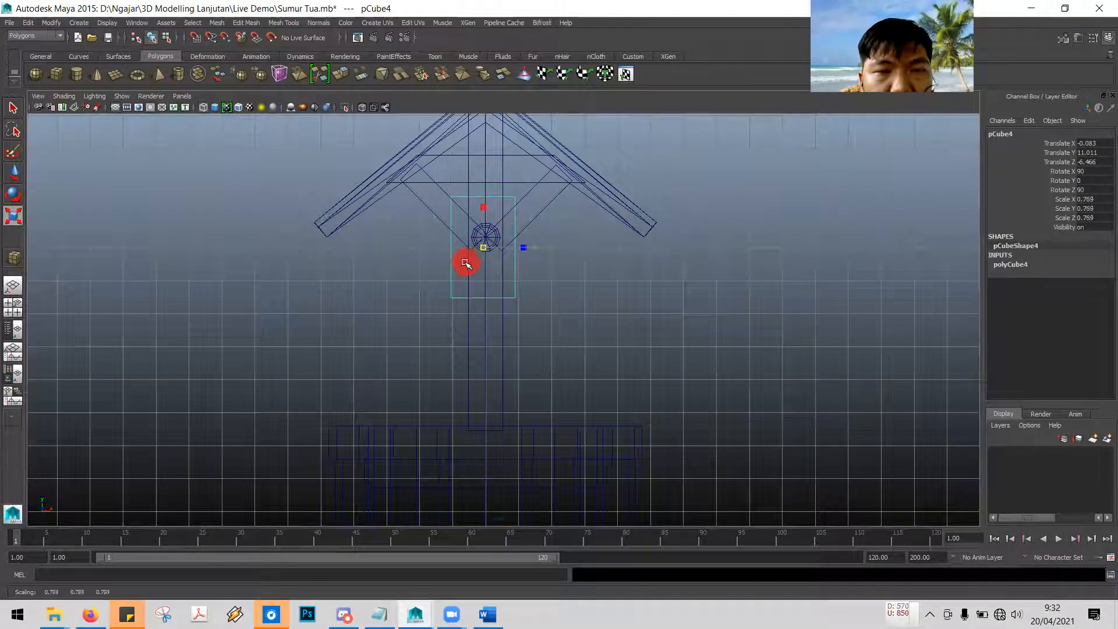
pyautogui.moveTo(484, 247); pyautogui.dragTo(495, 251)
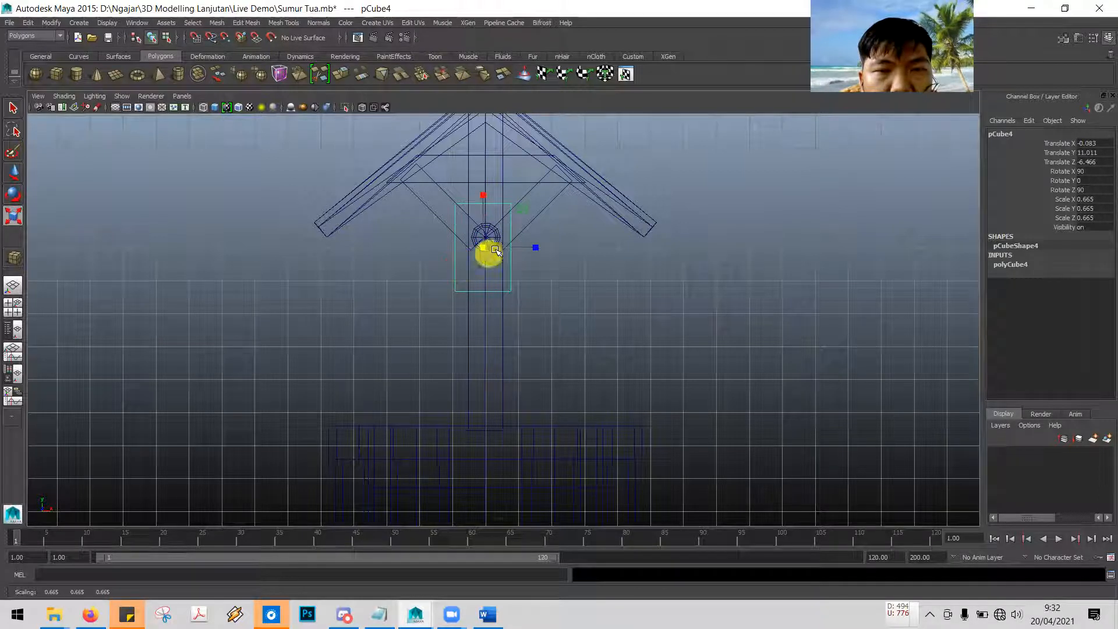
# Centre the plate on the cylinder at about Translate X -0.012 and check its placement in the perspective view
pyautogui.click(14, 171)
pyautogui.moveTo(540, 250); pyautogui.dragTo(543, 249)
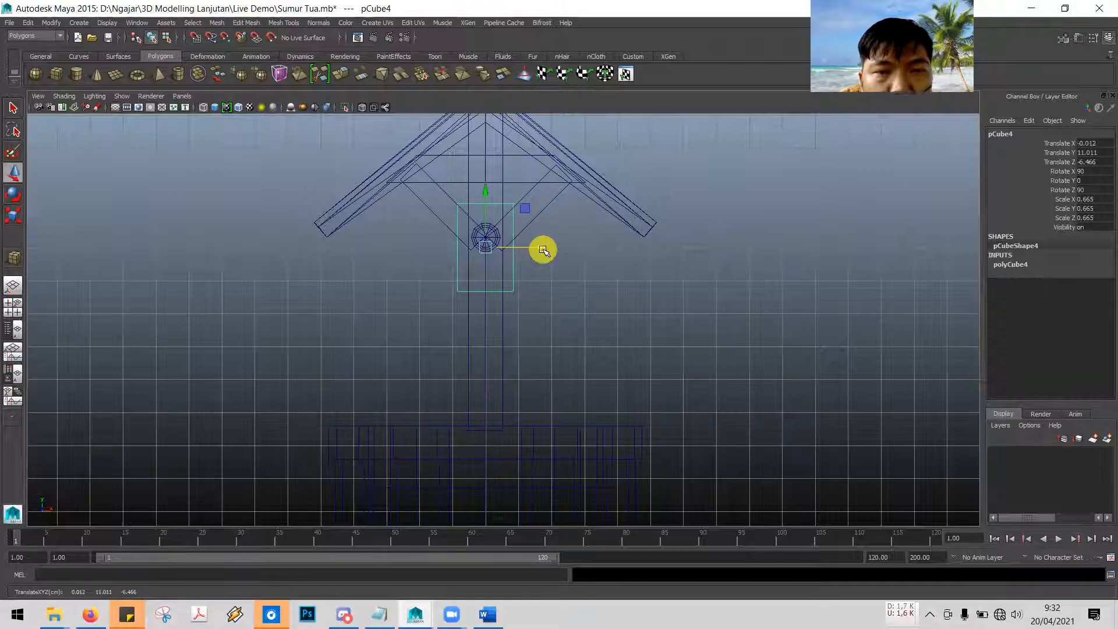
pyautogui.press('space')
pyautogui.press('space')
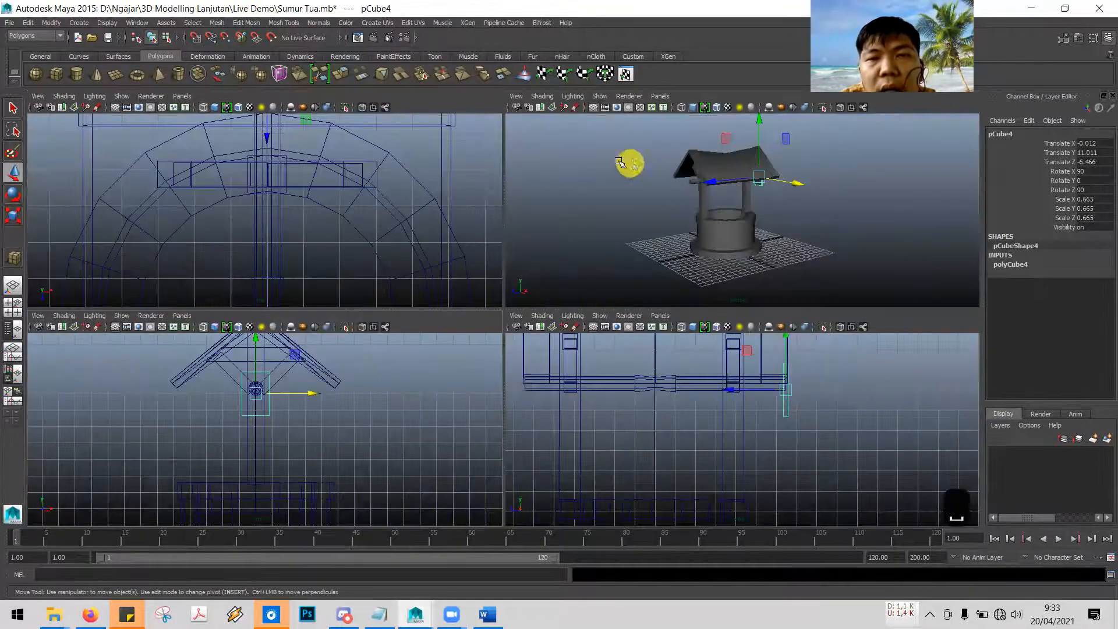
pyautogui.click(618, 162)
pyautogui.press('space')
pyautogui.moveTo(606, 306)
pyautogui.keyDown('alt'); pyautogui.mouseDown()
pyautogui.moveTo(538, 294)
pyautogui.moveTo(444, 306)
pyautogui.moveTo(484, 285)
pyautogui.moveTo(560, 276)
pyautogui.moveTo(556, 285)
pyautogui.moveTo(898, 260)
pyautogui.moveTo(554, 317)
pyautogui.moveTo(571, 296)
pyautogui.moveTo(621, 314)
pyautogui.mouseUp(); pyautogui.keyUp('alt')
# Switch to the Word tutorial and read step 46 on creating the pulley's handle with Polygon Cylinder
pyautogui.hotkey('alt', 'Tab')
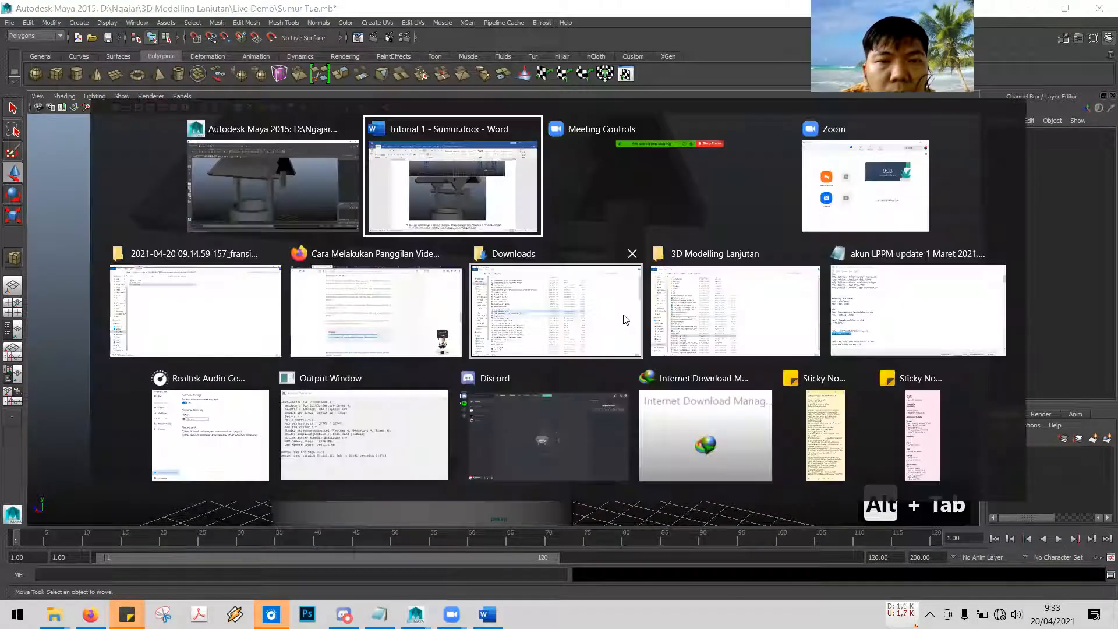
pyautogui.scroll(-3, 575, 314)
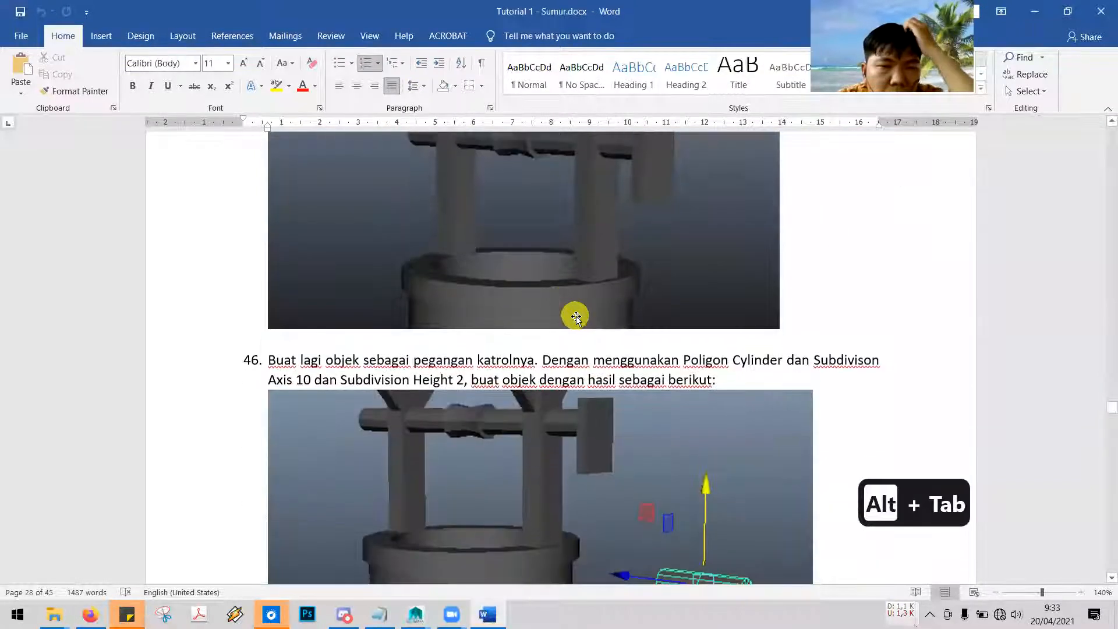
pyautogui.scroll(-2, 575, 316)
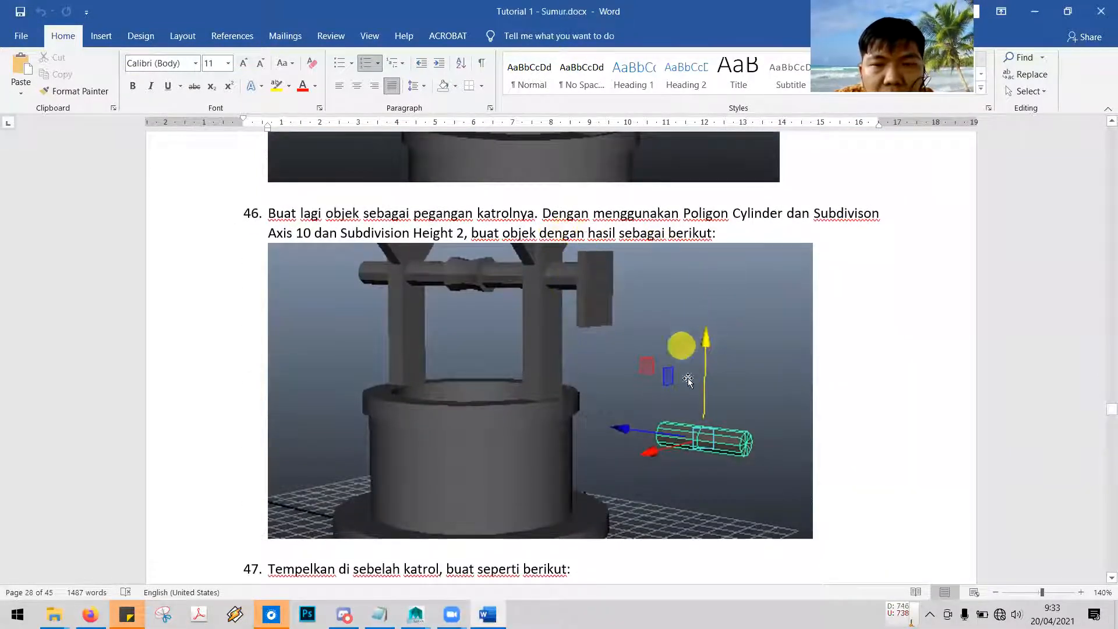
# Read tutorial steps 47 to 49 on attaching the handle beside the pulley, reshaping it and creating the well's base
pyautogui.scroll(-1, 637, 337)
pyautogui.scroll(-9, 637, 338)
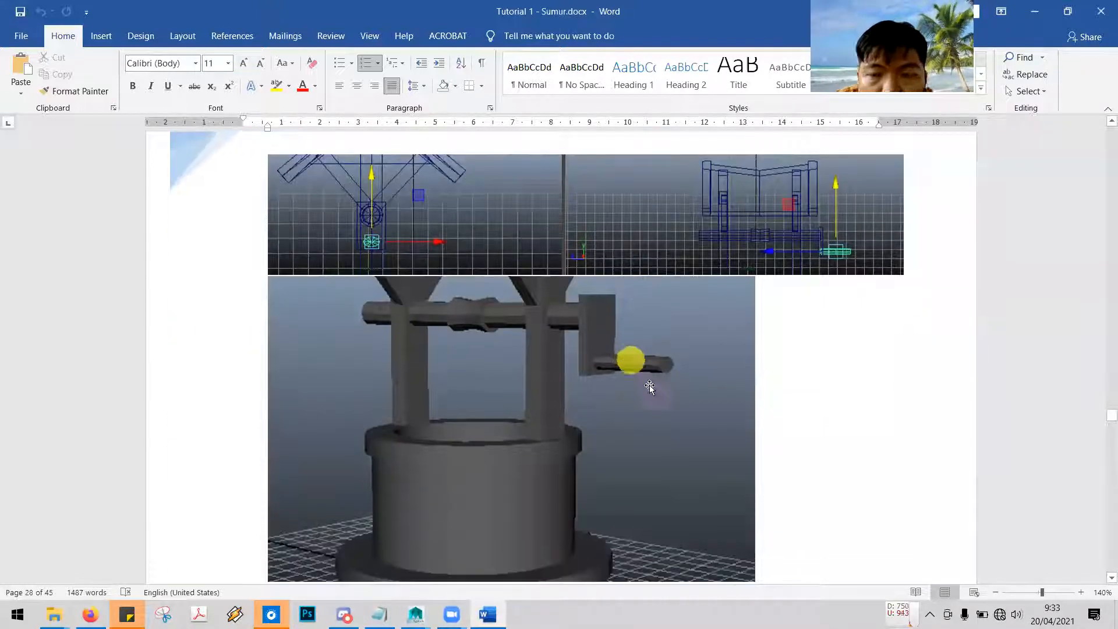
pyautogui.scroll(-8, 686, 366)
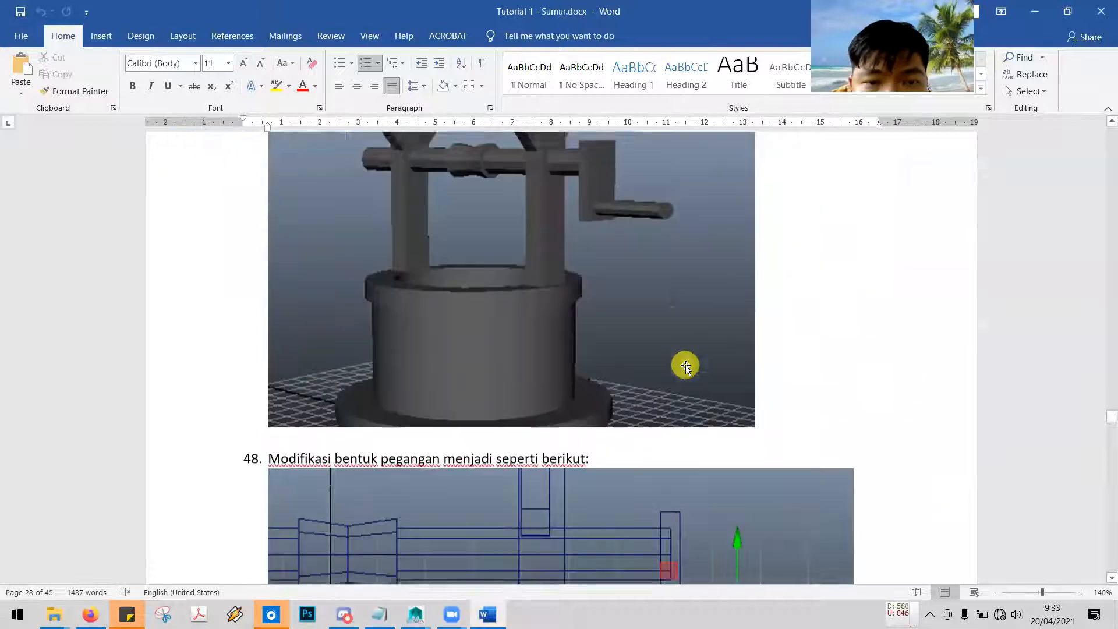
pyautogui.scroll(6, 696, 361)
pyautogui.scroll(-13, 637, 293)
pyautogui.scroll(-8, 638, 289)
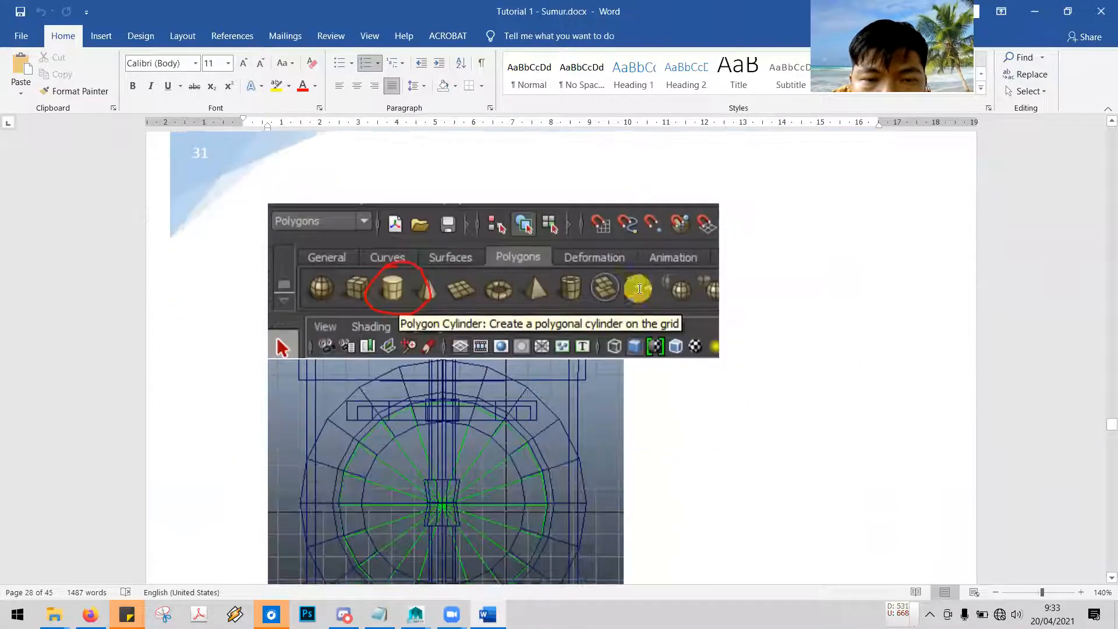
pyautogui.scroll(15, 638, 289)
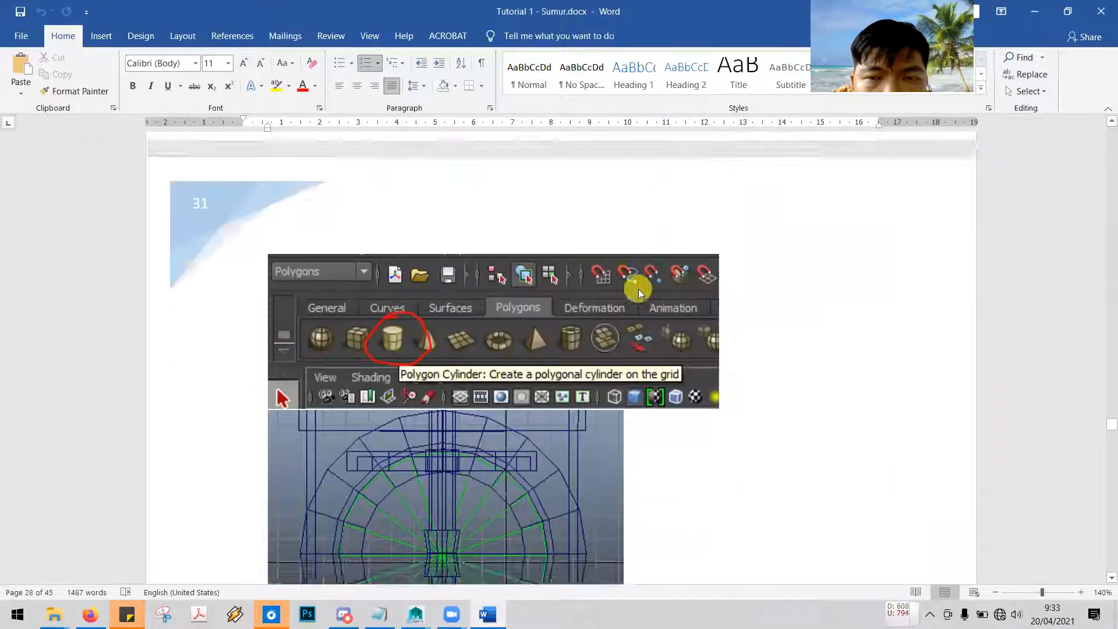
pyautogui.scroll(6, 673, 300)
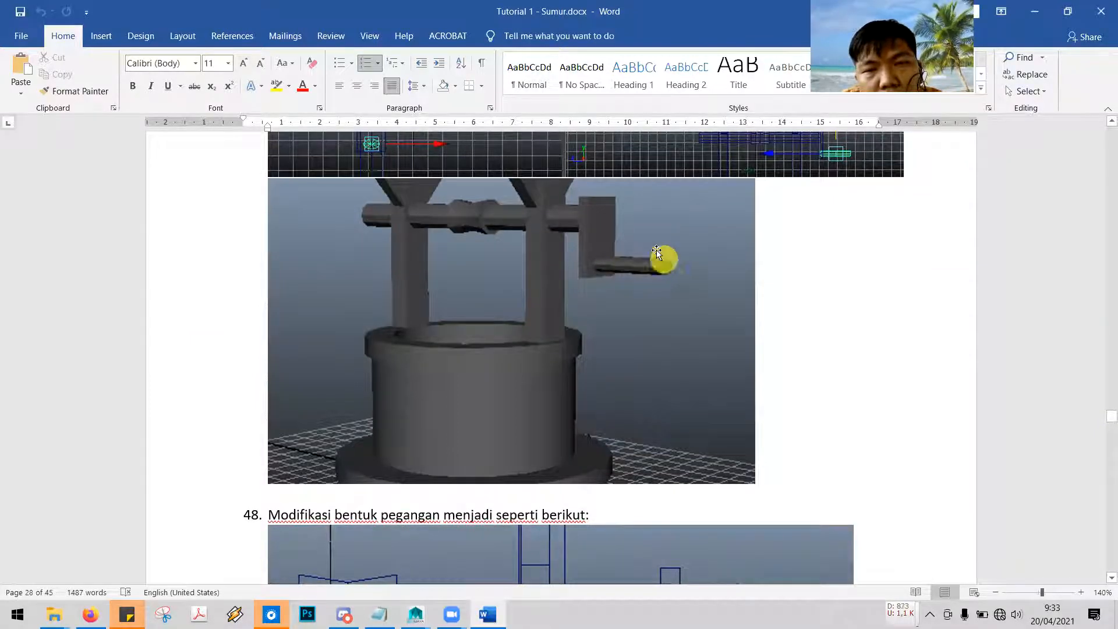
pyautogui.scroll(-10, 661, 274)
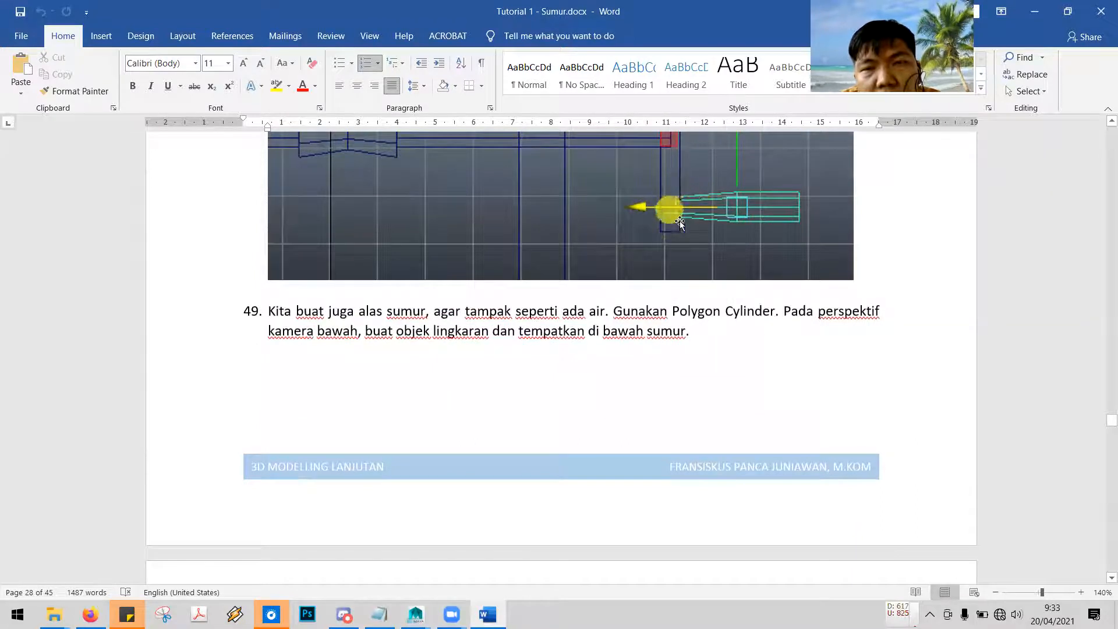
pyautogui.hotkey('alt', 'Tab')
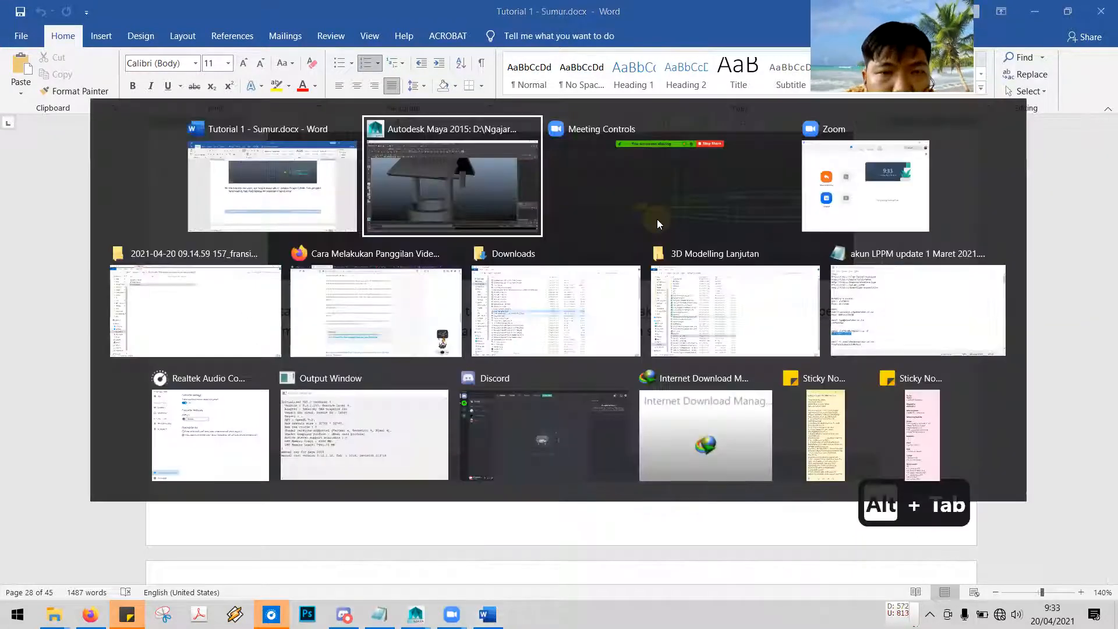
pyautogui.hotkey('alt', 'Tab')
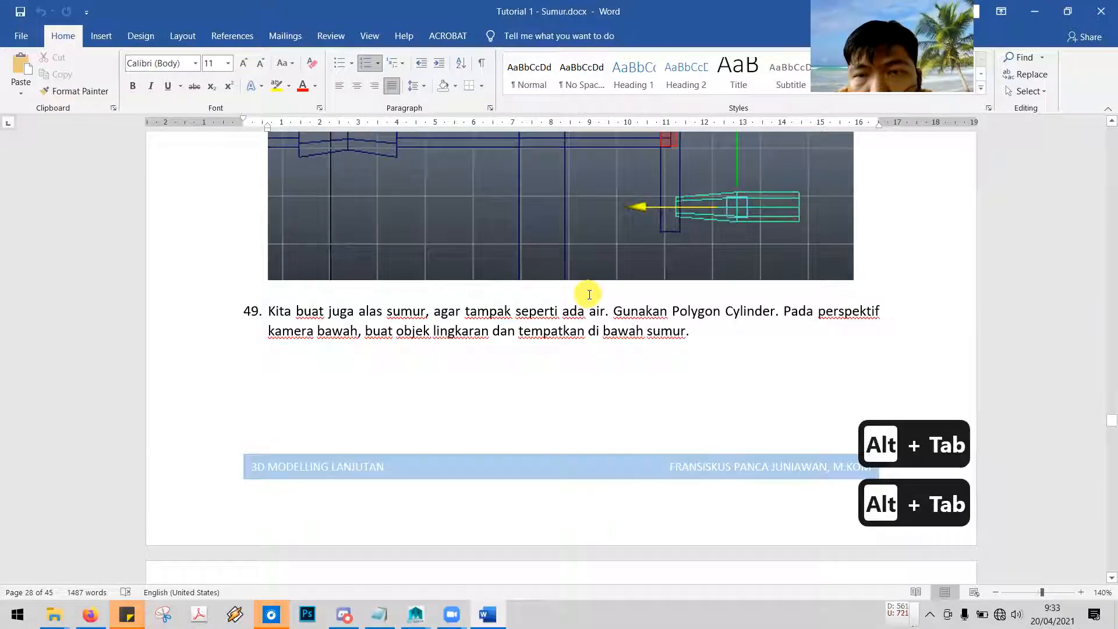
# Switch to Maya and draw a small upright polygon cylinder on the grid beside the well, at about Translate X -7.7, Z -8.3
pyautogui.hotkey('alt', 'Tab')
pyautogui.scroll(-6, 571, 306)
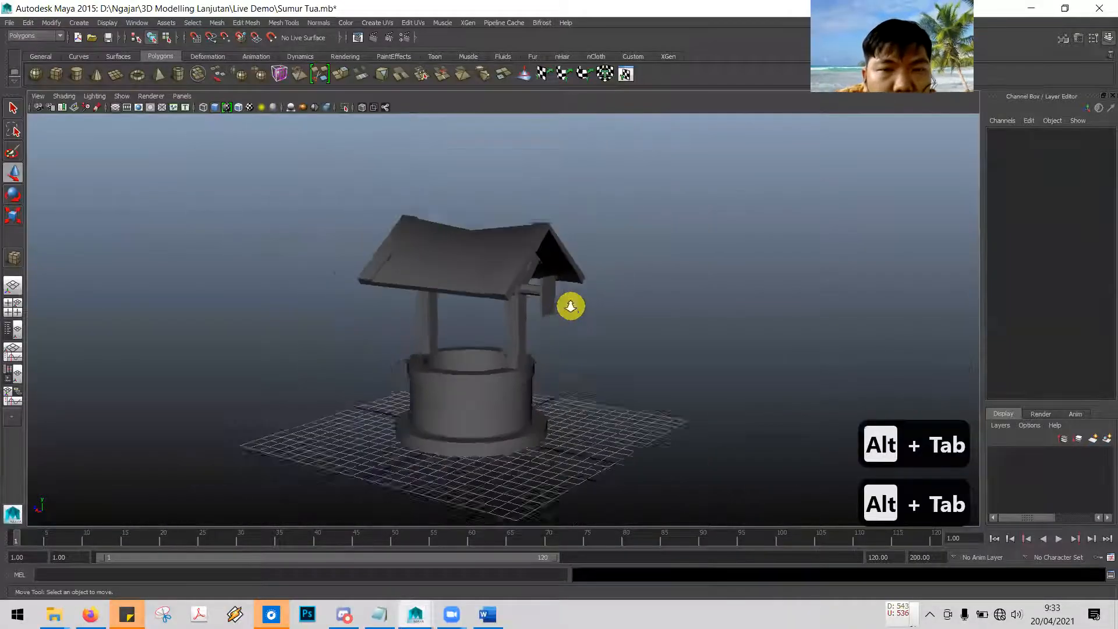
pyautogui.keyDown('alt'); pyautogui.moveTo(612, 344); pyautogui.dragTo(576, 317); pyautogui.keyUp('alt')
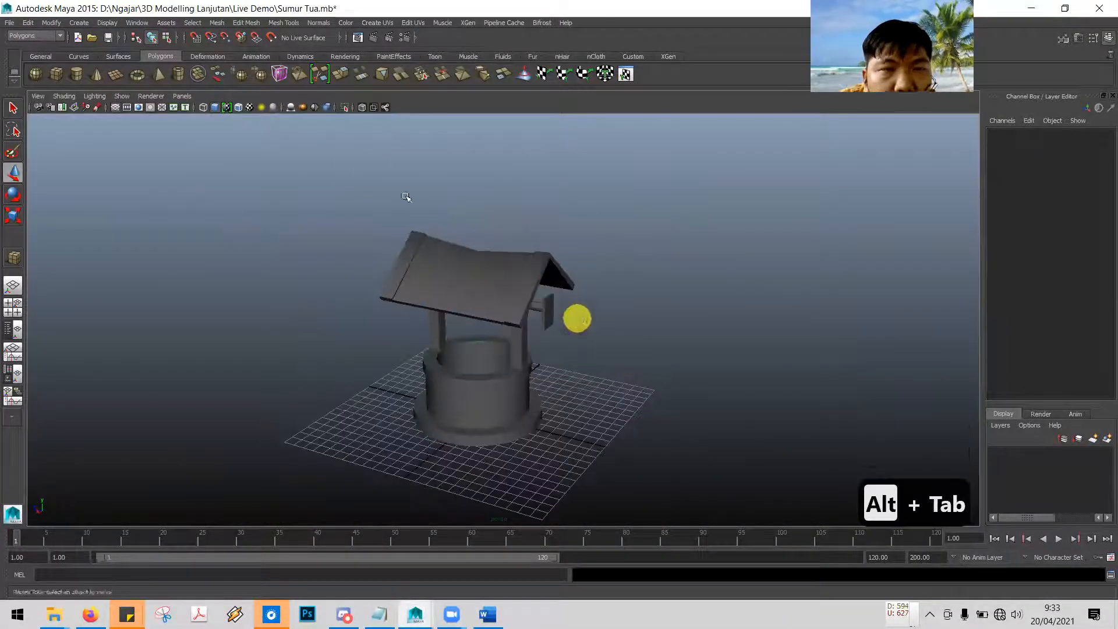
pyautogui.click(76, 70)
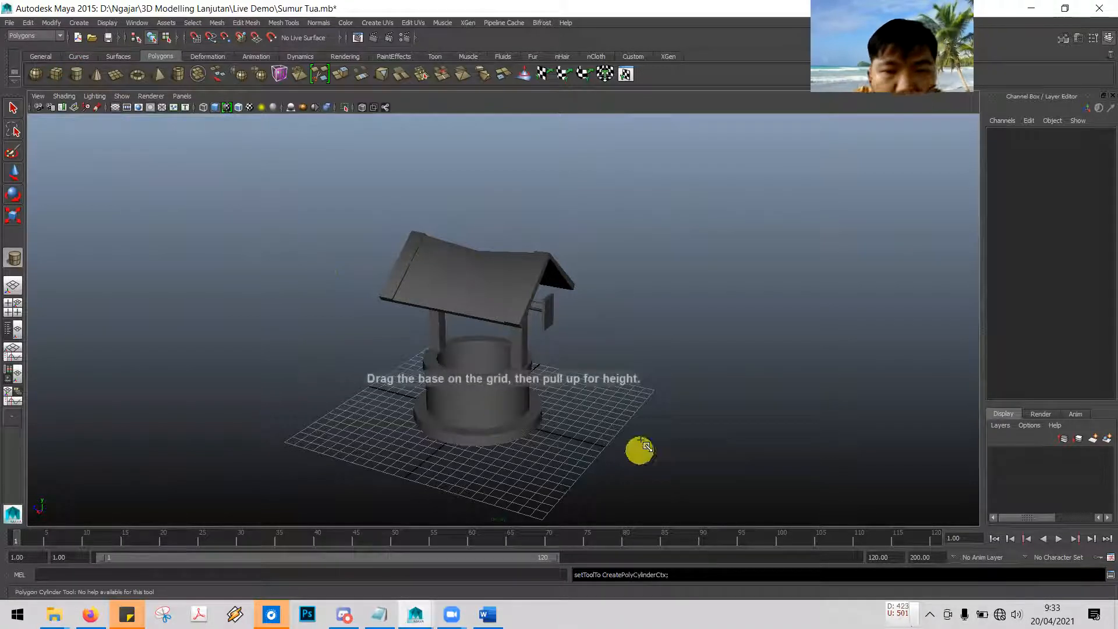
pyautogui.moveTo(600, 401); pyautogui.dragTo(607, 404)
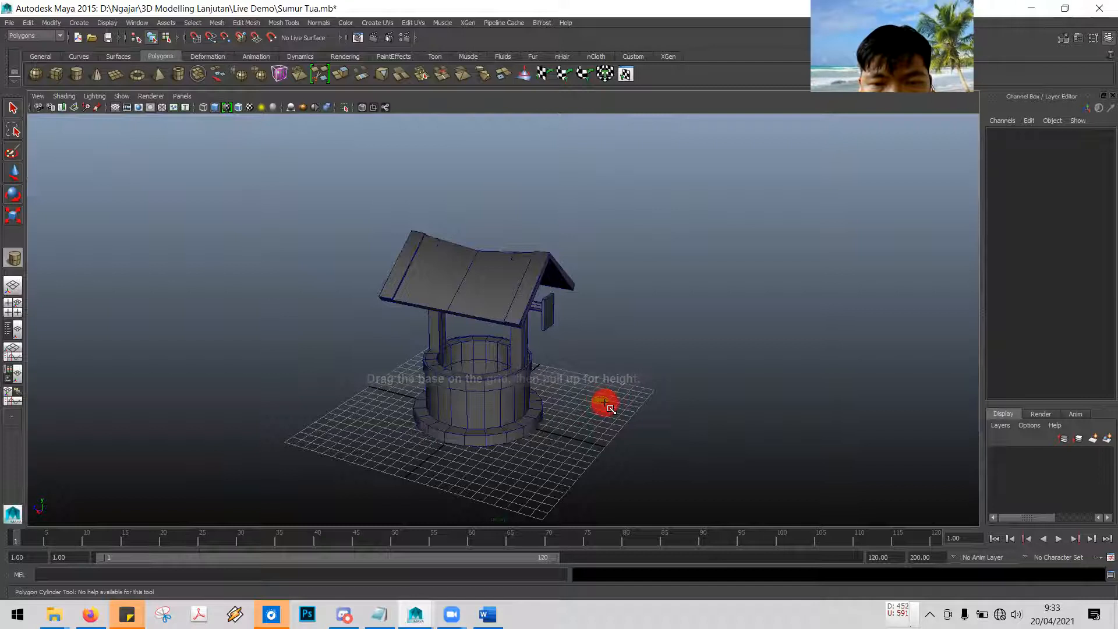
pyautogui.moveTo(605, 401); pyautogui.dragTo(618, 414)
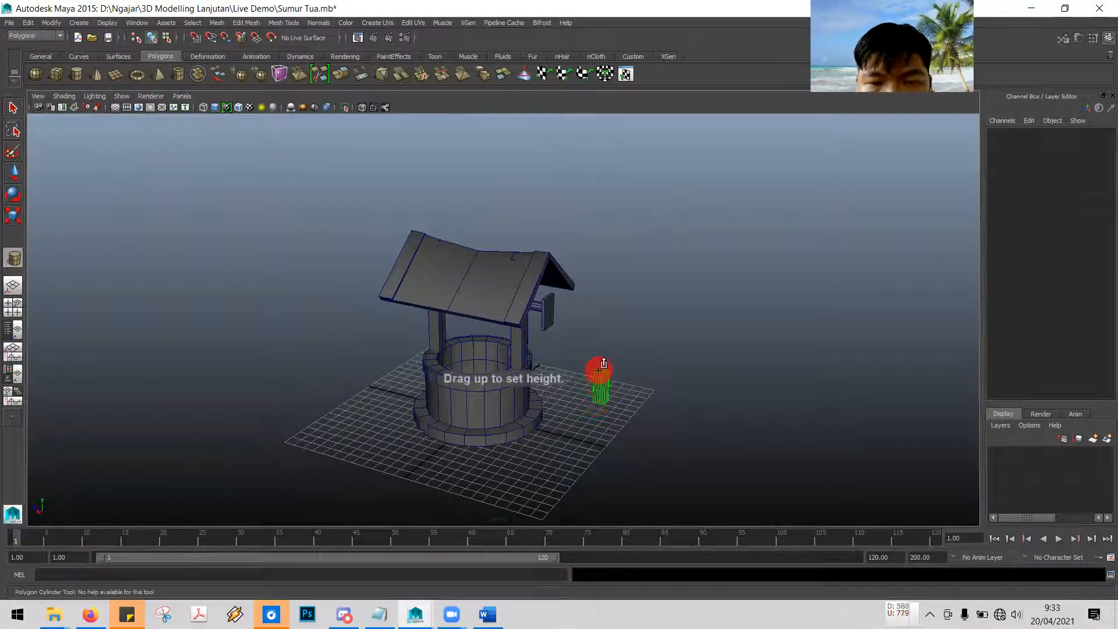
pyautogui.moveTo(603, 368); pyautogui.dragTo(599, 377)
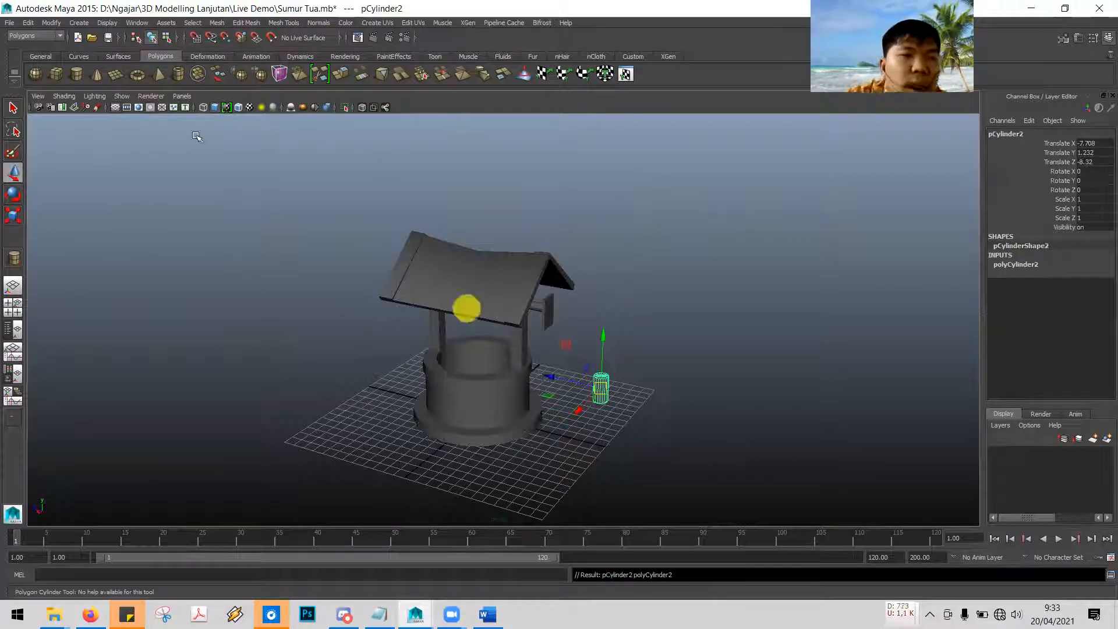
# Rotate the new cylinder to lie horizontally by setting its Rotate X to 90
pyautogui.click(13, 200)
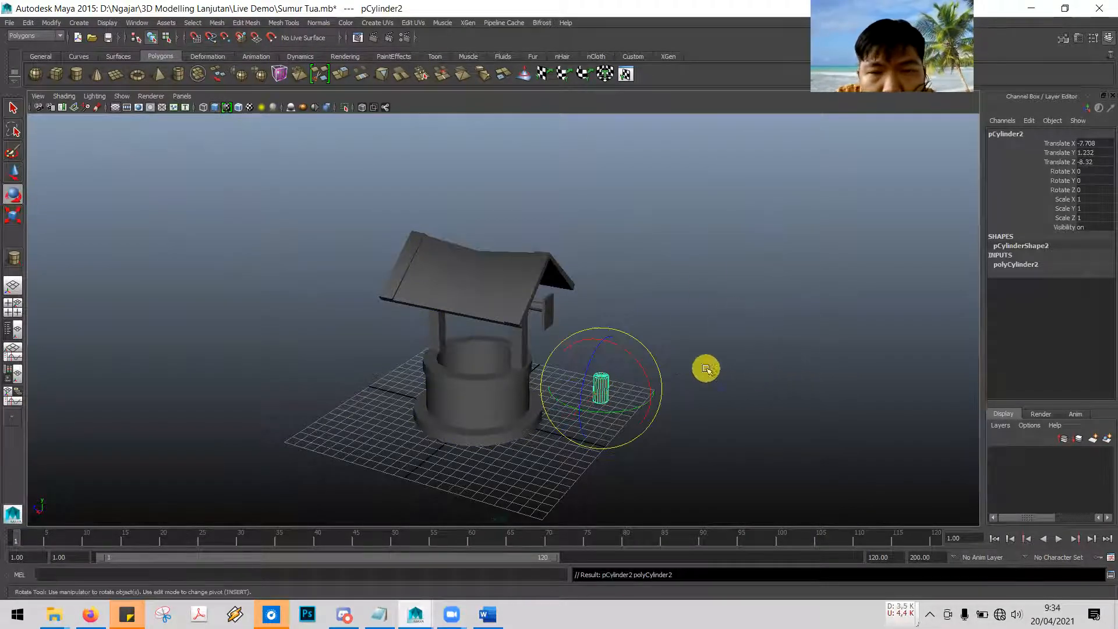
pyautogui.moveTo(619, 348); pyautogui.dragTo(643, 372)
pyautogui.click(1095, 171)
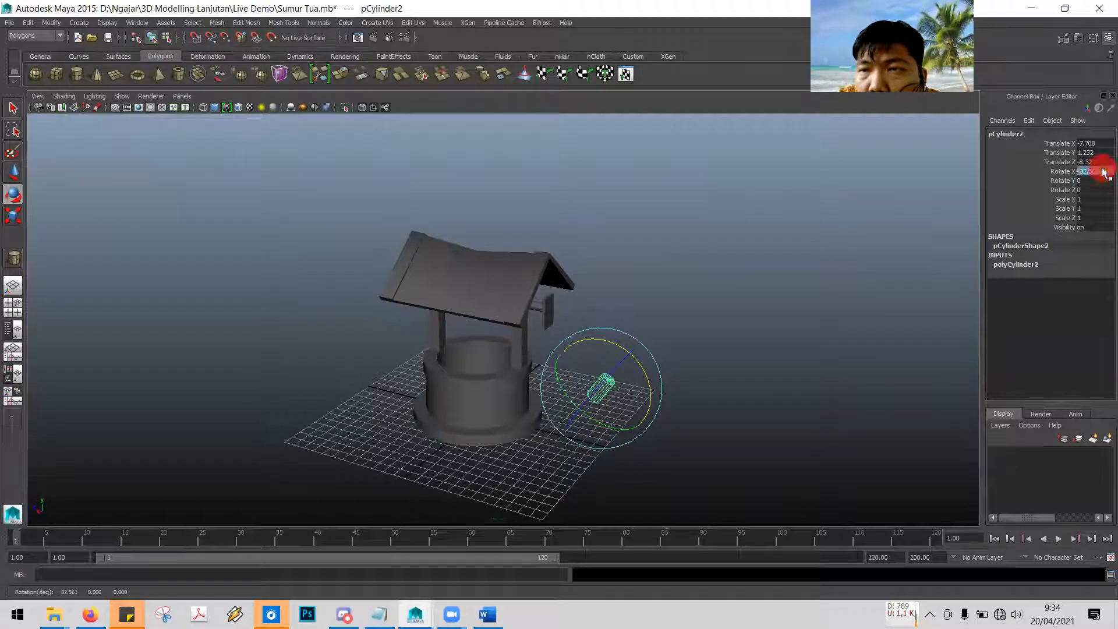
pyautogui.write('90')
pyautogui.press('Return')
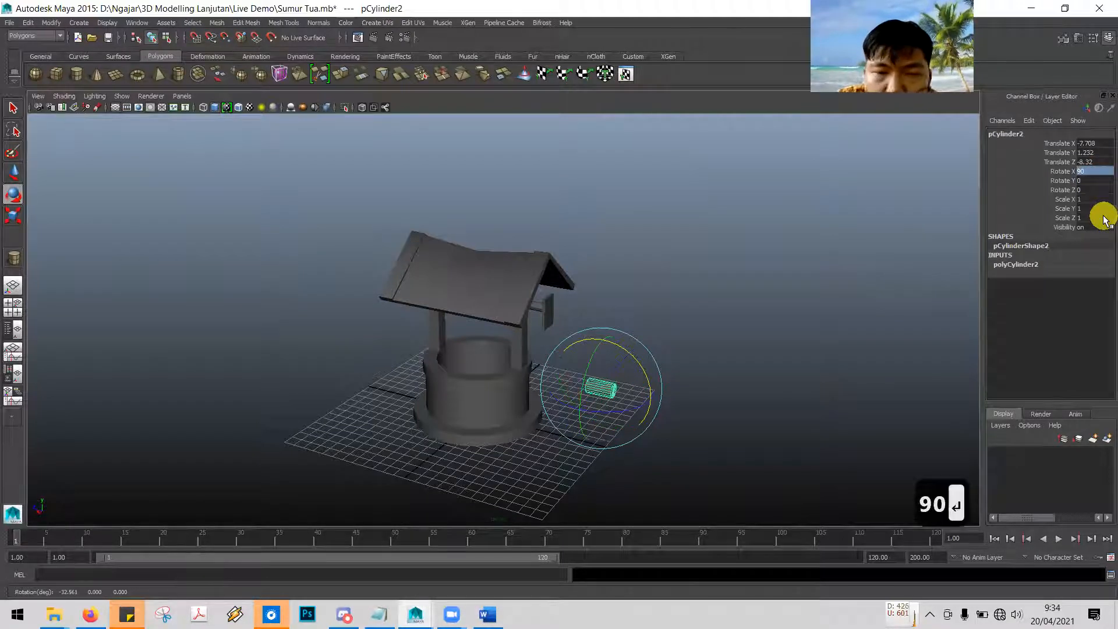
# In the front view, move the handle cylinder onto the well's centre line and up to the plate's lower end, about Translate X 0.076, Y 9.884
pyautogui.keyDown('alt'); pyautogui.moveTo(718, 336); pyautogui.dragTo(746, 317); pyautogui.keyUp('alt')
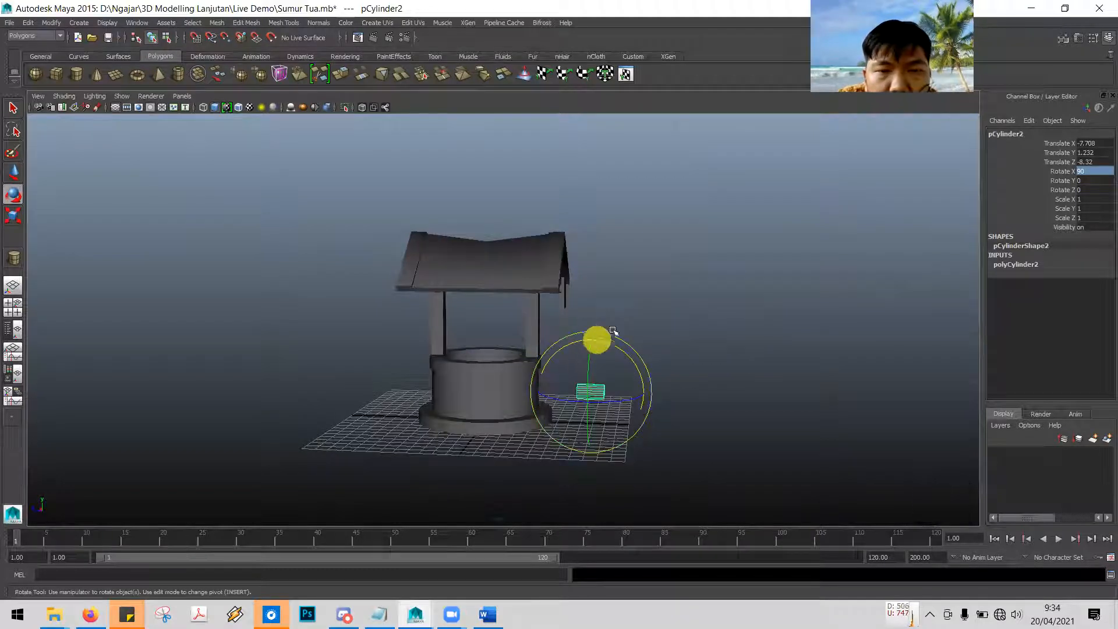
pyautogui.press('space')
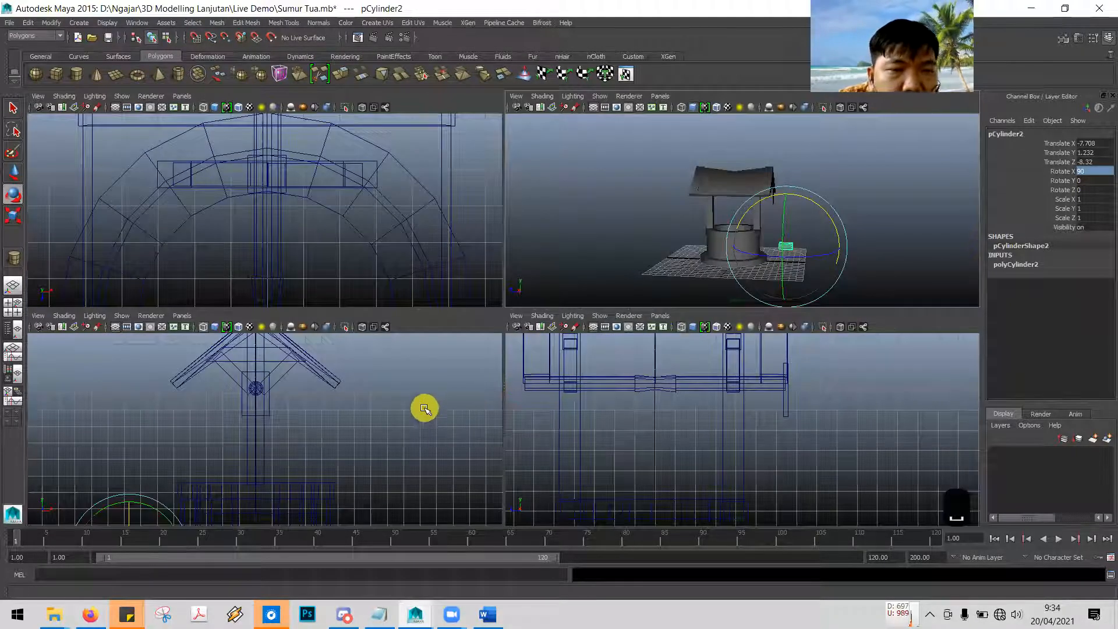
pyautogui.click(399, 415)
pyautogui.press('space')
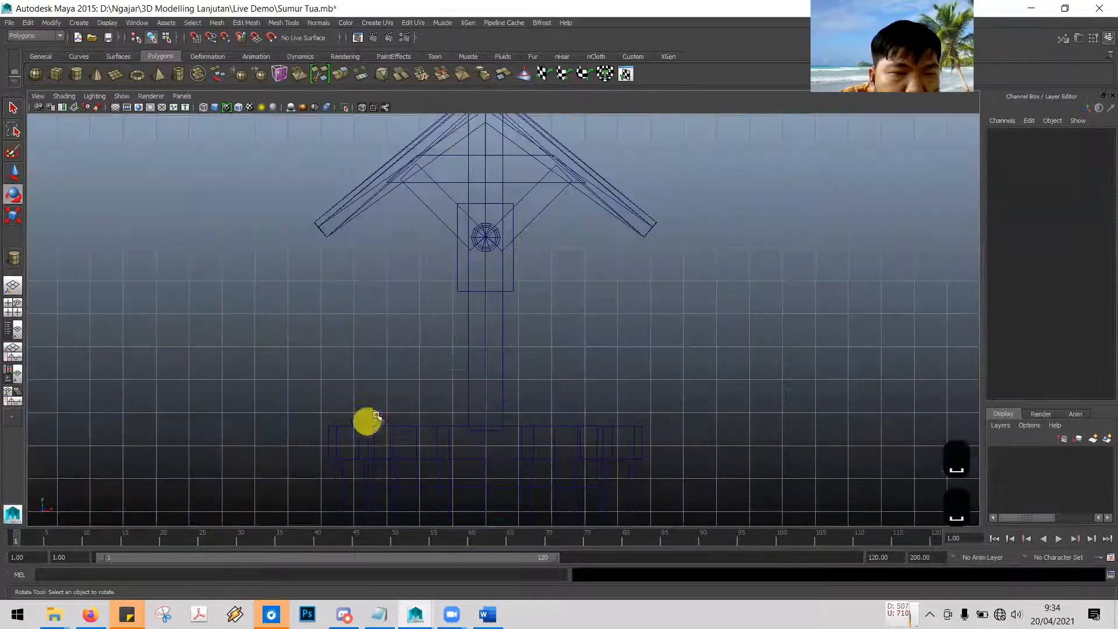
pyautogui.scroll(-2, 582, 315)
pyautogui.keyDown('alt'); pyautogui.moveTo(594, 312); pyautogui.dragTo(616, 192, button='middle'); pyautogui.keyUp('alt')
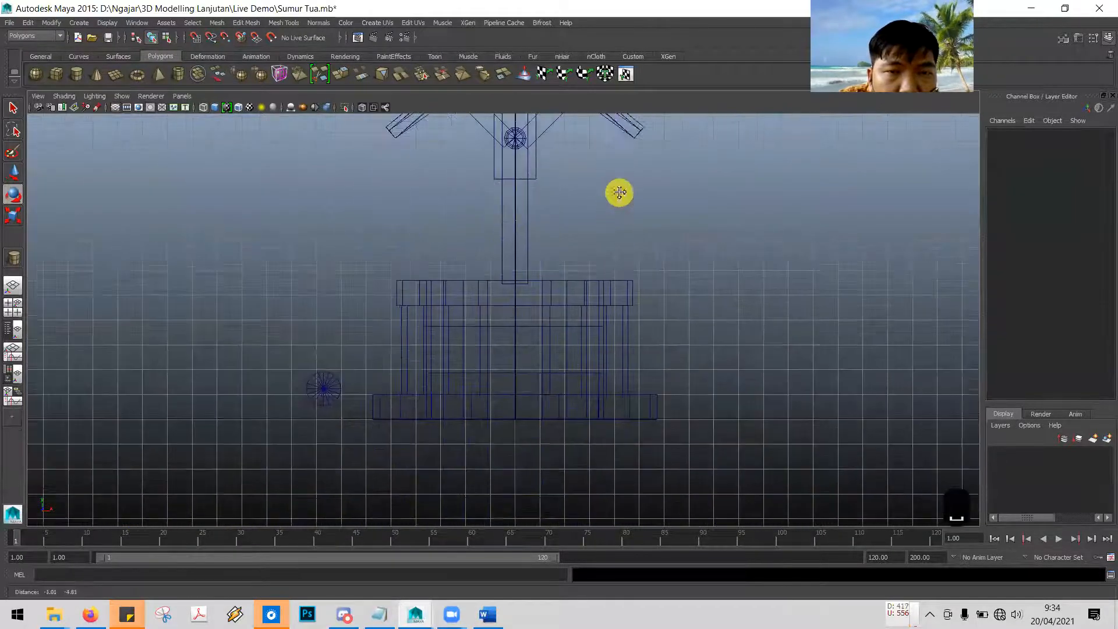
pyautogui.click(12, 107)
pyautogui.click(348, 403)
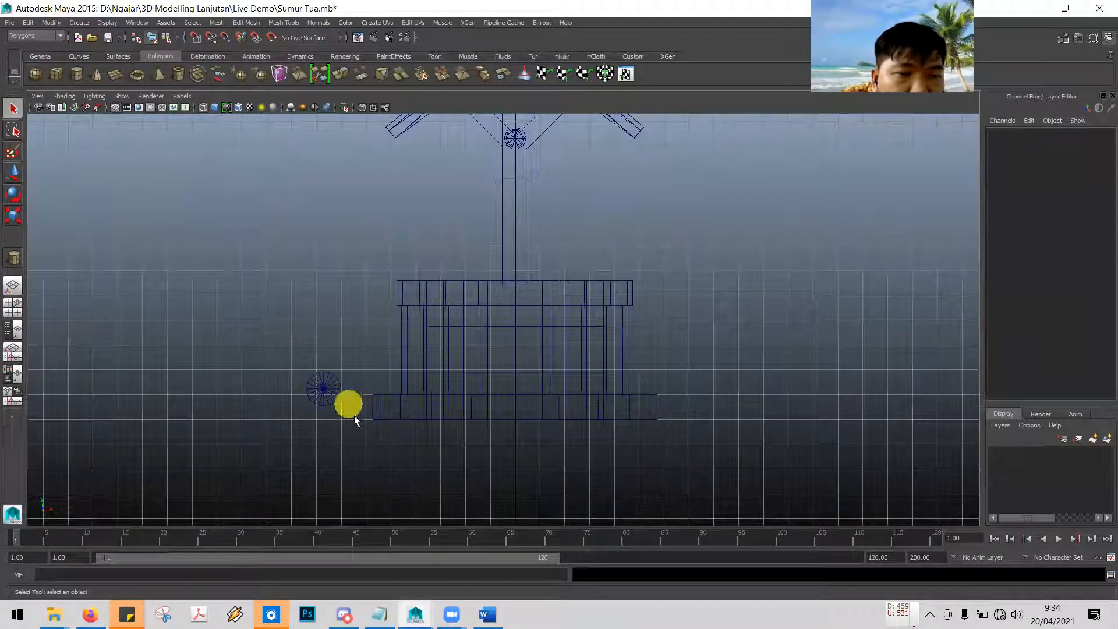
pyautogui.click(335, 395)
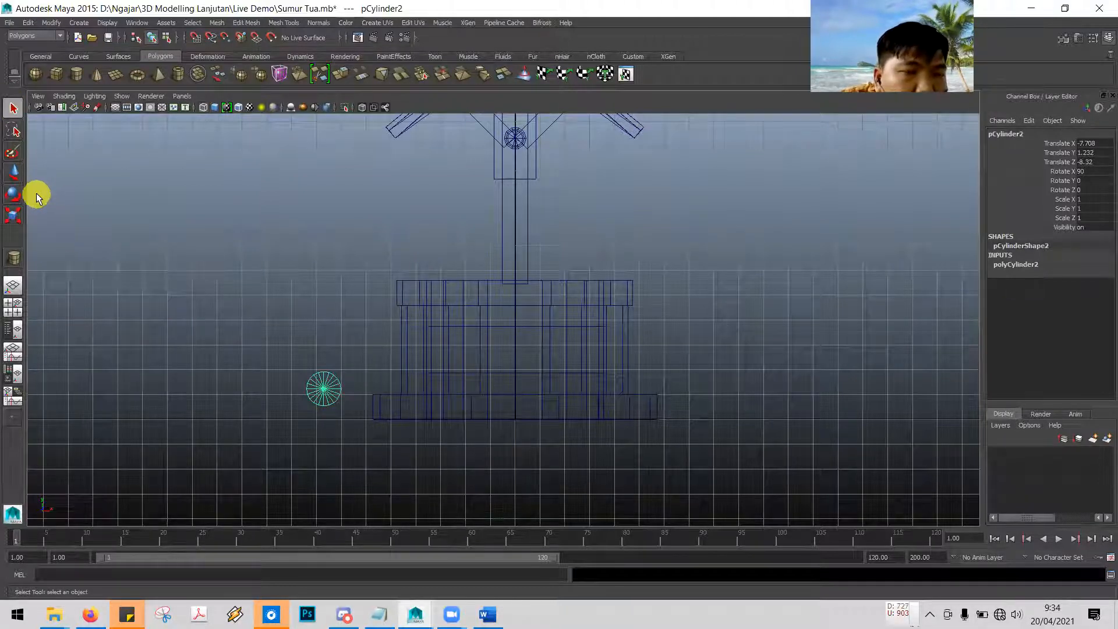
pyautogui.click(14, 171)
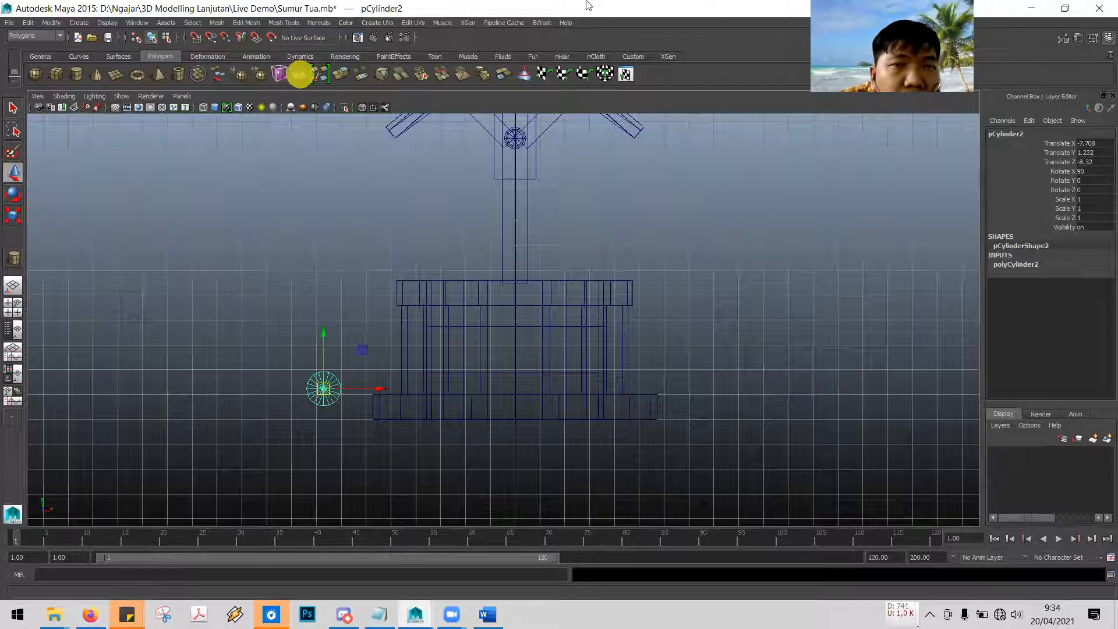
pyautogui.moveTo(378, 388); pyautogui.dragTo(575, 388)
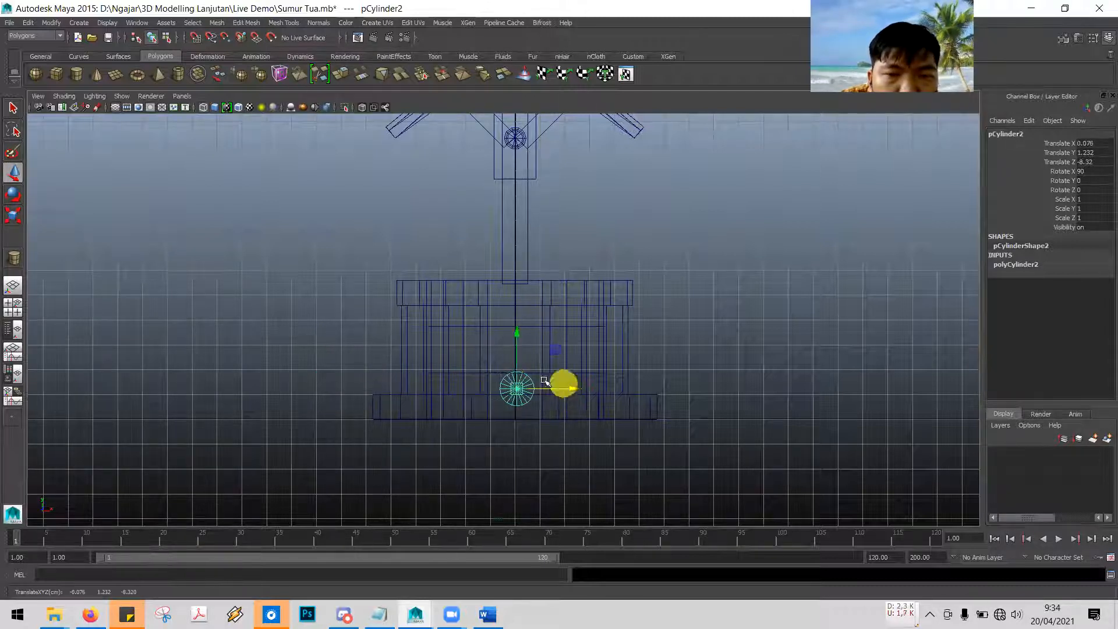
pyautogui.moveTo(517, 333); pyautogui.dragTo(499, 117)
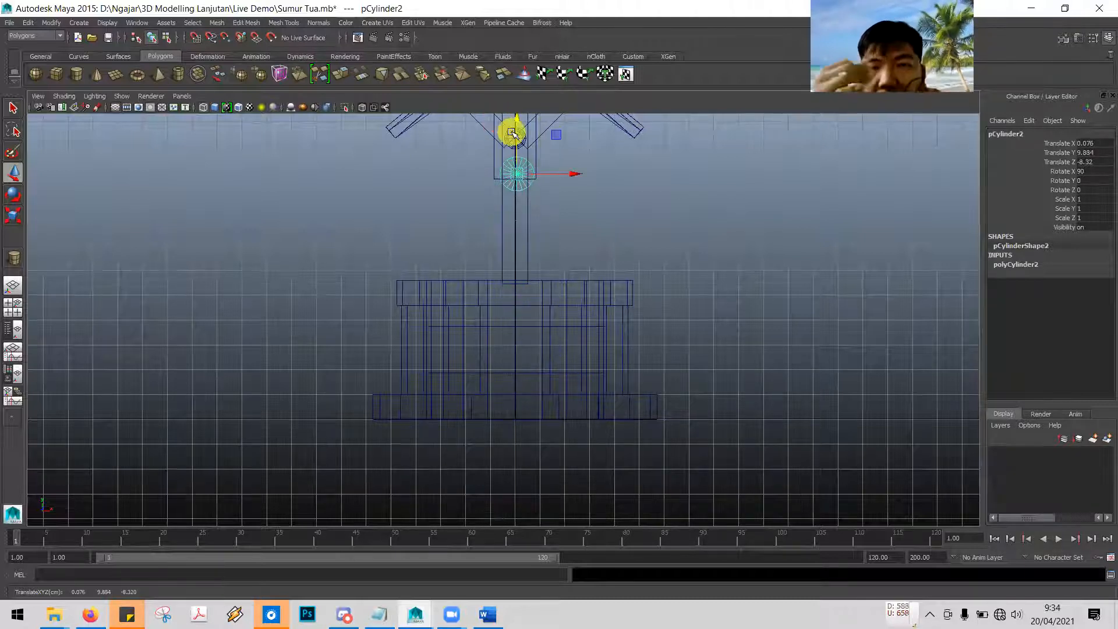
# Scale the handle cylinder down uniformly to about 0.508 with the Scale Tool
pyautogui.click(13, 215)
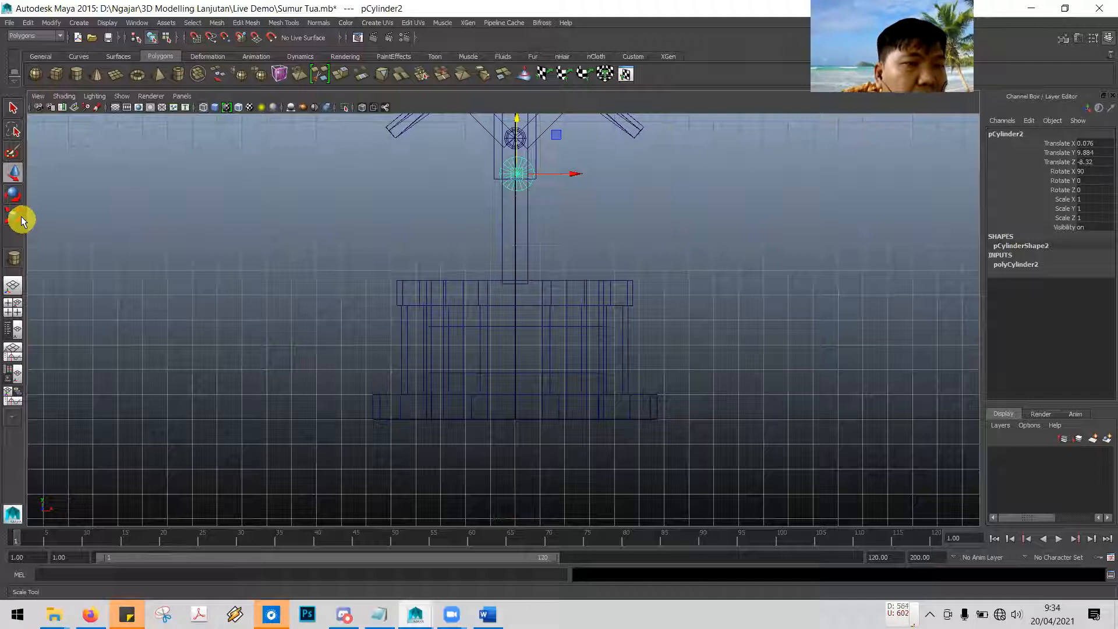
pyautogui.moveTo(517, 174); pyautogui.dragTo(506, 163)
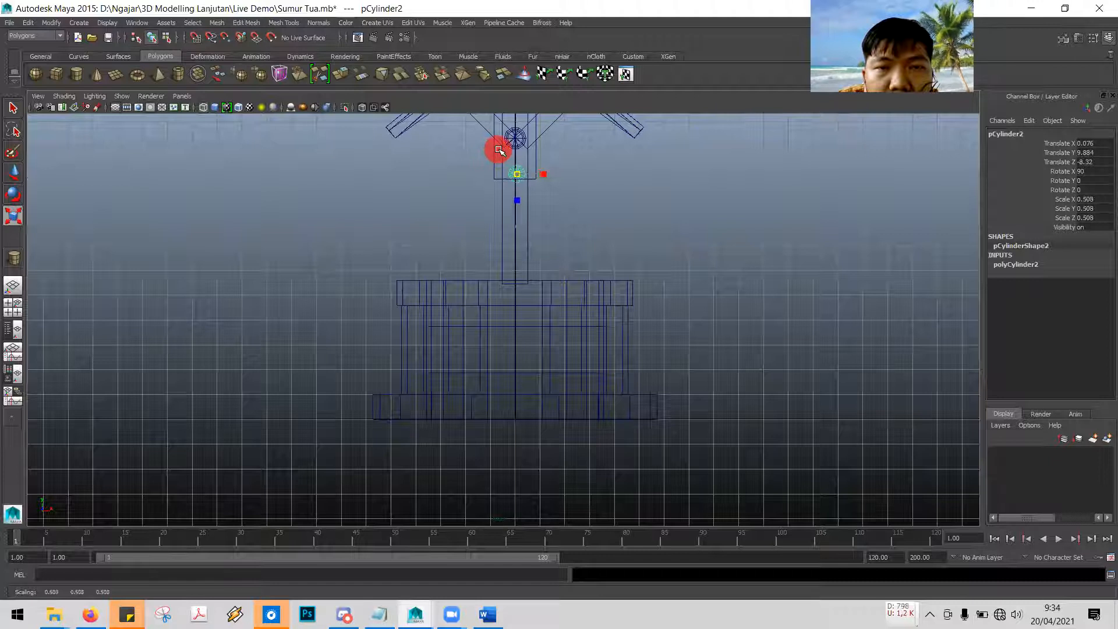
pyautogui.moveTo(499, 147); pyautogui.dragTo(492, 152)
# Centre the handle cylinder on the lower part of the plate in the front view, at about Translate X 0.002, Y 10.313
pyautogui.click(13, 173)
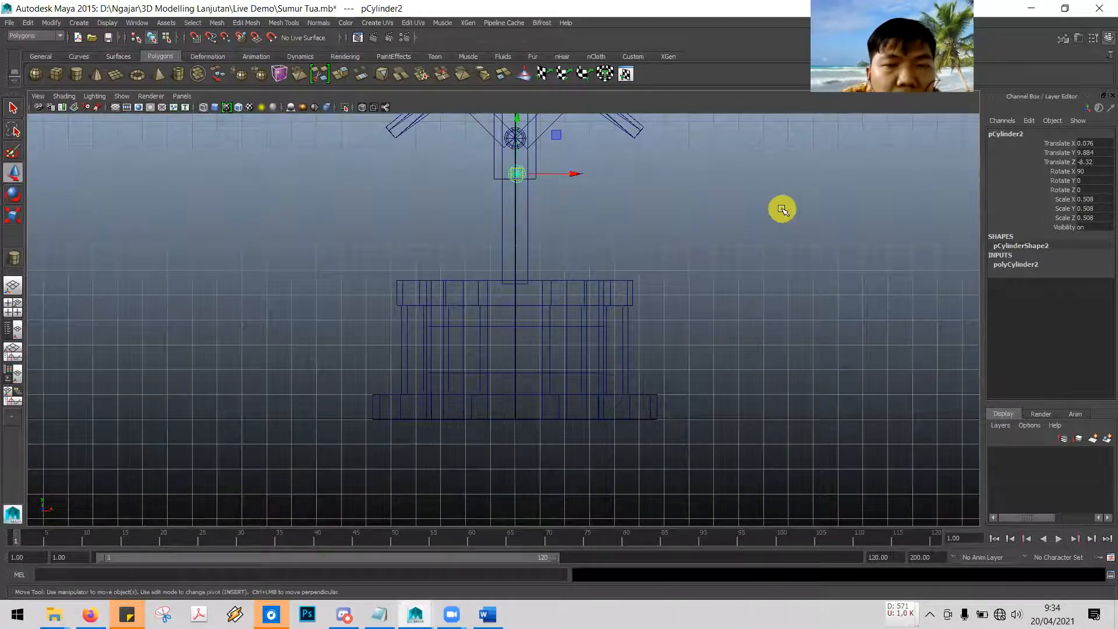
pyautogui.scroll(2, 782, 209)
pyautogui.keyDown('alt'); pyautogui.moveTo(786, 210); pyautogui.dragTo(715, 357, button='middle'); pyautogui.keyUp('alt')
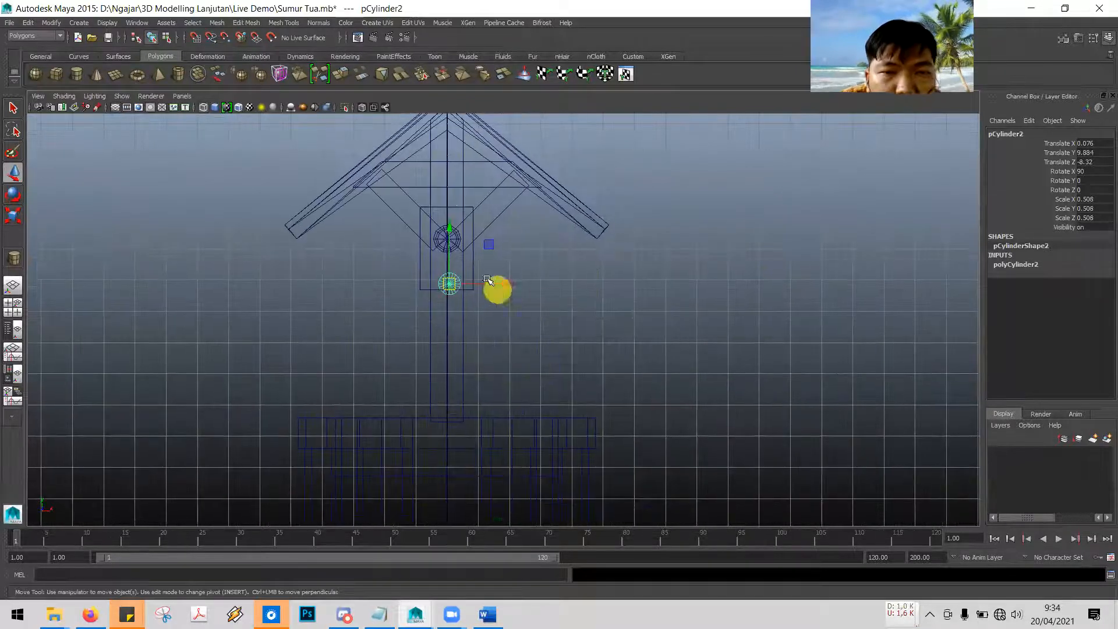
pyautogui.moveTo(453, 227); pyautogui.dragTo(451, 214)
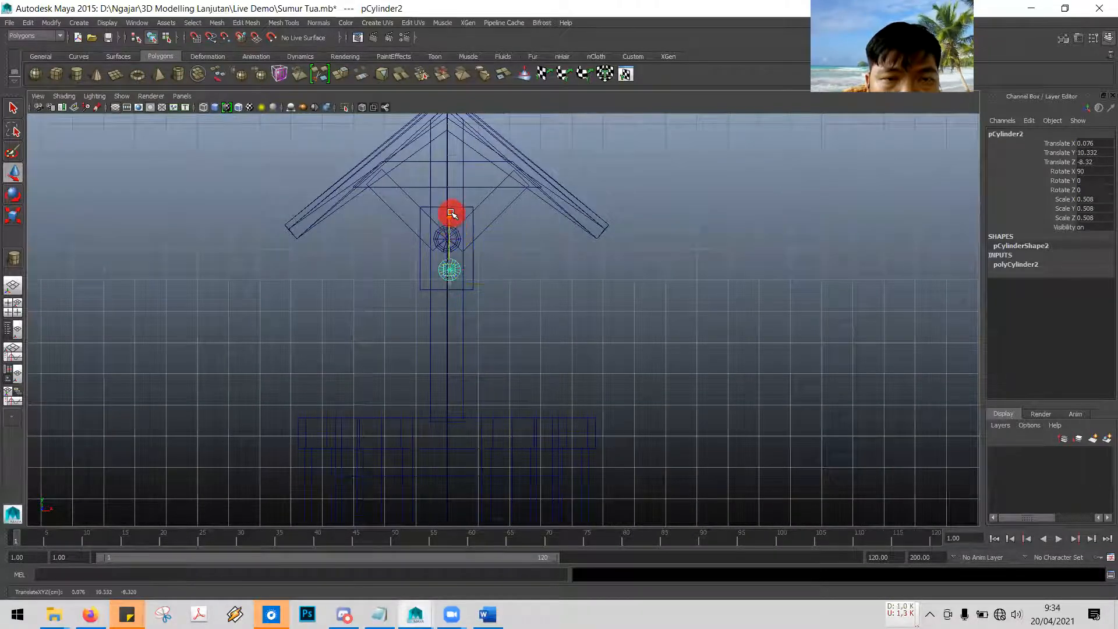
pyautogui.moveTo(501, 269); pyautogui.dragTo(501, 270)
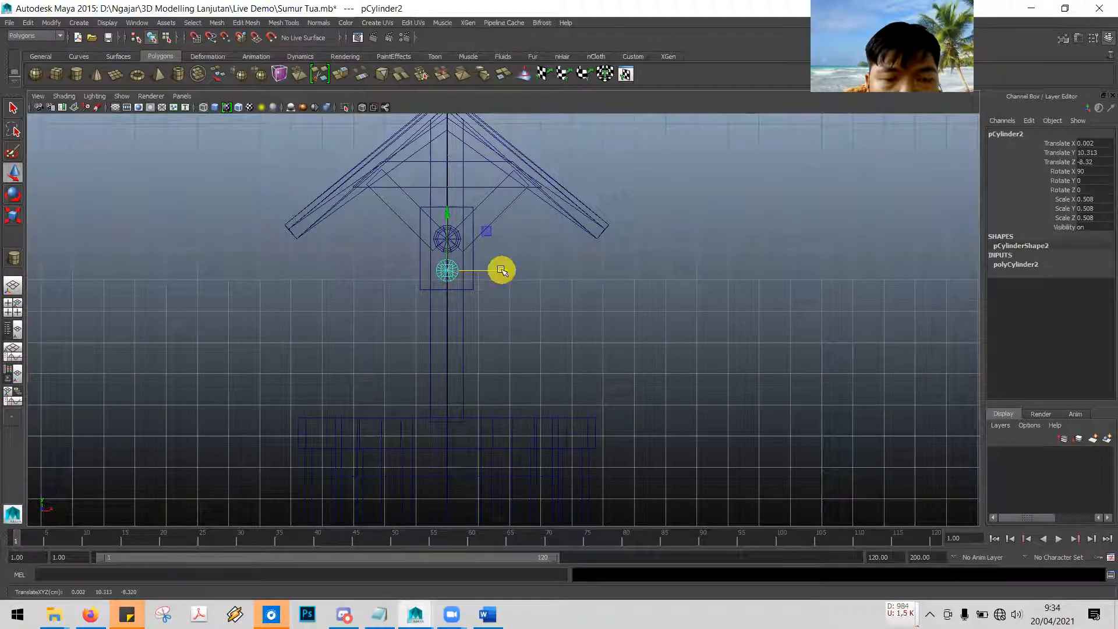
# In the side view, move the handle cylinder along Z against the upright plate, to about Translate Z -7.144
pyautogui.press('space')
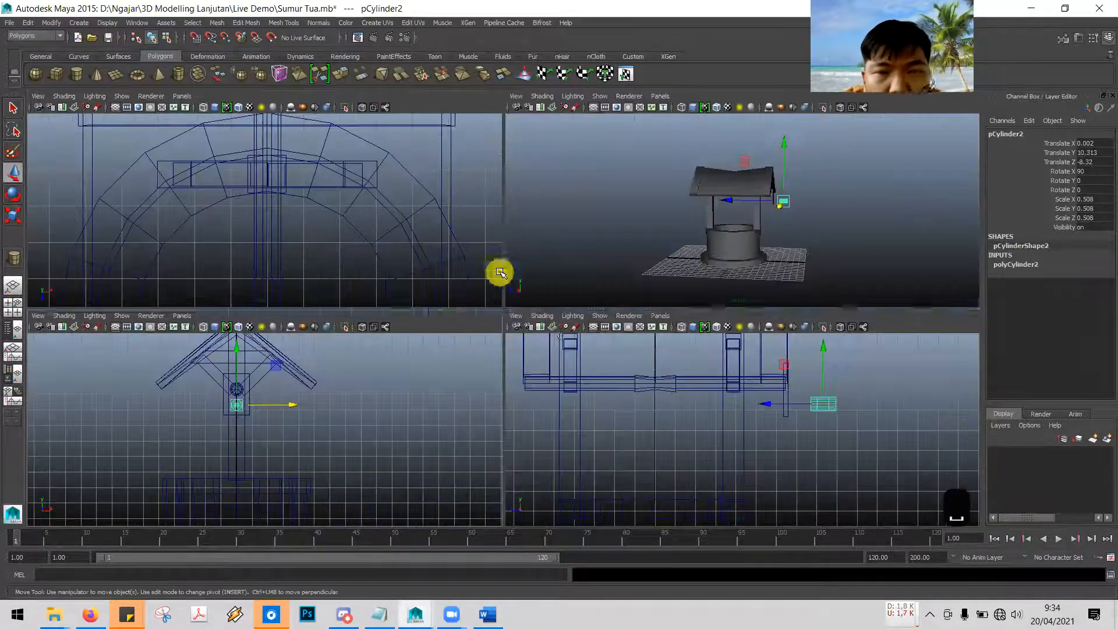
pyautogui.click(691, 430)
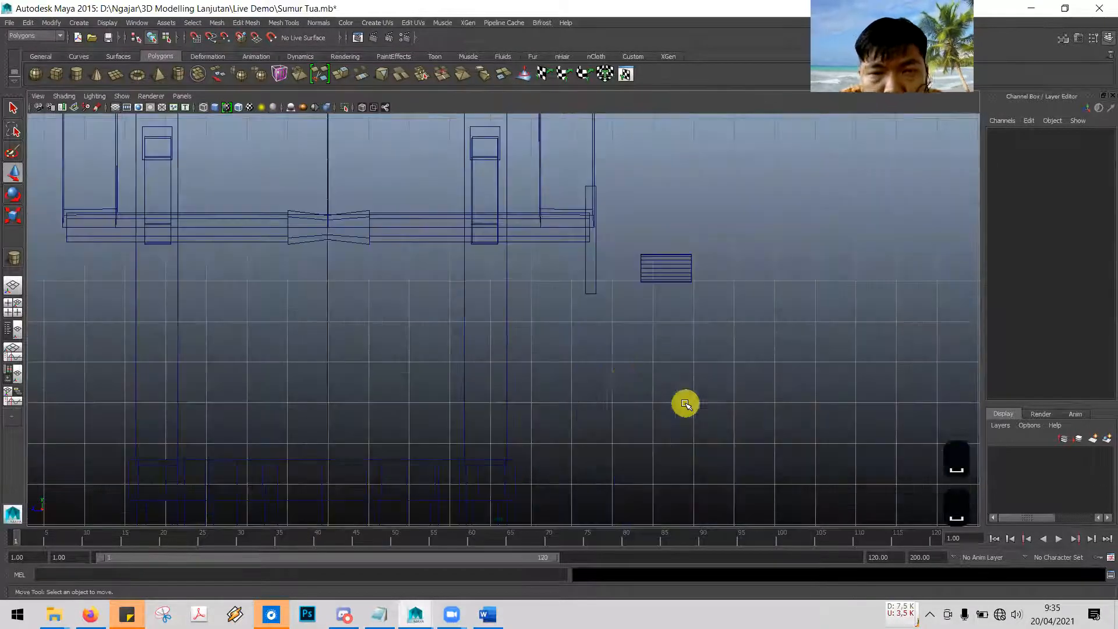
pyautogui.press('space')
pyautogui.click(666, 281)
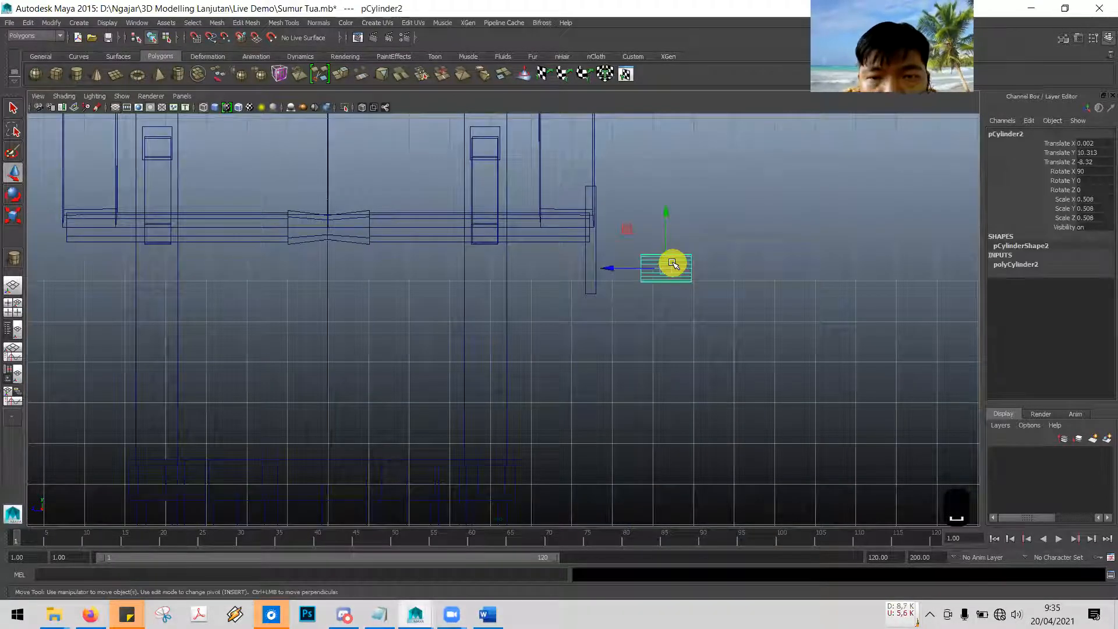
pyautogui.moveTo(615, 268); pyautogui.dragTo(567, 274)
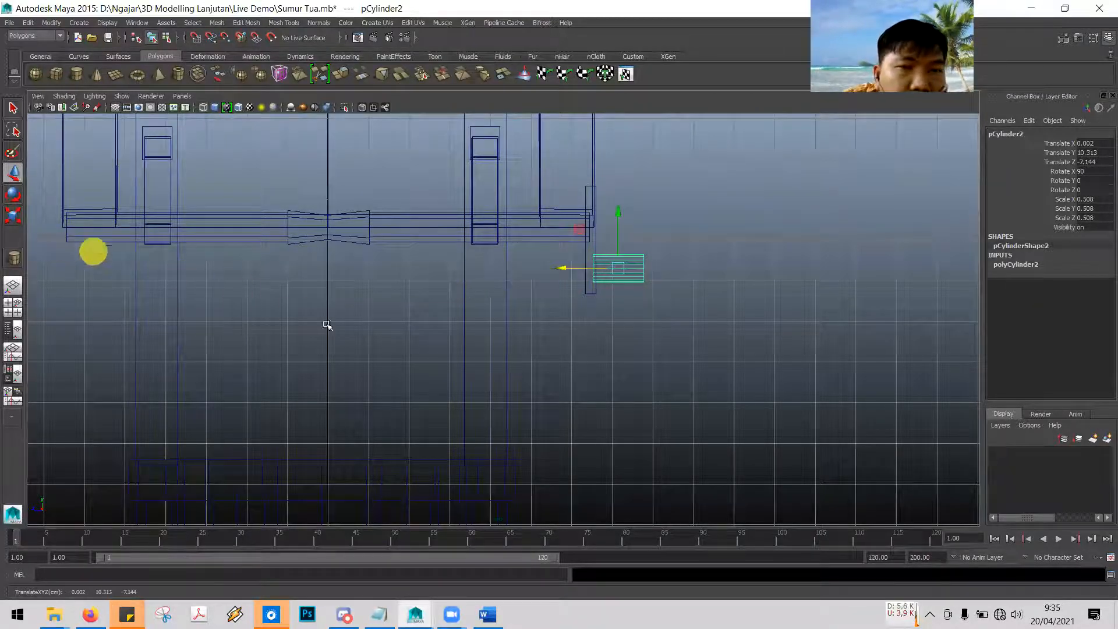
# Lengthen the handle cylinder to about Scale Y 0.878 and shift it outward to about Translate Z -7.532, keeping its end inside the plate
pyautogui.click(13, 218)
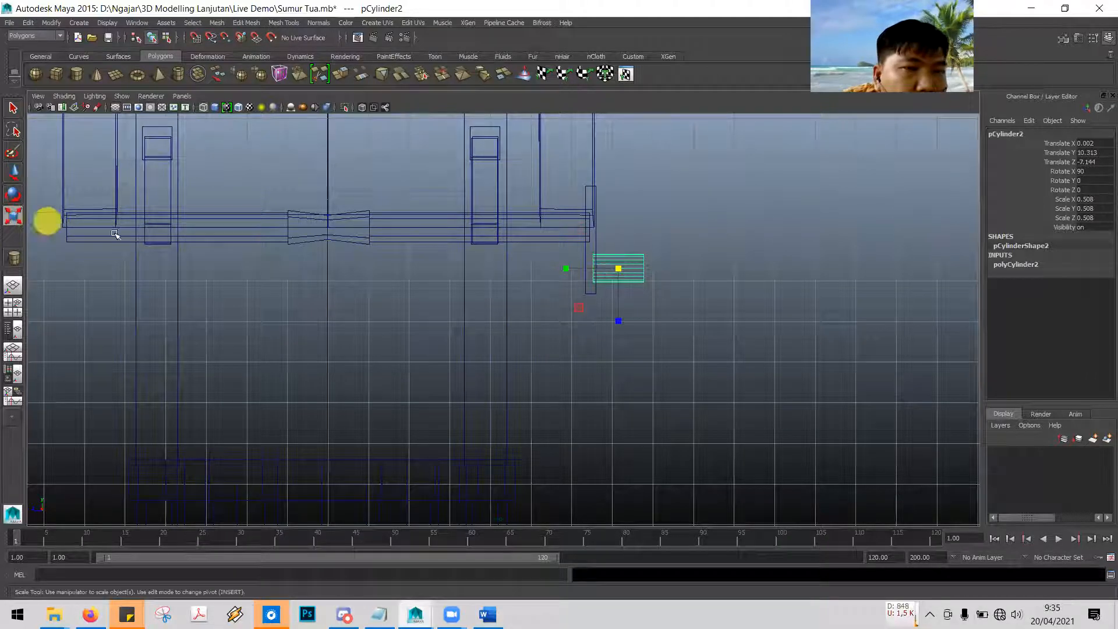
pyautogui.moveTo(569, 270); pyautogui.dragTo(541, 264)
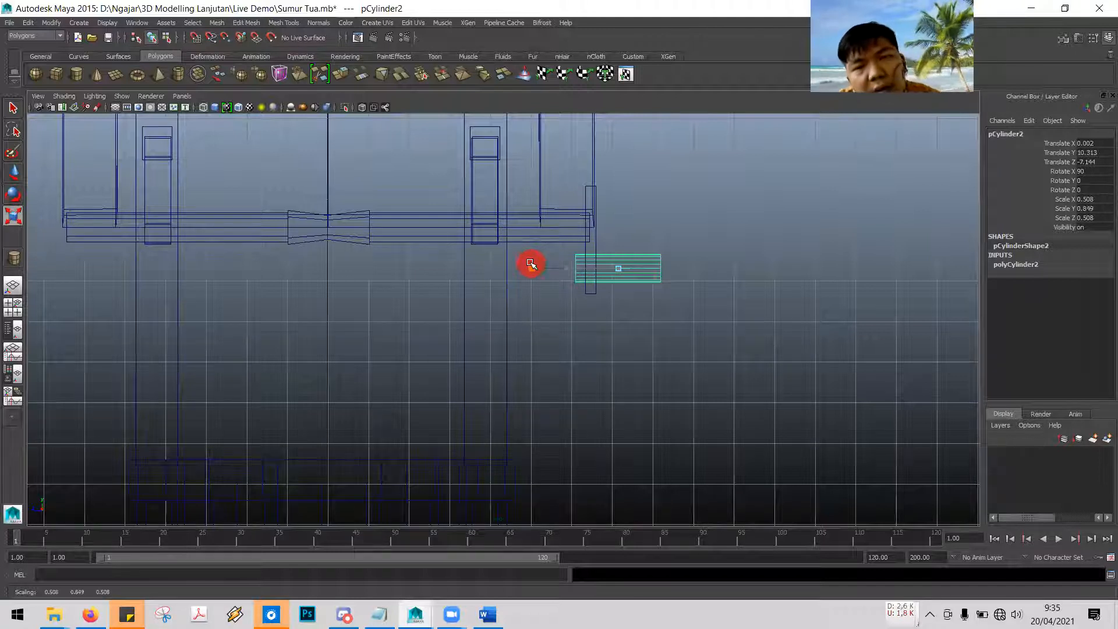
pyautogui.click(13, 172)
pyautogui.moveTo(559, 268); pyautogui.dragTo(571, 269)
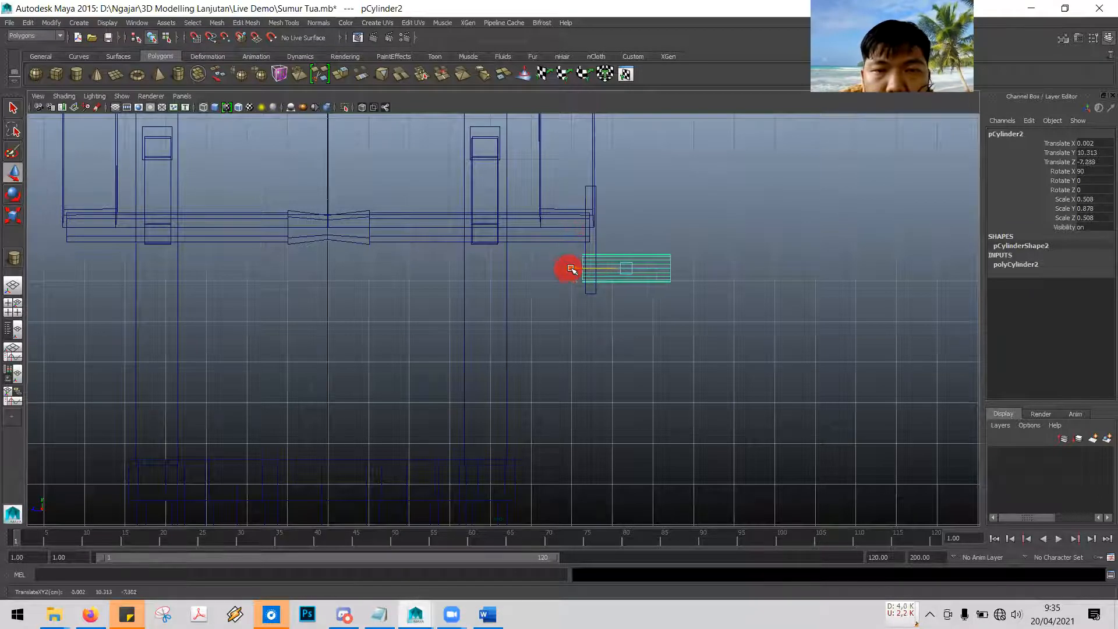
pyautogui.click(713, 297)
# In the perspective view, lower the upright plate at the pulley's end to about Translate Y 10.661
pyautogui.press('space')
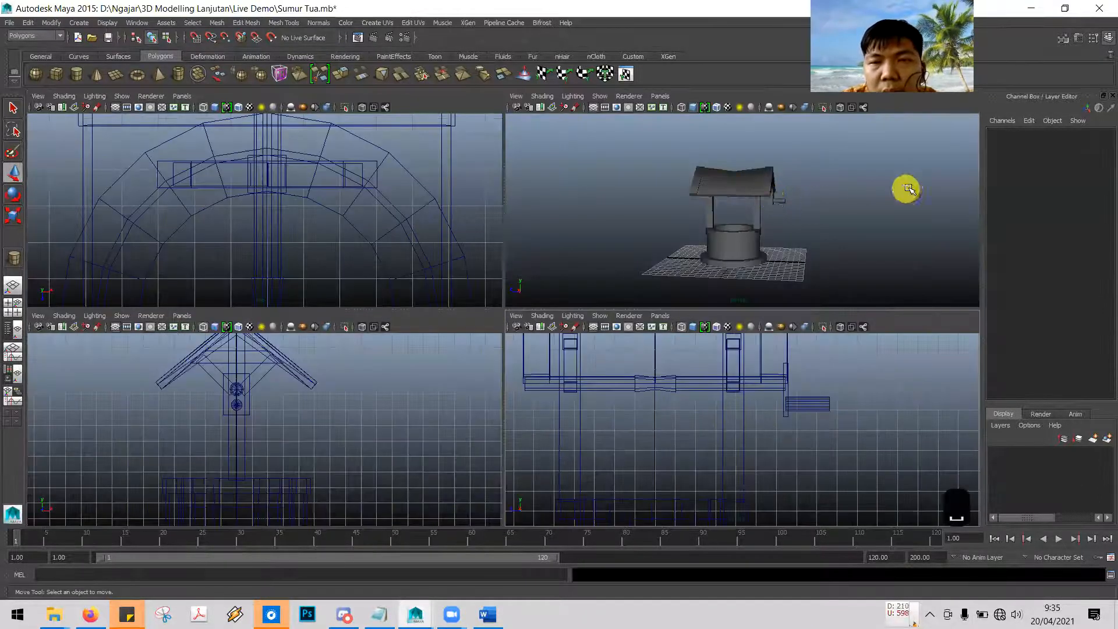
pyautogui.press('space')
pyautogui.moveTo(691, 303)
pyautogui.keyDown('alt'); pyautogui.mouseDown()
pyautogui.moveTo(701, 278)
pyautogui.moveTo(632, 309)
pyautogui.moveTo(706, 295)
pyautogui.moveTo(671, 308)
pyautogui.moveTo(679, 297)
pyautogui.mouseUp(); pyautogui.keyUp('alt')
pyautogui.scroll(5, 680, 305)
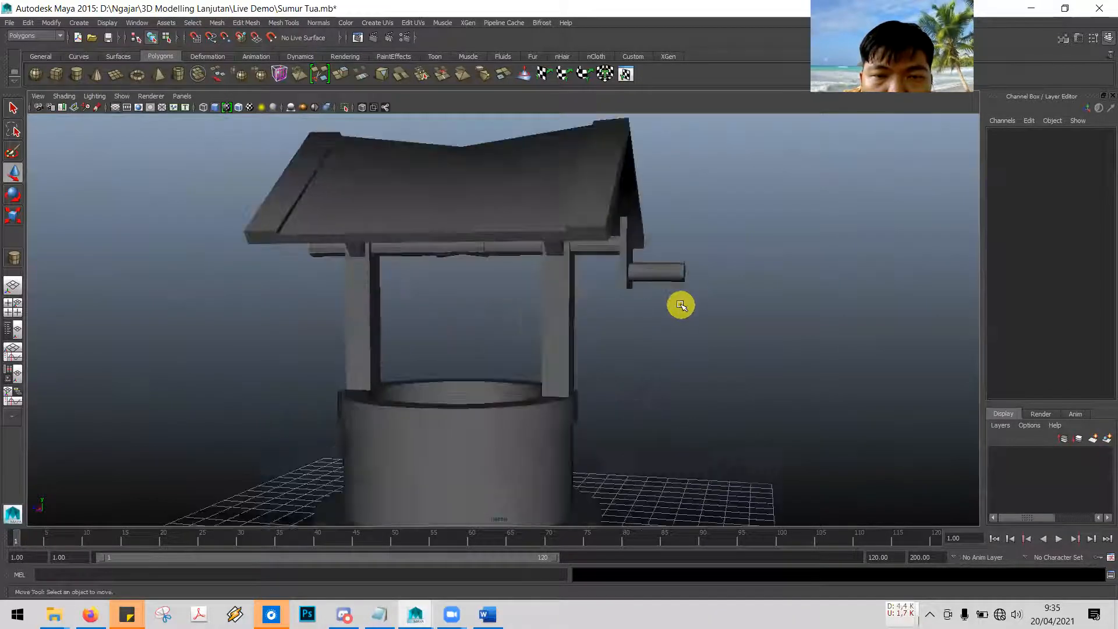
pyautogui.scroll(1, 681, 306)
pyautogui.keyDown('alt'); pyautogui.moveTo(777, 289); pyautogui.dragTo(721, 327, button='middle'); pyautogui.keyUp('alt')
pyautogui.scroll(1, 720, 327)
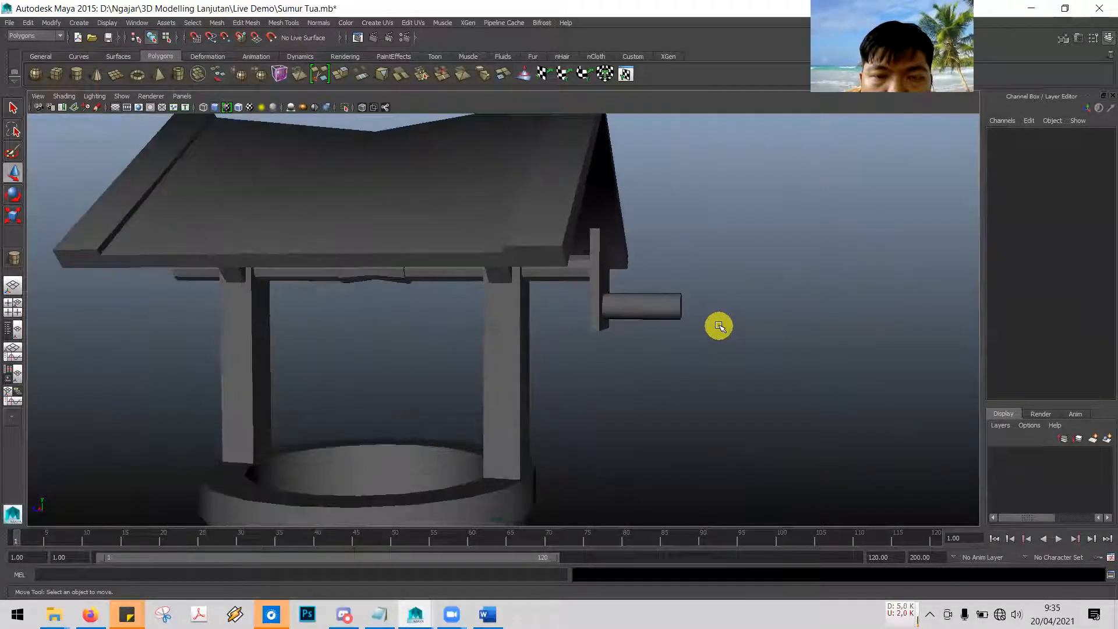
pyautogui.scroll(2, 719, 325)
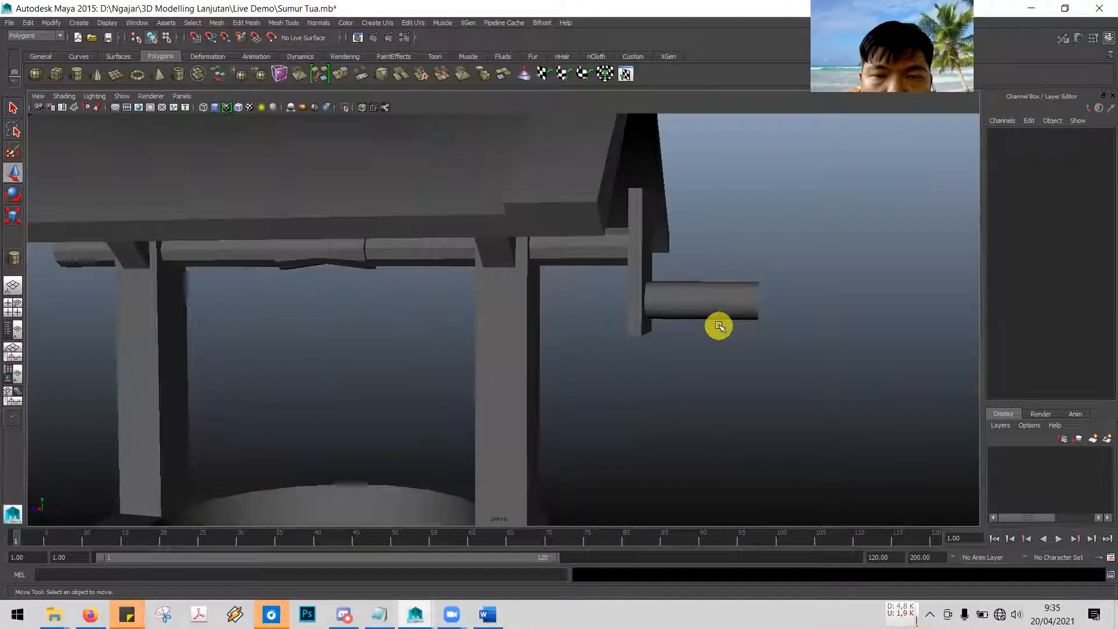
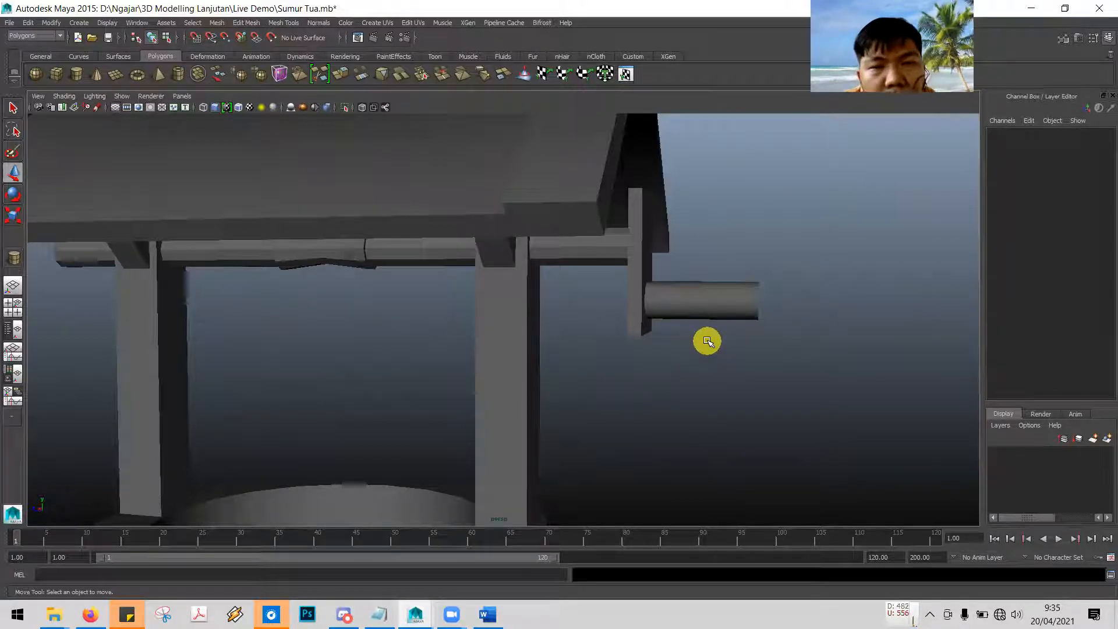
pyautogui.click(644, 257)
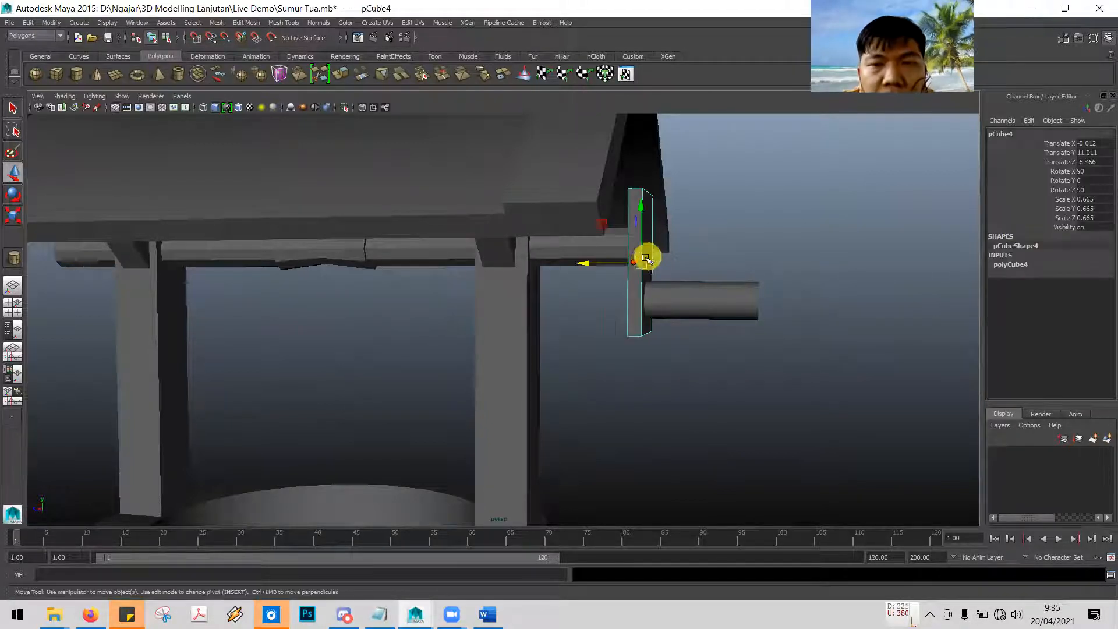
pyautogui.moveTo(641, 206); pyautogui.dragTo(641, 207)
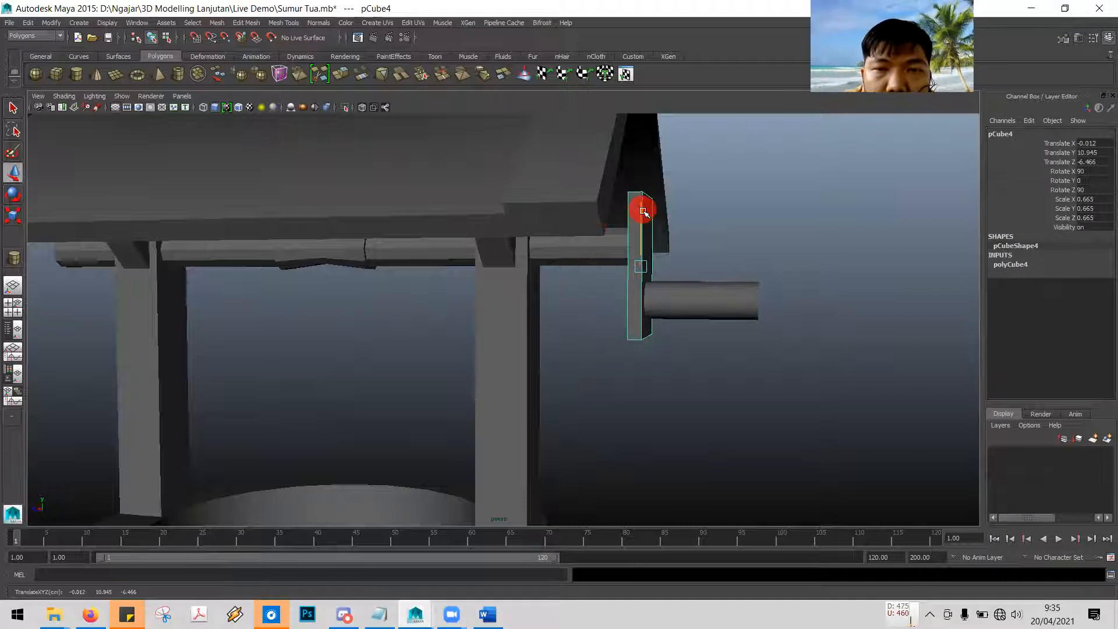
# Lower the handle cylinder towards the bottom of the upright plate, to about Translate Y 10.032
pyautogui.moveTo(764, 247)
pyautogui.keyDown('alt'); pyautogui.mouseDown()
pyautogui.moveTo(738, 249)
pyautogui.moveTo(798, 242)
pyautogui.moveTo(748, 245)
pyautogui.mouseUp(); pyautogui.keyUp('alt')
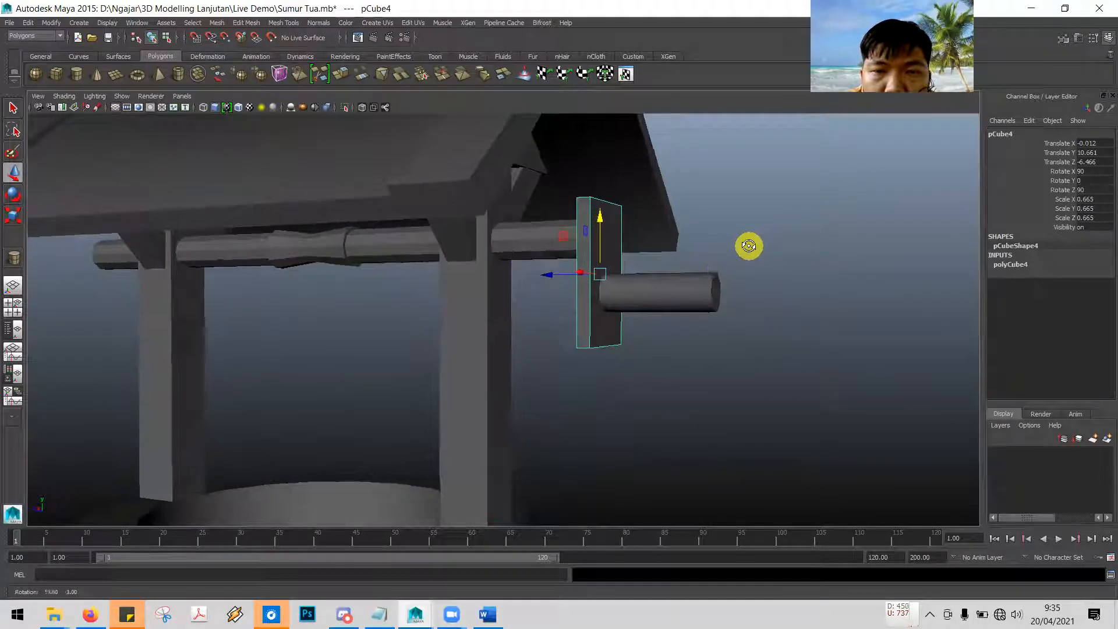
pyautogui.click(681, 292)
pyautogui.moveTo(657, 235); pyautogui.dragTo(659, 251)
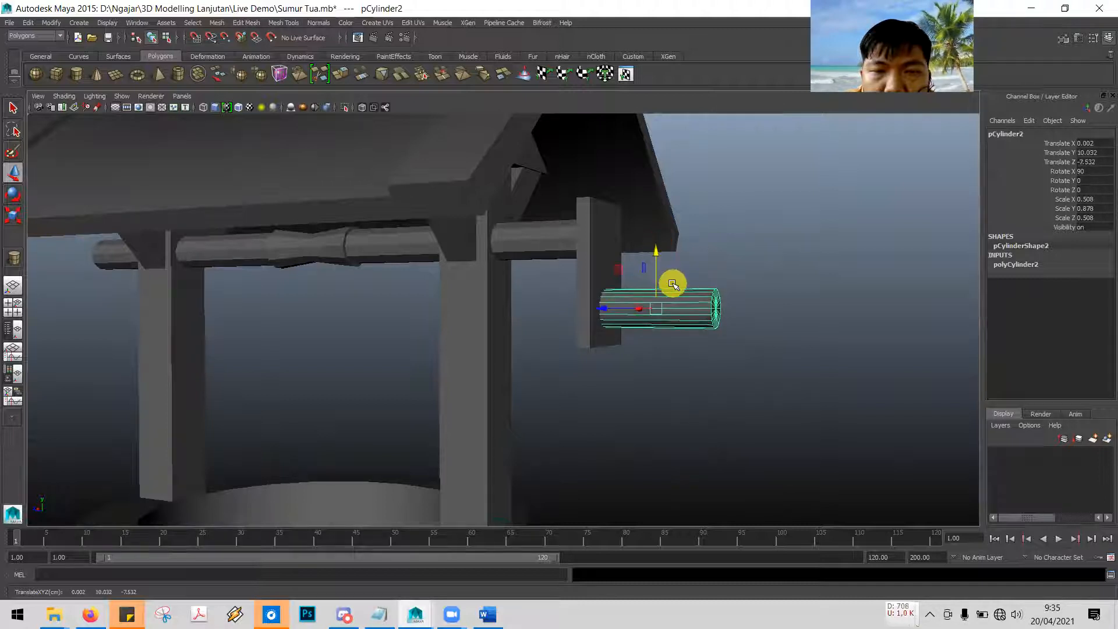
# Shrink the handle cylinder uniformly to about Scale X and Z 0.436, and stretch its length to about Scale Y 0.911
pyautogui.click(13, 215)
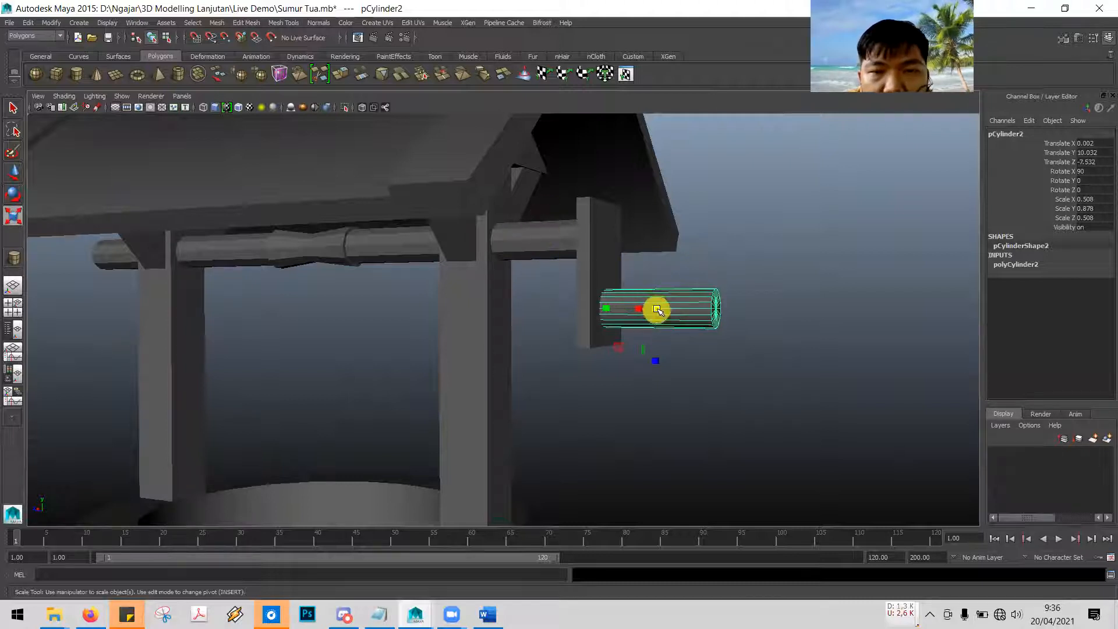
pyautogui.moveTo(656, 309); pyautogui.dragTo(647, 313)
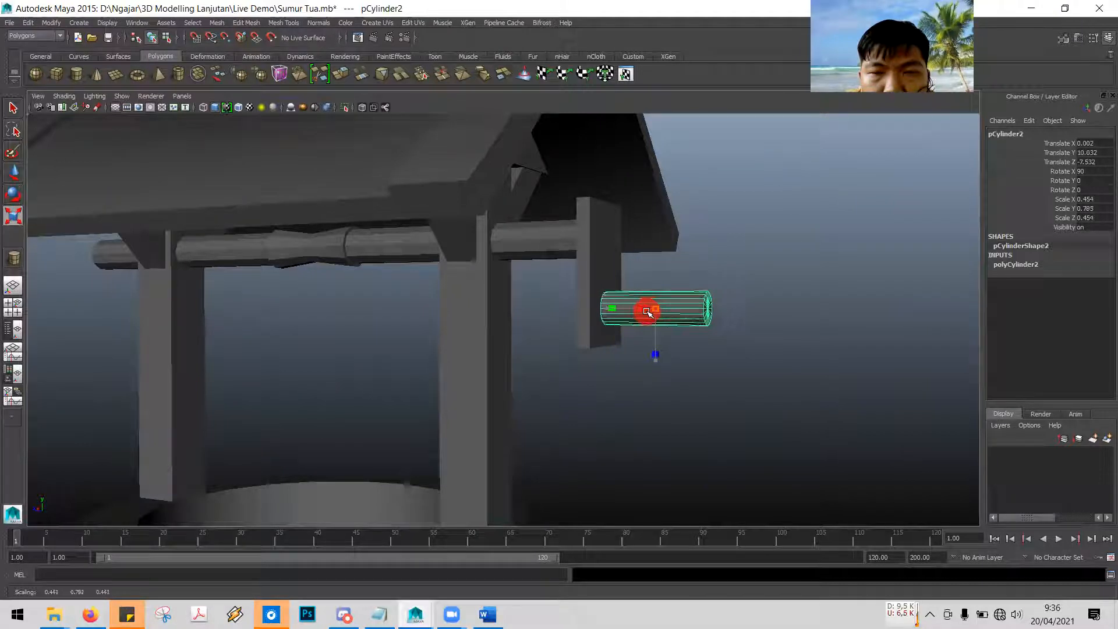
pyautogui.keyDown('alt'); pyautogui.moveTo(744, 321); pyautogui.dragTo(767, 320); pyautogui.keyUp('alt')
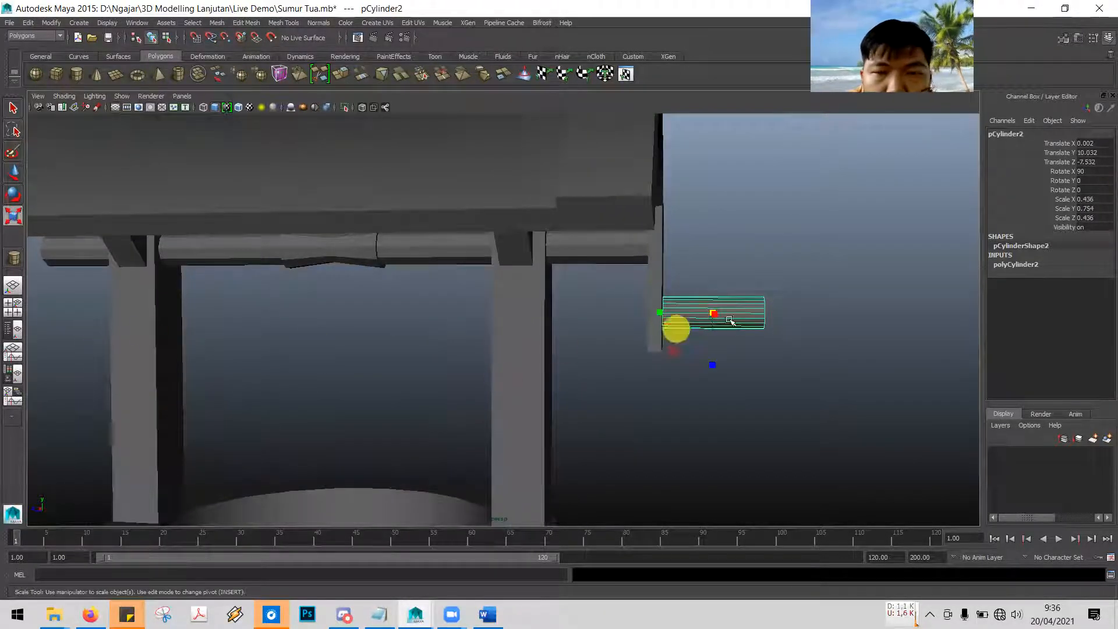
pyautogui.moveTo(659, 314); pyautogui.dragTo(644, 312)
pyautogui.click(13, 108)
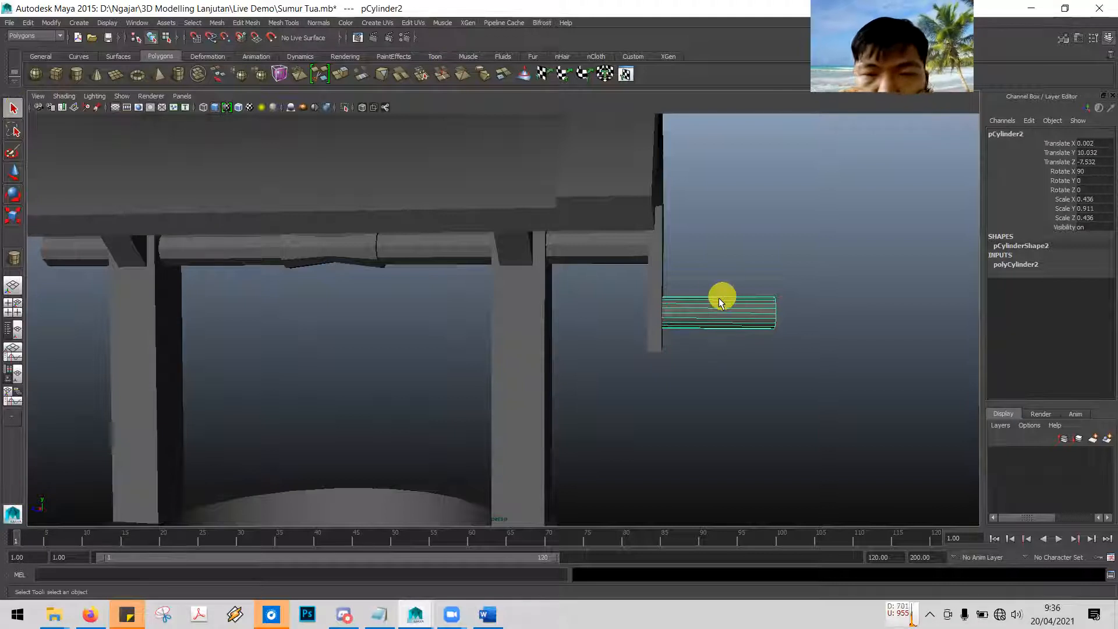
# In wireframe display, shift the handle cylinder slightly outward to about Translate Z -7.576 so its end sits within the plate's thickness
pyautogui.click(13, 172)
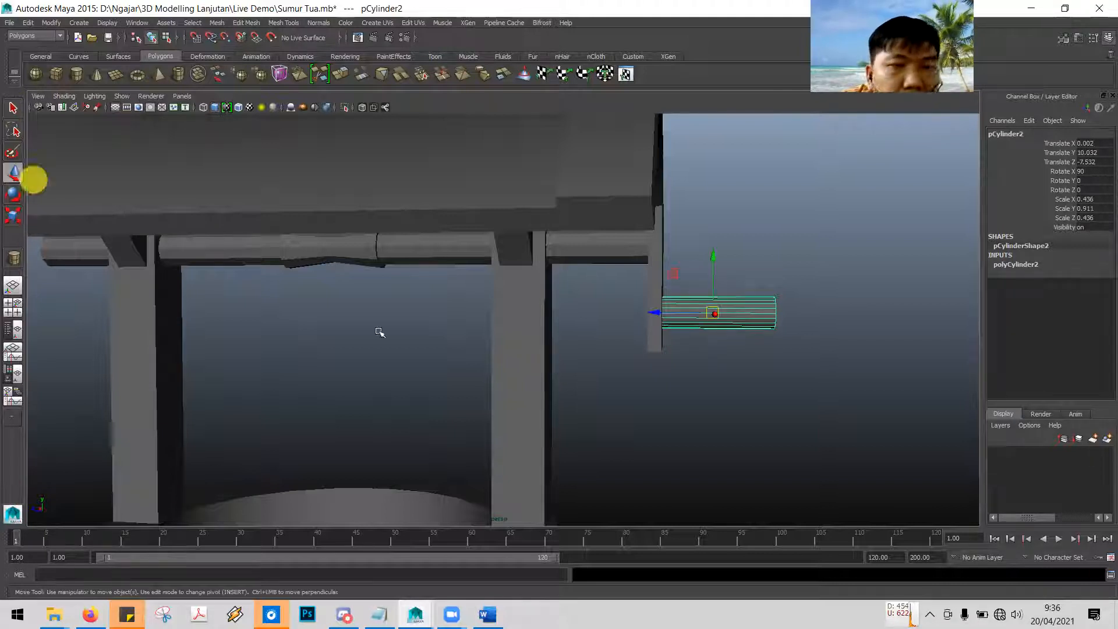
pyautogui.press('4')
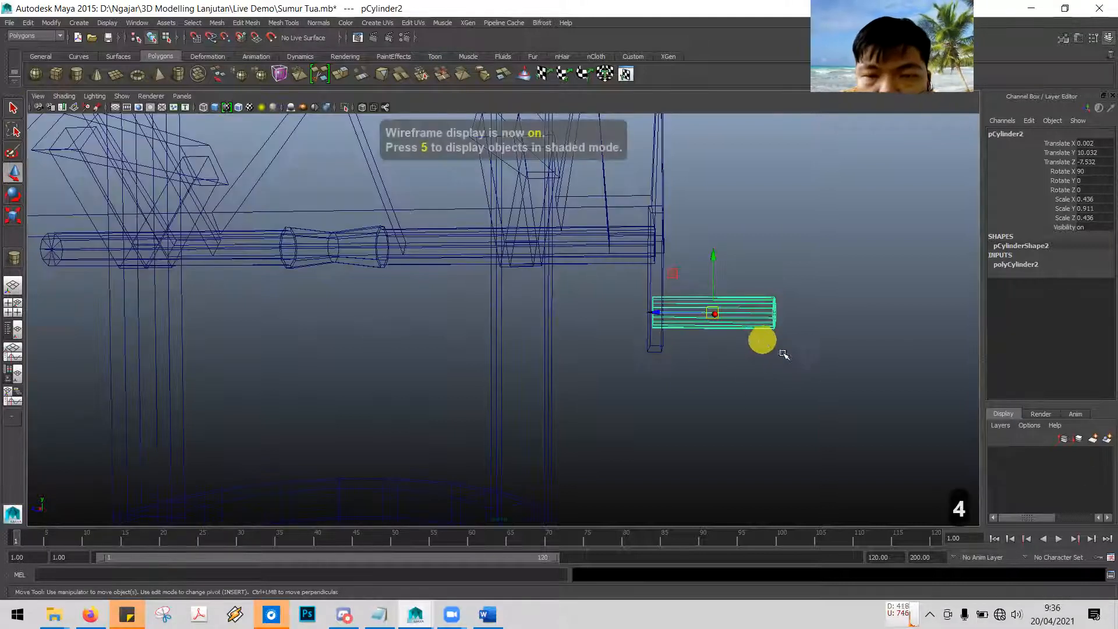
pyautogui.keyDown('alt'); pyautogui.moveTo(780, 371); pyautogui.dragTo(780, 369); pyautogui.keyUp('alt')
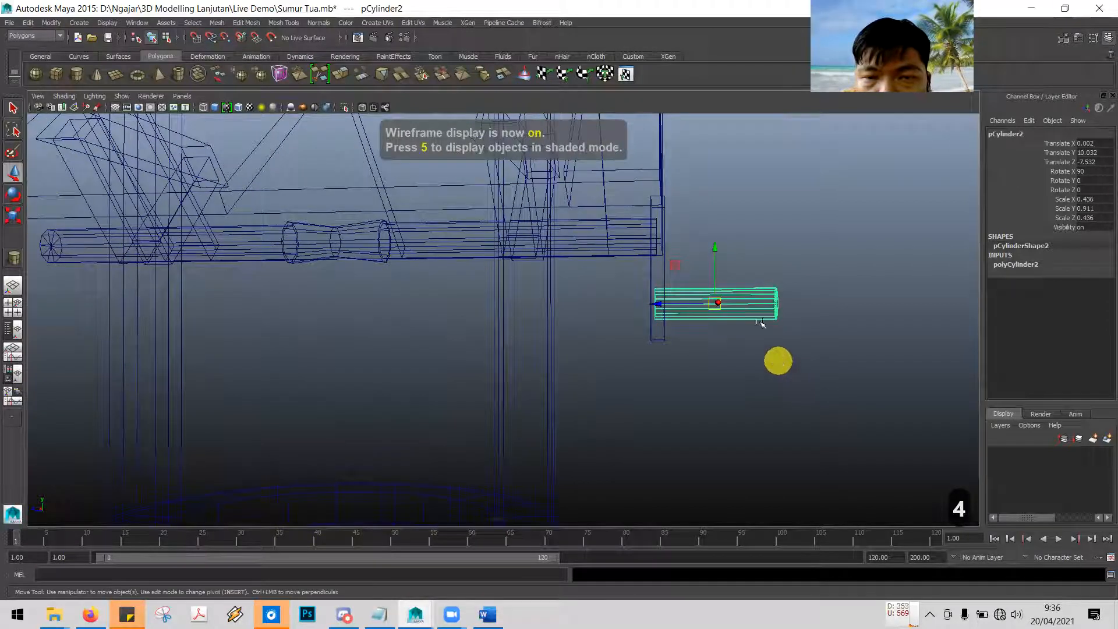
pyautogui.moveTo(658, 307); pyautogui.dragTo(660, 307, button='middle')
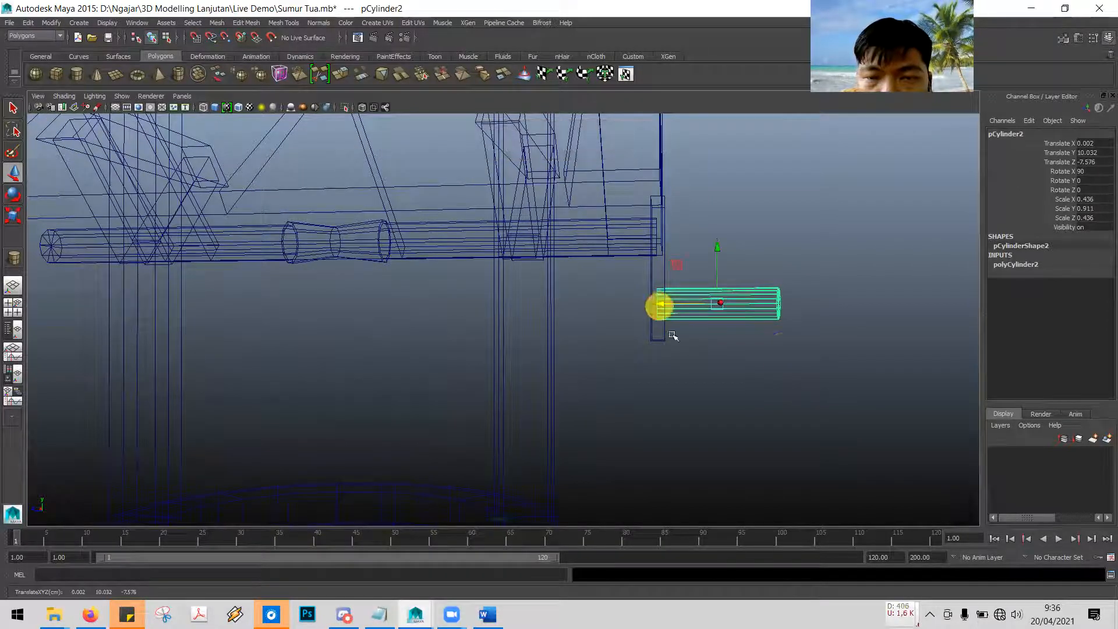
pyautogui.click(13, 106)
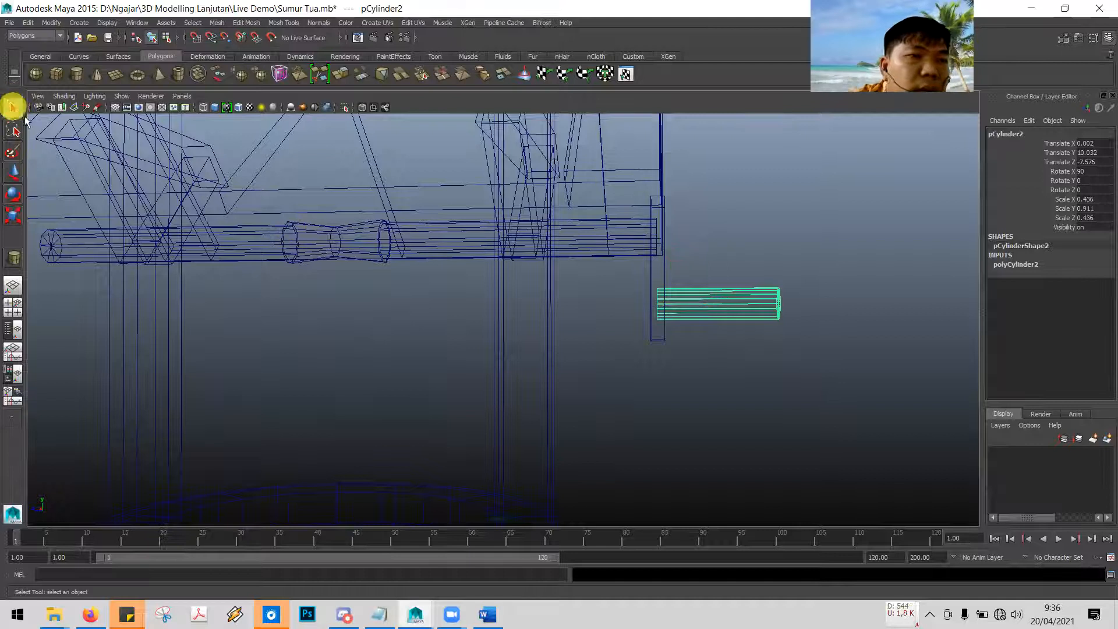
# Consult the handle illustration in the Word tutorial, and insert an edge loop around the middle of the handle cylinder in Maya
pyautogui.hotkey('alt', 'Tab')
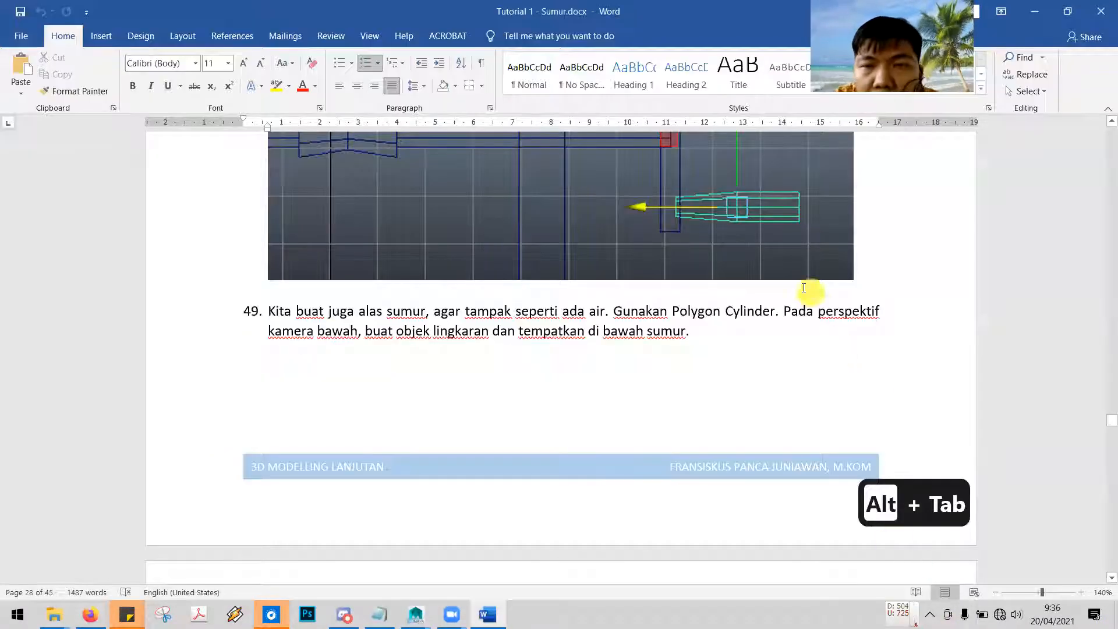
pyautogui.hotkey('alt', 'Tab')
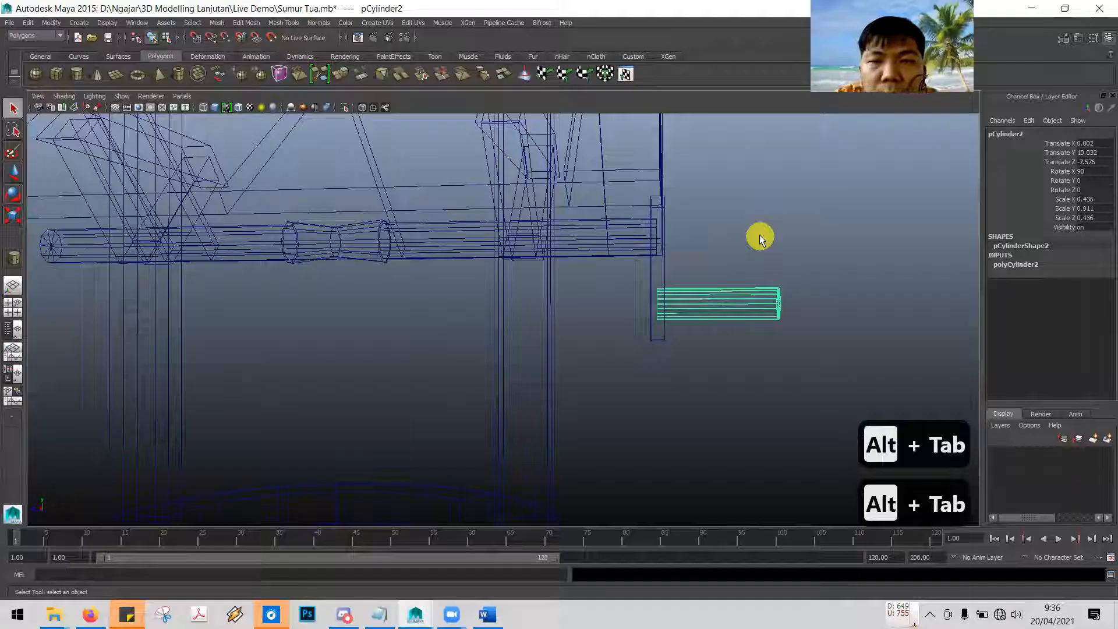
pyautogui.moveTo(722, 291); pyautogui.dragTo(748, 275, button='right')
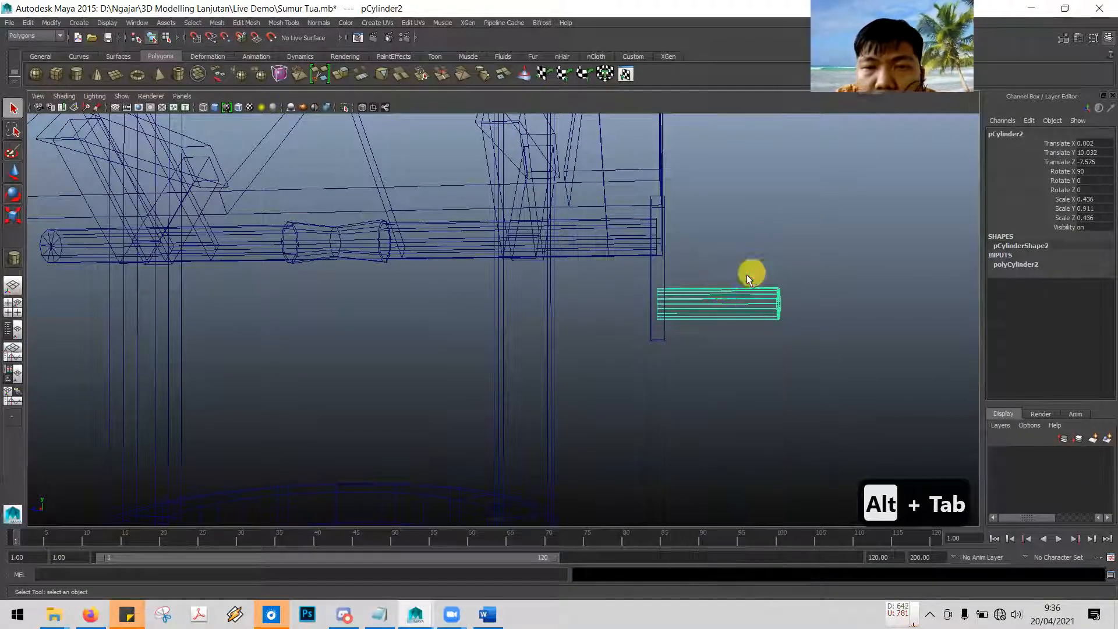
pyautogui.click(282, 24)
pyautogui.click(326, 158)
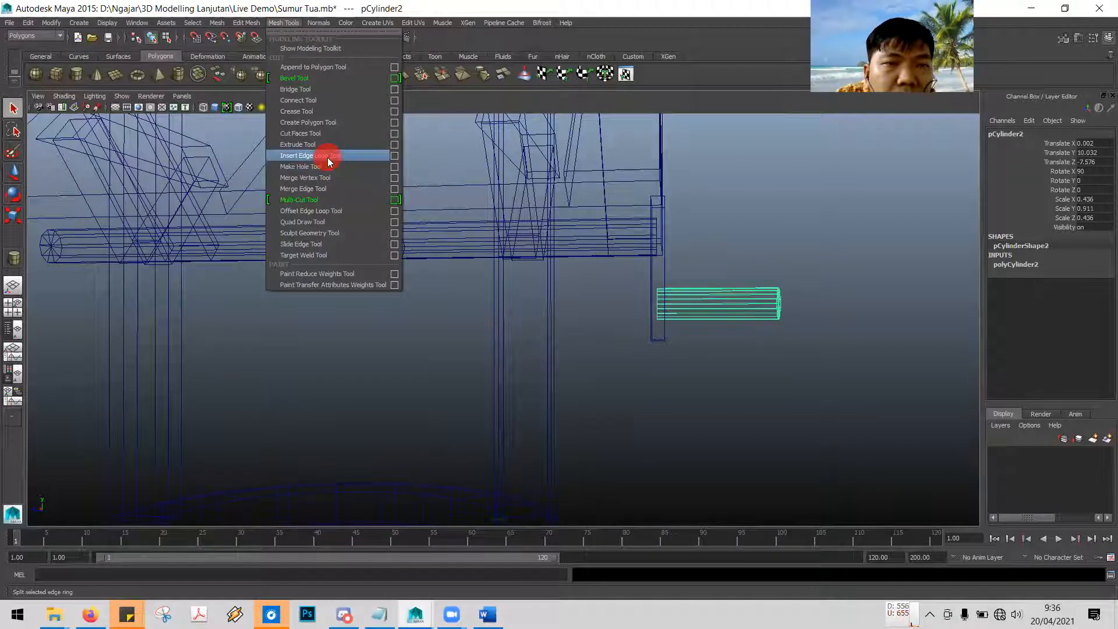
pyautogui.click(721, 300)
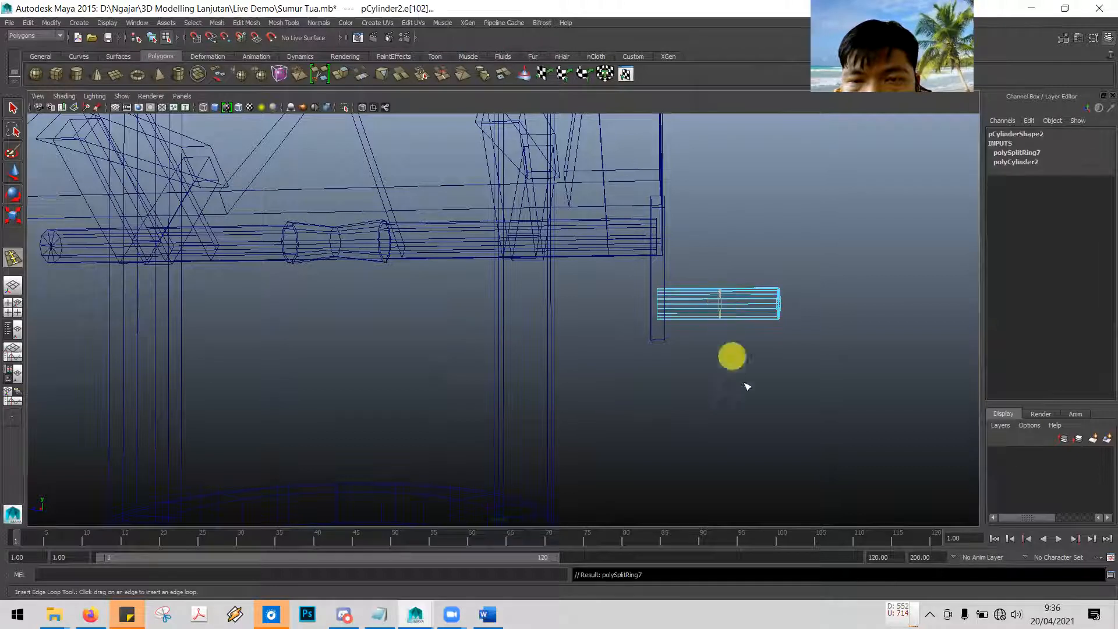
pyautogui.click(11, 109)
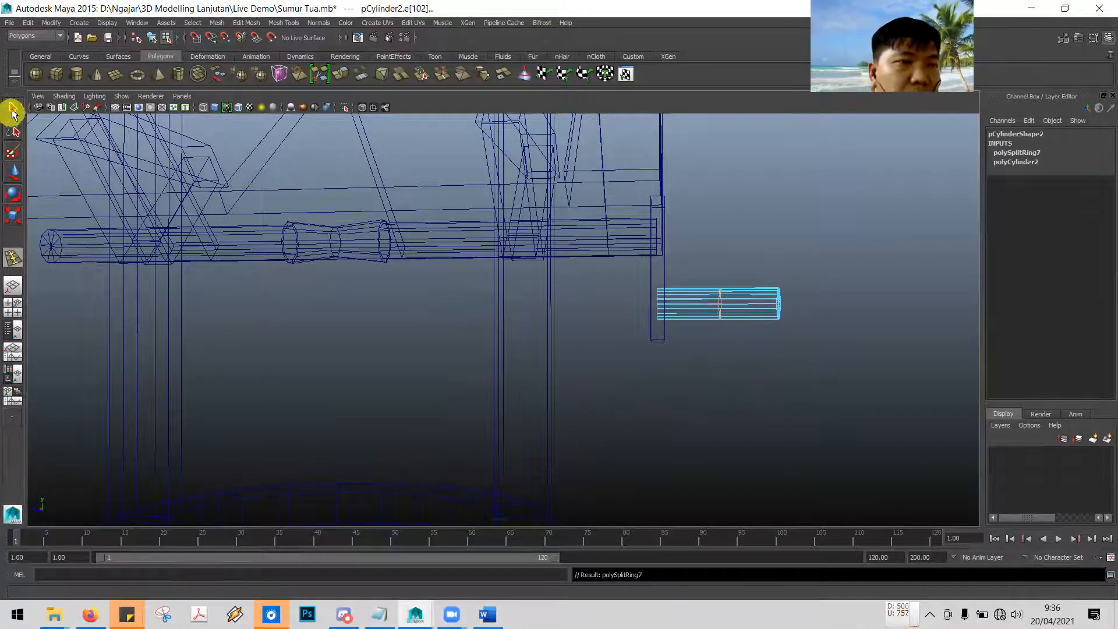
# Return the handle cylinder to object mode, switch to shaded display and select the whole handle
pyautogui.moveTo(781, 369)
pyautogui.keyDown('alt'); pyautogui.mouseDown()
pyautogui.moveTo(781, 344)
pyautogui.moveTo(778, 380)
pyautogui.mouseUp(); pyautogui.keyUp('alt')
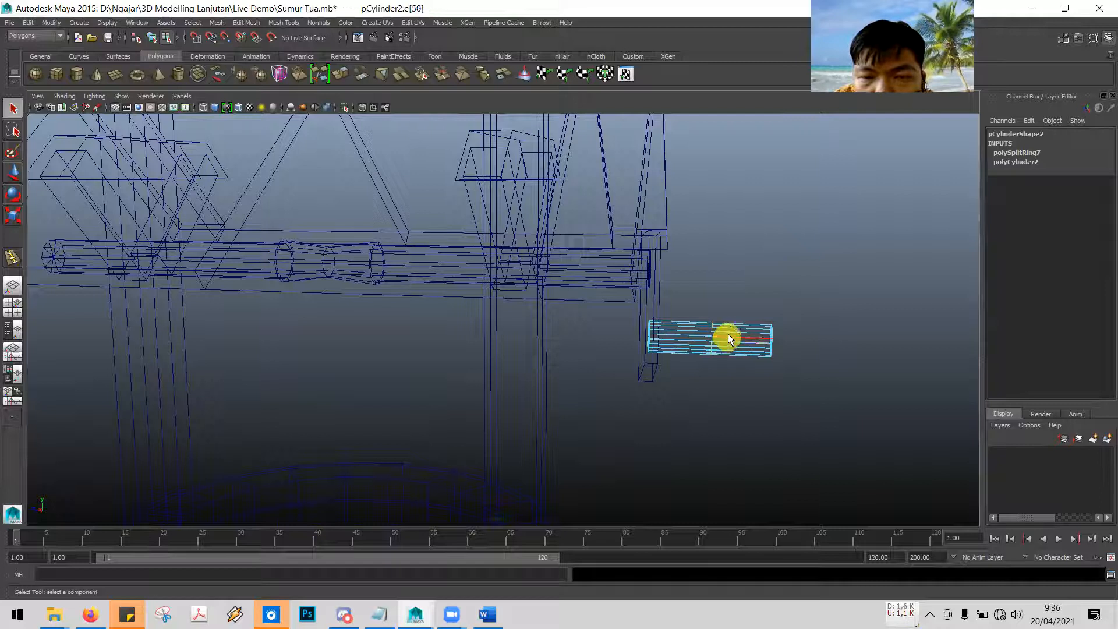
pyautogui.moveTo(745, 331); pyautogui.dragTo(769, 330, button='right')
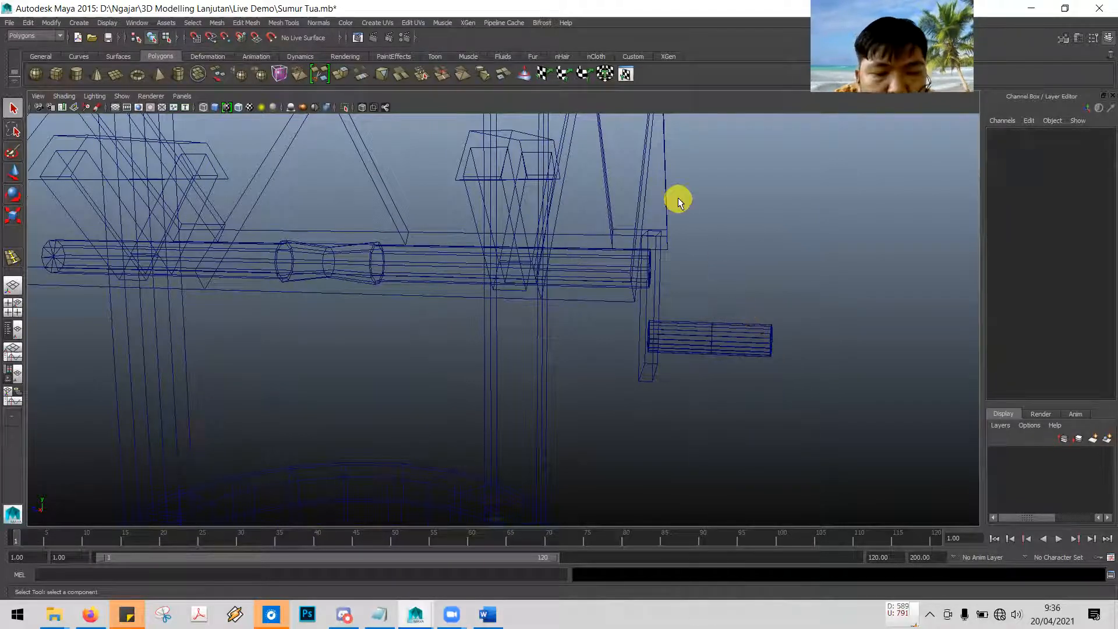
pyautogui.press('5')
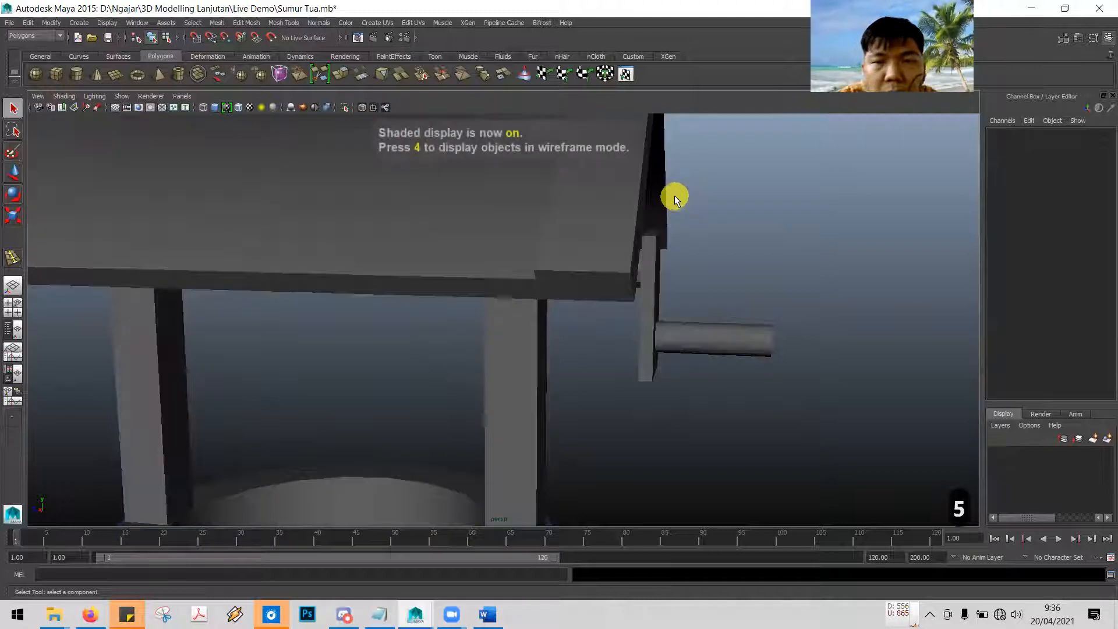
pyautogui.click(729, 333)
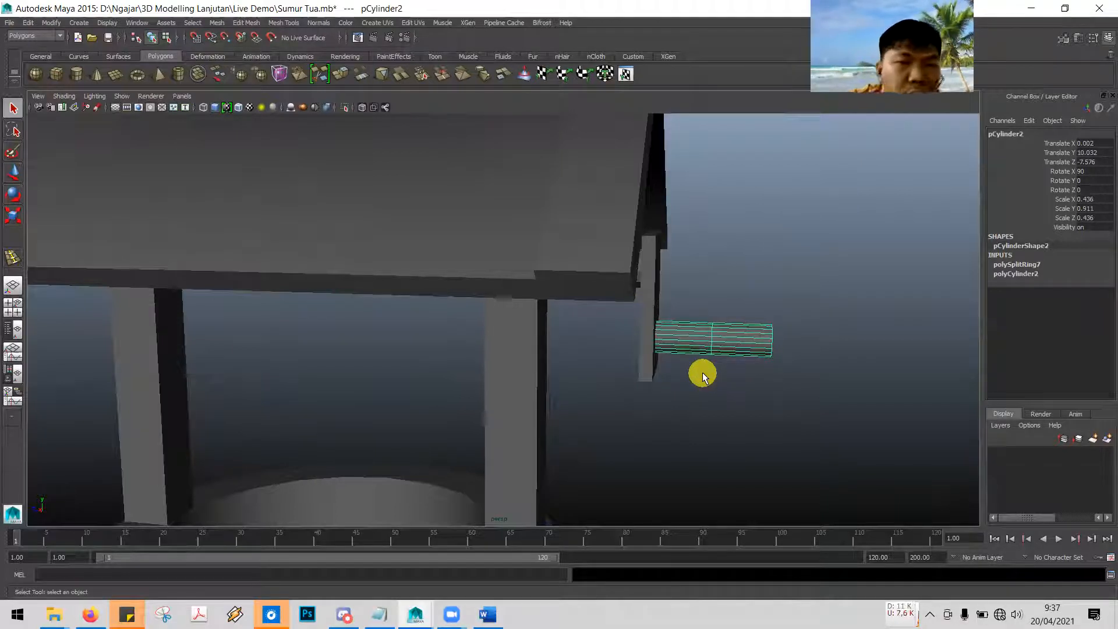
# Following the Word tutorial's handle illustration, taper the handle in Maya by scaling its plate-side end vertices uniformly to about 0.565
pyautogui.hotkey('alt', 'Tab')
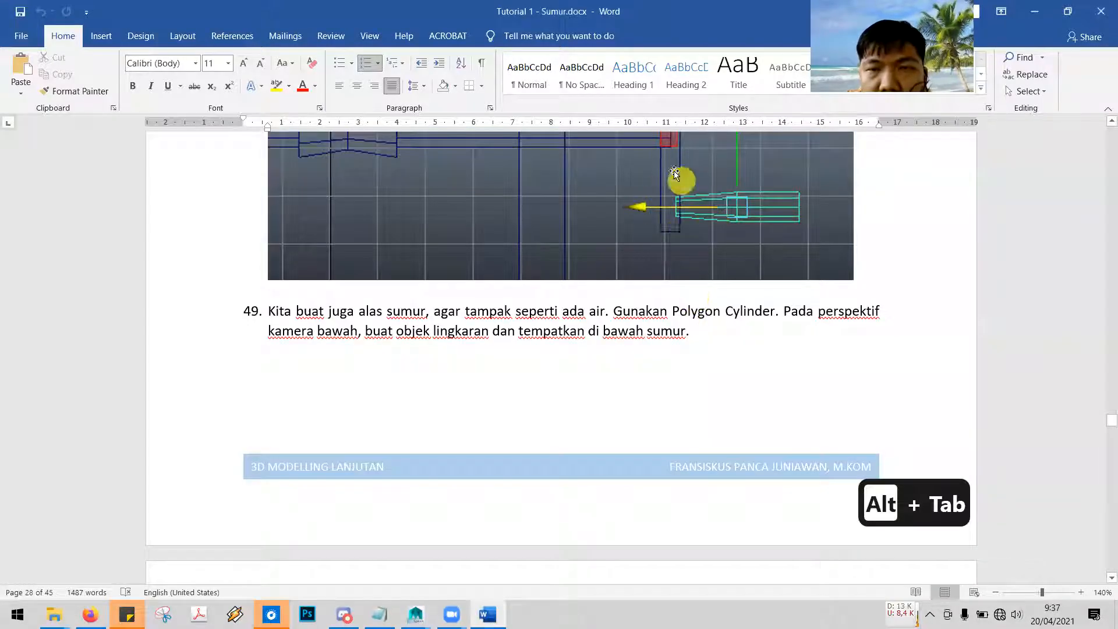
pyautogui.hotkey('alt', 'Tab')
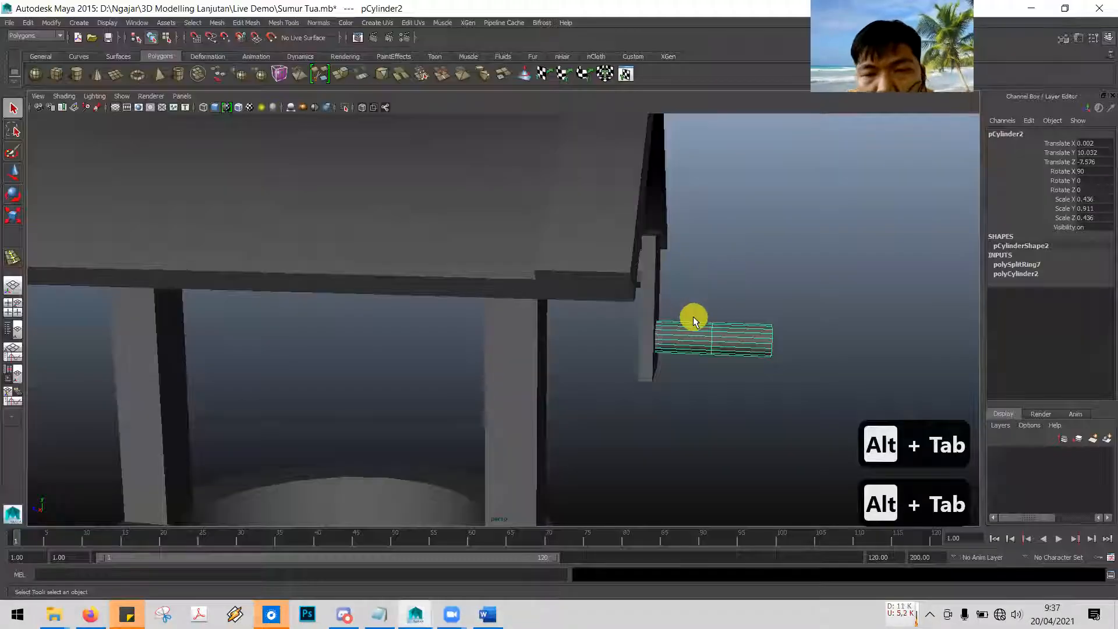
pyautogui.moveTo(674, 336); pyautogui.dragTo(640, 342, button='right')
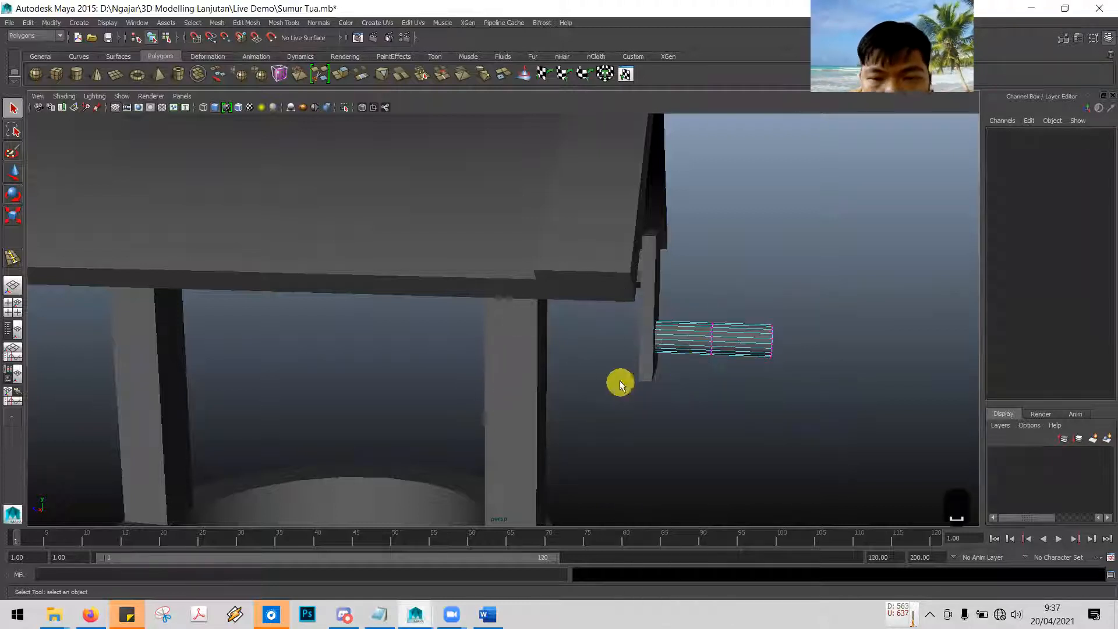
pyautogui.press('space')
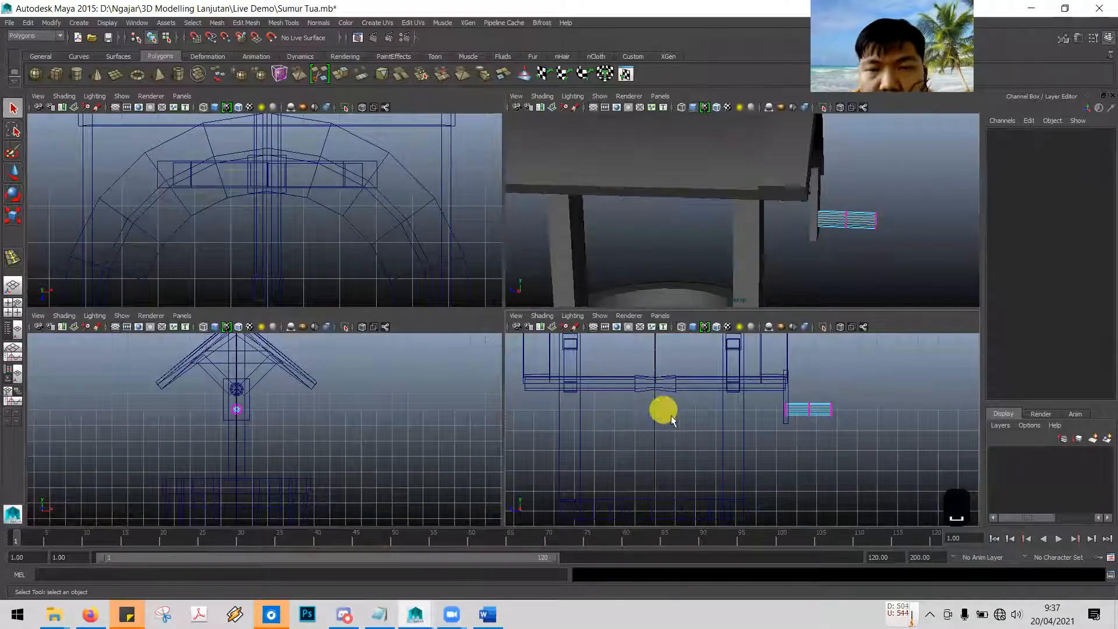
pyautogui.press('space')
pyautogui.scroll(4, 603, 316)
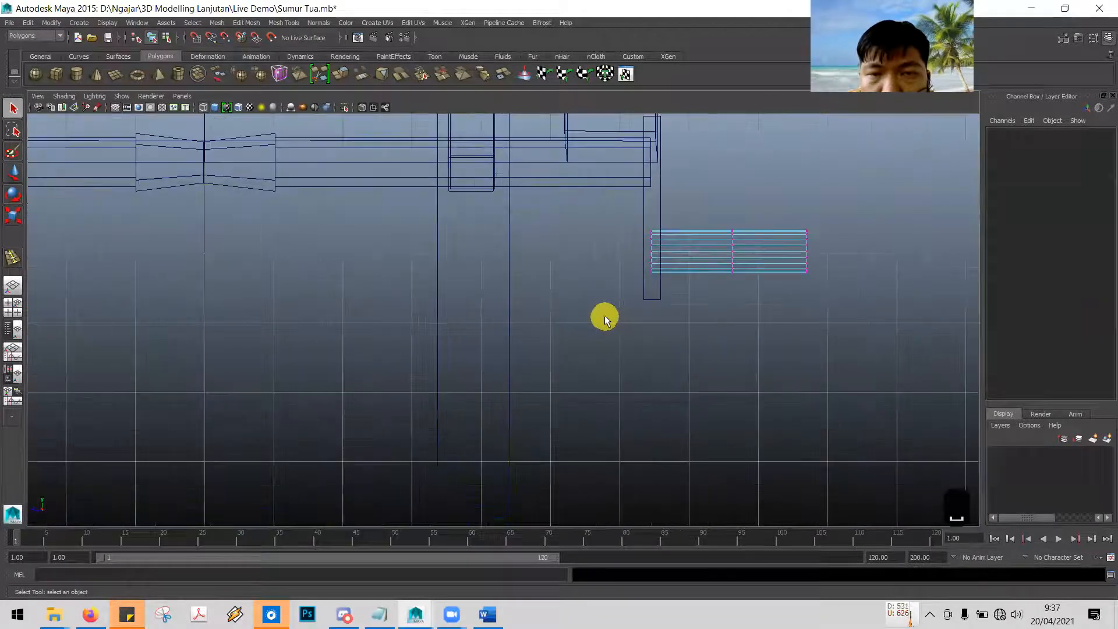
pyautogui.keyDown('alt'); pyautogui.moveTo(853, 290); pyautogui.dragTo(596, 302, button='middle'); pyautogui.keyUp('alt')
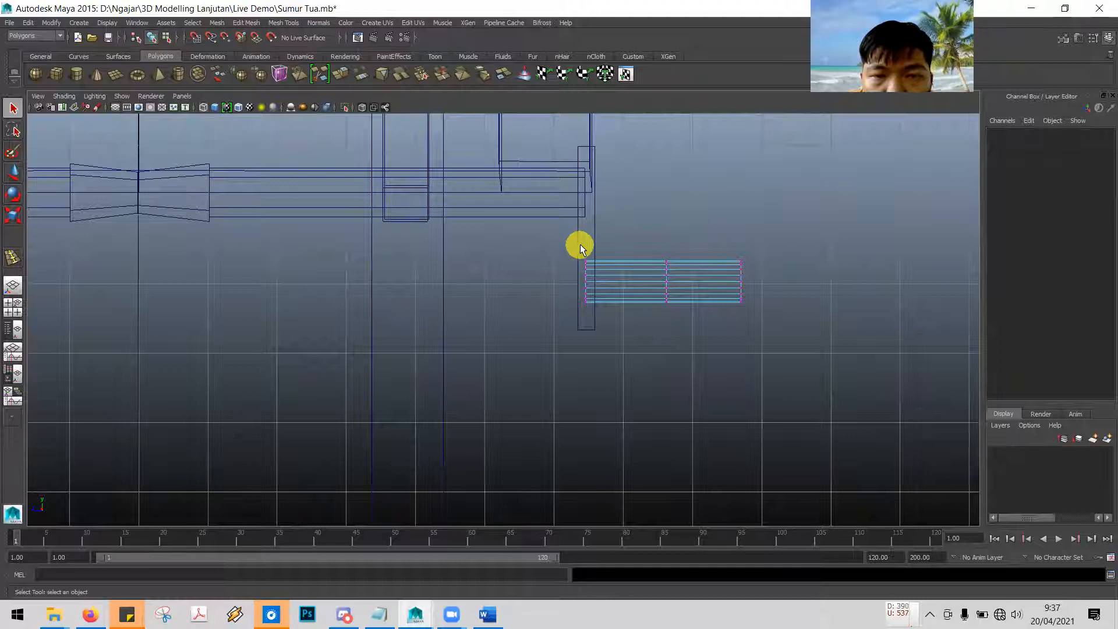
pyautogui.moveTo(591, 300); pyautogui.dragTo(590, 317)
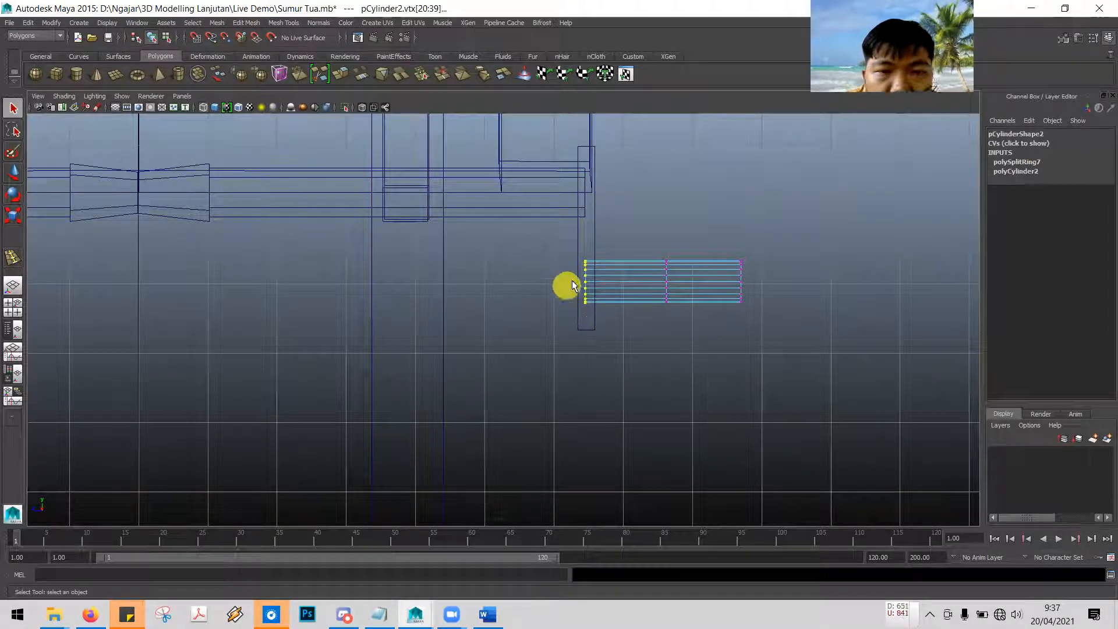
pyautogui.click(15, 218)
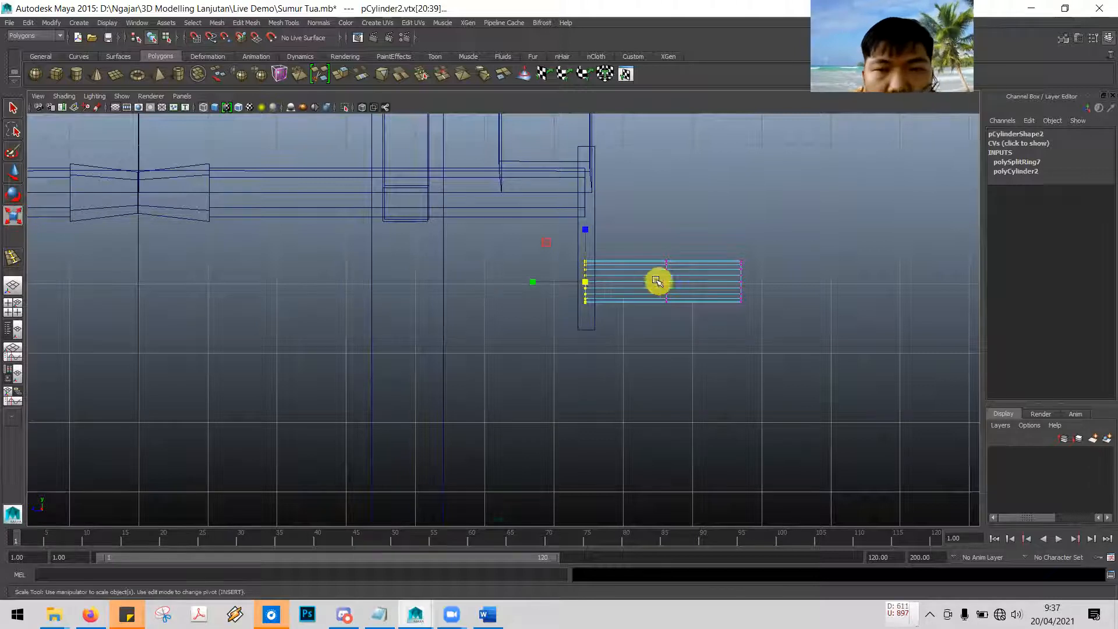
pyautogui.moveTo(585, 282)
pyautogui.mouseDown()
pyautogui.moveTo(560, 274)
pyautogui.moveTo(604, 289)
pyautogui.moveTo(573, 268)
pyautogui.mouseUp()
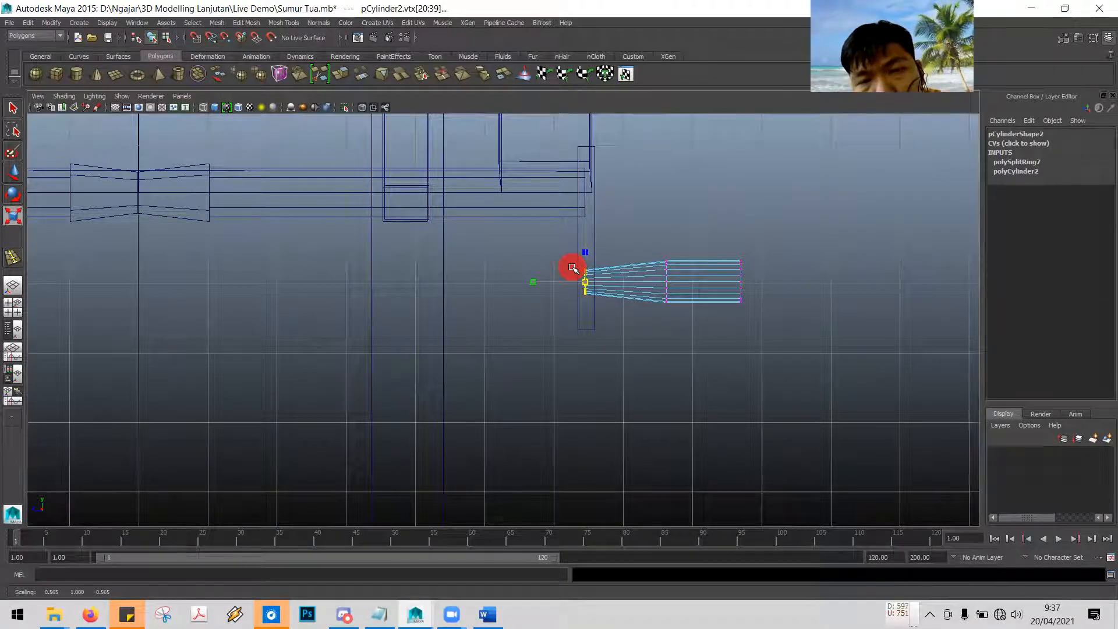
pyautogui.moveTo(573, 268); pyautogui.dragTo(573, 268)
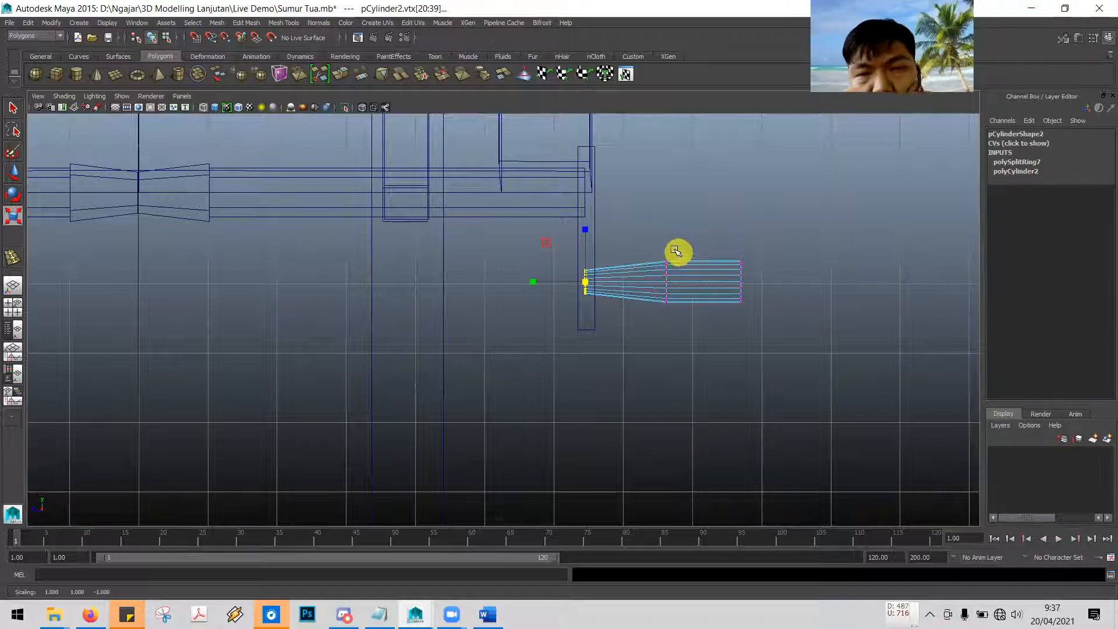
# Move the handle's middle vertex loop along its length towards the plate, to about Z -7.232
pyautogui.click(13, 107)
pyautogui.moveTo(653, 236); pyautogui.dragTo(684, 324)
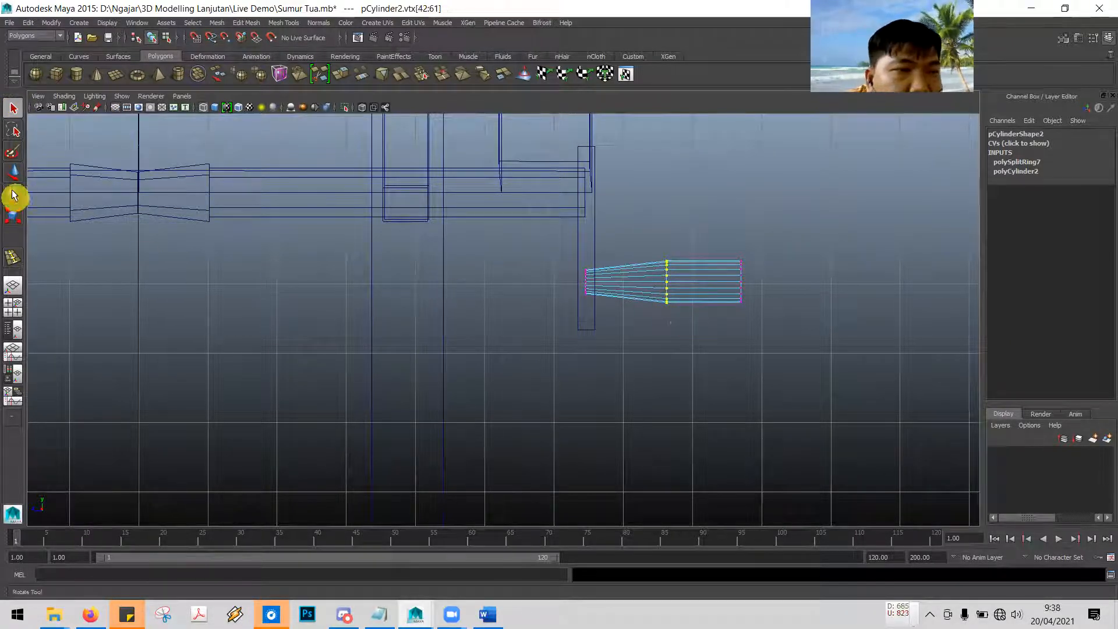
pyautogui.click(14, 173)
pyautogui.moveTo(616, 284); pyautogui.dragTo(599, 282)
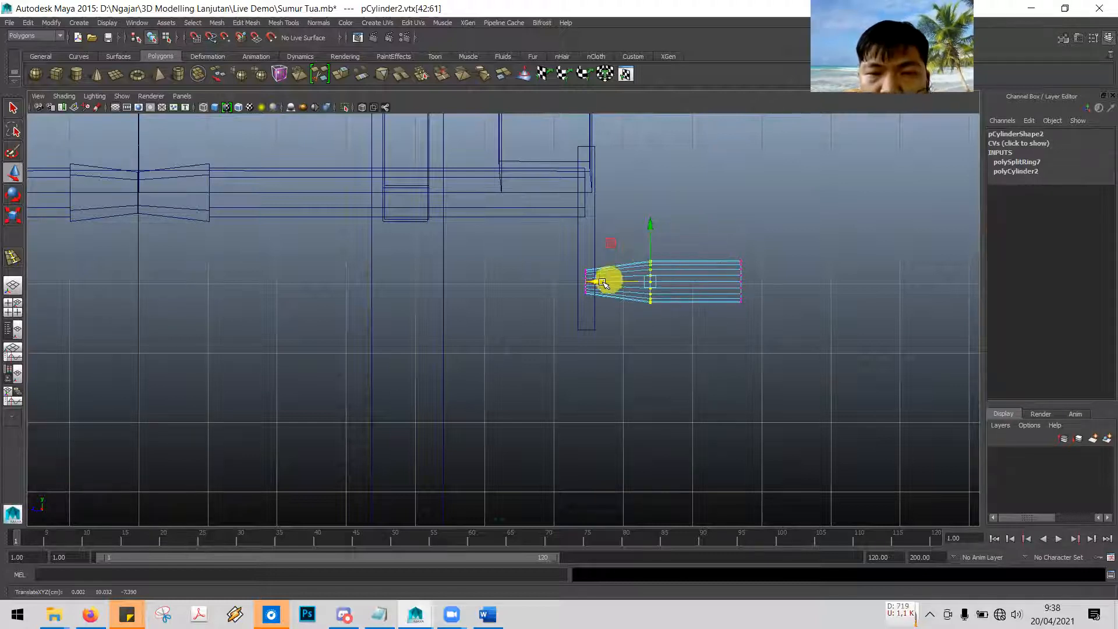
pyautogui.moveTo(594, 282); pyautogui.dragTo(582, 281)
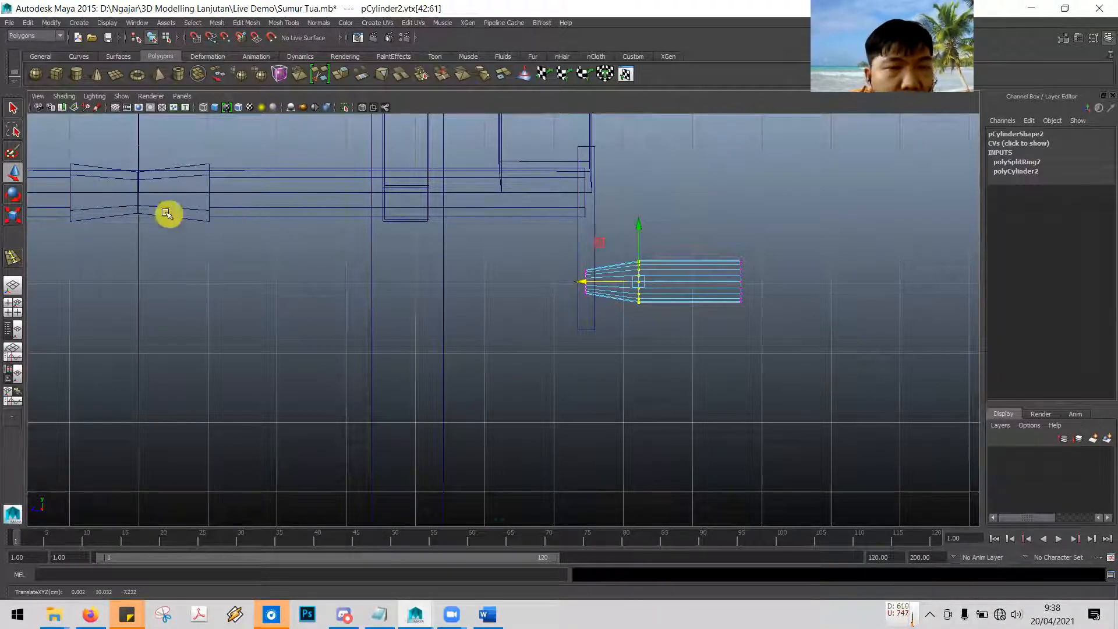
# Return the handle to object mode and examine its tapered shape against the plate in the shaded perspective view
pyautogui.moveTo(736, 266); pyautogui.dragTo(758, 252, button='right')
pyautogui.press('space')
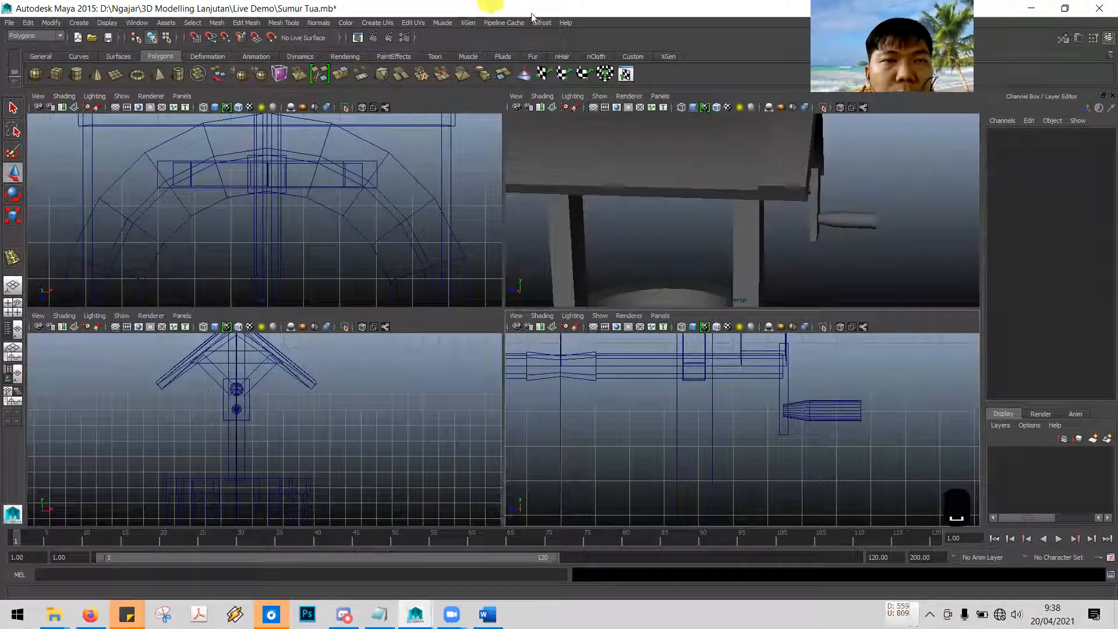
pyautogui.click(893, 207)
pyautogui.press('space')
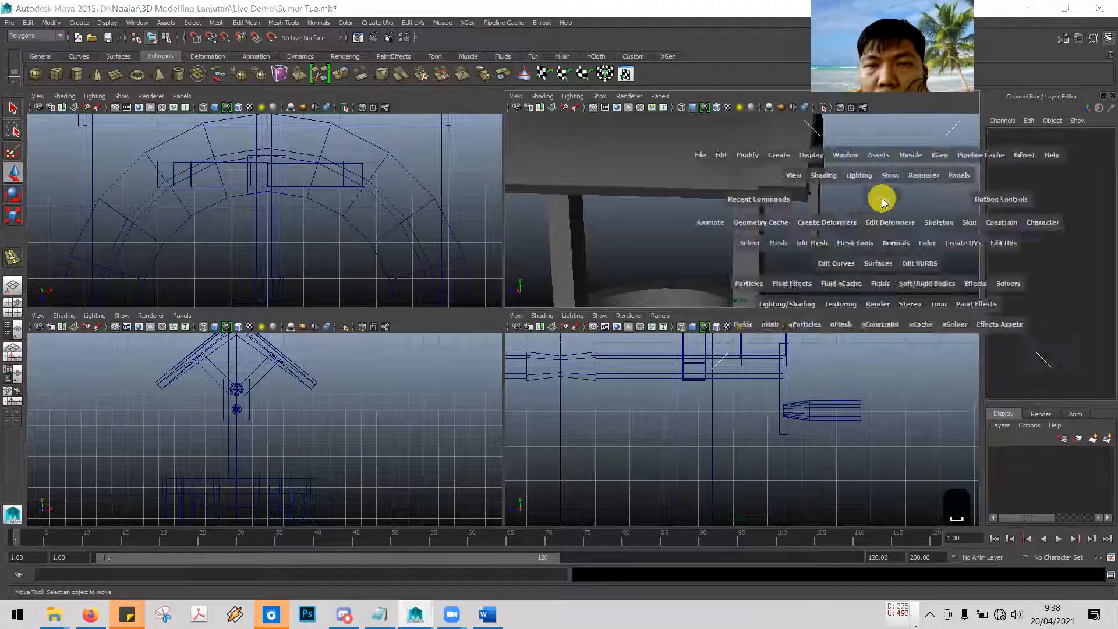
pyautogui.moveTo(840, 308)
pyautogui.keyDown('alt'); pyautogui.mouseDown()
pyautogui.moveTo(843, 292)
pyautogui.moveTo(850, 302)
pyautogui.moveTo(826, 302)
pyautogui.moveTo(883, 302)
pyautogui.moveTo(840, 297)
pyautogui.mouseUp(); pyautogui.keyUp('alt')
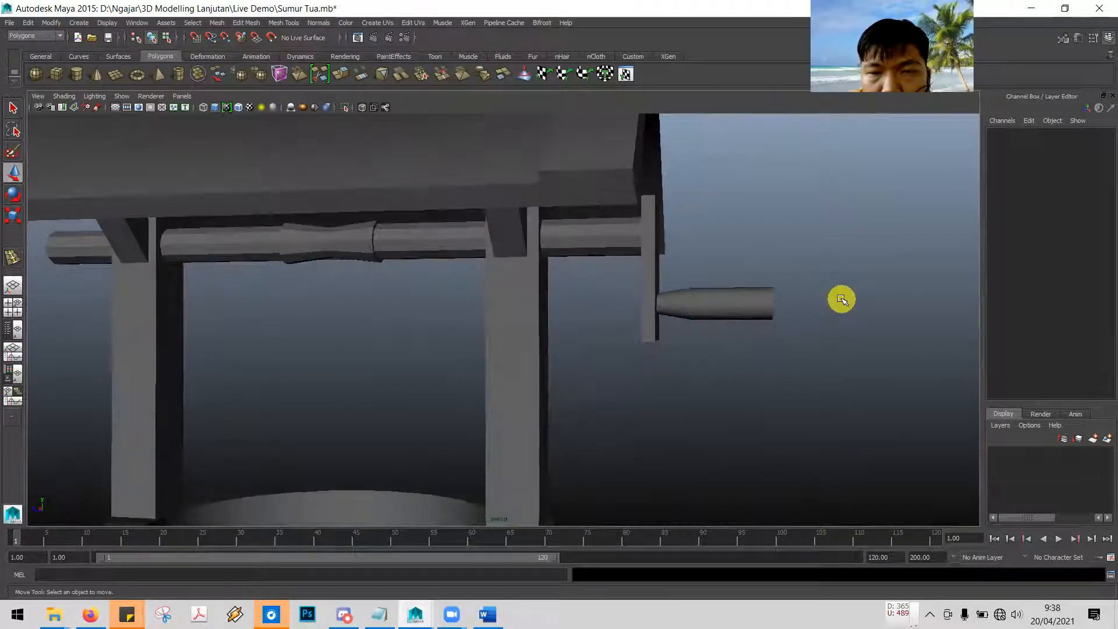
pyautogui.click(737, 291)
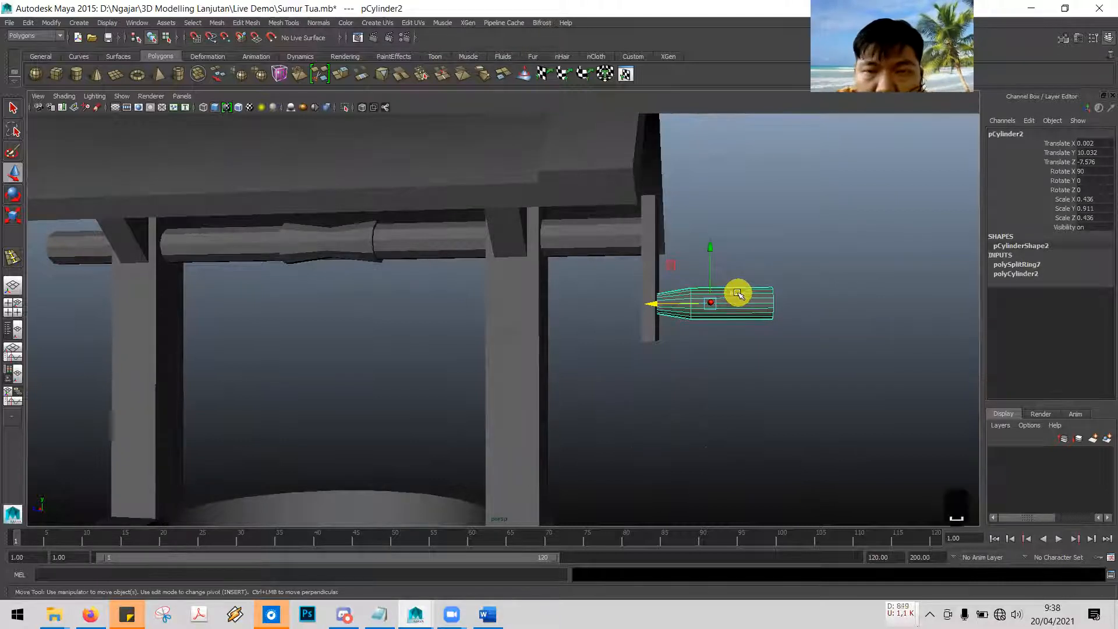
# In the wireframe side view, reselect the handle's middle vertex loop and move it slightly closer to the plate
pyautogui.press('space')
pyautogui.click(664, 423)
pyautogui.press('space')
pyautogui.press('space')
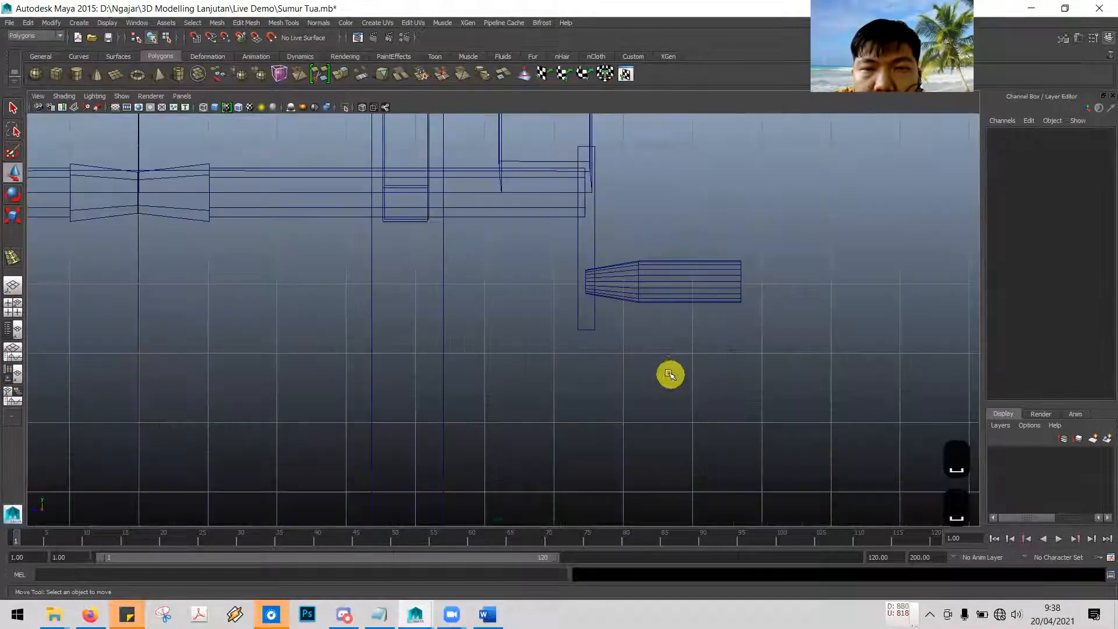
pyautogui.click(643, 286)
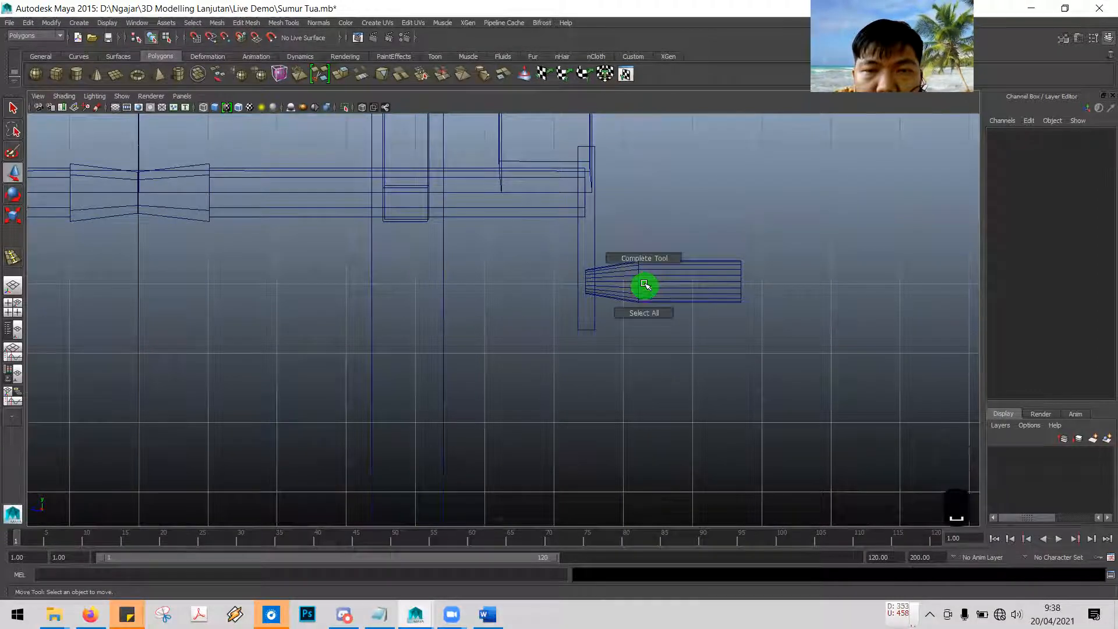
pyautogui.click(684, 286)
pyautogui.moveTo(686, 285); pyautogui.dragTo(655, 282, button='right')
pyautogui.moveTo(626, 238); pyautogui.dragTo(652, 314)
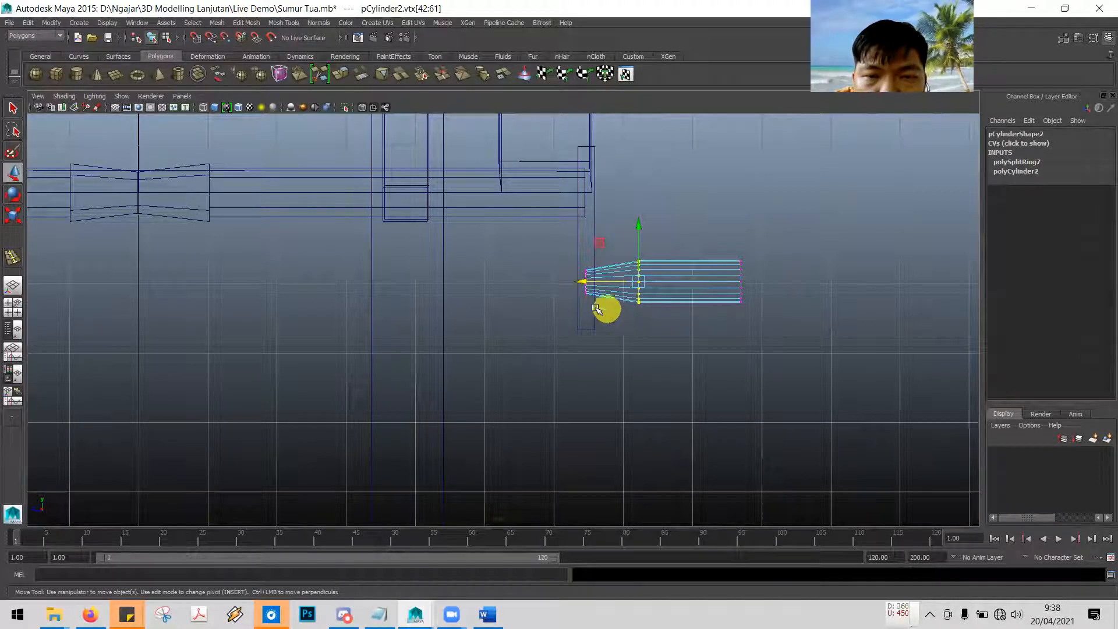
pyautogui.moveTo(581, 282); pyautogui.dragTo(570, 279)
# Return the handle to object mode in the perspective view and save the scene
pyautogui.press('space')
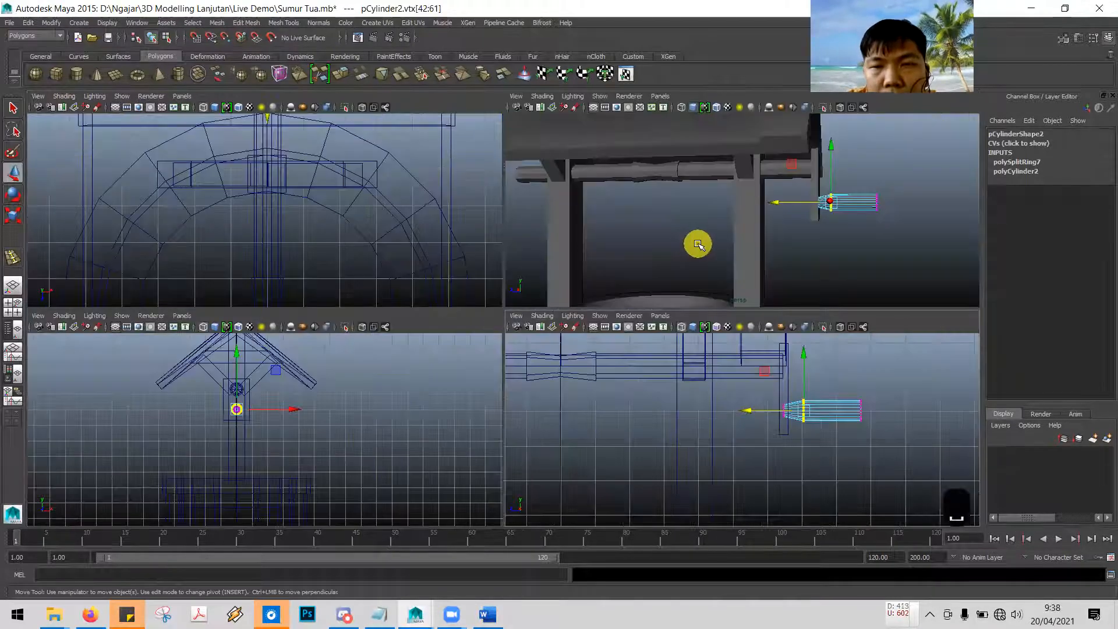
pyautogui.press('Escape')
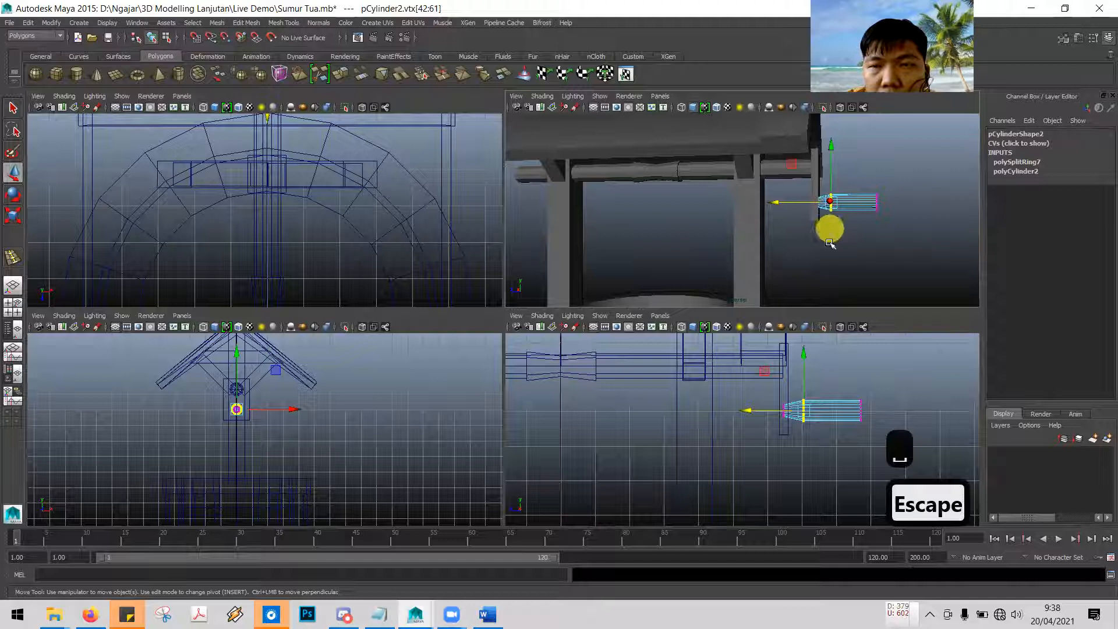
pyautogui.click(830, 244)
pyautogui.press('space')
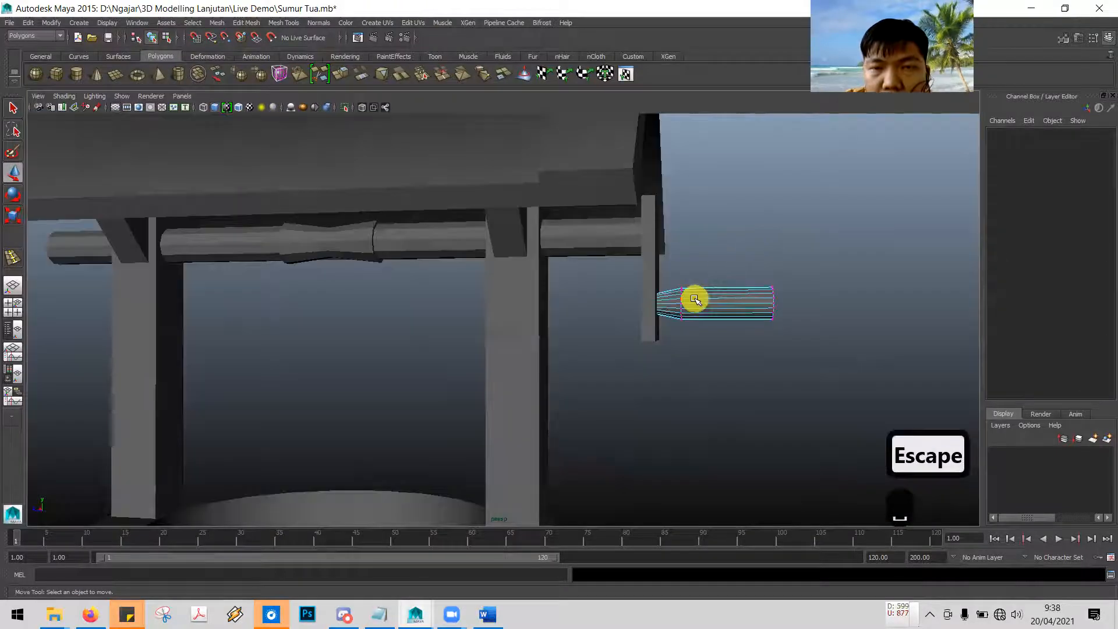
pyautogui.rightClick(694, 300)
pyautogui.moveTo(694, 300); pyautogui.dragTo(731, 283, button='right')
pyautogui.keyDown('alt'); pyautogui.moveTo(826, 294); pyautogui.dragTo(697, 357); pyautogui.keyUp('alt')
pyautogui.click(640, 393)
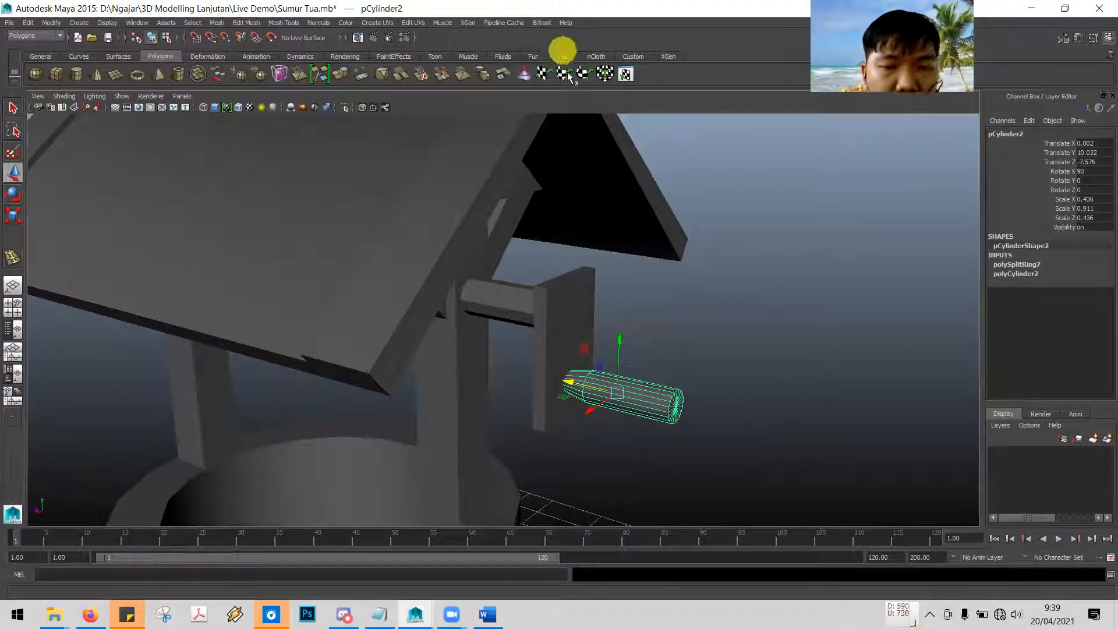
pyautogui.click(10, 22)
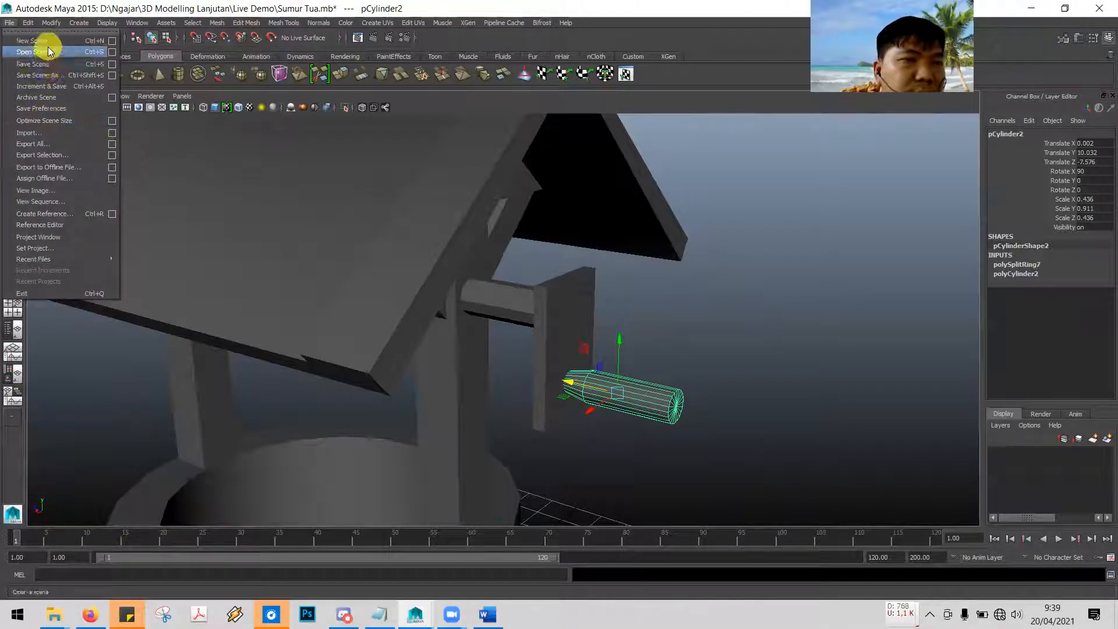
pyautogui.click(55, 64)
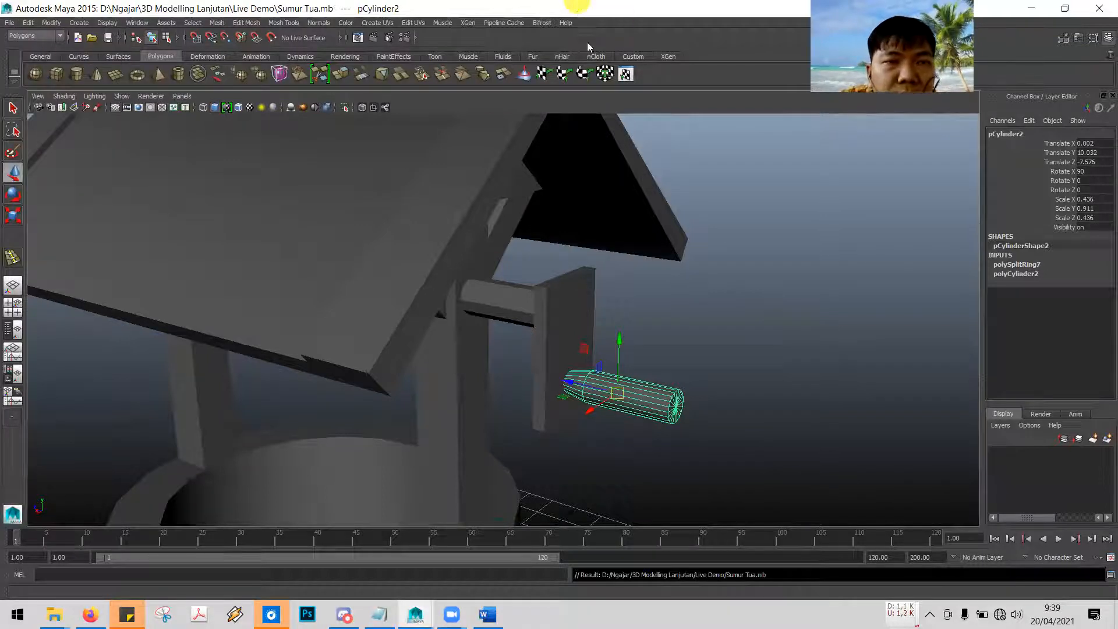
# Read tutorial steps 49 to 52 in Word on the well's base and the bucket cylinder, checking the whole well in Maya
pyautogui.hotkey('alt', 'Tab')
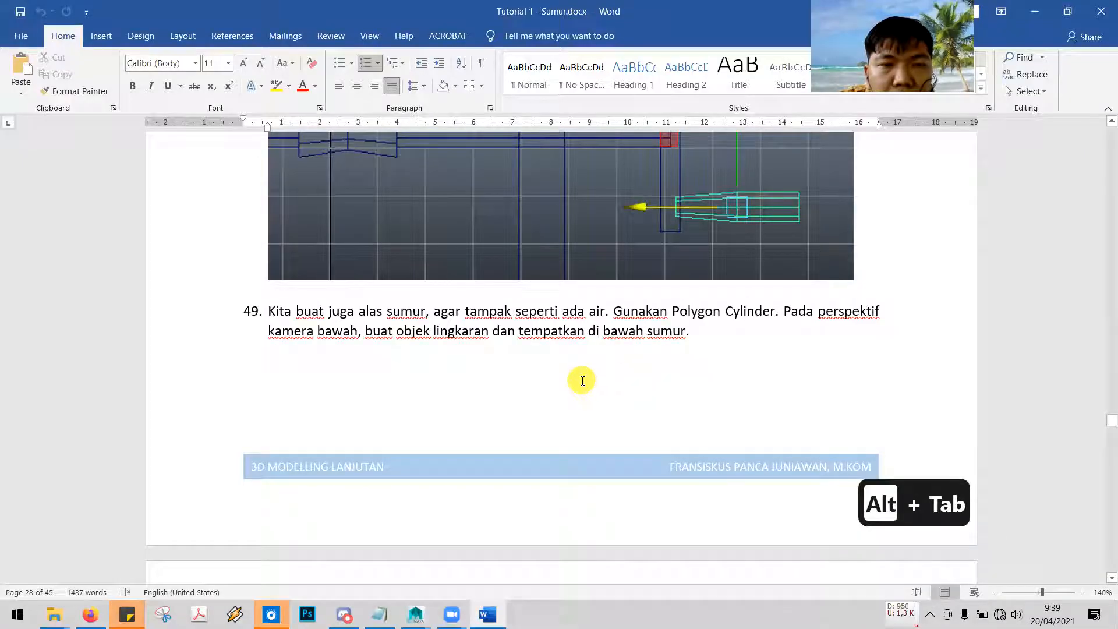
pyautogui.scroll(-1, 582, 381)
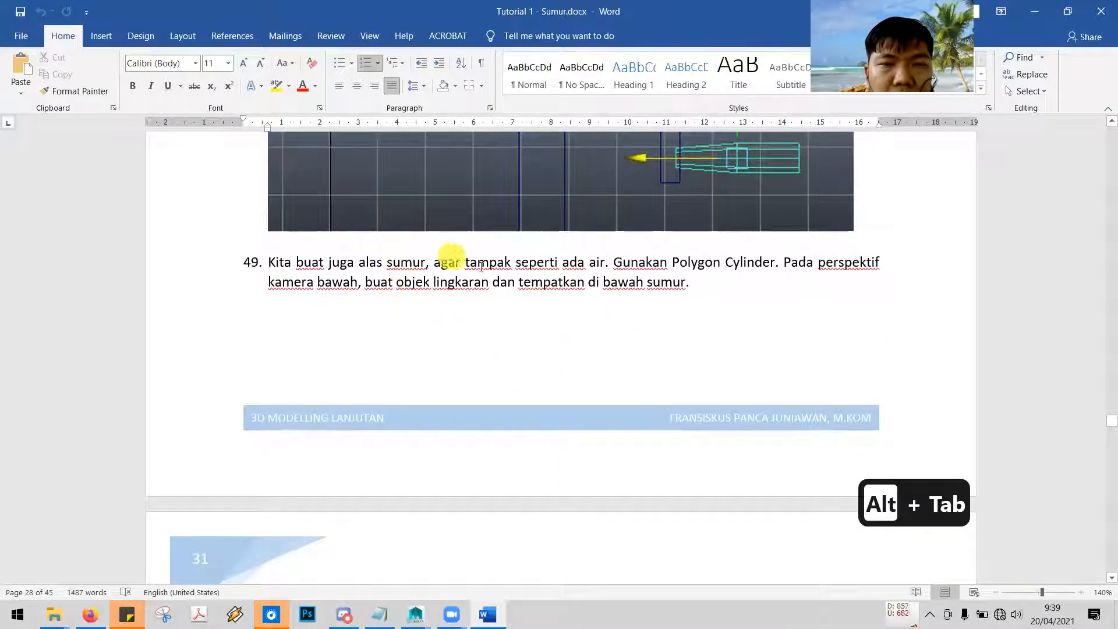
pyautogui.scroll(-1, 515, 296)
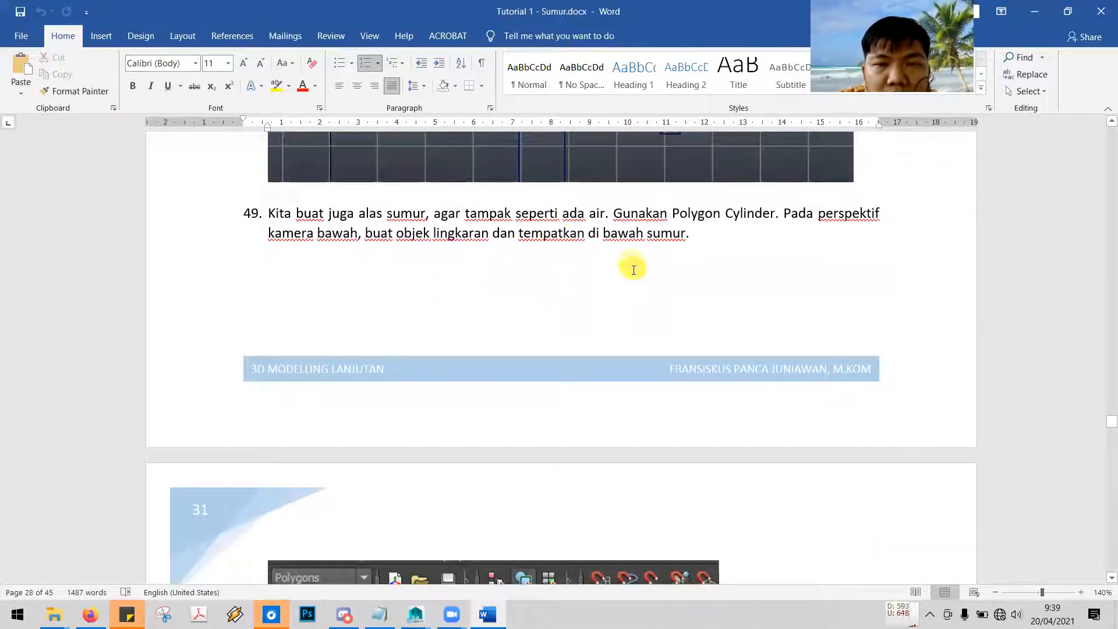
pyautogui.scroll(-3, 632, 272)
pyautogui.scroll(-12, 632, 272)
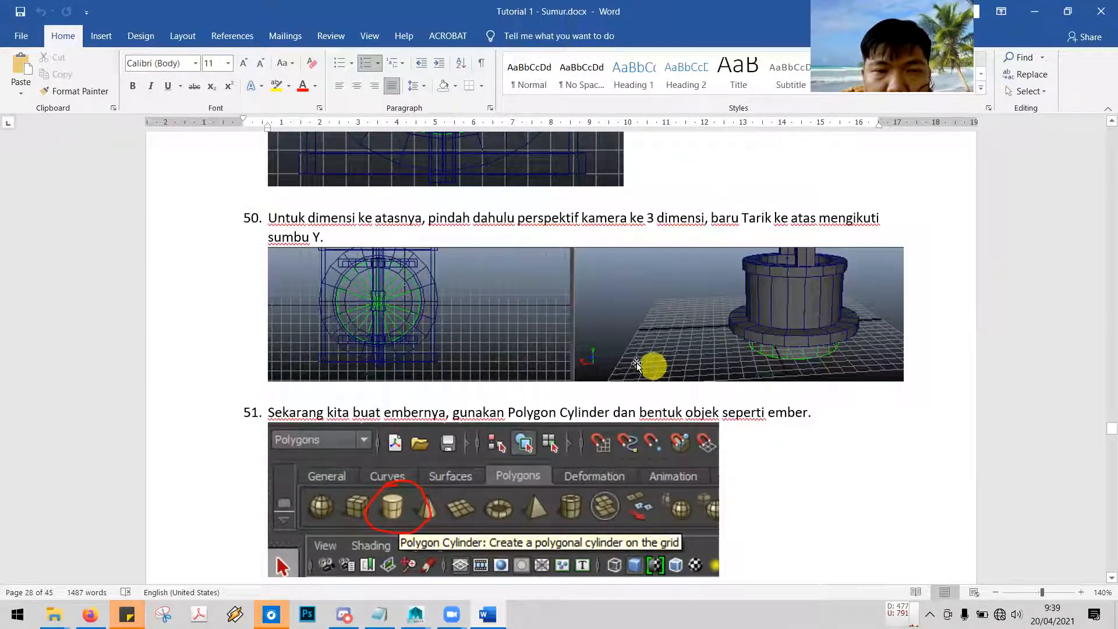
pyautogui.scroll(-10, 630, 358)
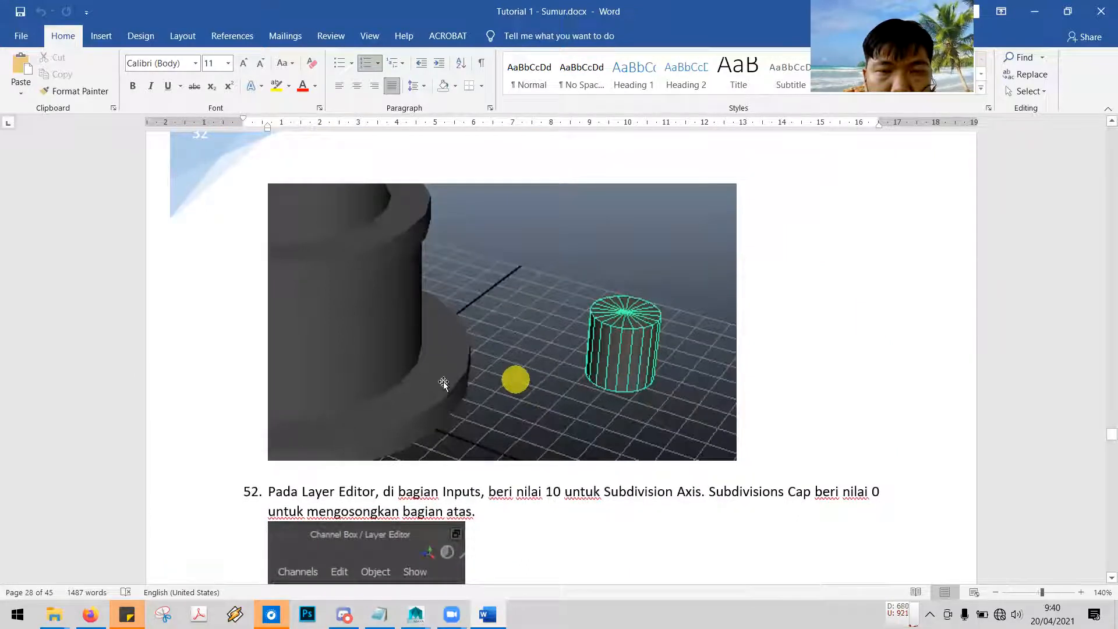
pyautogui.hotkey('alt', 'Tab')
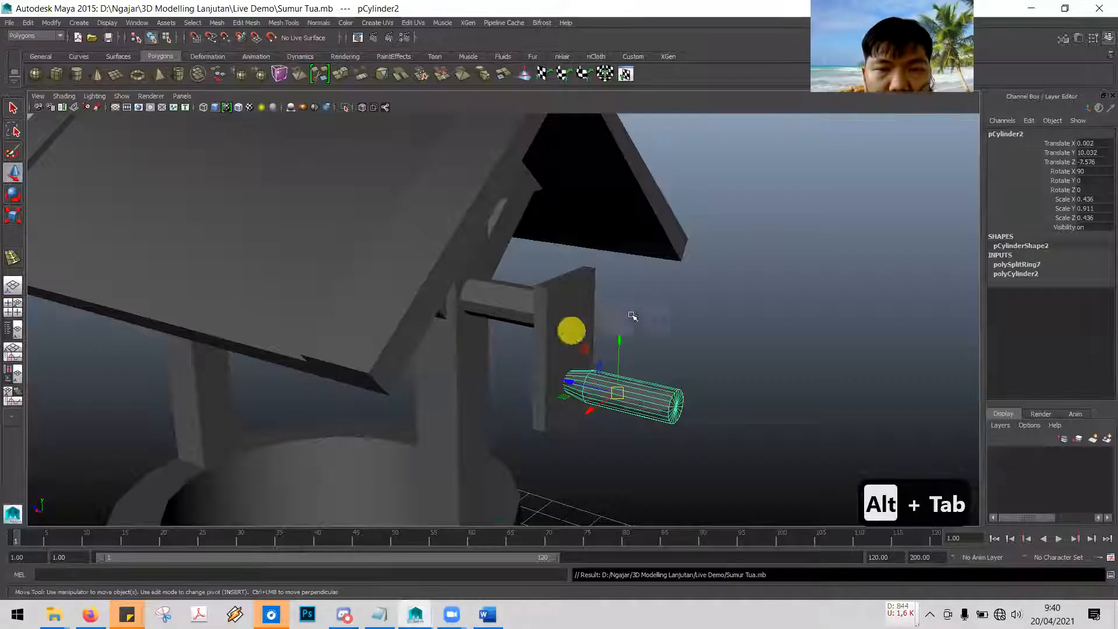
pyautogui.scroll(-5, 727, 338)
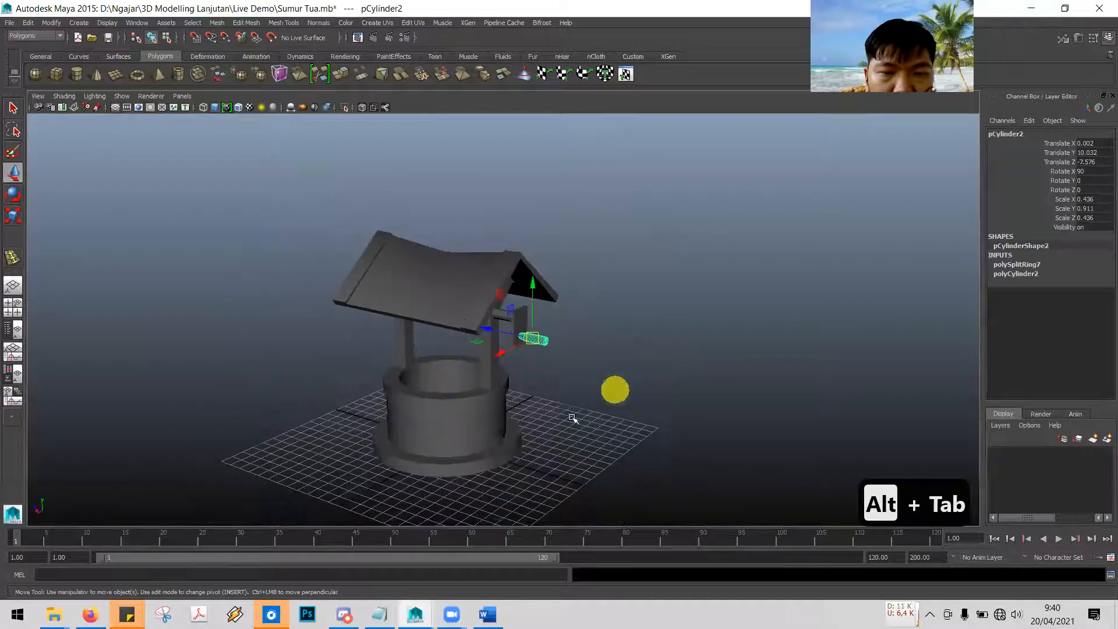
pyautogui.click(507, 446)
pyautogui.hotkey('alt', 'Tab')
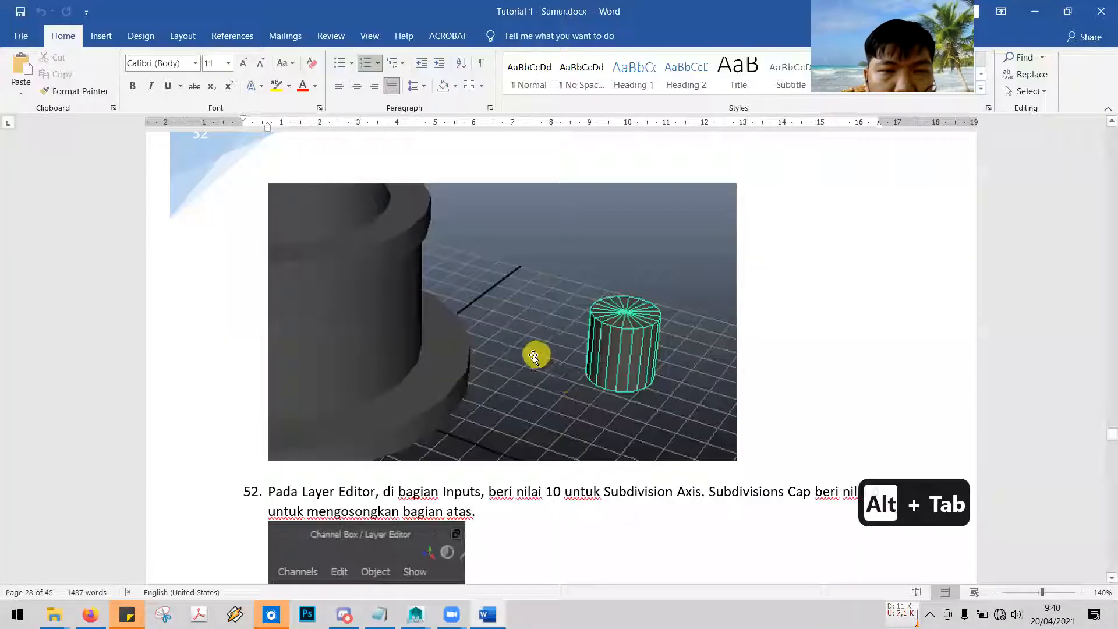
pyautogui.scroll(-4, 530, 356)
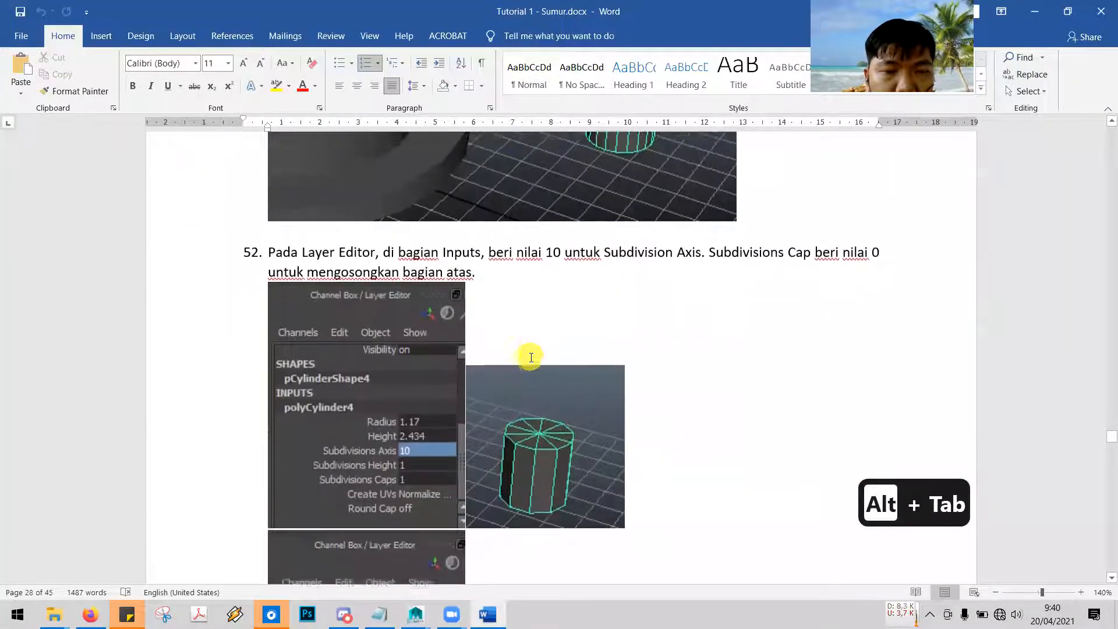
# Review tutorial steps 51 and 52 in Word on creating the bucket cylinder and setting its axis and cap subdivisions
pyautogui.scroll(2, 529, 357)
pyautogui.scroll(-2, 529, 357)
pyautogui.scroll(-13, 528, 356)
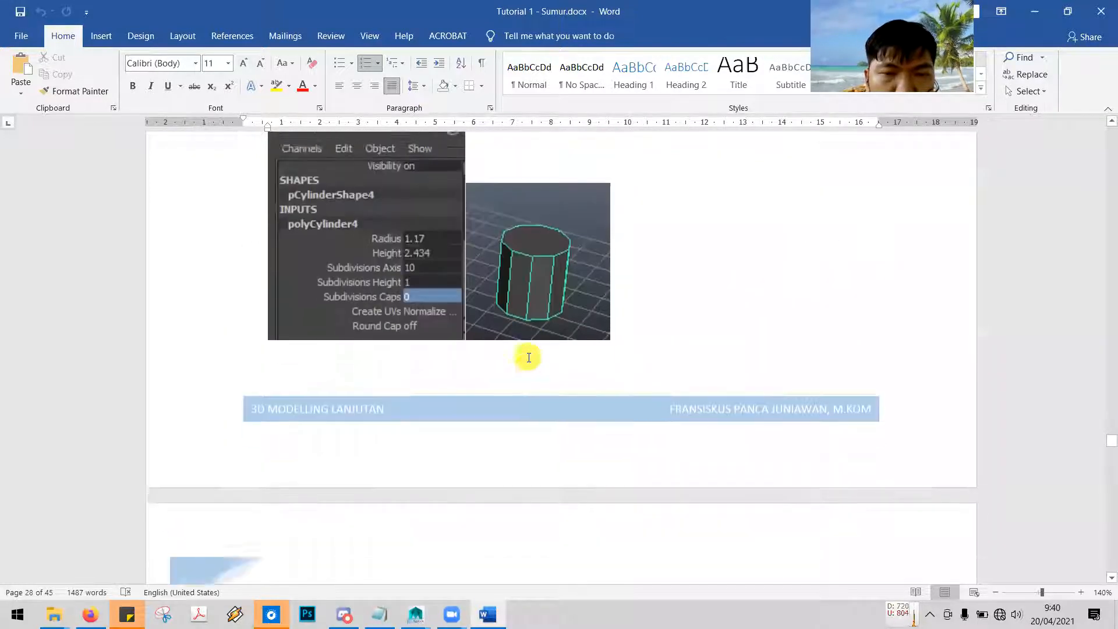
pyautogui.scroll(12, 528, 356)
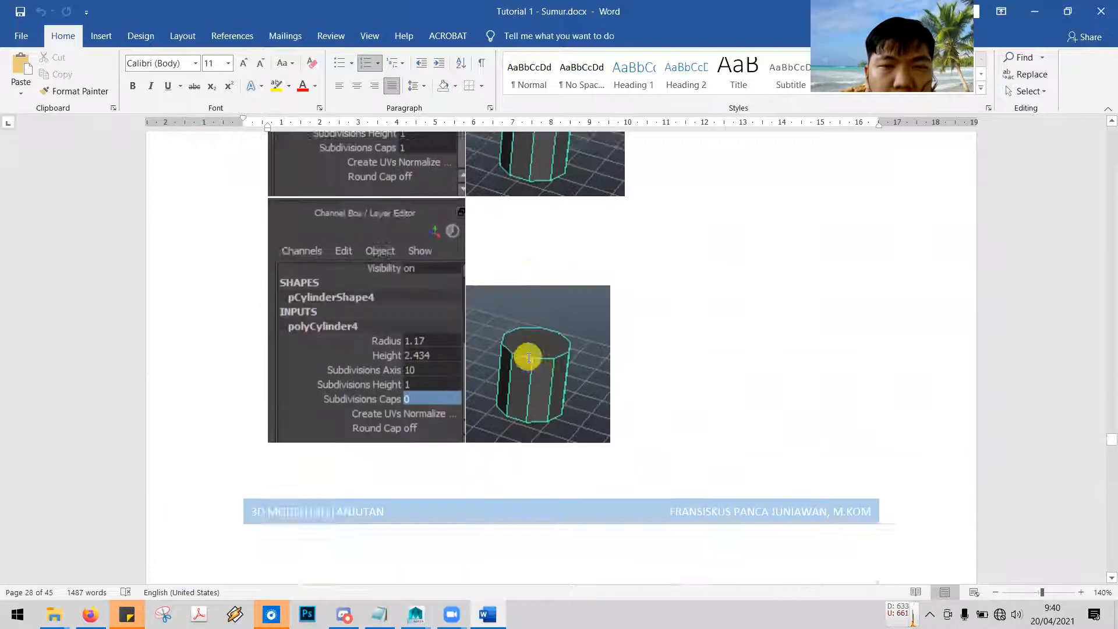
pyautogui.scroll(3, 529, 356)
pyautogui.scroll(-2, 528, 355)
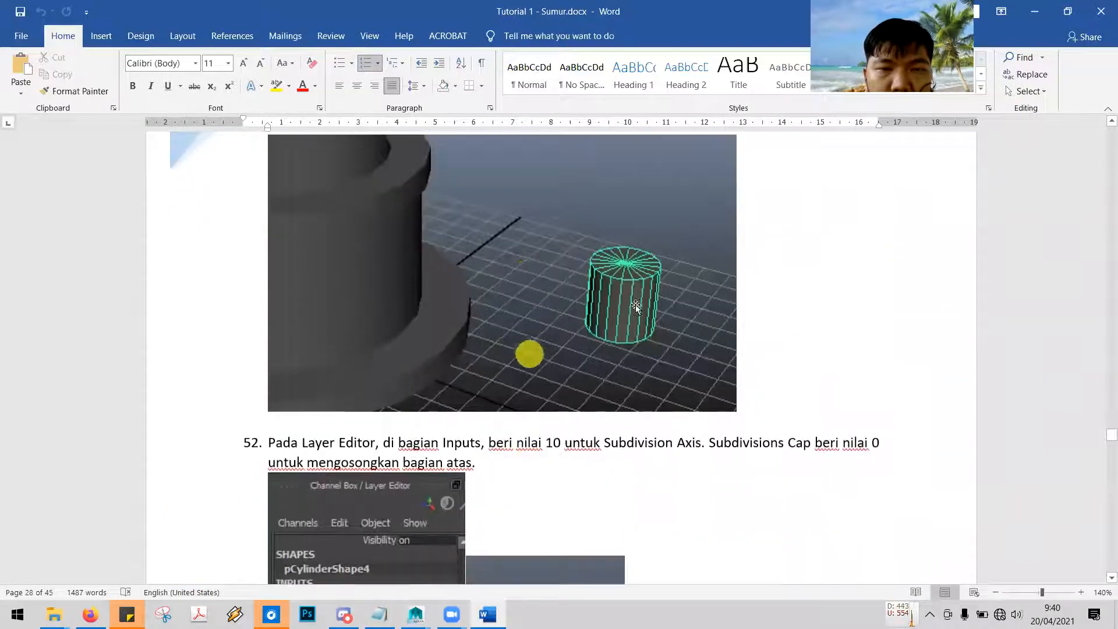
pyautogui.scroll(4, 603, 341)
pyautogui.scroll(5, 603, 341)
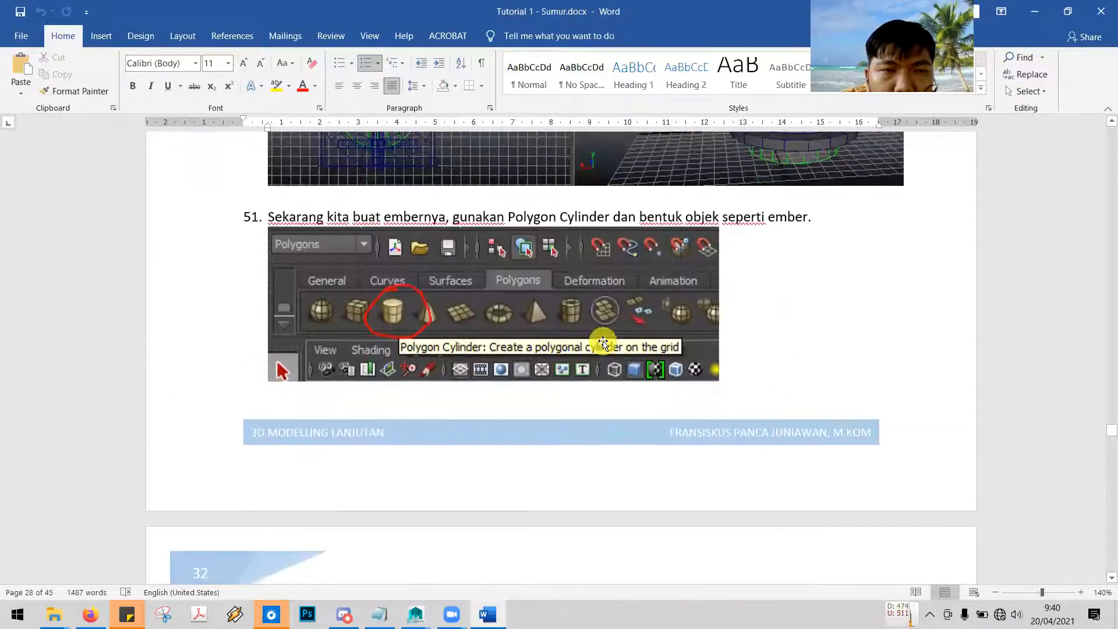
# Switch to Maya and create a polygon cylinder for the bucket on the grid beside the well, radius about 1.35 and height about 2.78
pyautogui.hotkey('alt', 'Tab')
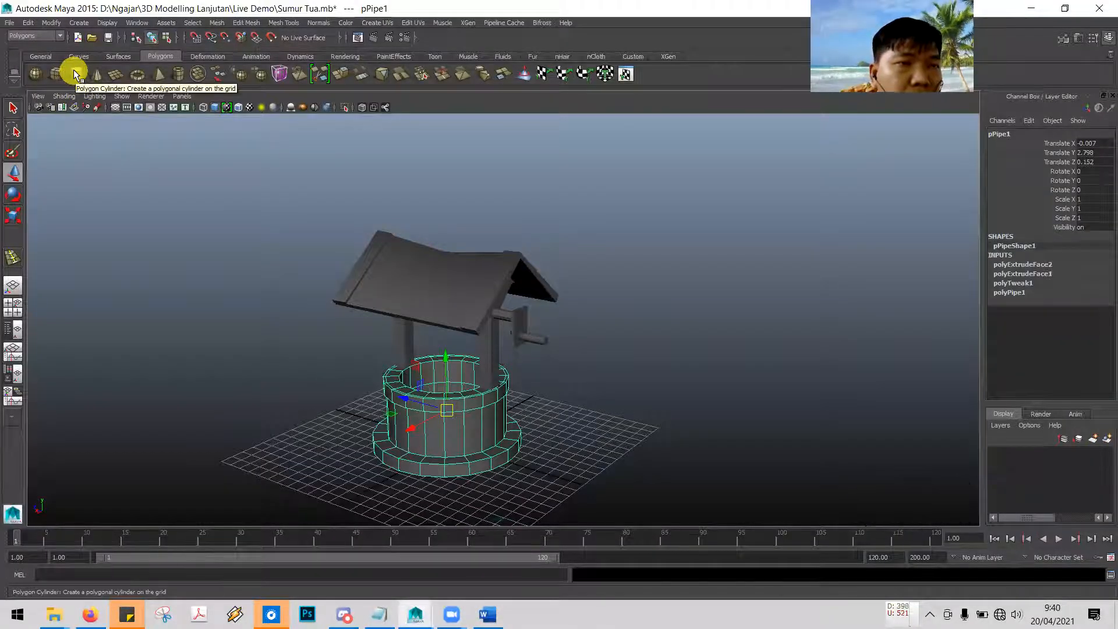
pyautogui.click(74, 70)
pyautogui.moveTo(586, 429); pyautogui.dragTo(606, 407)
# Consult tutorial step 52 in Word, set the bucket cylinder's Subdivisions Axis to 10 in Maya, and return to the tutorial
pyautogui.hotkey('alt', 'Tab')
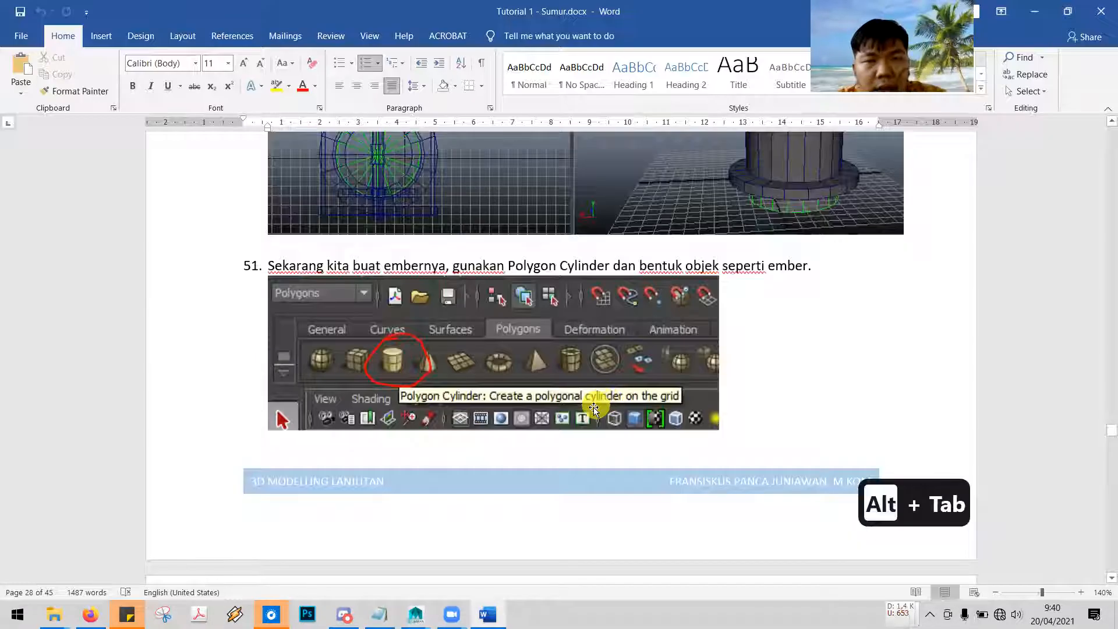
pyautogui.scroll(-10, 591, 416)
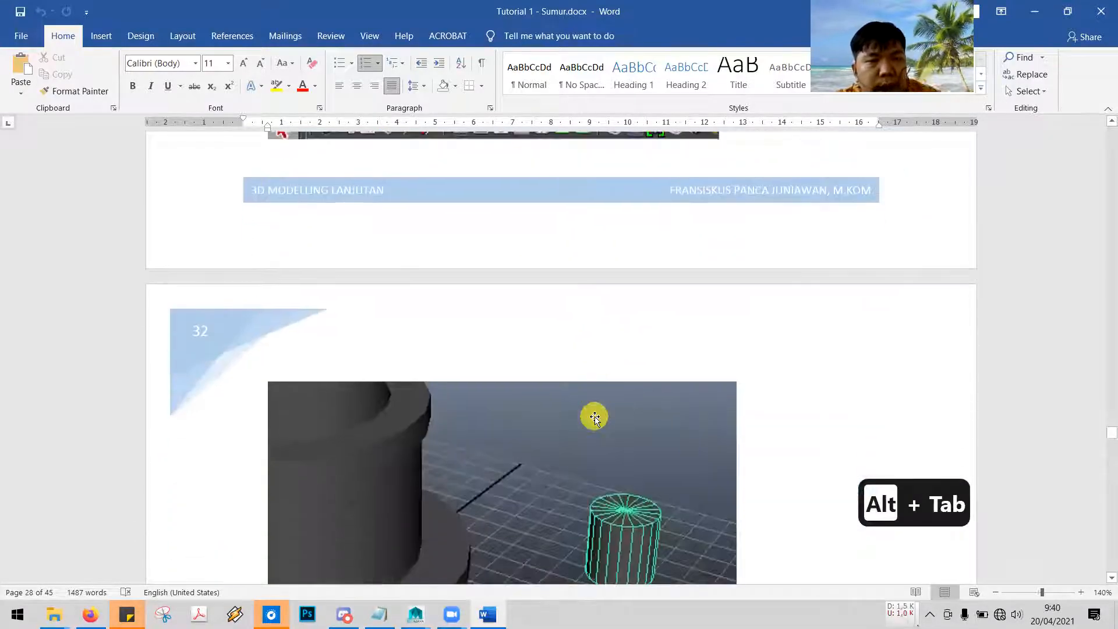
pyautogui.scroll(-6, 588, 427)
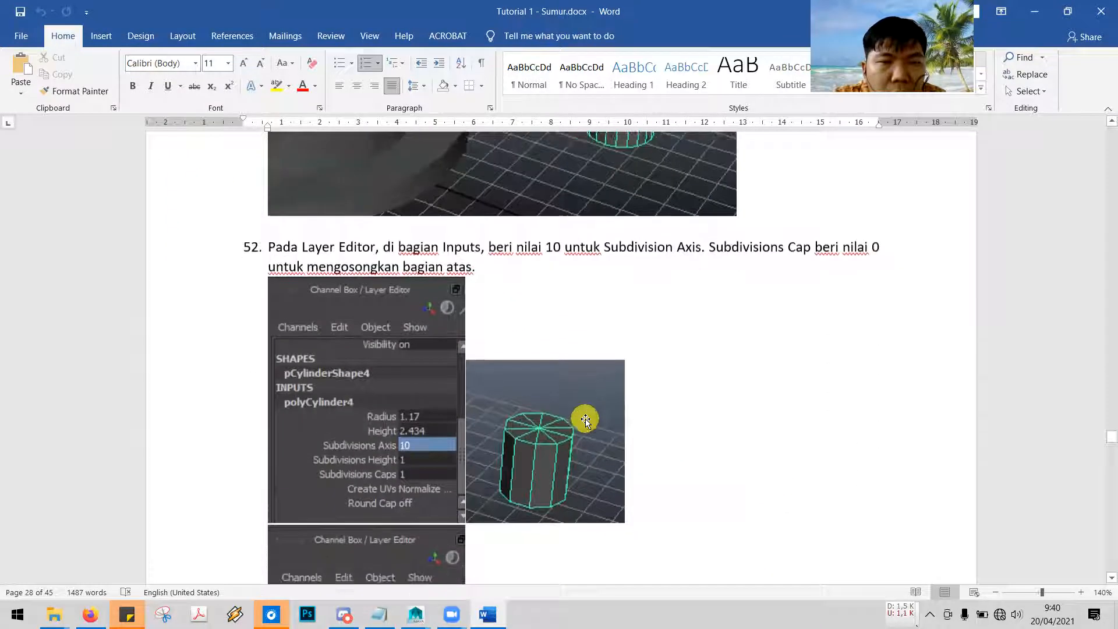
pyautogui.moveTo(589, 205); pyautogui.dragTo(702, 201)
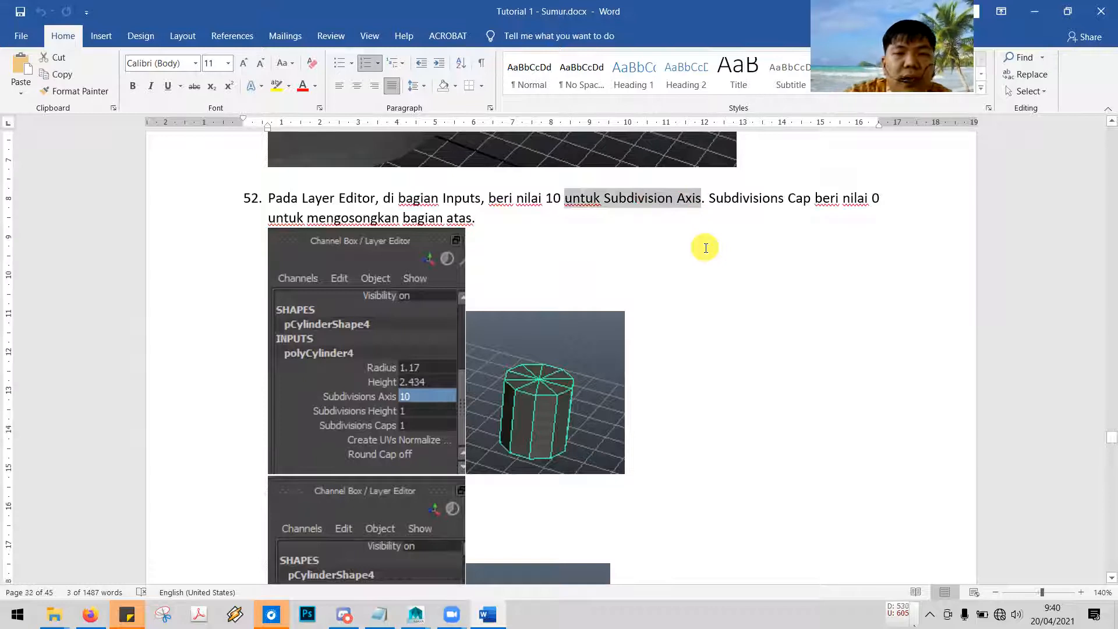
pyautogui.hotkey('alt', 'Tab')
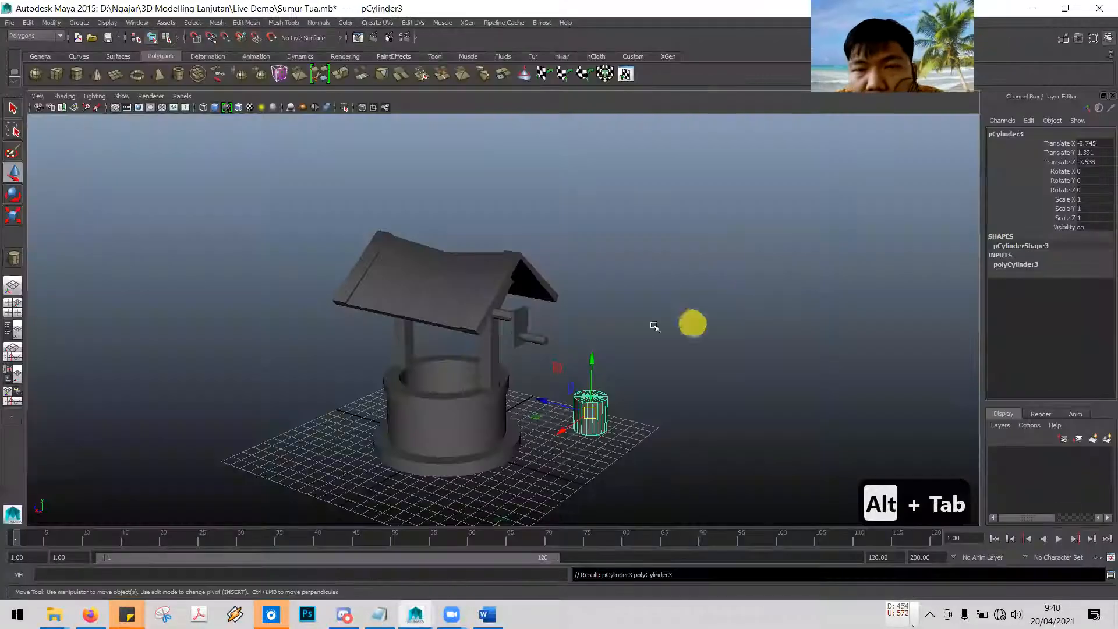
pyautogui.click(1023, 264)
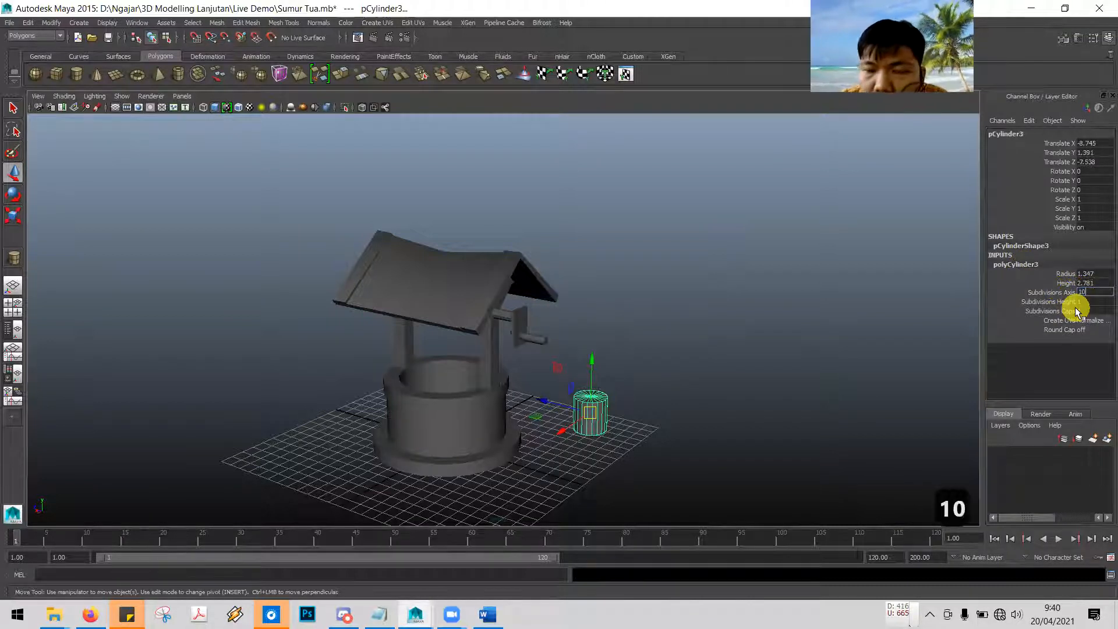
pyautogui.write('10')
pyautogui.press('Return')
pyautogui.hotkey('alt', 'Tab')
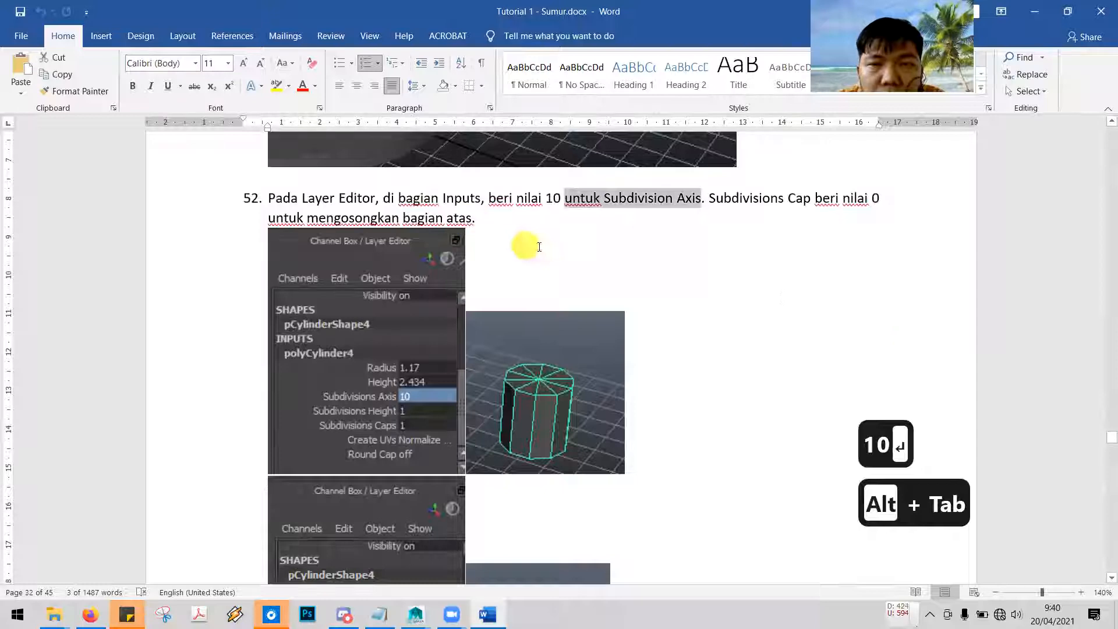
# Switch to Maya and set the small cylinder's cap subdivisions to 0
pyautogui.hotkey('alt', 'Tab')
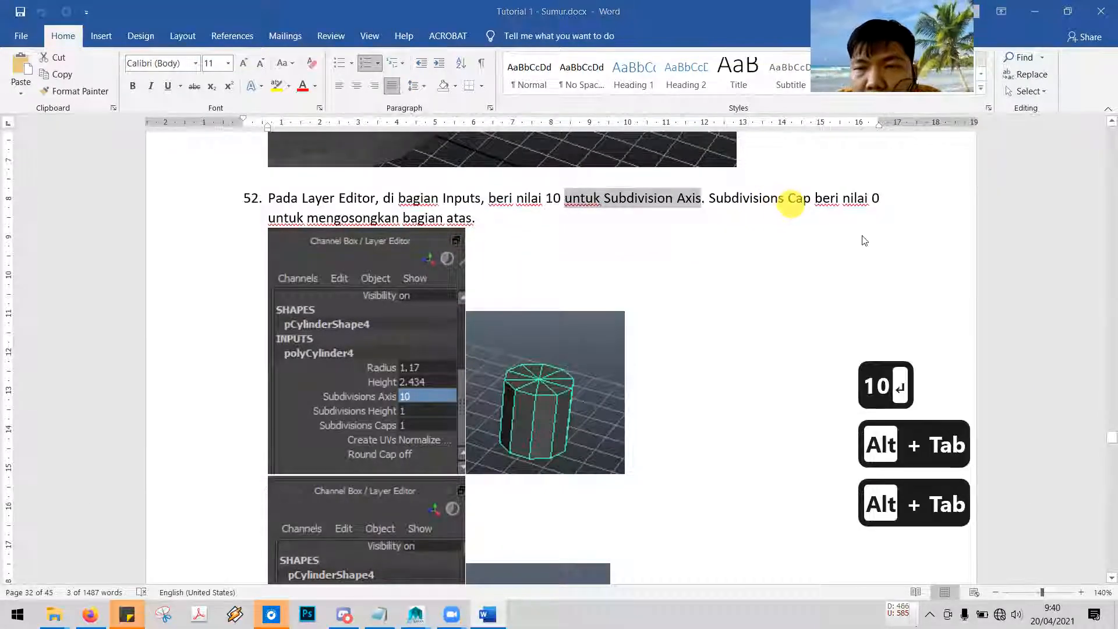
pyautogui.click(1088, 311)
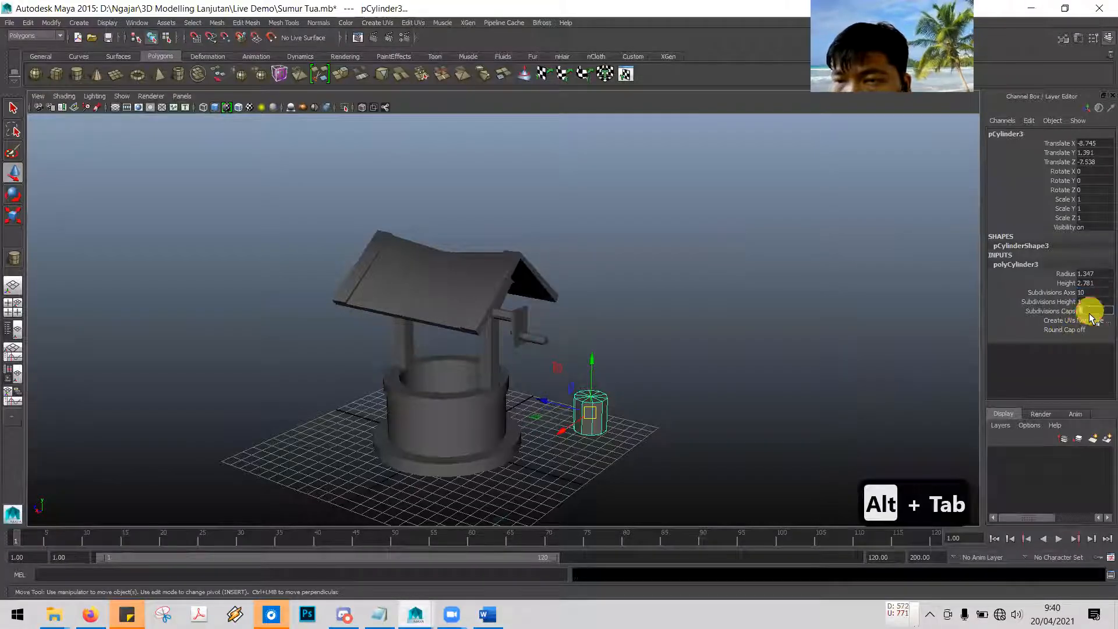
pyautogui.write('0')
pyautogui.press('Return')
# Consult step 53 of the Word tutorial, and put the small bucket cylinder in Maya into vertex editing mode
pyautogui.hotkey('alt', 'Tab')
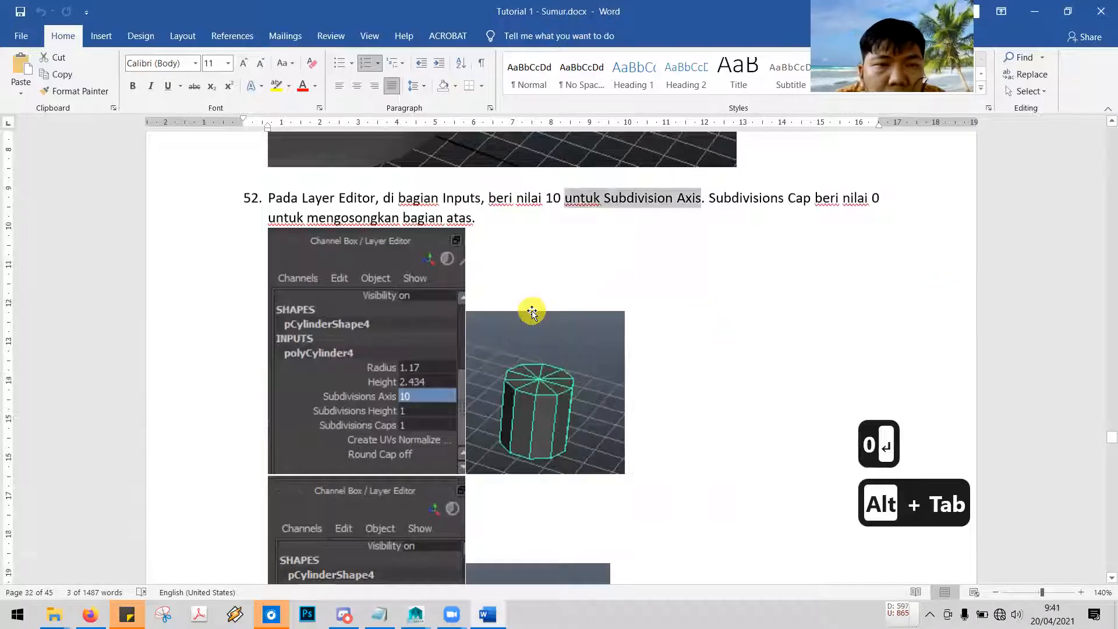
pyautogui.scroll(-8, 532, 306)
pyautogui.scroll(-5, 532, 302)
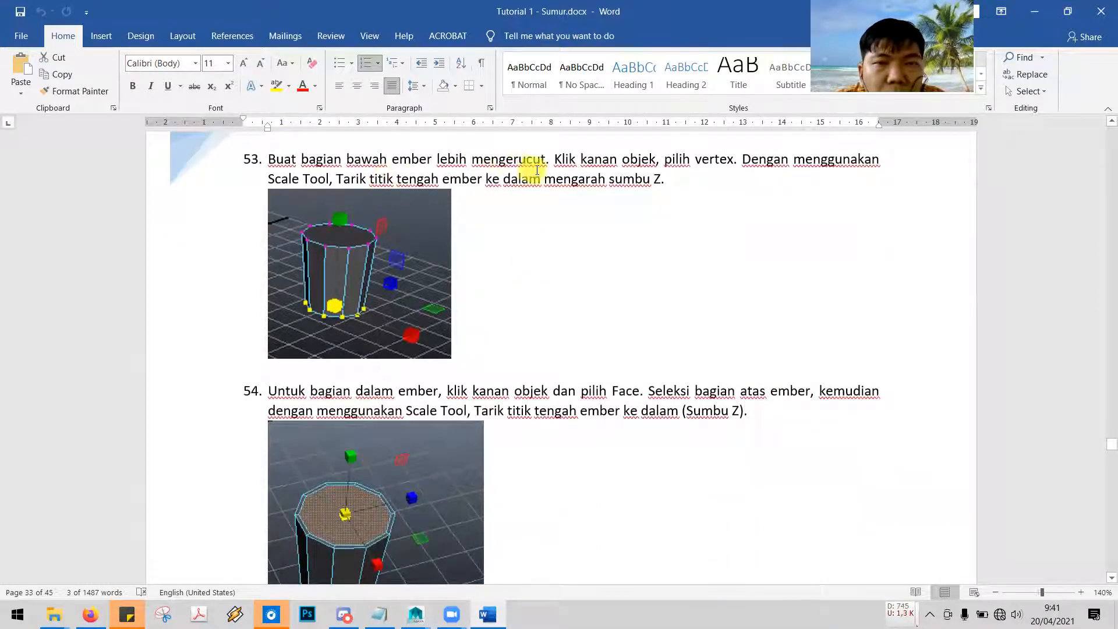
pyautogui.hotkey('alt', 'Tab')
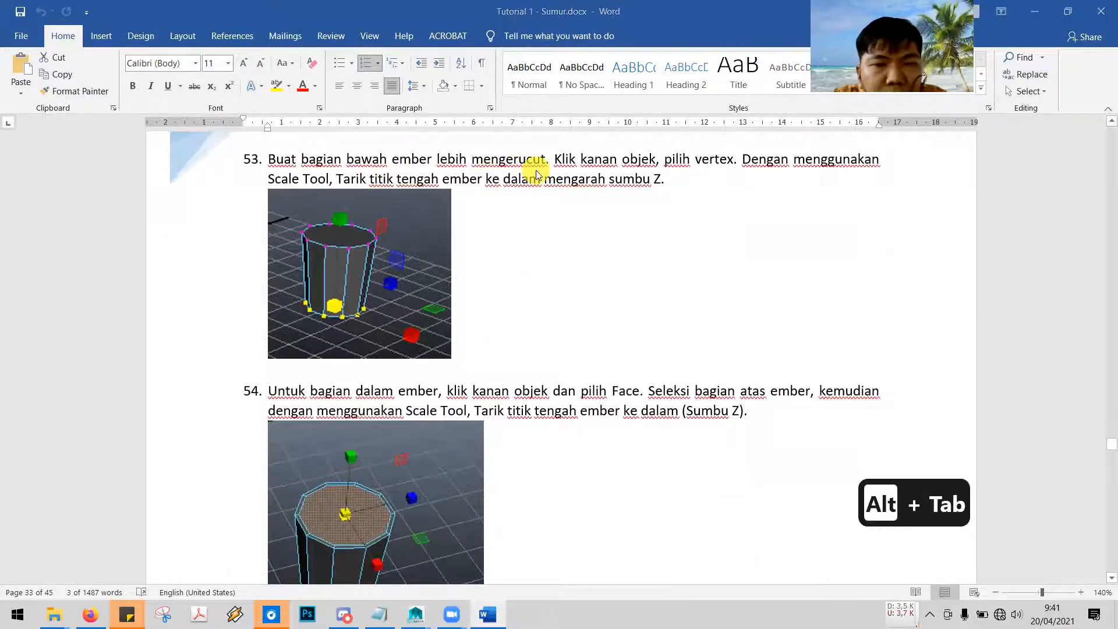
pyautogui.keyDown('alt'); pyautogui.moveTo(654, 435); pyautogui.dragTo(666, 407); pyautogui.keyUp('alt')
pyautogui.scroll(2, 666, 409)
pyautogui.keyDown('alt'); pyautogui.moveTo(738, 422); pyautogui.dragTo(683, 347); pyautogui.keyUp('alt')
pyautogui.click(621, 406)
pyautogui.moveTo(621, 405); pyautogui.dragTo(574, 329, button='right')
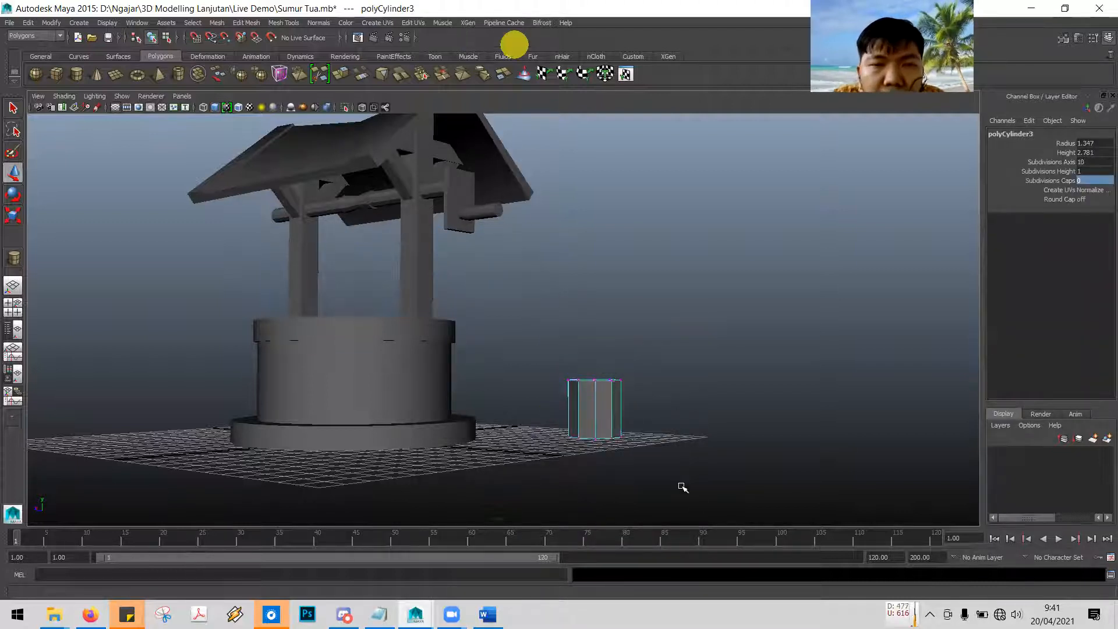
# Recheck step 53 in the Word tutorial, and select the cylinder's bottom ring of vertices in Maya's orthographic side view
pyautogui.hotkey('alt', 'Tab')
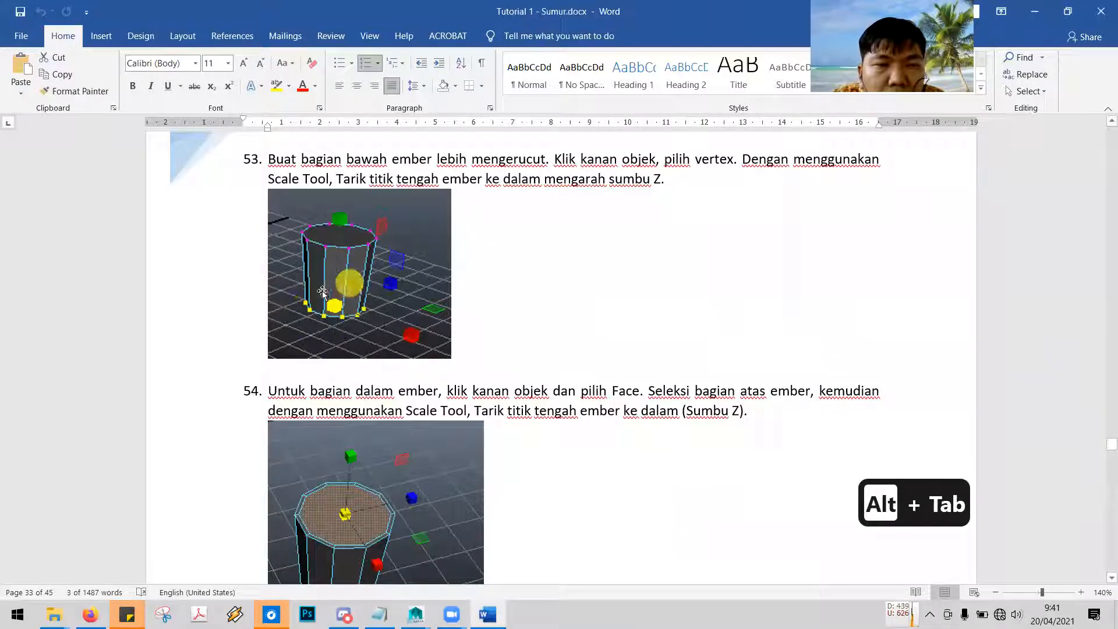
pyautogui.scroll(-3, 533, 379)
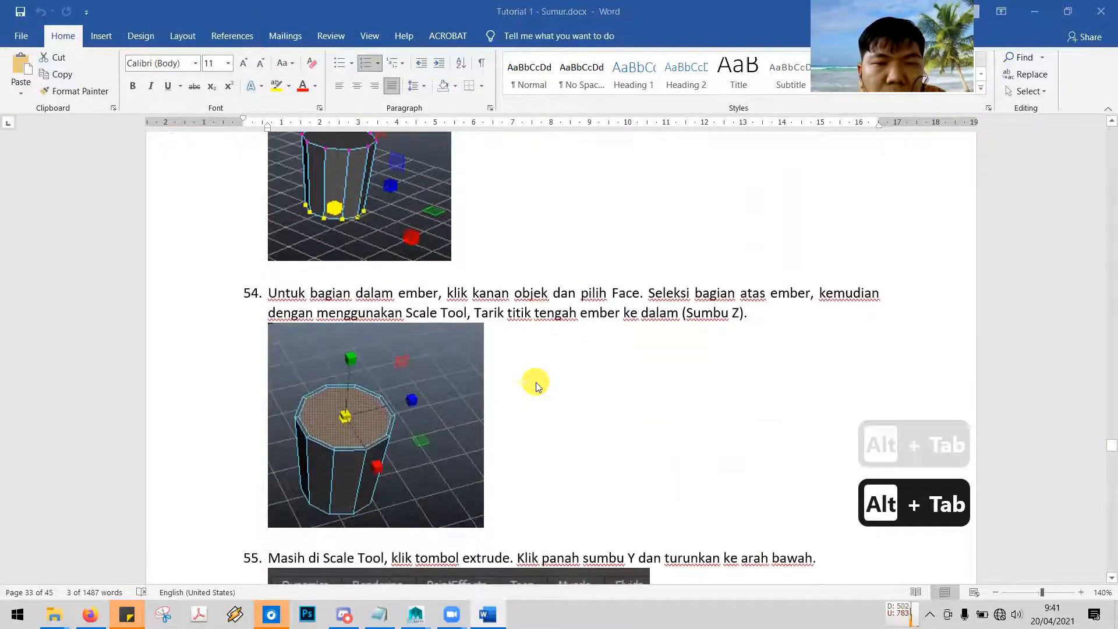
pyautogui.hotkey('alt', 'Tab')
pyautogui.press('space')
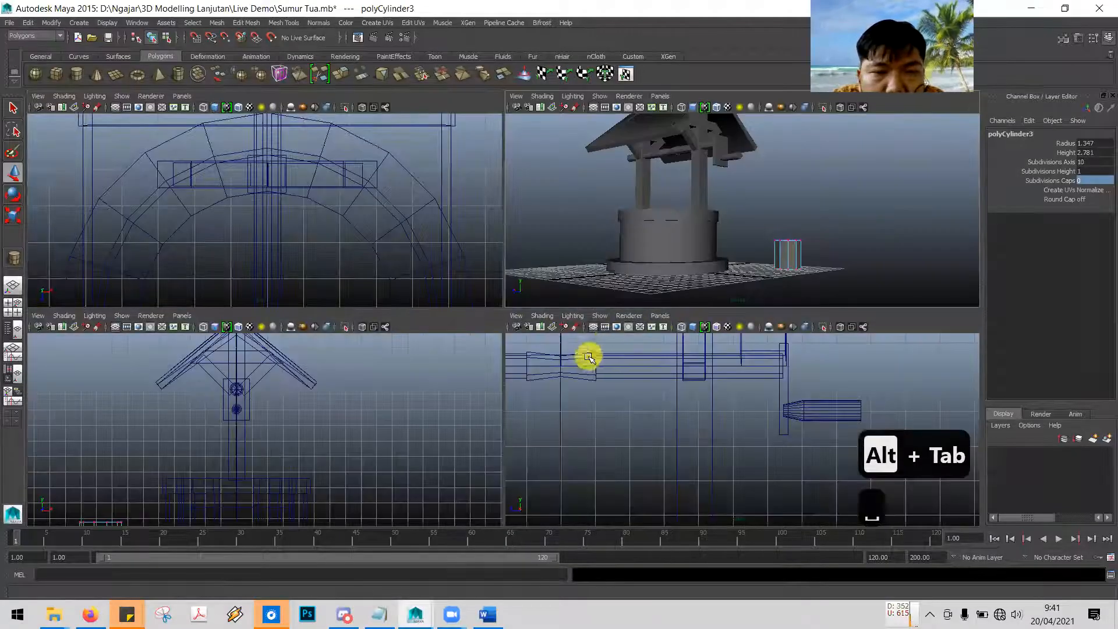
pyautogui.click(617, 415)
pyautogui.press('space')
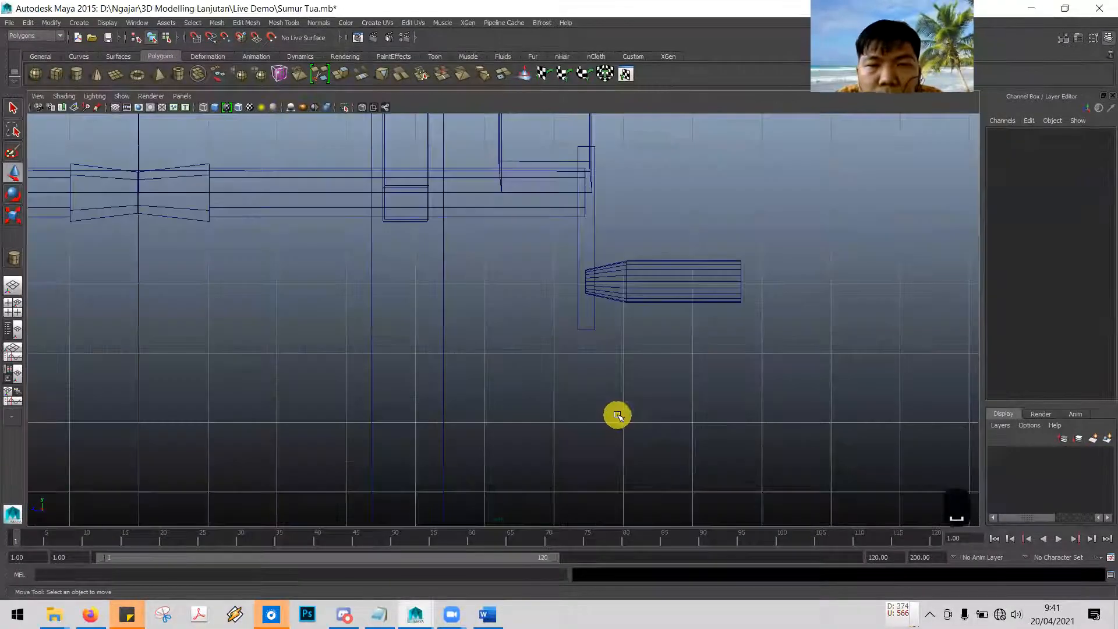
pyautogui.scroll(-6, 687, 357)
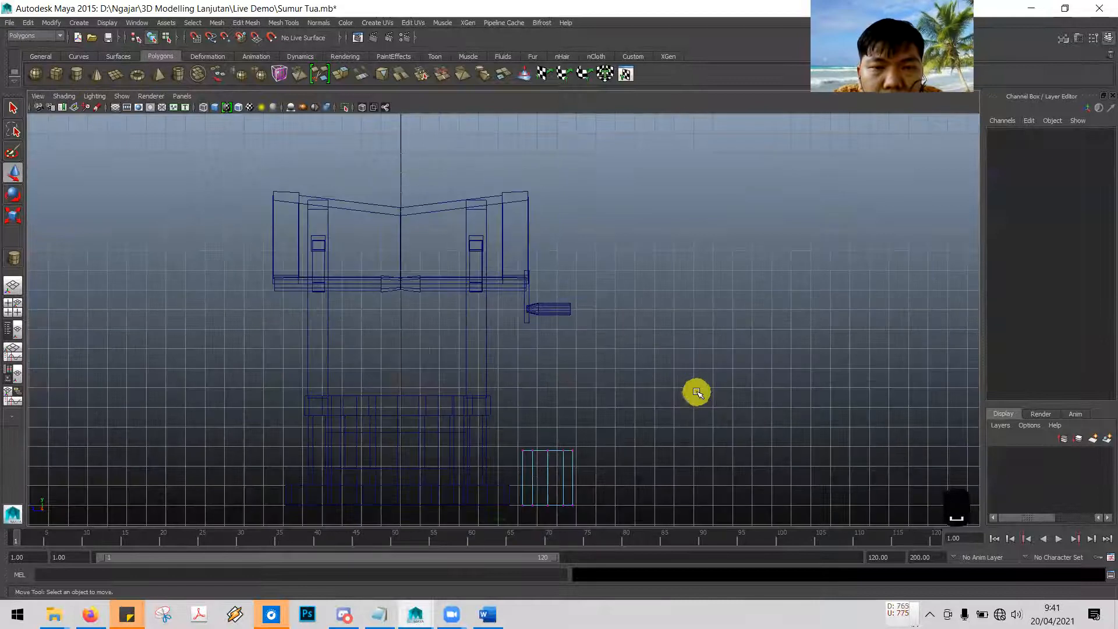
pyautogui.keyDown('alt'); pyautogui.moveTo(697, 340); pyautogui.dragTo(690, 137, button='middle'); pyautogui.keyUp('alt')
pyautogui.scroll(4, 637, 262)
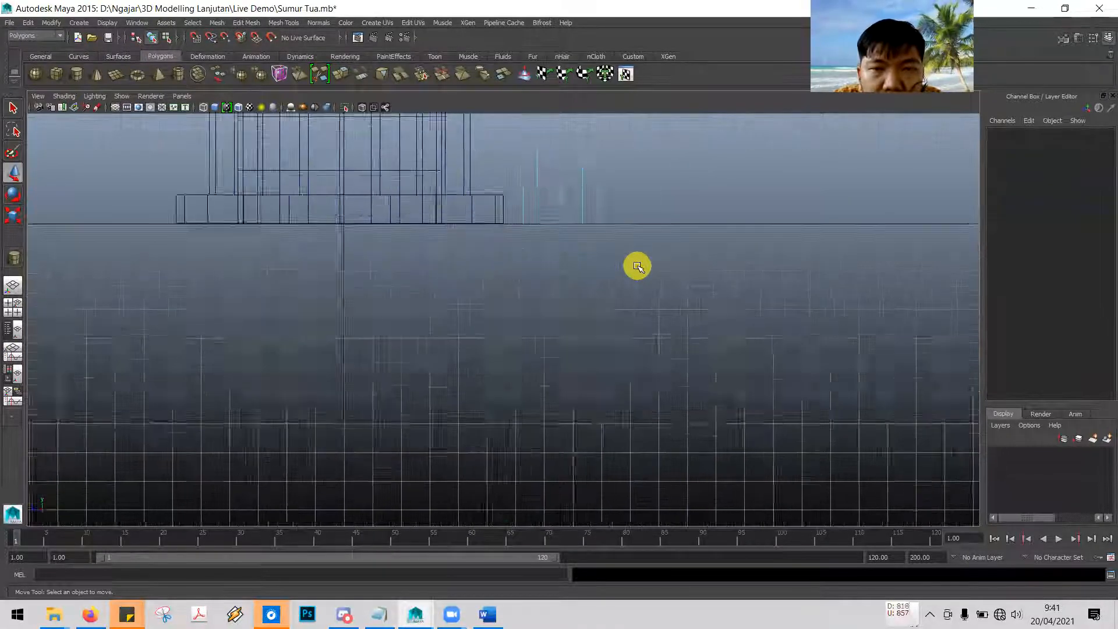
pyautogui.scroll(2, 649, 259)
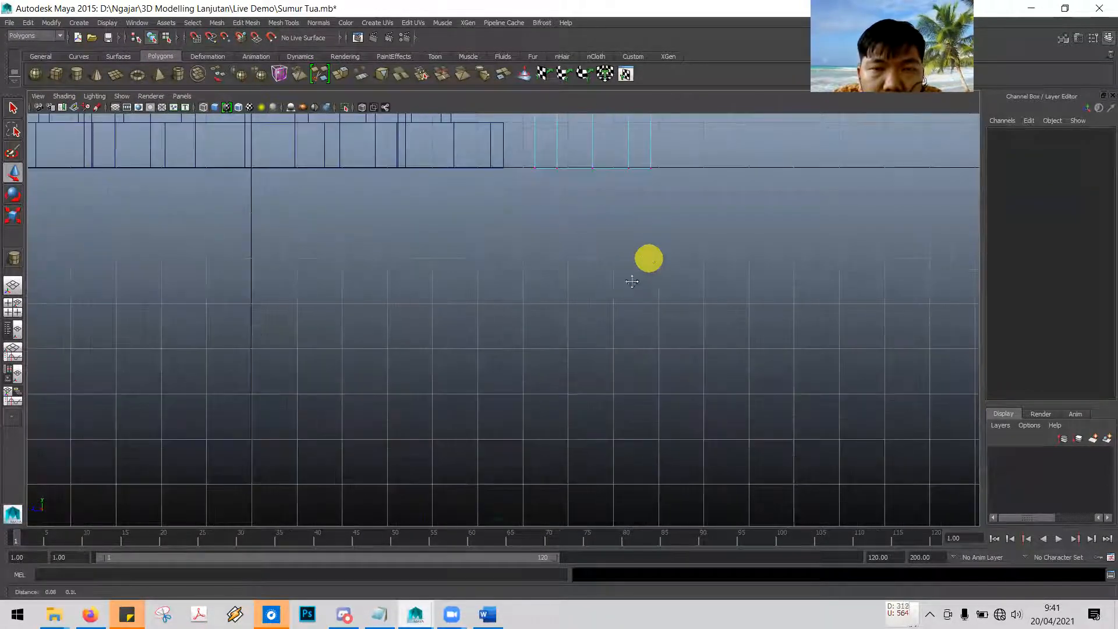
pyautogui.keyDown('alt'); pyautogui.moveTo(631, 282); pyautogui.dragTo(589, 349, button='middle'); pyautogui.keyUp('alt')
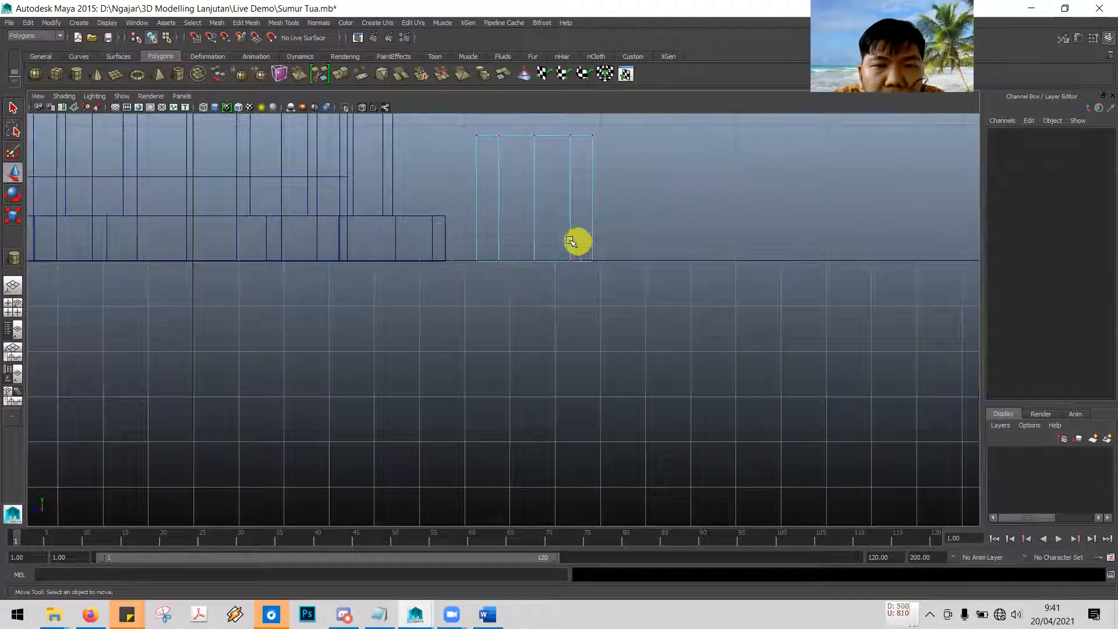
pyautogui.moveTo(645, 241); pyautogui.dragTo(462, 285)
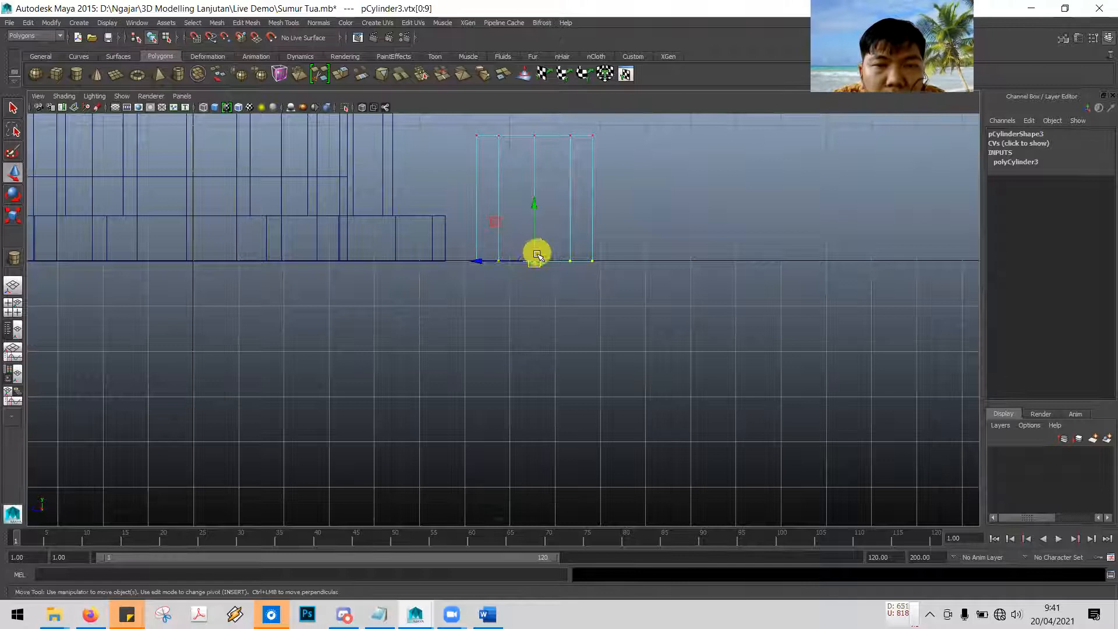
# Scale the selected bottom vertices uniformly inward to about three quarters of their width to taper the bucket, and return to the perspective view
pyautogui.click(13, 216)
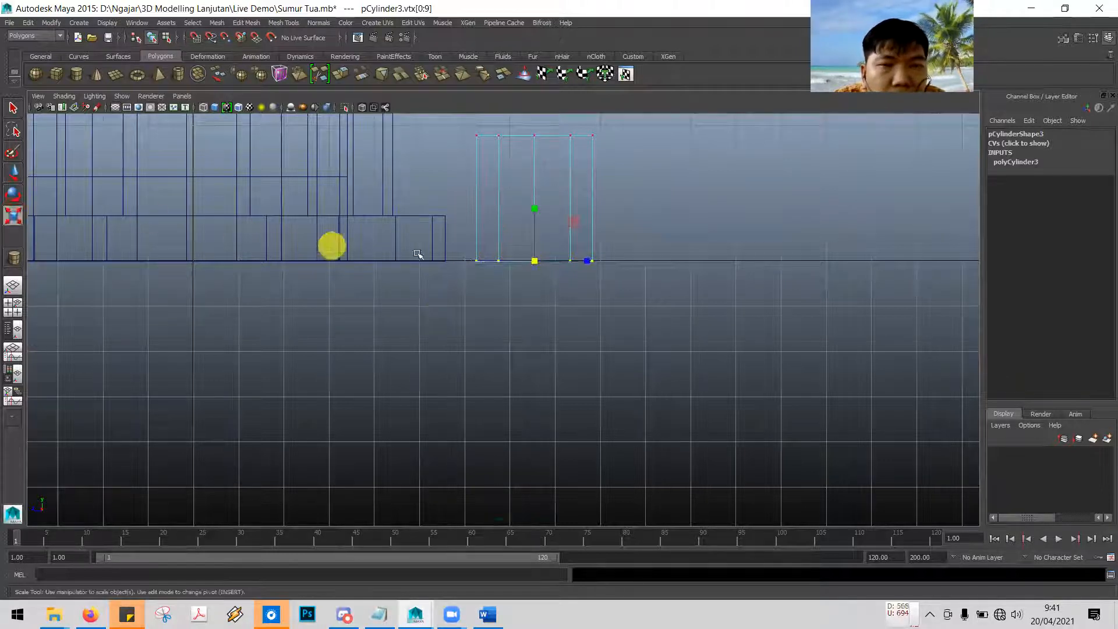
pyautogui.moveTo(536, 261); pyautogui.dragTo(523, 266)
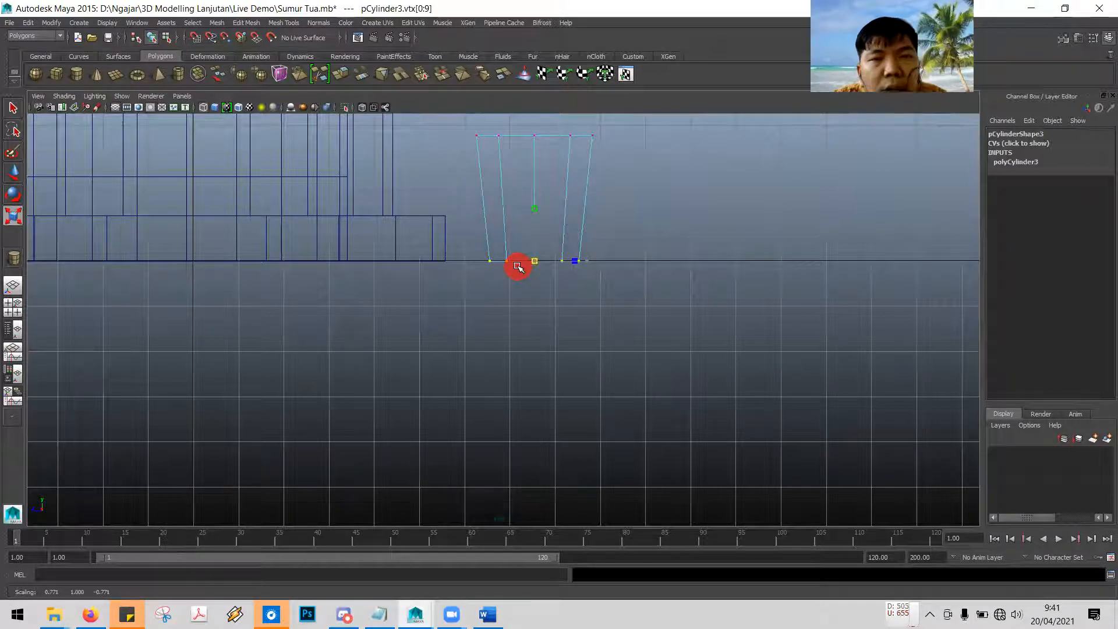
pyautogui.moveTo(514, 267); pyautogui.dragTo(513, 265)
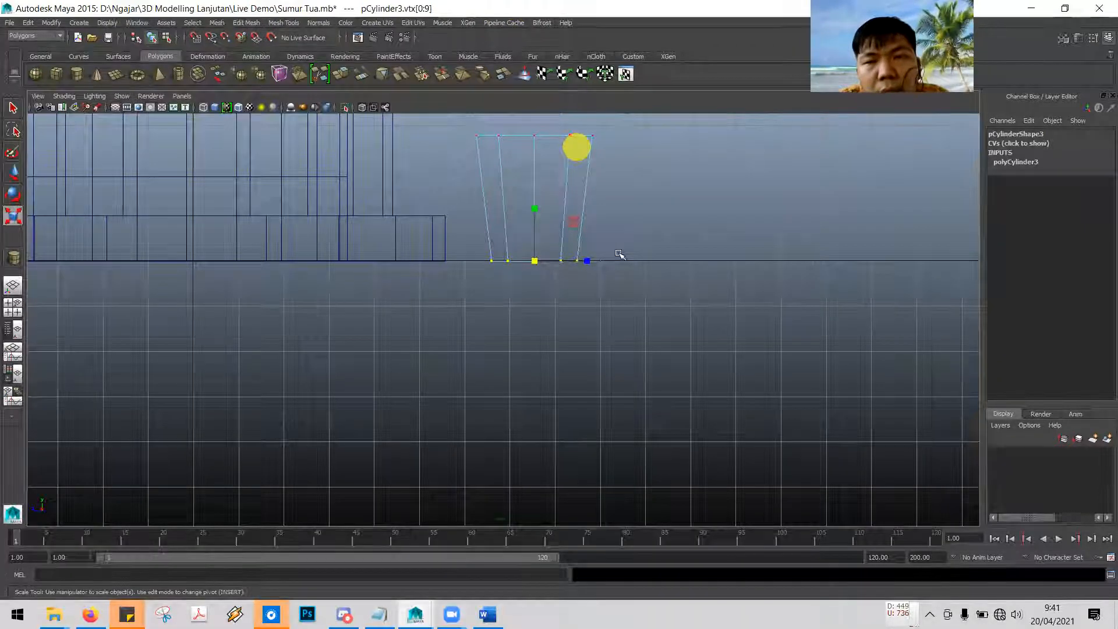
pyautogui.press('space')
pyautogui.click(543, 169)
pyautogui.press('space')
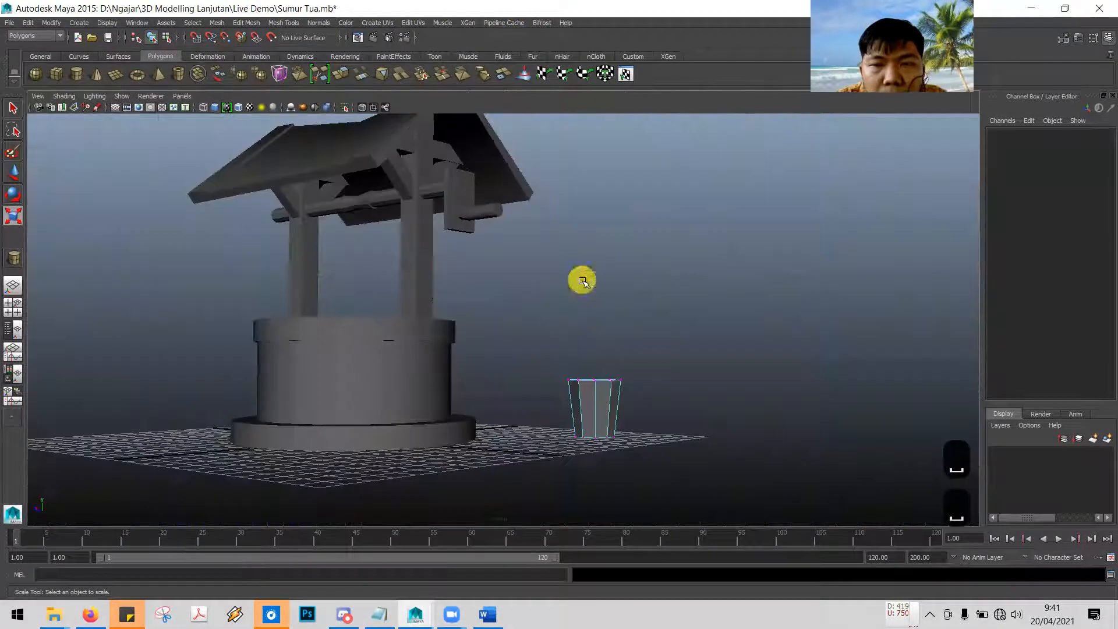
pyautogui.moveTo(663, 365)
pyautogui.keyDown('alt'); pyautogui.mouseDown()
pyautogui.moveTo(634, 351)
pyautogui.moveTo(606, 401)
pyautogui.moveTo(650, 380)
pyautogui.mouseUp(); pyautogui.keyUp('alt')
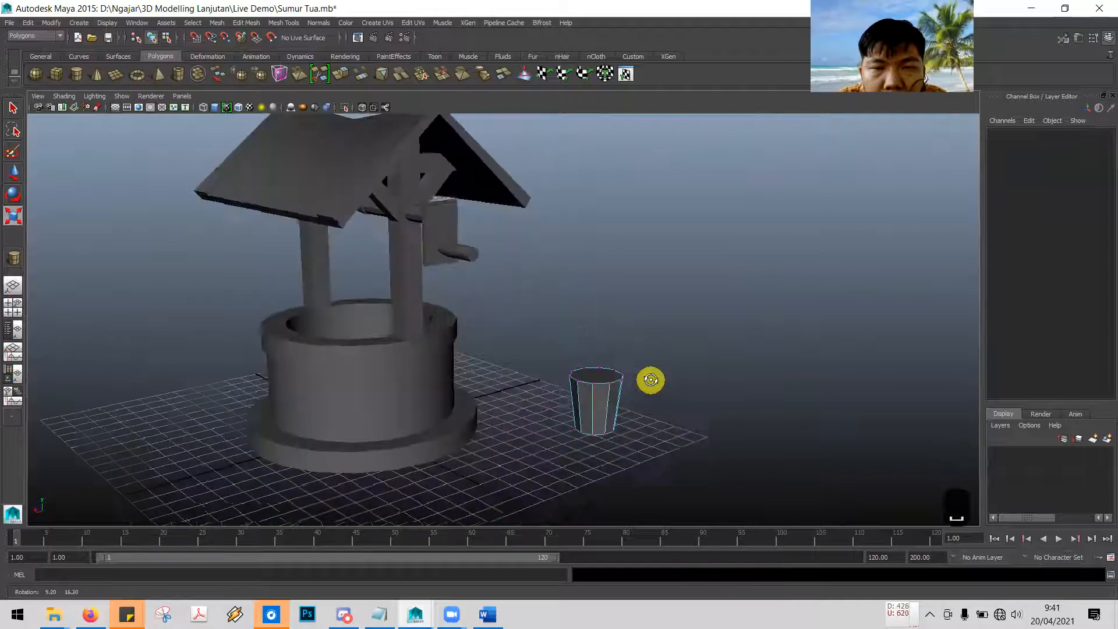
# Following step 54 of the Word tutorial, put the bucket in Maya into face mode and select its top face
pyautogui.hotkey('alt', 'Tab')
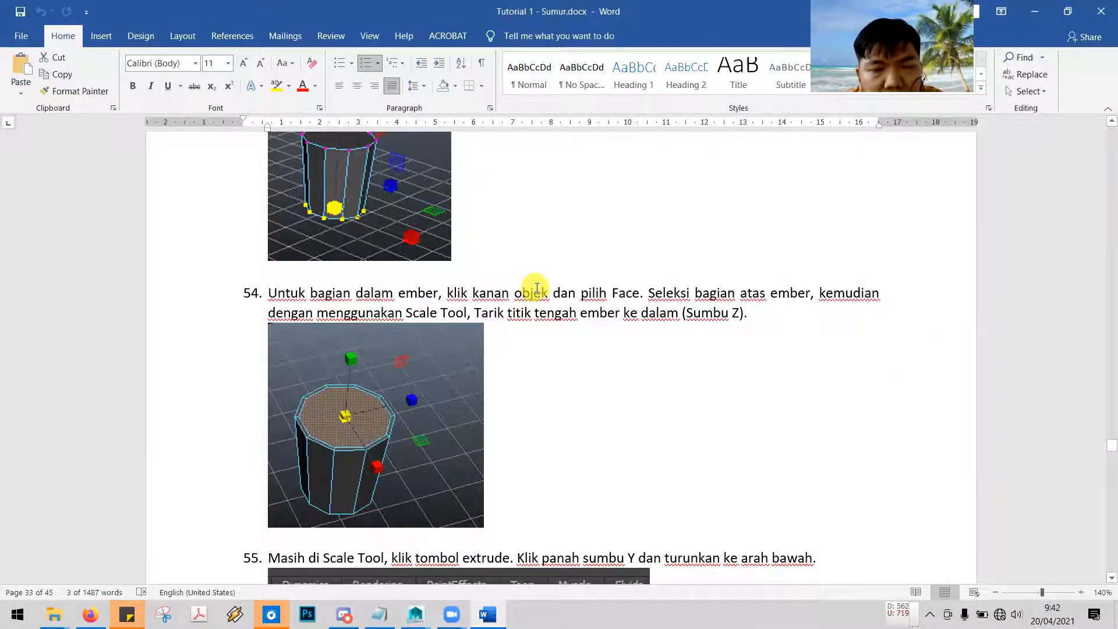
pyautogui.hotkey('alt', 'Tab')
pyautogui.hotkey('alt', 'Tab')
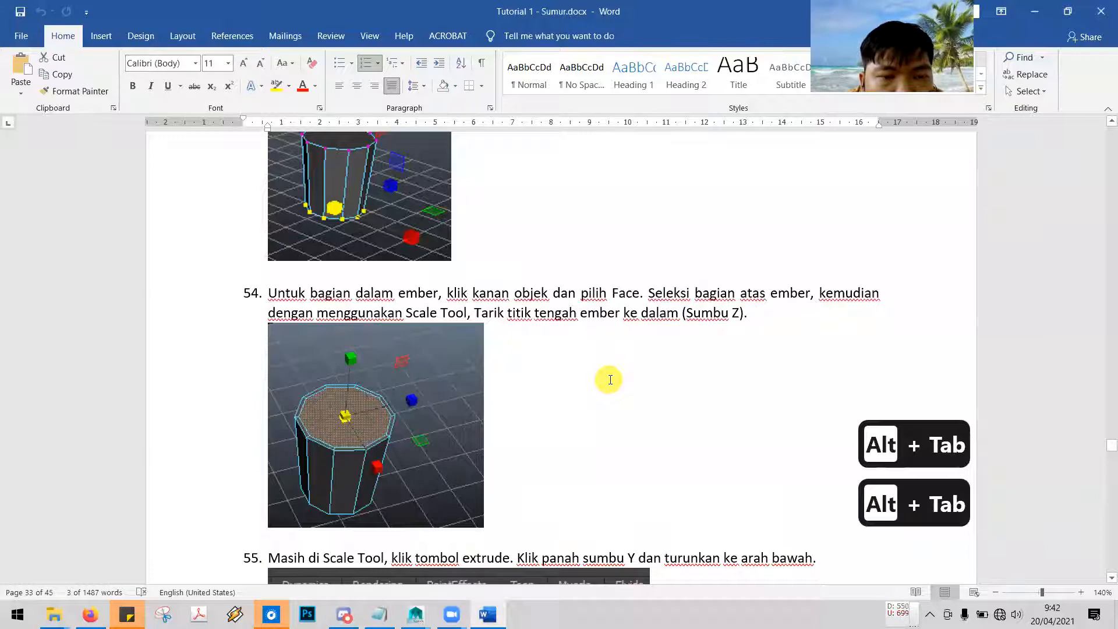
pyautogui.hotkey('alt', 'Tab')
pyautogui.moveTo(600, 385); pyautogui.dragTo(611, 365, button='right')
pyautogui.moveTo(681, 369)
pyautogui.keyDown('alt'); pyautogui.mouseDown()
pyautogui.moveTo(708, 397)
pyautogui.moveTo(681, 384)
pyautogui.mouseUp(); pyautogui.keyUp('alt')
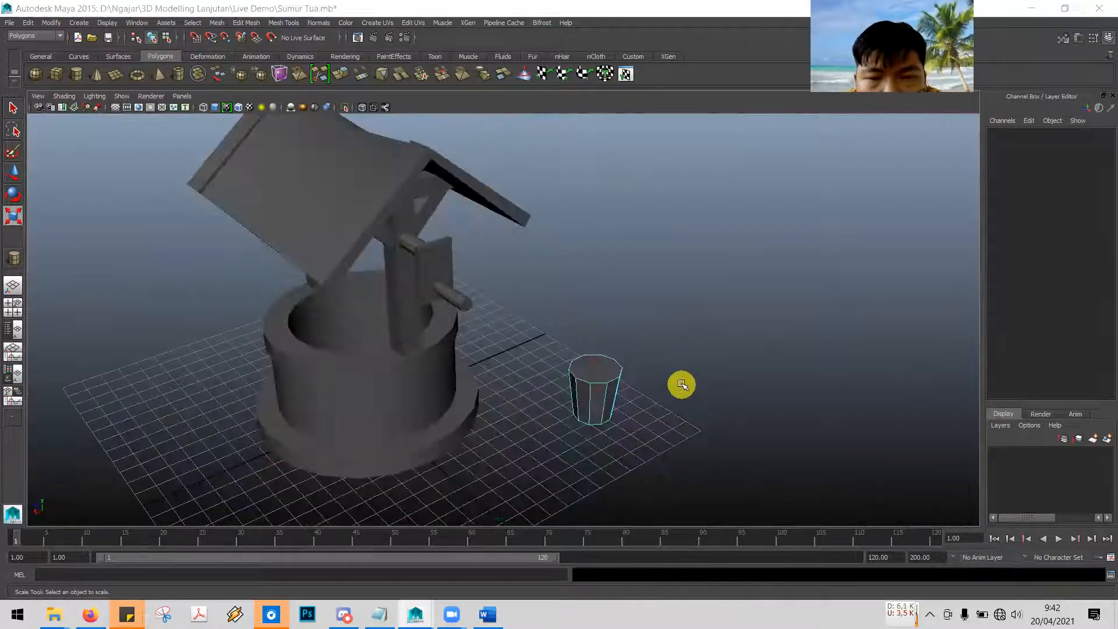
pyautogui.hotkey('alt', 'Tab')
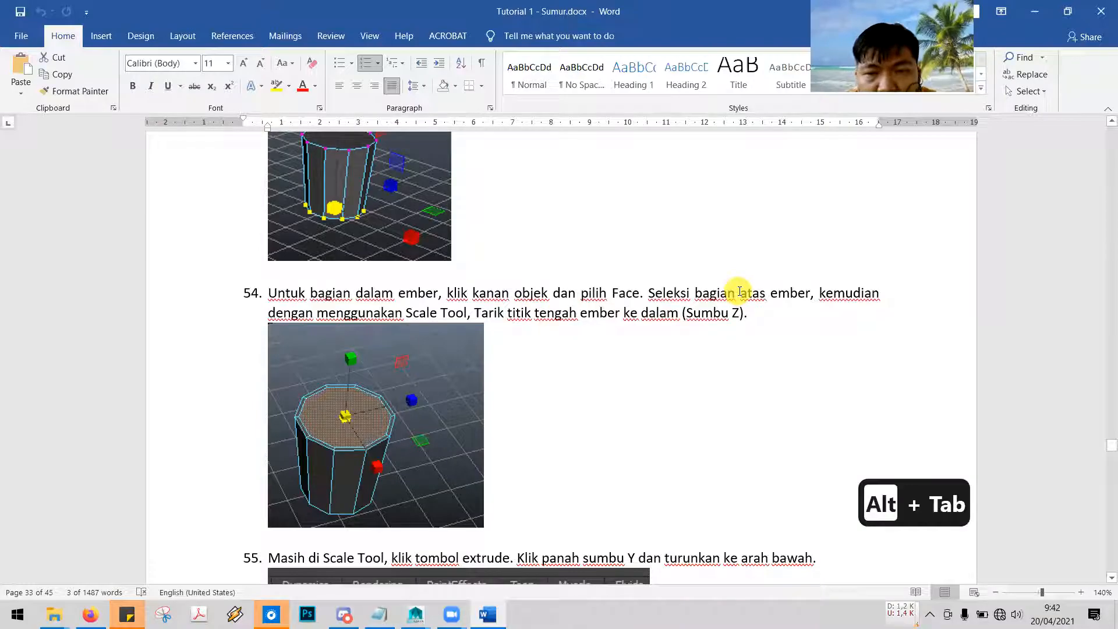
pyautogui.hotkey('alt', 'Tab')
pyautogui.click(599, 366)
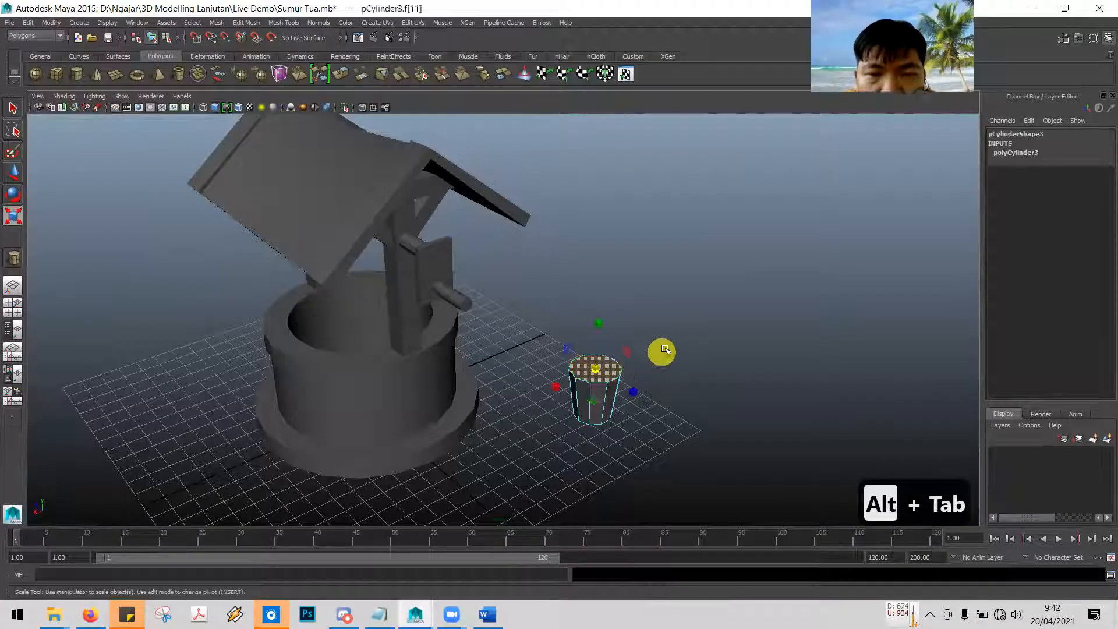
# Recheck step 54 in the Word tutorial, try scaling the bucket's top face uniformly, and undo the scaling
pyautogui.hotkey('alt', 'Tab')
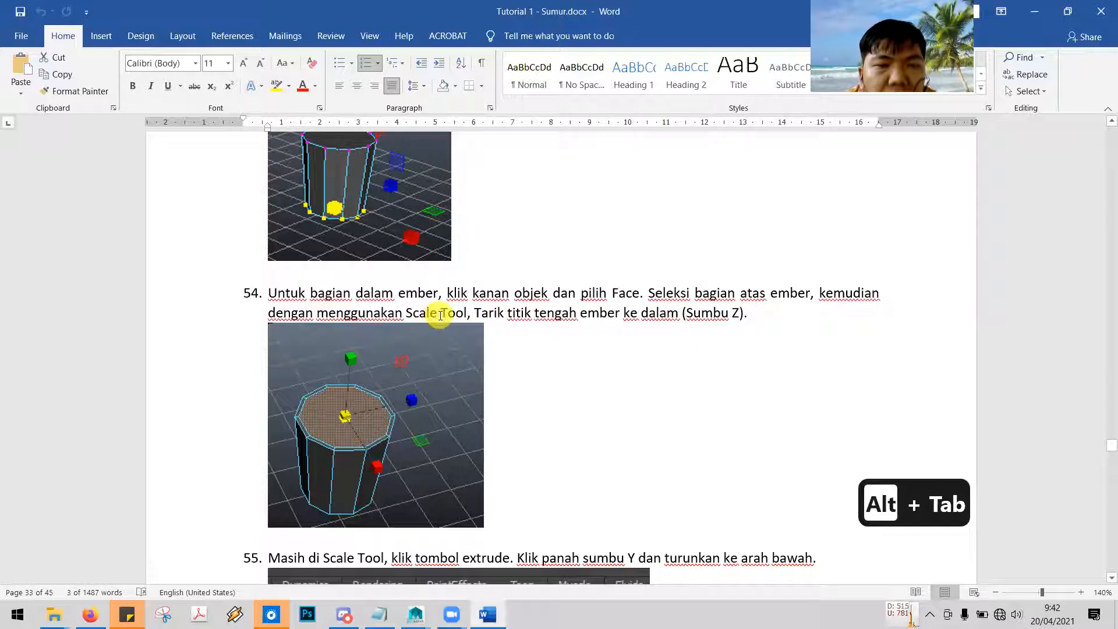
pyautogui.hotkey('alt', 'Tab')
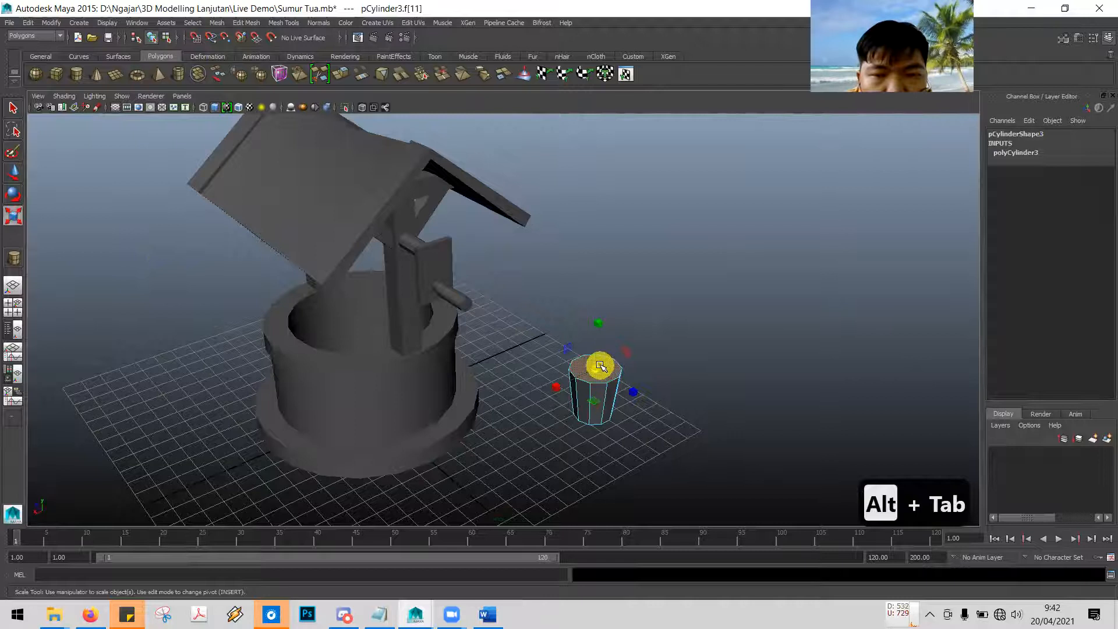
pyautogui.moveTo(596, 370); pyautogui.dragTo(600, 377)
pyautogui.hotkey('ctrl', 'z')
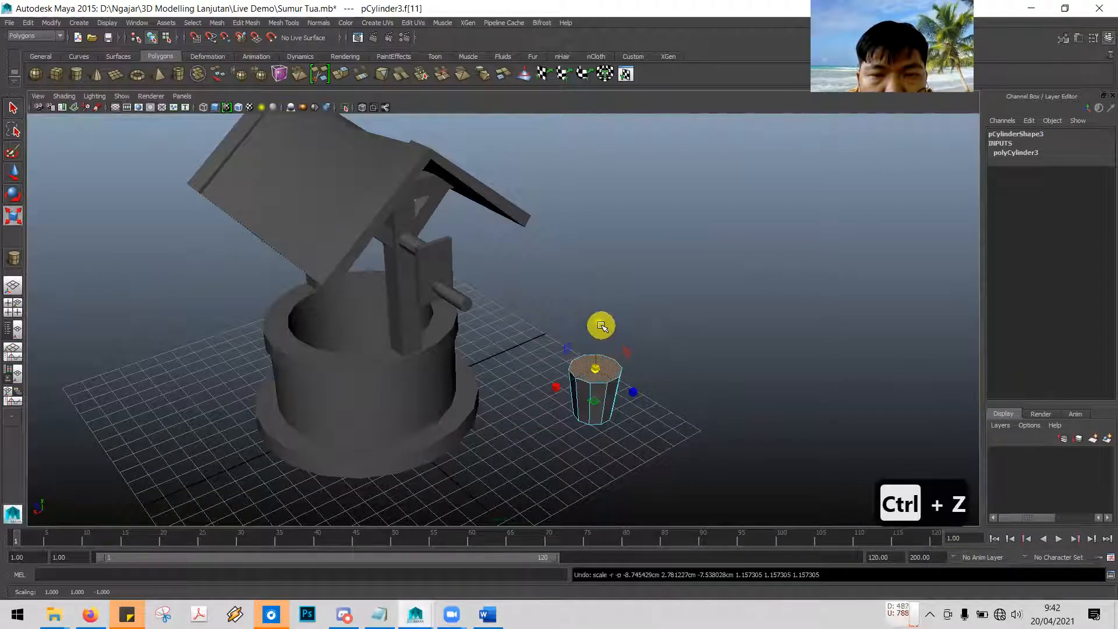
pyautogui.moveTo(601, 326); pyautogui.dragTo(602, 331)
# Compare steps 54 and 55 of the Word tutorial on shaping the bucket's interior, and return to Maya
pyautogui.hotkey('alt', 'Tab')
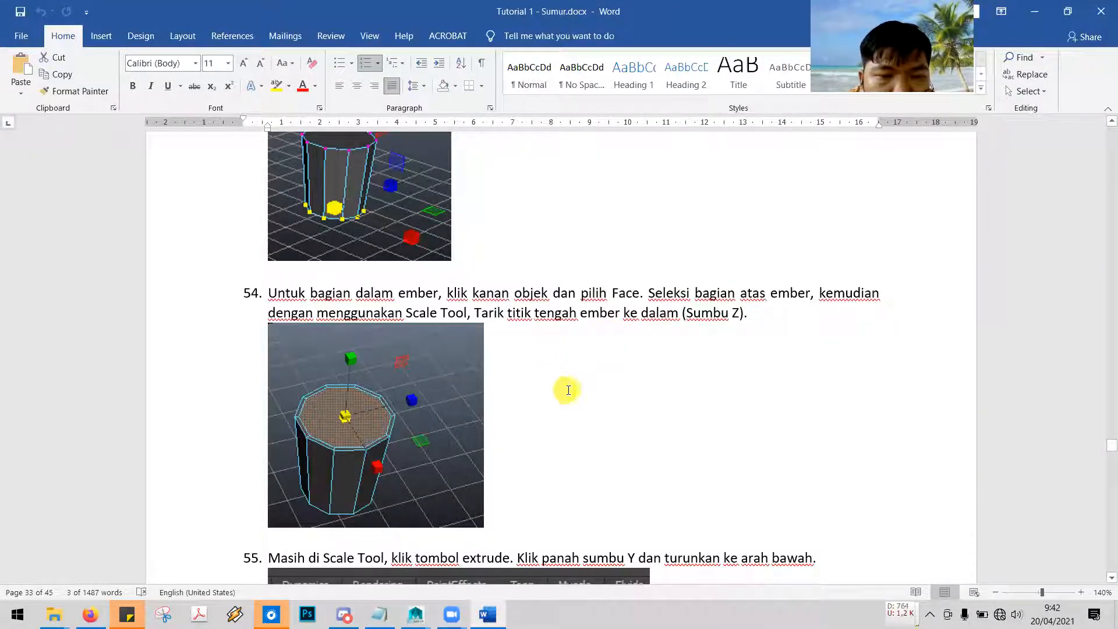
pyautogui.scroll(-3, 590, 406)
pyautogui.scroll(-4, 593, 410)
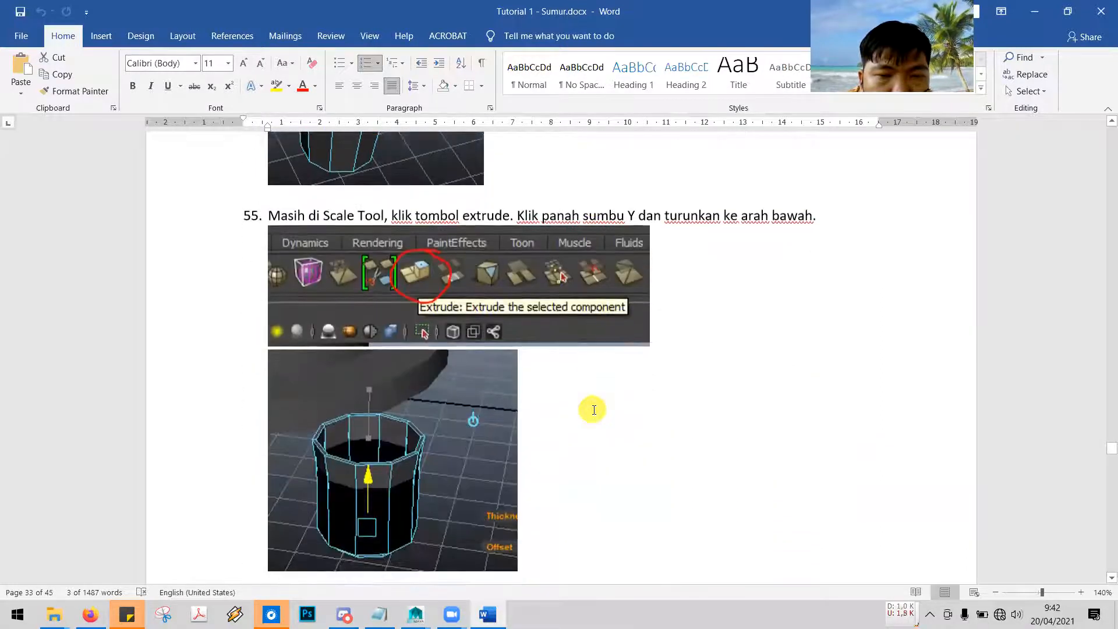
pyautogui.scroll(3, 592, 408)
pyautogui.scroll(2, 592, 410)
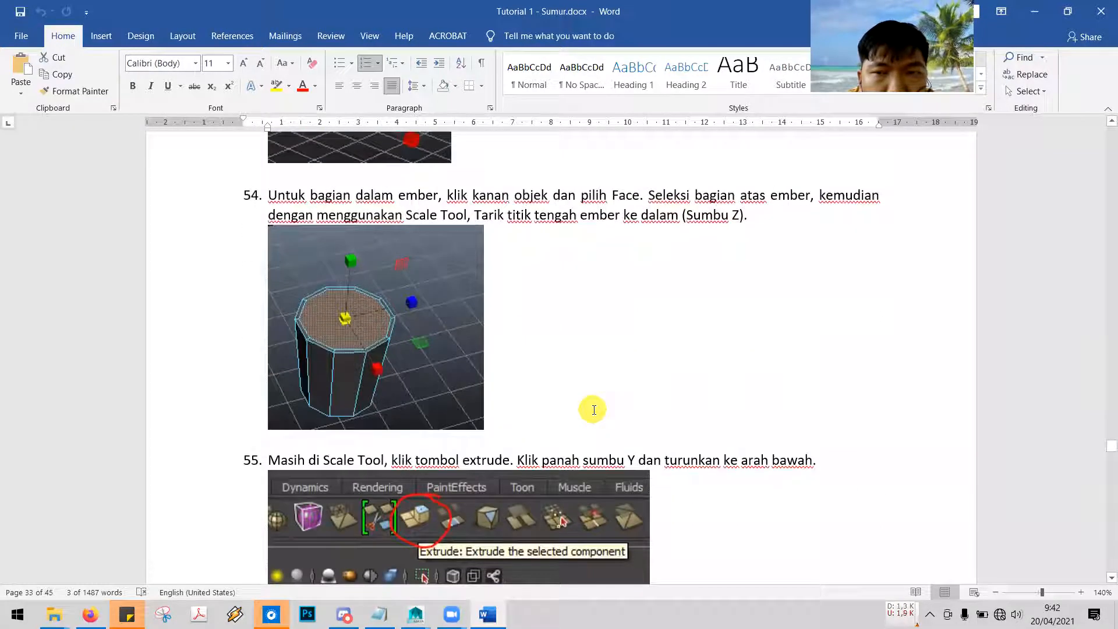
pyautogui.hotkey('alt', 'Tab')
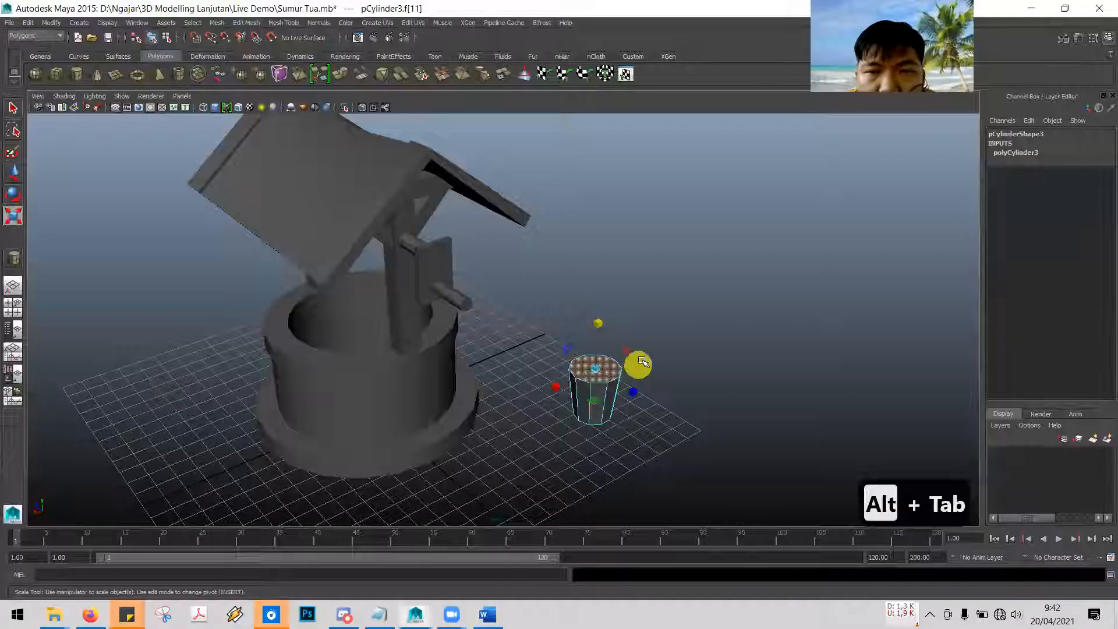
# Try scaling the bucket's top face uniformly and along the X axis, and undo both changes
pyautogui.click(1012, 152)
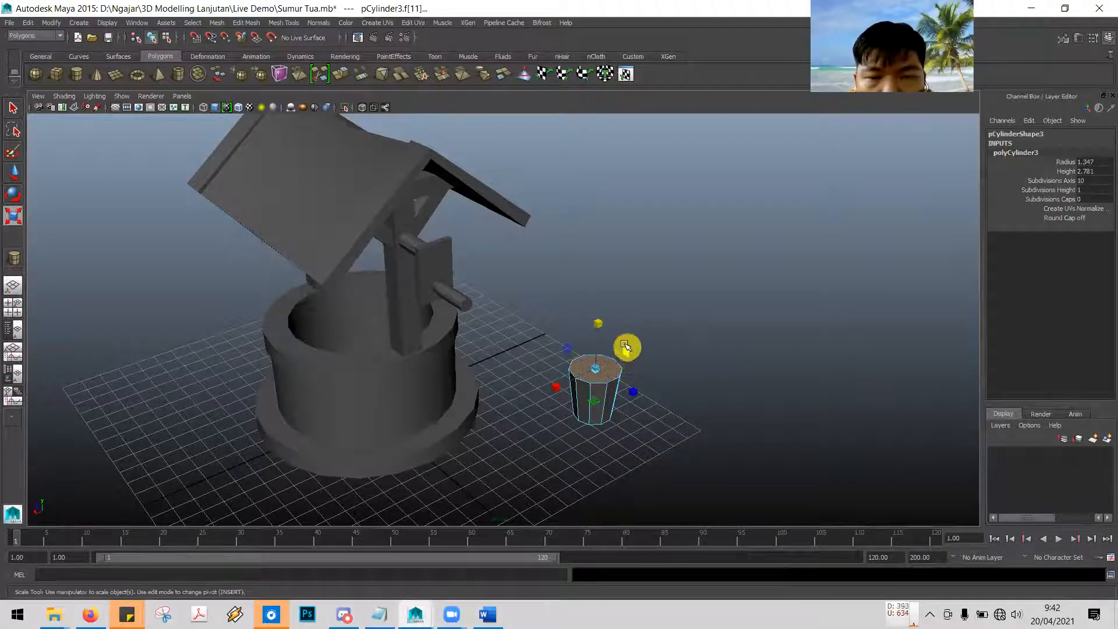
pyautogui.moveTo(595, 367); pyautogui.dragTo(603, 399)
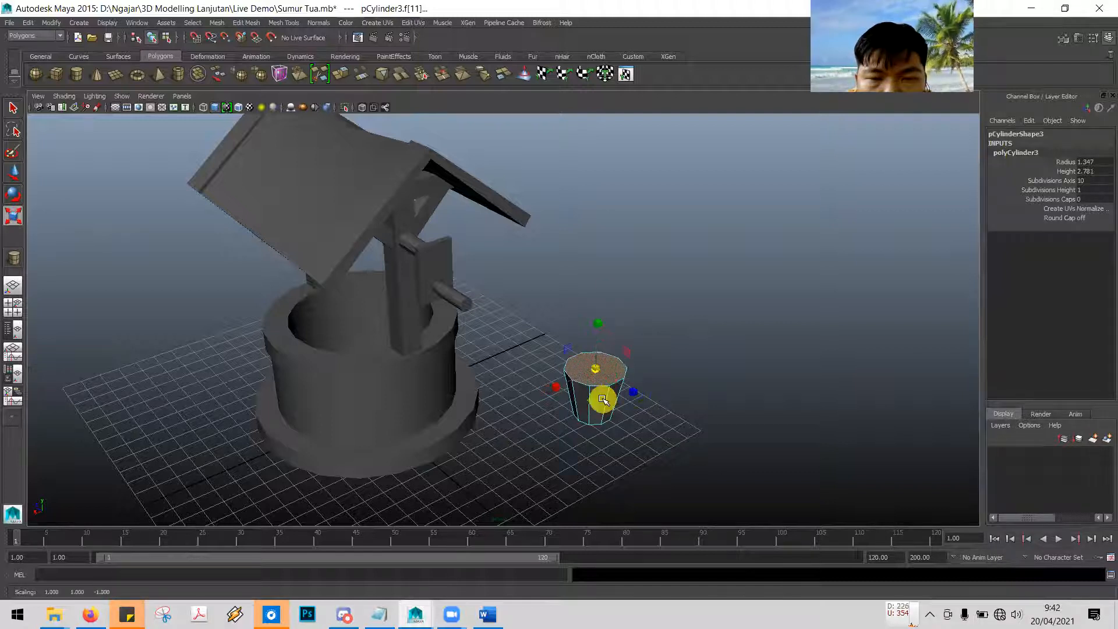
pyautogui.hotkey('ctrl', 'z')
pyautogui.moveTo(633, 393); pyautogui.dragTo(558, 387)
pyautogui.hotkey('ctrl', 'z')
pyautogui.hotkey('ctrl', 'z')
pyautogui.hotkey('alt', 'Tab')
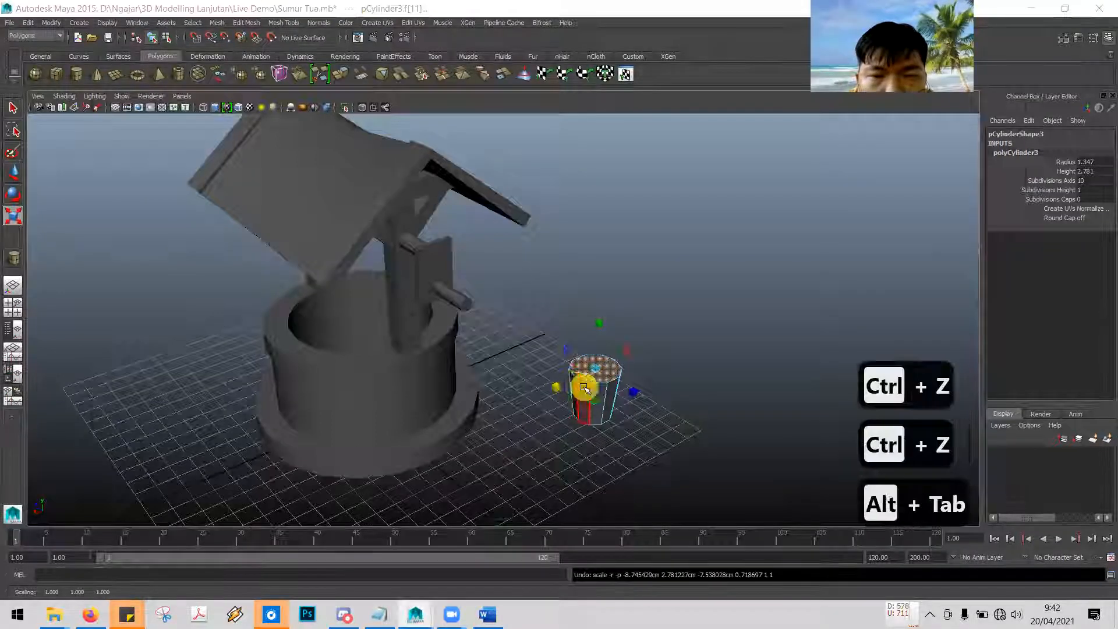
# Recheck steps 53 and 54 of the Word tutorial on tapering the bucket and shaping its interior, and return to Maya
pyautogui.scroll(1, 587, 385)
pyautogui.scroll(2, 586, 385)
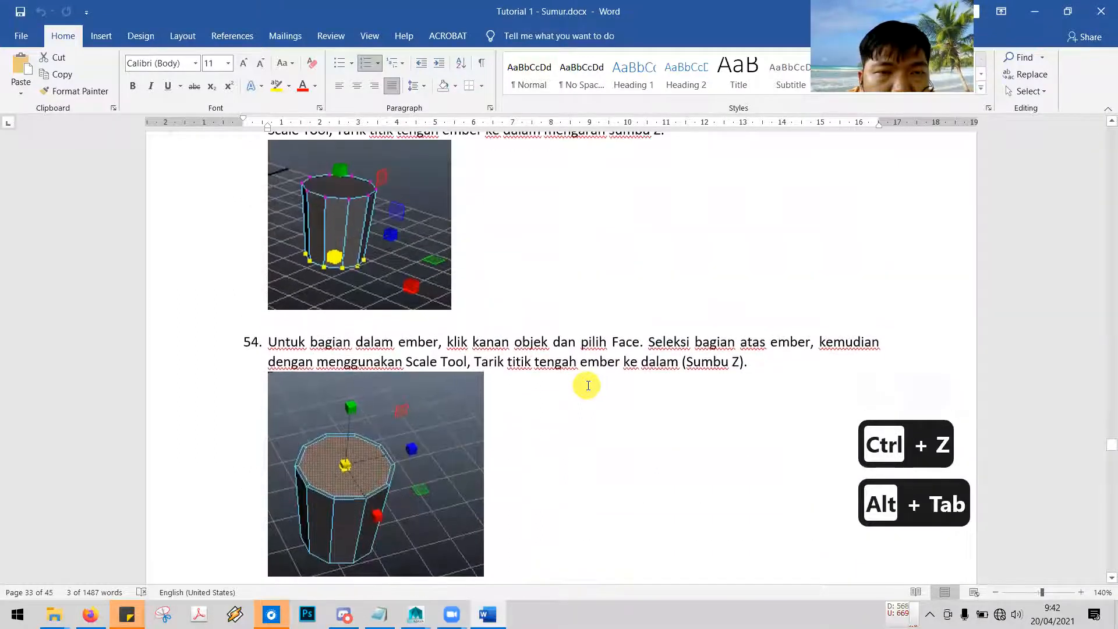
pyautogui.hotkey('alt', 'Tab')
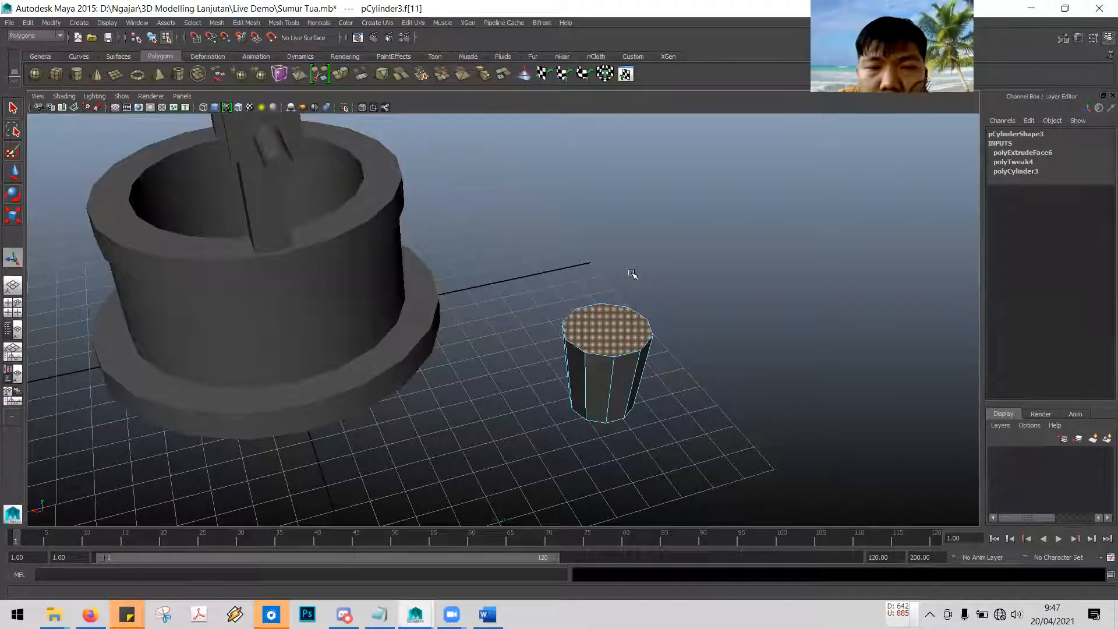
pyautogui.click(632, 324)
pyautogui.hotkey('alt', 'Tab')
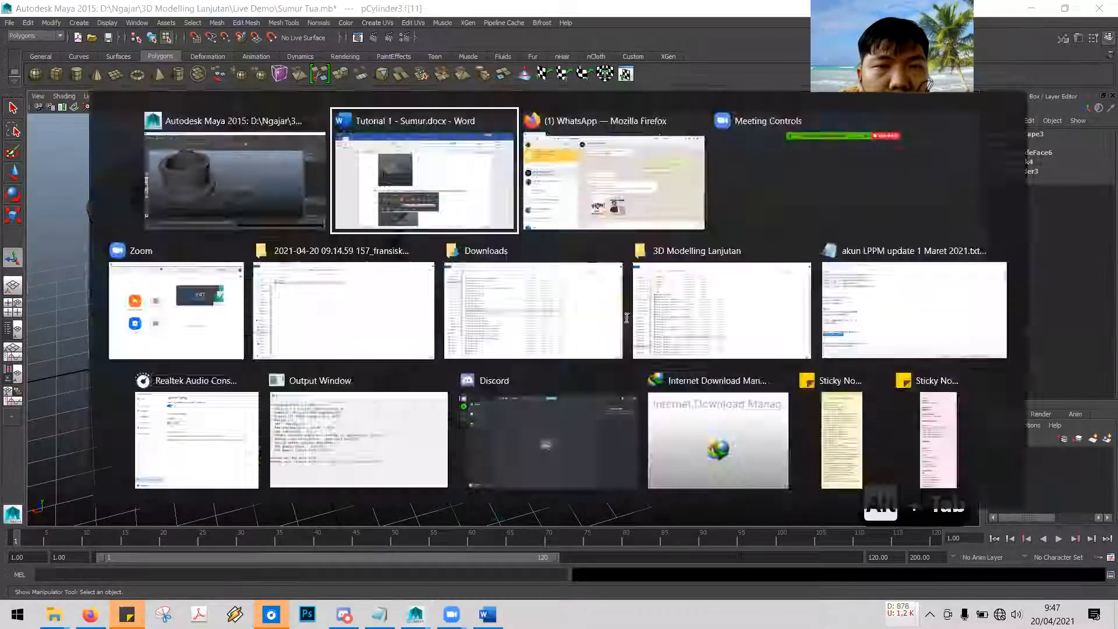
pyautogui.scroll(1, 551, 250)
pyautogui.scroll(3, 551, 250)
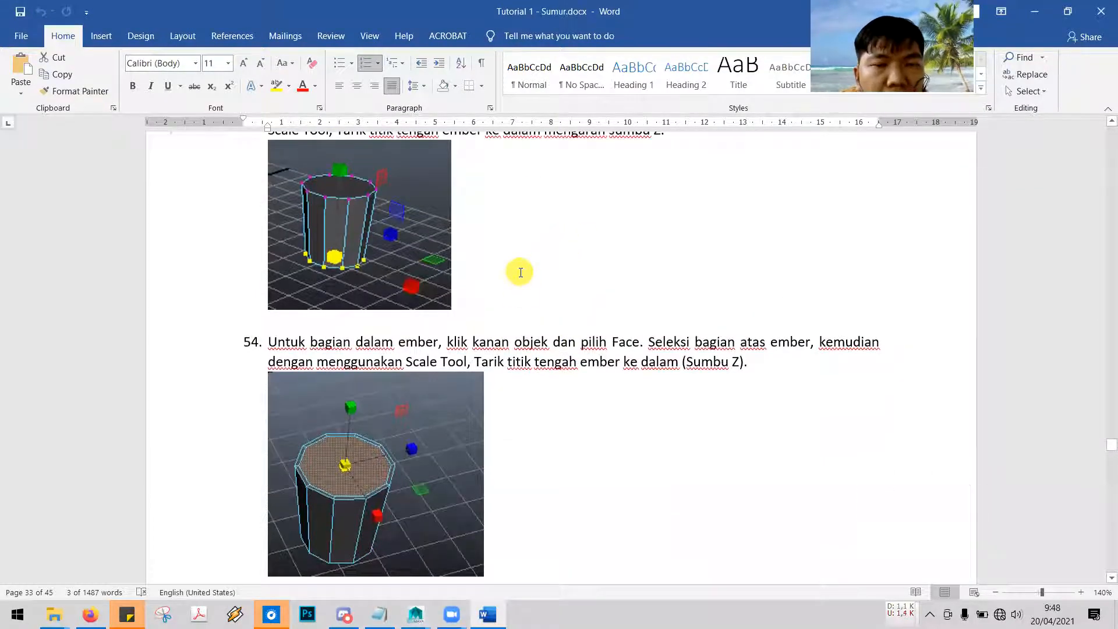
pyautogui.scroll(-2, 516, 274)
pyautogui.scroll(3, 446, 307)
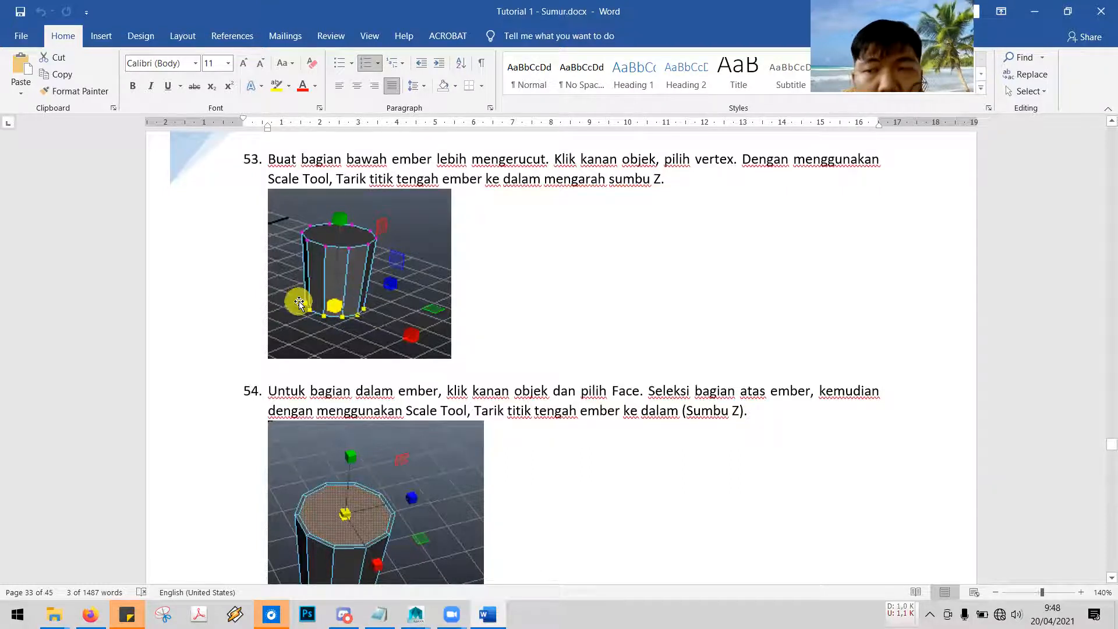
pyautogui.scroll(-1, 424, 291)
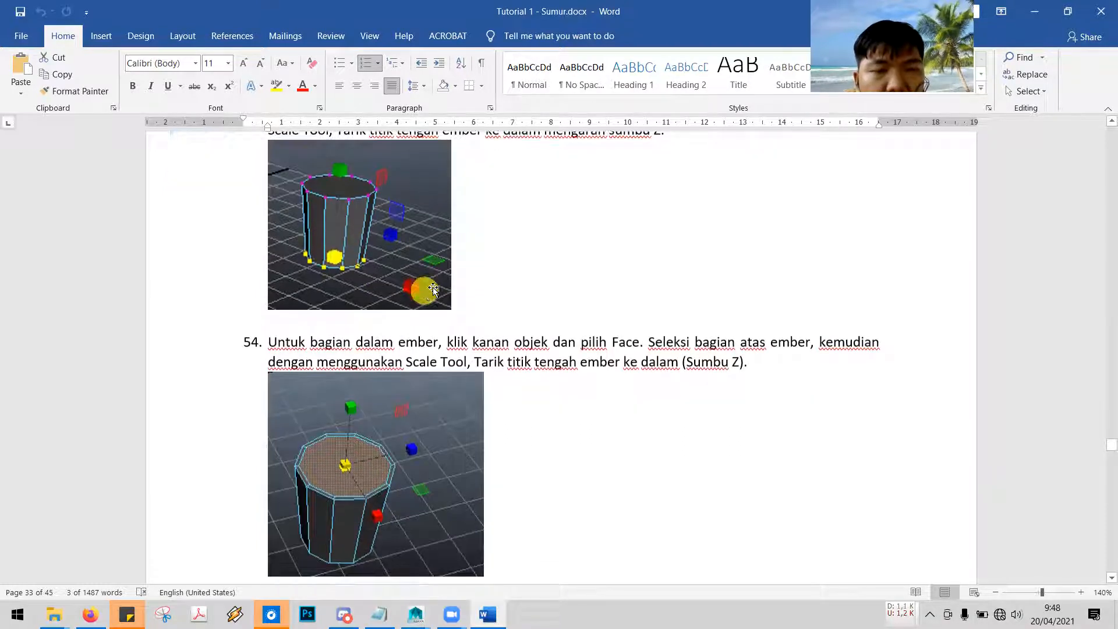
pyautogui.hotkey('alt', 'Tab')
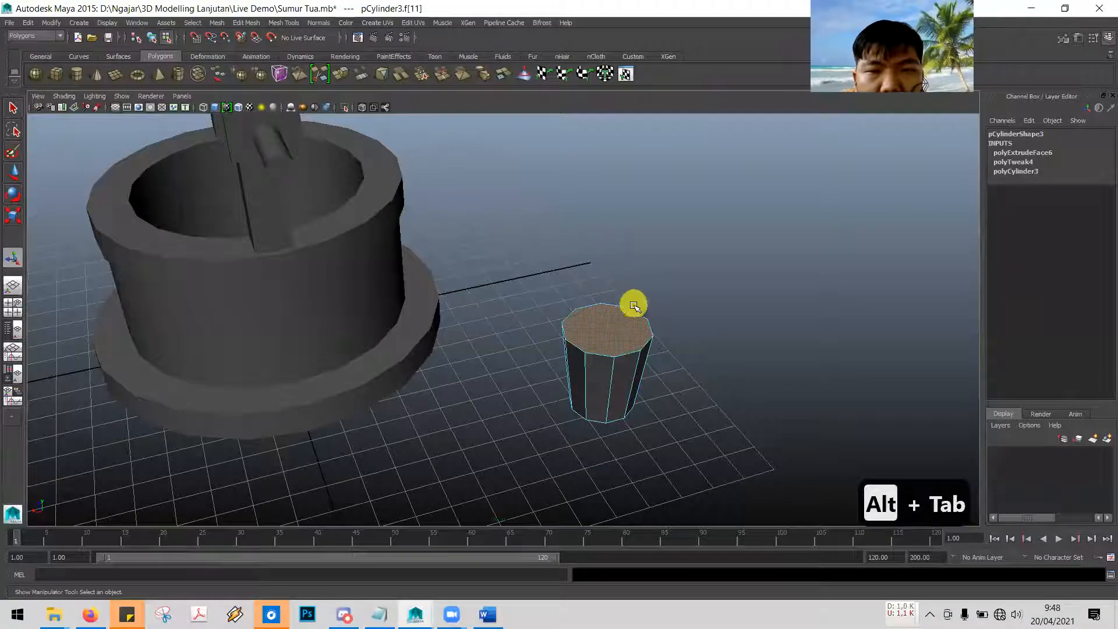
# Select the full ring of ten side faces around the bucket and extrude them as faces
pyautogui.click(631, 369)
pyautogui.keyDown('shift'); pyautogui.doubleClick(595, 375); pyautogui.keyUp('shift')
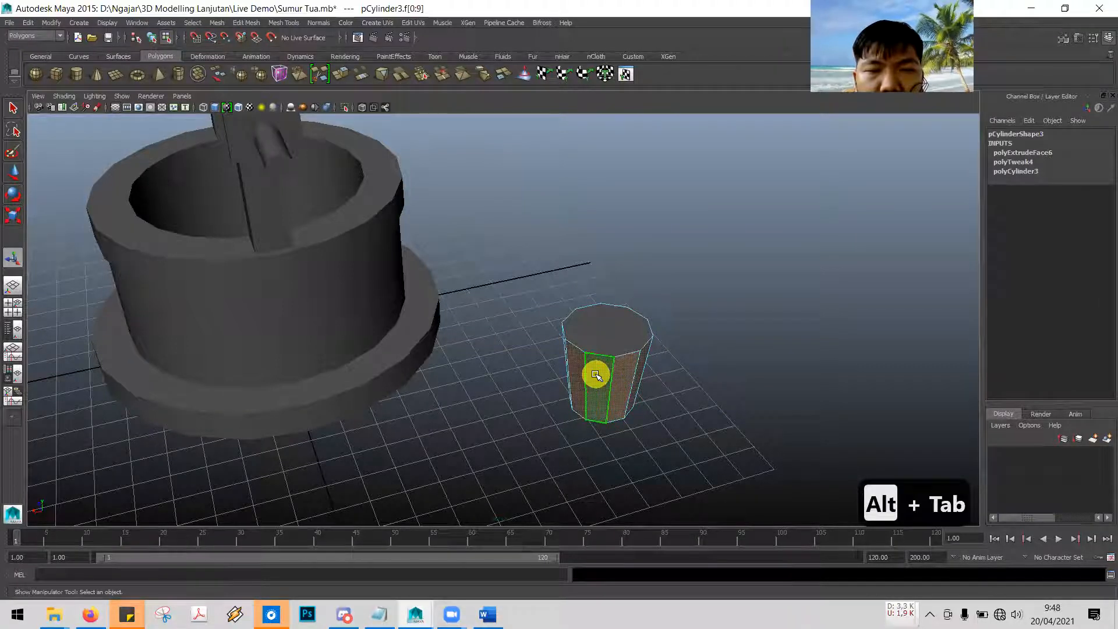
pyautogui.keyDown('alt'); pyautogui.moveTo(649, 379); pyautogui.dragTo(666, 362); pyautogui.keyUp('alt')
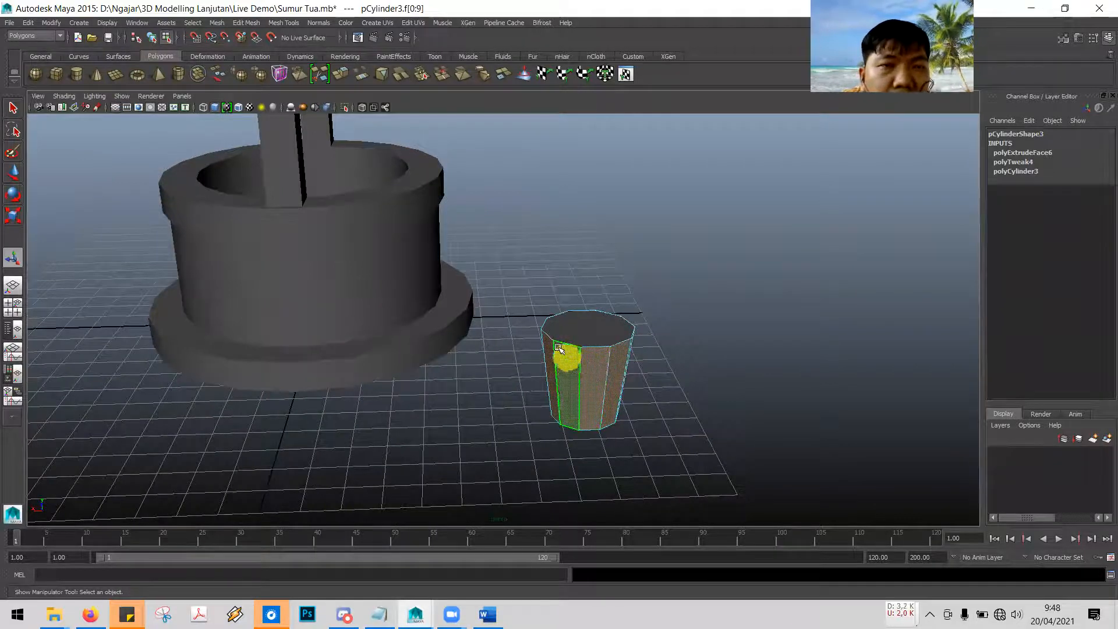
pyautogui.click(250, 25)
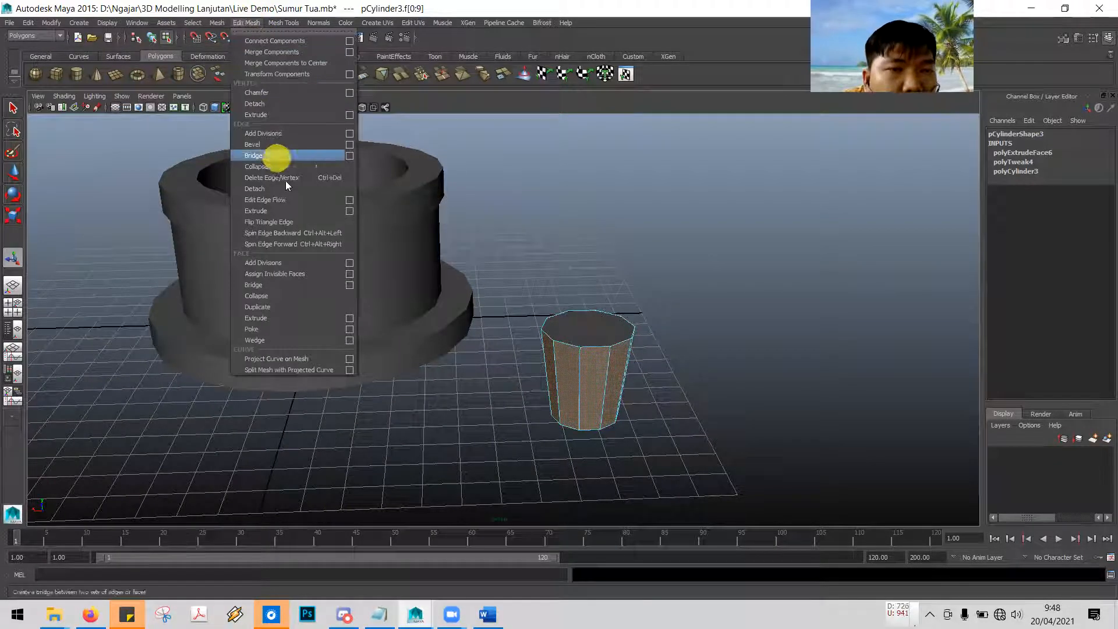
pyautogui.click(292, 317)
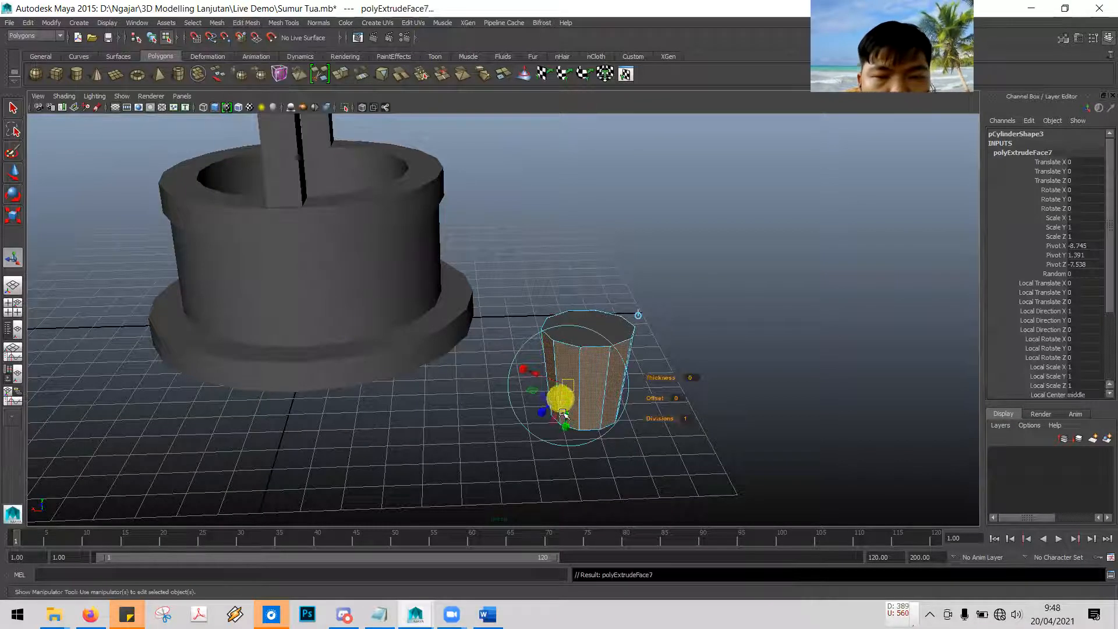
# Undo the first pull on the extrusion and move the bucket's extruded side faces outward about 0.074 along local Z
pyautogui.moveTo(551, 404); pyautogui.dragTo(547, 407)
pyautogui.hotkey('ctrl', 'z')
pyautogui.keyDown('alt'); pyautogui.moveTo(606, 444); pyautogui.dragTo(698, 396); pyautogui.keyUp('alt')
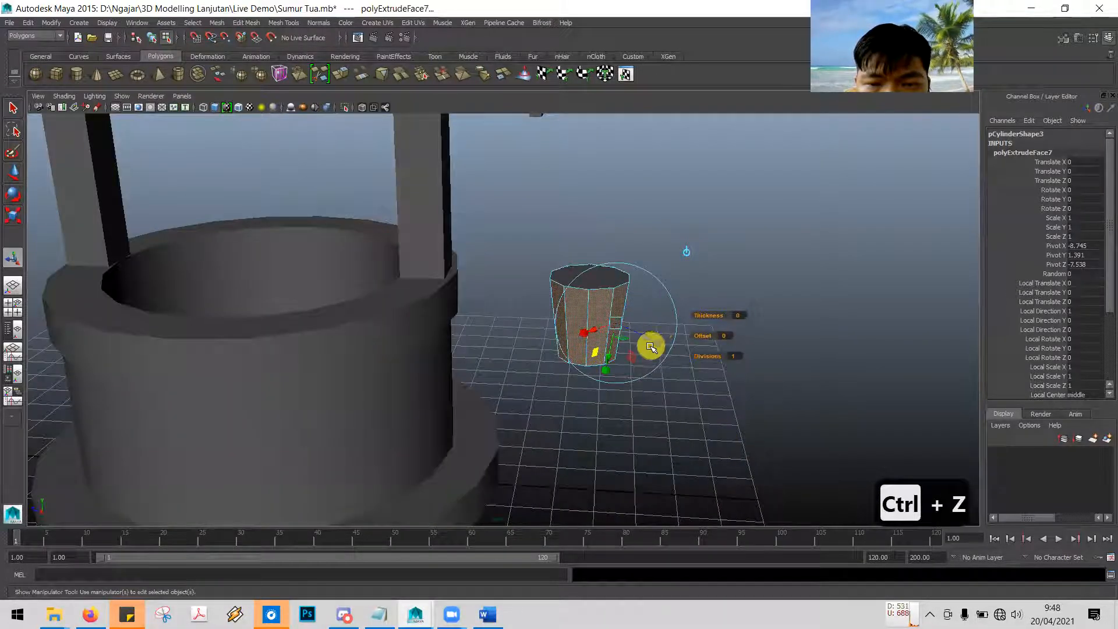
pyautogui.moveTo(658, 342); pyautogui.dragTo(652, 339)
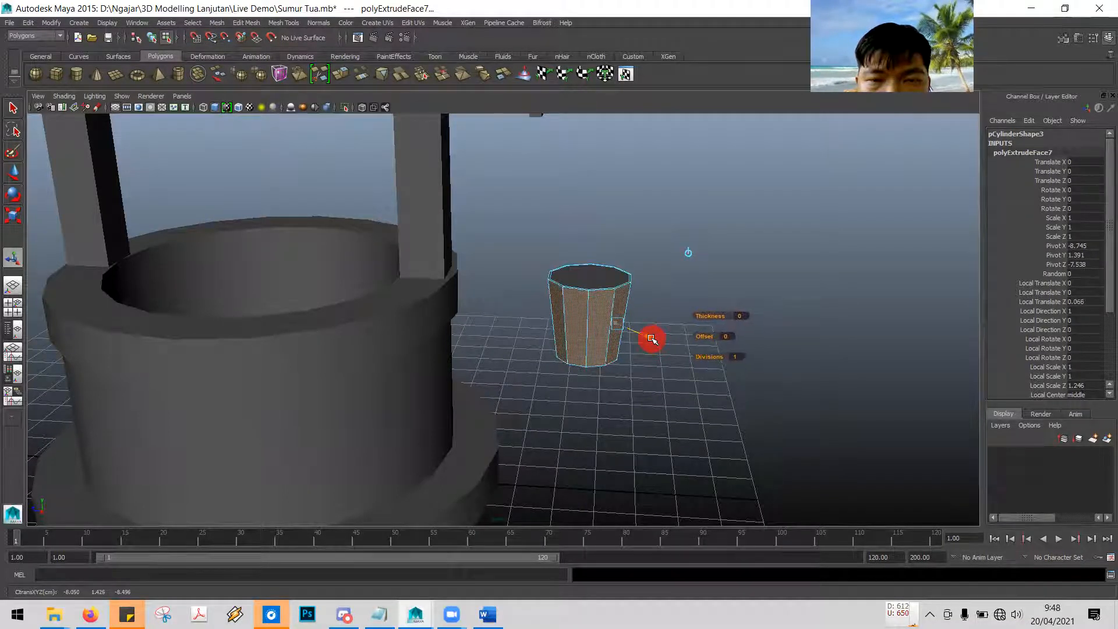
pyautogui.keyDown('alt'); pyautogui.moveTo(701, 291); pyautogui.dragTo(780, 314); pyautogui.keyUp('alt')
pyautogui.scroll(2, 685, 303)
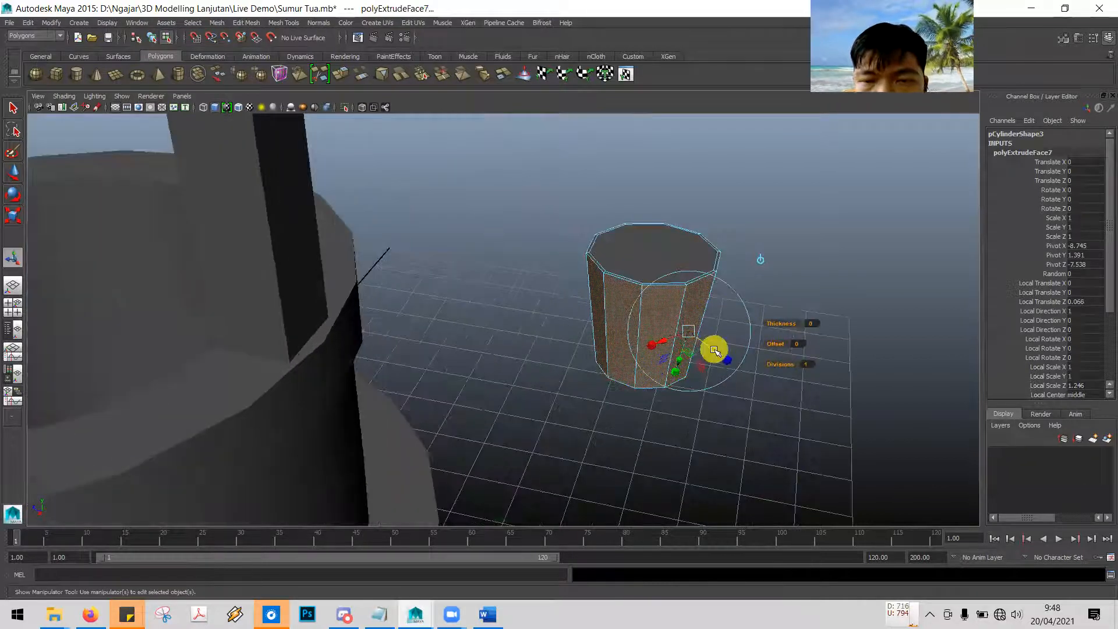
pyautogui.moveTo(716, 352); pyautogui.dragTo(716, 352)
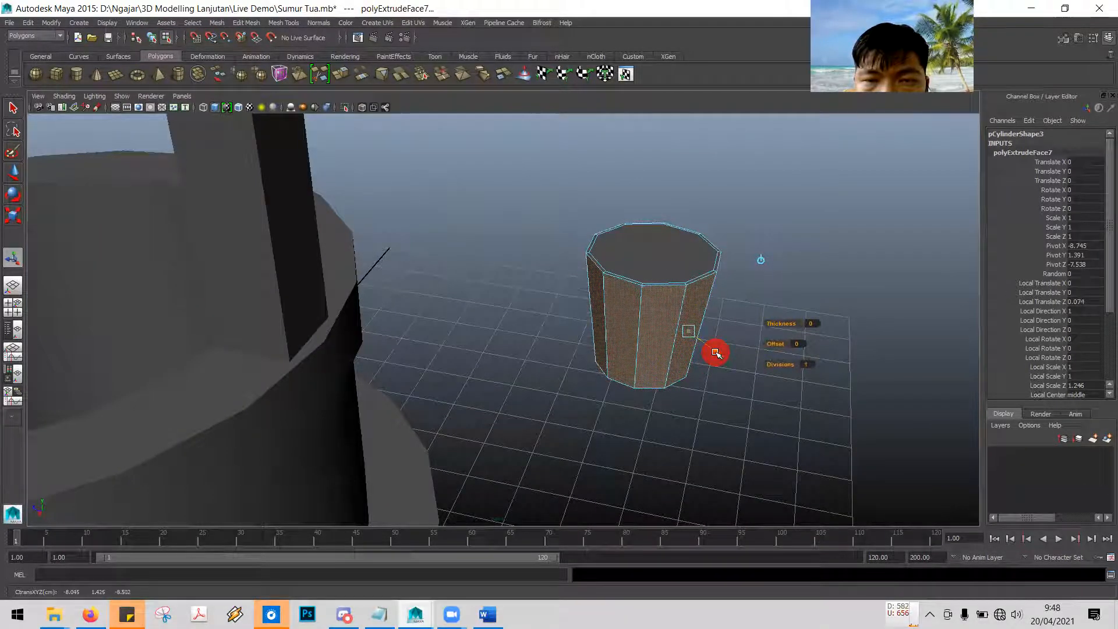
# Switch to the Word tutorial and insert an empty numbered step 54 before the instructions for the bucket's interior
pyautogui.hotkey('alt', 'Tab')
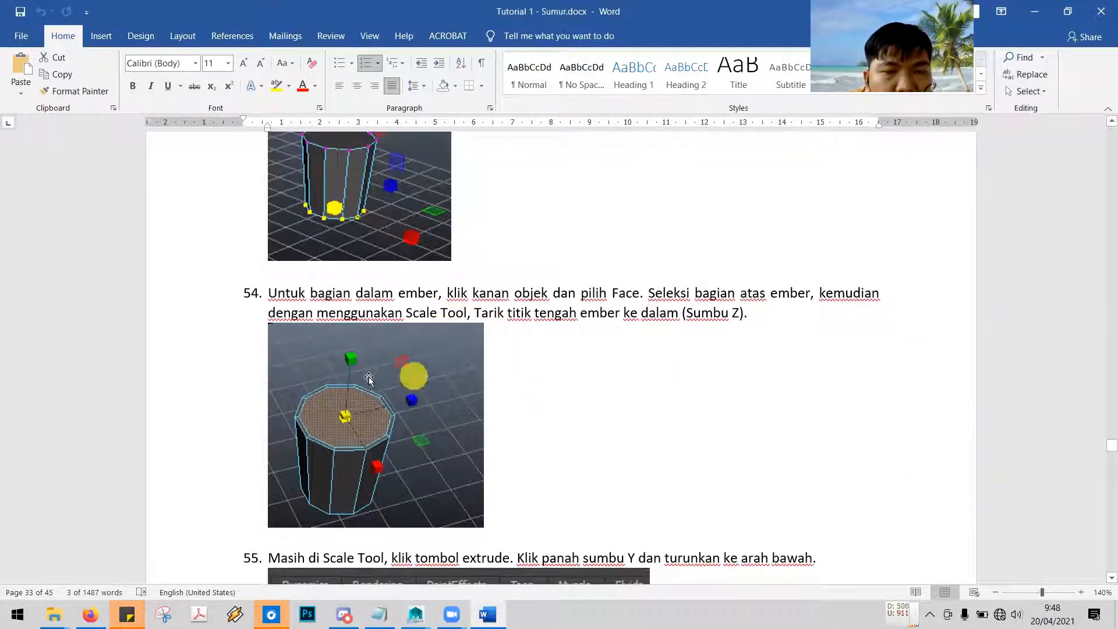
pyautogui.click(267, 289)
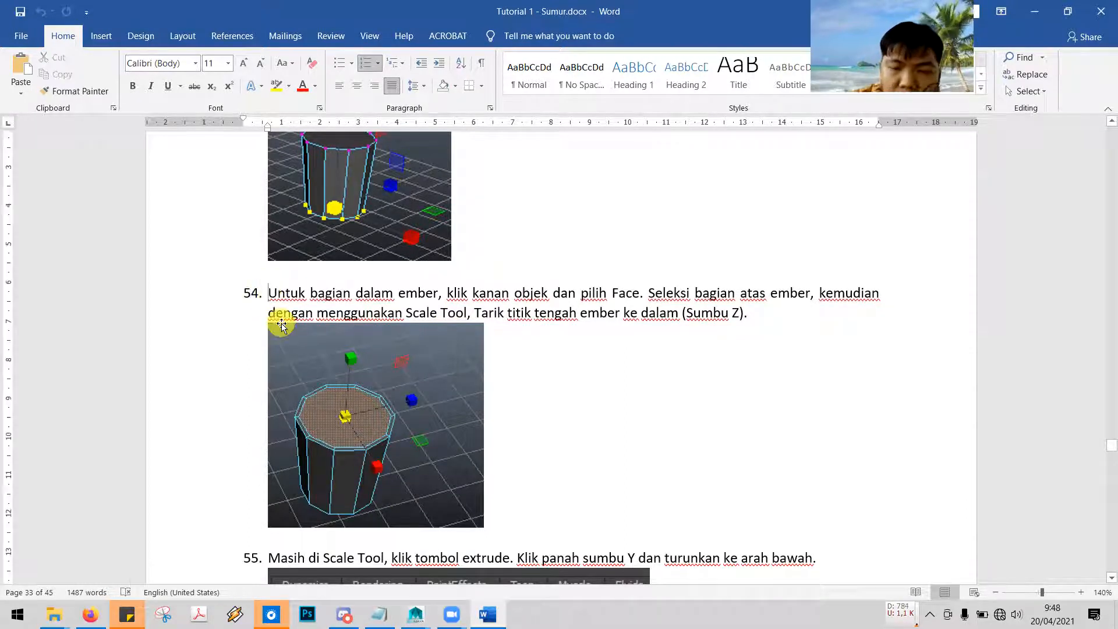
pyautogui.press('Return')
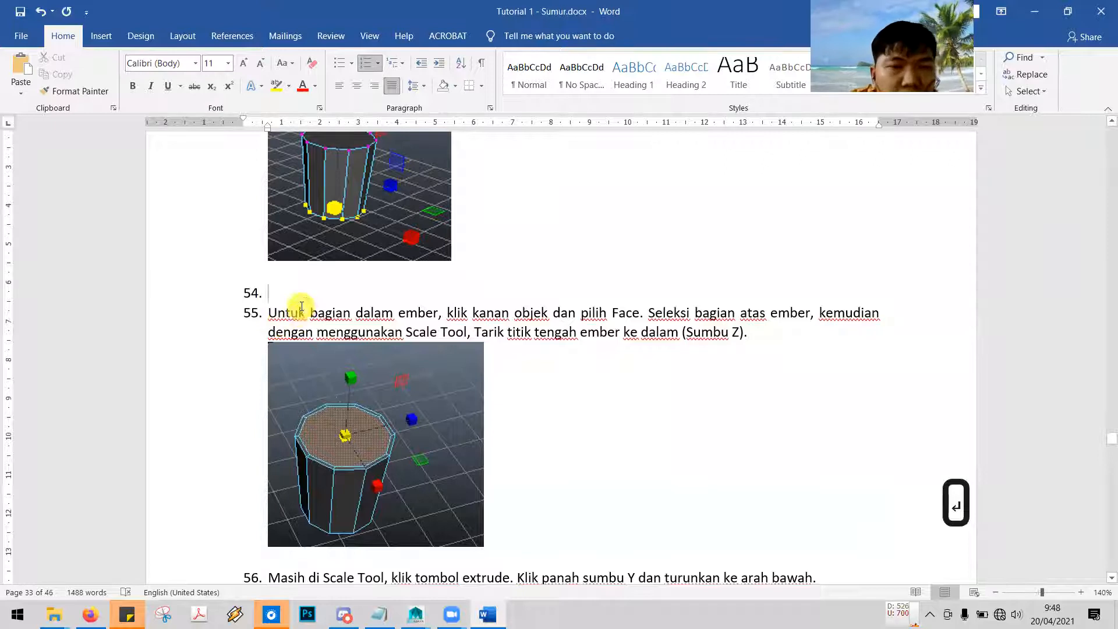
# Begin the new step 54 with the text "Masuk ke face mode"
pyautogui.scroll(3, 314, 329)
pyautogui.write('Masuk ke ')
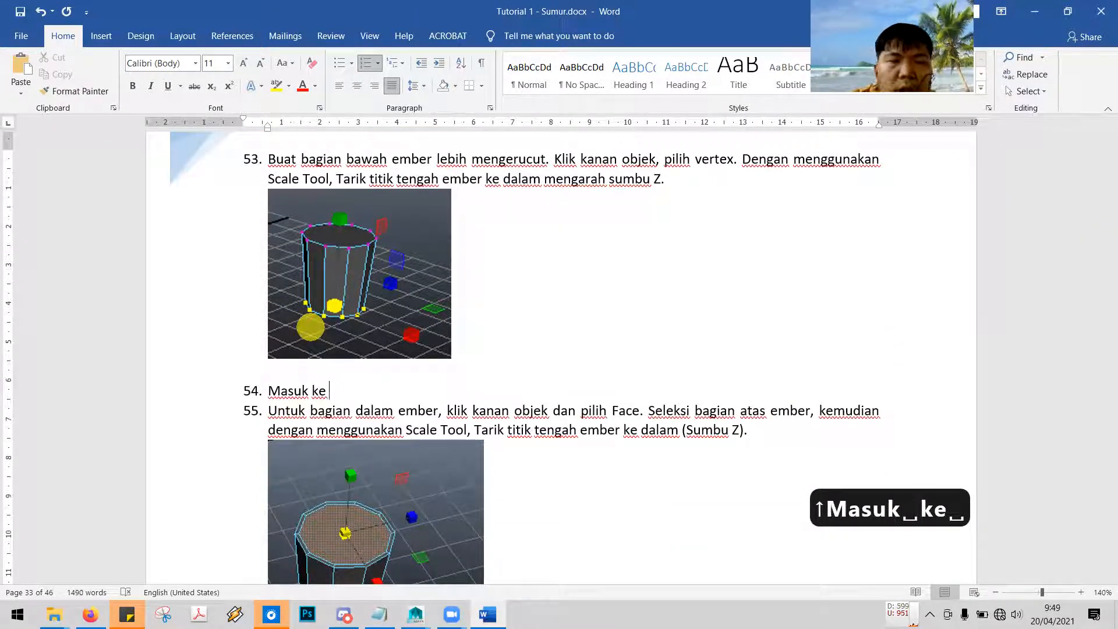
pyautogui.write('mode')
pyautogui.hotkey('ctrl', 'shift', 'Left')
pyautogui.press('Left')
pyautogui.write('face')
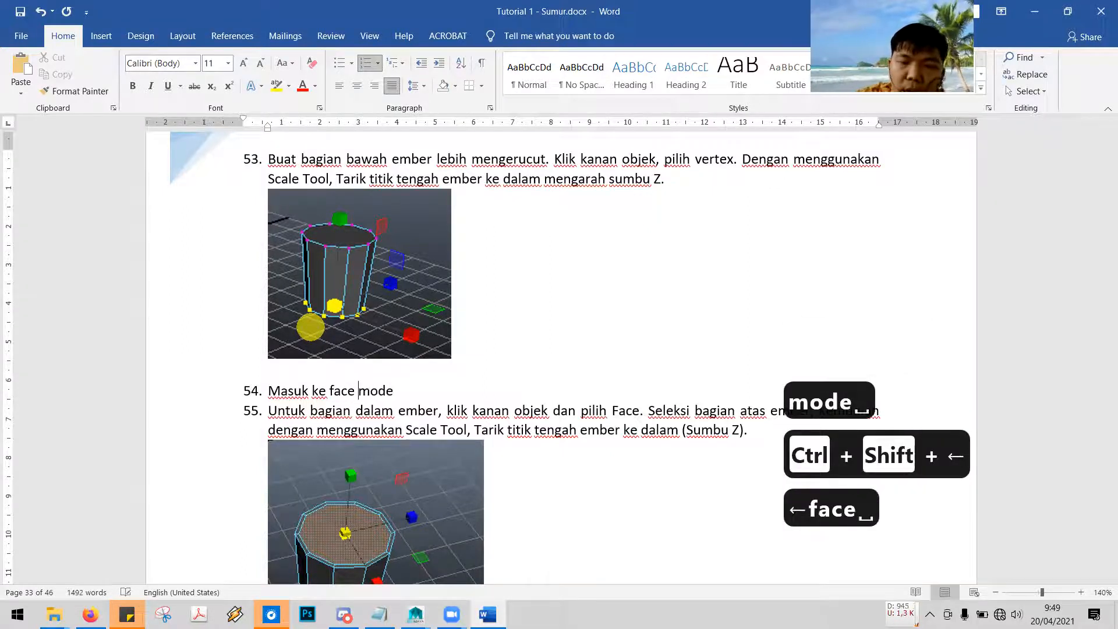
pyautogui.press('End')
pyautogui.press('BackSpace')
# Continue step 54 with ", kemudian seleksi bagian samping/badan ember."
pyautogui.write(', k')
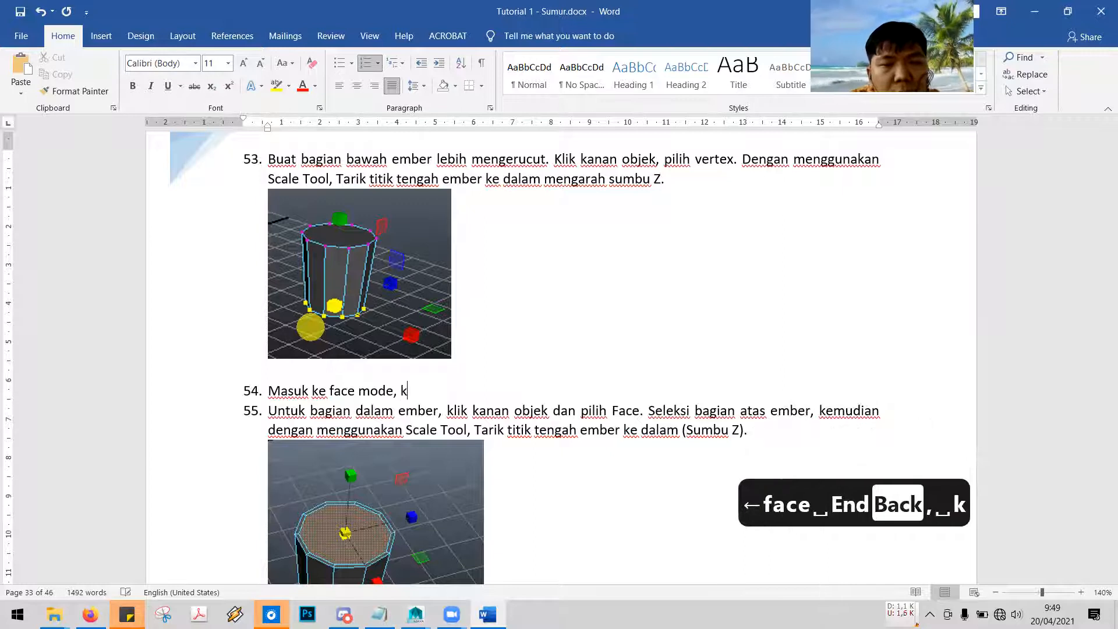
pyautogui.write('emudian s')
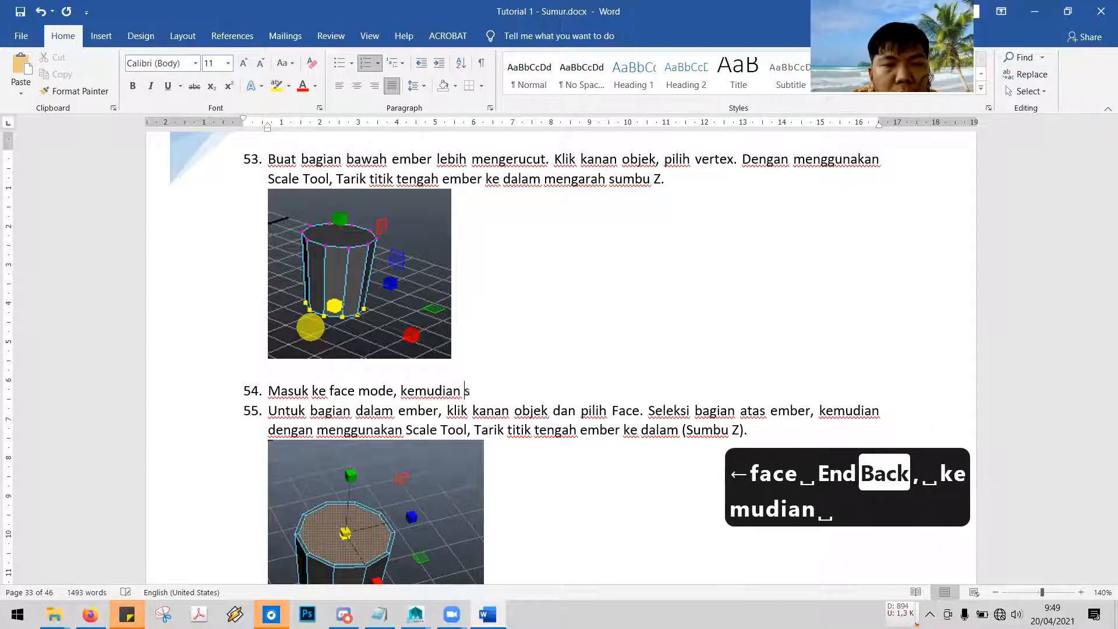
pyautogui.write('eleksi bagia')
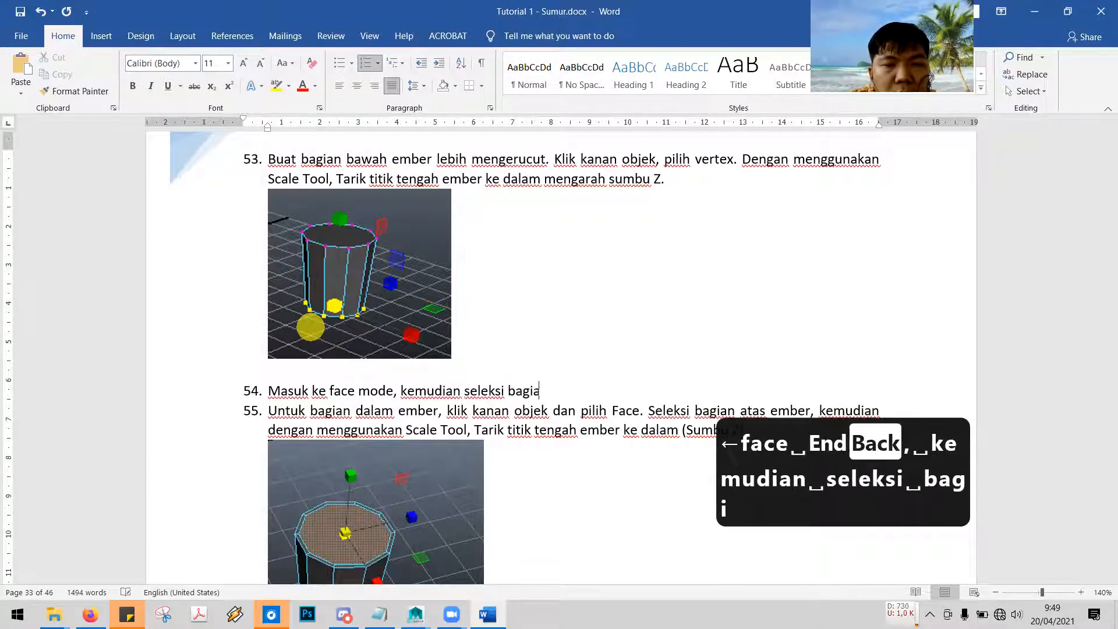
pyautogui.write('n samping/badan ')
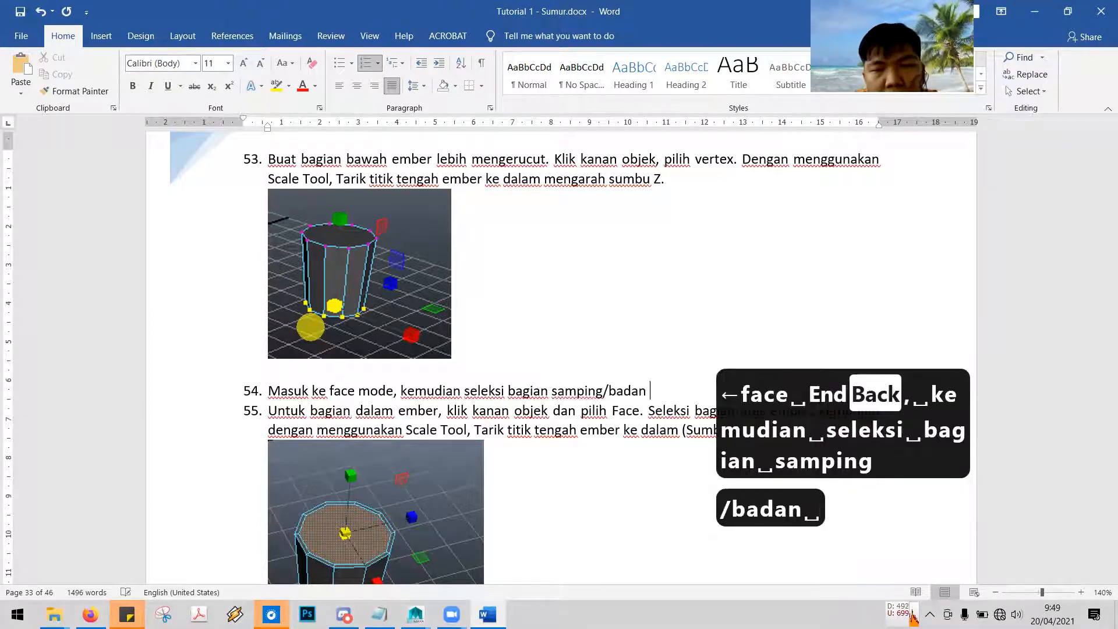
pyautogui.write('ember')
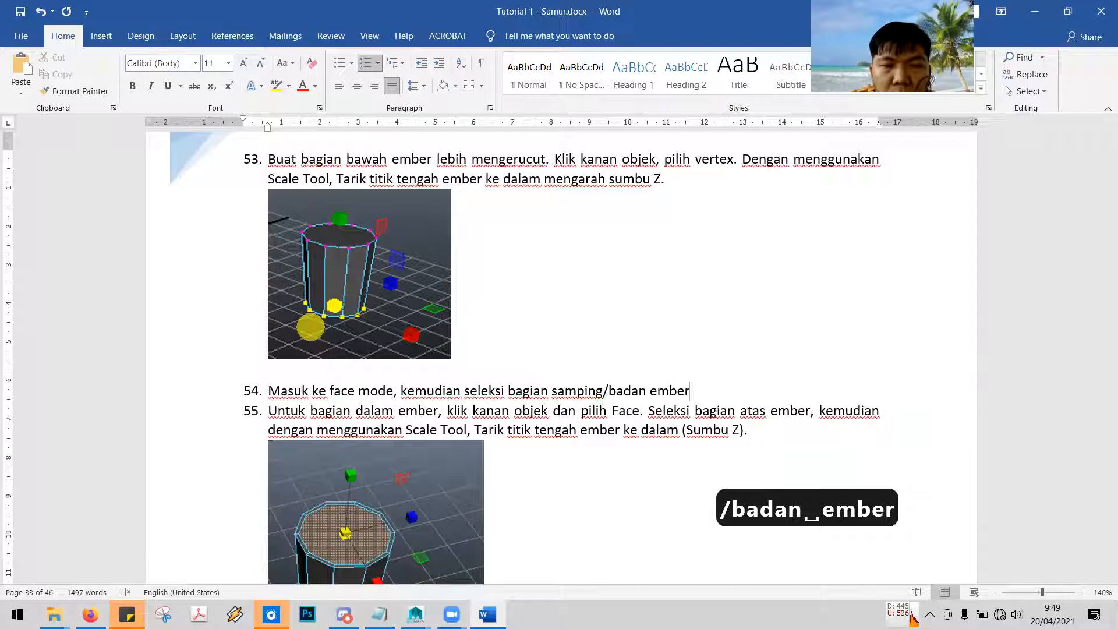
pyautogui.write(',')
pyautogui.press('BackSpace')
pyautogui.write('. ')
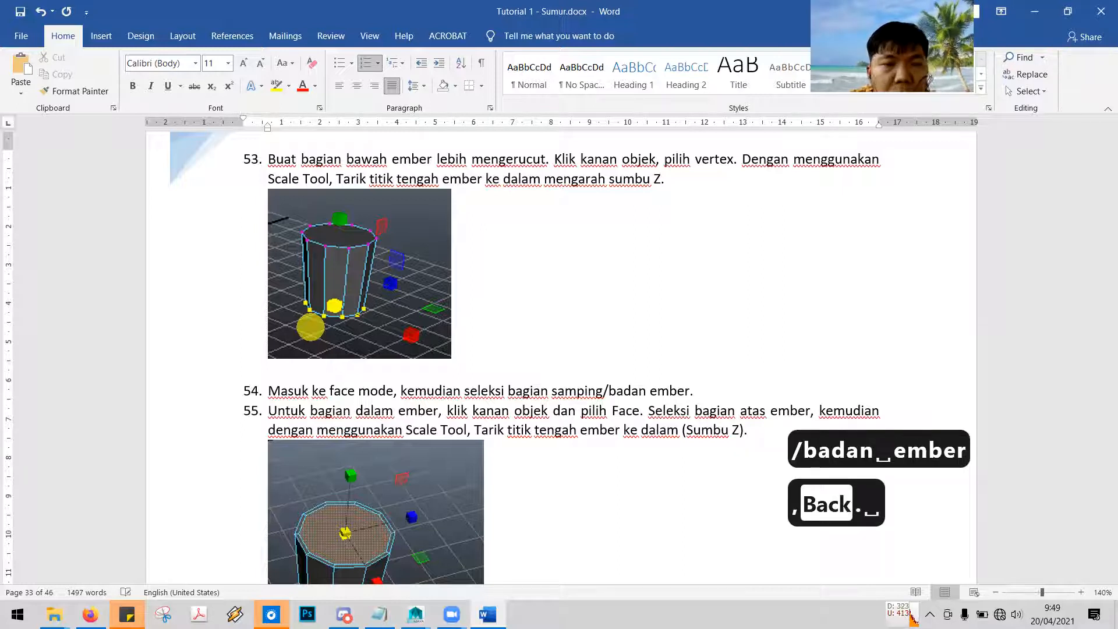
# Continue step 54 with the sentence start "Lakukan extrude face dan buat dinding embernya"
pyautogui.write('Laku')
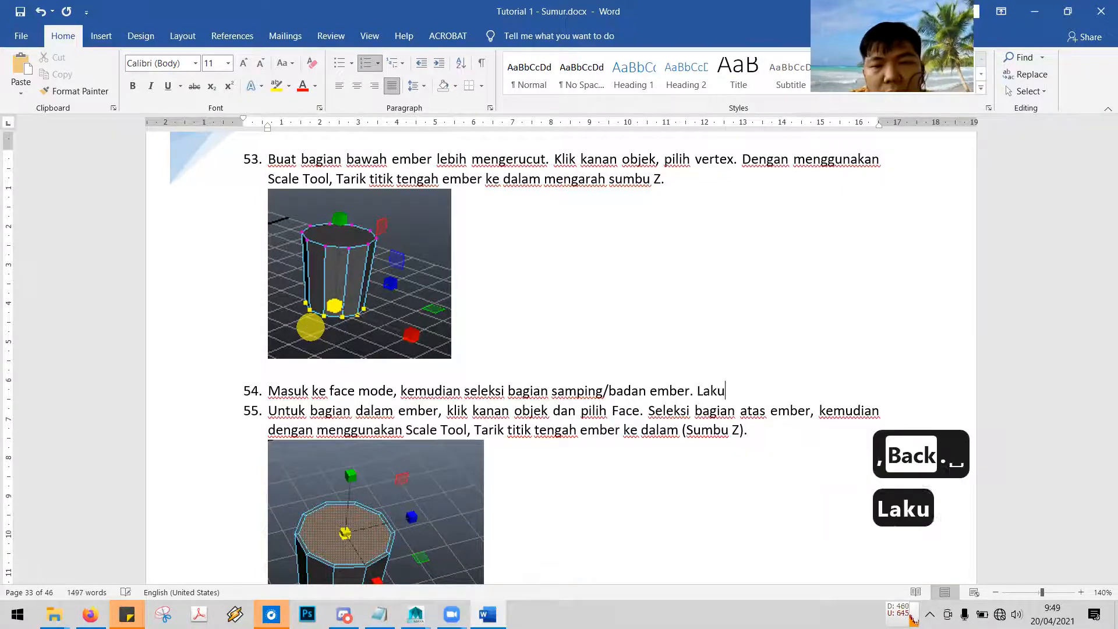
pyautogui.write('kan extrud')
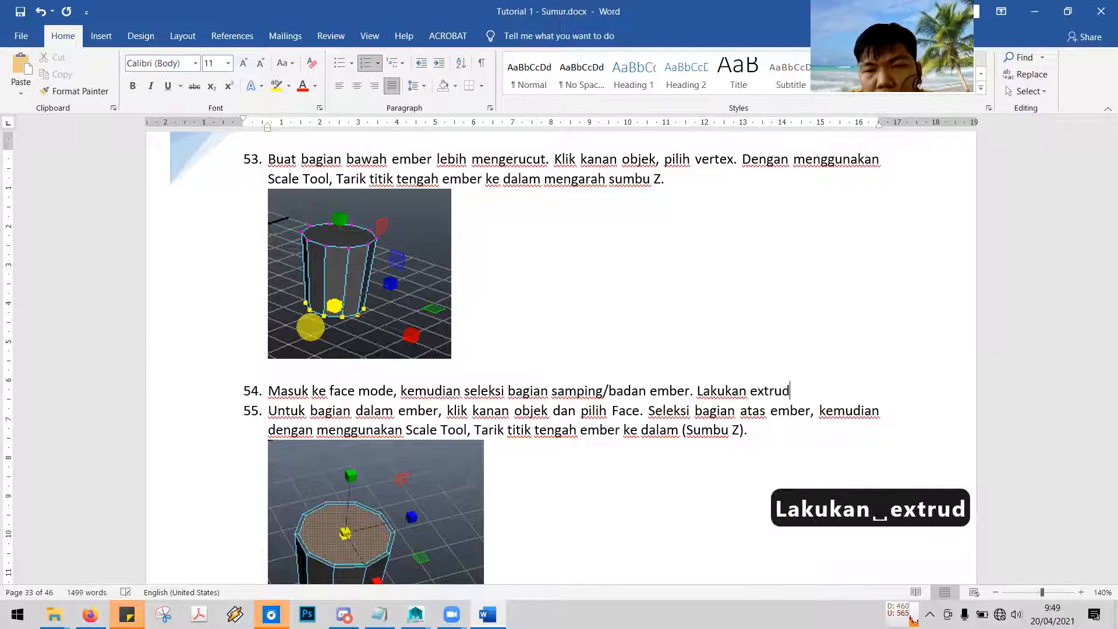
pyautogui.write('e face')
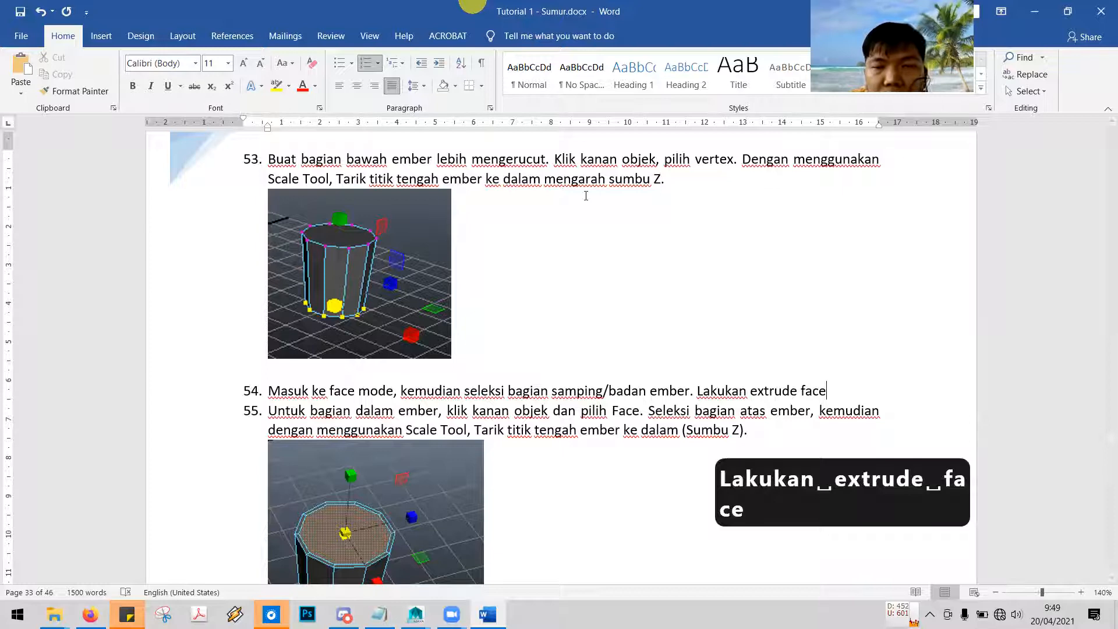
pyautogui.click(579, 298)
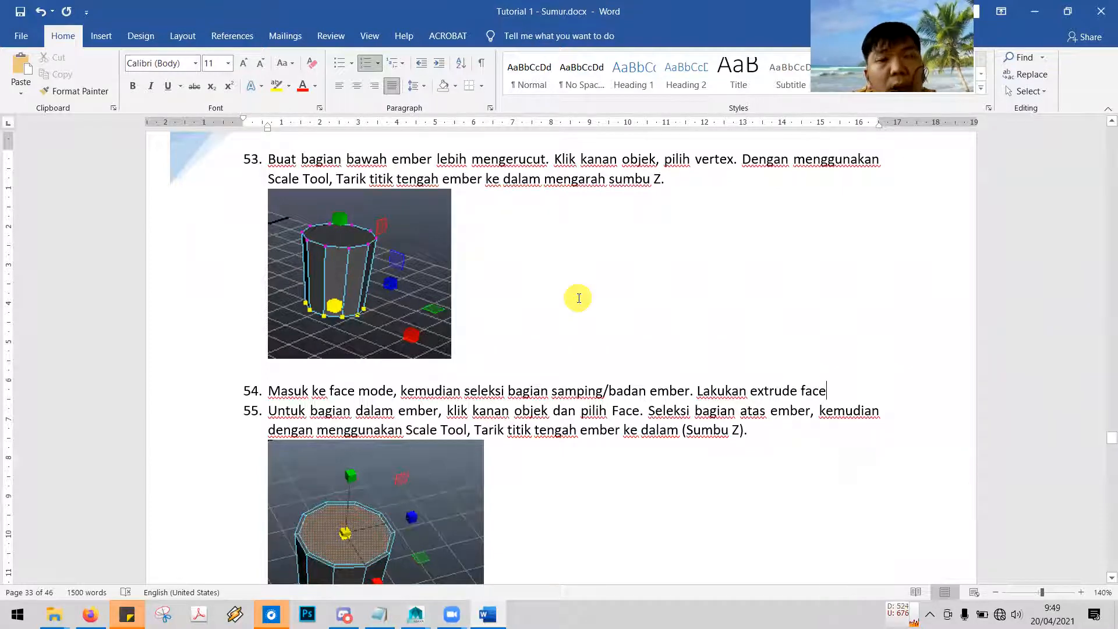
pyautogui.write('e dan ')
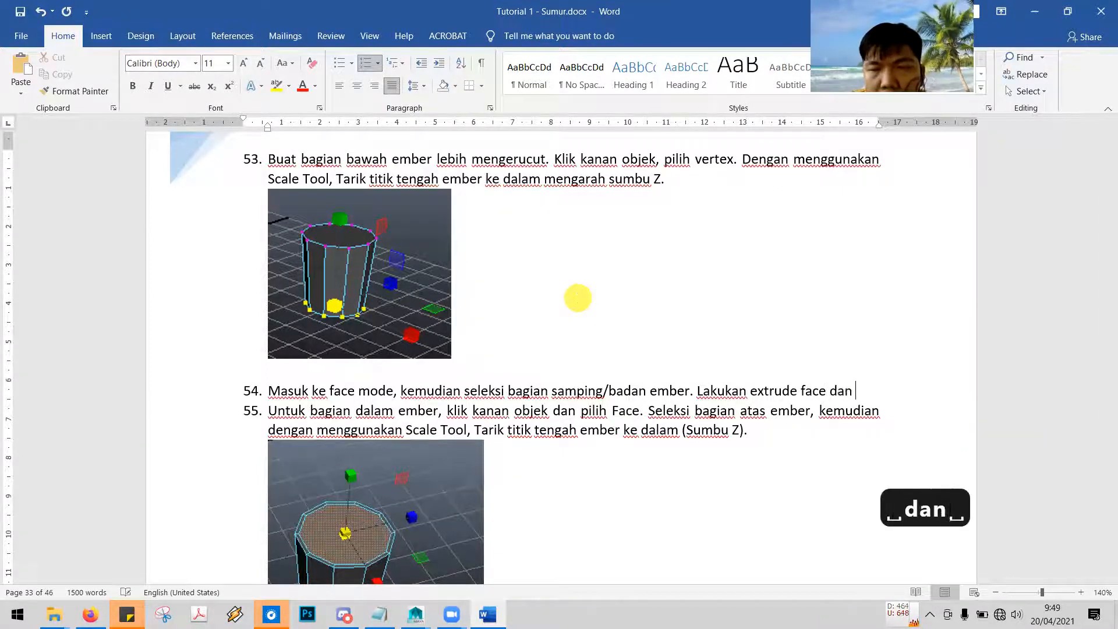
pyautogui.write('bua')
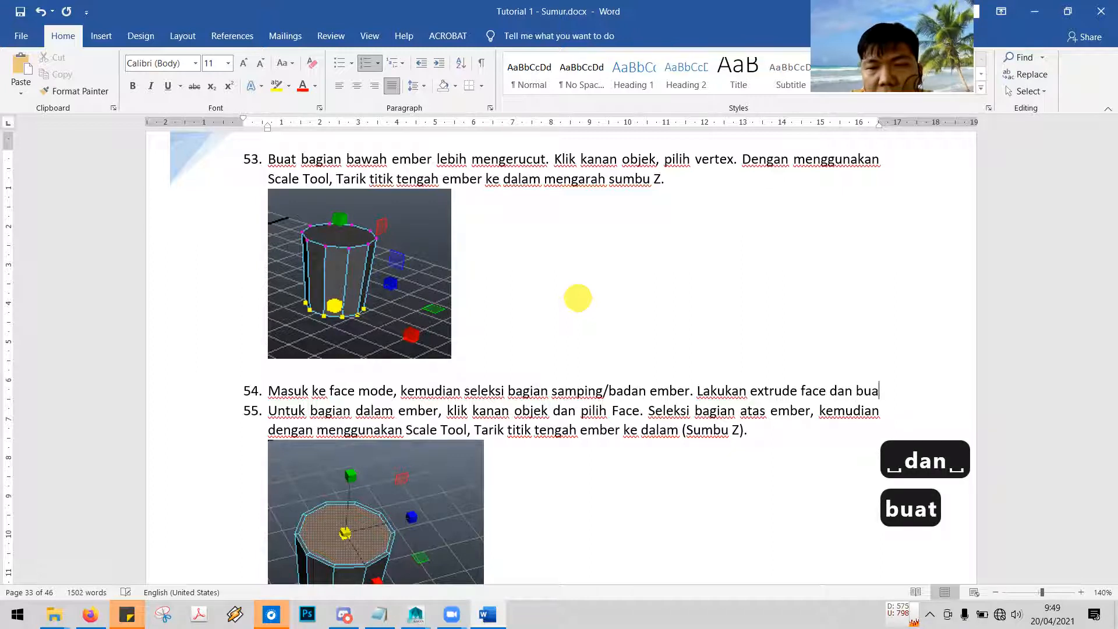
pyautogui.write('t din')
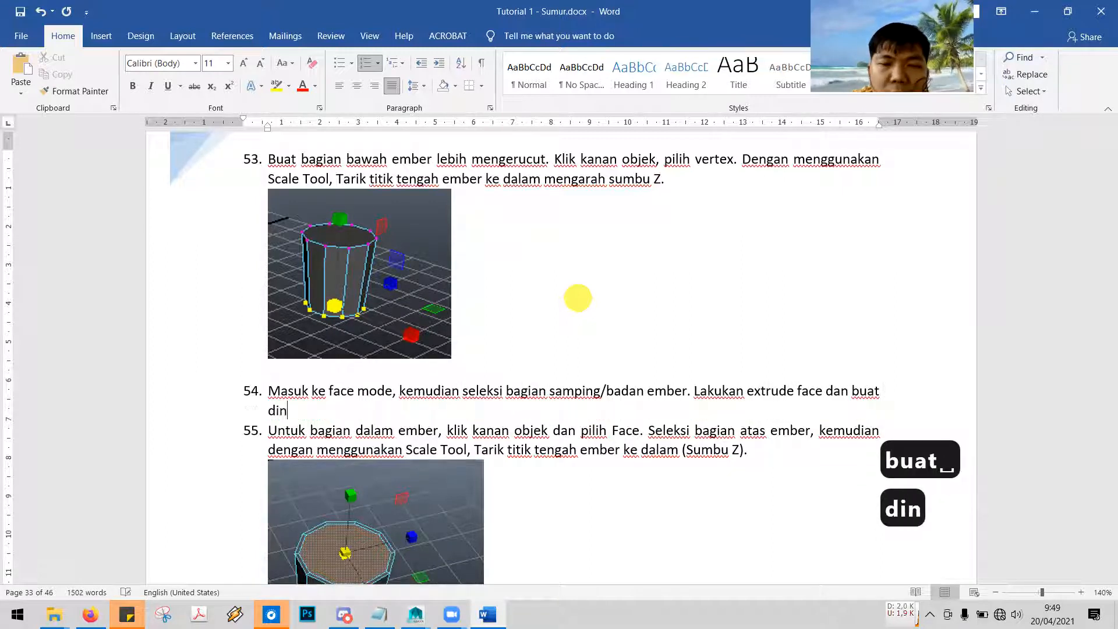
pyautogui.write('ding embe')
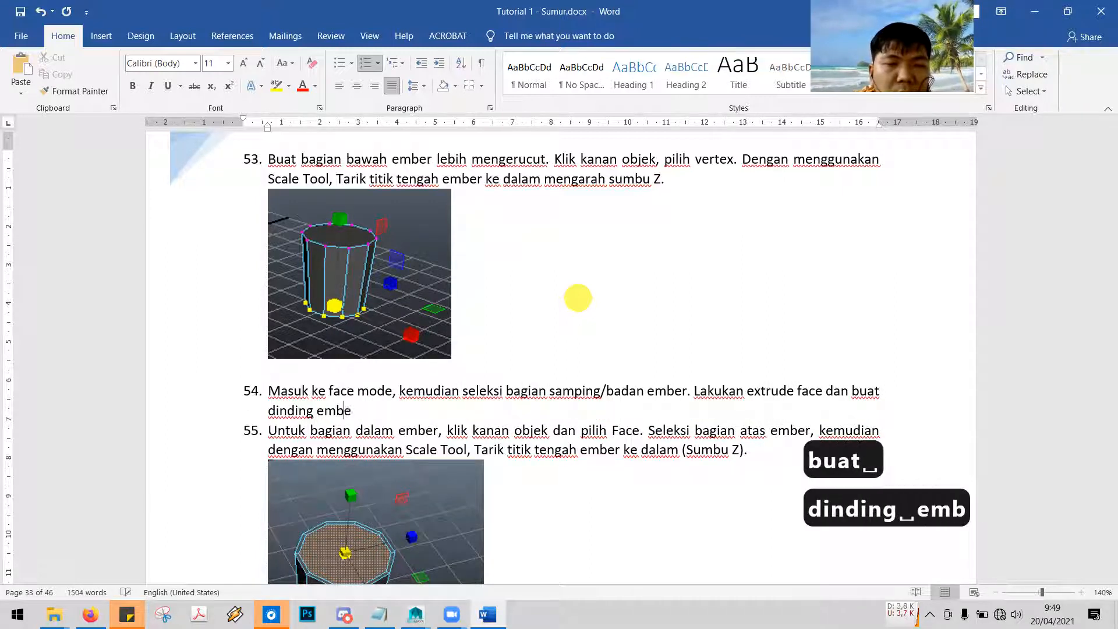
pyautogui.write('rnya ')
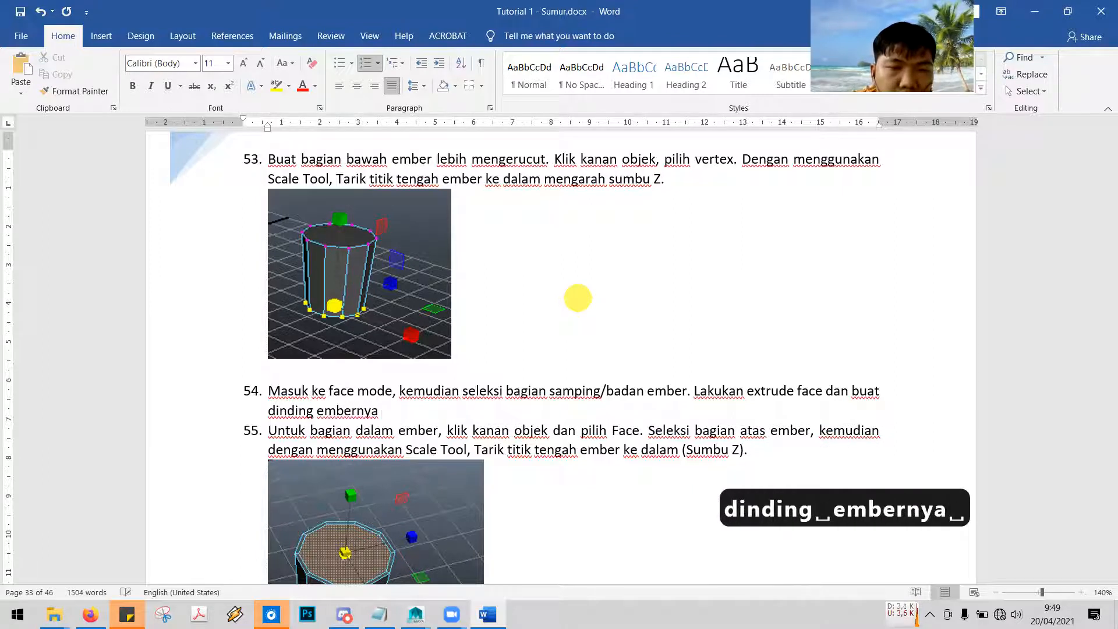
# Finish the step 54 sentence with "sehingga didapat gambar seperti nomor 55."
pyautogui.write(' s')
pyautogui.press('BackSpace')
pyautogui.press('BackSpace')
pyautogui.write('sehi')
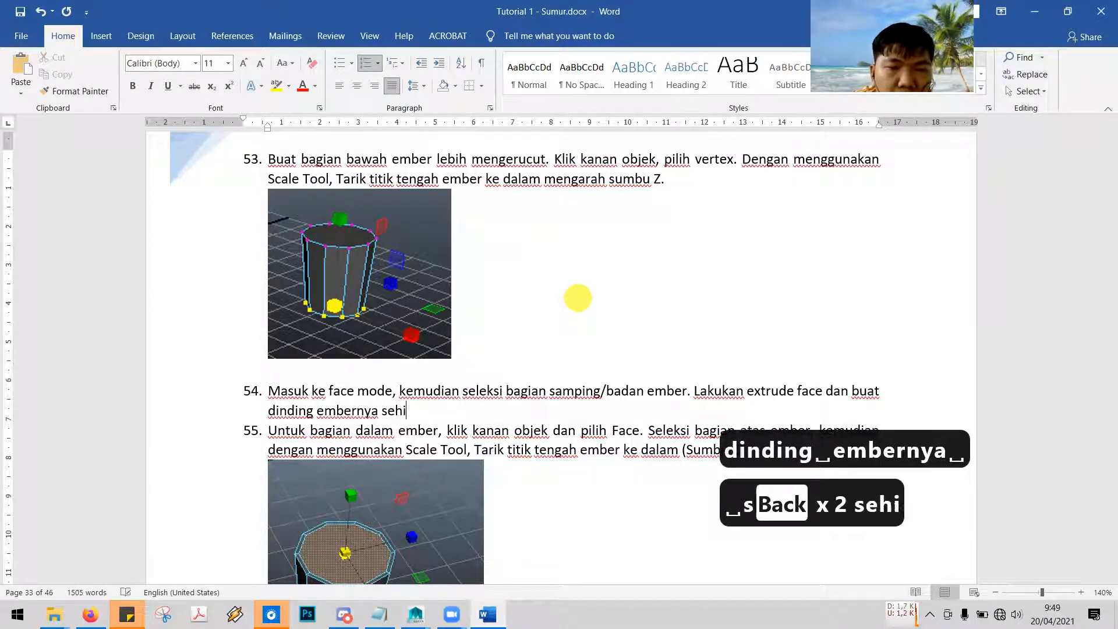
pyautogui.write('ngga didapat')
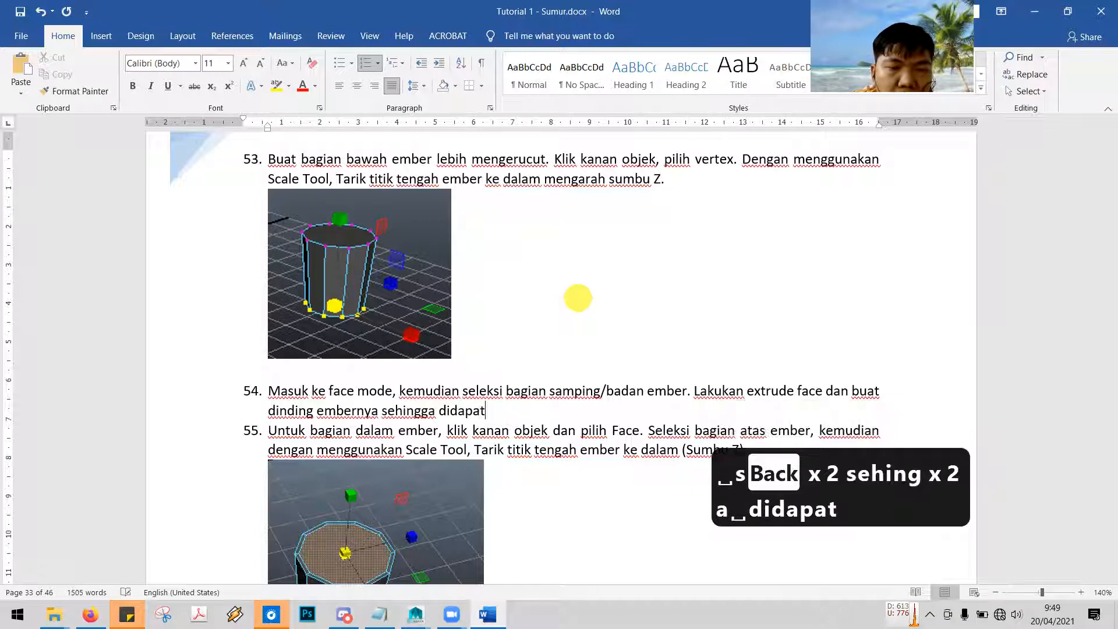
pyautogui.write(' gambar sepr')
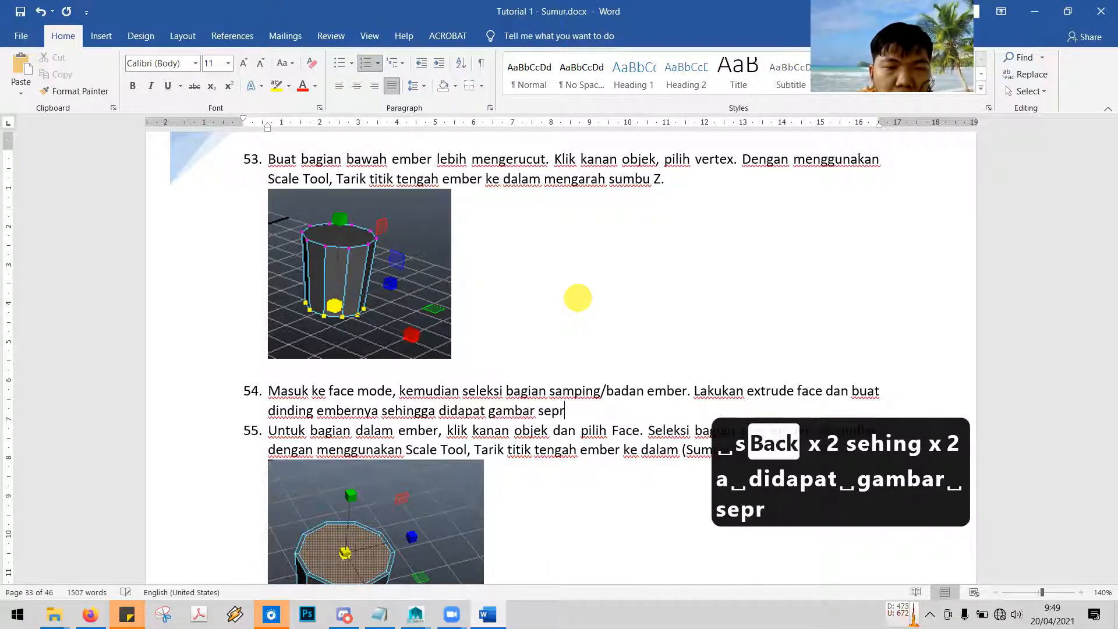
pyautogui.press('BackSpace')
pyautogui.write('erti nom')
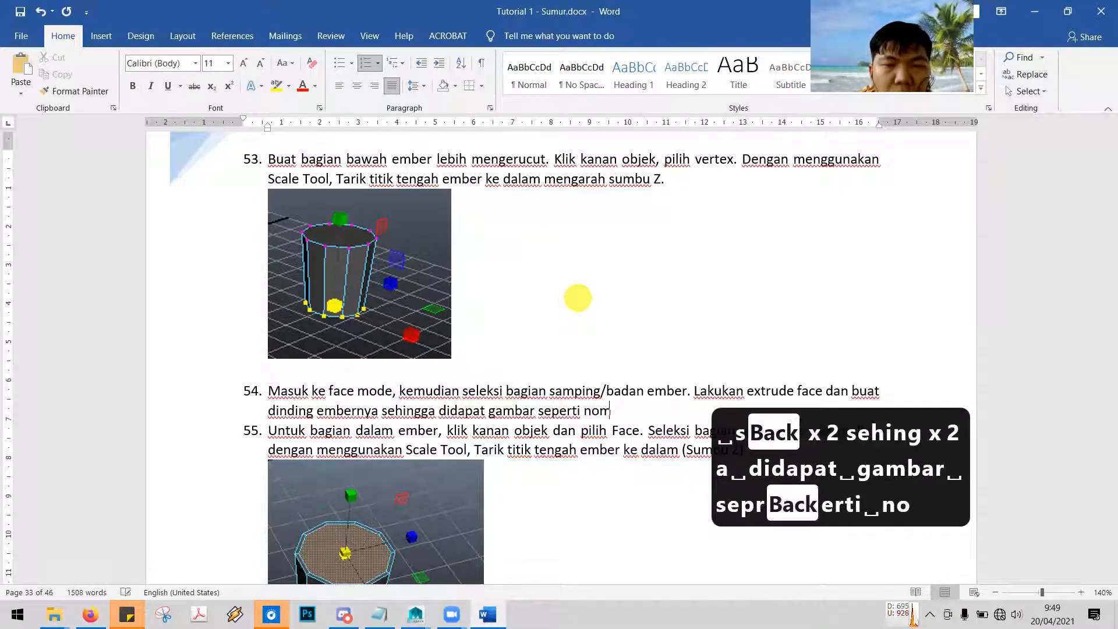
pyautogui.write('or 55.')
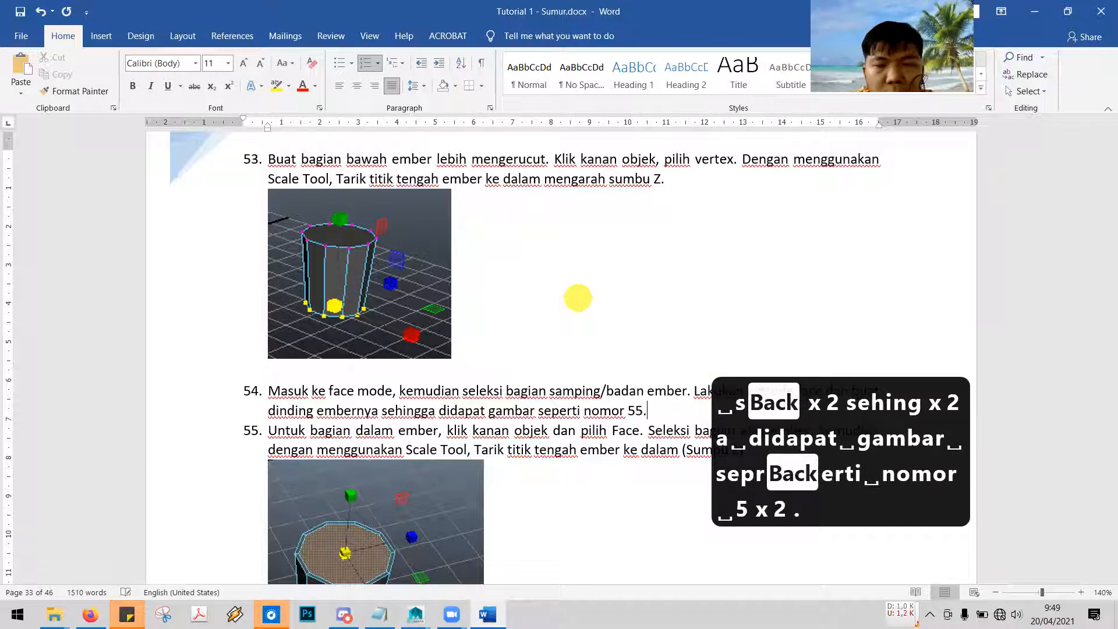
# Check the tutorial's step 55, switch to Maya and select the bucket's top face
pyautogui.scroll(-6, 591, 269)
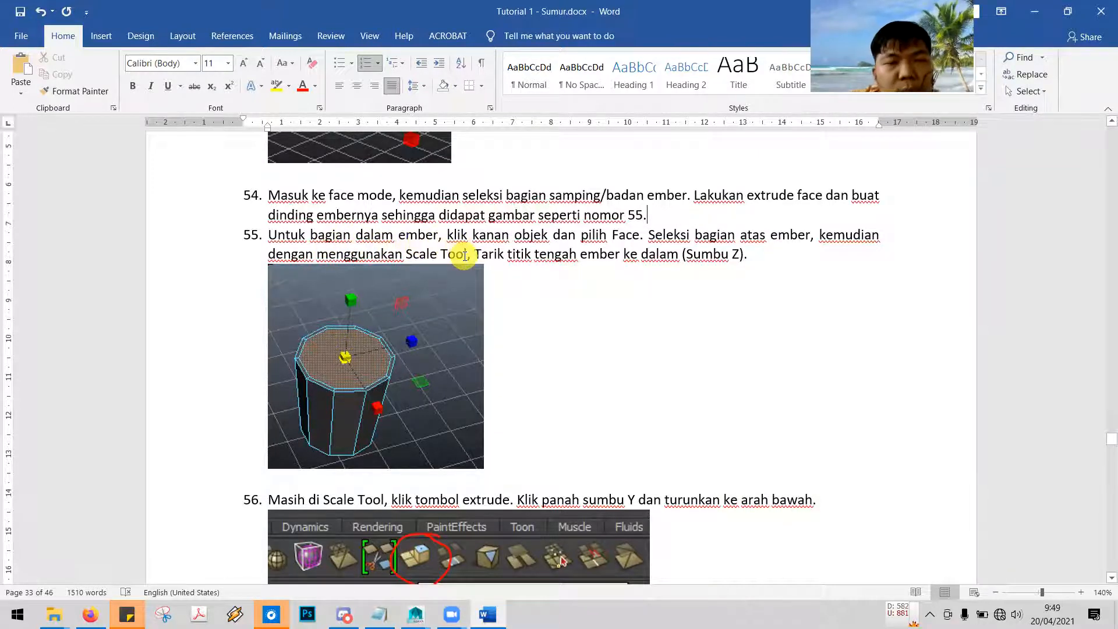
pyautogui.hotkey('alt', 'Tab')
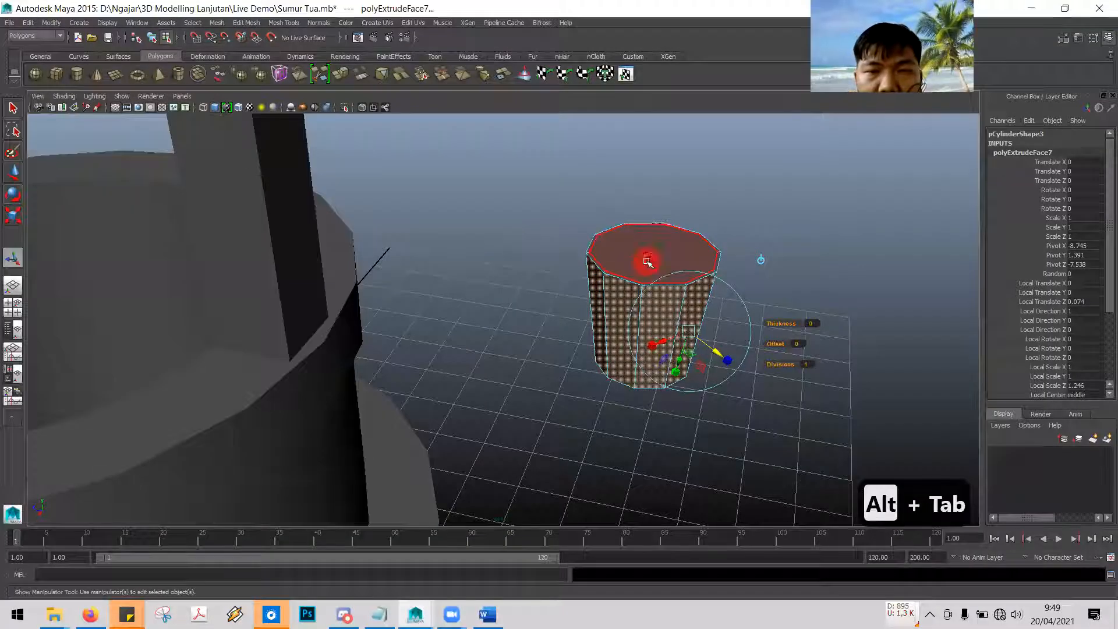
pyautogui.click(648, 261)
pyautogui.hotkey('alt', 'Tab')
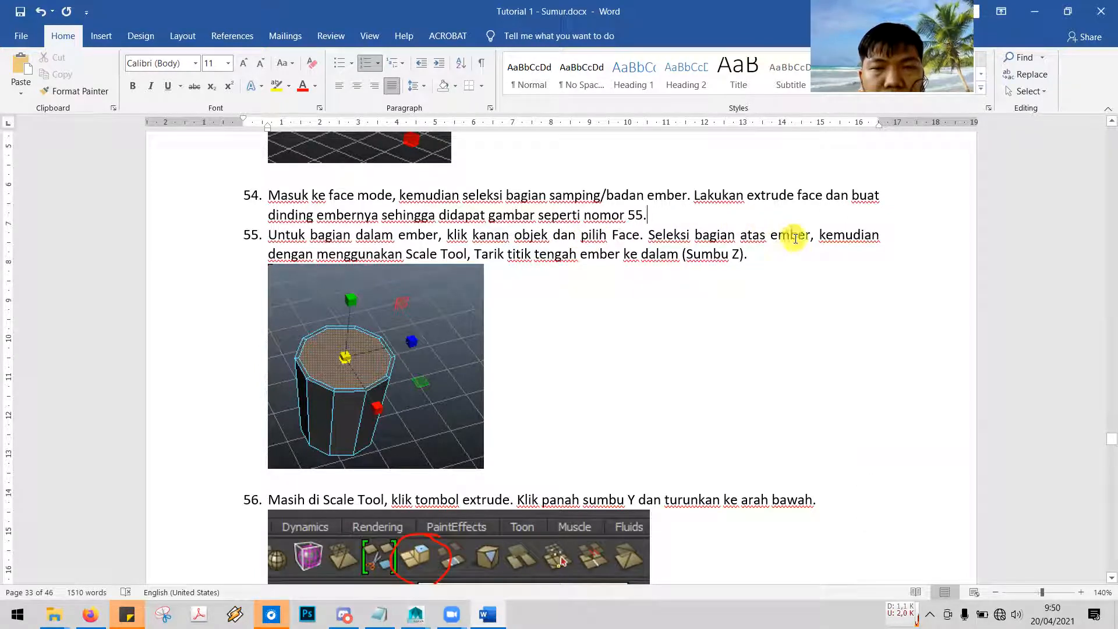
pyautogui.hotkey('alt', 'Tab')
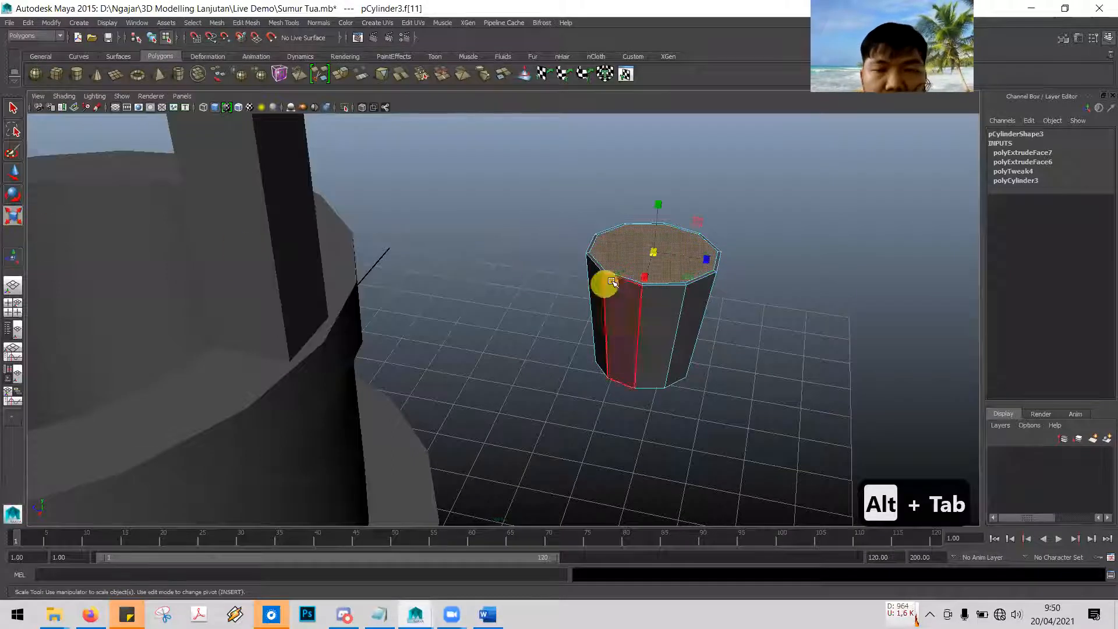
# Try scaling the bucket's top face vertically and uniformly, and undo both scale changes
pyautogui.moveTo(661, 204)
pyautogui.mouseDown()
pyautogui.moveTo(660, 217)
pyautogui.moveTo(656, 204)
pyautogui.mouseUp()
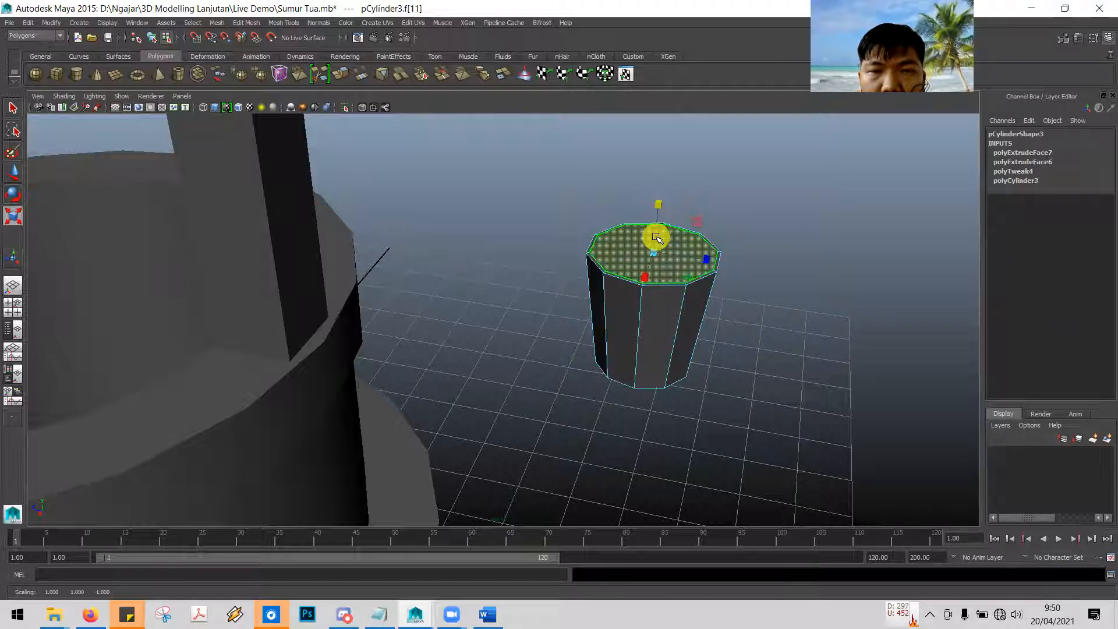
pyautogui.moveTo(654, 252)
pyautogui.mouseDown()
pyautogui.moveTo(658, 268)
pyautogui.moveTo(661, 243)
pyautogui.mouseUp()
pyautogui.hotkey('ctrl', 'z')
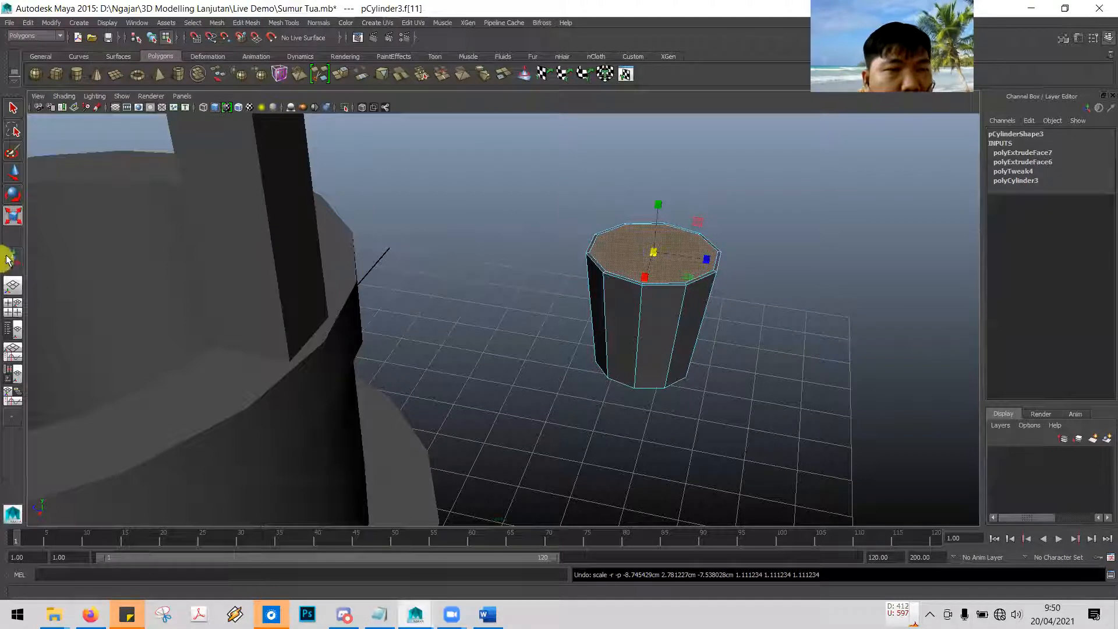
pyautogui.hotkey('ctrl', 'z')
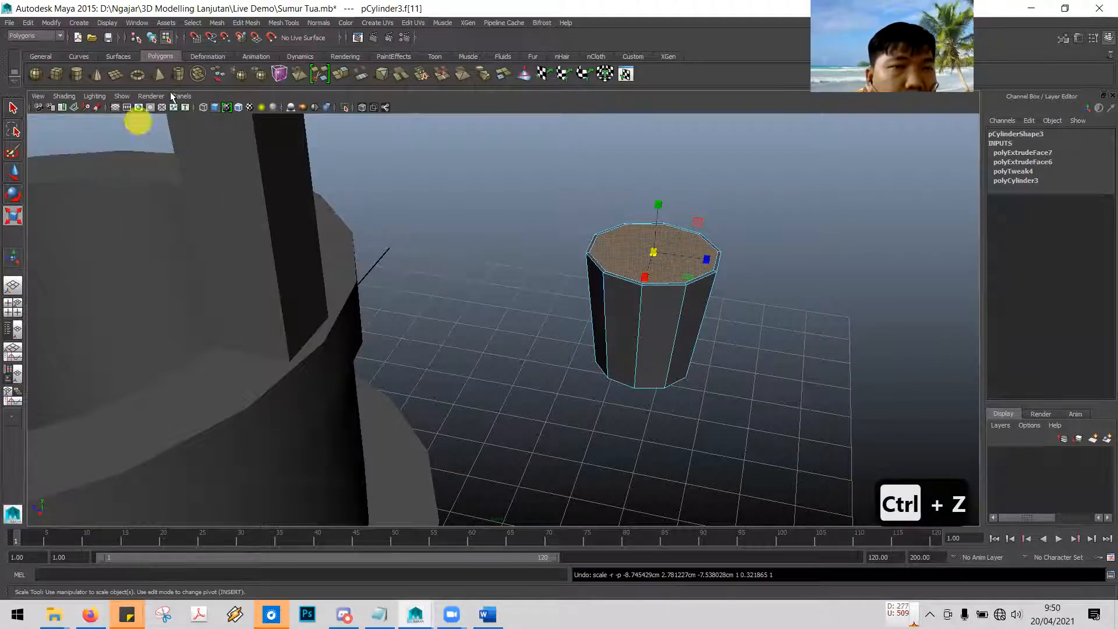
# Extrude the bucket's top face and push it down into the bucket about 2.337 along local Z
pyautogui.click(245, 23)
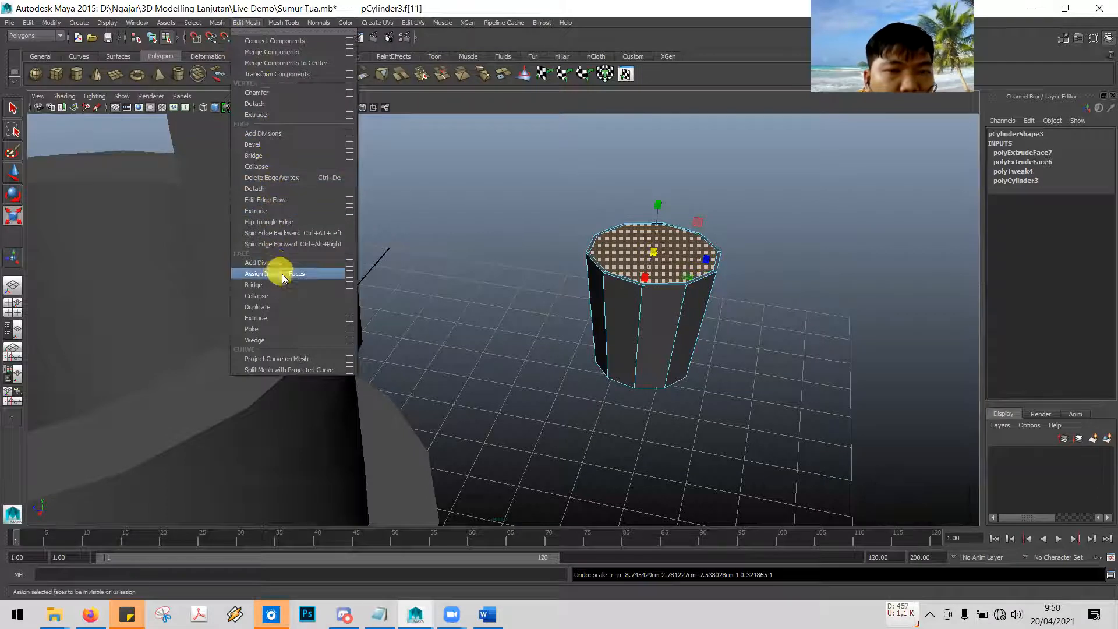
pyautogui.click(291, 318)
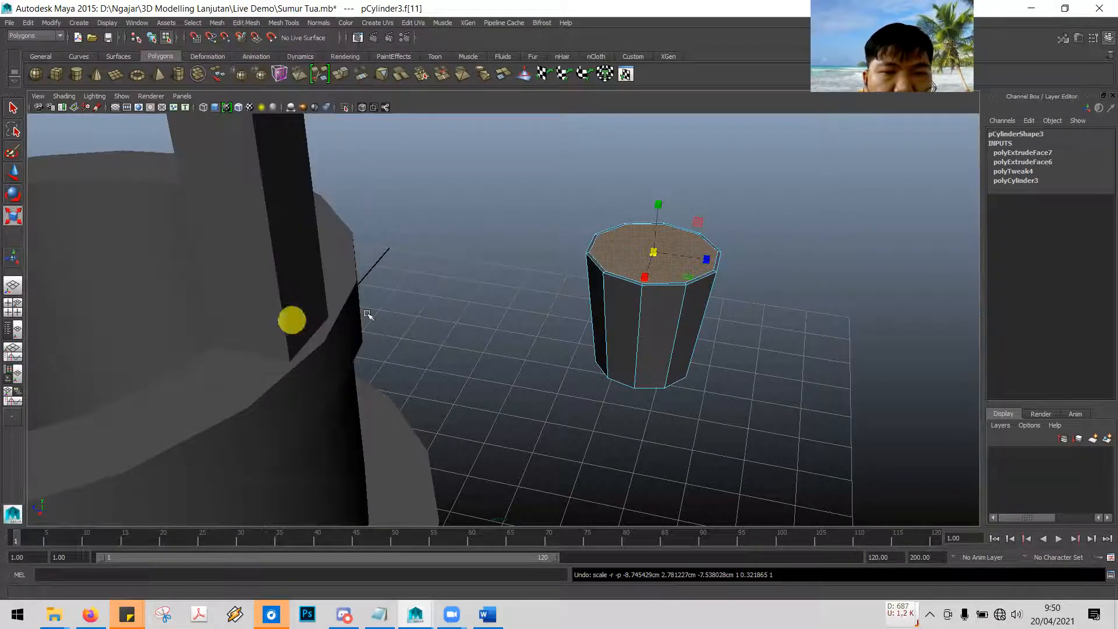
pyautogui.keyDown('alt'); pyautogui.moveTo(720, 256); pyautogui.dragTo(734, 235); pyautogui.keyUp('alt')
pyautogui.moveTo(653, 227); pyautogui.dragTo(668, 334)
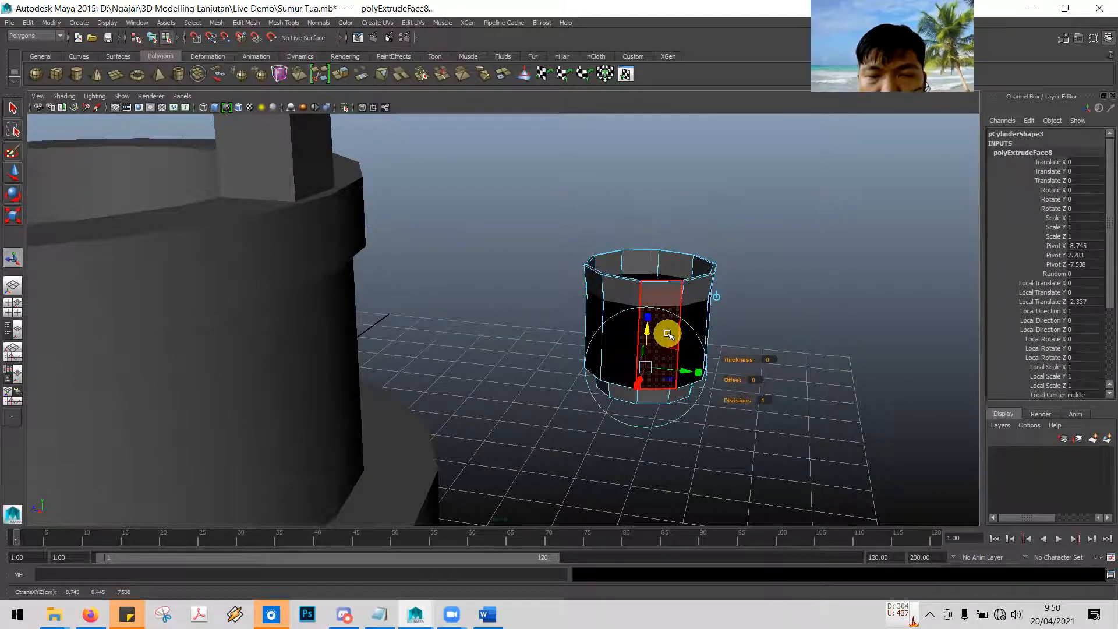
# Select the ring of the bucket's inner wall faces in the full-size side view
pyautogui.press('space')
pyautogui.click(700, 248)
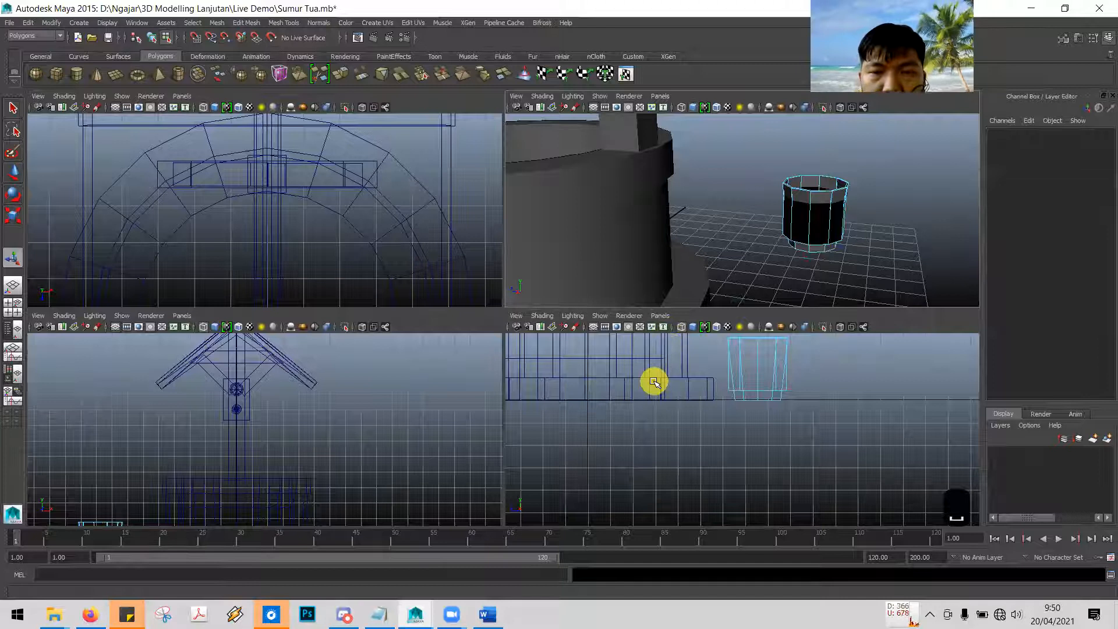
pyautogui.press('space')
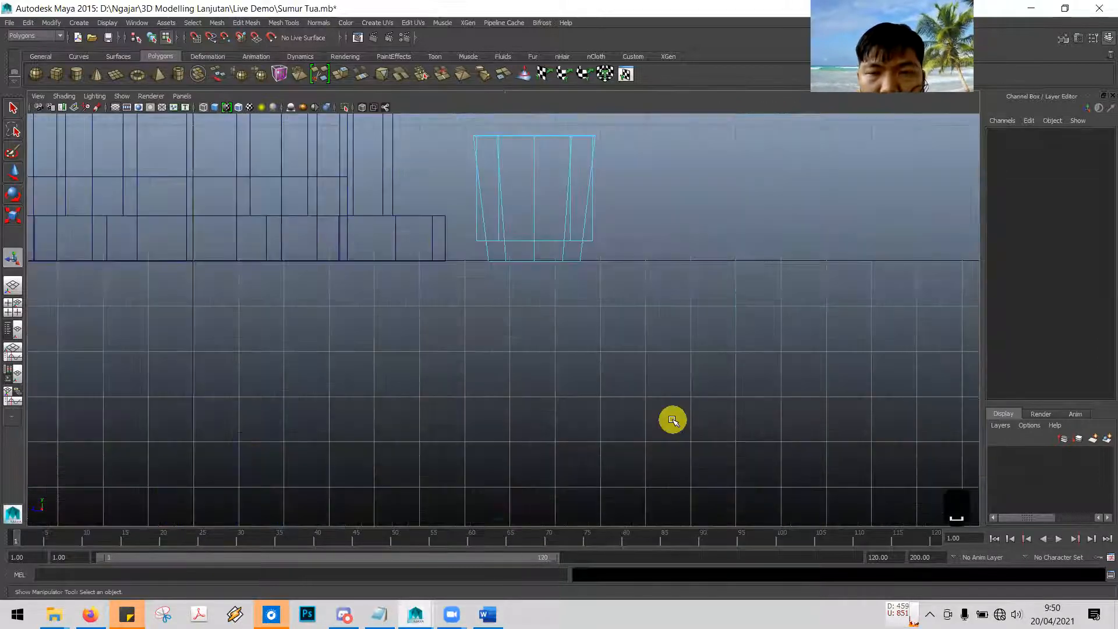
pyautogui.keyDown('alt'); pyautogui.moveTo(633, 299); pyautogui.dragTo(617, 371, button='middle'); pyautogui.keyUp('alt')
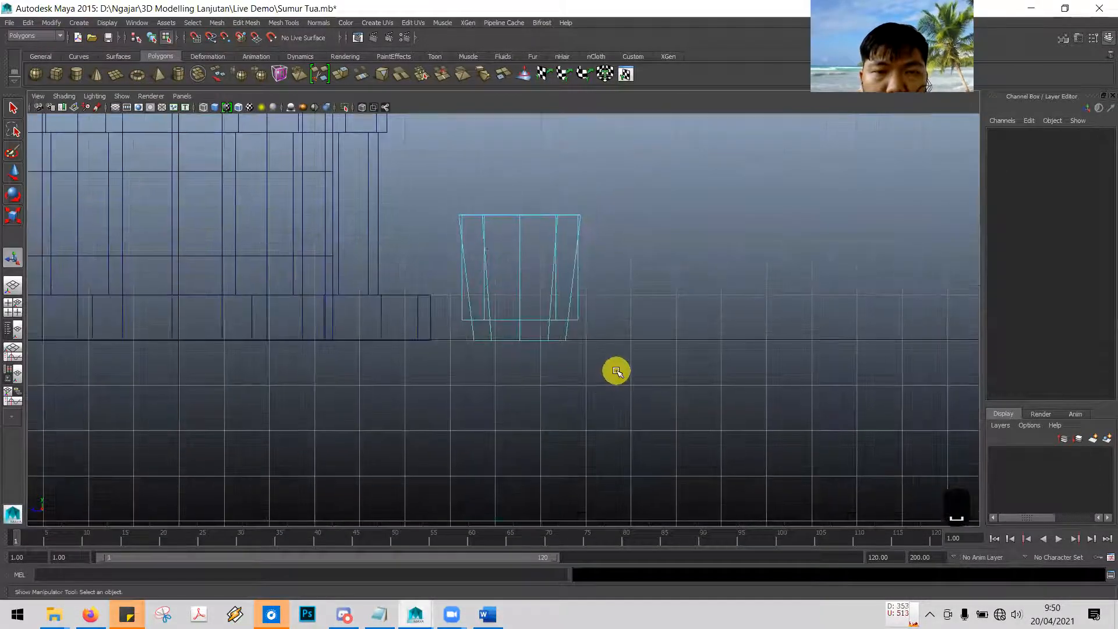
pyautogui.click(575, 304)
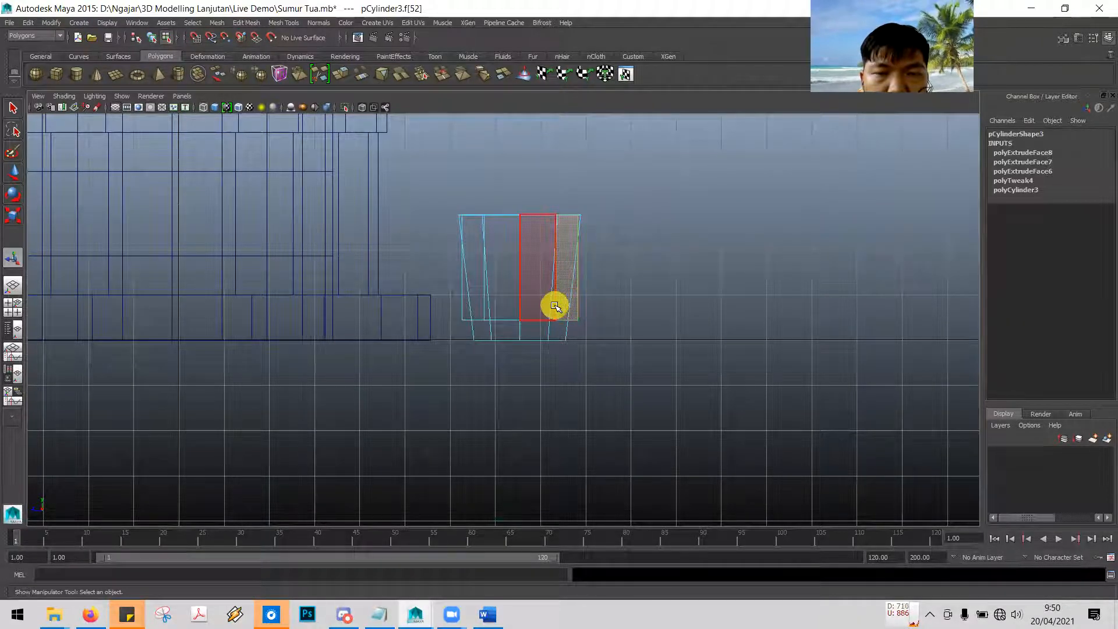
pyautogui.doubleClick(555, 306)
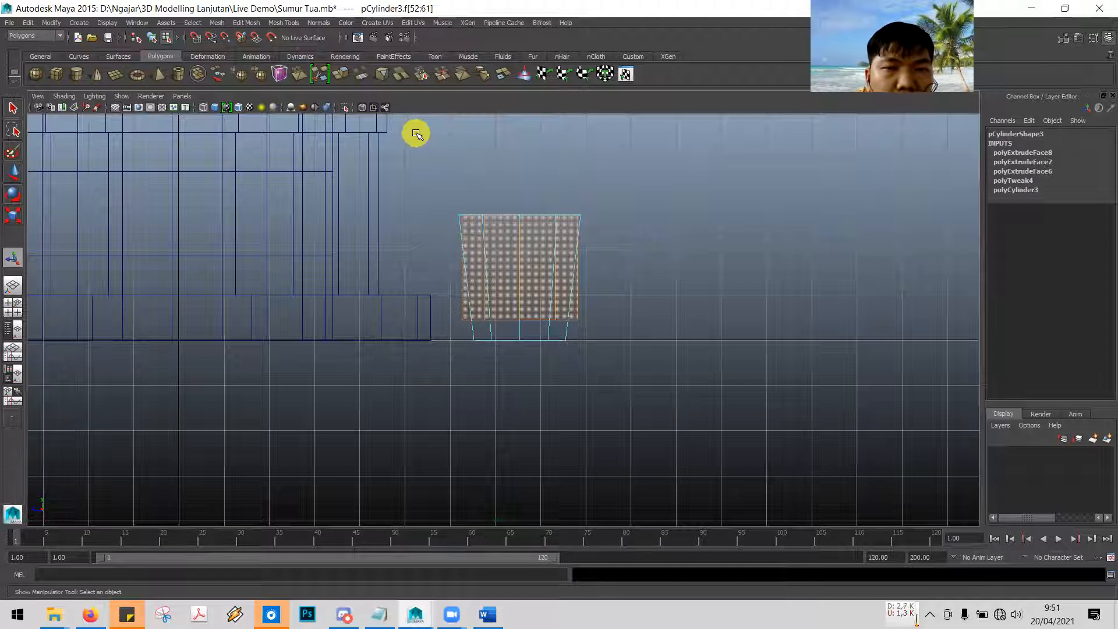
# Undo the inner wall face selections and the downward move of the top-face extrusion
pyautogui.hotkey('ctrl', 'z')
pyautogui.hotkey('ctrl', 'z')
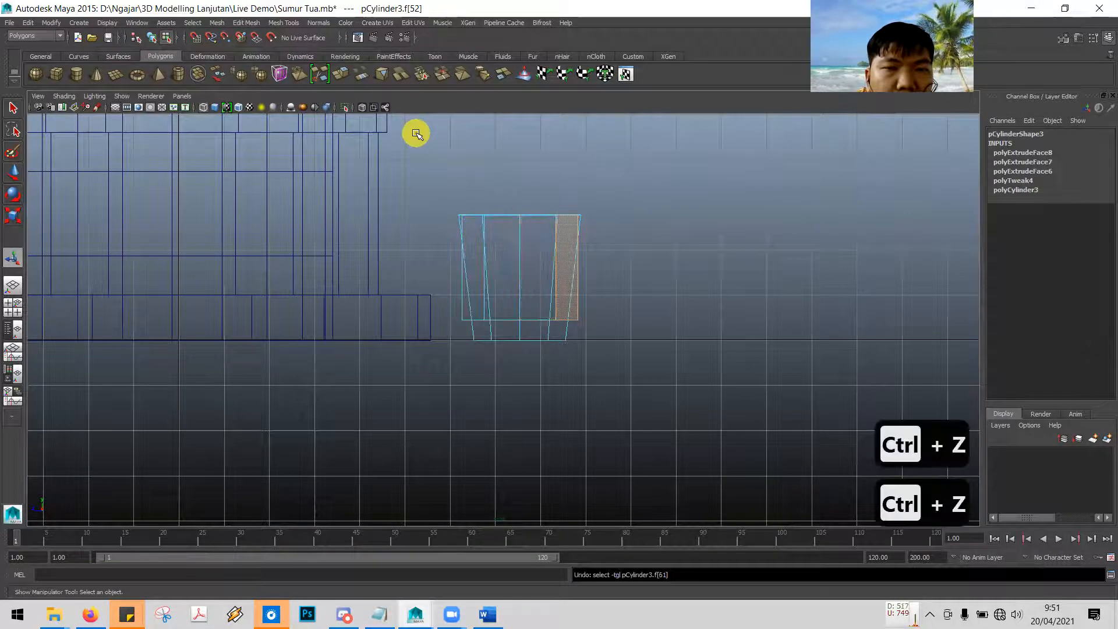
pyautogui.hotkey('ctrl', 'z')
pyautogui.hotkey('ctrl', 'z')
pyautogui.hotkey('ctrl', 'z')
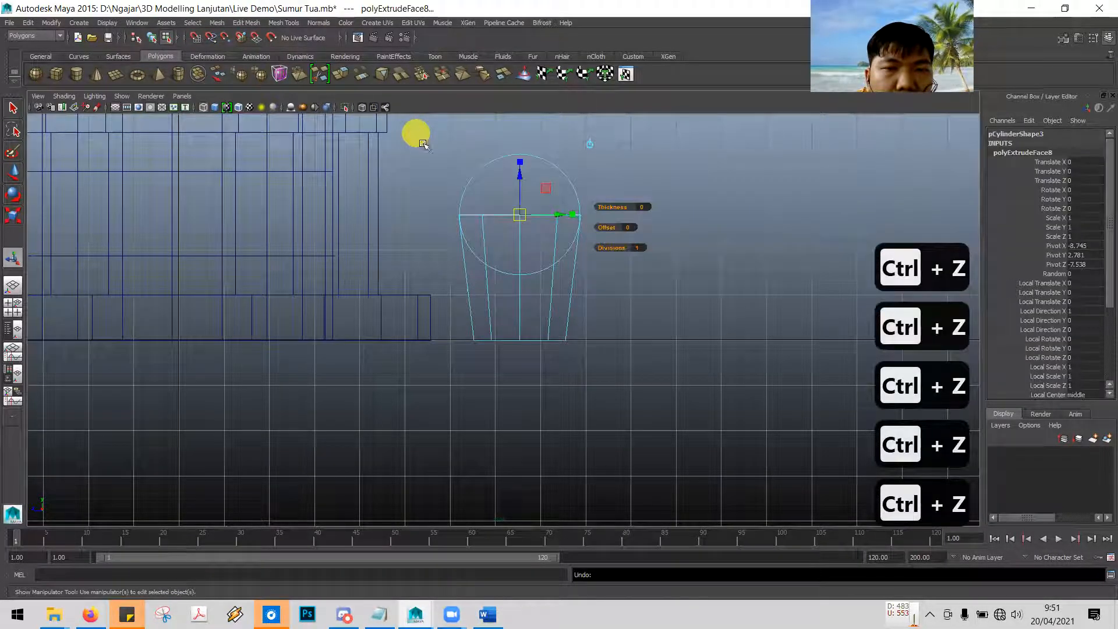
# Try extruding the ring of the bucket's wall faces and scaling the extrusion along one local axis
pyautogui.click(541, 255)
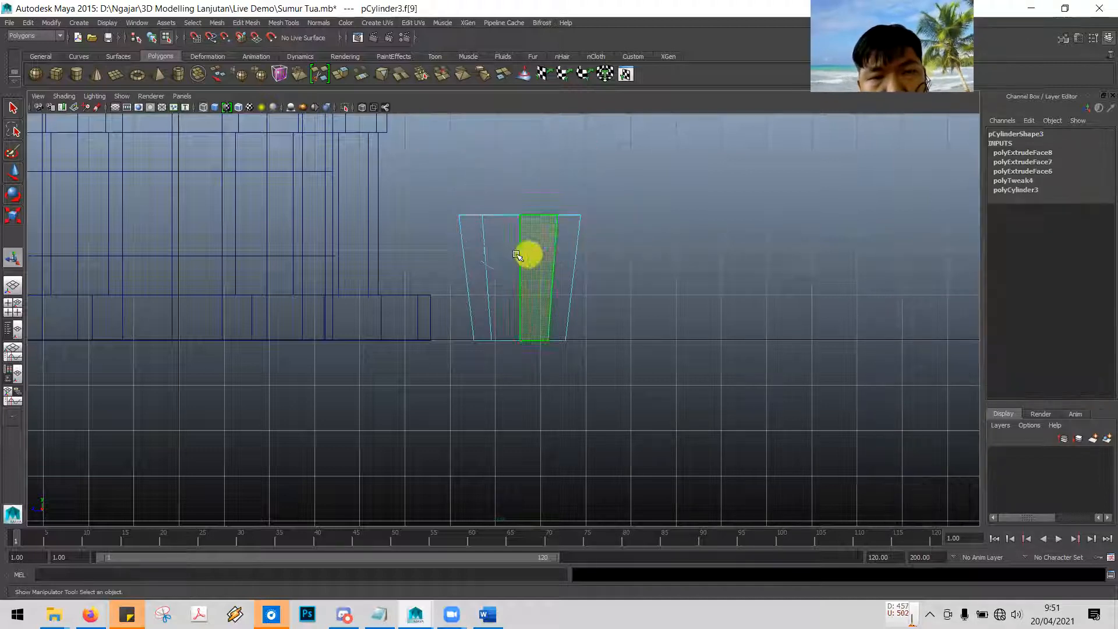
pyautogui.keyDown('shift'); pyautogui.doubleClick(504, 259); pyautogui.keyUp('shift')
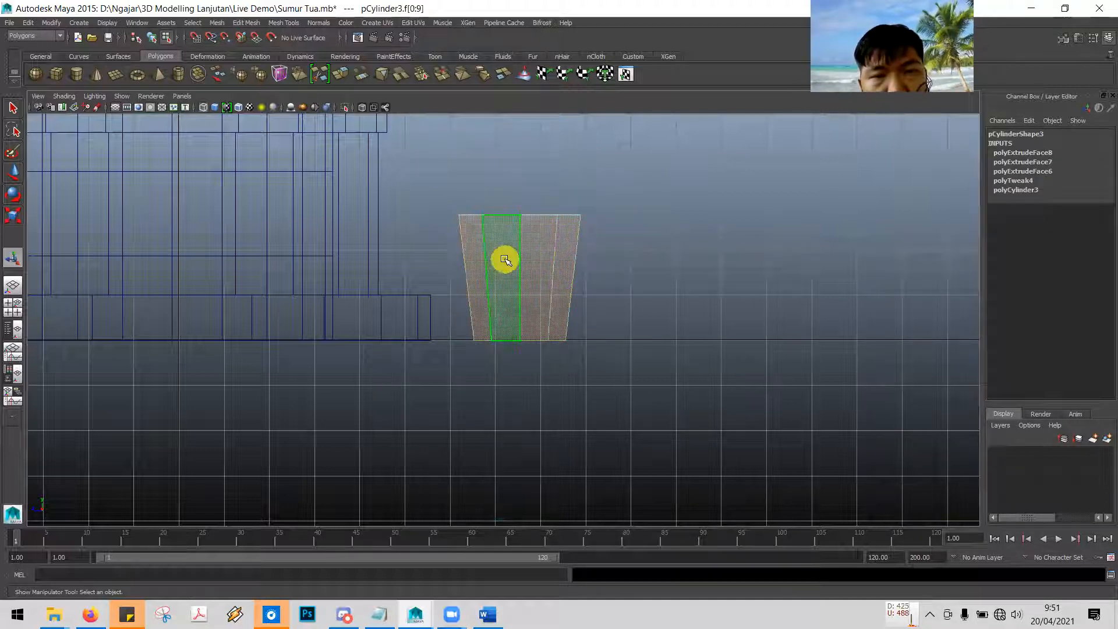
pyautogui.click(246, 23)
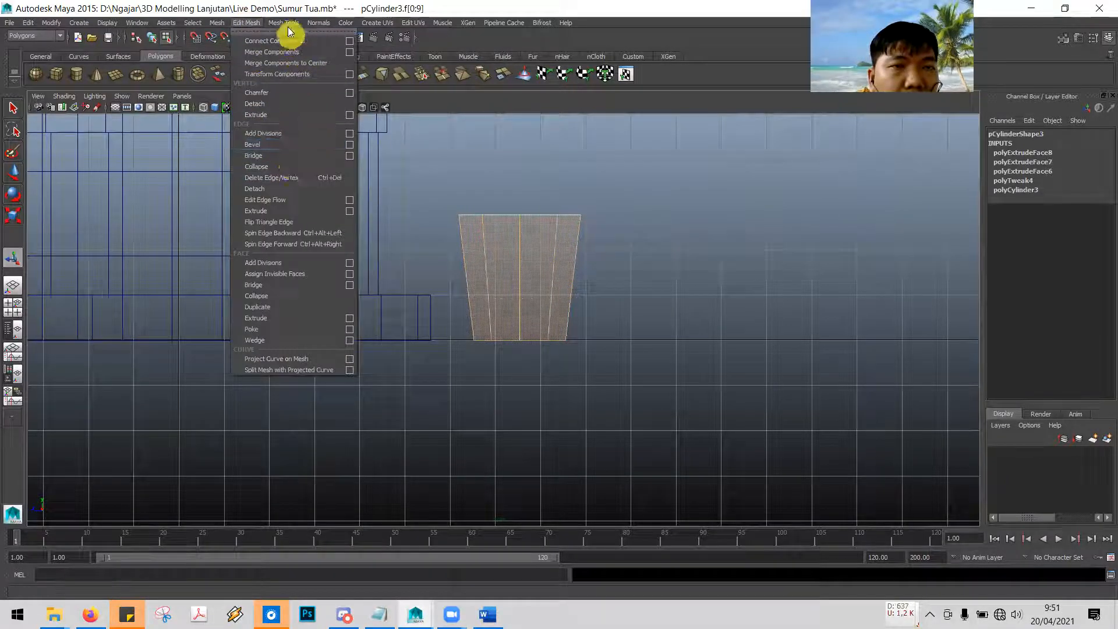
pyautogui.click(285, 264)
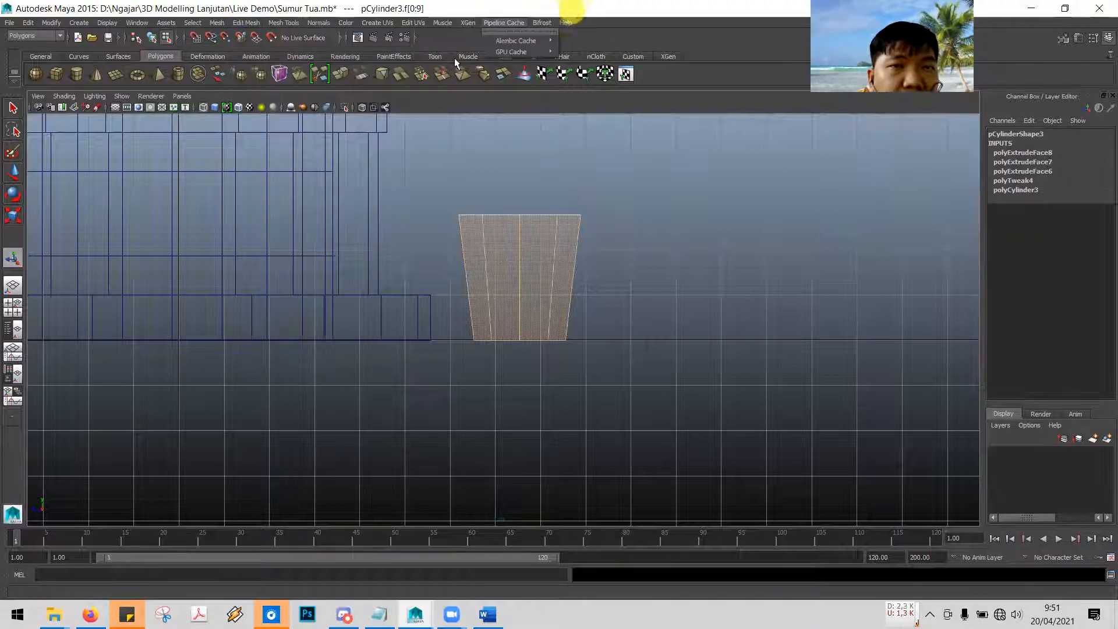
pyautogui.click(246, 24)
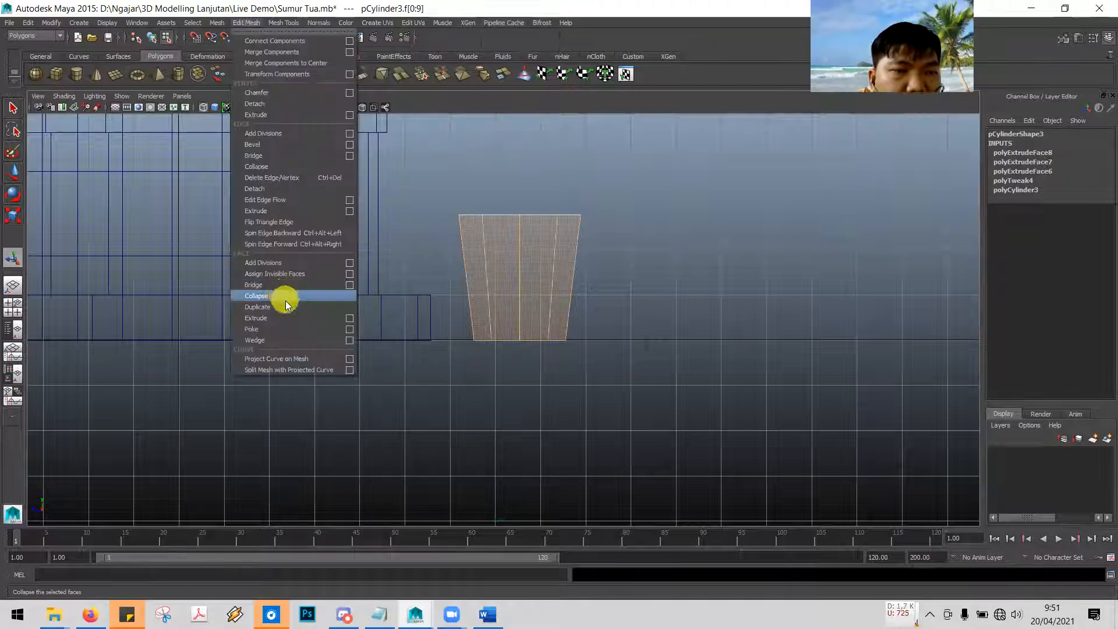
pyautogui.click(288, 313)
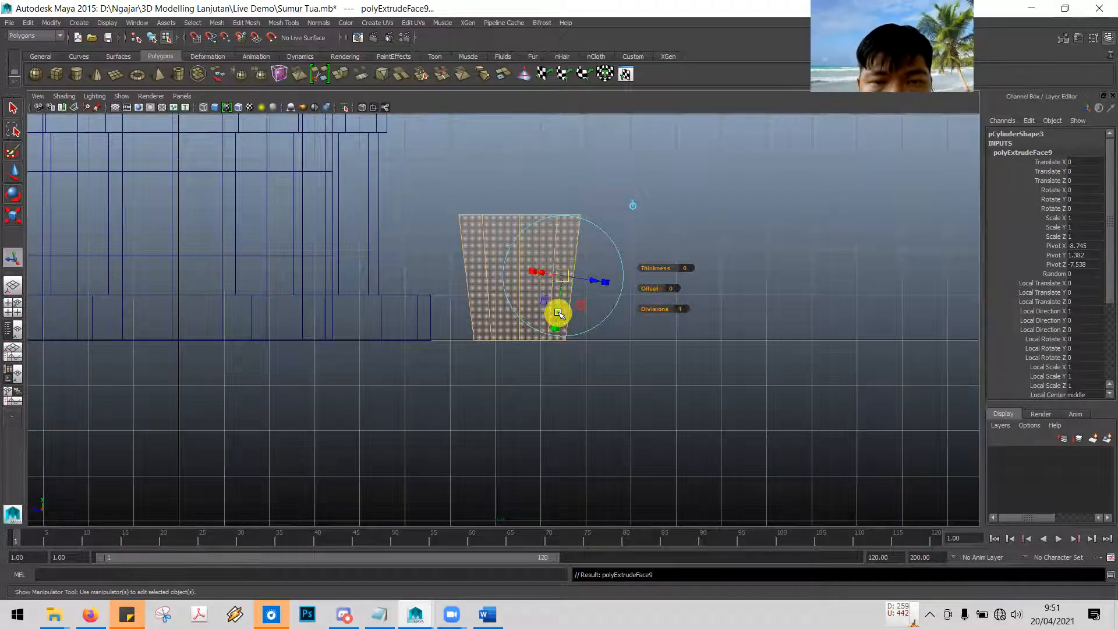
pyautogui.moveTo(557, 314)
pyautogui.mouseDown()
pyautogui.moveTo(551, 346)
pyautogui.moveTo(561, 317)
pyautogui.mouseUp()
# Undo the wall-face extrusion, its scaling and the wall face selections
pyautogui.hotkey('ctrl', 'z')
pyautogui.hotkey('ctrl', 'z')
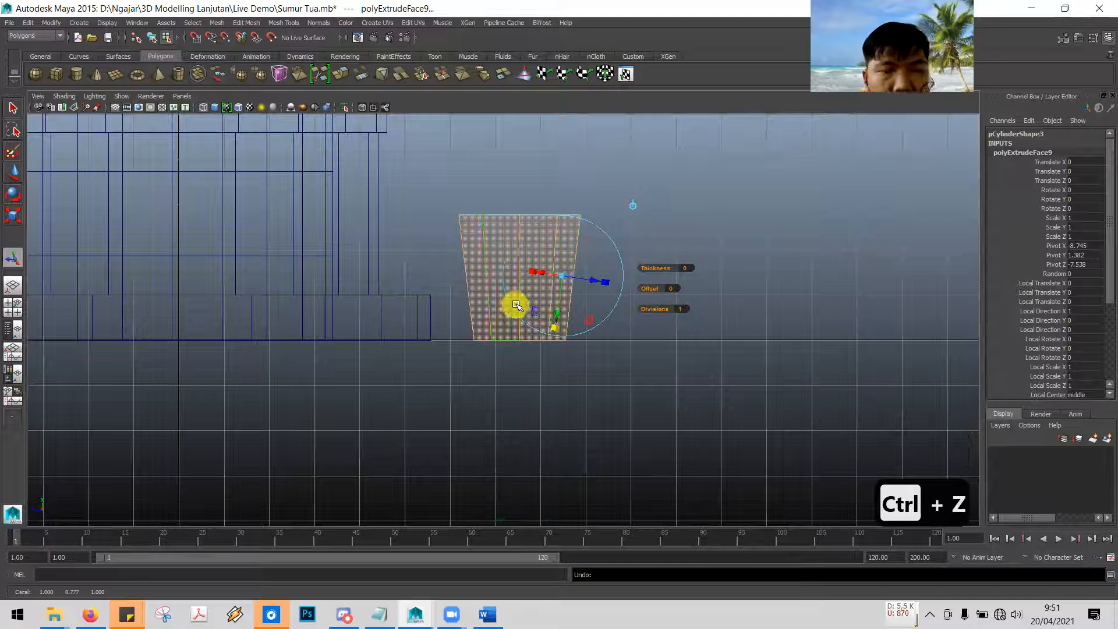
pyautogui.hotkey('ctrl', 'z')
pyautogui.hotkey('ctrl', 'z')
pyautogui.hotkey('ctrl', 'z')
pyautogui.hotkey('ctrl', 'z')
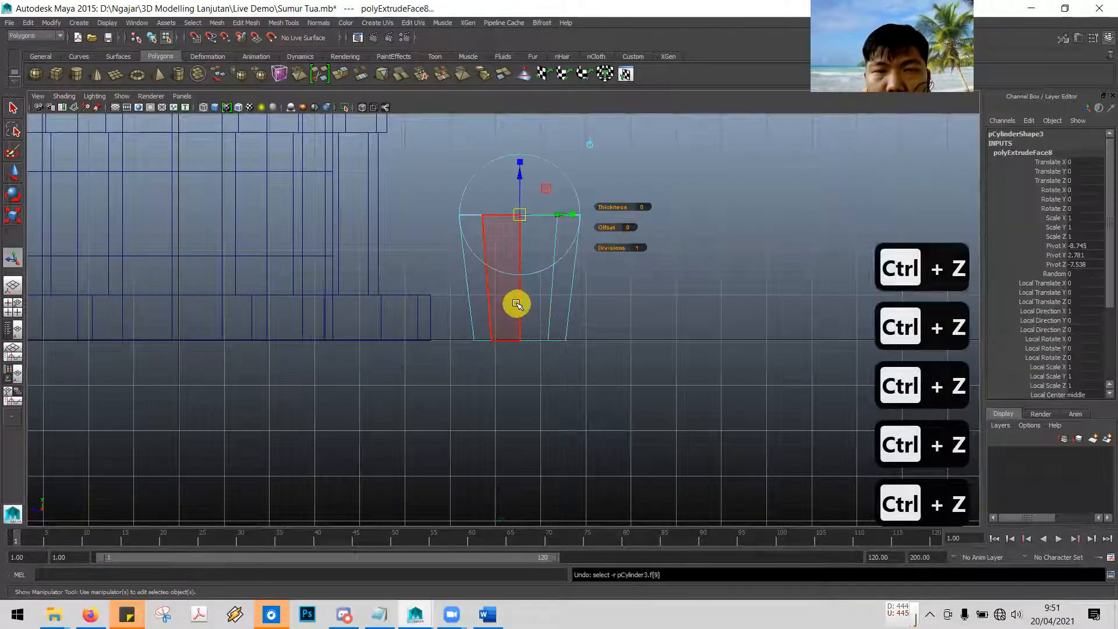
# Select the bucket's top face in the full-size perspective view
pyautogui.press('space')
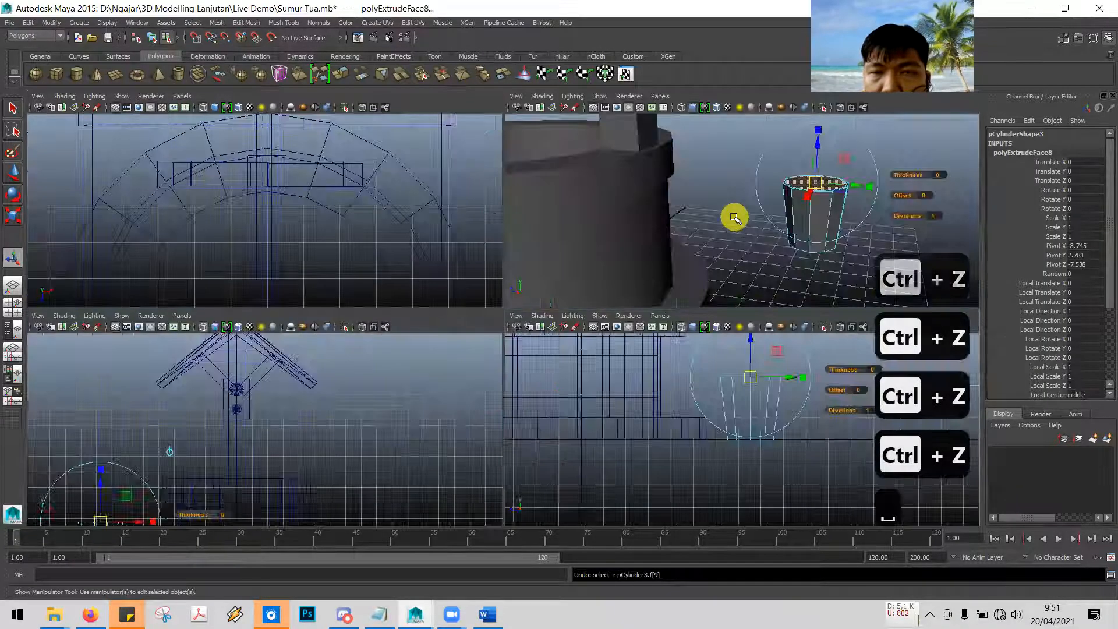
pyautogui.click(722, 207)
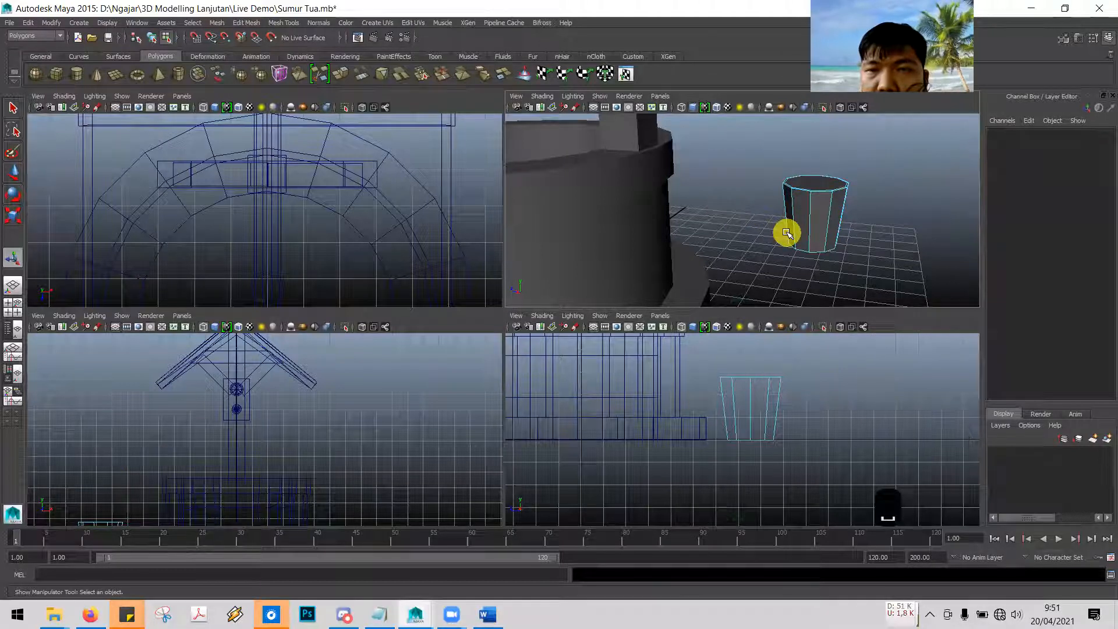
pyautogui.press('space')
pyautogui.keyDown('alt'); pyautogui.moveTo(726, 332); pyautogui.dragTo(698, 343); pyautogui.keyUp('alt')
pyautogui.click(679, 276)
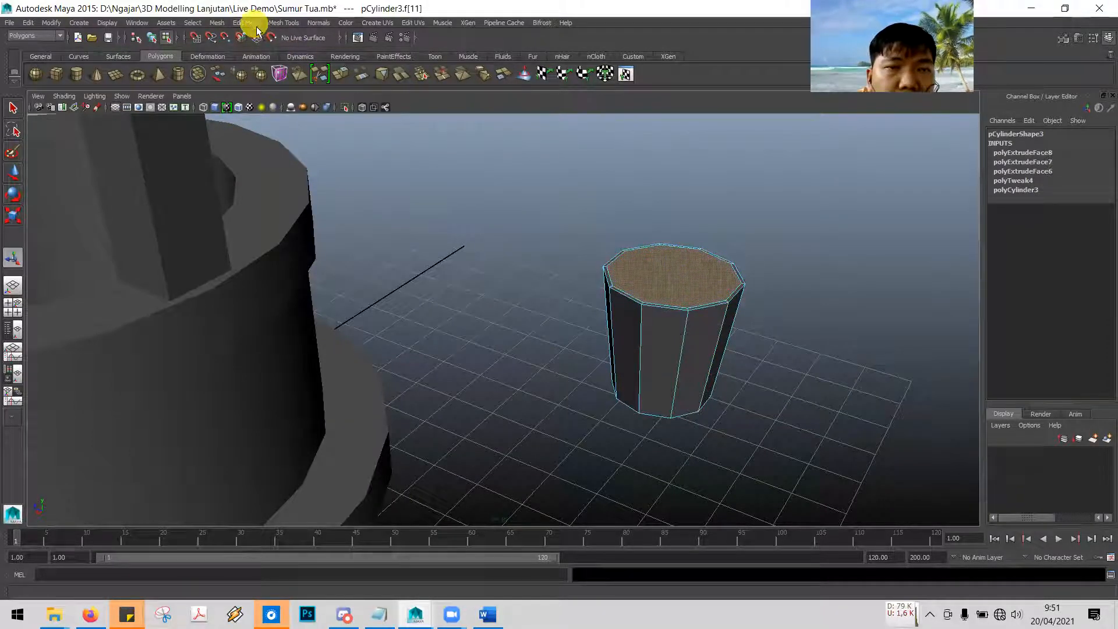
# Try to extrude the bucket's top from the full-size side view
pyautogui.press('space')
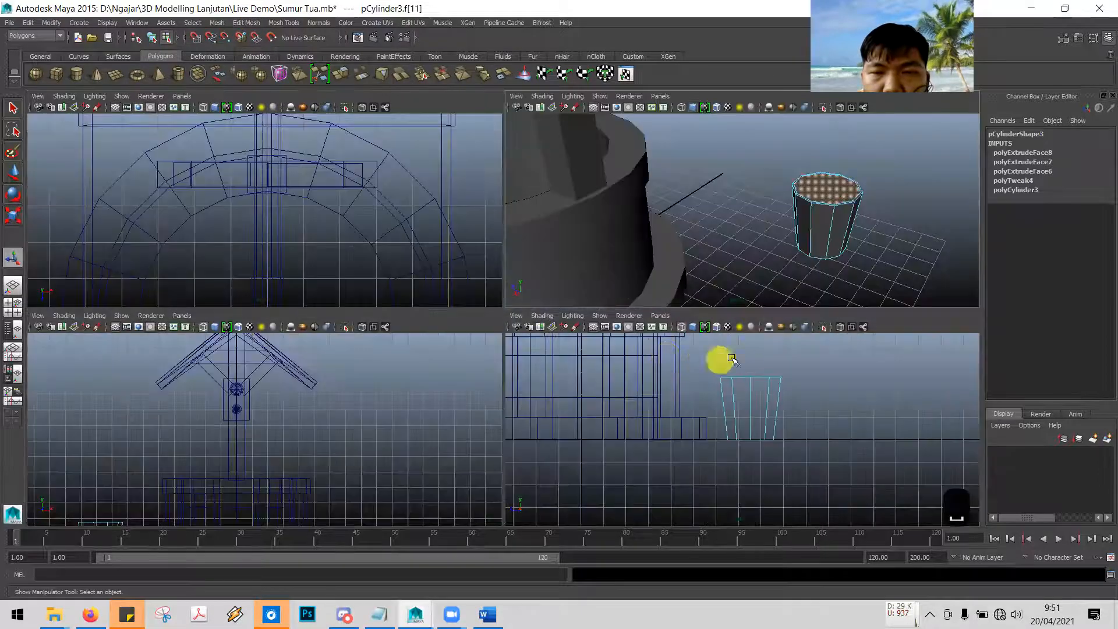
pyautogui.click(757, 345)
pyautogui.press('space')
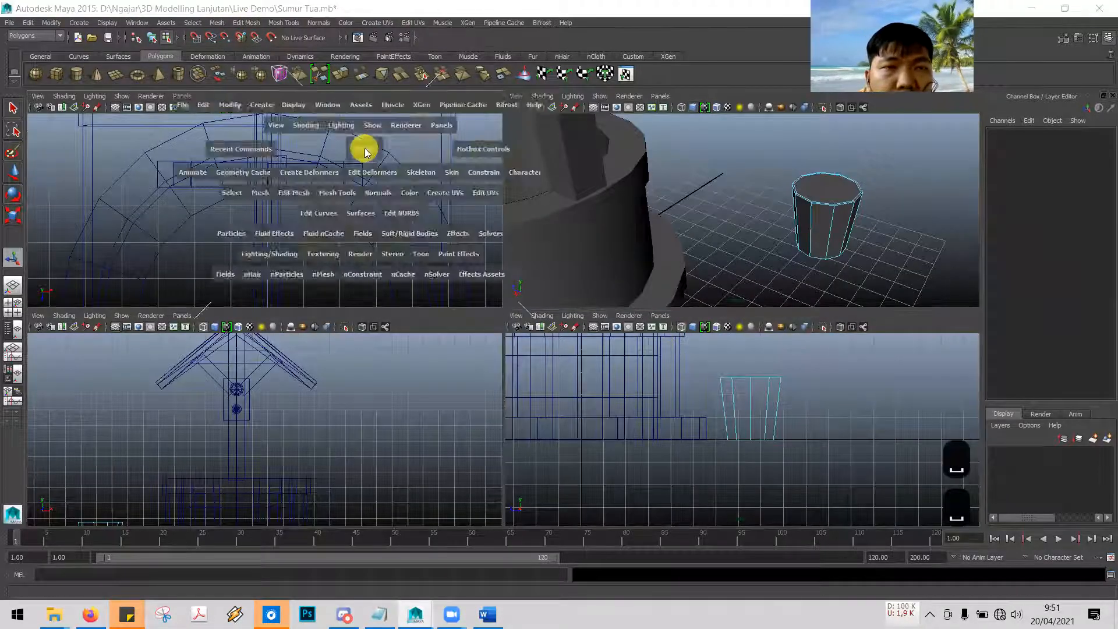
pyautogui.press('space')
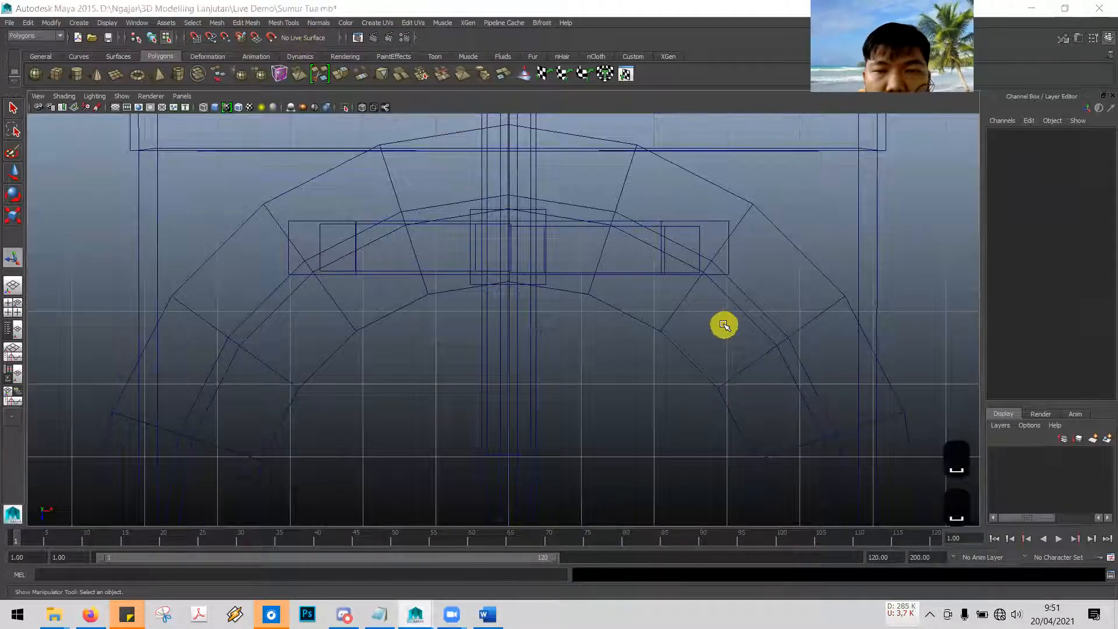
pyautogui.press('space')
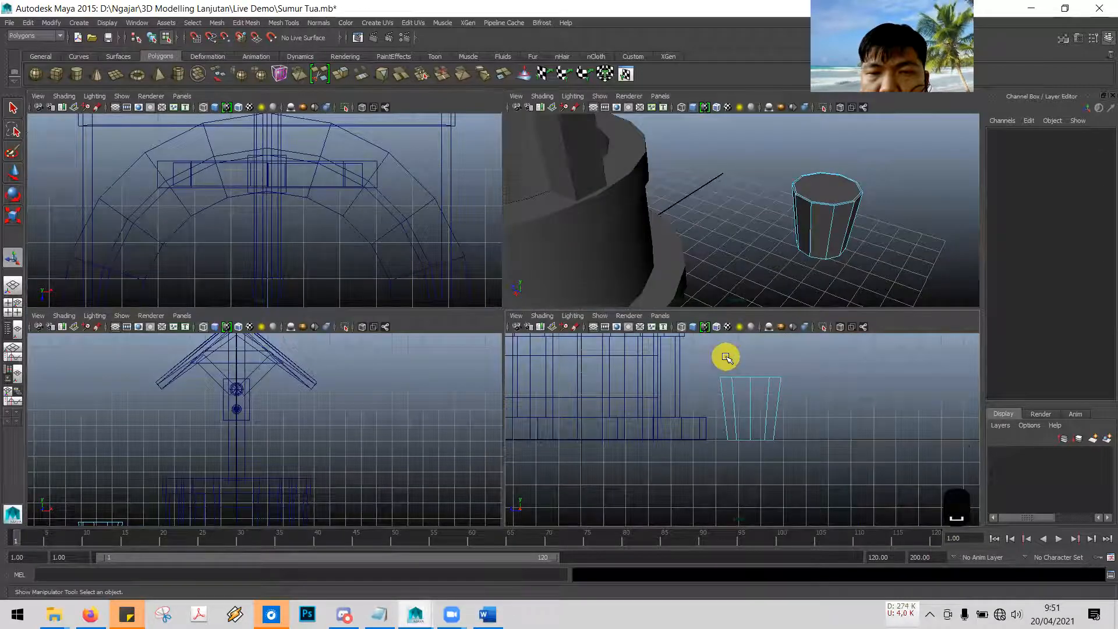
pyautogui.press('space')
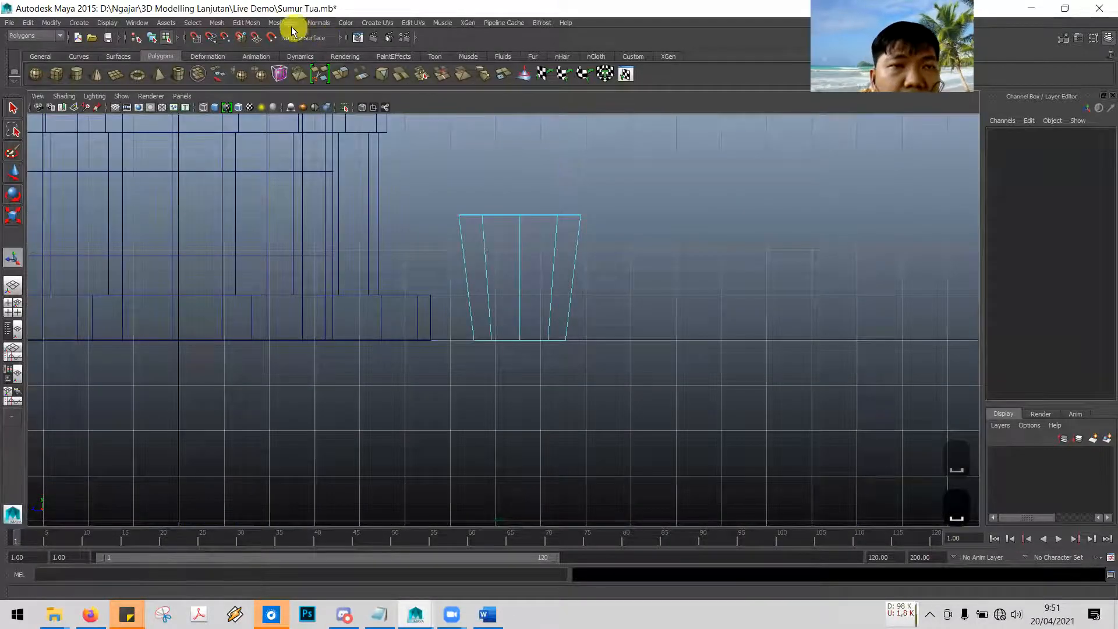
pyautogui.click(252, 21)
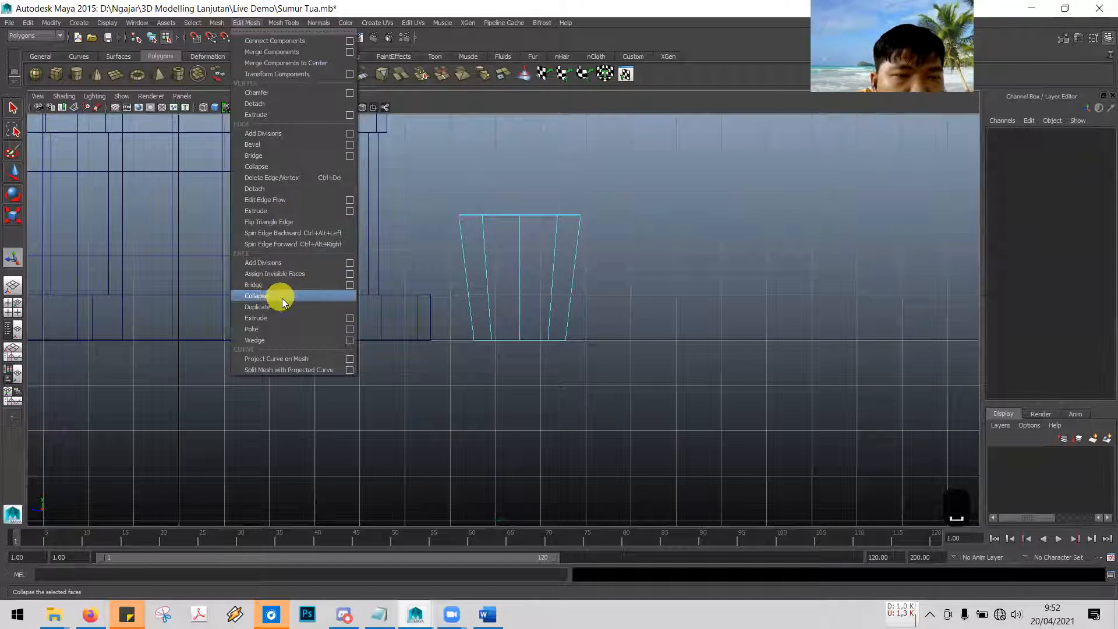
pyautogui.click(285, 317)
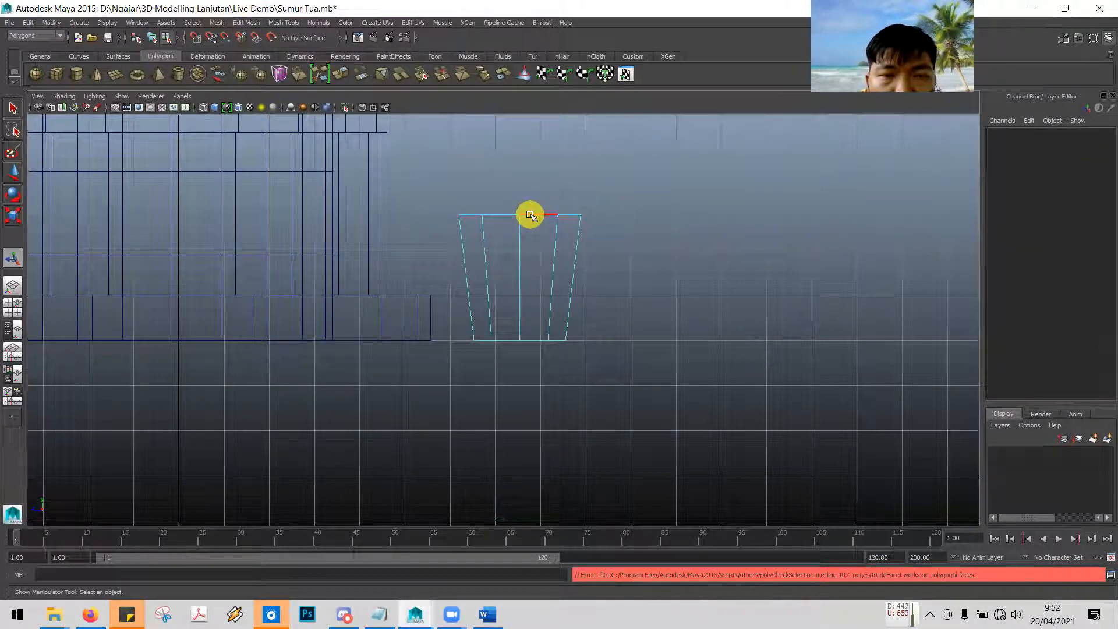
# Select the bucket's top face in the perspective view, extrude it and push it down inside about 2.766 along local Z
pyautogui.press('space')
pyautogui.press('space')
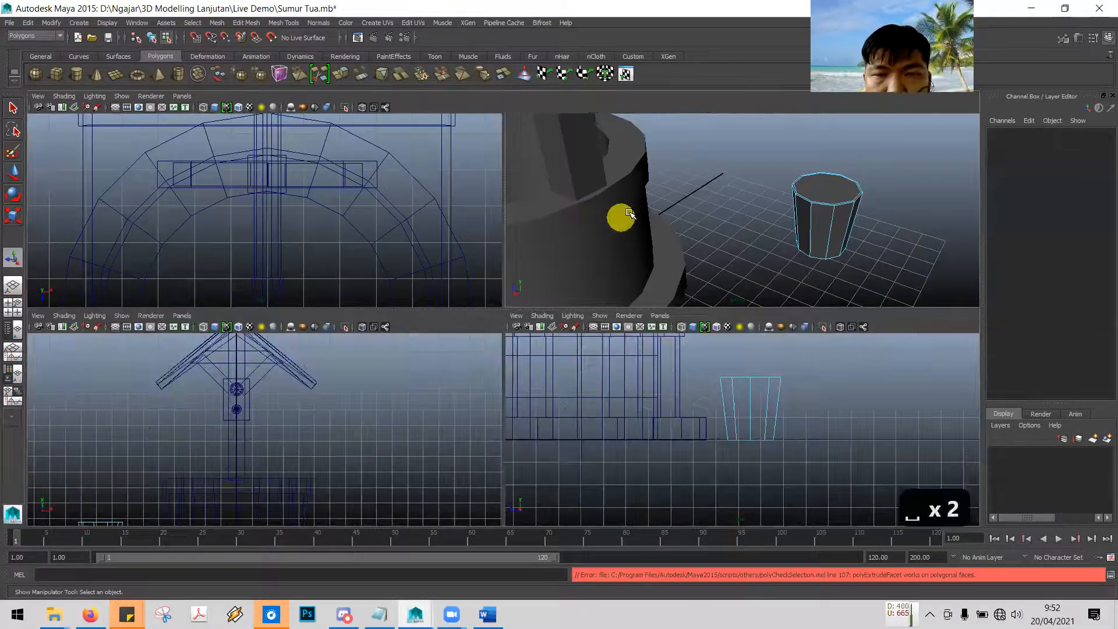
pyautogui.press('space')
pyautogui.click(675, 265)
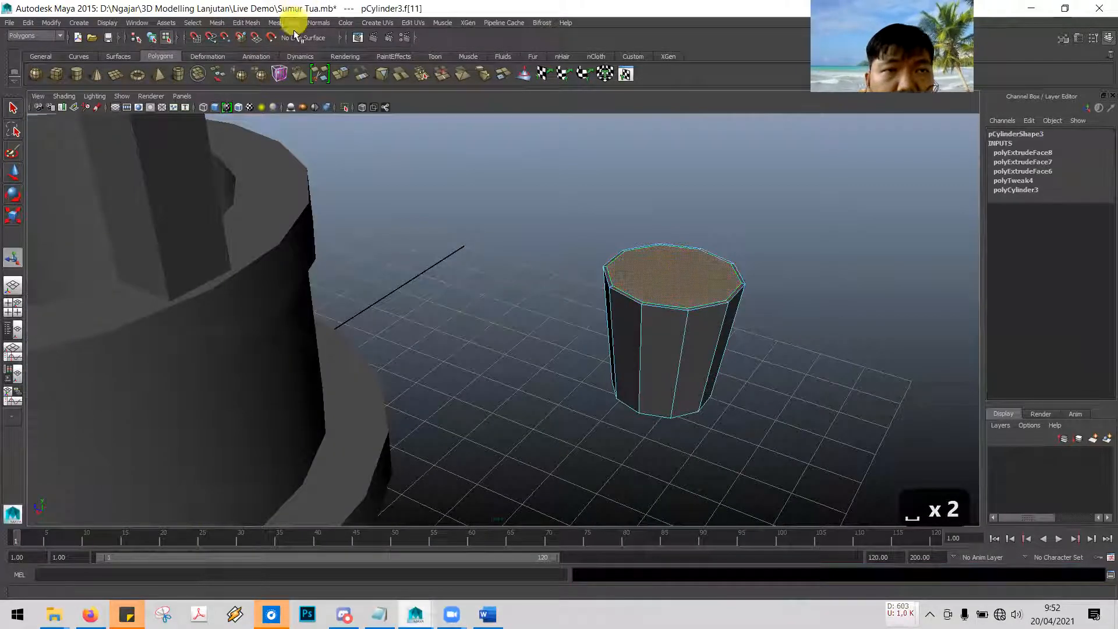
pyautogui.click(250, 24)
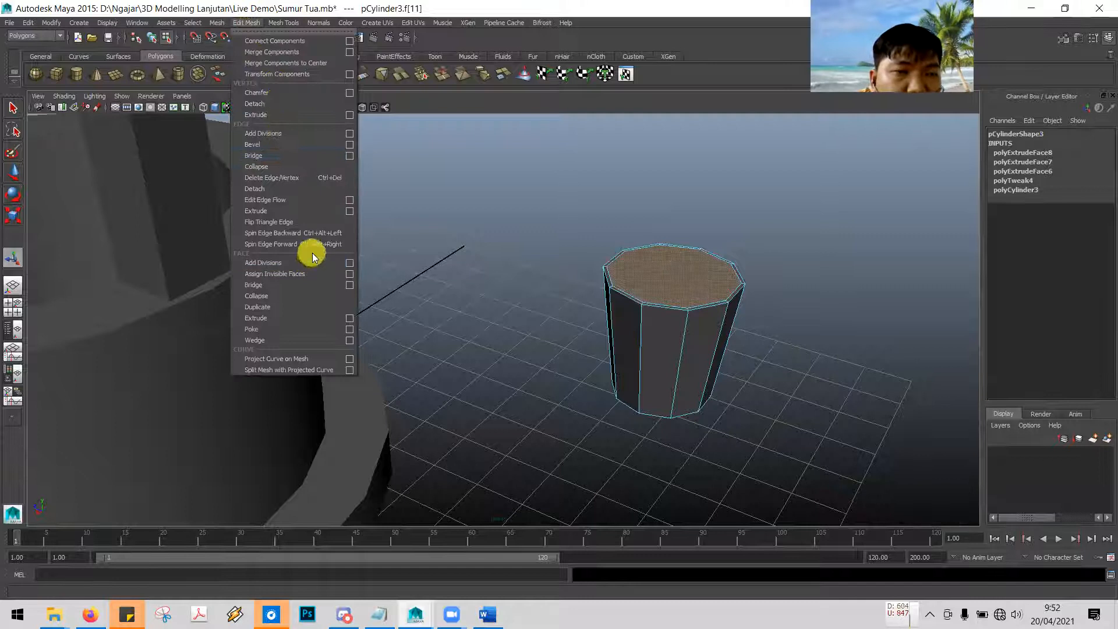
pyautogui.click(521, 7)
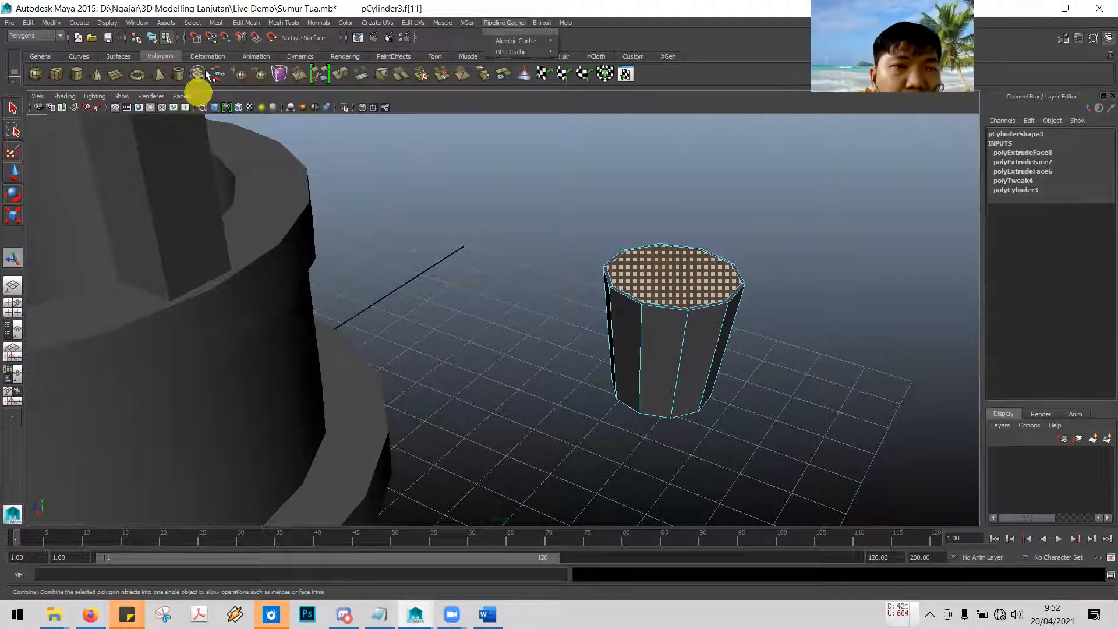
pyautogui.click(247, 22)
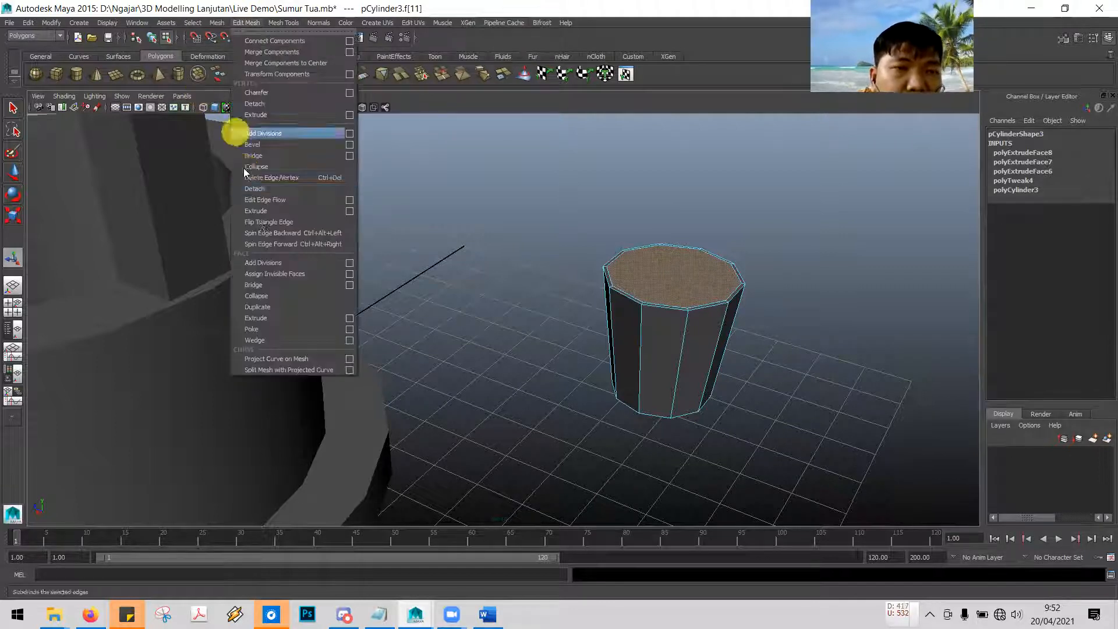
pyautogui.click(290, 316)
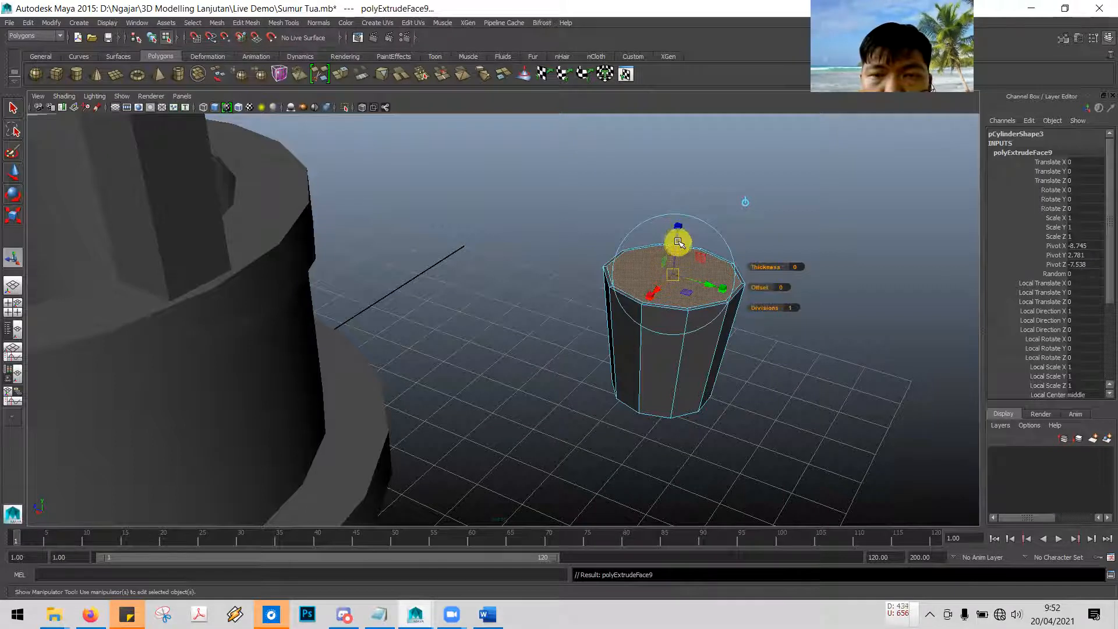
pyautogui.keyDown('alt'); pyautogui.moveTo(871, 302); pyautogui.dragTo(868, 266); pyautogui.keyUp('alt')
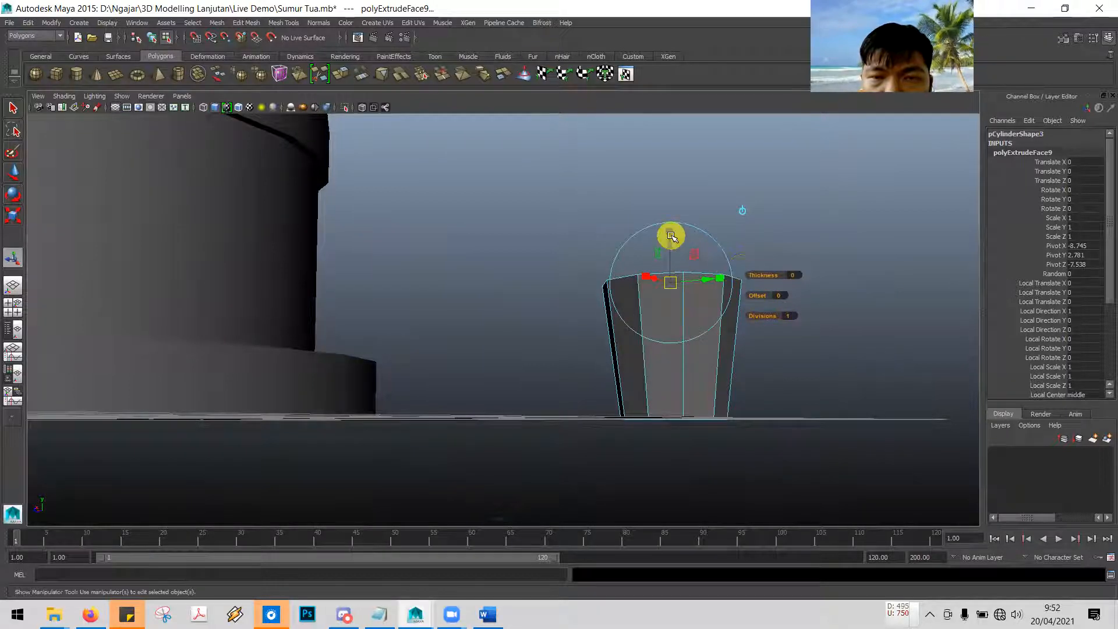
pyautogui.moveTo(670, 244); pyautogui.dragTo(679, 379)
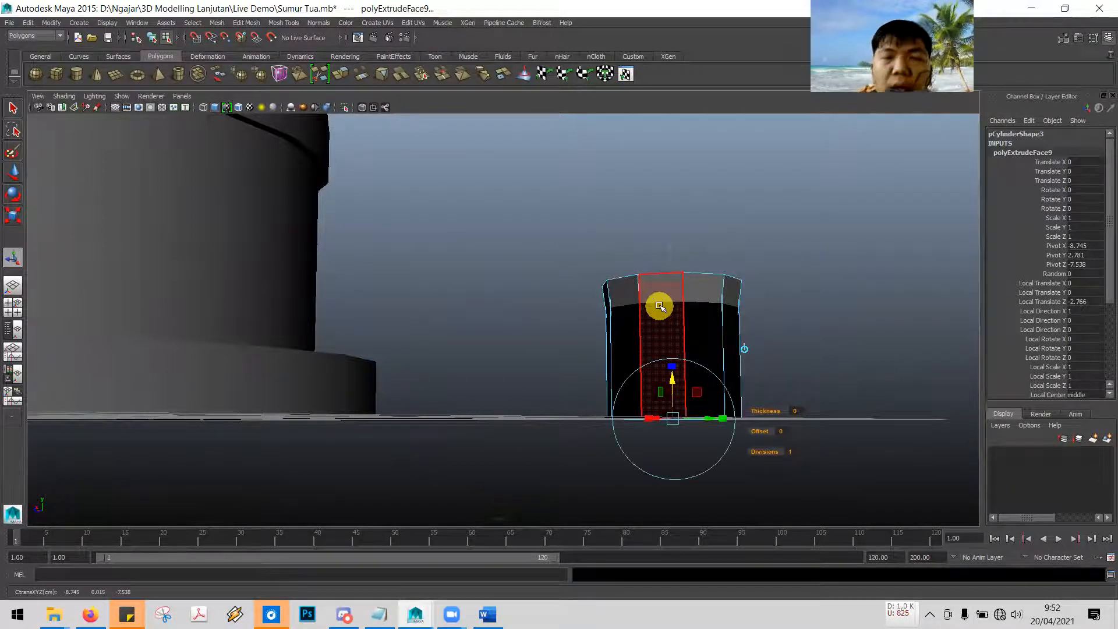
# Compare the bucket with the pictures for steps 56 and 57 in the Word tutorial and read the Scale tool instruction
pyautogui.hotkey('alt', 'Tab')
pyautogui.scroll(-3, 464, 396)
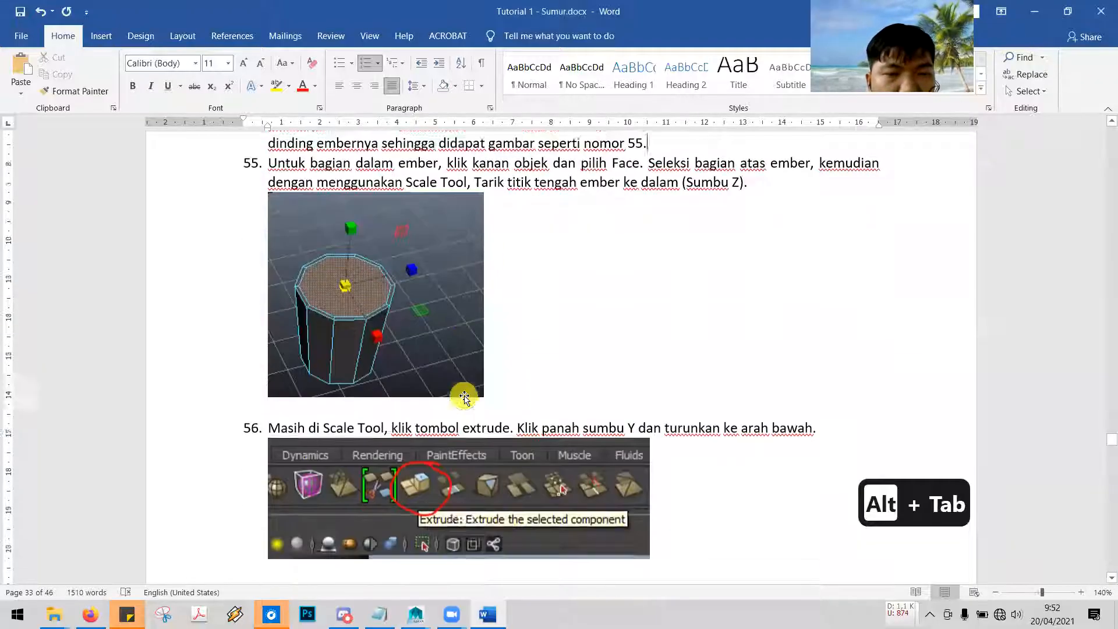
pyautogui.scroll(-10, 463, 396)
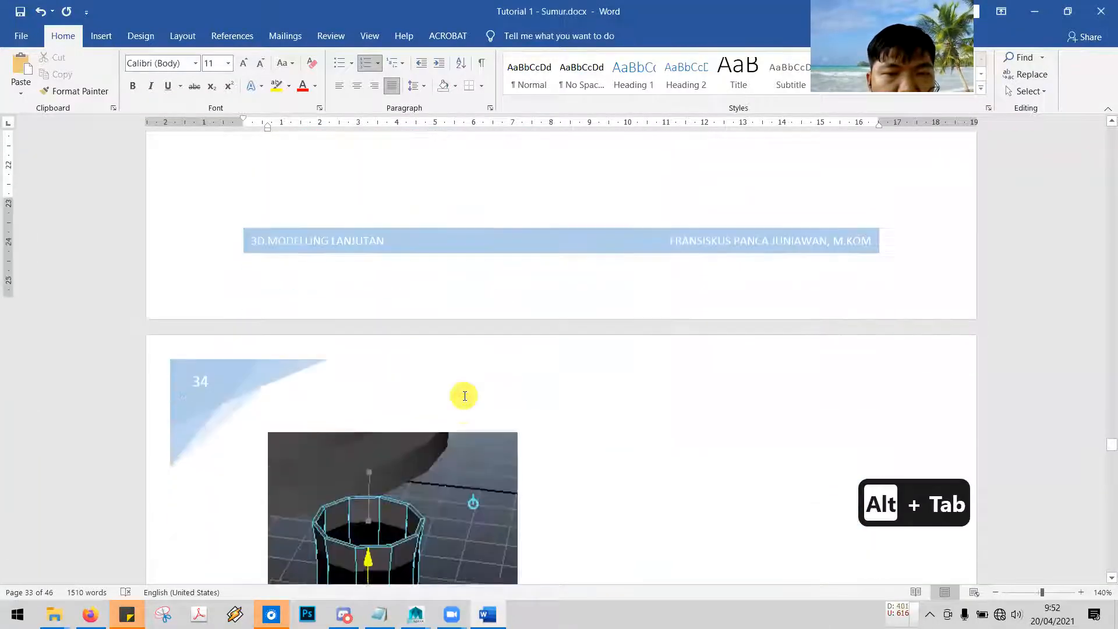
pyautogui.scroll(-1, 464, 397)
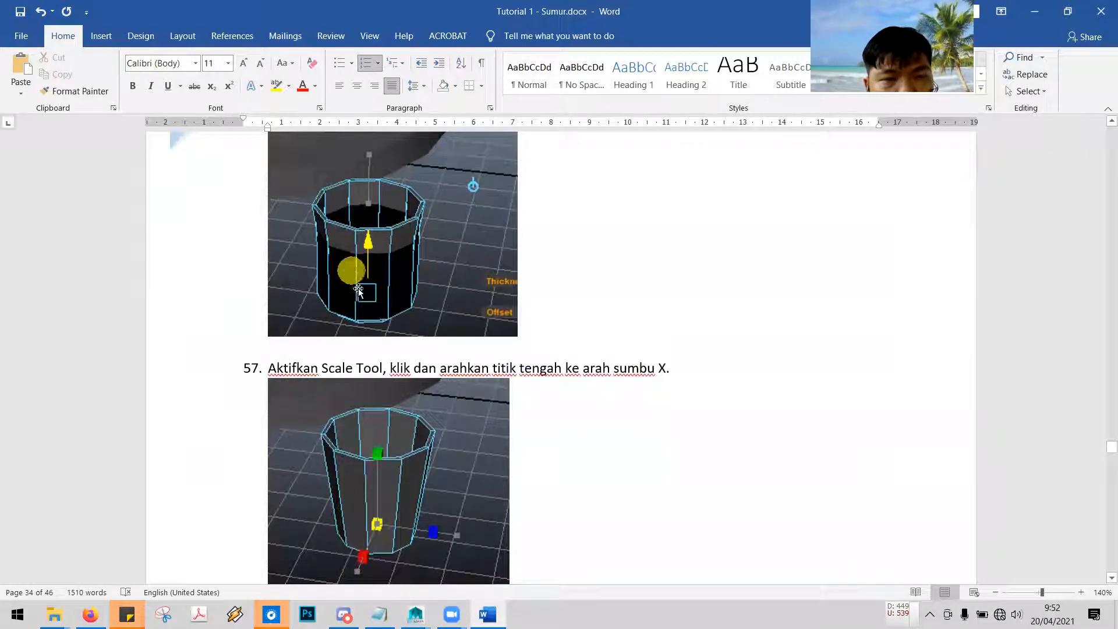
pyautogui.hotkey('alt', 'Tab')
pyautogui.keyDown('alt'); pyautogui.moveTo(811, 420); pyautogui.dragTo(774, 360); pyautogui.keyUp('alt')
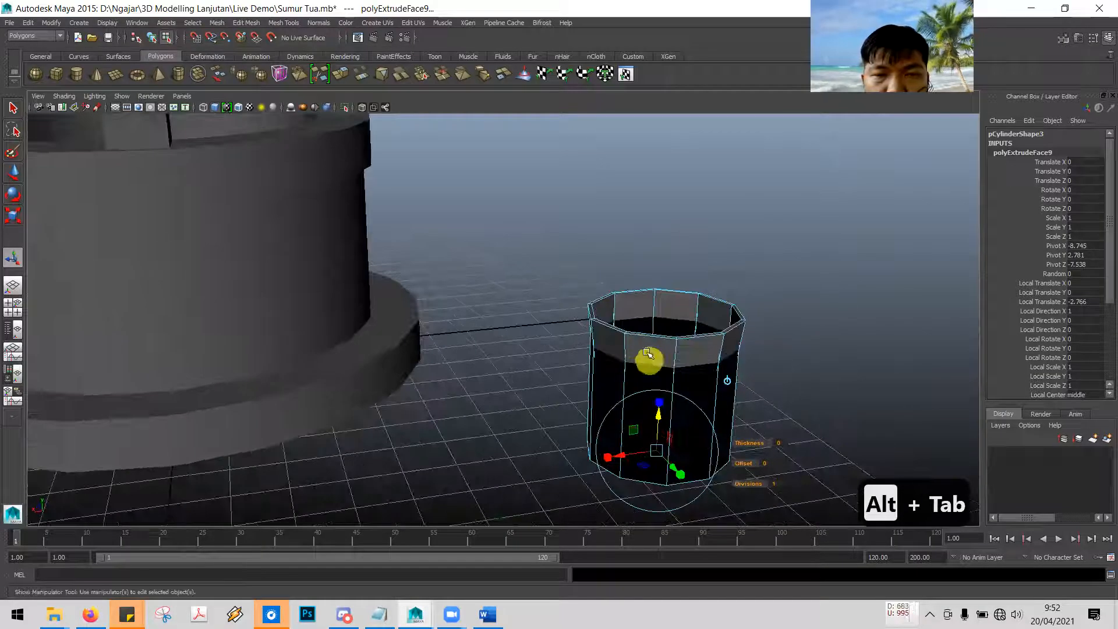
pyautogui.hotkey('alt', 'Tab')
pyautogui.scroll(-3, 385, 380)
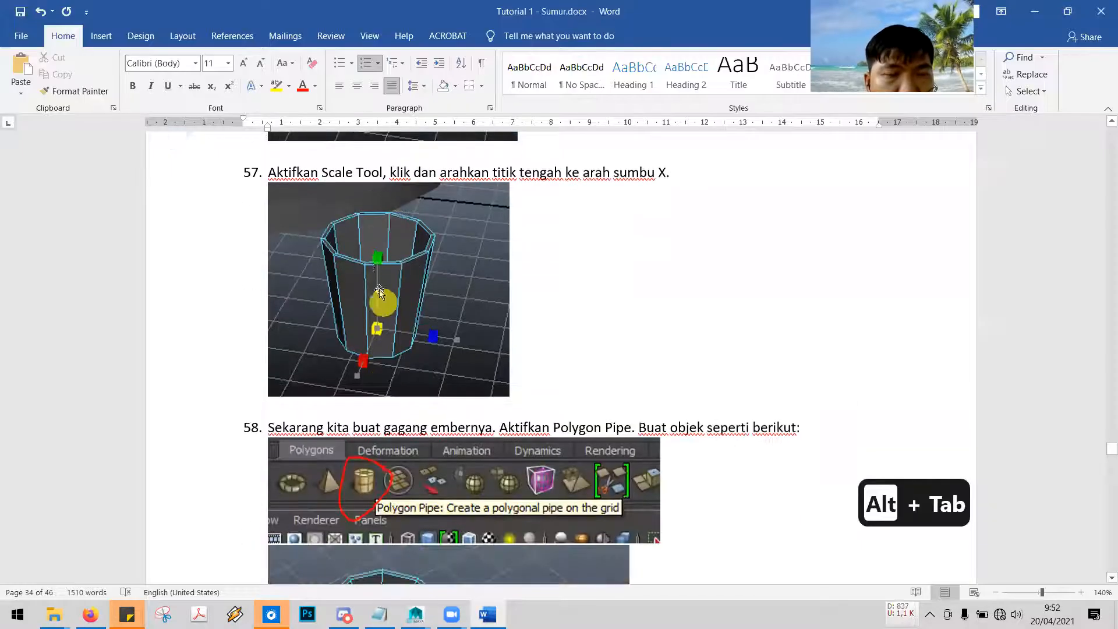
pyautogui.hotkey('alt', 'Tab')
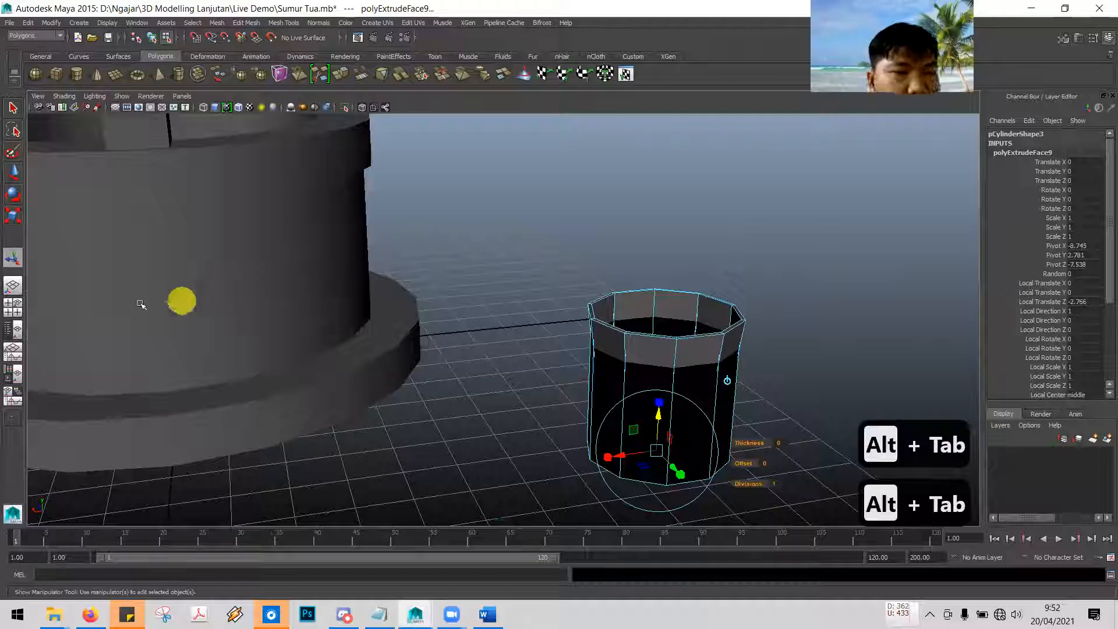
# Scale the pushed-down inner face uniformly smaller so it fits inside the bucket's tapered wall, comparing with the Word tutorial's step 57
pyautogui.click(16, 217)
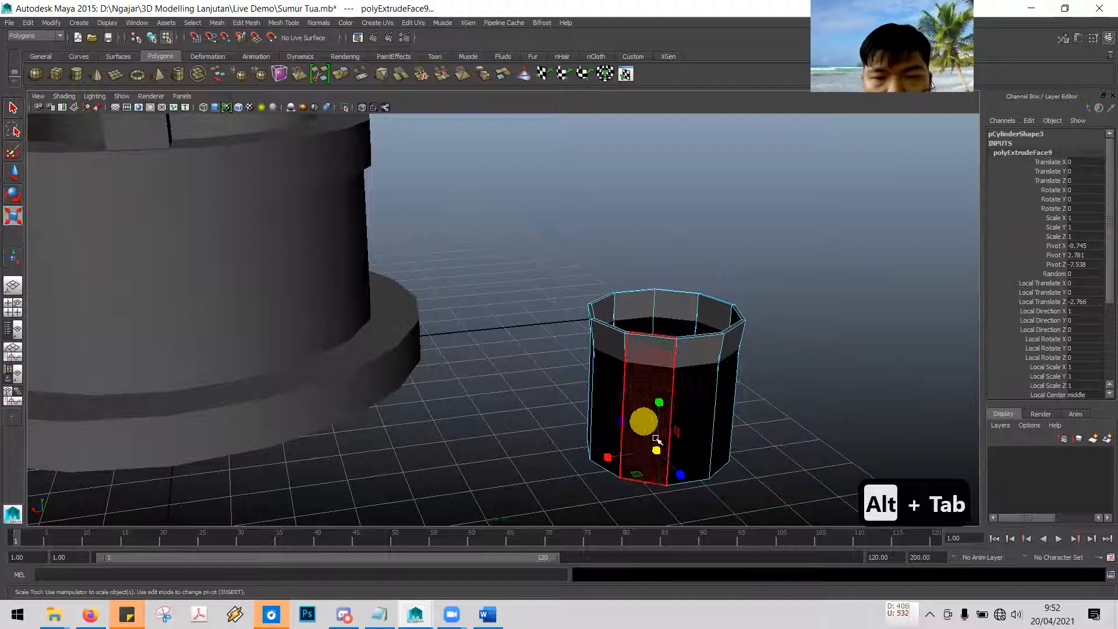
pyautogui.moveTo(657, 451); pyautogui.dragTo(634, 456)
pyautogui.keyDown('alt'); pyautogui.moveTo(780, 436); pyautogui.dragTo(801, 466); pyautogui.keyUp('alt')
pyautogui.hotkey('alt', 'Tab')
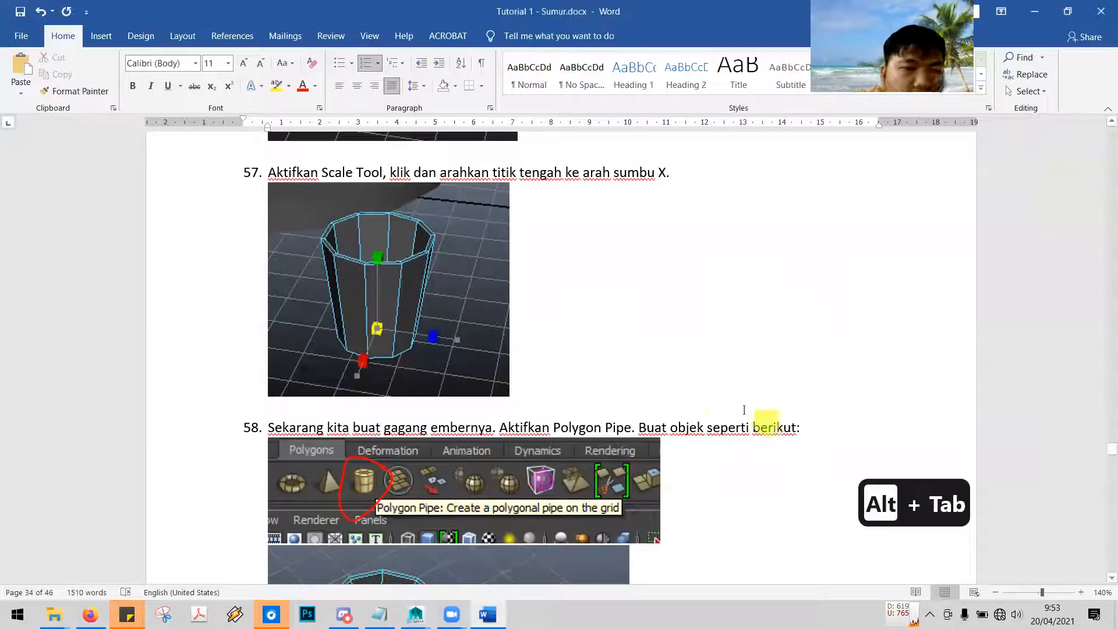
pyautogui.hotkey('alt', 'Tab')
pyautogui.keyDown('alt'); pyautogui.moveTo(750, 381); pyautogui.dragTo(736, 299); pyautogui.keyUp('alt')
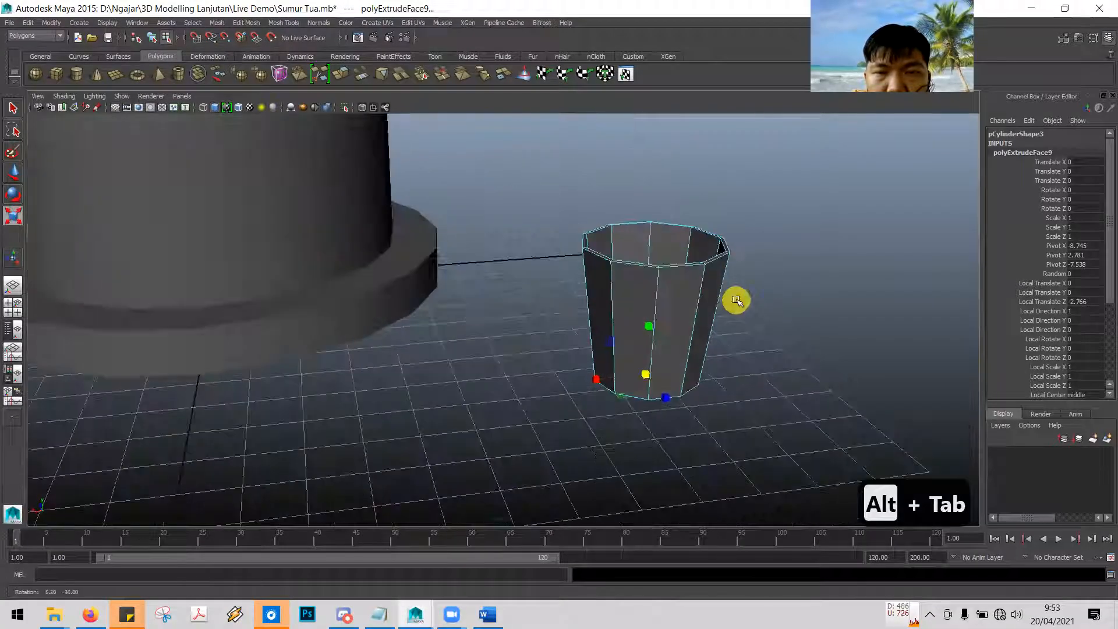
# Save the scene with the hollow bucket
pyautogui.click(10, 24)
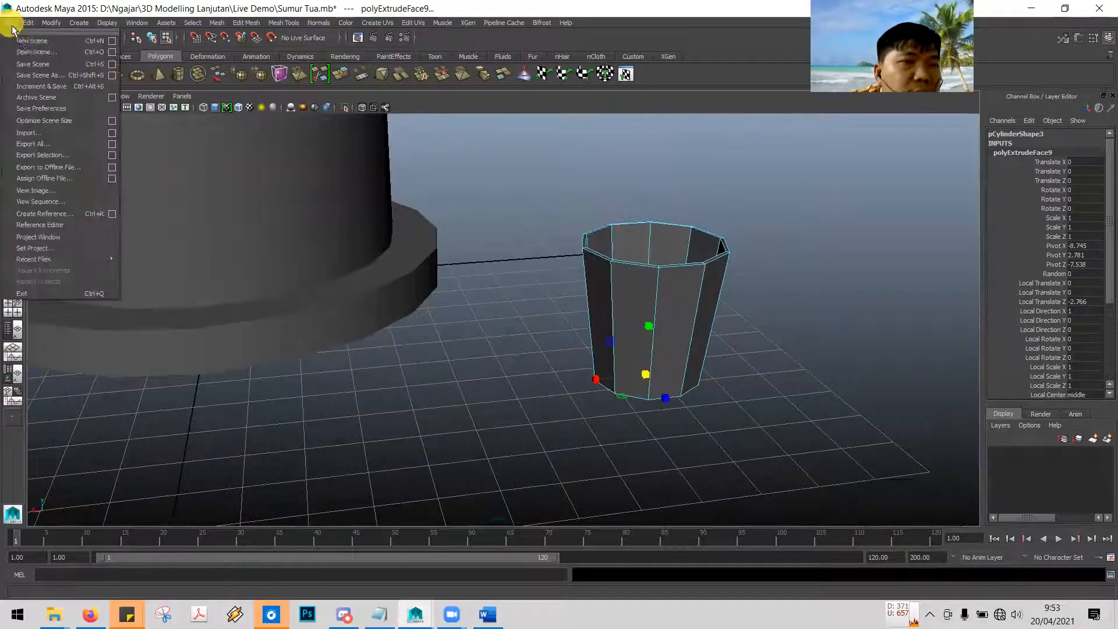
pyautogui.click(55, 65)
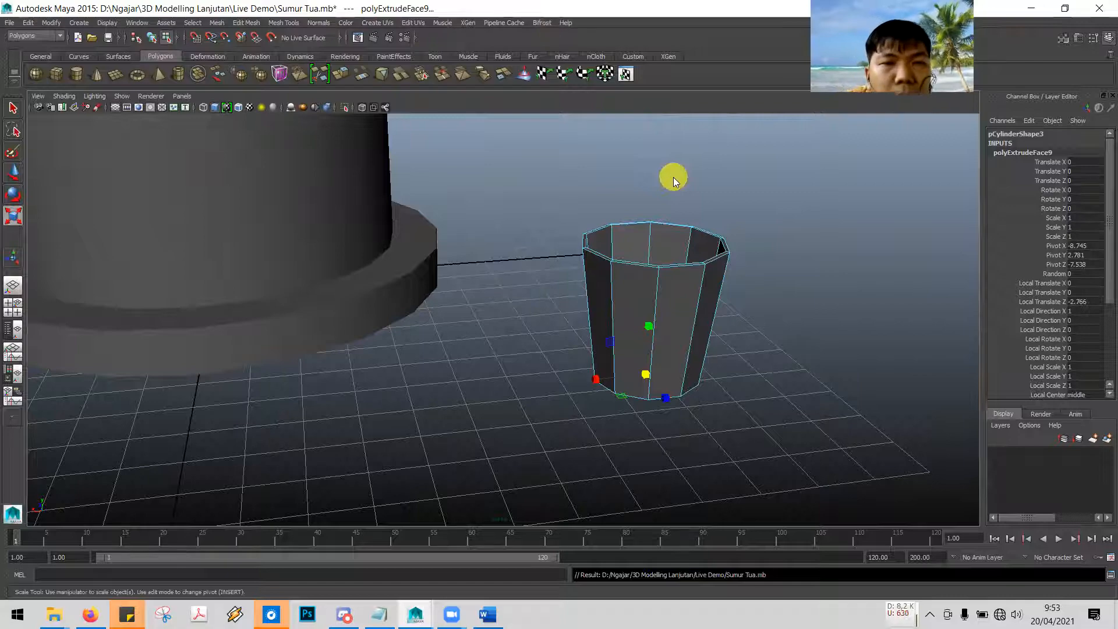
# In the Word tutorial, split step 55 after "Seleksi bagian atas ember," and finish it with "extrude ke bawah menggunakan sumbu Y."
pyautogui.hotkey('alt', 'Tab')
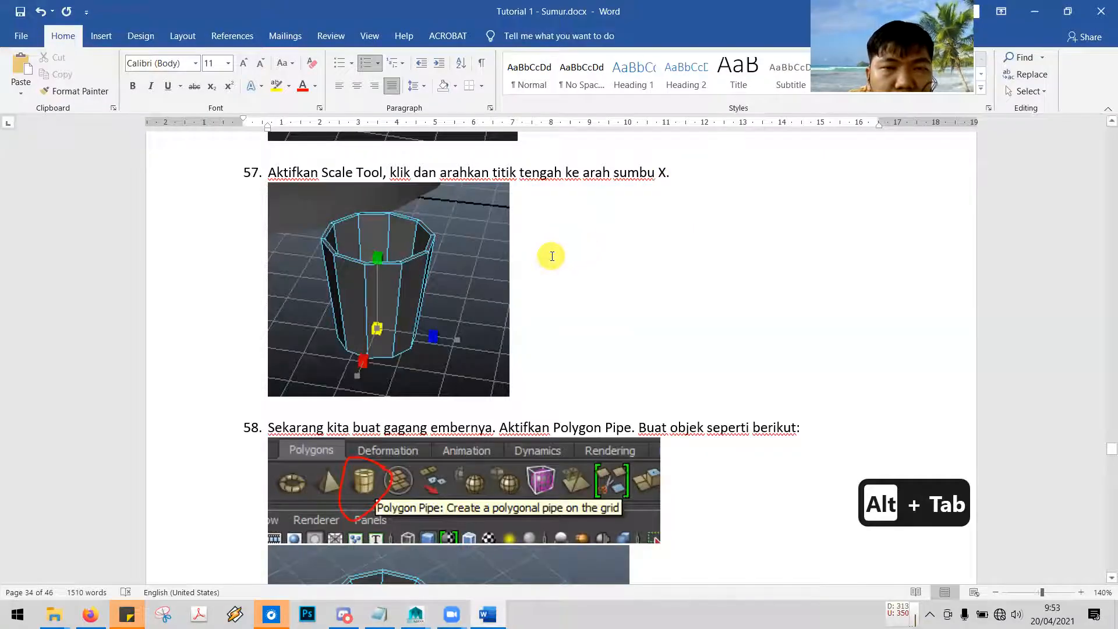
pyautogui.scroll(15, 518, 314)
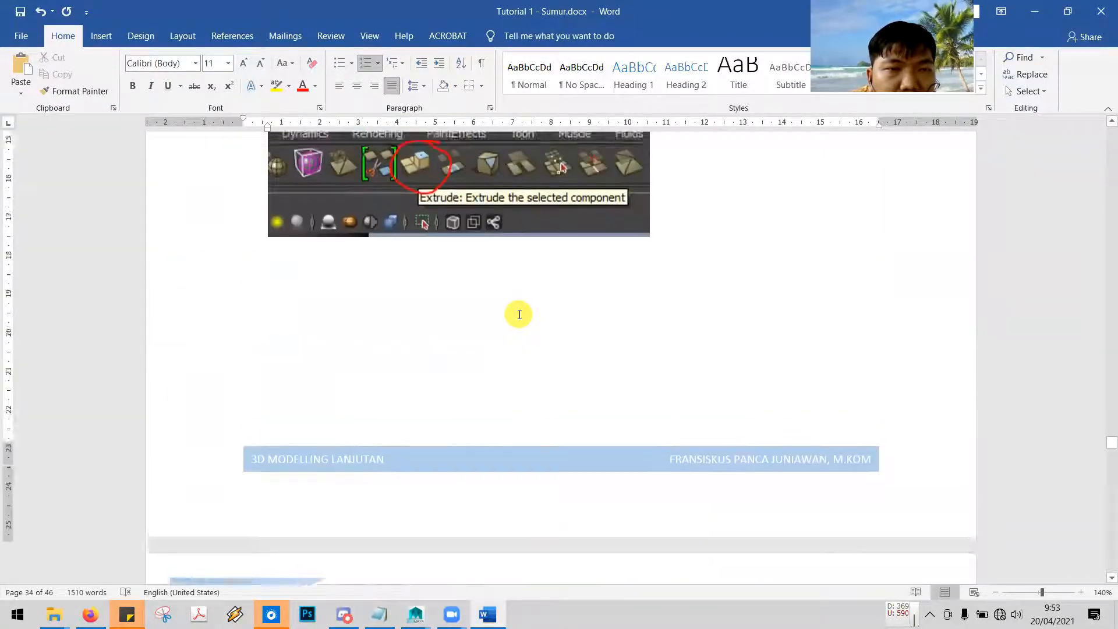
pyautogui.scroll(5, 519, 315)
pyautogui.scroll(3, 520, 312)
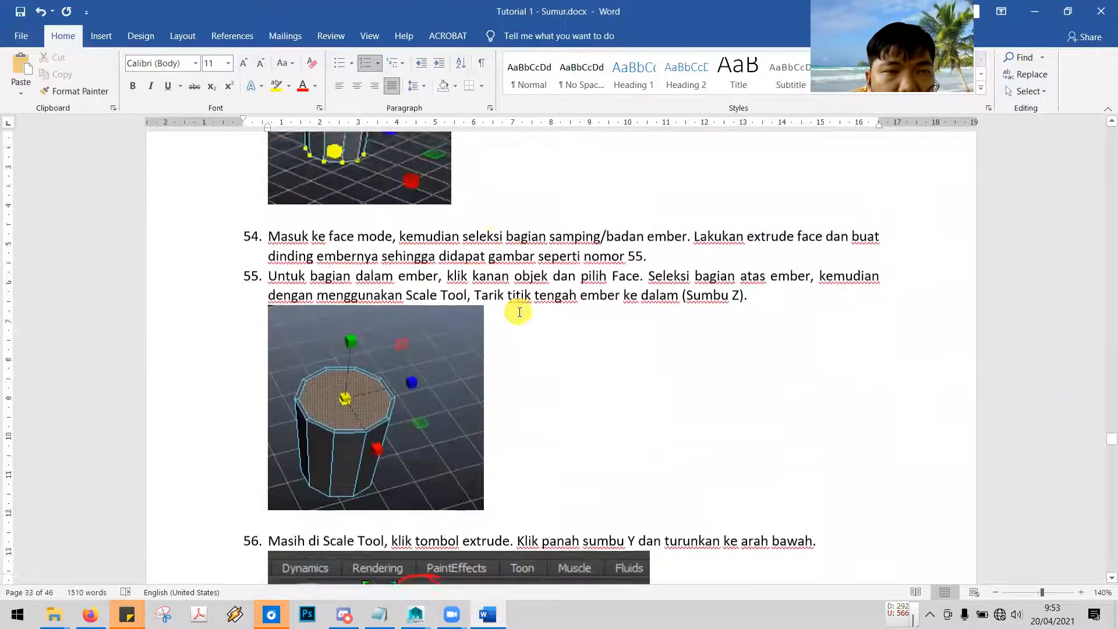
pyautogui.scroll(-1, 410, 348)
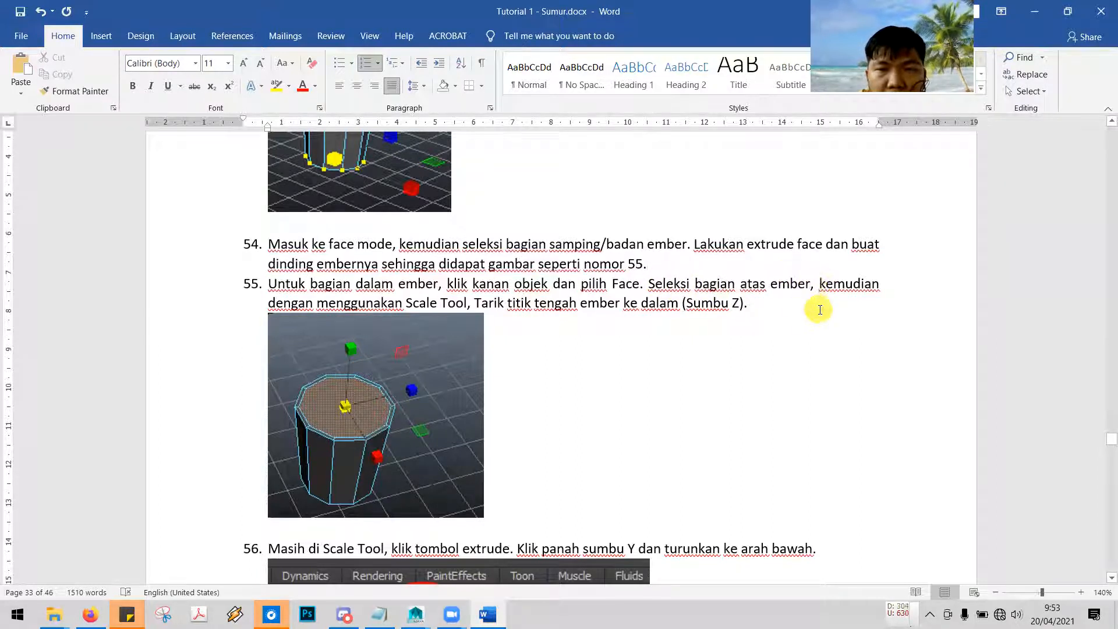
pyautogui.press('Return')
pyautogui.press('Left')
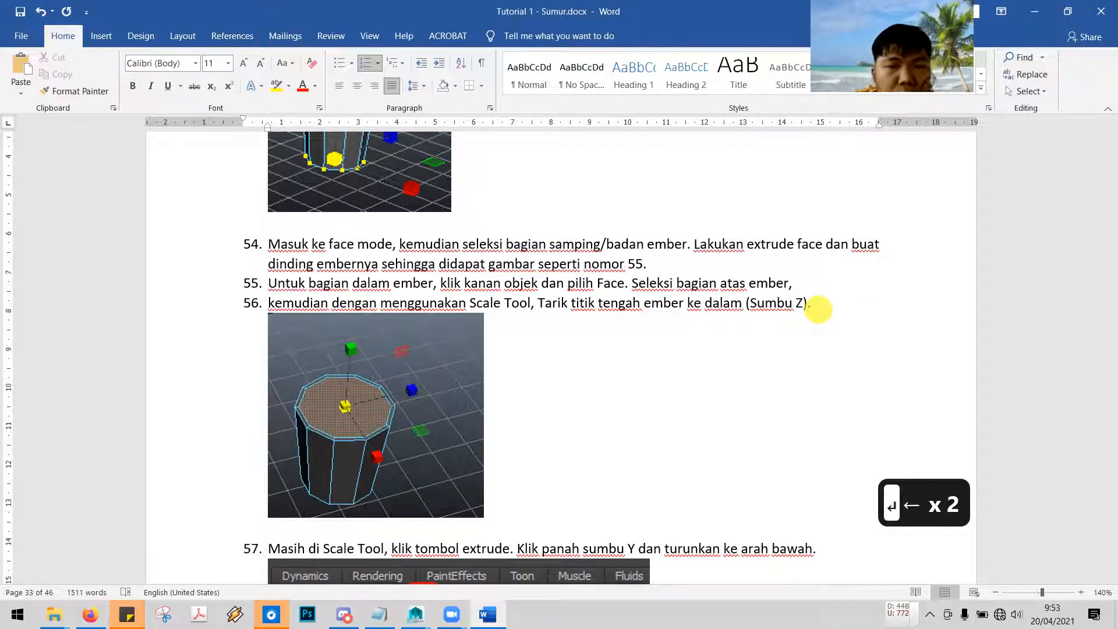
pyautogui.write('extrude ke ba')
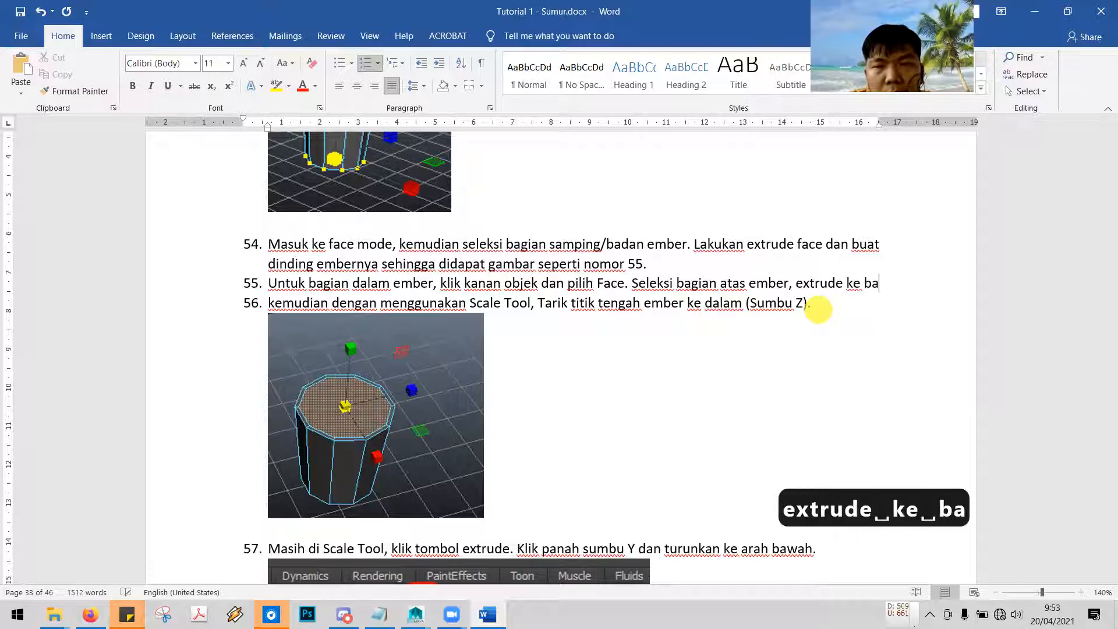
pyautogui.write('wah menggunakan sumbu')
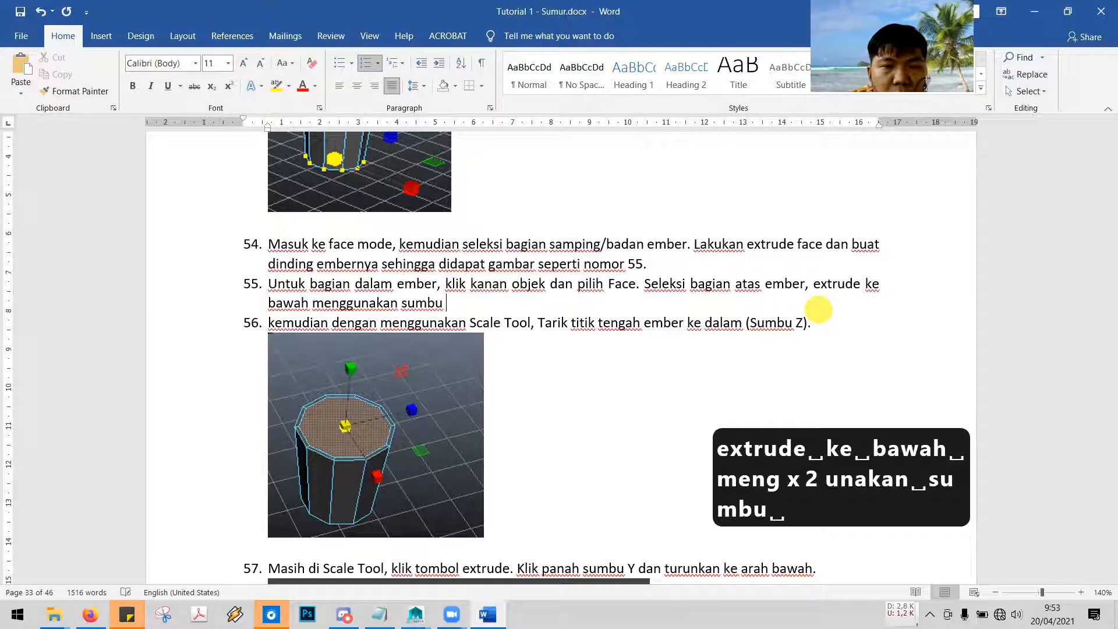
pyautogui.write(' Y.')
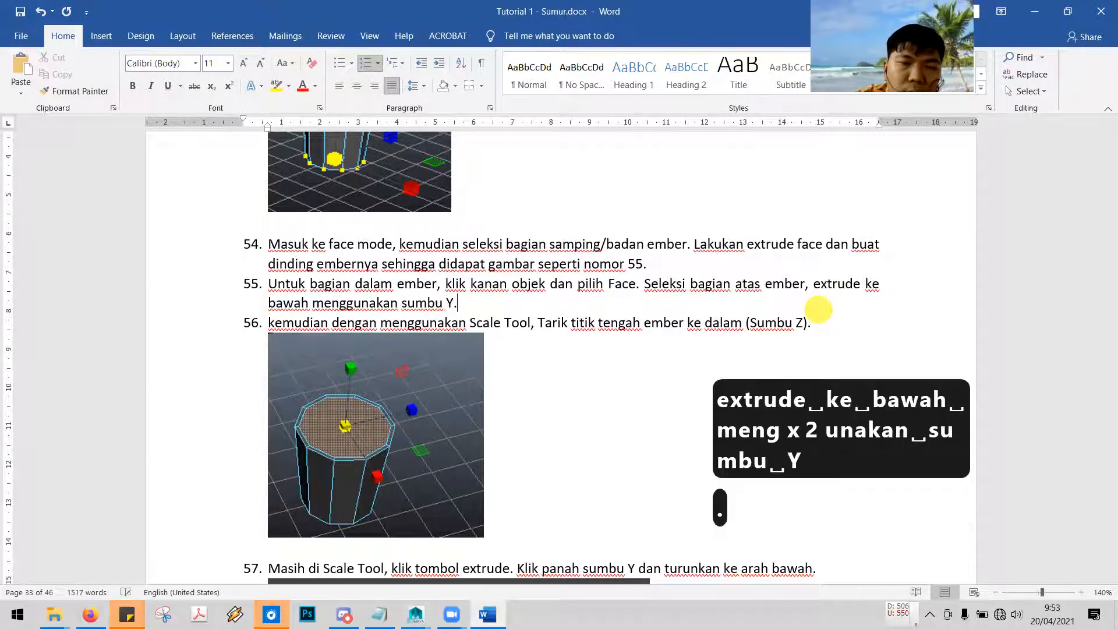
# Delete the split-off step 56 line that starts with "kemudian dengan menggunakan Scale Tool"
pyautogui.scroll(-1, 577, 349)
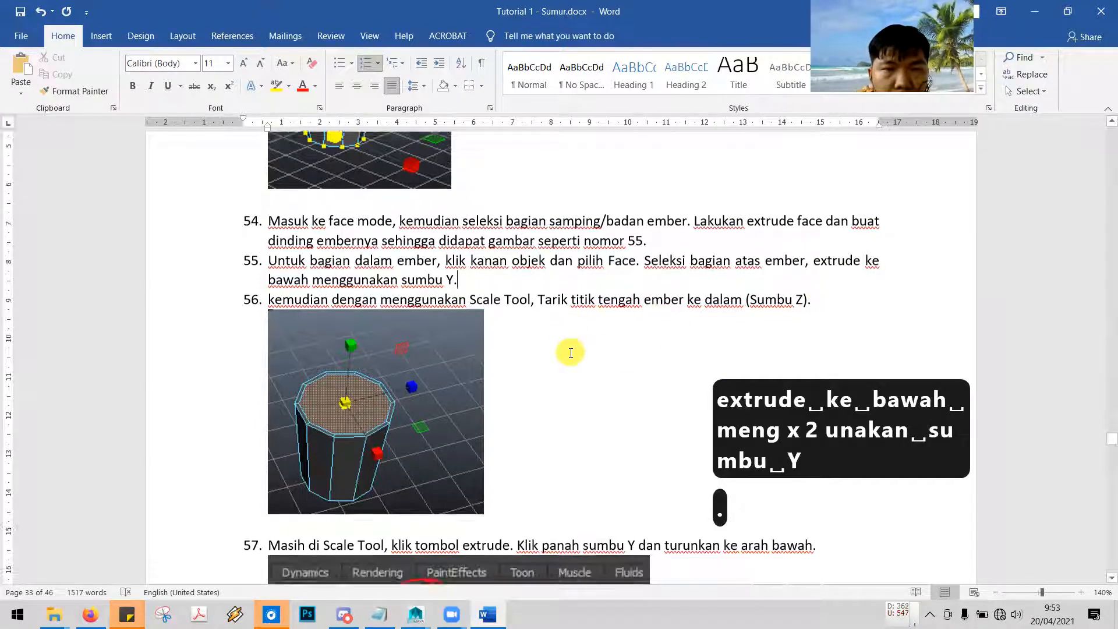
pyautogui.scroll(-1, 570, 352)
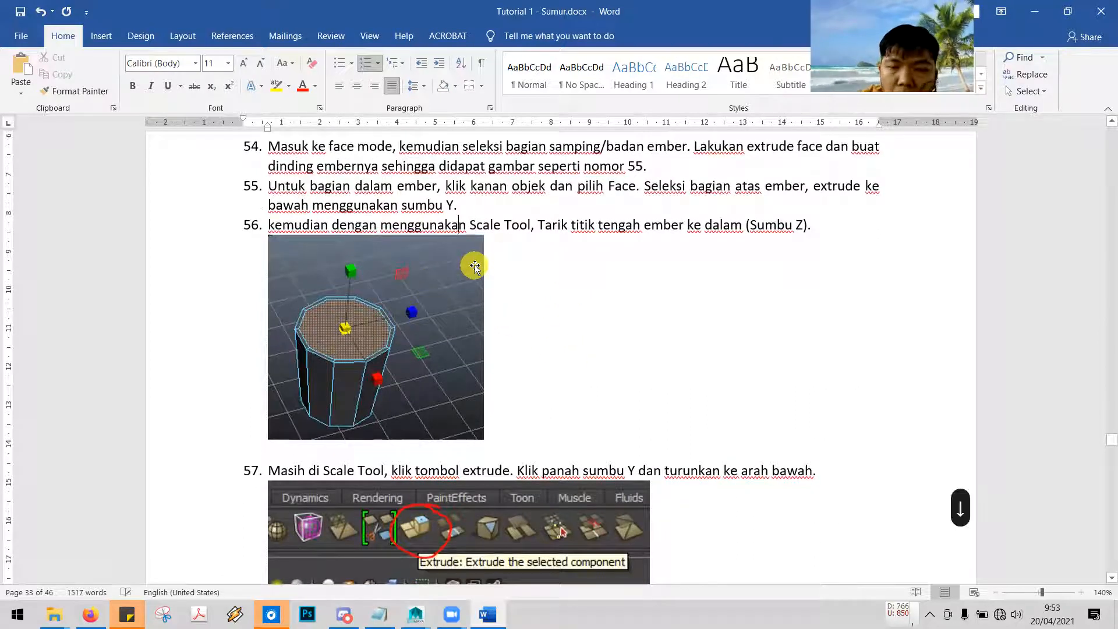
pyautogui.press('Home')
pyautogui.hotkey('shift', 'End')
pyautogui.press('Delete')
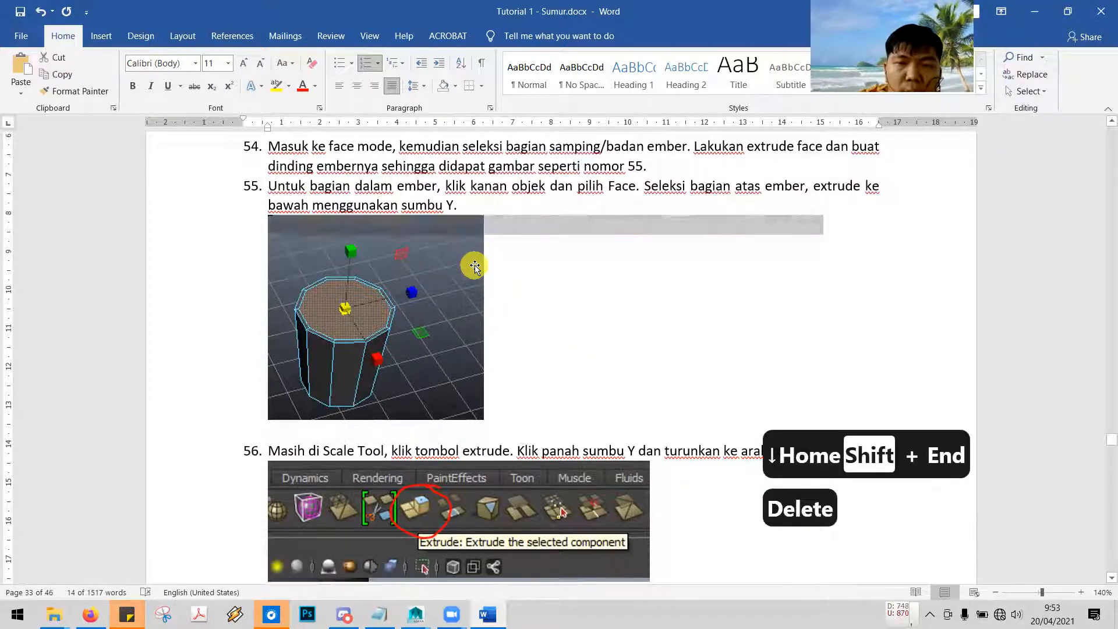
# Delete the instruction "Masih di Scale Tool, klik tombol extrude. Klik panah sumbu Y dan turunkan ke arah bawah." above the Extrude picture
pyautogui.scroll(-1, 495, 270)
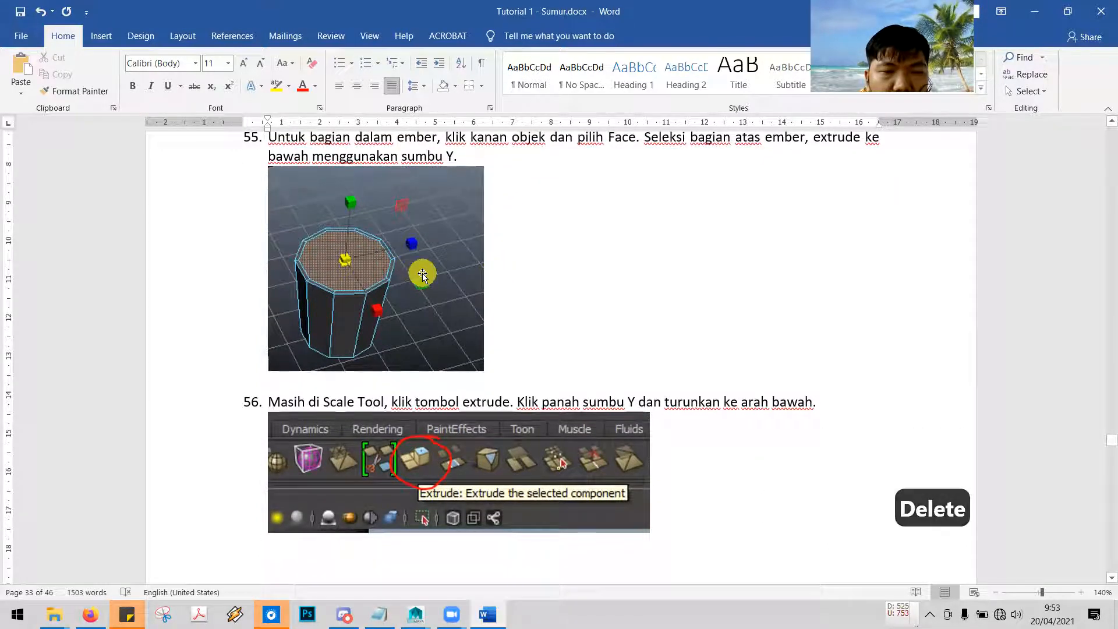
pyautogui.scroll(-3, 417, 267)
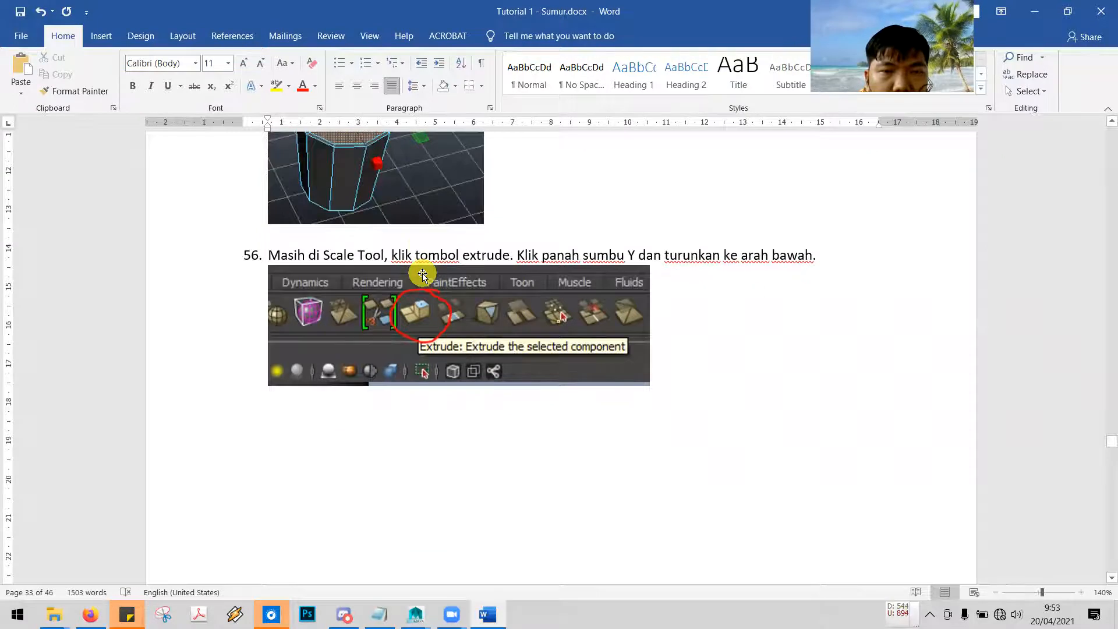
pyautogui.scroll(1, 422, 274)
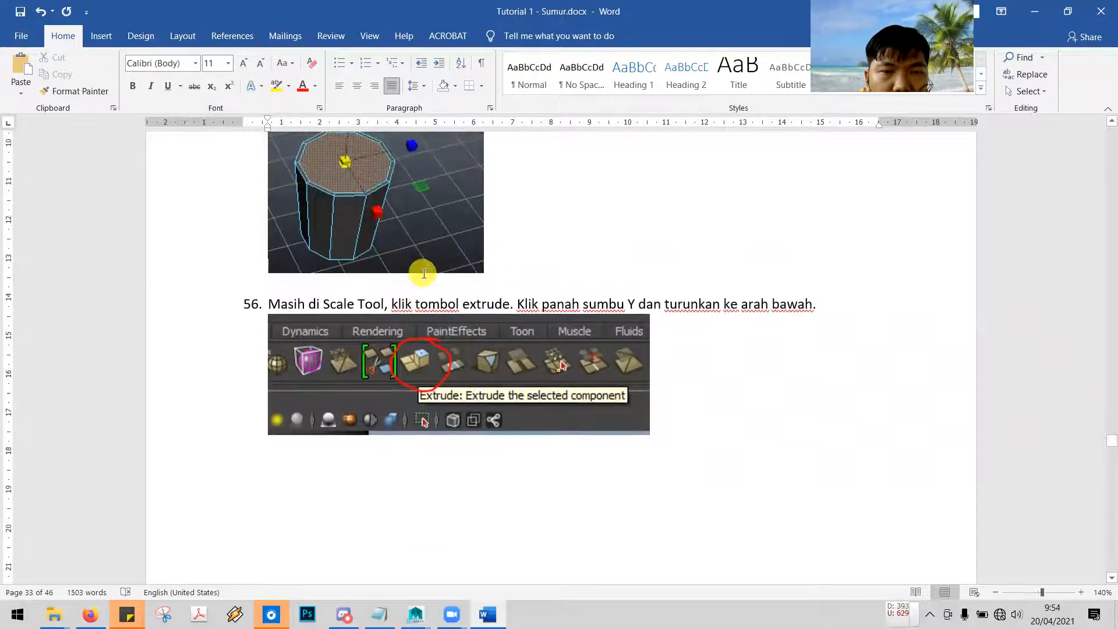
pyautogui.click(275, 304)
pyautogui.keyDown('shift'); pyautogui.click(832, 305); pyautogui.keyUp('shift')
pyautogui.press('Delete')
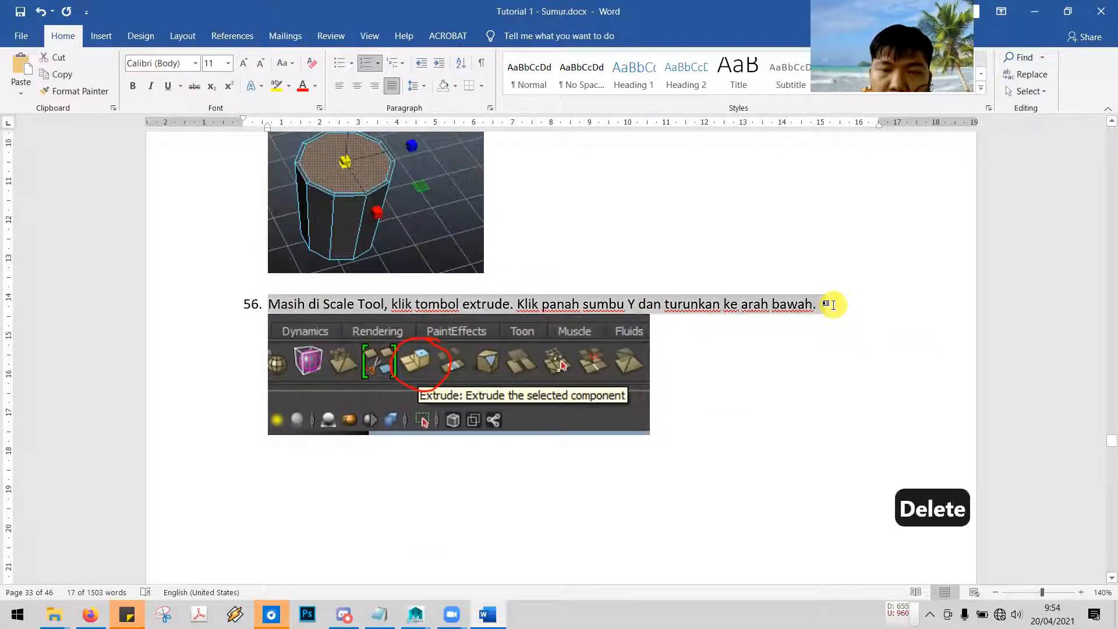
# Go to step 57 on building the bucket handle with Polygon Pipe and save the tutorial document
pyautogui.scroll(-10, 759, 303)
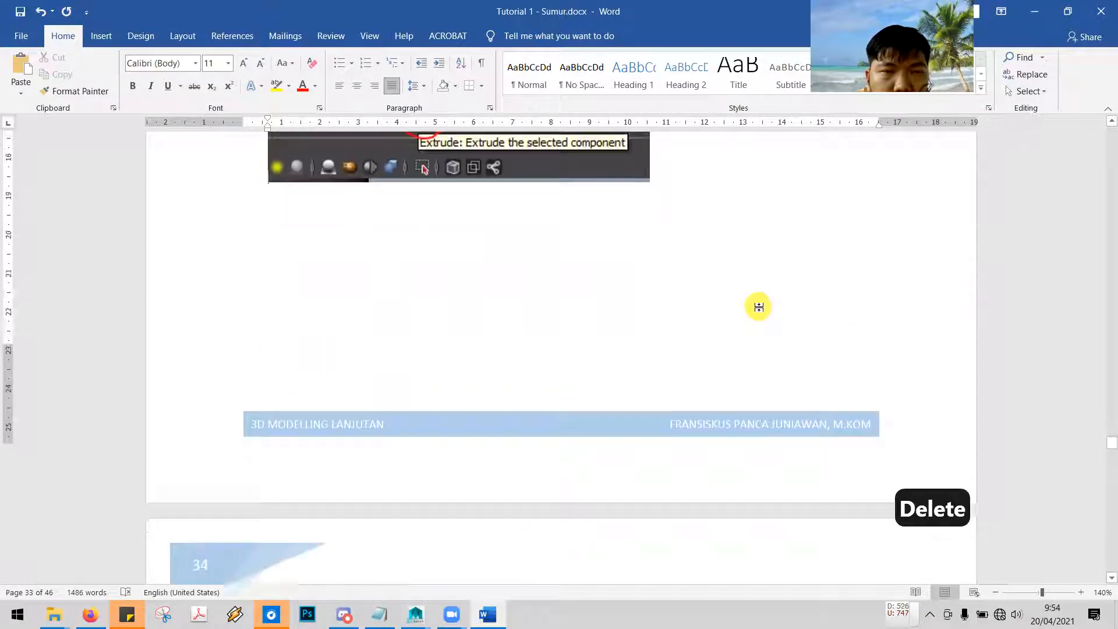
pyautogui.scroll(-3, 759, 308)
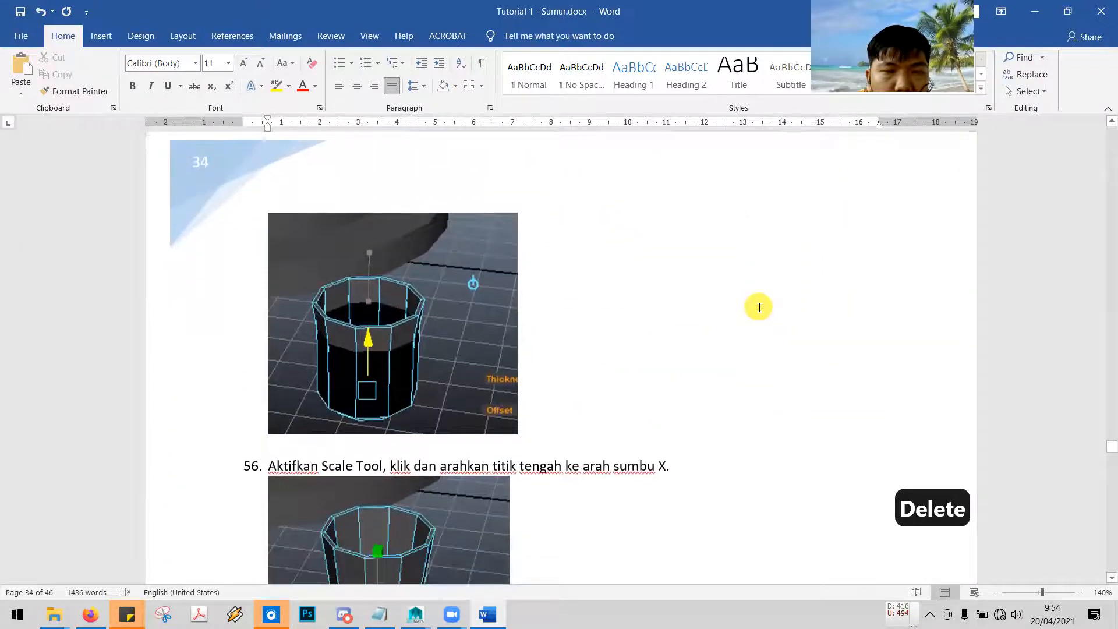
pyautogui.scroll(-14, 759, 307)
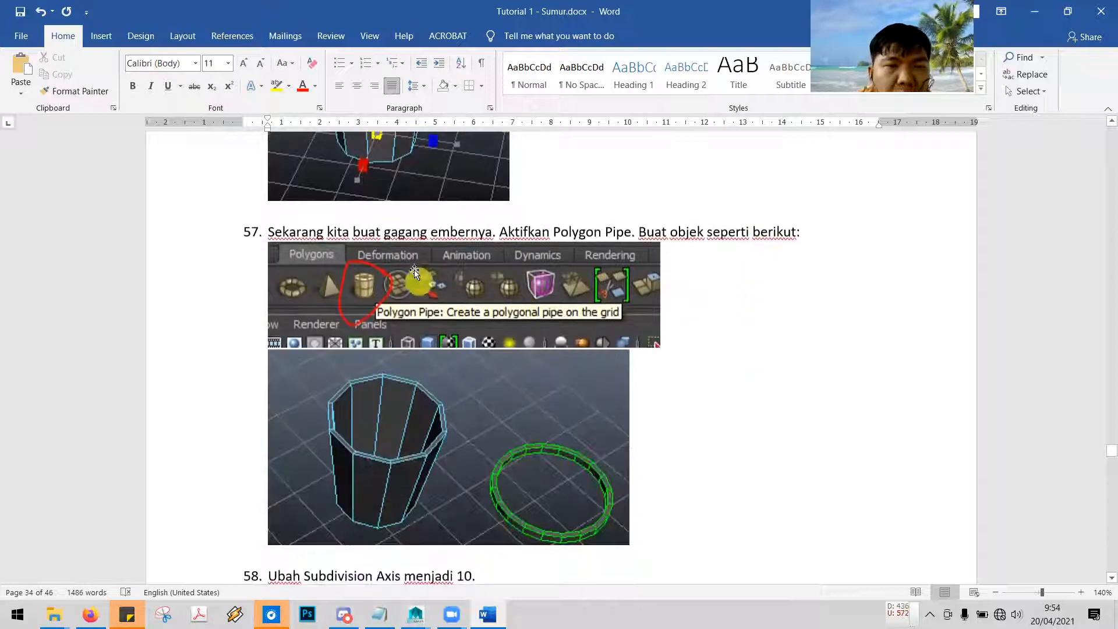
pyautogui.hotkey('ctrl', 's')
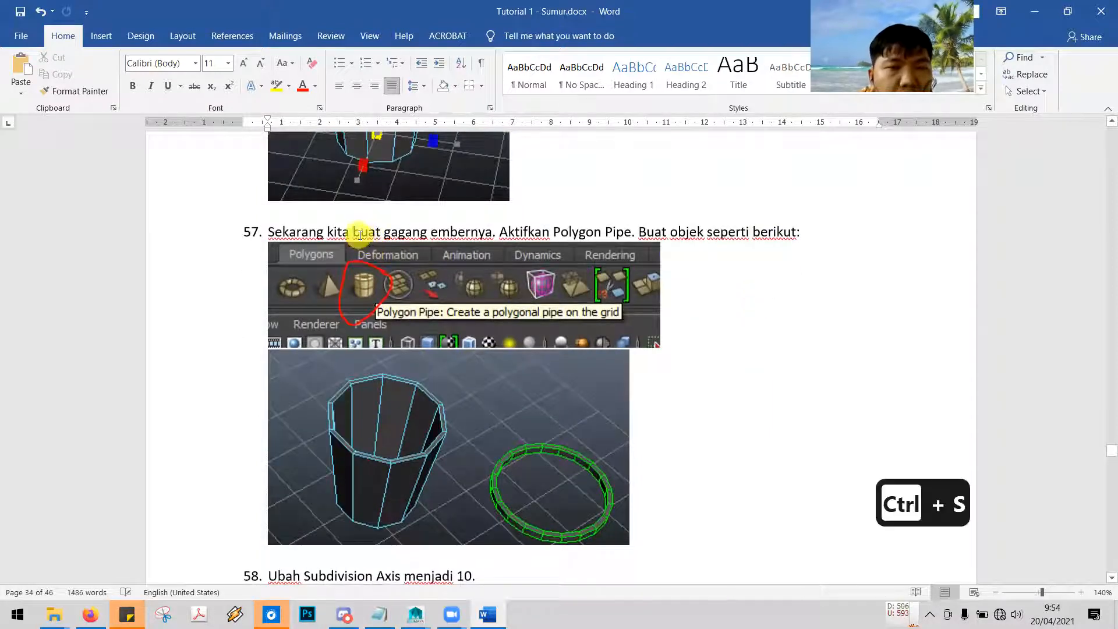
pyautogui.click(360, 233)
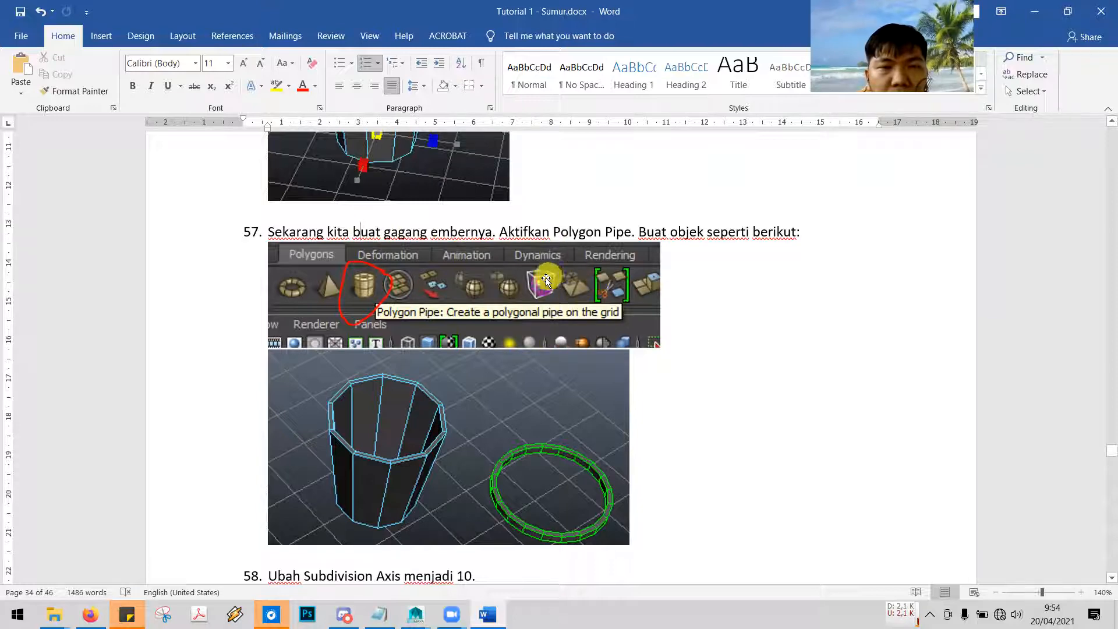
# In Maya, draw a thin polygon pipe on the grid beside the bucket, about 1.42 in radius and 0.49 high
pyautogui.hotkey('alt', 'Tab')
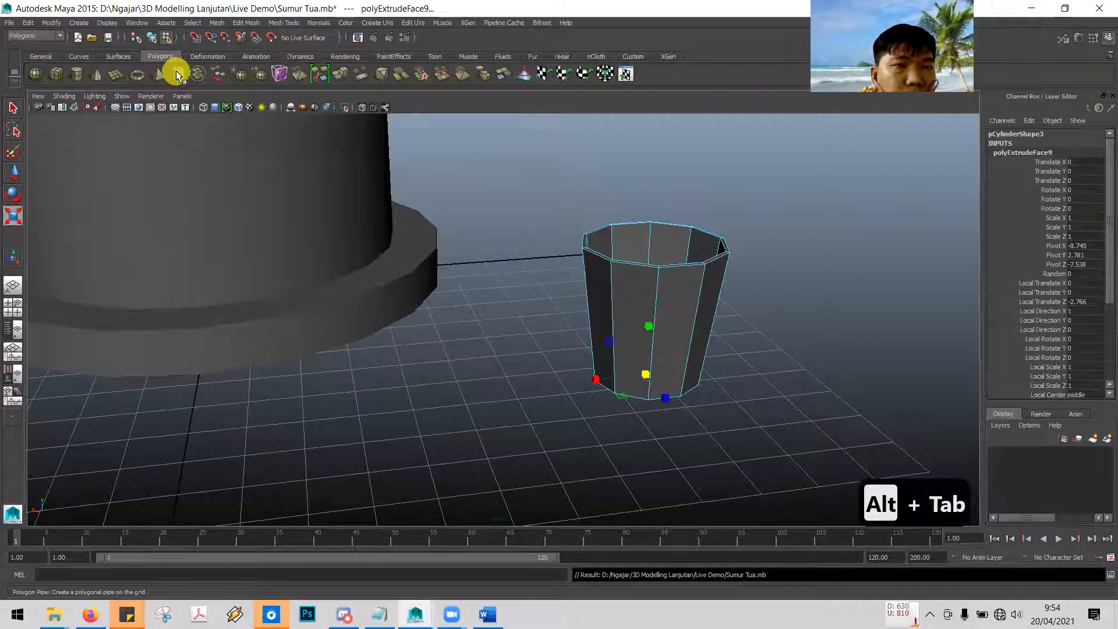
pyautogui.click(178, 74)
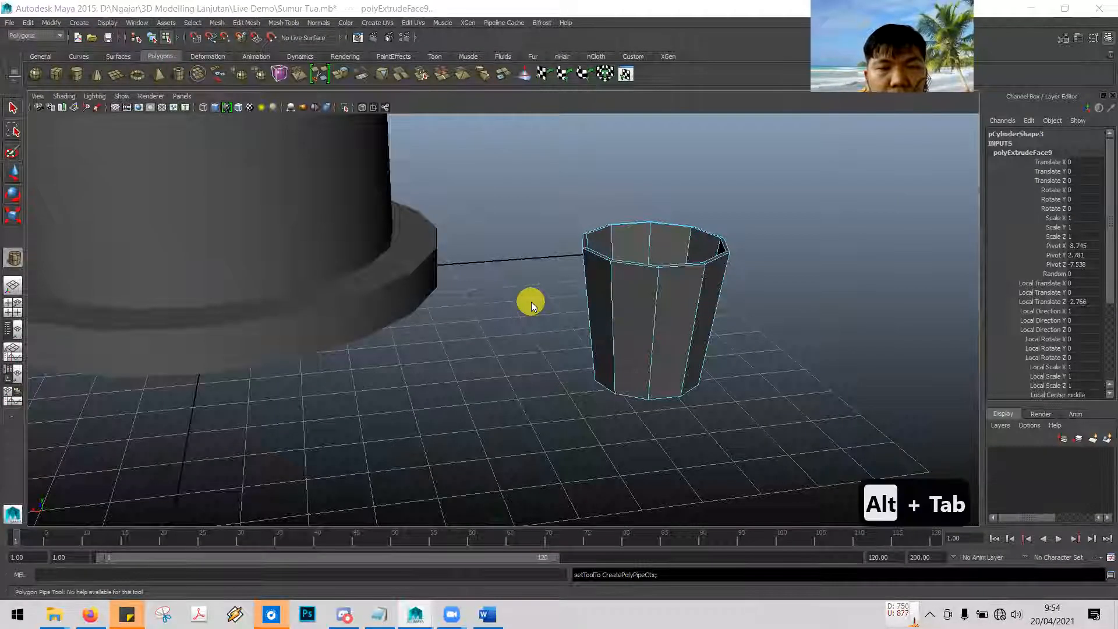
pyautogui.hotkey('alt', 'Tab')
pyautogui.scroll(-1, 543, 291)
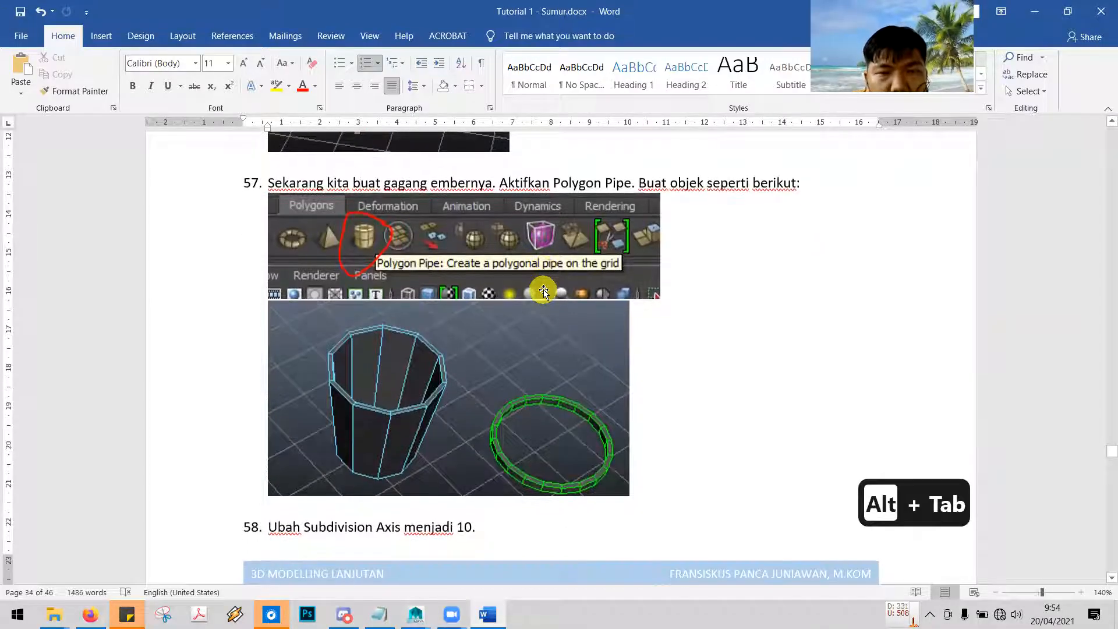
pyautogui.hotkey('alt', 'Tab')
pyautogui.keyDown('alt'); pyautogui.moveTo(574, 399); pyautogui.dragTo(734, 379); pyautogui.keyUp('alt')
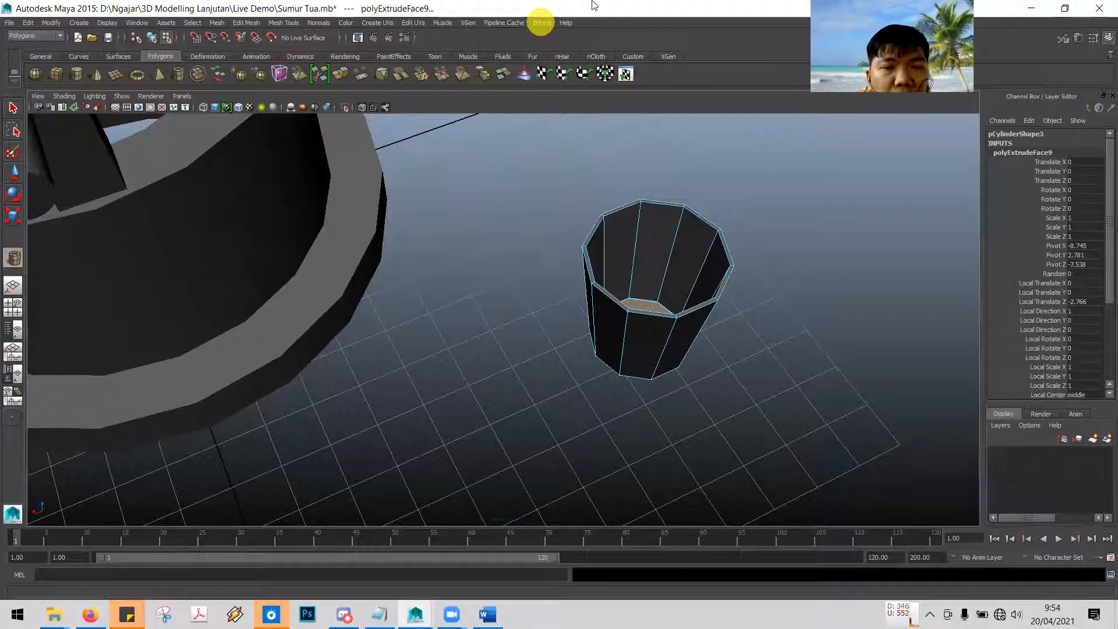
pyautogui.moveTo(571, 394)
pyautogui.mouseDown()
pyautogui.moveTo(616, 452)
pyautogui.moveTo(609, 429)
pyautogui.moveTo(621, 394)
pyautogui.moveTo(629, 406)
pyautogui.moveTo(618, 396)
pyautogui.mouseUp()
# Set the pipe's Subdivisions Axis to 10, following step 58 of the Word tutorial
pyautogui.hotkey('alt', 'Tab')
pyautogui.scroll(-5, 612, 291)
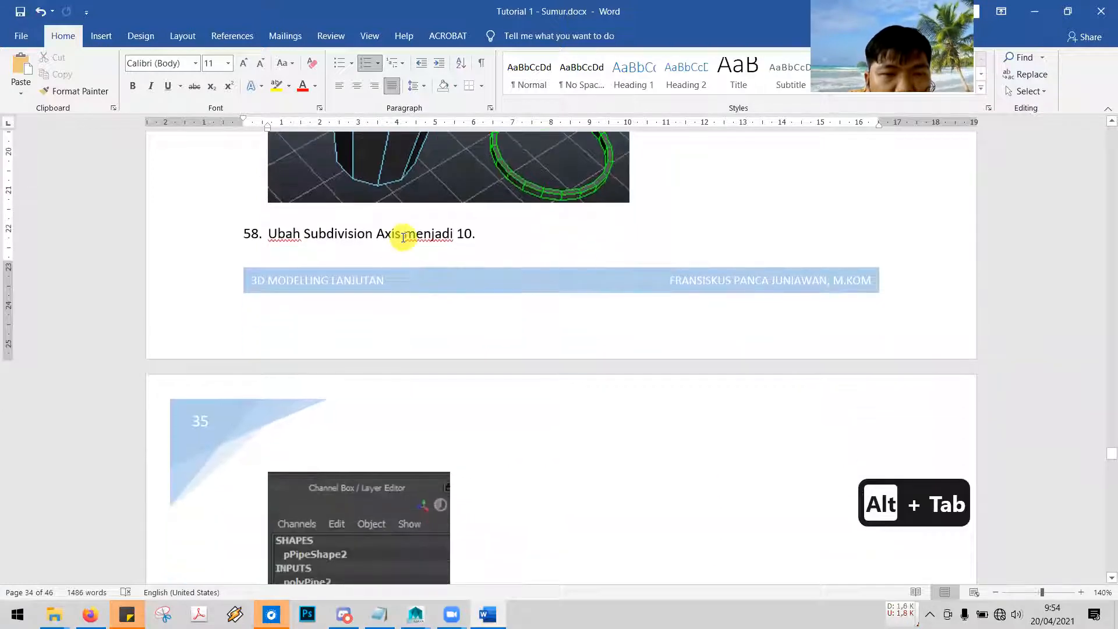
pyautogui.moveTo(376, 234); pyautogui.dragTo(482, 235)
pyautogui.hotkey('alt', 'Tab')
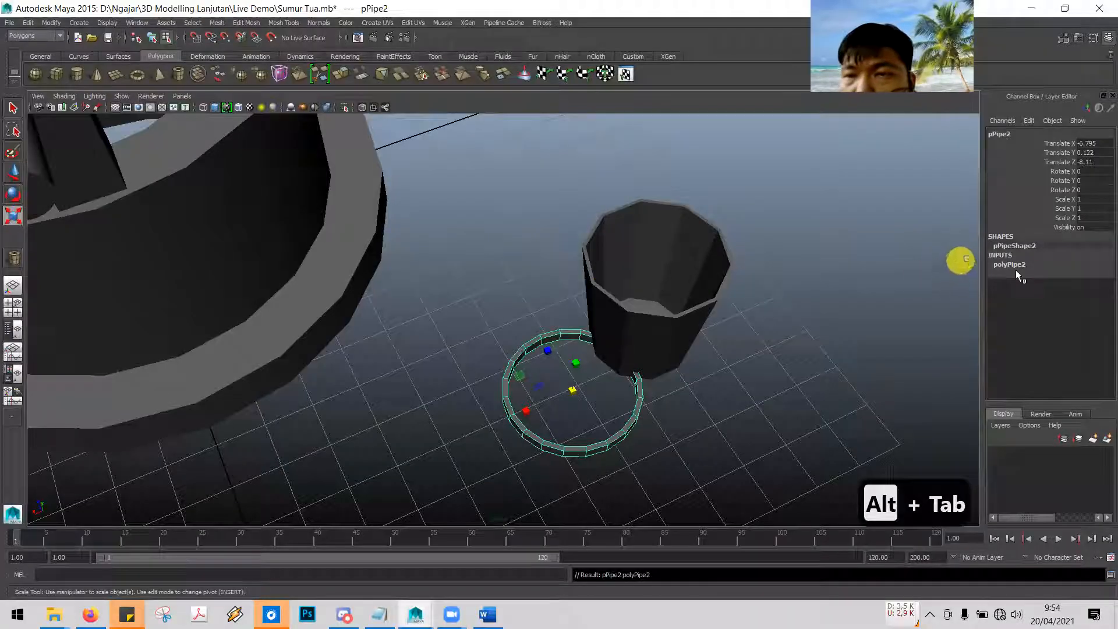
pyautogui.click(1018, 266)
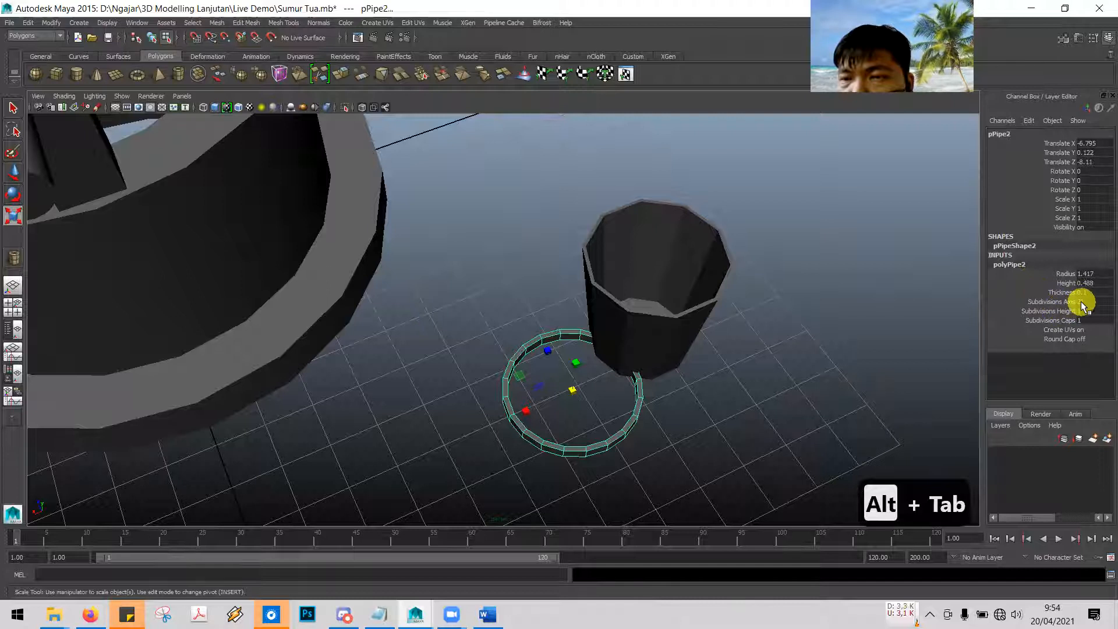
pyautogui.write('10')
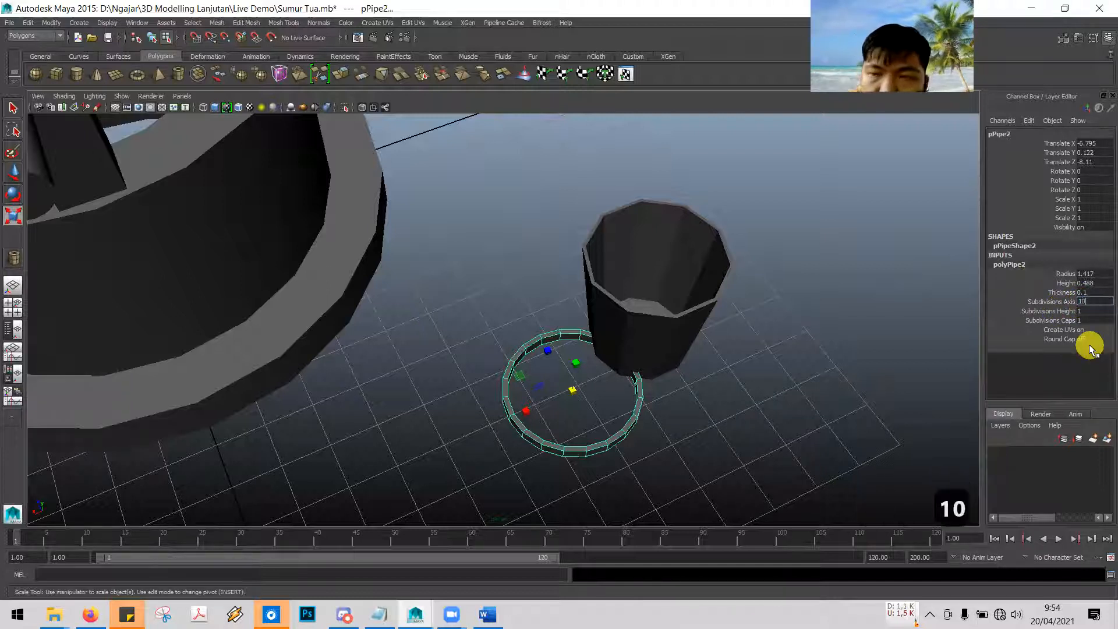
pyautogui.press('Return')
# Switch the polygon pipe to face mode, following step 59 and its face-selection pictures in the Word tutorial
pyautogui.hotkey('alt', 'Tab')
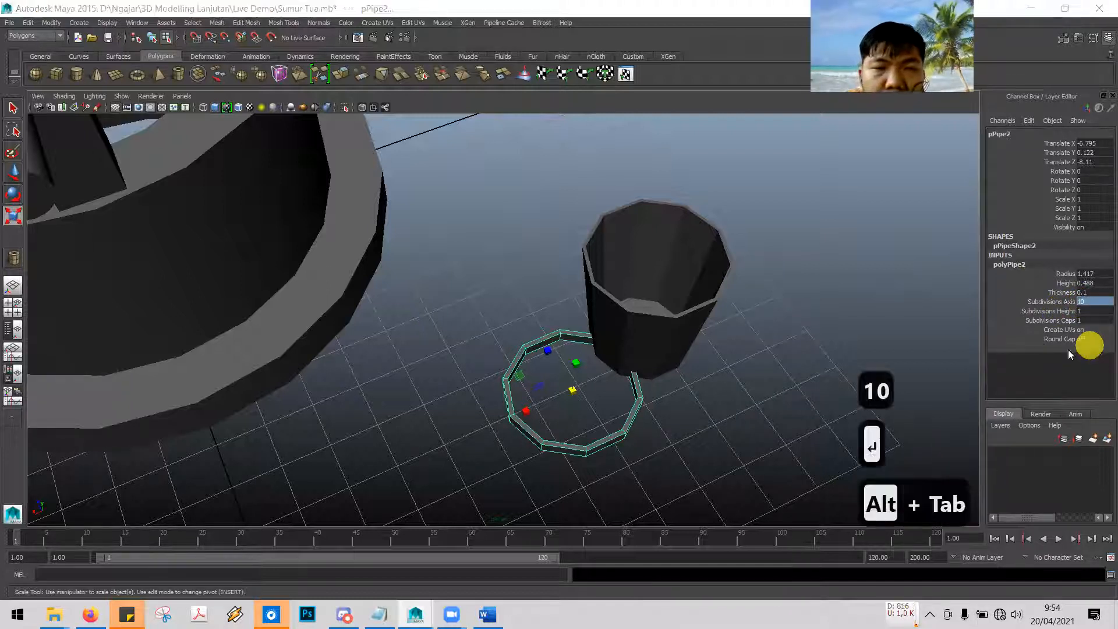
pyautogui.scroll(-10, 668, 373)
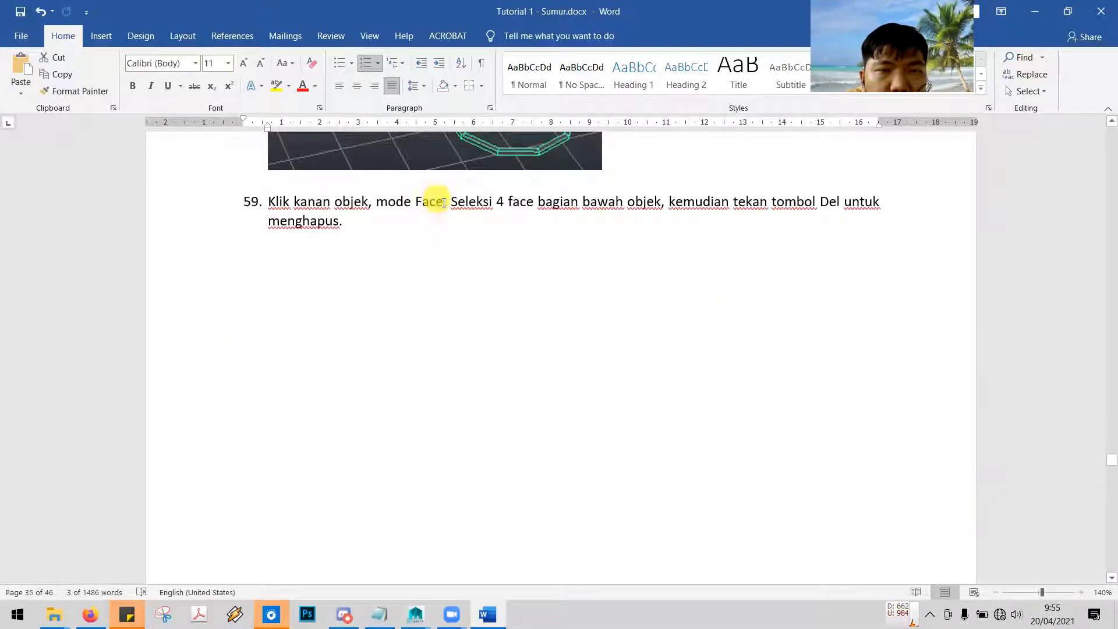
pyautogui.hotkey('alt', 'Tab')
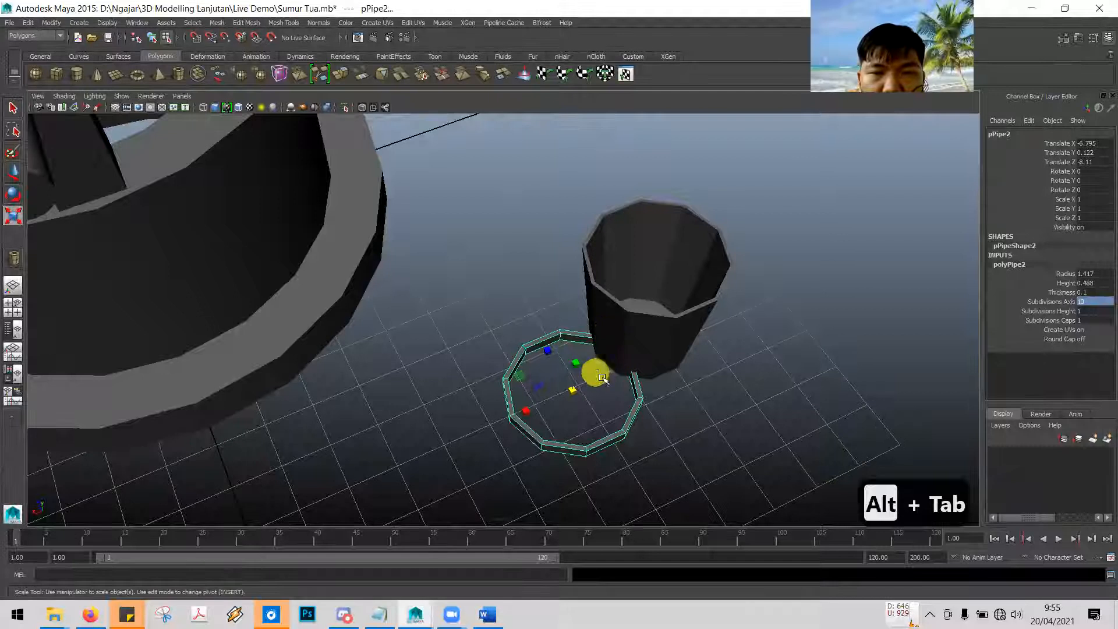
pyautogui.moveTo(641, 396); pyautogui.dragTo(644, 362, button='right')
pyautogui.hotkey('alt', 'Tab')
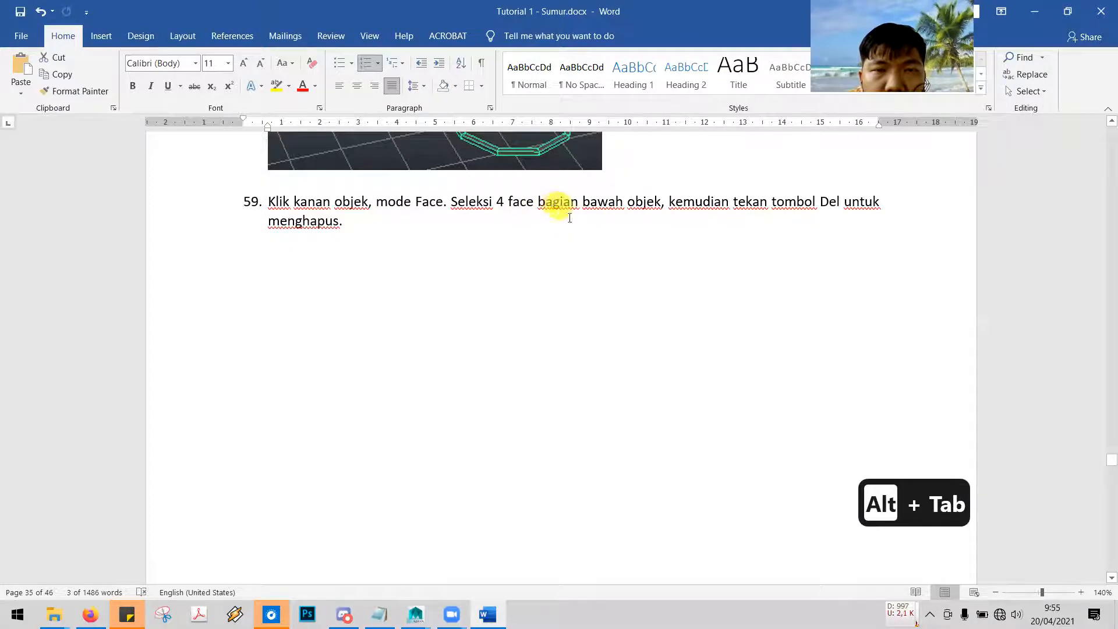
pyautogui.scroll(-10, 593, 269)
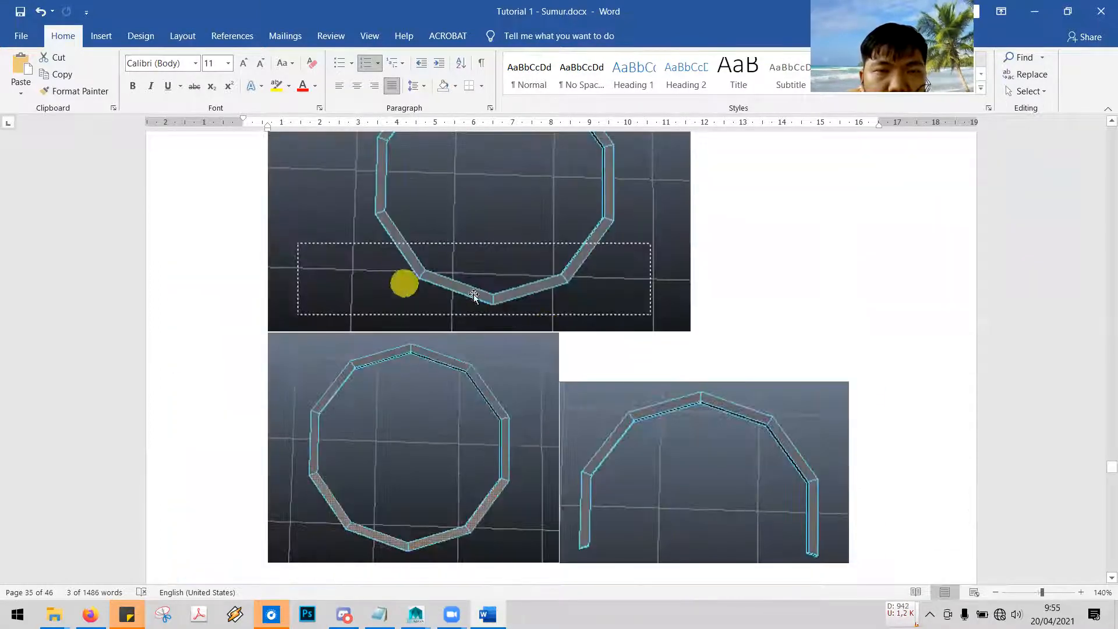
pyautogui.hotkey('alt', 'Tab')
pyautogui.moveTo(483, 399); pyautogui.dragTo(649, 488)
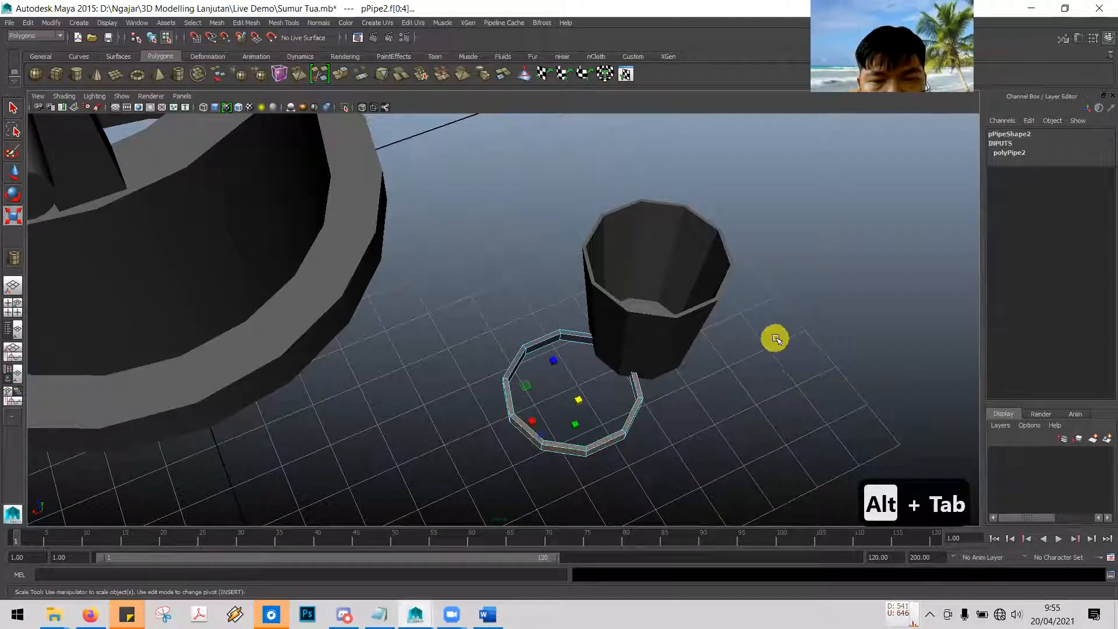
pyautogui.click(763, 370)
pyautogui.keyDown('alt'); pyautogui.moveTo(759, 369); pyautogui.dragTo(761, 395); pyautogui.keyUp('alt')
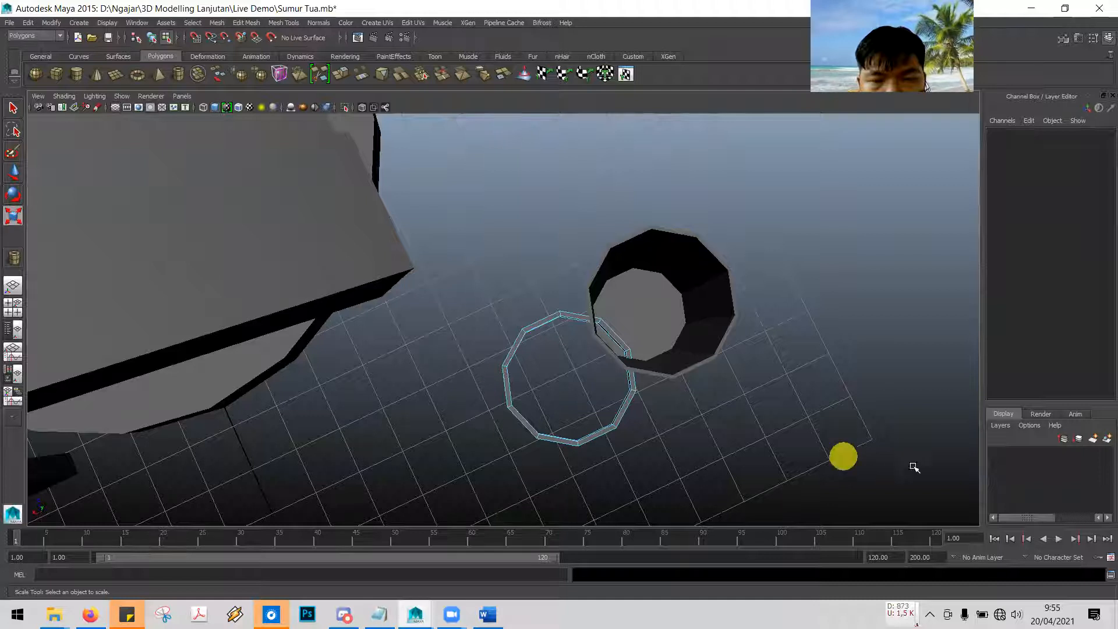
pyautogui.keyDown('alt'); pyautogui.moveTo(875, 464); pyautogui.dragTo(876, 466); pyautogui.keyUp('alt')
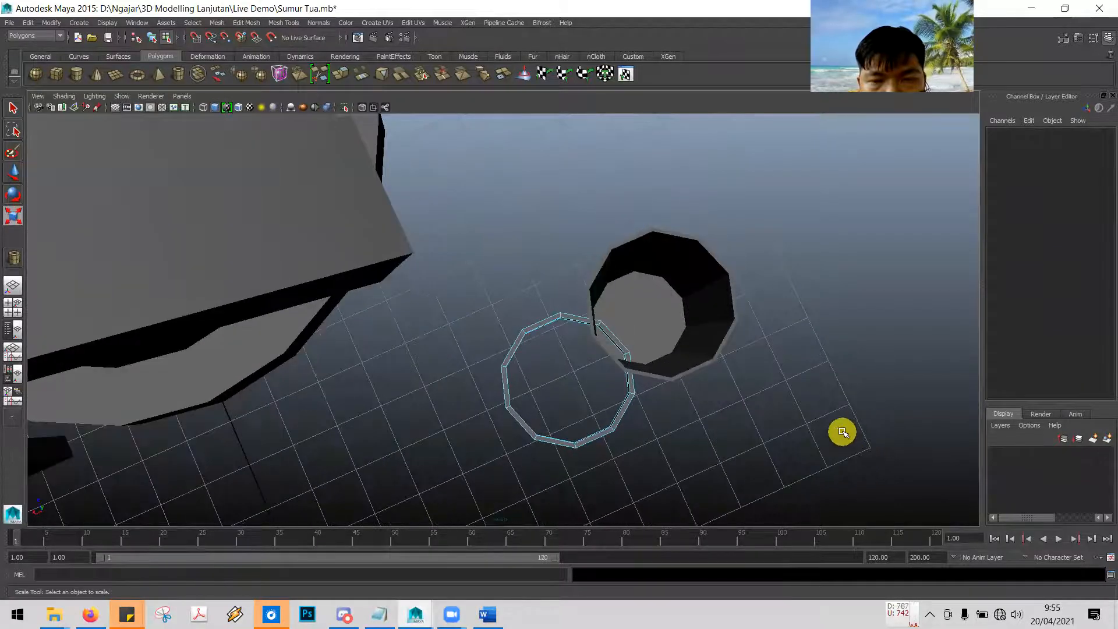
# In the full-size top view, select and delete four adjacent segments along the lower side of the pipe ring, leaving an open arch
pyautogui.press('space')
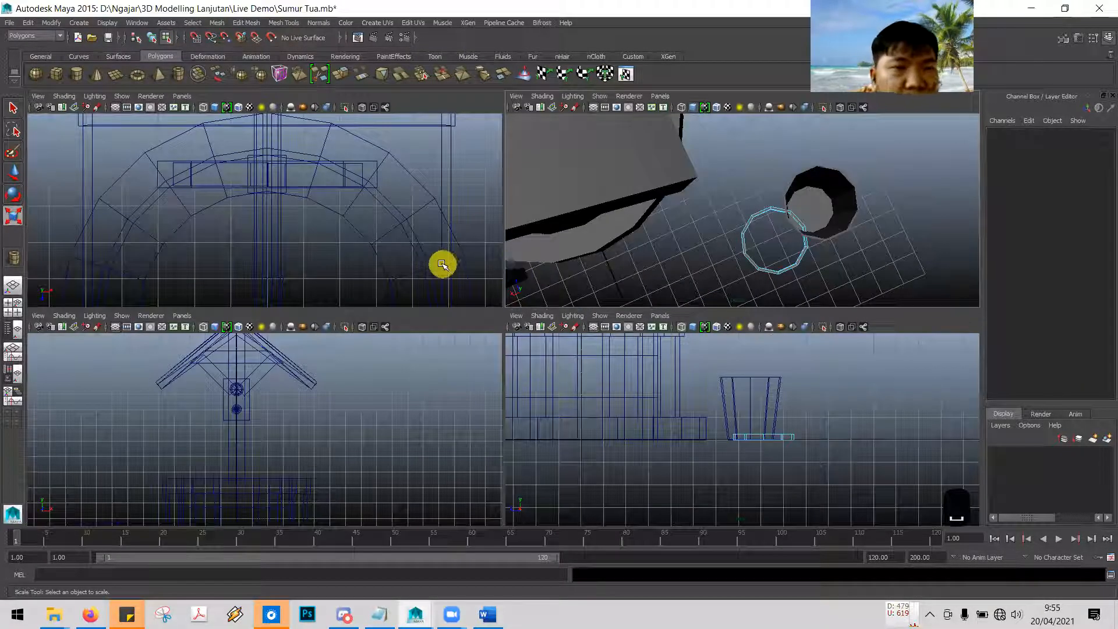
pyautogui.click(440, 263)
pyautogui.press('space')
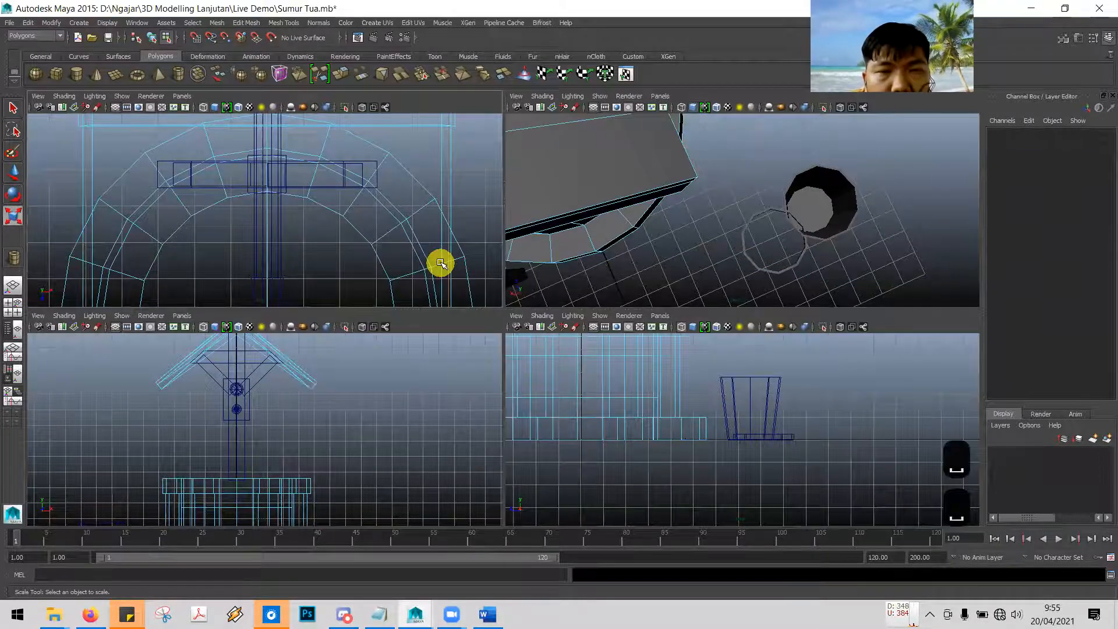
pyautogui.scroll(-5, 643, 367)
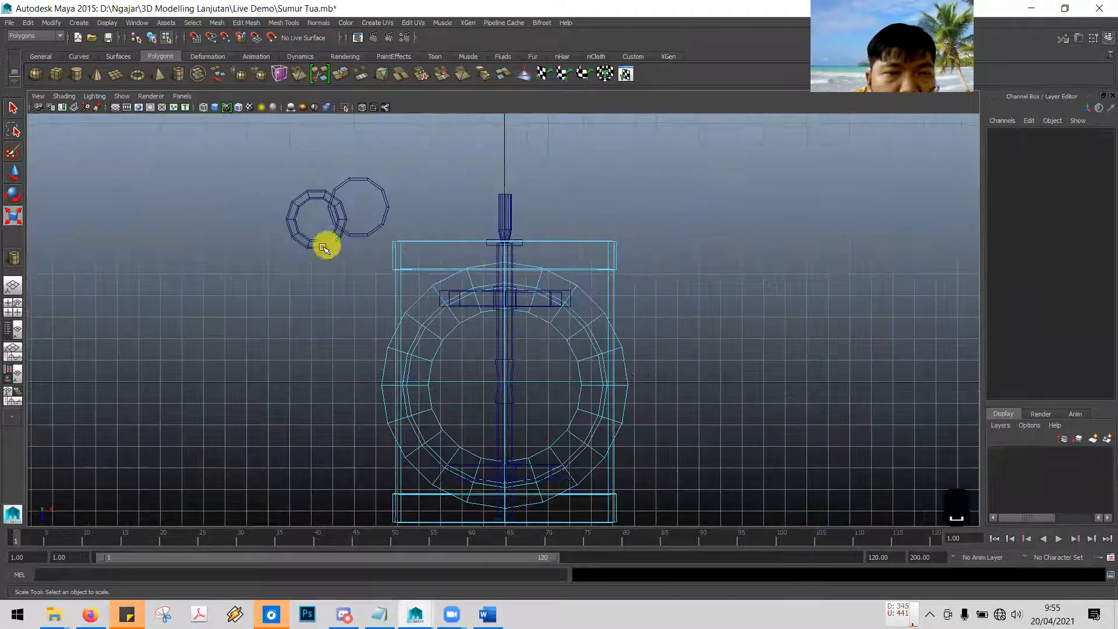
pyautogui.click(319, 249)
pyautogui.click(382, 220)
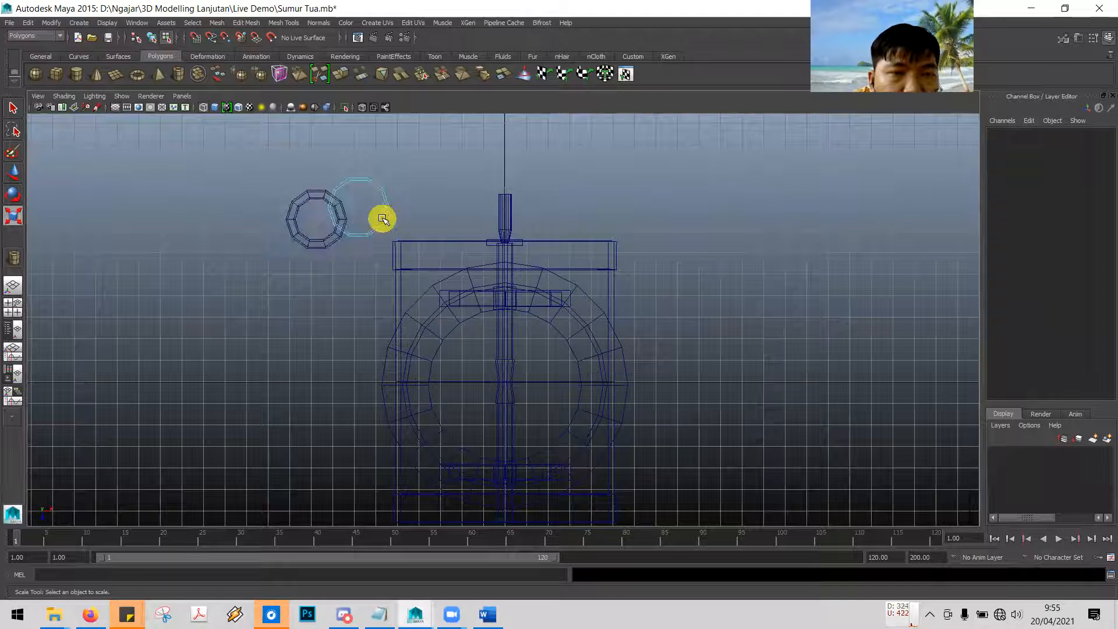
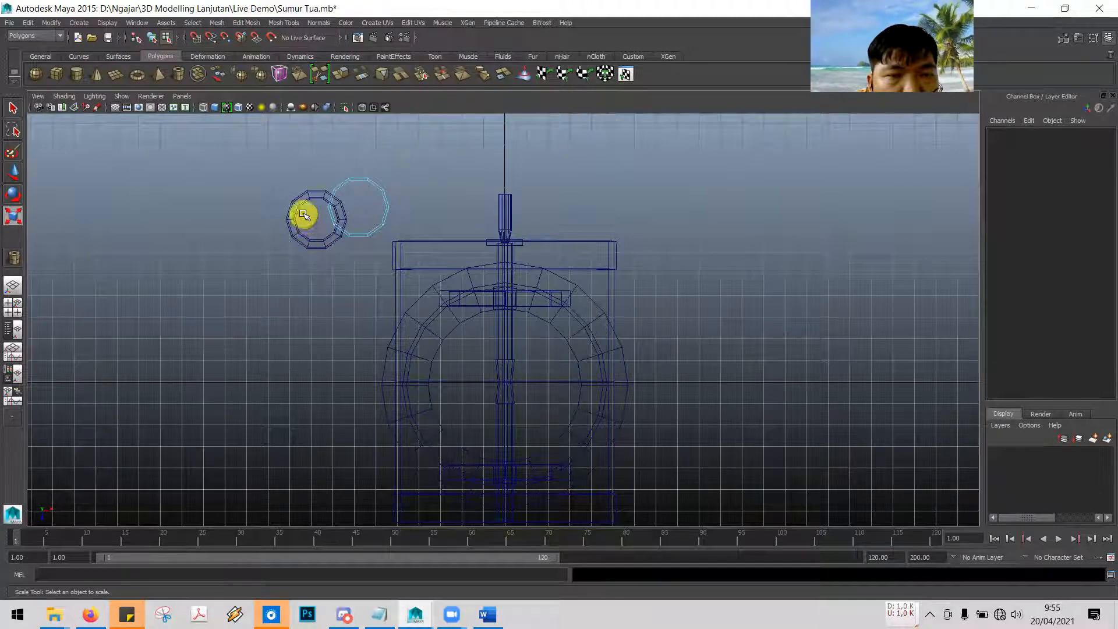
pyautogui.moveTo(342, 254); pyautogui.dragTo(386, 271)
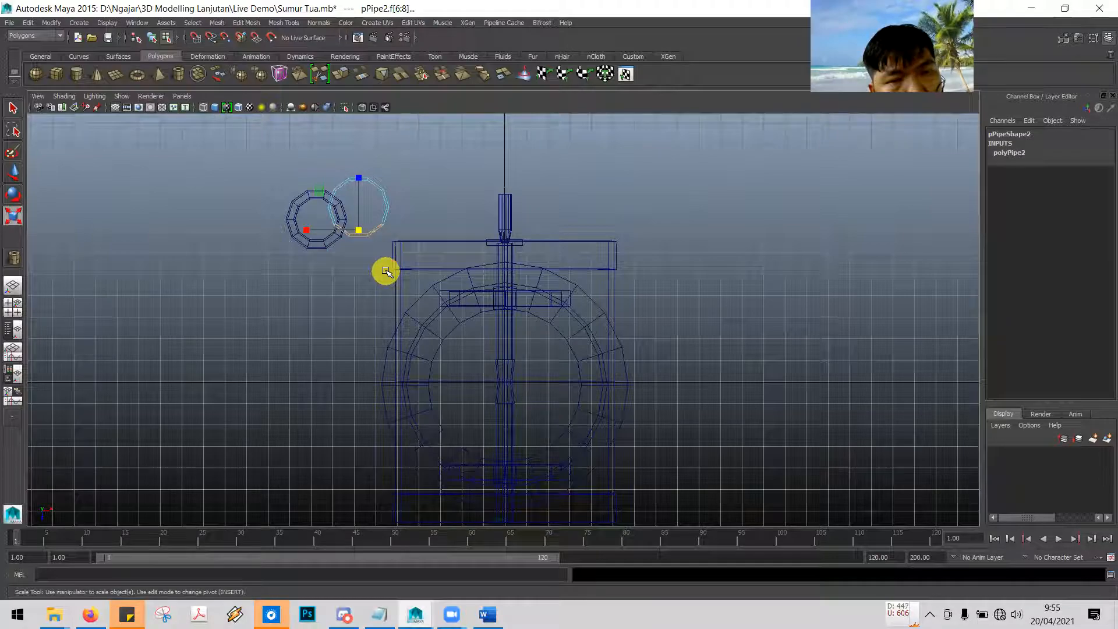
pyautogui.hotkey('alt', 'Tab')
pyautogui.hotkey('alt', 'Tab')
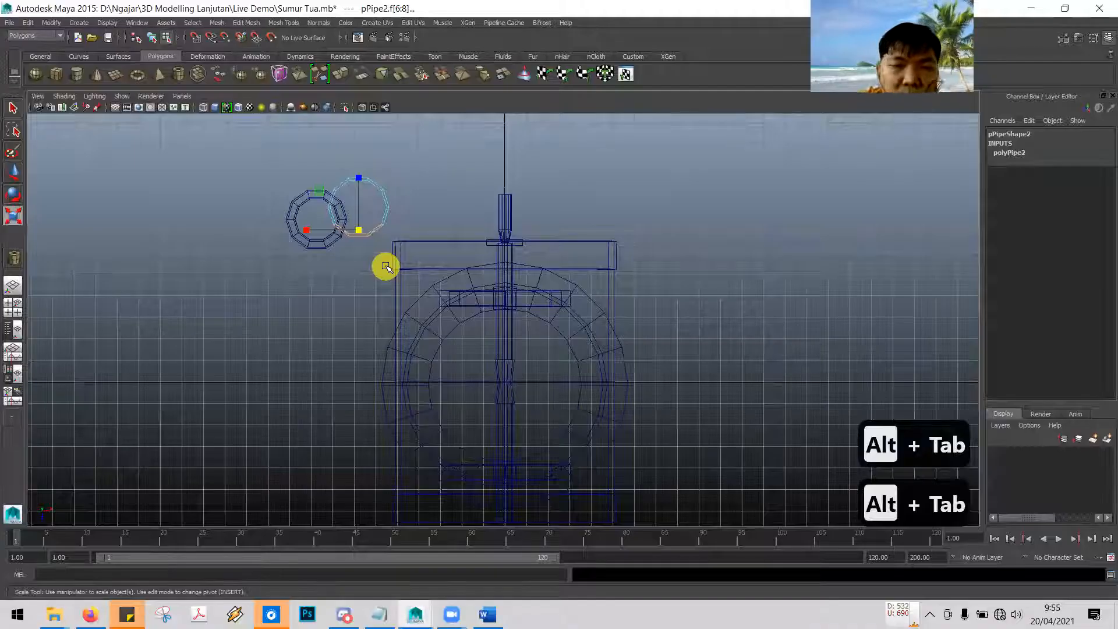
pyautogui.press('Delete')
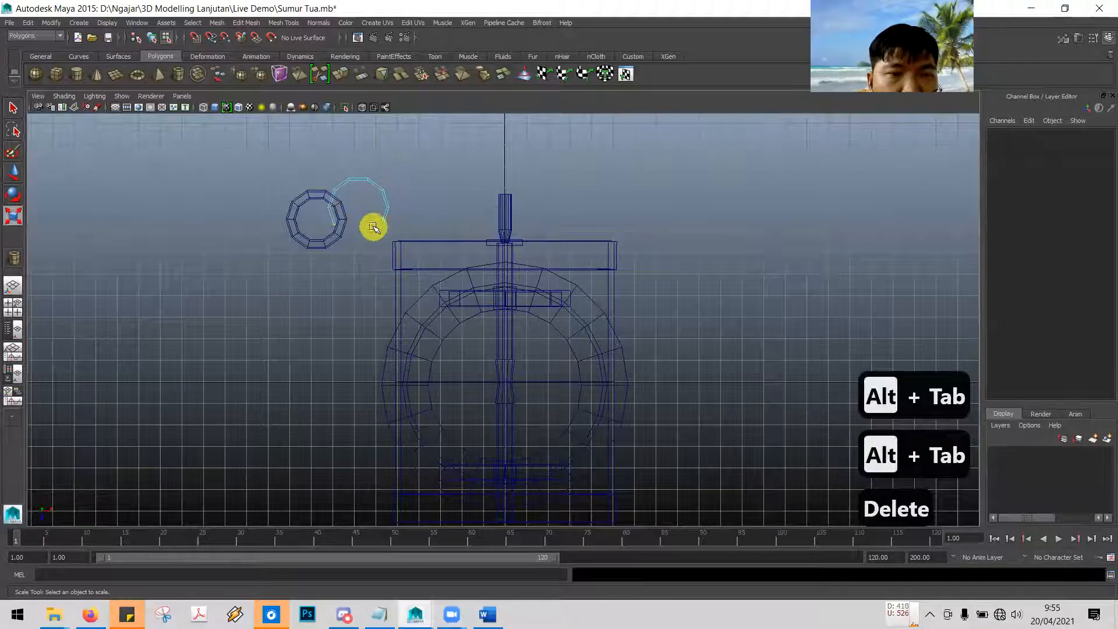
pyautogui.click(388, 230)
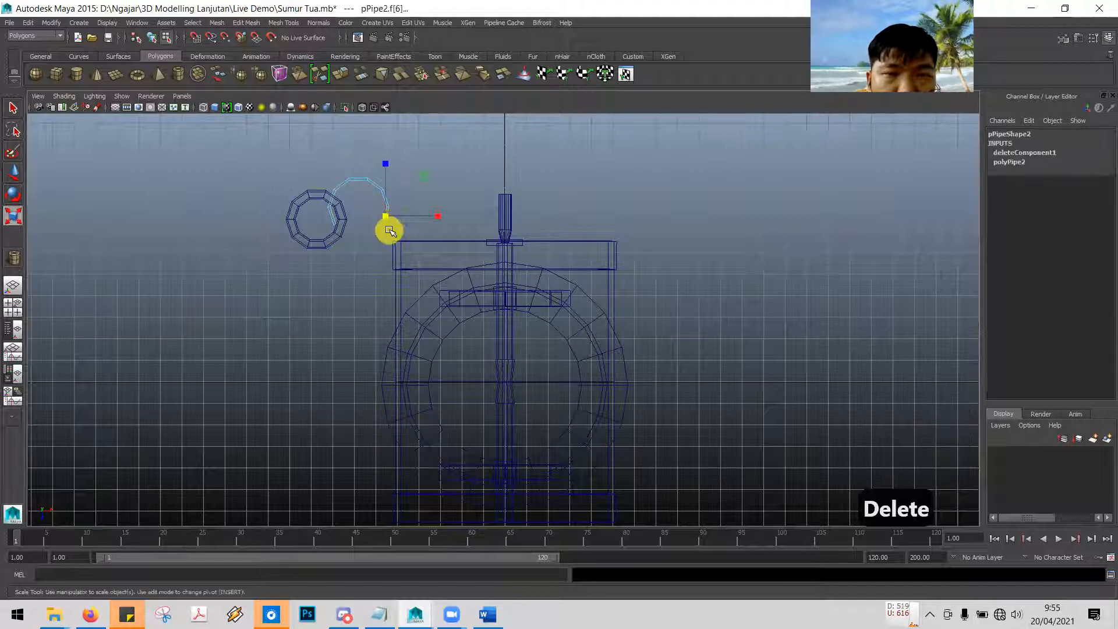
pyautogui.press('Delete')
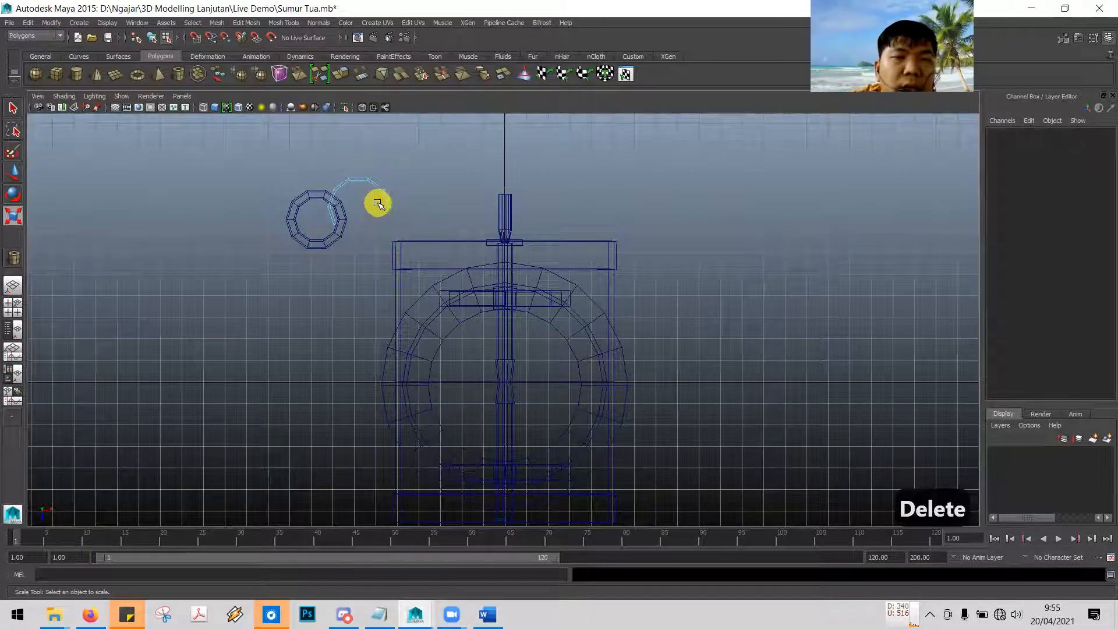
# Return from the top view to the full-size perspective view of the bucket and the open pipe
pyautogui.hotkey('alt', 'Tab')
pyautogui.hotkey('alt', 'Left')
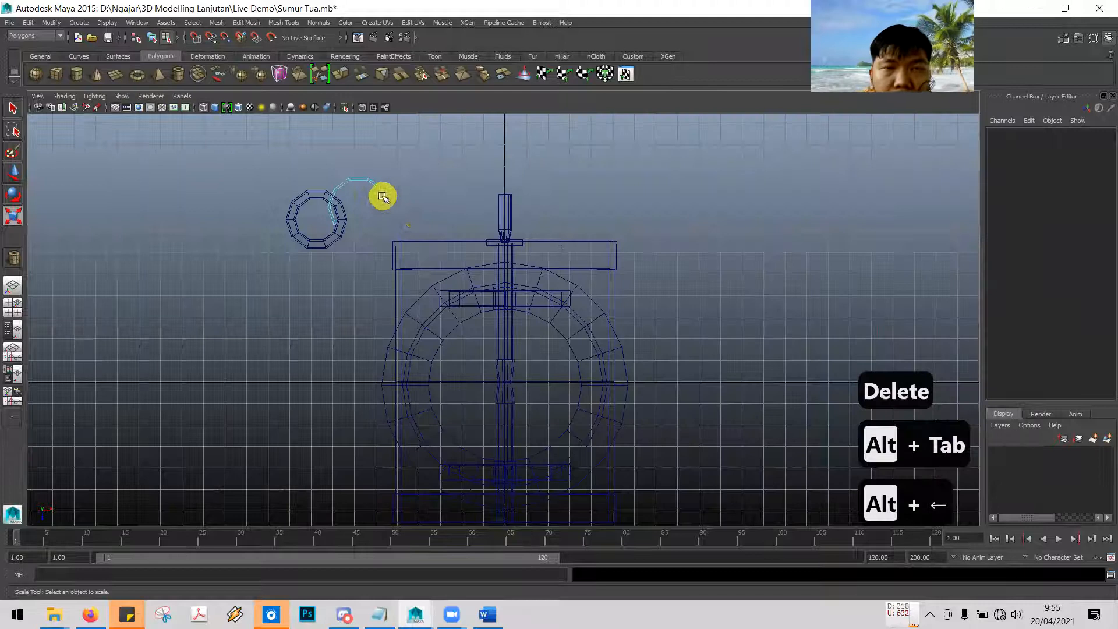
pyautogui.press('space')
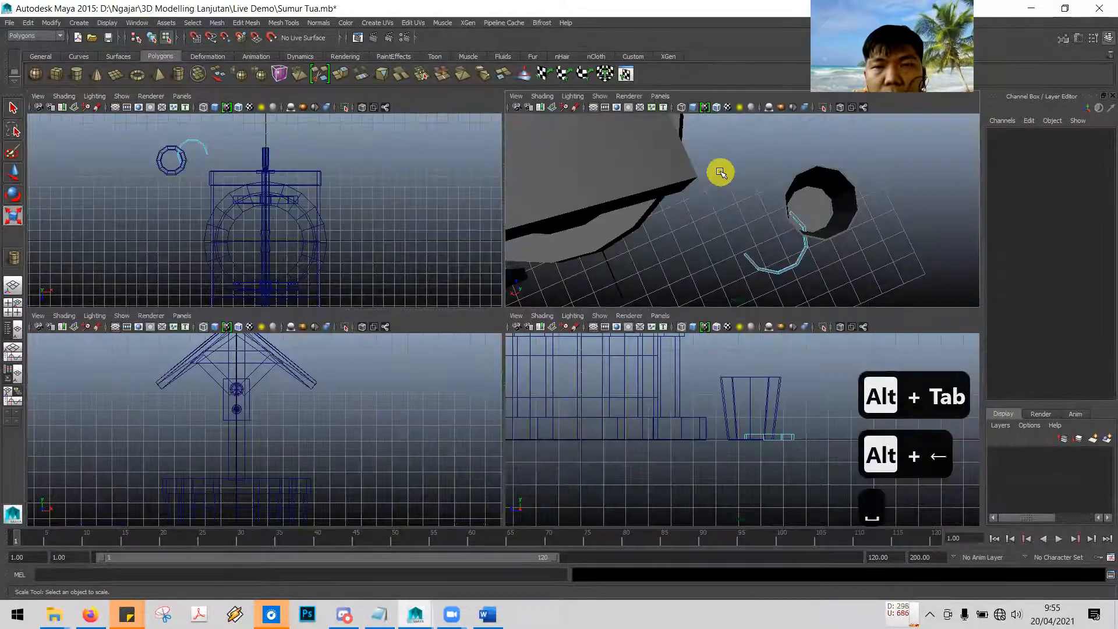
pyautogui.press('space')
pyautogui.press('space')
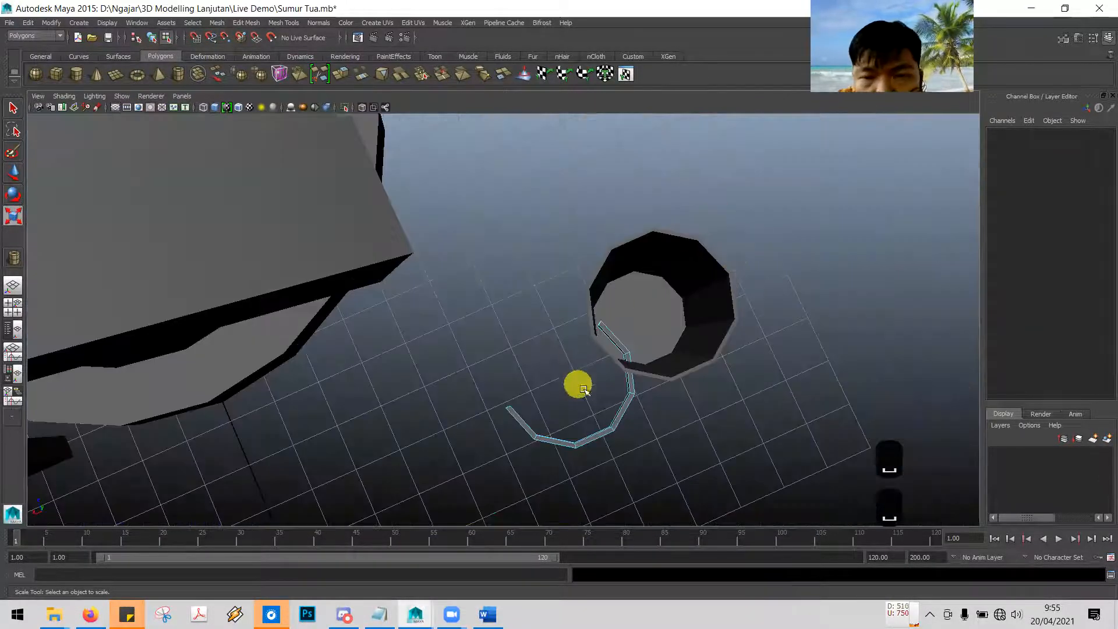
# Read steps 60 and 61 of the Word tutorial on rotating, placing and refining the bucket handle
pyautogui.hotkey('alt', 'Tab')
pyautogui.hotkey('alt', 'Tab')
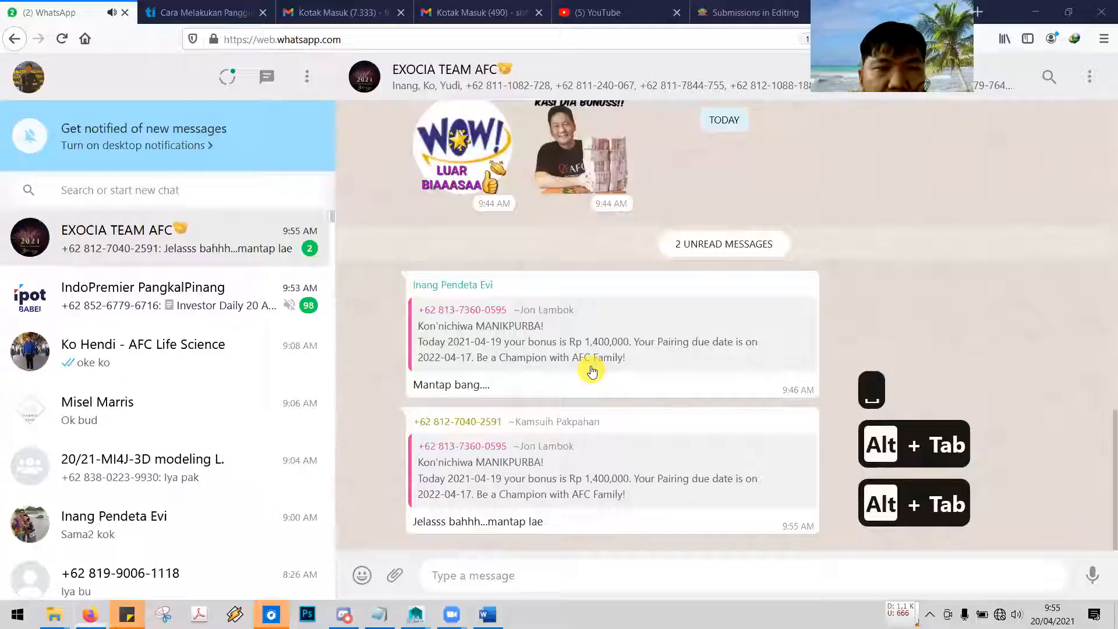
pyautogui.hotkey('alt', 'Tab')
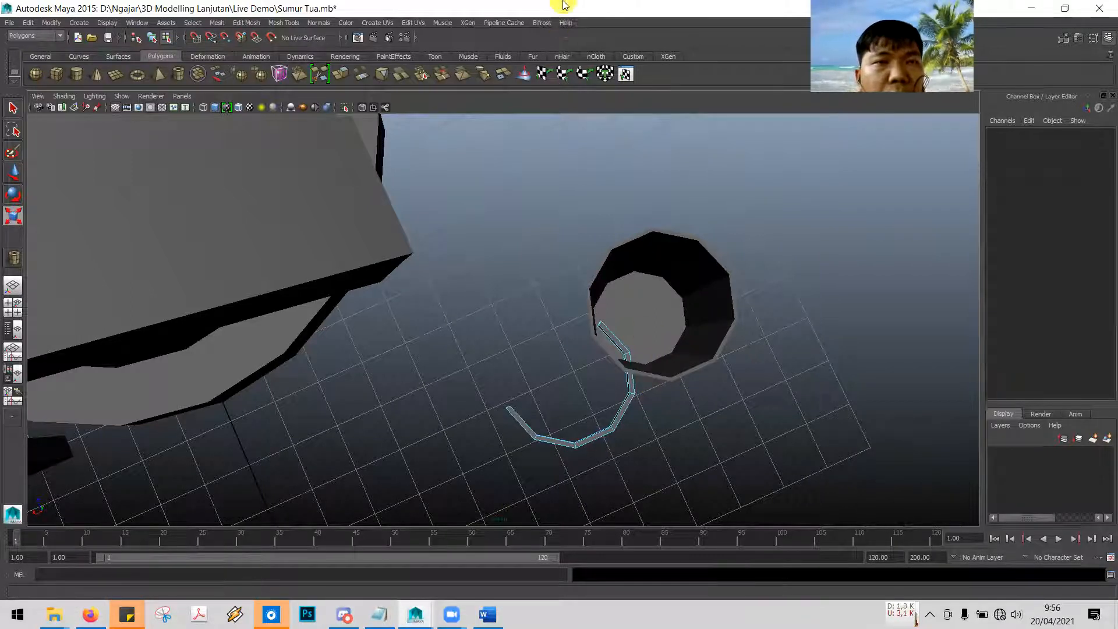
pyautogui.hotkey('alt', 'Tab')
pyautogui.press('Tab')
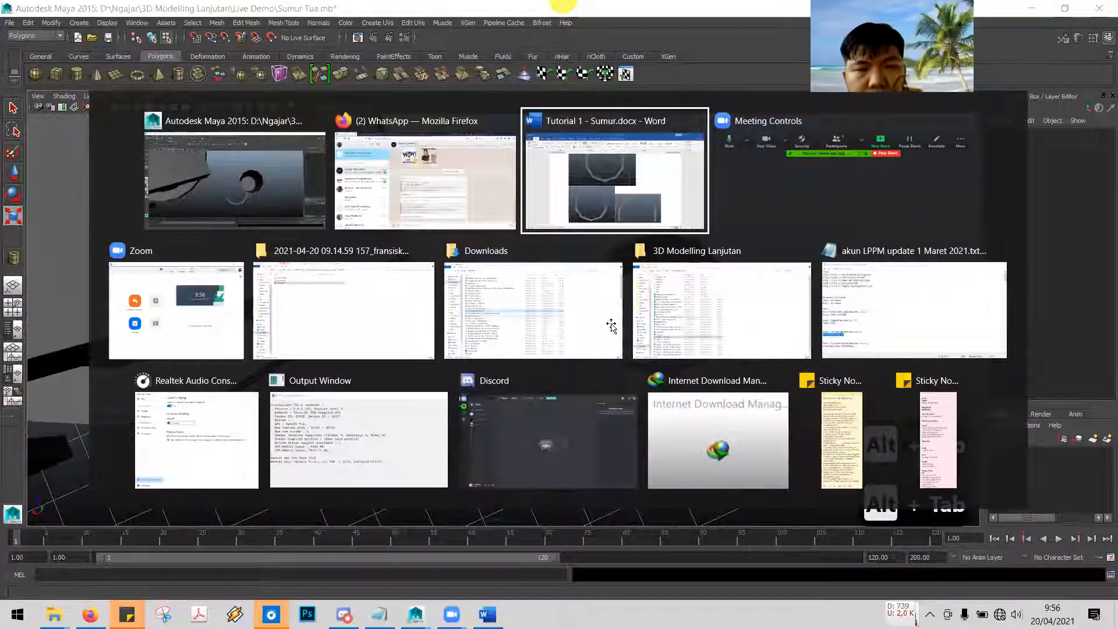
pyautogui.scroll(-3, 626, 340)
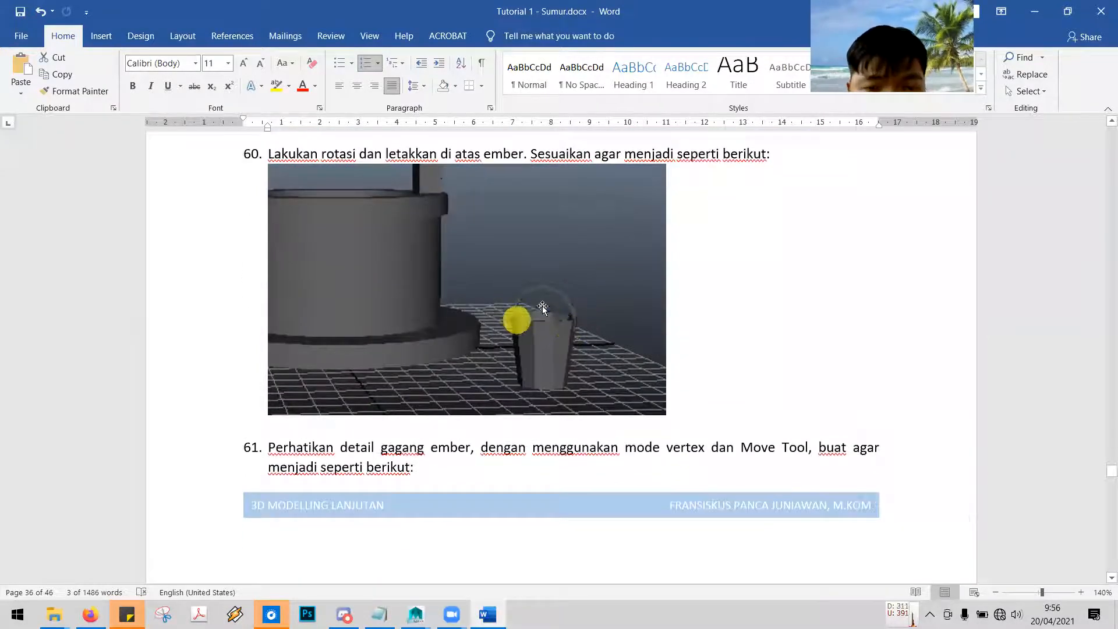
pyautogui.scroll(-10, 551, 319)
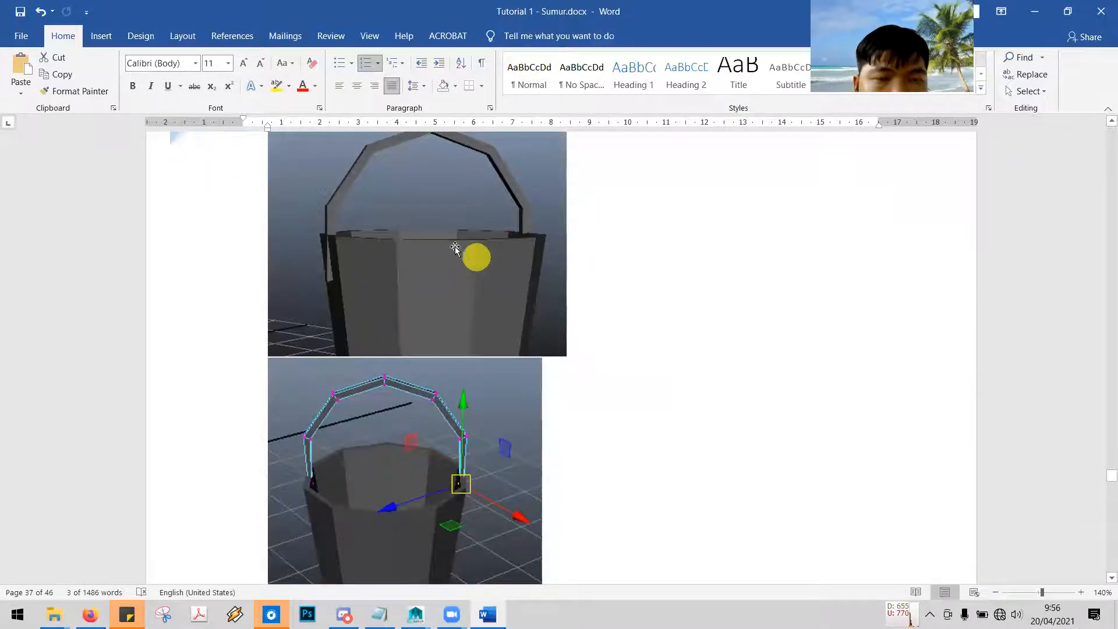
# In Maya, switch the open pipe back to object mode and select it with the Rotate Tool
pyautogui.hotkey('alt', 'Tab')
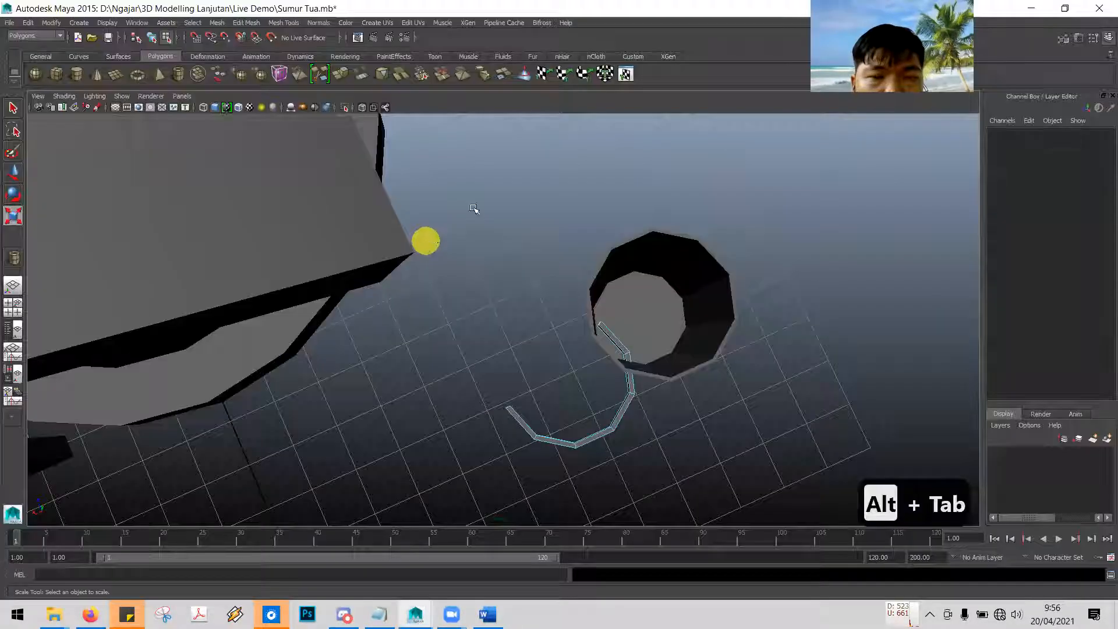
pyautogui.keyDown('alt'); pyautogui.moveTo(729, 324); pyautogui.dragTo(762, 255); pyautogui.keyUp('alt')
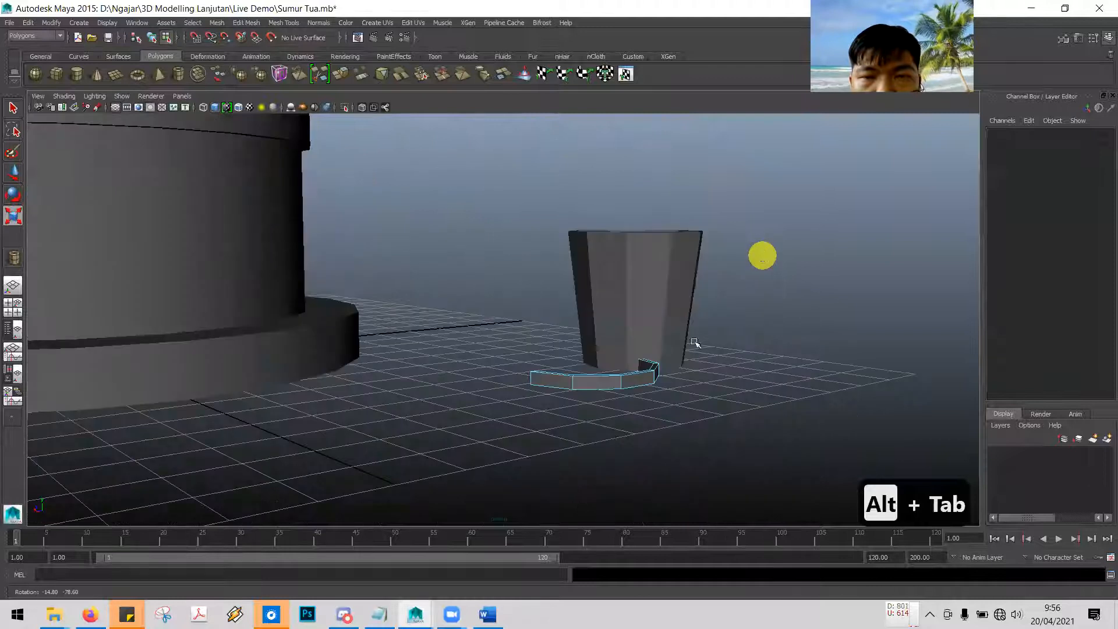
pyautogui.click(641, 377)
pyautogui.moveTo(644, 377); pyautogui.dragTo(690, 324, button='right')
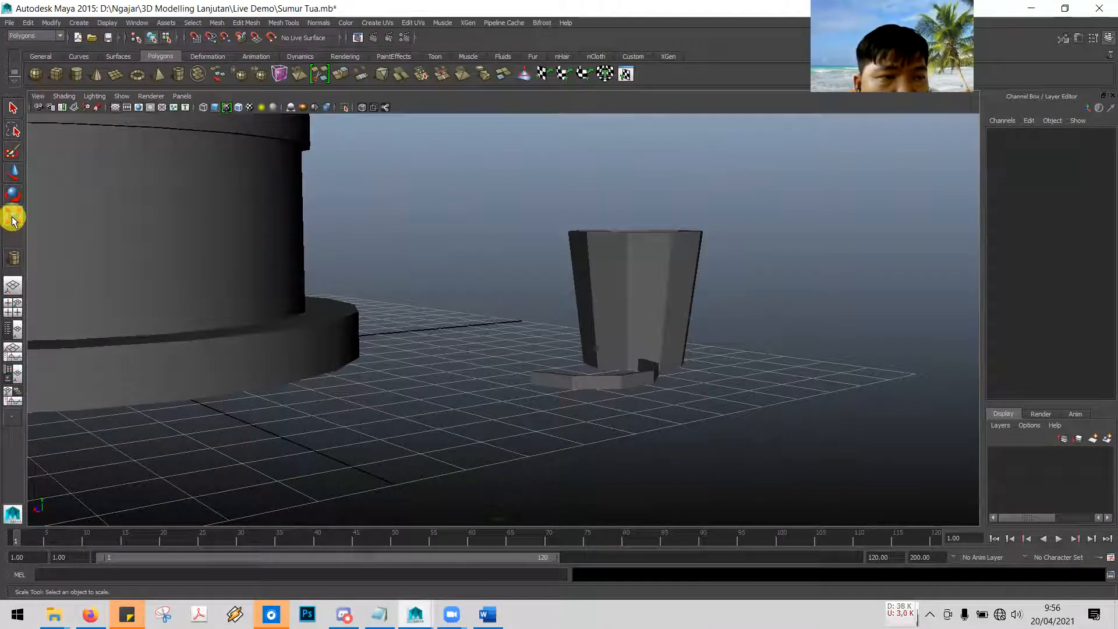
pyautogui.click(12, 196)
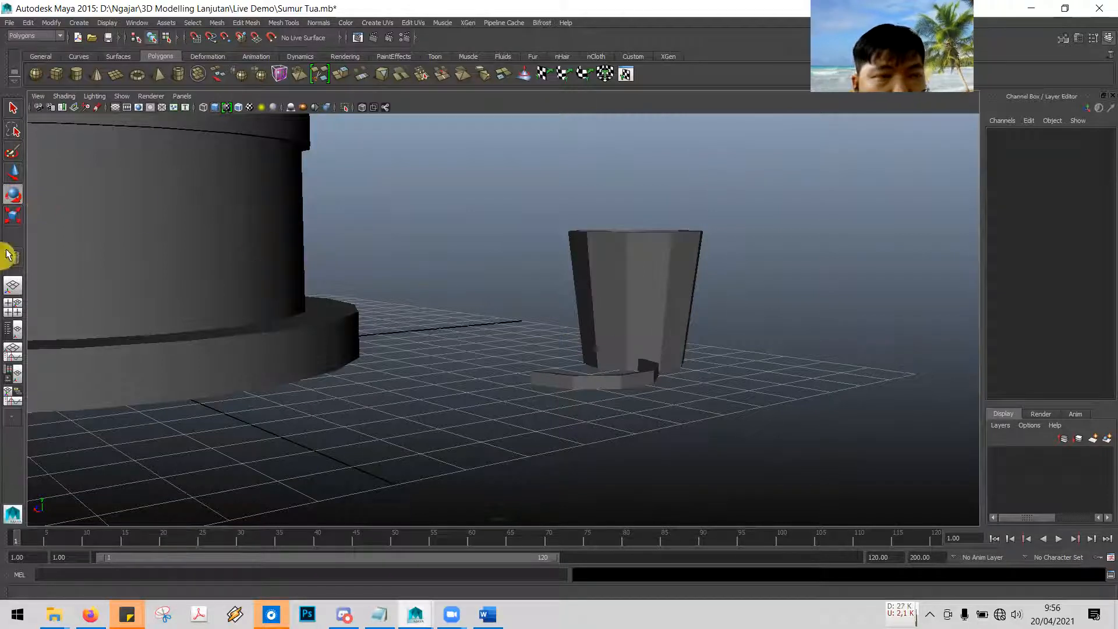
pyautogui.click(588, 382)
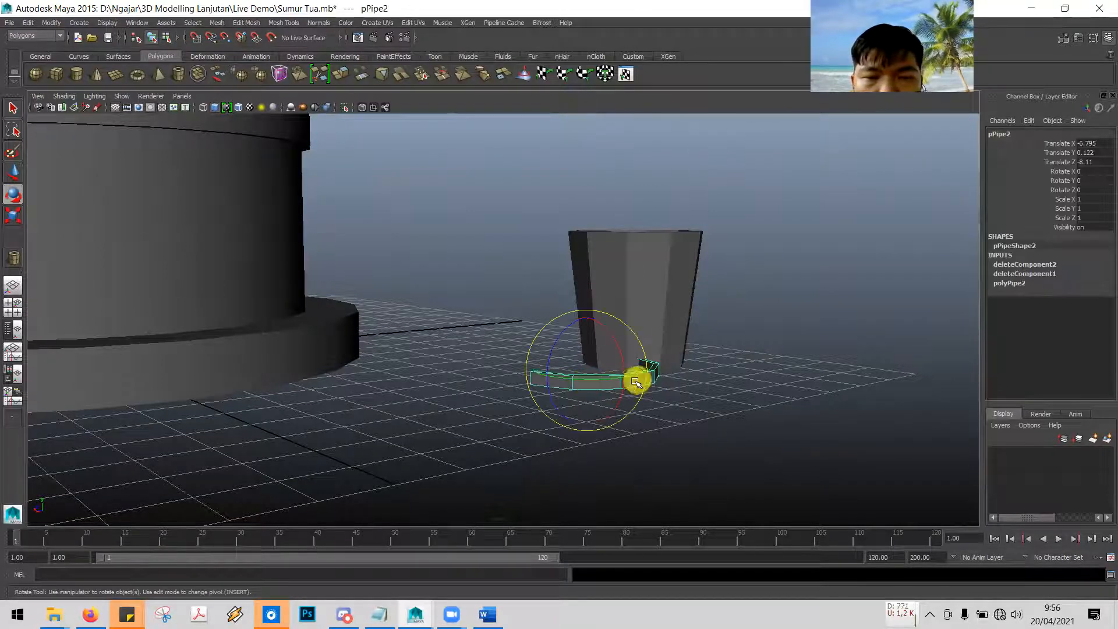
# Stand the handle upright with Rotate X set to 90, and turn it about 6 degrees around Y
pyautogui.keyDown('alt'); pyautogui.moveTo(739, 398); pyautogui.dragTo(711, 407); pyautogui.keyUp('alt')
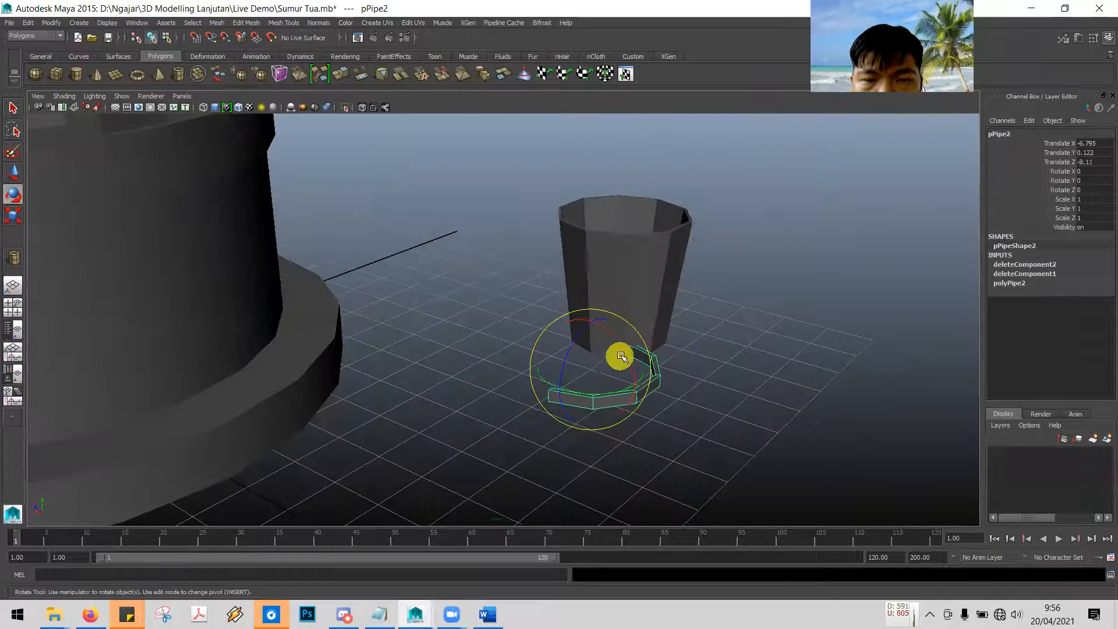
pyautogui.moveTo(628, 357); pyautogui.dragTo(590, 312)
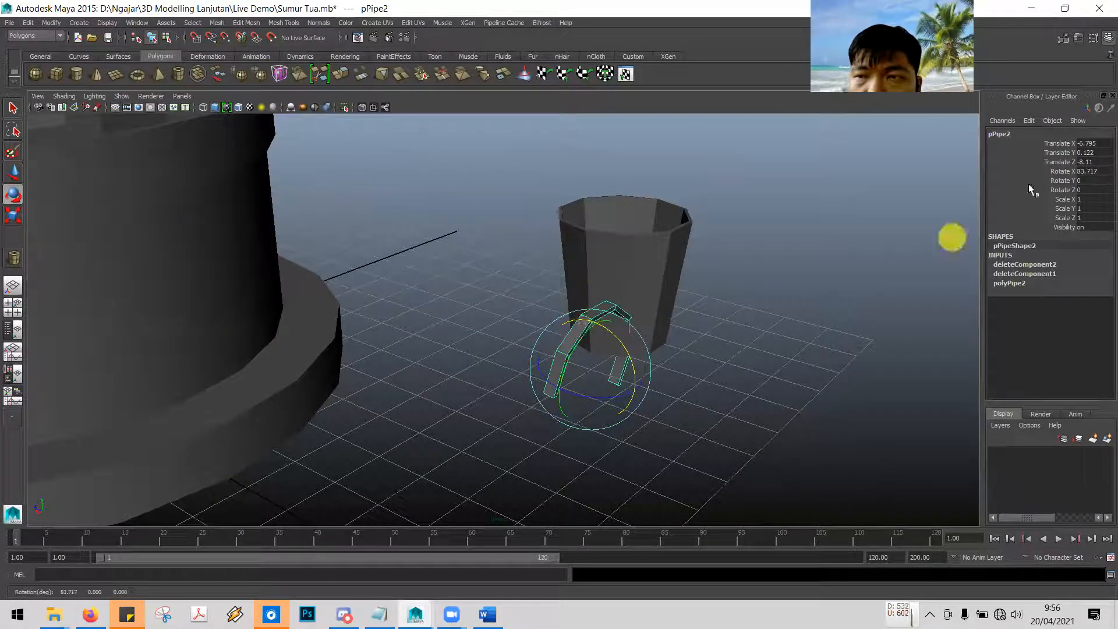
pyautogui.write('90')
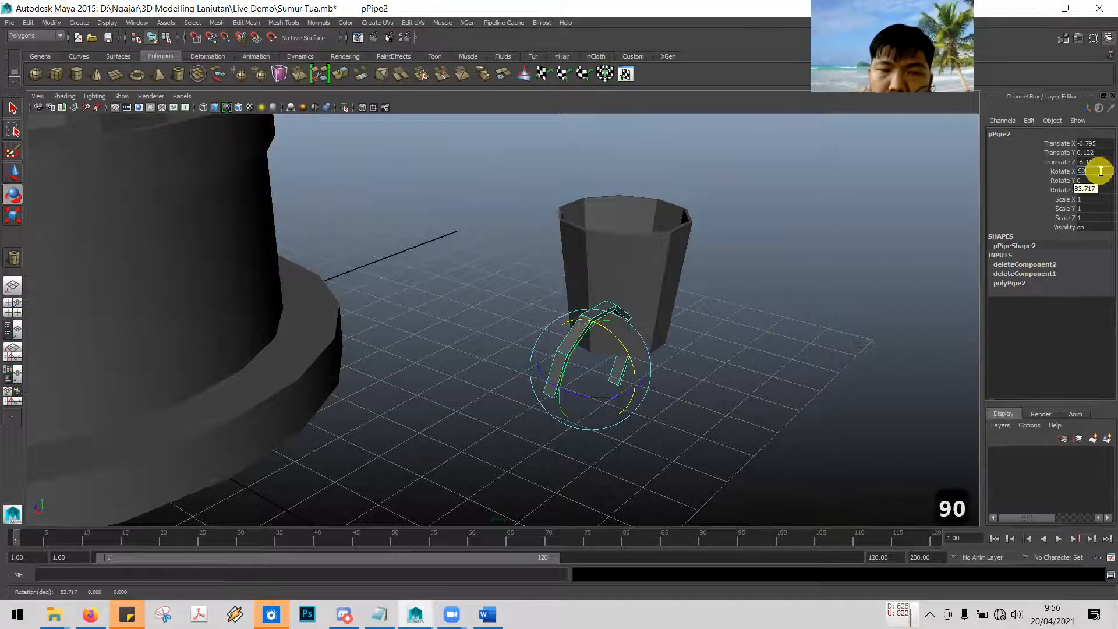
pyautogui.press('Return')
pyautogui.moveTo(604, 393)
pyautogui.mouseDown()
pyautogui.moveTo(592, 392)
pyautogui.moveTo(607, 402)
pyautogui.mouseUp()
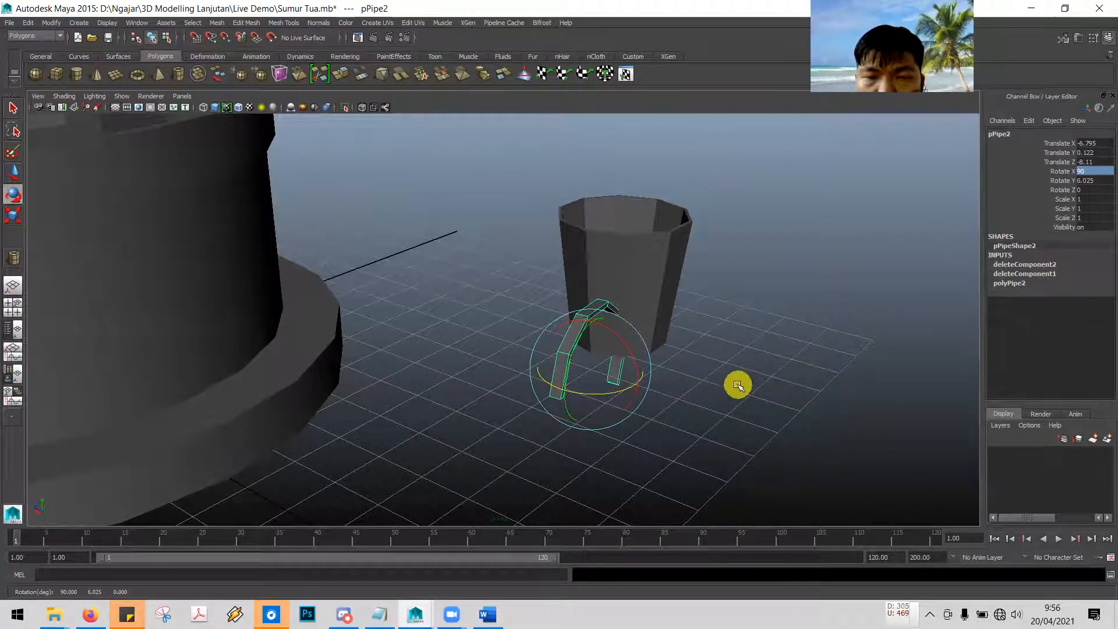
# Level the handle's arch by rotating it to about -20.3 degrees in Z, and set Rotate X to 85
pyautogui.keyDown('alt'); pyautogui.moveTo(691, 417); pyautogui.dragTo(599, 400); pyautogui.keyUp('alt')
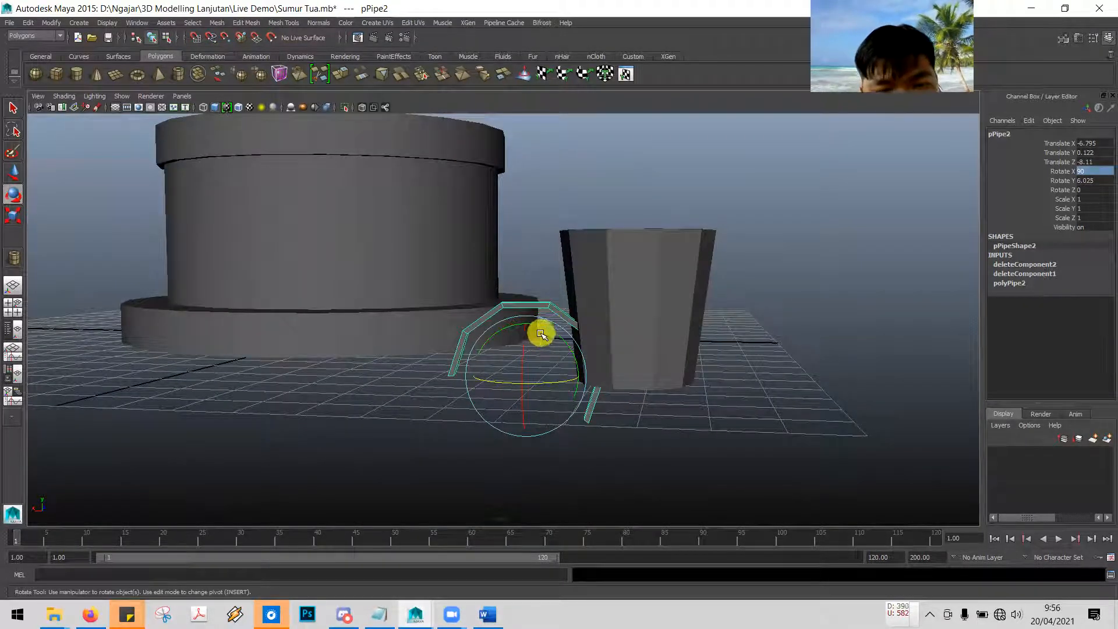
pyautogui.moveTo(556, 336)
pyautogui.mouseDown()
pyautogui.moveTo(531, 319)
pyautogui.moveTo(540, 327)
pyautogui.mouseUp()
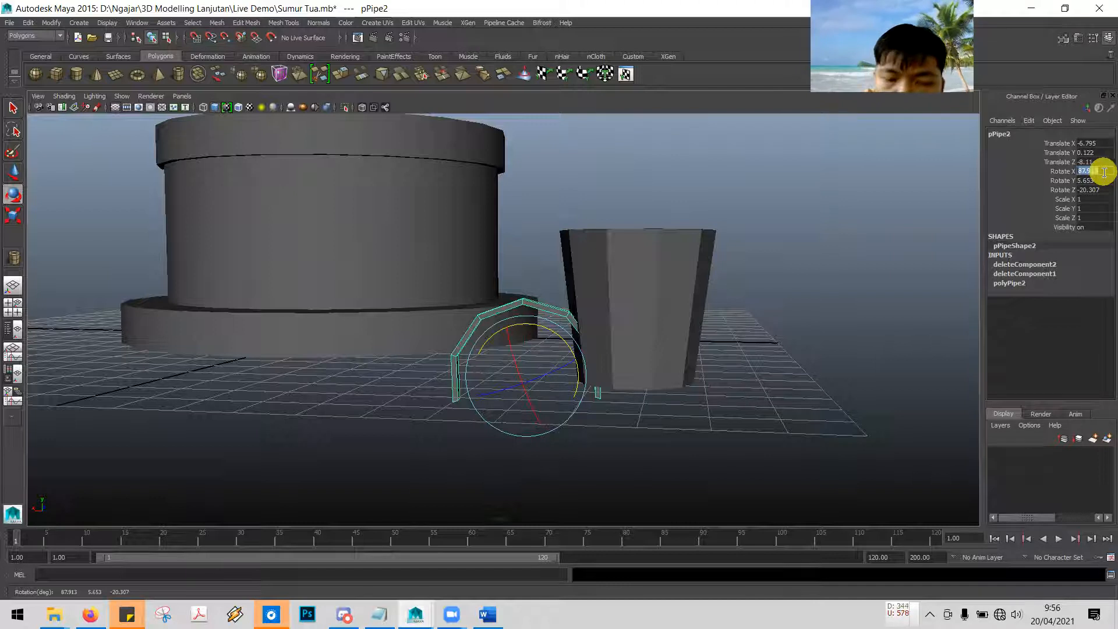
pyautogui.press('Return')
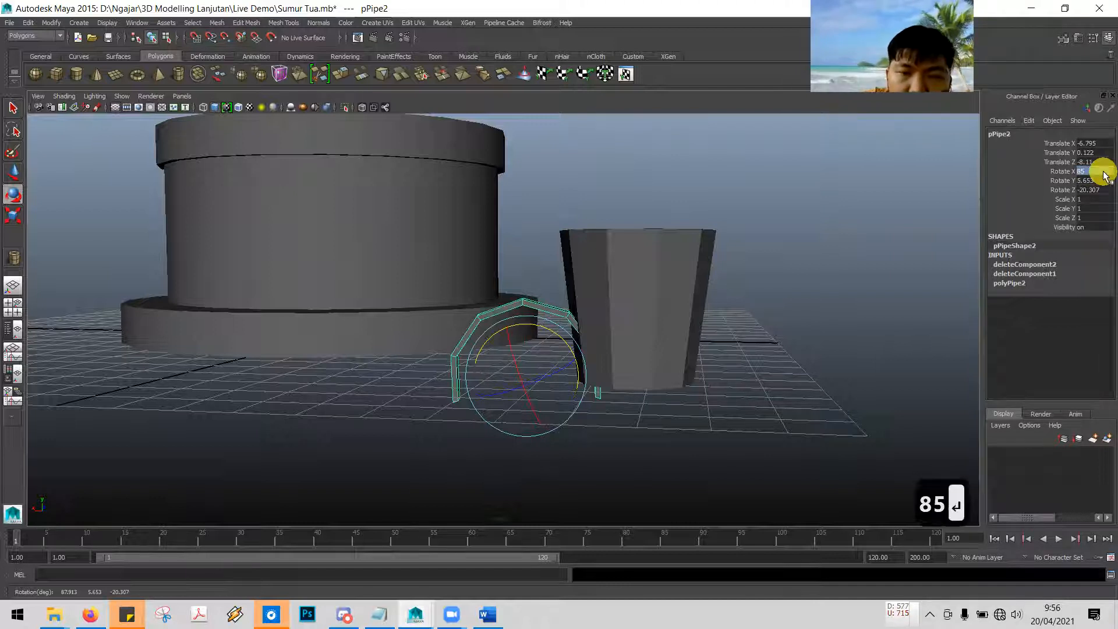
# Move the handle up and over the bucket's rim, to about Translate Y 2.925 and Translate X -8.685
pyautogui.moveTo(569, 446)
pyautogui.keyDown('alt'); pyautogui.mouseDown()
pyautogui.moveTo(576, 437)
pyautogui.moveTo(576, 447)
pyautogui.mouseUp(); pyautogui.keyUp('alt')
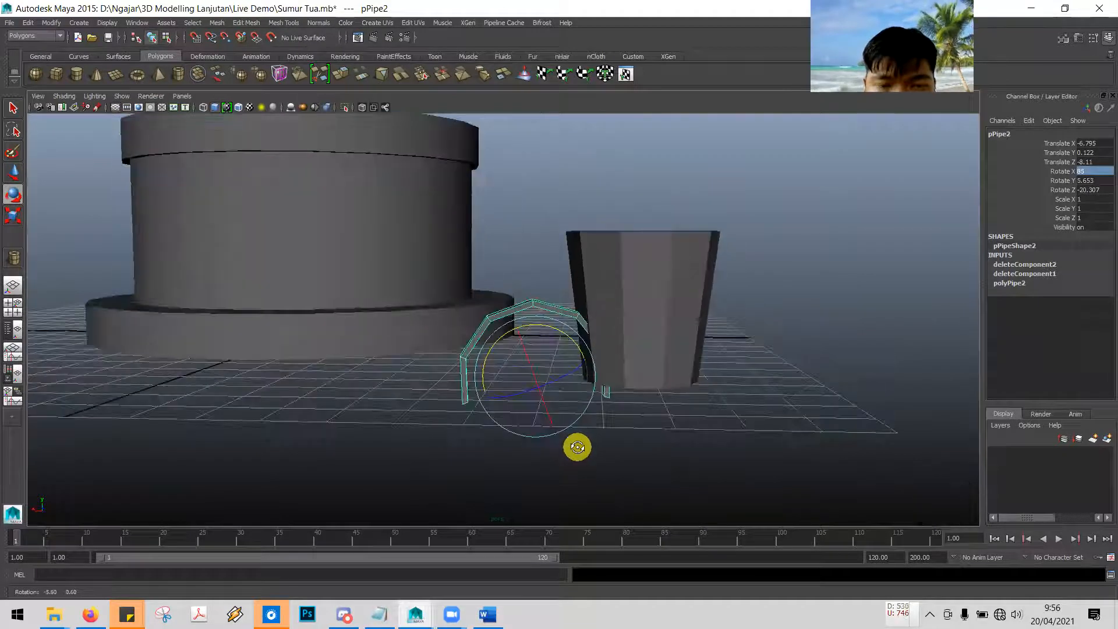
pyautogui.click(13, 134)
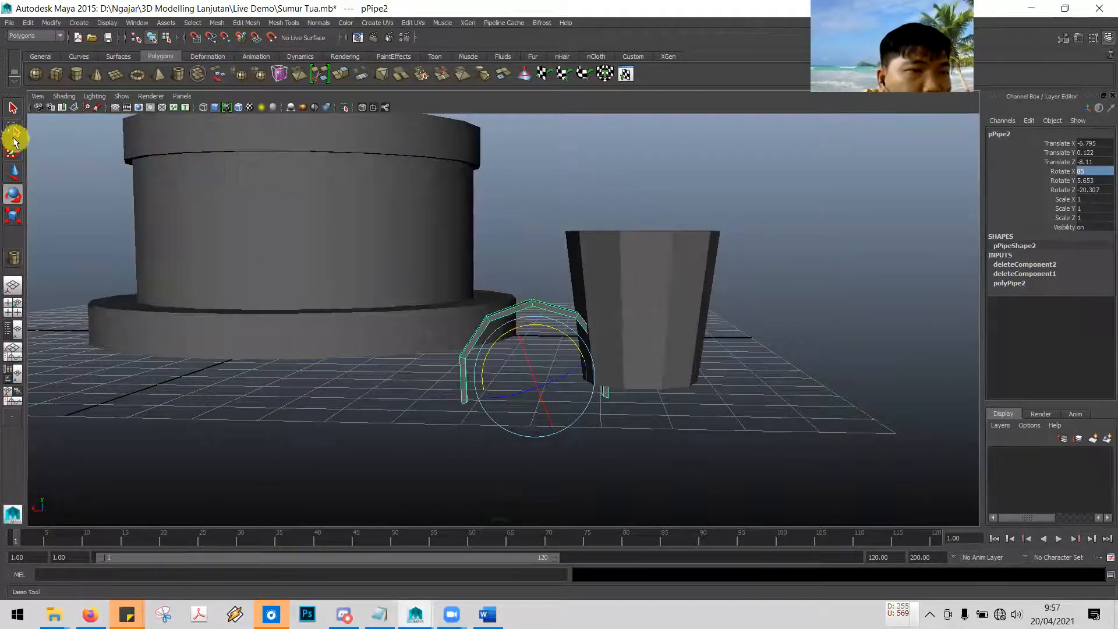
pyautogui.click(13, 171)
pyautogui.moveTo(534, 320); pyautogui.dragTo(539, 199)
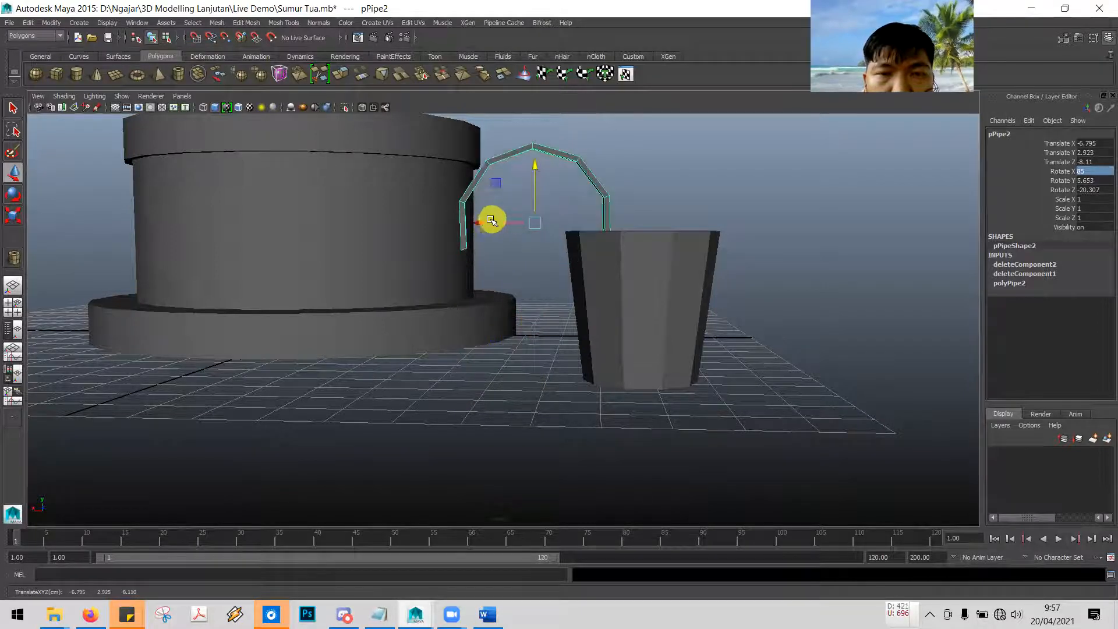
pyautogui.moveTo(481, 222); pyautogui.dragTo(585, 234)
# In the full-size top view, rotate the handle to lie straight across the bucket, with Rotate Y about -1.1
pyautogui.press('space')
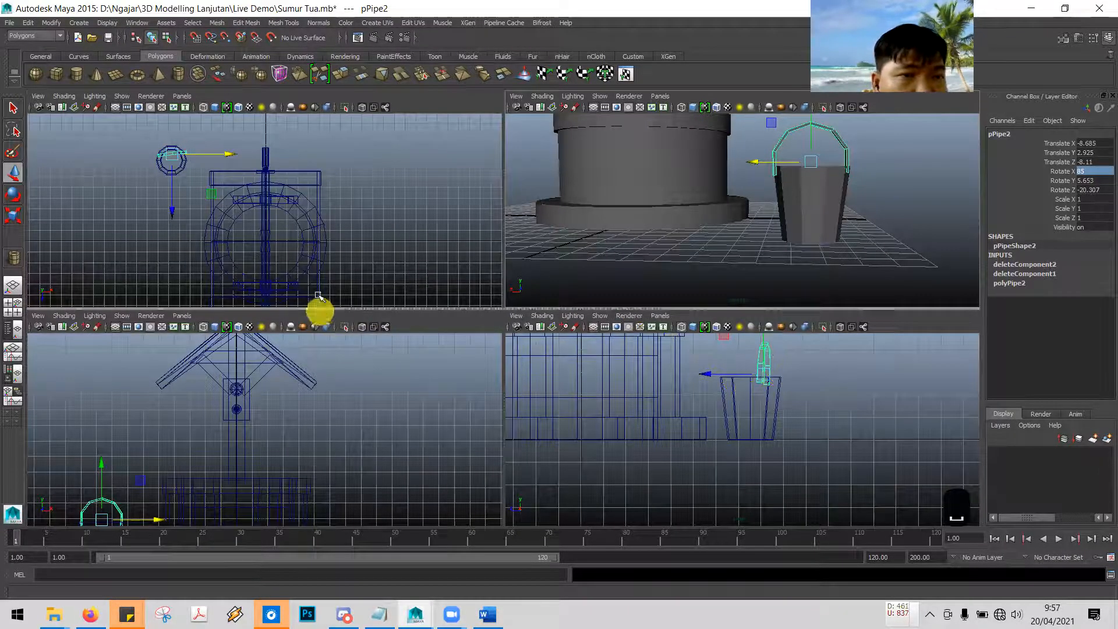
pyautogui.click(337, 234)
pyautogui.press('space')
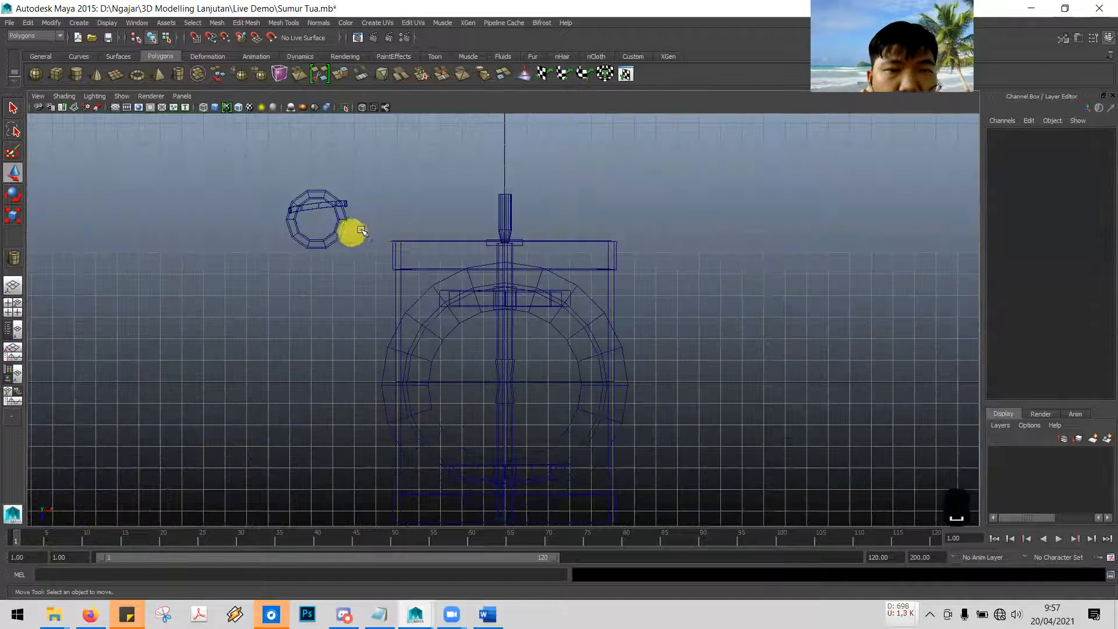
pyautogui.click(323, 204)
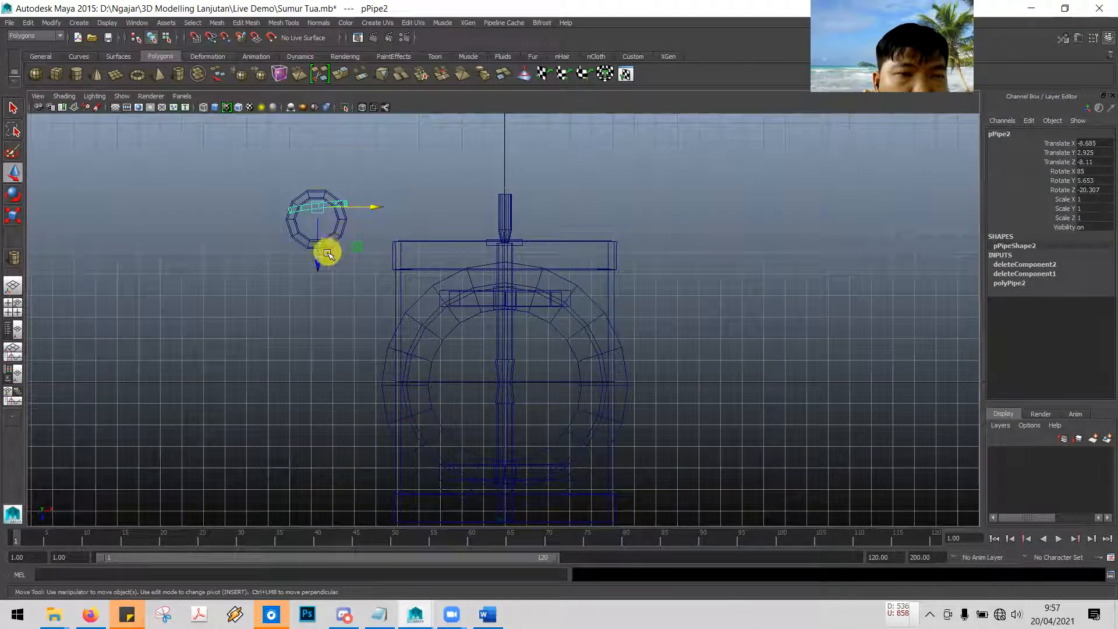
pyautogui.click(14, 216)
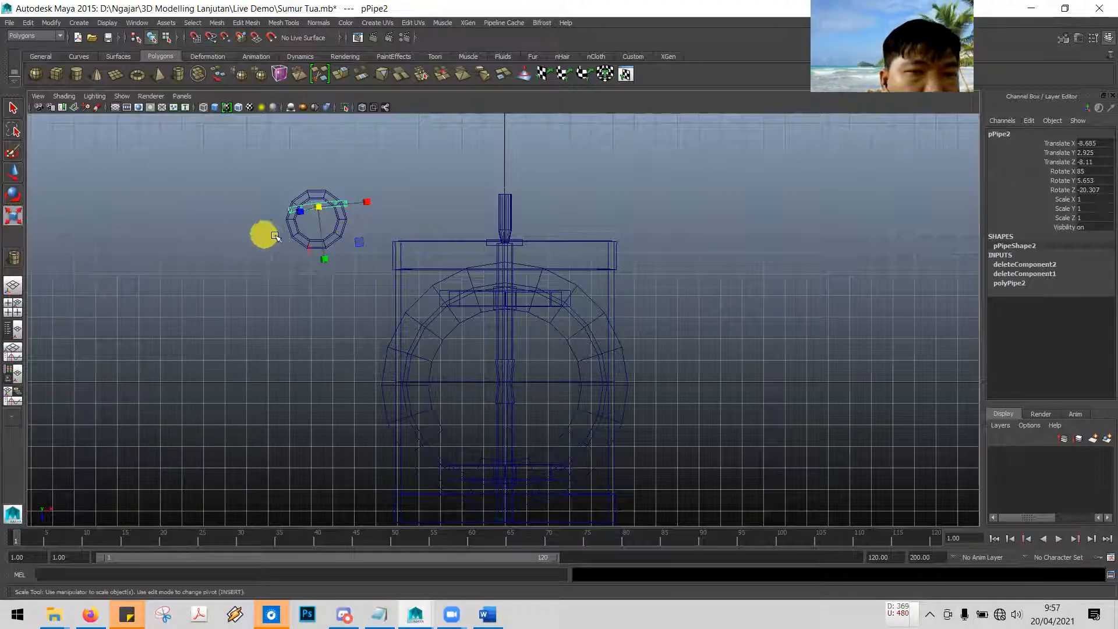
pyautogui.click(13, 194)
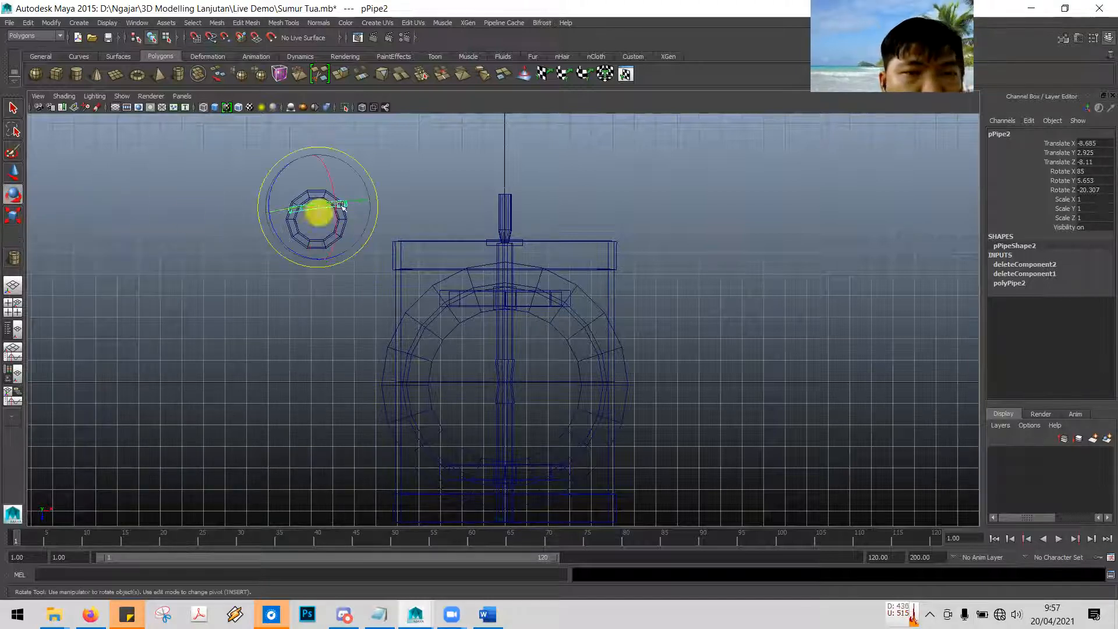
pyautogui.click(377, 193)
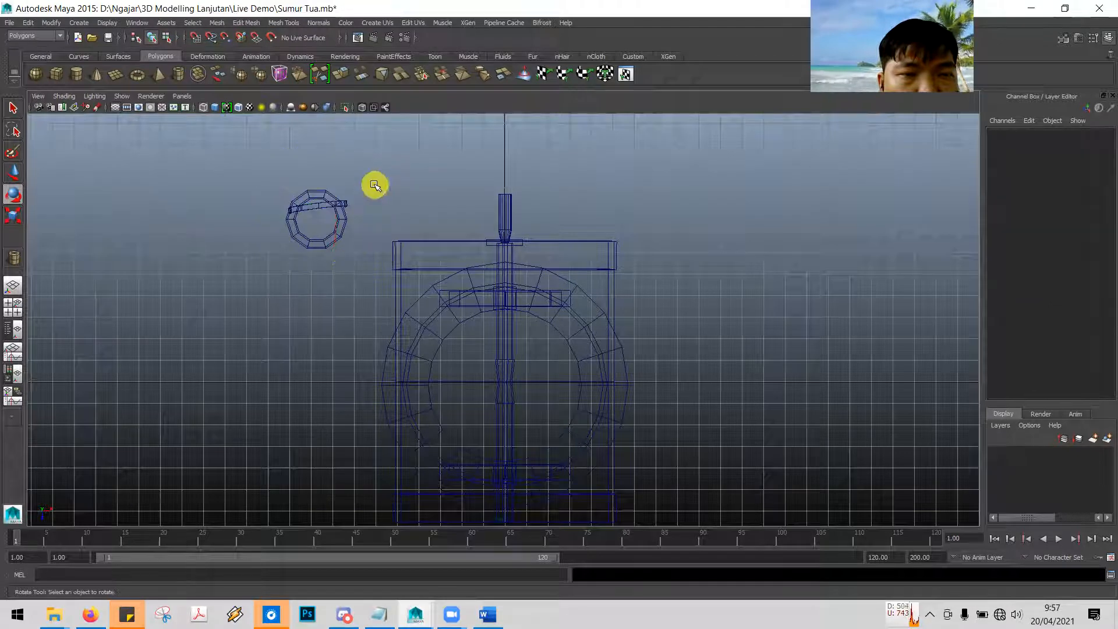
pyautogui.click(341, 205)
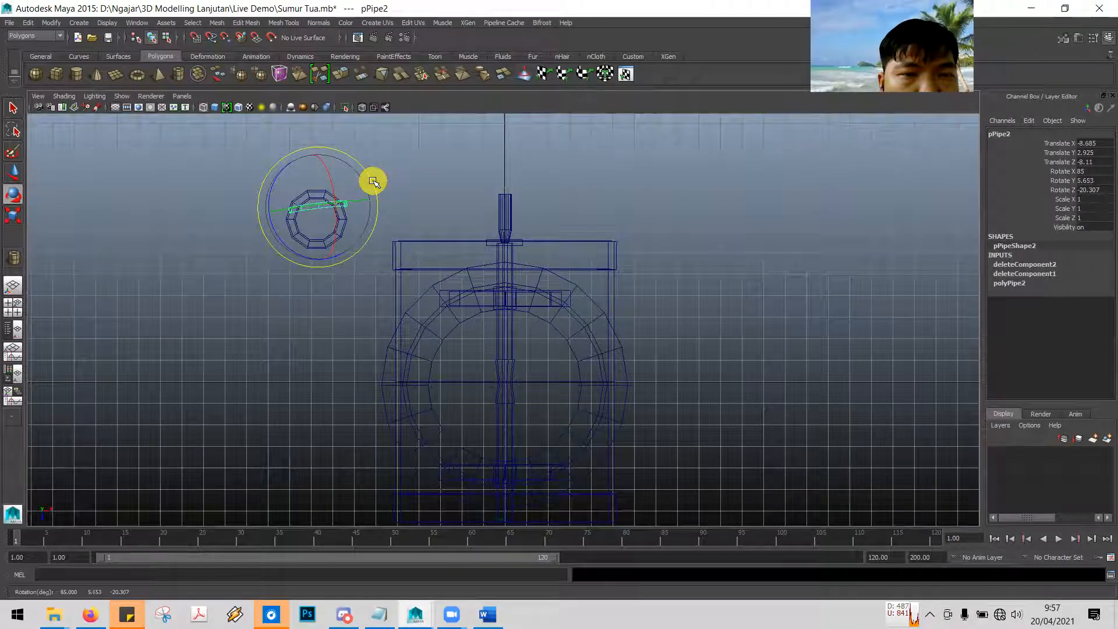
pyautogui.moveTo(372, 182); pyautogui.dragTo(376, 188)
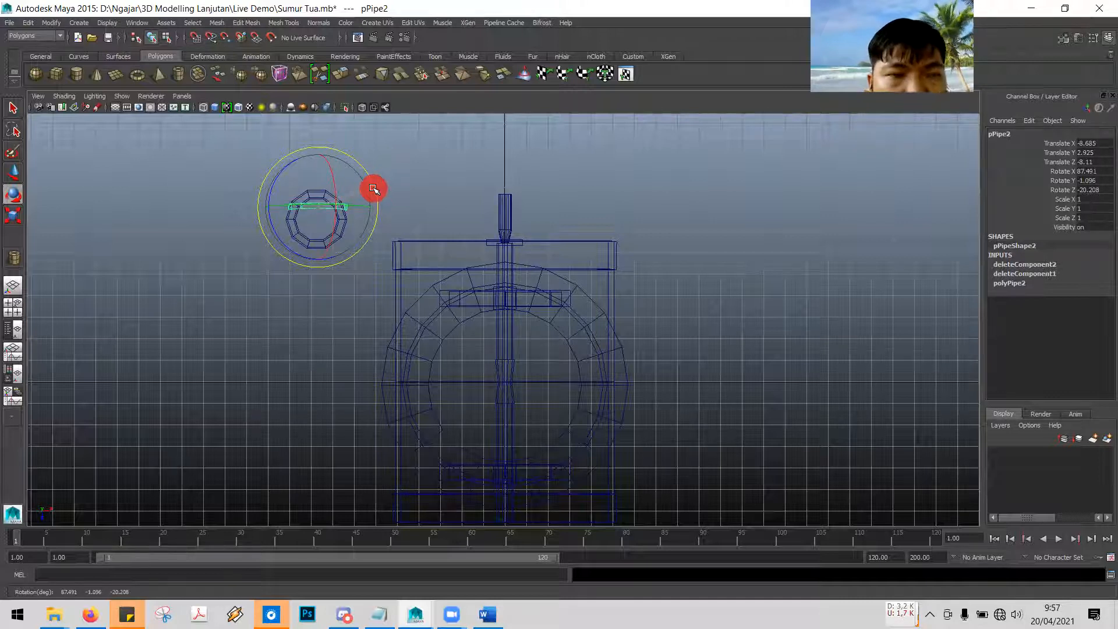
# Center the handle across the bucket opening in the top view, at about Translate X -8.75 and Translate Z -7.516
pyautogui.click(15, 171)
pyautogui.moveTo(317, 262); pyautogui.dragTo(317, 274)
pyautogui.scroll(5, 317, 274)
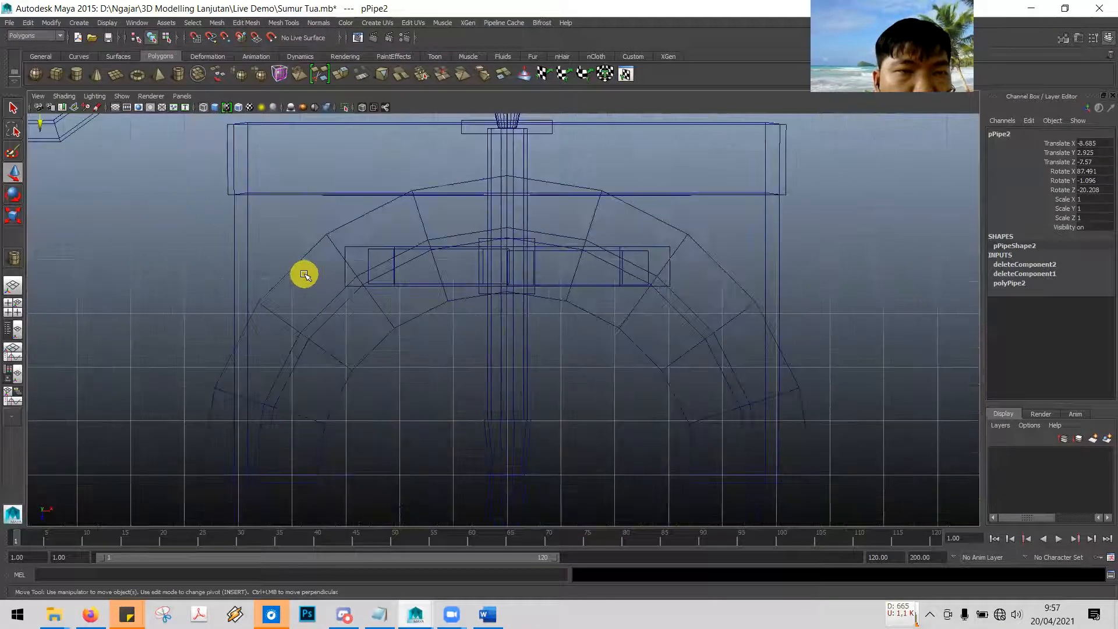
pyautogui.keyDown('alt'); pyautogui.moveTo(358, 366); pyautogui.dragTo(628, 446, button='middle'); pyautogui.keyUp('alt')
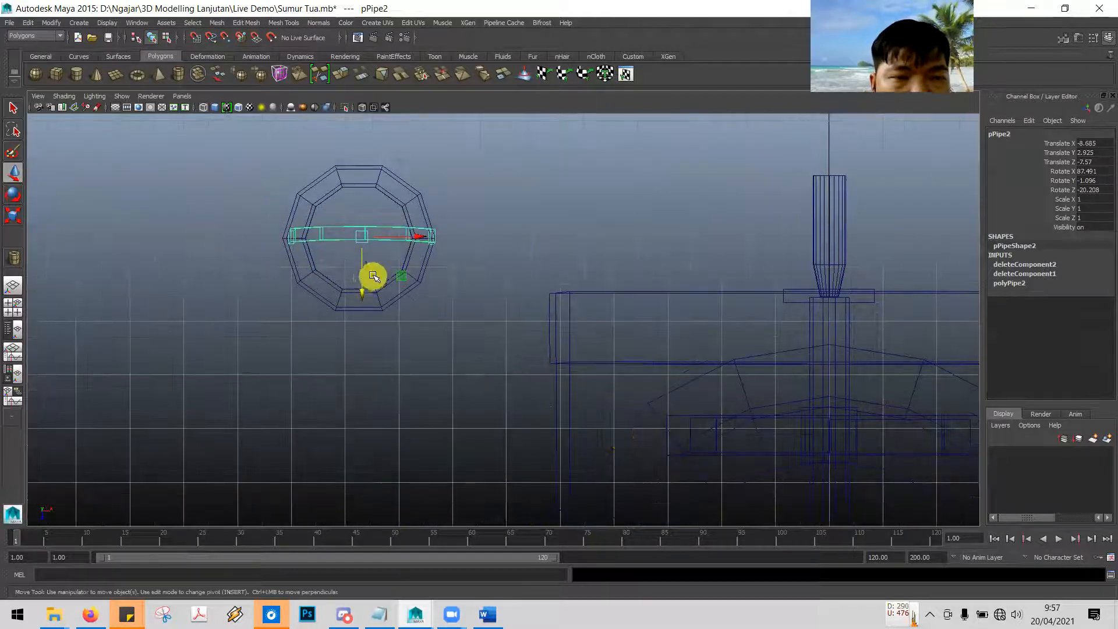
pyautogui.moveTo(364, 291); pyautogui.dragTo(362, 294)
pyautogui.moveTo(420, 240); pyautogui.dragTo(415, 241)
# In the full-size side view, fine-tune the handle's tilt to about 87.8 in Rotate X and -18.2 in Rotate Z
pyautogui.press('space')
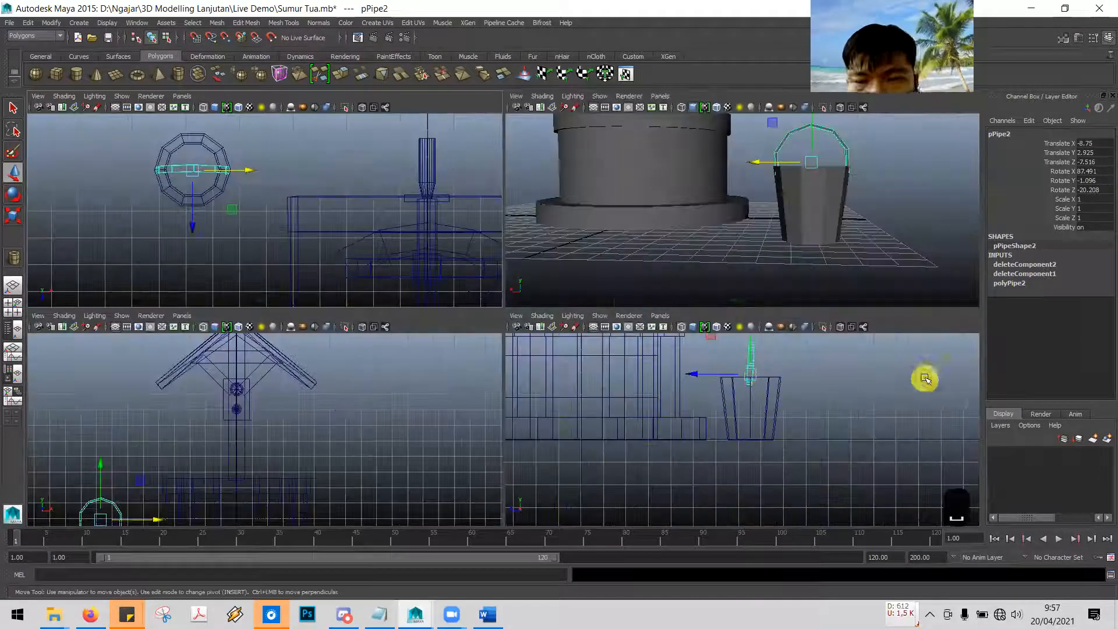
pyautogui.click(839, 405)
pyautogui.press('space')
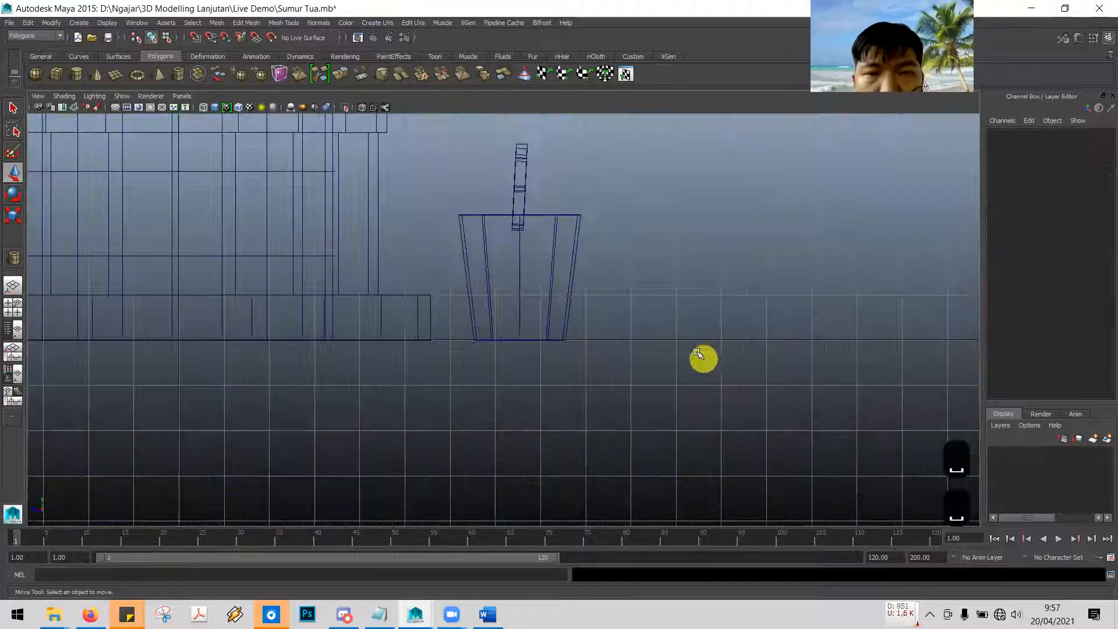
pyautogui.click(525, 185)
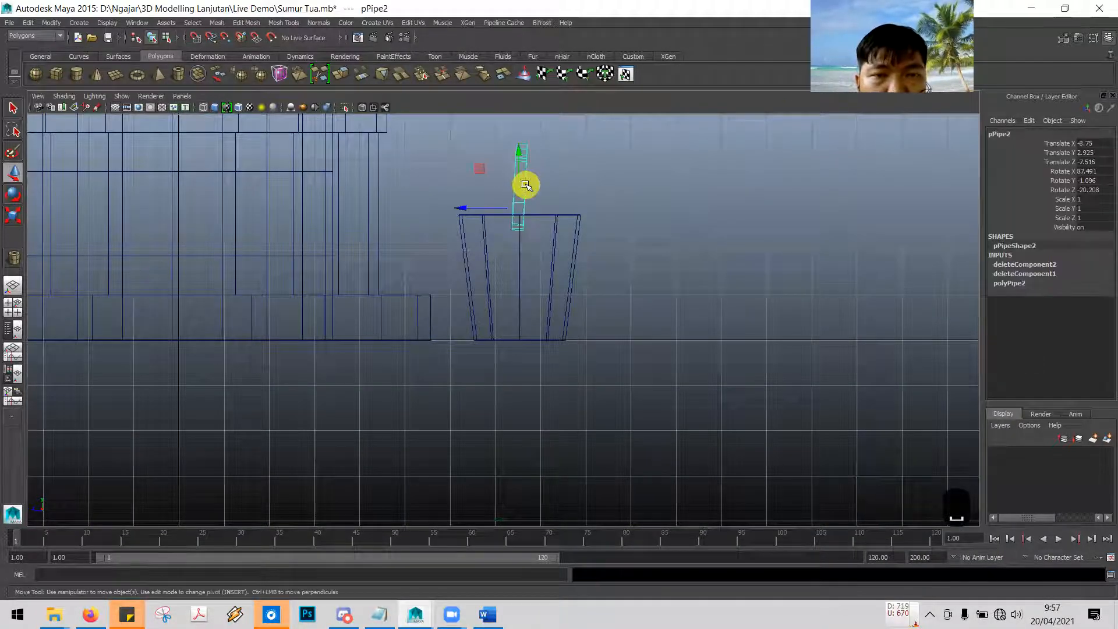
pyautogui.click(12, 196)
pyautogui.moveTo(559, 176)
pyautogui.mouseDown()
pyautogui.moveTo(554, 163)
pyautogui.moveTo(566, 199)
pyautogui.moveTo(544, 248)
pyautogui.moveTo(564, 215)
pyautogui.moveTo(563, 170)
pyautogui.mouseUp()
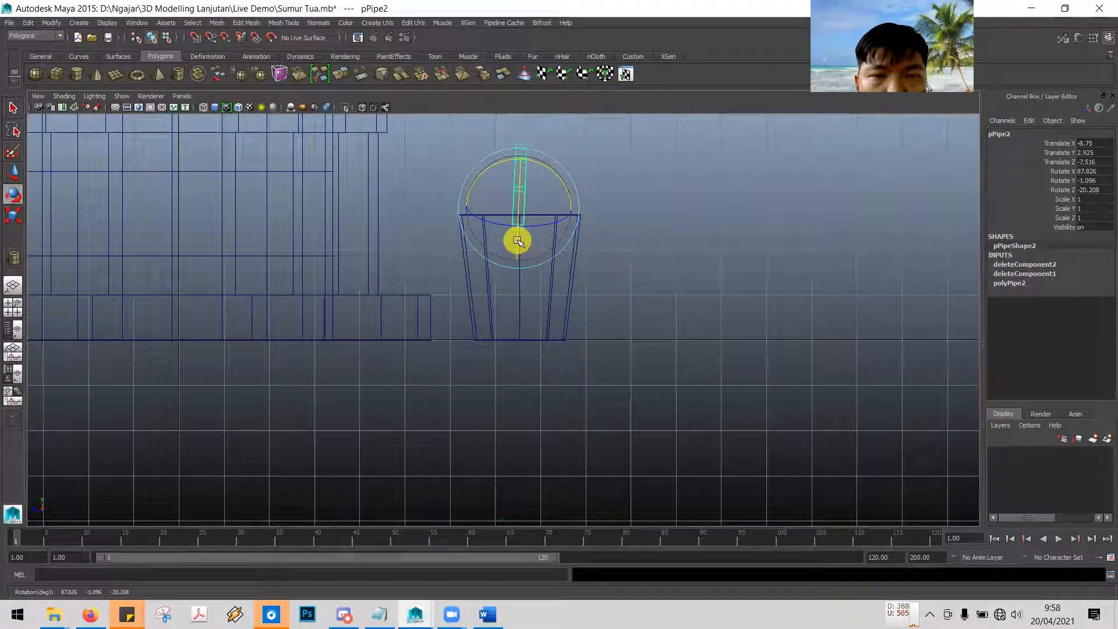
pyautogui.moveTo(522, 247); pyautogui.dragTo(543, 236)
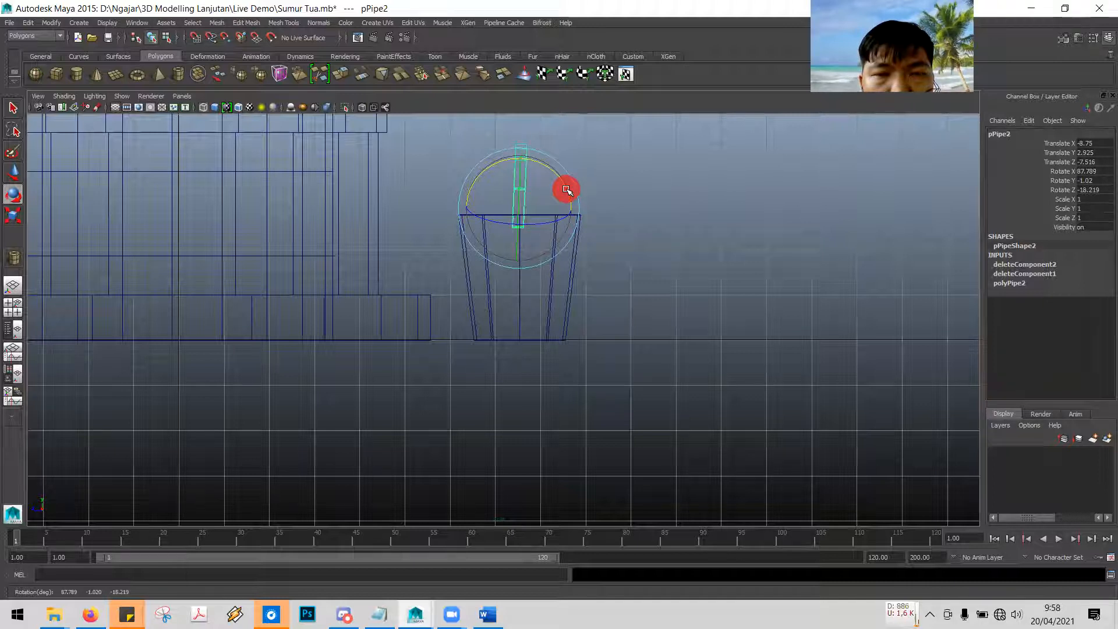
# Return to the full-size perspective view and examine from several sides how the handle meets the bucket's rim
pyautogui.press('space')
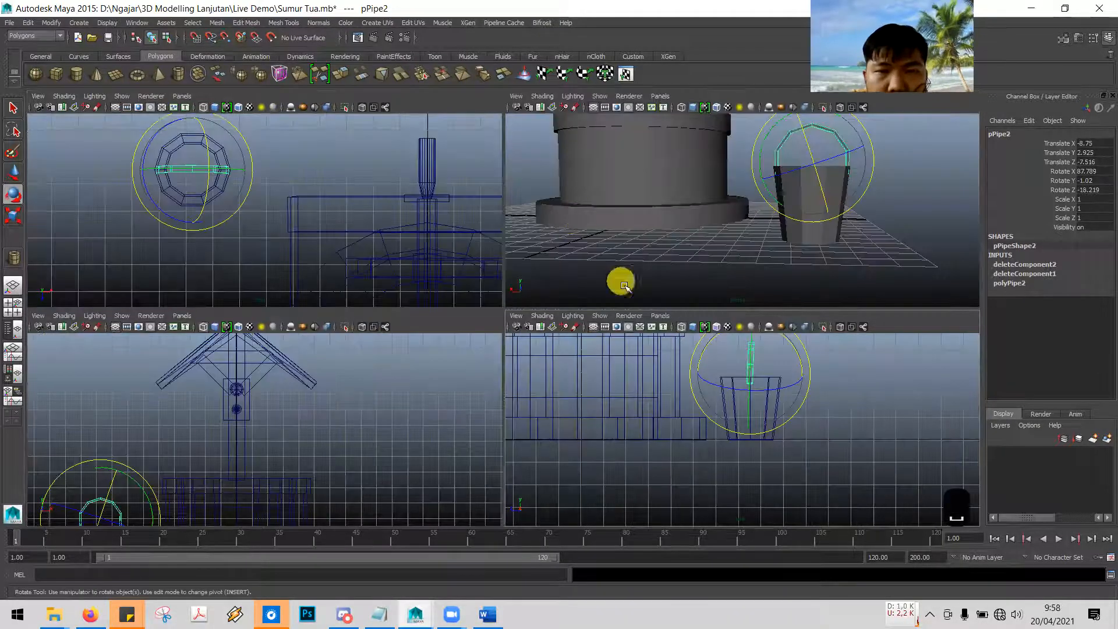
pyautogui.click(699, 225)
pyautogui.press('space')
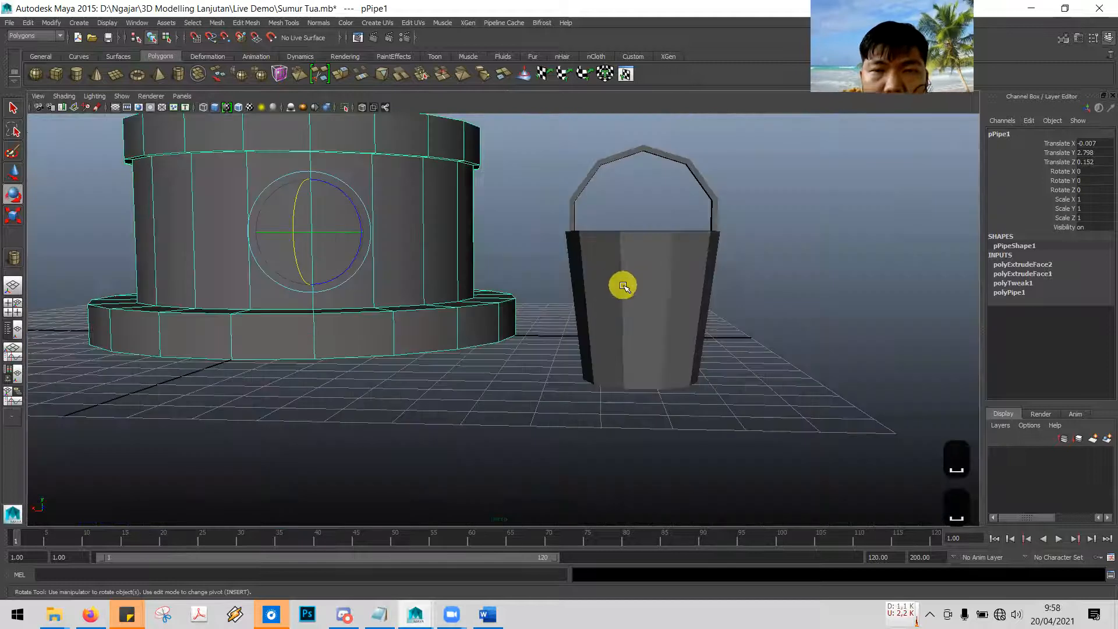
pyautogui.scroll(5, 623, 286)
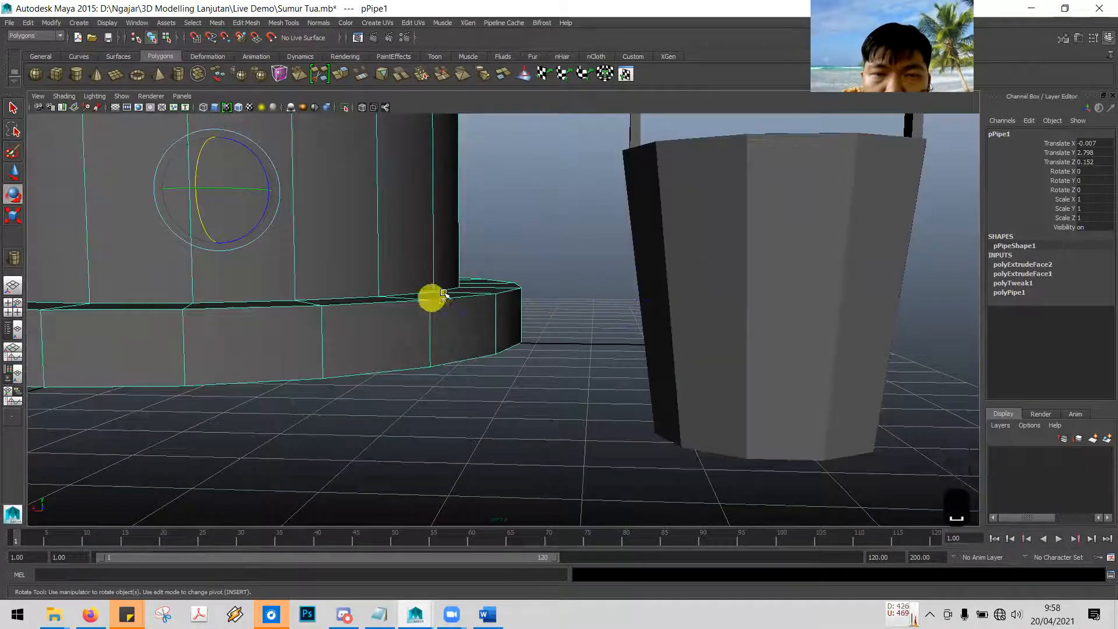
pyautogui.scroll(-3, 448, 295)
pyautogui.keyDown('alt'); pyautogui.moveTo(454, 299); pyautogui.dragTo(525, 306); pyautogui.keyUp('alt')
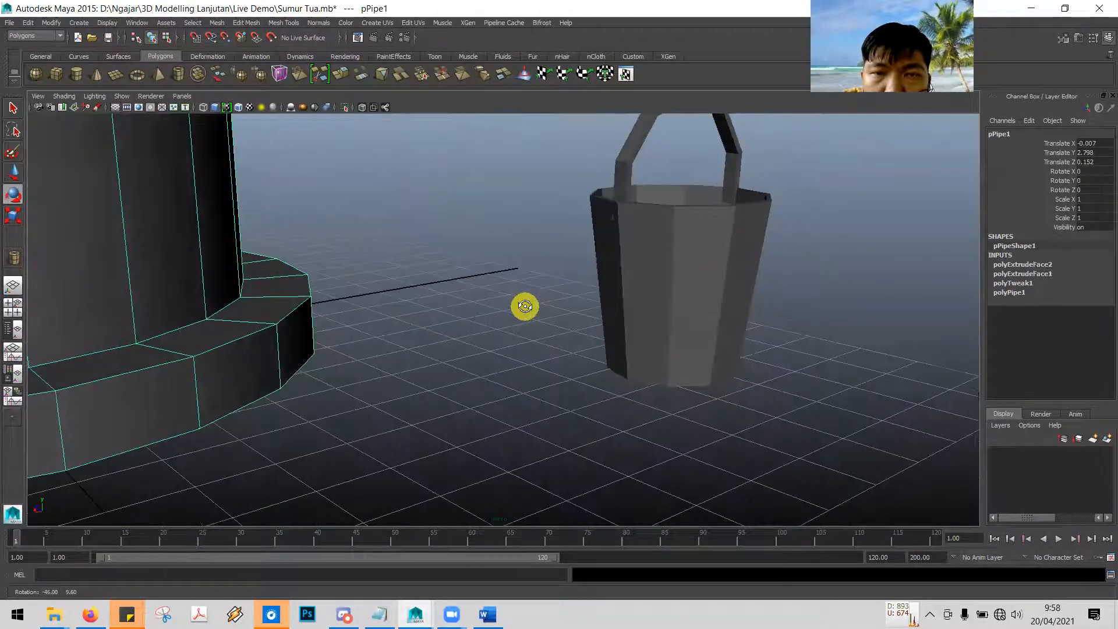
pyautogui.scroll(5, 525, 306)
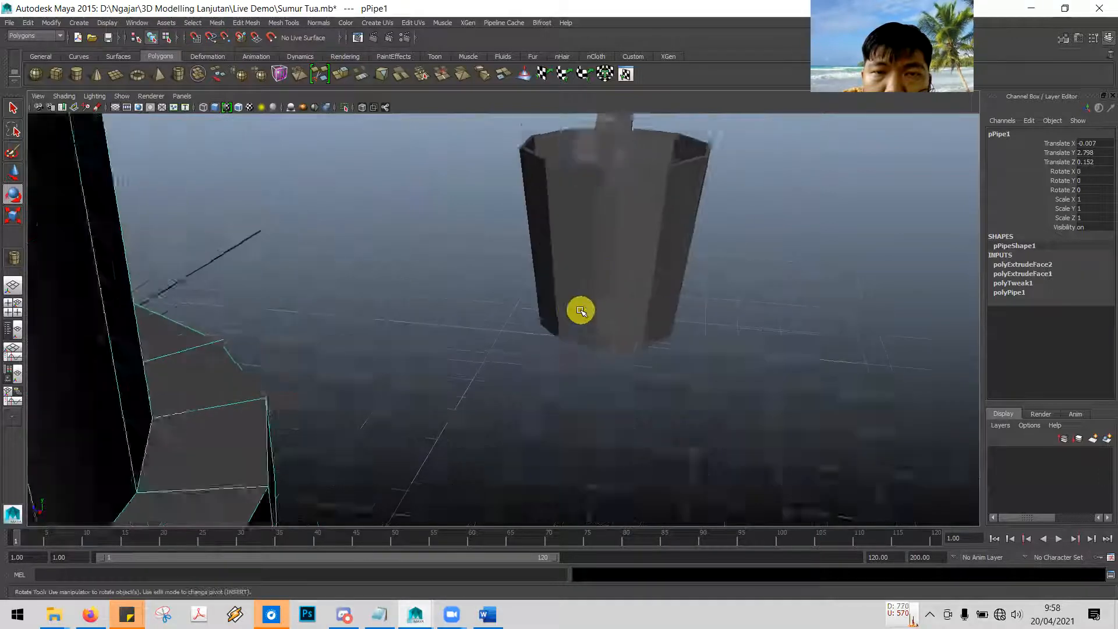
pyautogui.scroll(2, 580, 310)
pyautogui.keyDown('alt'); pyautogui.moveTo(691, 267); pyautogui.dragTo(551, 373, button='middle'); pyautogui.keyUp('alt')
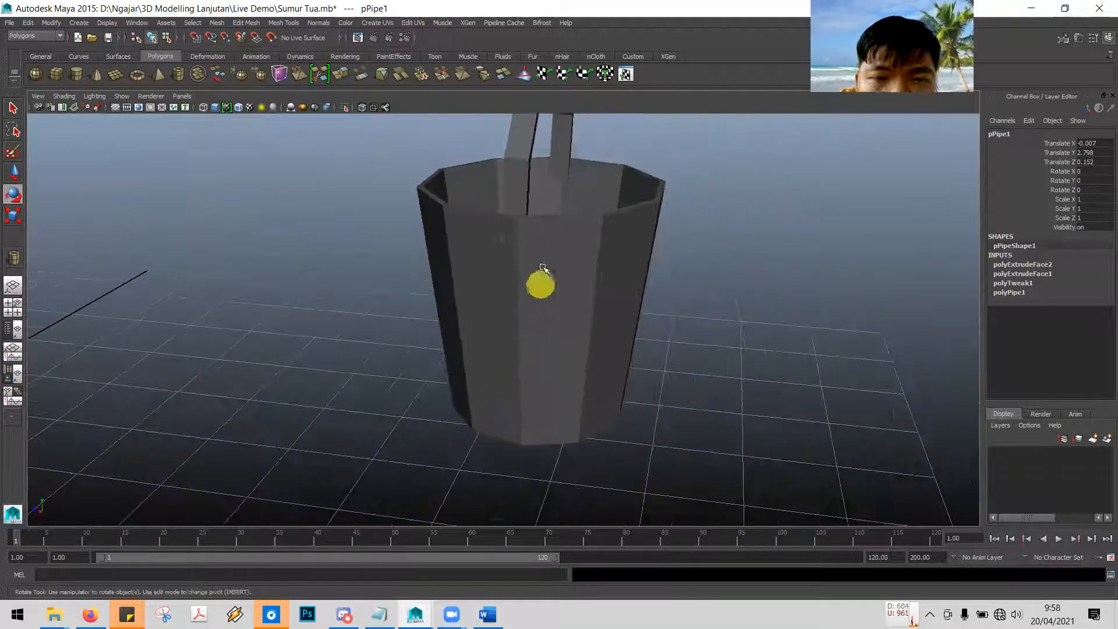
pyautogui.moveTo(531, 254)
pyautogui.keyDown('alt'); pyautogui.mouseDown()
pyautogui.moveTo(557, 269)
pyautogui.moveTo(569, 259)
pyautogui.moveTo(518, 265)
pyautogui.mouseUp(); pyautogui.keyUp('alt')
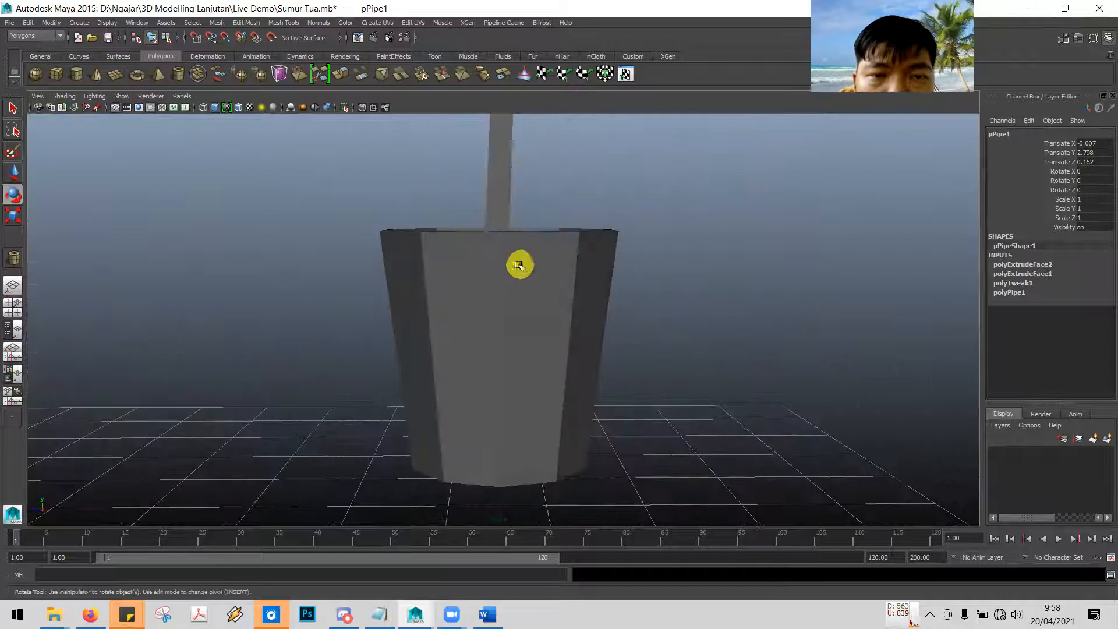
pyautogui.keyDown('alt'); pyautogui.moveTo(654, 264); pyautogui.dragTo(655, 296); pyautogui.keyUp('alt')
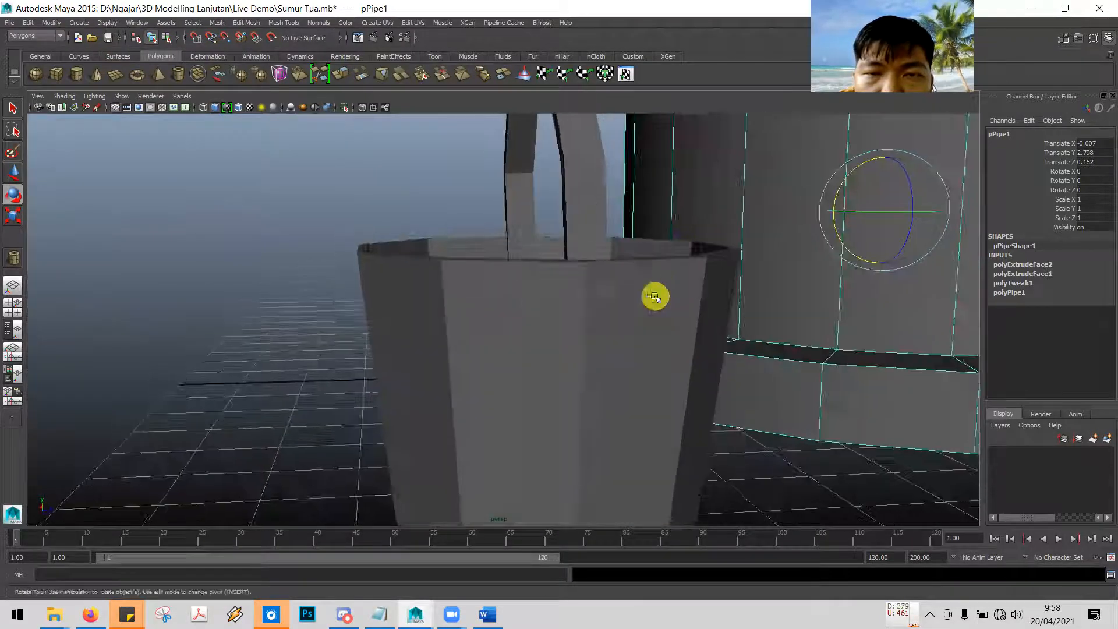
# Switch to the Word tutorial and review the handle-refinement pictures on page 37 and step 62 about the rope
pyautogui.hotkey('alt', 'Tab')
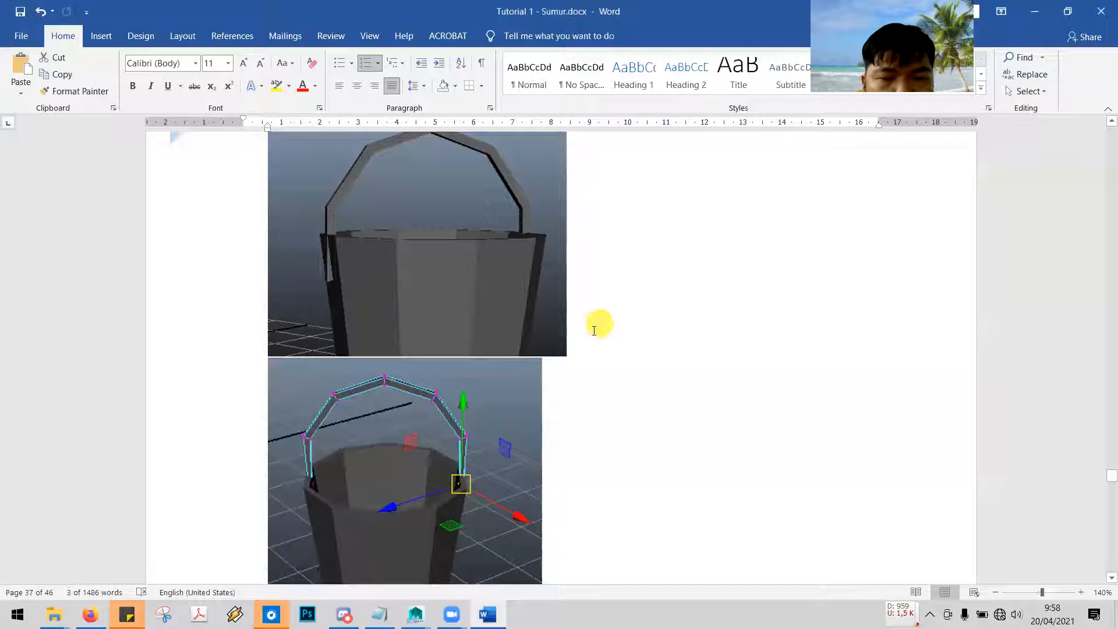
pyautogui.scroll(-2, 594, 332)
pyautogui.scroll(-3, 593, 337)
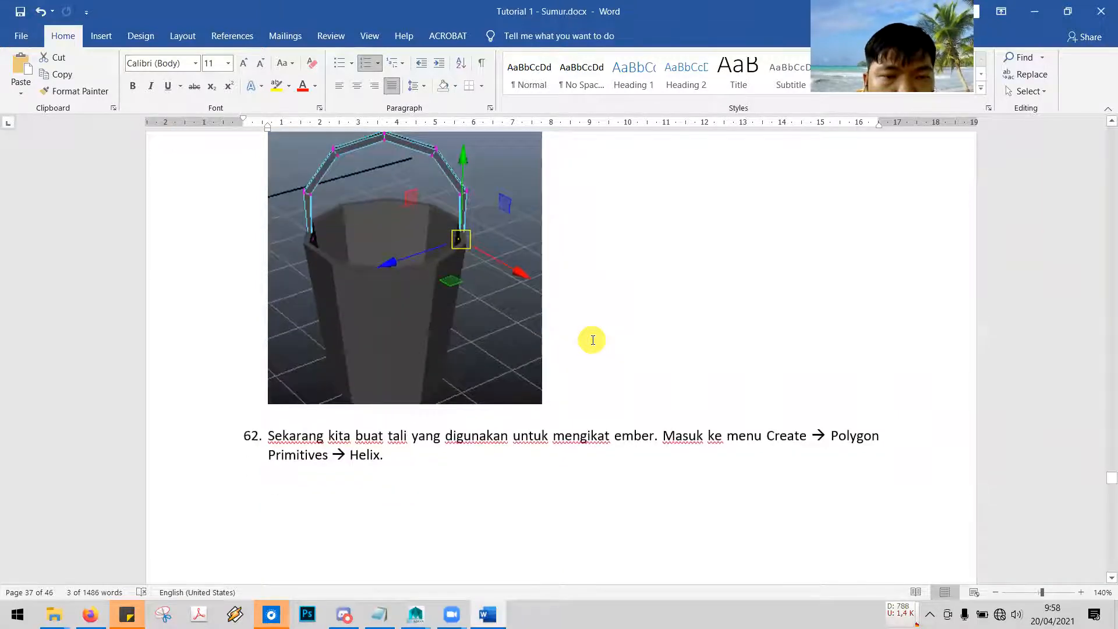
pyautogui.scroll(-1, 593, 340)
pyautogui.scroll(4, 592, 340)
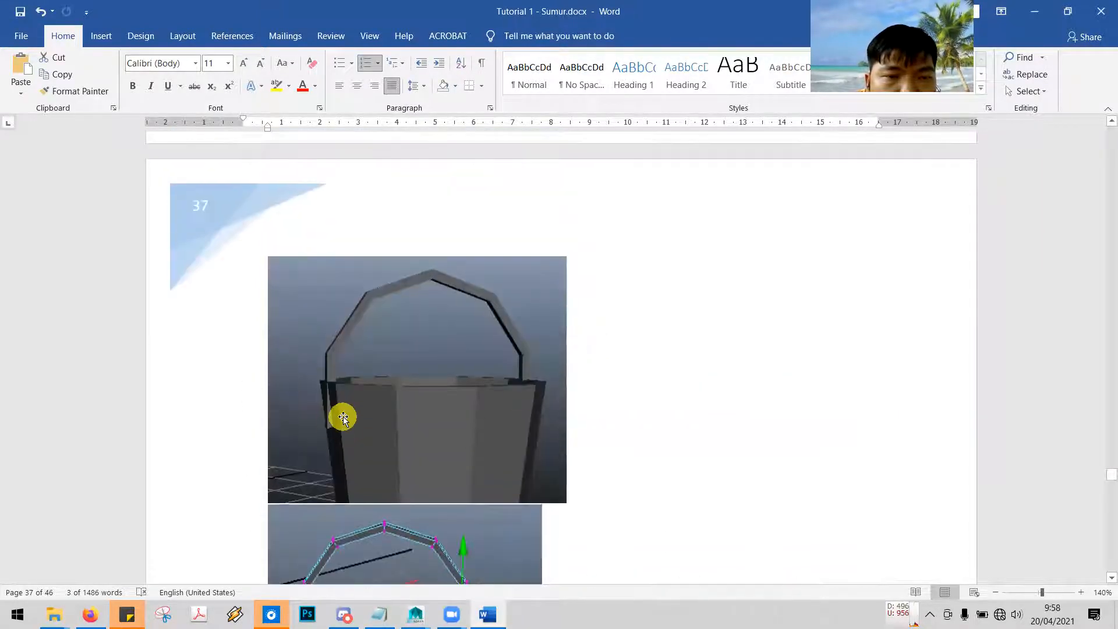
pyautogui.scroll(-3, 343, 417)
# Back in Maya, frame the ends of the bucket handle closely and switch the handle to vertex mode
pyautogui.hotkey('alt', 'Tab')
pyautogui.keyDown('alt'); pyautogui.moveTo(561, 330); pyautogui.dragTo(615, 328); pyautogui.keyUp('alt')
pyautogui.keyDown('alt'); pyautogui.moveTo(729, 305); pyautogui.dragTo(530, 342, button='middle'); pyautogui.keyUp('alt')
pyautogui.keyDown('alt'); pyautogui.moveTo(529, 342); pyautogui.dragTo(562, 352); pyautogui.keyUp('alt')
pyautogui.click(691, 255)
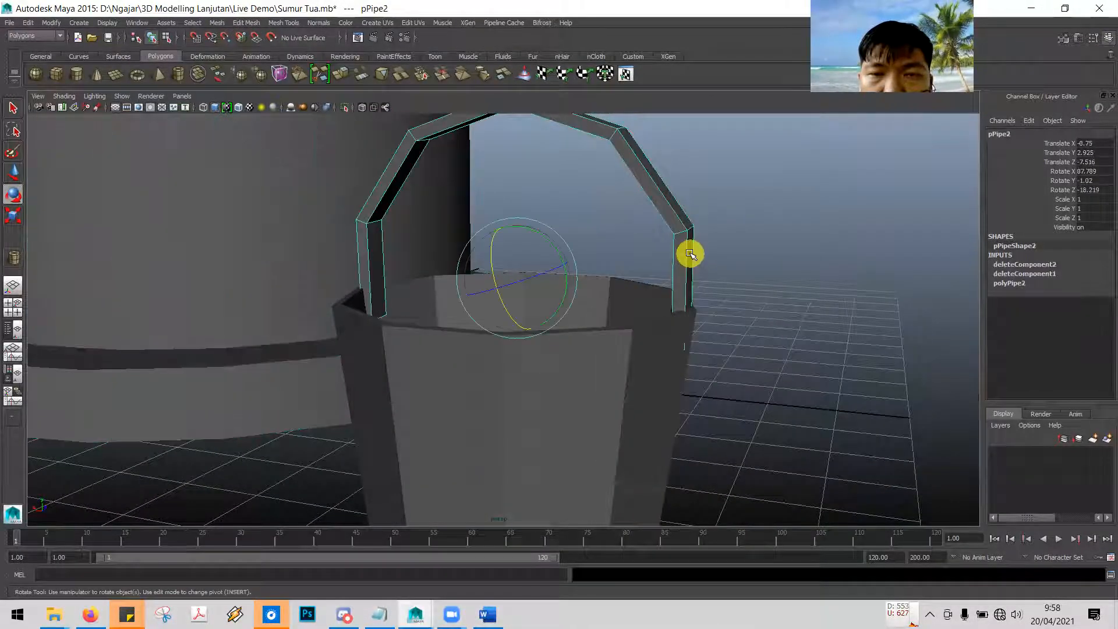
pyautogui.rightClick(690, 254)
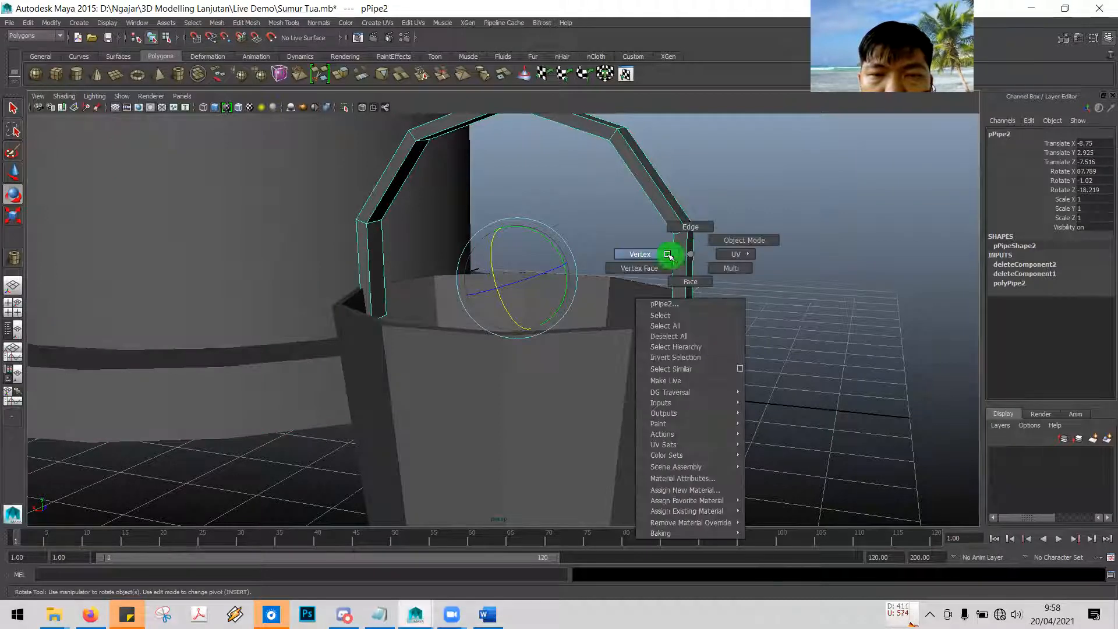
pyautogui.moveTo(654, 255); pyautogui.dragTo(653, 255, button='right')
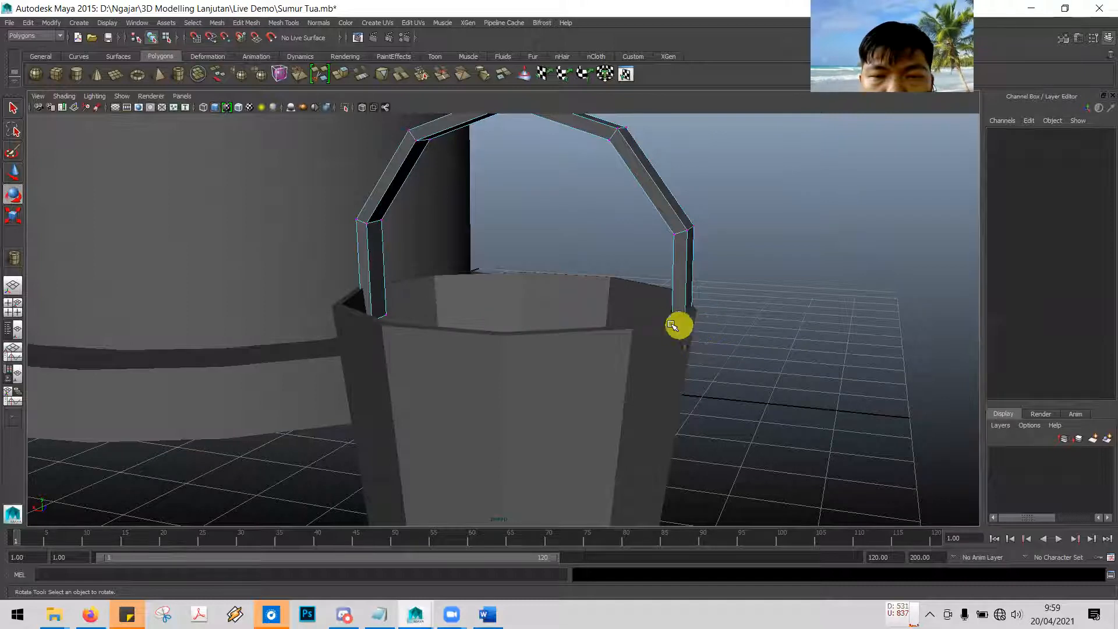
# Select the lower end vertices of one handle leg and shift them slightly at the bucket's rim
pyautogui.moveTo(723, 366); pyautogui.dragTo(723, 365)
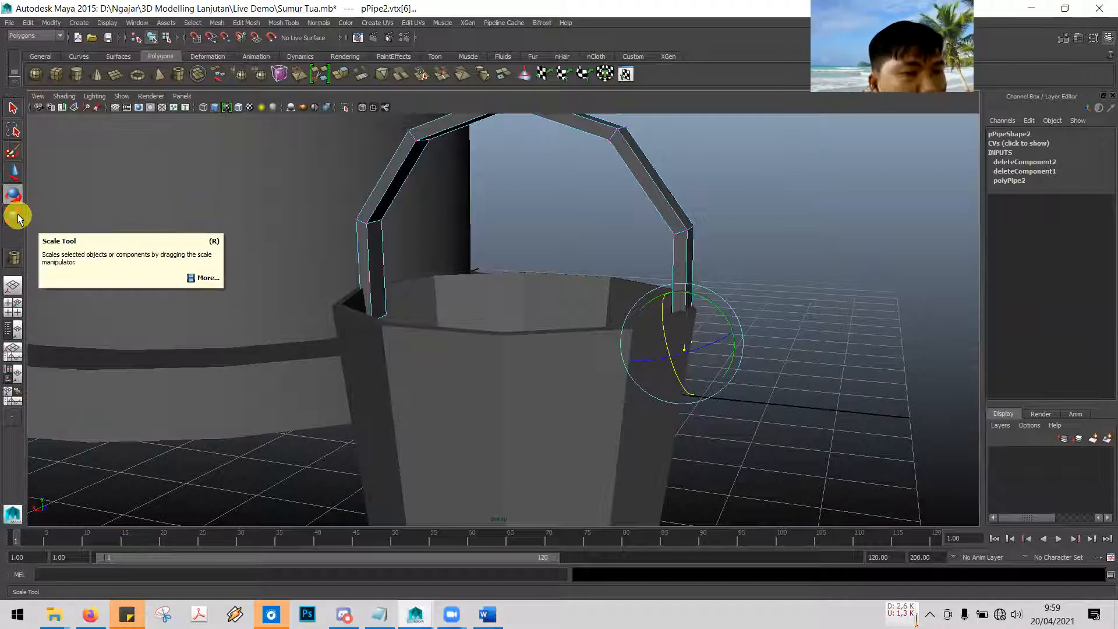
pyautogui.click(14, 173)
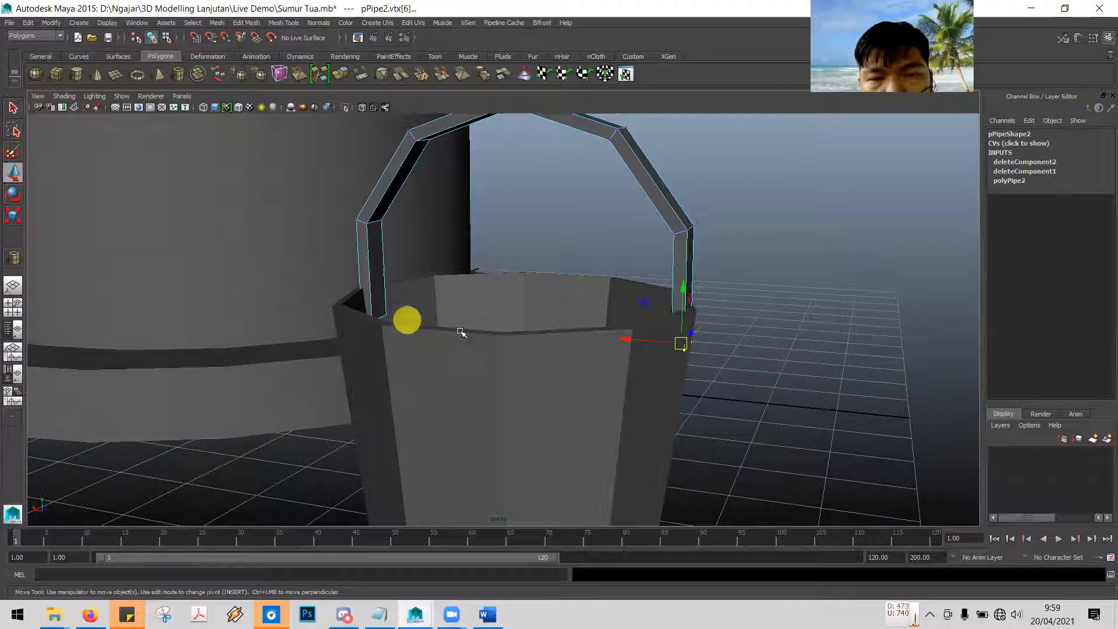
pyautogui.moveTo(687, 343); pyautogui.dragTo(705, 362)
pyautogui.scroll(-5, 705, 366)
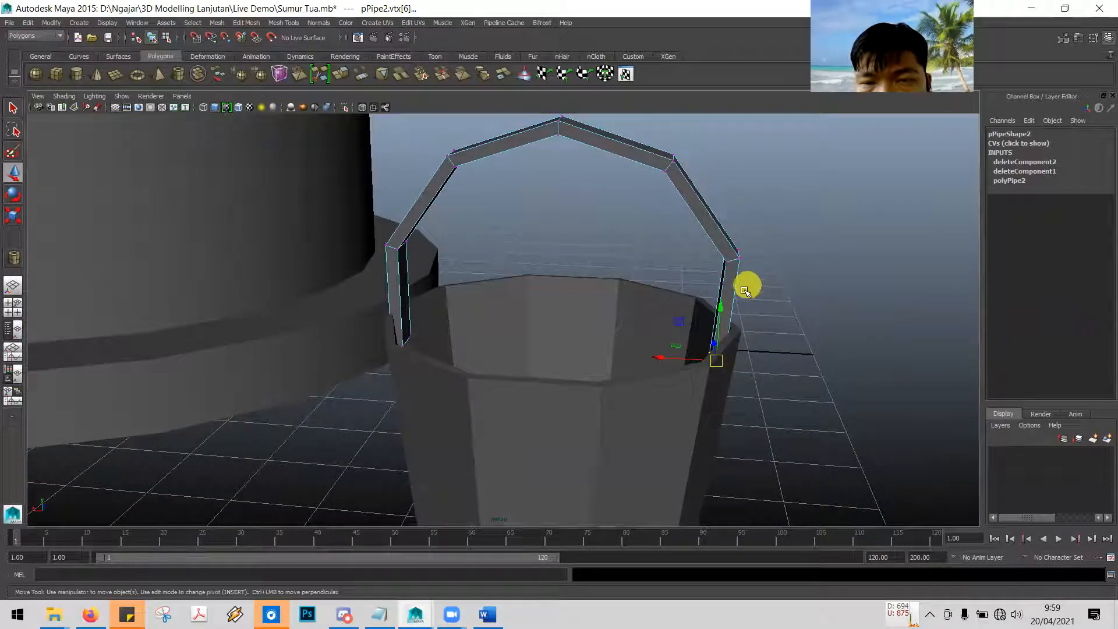
# Select the lower end vertices of the opposite handle leg and nudge them slightly along X at the rim
pyautogui.keyDown('alt'); pyautogui.moveTo(373, 387); pyautogui.dragTo(394, 373); pyautogui.keyUp('alt')
pyautogui.moveTo(492, 346); pyautogui.dragTo(493, 344)
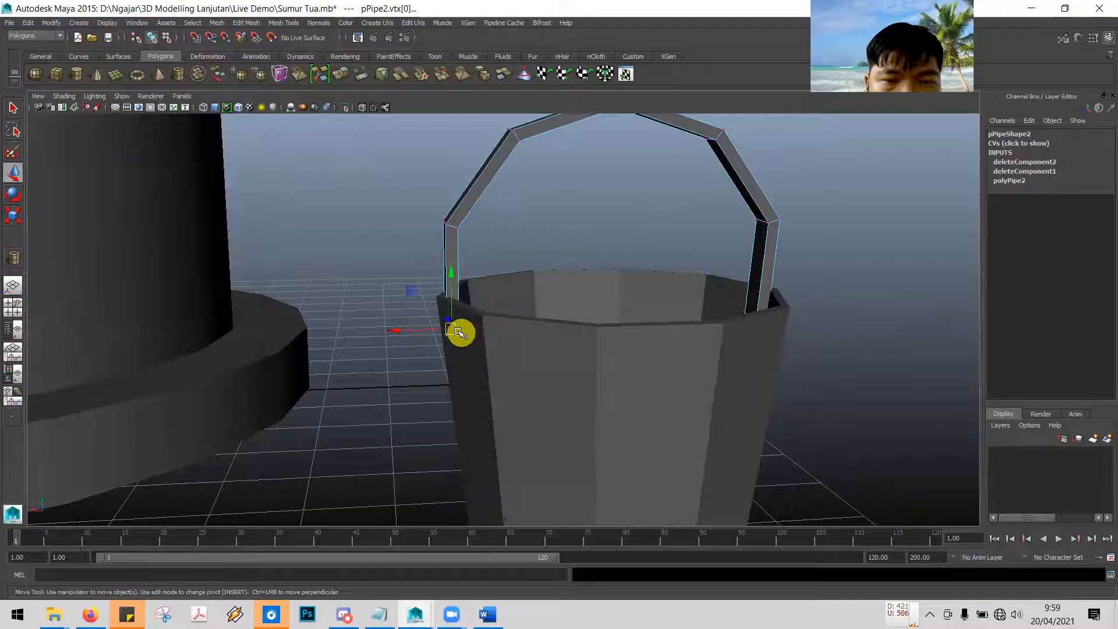
pyautogui.moveTo(400, 331); pyautogui.dragTo(403, 330)
pyautogui.keyDown('alt'); pyautogui.moveTo(447, 367); pyautogui.dragTo(553, 369); pyautogui.keyUp('alt')
pyautogui.keyDown('alt'); pyautogui.moveTo(738, 330); pyautogui.dragTo(591, 327); pyautogui.keyUp('alt')
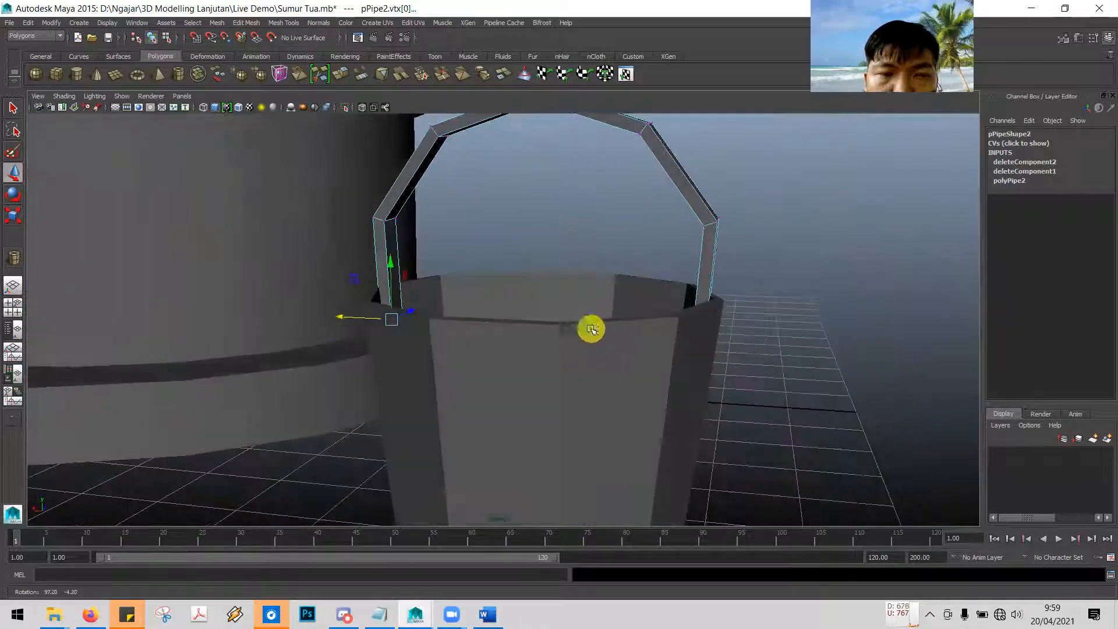
# Return the handle to object mode and scale the whole handle uniformly to about 1.003
pyautogui.click(14, 215)
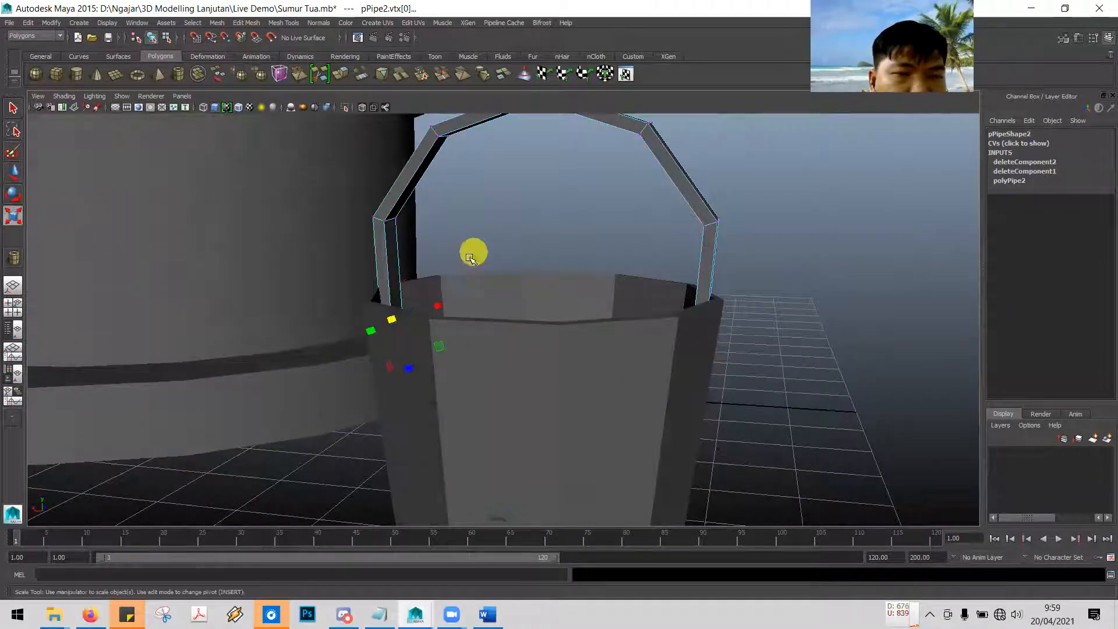
pyautogui.moveTo(391, 257); pyautogui.dragTo(430, 245, button='right')
pyautogui.click(414, 270)
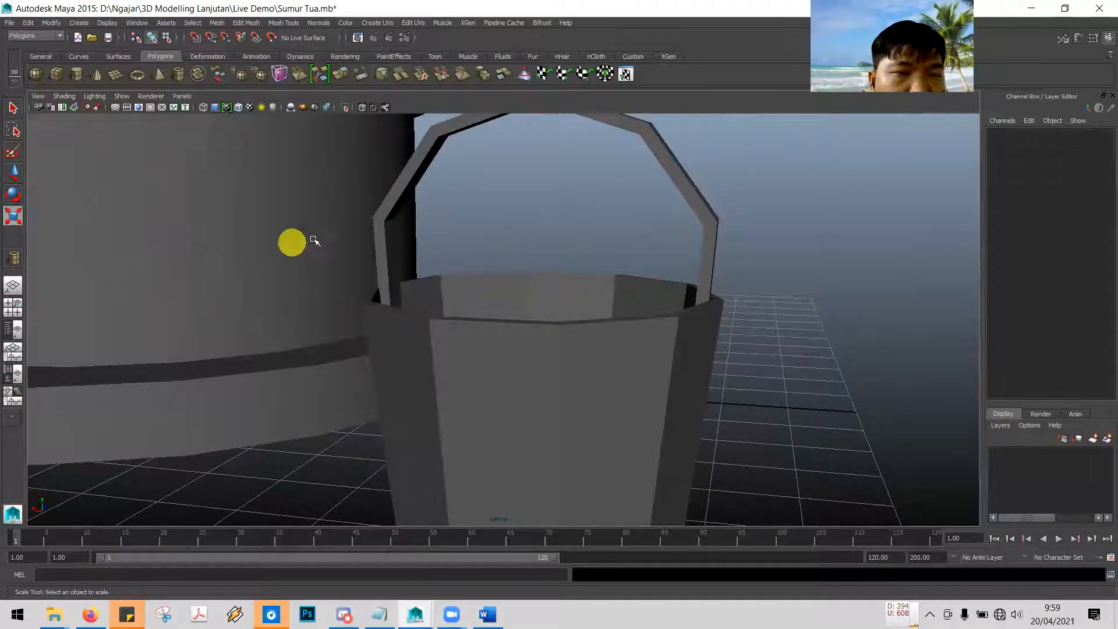
pyautogui.click(392, 257)
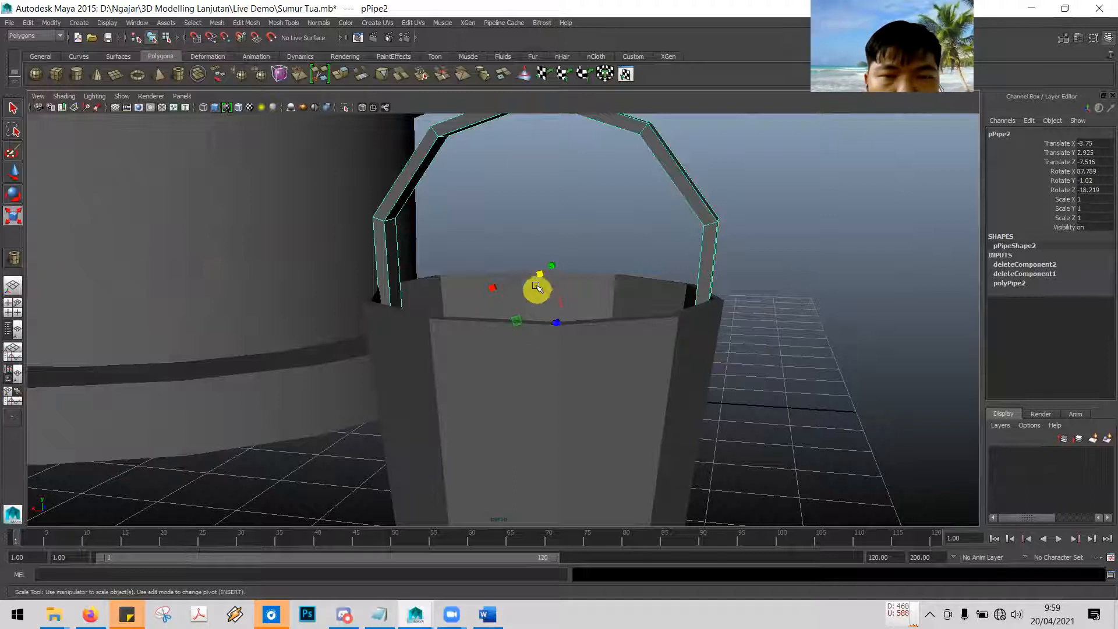
pyautogui.moveTo(542, 276); pyautogui.dragTo(552, 273)
pyautogui.keyDown('alt'); pyautogui.moveTo(520, 371); pyautogui.dragTo(582, 377); pyautogui.keyUp('alt')
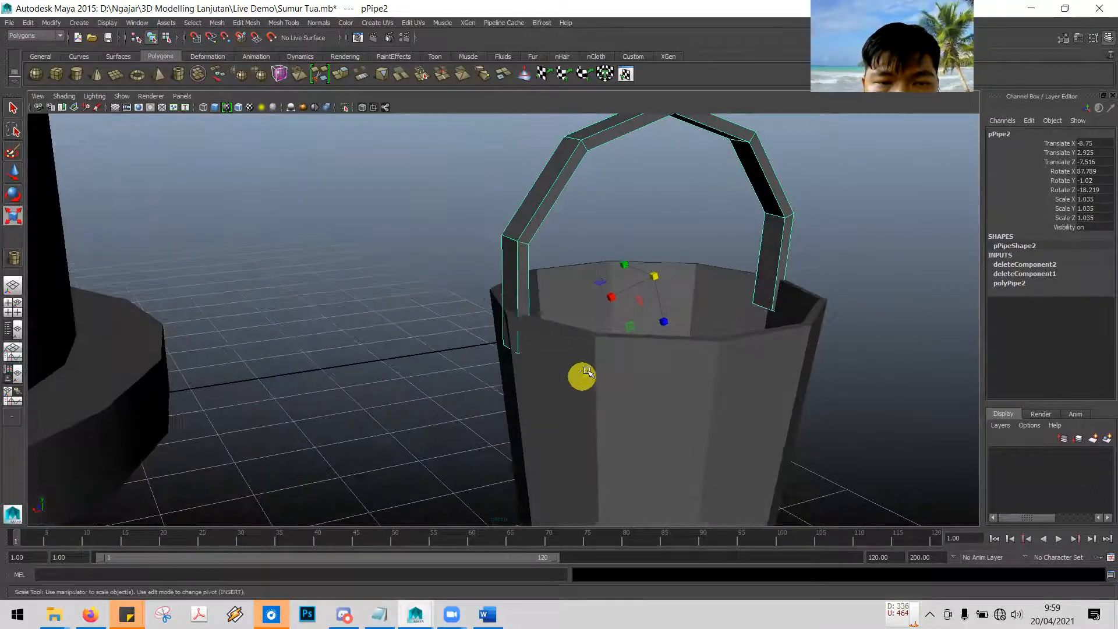
pyautogui.keyDown('alt'); pyautogui.moveTo(599, 370); pyautogui.dragTo(634, 342); pyautogui.keyUp('alt')
pyautogui.click(671, 254)
pyautogui.moveTo(672, 255); pyautogui.dragTo(664, 256)
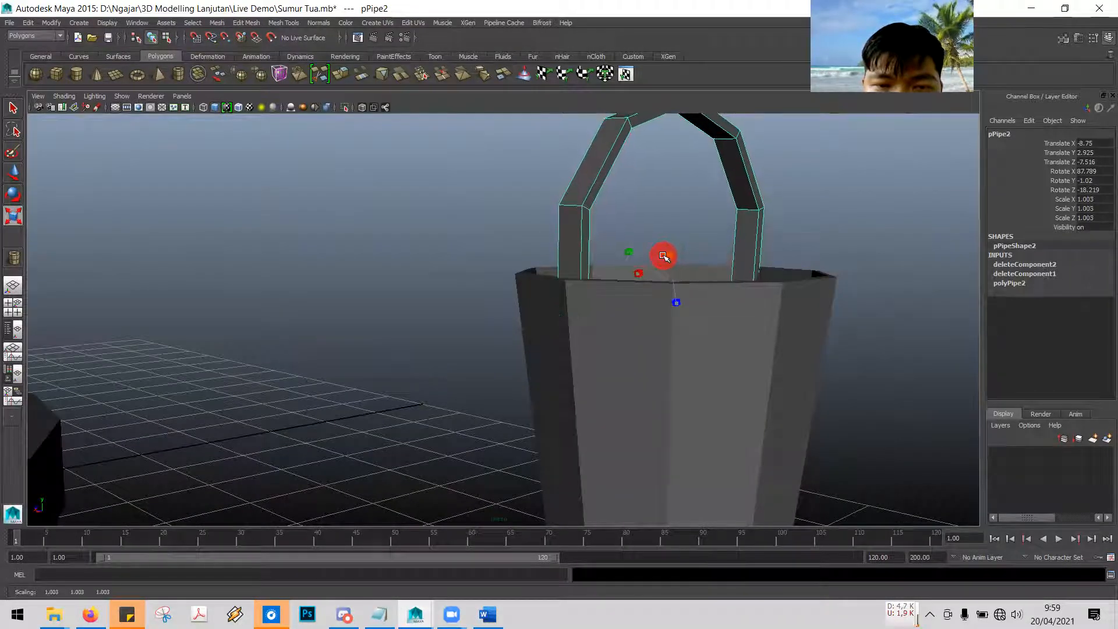
pyautogui.keyDown('alt'); pyautogui.moveTo(721, 315); pyautogui.dragTo(676, 367); pyautogui.keyUp('alt')
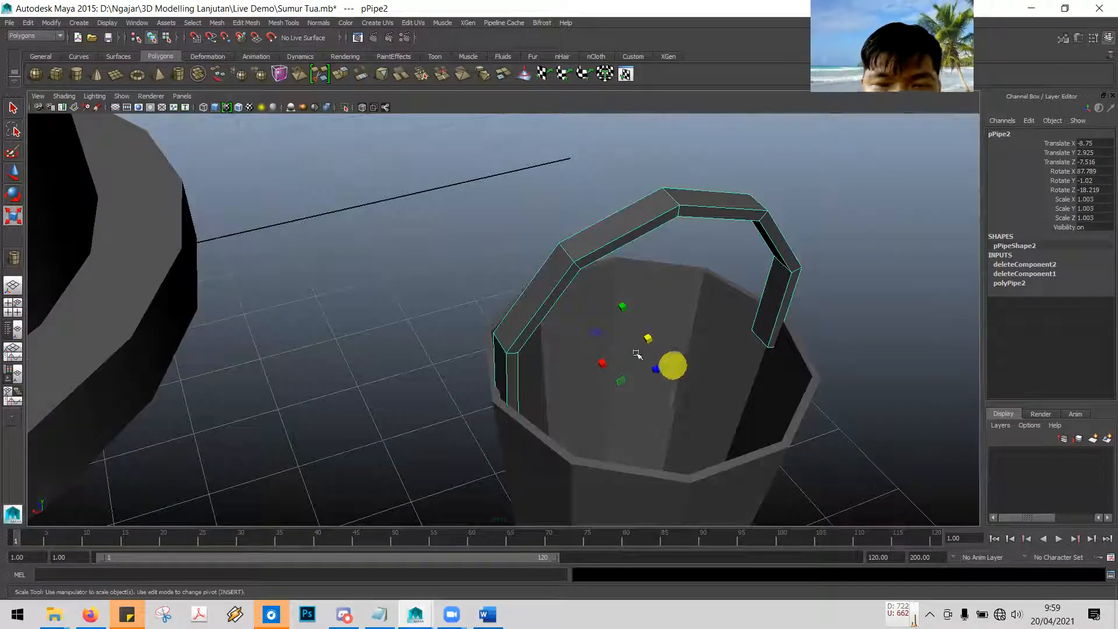
# Rotate the handle to about 95.6 in X, -15.4 in Y and -18.8 in Z so it leans over the bucket
pyautogui.click(13, 194)
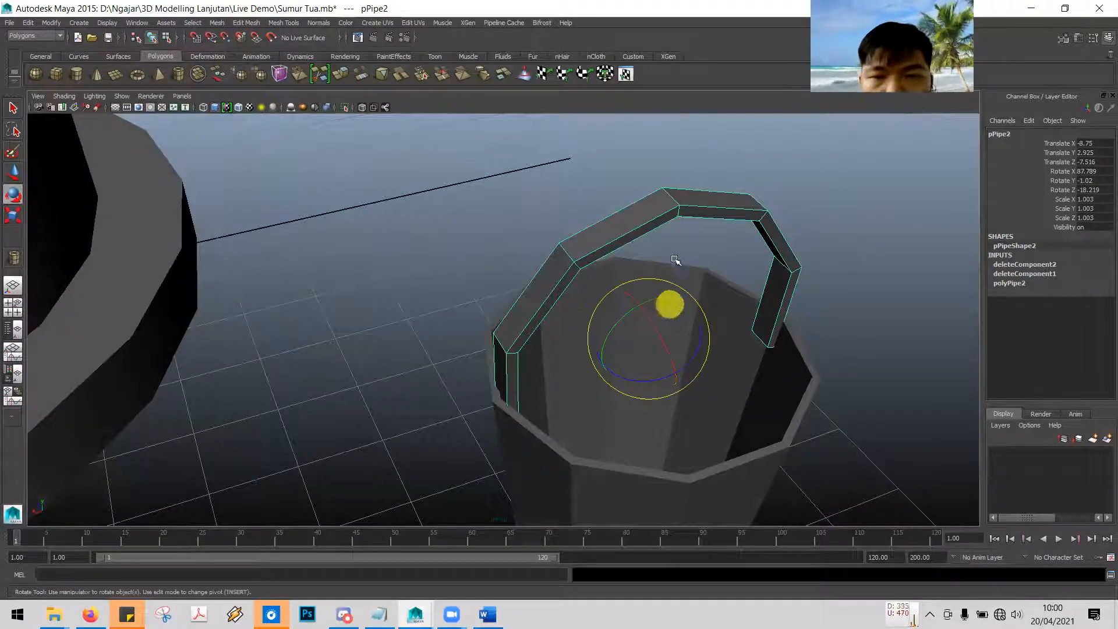
pyautogui.moveTo(706, 319)
pyautogui.mouseDown()
pyautogui.moveTo(687, 355)
pyautogui.moveTo(641, 379)
pyautogui.moveTo(744, 369)
pyautogui.moveTo(758, 356)
pyautogui.moveTo(738, 364)
pyautogui.moveTo(724, 329)
pyautogui.mouseUp()
pyautogui.hotkey('ctrl', 'z')
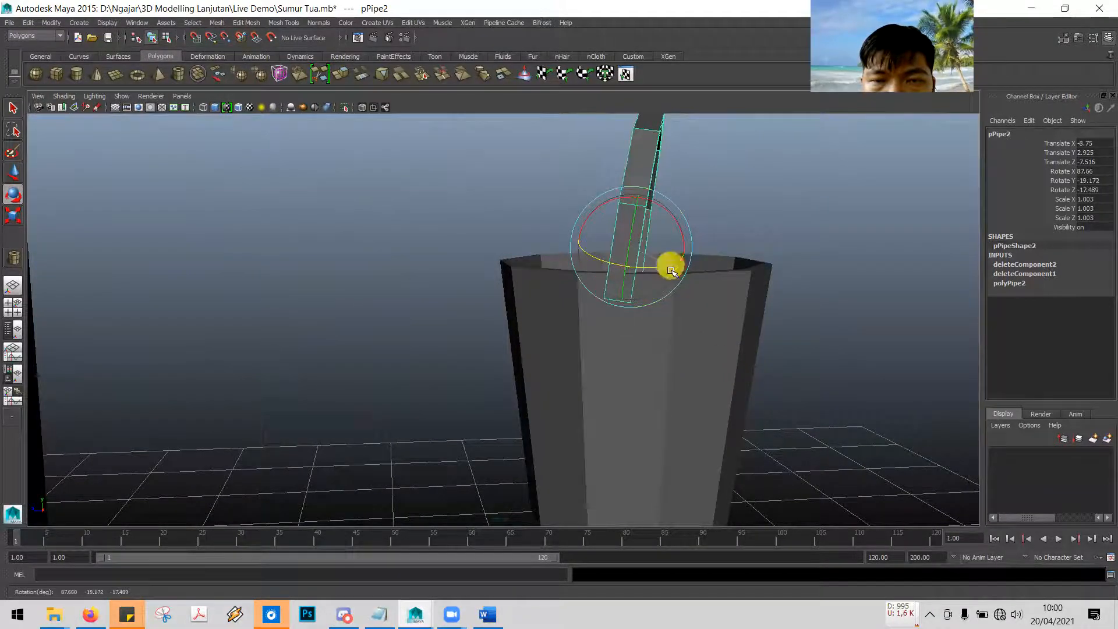
pyautogui.click(692, 248)
pyautogui.click(629, 204)
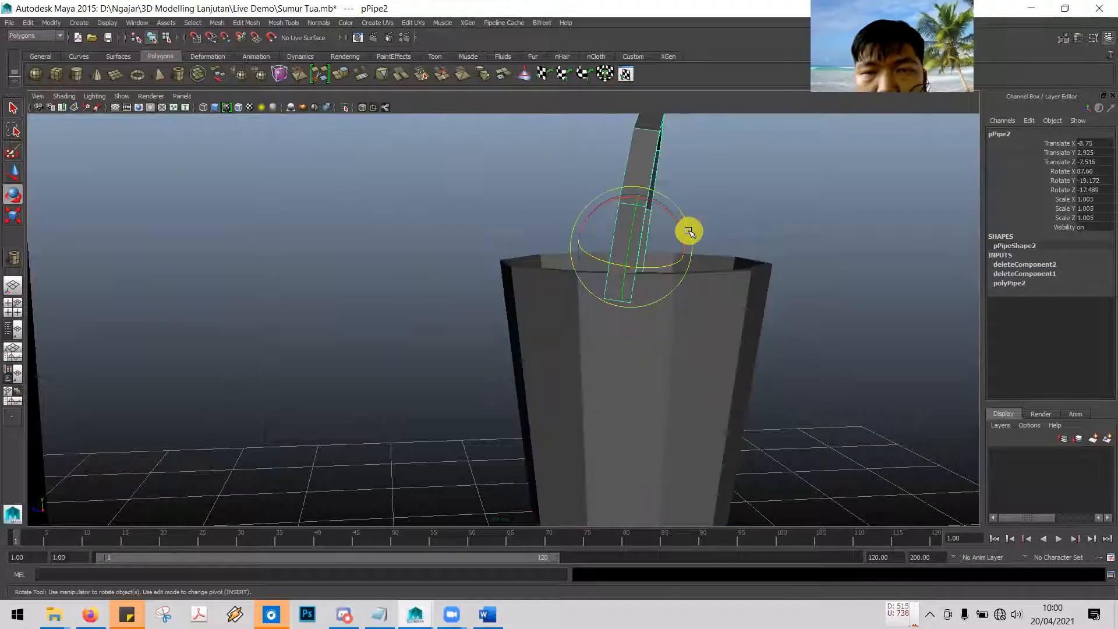
pyautogui.moveTo(688, 230); pyautogui.dragTo(676, 280)
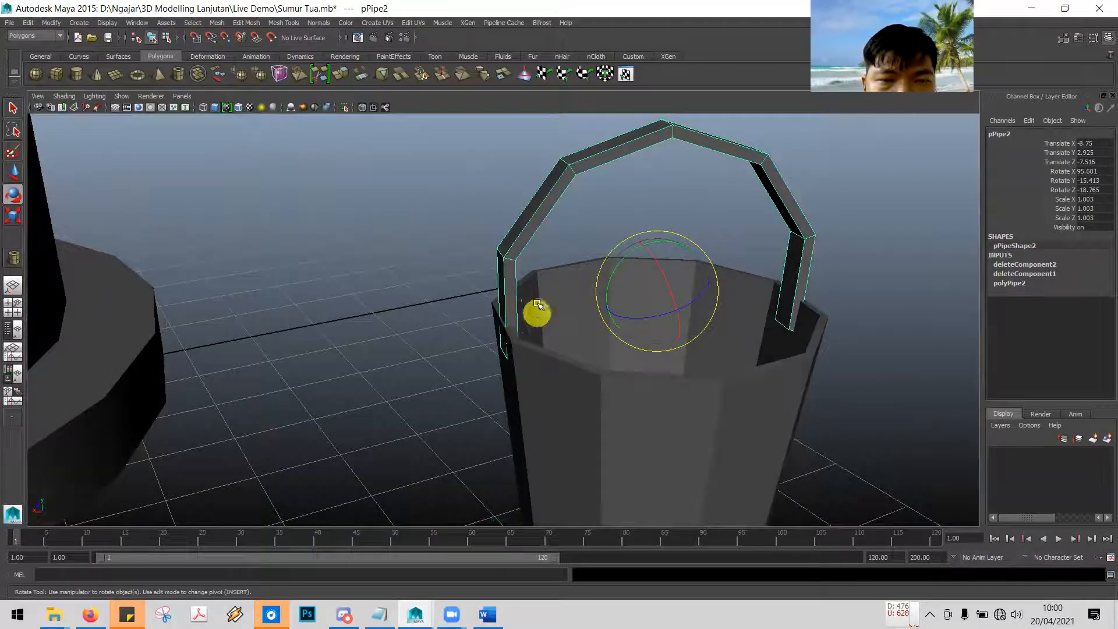
# Switch the handle to vertex mode and move the end vertices of the leg poking through the bucket wall slightly inward along X
pyautogui.rightClick(514, 293)
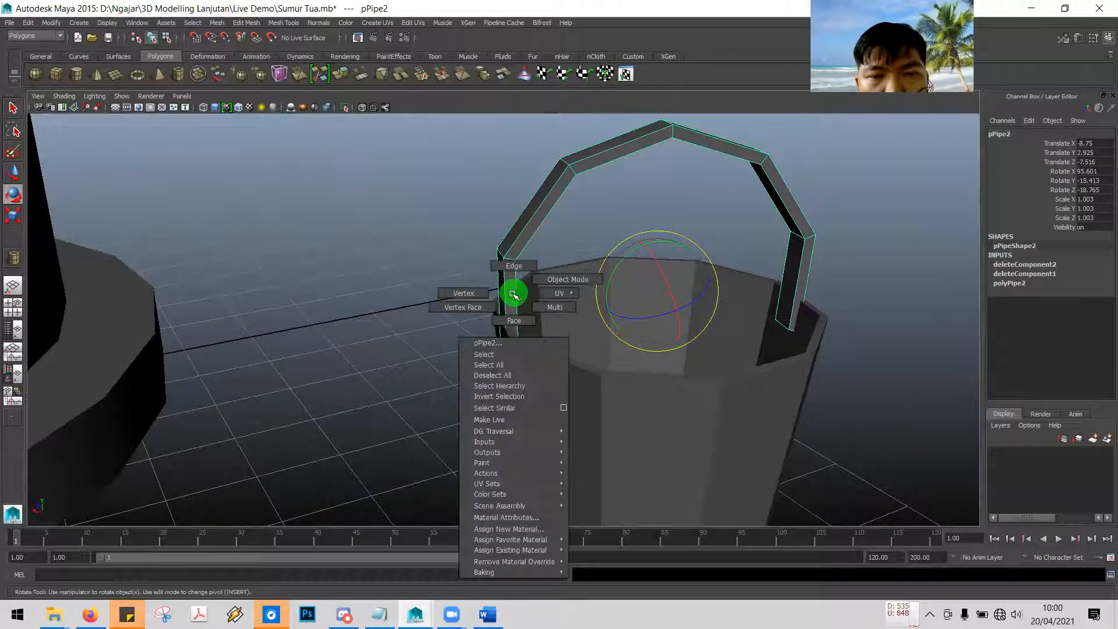
pyautogui.moveTo(499, 301); pyautogui.dragTo(469, 295, button='right')
pyautogui.click(481, 300)
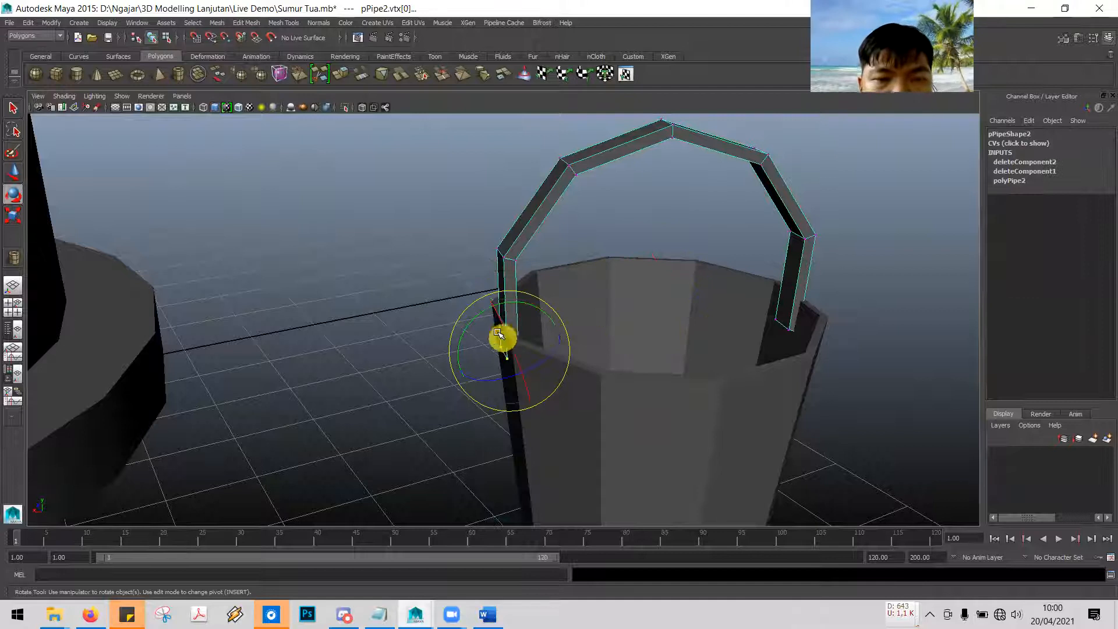
pyautogui.click(15, 113)
pyautogui.click(13, 171)
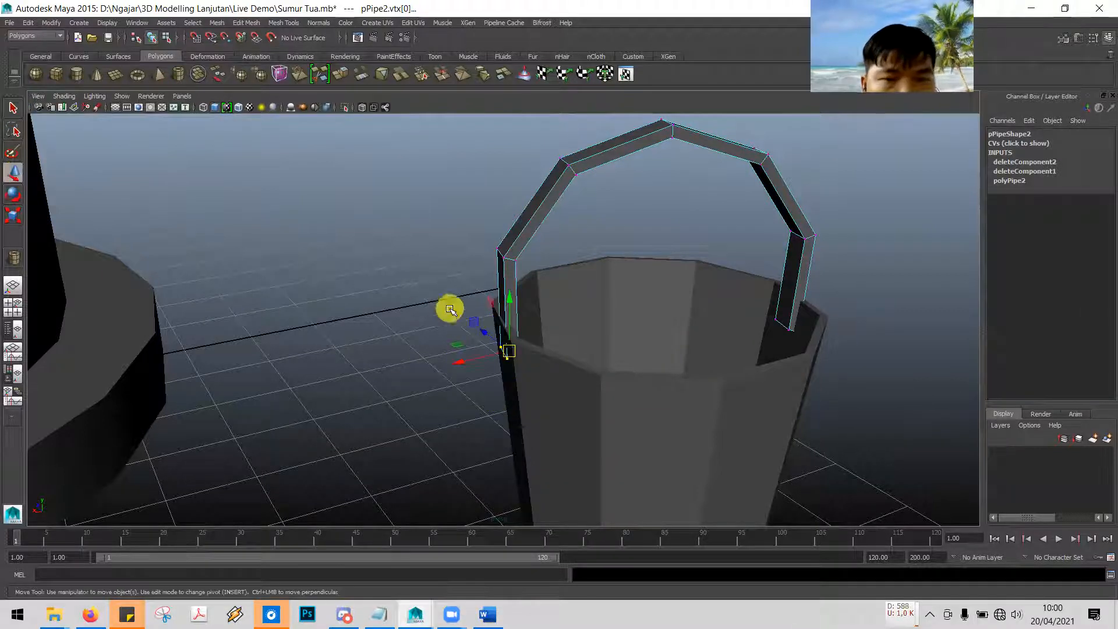
pyautogui.moveTo(459, 363); pyautogui.dragTo(463, 363)
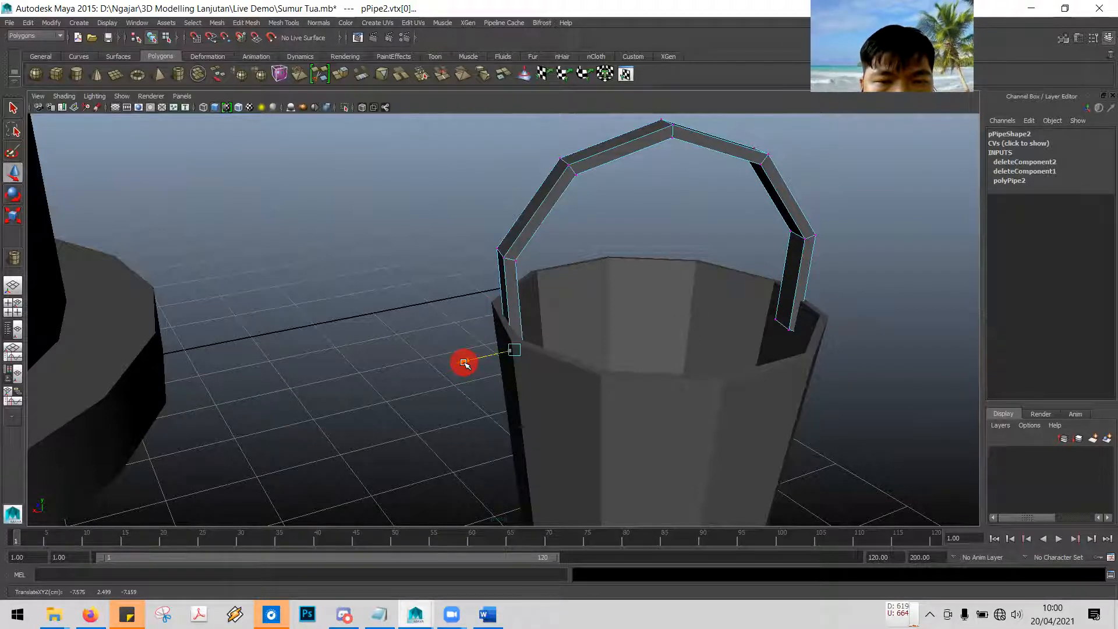
# Put the handle back in object mode, deselect it and check its fit on the bucket from the side and above
pyautogui.click(12, 115)
pyautogui.keyDown('alt'); pyautogui.moveTo(425, 402); pyautogui.dragTo(506, 382); pyautogui.keyUp('alt')
pyautogui.click(811, 229)
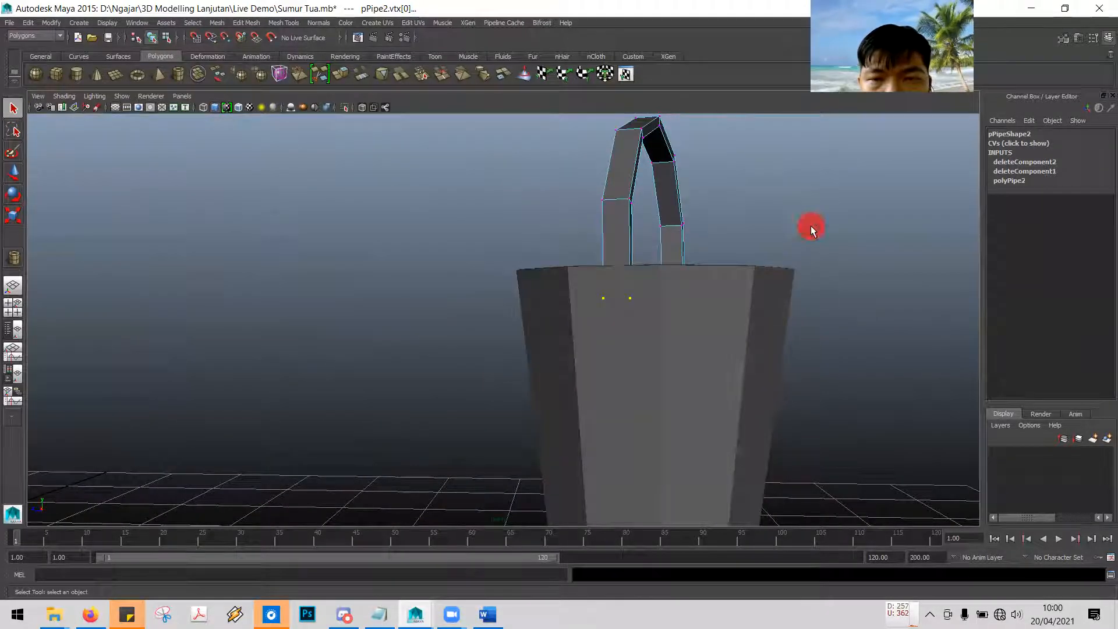
pyautogui.moveTo(669, 195); pyautogui.dragTo(708, 178, button='right')
pyautogui.keyDown('alt'); pyautogui.moveTo(817, 249); pyautogui.dragTo(685, 278); pyautogui.keyUp('alt')
# Switch to the Word tutorial, read step 62 on creating the rope from a Helix primitive, and return to Maya
pyautogui.hotkey('alt', 'Tab')
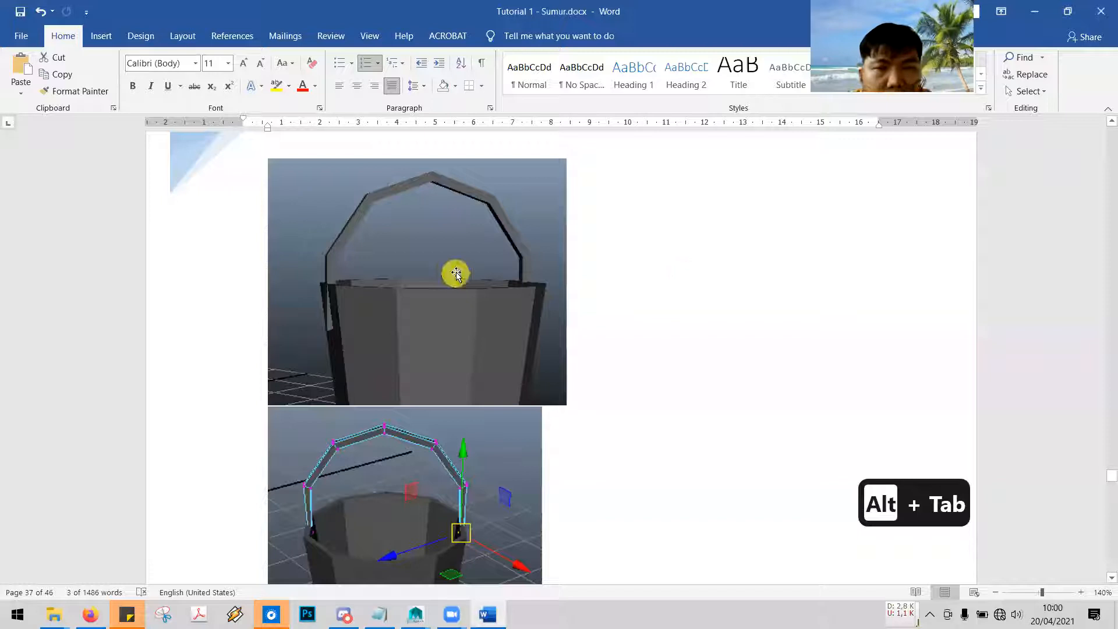
pyautogui.scroll(-1, 580, 322)
pyautogui.scroll(-8, 580, 322)
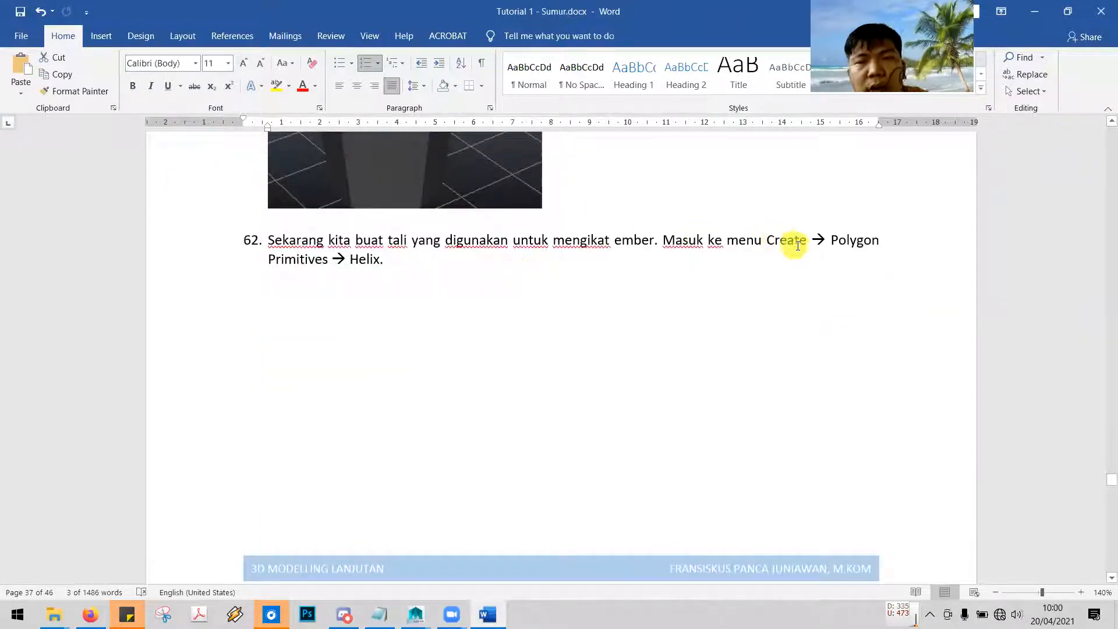
pyautogui.hotkey('alt', 'Tab')
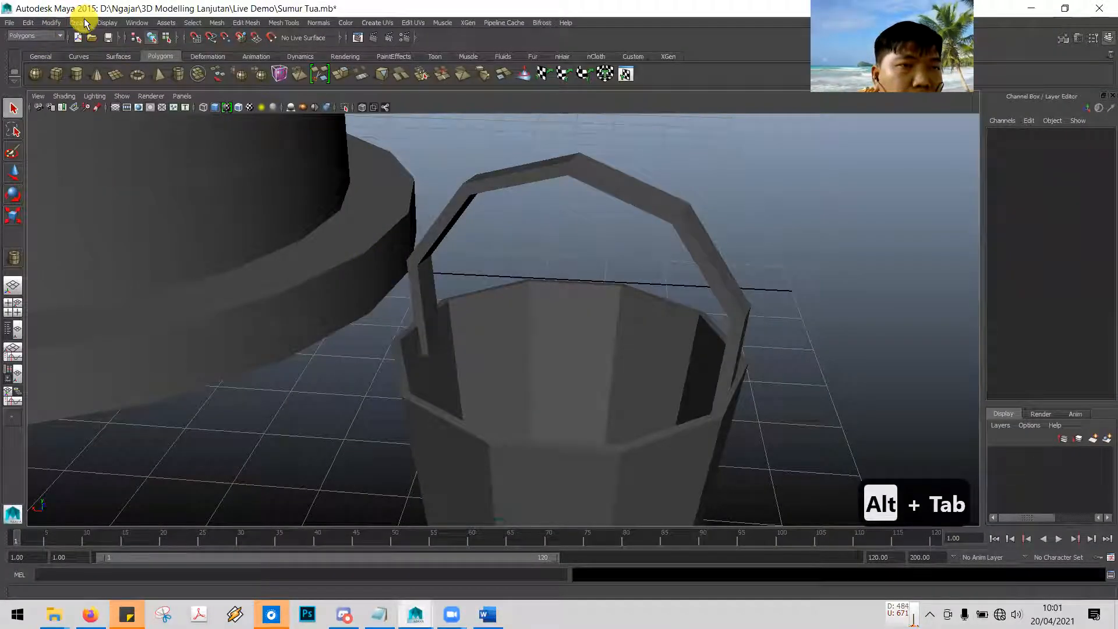
pyautogui.click(82, 23)
pyautogui.press('Escape')
pyautogui.press('Escape')
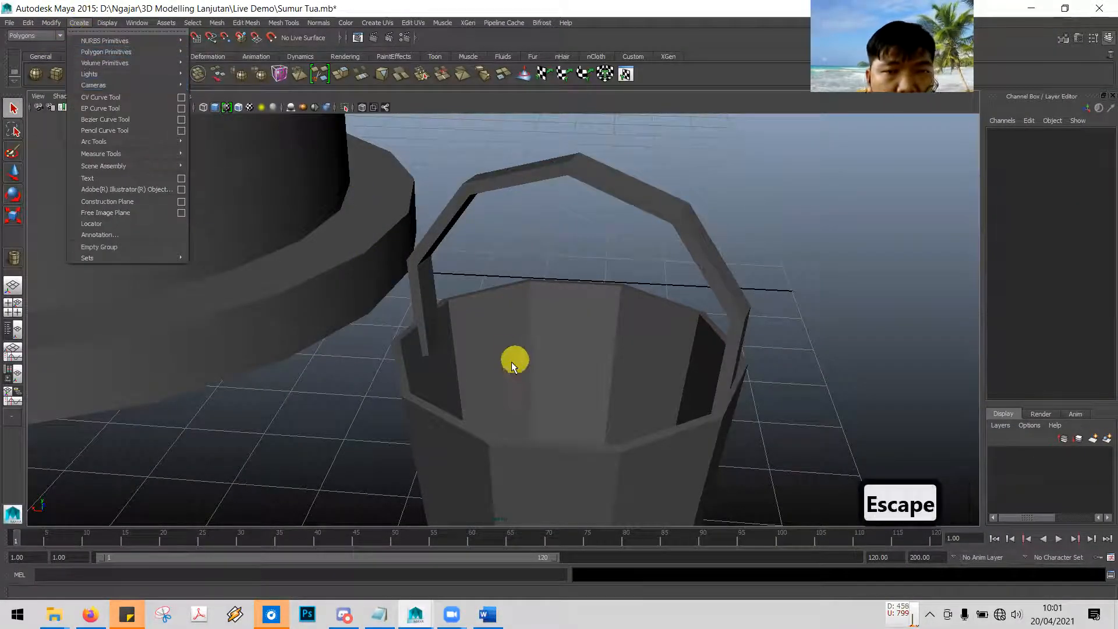
# Activate the interactive polygon Helix primitive tool for the rope
pyautogui.scroll(-8, 512, 363)
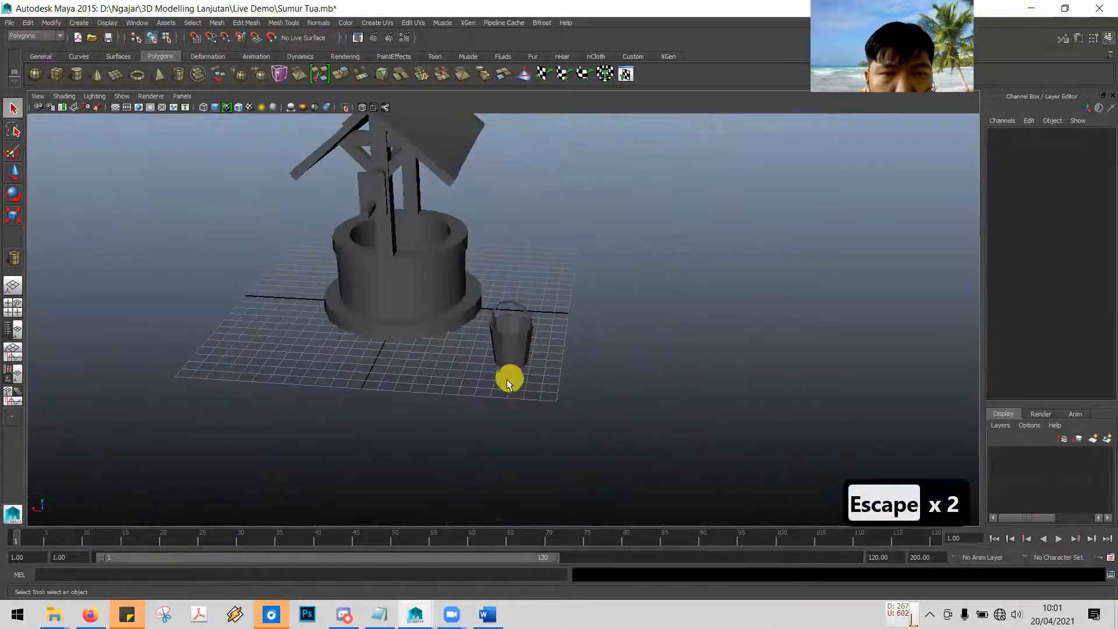
pyautogui.keyDown('alt'); pyautogui.moveTo(474, 367); pyautogui.dragTo(603, 371); pyautogui.keyUp('alt')
pyautogui.keyDown('alt'); pyautogui.moveTo(461, 303); pyautogui.dragTo(503, 315); pyautogui.keyUp('alt')
pyautogui.keyDown('alt'); pyautogui.moveTo(771, 336); pyautogui.dragTo(654, 354, button='middle'); pyautogui.keyUp('alt')
pyautogui.scroll(2, 654, 355)
pyautogui.scroll(-2, 673, 351)
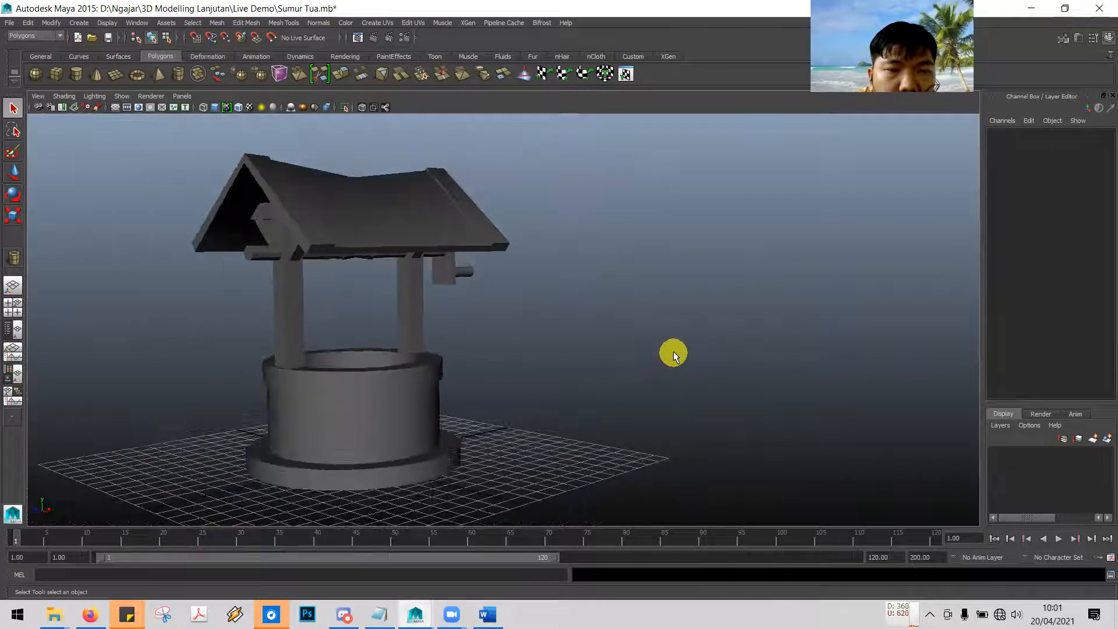
pyautogui.click(78, 23)
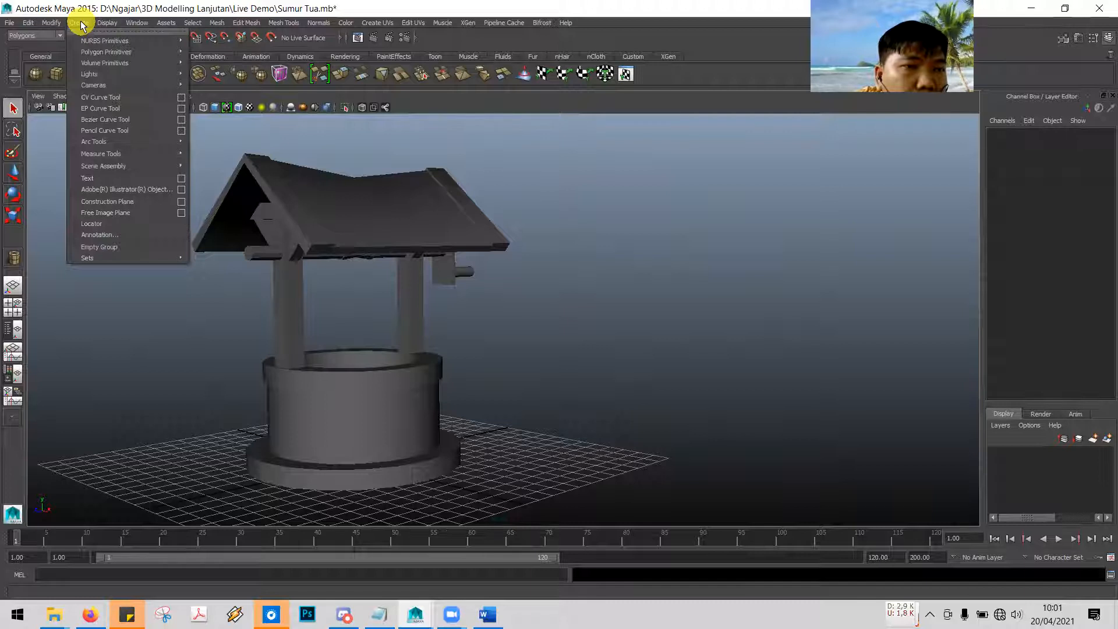
pyautogui.hotkey('alt', 'Tab')
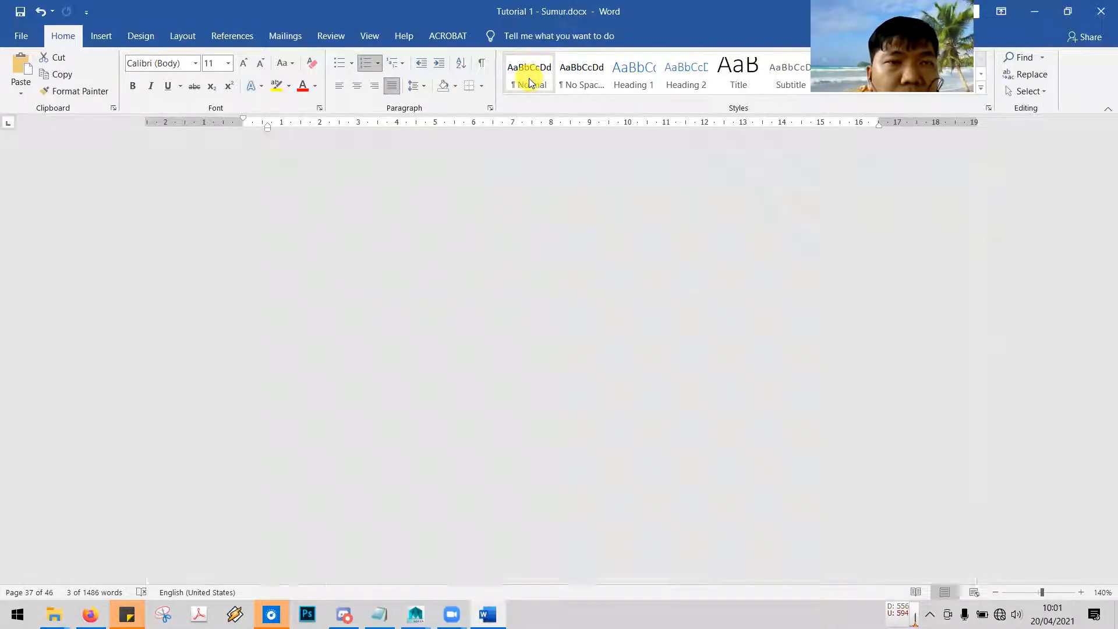
pyautogui.hotkey('alt', 'Tab')
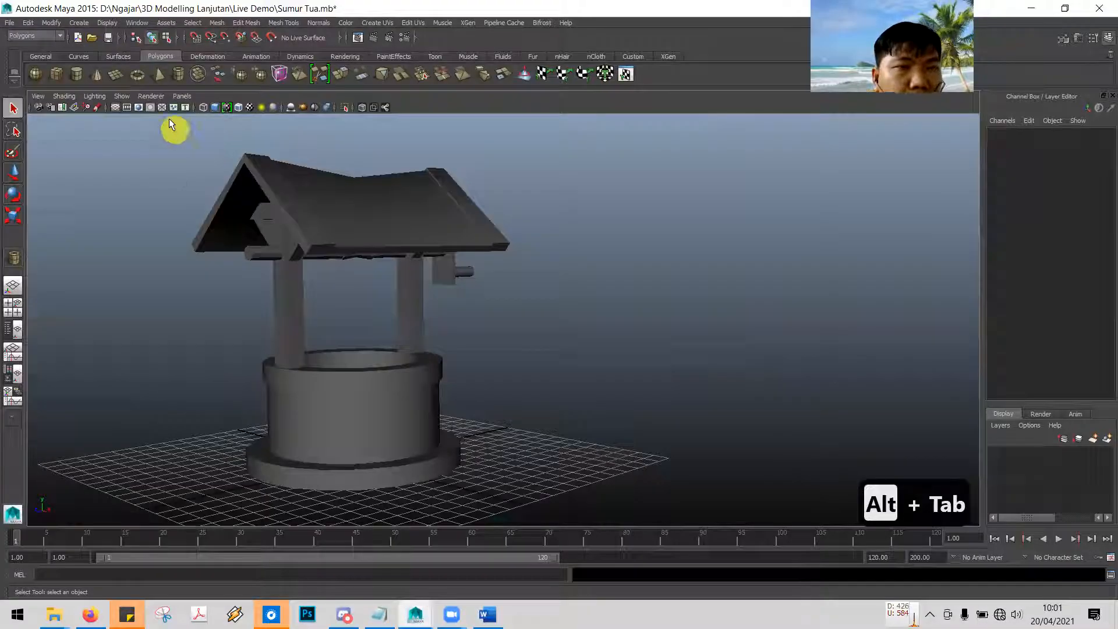
pyautogui.click(78, 24)
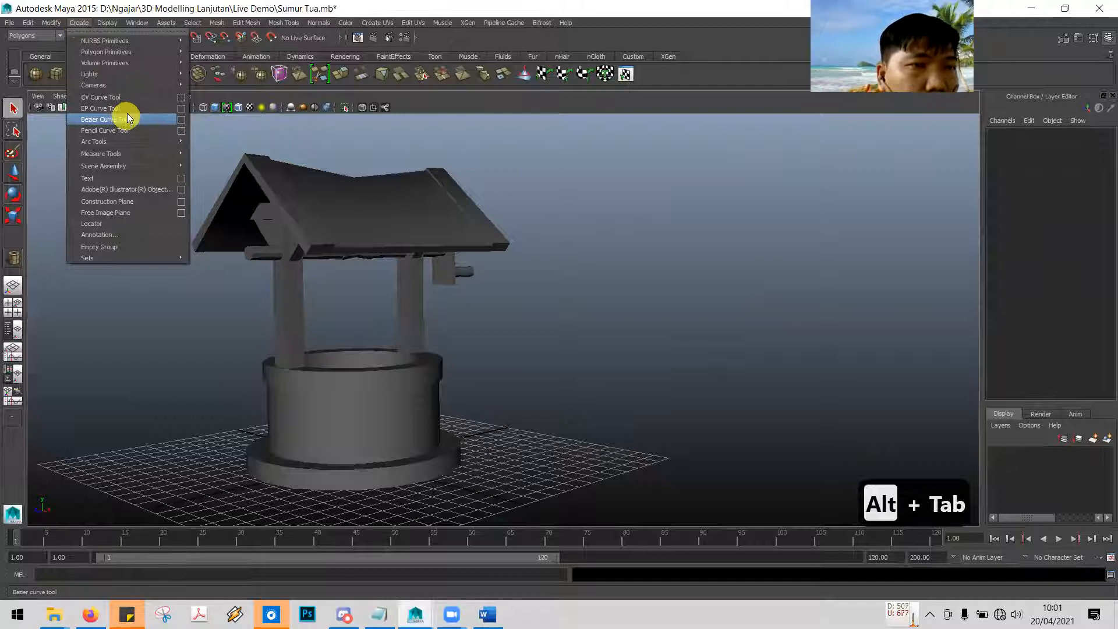
pyautogui.moveTo(193, 49)
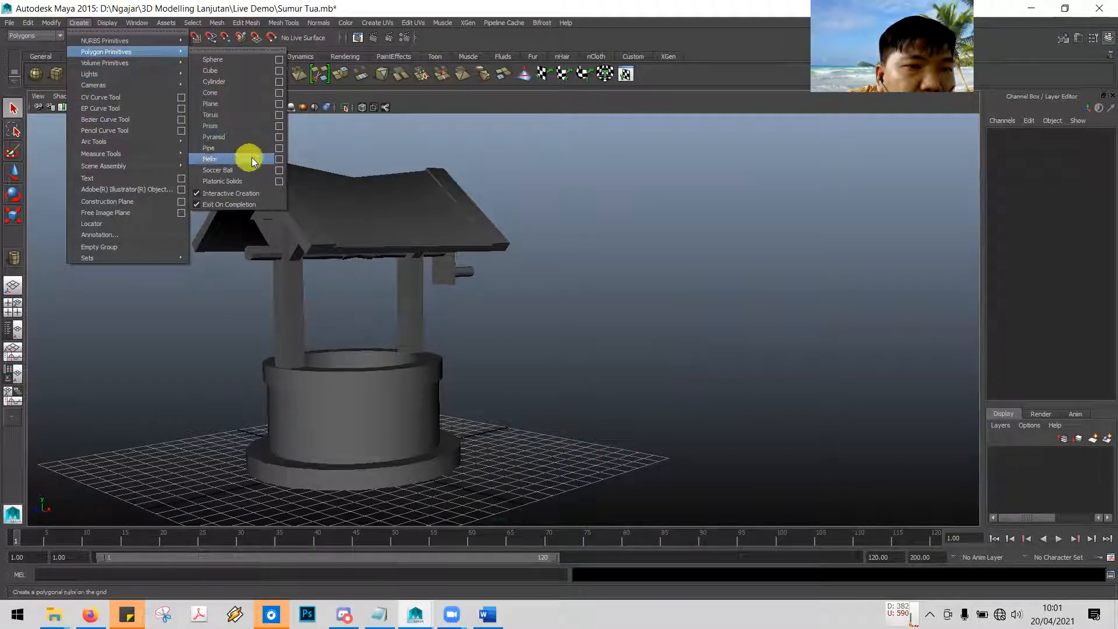
pyautogui.click(211, 157)
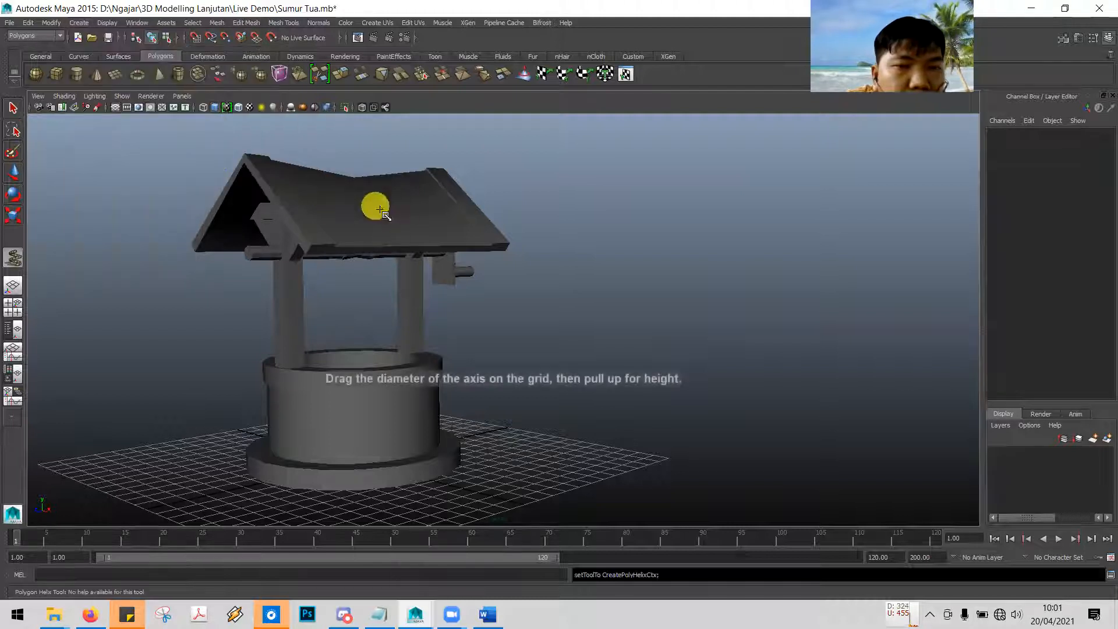
# Switch to the Word tutorial and review the helix pictures on page 38 and step 63 about rotating and placing the rope
pyautogui.hotkey('alt', 'Tab')
pyautogui.scroll(-10, 452, 229)
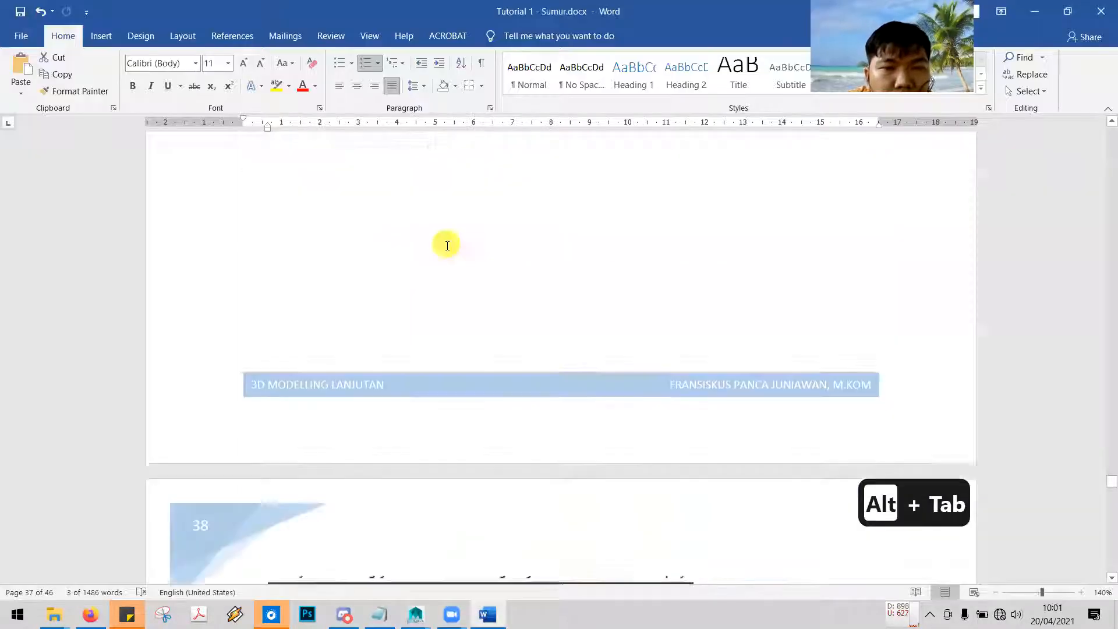
pyautogui.scroll(-3, 447, 249)
pyautogui.scroll(3, 446, 249)
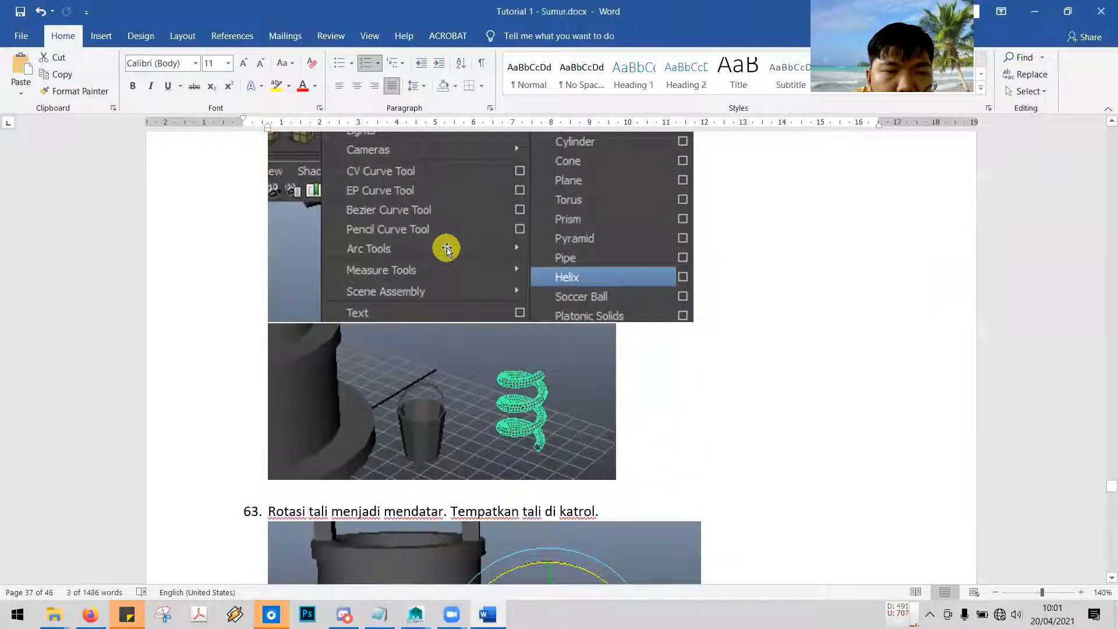
# Switch to Maya, draw a polygon helix on the grid beside the well and scale it uniformly to about 0.27
pyautogui.hotkey('alt', 'Tab')
pyautogui.moveTo(537, 456); pyautogui.dragTo(571, 365)
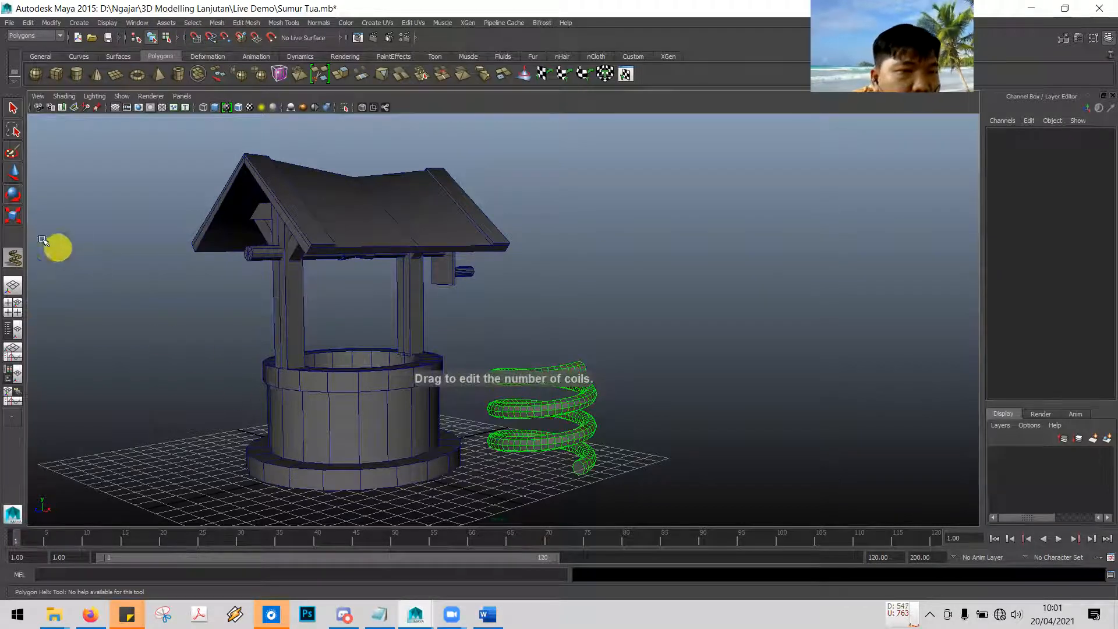
pyautogui.click(13, 214)
pyautogui.moveTo(538, 414); pyautogui.dragTo(480, 421)
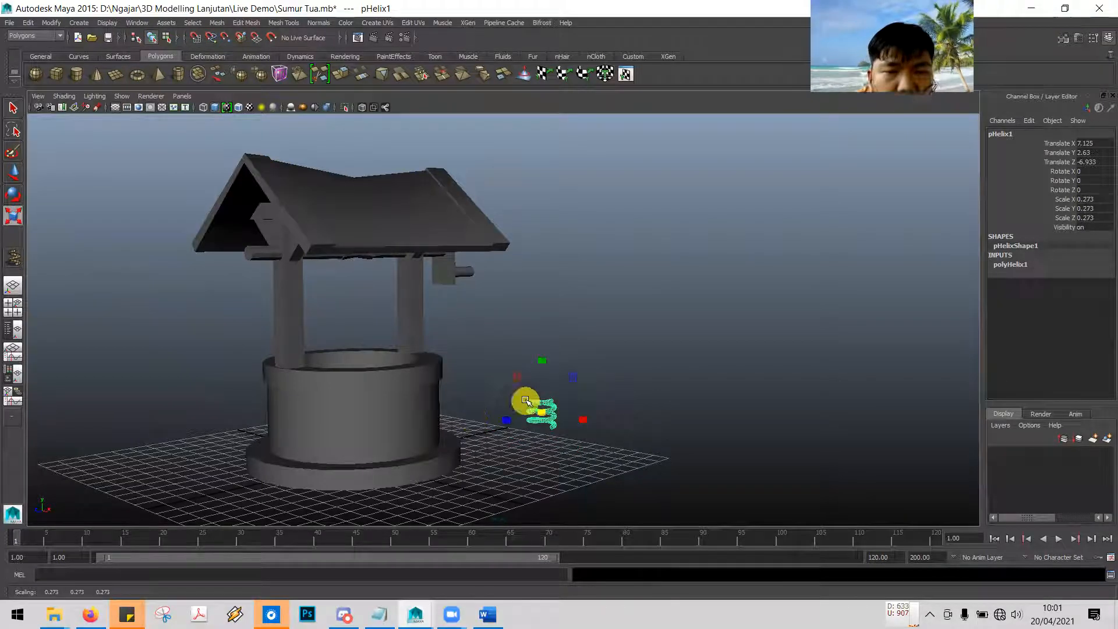
# Switch to the Word tutorial, check step 63's picture of the rope laid horizontally, and return to Maya
pyautogui.hotkey('alt', 'Tab')
pyautogui.scroll(-5, 489, 361)
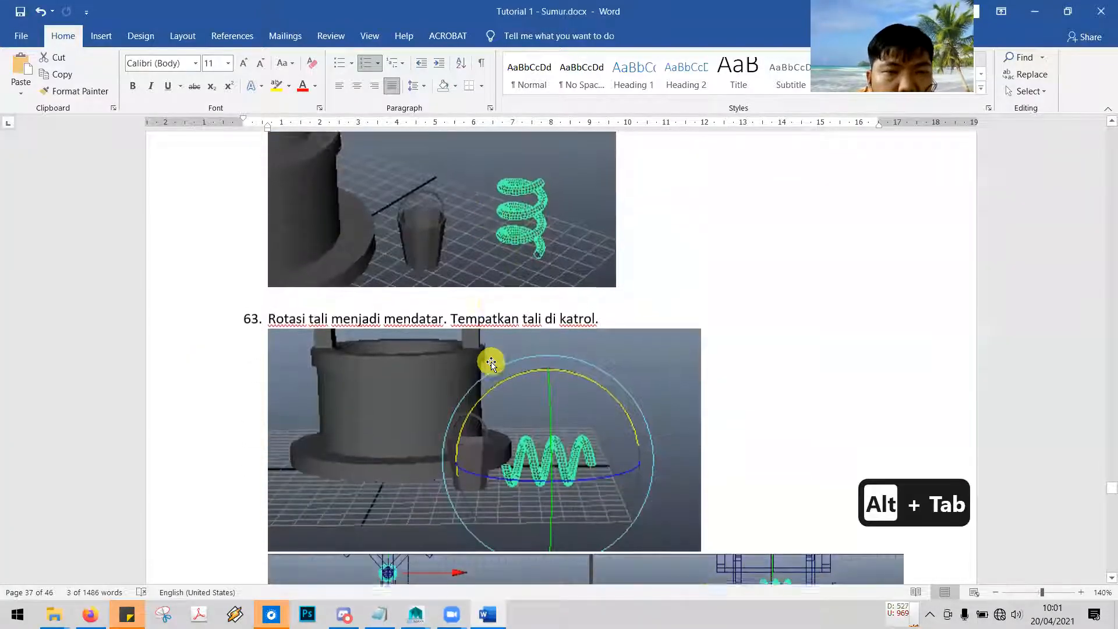
pyautogui.hotkey('alt', 'Tab')
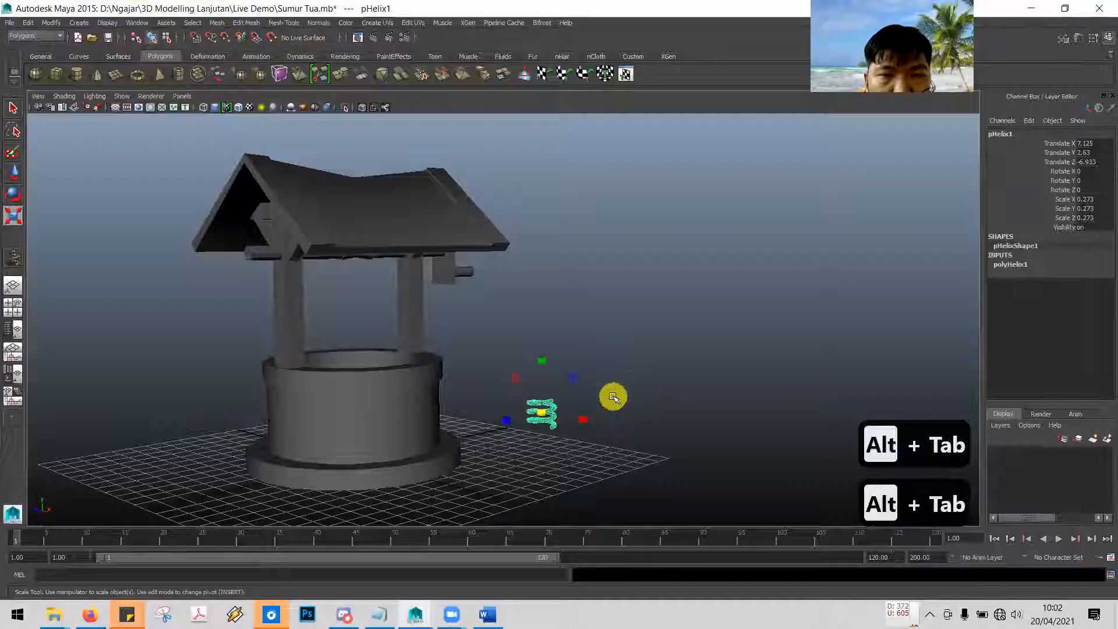
# Lay the helix horizontally by rotating it about the X axis and setting Rotate X to 90
pyautogui.moveTo(588, 351)
pyautogui.keyDown('alt'); pyautogui.mouseDown()
pyautogui.moveTo(623, 344)
pyautogui.moveTo(601, 324)
pyautogui.moveTo(576, 338)
pyautogui.mouseUp(); pyautogui.keyUp('alt')
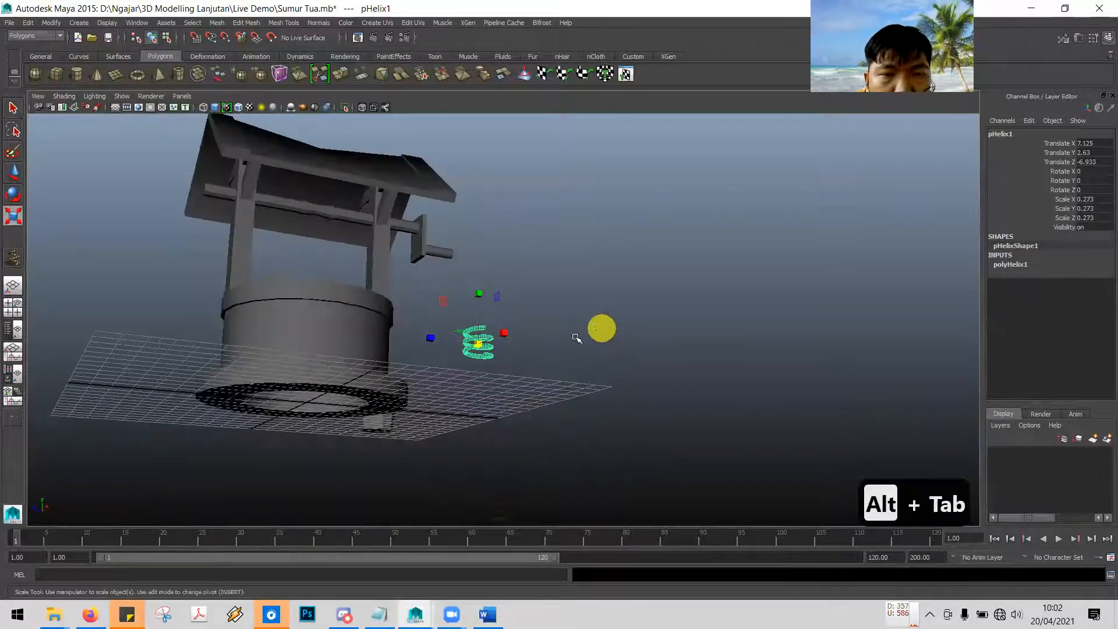
pyautogui.click(13, 195)
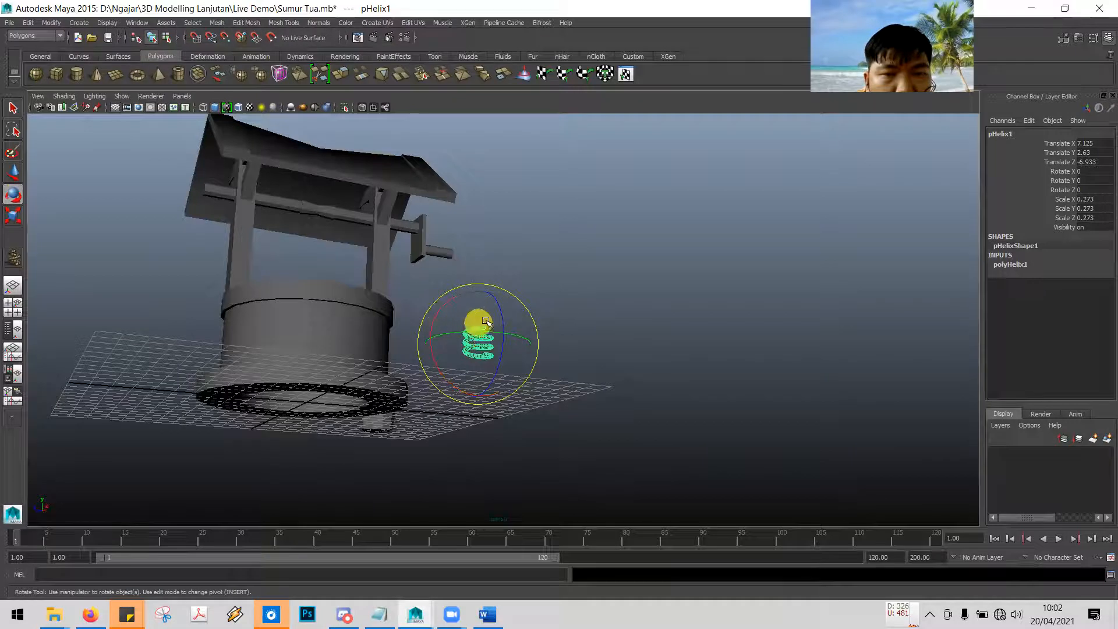
pyautogui.moveTo(439, 314); pyautogui.dragTo(507, 295)
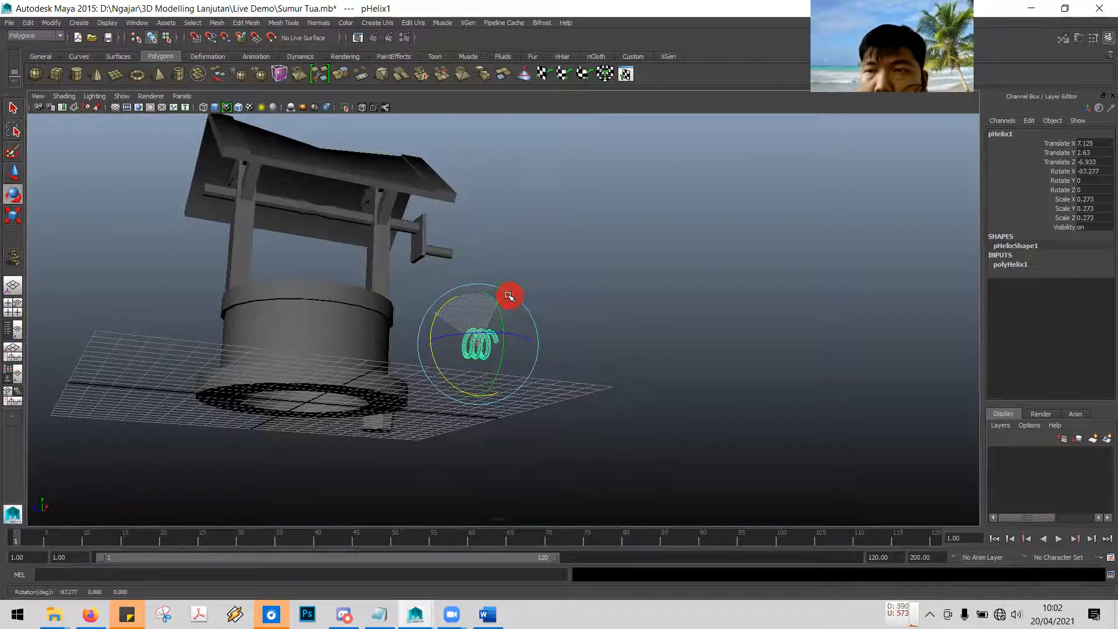
pyautogui.moveTo(508, 296); pyautogui.dragTo(524, 294)
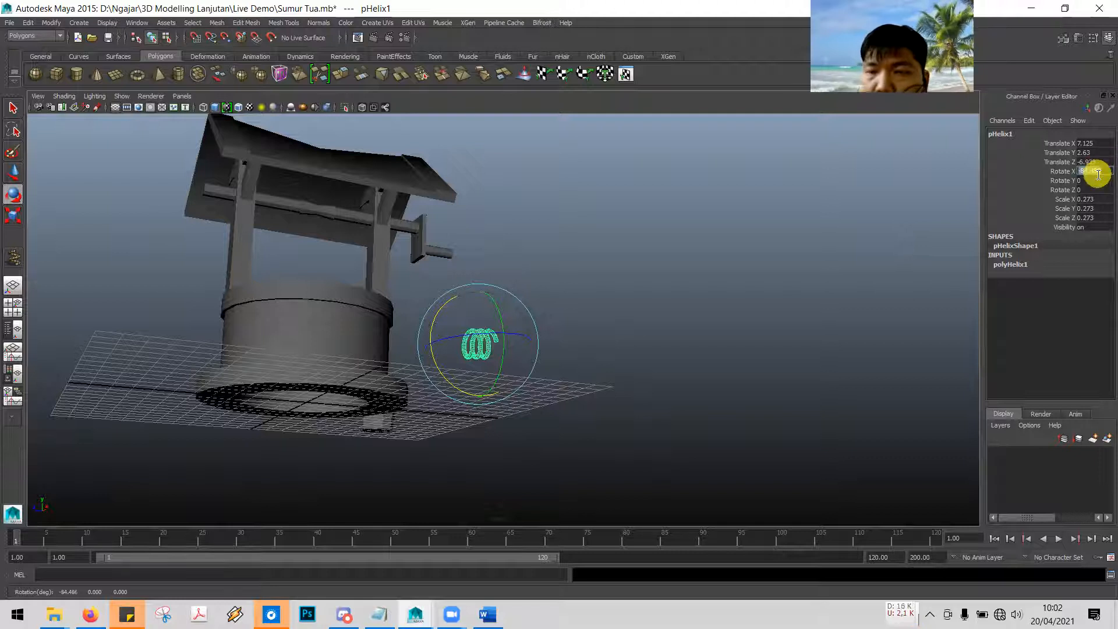
pyautogui.write('90')
pyautogui.press('Return')
# Switch to the Word tutorial, study the rope placement pictures of step 63 and the text of step 64, and return to Maya
pyautogui.hotkey('alt', 'Tab')
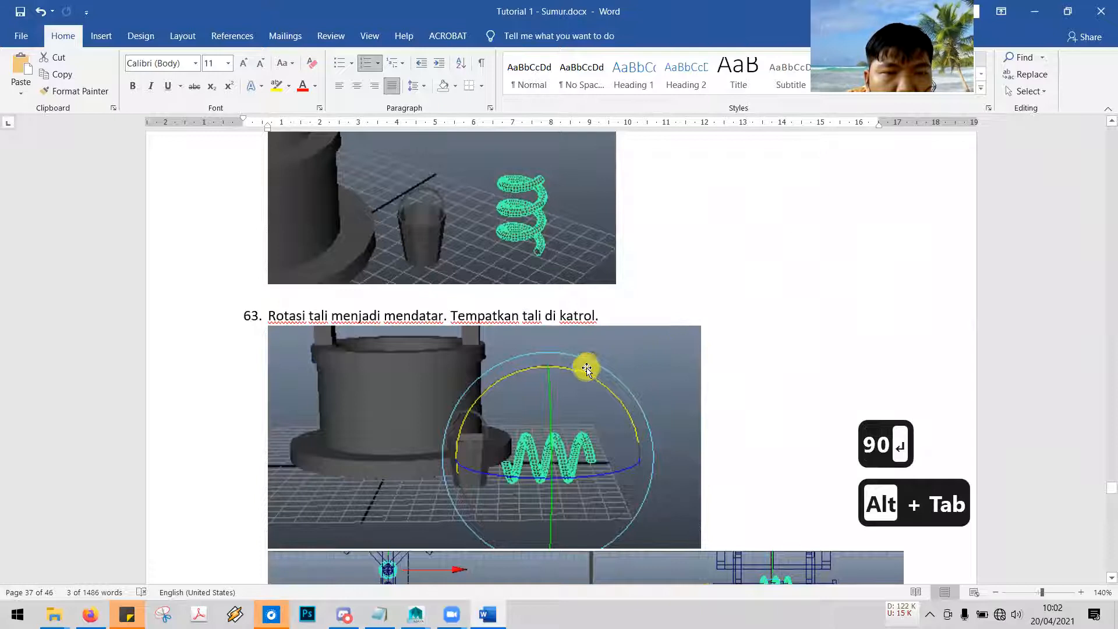
pyautogui.scroll(-1, 585, 372)
pyautogui.scroll(-2, 585, 372)
pyautogui.scroll(-2, 585, 370)
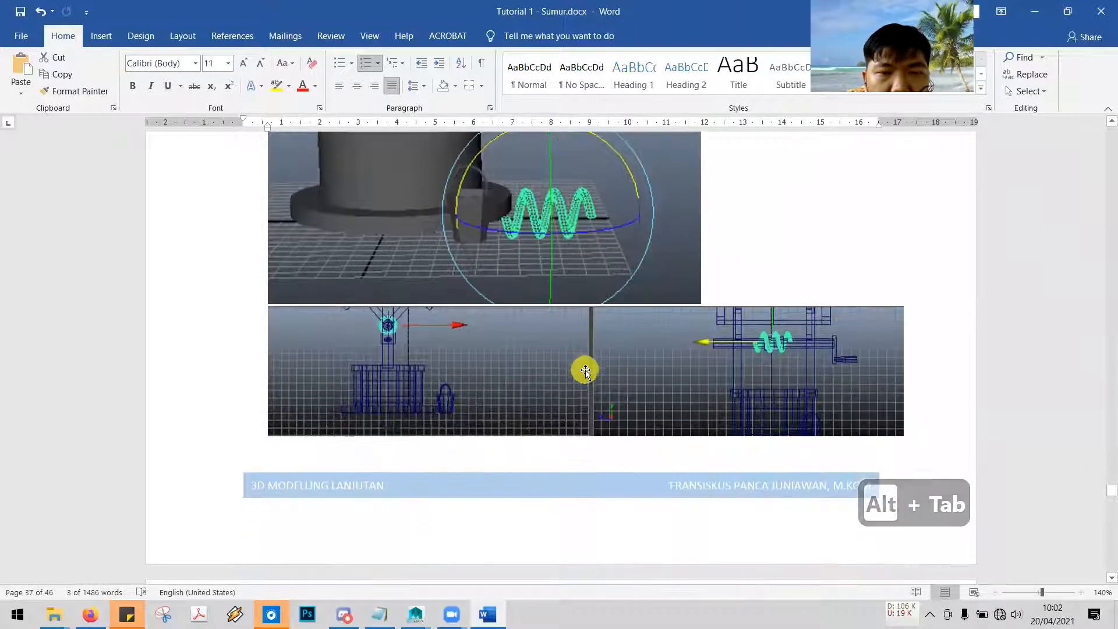
pyautogui.scroll(-9, 765, 372)
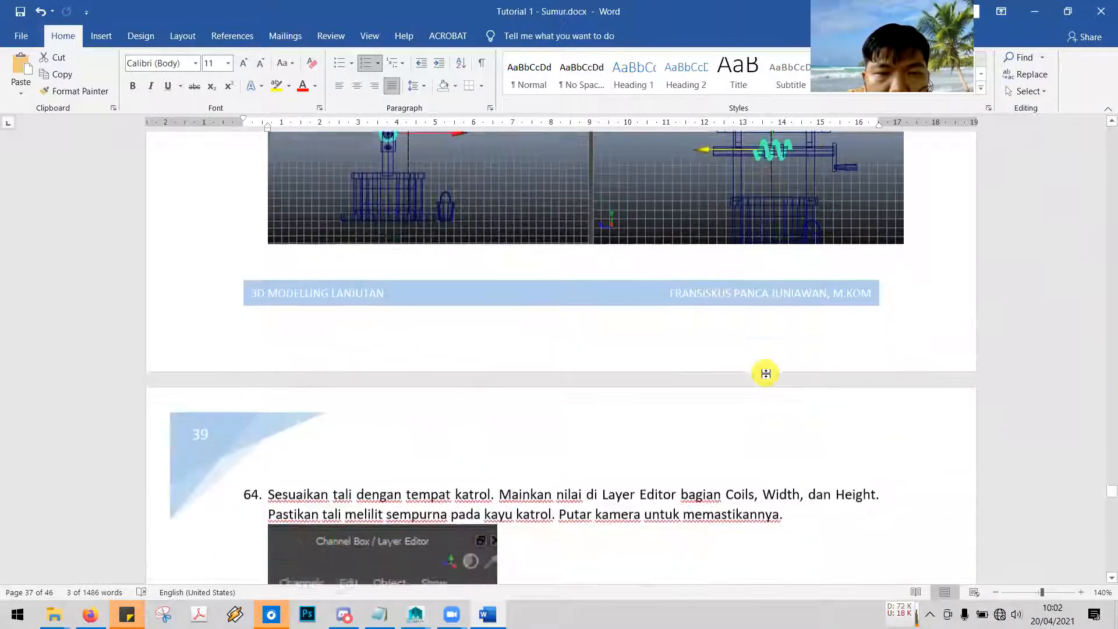
pyautogui.hotkey('alt', 'Tab')
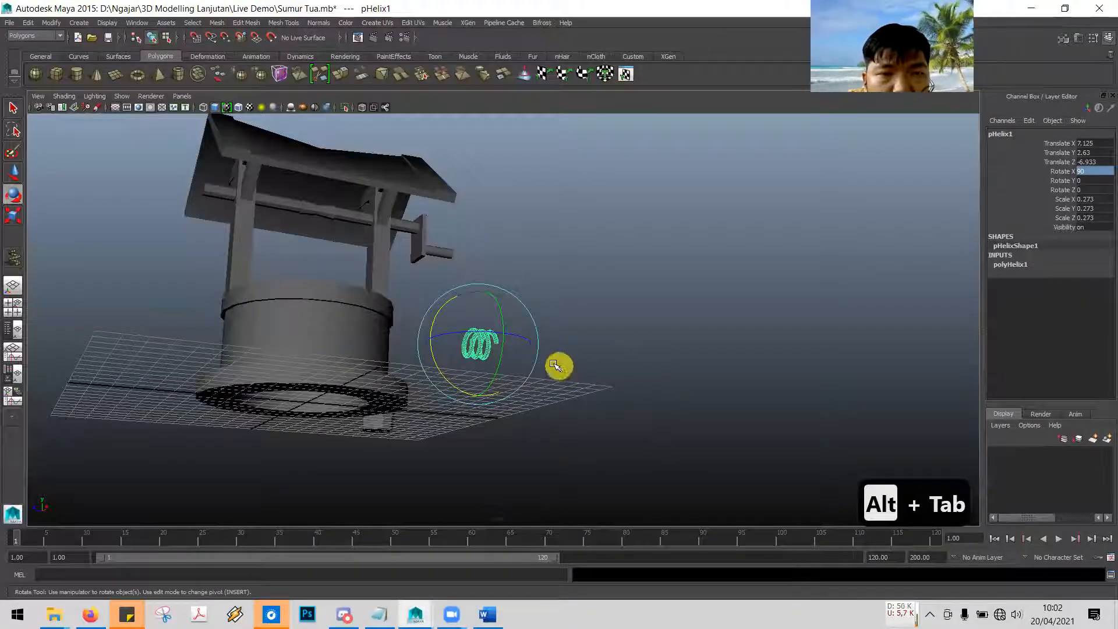
# In the enlarged side view, raise the helix to the height of the pulley axle, at about 11.2 in Y
pyautogui.press('space')
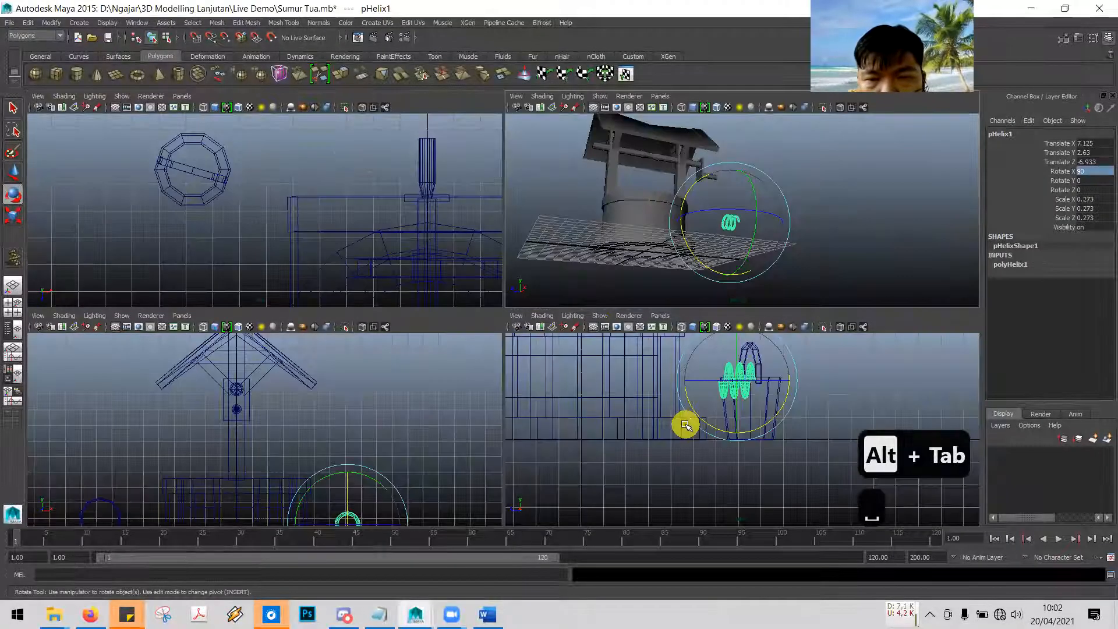
pyautogui.click(671, 431)
pyautogui.press('space')
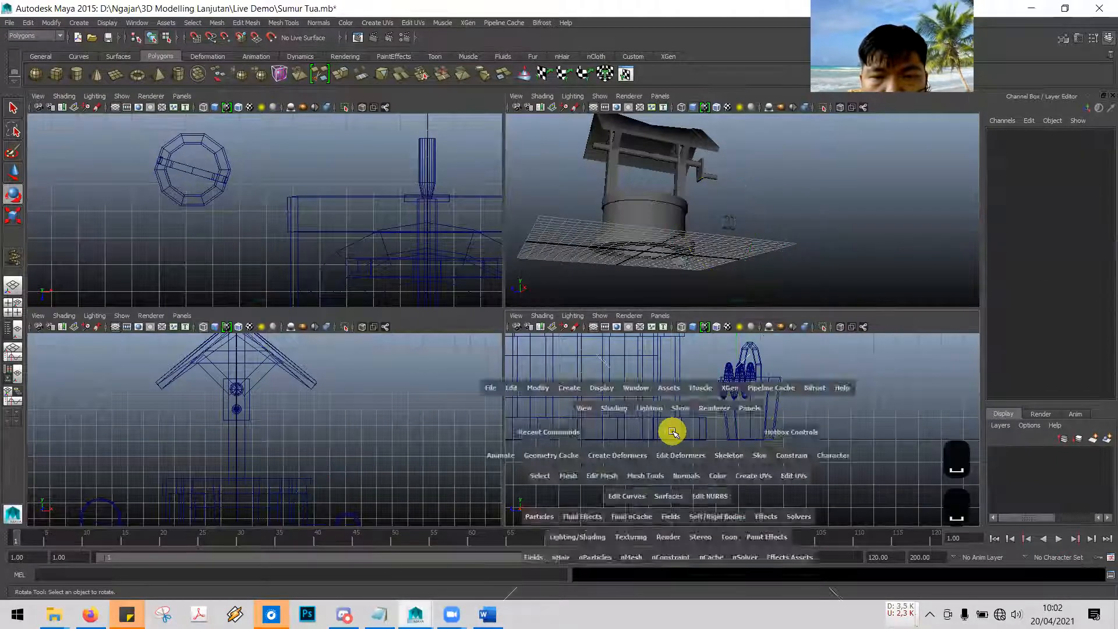
pyautogui.scroll(-2, 613, 421)
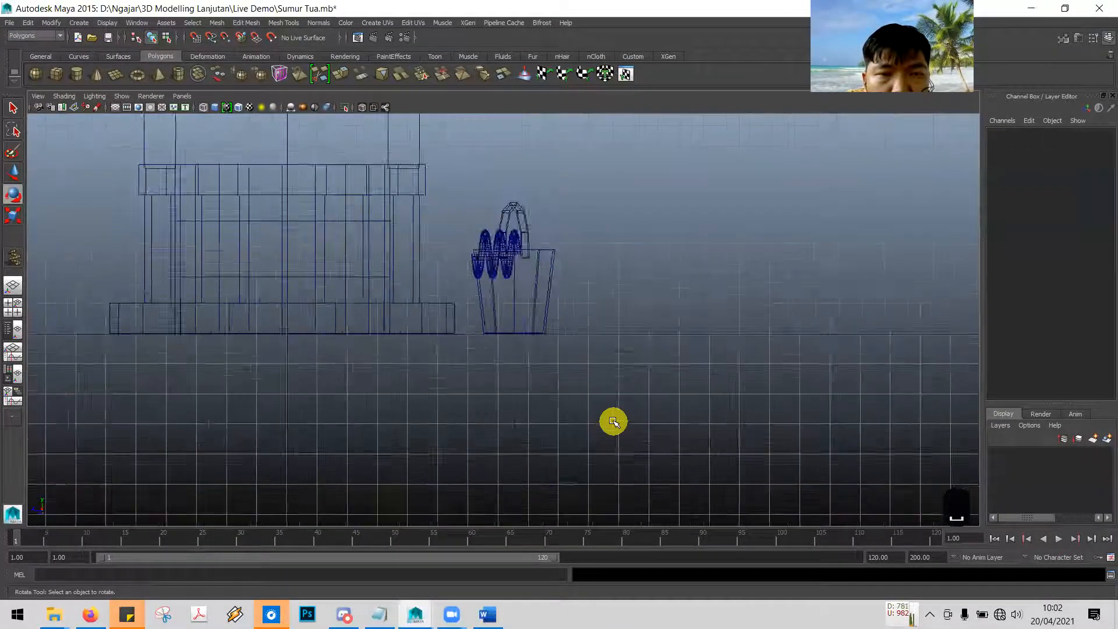
pyautogui.scroll(-3, 612, 421)
pyautogui.click(491, 276)
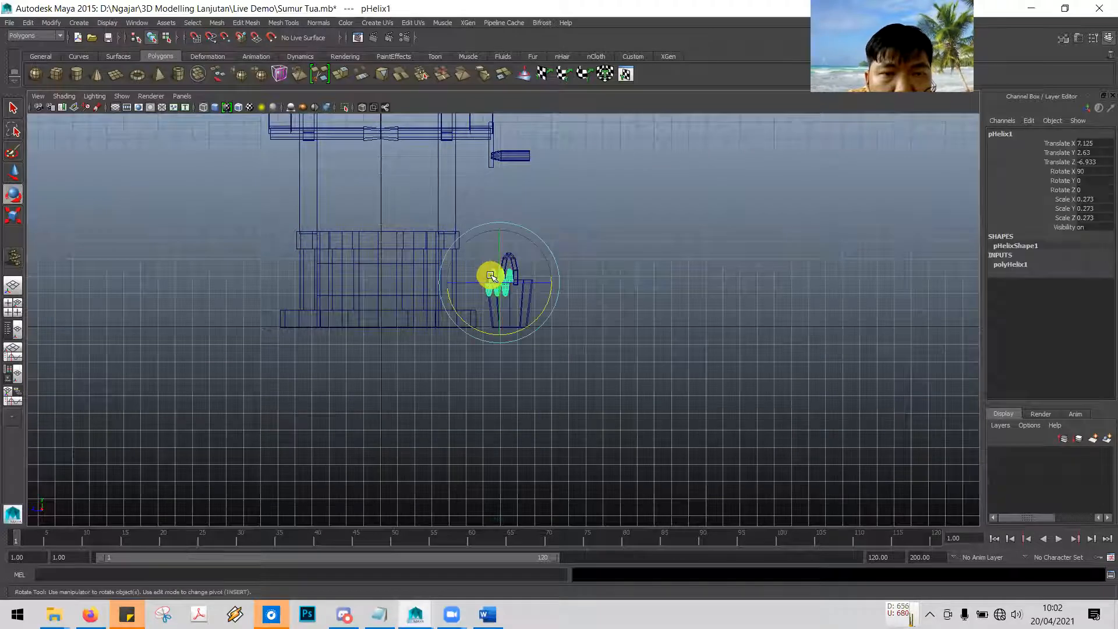
pyautogui.click(13, 172)
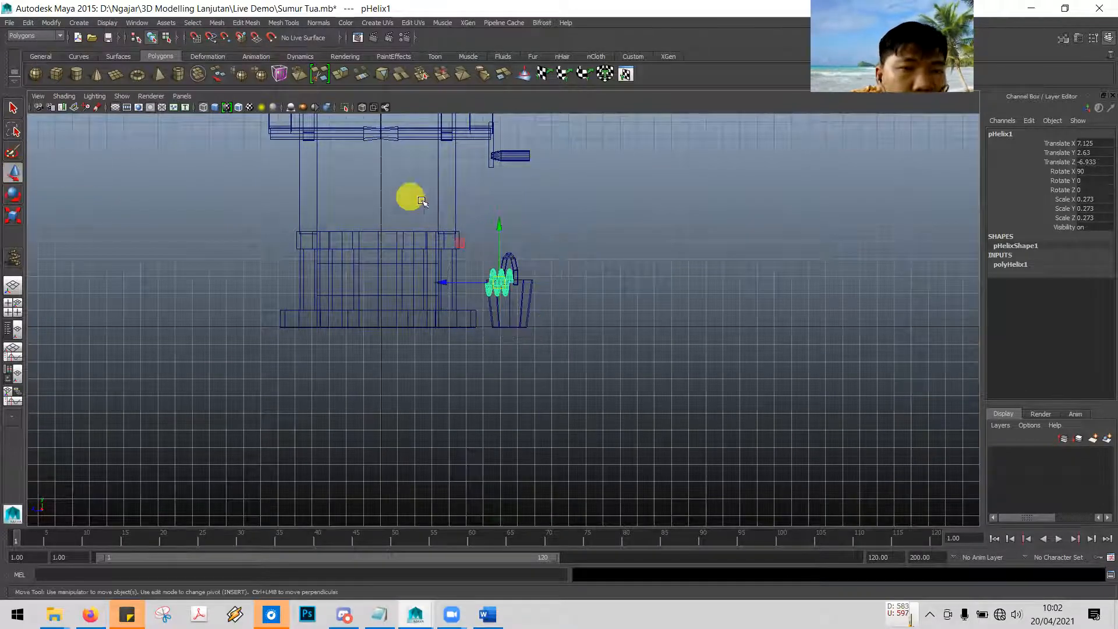
pyautogui.moveTo(499, 229); pyautogui.dragTo(513, 87)
# Slide the helix along the pulley axle to its thickened middle, at about -0.08 in Z
pyautogui.keyDown('alt'); pyautogui.moveTo(559, 232); pyautogui.dragTo(624, 367, button='middle'); pyautogui.keyUp('alt')
pyautogui.scroll(2, 621, 361)
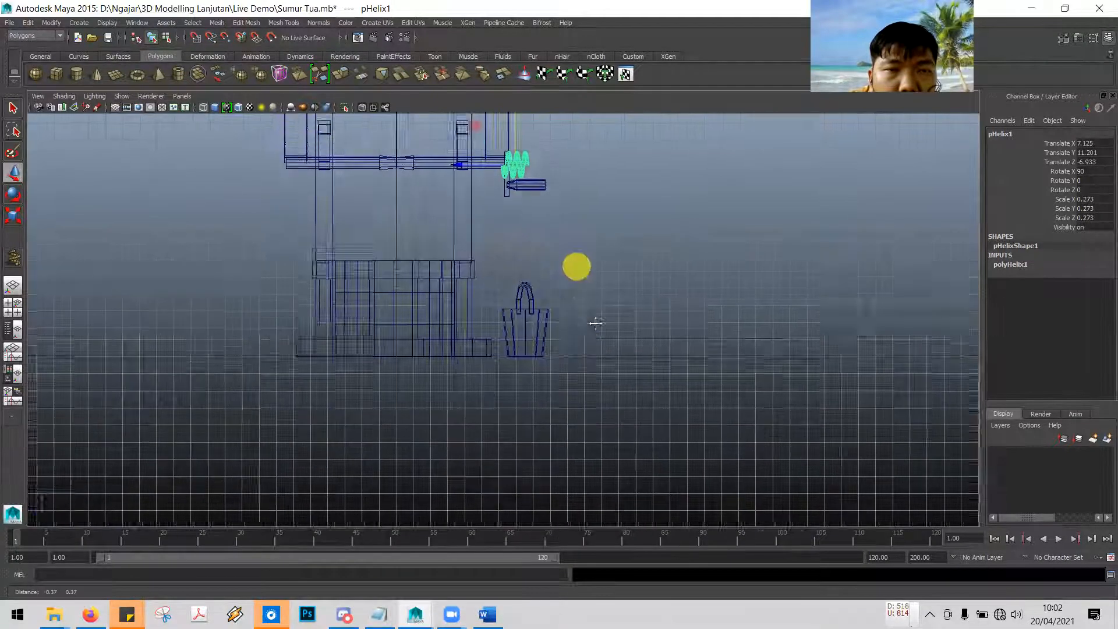
pyautogui.scroll(3, 621, 360)
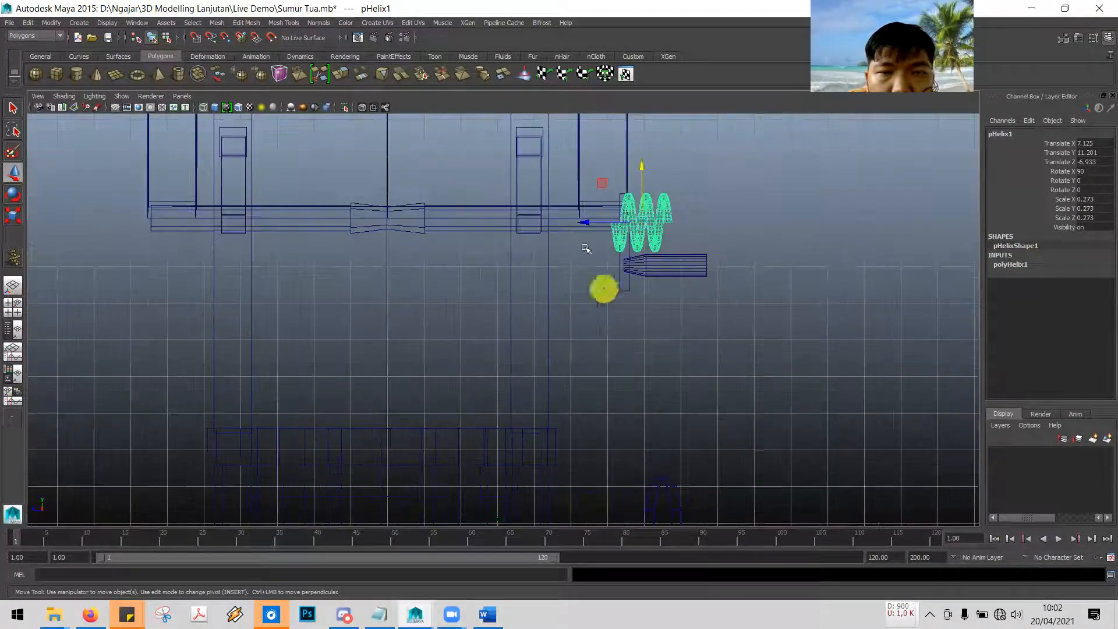
pyautogui.moveTo(586, 220); pyautogui.dragTo(335, 204)
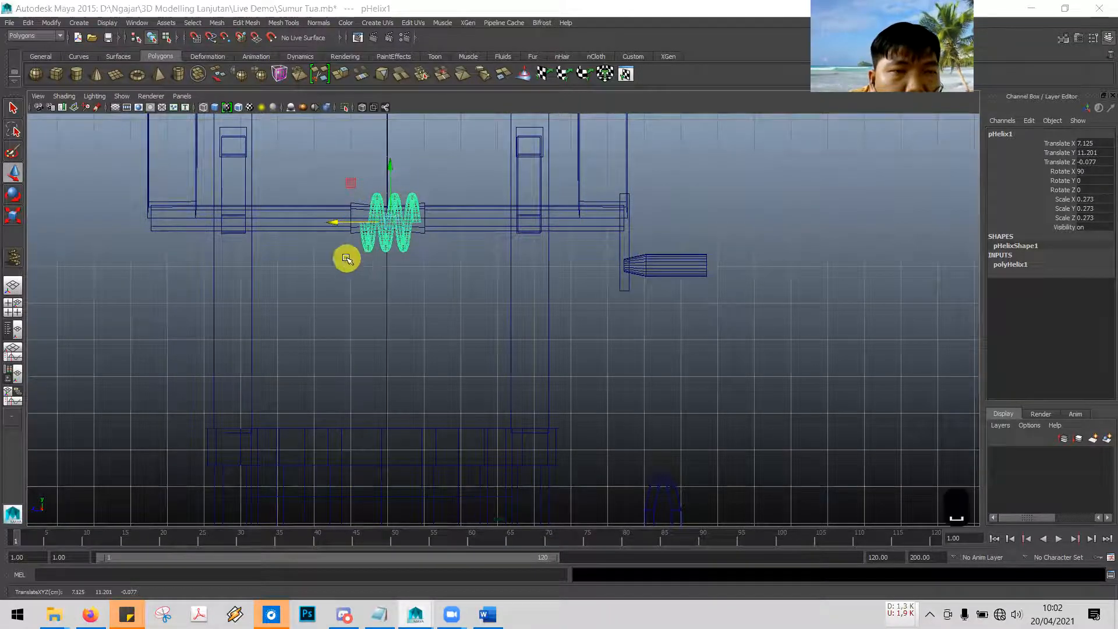
# In the enlarged front view, move the helix onto the end profile of the axle, at about X -0.02 and Y 11.35
pyautogui.press('space')
pyautogui.click(431, 389)
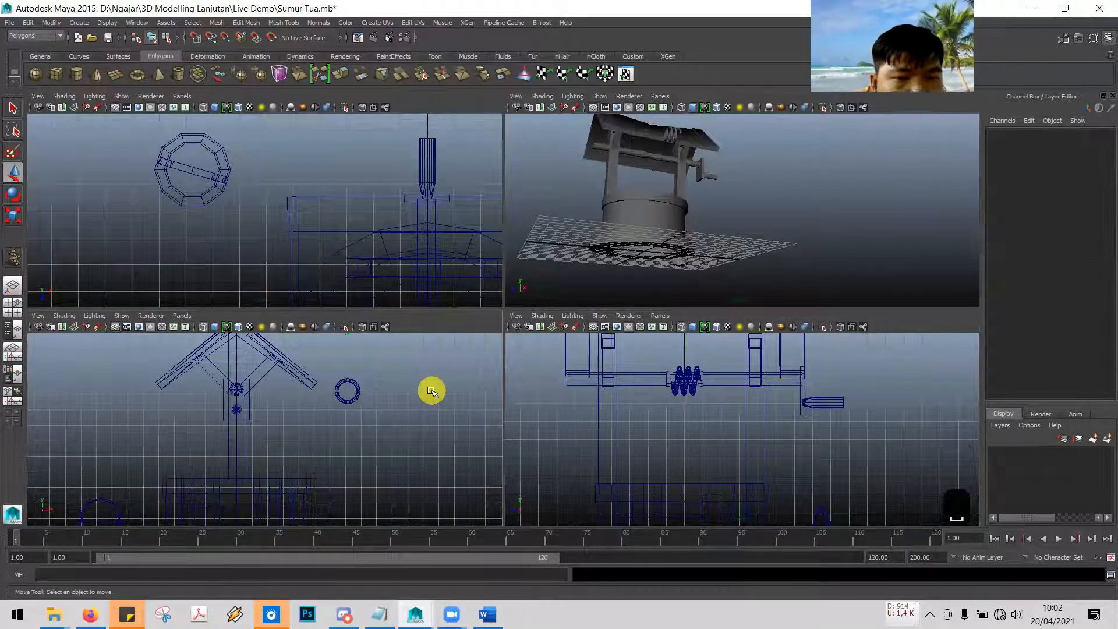
pyautogui.press('space')
pyautogui.click(688, 252)
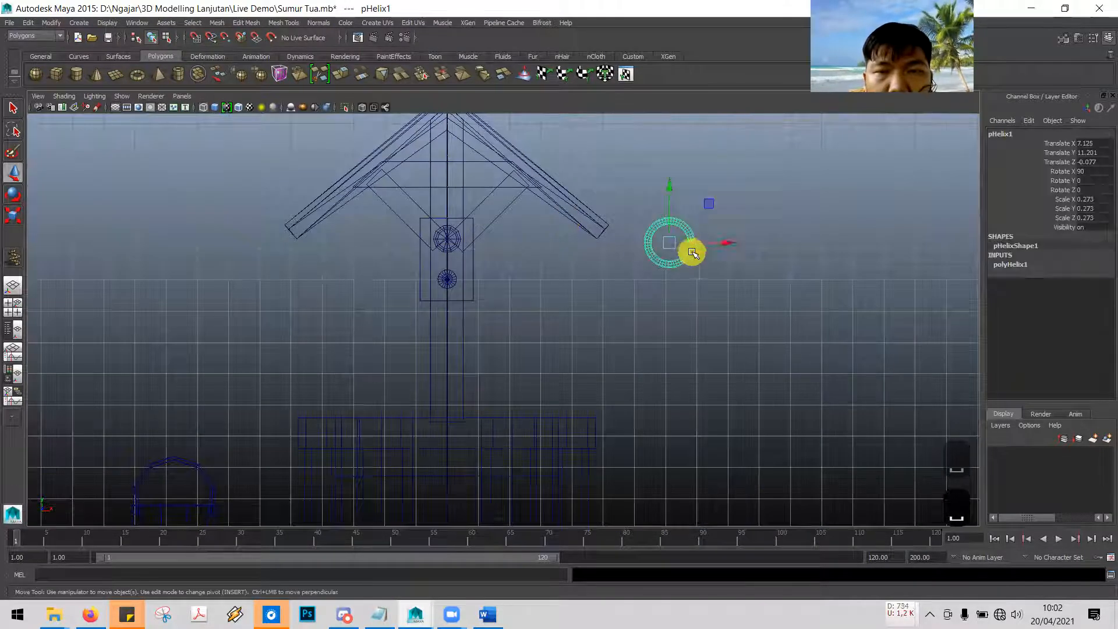
pyautogui.moveTo(730, 243); pyautogui.dragTo(504, 219)
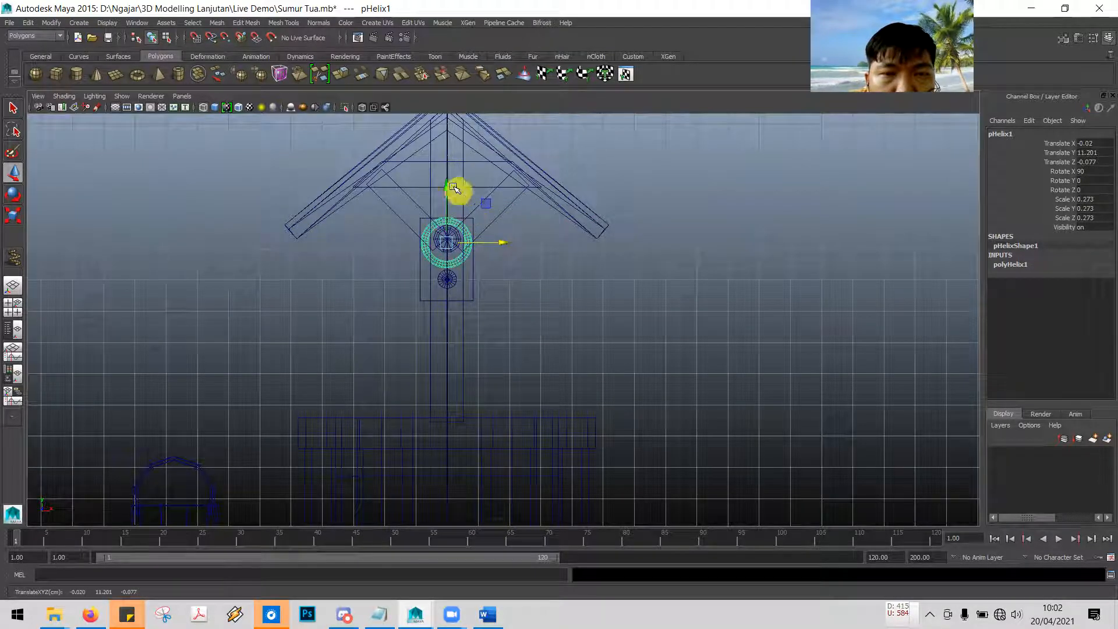
pyautogui.moveTo(448, 184); pyautogui.dragTo(449, 180)
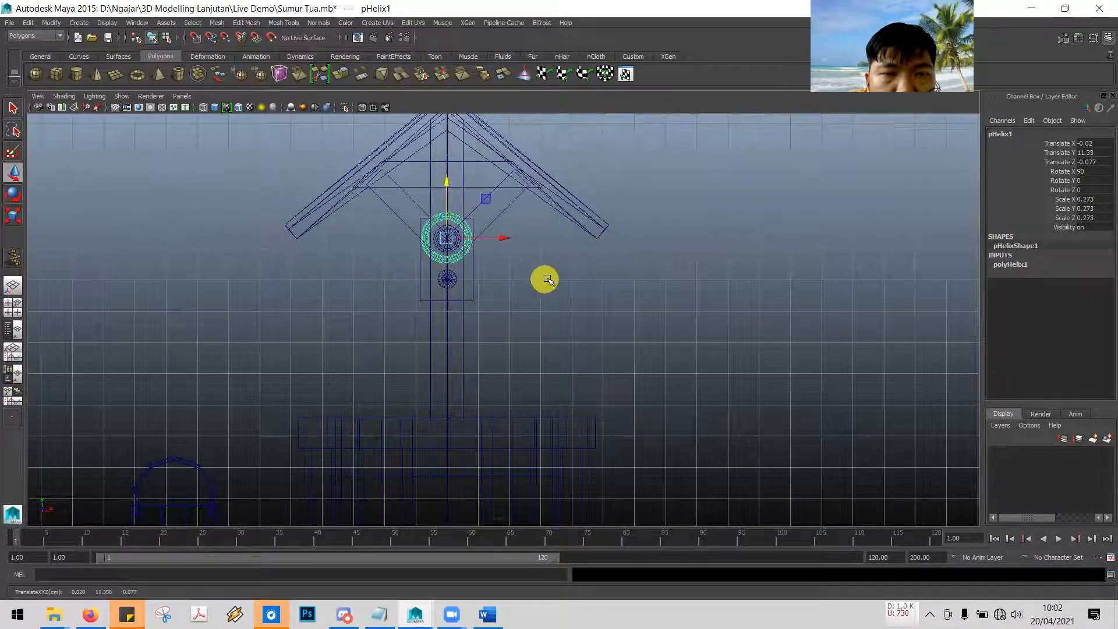
# Fine-tune the helix's centring around the axle profile to about X 0.01 and Y 11.32
pyautogui.scroll(5, 545, 277)
pyautogui.keyDown('alt'); pyautogui.moveTo(548, 277); pyautogui.dragTo(611, 409, button='middle'); pyautogui.keyUp('alt')
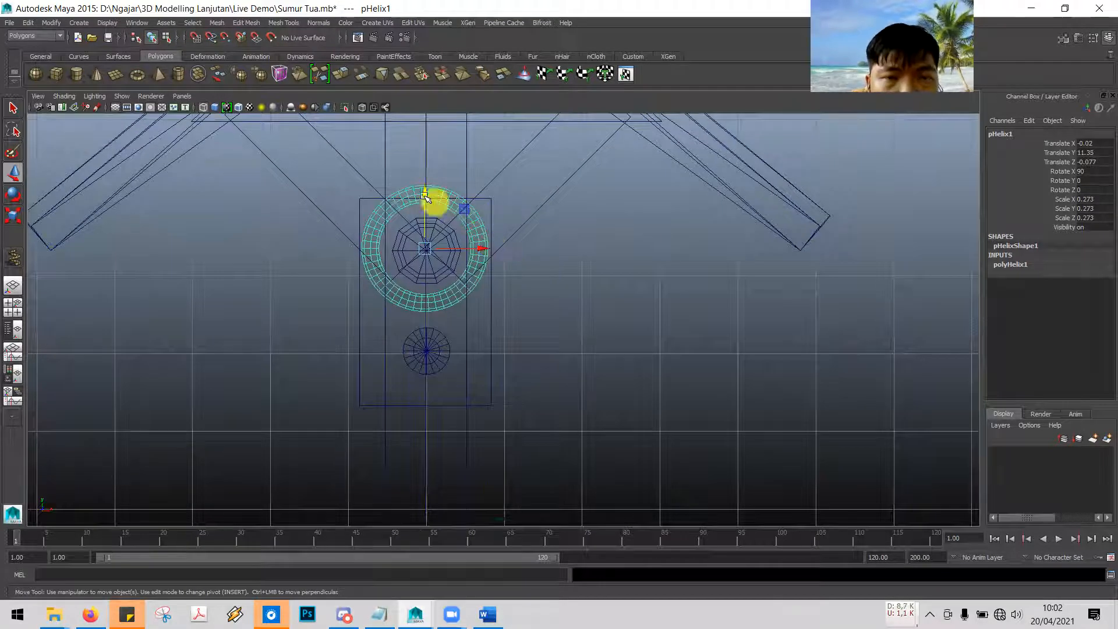
pyautogui.moveTo(425, 192); pyautogui.dragTo(427, 197)
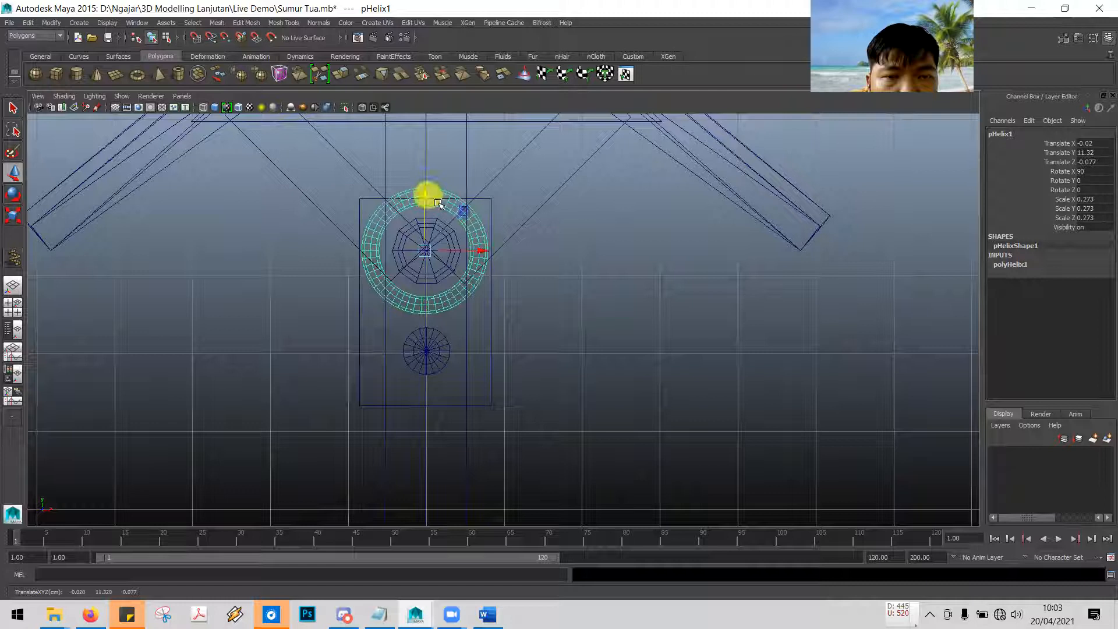
pyautogui.moveTo(481, 249); pyautogui.dragTo(483, 251)
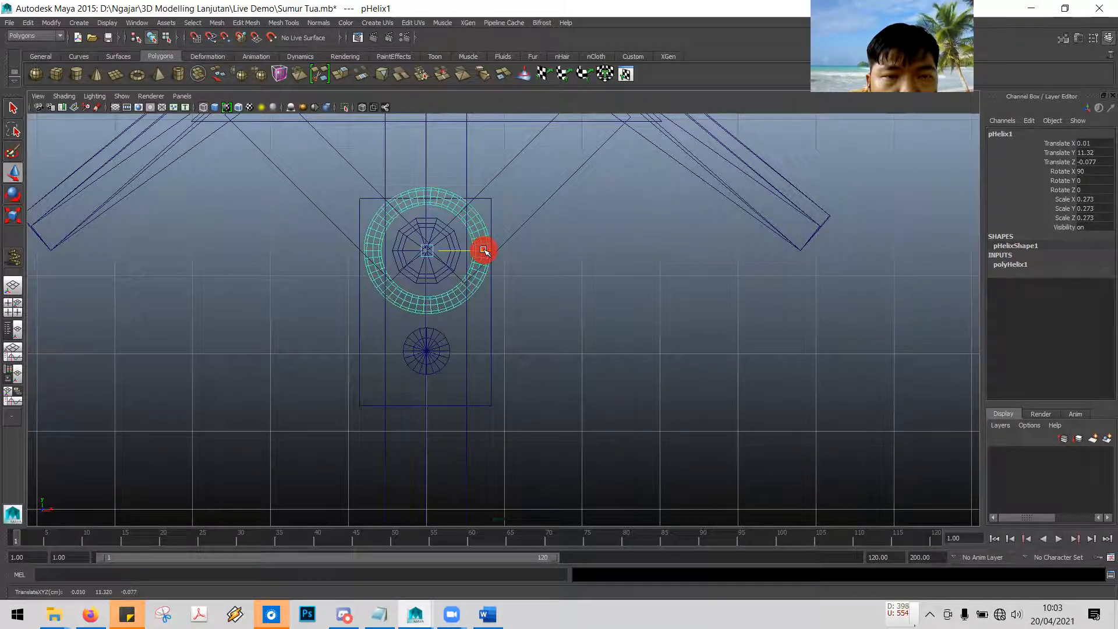
# Scale the helix down uniformly to 0.2 so it wraps closely around the pulley axle
pyautogui.click(13, 217)
pyautogui.moveTo(428, 252); pyautogui.dragTo(400, 256)
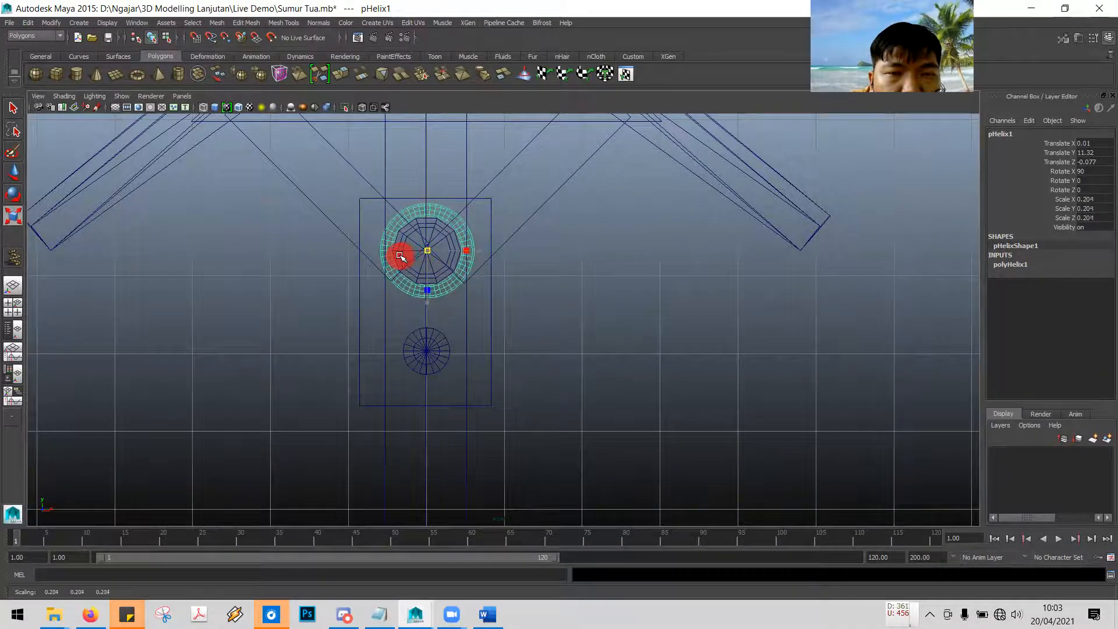
pyautogui.press('w')
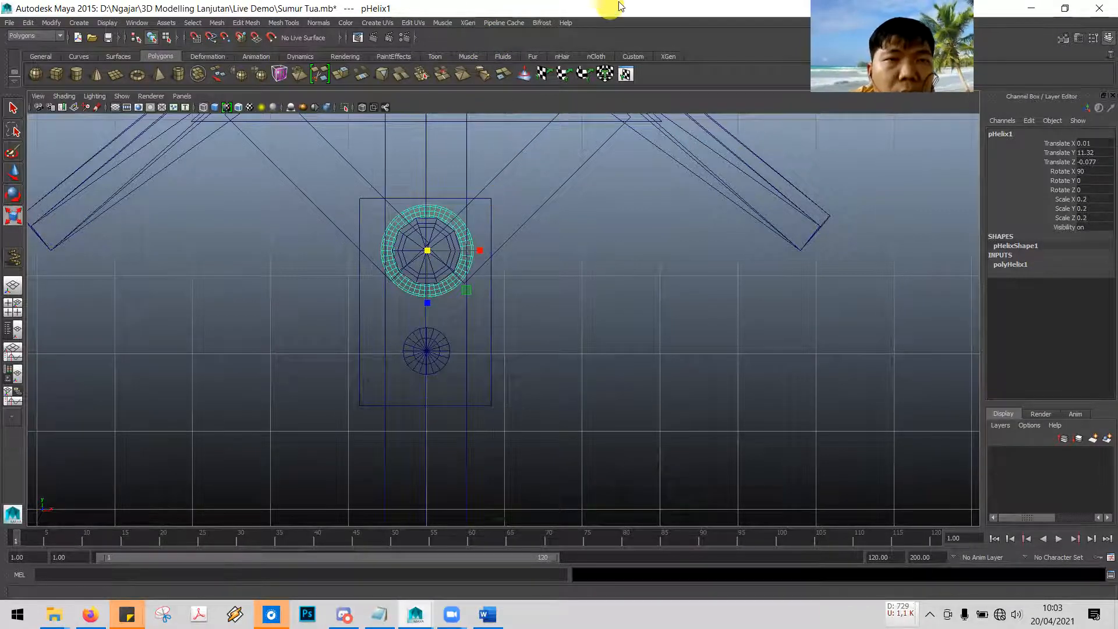
# Switch to the Word tutorial, read step 64 on adjusting the helix's Coils, Width and Height, and return to Maya
pyautogui.hotkey('alt', 'Tab')
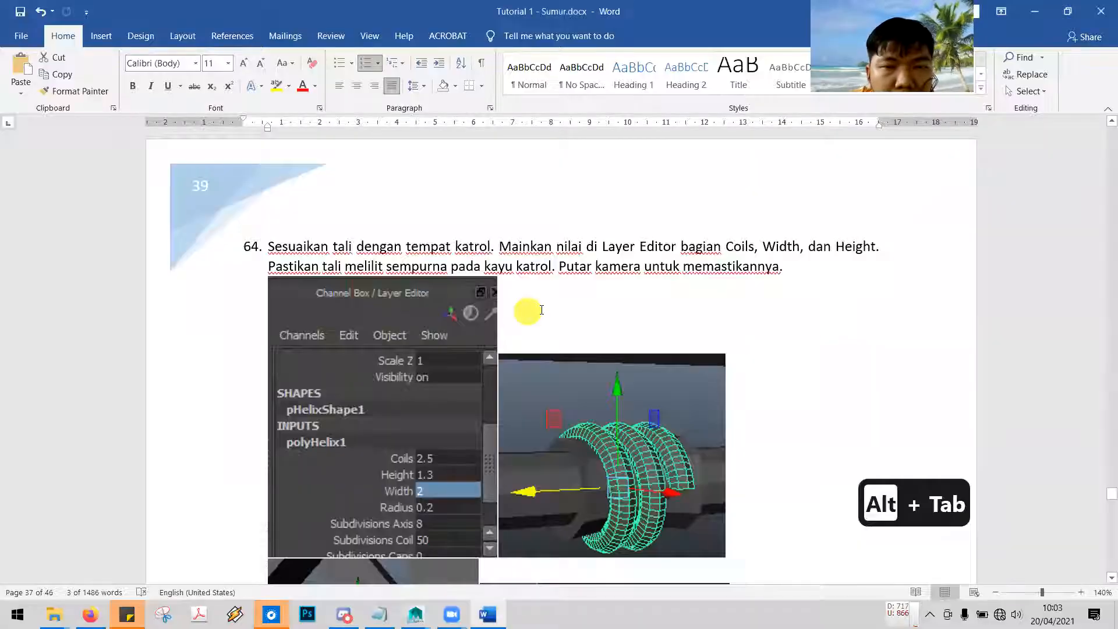
pyautogui.scroll(-2, 552, 302)
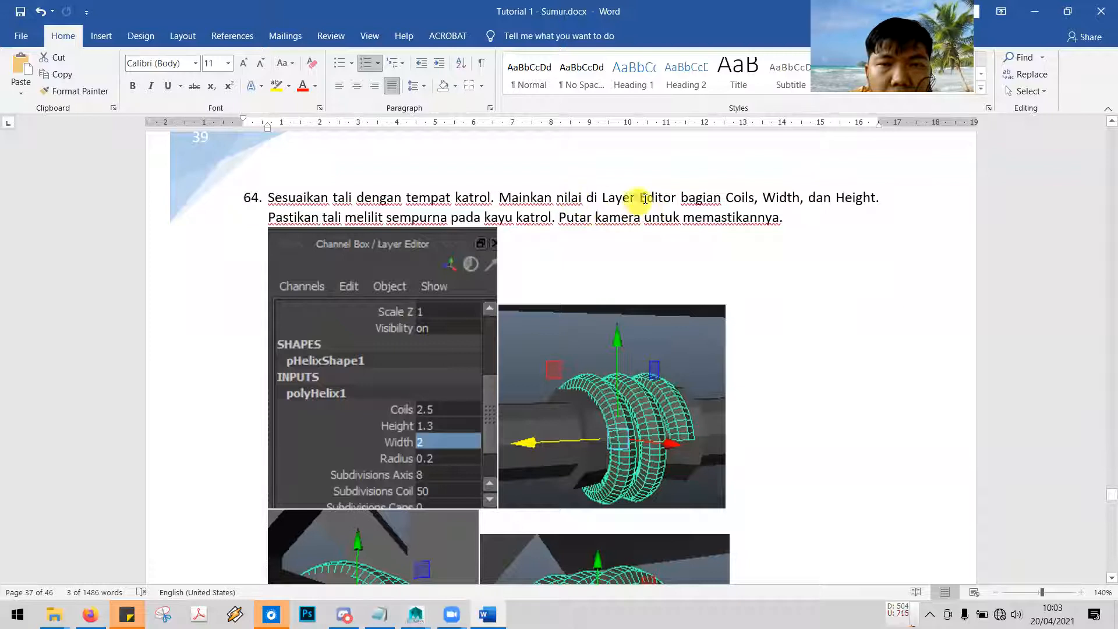
pyautogui.scroll(-2, 631, 199)
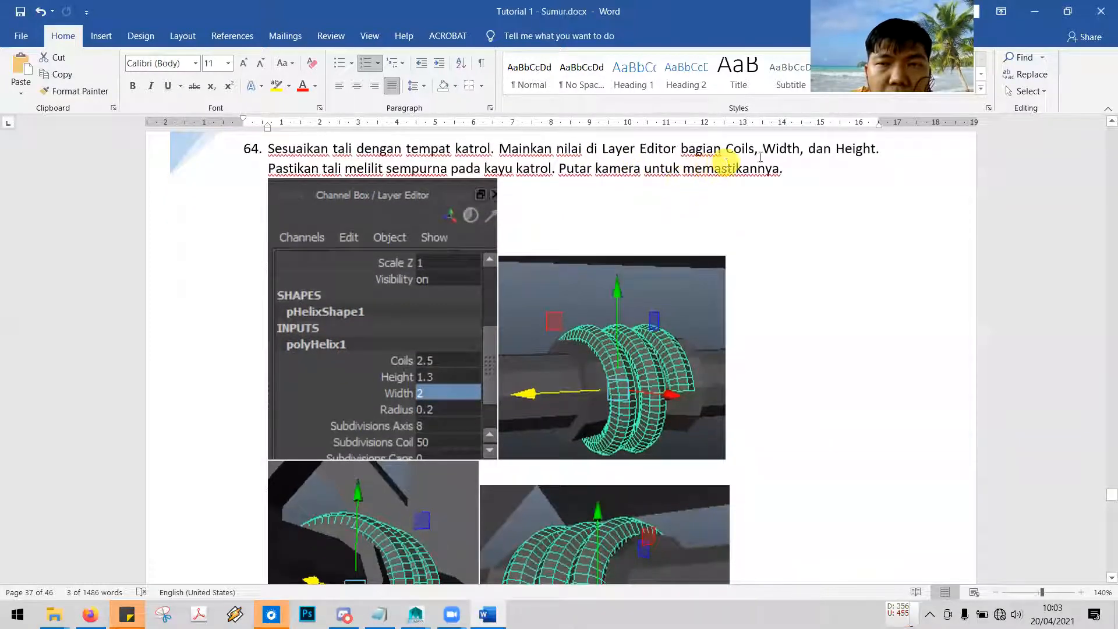
pyautogui.scroll(-6, 591, 225)
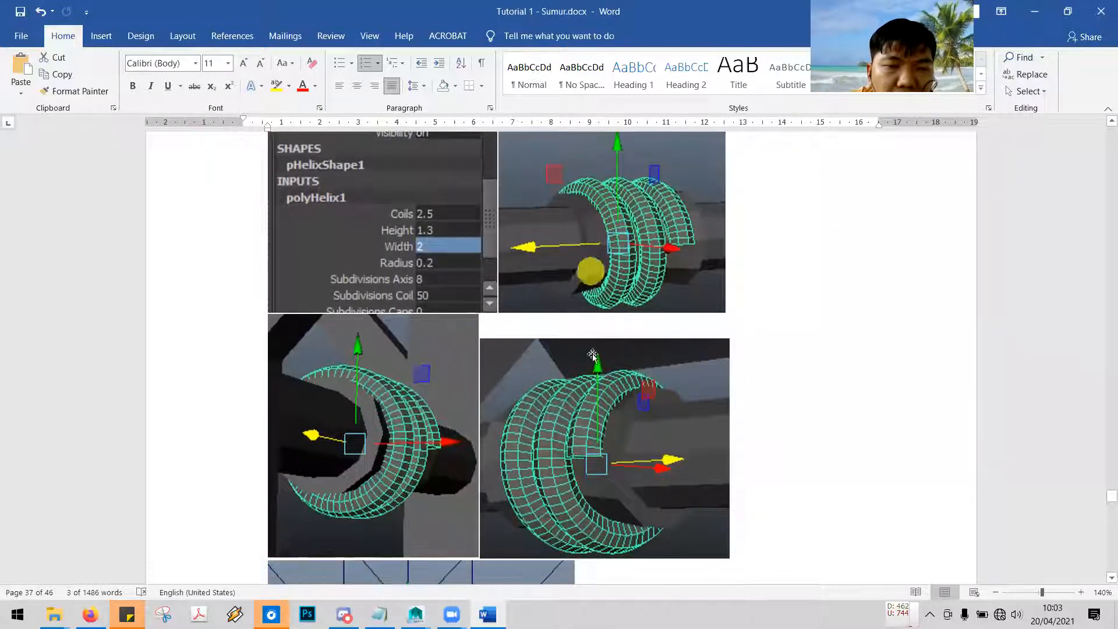
pyautogui.hotkey('alt', 'Tab')
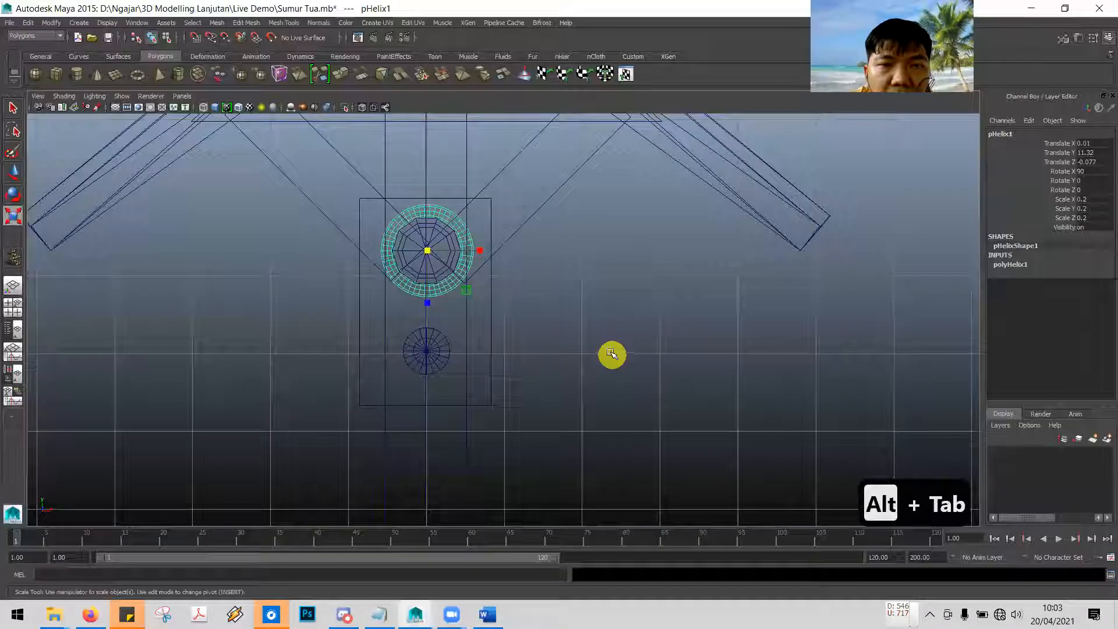
# Select the helix around the axle in the full perspective view and expand its polyHelix1 input settings
pyautogui.press('space')
pyautogui.click(752, 194)
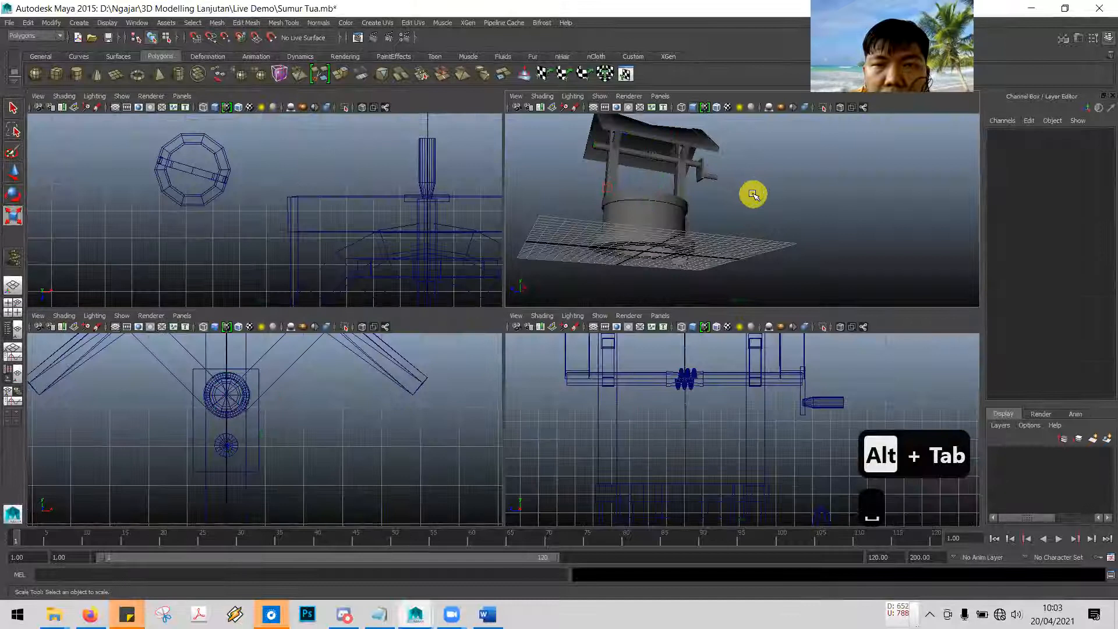
pyautogui.press('space')
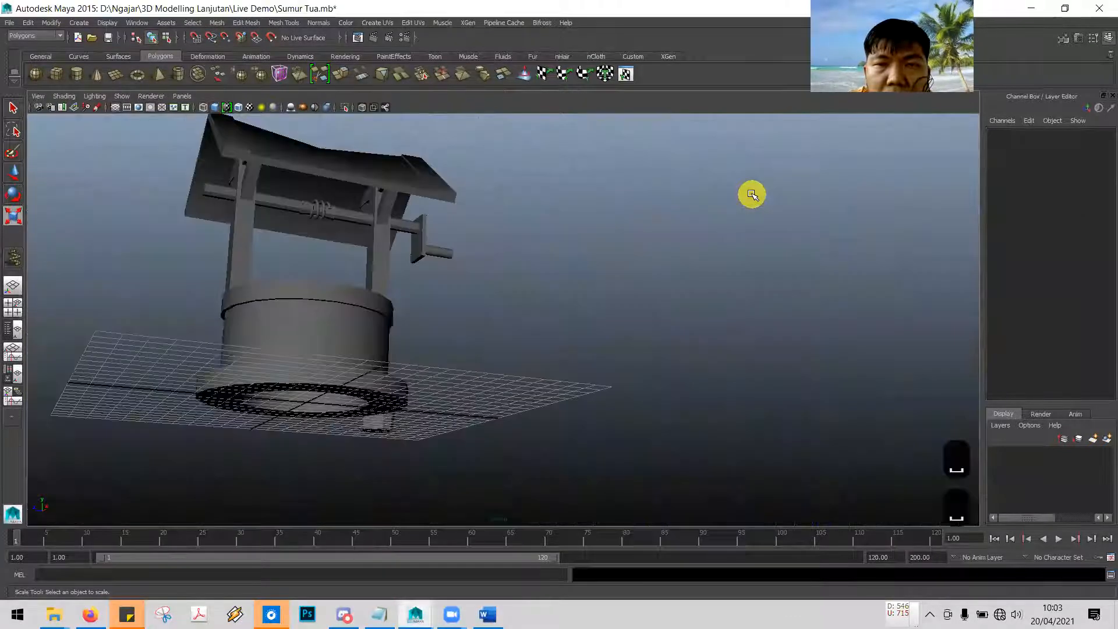
pyautogui.scroll(4, 622, 238)
pyautogui.keyDown('alt'); pyautogui.moveTo(459, 284); pyautogui.dragTo(673, 424, button='middle'); pyautogui.keyUp('alt')
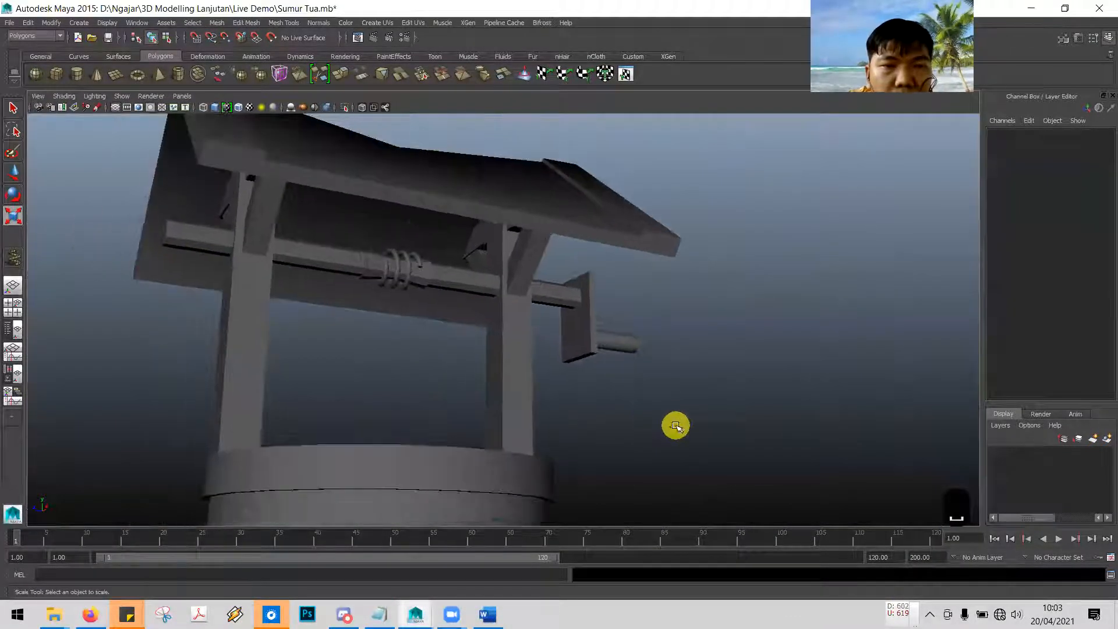
pyautogui.scroll(6, 675, 426)
pyautogui.keyDown('alt'); pyautogui.moveTo(426, 333); pyautogui.dragTo(735, 455, button='middle'); pyautogui.keyUp('alt')
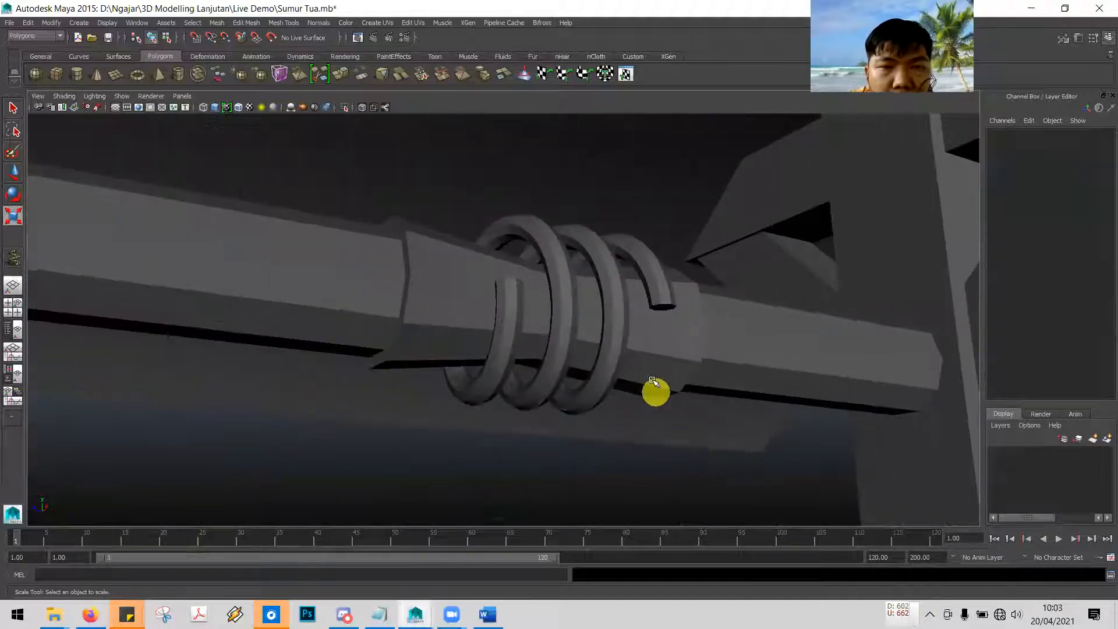
pyautogui.click(653, 273)
pyautogui.keyDown('alt'); pyautogui.moveTo(781, 312); pyautogui.dragTo(670, 280, button='middle'); pyautogui.keyUp('alt')
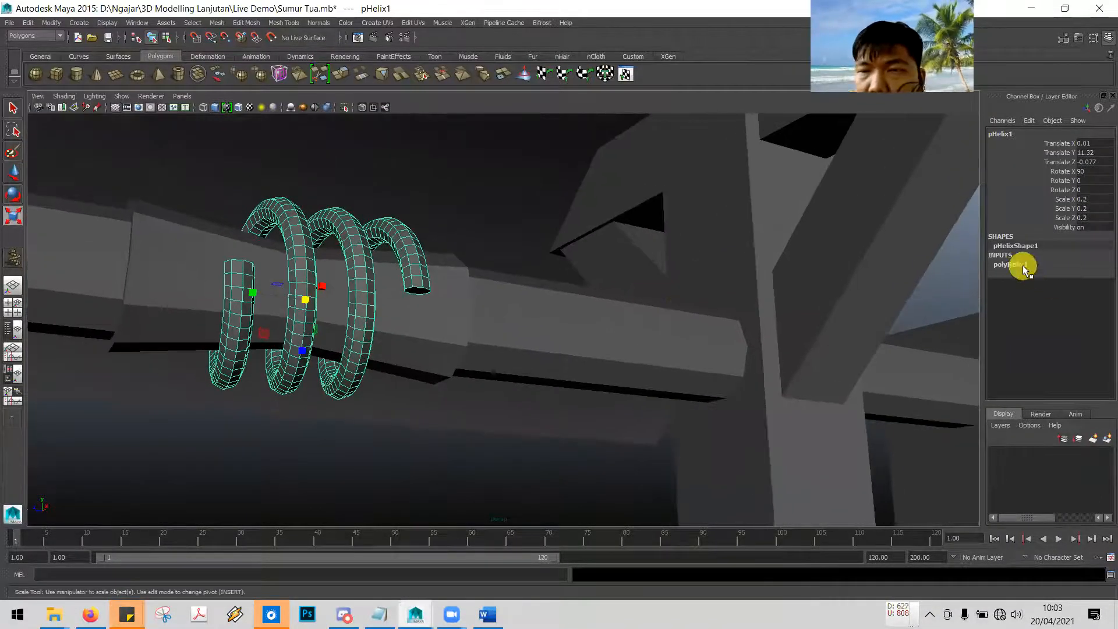
pyautogui.click(1018, 265)
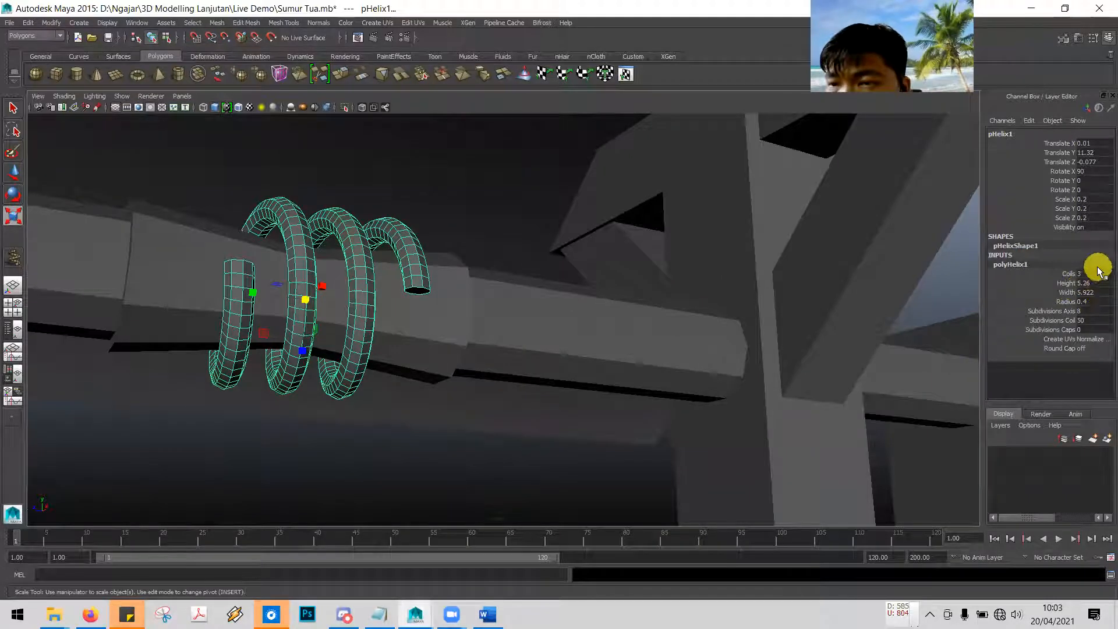
# Check the helix values in the Word tutorial, return to Maya and set the helix's Coils to 2.5
pyautogui.hotkey('alt', 'Tab')
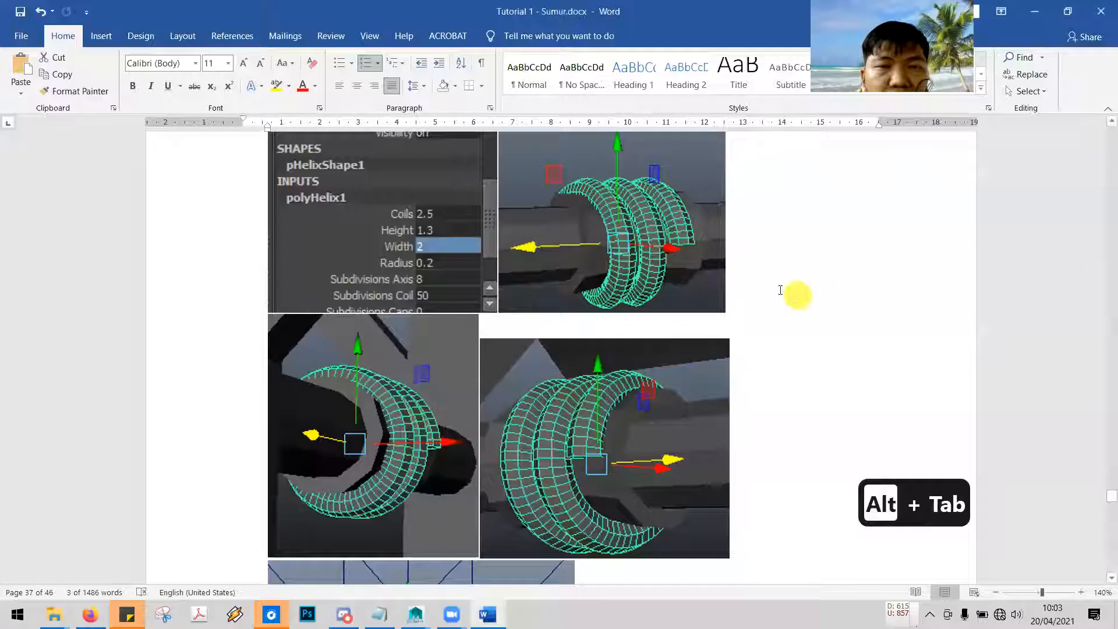
pyautogui.hotkey('alt', 'Tab')
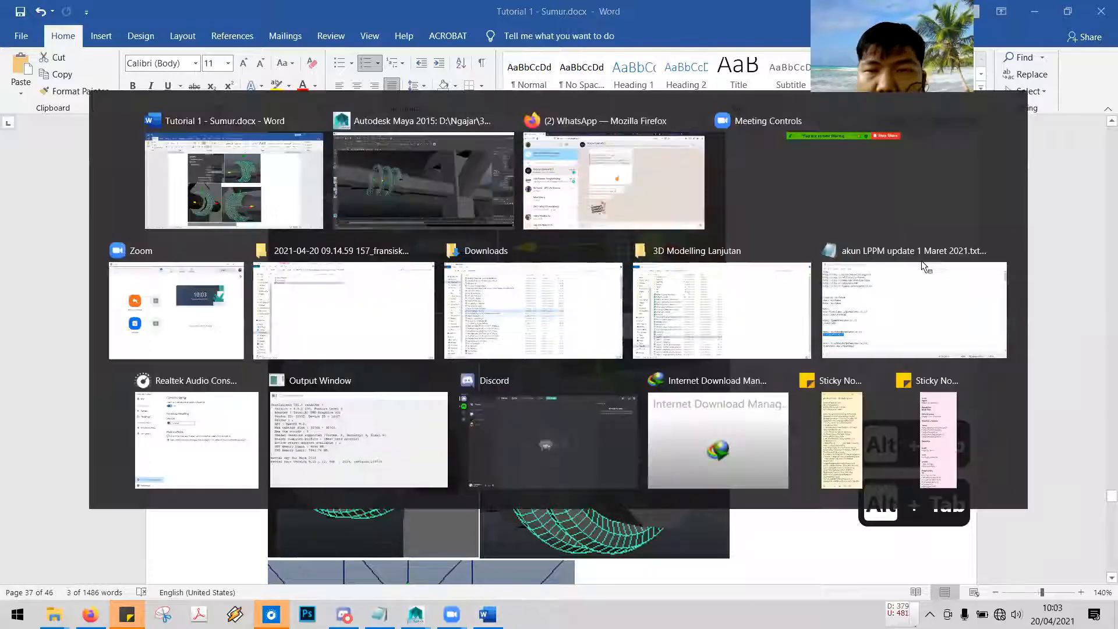
pyautogui.press('2')
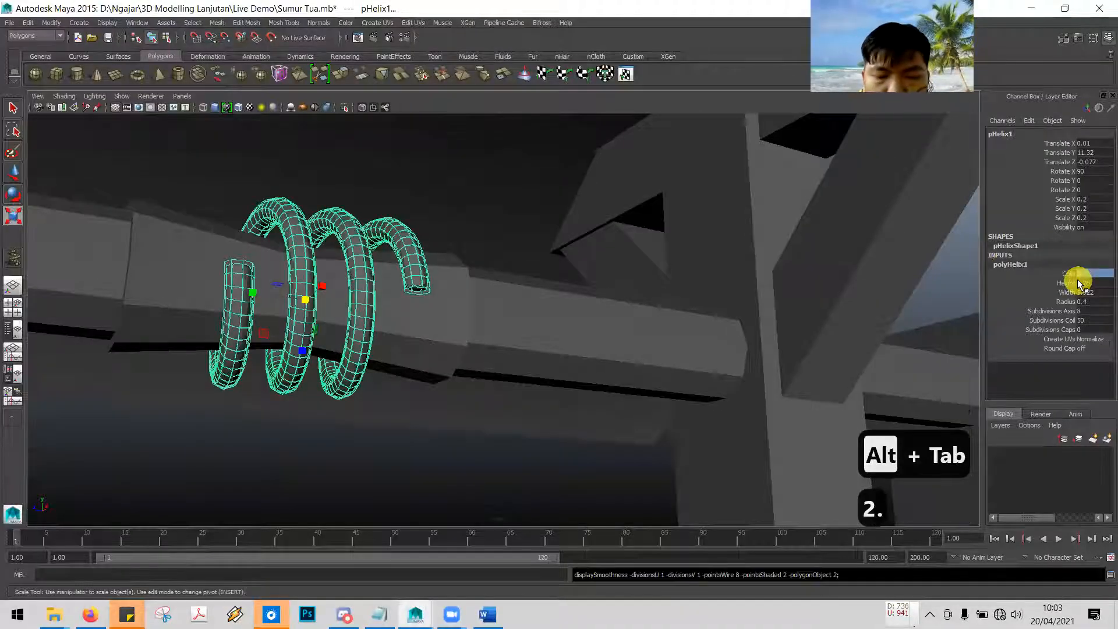
pyautogui.press('5')
pyautogui.press('Return')
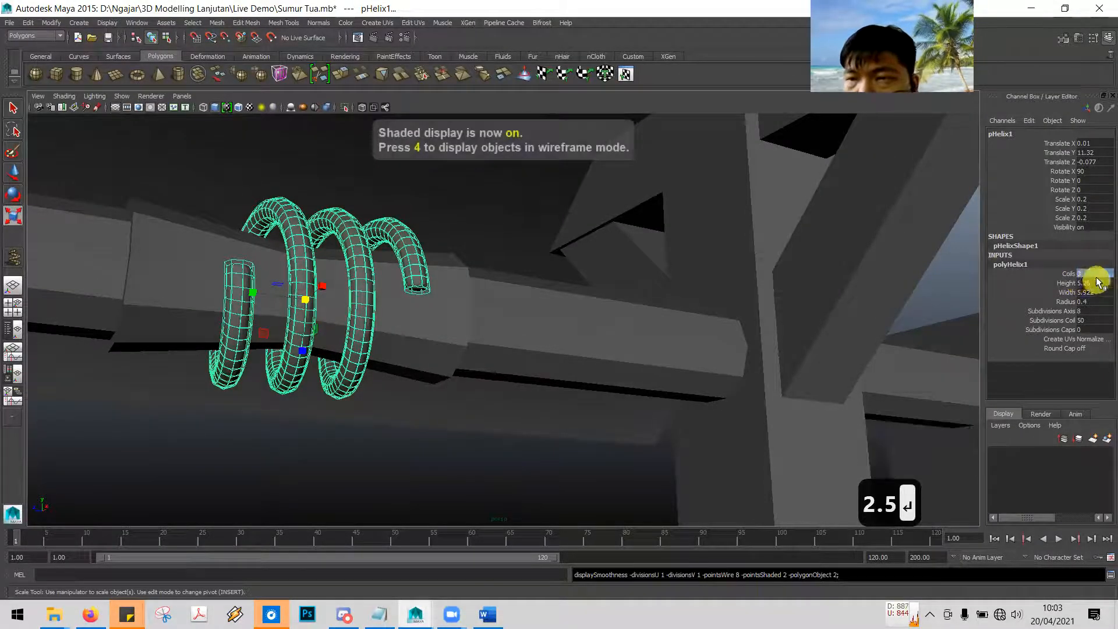
pyautogui.write('2.5')
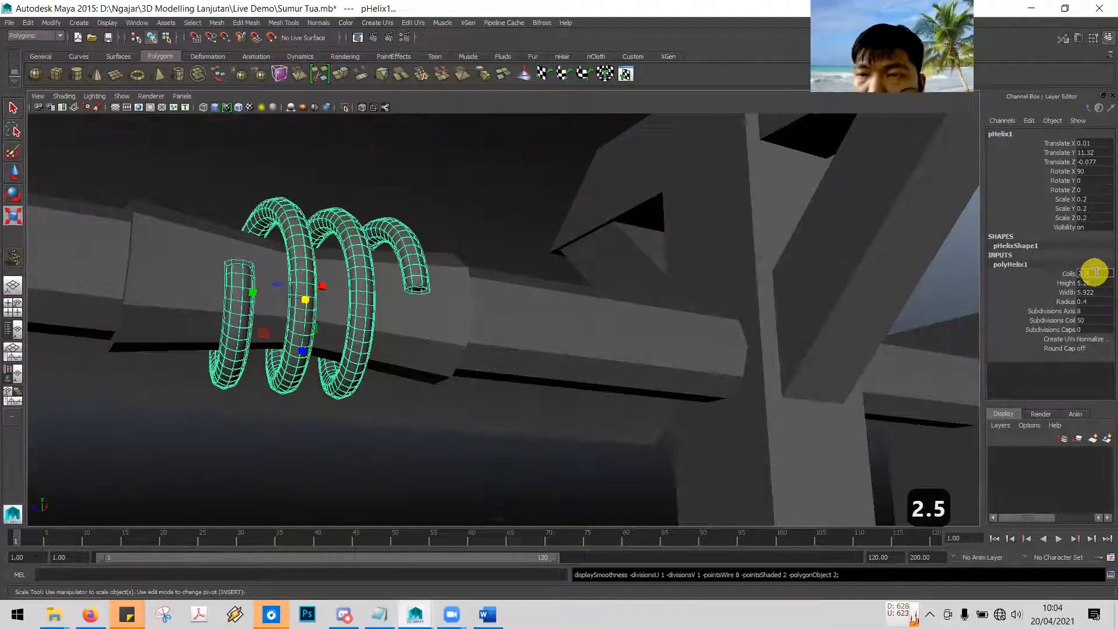
pyautogui.press('Return')
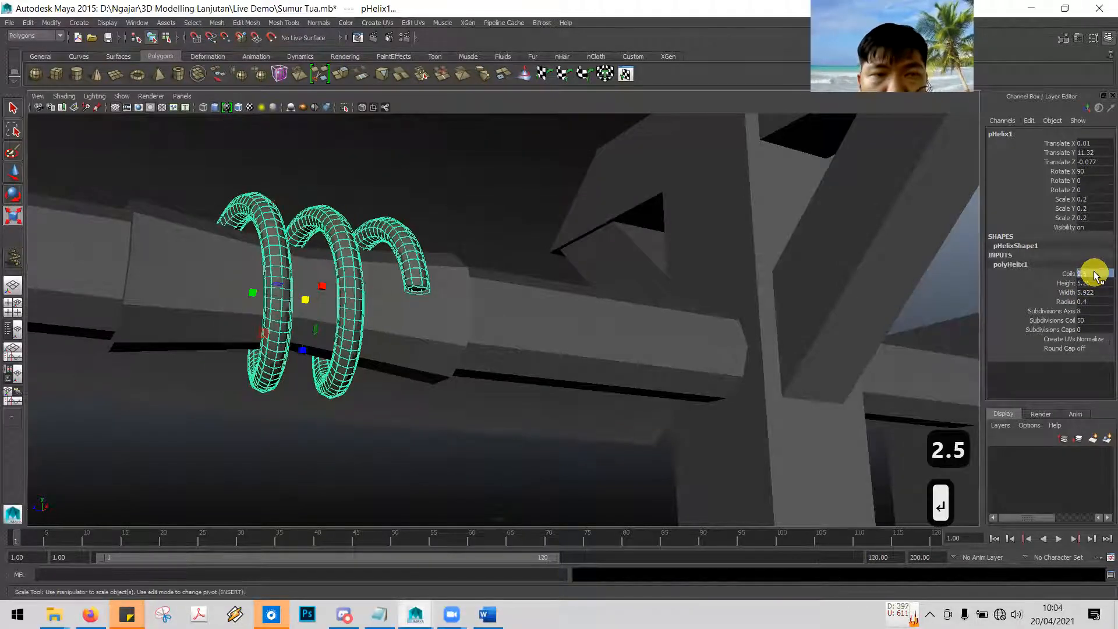
# Look up the Height in the Word tutorial and set the helix's Height to 1.3 in Maya
pyautogui.hotkey('alt', 'Tab')
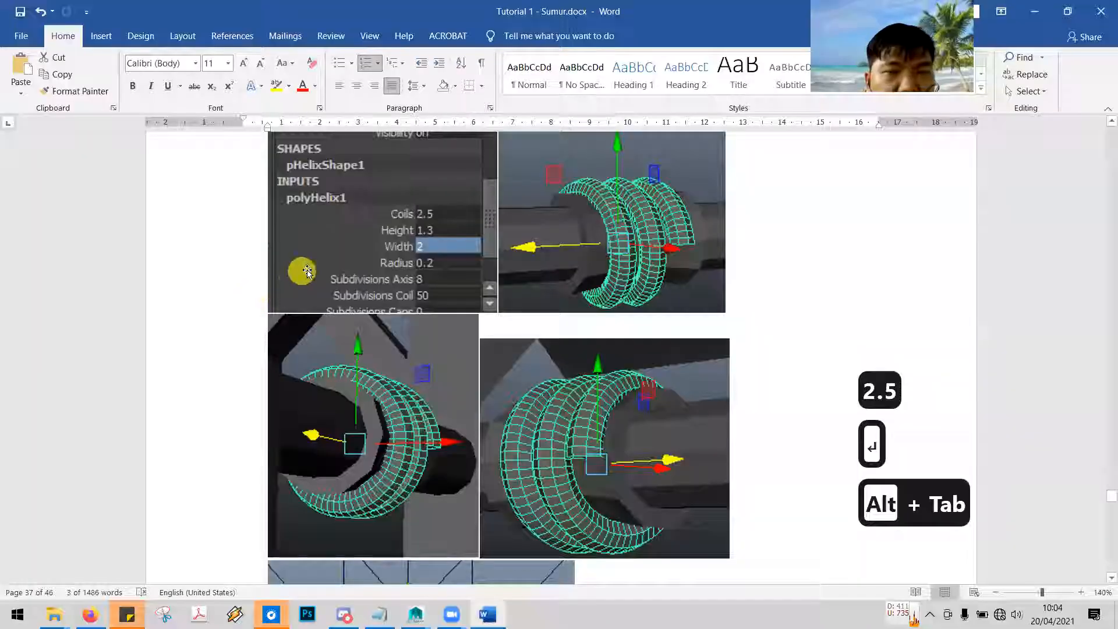
pyautogui.hotkey('alt', 'Tab')
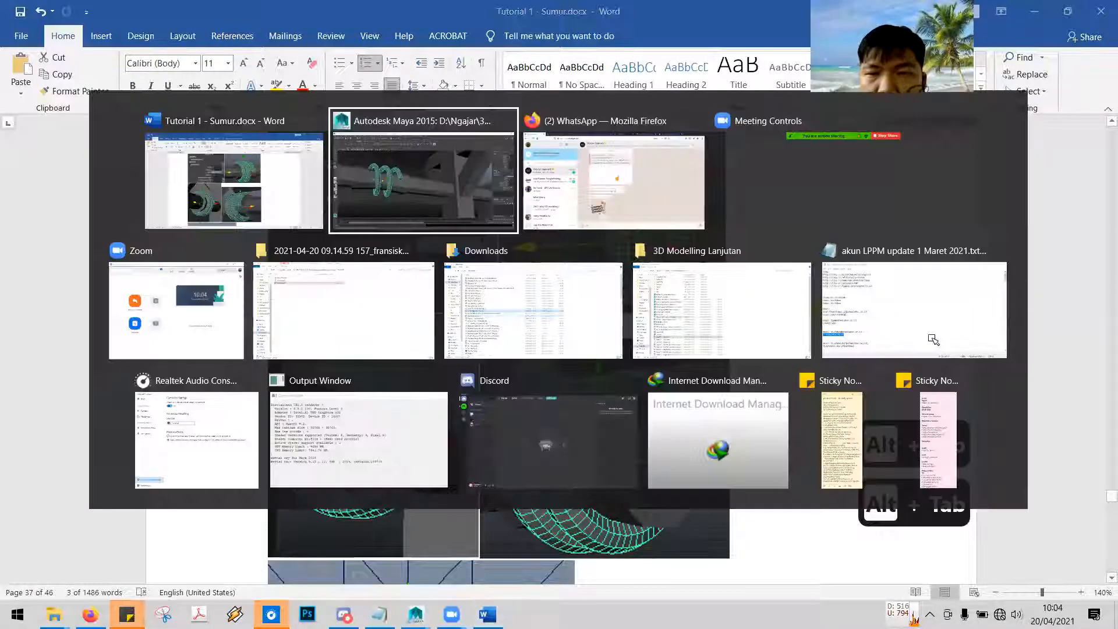
pyautogui.click(1093, 283)
pyautogui.write('1')
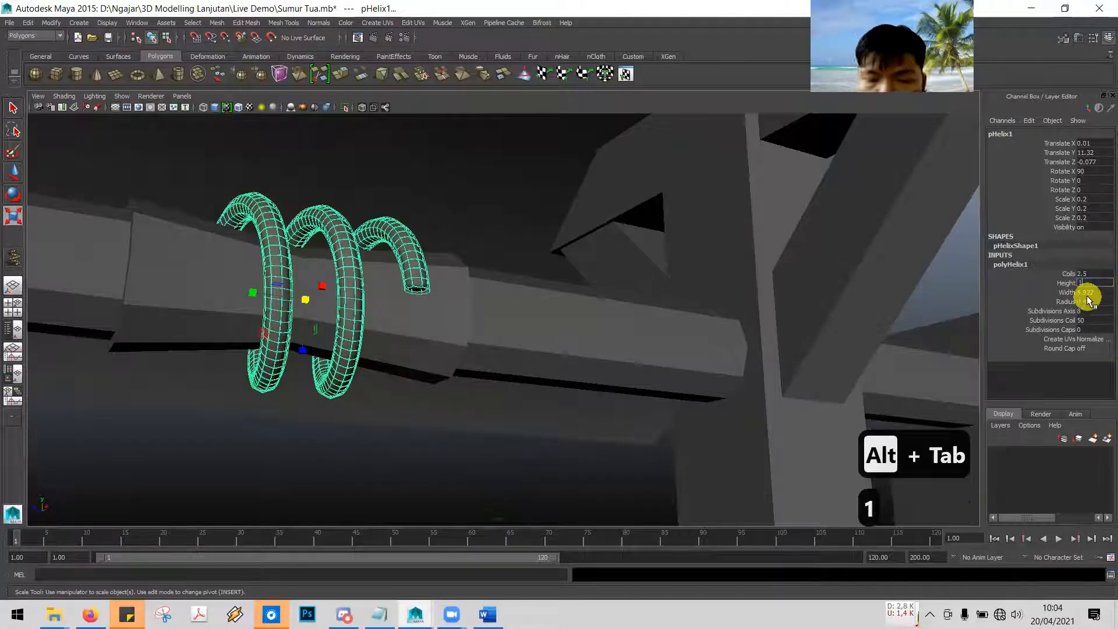
pyautogui.write('.3')
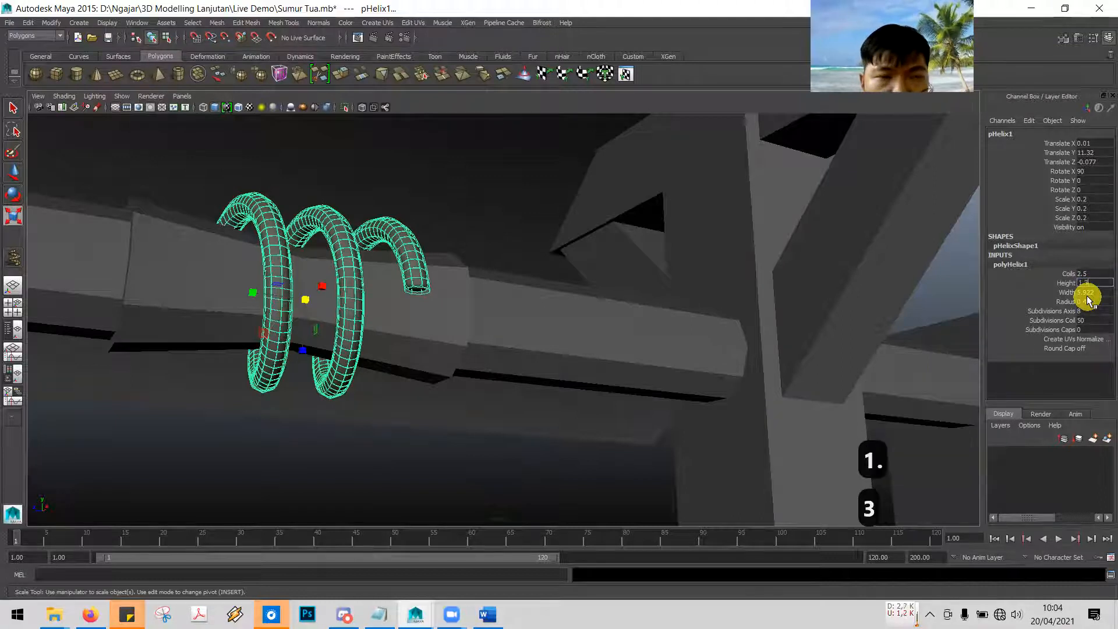
pyautogui.press('Return')
# Consult the Word tutorial for the Width, try a Width of 2 on the helix in Maya, and undo it
pyautogui.hotkey('alt', 'Tab')
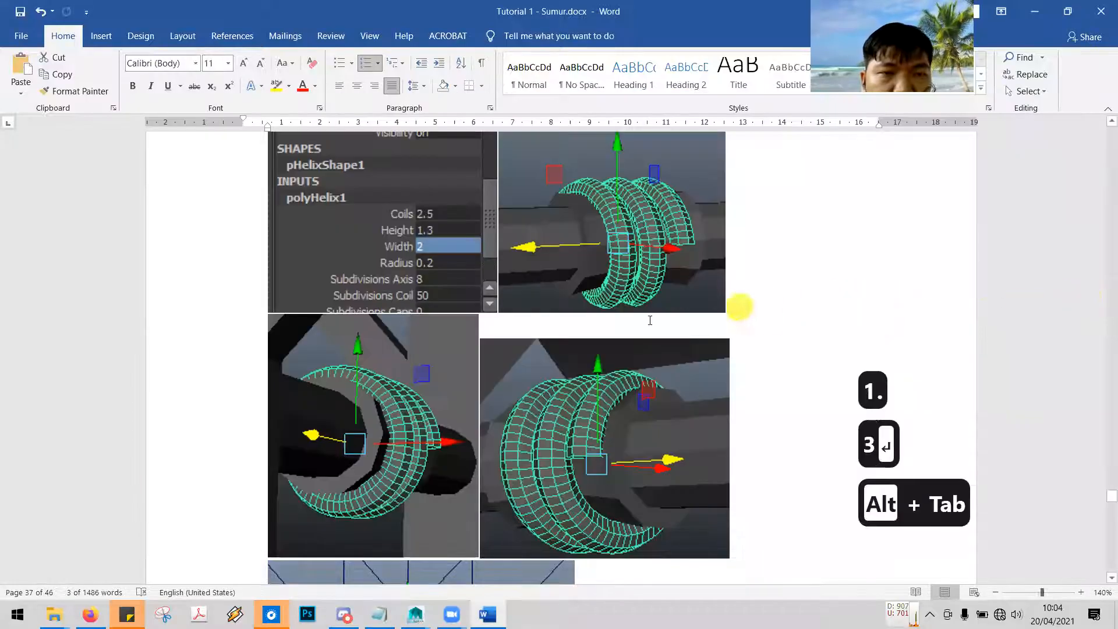
pyautogui.hotkey('alt', 'Tab')
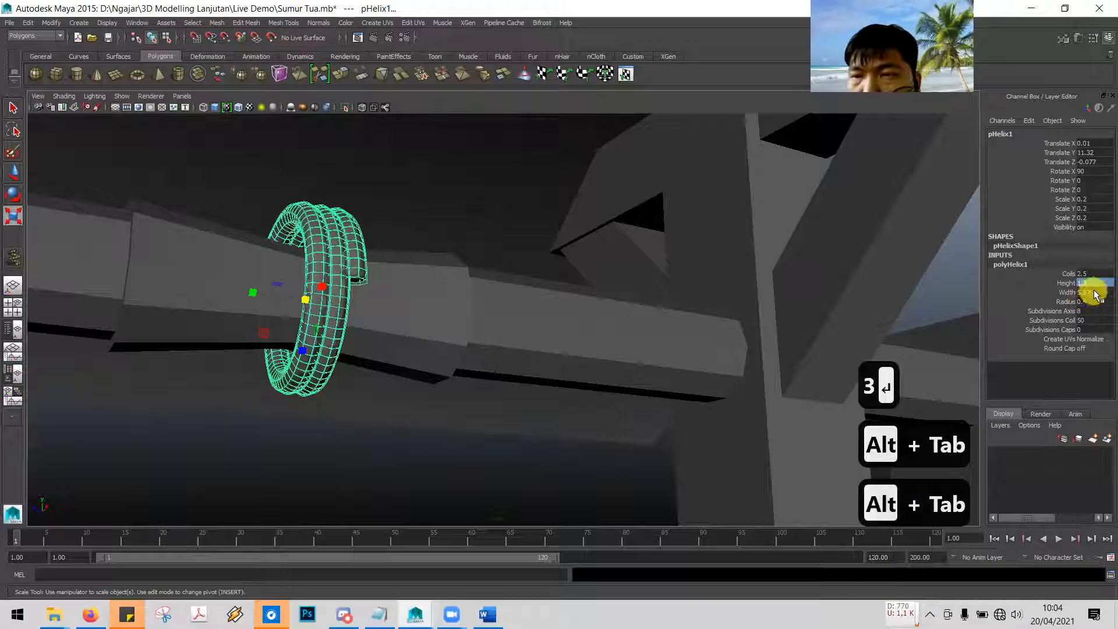
pyautogui.press('1')
pyautogui.doubleClick(1086, 292)
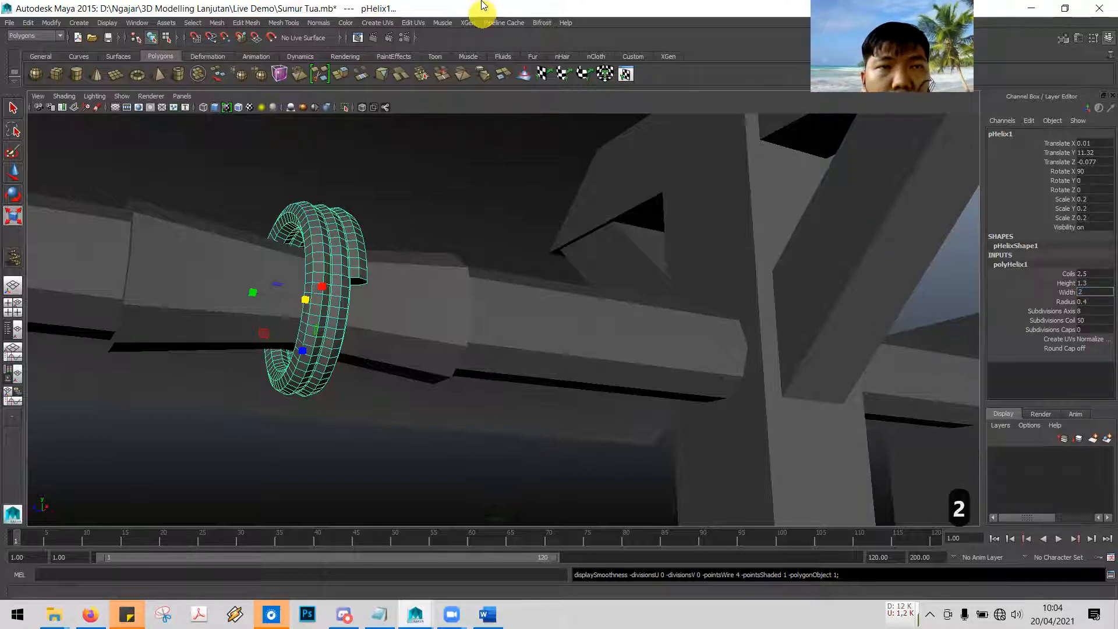
pyautogui.press('Return')
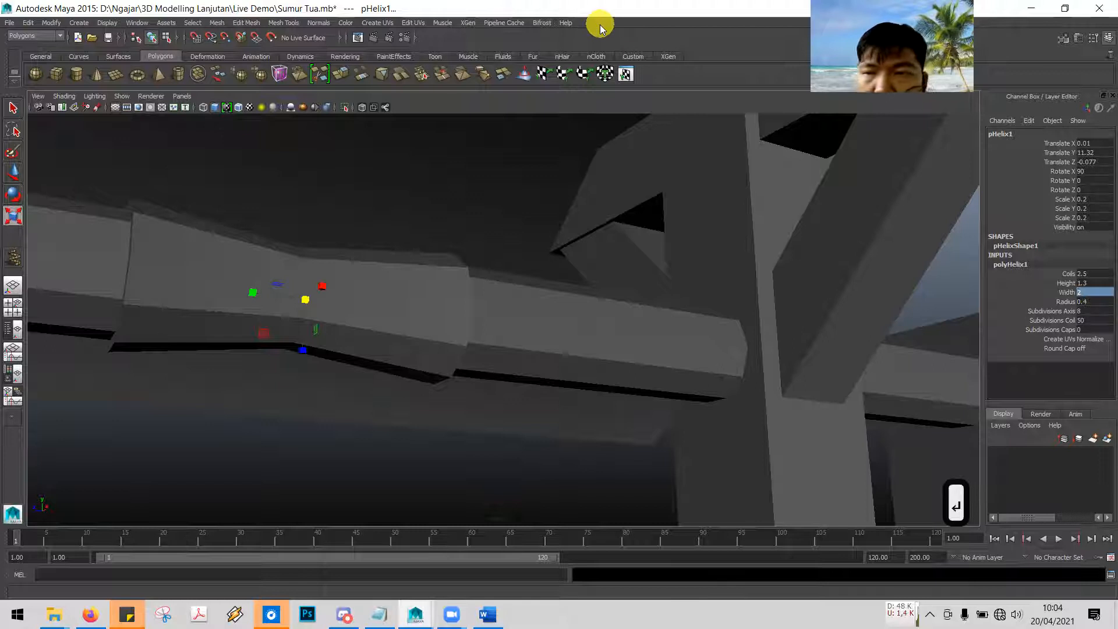
pyautogui.click(890, 248)
pyautogui.scroll(-3, 519, 302)
pyautogui.scroll(3, 519, 302)
pyautogui.scroll(-1, 518, 302)
pyautogui.hotkey('ctrl', 'z')
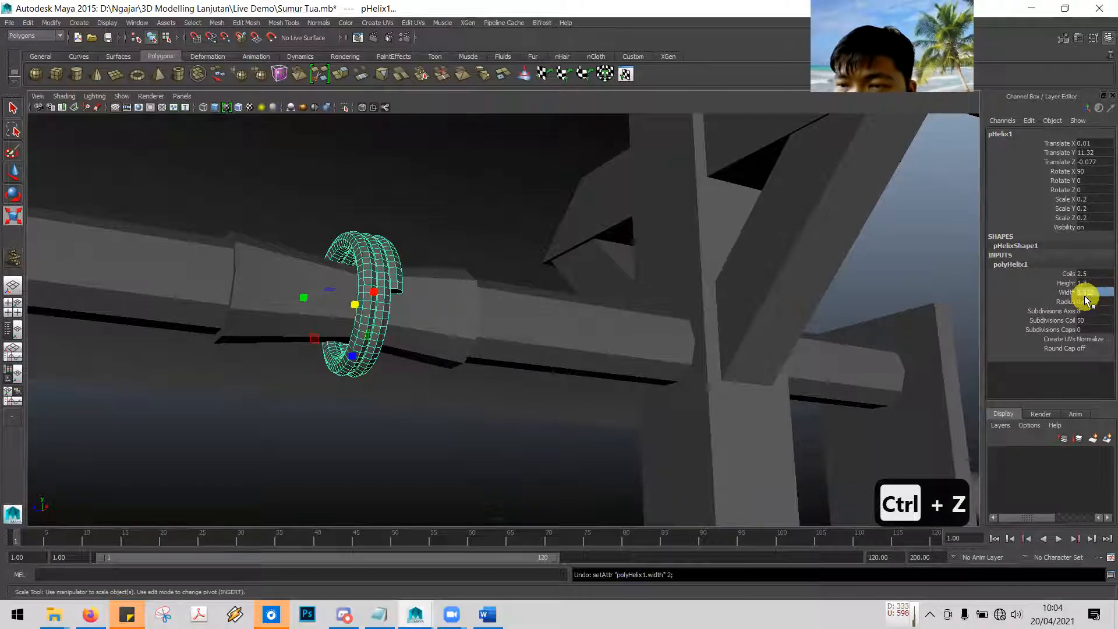
# Set the helix's Width to 5 and restore the shaded display
pyautogui.press('4')
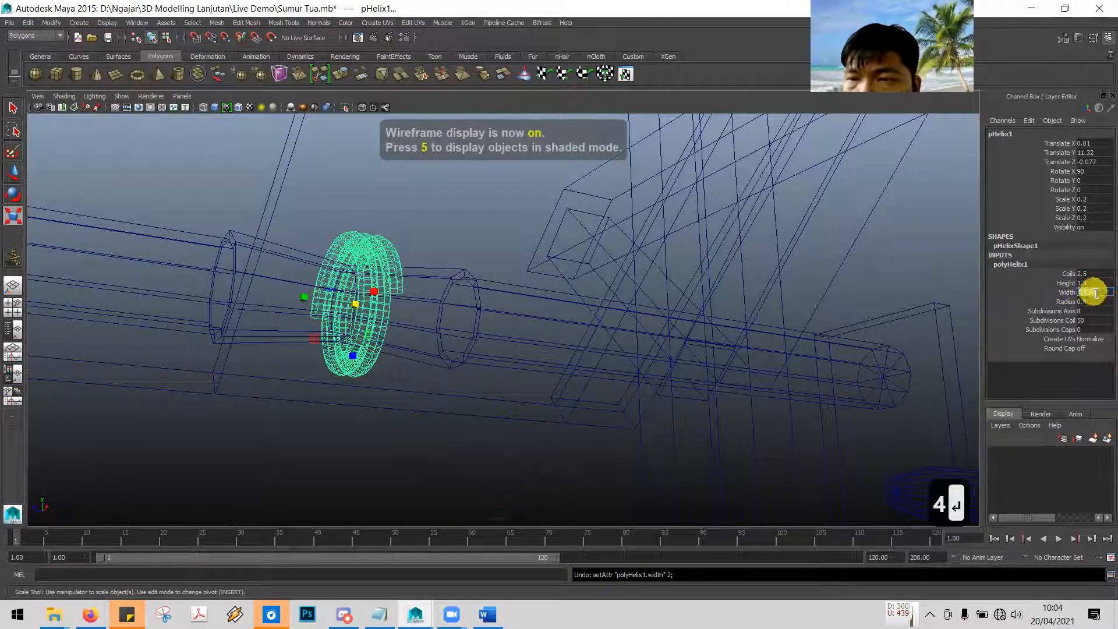
pyautogui.write('5')
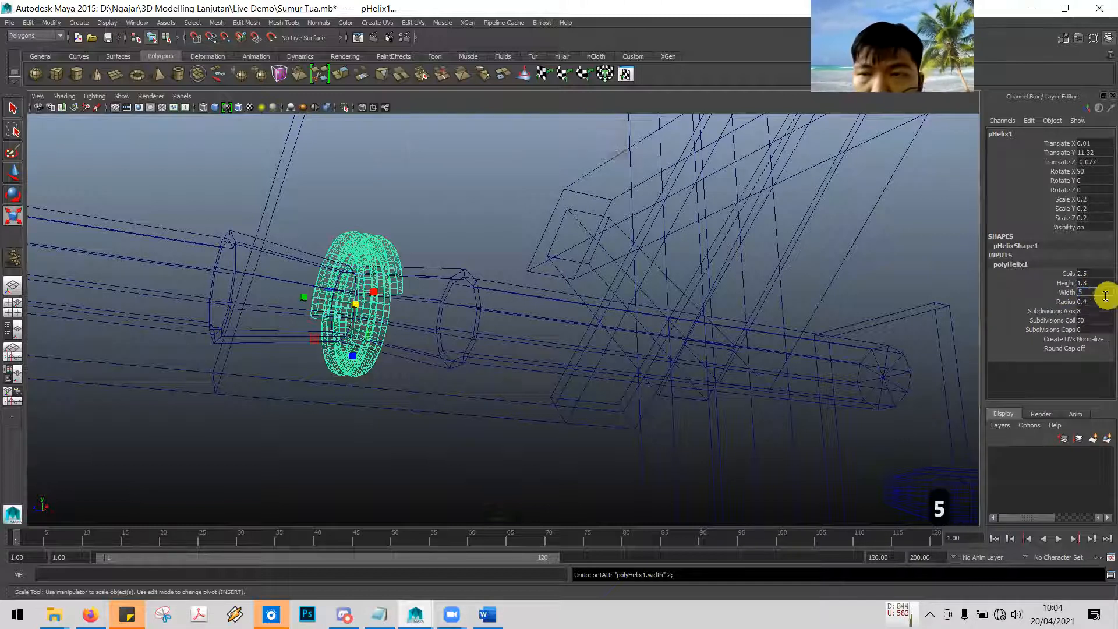
pyautogui.press('Return')
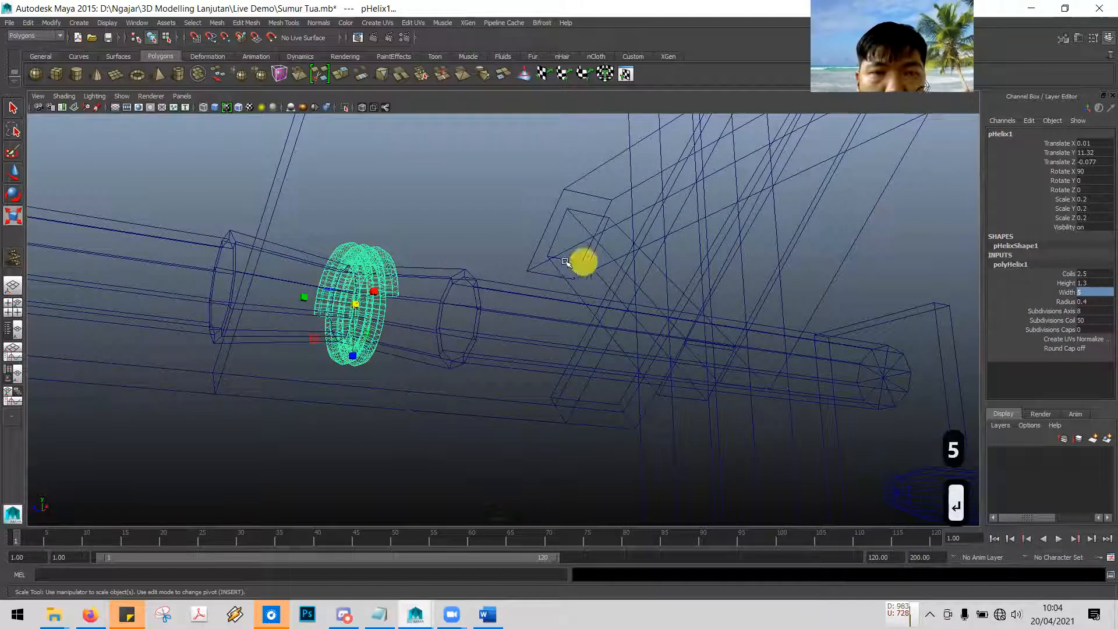
pyautogui.press('5')
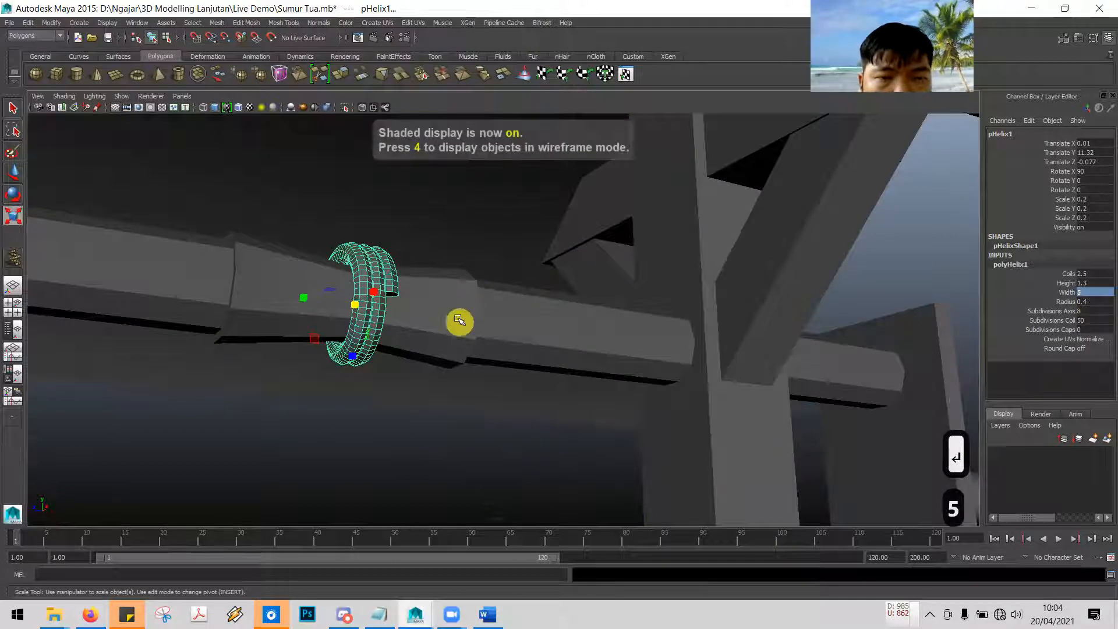
# Try a Width of 3 on the helix, and return the Width to 5
pyautogui.doubleClick(1082, 291)
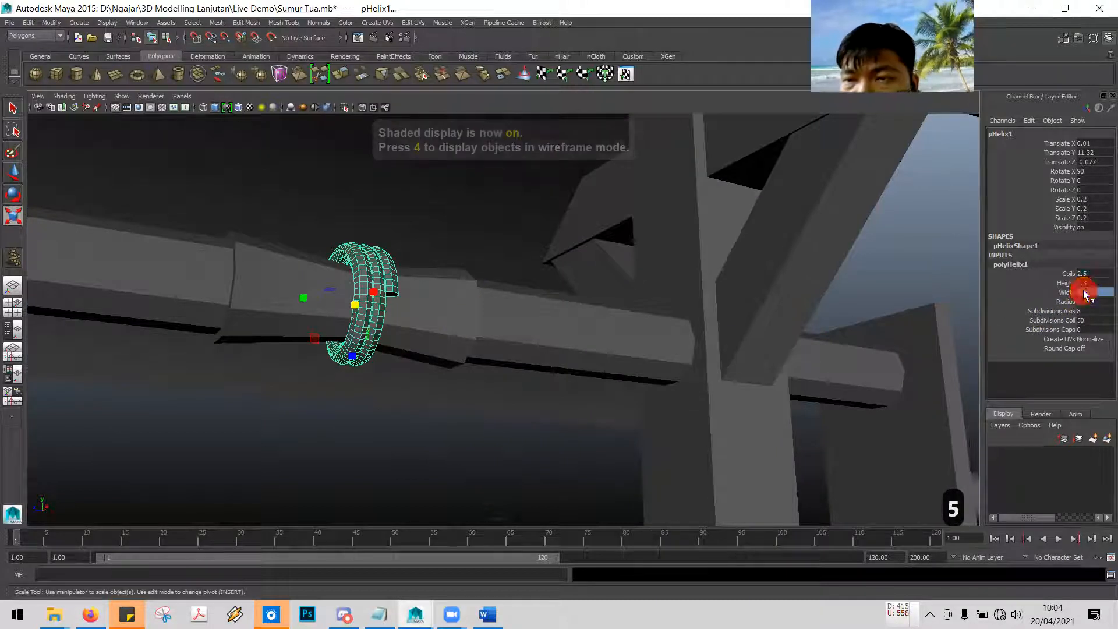
pyautogui.press('BackSpace')
pyautogui.write('3')
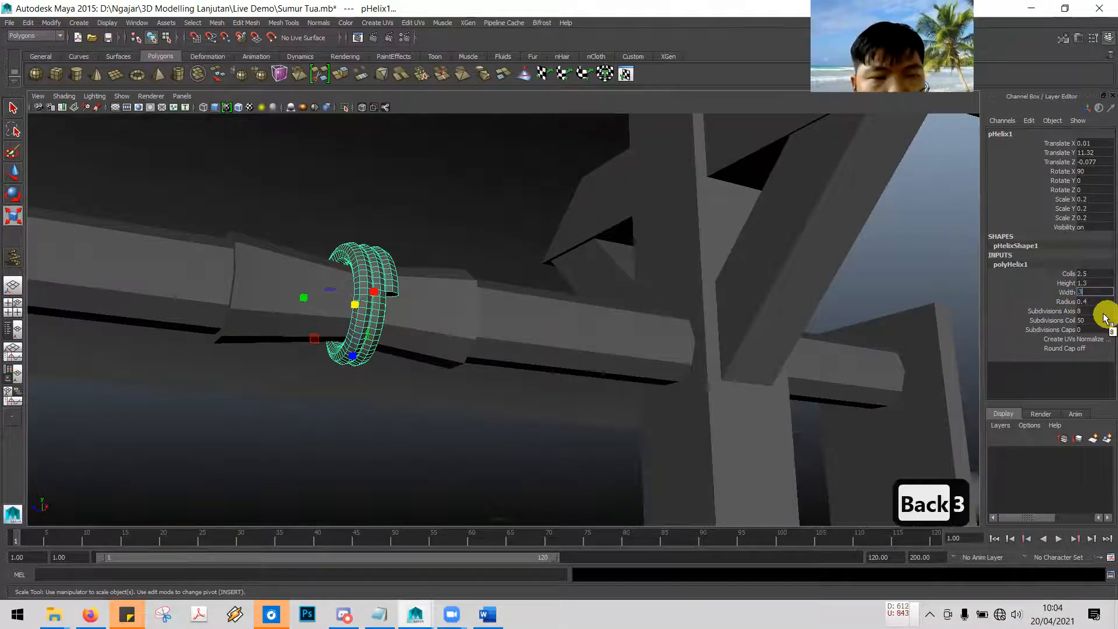
pyautogui.press('Return')
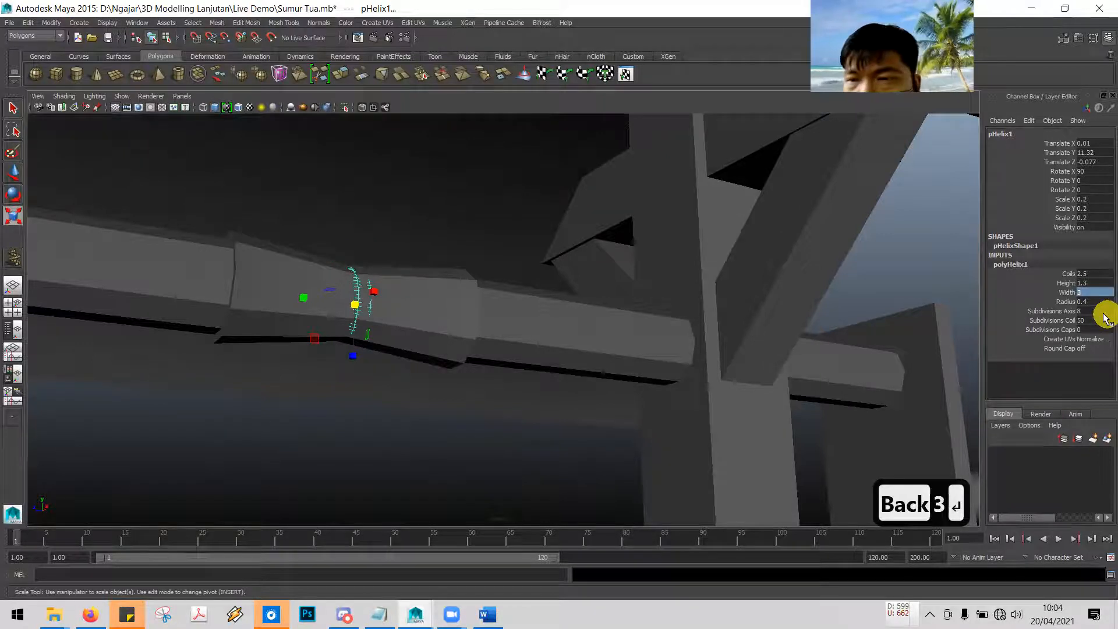
pyautogui.press('BackSpace')
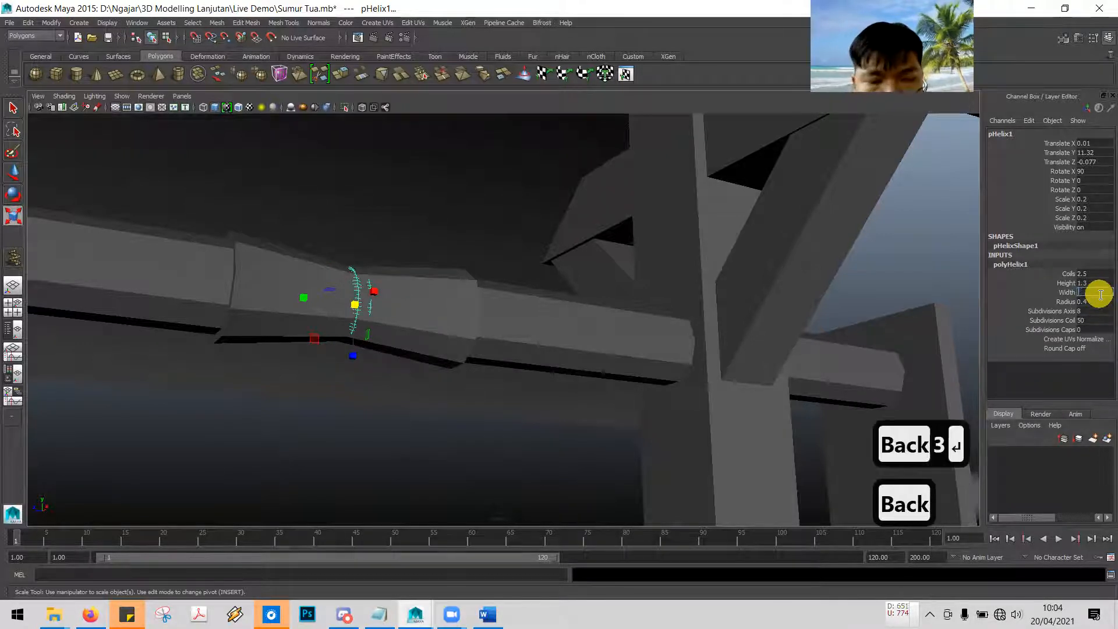
pyautogui.write('5')
pyautogui.press('Return')
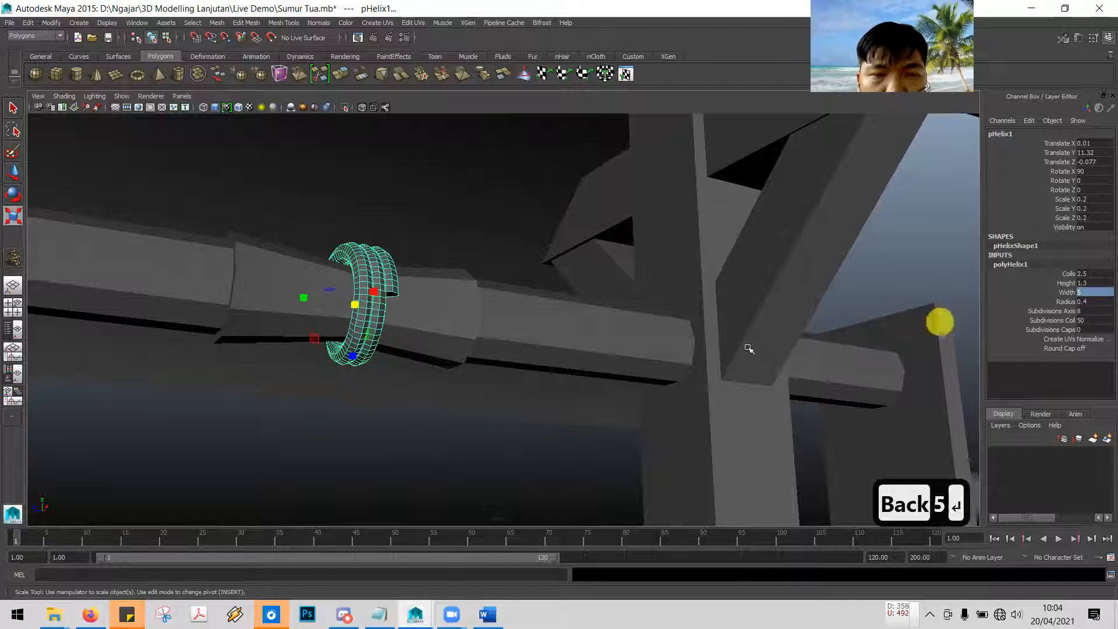
# Try a Height of 3 on the helix to spread its coils along the axle
pyautogui.keyDown('alt'); pyautogui.moveTo(454, 392); pyautogui.dragTo(512, 386); pyautogui.keyUp('alt')
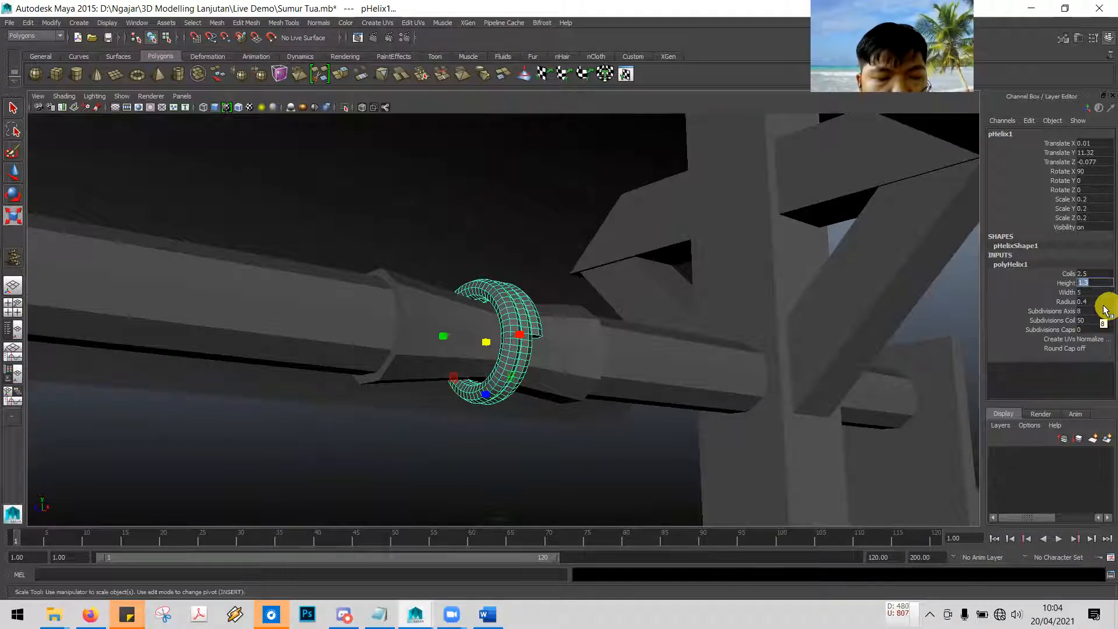
pyautogui.press('Return')
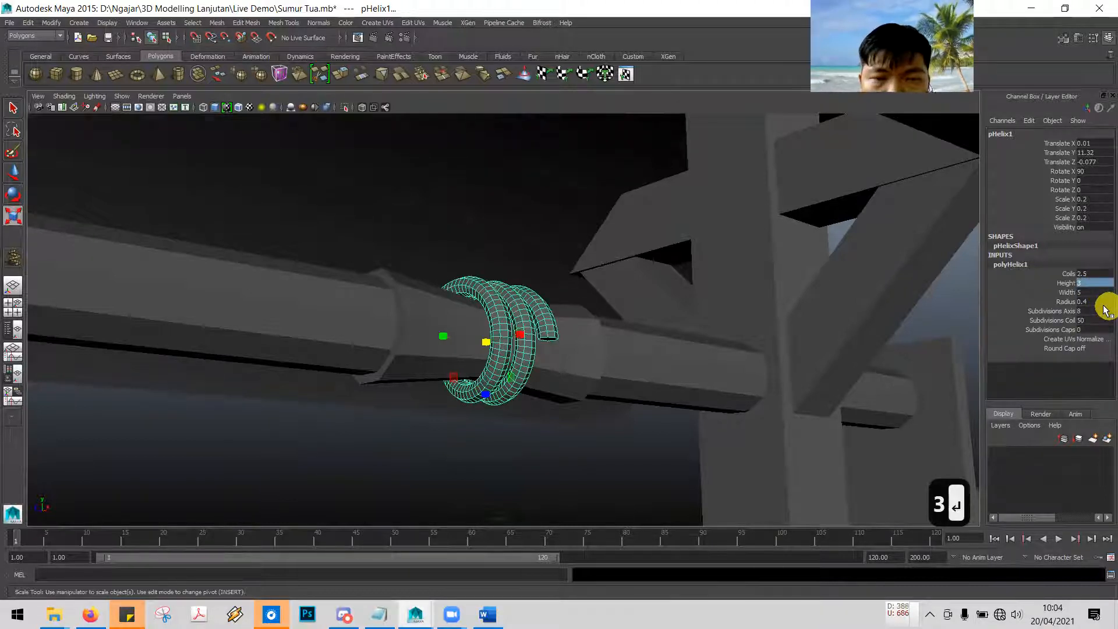
pyautogui.moveTo(571, 344)
pyautogui.keyDown('alt'); pyautogui.mouseDown()
pyautogui.moveTo(553, 344)
pyautogui.moveTo(576, 339)
pyautogui.mouseUp(); pyautogui.keyUp('alt')
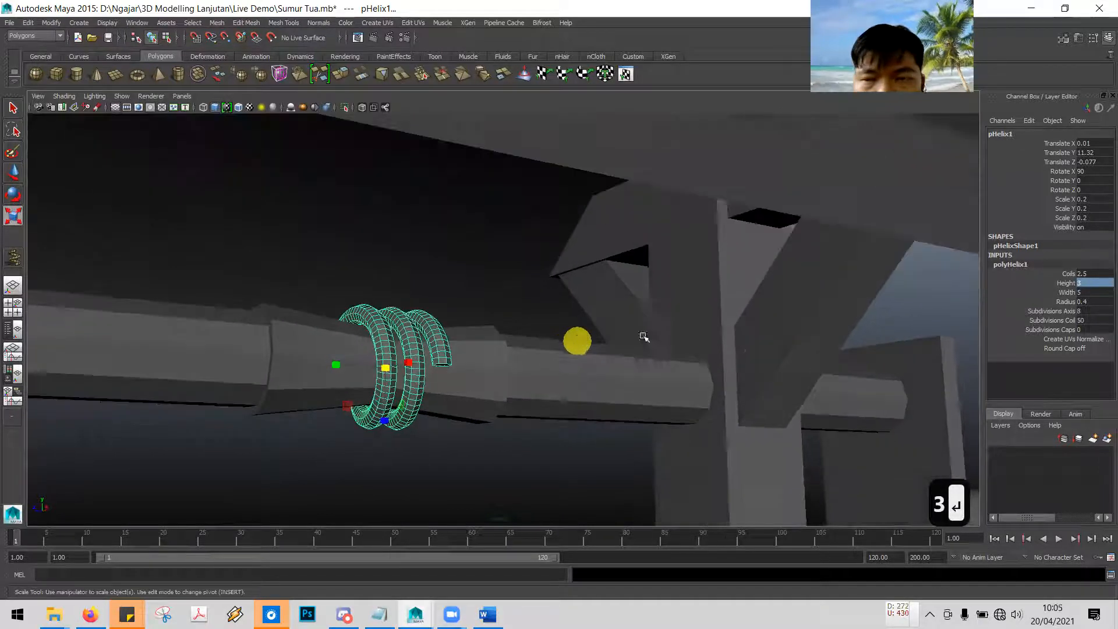
# Set the helix's Height to 2.5 and its Coils to 2
pyautogui.click(1105, 282)
pyautogui.write('2.5')
pyautogui.press('Return')
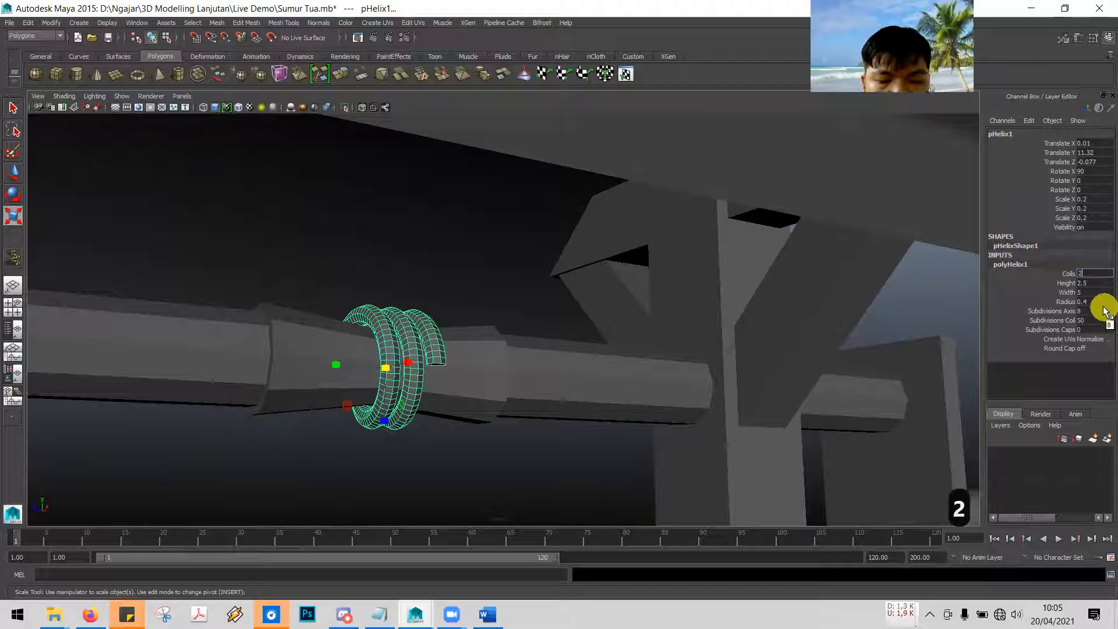
pyautogui.write('2')
pyautogui.press('Return')
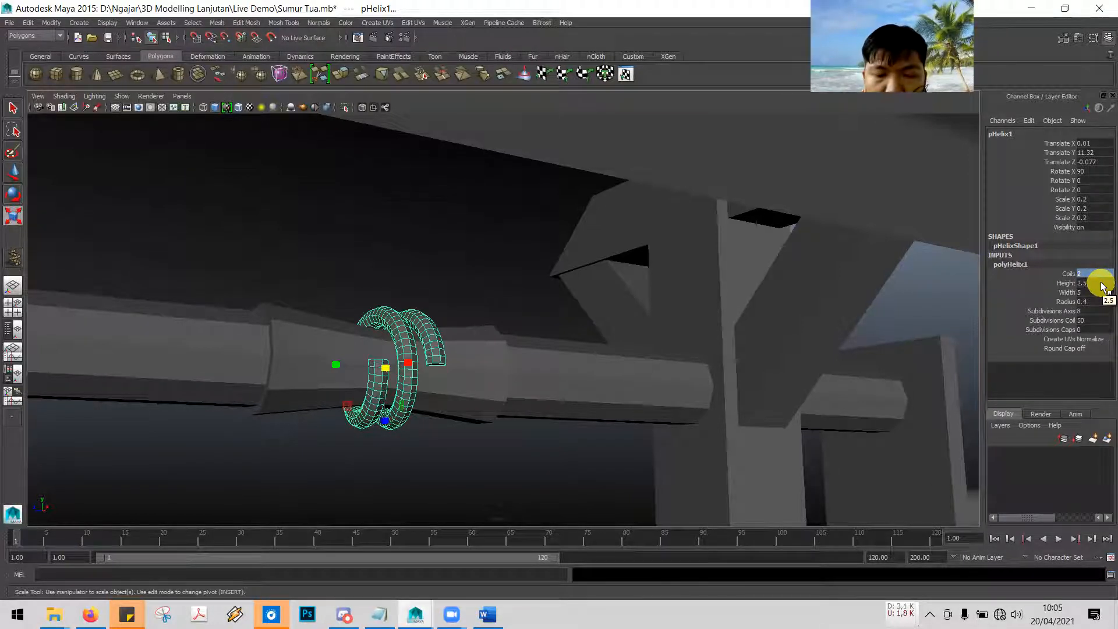
# Try 3 Coils and a Radius of 1 on the helix, and return the Radius to 0.4
pyautogui.press('3')
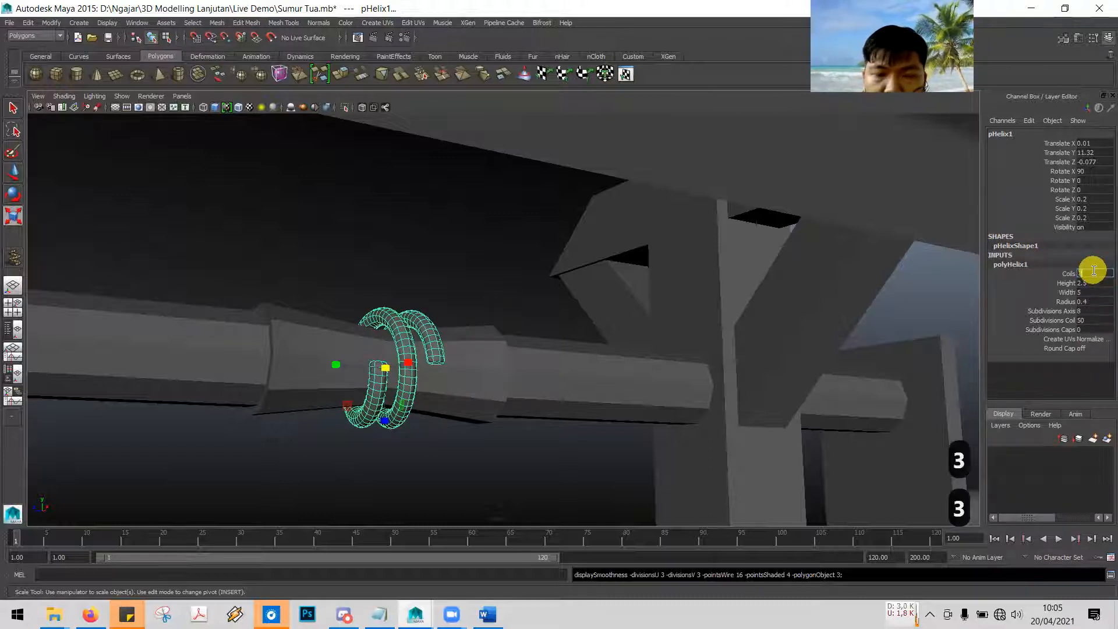
pyautogui.press('Return')
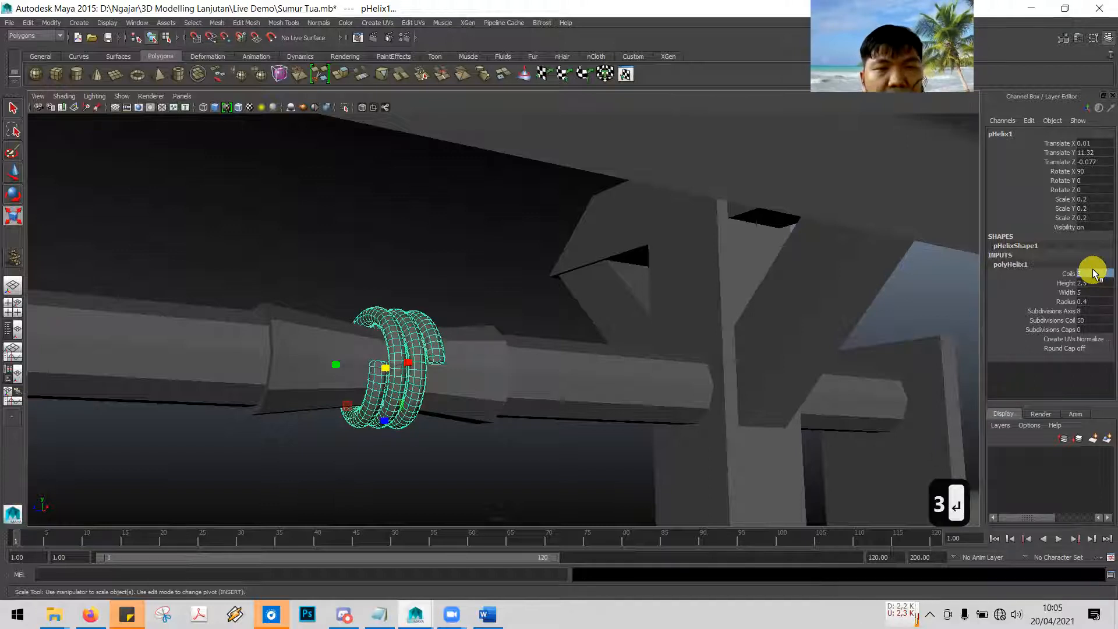
pyautogui.click(1103, 302)
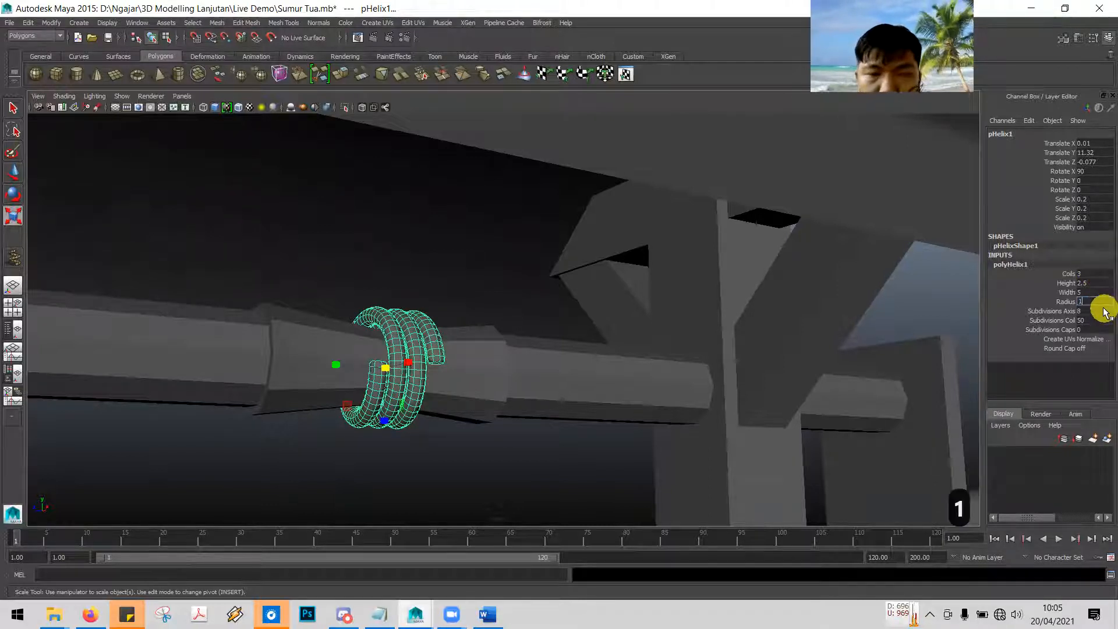
pyautogui.press('Return')
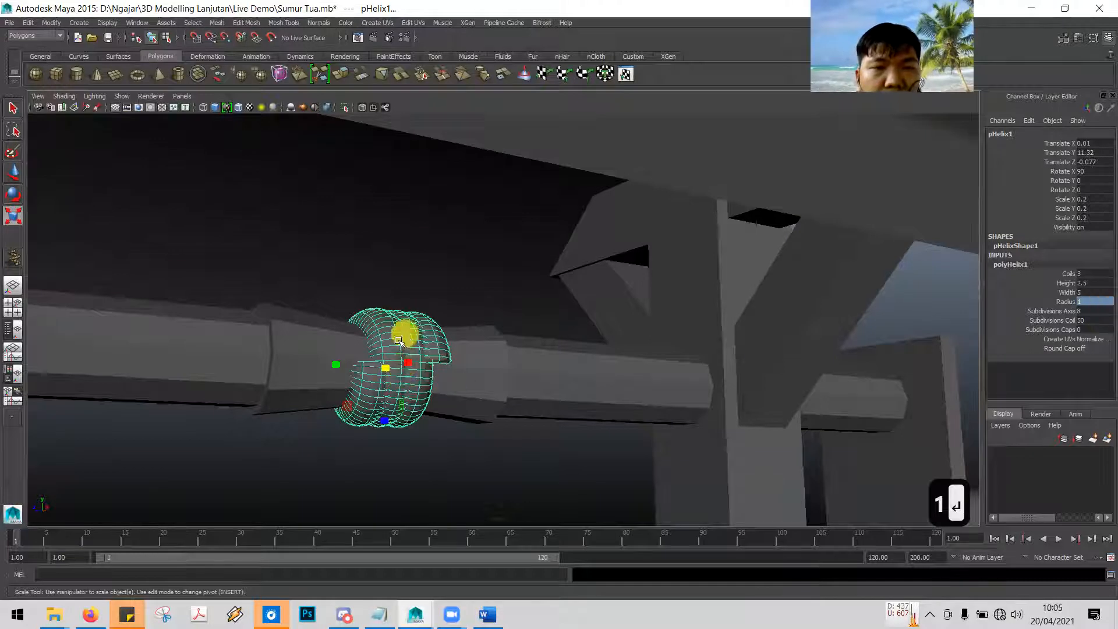
pyautogui.click(1089, 301)
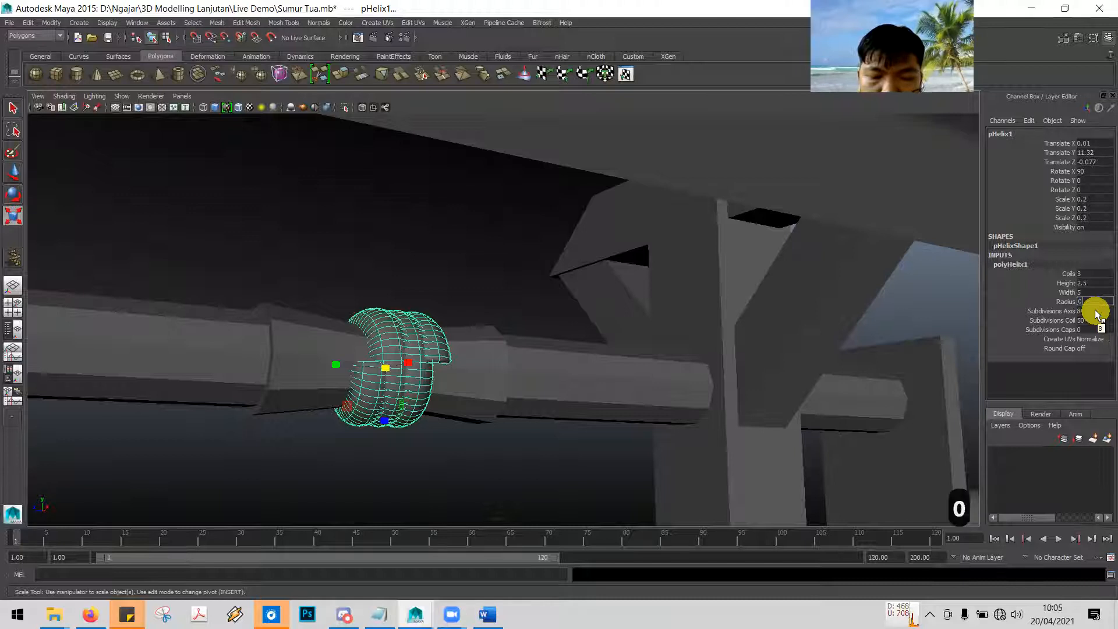
pyautogui.write('0.4')
pyautogui.press('Return')
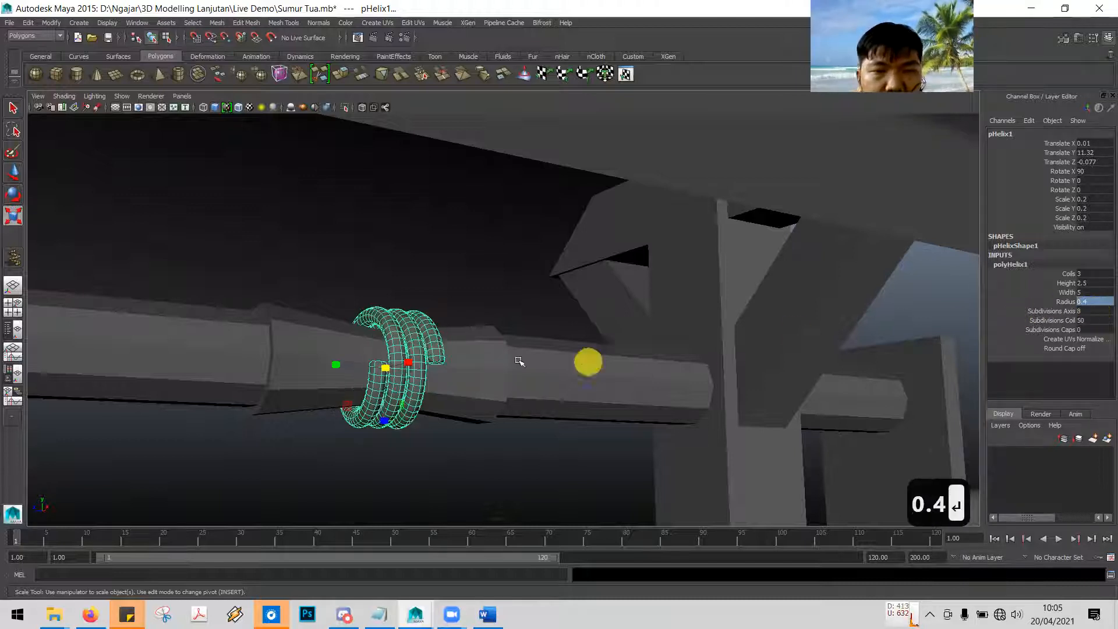
# Check the helix reference images in the Word tutorial, and set the helix's Coils to 2.5 in Maya
pyautogui.hotkey('alt', 'Tab')
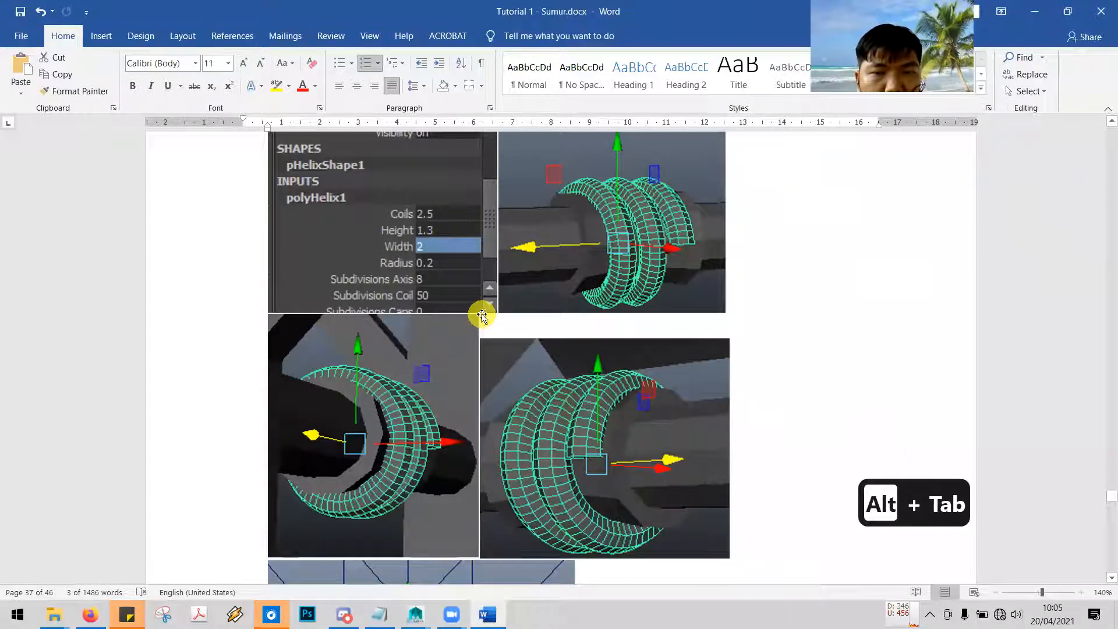
pyautogui.scroll(-5, 481, 315)
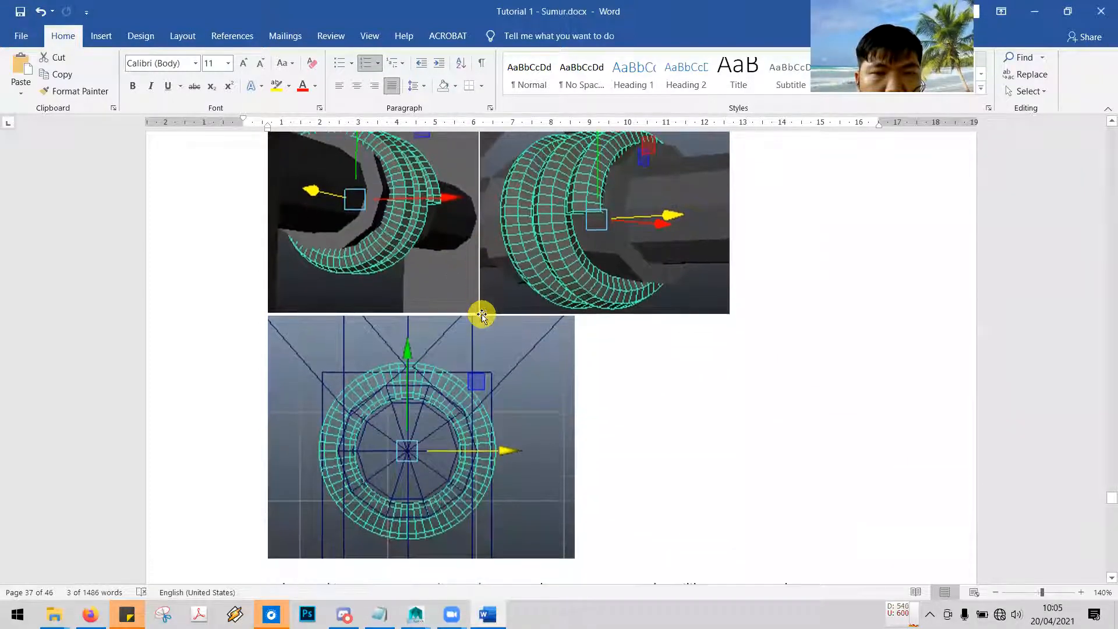
pyautogui.hotkey('alt', 'Tab')
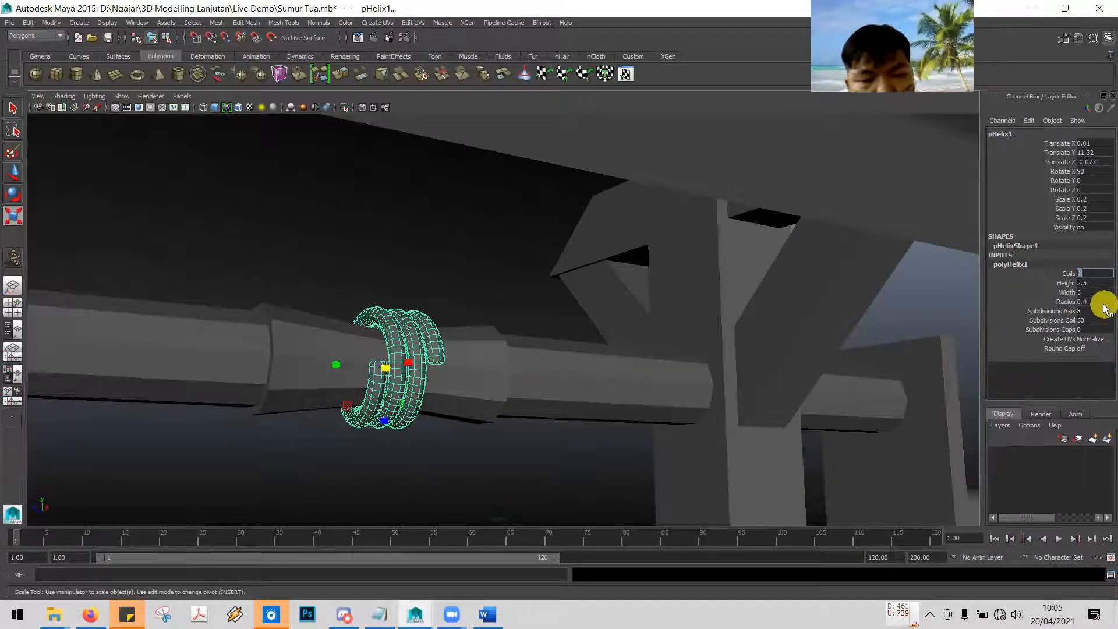
pyautogui.press('Return')
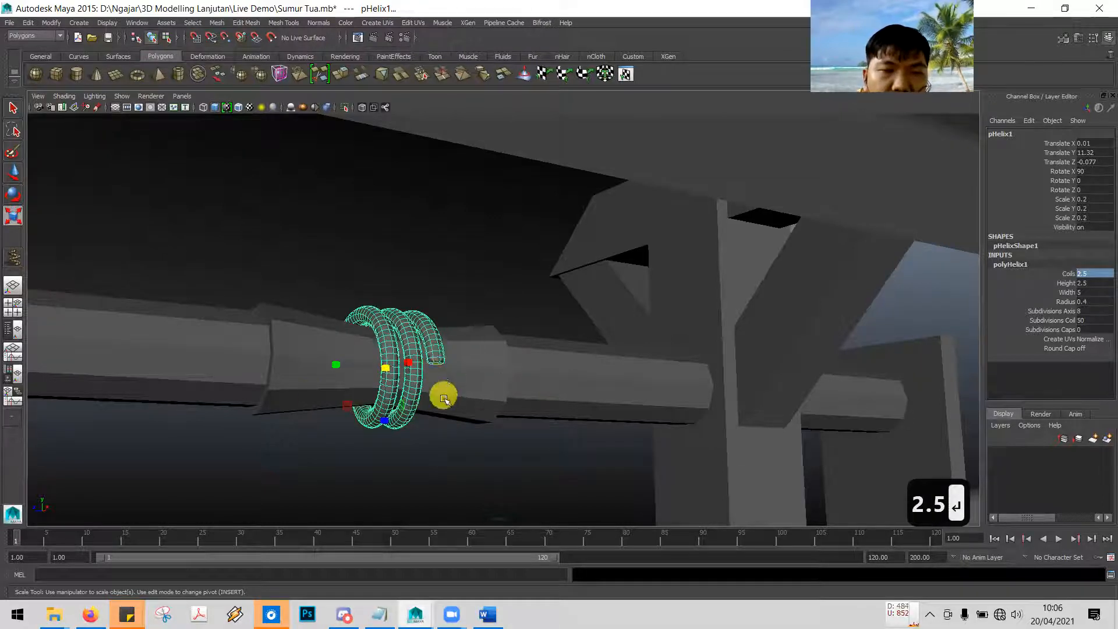
# Inspect the helix's fit around the axle, and read tutorial step 65 in Word about extending the rope with the EP Curve Tool
pyautogui.keyDown('alt'); pyautogui.moveTo(461, 431); pyautogui.dragTo(554, 436); pyautogui.keyUp('alt')
pyautogui.keyDown('alt'); pyautogui.moveTo(877, 435); pyautogui.dragTo(676, 385, button='middle'); pyautogui.keyUp('alt')
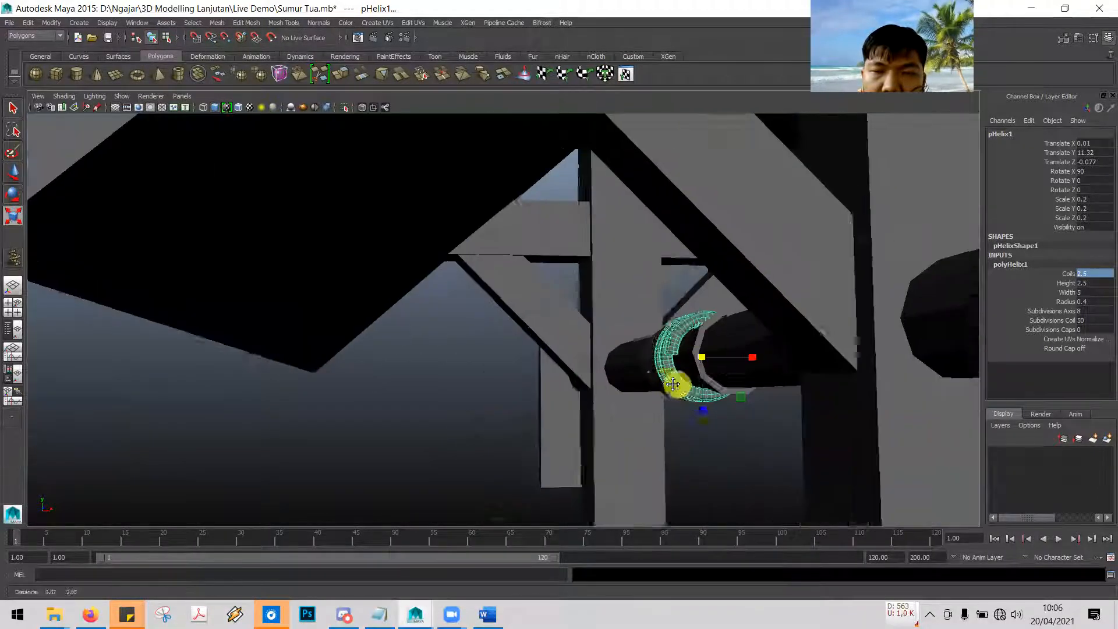
pyautogui.scroll(1, 673, 393)
pyautogui.hotkey('alt', 'Tab')
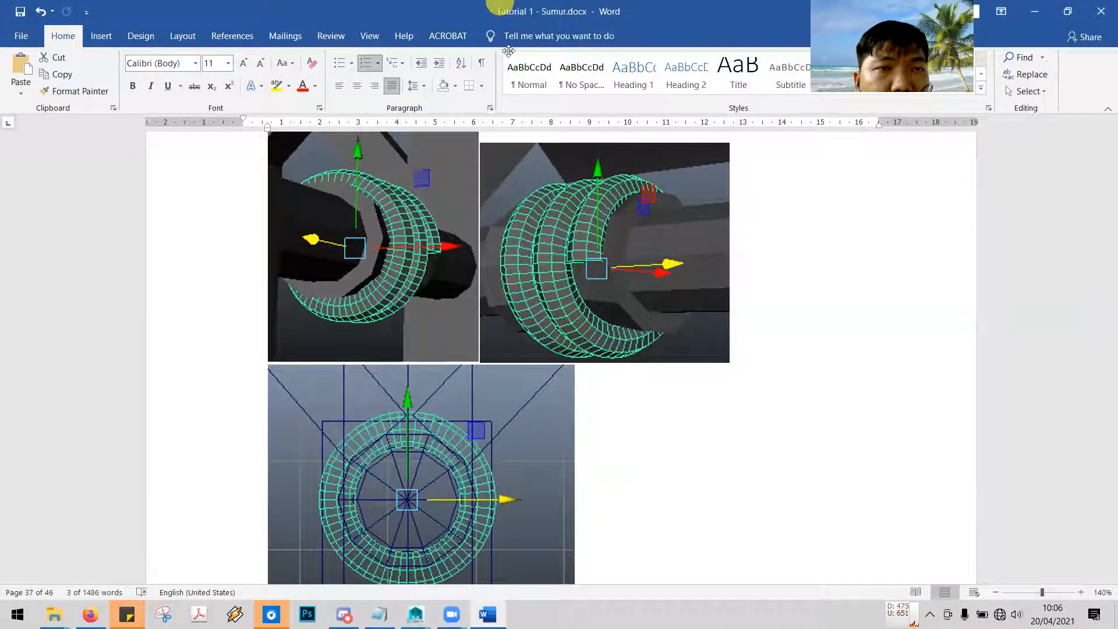
pyautogui.scroll(-1, 591, 428)
pyautogui.scroll(-9, 590, 429)
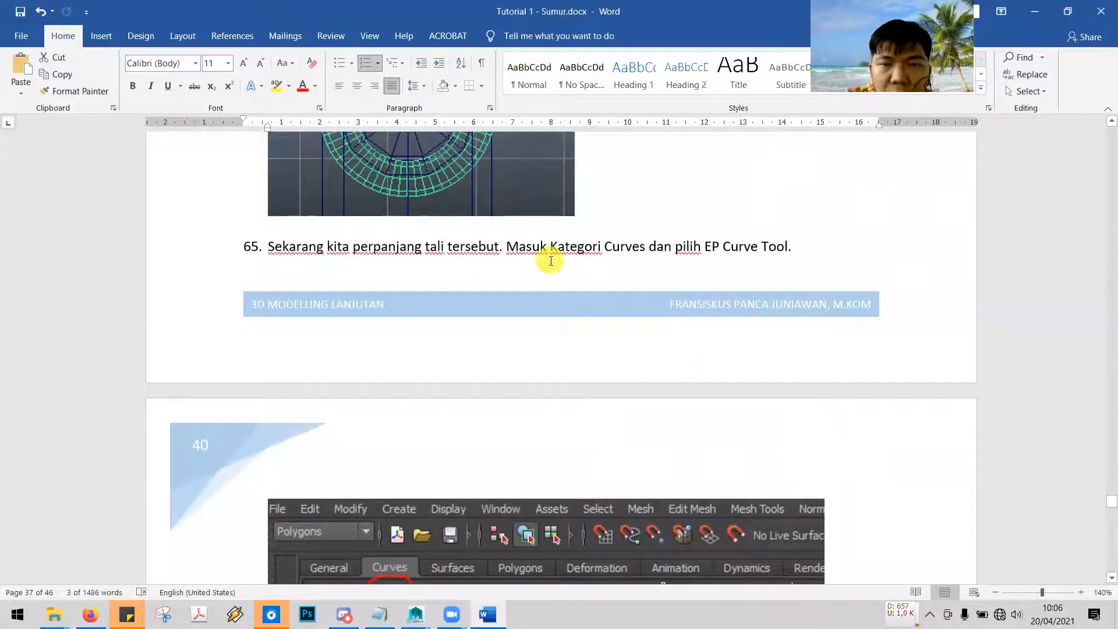
pyautogui.hotkey('alt', 'Tab')
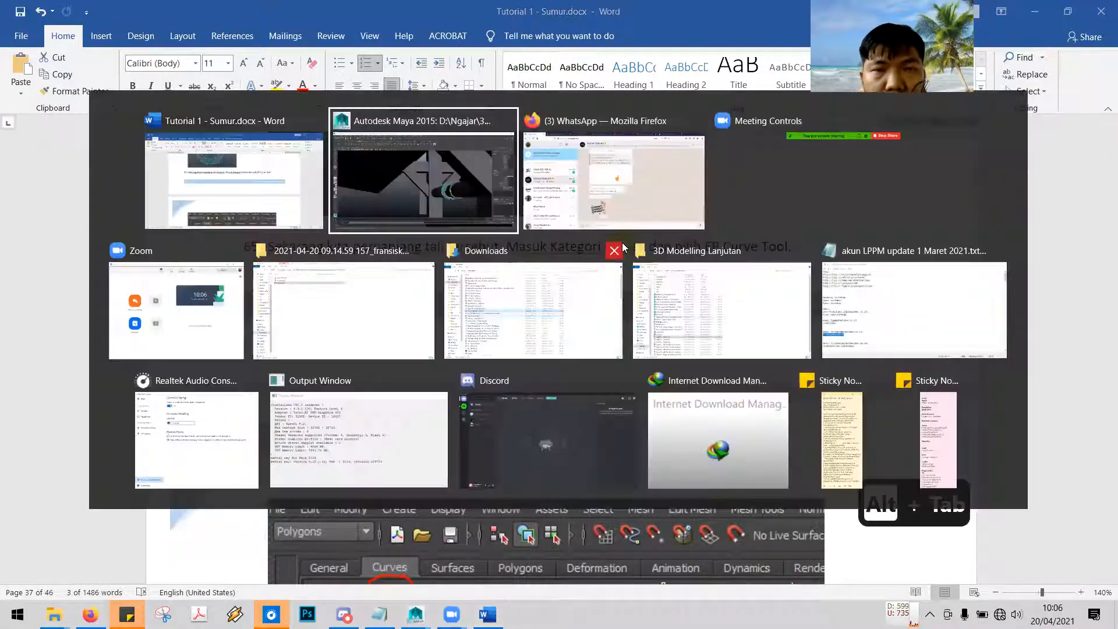
# Examine step 65 of the Word tutorial document on extending the rope, including its curve tool illustration
pyautogui.keyDown('alt'); pyautogui.moveTo(815, 337); pyautogui.dragTo(731, 342); pyautogui.keyUp('alt')
pyautogui.hotkey('alt', 'Tab')
pyautogui.scroll(-1, 627, 347)
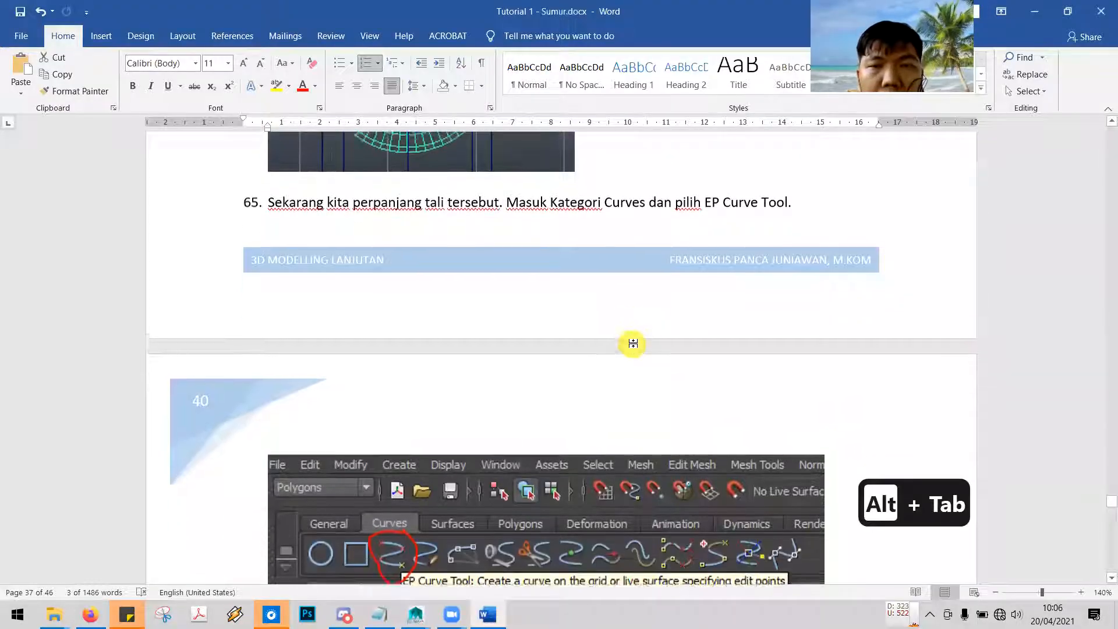
pyautogui.scroll(-2, 634, 337)
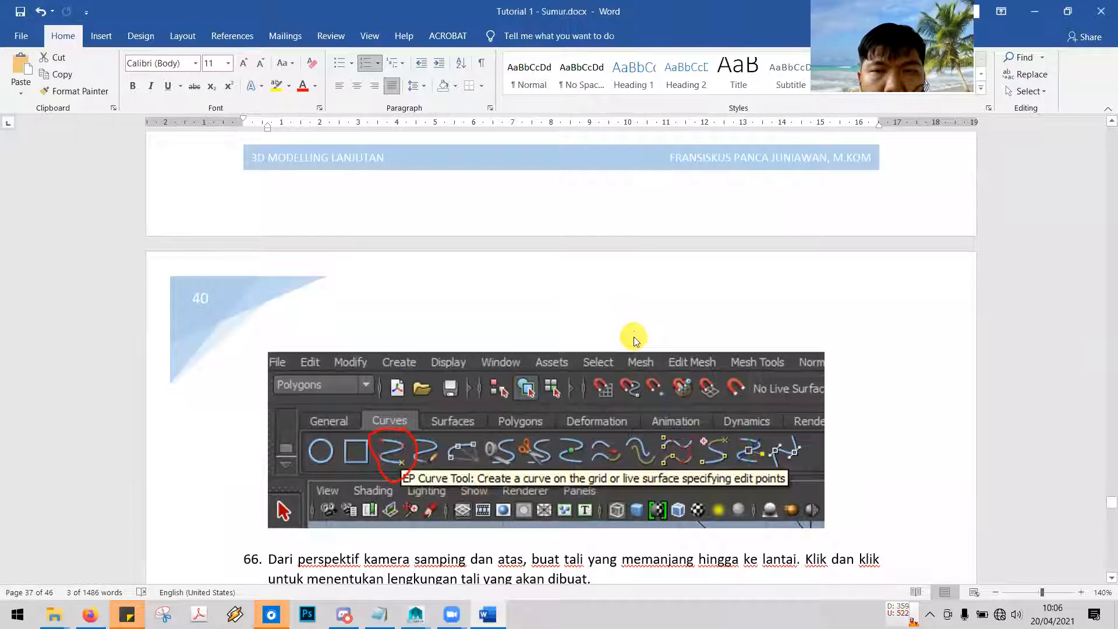
pyautogui.scroll(2, 633, 337)
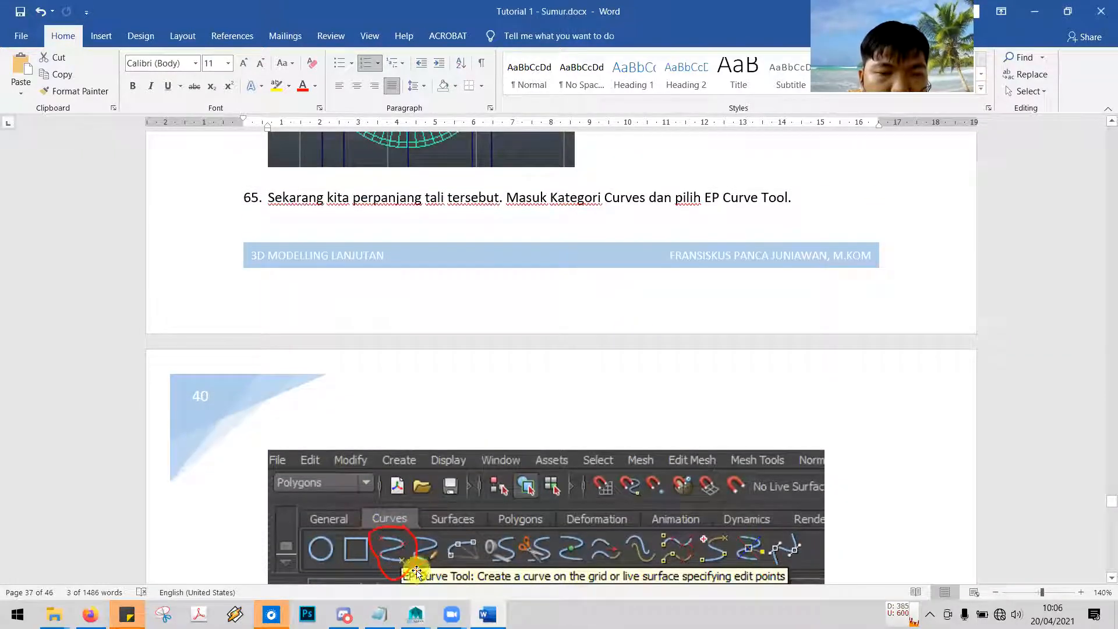
# Switch to Maya and activate the EP Curve Tool, checking its name against step 65 of the tutorial document
pyautogui.hotkey('alt', 'Tab')
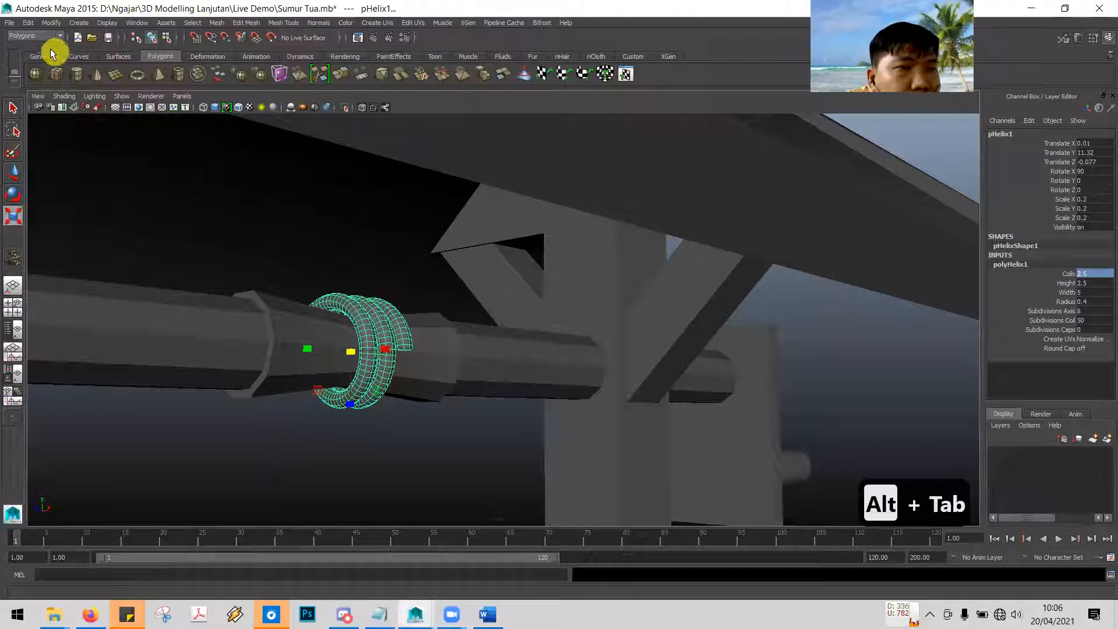
pyautogui.click(83, 55)
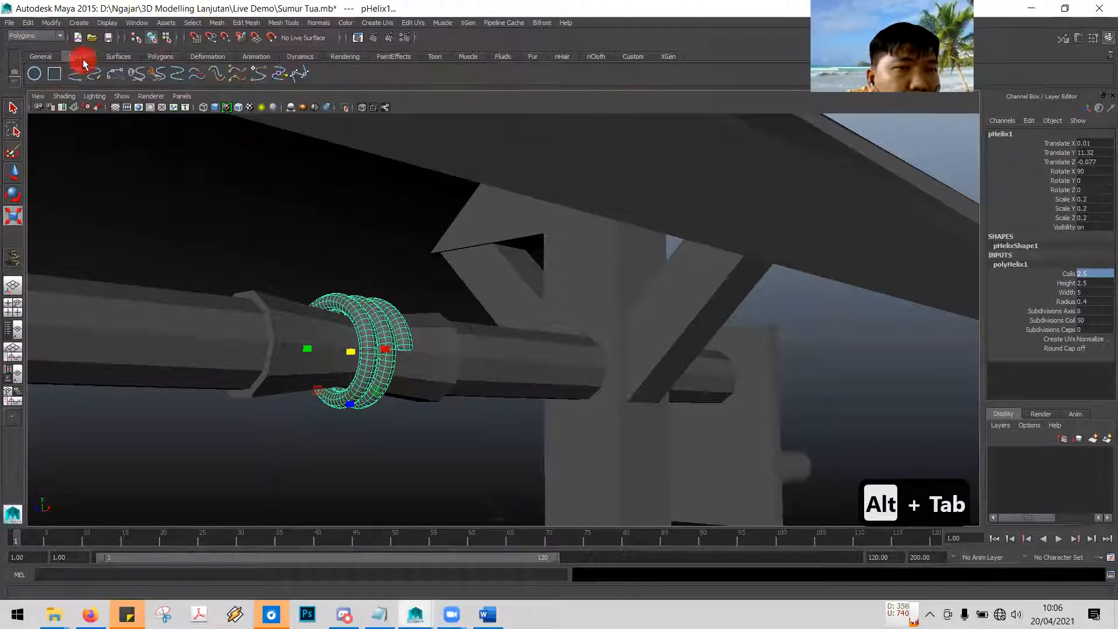
pyautogui.hotkey('alt', 'Tab')
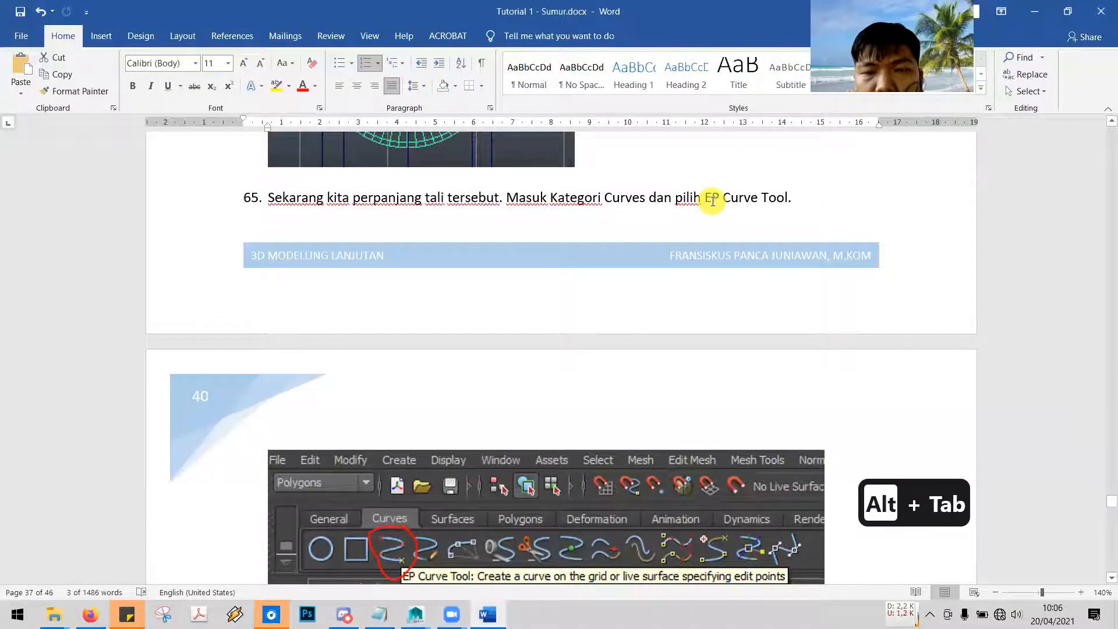
pyautogui.hotkey('alt', 'Tab')
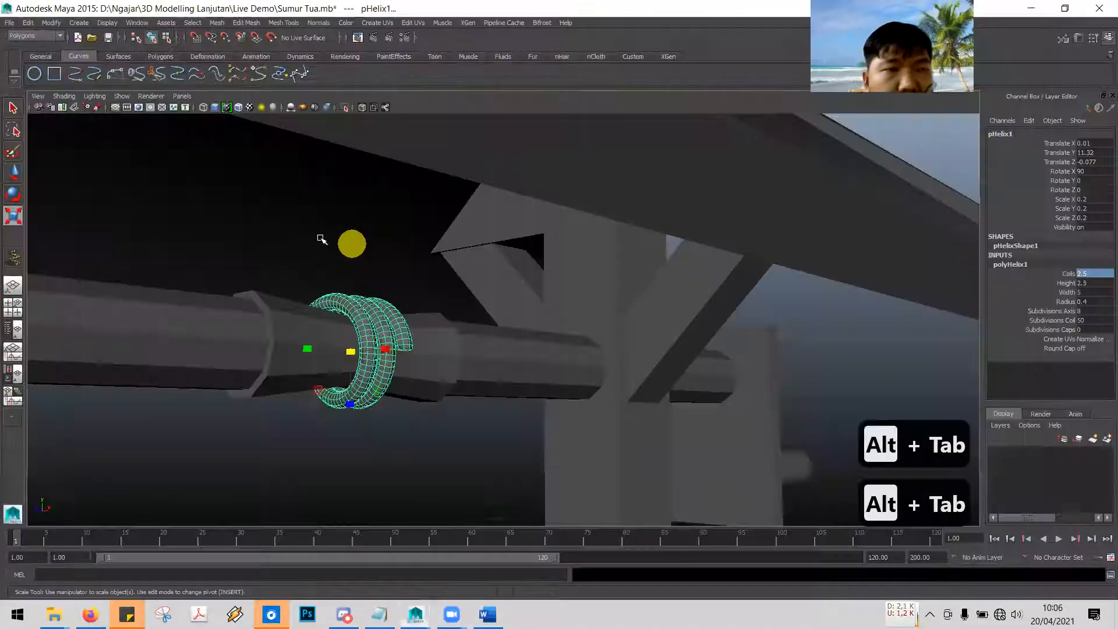
pyautogui.click(77, 75)
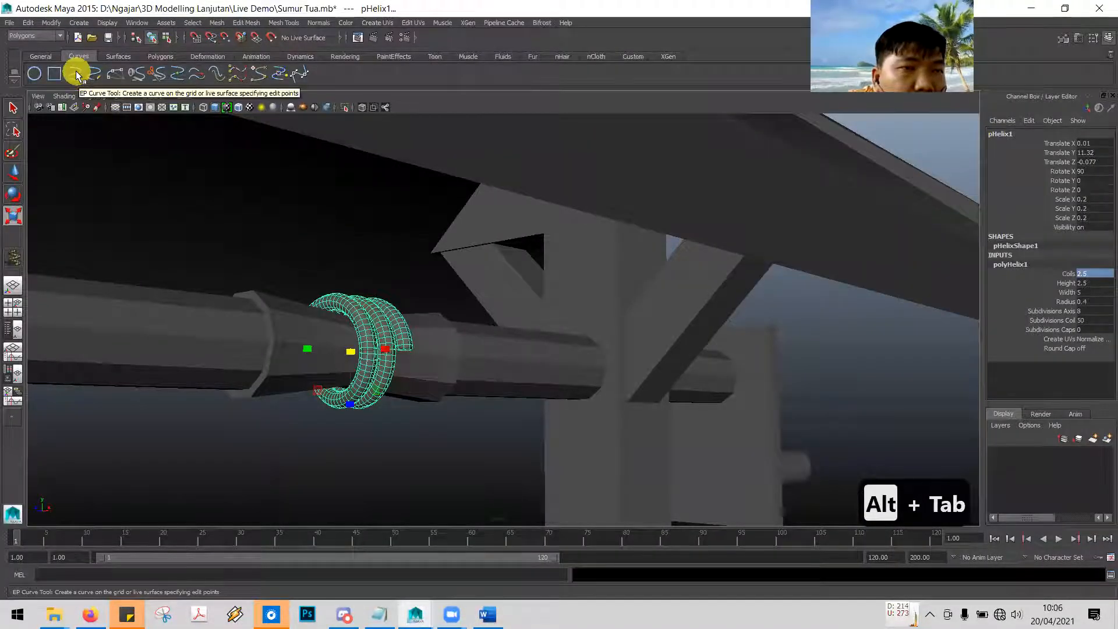
# Switch back to the Word document and examine step 66 and its image of the rope curve running to the floor
pyautogui.hotkey('alt', 'Tab')
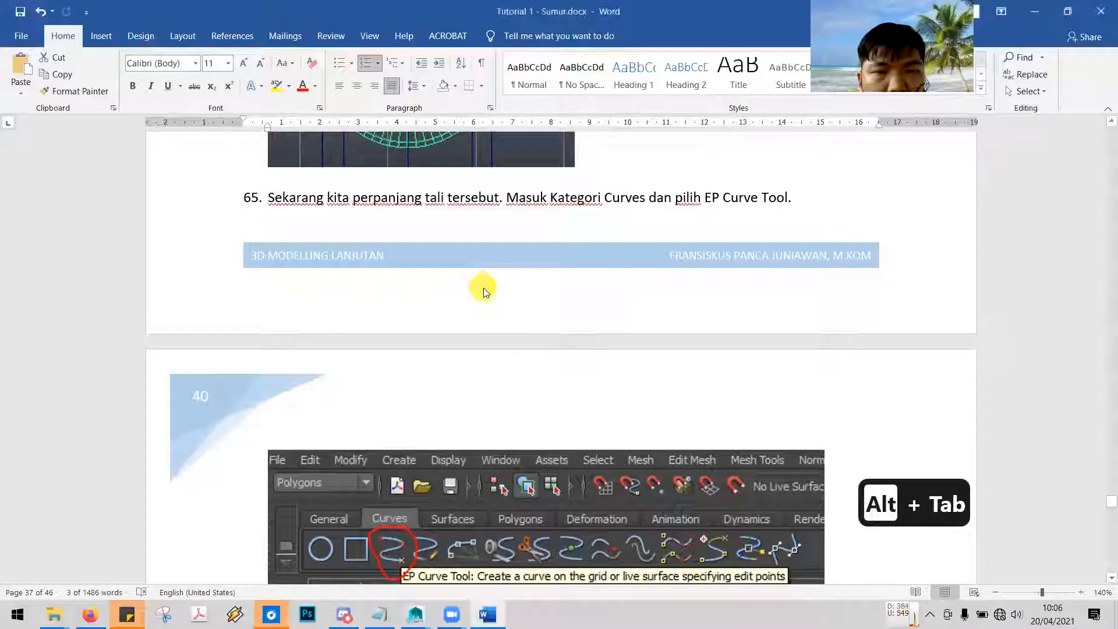
pyautogui.scroll(-6, 487, 290)
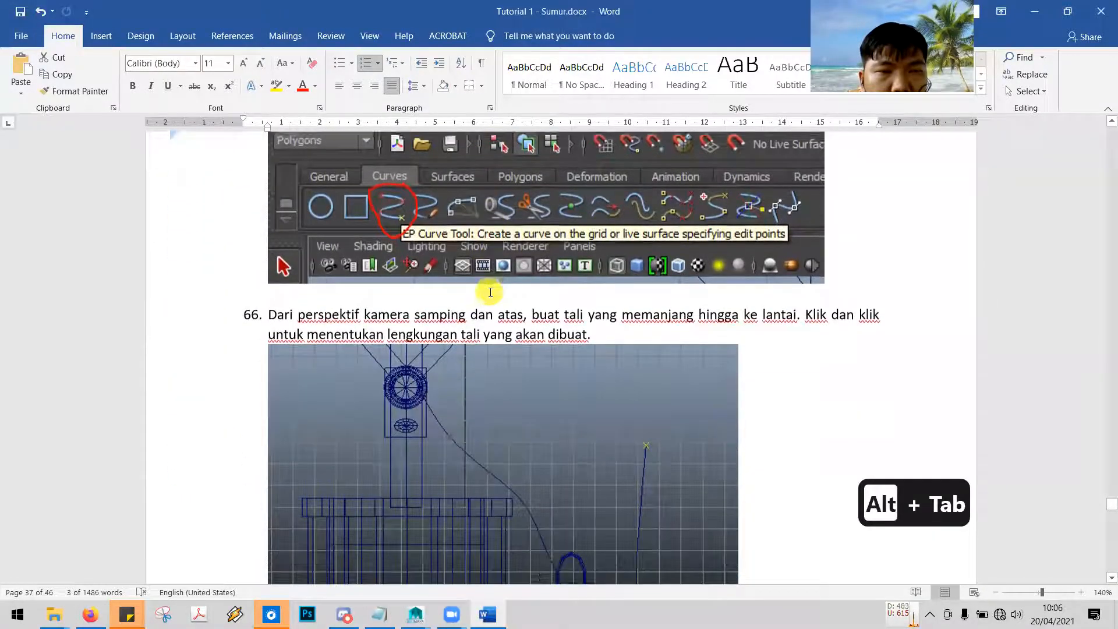
pyautogui.scroll(-2, 490, 292)
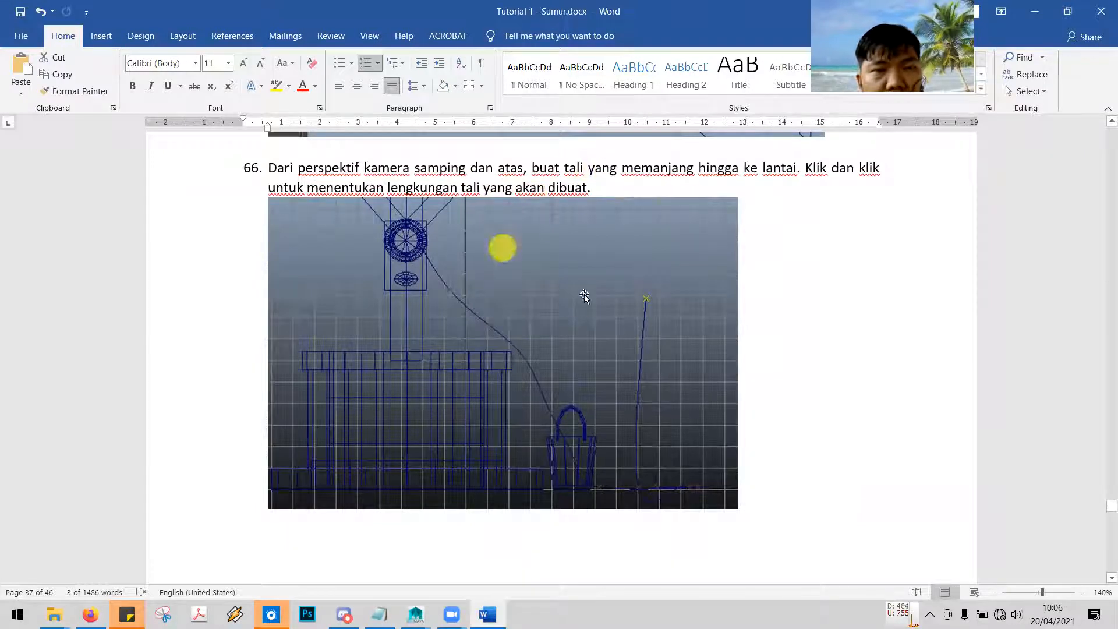
pyautogui.scroll(-2, 569, 320)
pyautogui.scroll(-1, 569, 321)
pyautogui.scroll(2, 573, 319)
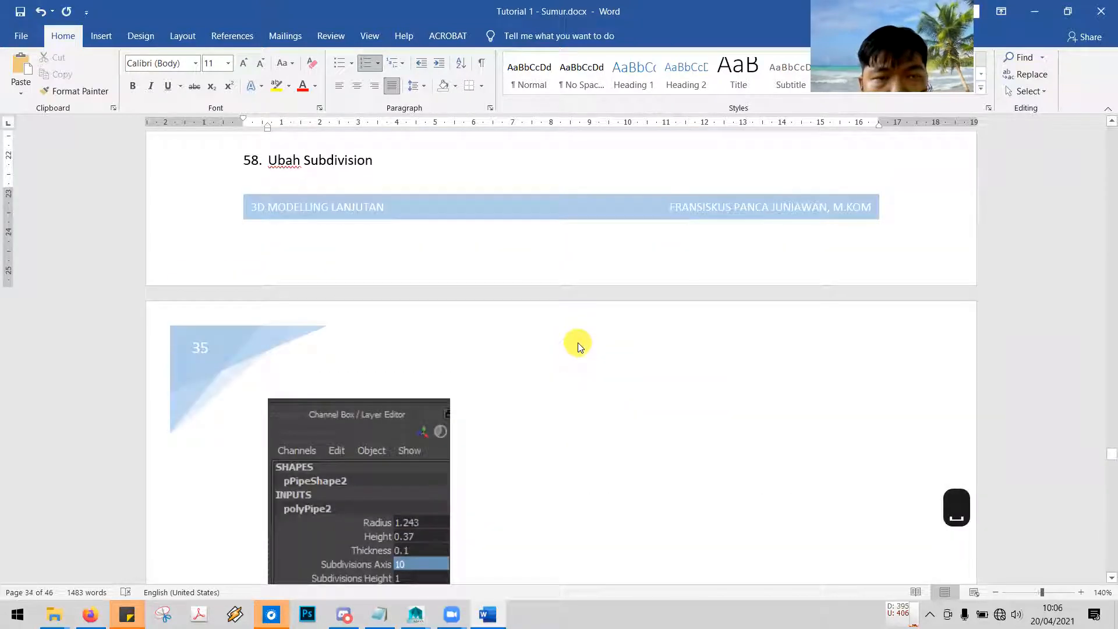
# Undo the accidental edit in the tutorial document and return to the rope curve image of step 66
pyautogui.hotkey('ctrl', 'z')
pyautogui.scroll(-15, 580, 340)
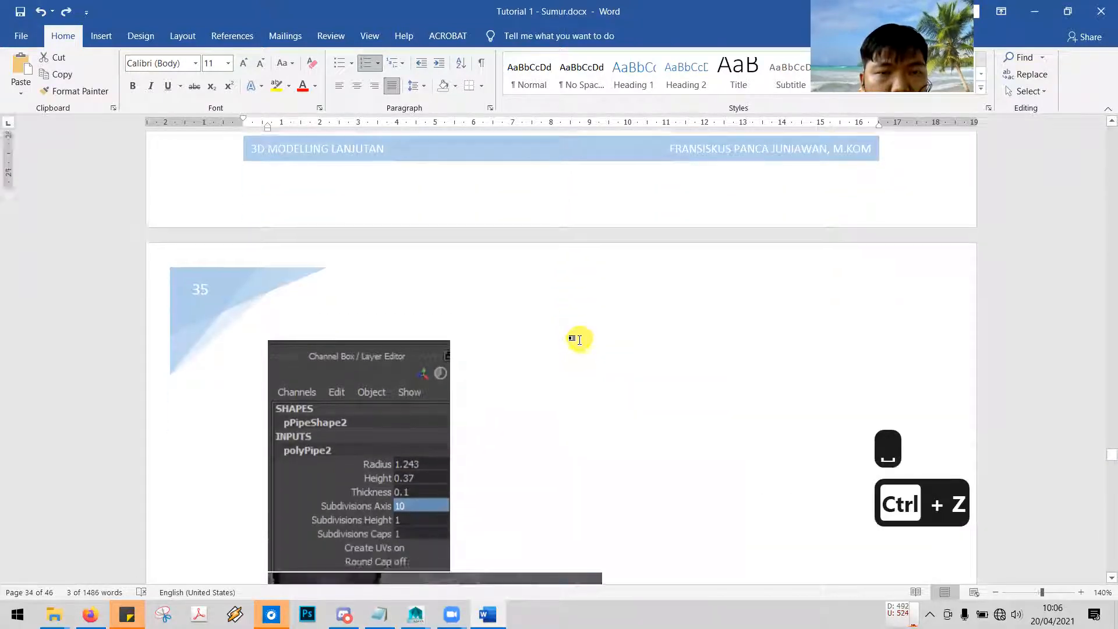
pyautogui.scroll(-15, 581, 342)
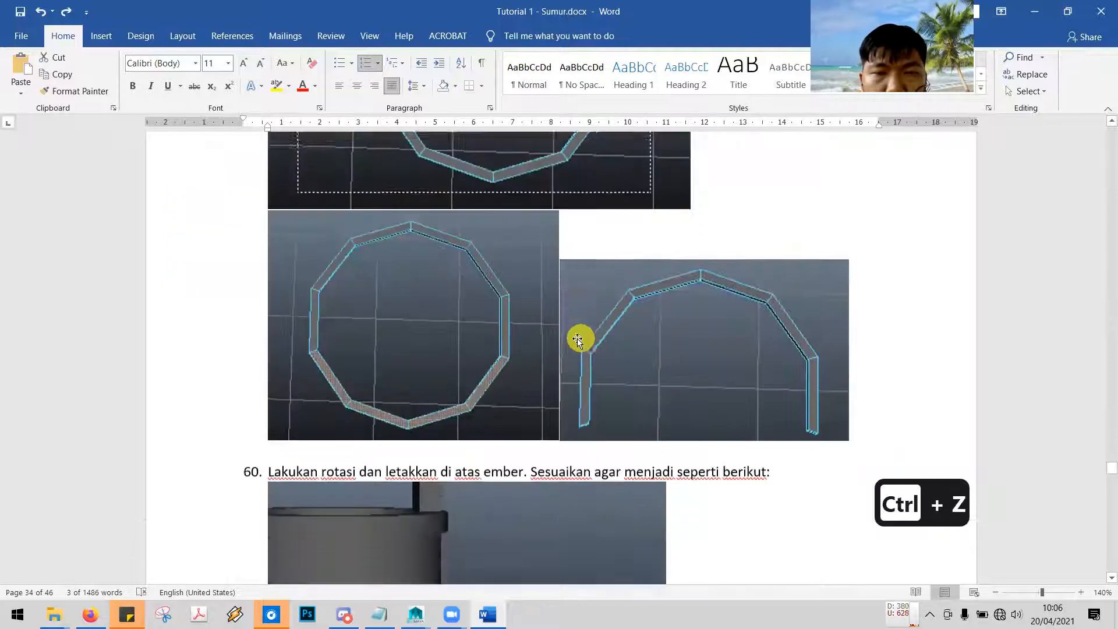
pyautogui.scroll(-15, 578, 334)
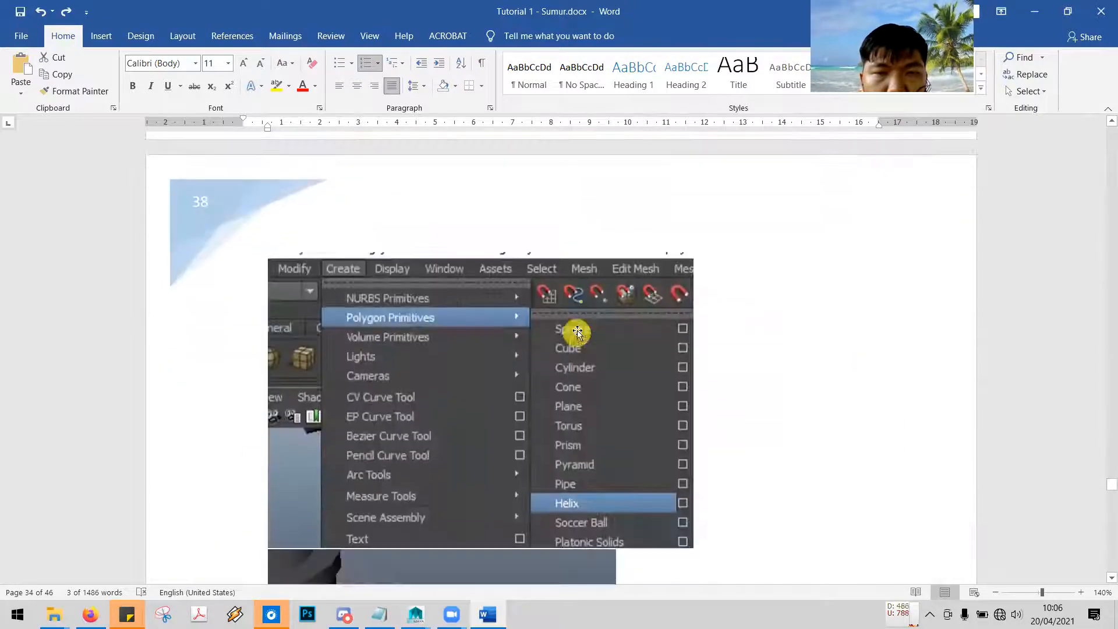
pyautogui.scroll(-15, 577, 324)
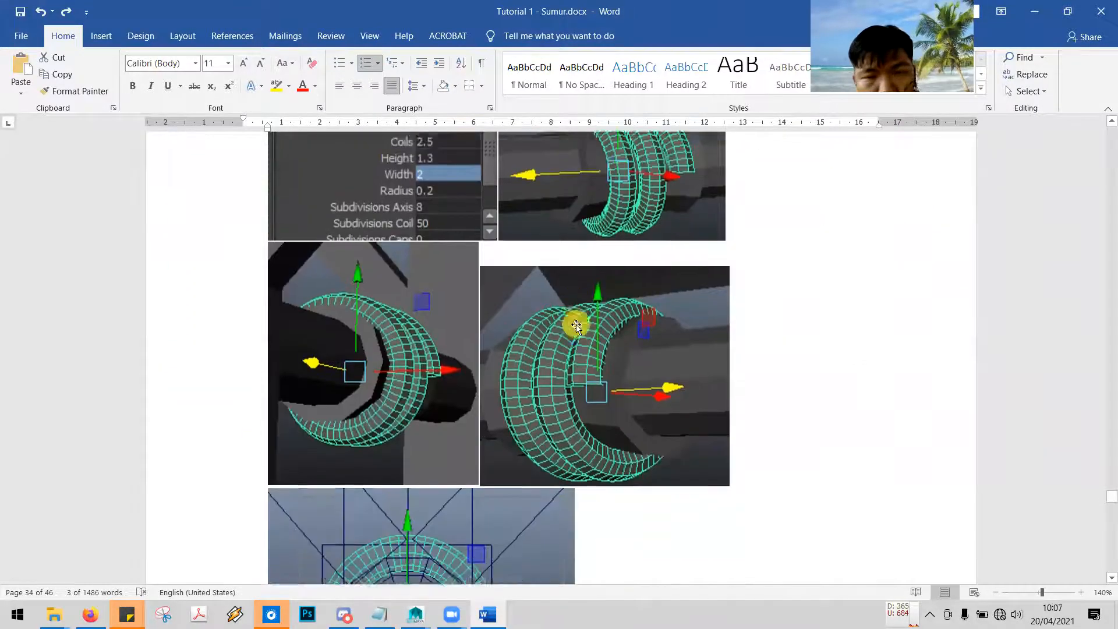
pyautogui.scroll(-3, 577, 321)
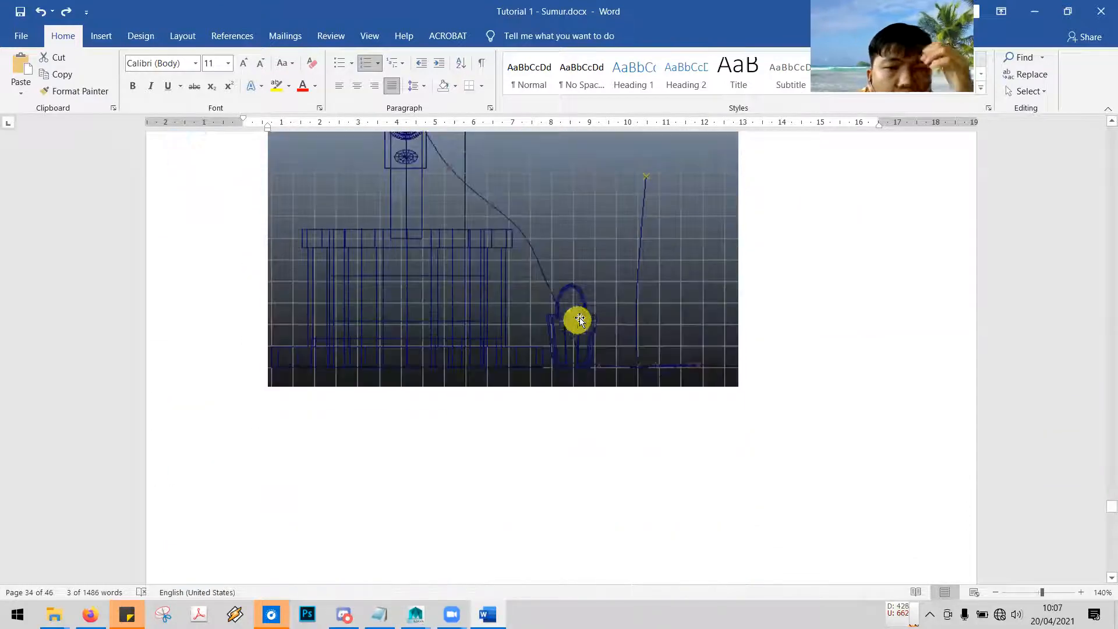
pyautogui.click(786, 272)
pyautogui.write('x`')
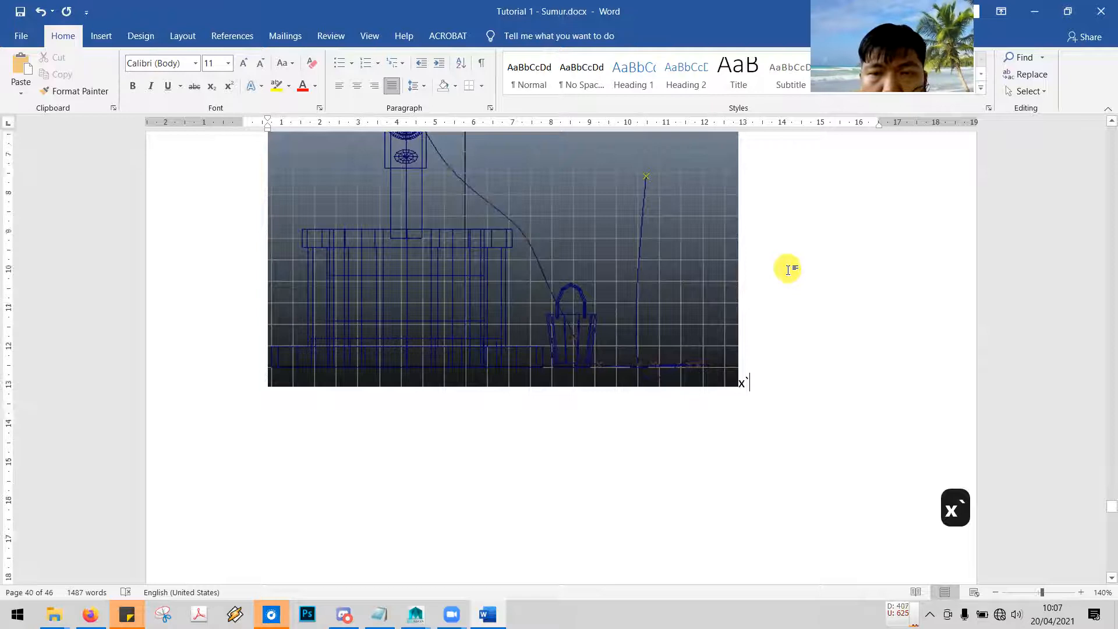
pyautogui.scroll(3, 787, 268)
pyautogui.hotkey('ctrl', 'z')
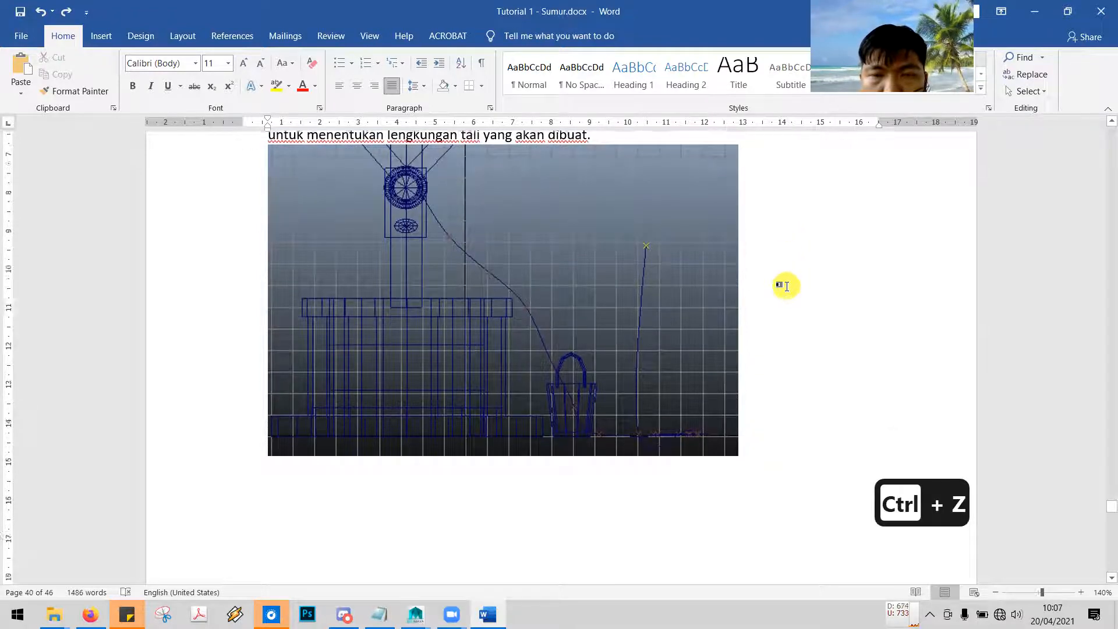
pyautogui.scroll(-3, 786, 286)
pyautogui.scroll(1, 786, 286)
# Switch to Maya, maximize the orthographic view facing the roof's gable end, and undo the stray first curve point
pyautogui.hotkey('alt', 'Tab')
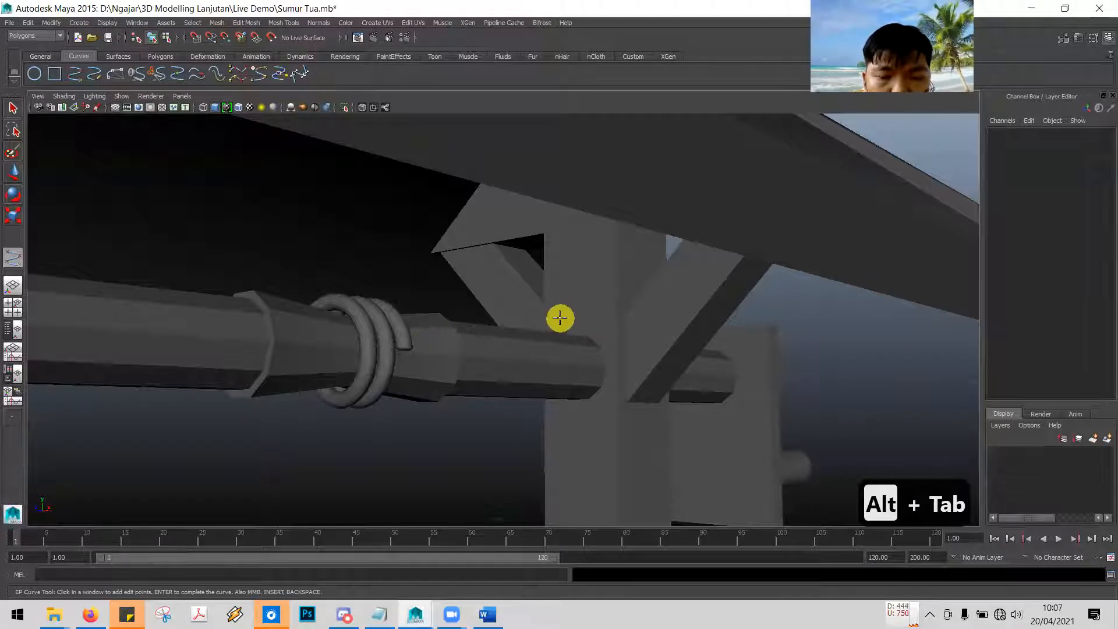
pyautogui.press('space')
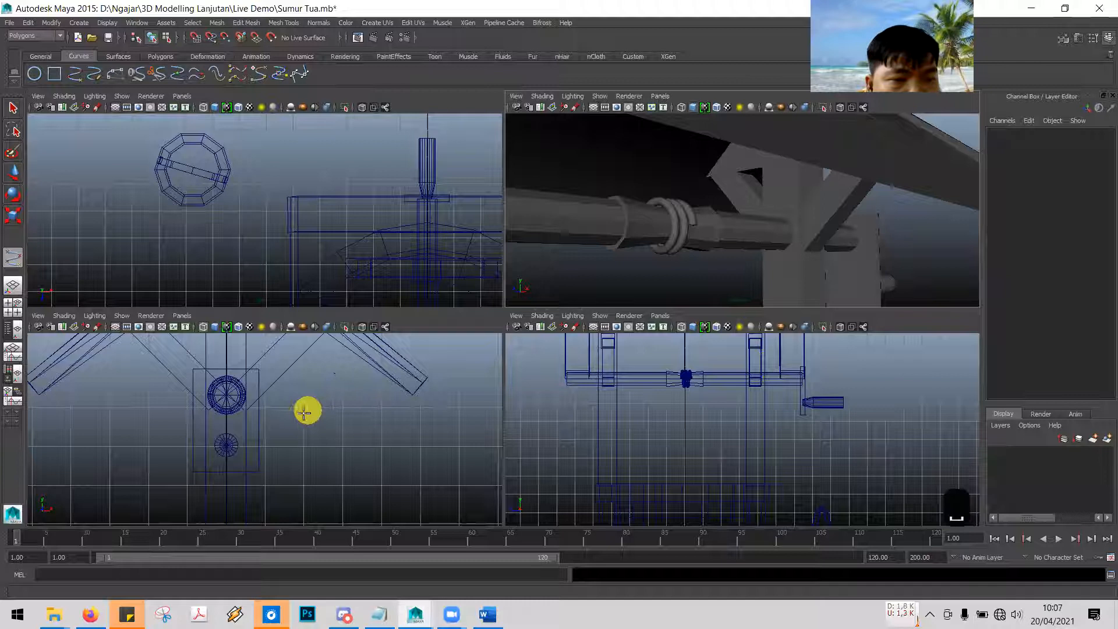
pyautogui.press('space')
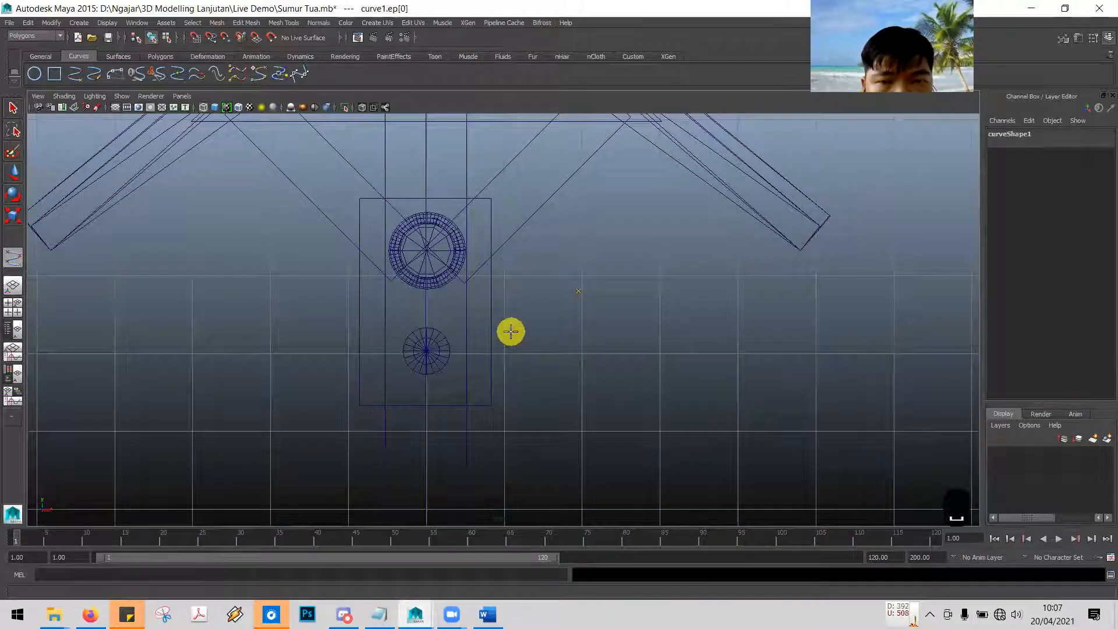
pyautogui.hotkey('ctrl', 'z')
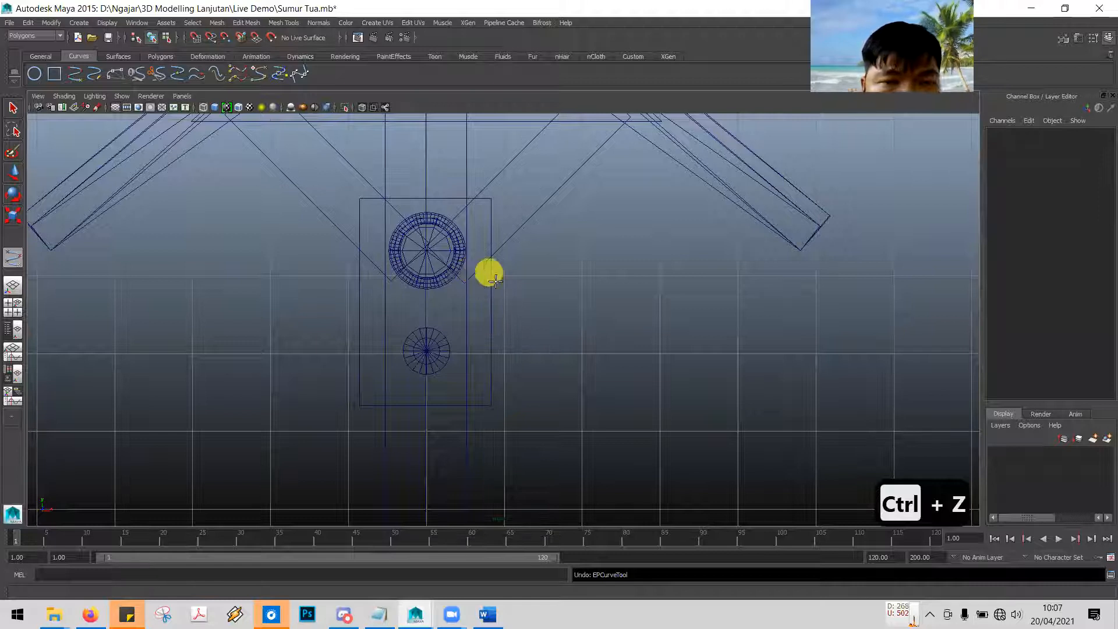
# Try drawing the rope as an EP curve from the coil on the axle down past the well's upper rim
pyautogui.click(458, 245)
pyautogui.scroll(-3, 549, 331)
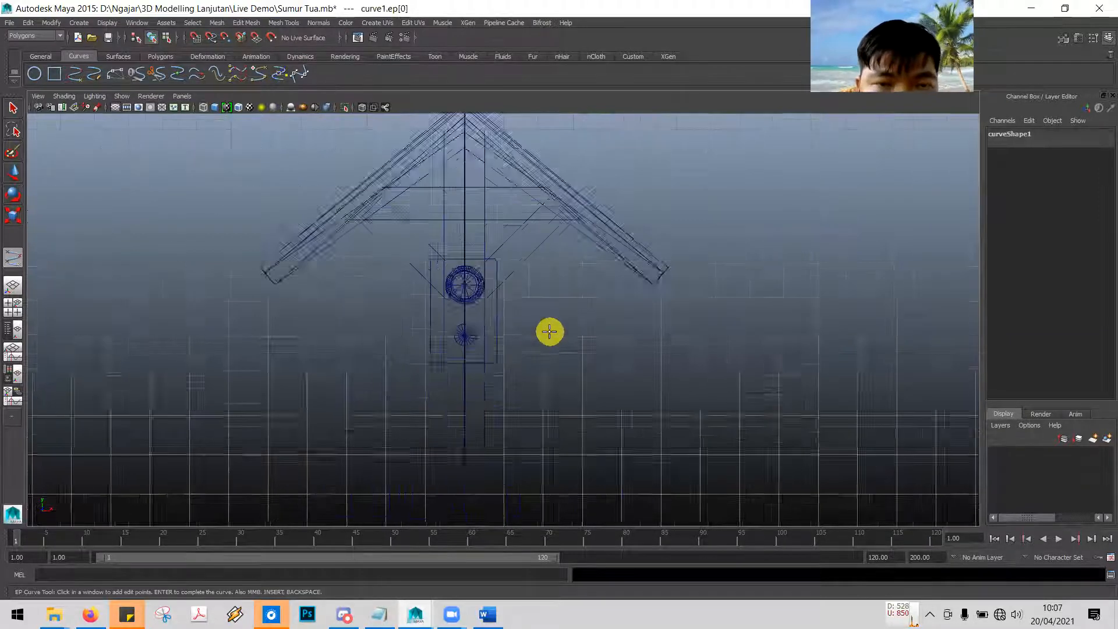
pyautogui.scroll(-3, 568, 302)
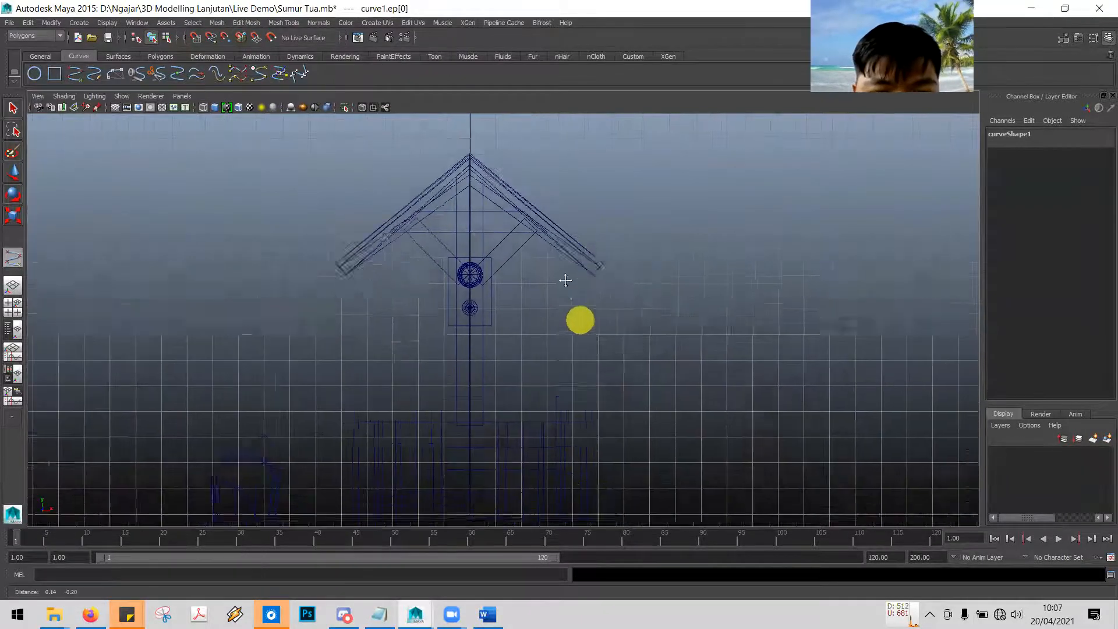
pyautogui.keyDown('alt'); pyautogui.moveTo(565, 280); pyautogui.dragTo(536, 199, button='middle'); pyautogui.keyUp('alt')
pyautogui.click(464, 214)
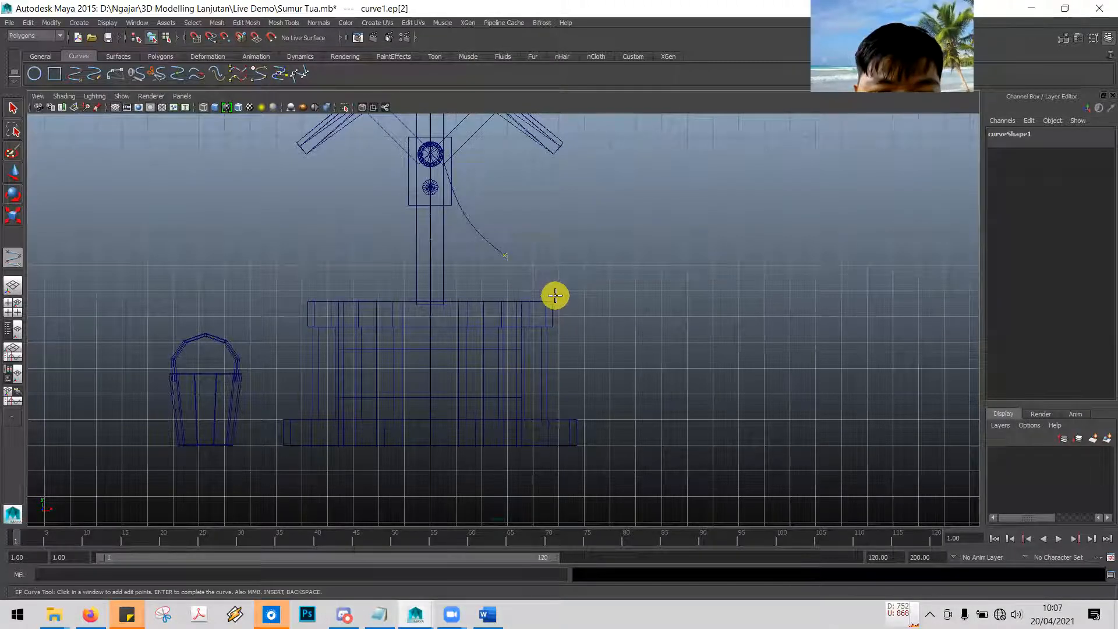
pyautogui.click(541, 290)
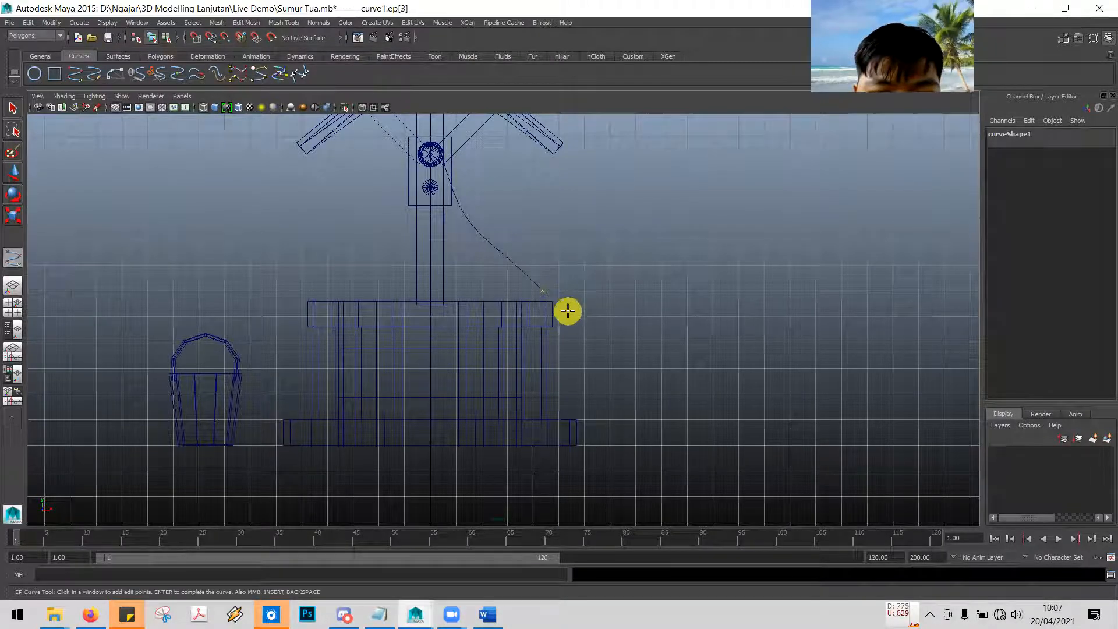
pyautogui.click(569, 313)
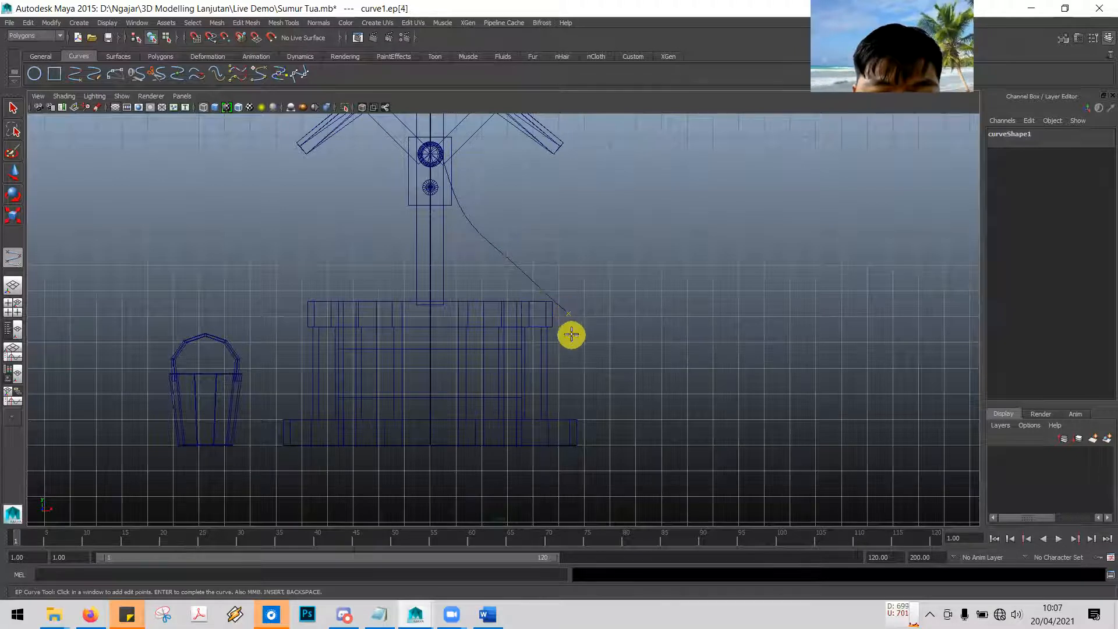
# Undo the last two curve points and redraw them so the rope bends over the well's rim and drops towards the ground
pyautogui.hotkey('ctrl', 'z')
pyautogui.hotkey('ctrl', 'z')
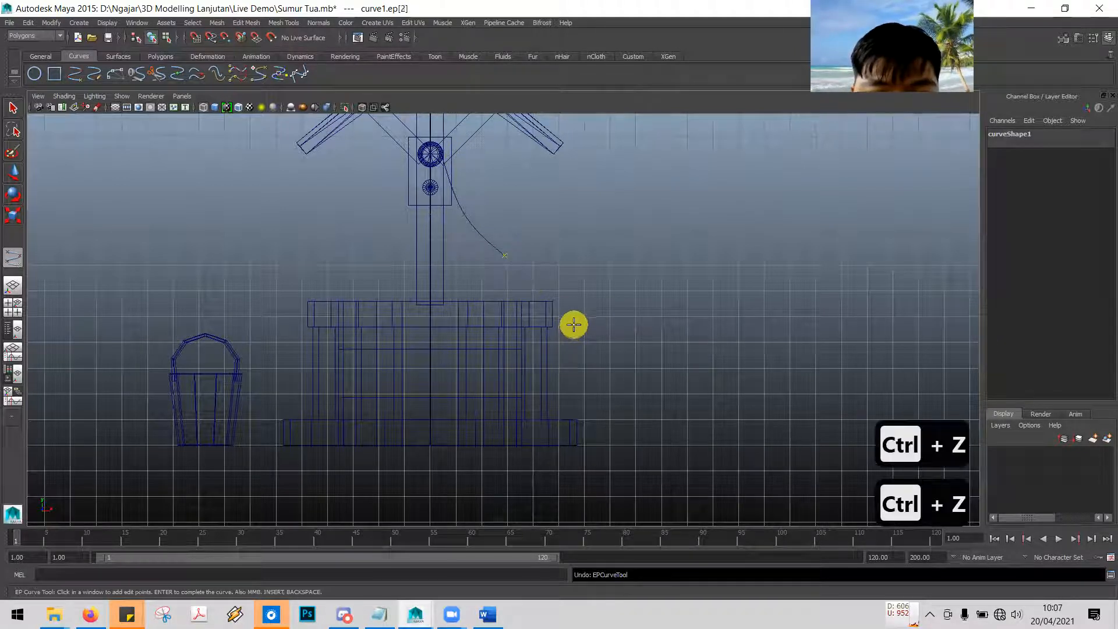
pyautogui.click(551, 291)
pyautogui.click(573, 329)
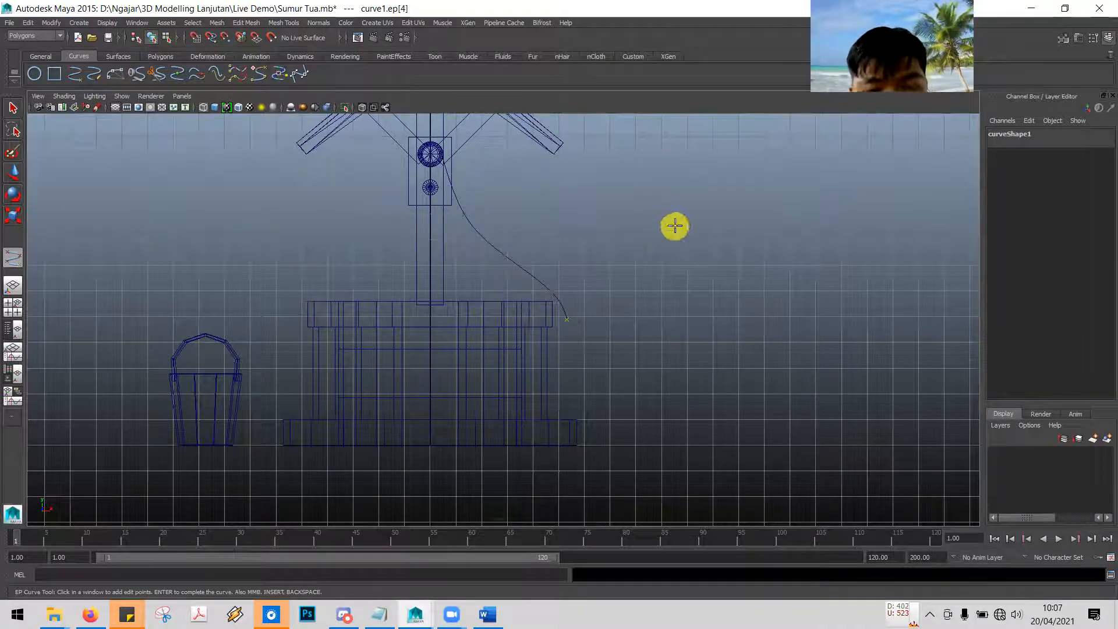
pyautogui.scroll(-3, 675, 244)
pyautogui.keyDown('alt'); pyautogui.moveTo(671, 256); pyautogui.dragTo(564, 107, button='middle'); pyautogui.keyUp('alt')
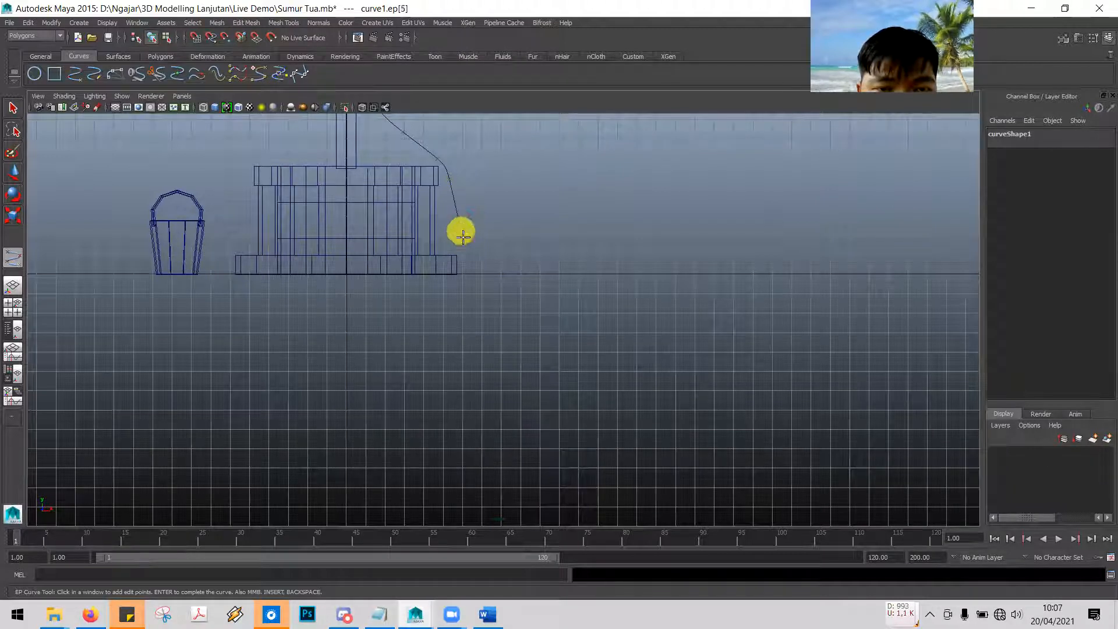
pyautogui.keyDown('alt'); pyautogui.moveTo(621, 239); pyautogui.dragTo(683, 332, button='middle'); pyautogui.keyUp('alt')
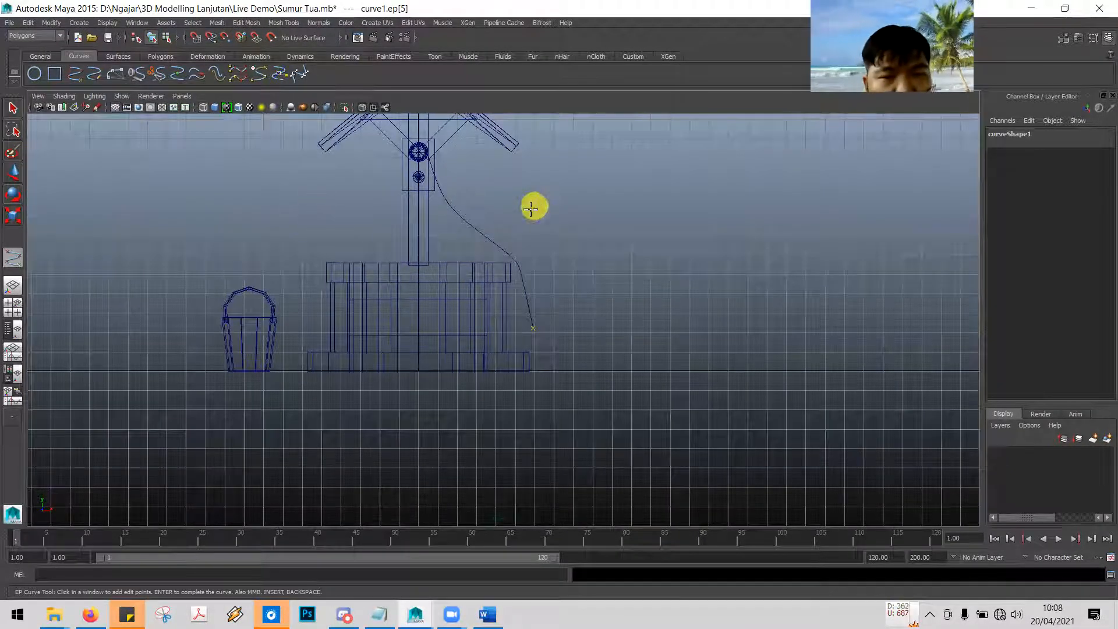
# Undo all points of the rope curve back to an empty start near the axle
pyautogui.hotkey('ctrl', 'z')
pyautogui.hotkey('ctrl', 'z')
pyautogui.hotkey('ctrl', 'z')
pyautogui.hotkey('ctrl', 'z')
pyautogui.hotkey('ctrl', 'z')
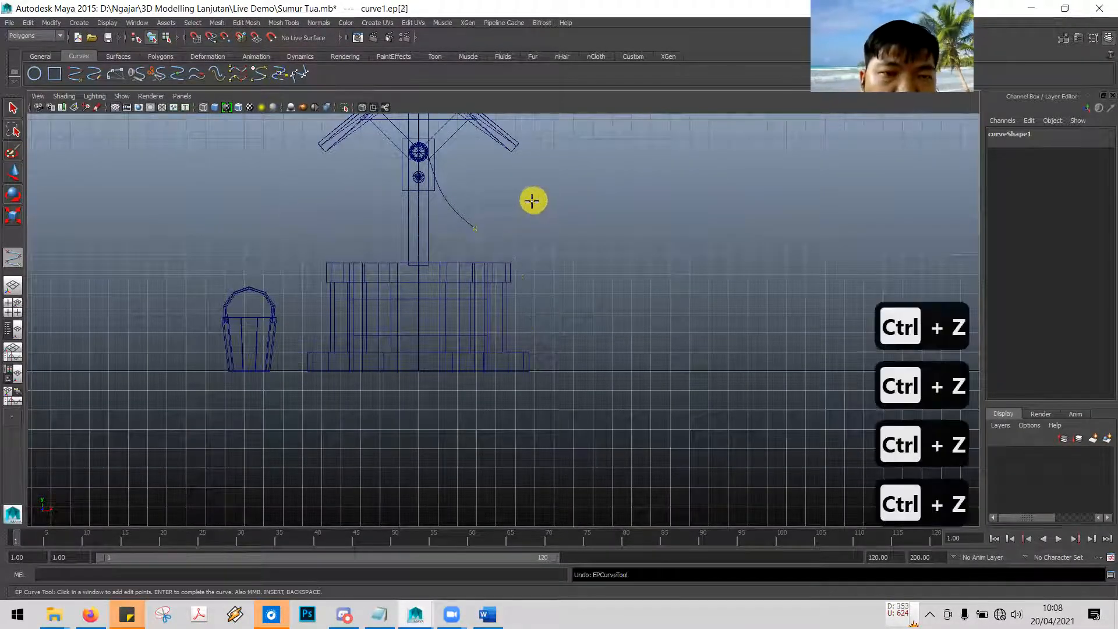
pyautogui.hotkey('ctrl', 'z')
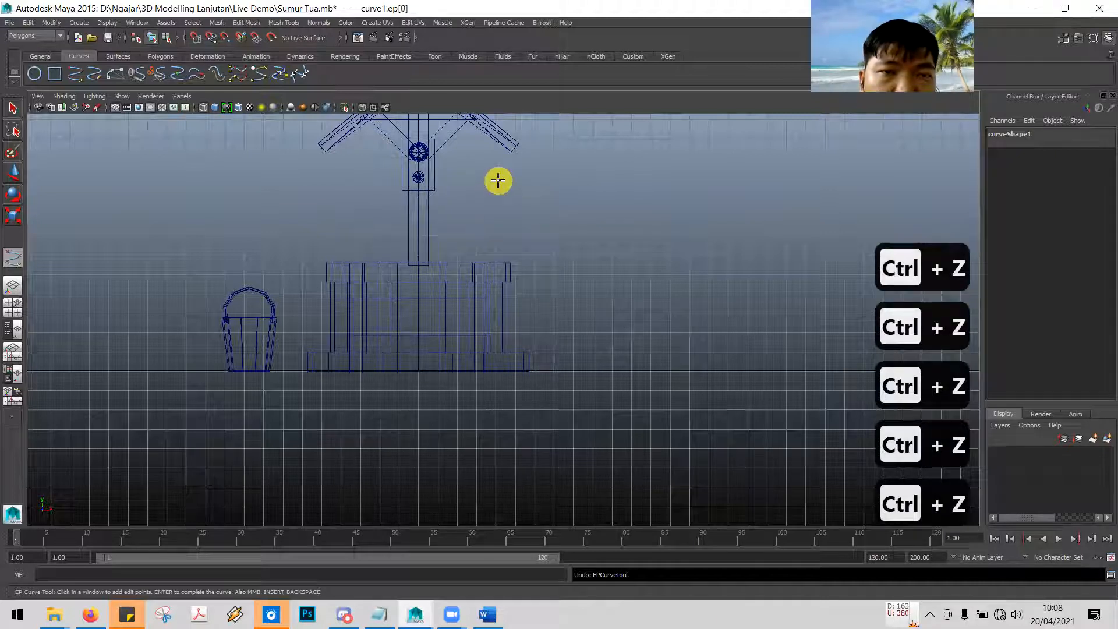
pyautogui.hotkey('ctrl', 'z')
pyautogui.scroll(3, 499, 180)
pyautogui.keyDown('alt'); pyautogui.moveTo(498, 180); pyautogui.dragTo(617, 303, button='middle'); pyautogui.keyUp('alt')
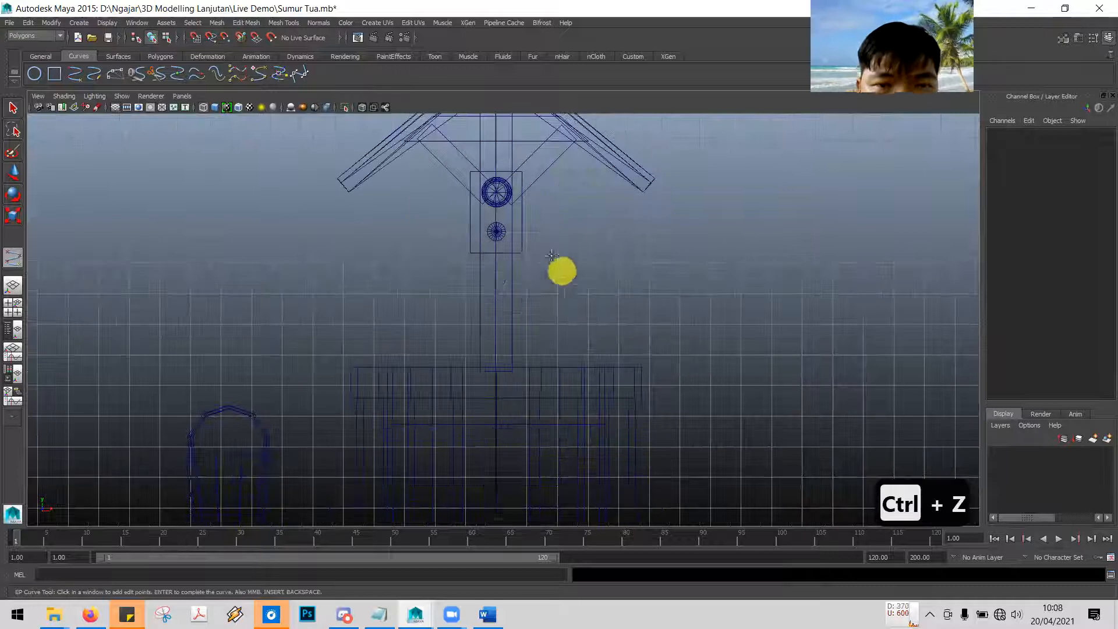
# Draw the rope's EP curve from the coil on the axle outward to just above the well's rim on the bucket side
pyautogui.click(484, 193)
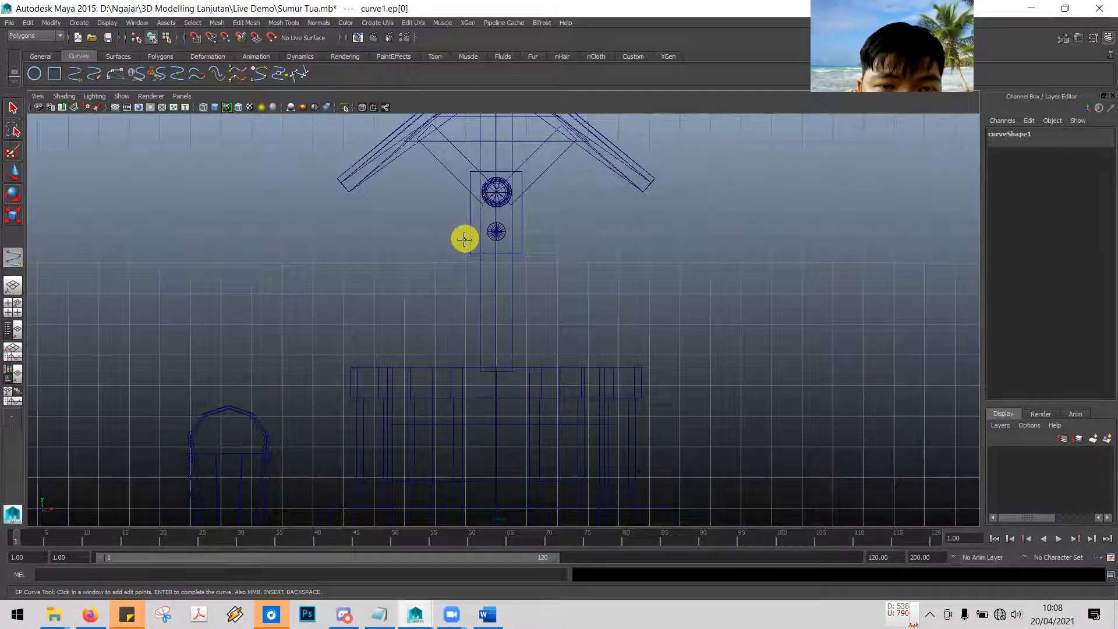
pyautogui.click(460, 263)
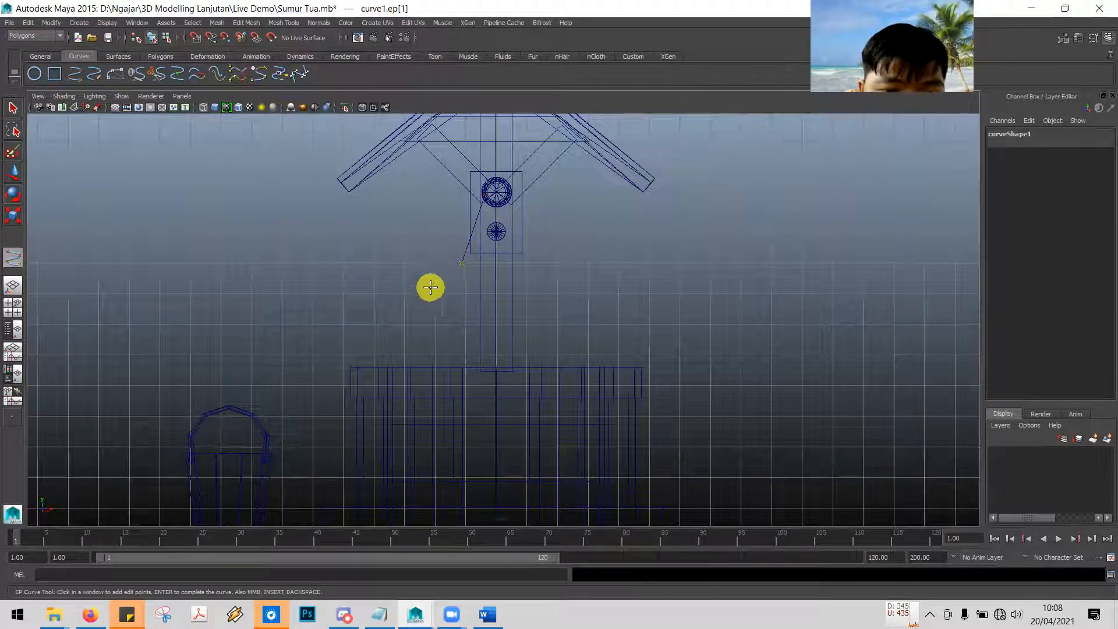
pyautogui.click(421, 299)
pyautogui.keyDown('alt'); pyautogui.moveTo(581, 255); pyautogui.dragTo(616, 156, button='middle'); pyautogui.keyUp('alt')
pyautogui.click(402, 241)
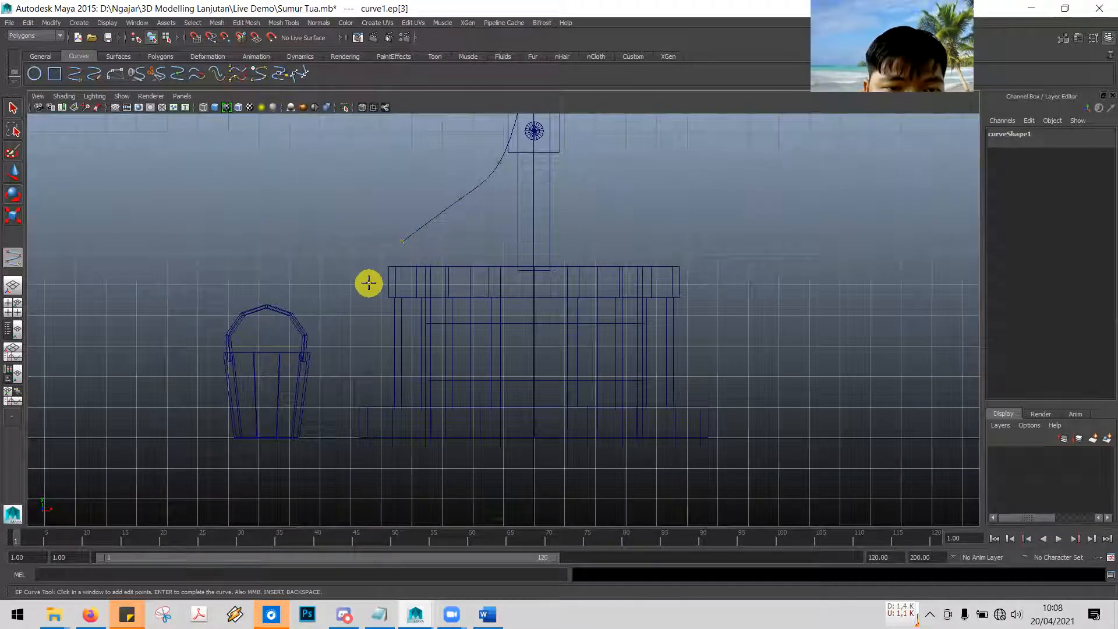
# Continue the rope curve over the rim, down outside the well wall and along the floor past the bucket
pyautogui.scroll(-3, 545, 213)
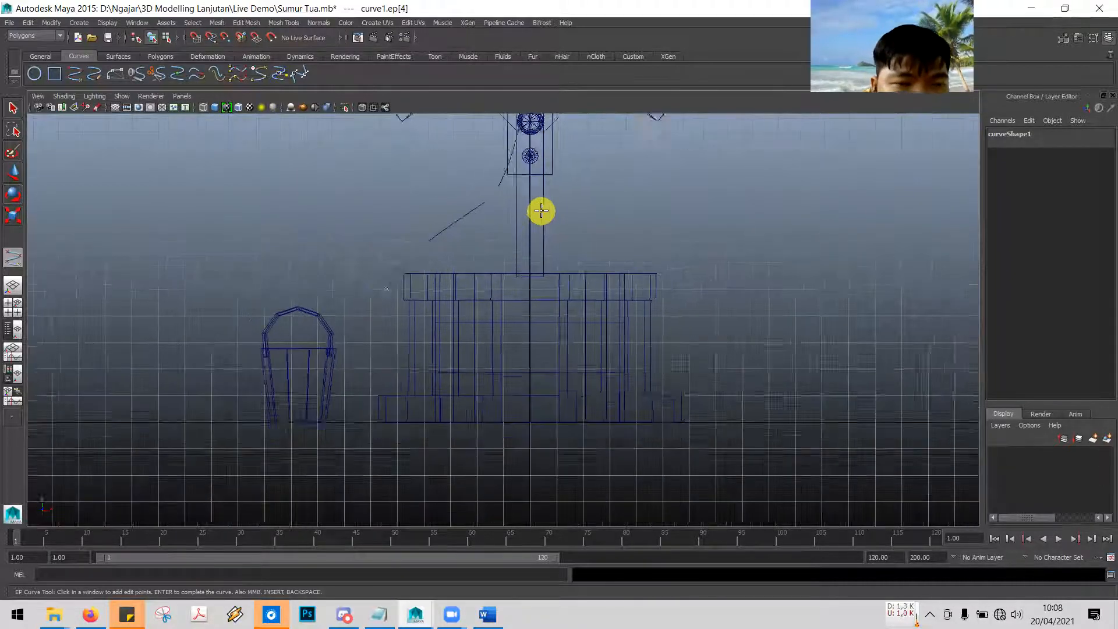
pyautogui.keyDown('alt'); pyautogui.moveTo(539, 215); pyautogui.dragTo(589, 103, button='middle'); pyautogui.keyUp('alt')
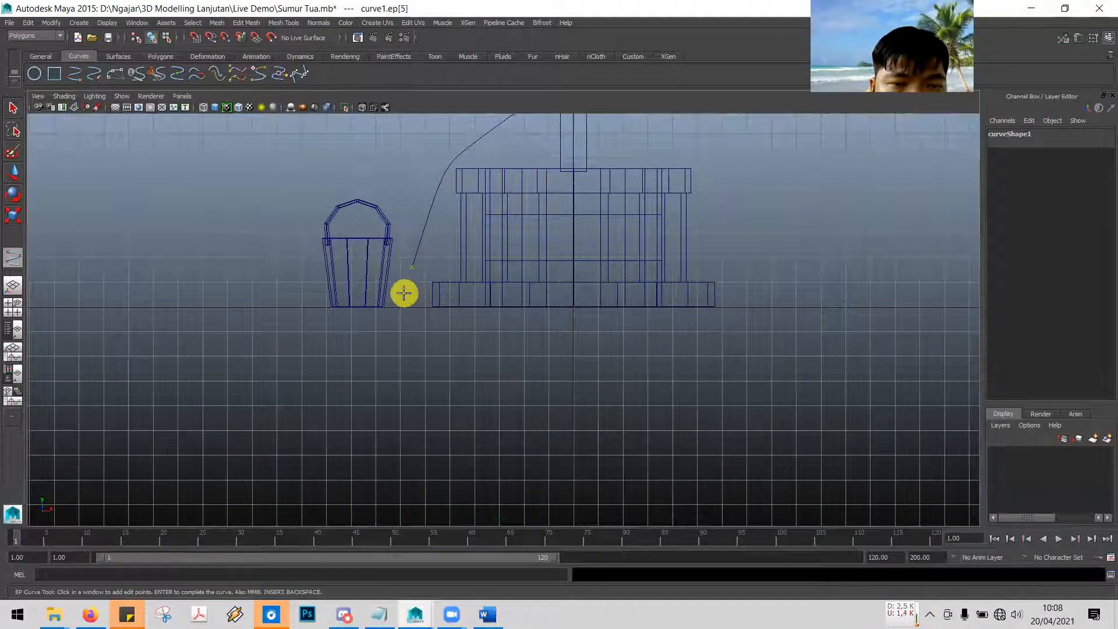
pyautogui.moveTo(398, 292); pyautogui.dragTo(390, 299)
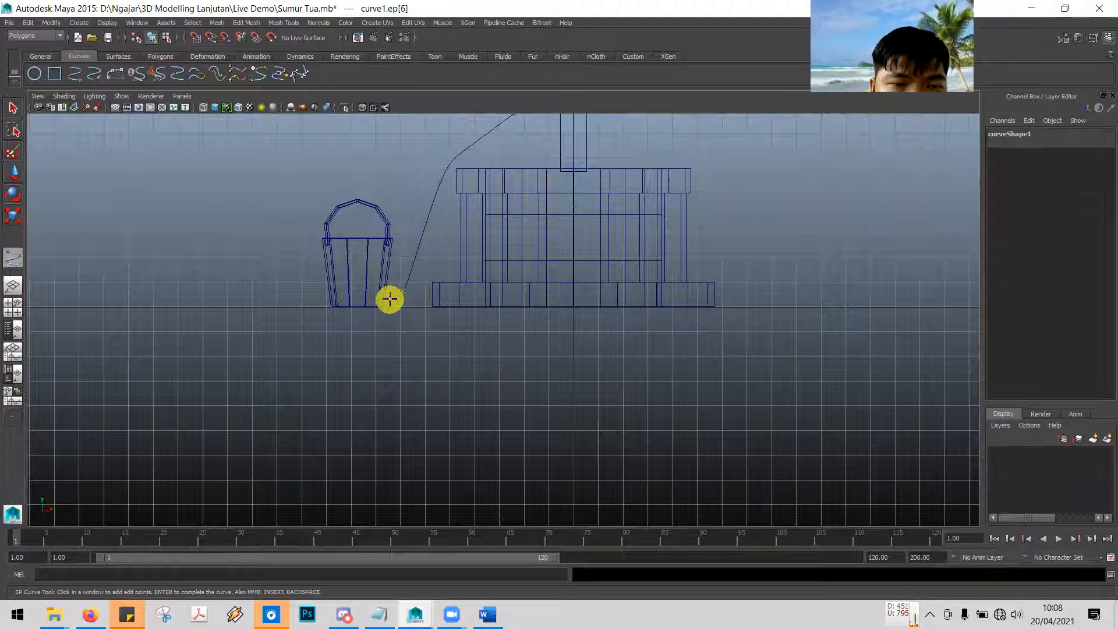
pyautogui.click(389, 298)
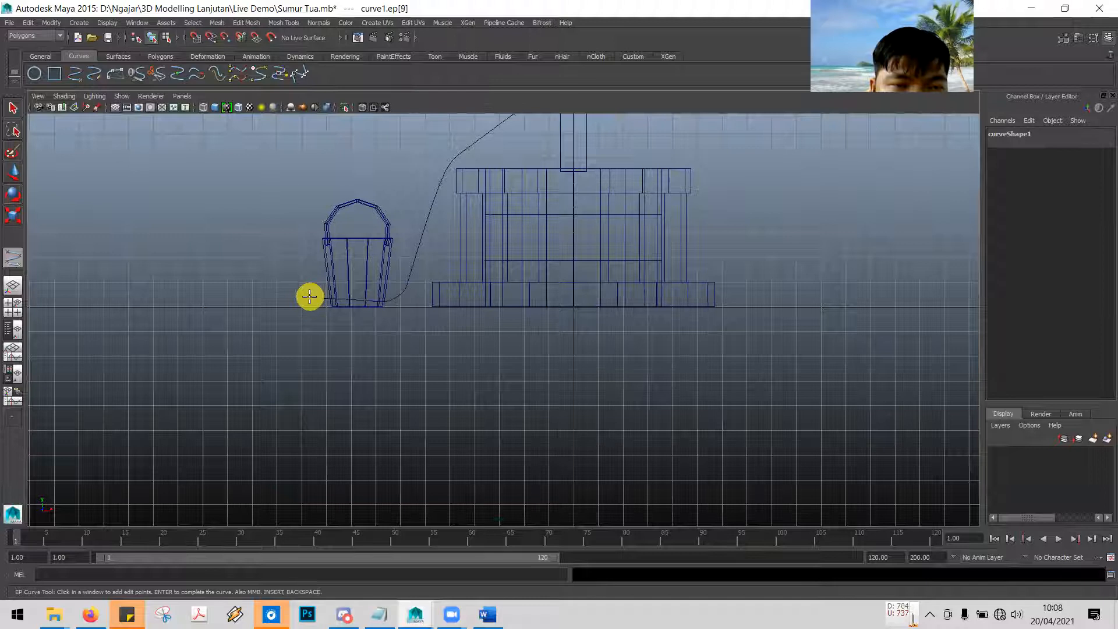
# Check the floor rope's shape in the Word tutorial, and extend the curve in Maya's top view with a wide bend back towards the bucket
pyautogui.hotkey('alt', 'Tab')
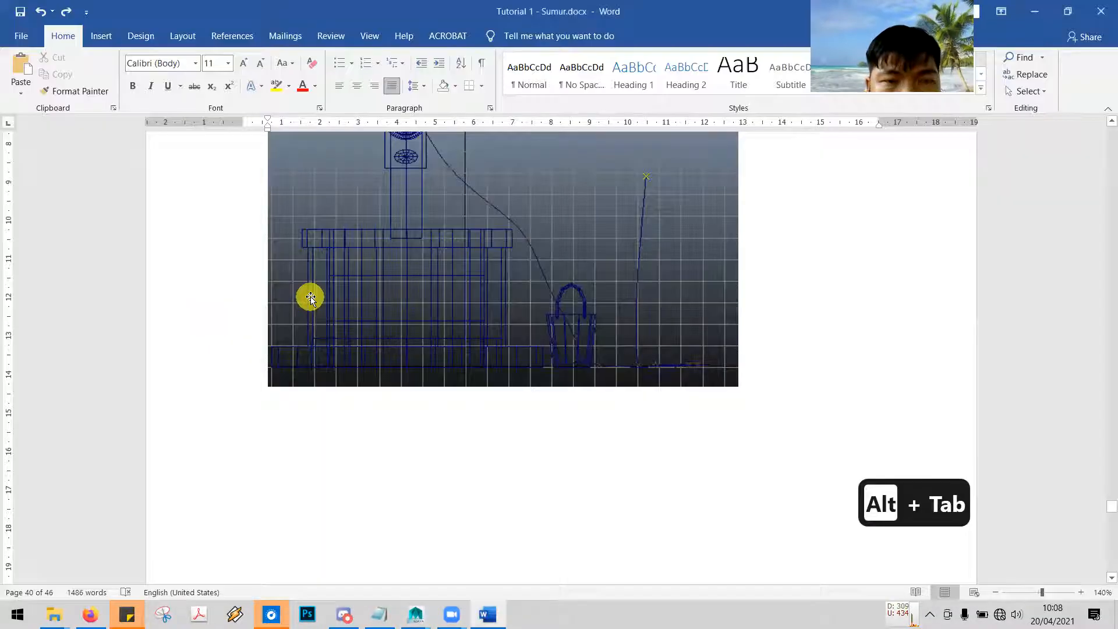
pyautogui.scroll(-10, 382, 288)
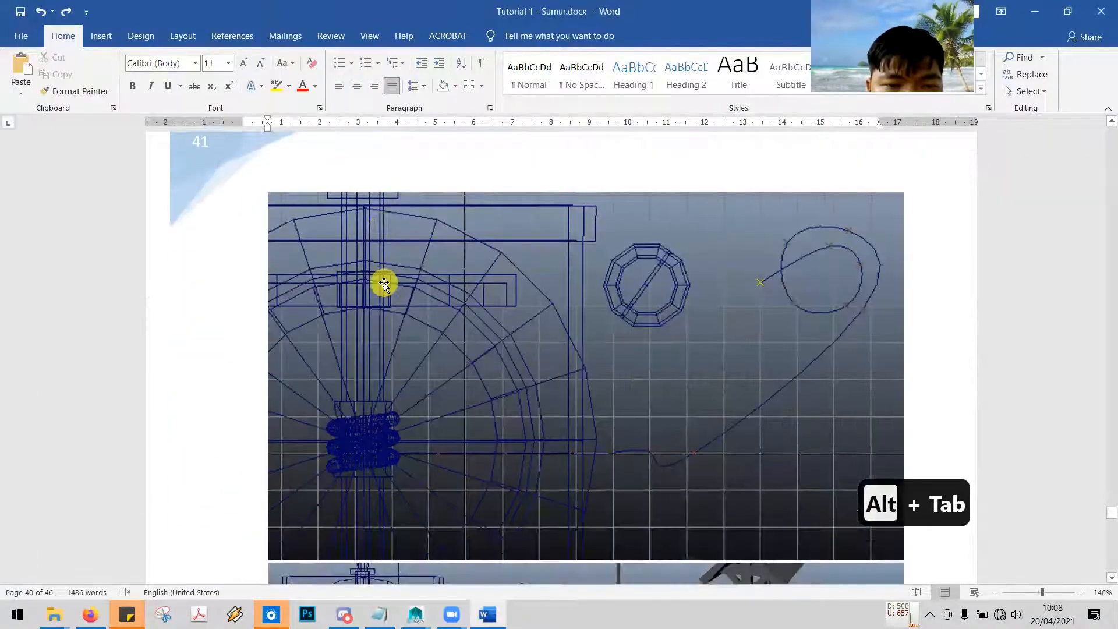
pyautogui.hotkey('alt', 'Tab')
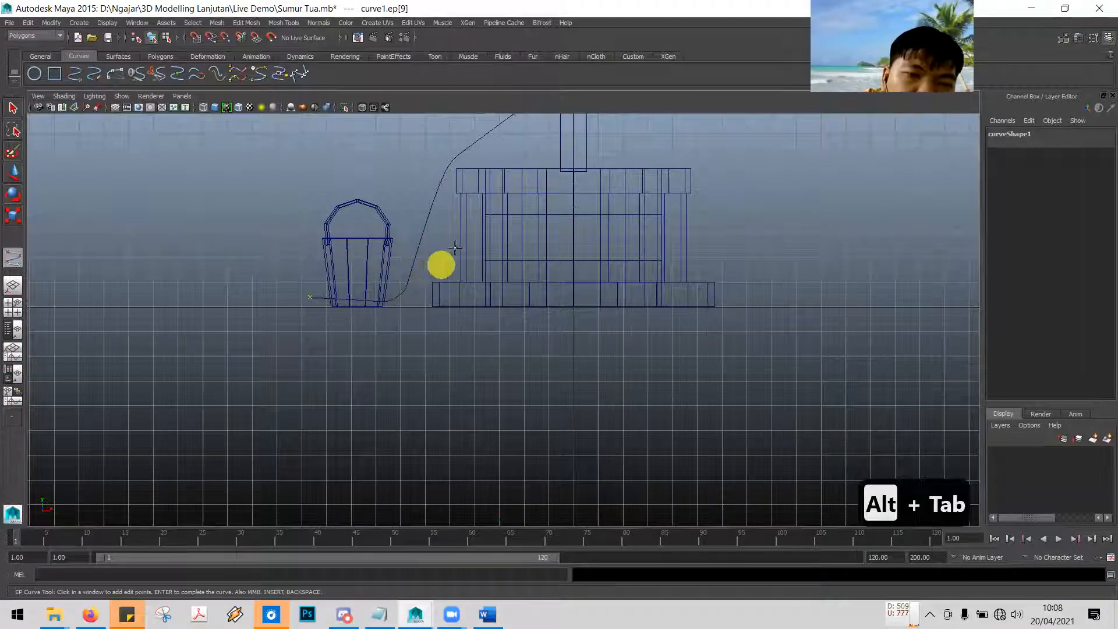
pyautogui.press('space')
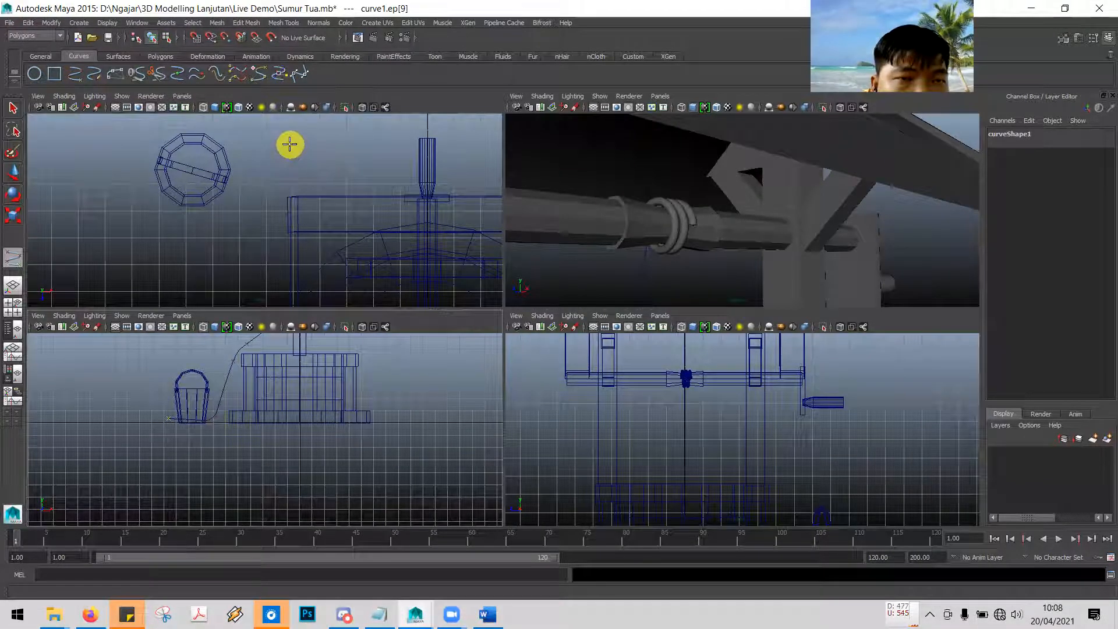
pyautogui.press('space')
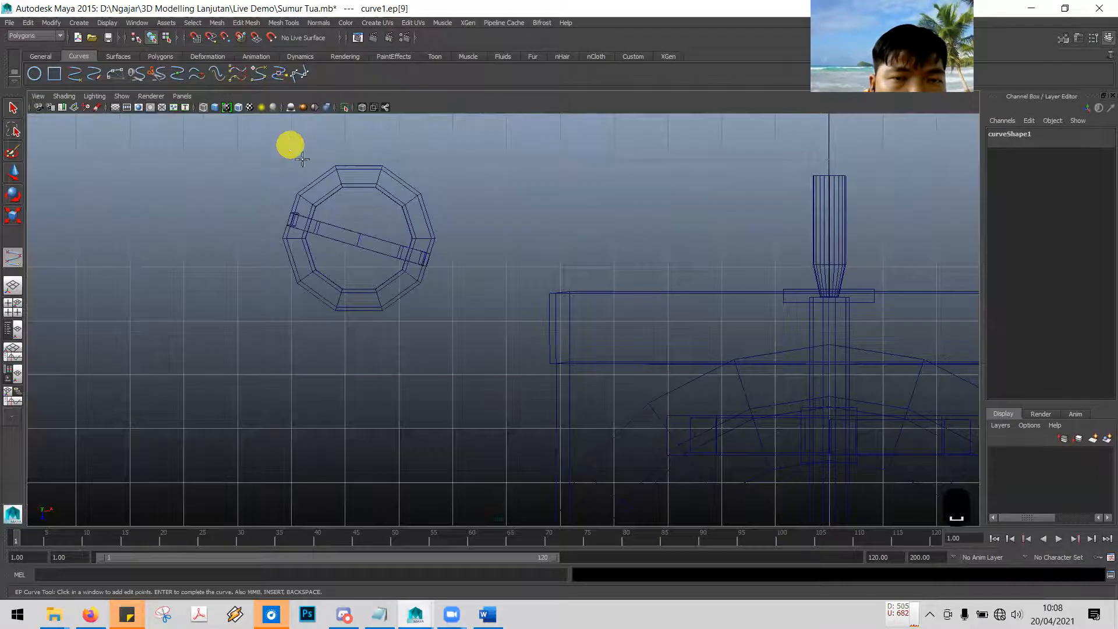
pyautogui.scroll(-4, 511, 216)
pyautogui.keyDown('alt'); pyautogui.moveTo(511, 219); pyautogui.dragTo(491, 165); pyautogui.keyUp('alt')
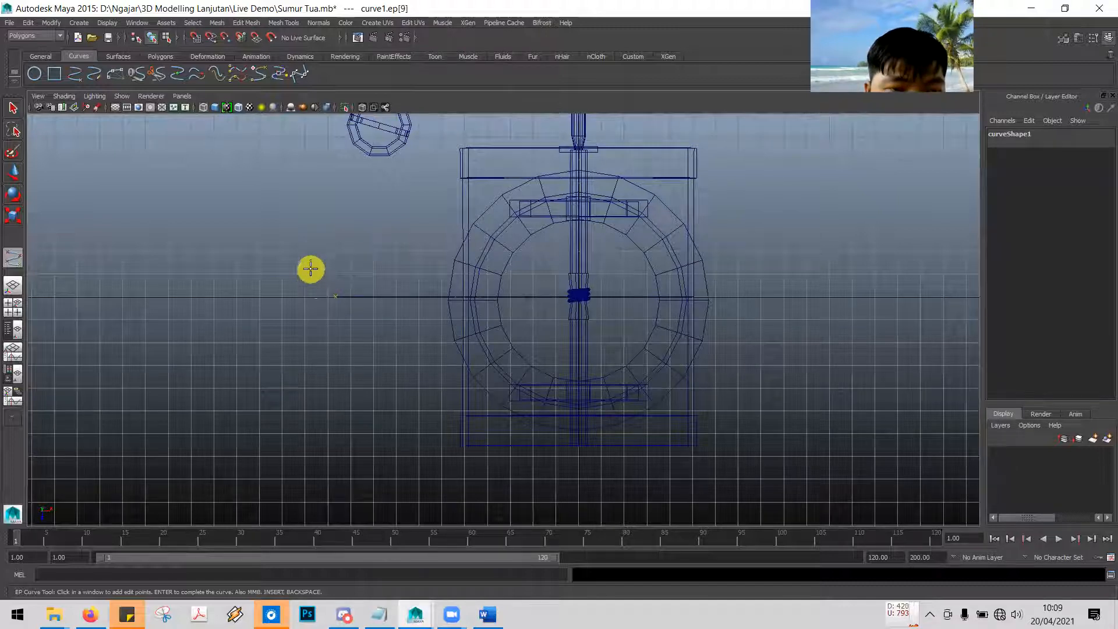
pyautogui.click(287, 212)
pyautogui.click(348, 195)
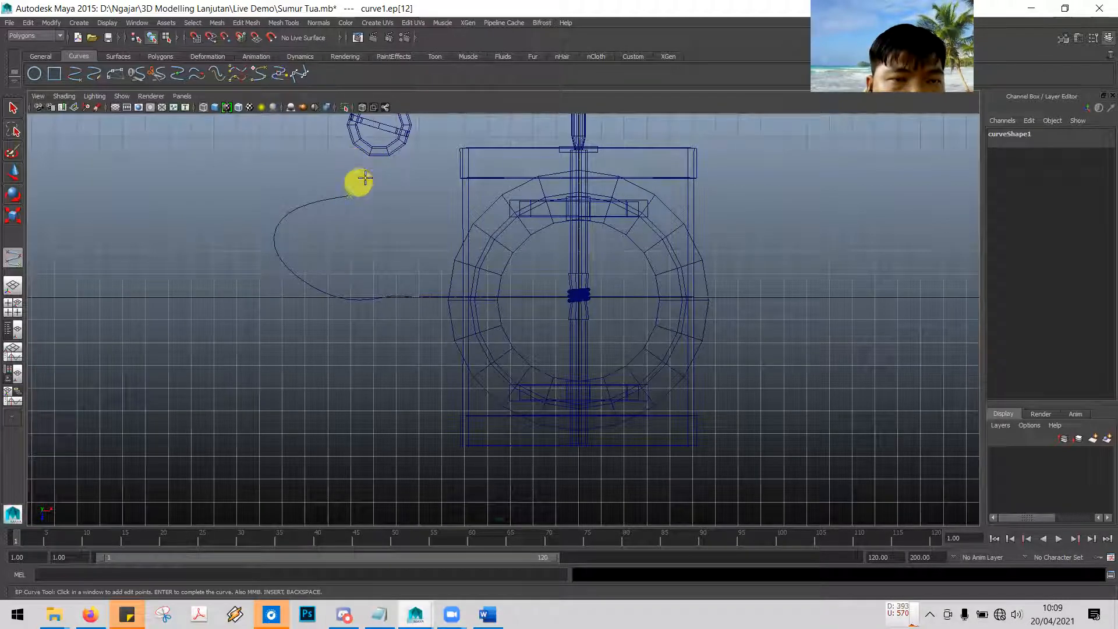
# Add curve points in the top view that loop the rope once around the bucket and end beside it
pyautogui.keyDown('alt'); pyautogui.moveTo(423, 179); pyautogui.dragTo(430, 195, button='middle'); pyautogui.keyUp('alt')
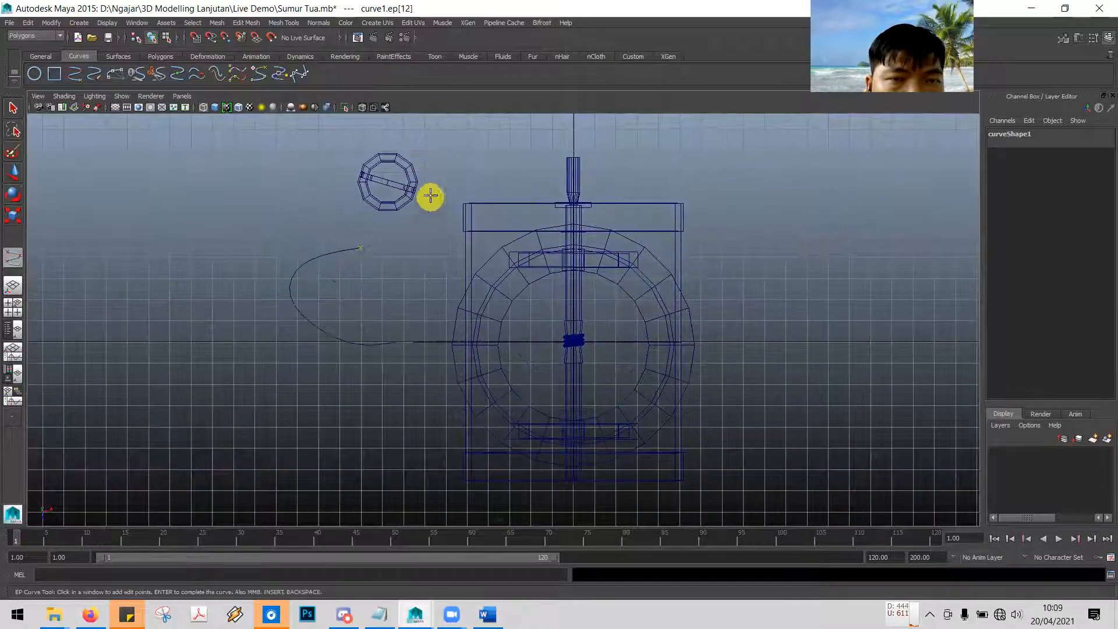
pyautogui.click(440, 189)
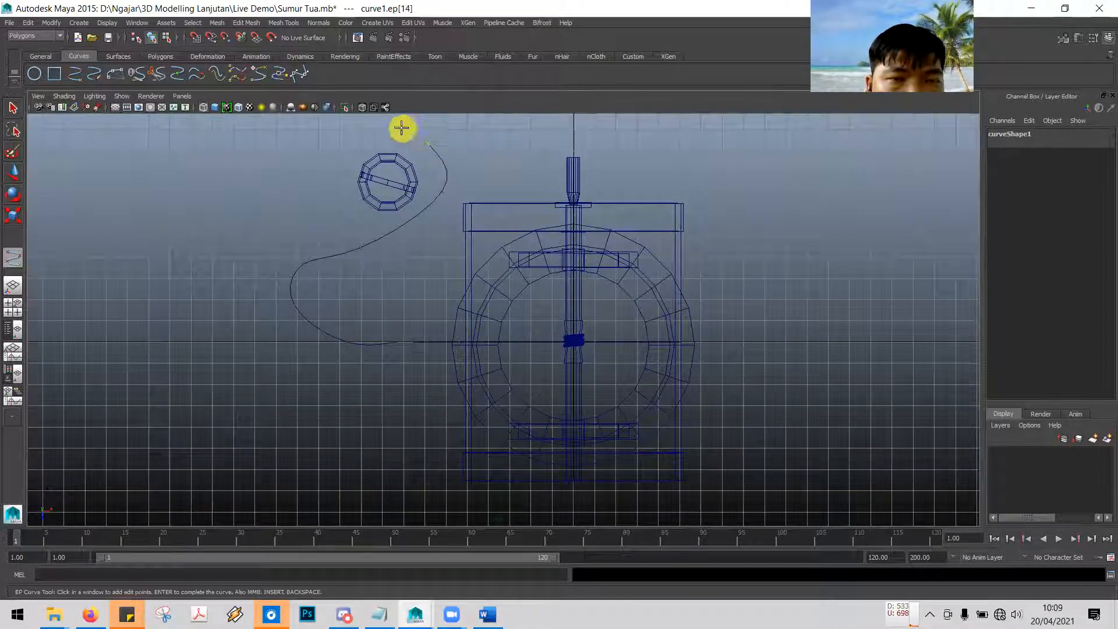
pyautogui.click(353, 144)
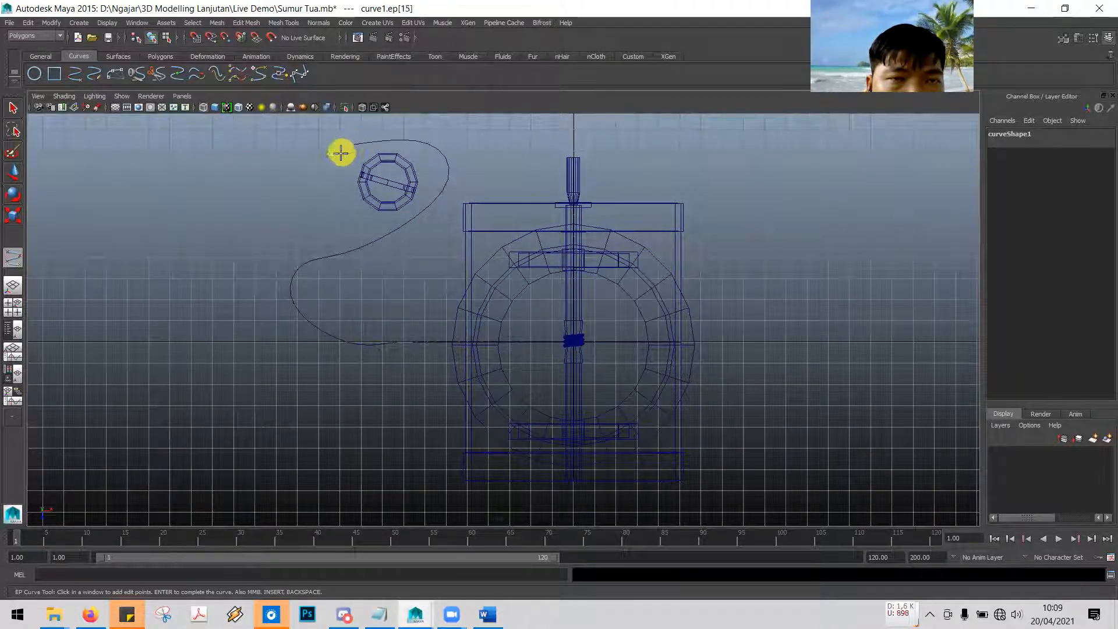
pyautogui.click(294, 211)
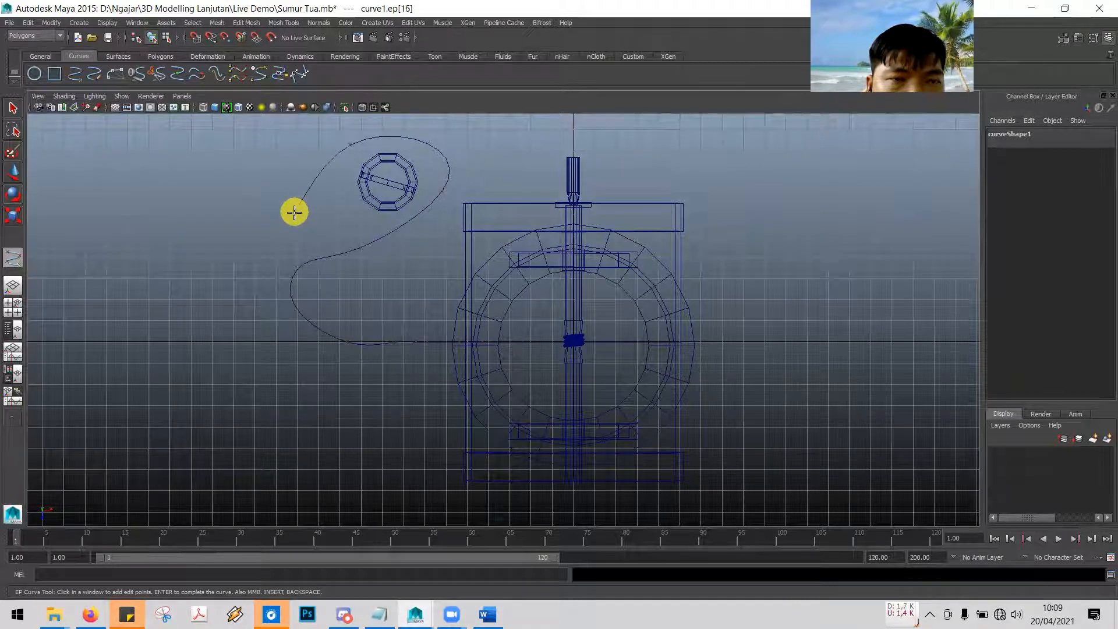
pyautogui.click(356, 283)
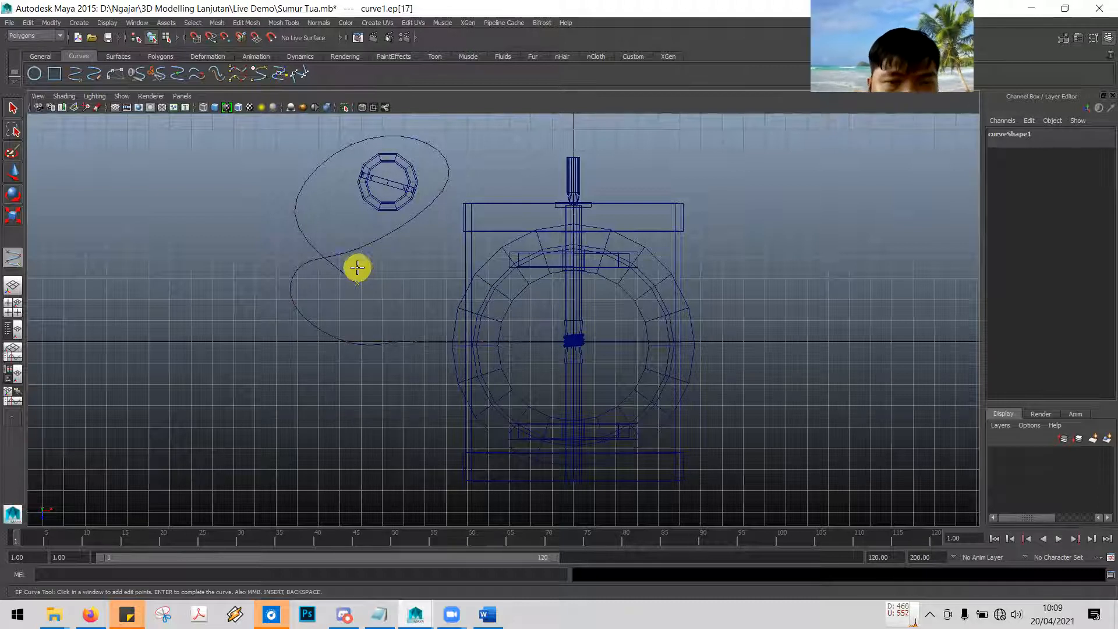
pyautogui.click(427, 253)
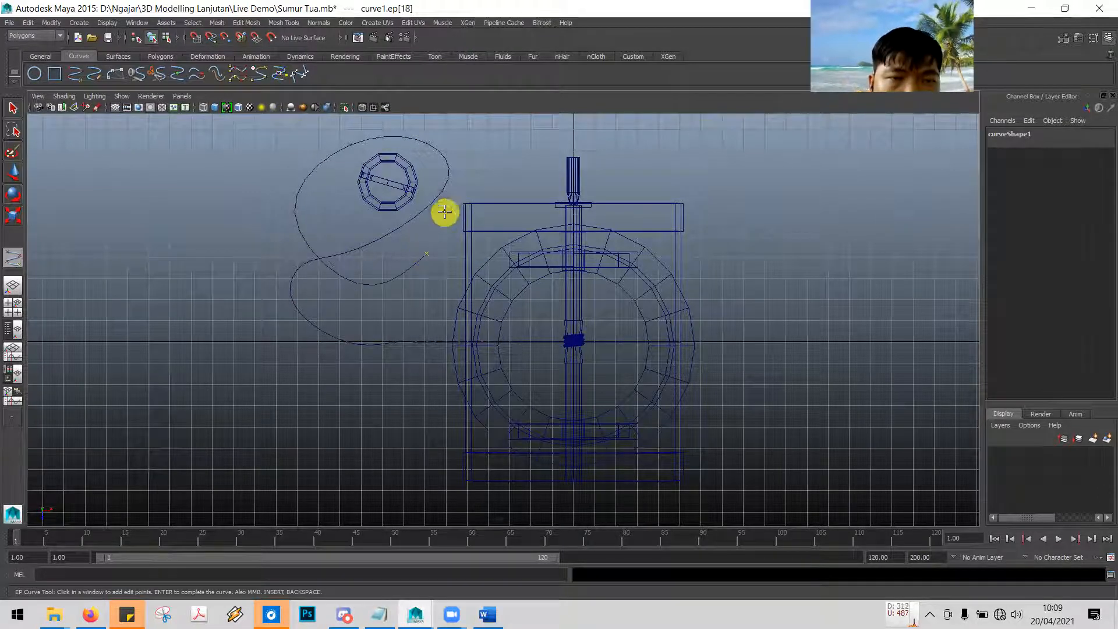
pyautogui.click(435, 177)
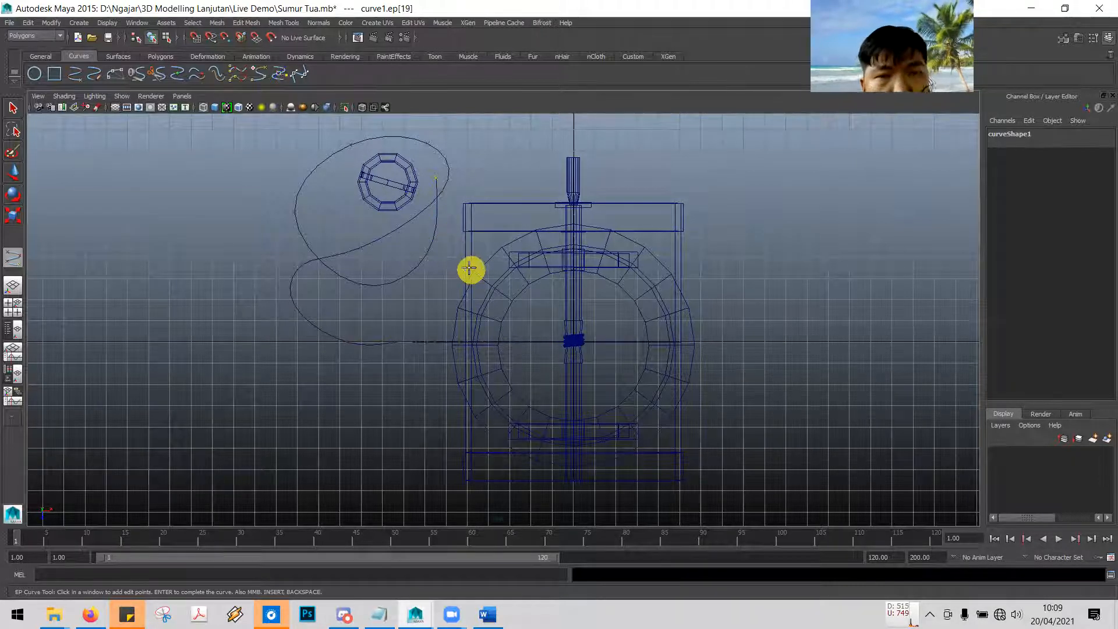
# Compare the rope curve with the four-view figure in the Word tutorial, and examine it around the well and bucket in Maya's perspective view
pyautogui.hotkey('alt', 'Tab')
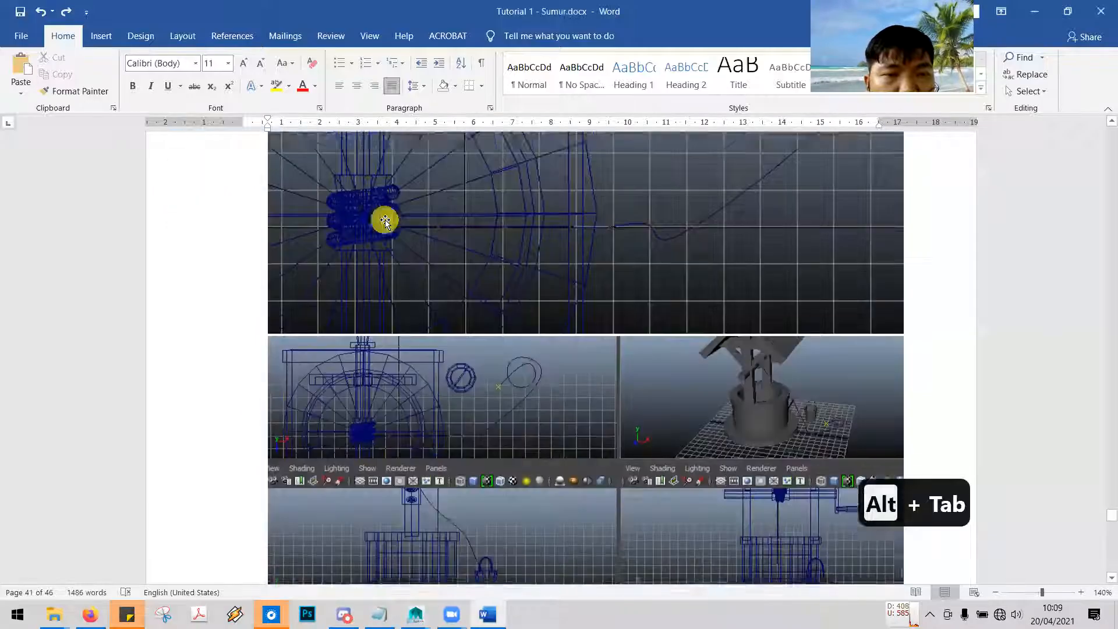
pyautogui.scroll(-8, 384, 221)
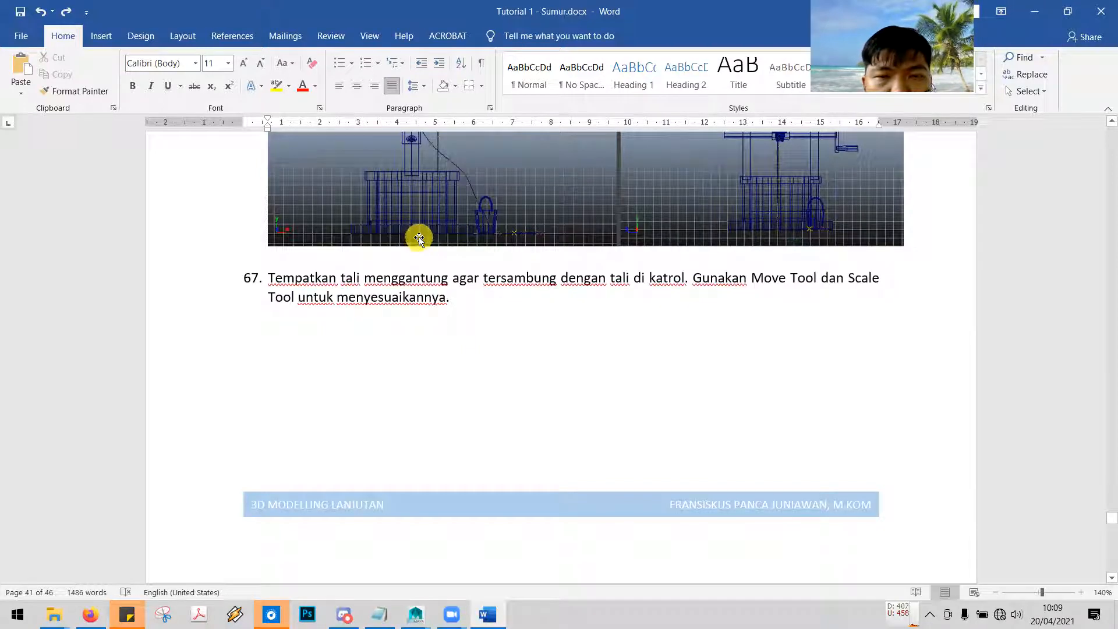
pyautogui.scroll(5, 423, 242)
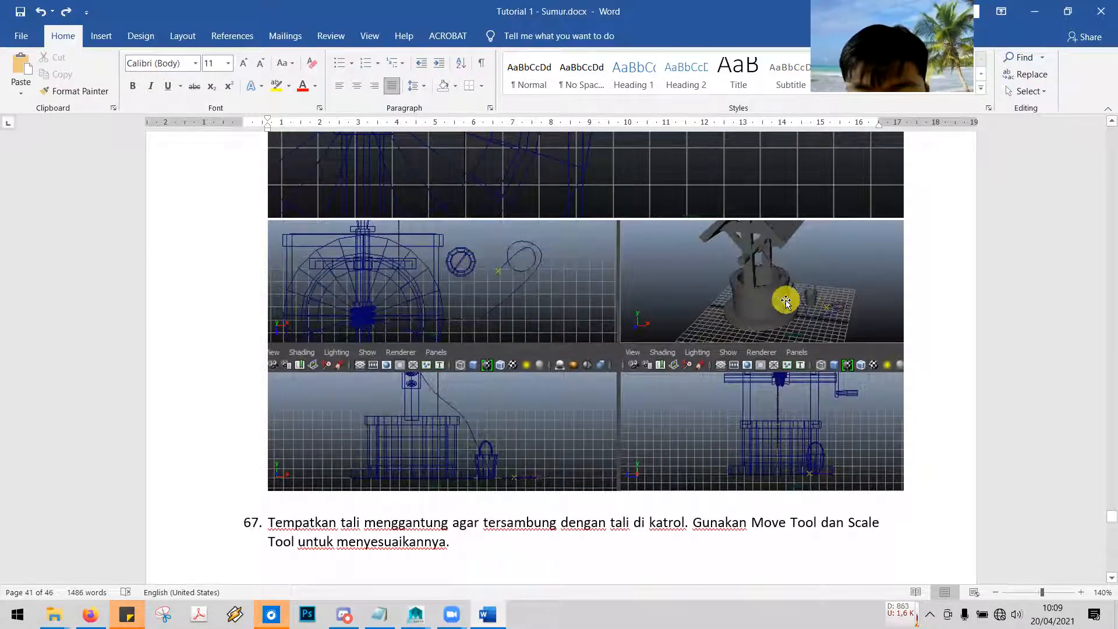
pyautogui.hotkey('alt', 'Tab')
pyautogui.press('space')
pyautogui.press('space')
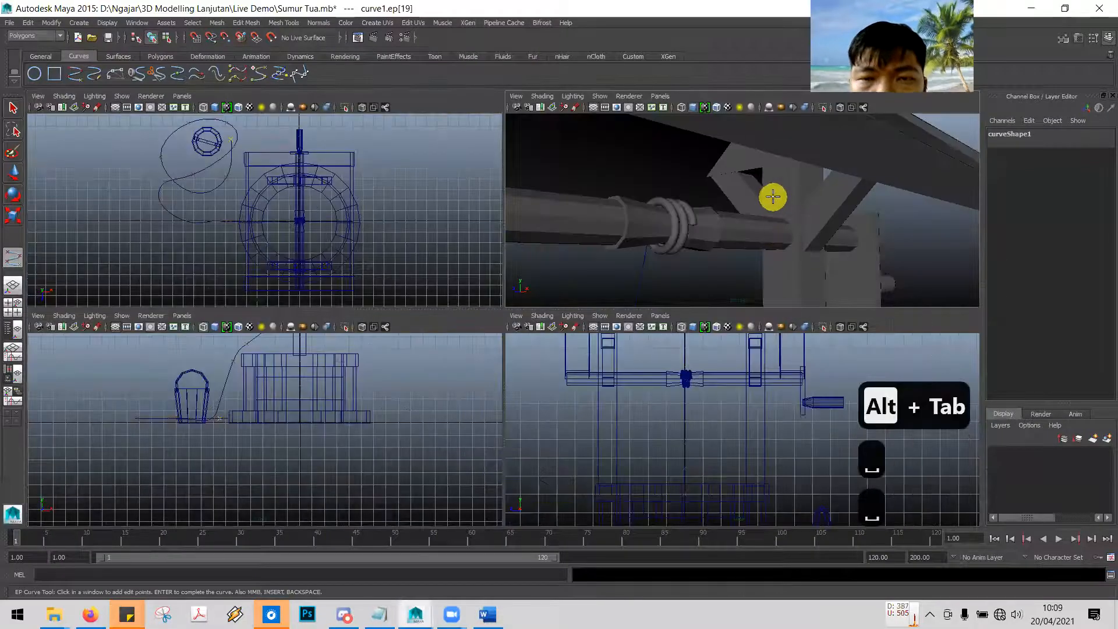
pyautogui.scroll(-8, 731, 254)
pyautogui.keyDown('alt'); pyautogui.moveTo(726, 257); pyautogui.dragTo(754, 289); pyautogui.keyUp('alt')
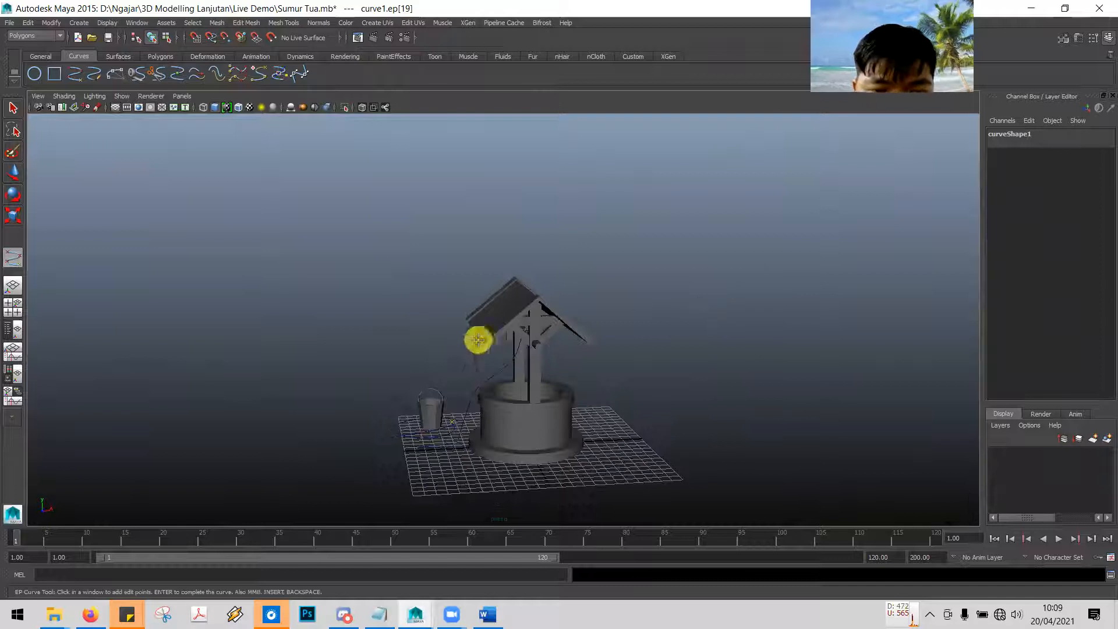
pyautogui.scroll(2, 499, 369)
pyautogui.scroll(6, 536, 385)
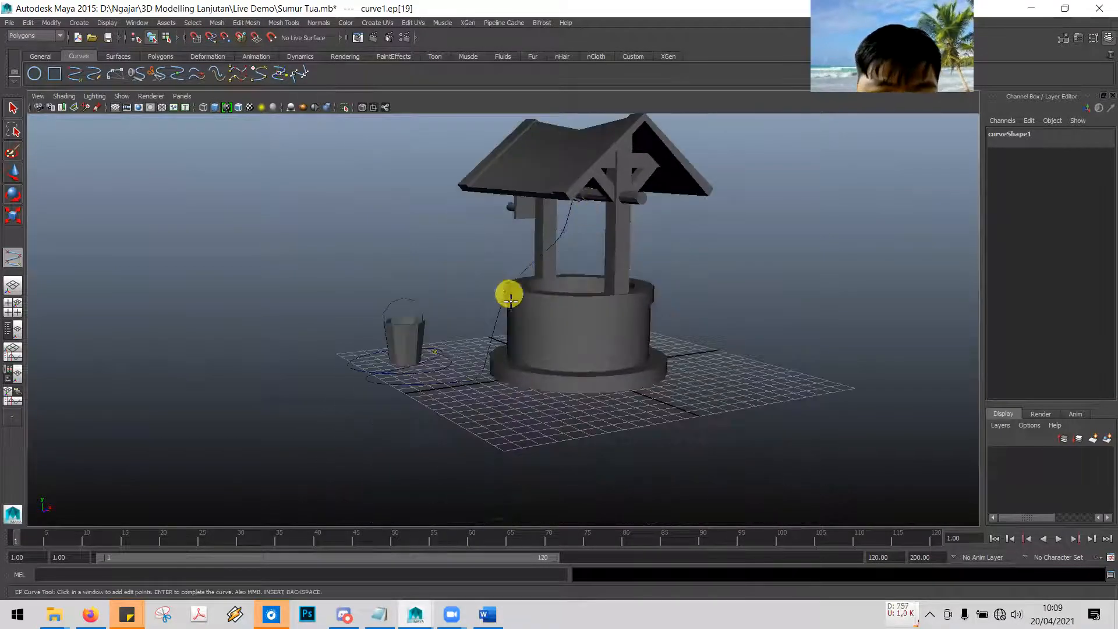
pyautogui.keyDown('alt'); pyautogui.moveTo(517, 310); pyautogui.dragTo(567, 332); pyautogui.keyUp('alt')
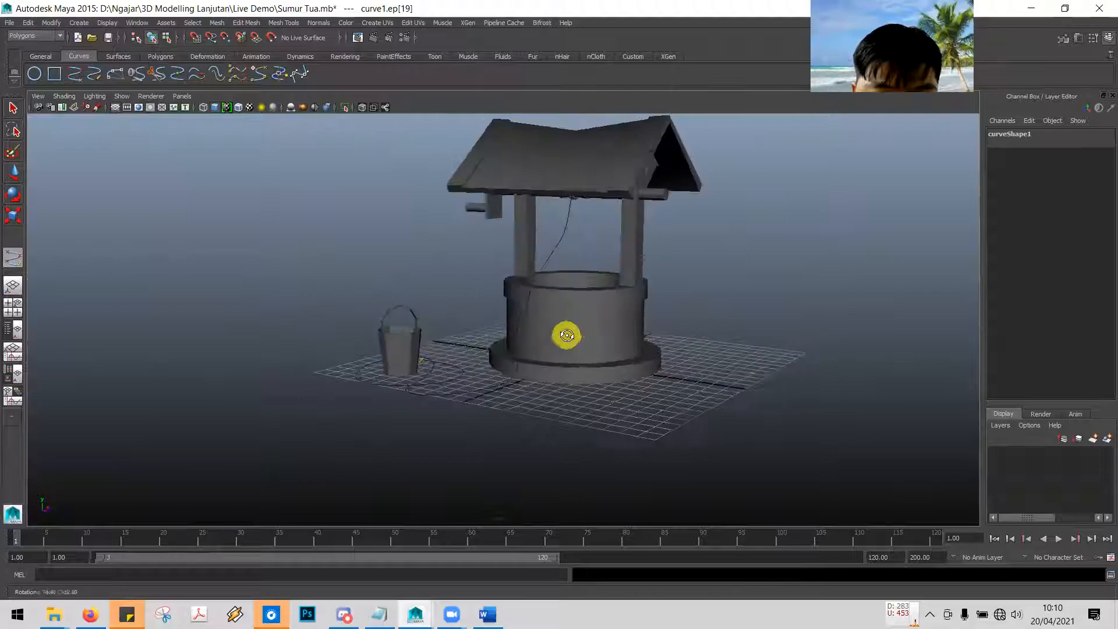
# Switch to Word and read tutorial steps 67 and 68 on connecting the hanging rope to the coil and giving it a rope shape
pyautogui.hotkey('alt', 'Tab')
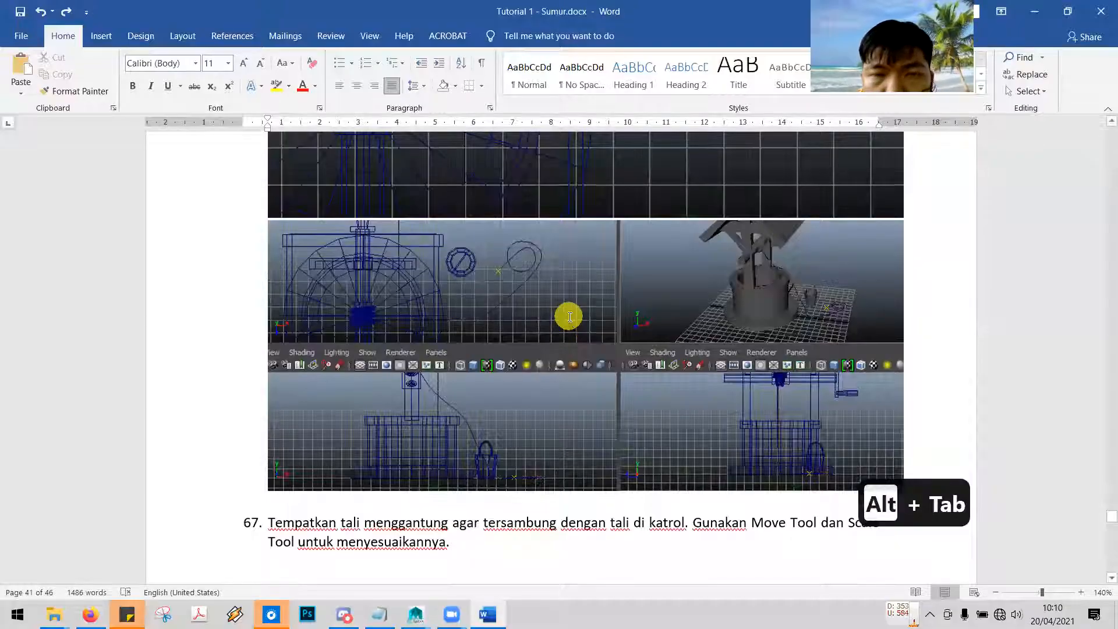
pyautogui.scroll(6, 568, 318)
pyautogui.scroll(-3, 569, 318)
pyautogui.scroll(-5, 568, 318)
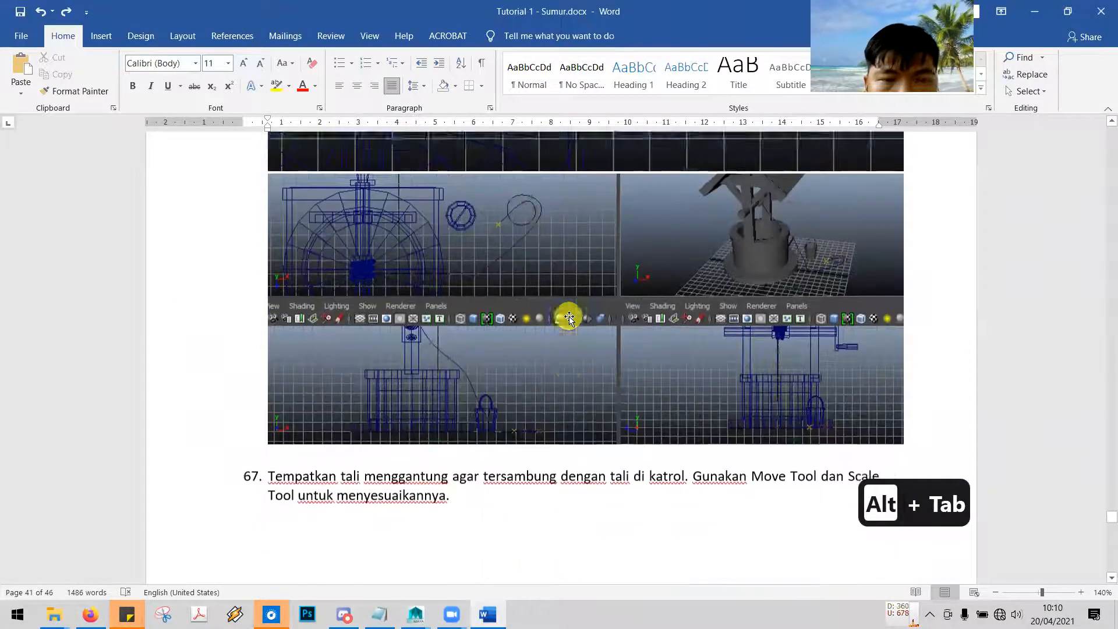
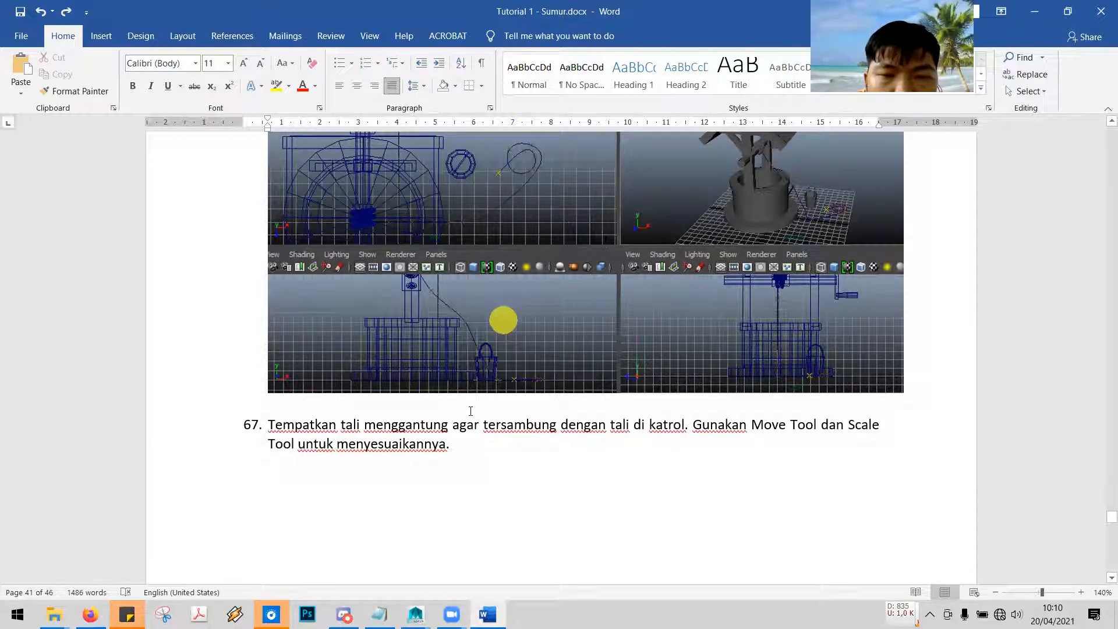
pyautogui.scroll(-1, 470, 411)
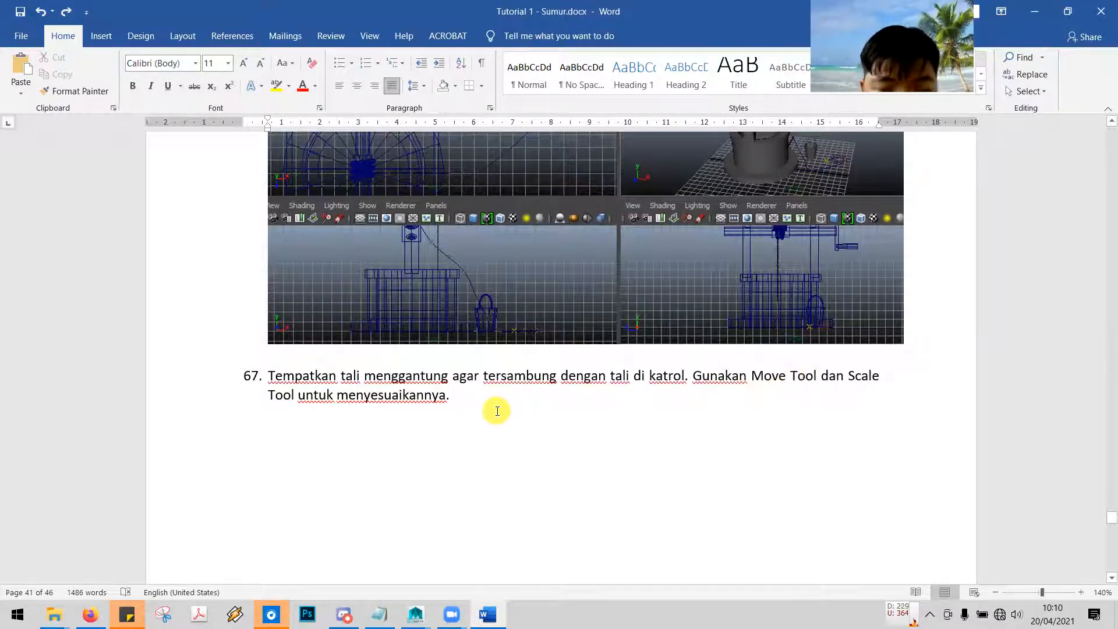
pyautogui.scroll(-10, 496, 411)
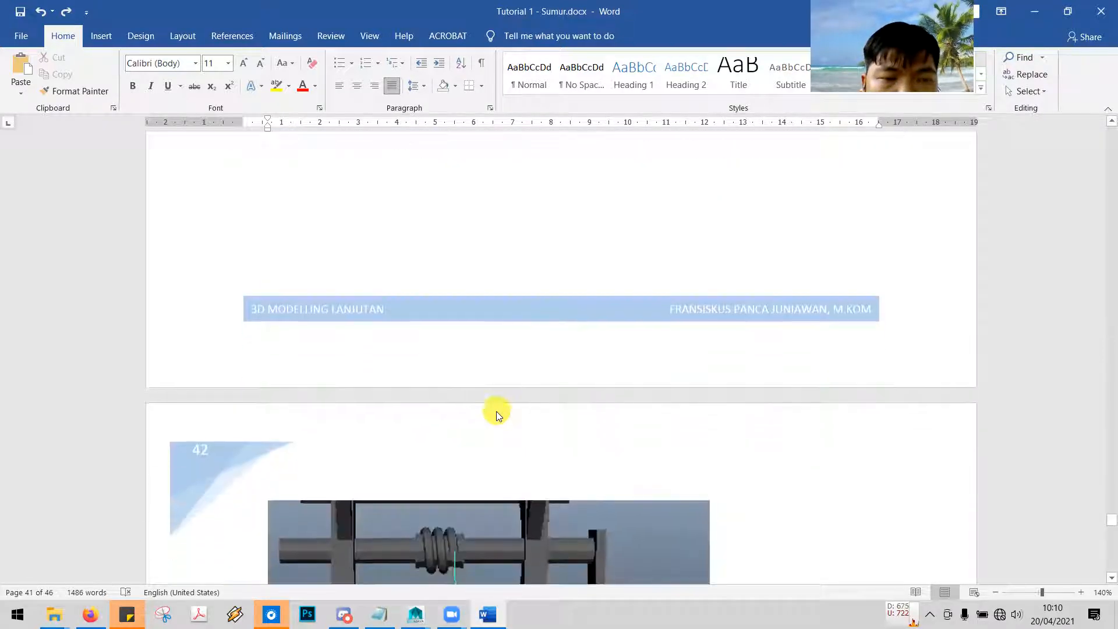
pyautogui.scroll(-6, 497, 411)
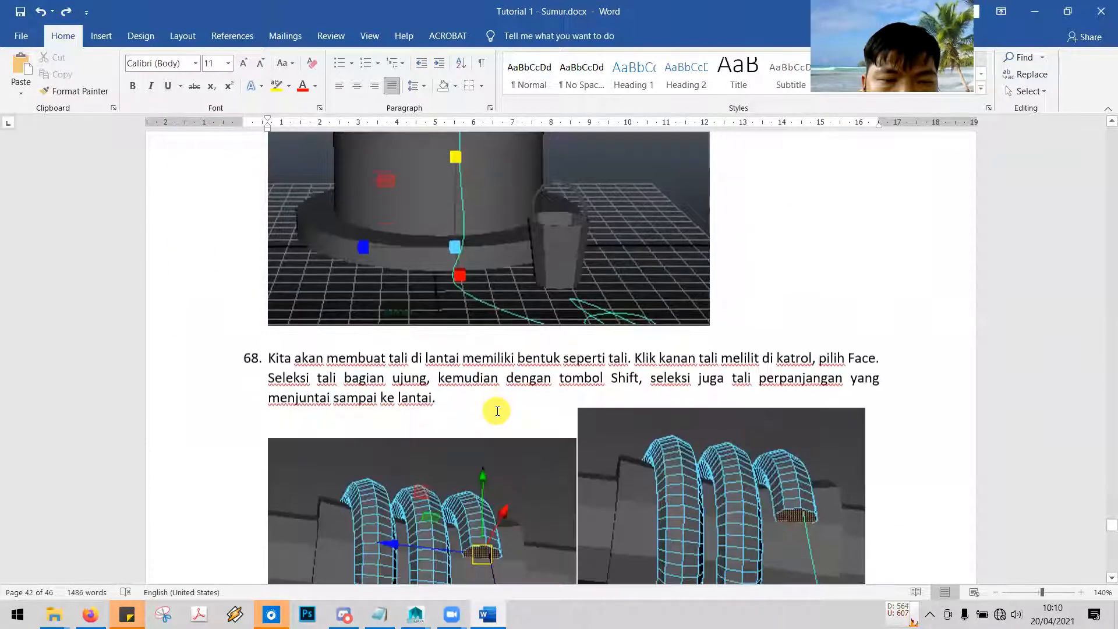
pyautogui.scroll(-1, 497, 412)
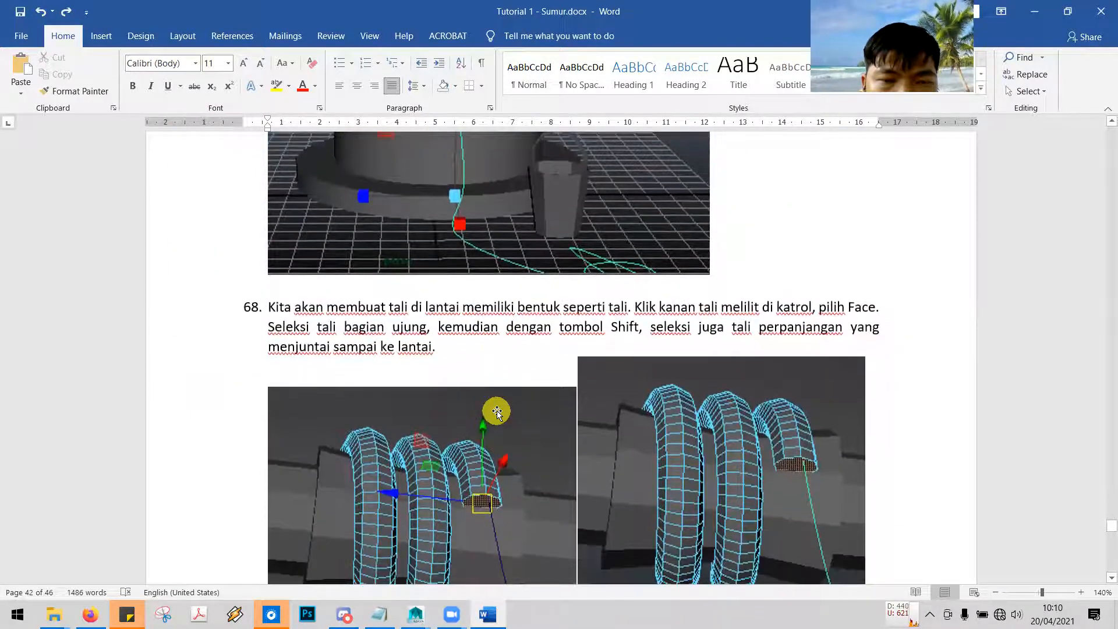
# Look at the rope curve in Maya, and reread Word tutorial step 68 on selecting the coil's end face together with the hanging rope
pyautogui.hotkey('alt', 'Tab')
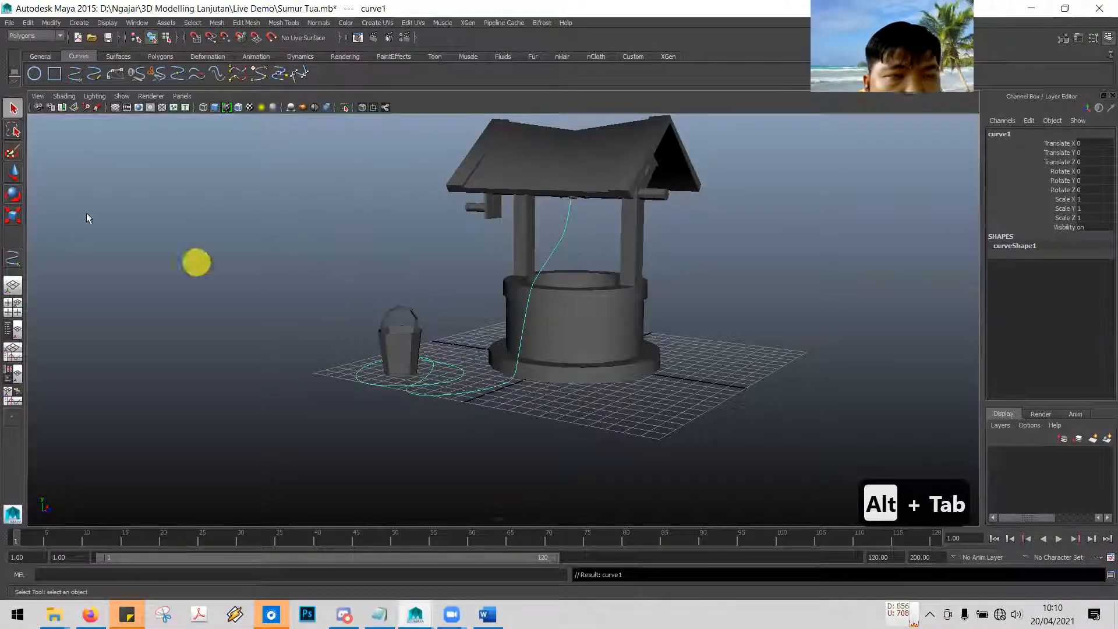
pyautogui.keyDown('alt'); pyautogui.moveTo(544, 435); pyautogui.dragTo(484, 449); pyautogui.keyUp('alt')
pyautogui.hotkey('alt', 'Tab')
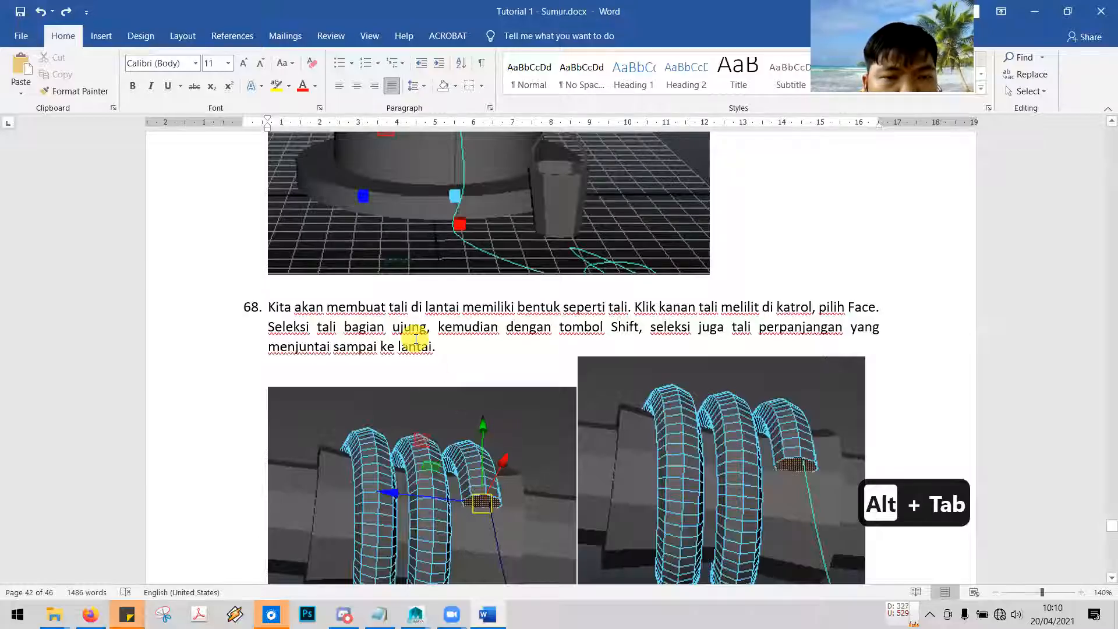
pyautogui.scroll(-2, 425, 308)
pyautogui.moveTo(431, 256); pyautogui.dragTo(675, 272)
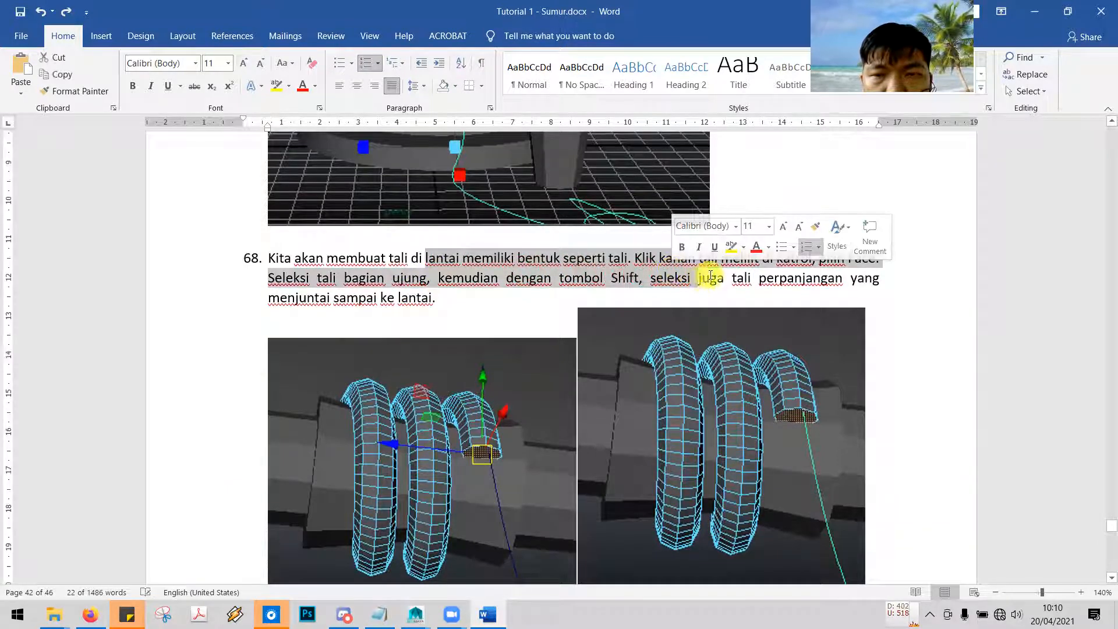
pyautogui.click(746, 278)
# Switch to Maya and select the rope coil on the well's axle under the roof
pyautogui.hotkey('alt', 'Tab')
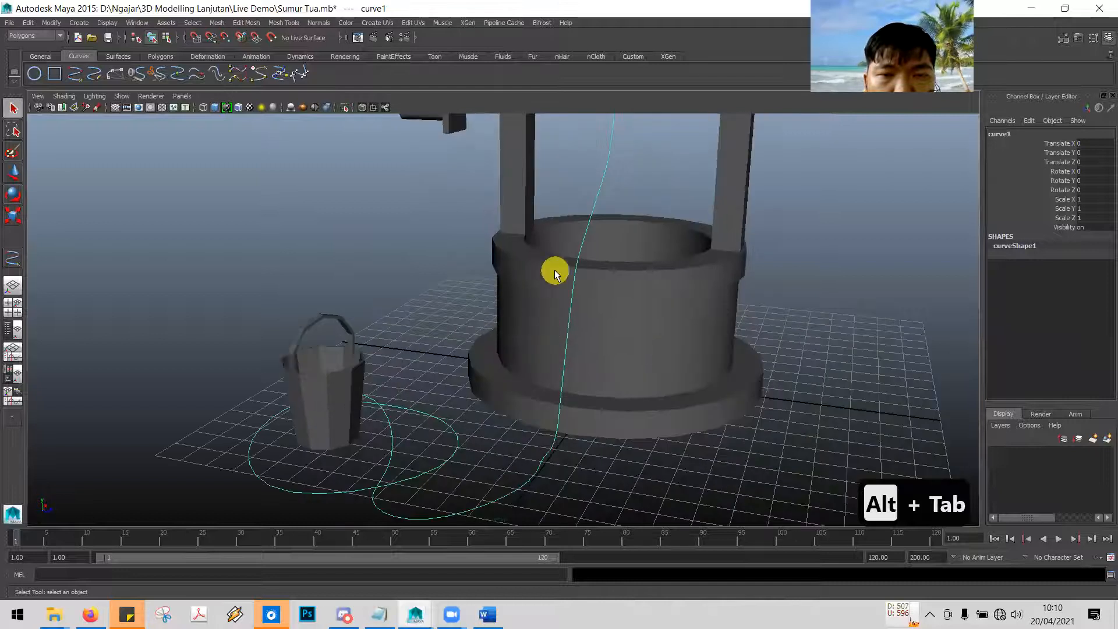
pyautogui.scroll(3, 565, 284)
pyautogui.keyDown('alt'); pyautogui.moveTo(546, 307); pyautogui.dragTo(566, 267); pyautogui.keyUp('alt')
pyautogui.keyDown('alt'); pyautogui.moveTo(571, 273); pyautogui.dragTo(568, 433, button='middle'); pyautogui.keyUp('alt')
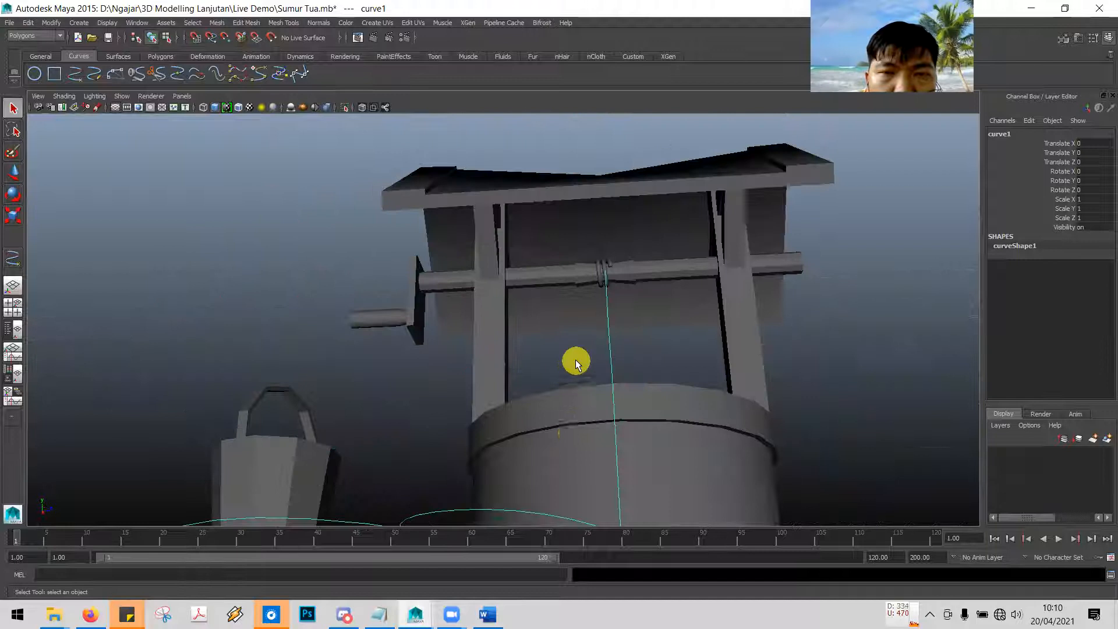
pyautogui.scroll(5, 575, 362)
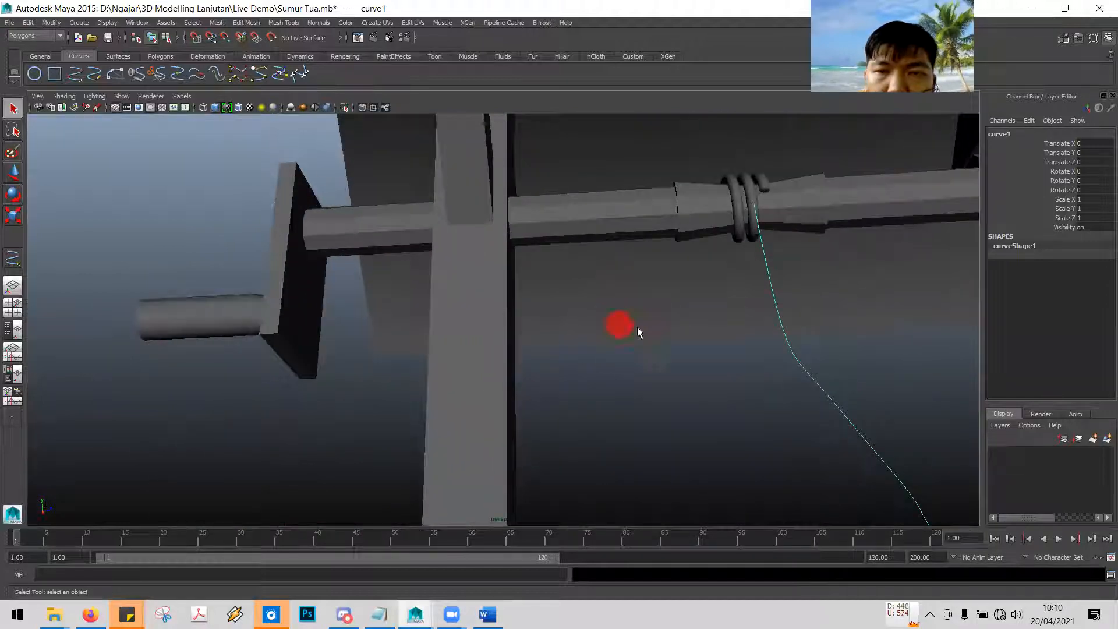
pyautogui.click(637, 326)
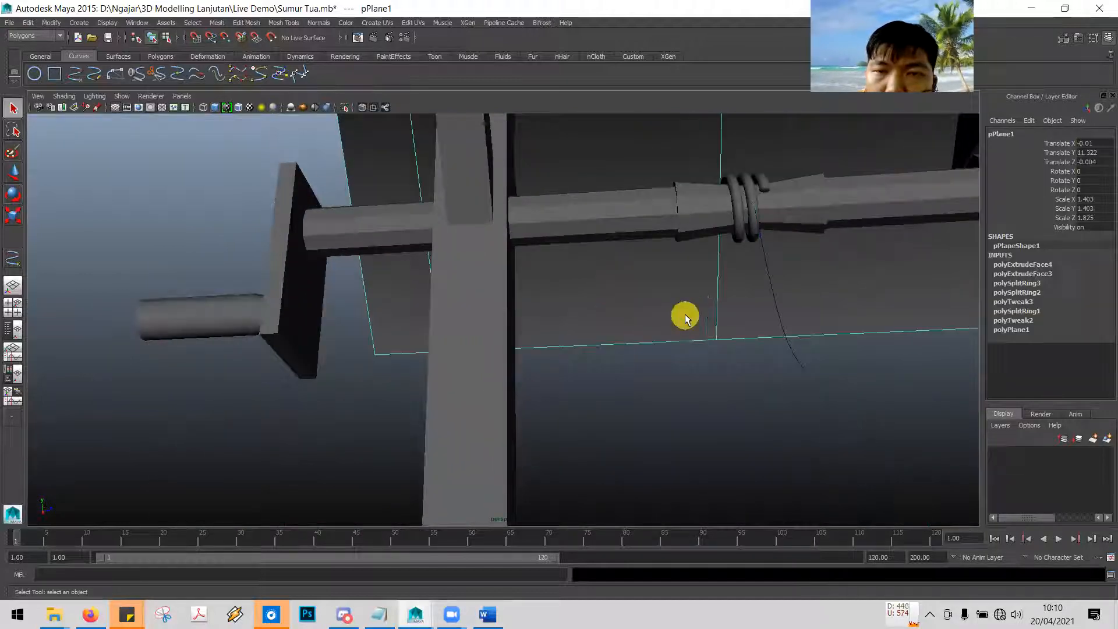
pyautogui.click(752, 192)
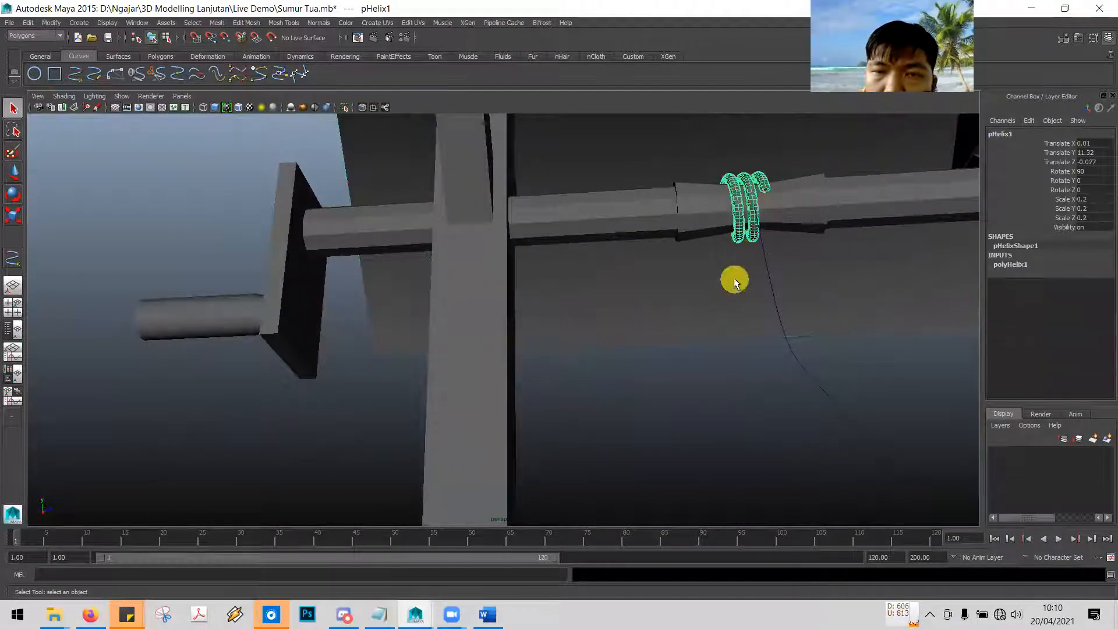
# Check the tutorial in Word briefly, and examine in Maya where the rope curve starts relative to the coil's end
pyautogui.hotkey('alt', 'Tab')
pyautogui.hotkey('alt', 'Tab')
pyautogui.scroll(3, 719, 271)
pyautogui.moveTo(783, 216)
pyautogui.keyDown('alt'); pyautogui.mouseDown(button='middle')
pyautogui.moveTo(607, 312)
pyautogui.moveTo(452, 372)
pyautogui.mouseUp(button='middle'); pyautogui.keyUp('alt')
pyautogui.keyDown('alt'); pyautogui.moveTo(710, 281); pyautogui.dragTo(496, 351, button='middle'); pyautogui.keyUp('alt')
pyautogui.moveTo(496, 352)
pyautogui.keyDown('alt'); pyautogui.mouseDown()
pyautogui.moveTo(574, 342)
pyautogui.moveTo(537, 351)
pyautogui.moveTo(600, 379)
pyautogui.mouseUp(); pyautogui.keyUp('alt')
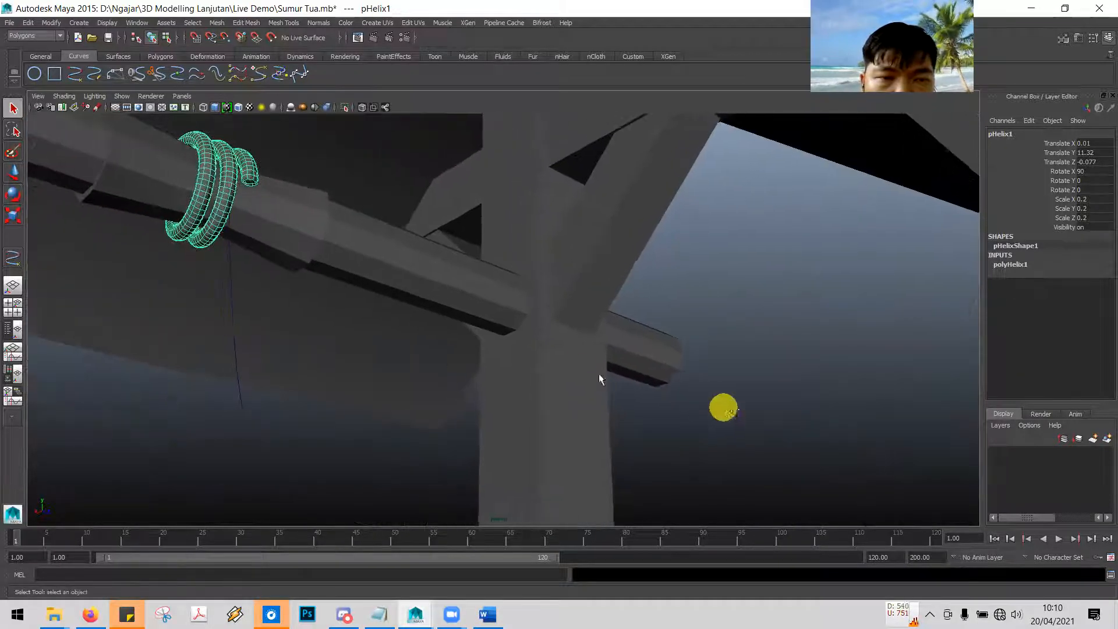
pyautogui.keyDown('alt'); pyautogui.moveTo(149, 299); pyautogui.dragTo(643, 322, button='middle'); pyautogui.keyUp('alt')
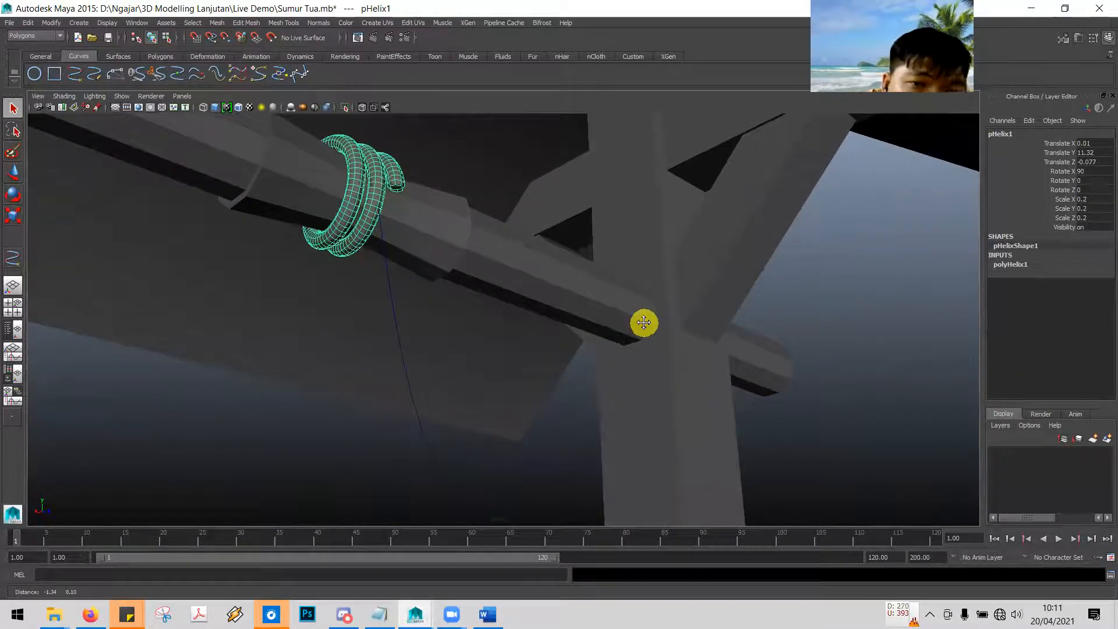
pyautogui.moveTo(382, 270)
pyautogui.keyDown('alt'); pyautogui.mouseDown()
pyautogui.moveTo(319, 324)
pyautogui.moveTo(324, 312)
pyautogui.moveTo(306, 306)
pyautogui.moveTo(404, 354)
pyautogui.moveTo(379, 394)
pyautogui.moveTo(456, 399)
pyautogui.moveTo(456, 386)
pyautogui.mouseUp(); pyautogui.keyUp('alt')
# Select the rope curve, show its control points, and try to pick the top one at the coil with the Move tool
pyautogui.click(372, 400)
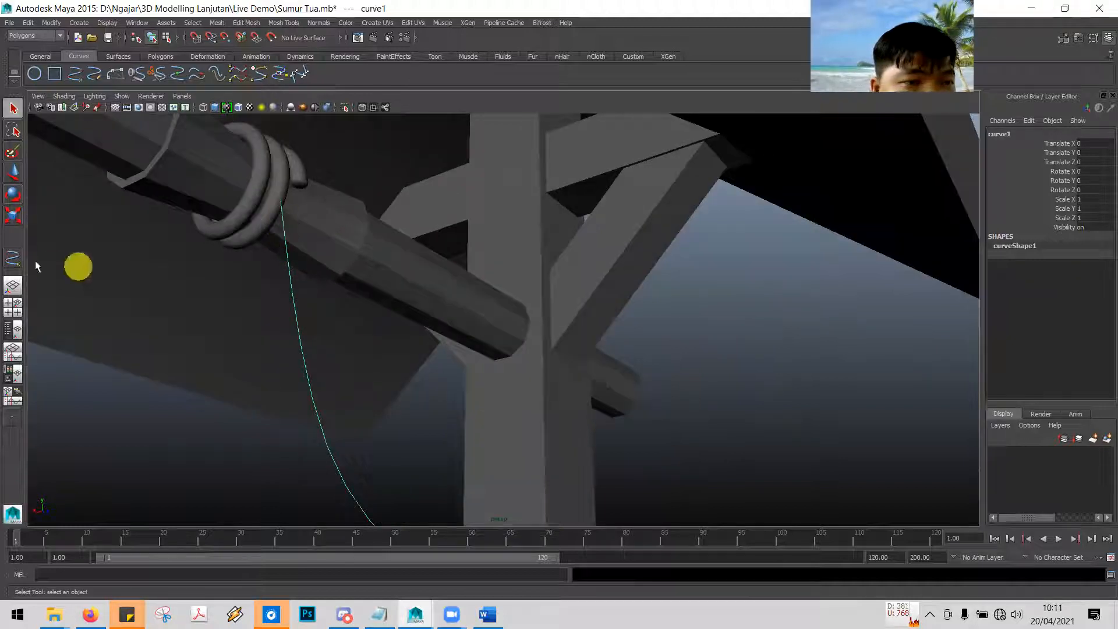
pyautogui.click(13, 174)
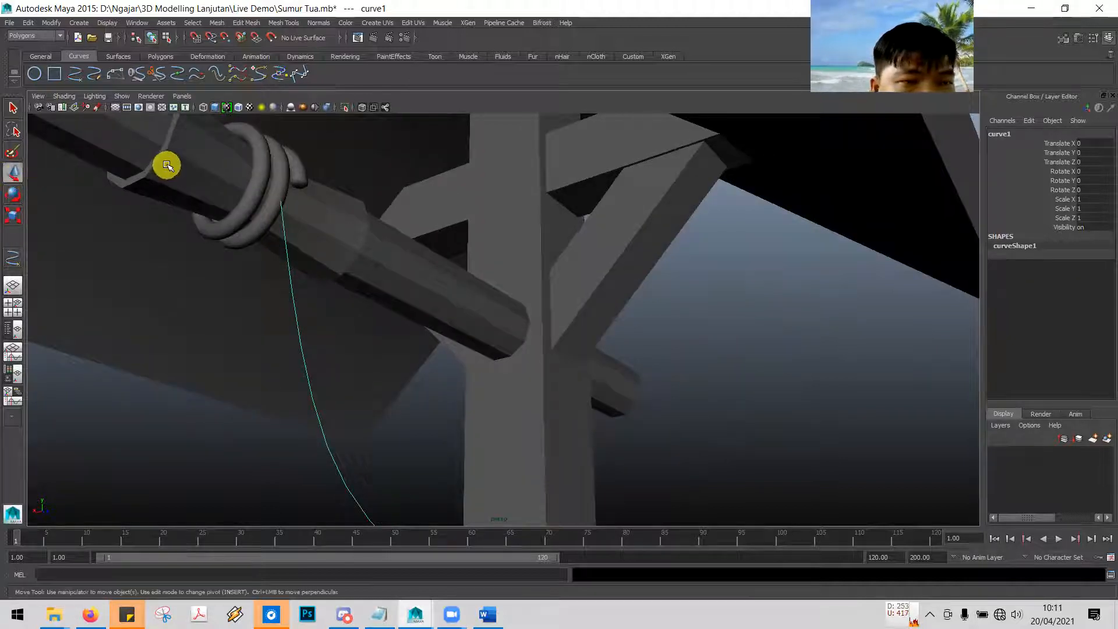
pyautogui.keyDown('alt'); pyautogui.moveTo(324, 225); pyautogui.dragTo(326, 224); pyautogui.keyUp('alt')
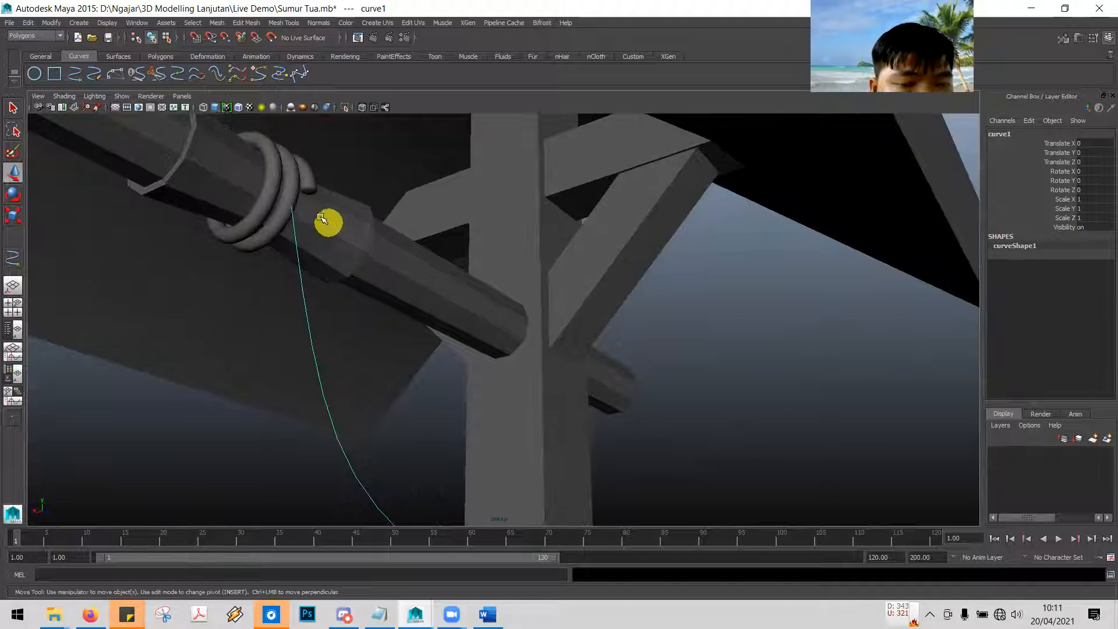
pyautogui.rightClick(294, 229)
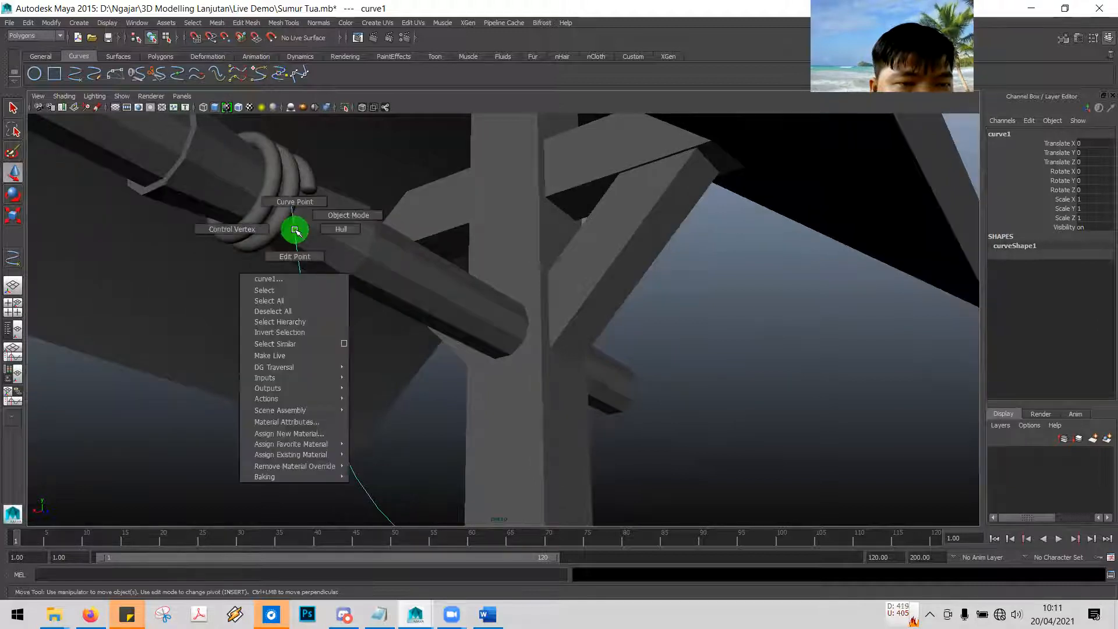
pyautogui.click(291, 216)
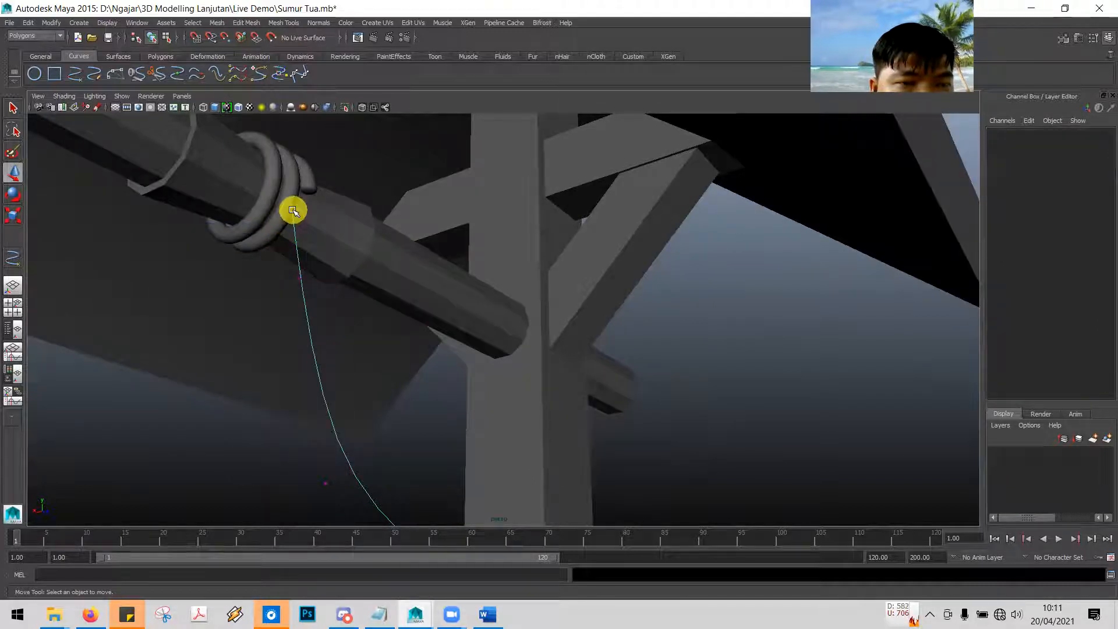
pyautogui.click(293, 205)
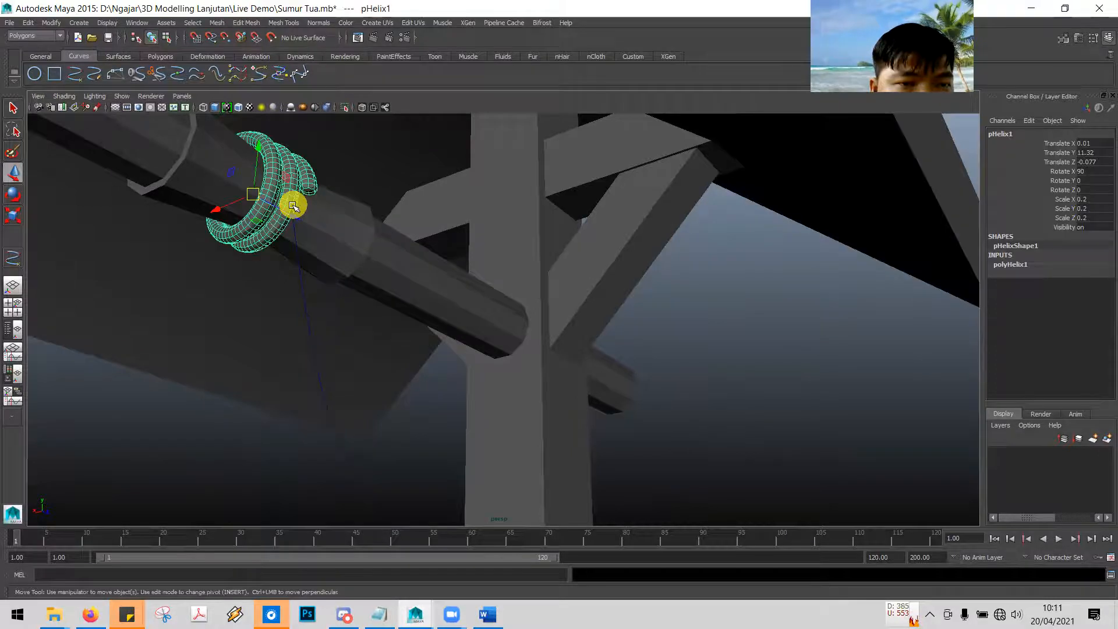
# Reselect the rope curve, display its control vertices, and try again to pick the top vertex beside the coil for moving
pyautogui.click(301, 251)
pyautogui.click(303, 291)
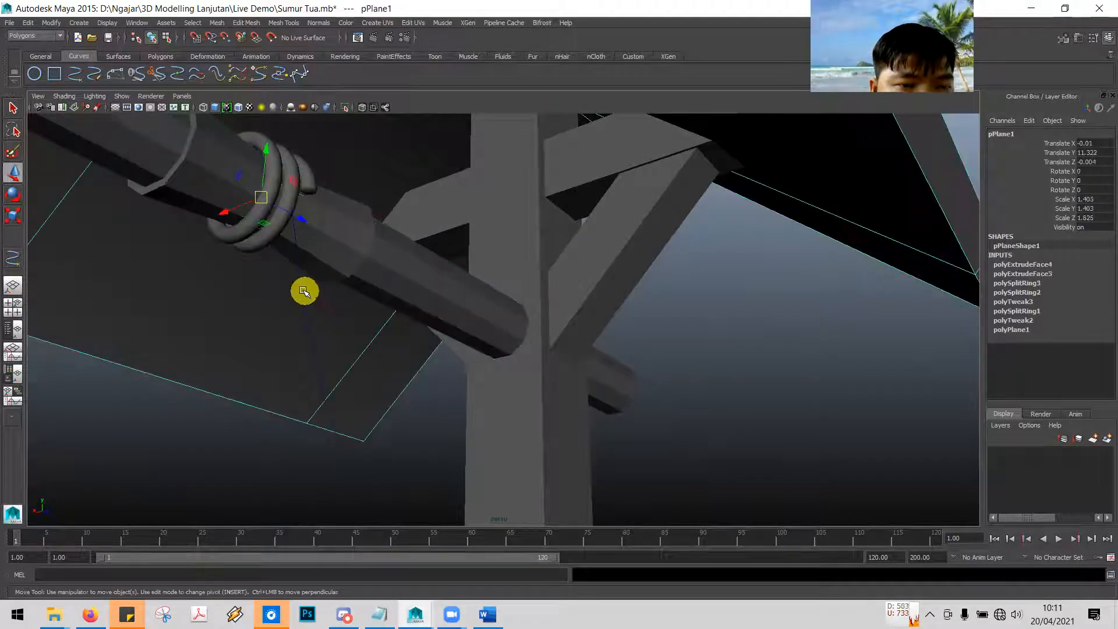
pyautogui.click(302, 288)
pyautogui.click(293, 232)
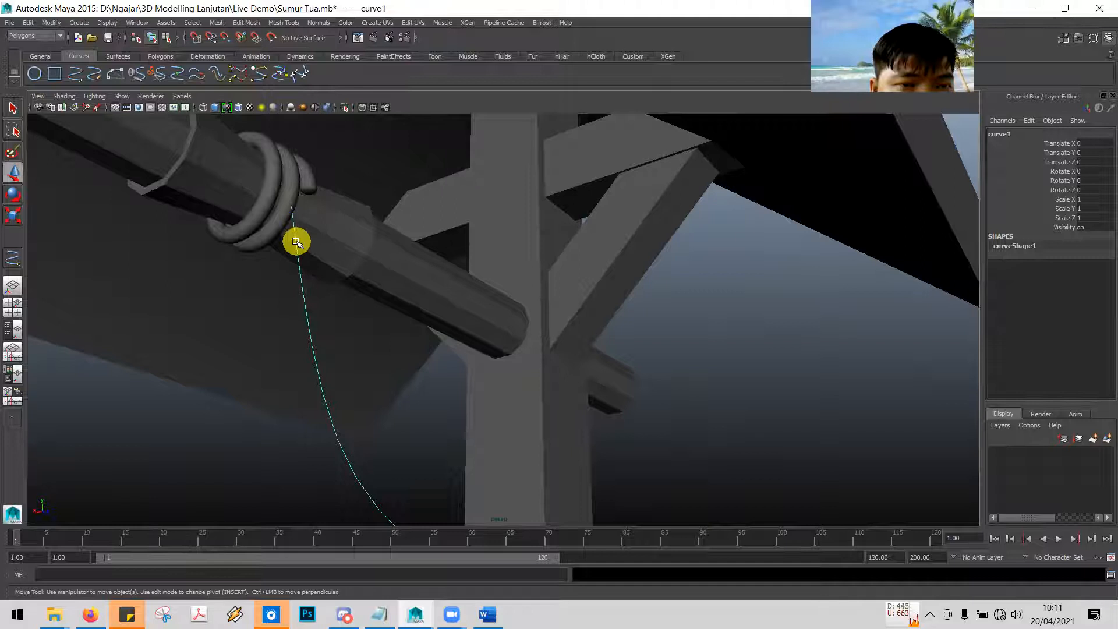
pyautogui.rightClick(294, 239)
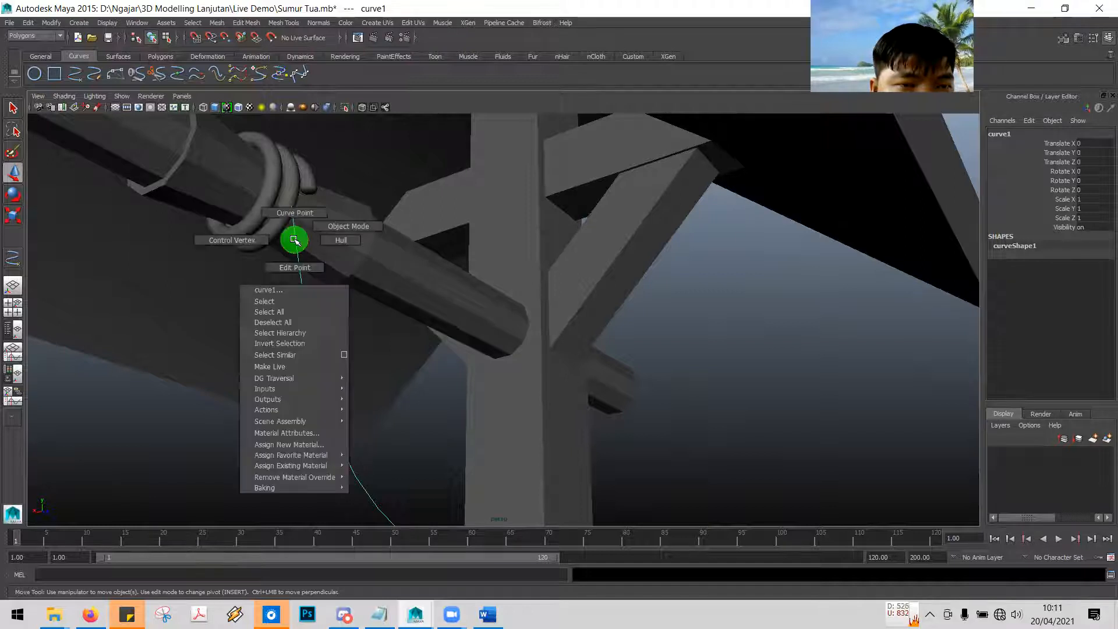
pyautogui.click(260, 238)
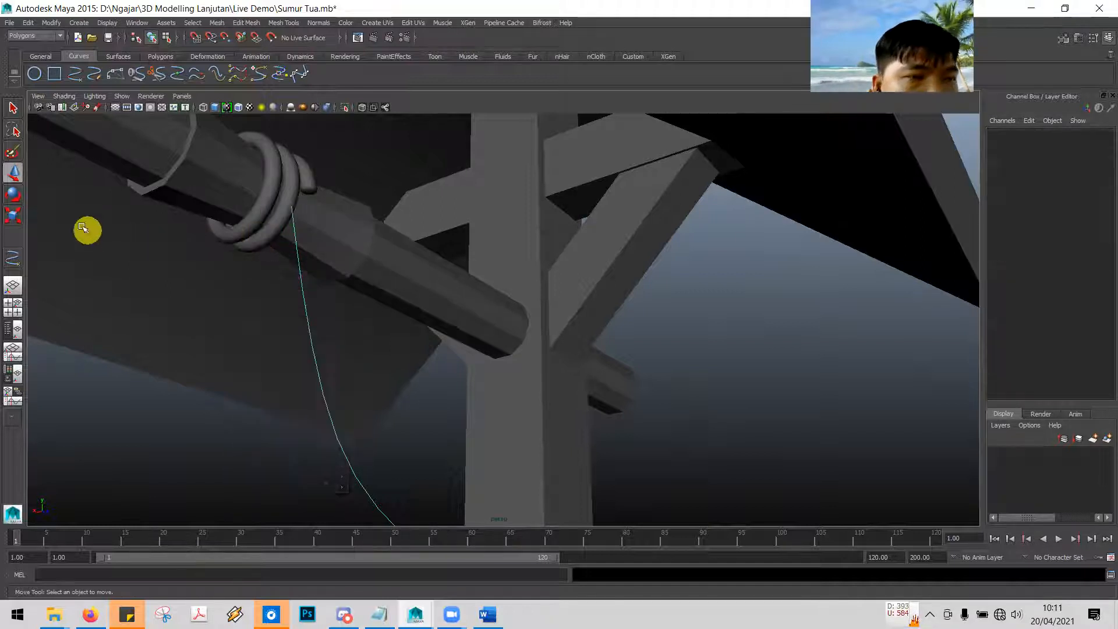
pyautogui.click(14, 173)
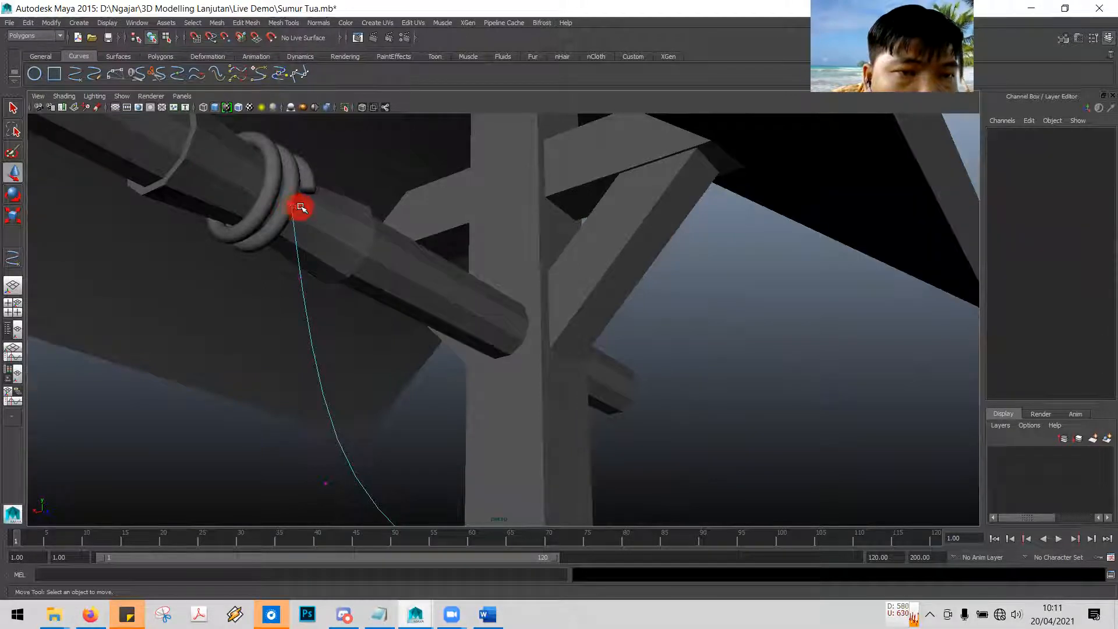
pyautogui.click(313, 206)
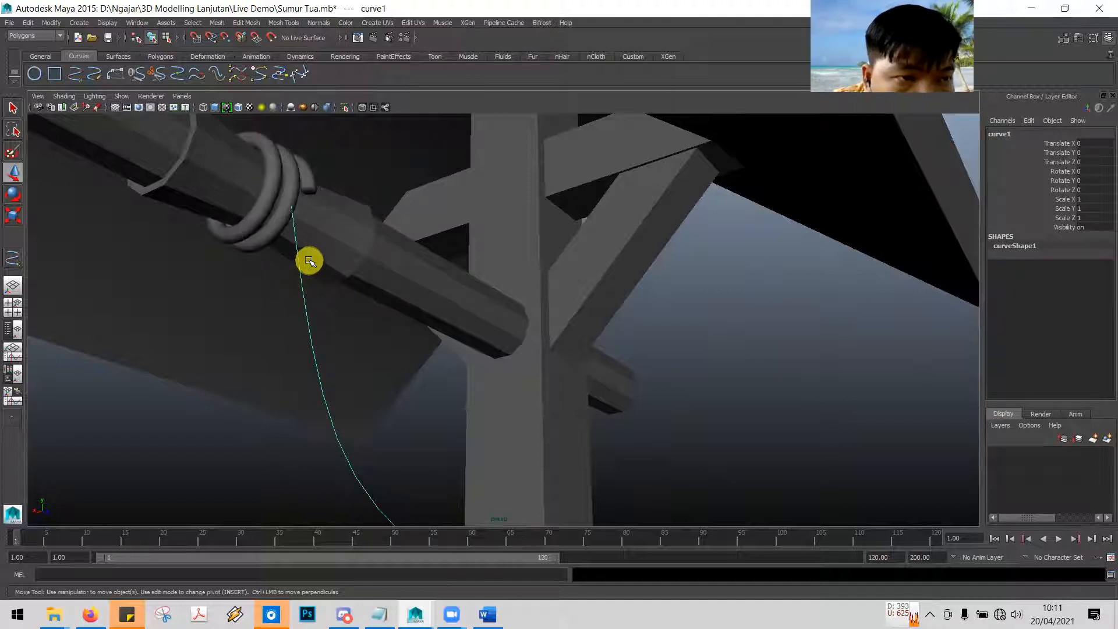
# Return the rope curve to object mode with the Move tool active, and try to grab its upper end at the coil
pyautogui.keyDown('alt'); pyautogui.moveTo(329, 259); pyautogui.dragTo(373, 262); pyautogui.keyUp('alt')
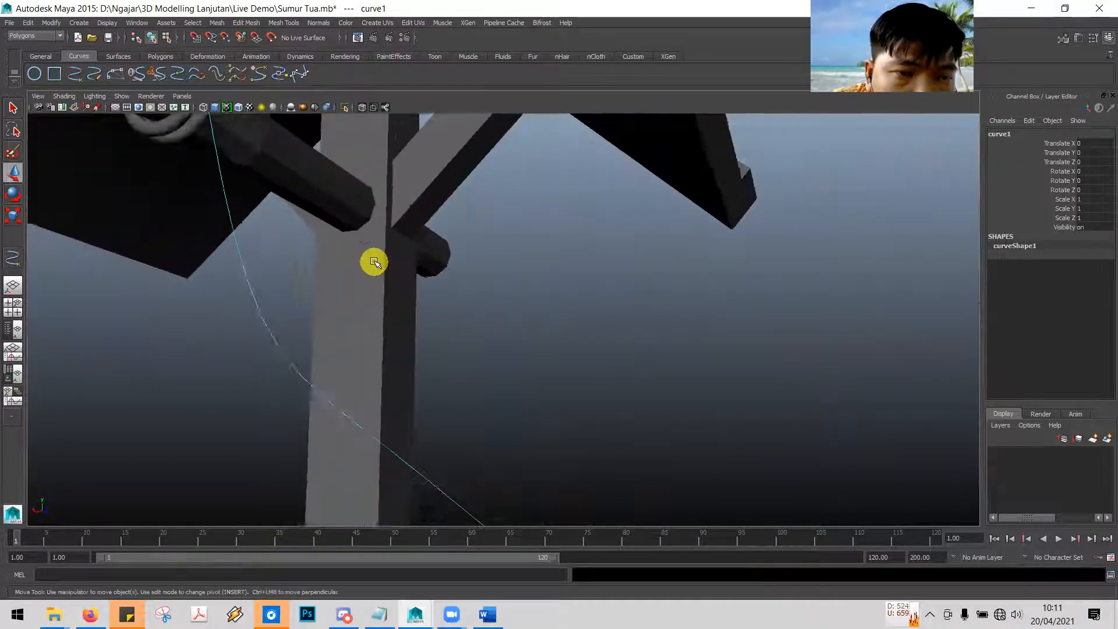
pyautogui.scroll(-5, 370, 260)
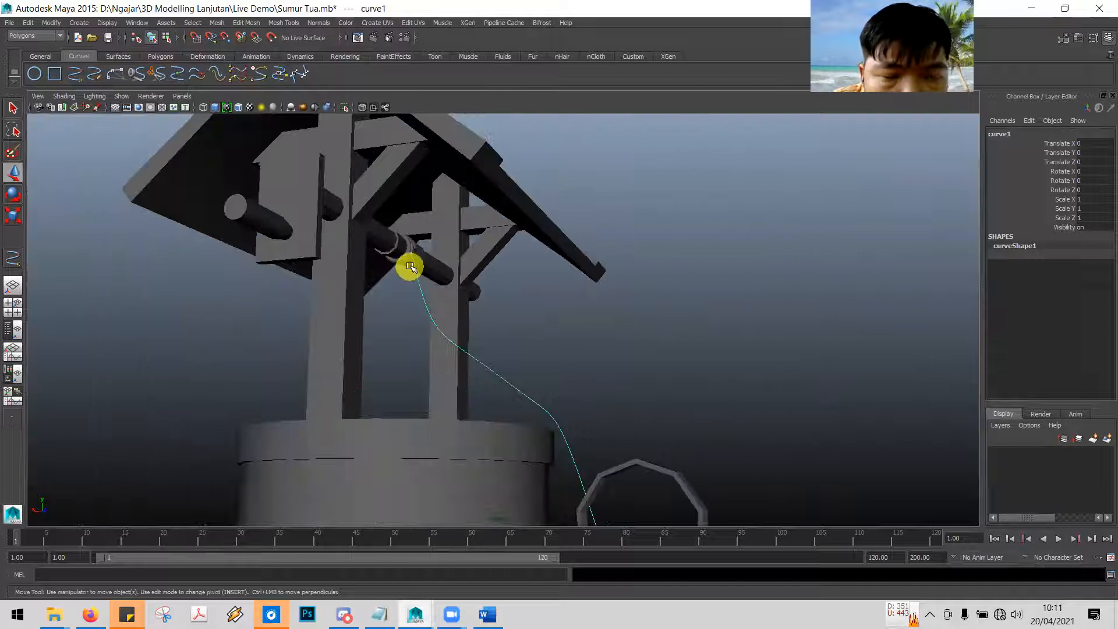
pyautogui.scroll(4, 410, 266)
pyautogui.scroll(1, 308, 223)
pyautogui.keyDown('alt'); pyautogui.moveTo(308, 223); pyautogui.dragTo(462, 266); pyautogui.keyUp('alt')
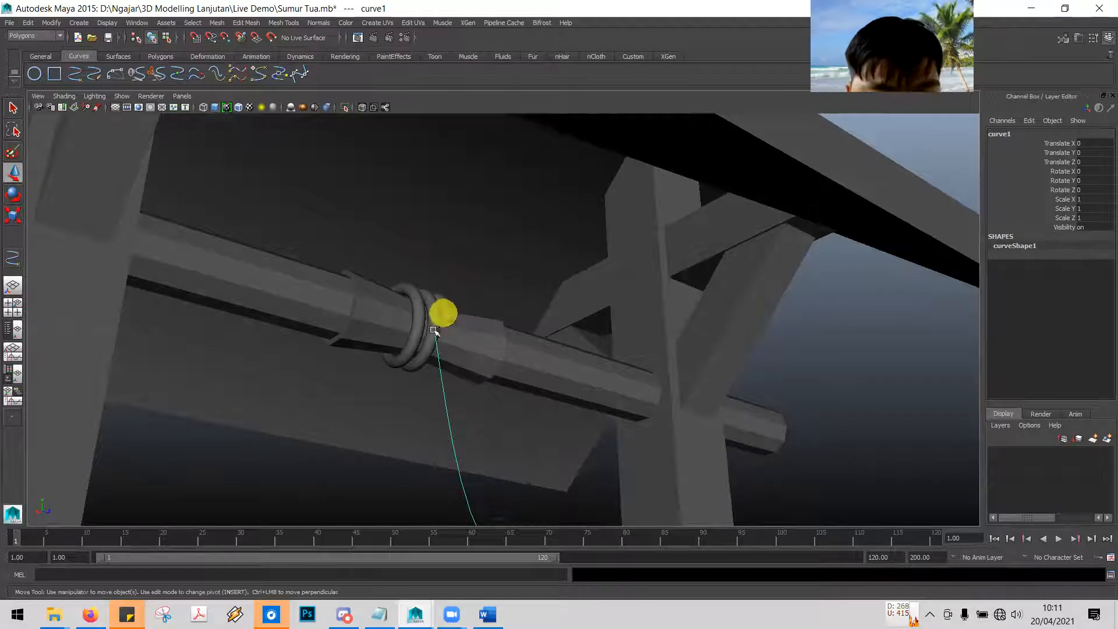
pyautogui.moveTo(434, 330); pyautogui.dragTo(440, 351)
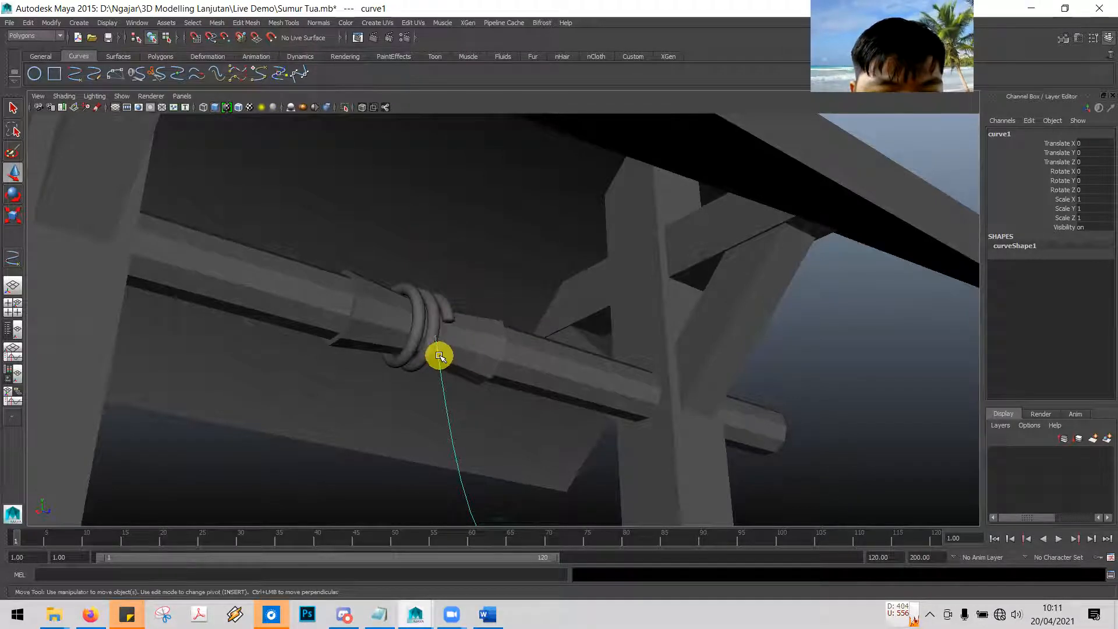
pyautogui.rightClick(437, 357)
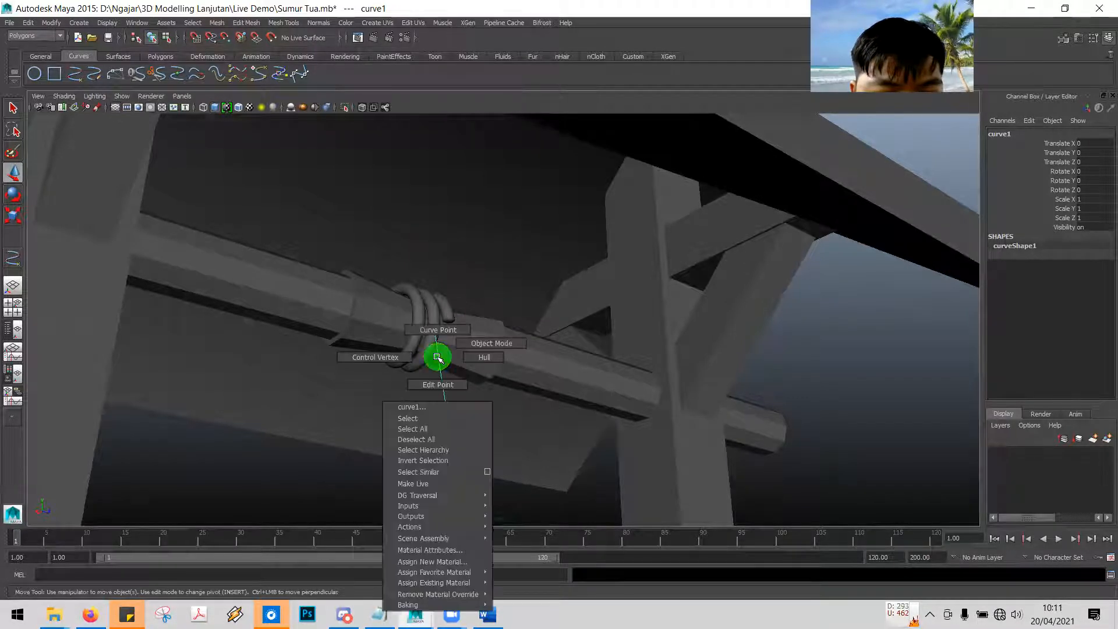
pyautogui.click(467, 345)
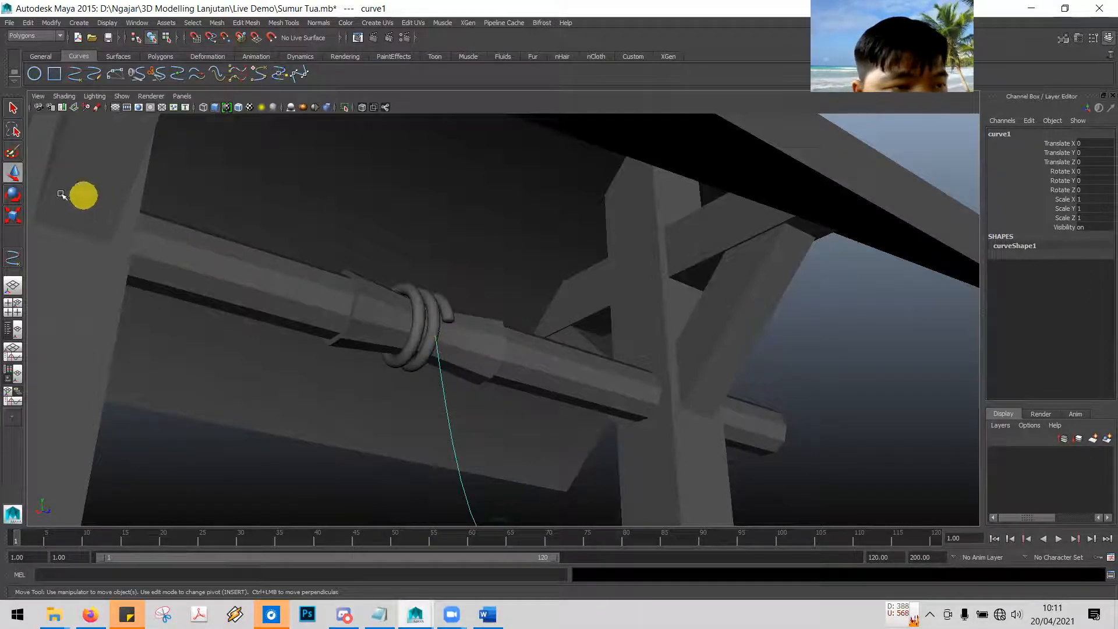
pyautogui.click(13, 215)
pyautogui.click(13, 171)
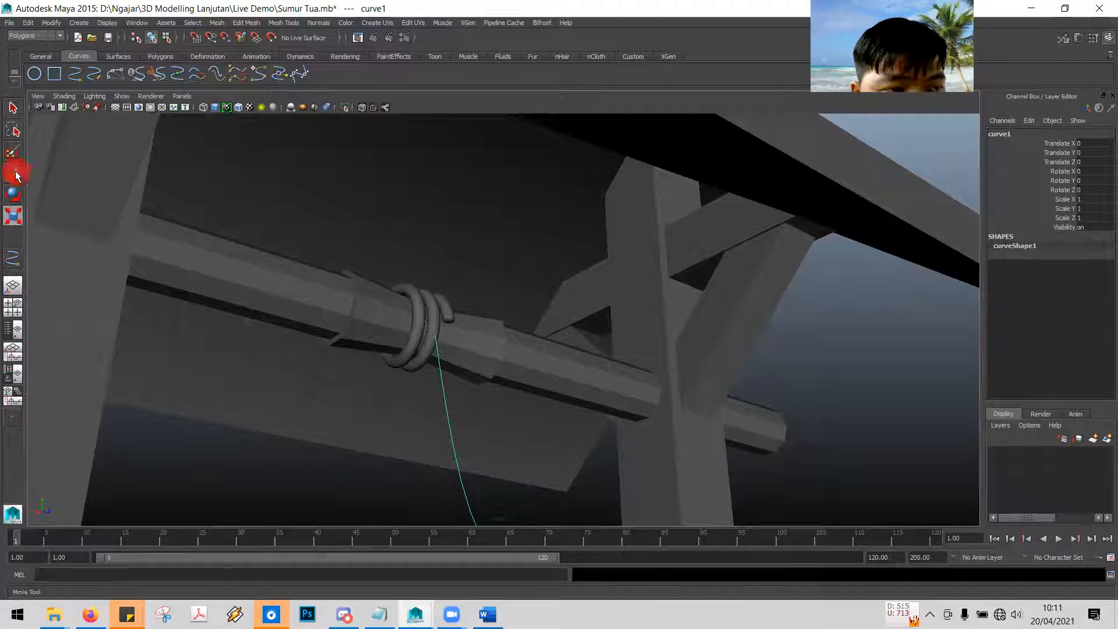
pyautogui.click(436, 339)
pyautogui.click(443, 360)
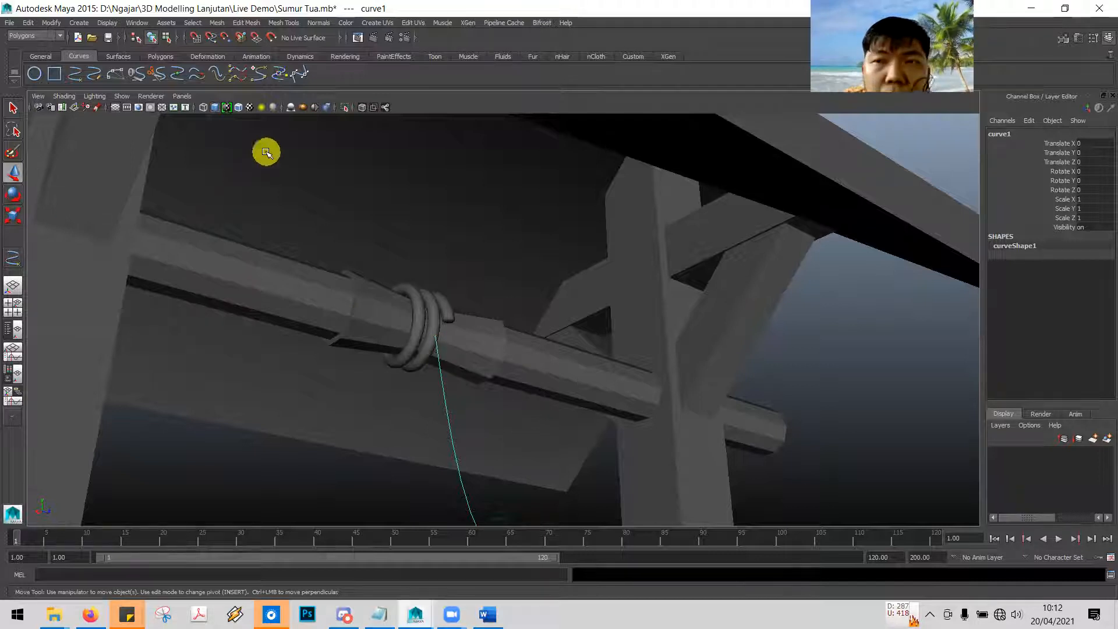
# Read Word tutorial steps 68 and 69 on selecting and extruding the coil's end face, and examine the whole rope curve in Maya
pyautogui.hotkey('alt', 'Tab')
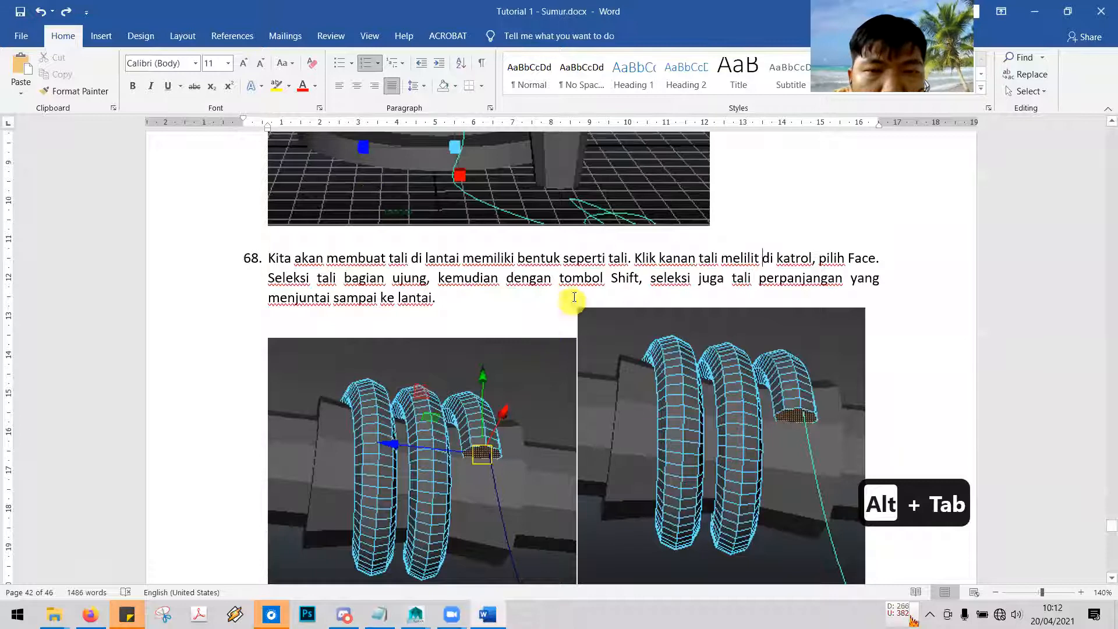
pyautogui.scroll(-3, 786, 338)
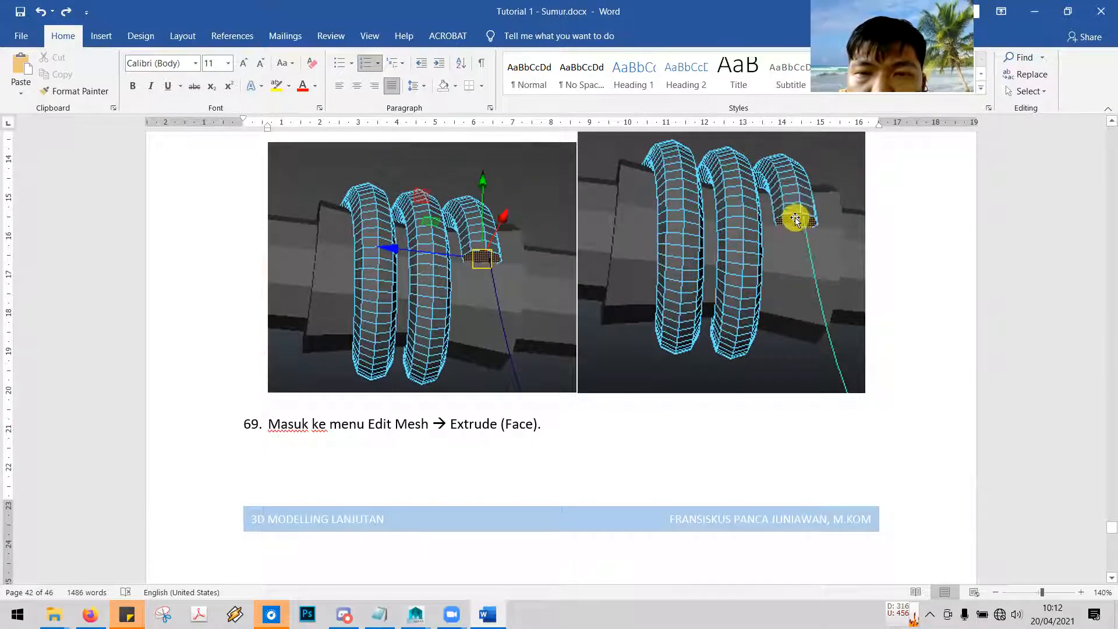
pyautogui.hotkey('alt', 'Tab')
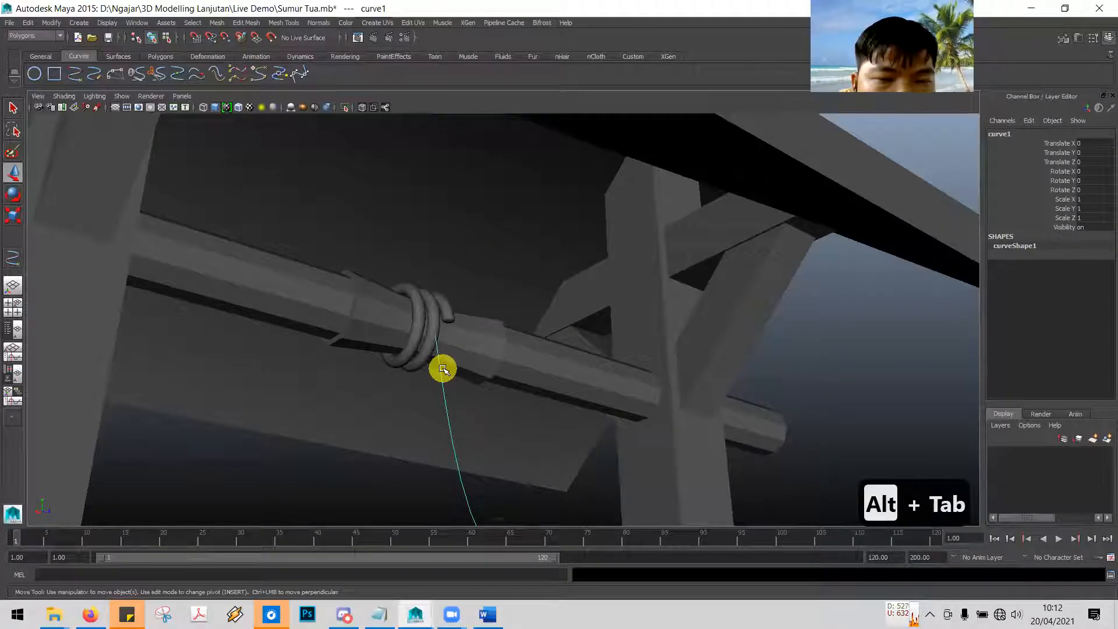
pyautogui.scroll(-10, 456, 332)
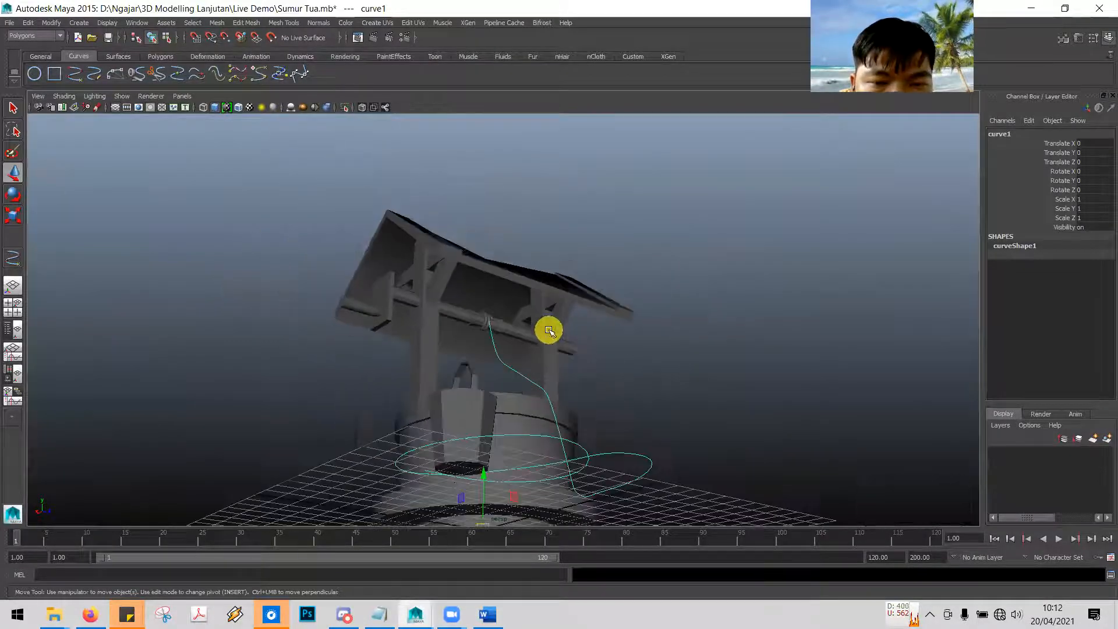
pyautogui.keyDown('alt'); pyautogui.moveTo(628, 369); pyautogui.dragTo(554, 376); pyautogui.keyUp('alt')
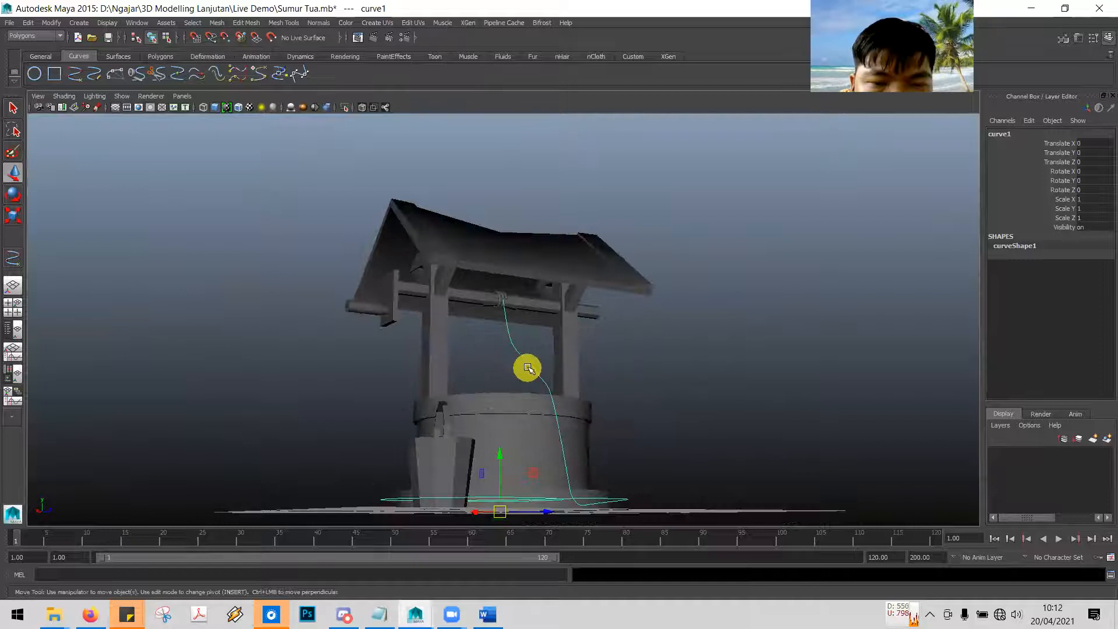
# Delete the hanging rope curve and activate the EP Curve tool to redraw it at the axle's coil
pyautogui.press('Delete')
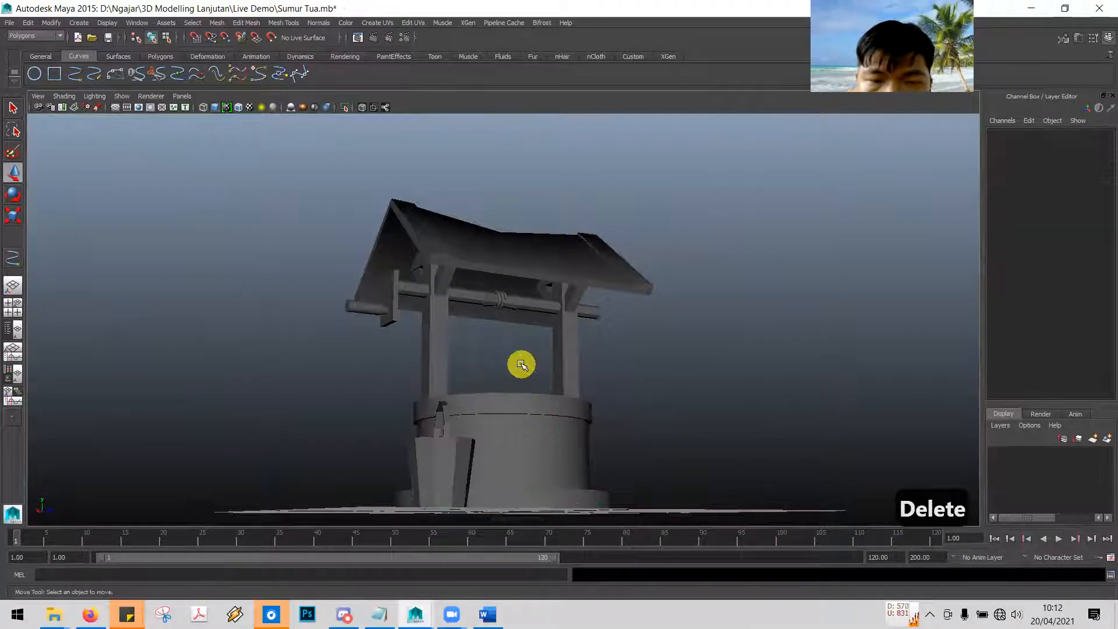
pyautogui.scroll(10, 508, 361)
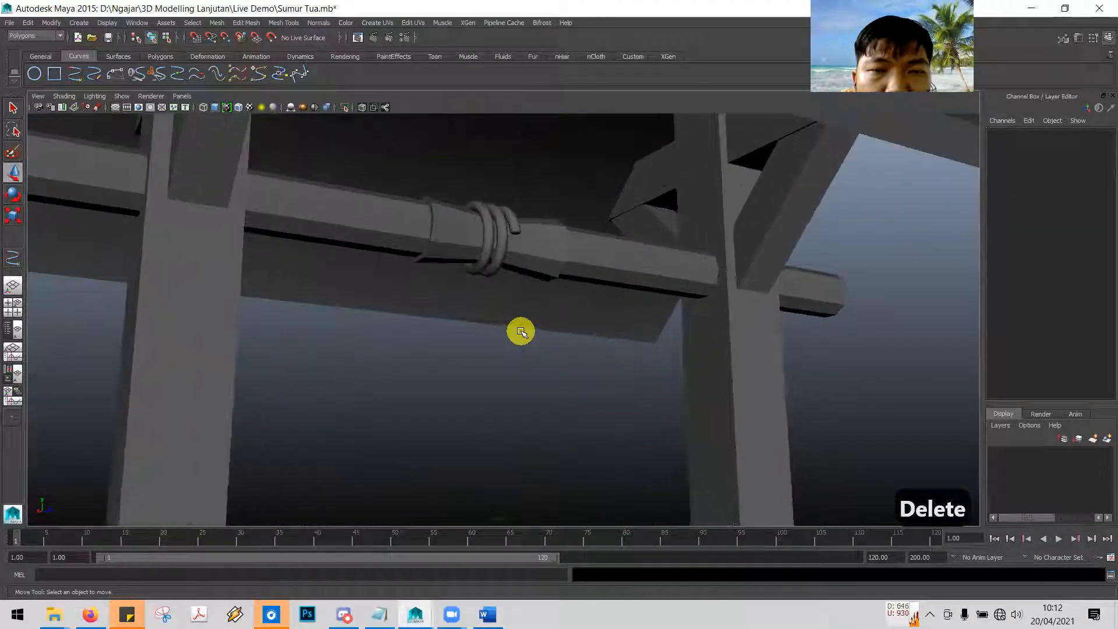
pyautogui.scroll(1, 520, 327)
pyautogui.click(80, 77)
pyautogui.click(79, 72)
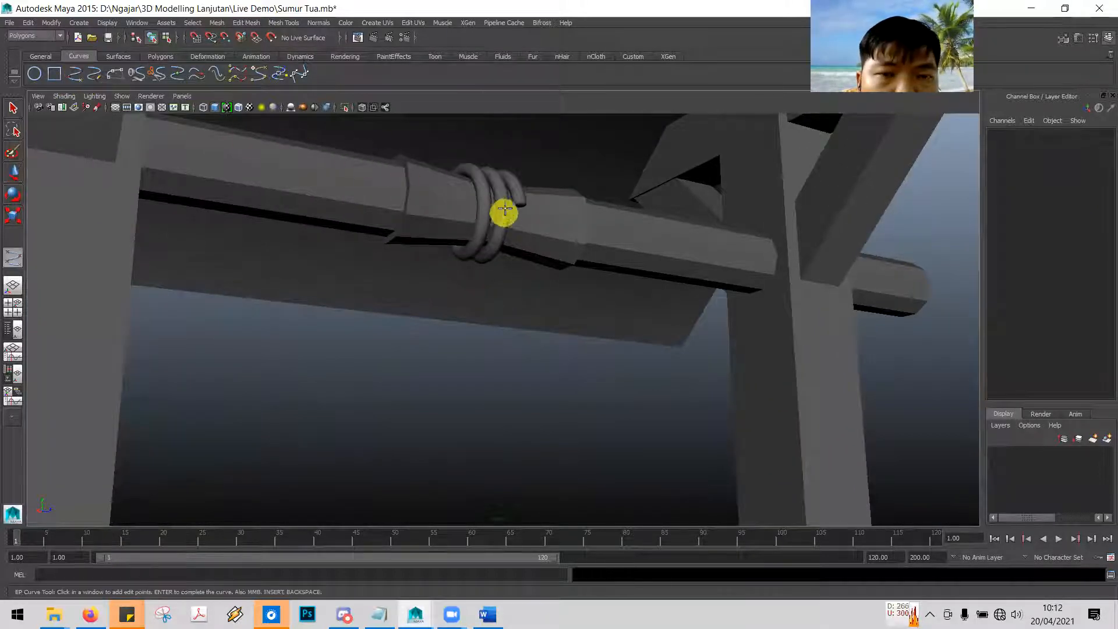
# Place the new rope curve's first edit point at the end of the coil in the top view
pyautogui.press('space')
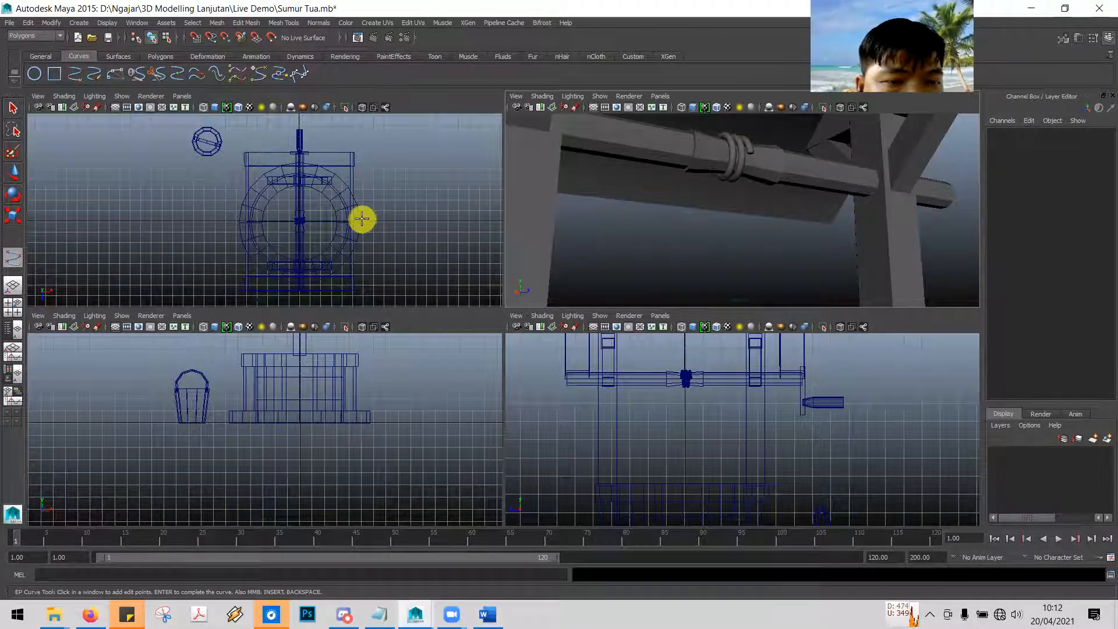
pyautogui.press('Escape')
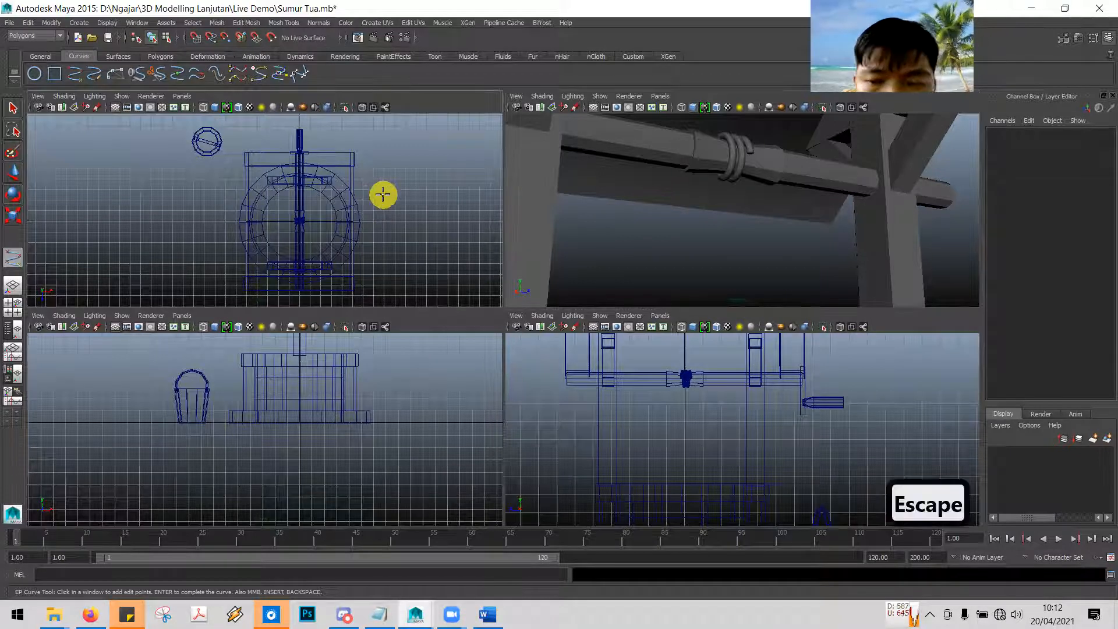
pyautogui.press('space')
pyautogui.scroll(3, 550, 250)
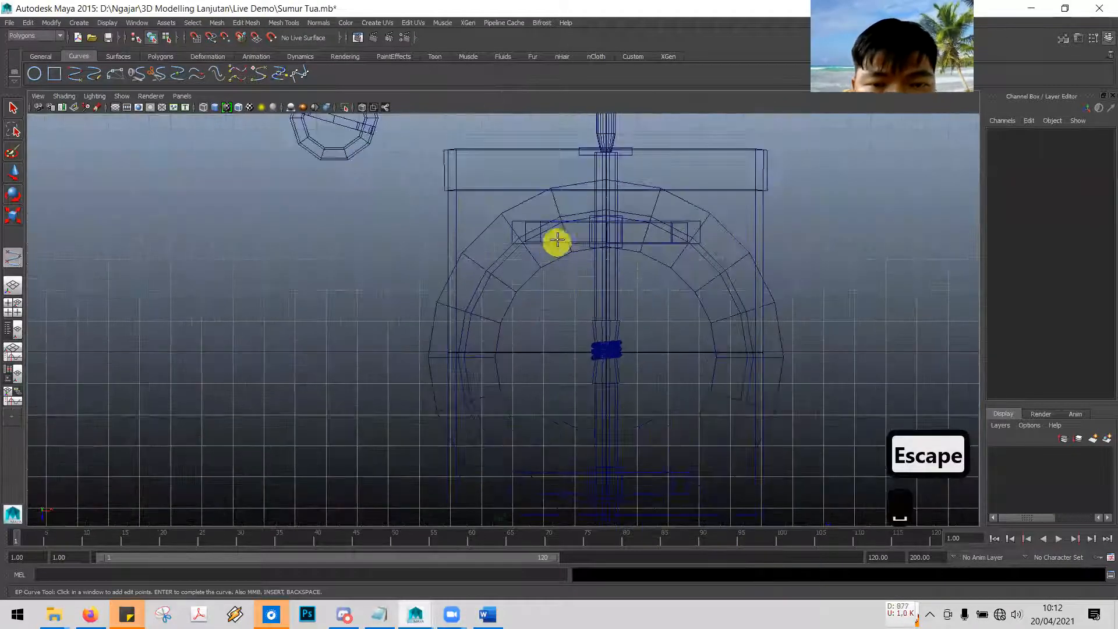
pyautogui.scroll(3, 684, 257)
pyautogui.keyDown('alt'); pyautogui.moveTo(683, 246); pyautogui.dragTo(618, 110, button='middle'); pyautogui.keyUp('alt')
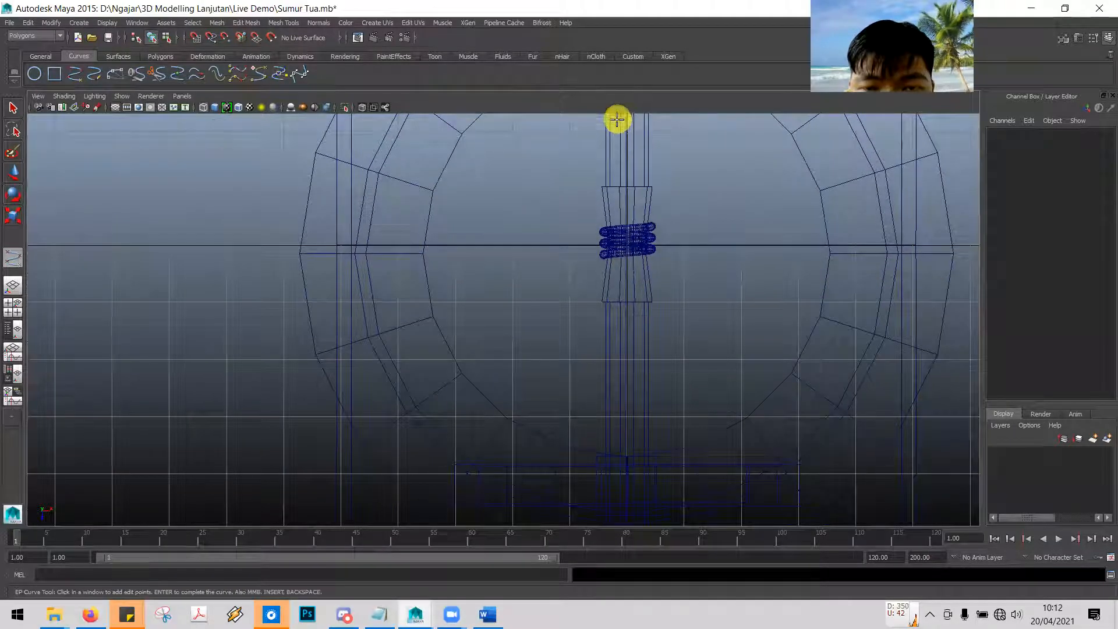
pyautogui.click(604, 253)
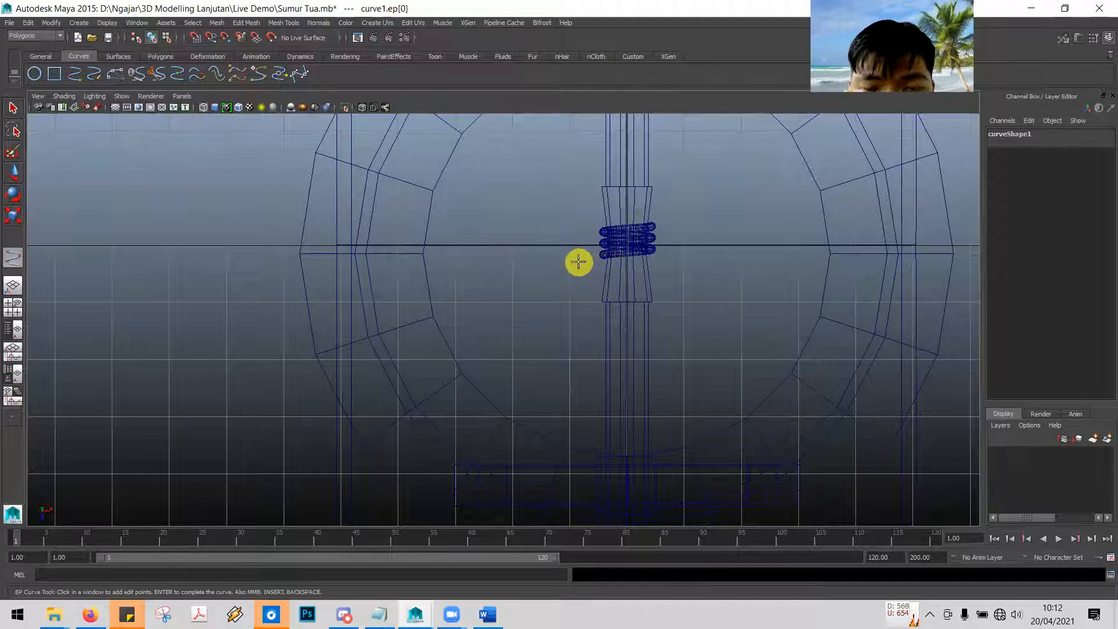
# Check the first edit point against the coil in the perspective and orthographic views, and undo its placement
pyautogui.press('space')
pyautogui.press('space')
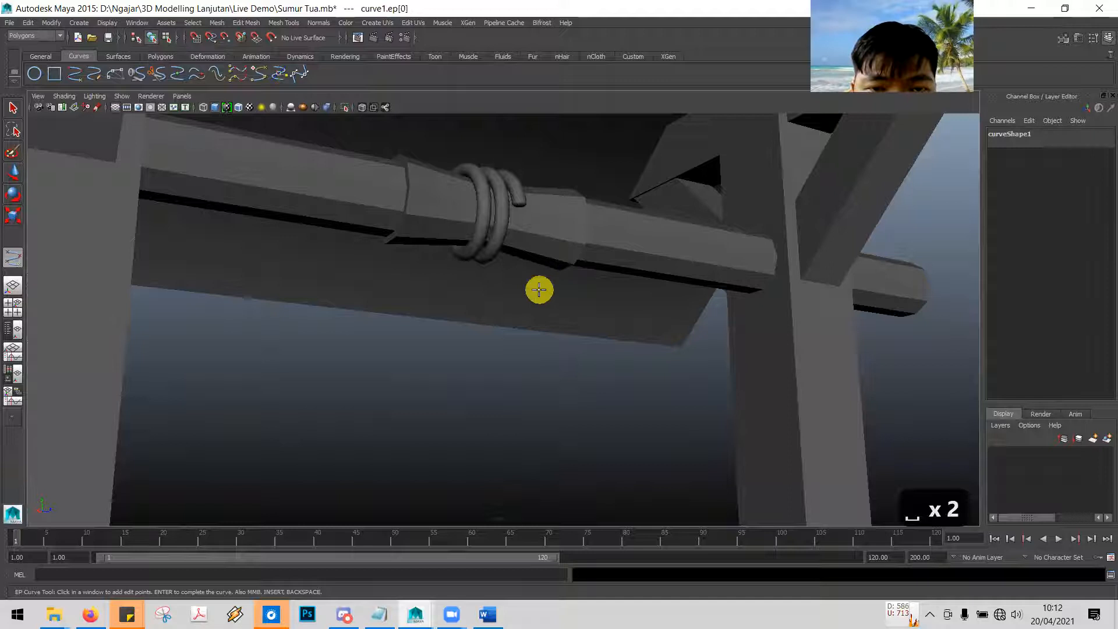
pyautogui.press('space')
pyautogui.press('space')
pyautogui.press('space')
pyautogui.press('space')
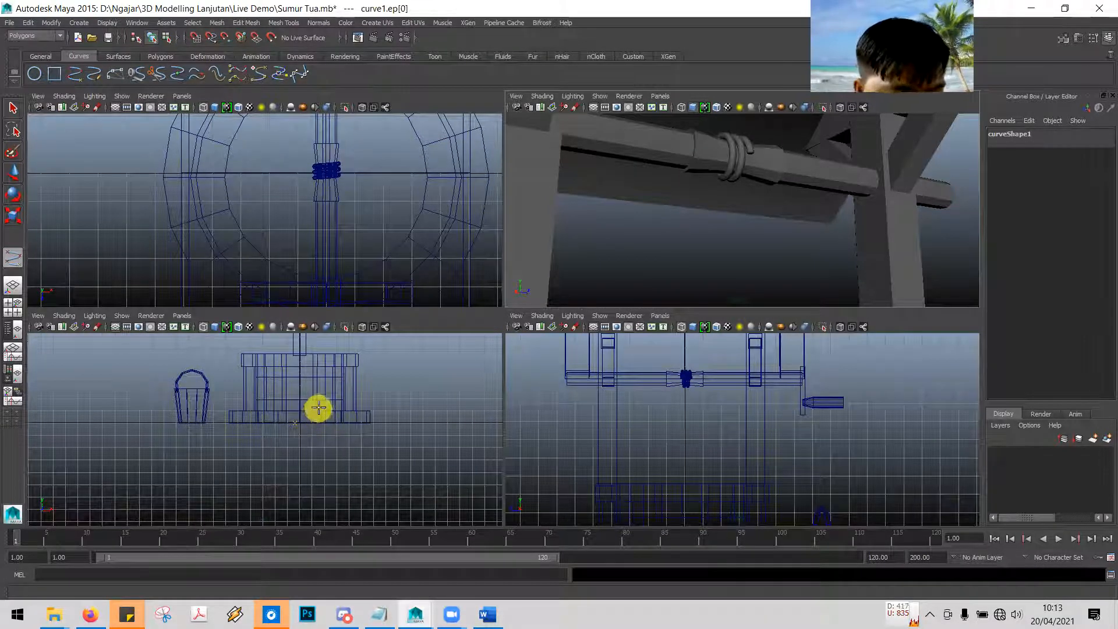
pyautogui.hotkey('ctrl', 'z')
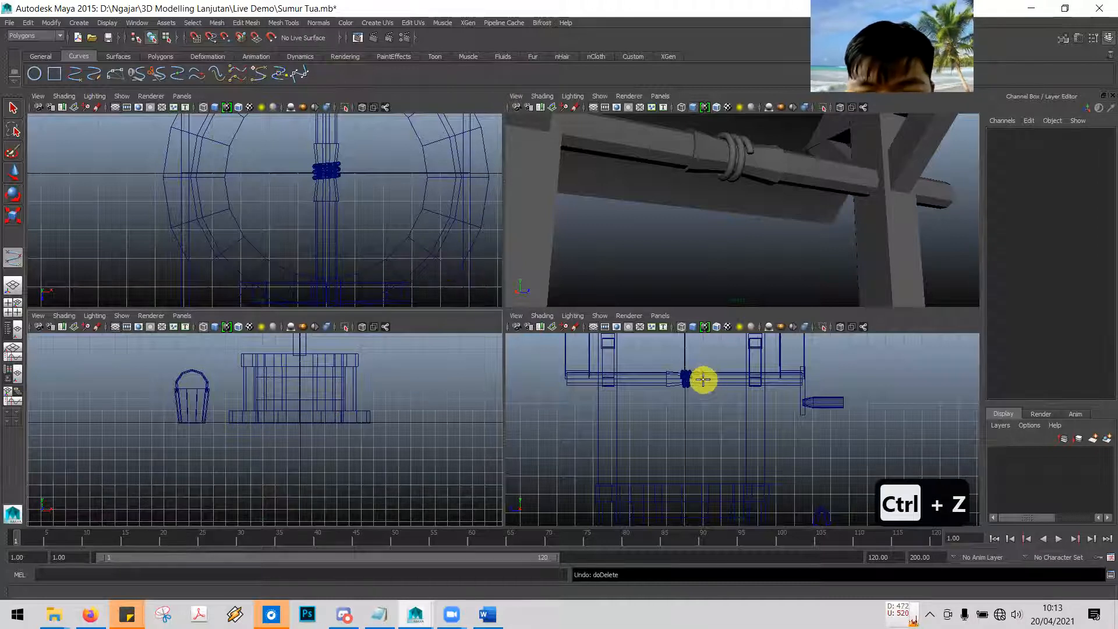
# Draw the rope curve in the side view with EP Curve, starting on the coil and continuing downward below the axle
pyautogui.press('space')
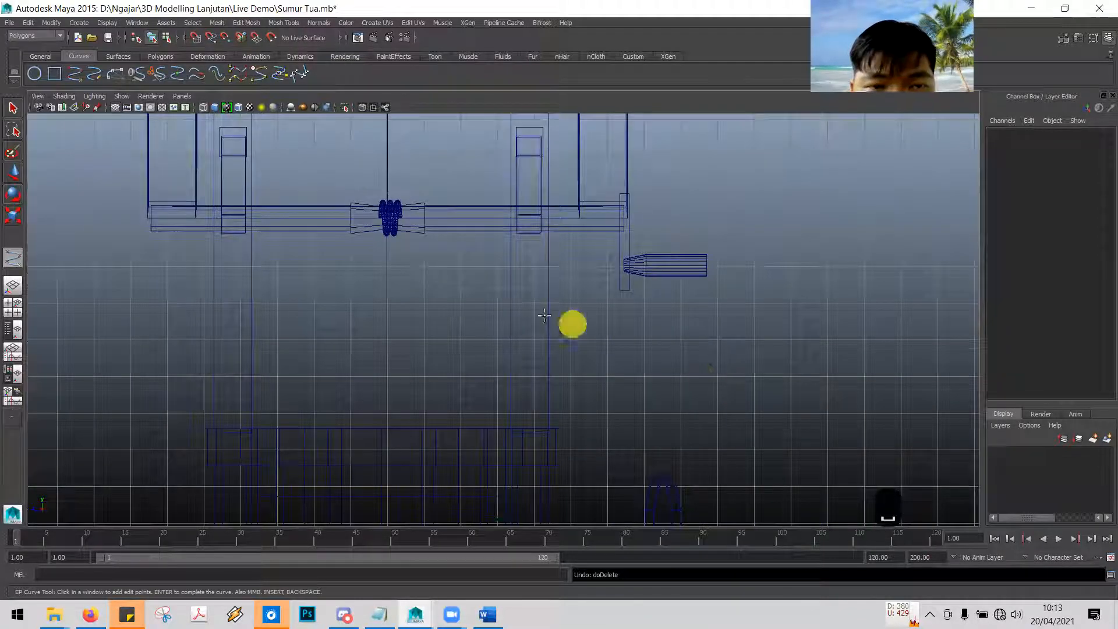
pyautogui.scroll(-2, 499, 244)
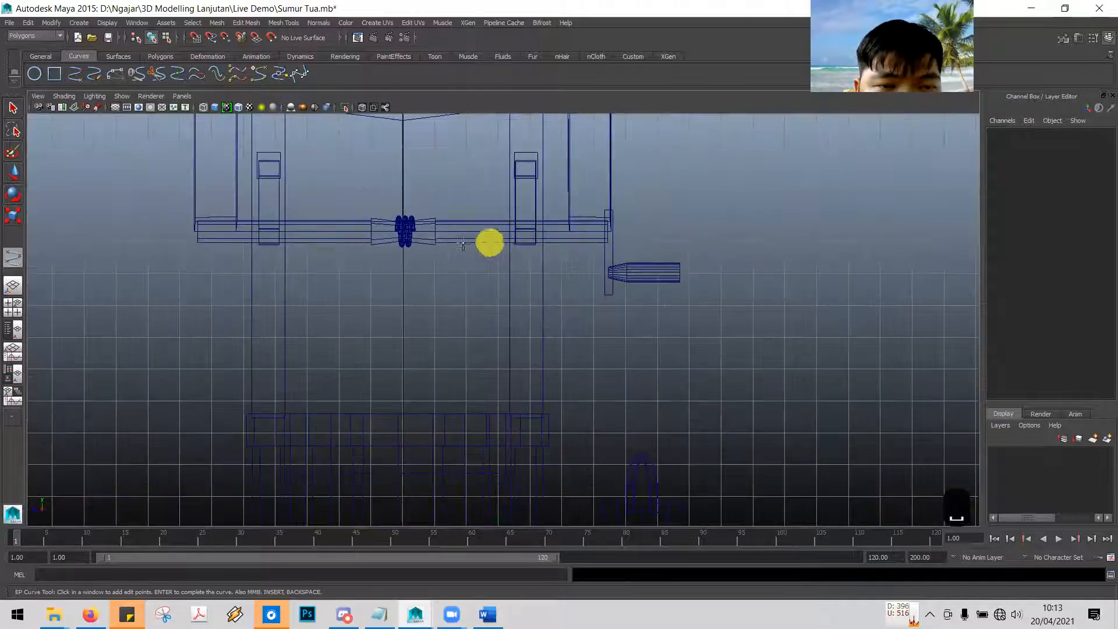
pyautogui.scroll(-5, 445, 240)
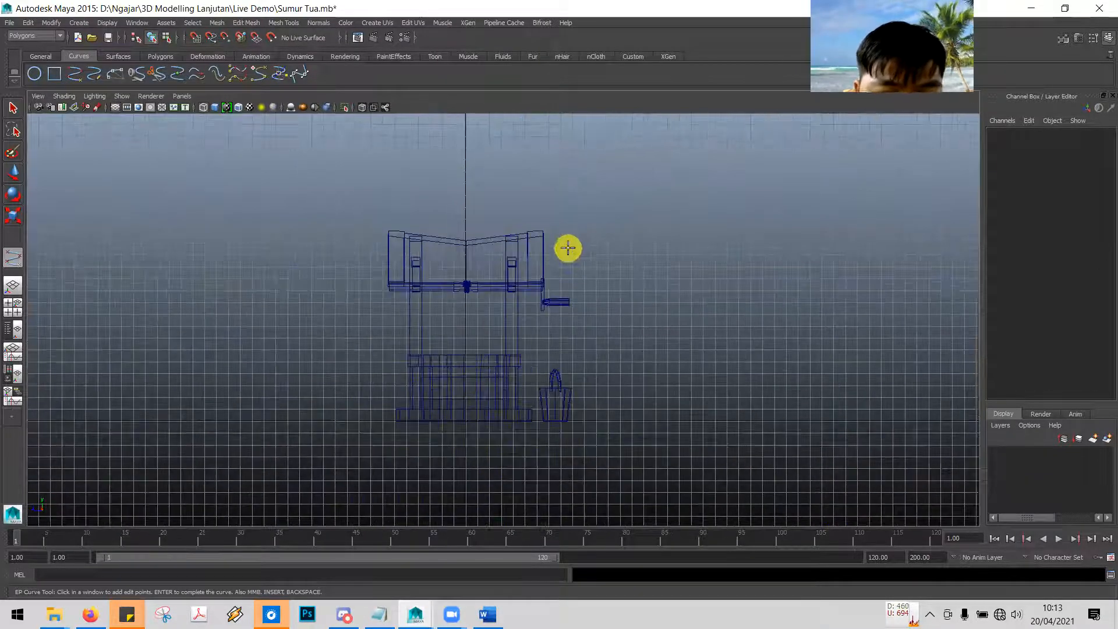
pyautogui.scroll(8, 522, 256)
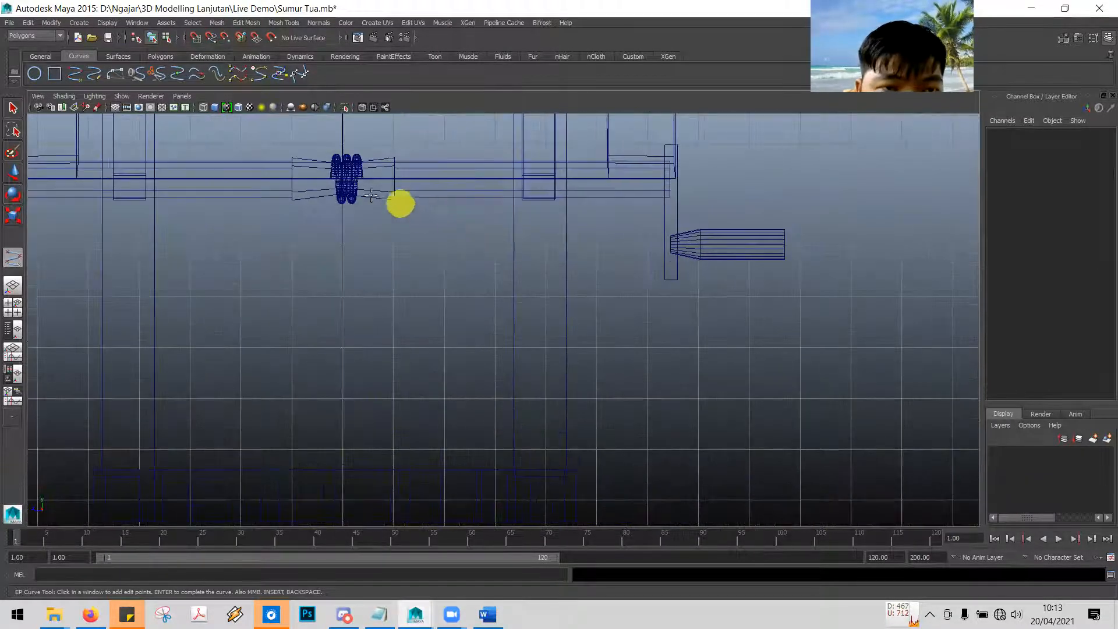
pyautogui.click(335, 179)
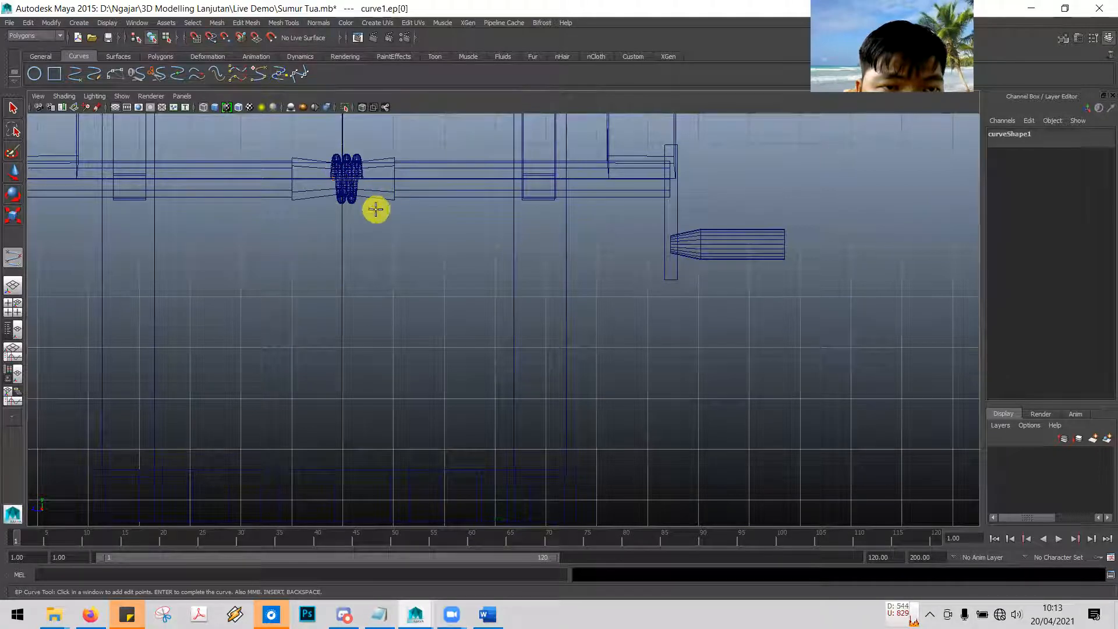
pyautogui.press('space')
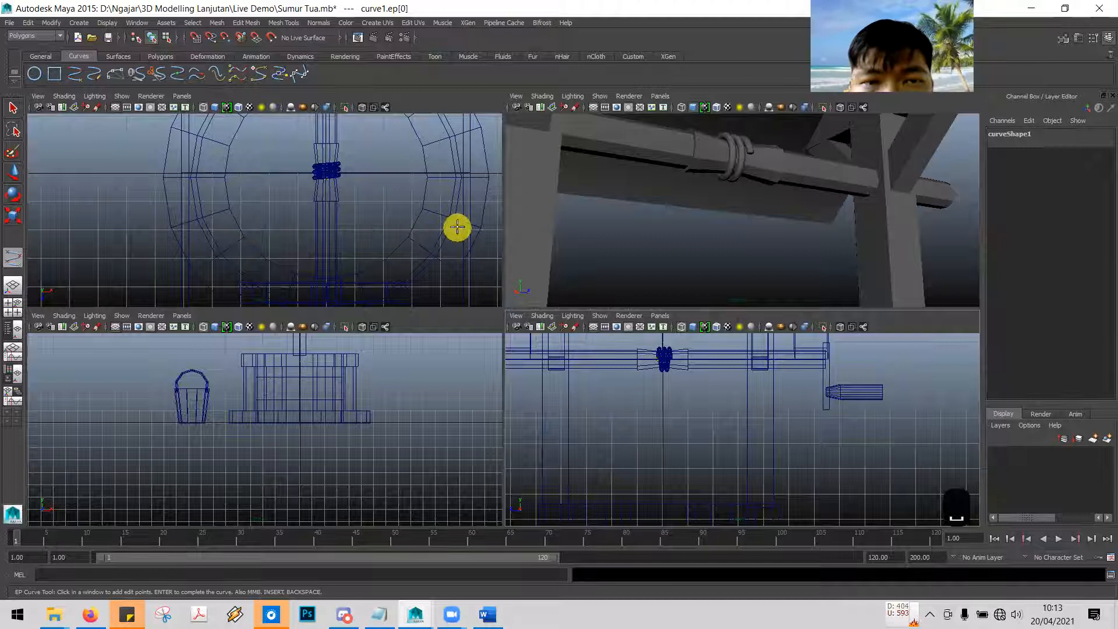
pyautogui.press('space')
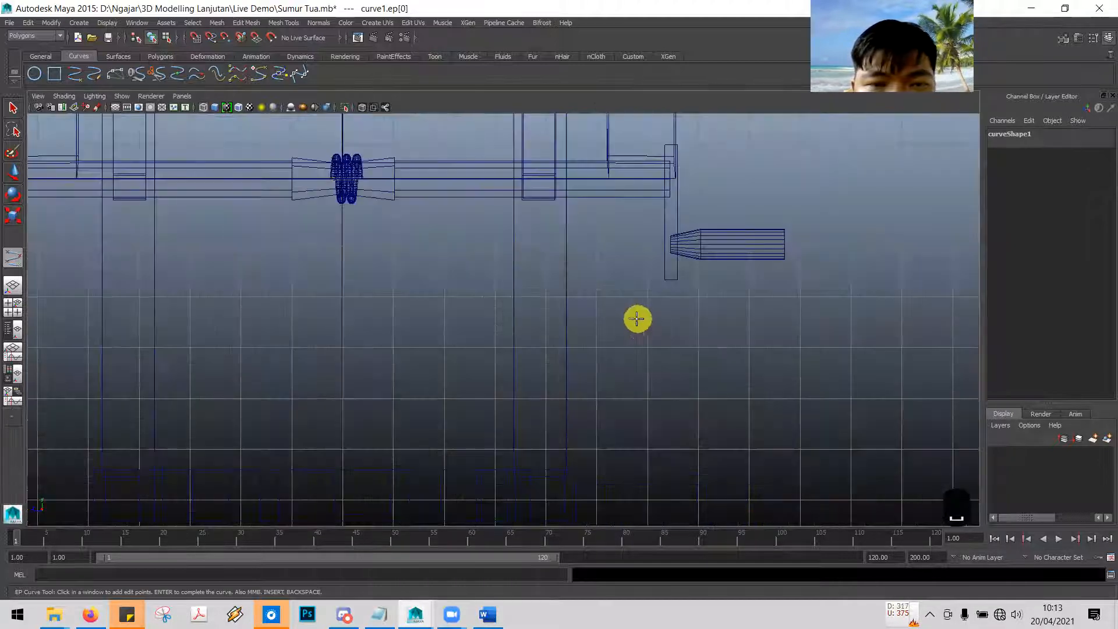
pyautogui.click(368, 276)
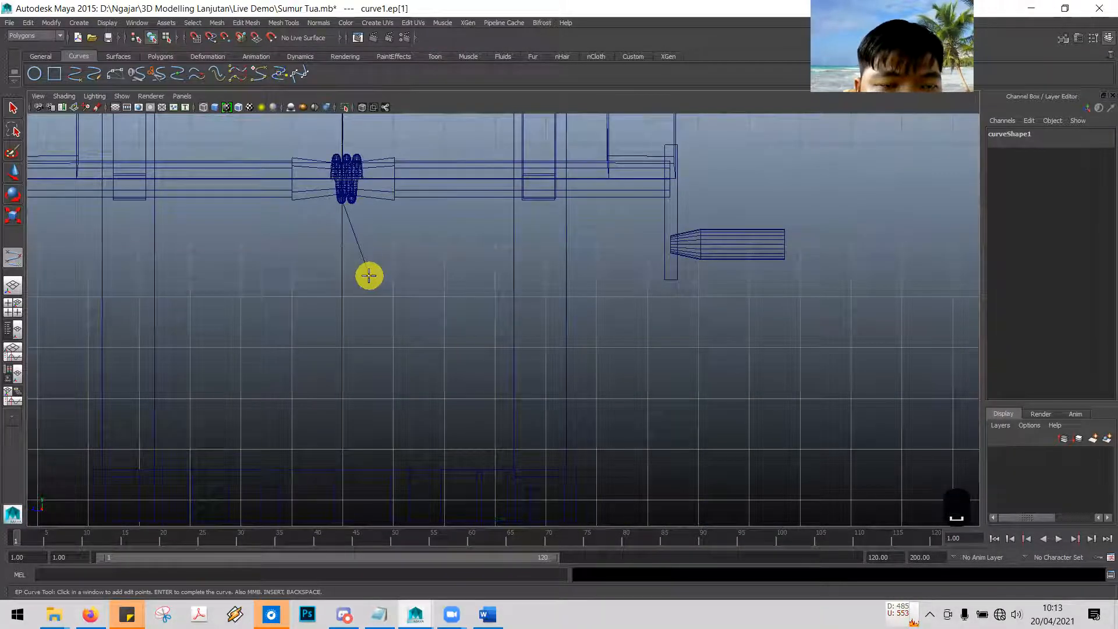
# Examine how the unfinished rope curve lines up with the coil from several perspective angles, in shaded and wireframe display
pyautogui.press('space')
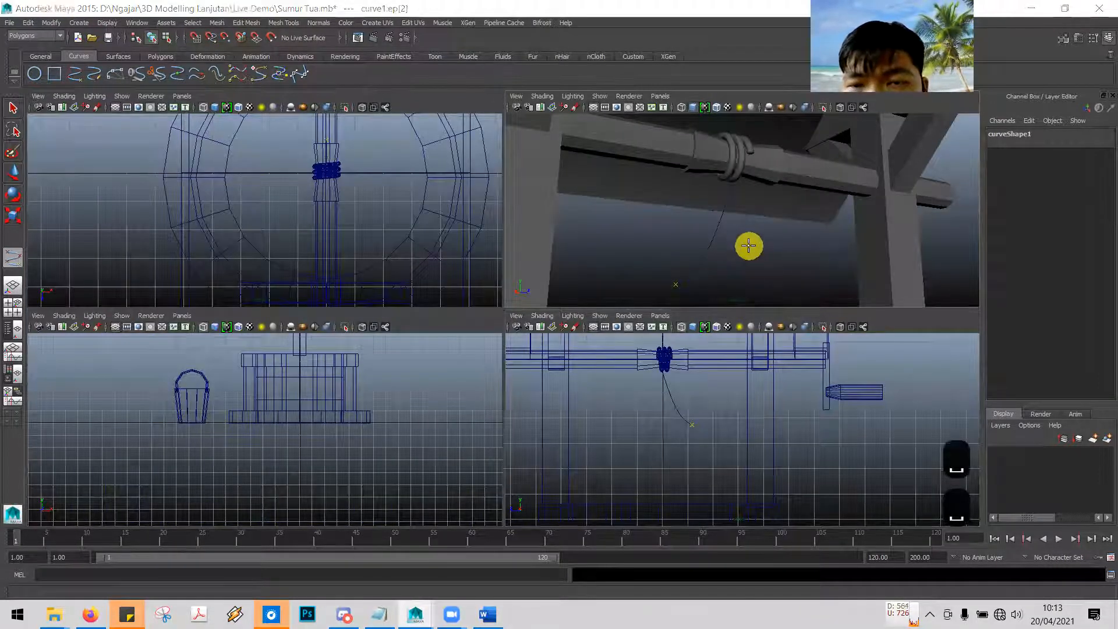
pyautogui.press('space')
pyautogui.keyDown('alt'); pyautogui.moveTo(713, 252); pyautogui.dragTo(564, 294); pyautogui.keyUp('alt')
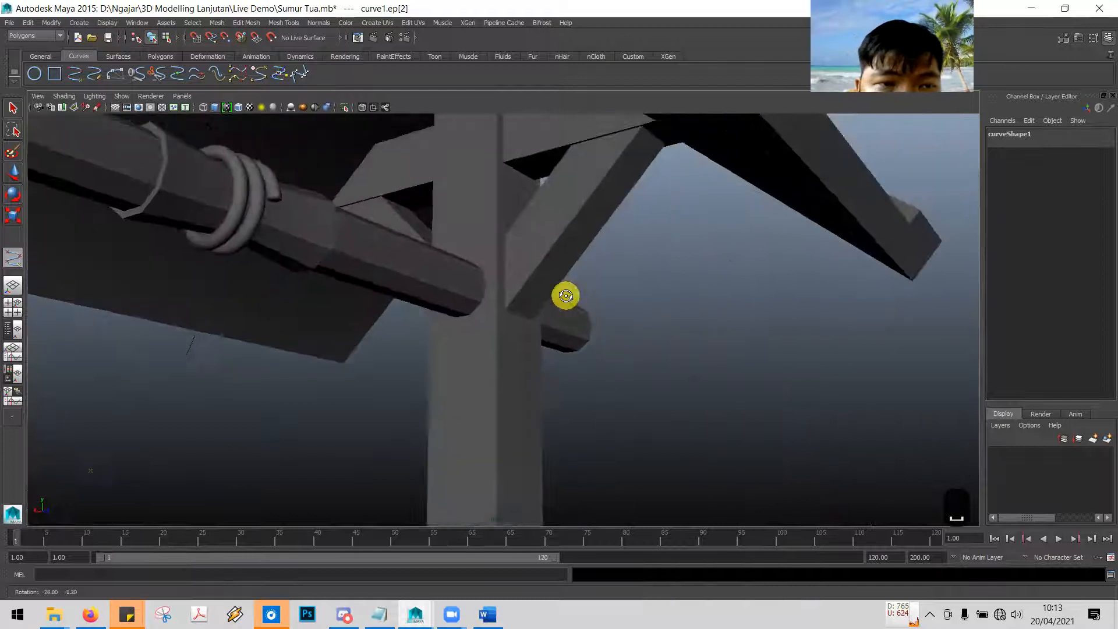
pyautogui.keyDown('alt'); pyautogui.moveTo(359, 287); pyautogui.dragTo(824, 277, button='middle'); pyautogui.keyUp('alt')
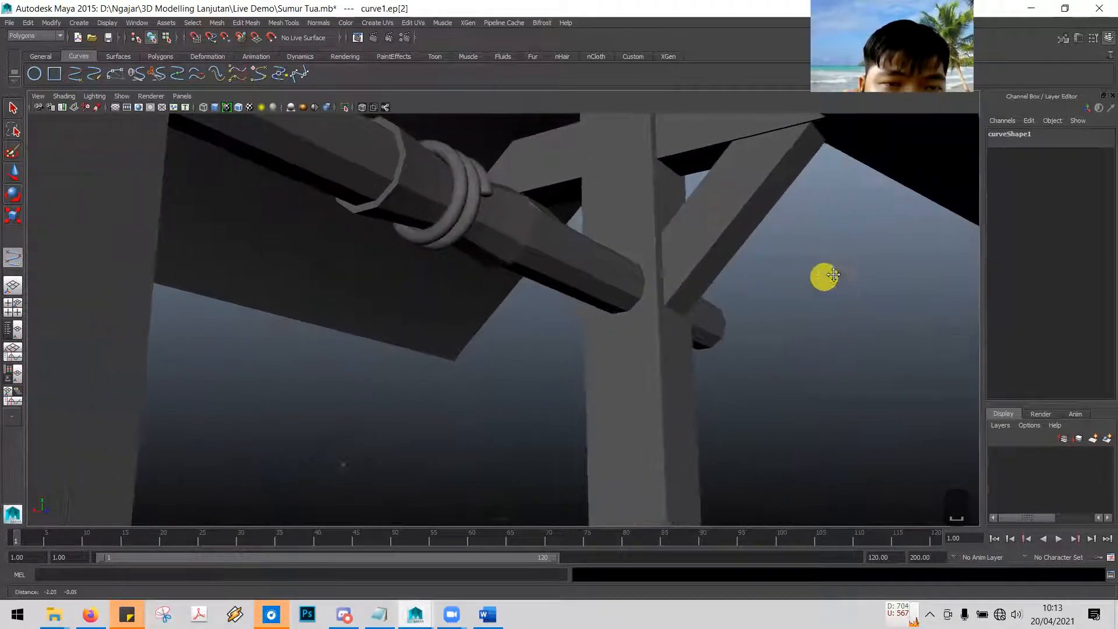
pyautogui.keyDown('alt'); pyautogui.moveTo(436, 300); pyautogui.dragTo(464, 294); pyautogui.keyUp('alt')
pyautogui.keyDown('alt'); pyautogui.moveTo(355, 309); pyautogui.dragTo(504, 292); pyautogui.keyUp('alt')
pyautogui.scroll(-5, 497, 289)
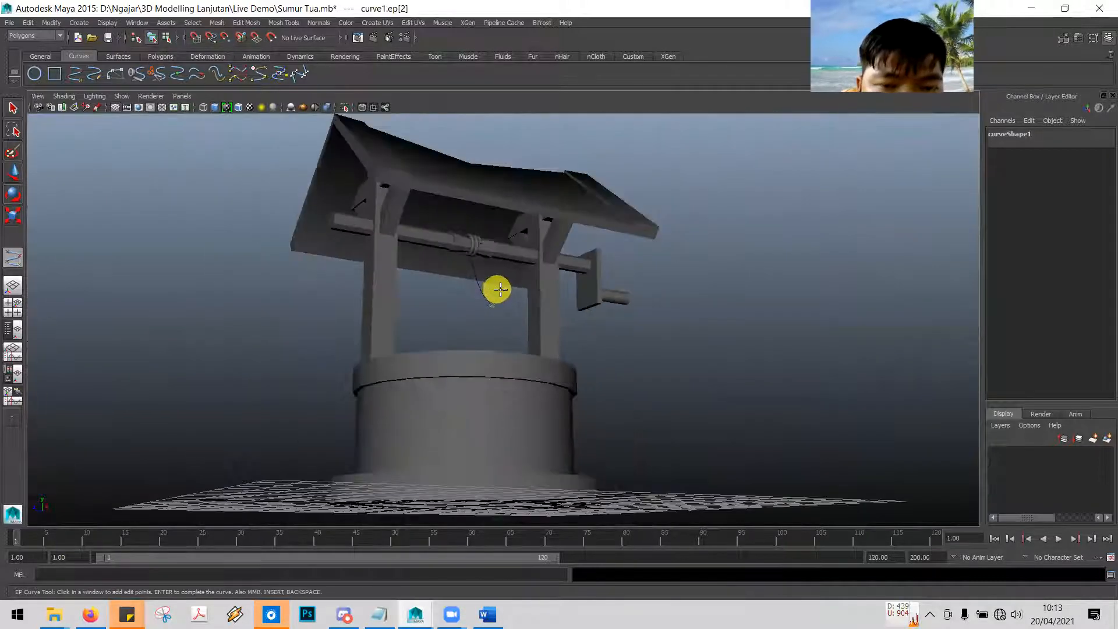
pyautogui.scroll(3, 521, 295)
pyautogui.keyDown('alt'); pyautogui.moveTo(447, 305); pyautogui.dragTo(536, 321); pyautogui.keyUp('alt')
pyautogui.scroll(4, 600, 307)
pyautogui.keyDown('alt'); pyautogui.moveTo(600, 307); pyautogui.dragTo(426, 302); pyautogui.keyUp('alt')
pyautogui.scroll(3, 577, 312)
pyautogui.press('4')
pyautogui.keyDown('alt'); pyautogui.moveTo(142, 322); pyautogui.dragTo(401, 390, button='middle'); pyautogui.keyUp('alt')
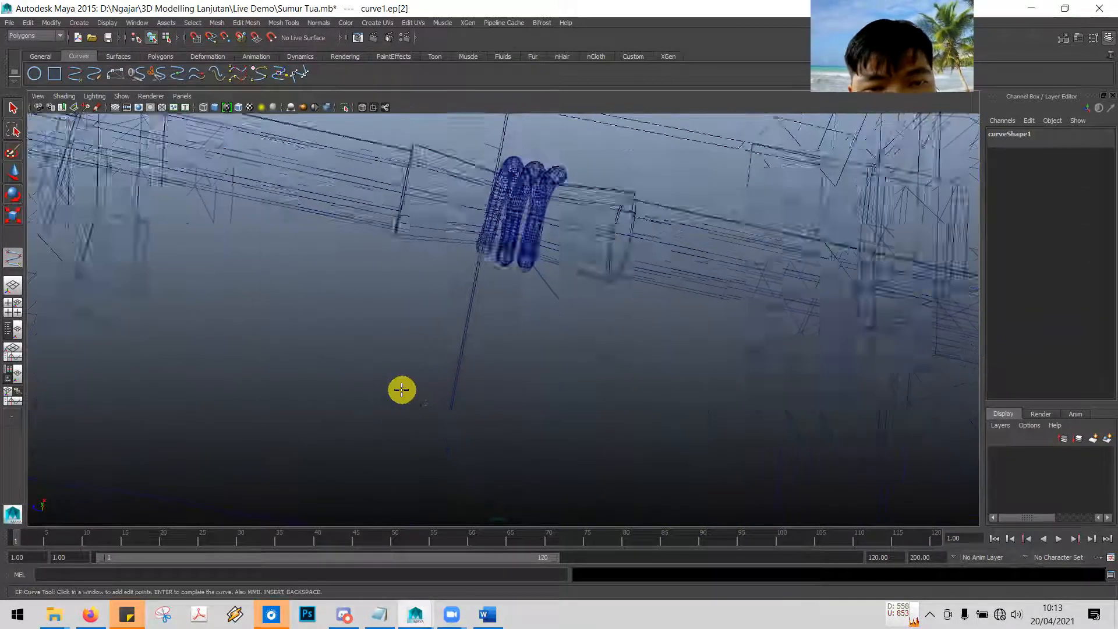
pyautogui.scroll(5, 402, 389)
pyautogui.keyDown('alt'); pyautogui.moveTo(399, 299); pyautogui.dragTo(501, 340); pyautogui.keyUp('alt')
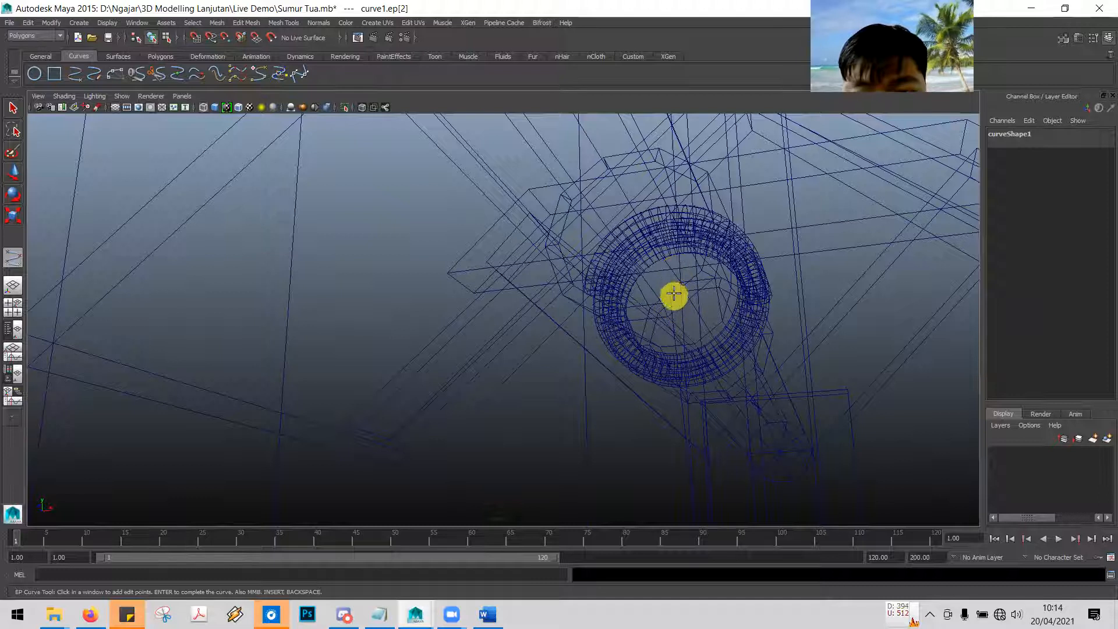
# Switch to Word, read tutorial step 67 on joining the hanging rope to the coil, and return to Maya
pyautogui.hotkey('alt', 'Tab')
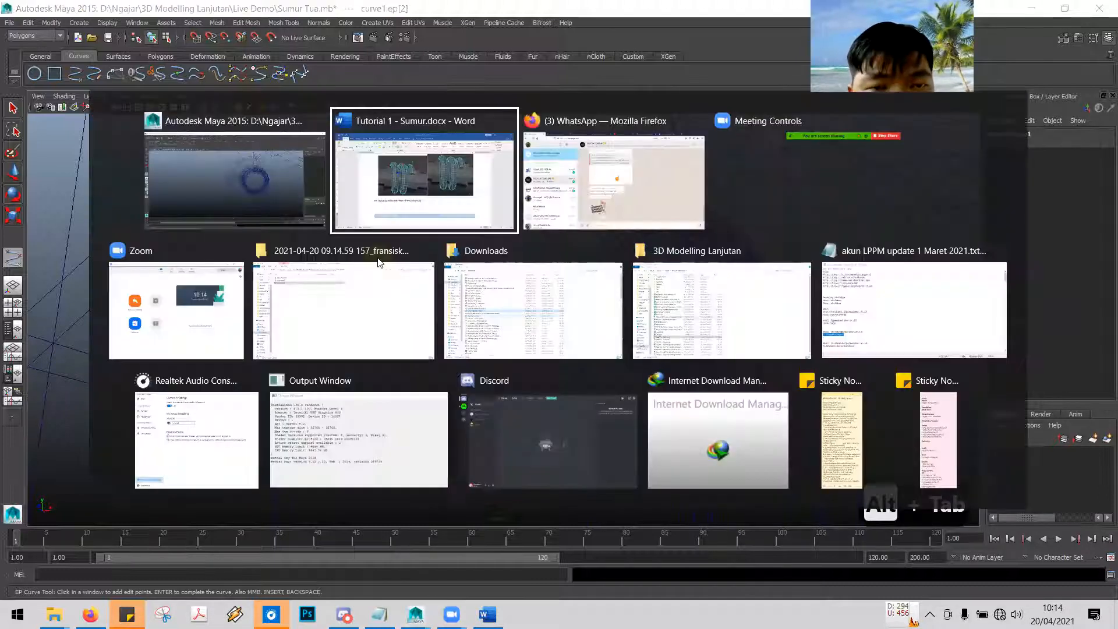
pyautogui.scroll(5, 377, 257)
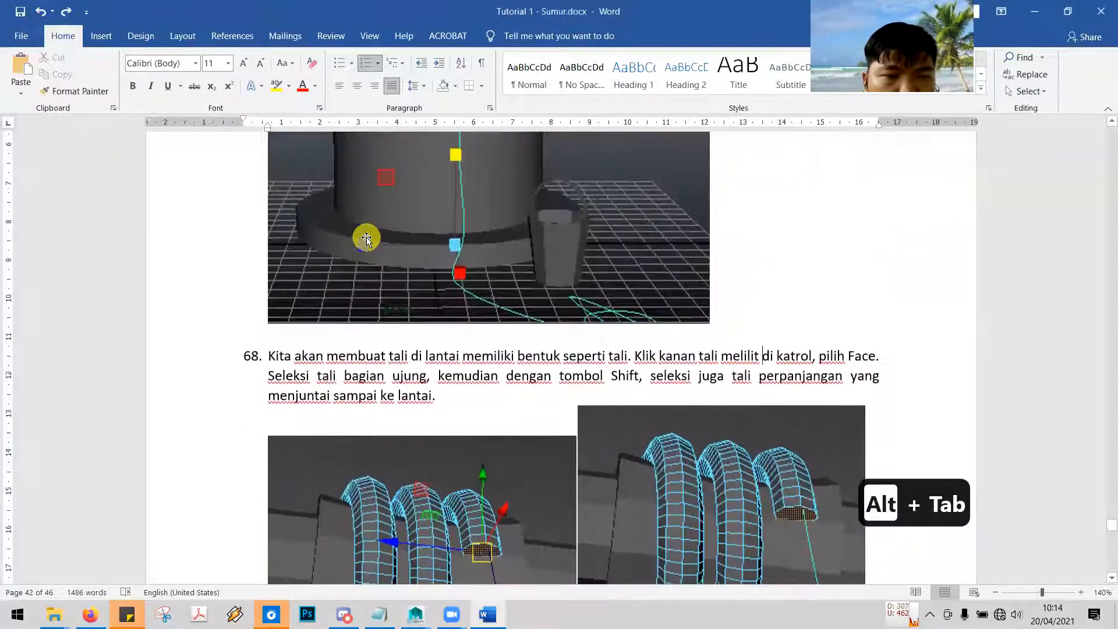
pyautogui.scroll(15, 498, 355)
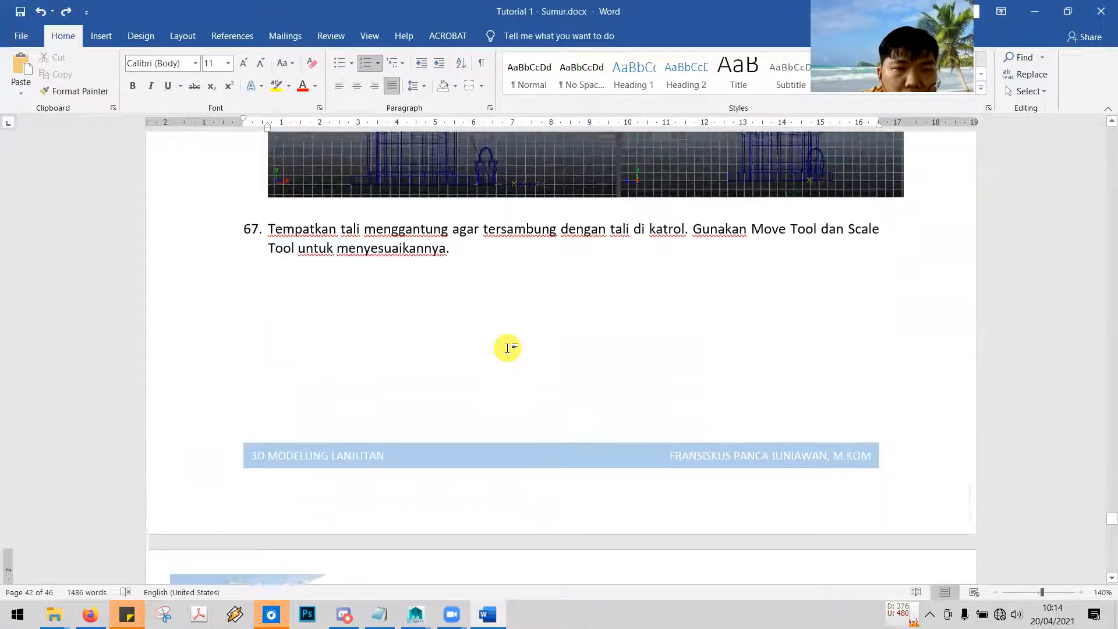
pyautogui.hotkey('alt', 'Tab')
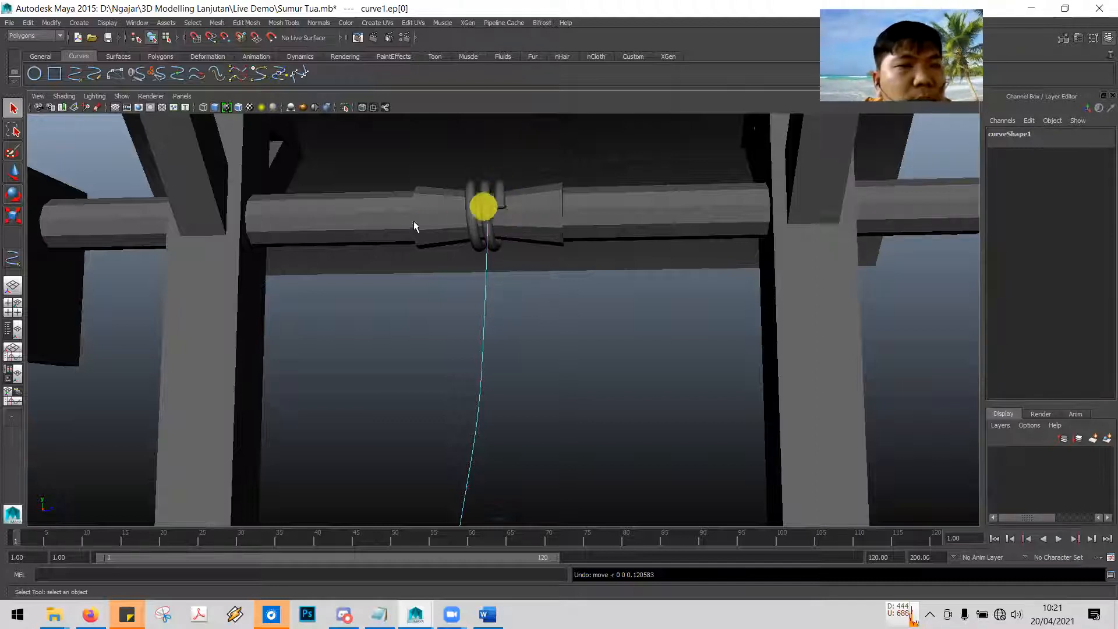
# Display the rope curve's edit points and select the second one, just below the coil
pyautogui.rightClick(485, 313)
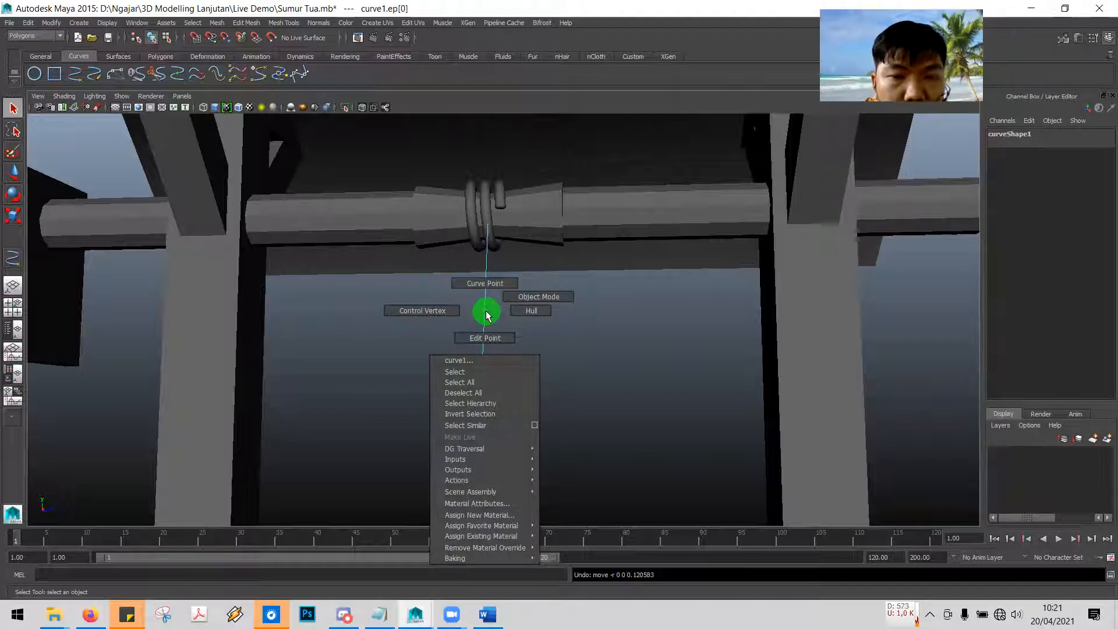
pyautogui.moveTo(495, 338); pyautogui.dragTo(495, 339, button='right')
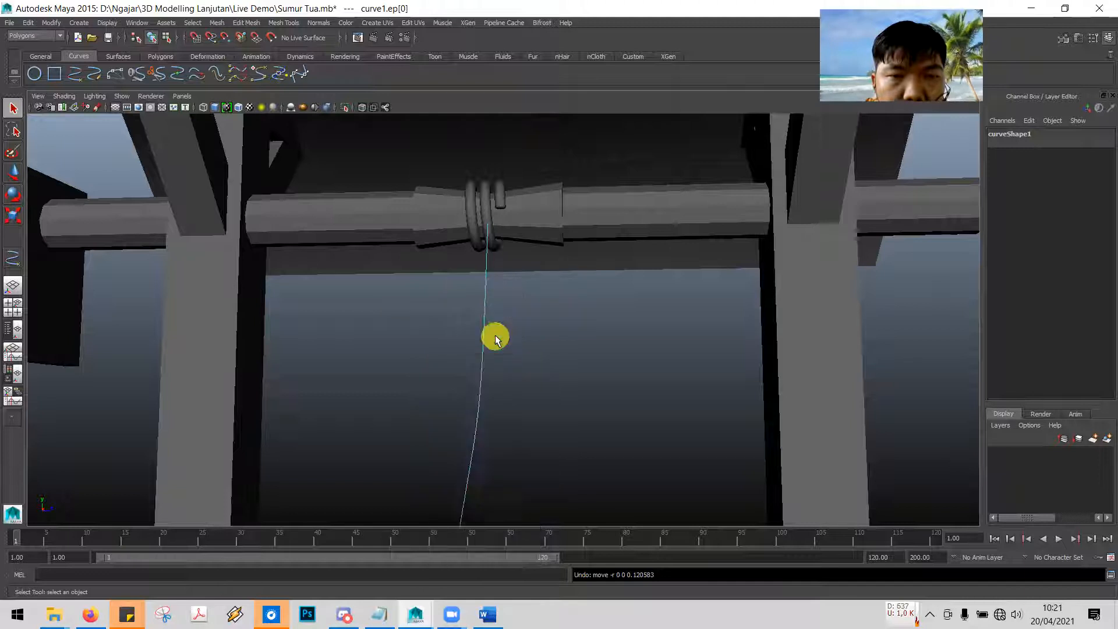
pyautogui.keyDown('alt'); pyautogui.moveTo(516, 356); pyautogui.dragTo(509, 352); pyautogui.keyUp('alt')
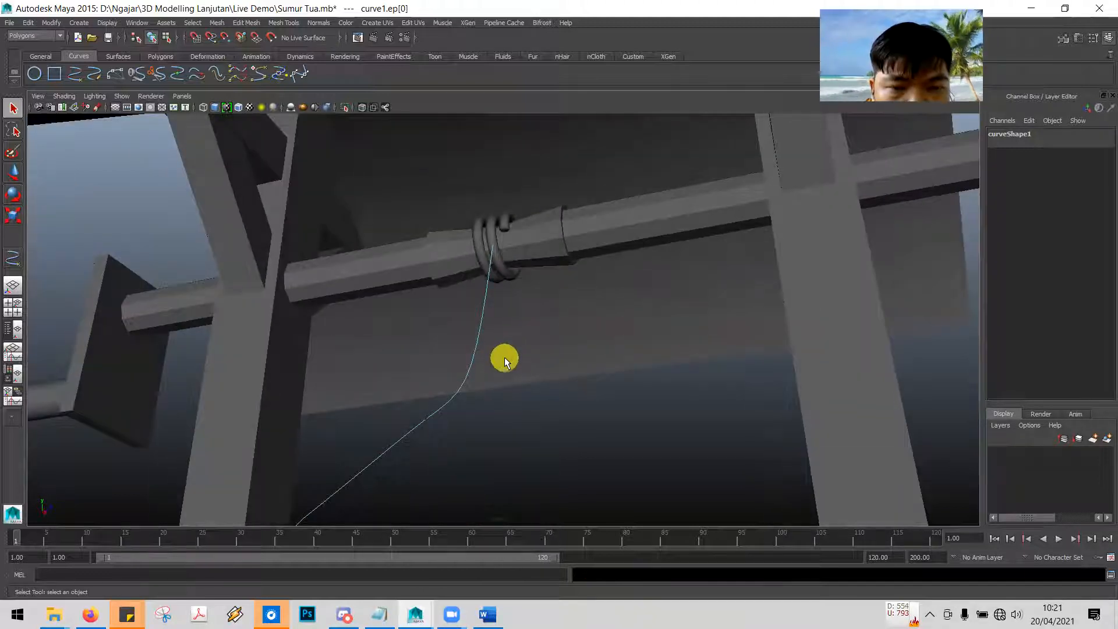
pyautogui.scroll(3, 458, 403)
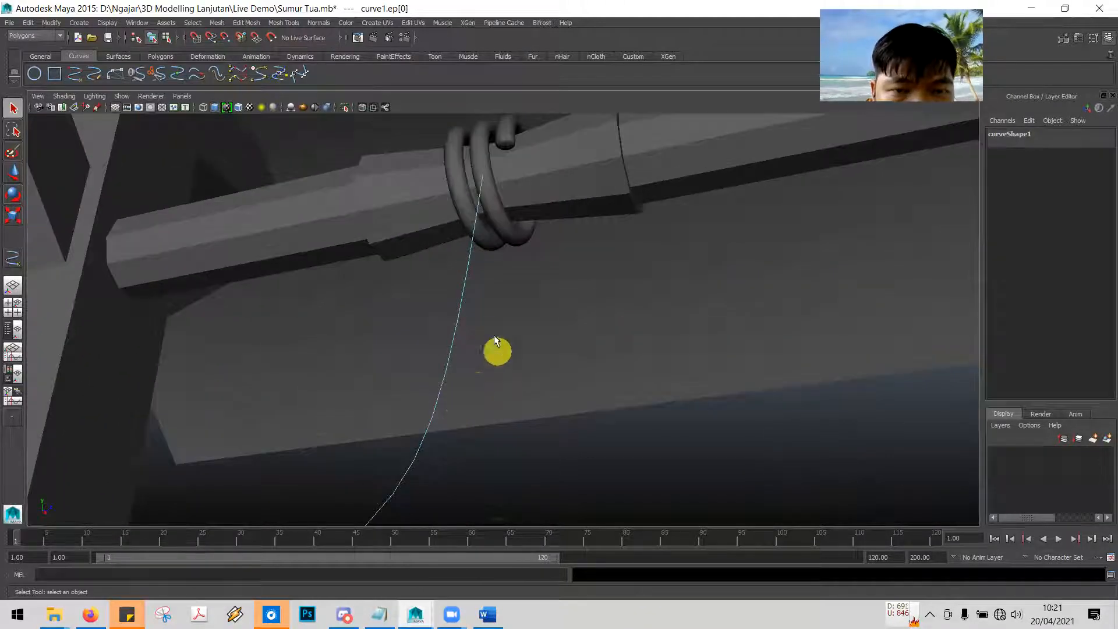
pyautogui.keyDown('alt'); pyautogui.moveTo(536, 339); pyautogui.dragTo(585, 203, button='middle'); pyautogui.keyUp('alt')
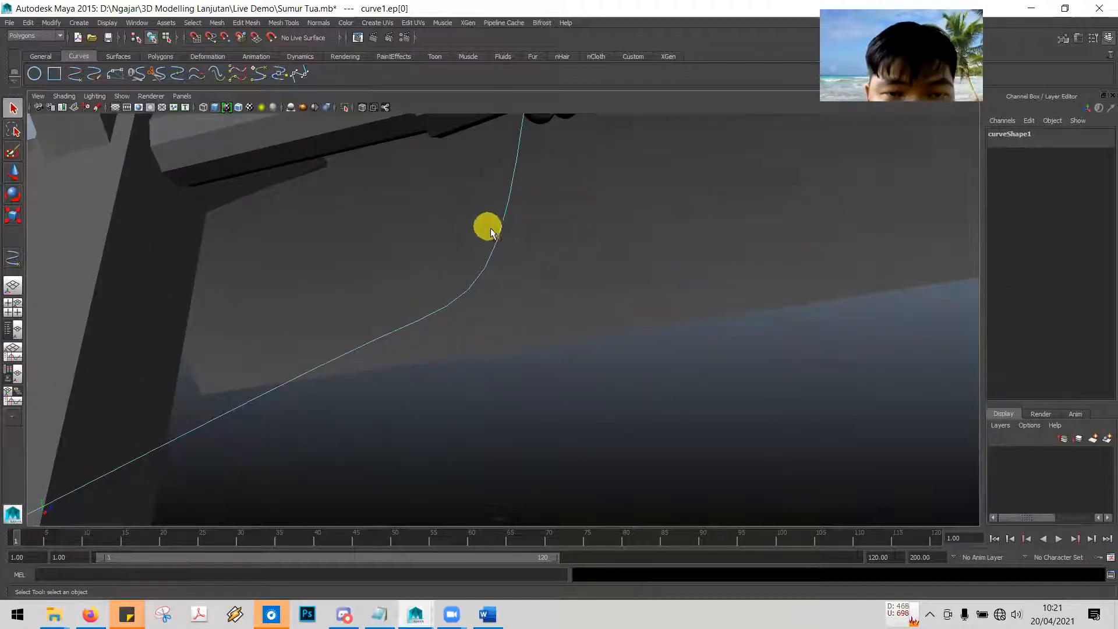
pyautogui.moveTo(477, 215); pyautogui.dragTo(531, 270)
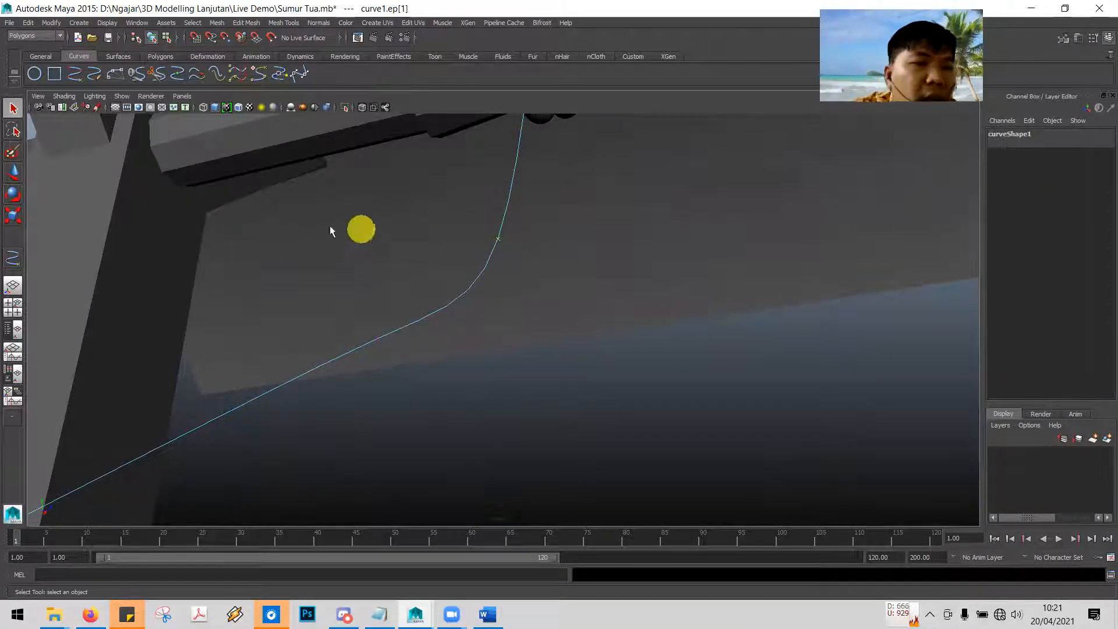
# Select the rope curve's topmost edit point and move it along the axle until it lines up with the coil's open end
pyautogui.click(13, 173)
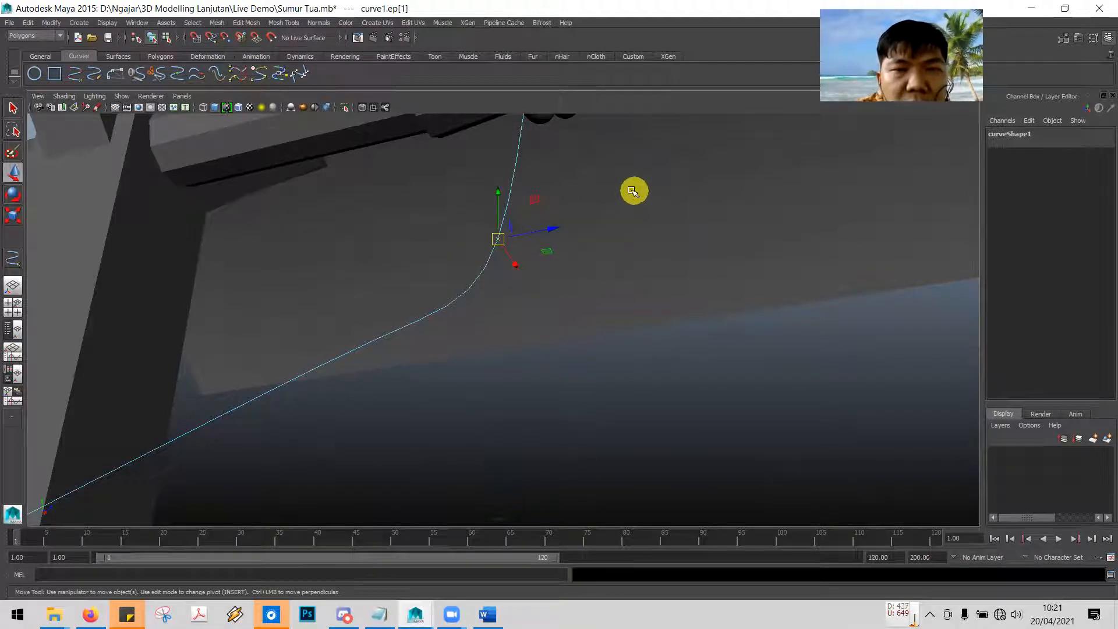
pyautogui.keyDown('alt'); pyautogui.moveTo(626, 191); pyautogui.dragTo(572, 371, button='middle'); pyautogui.keyUp('alt')
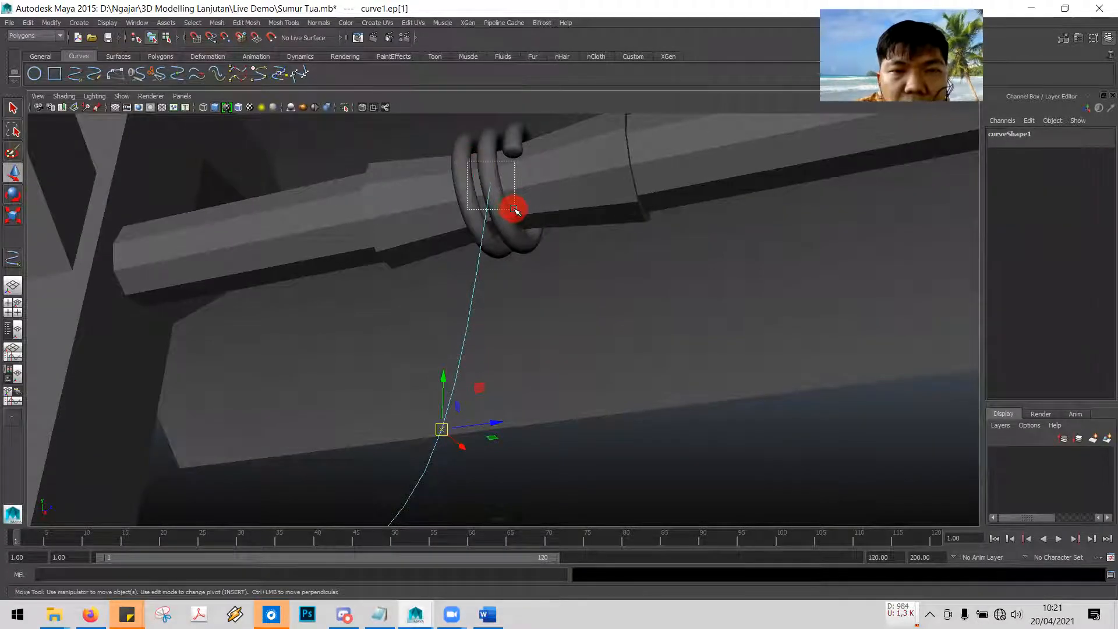
pyautogui.moveTo(513, 209); pyautogui.dragTo(547, 157)
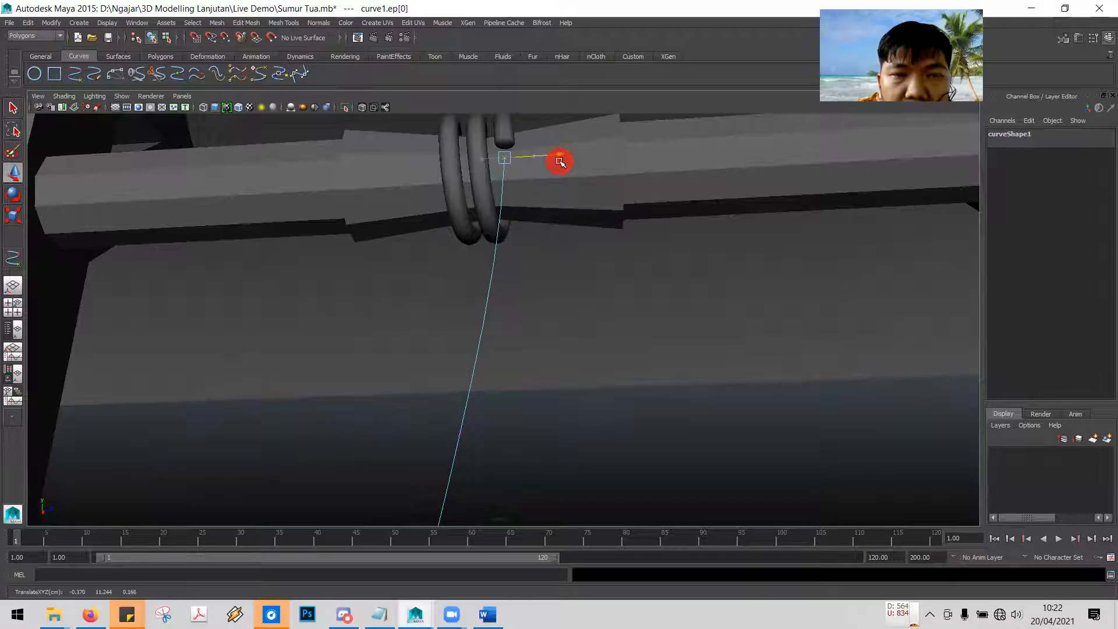
pyautogui.moveTo(559, 163); pyautogui.dragTo(559, 163)
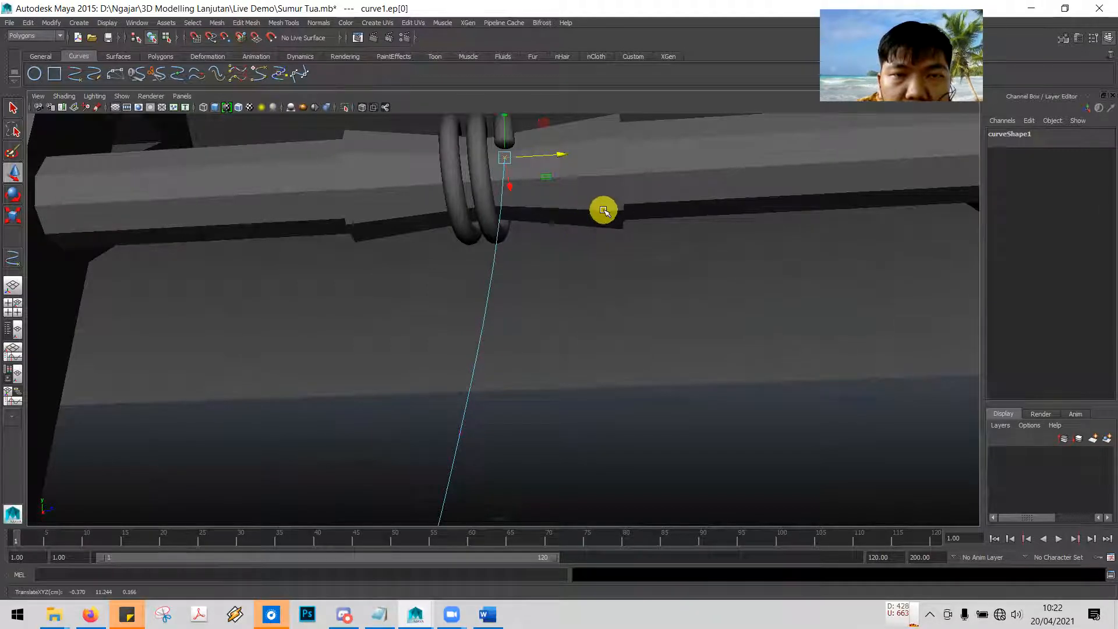
pyautogui.scroll(-5, 603, 209)
pyautogui.keyDown('alt'); pyautogui.moveTo(602, 211); pyautogui.dragTo(595, 314); pyautogui.keyUp('alt')
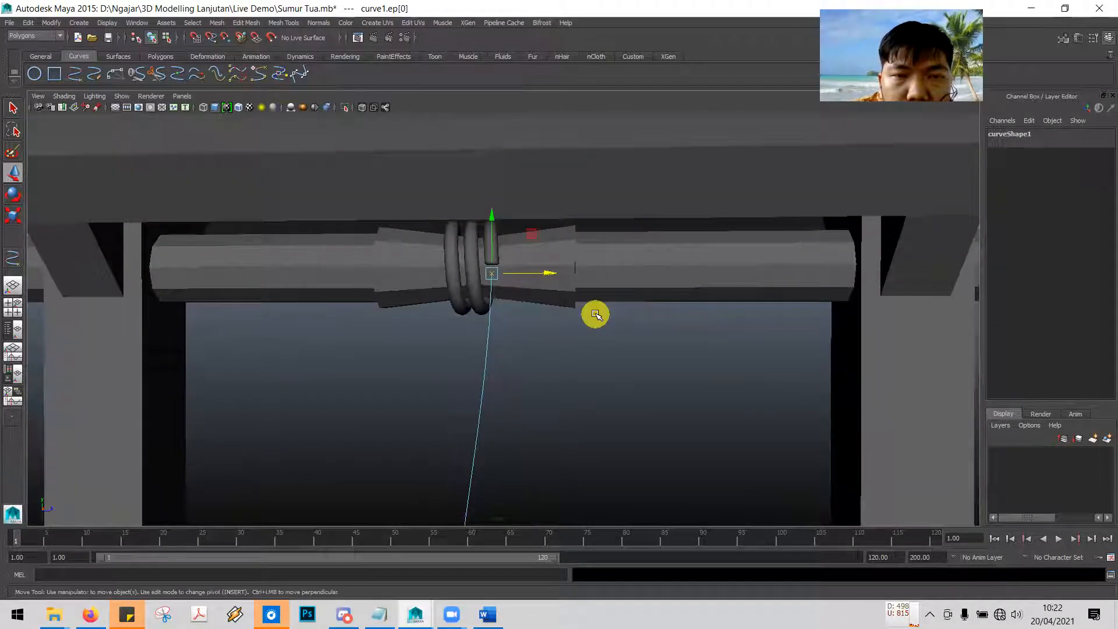
# Raise the rope curve's topmost edit point and shift it in depth so it sits on the coil's end face
pyautogui.scroll(4, 594, 315)
pyautogui.moveTo(481, 170); pyautogui.dragTo(480, 165)
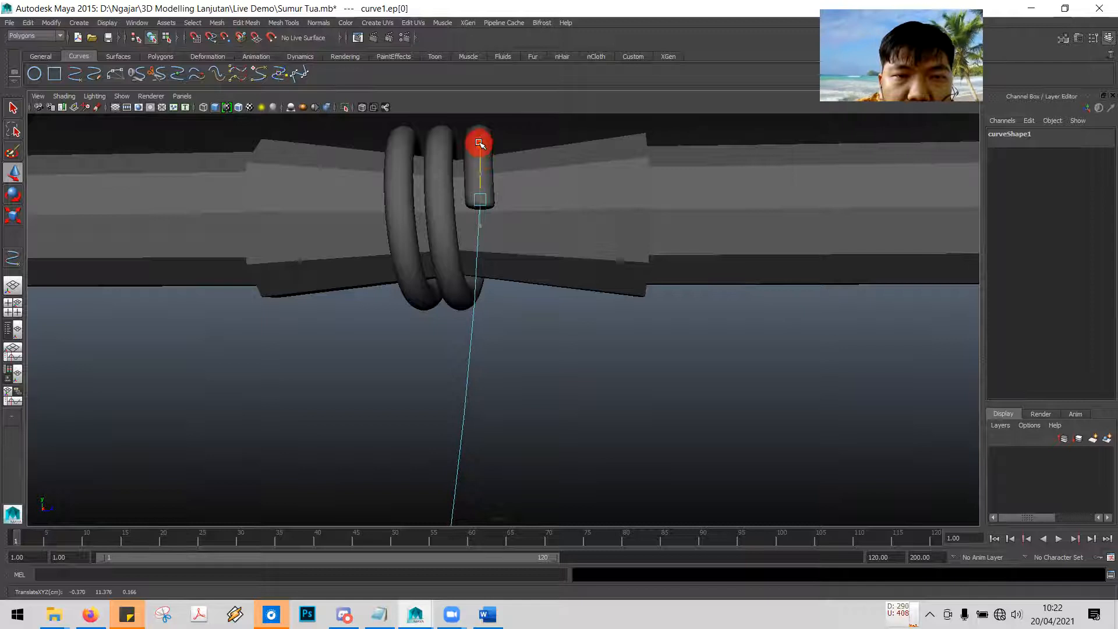
pyautogui.keyDown('alt'); pyautogui.moveTo(550, 242); pyautogui.dragTo(446, 160); pyautogui.keyUp('alt')
pyautogui.keyDown('alt'); pyautogui.moveTo(716, 314); pyautogui.dragTo(698, 337); pyautogui.keyUp('alt')
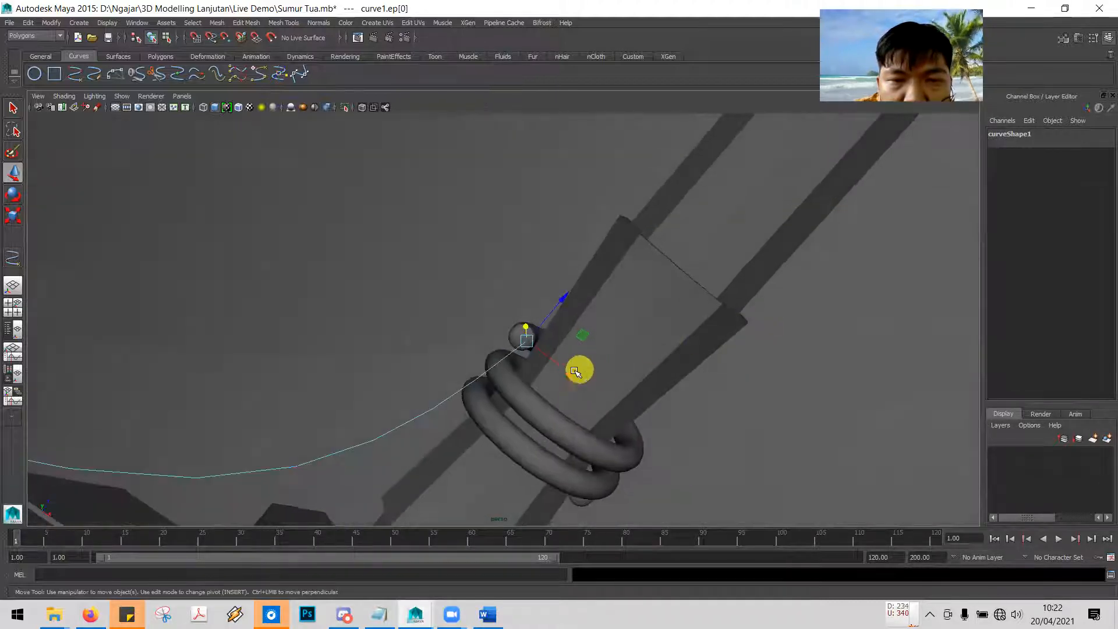
pyautogui.moveTo(570, 375); pyautogui.dragTo(617, 429)
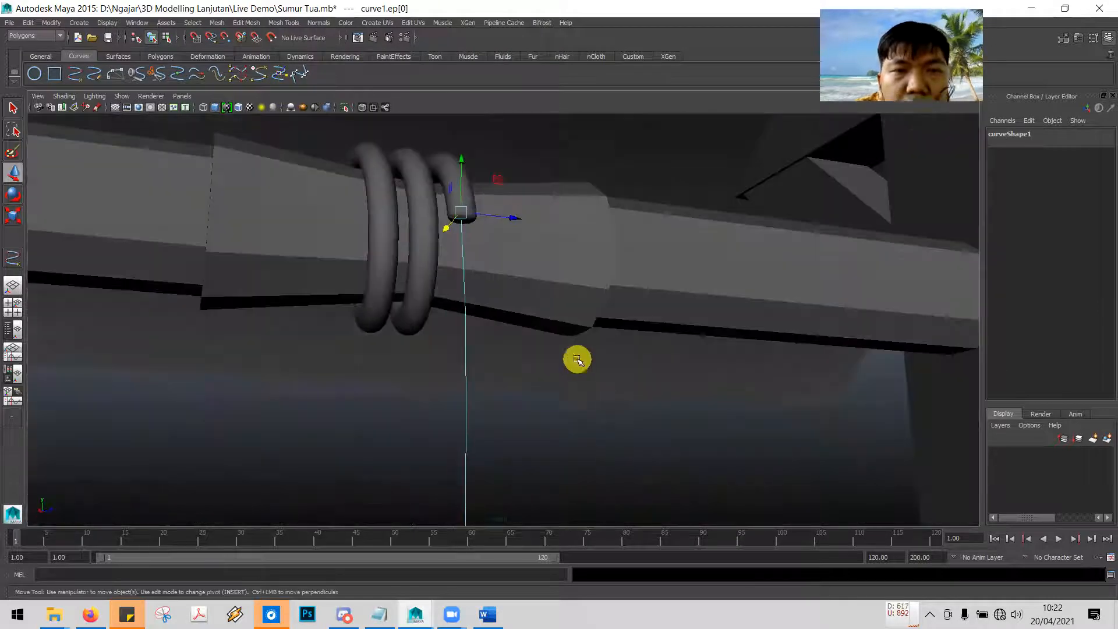
pyautogui.click(13, 108)
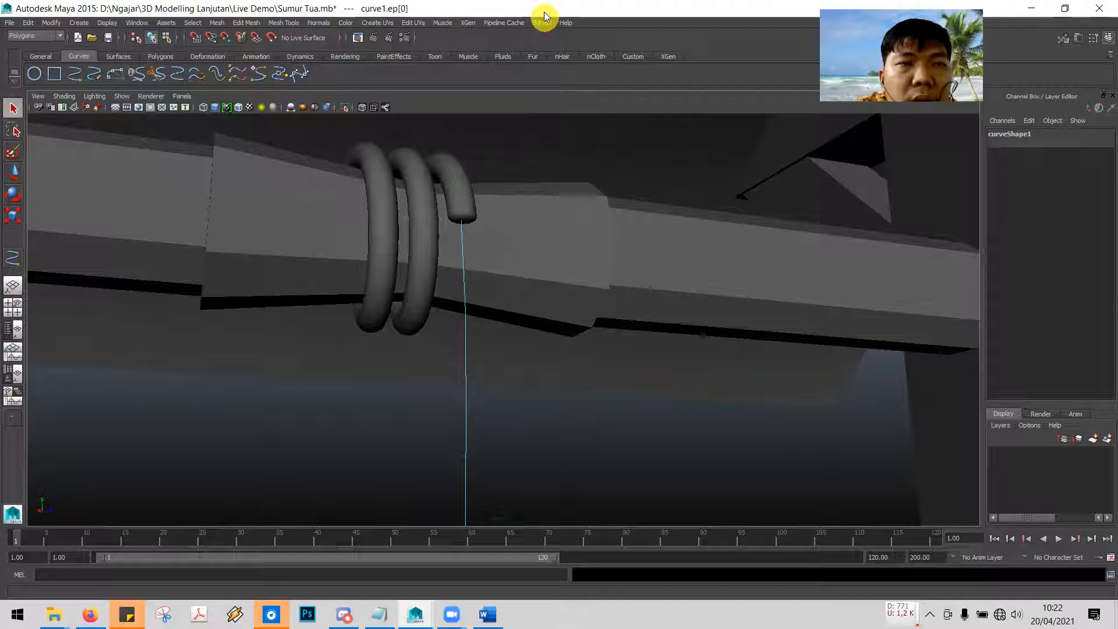
# Switch to Word, read tutorial step 68 on selecting the coil's end face and the hanging rope, and return to Maya
pyautogui.hotkey('alt', 'Tab')
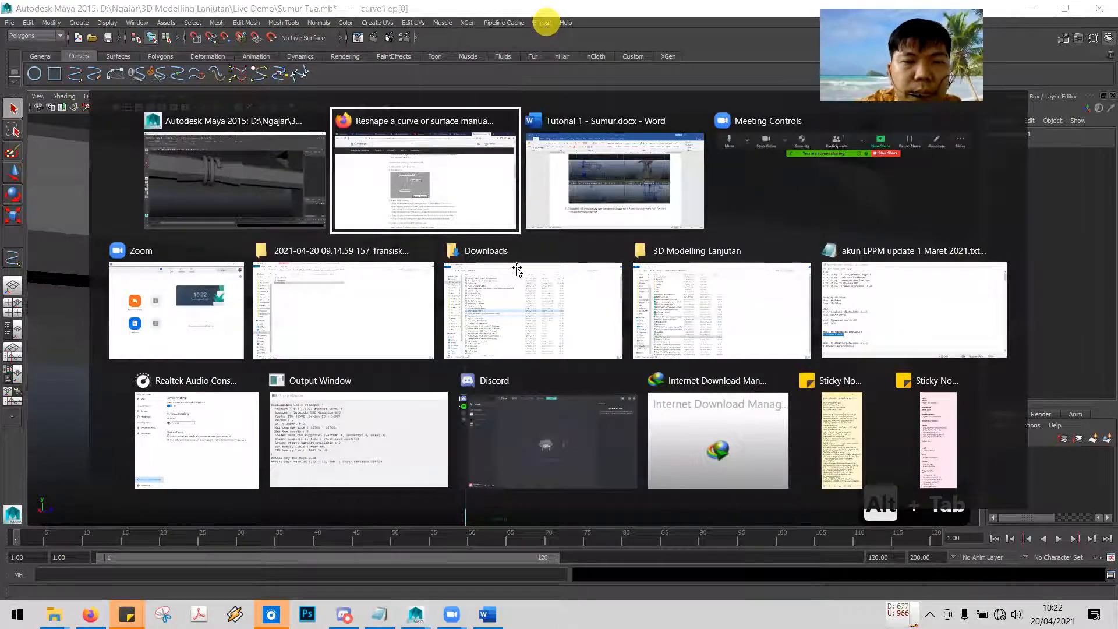
pyautogui.hotkey('alt', 'Tab')
pyautogui.scroll(-15, 495, 221)
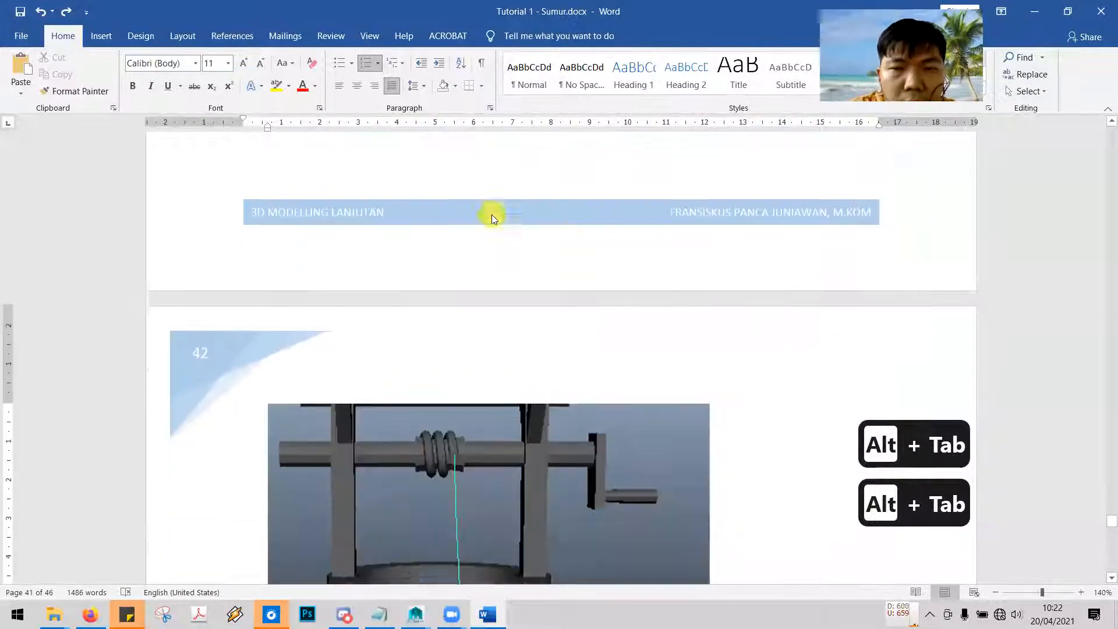
pyautogui.scroll(-5, 491, 212)
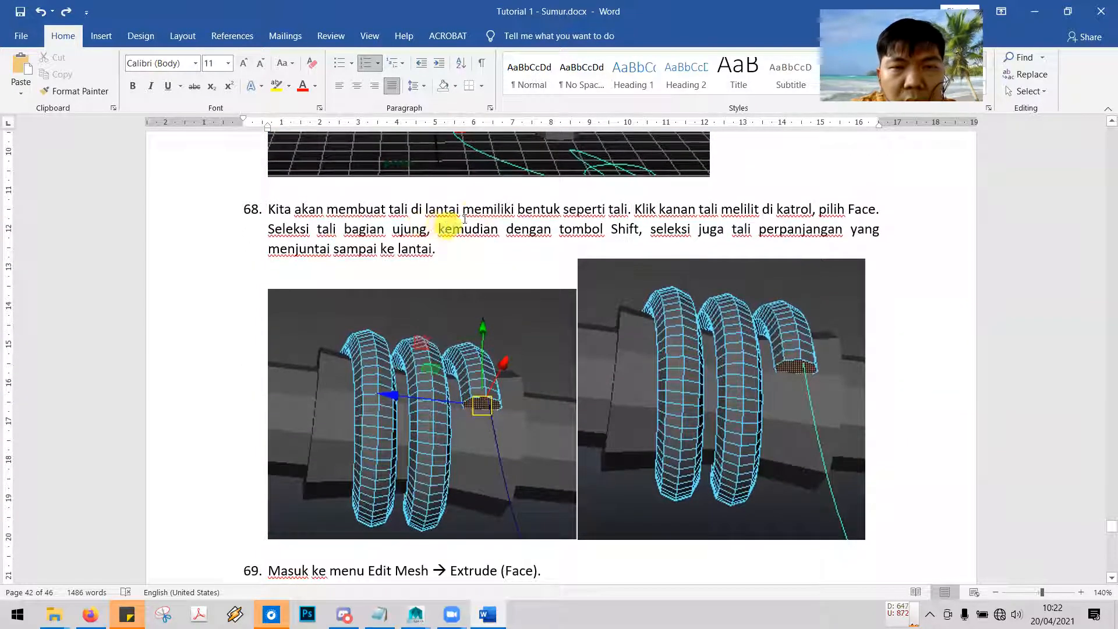
pyautogui.moveTo(516, 231); pyautogui.dragTo(616, 230)
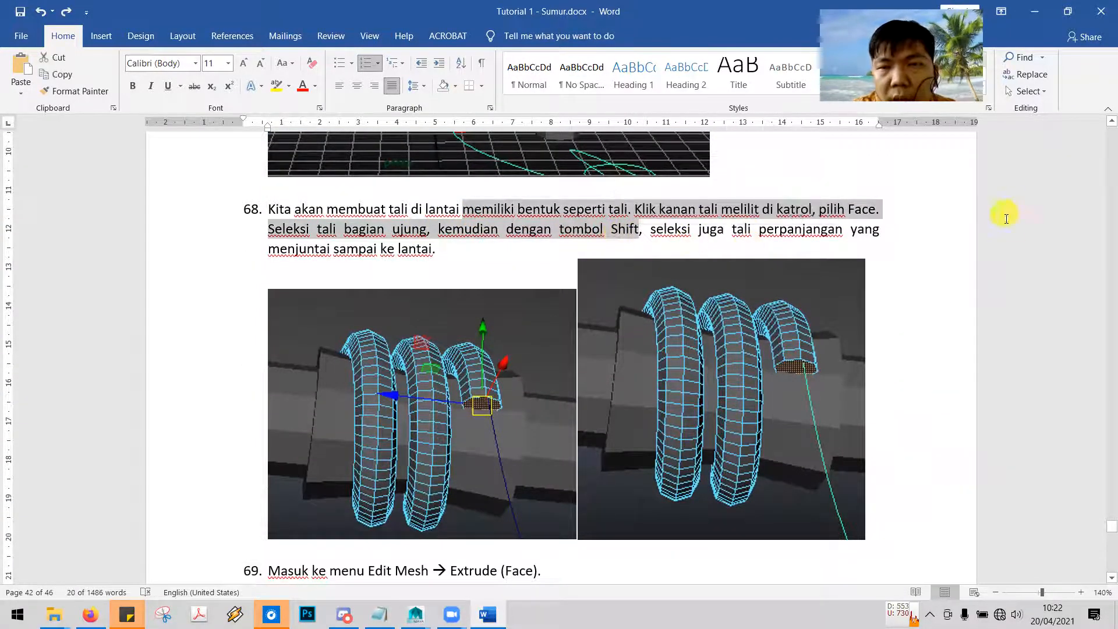
pyautogui.click(950, 216)
pyautogui.hotkey('alt', 'Tab')
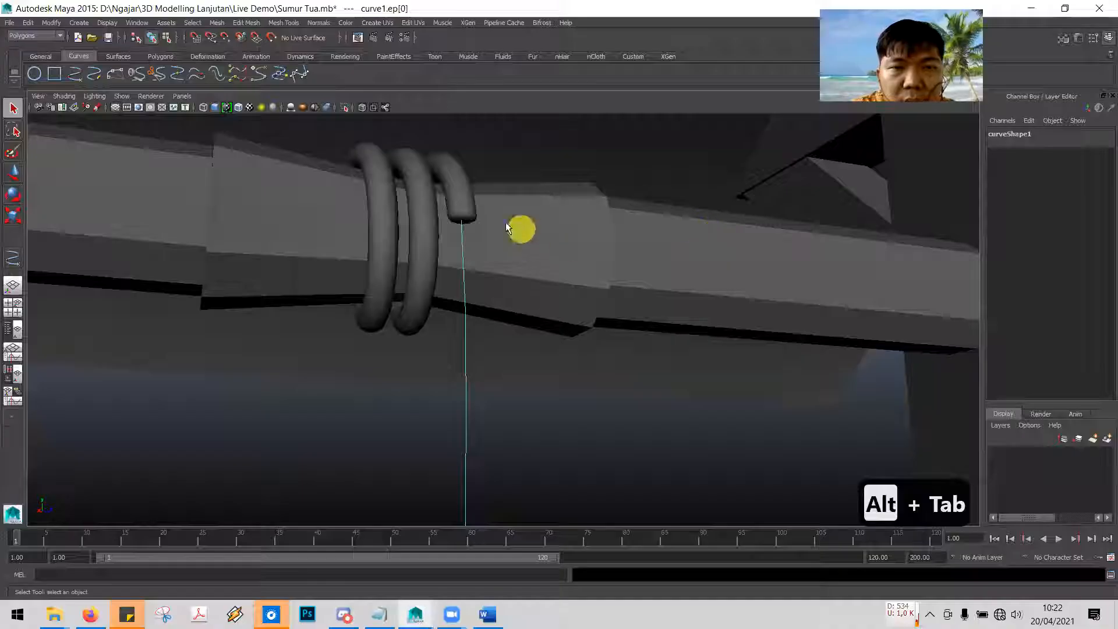
# Put the coil in face selection mode, select its end face, and add the hanging rope curve to the selection
pyautogui.click(450, 187)
pyautogui.hotkey('alt', 'Tab')
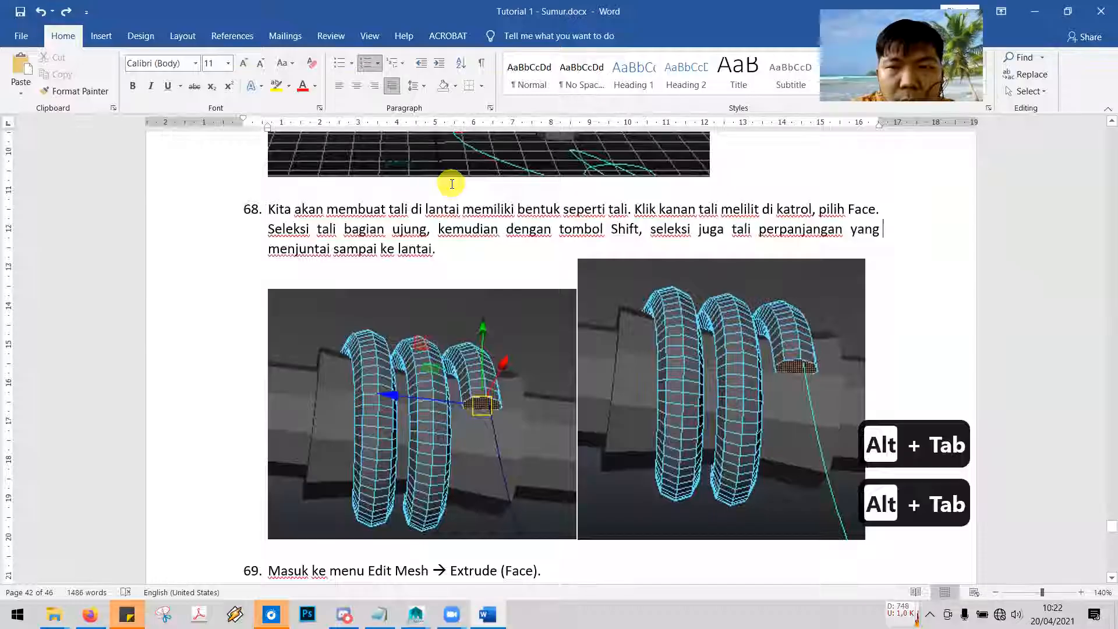
pyautogui.hotkey('alt', 'Tab')
pyautogui.moveTo(449, 181); pyautogui.dragTo(445, 208, button='right')
pyautogui.hotkey('alt', 'Tab')
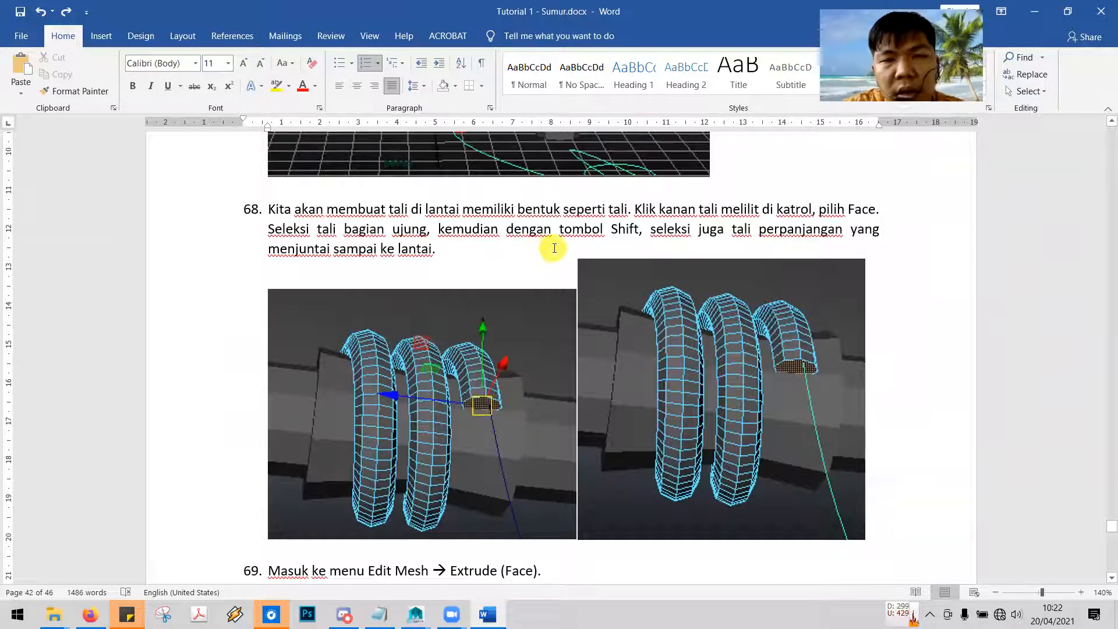
pyautogui.hotkey('alt', 'Tab')
pyautogui.keyDown('alt'); pyautogui.moveTo(565, 237); pyautogui.dragTo(528, 177); pyautogui.keyUp('alt')
pyautogui.click(436, 271)
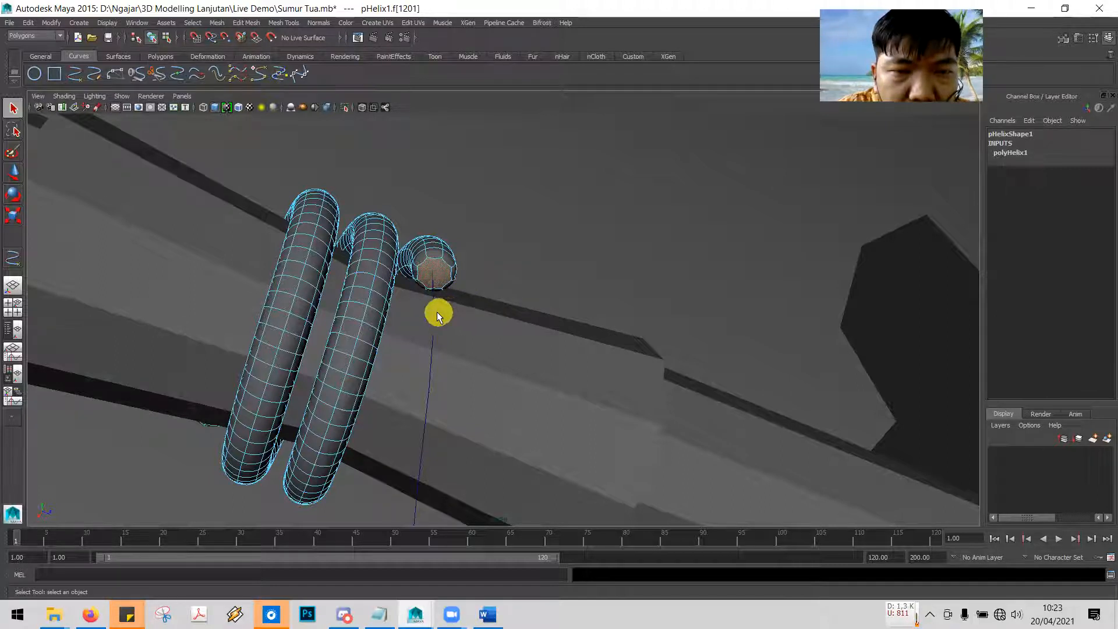
pyautogui.click(434, 312)
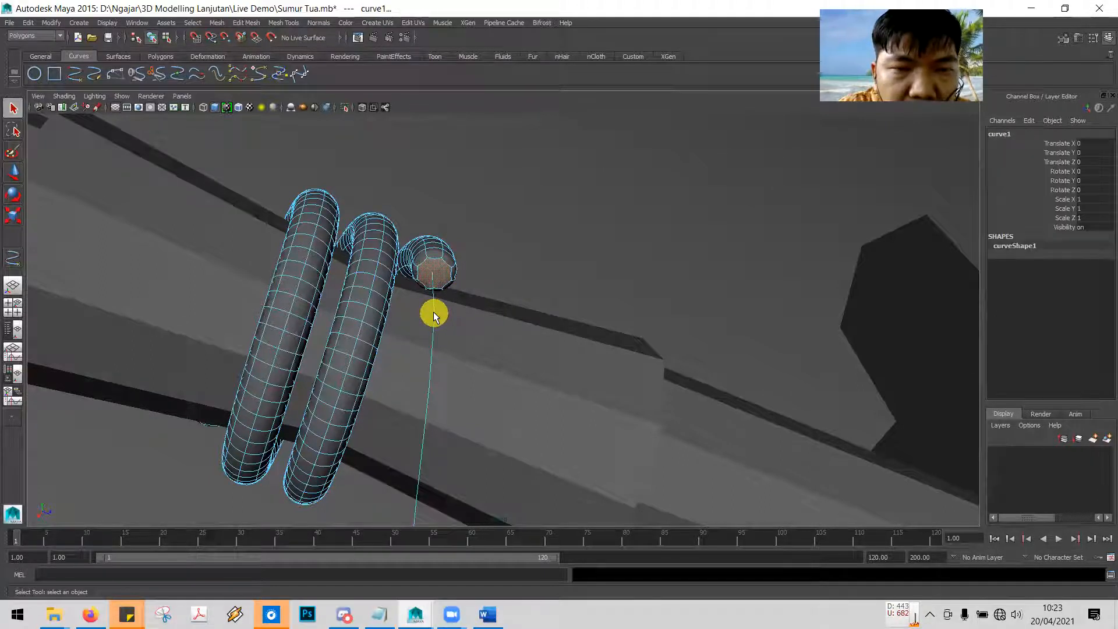
# Read tutorial step 69 in Word, then return to Maya and extrude the coil's end face along the rope curve
pyautogui.hotkey('alt', 'Tab')
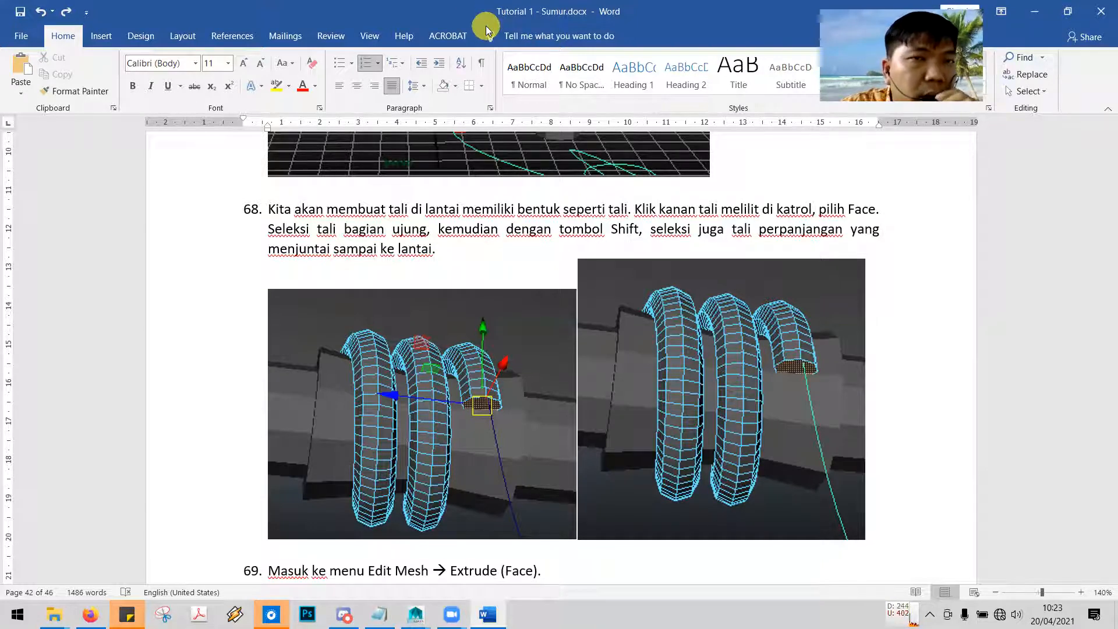
pyautogui.scroll(-1, 552, 191)
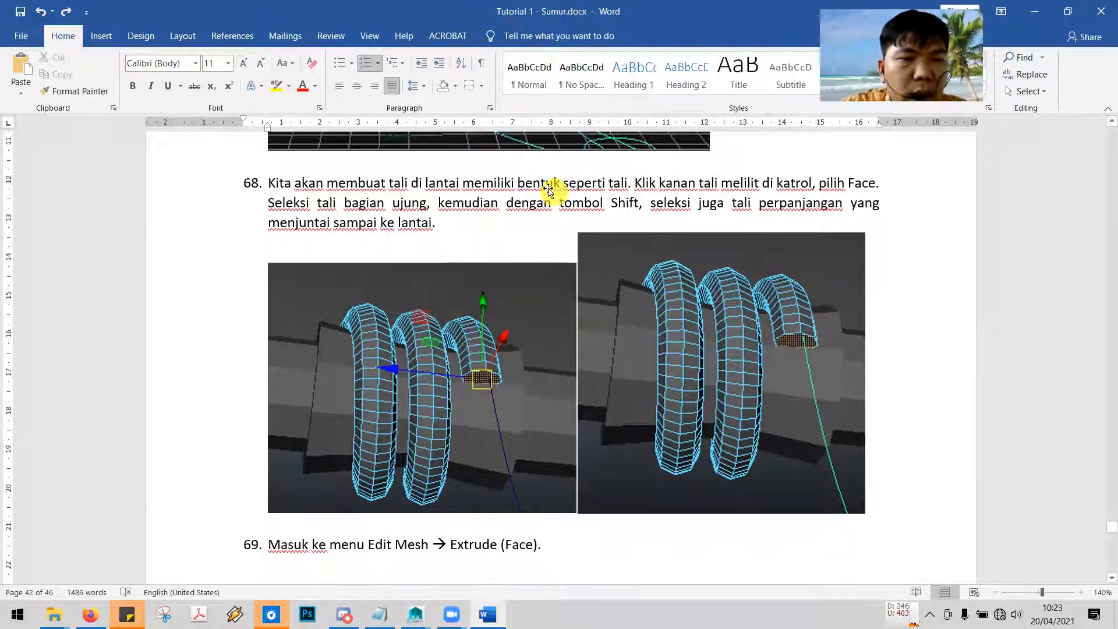
pyautogui.scroll(-6, 546, 191)
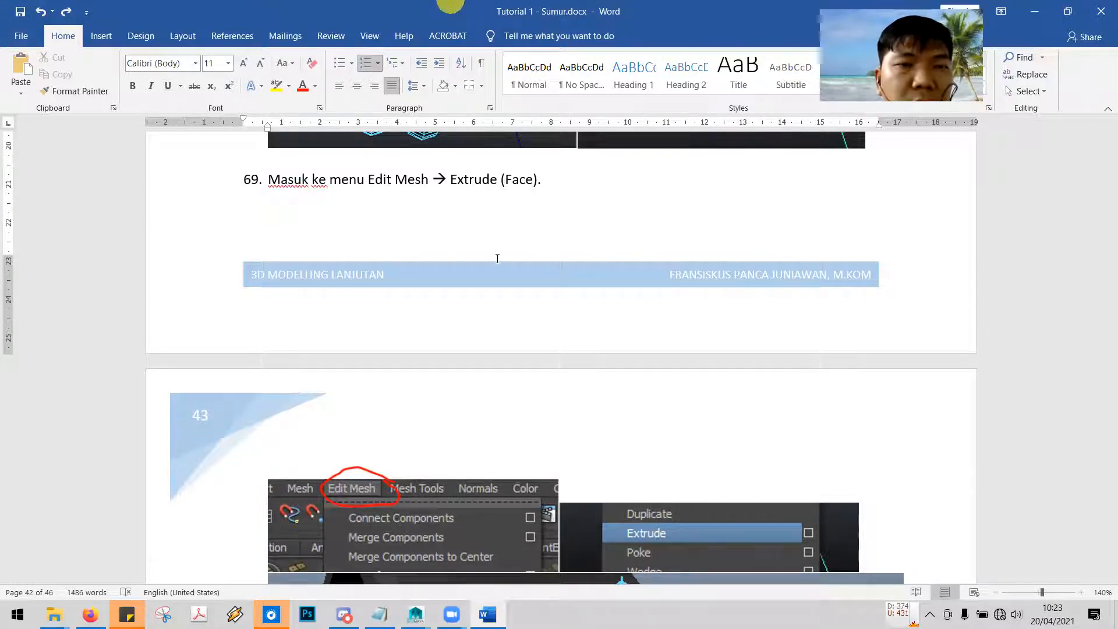
pyautogui.hotkey('alt', 'Tab')
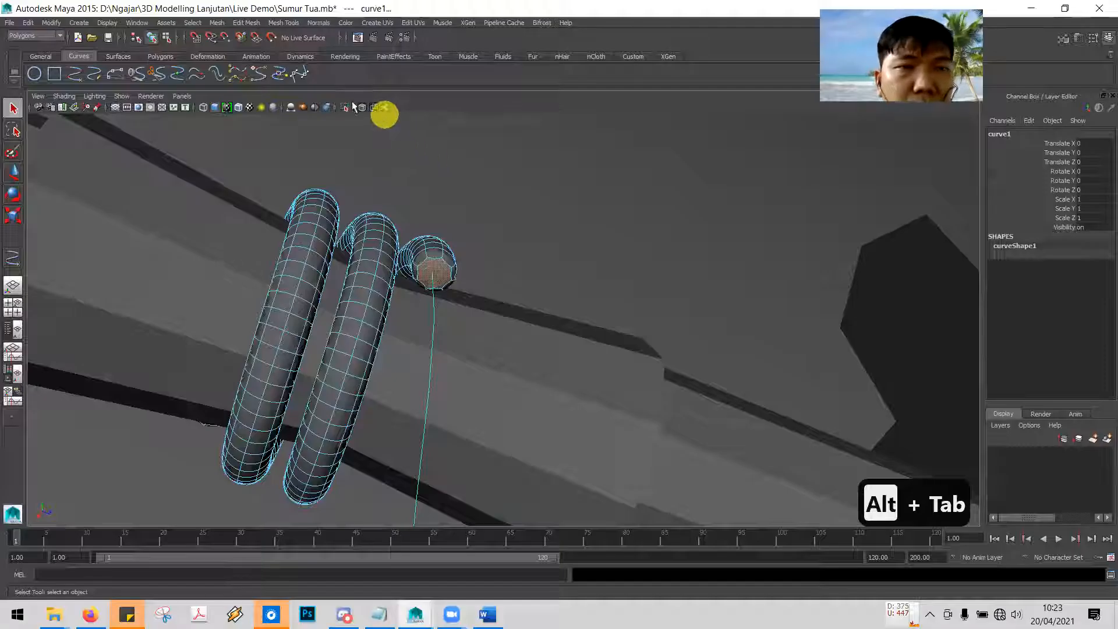
pyautogui.click(247, 22)
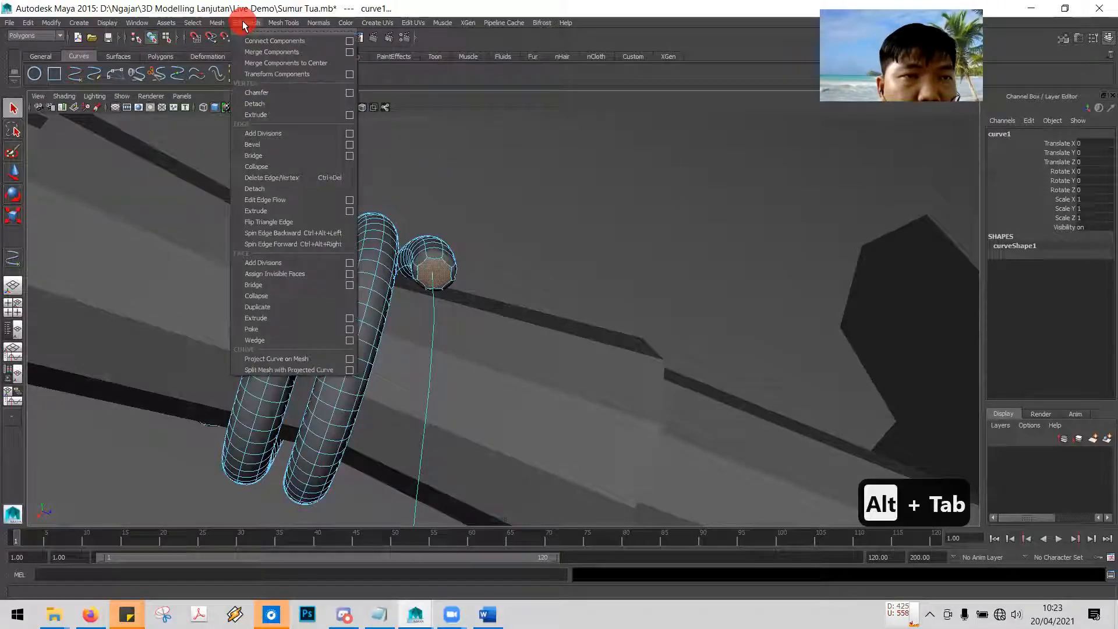
pyautogui.click(283, 317)
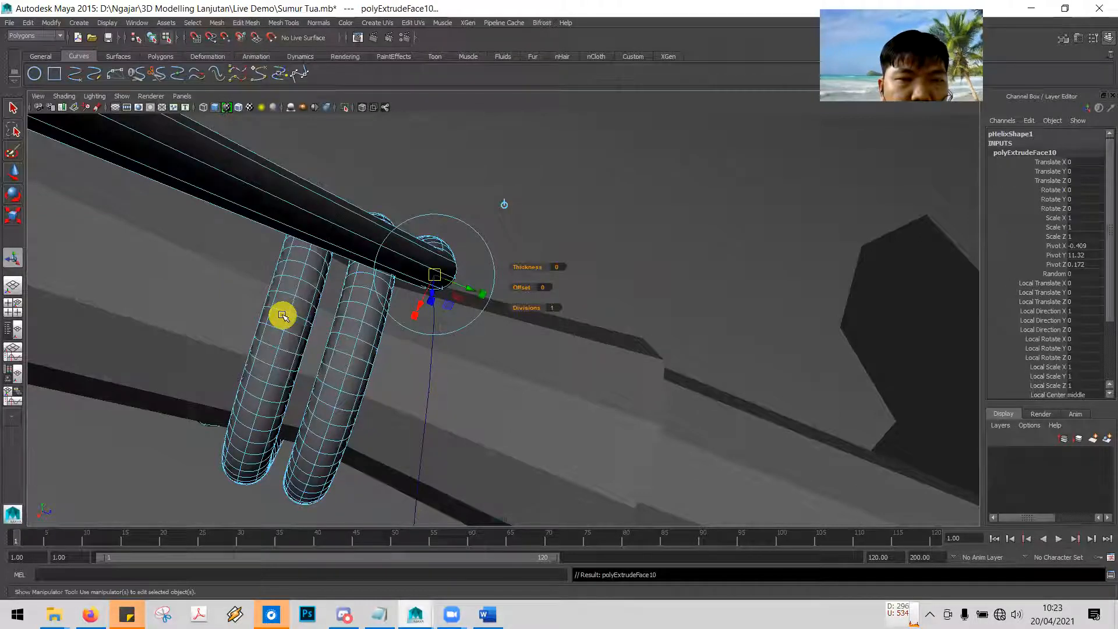
# Read tutorial steps 69 and 70 in Word and compare their pictures with the extruded rope in Maya
pyautogui.hotkey('alt', 'Tab')
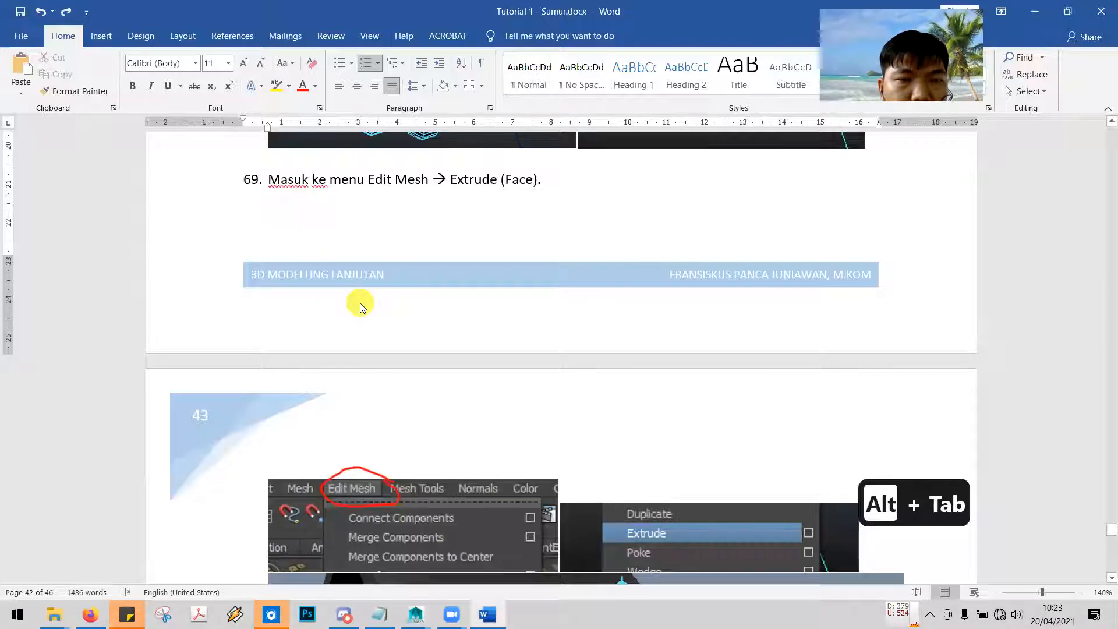
pyautogui.scroll(-4, 360, 302)
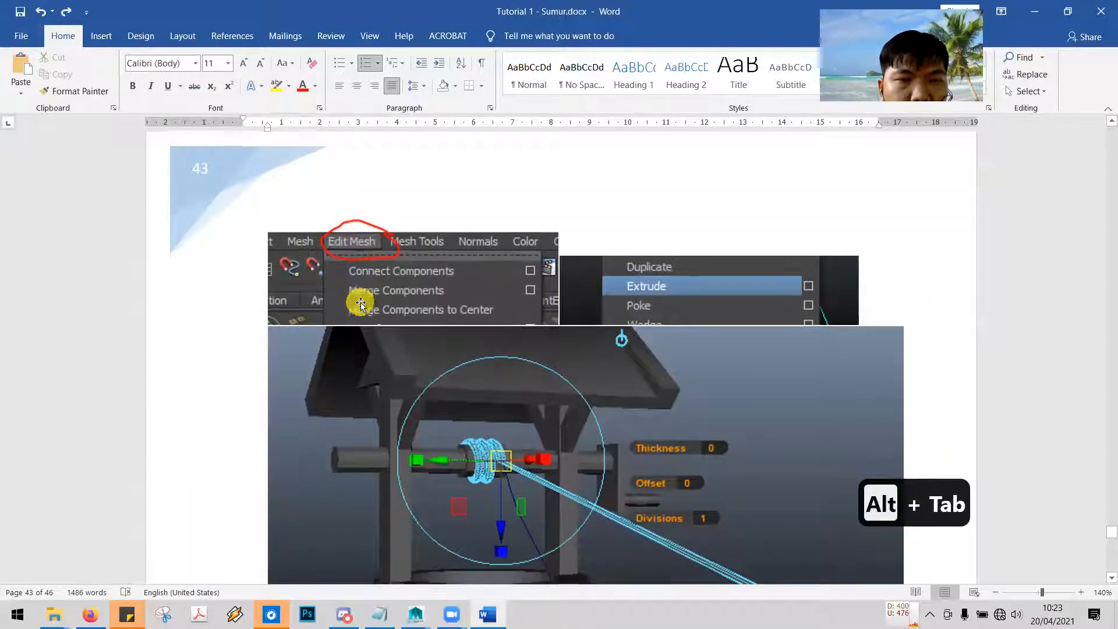
pyautogui.scroll(-3, 361, 302)
pyautogui.scroll(-1, 360, 302)
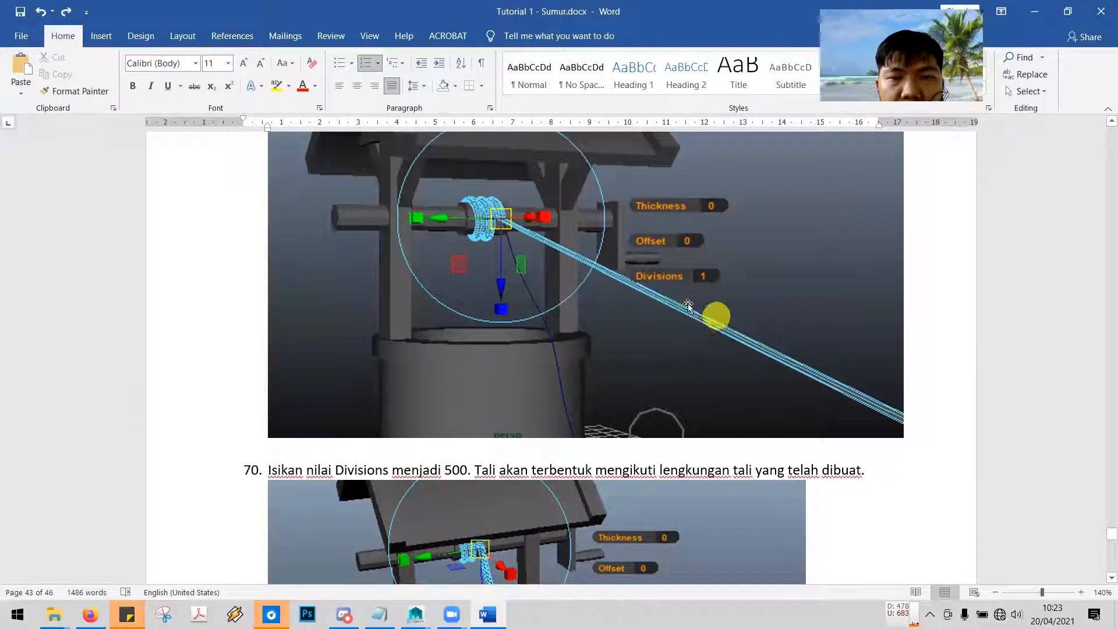
pyautogui.hotkey('alt', 'Tab')
pyautogui.keyDown('alt'); pyautogui.moveTo(500, 294); pyautogui.dragTo(525, 368); pyautogui.keyUp('alt')
pyautogui.scroll(5, 604, 349)
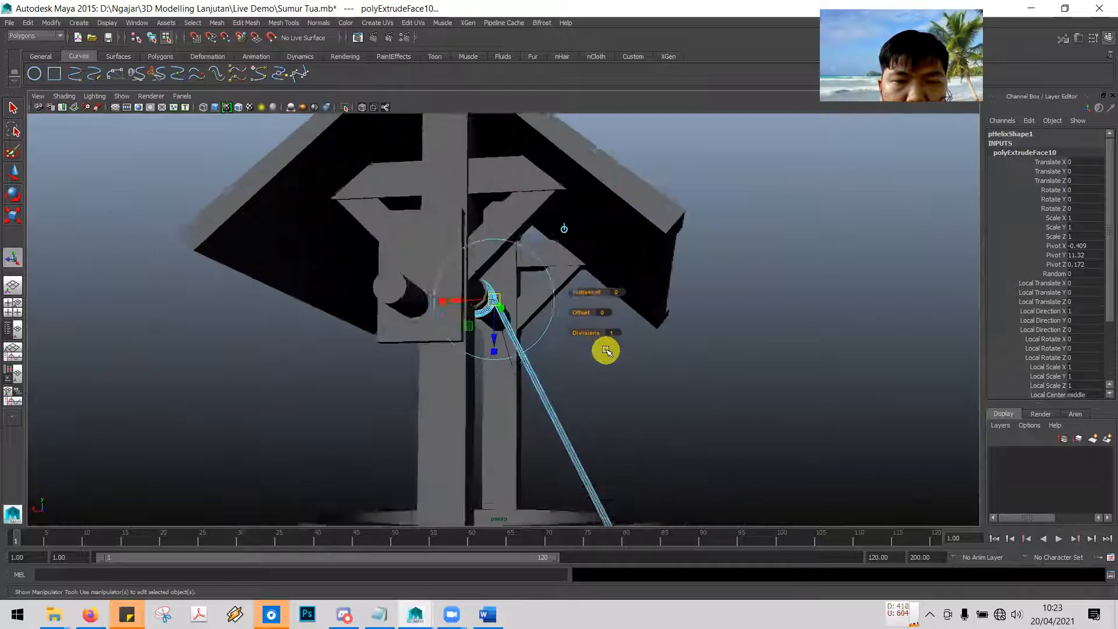
pyautogui.hotkey('alt', 'Tab')
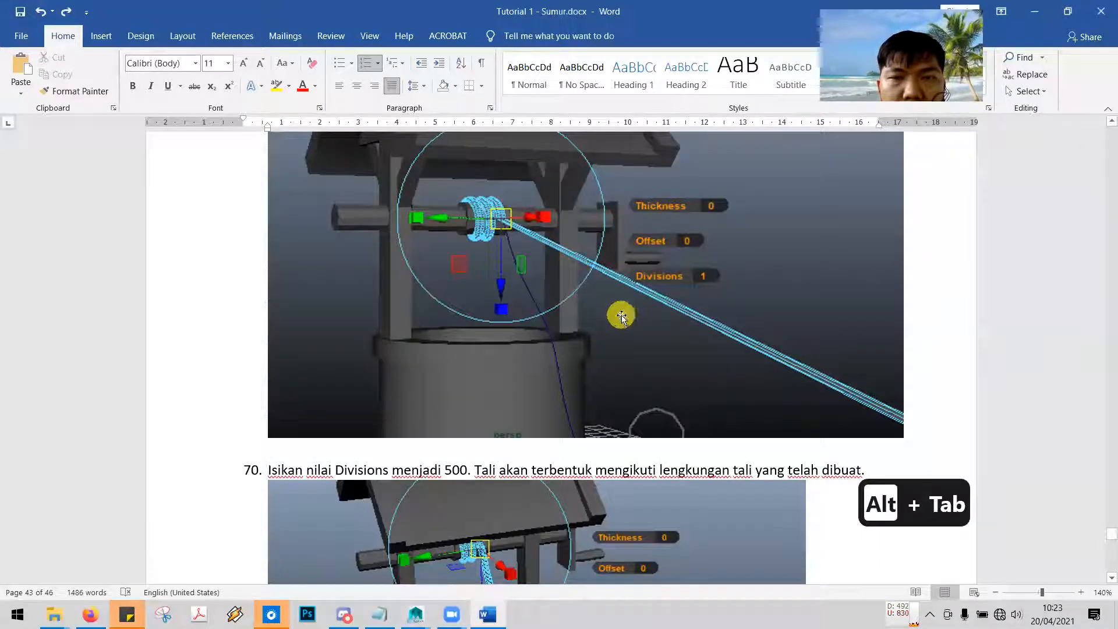
pyautogui.hotkey('alt', 'Tab')
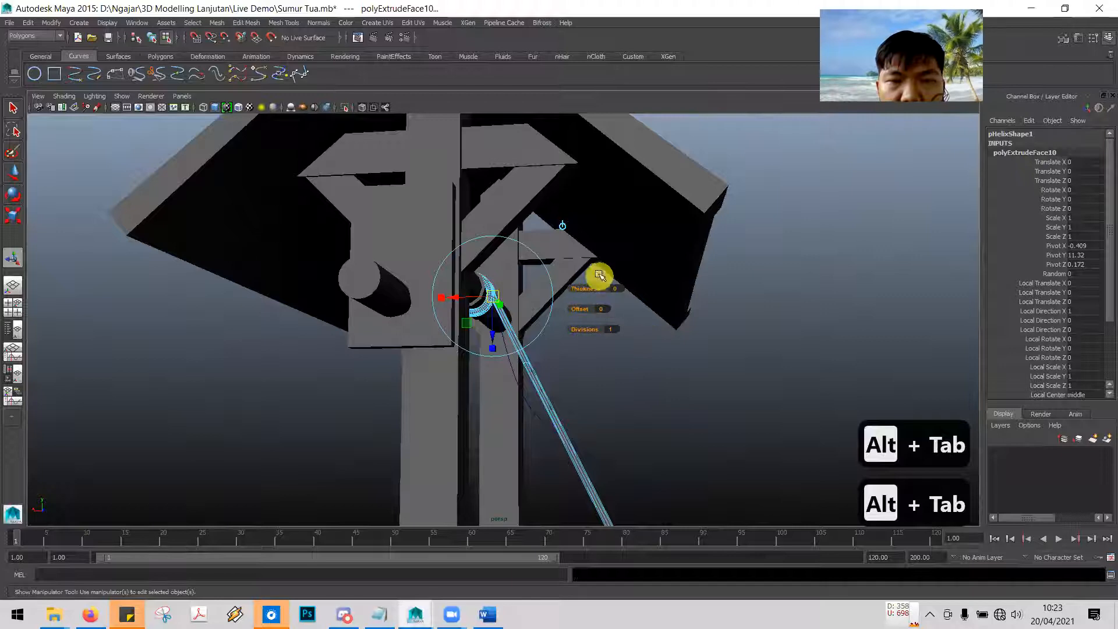
pyautogui.hotkey('alt', 'Tab')
pyautogui.scroll(-5, 585, 329)
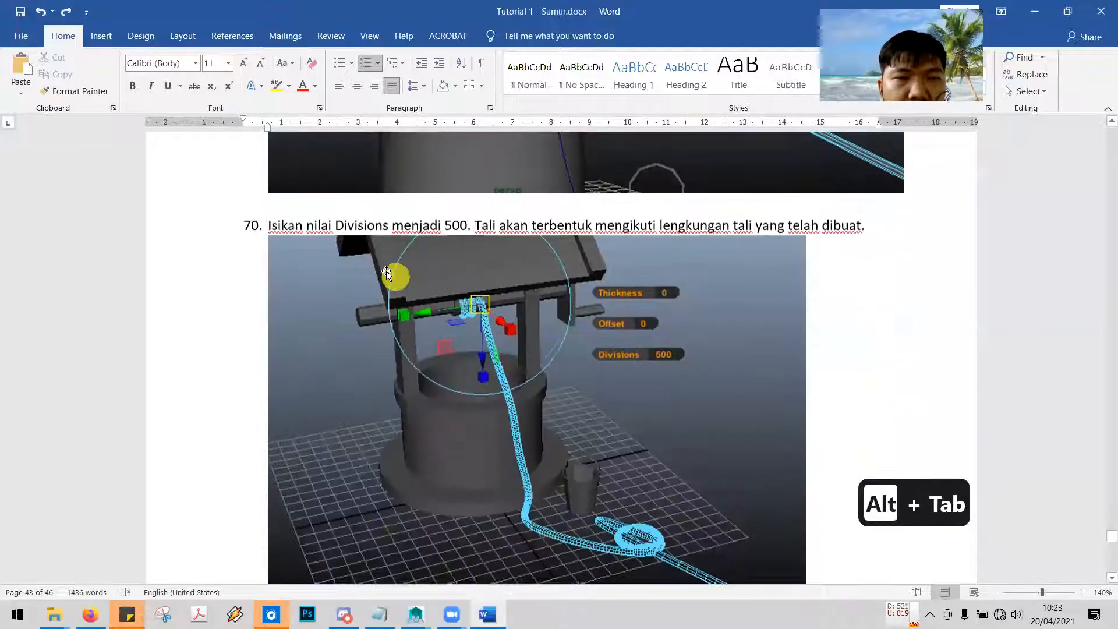
# Return to Maya and set the rope extrusion's divisions to 500 so it follows the curve
pyautogui.hotkey('alt', 'Tab')
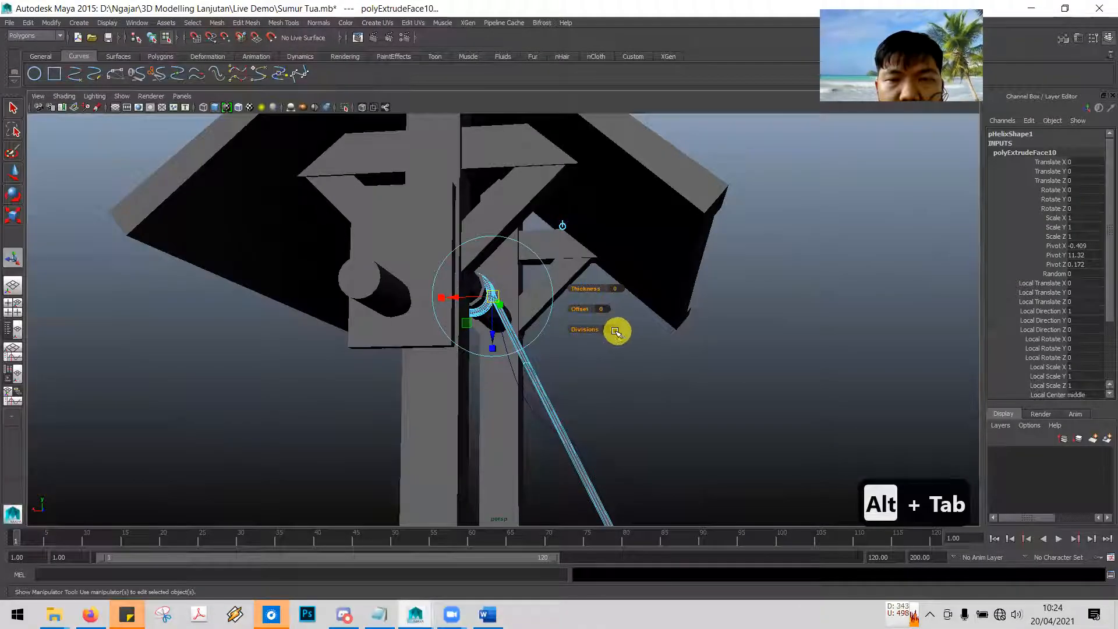
pyautogui.write('500')
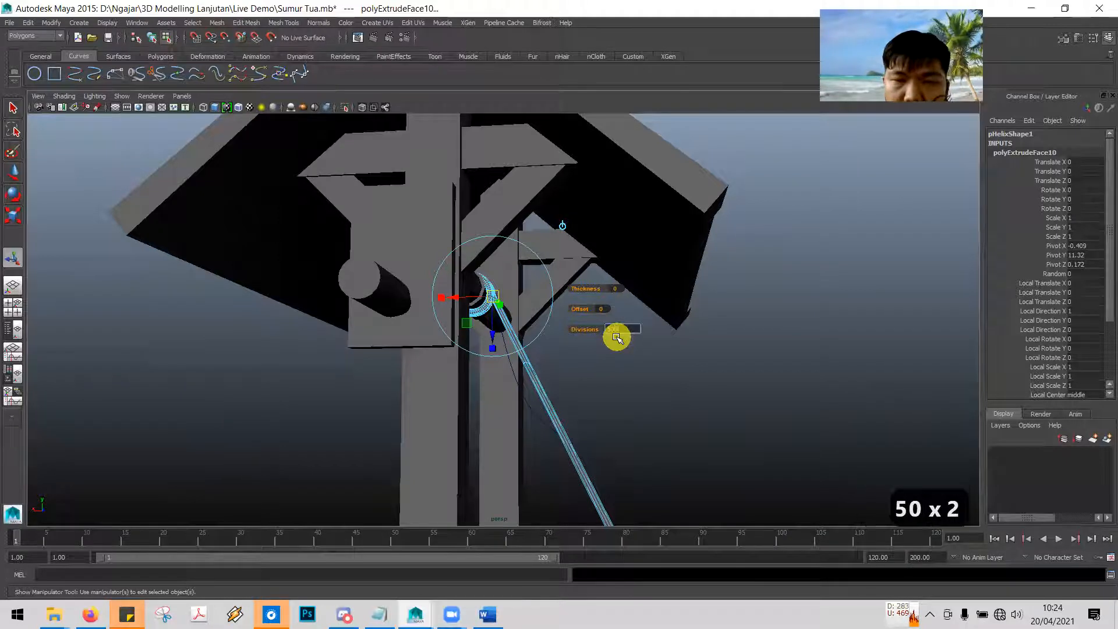
pyautogui.press('Return')
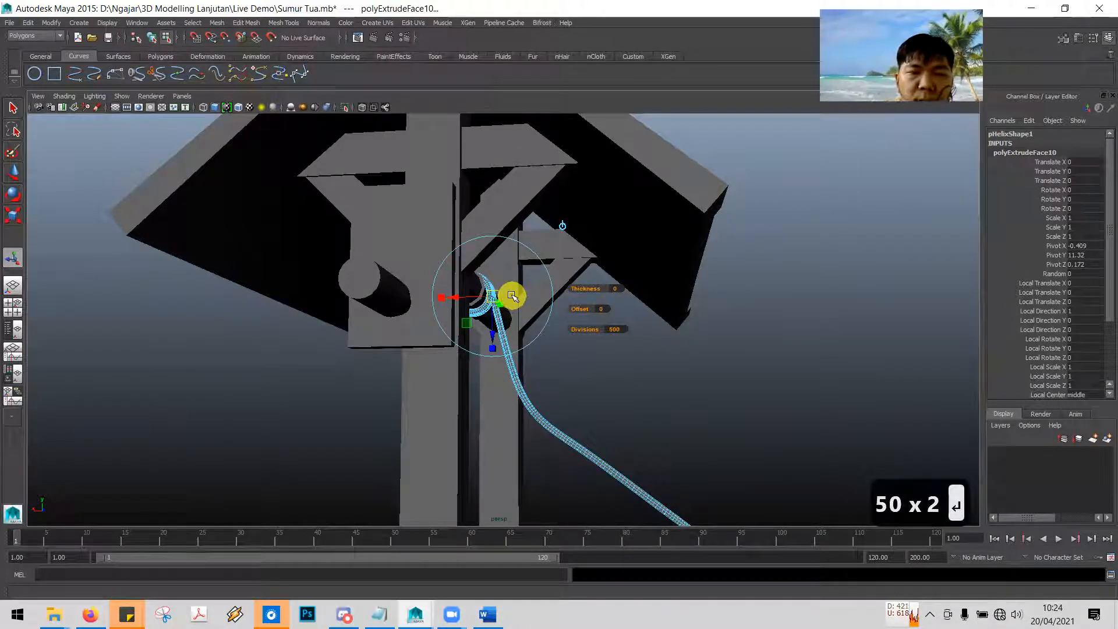
pyautogui.scroll(-5, 499, 307)
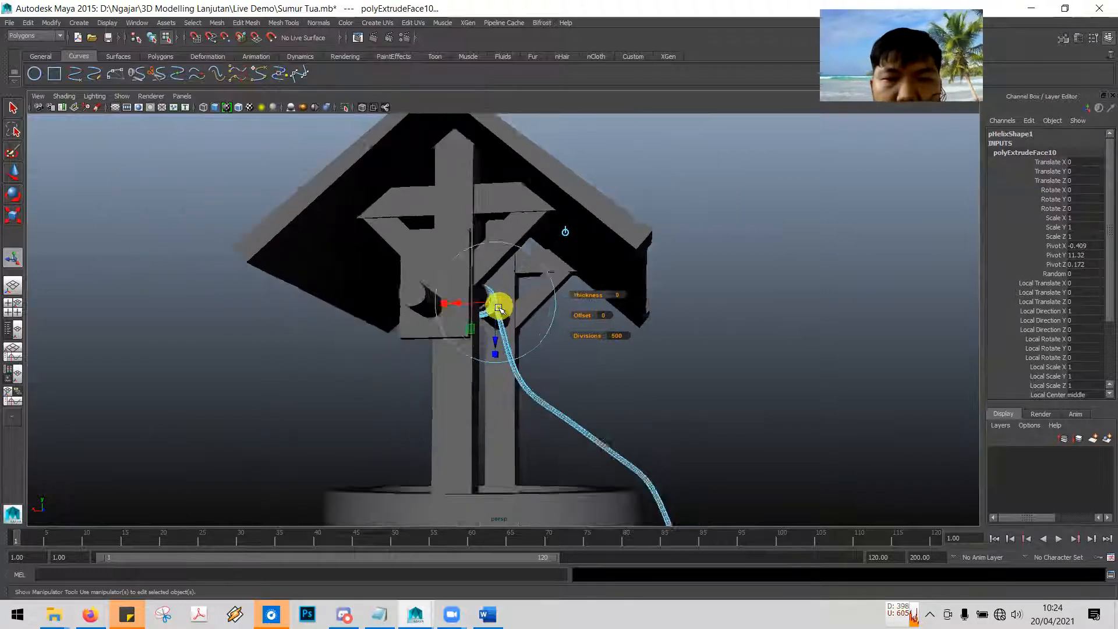
# Clear the selection, switch to the Select tool, and examine how the extruded rope leaves the coil on the well's axle
pyautogui.keyDown('alt'); pyautogui.moveTo(677, 341); pyautogui.dragTo(611, 212, button='middle'); pyautogui.keyUp('alt')
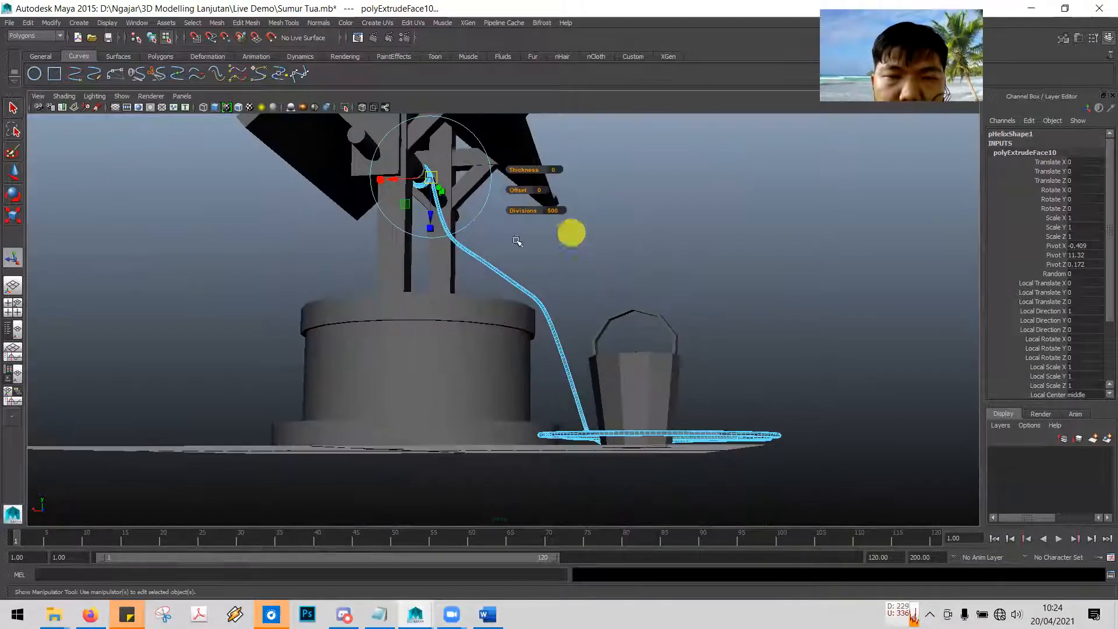
pyautogui.scroll(5, 451, 247)
pyautogui.scroll(4, 450, 247)
pyautogui.keyDown('alt'); pyautogui.moveTo(456, 206); pyautogui.dragTo(571, 453, button='middle'); pyautogui.keyUp('alt')
pyautogui.click(551, 333)
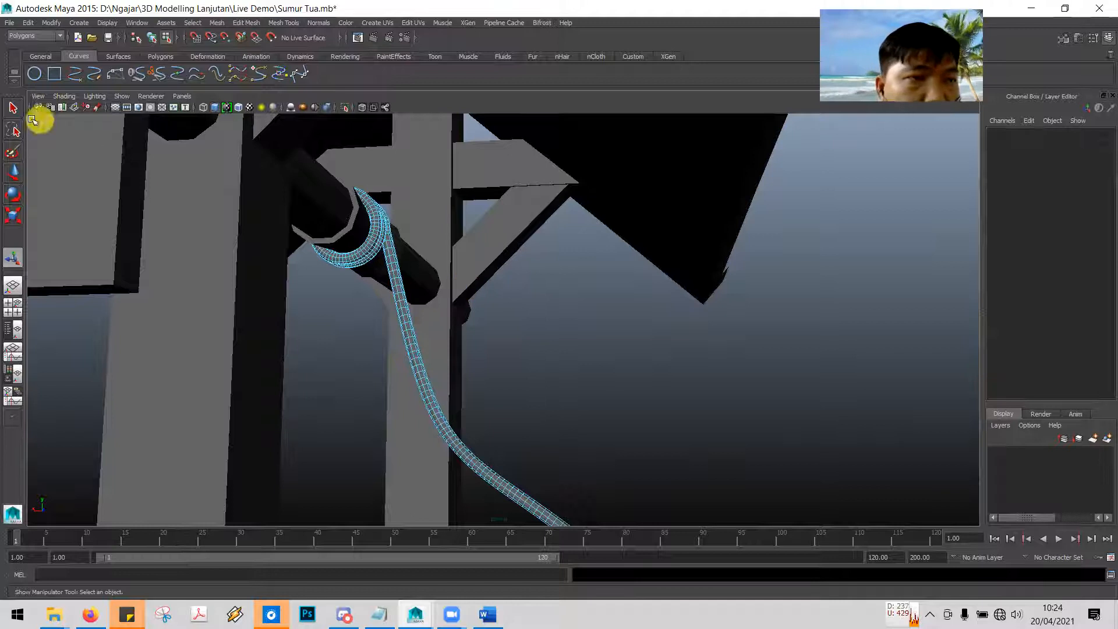
pyautogui.click(13, 107)
pyautogui.moveTo(693, 261); pyautogui.dragTo(513, 311)
pyautogui.scroll(4, 503, 319)
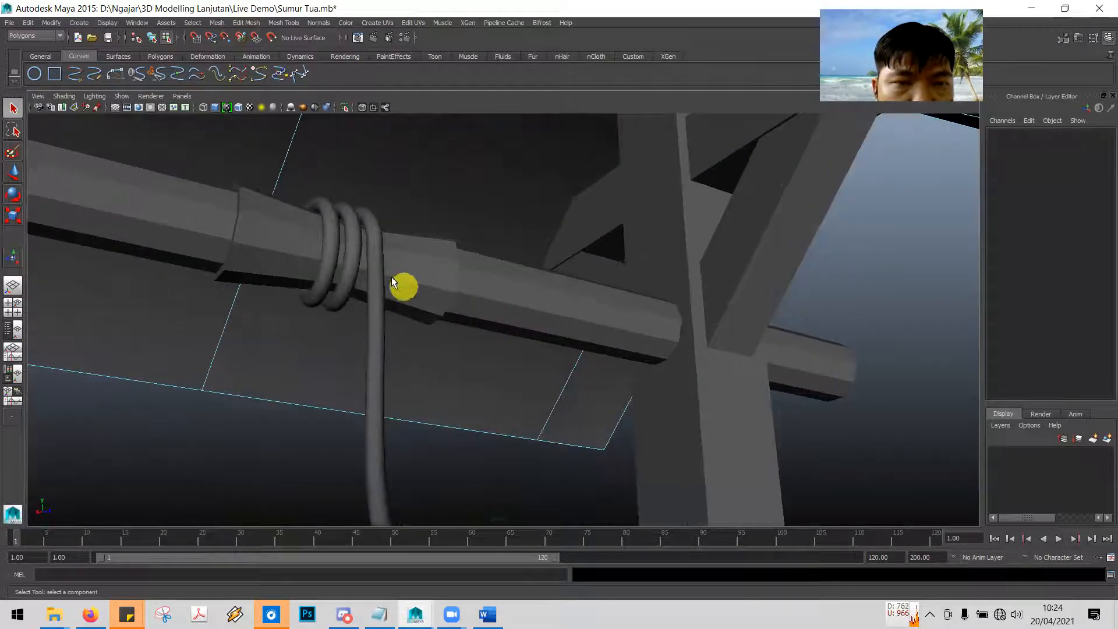
pyautogui.scroll(3, 409, 284)
pyautogui.keyDown('alt'); pyautogui.moveTo(424, 285); pyautogui.dragTo(484, 292); pyautogui.keyUp('alt')
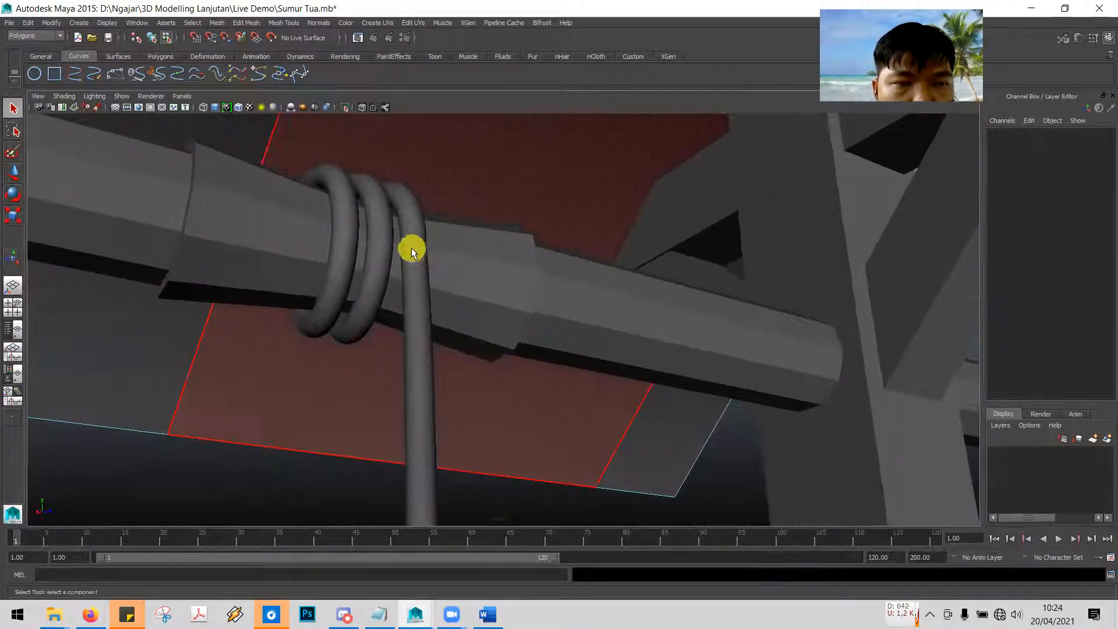
pyautogui.click(425, 257)
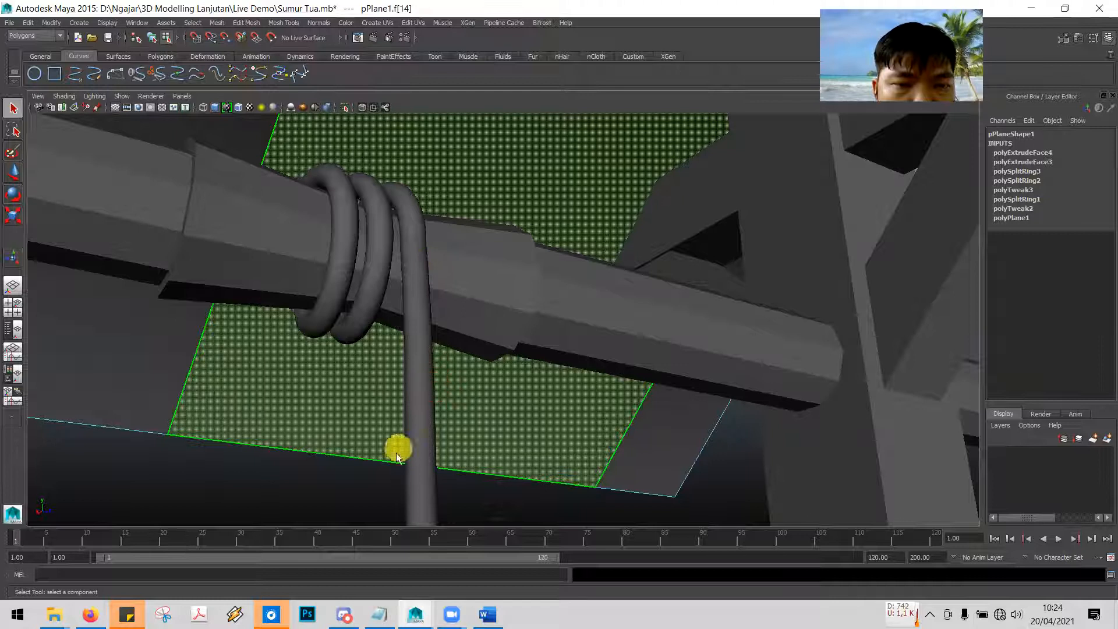
pyautogui.click(357, 494)
pyautogui.click(419, 488)
# Examine the extruded rope's path from above, including its loops on the ground around the bucket
pyautogui.keyDown('alt'); pyautogui.moveTo(493, 305); pyautogui.dragTo(726, 477); pyautogui.keyUp('alt')
pyautogui.scroll(-5, 706, 375)
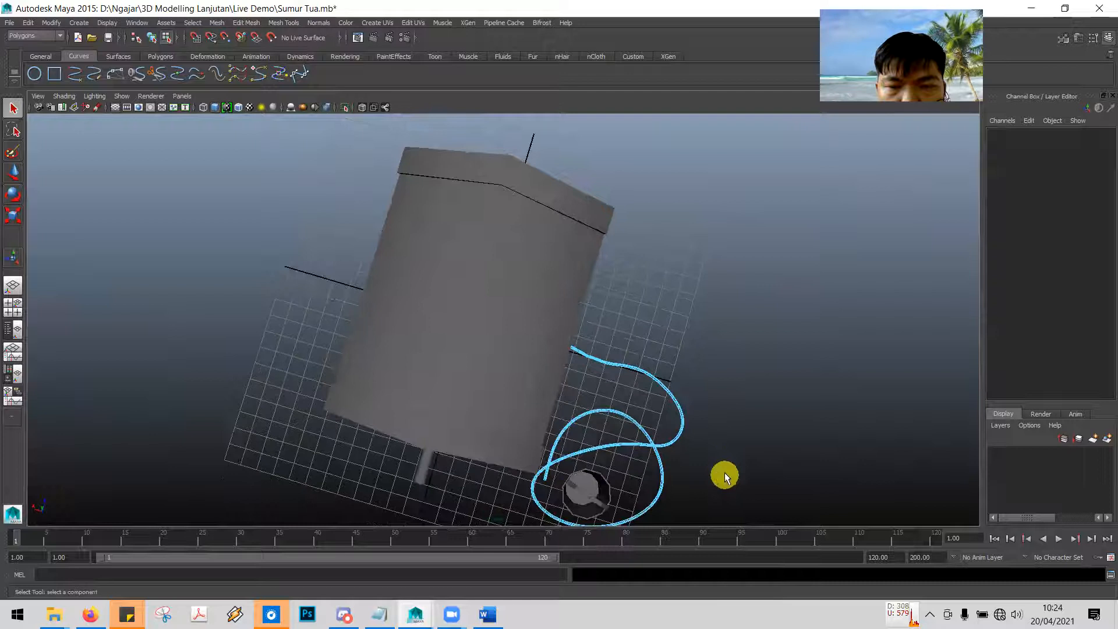
pyautogui.scroll(1, 721, 460)
pyautogui.keyDown('alt'); pyautogui.moveTo(721, 460); pyautogui.dragTo(698, 234, button='middle'); pyautogui.keyUp('alt')
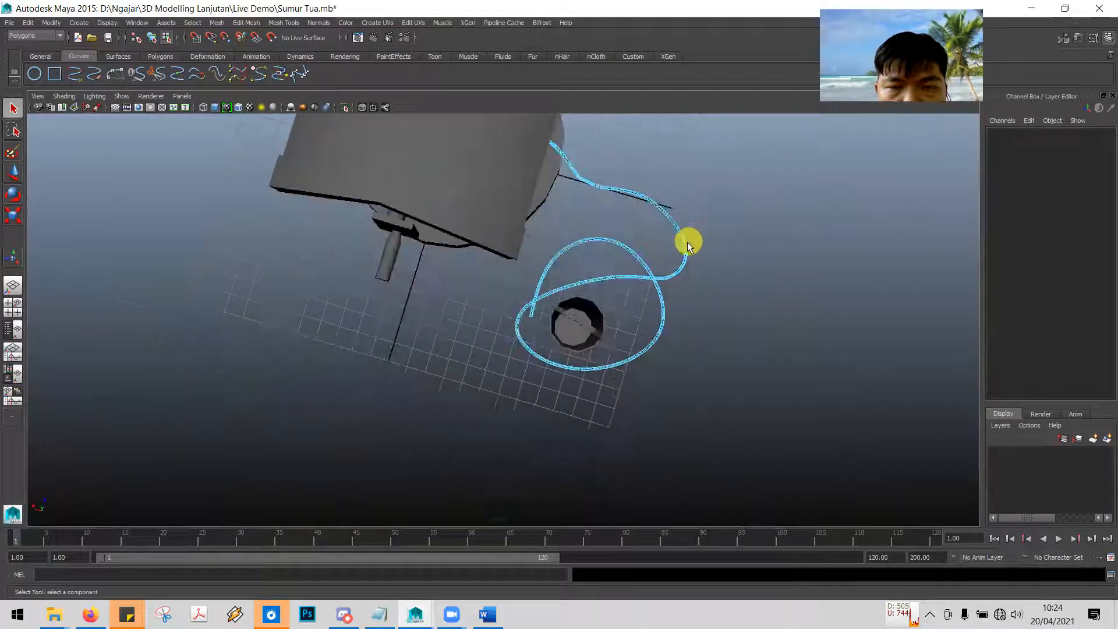
pyautogui.scroll(5, 687, 242)
pyautogui.scroll(2, 606, 274)
pyautogui.keyDown('alt'); pyautogui.moveTo(669, 292); pyautogui.dragTo(669, 264); pyautogui.keyUp('alt')
pyautogui.keyDown('alt'); pyautogui.moveTo(695, 344); pyautogui.dragTo(497, 182, button='middle'); pyautogui.keyUp('alt')
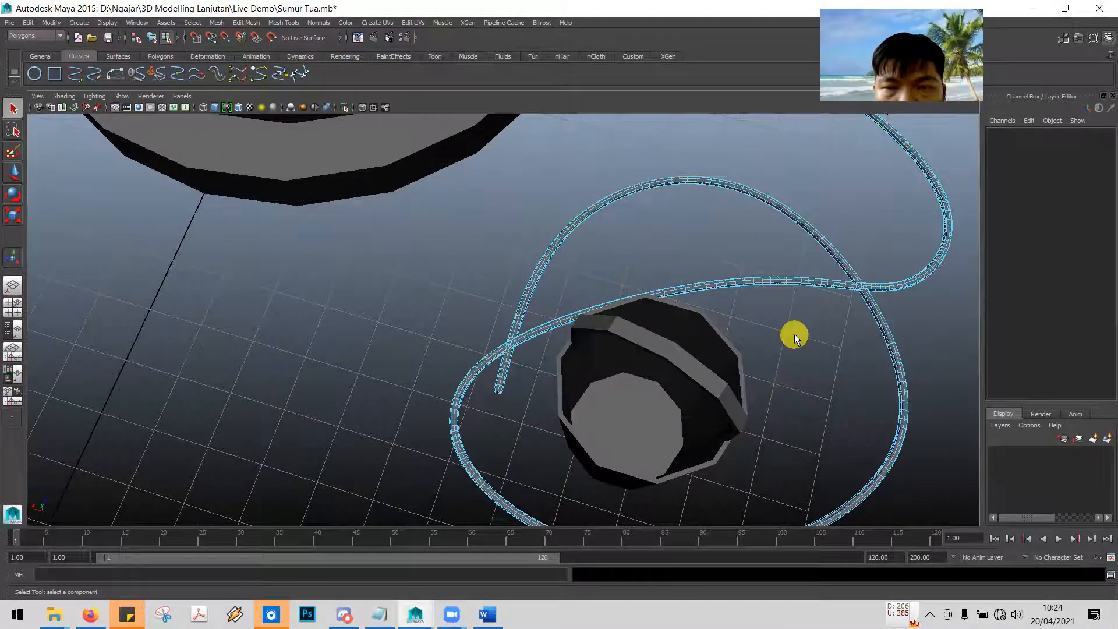
pyautogui.keyDown('alt'); pyautogui.moveTo(791, 337); pyautogui.dragTo(776, 232); pyautogui.keyUp('alt')
pyautogui.keyDown('alt'); pyautogui.moveTo(776, 232); pyautogui.dragTo(749, 363, button='middle'); pyautogui.keyUp('alt')
pyautogui.keyDown('alt'); pyautogui.moveTo(749, 362); pyautogui.dragTo(610, 76); pyautogui.keyUp('alt')
pyautogui.scroll(-3, 692, 410)
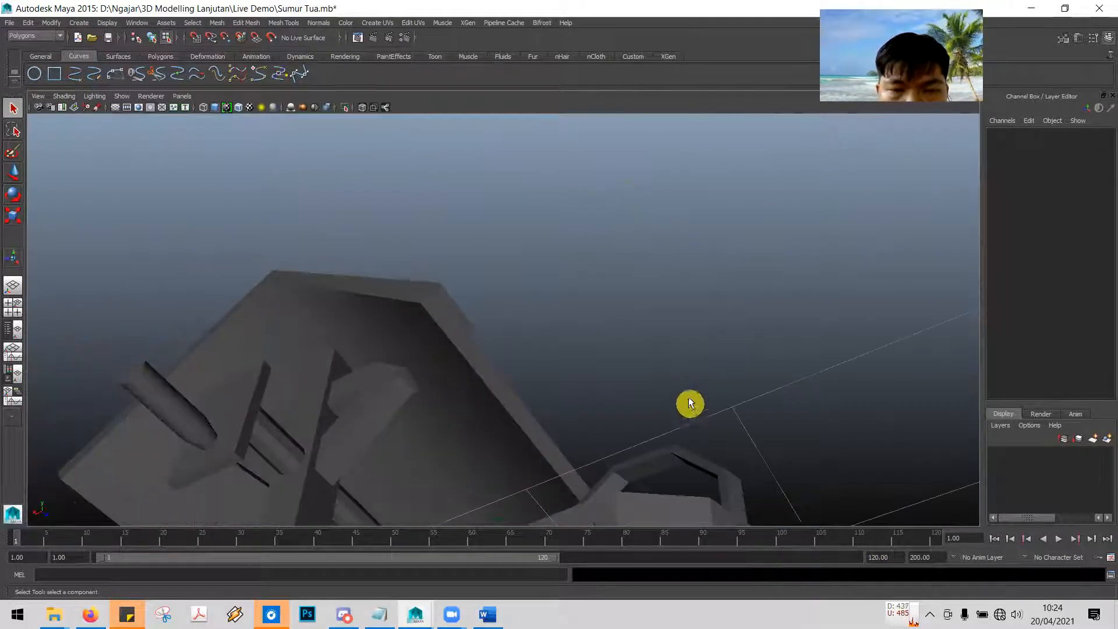
# Enlarge the front view and check how the rope lies against the ground line beside the bucket
pyautogui.press('space')
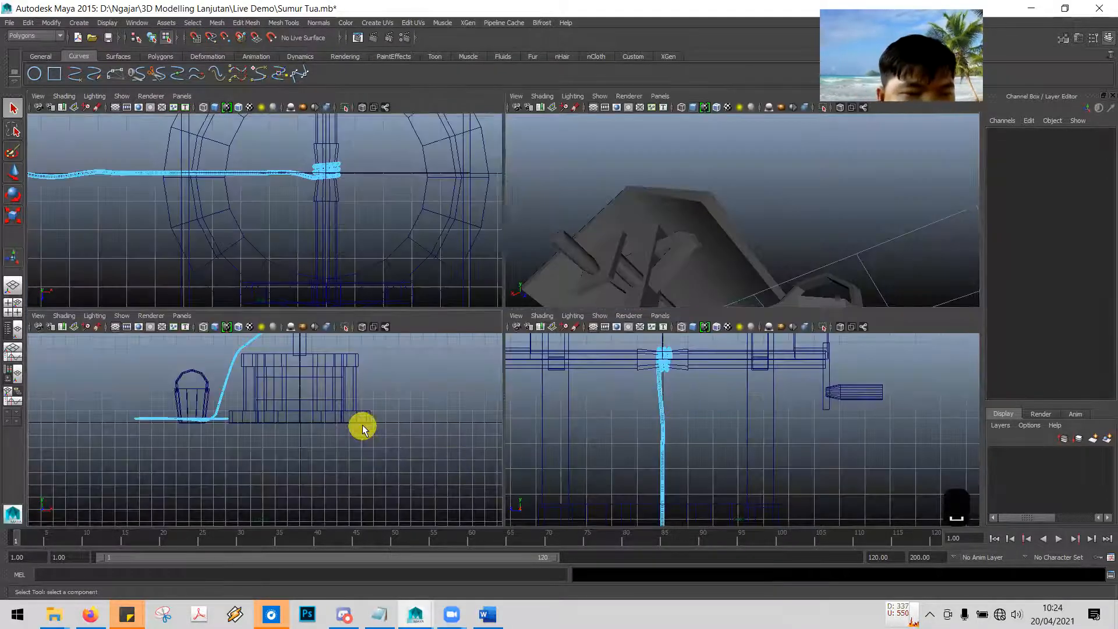
pyautogui.press('space')
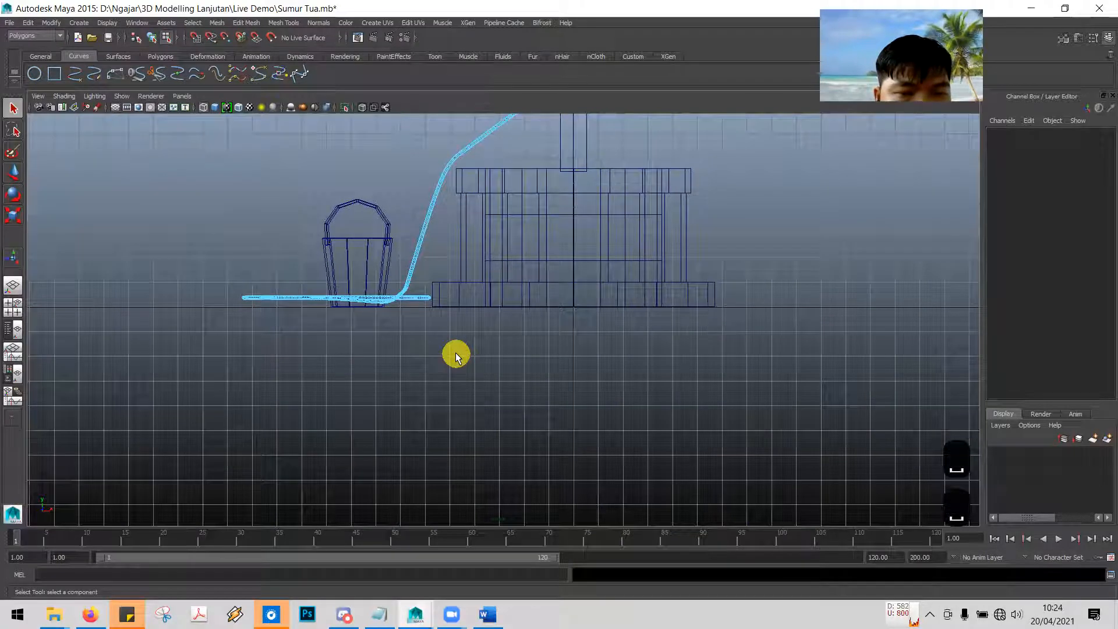
pyautogui.click(407, 298)
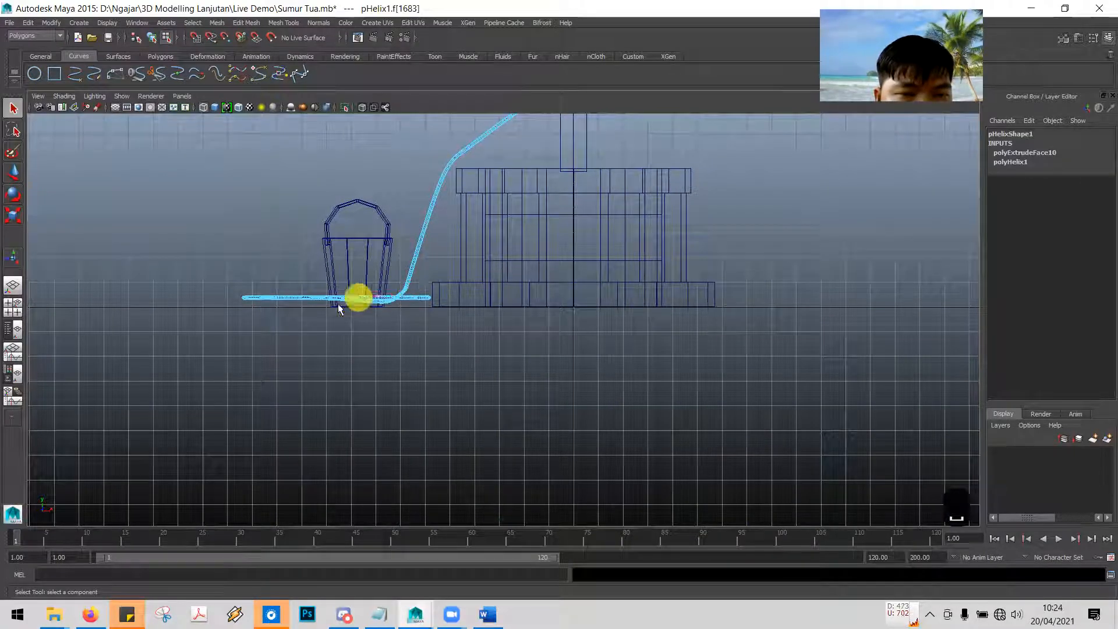
pyautogui.scroll(5, 382, 331)
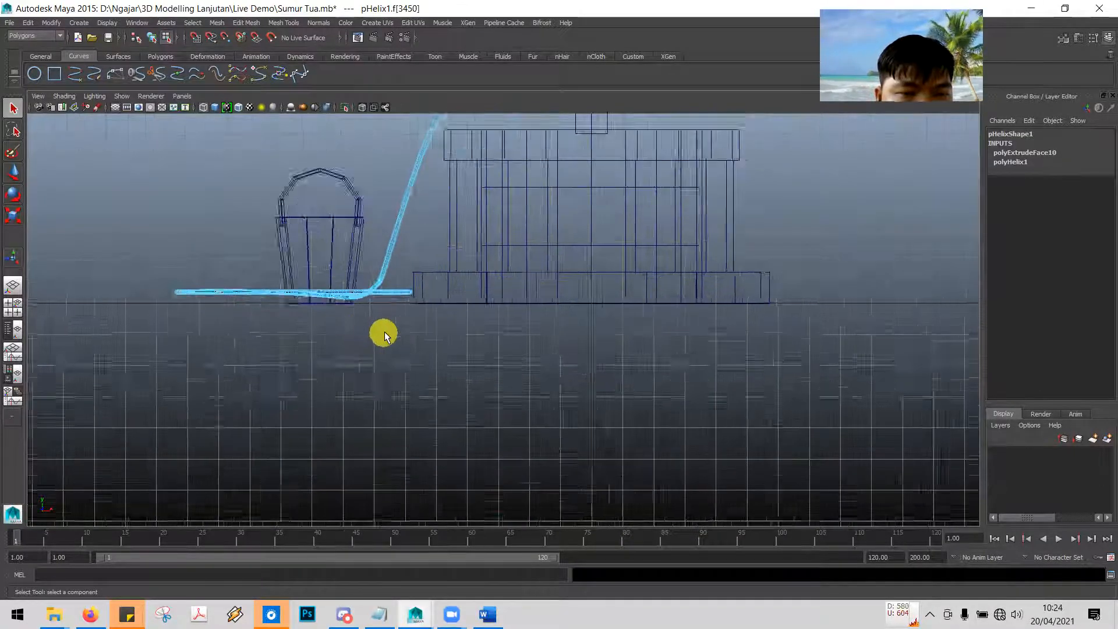
pyautogui.keyDown('alt'); pyautogui.moveTo(389, 332); pyautogui.dragTo(652, 370, button='middle'); pyautogui.keyUp('alt')
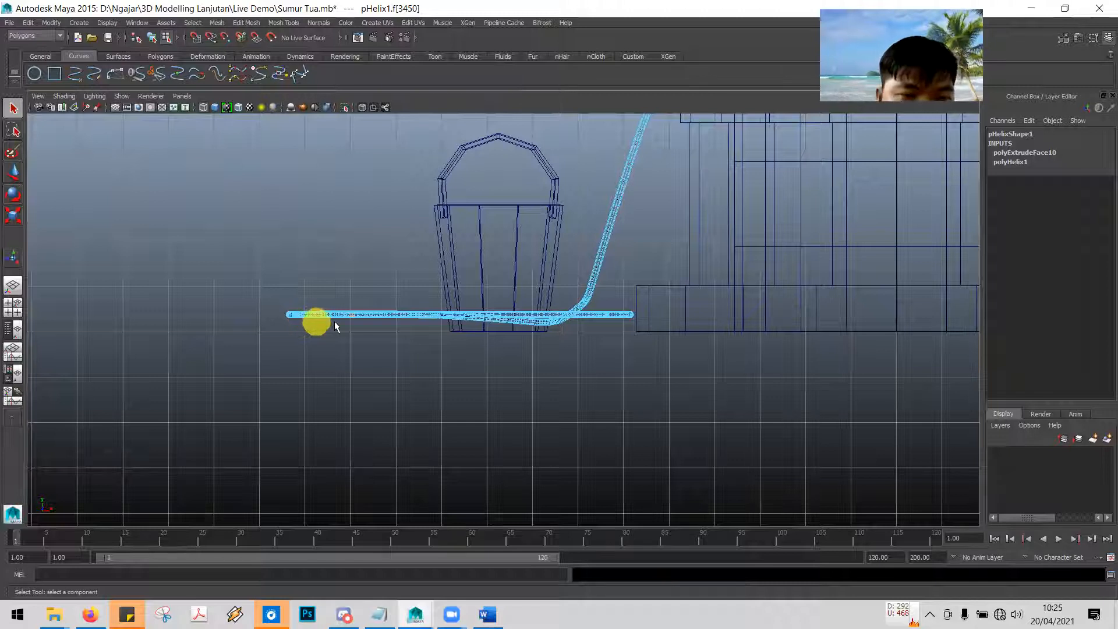
# Read tutorial steps 71 to 74 in Word on the rope extension into the well, the floor plane and rendering
pyautogui.hotkey('alt', 'Tab')
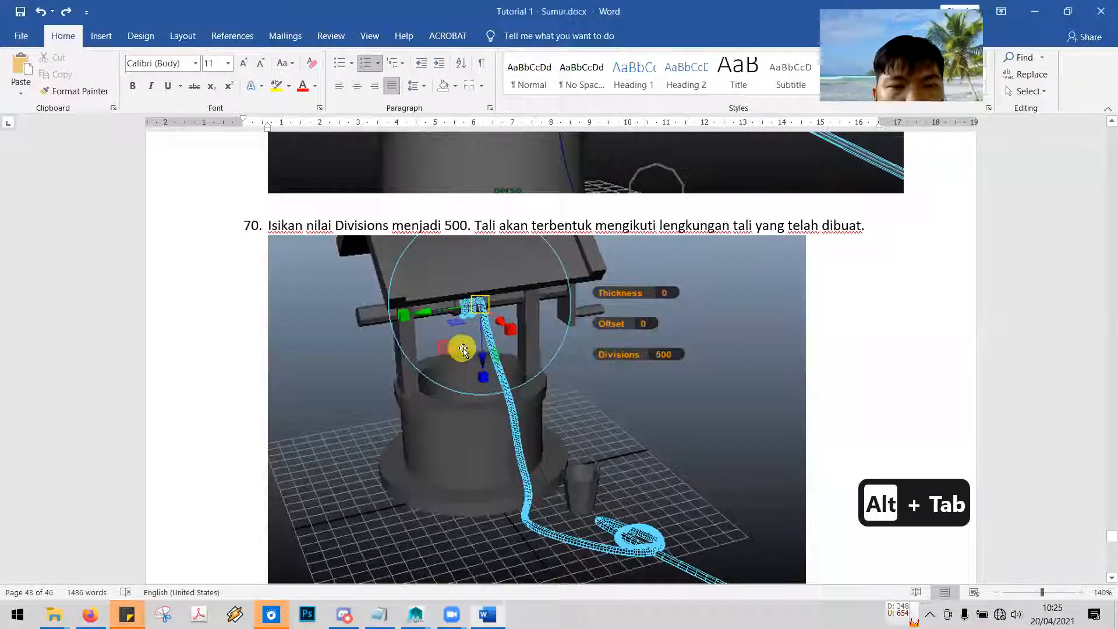
pyautogui.scroll(-10, 465, 358)
pyautogui.scroll(-5, 466, 358)
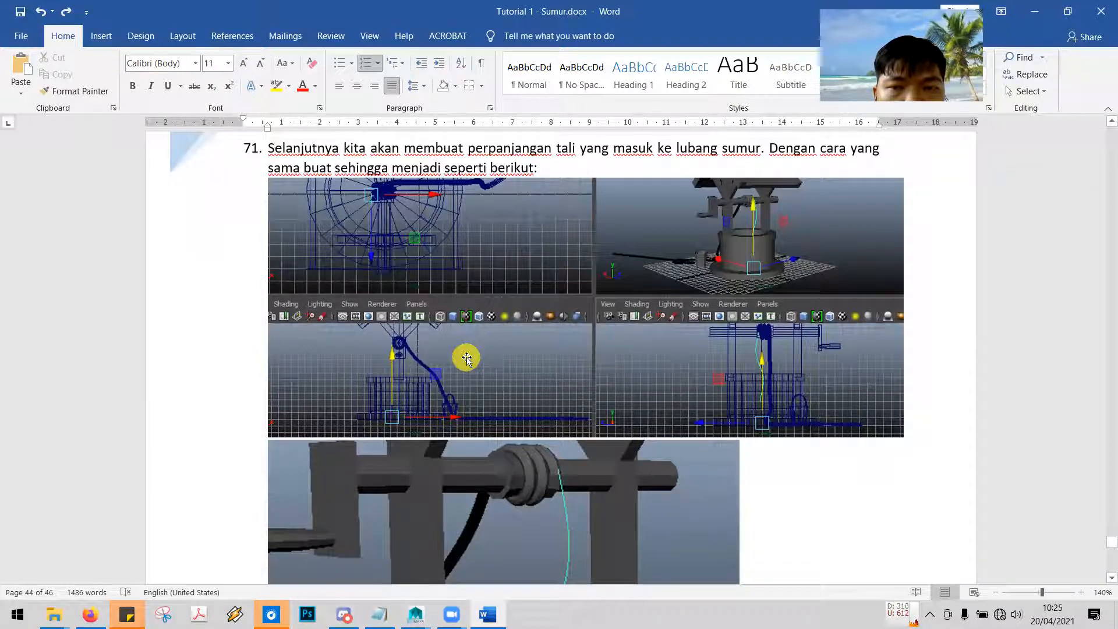
pyautogui.scroll(-7, 467, 358)
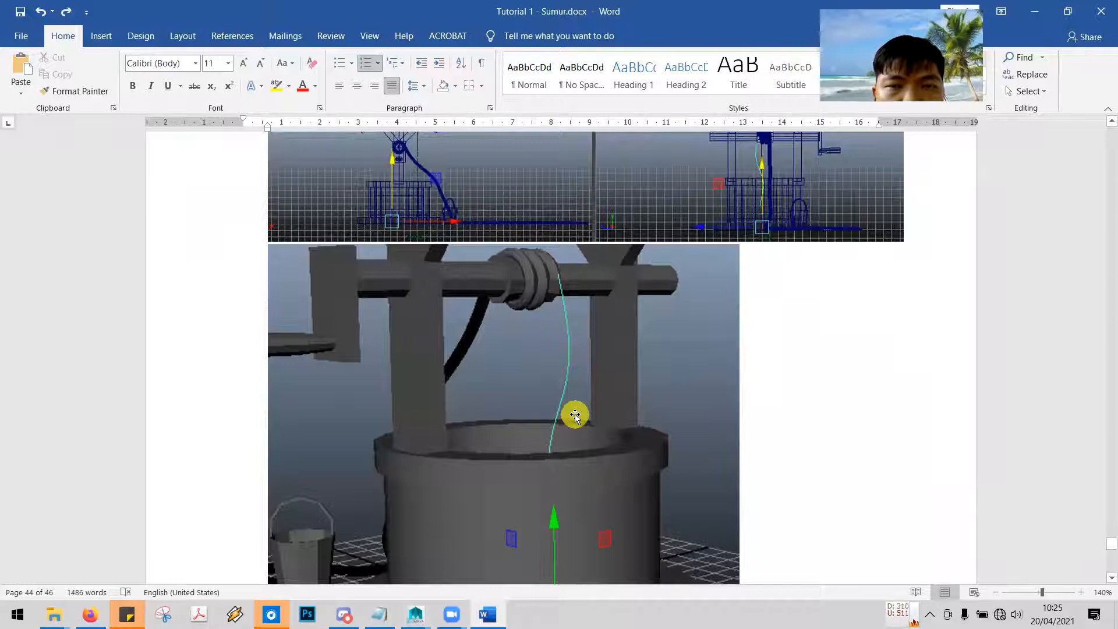
pyautogui.scroll(-9, 574, 414)
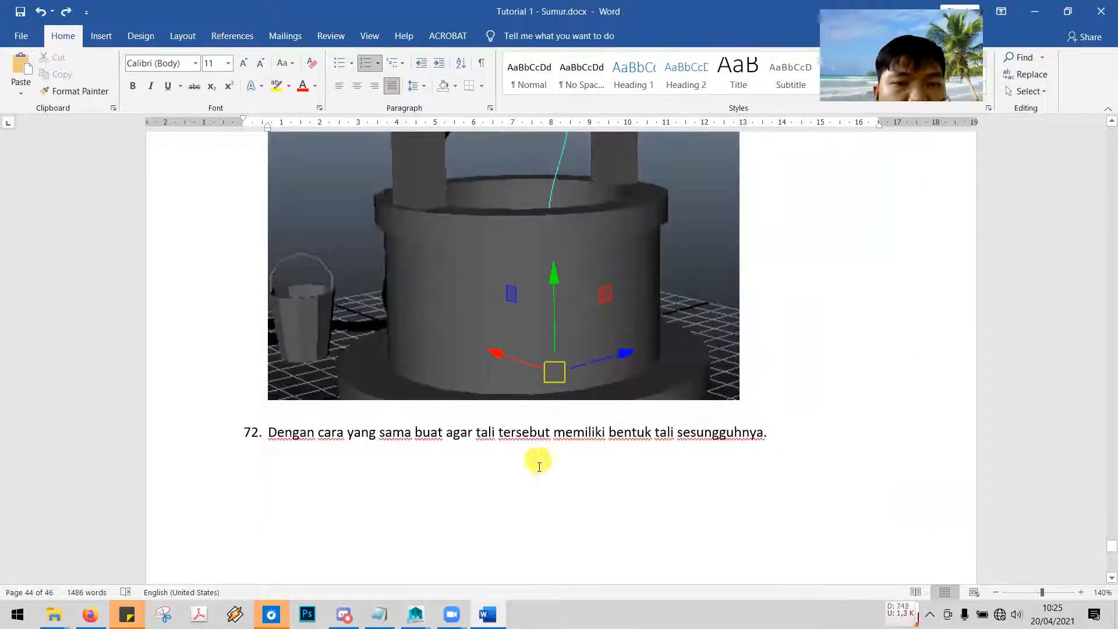
pyautogui.scroll(-10, 538, 466)
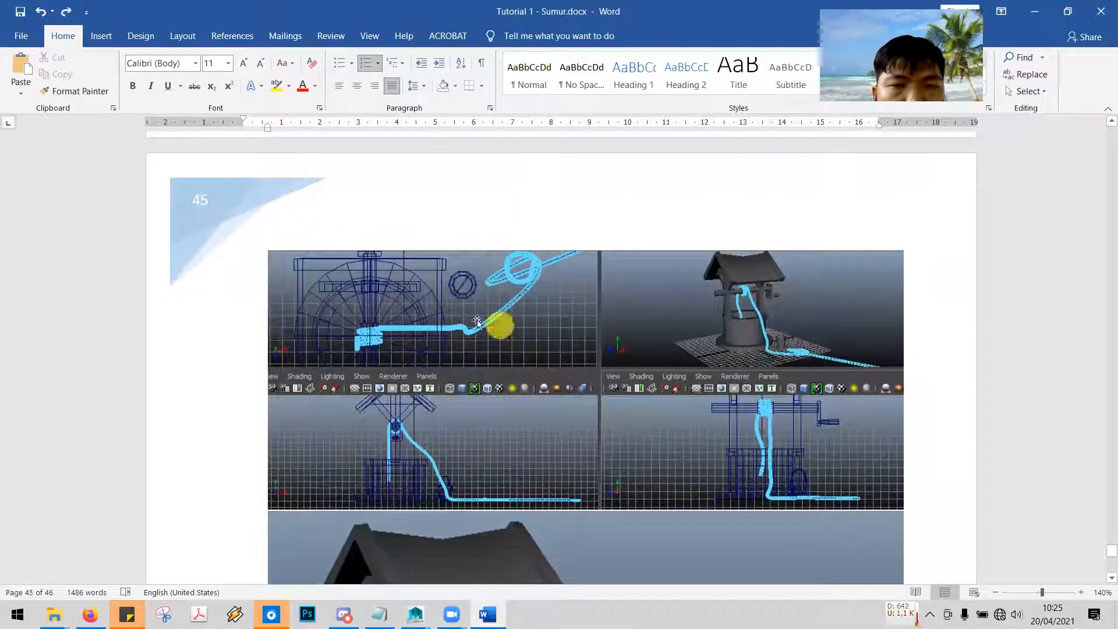
pyautogui.scroll(-10, 544, 358)
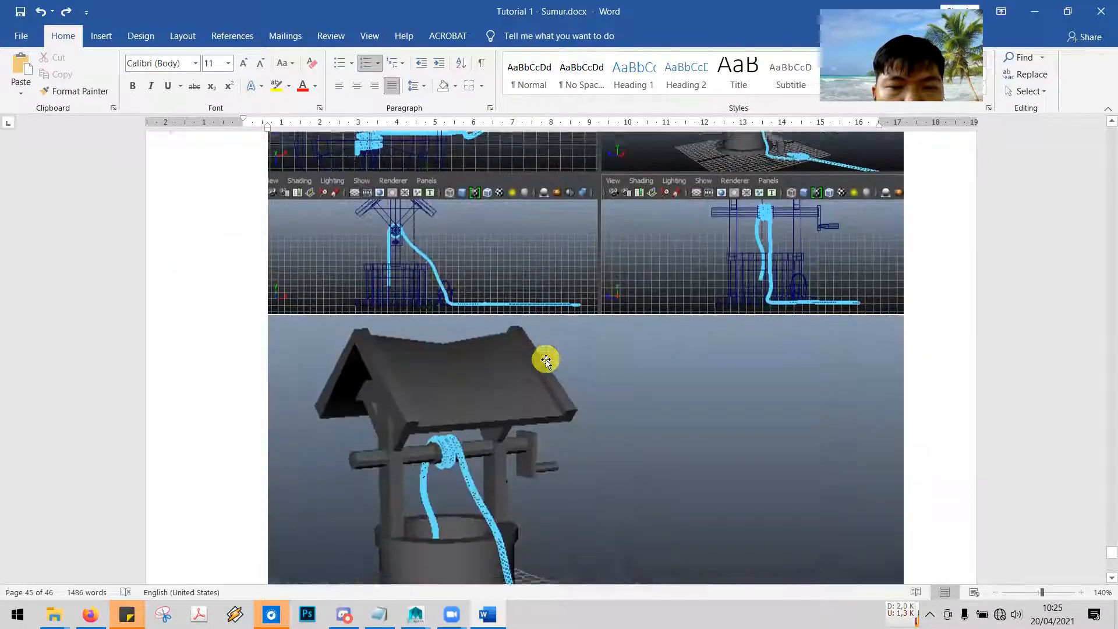
pyautogui.scroll(-3, 546, 360)
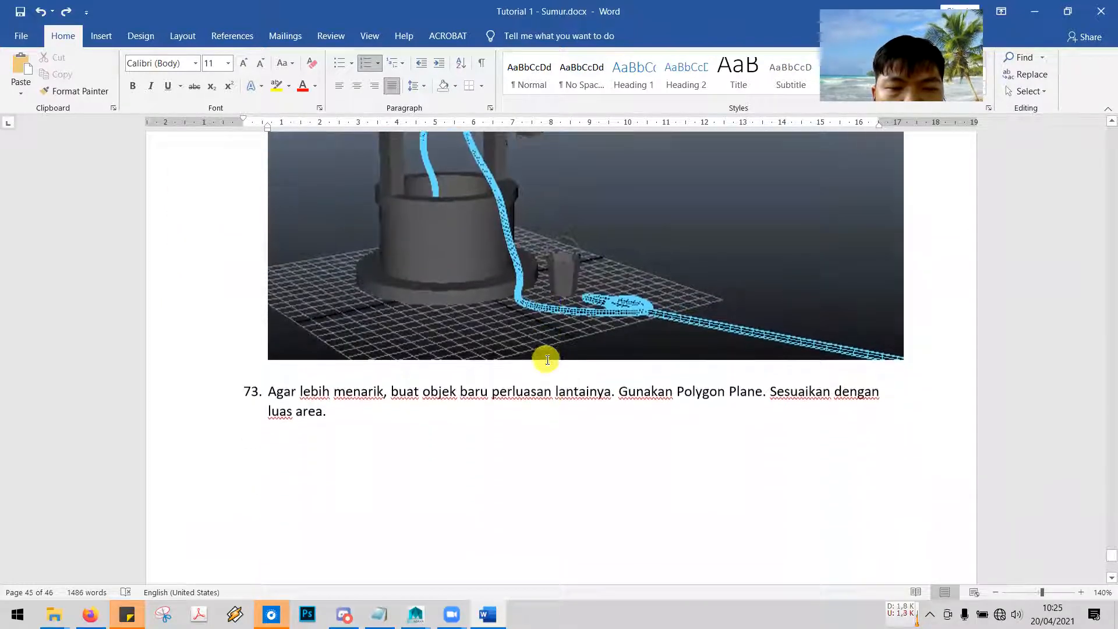
pyautogui.scroll(-10, 547, 359)
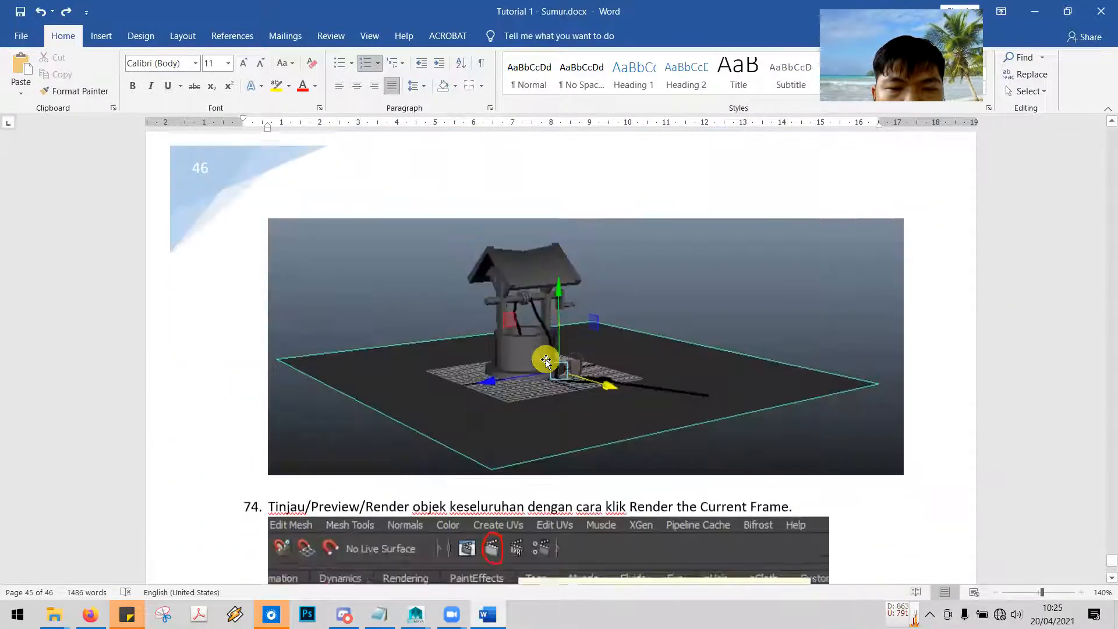
# Return to Maya, enlarge the perspective view, and examine the coil's free end on the axle with the rope deselected
pyautogui.hotkey('alt', 'Tab')
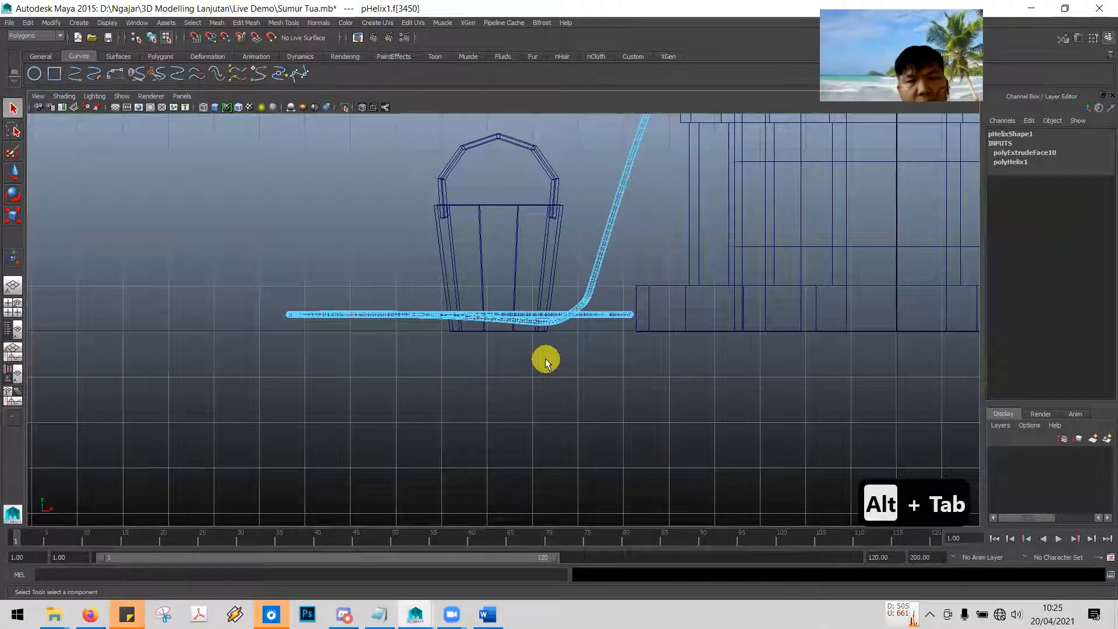
pyautogui.press('space')
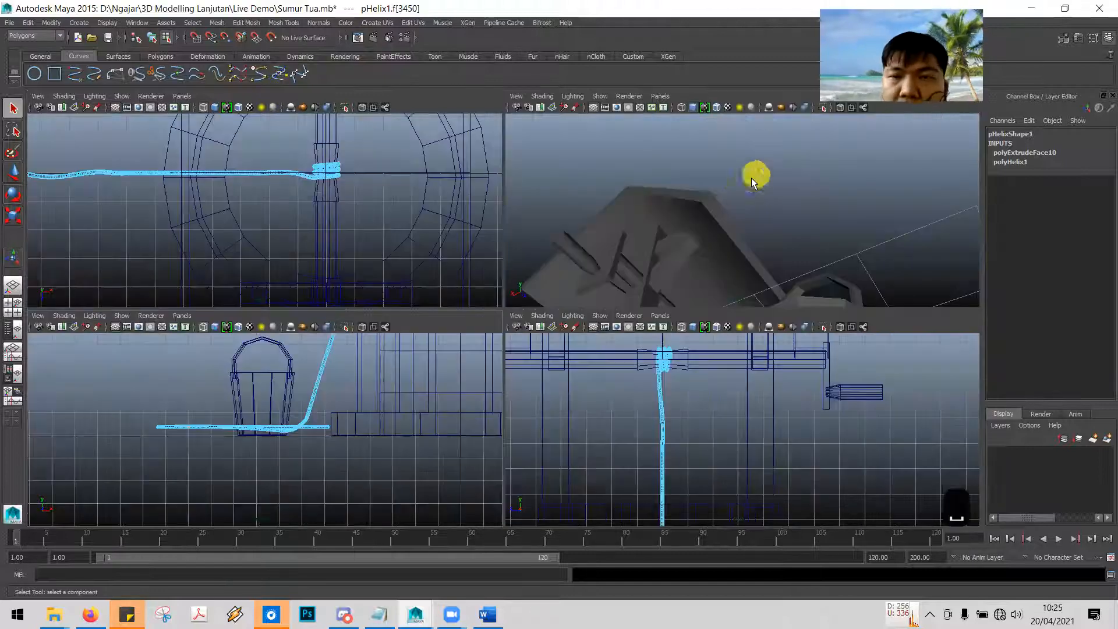
pyautogui.click(738, 180)
pyautogui.press('space')
pyautogui.keyDown('alt'); pyautogui.moveTo(675, 256); pyautogui.dragTo(701, 442); pyautogui.keyUp('alt')
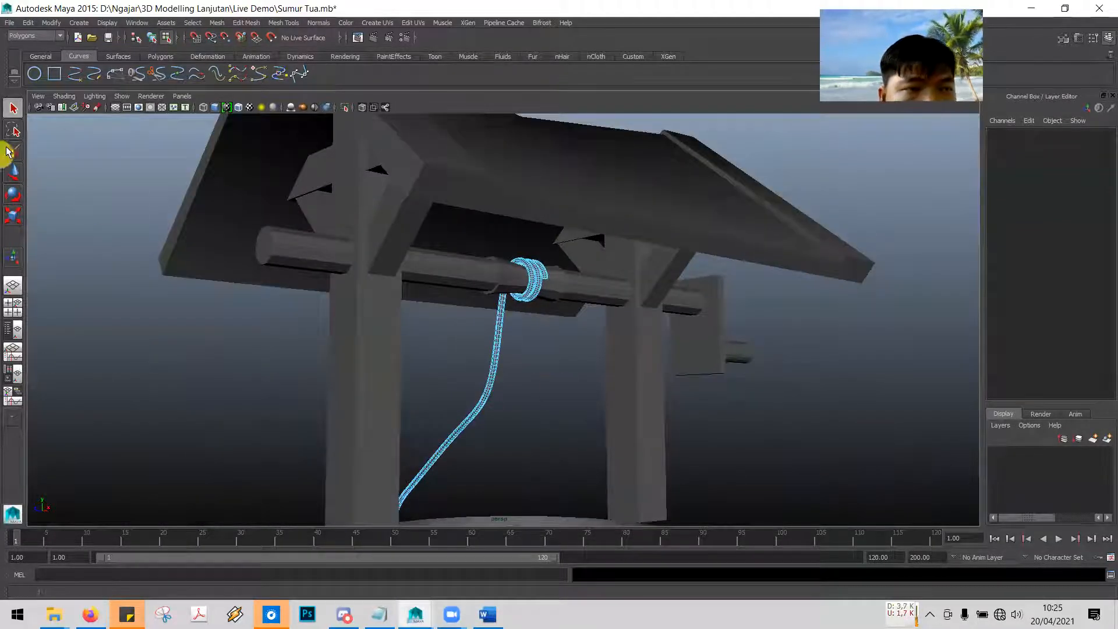
pyautogui.click(24, 117)
pyautogui.click(212, 214)
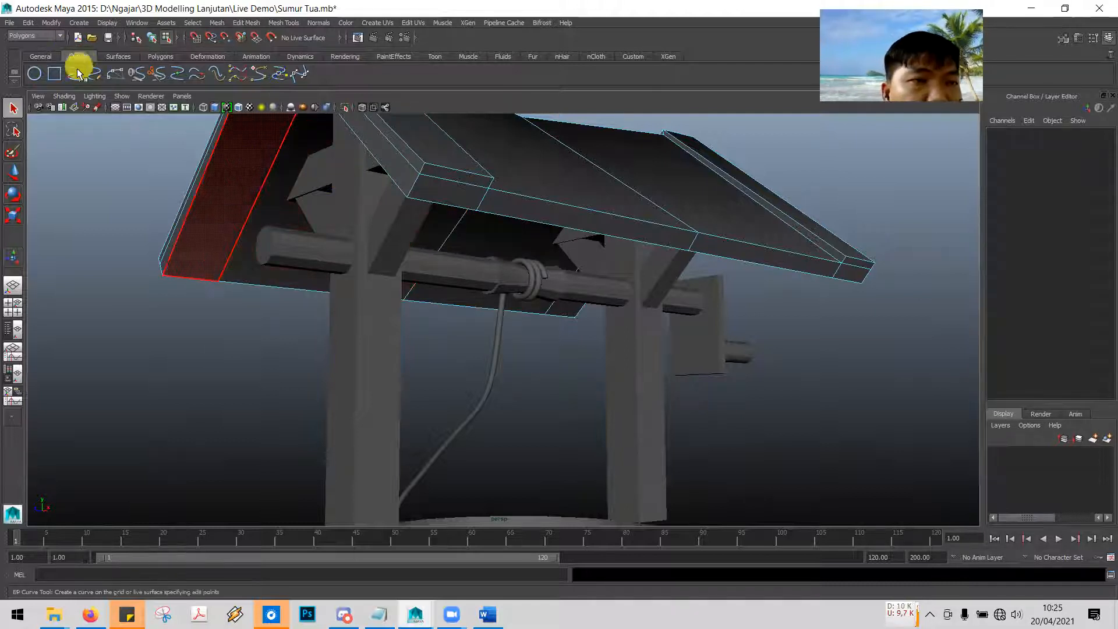
pyautogui.moveTo(574, 346)
pyautogui.keyDown('alt'); pyautogui.mouseDown()
pyautogui.moveTo(594, 347)
pyautogui.moveTo(584, 351)
pyautogui.mouseUp(); pyautogui.keyUp('alt')
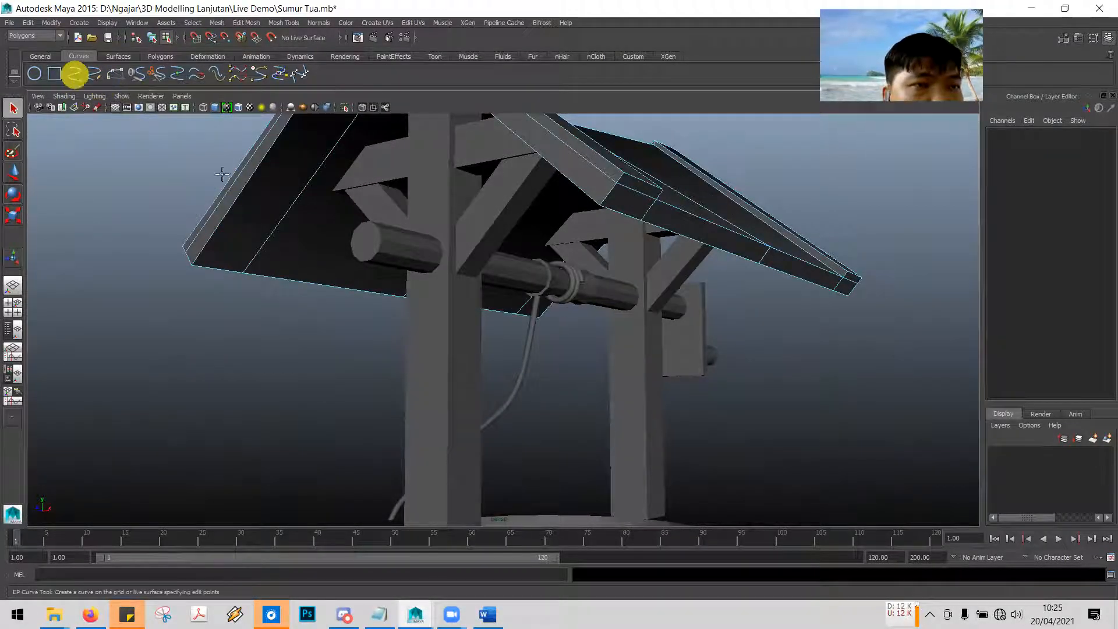
# Start an EP curve in the side view at the coil's free end and place its first bends below the axle
pyautogui.click(74, 74)
pyautogui.scroll(5, 576, 291)
pyautogui.scroll(-2, 571, 295)
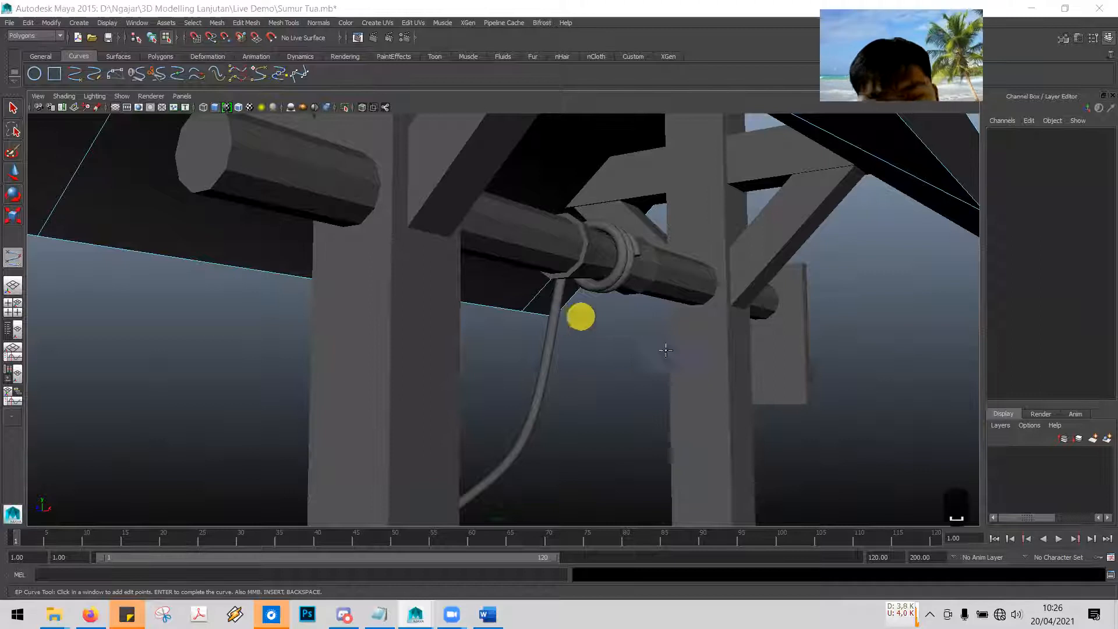
pyautogui.press('space')
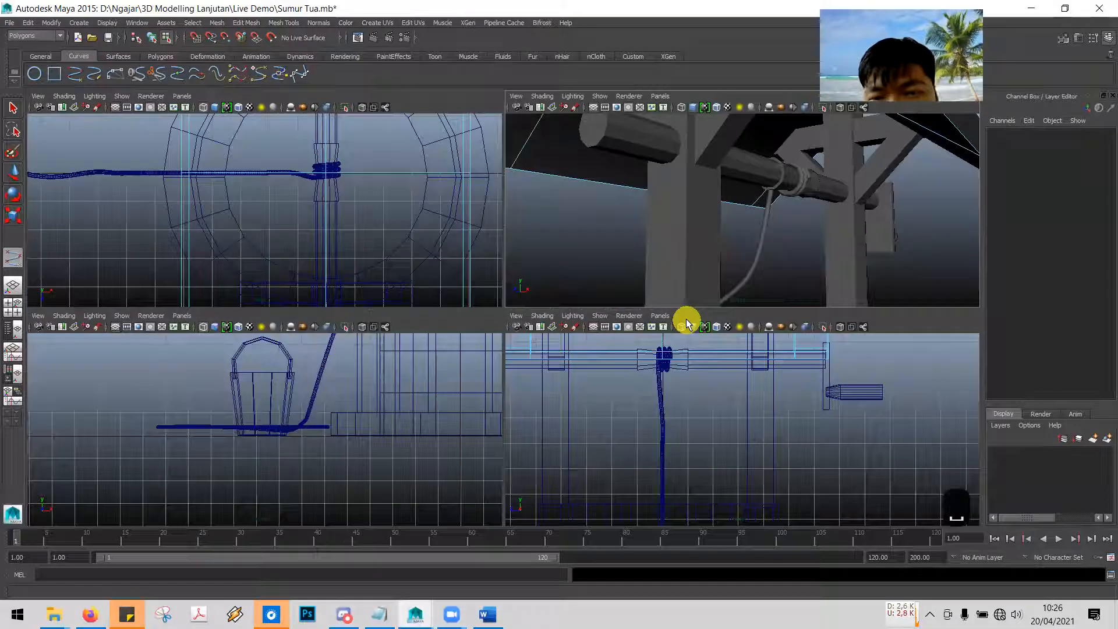
pyautogui.click(710, 412)
pyautogui.press('space')
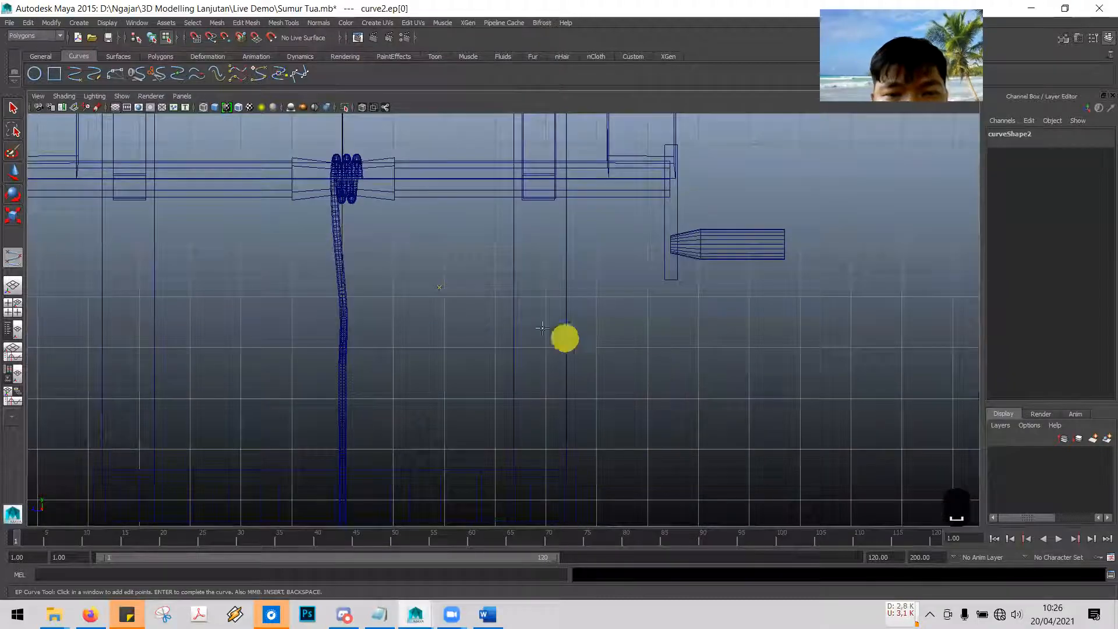
pyautogui.hotkey('ctrl', 'z')
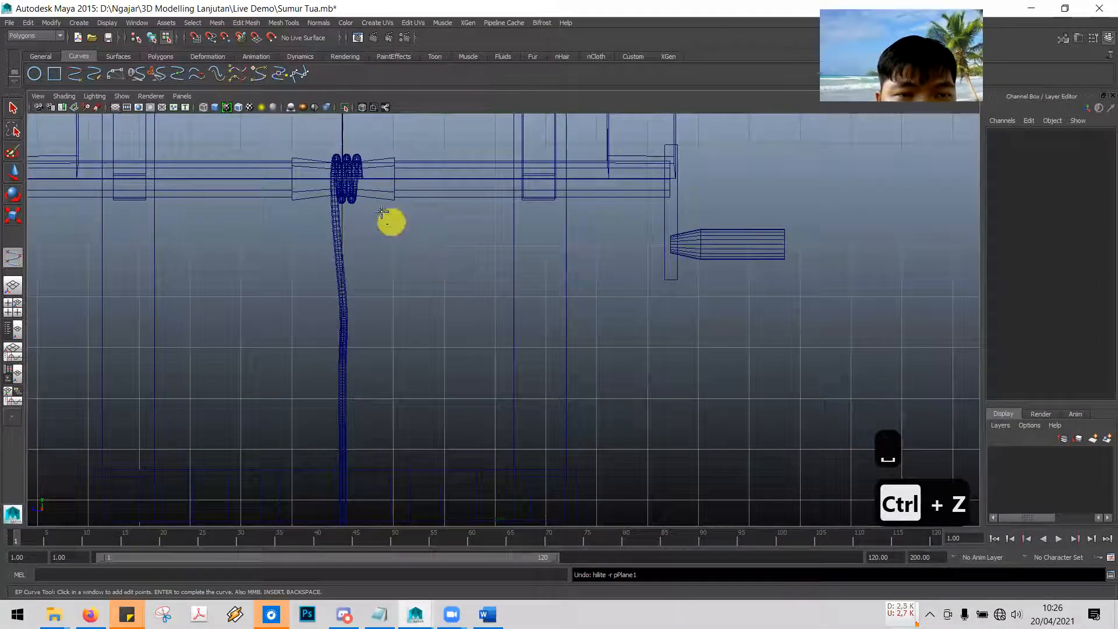
pyautogui.click(361, 177)
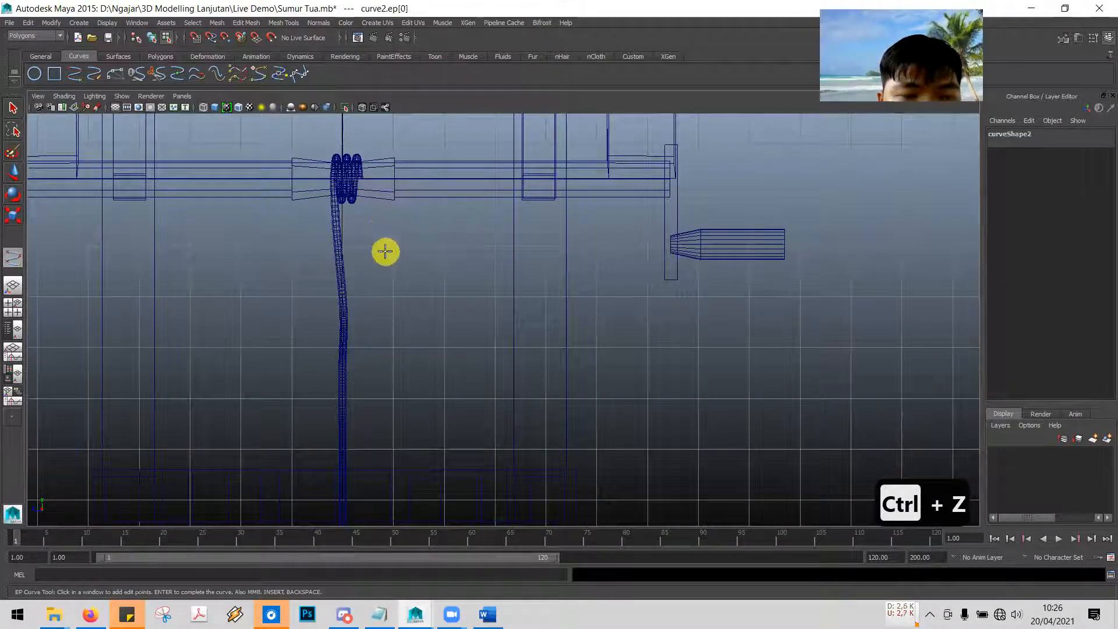
pyautogui.click(394, 315)
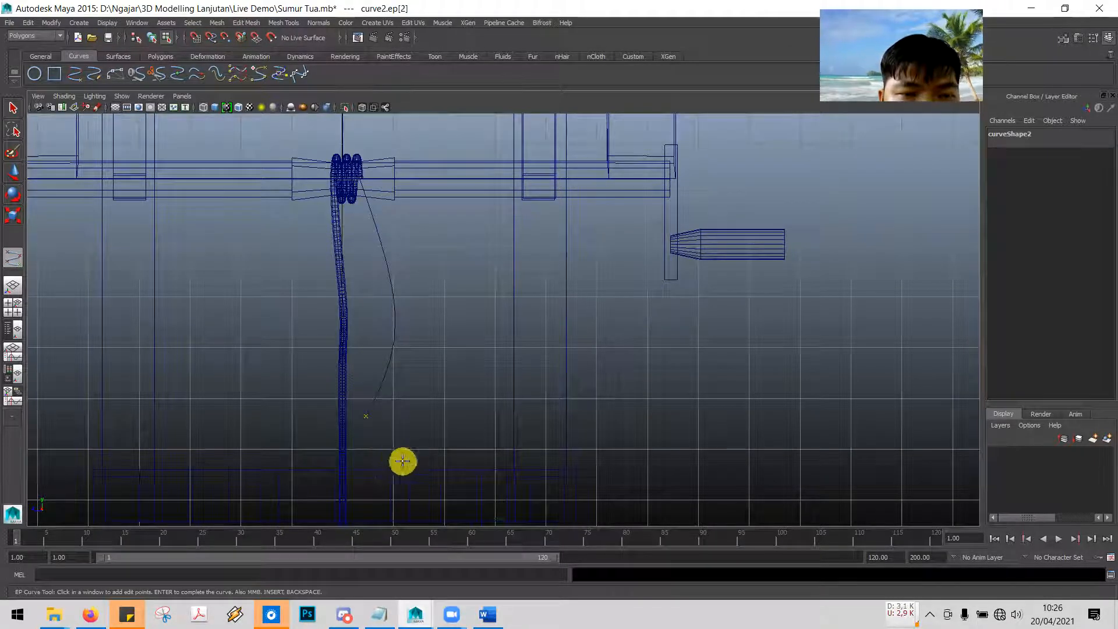
# Continue the EP curve downward with additional points inside the well shaft, stopping near the well's base
pyautogui.scroll(-2, 471, 390)
pyautogui.keyDown('alt'); pyautogui.moveTo(499, 372); pyautogui.dragTo(576, 177, button='middle'); pyautogui.keyUp('alt')
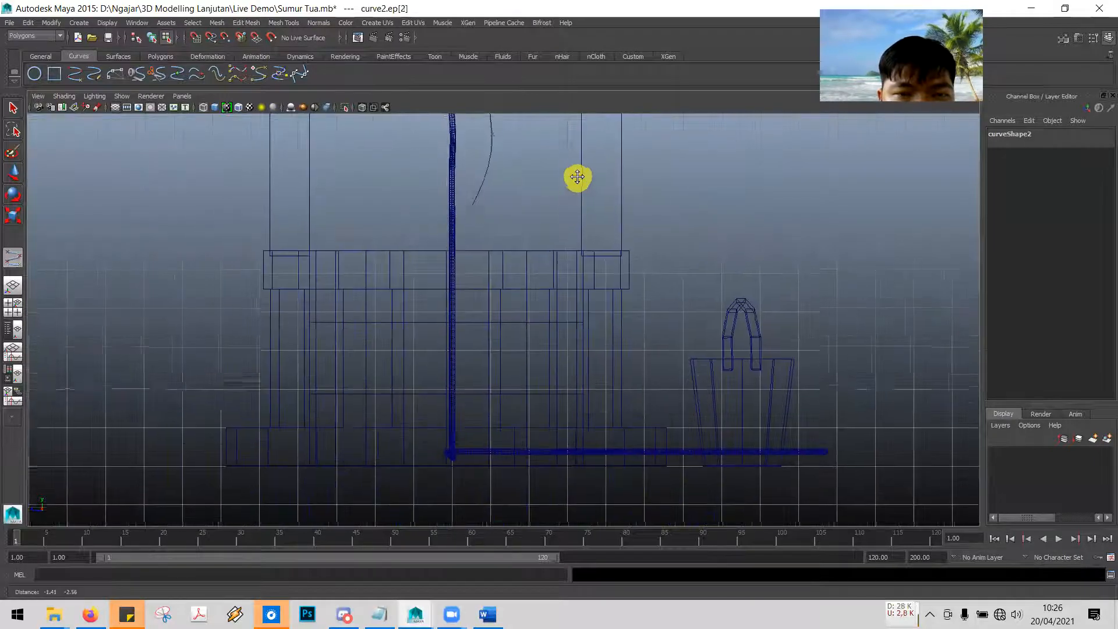
pyautogui.keyDown('alt'); pyautogui.moveTo(524, 263); pyautogui.dragTo(539, 194, button='middle'); pyautogui.keyUp('alt')
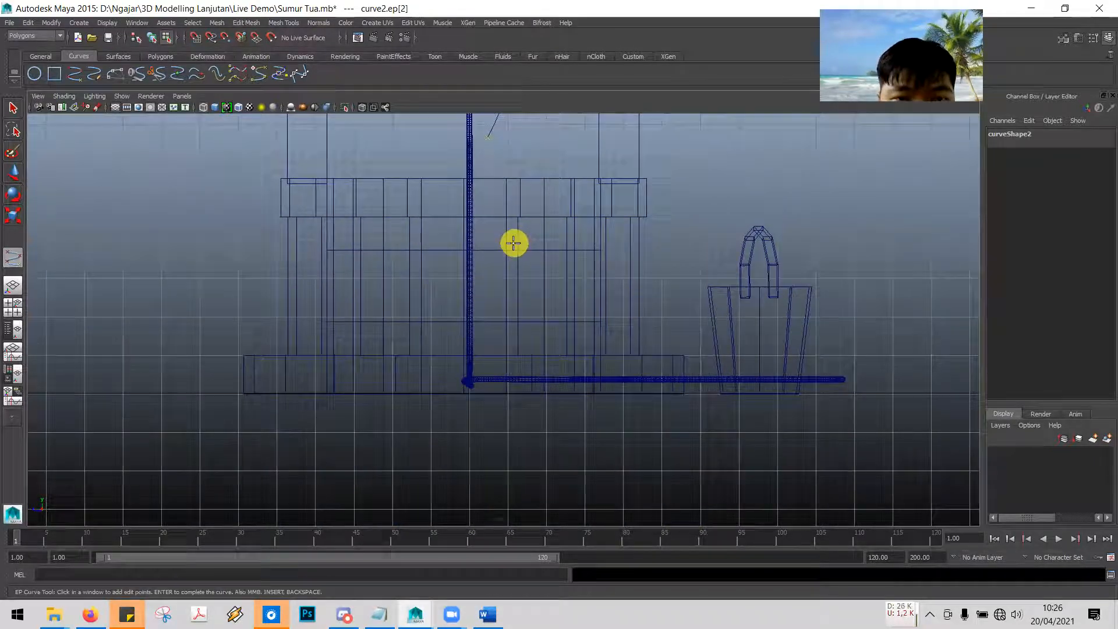
pyautogui.click(520, 308)
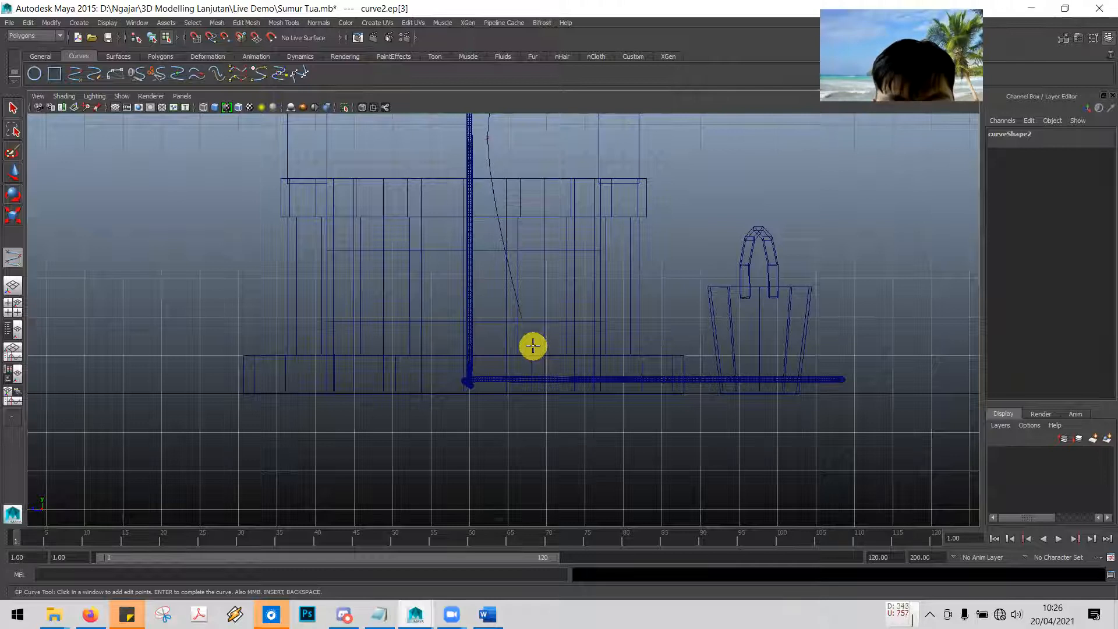
pyautogui.click(533, 346)
pyautogui.scroll(1, 633, 265)
pyautogui.keyDown('alt'); pyautogui.moveTo(634, 265); pyautogui.dragTo(581, 484, button='middle'); pyautogui.keyUp('alt')
pyautogui.keyDown('alt'); pyautogui.moveTo(461, 267); pyautogui.dragTo(500, 382, button='middle'); pyautogui.keyUp('alt')
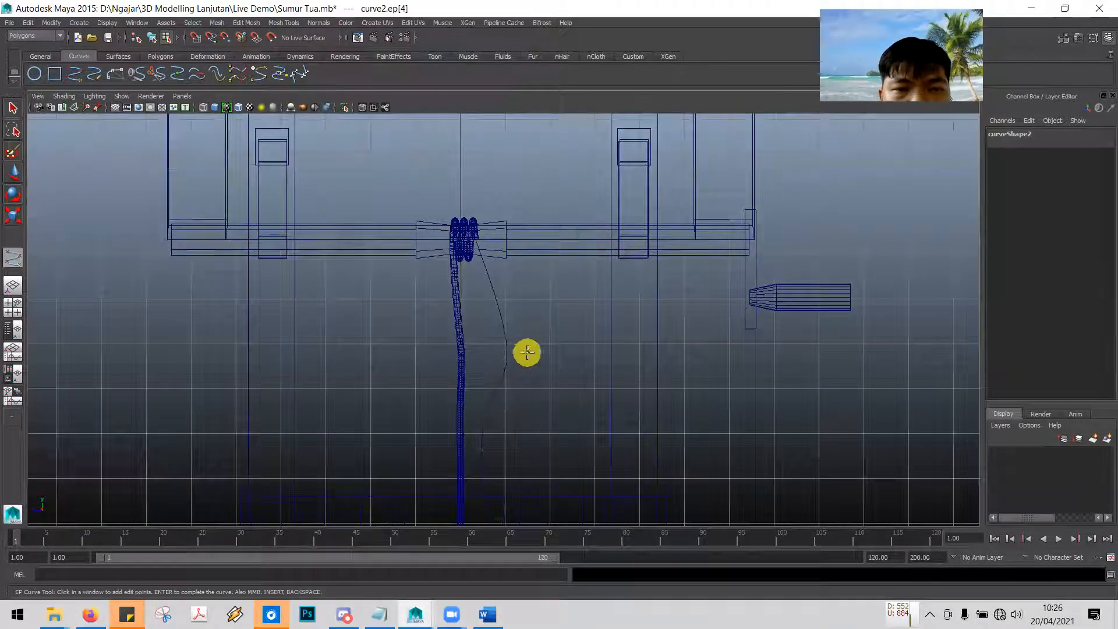
# Complete the rope curve, activate the Move tool and check the curve against the axle in the perspective view
pyautogui.press('space')
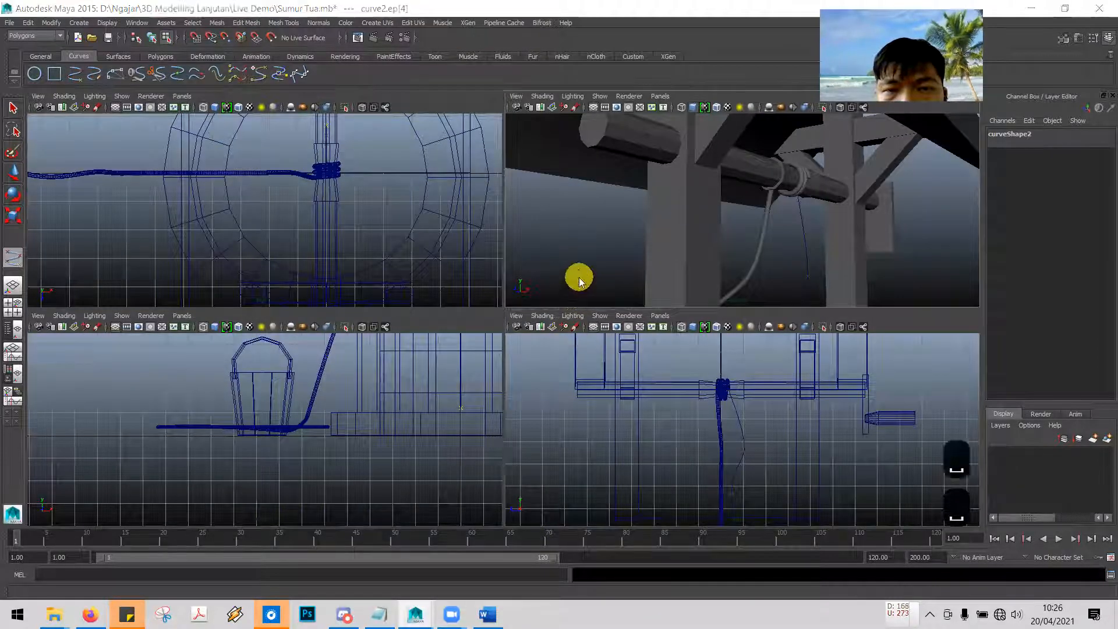
pyautogui.press('space')
pyautogui.keyDown('alt'); pyautogui.moveTo(651, 312); pyautogui.dragTo(558, 291); pyautogui.keyUp('alt')
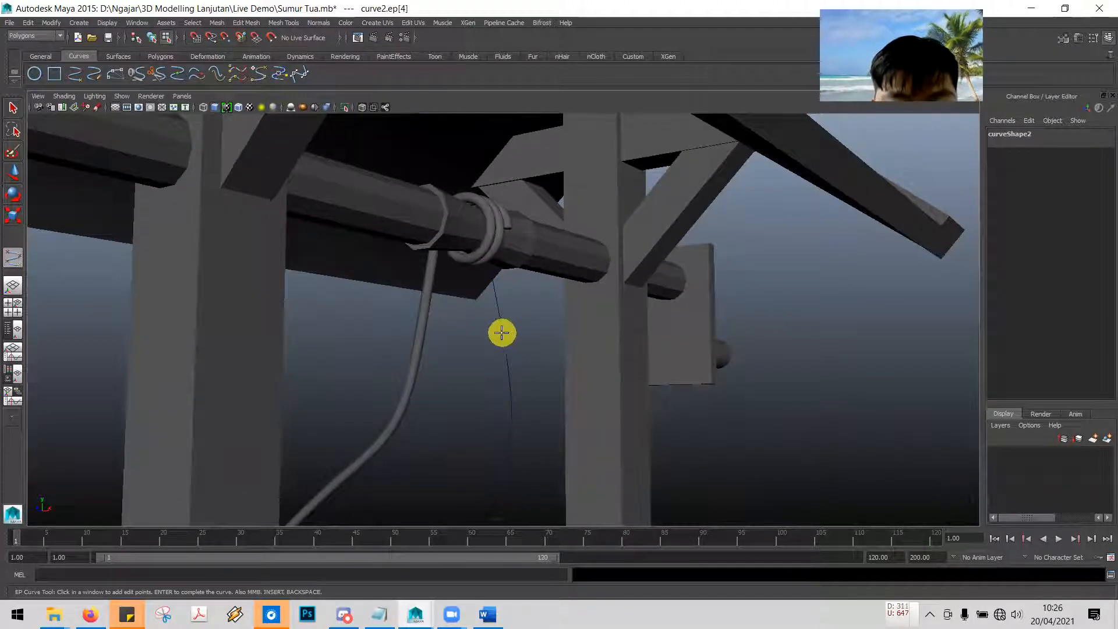
pyautogui.moveTo(501, 332); pyautogui.dragTo(516, 357, button='right')
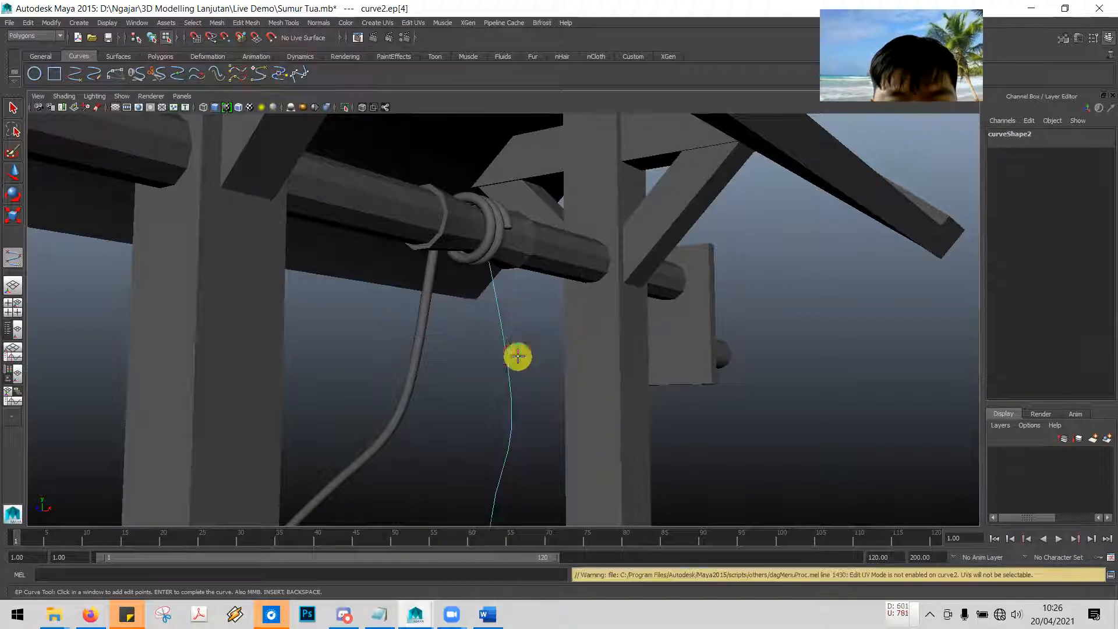
pyautogui.keyDown('alt'); pyautogui.moveTo(553, 307); pyautogui.dragTo(571, 288); pyautogui.keyUp('alt')
pyautogui.click(13, 174)
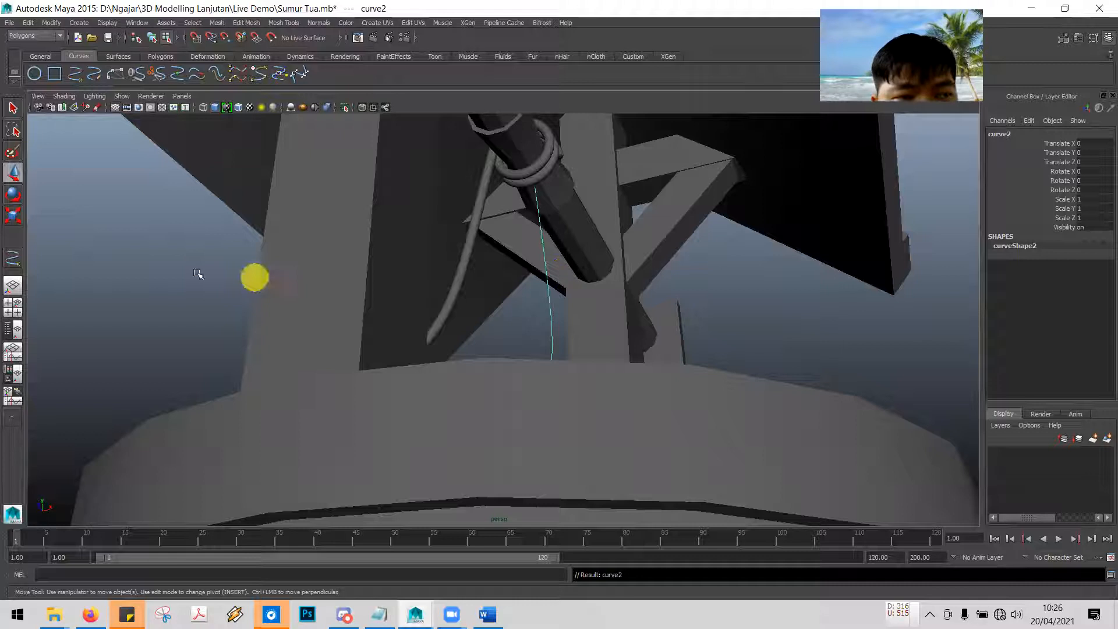
pyautogui.keyDown('alt'); pyautogui.moveTo(559, 328); pyautogui.dragTo(386, 378); pyautogui.keyUp('alt')
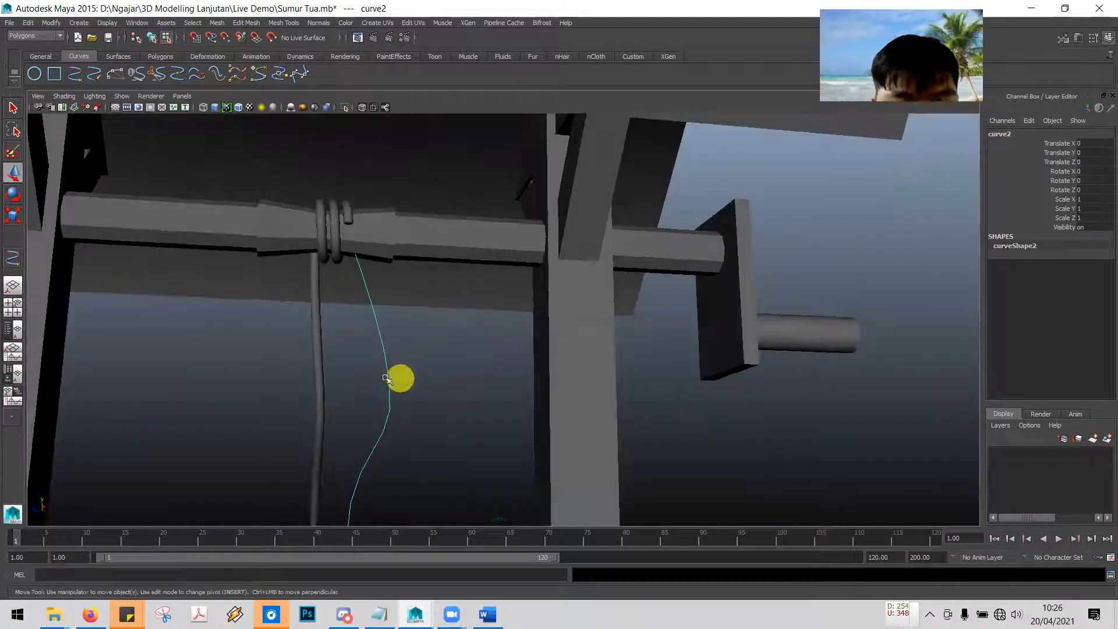
# Switch the curve to edit point selection and lower its second edit point slightly below the axle
pyautogui.moveTo(386, 367); pyautogui.dragTo(415, 391, button='right')
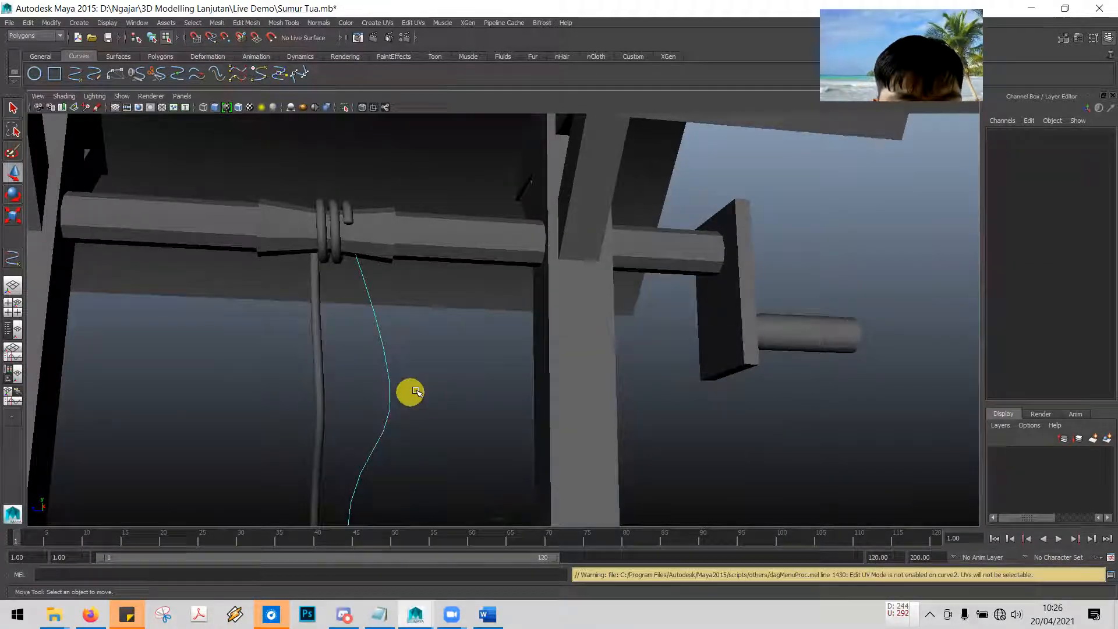
pyautogui.click(390, 406)
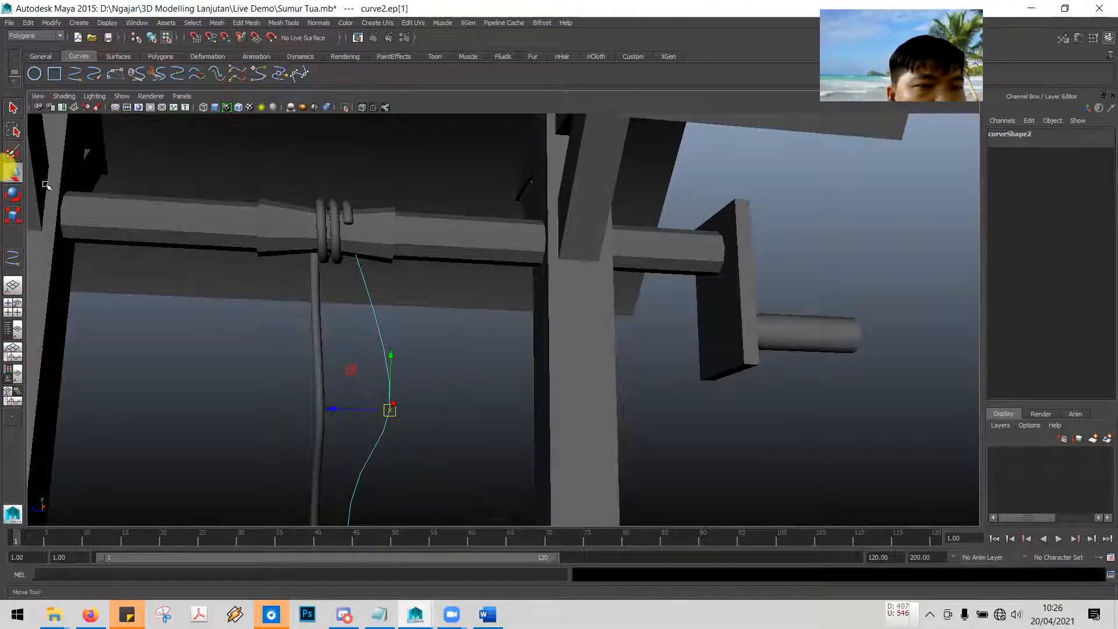
pyautogui.moveTo(374, 274); pyautogui.dragTo(376, 271)
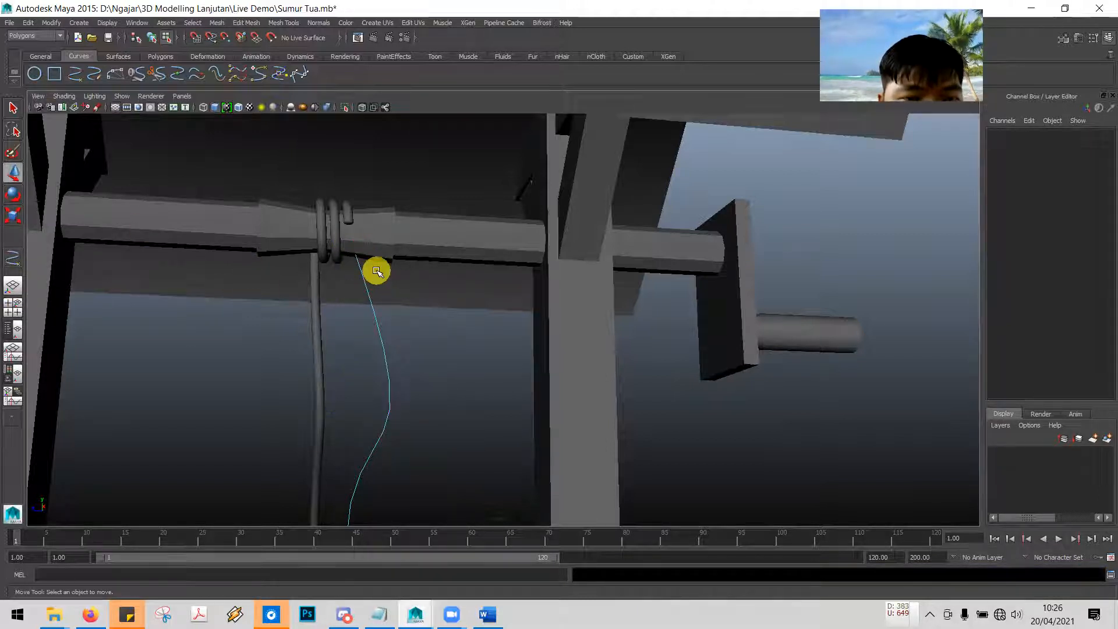
pyautogui.click(387, 405)
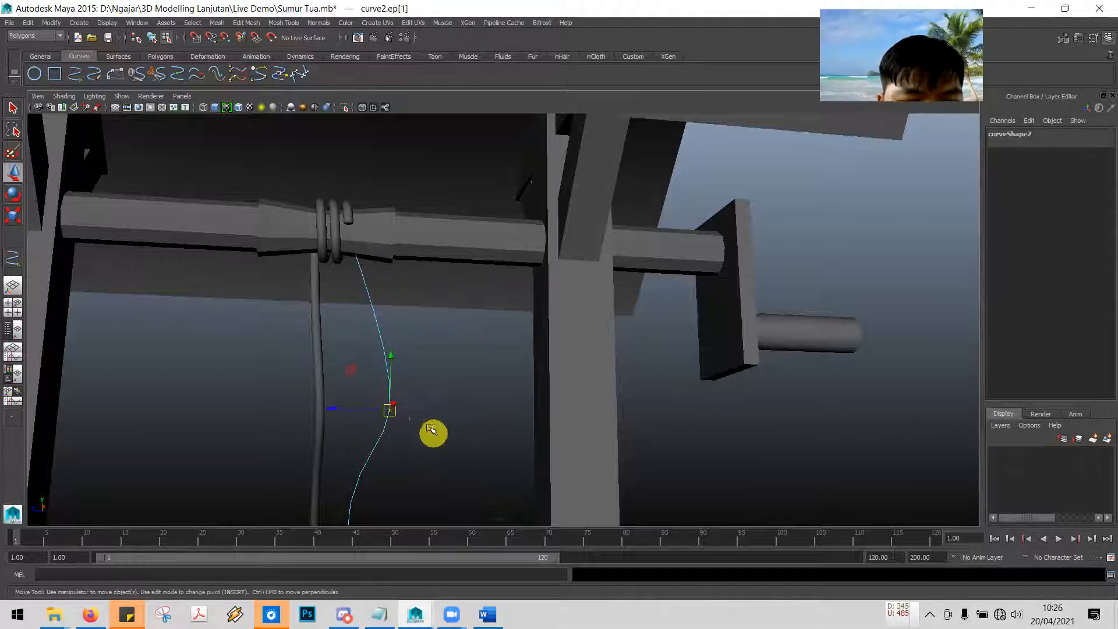
pyautogui.keyDown('alt'); pyautogui.moveTo(449, 361); pyautogui.dragTo(502, 319); pyautogui.keyUp('alt')
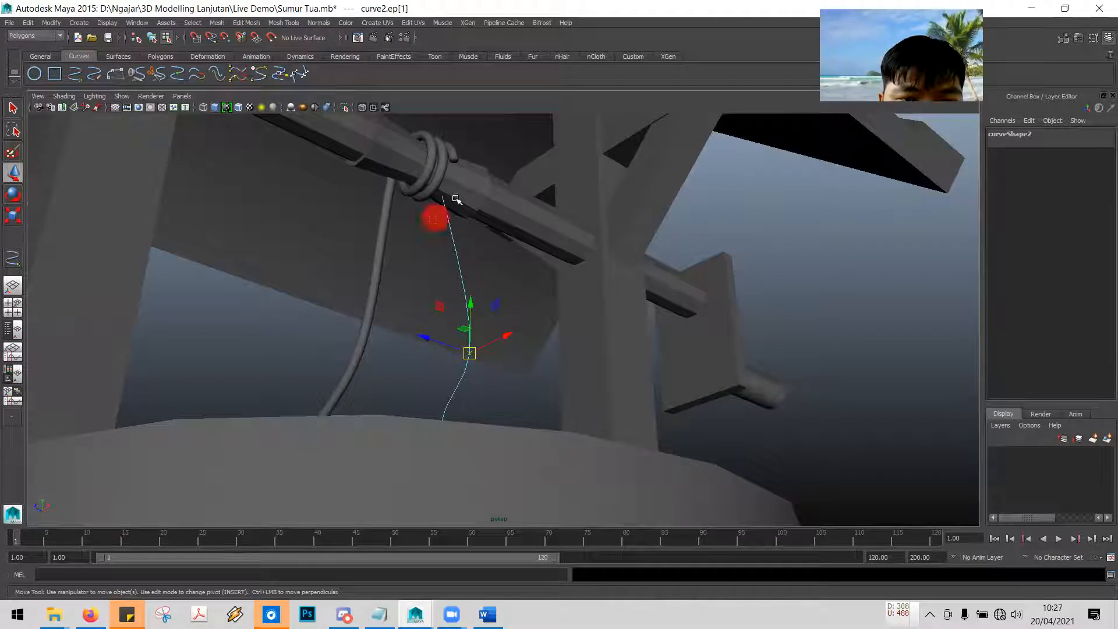
pyautogui.moveTo(461, 184); pyautogui.dragTo(459, 183)
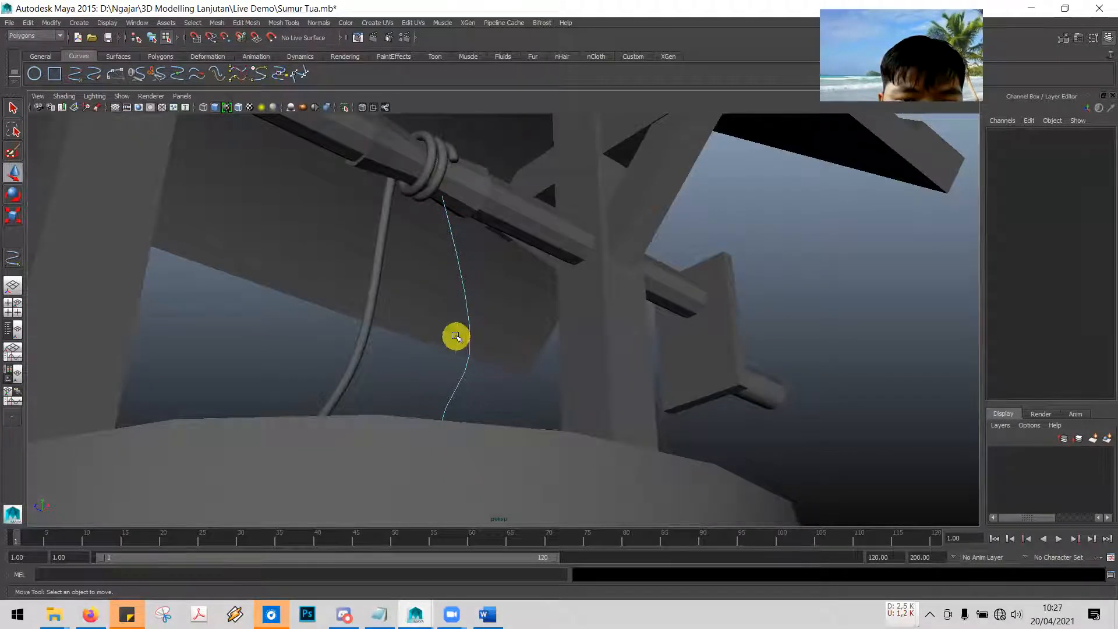
pyautogui.moveTo(508, 367); pyautogui.dragTo(507, 365)
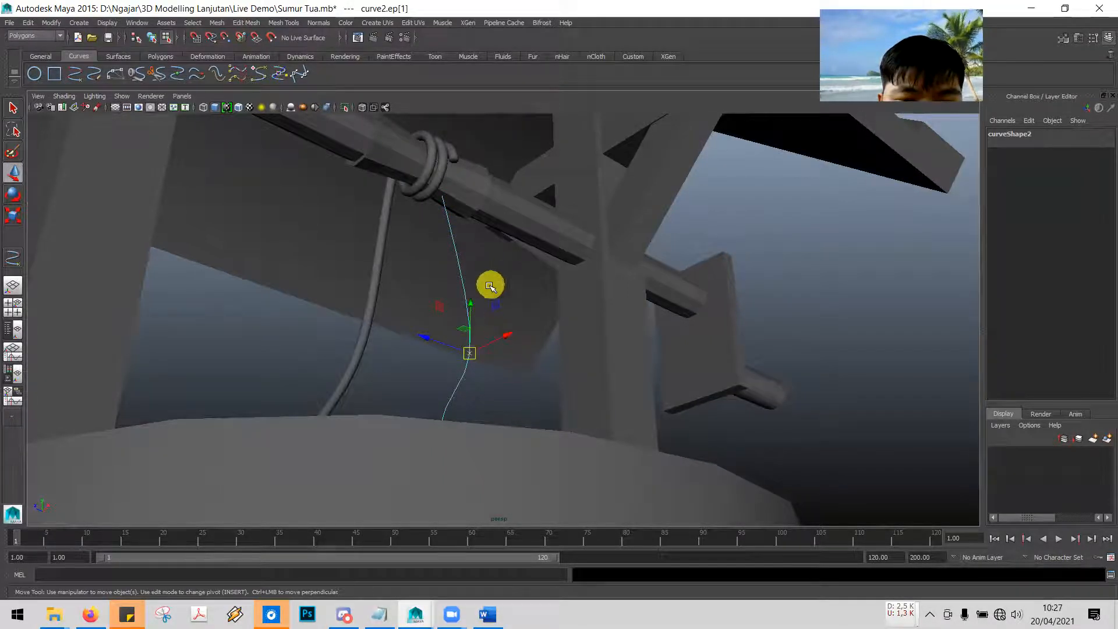
pyautogui.moveTo(471, 303); pyautogui.dragTo(437, 307)
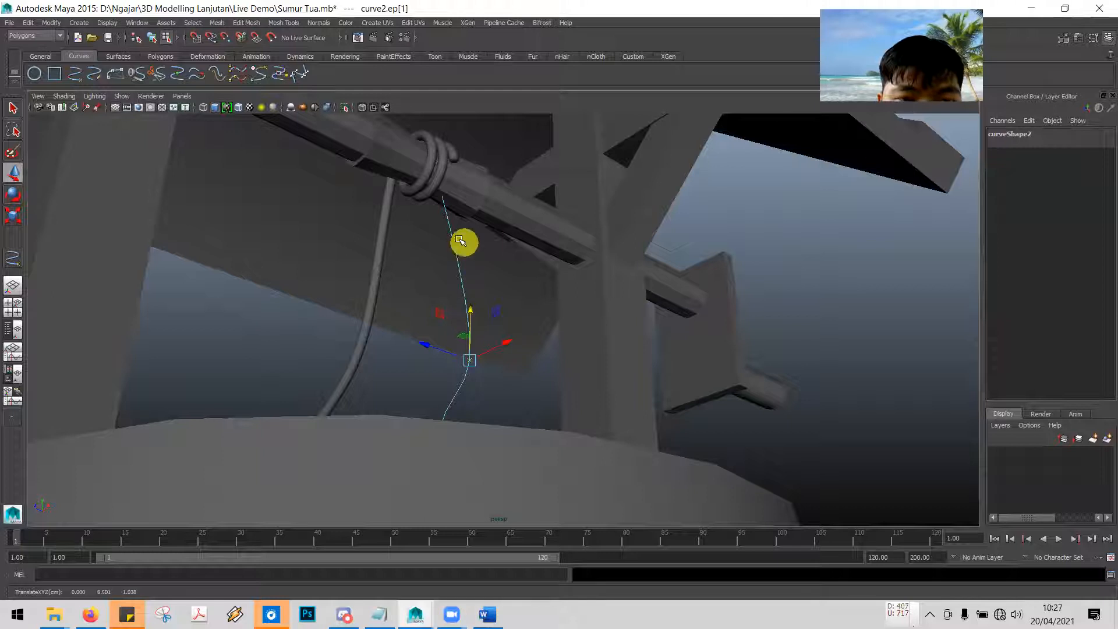
# Show the scene in wireframe and select the curve's topmost edit point inside the axle
pyautogui.keyDown('alt'); pyautogui.moveTo(524, 267); pyautogui.dragTo(512, 360); pyautogui.keyUp('alt')
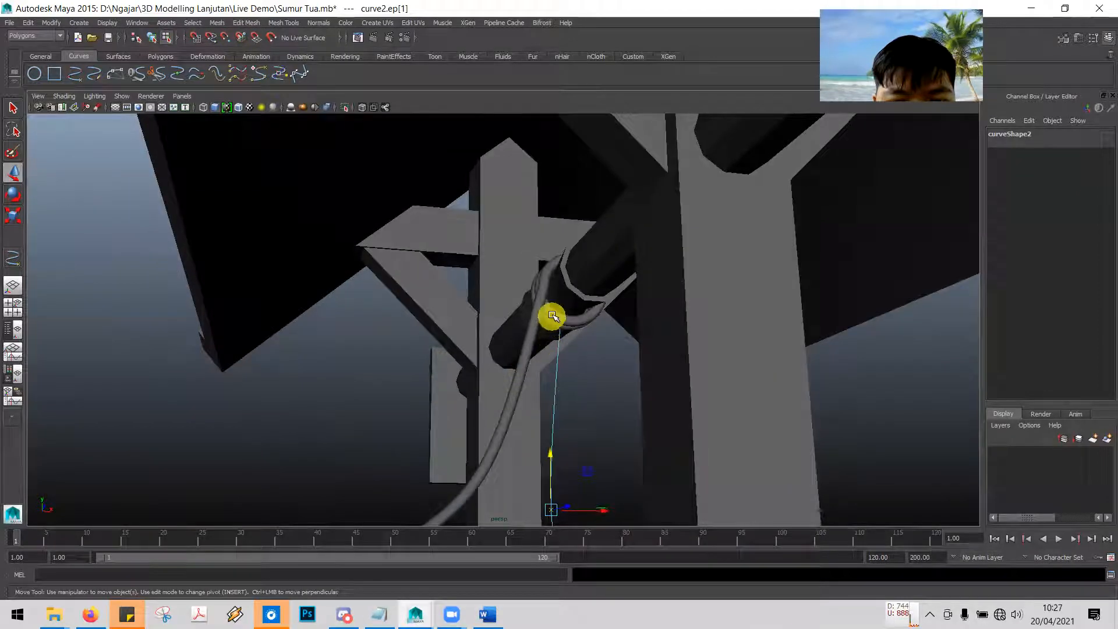
pyautogui.moveTo(583, 344); pyautogui.dragTo(535, 320)
pyautogui.scroll(-2, 577, 378)
pyautogui.moveTo(523, 439); pyautogui.dragTo(561, 459)
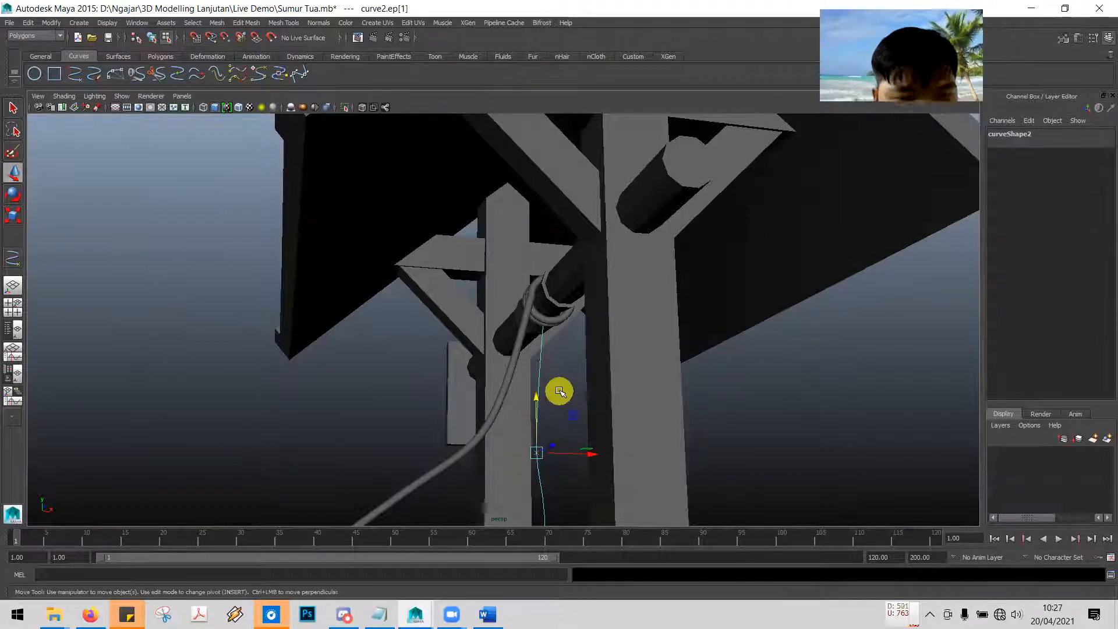
pyautogui.press('4')
pyautogui.scroll(5, 594, 337)
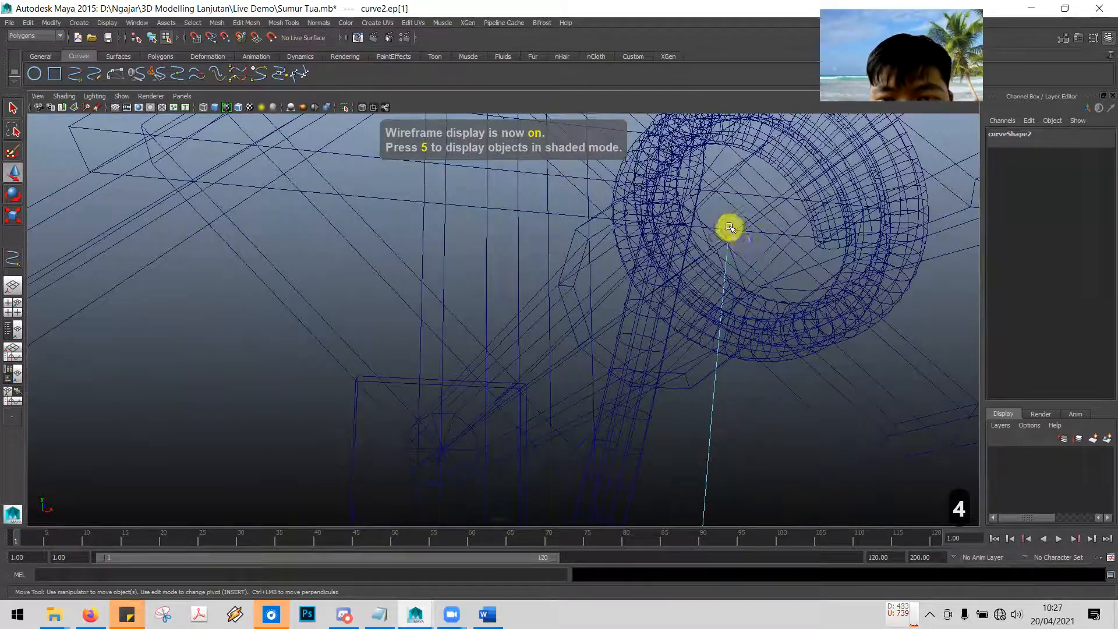
pyautogui.keyDown('alt'); pyautogui.moveTo(762, 253); pyautogui.dragTo(741, 262); pyautogui.keyUp('alt')
pyautogui.moveTo(489, 335); pyautogui.dragTo(512, 370)
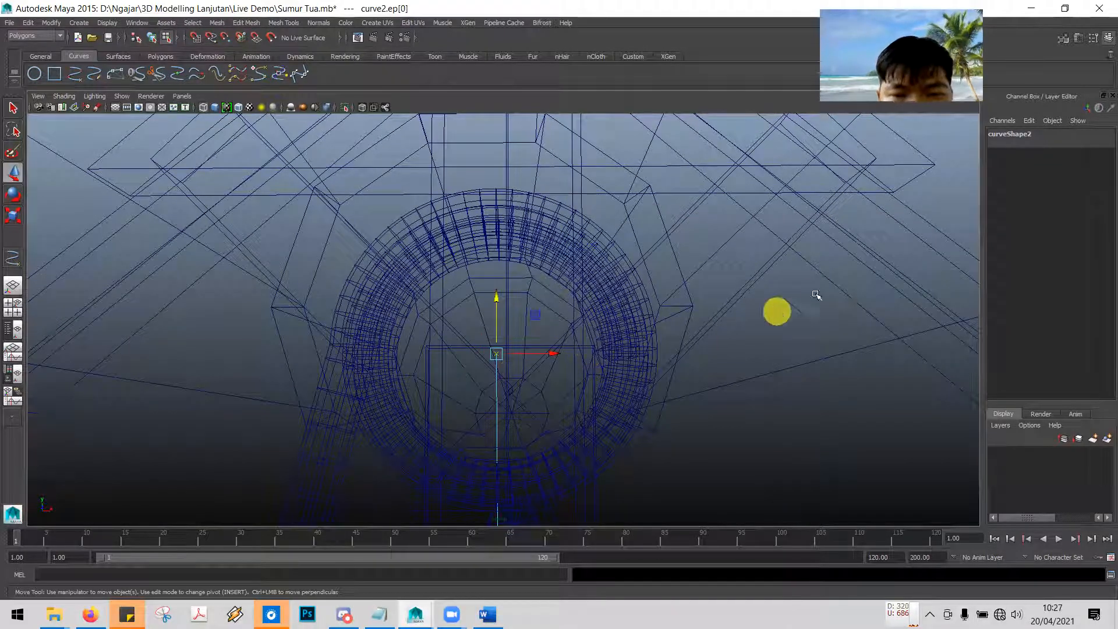
# Return to shaded display and move the curve's top edit point along X toward the axle's outer surface
pyautogui.press('5')
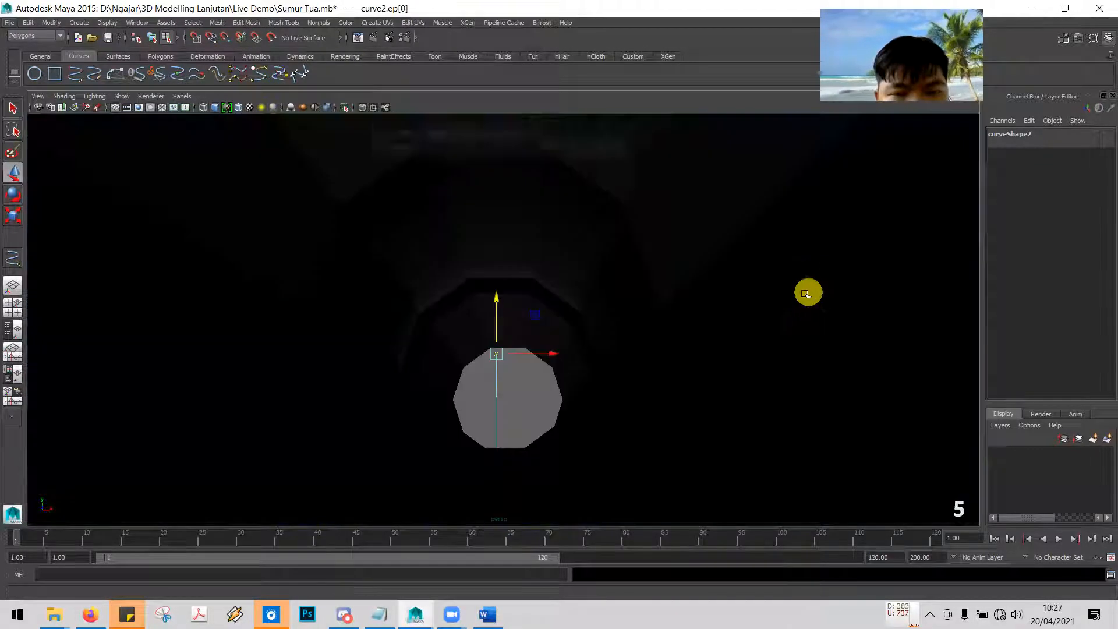
pyautogui.moveTo(726, 379)
pyautogui.keyDown('alt'); pyautogui.mouseDown()
pyautogui.moveTo(656, 376)
pyautogui.moveTo(718, 362)
pyautogui.moveTo(786, 372)
pyautogui.mouseUp(); pyautogui.keyUp('alt')
pyautogui.scroll(-3, 784, 367)
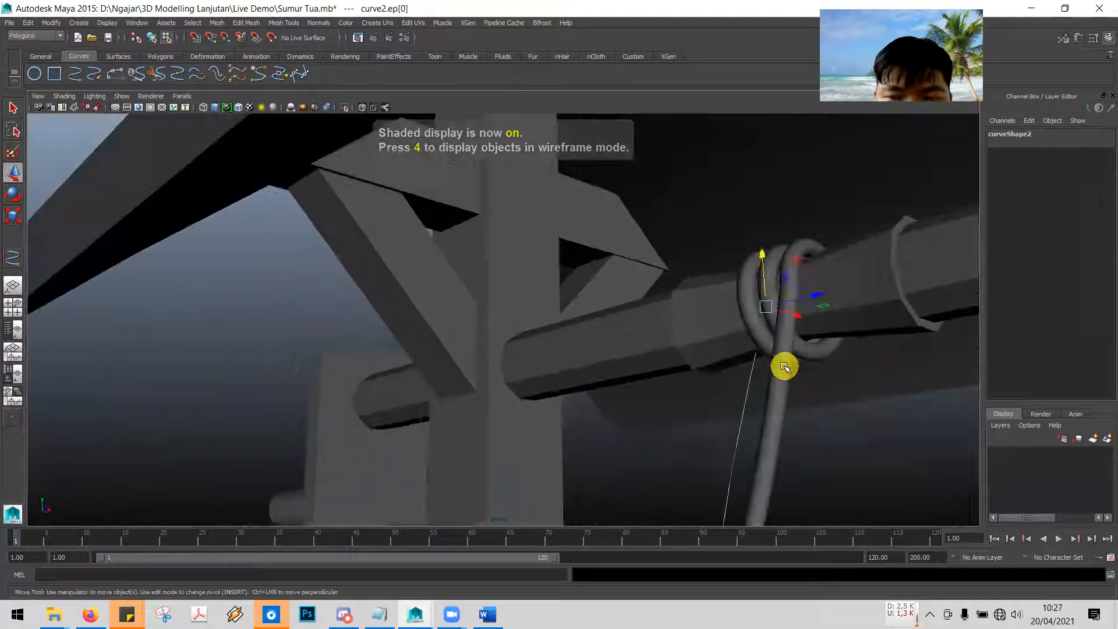
pyautogui.moveTo(861, 370)
pyautogui.keyDown('alt'); pyautogui.mouseDown()
pyautogui.moveTo(878, 374)
pyautogui.moveTo(865, 342)
pyautogui.moveTo(797, 335)
pyautogui.moveTo(726, 350)
pyautogui.moveTo(737, 331)
pyautogui.moveTo(725, 356)
pyautogui.mouseUp(); pyautogui.keyUp('alt')
pyautogui.keyDown('alt'); pyautogui.moveTo(356, 431); pyautogui.dragTo(519, 439, button='middle'); pyautogui.keyUp('alt')
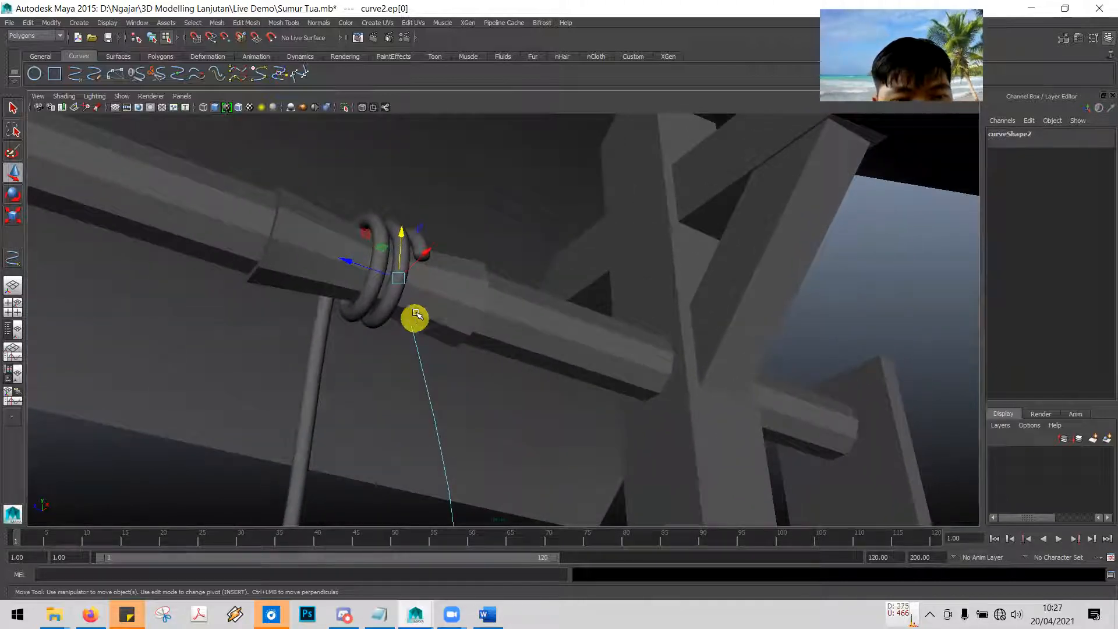
pyautogui.moveTo(426, 252); pyautogui.dragTo(453, 249)
pyautogui.keyDown('alt'); pyautogui.moveTo(457, 319); pyautogui.dragTo(537, 309); pyautogui.keyUp('alt')
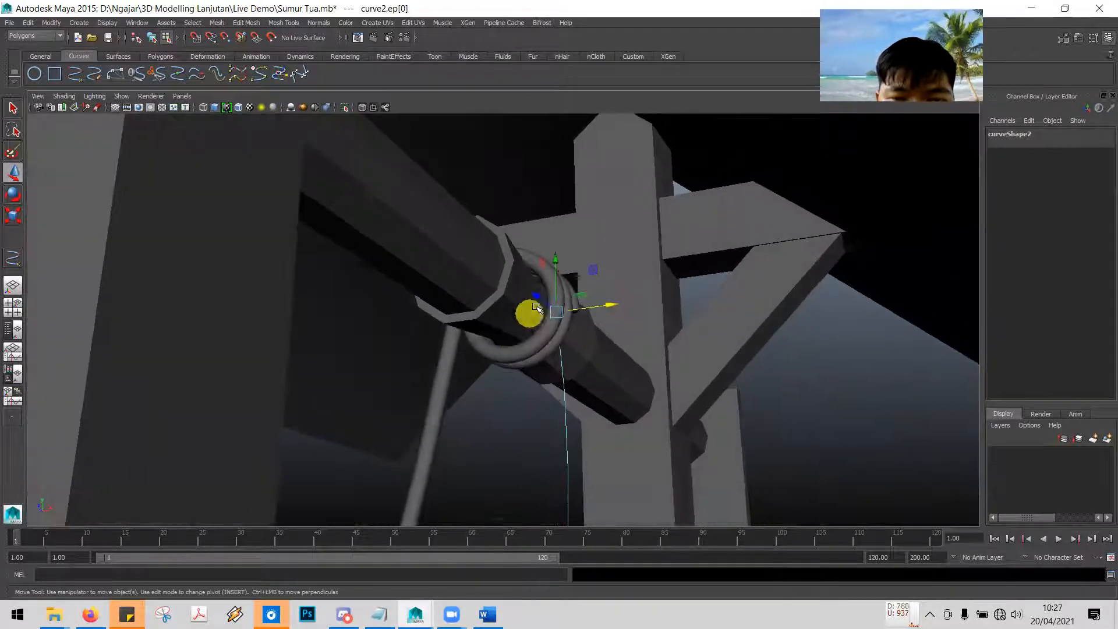
# Move the curve's top edit point along Y and Z toward the coil's free end
pyautogui.moveTo(554, 259); pyautogui.dragTo(554, 258)
pyautogui.moveTo(566, 210); pyautogui.dragTo(566, 211)
pyautogui.keyDown('alt'); pyautogui.moveTo(729, 347); pyautogui.dragTo(540, 354); pyautogui.keyUp('alt')
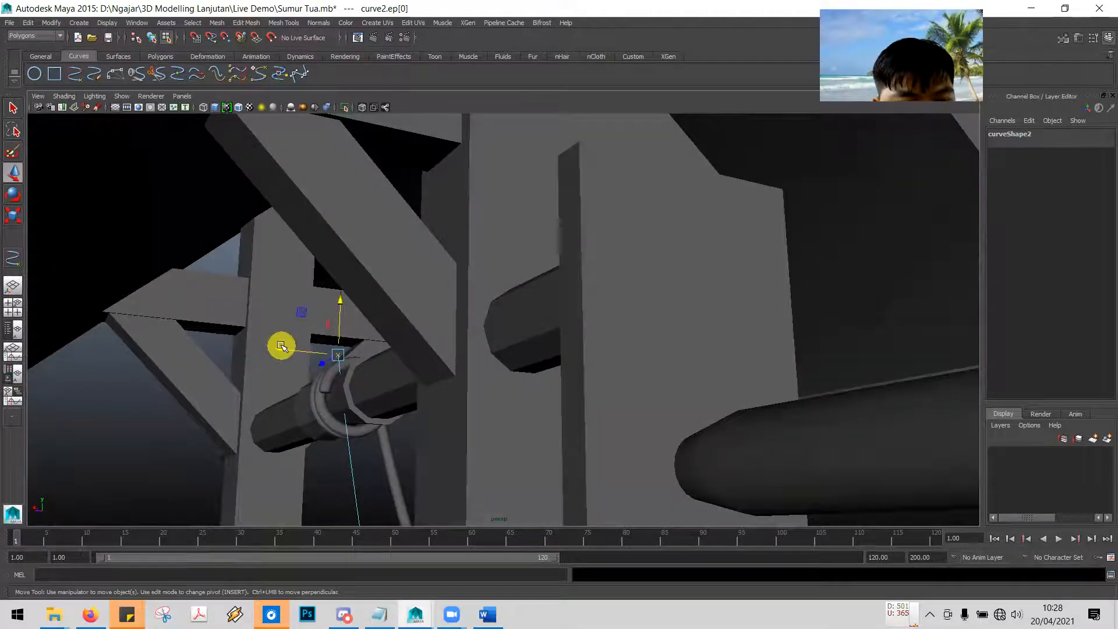
pyautogui.moveTo(282, 352); pyautogui.dragTo(268, 349)
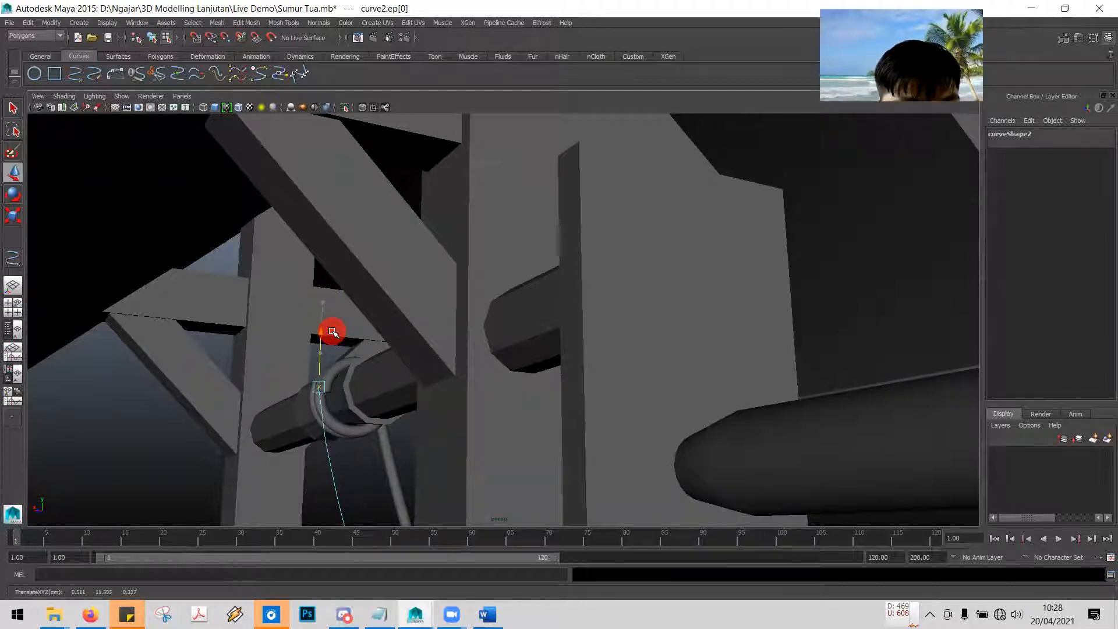
# Fine-tune the top edit point along X and Z so it sits centred on the coil's end face
pyautogui.keyDown('alt'); pyautogui.moveTo(316, 392); pyautogui.dragTo(462, 364); pyautogui.keyUp('alt')
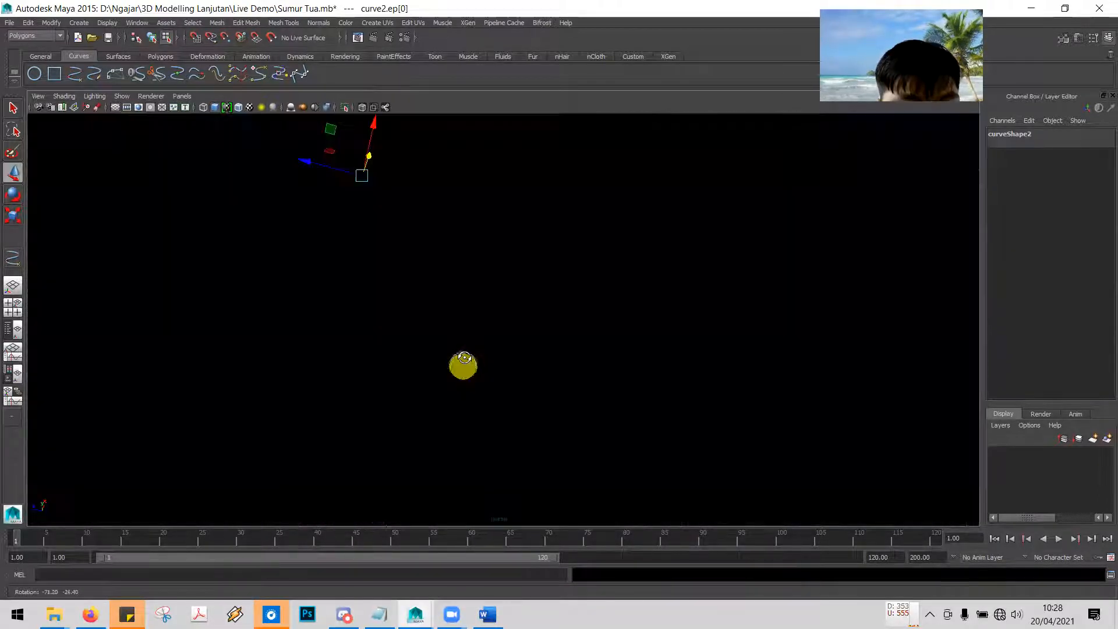
pyautogui.keyDown('alt'); pyautogui.moveTo(467, 251); pyautogui.dragTo(525, 406, button='middle'); pyautogui.keyUp('alt')
pyautogui.scroll(5, 525, 406)
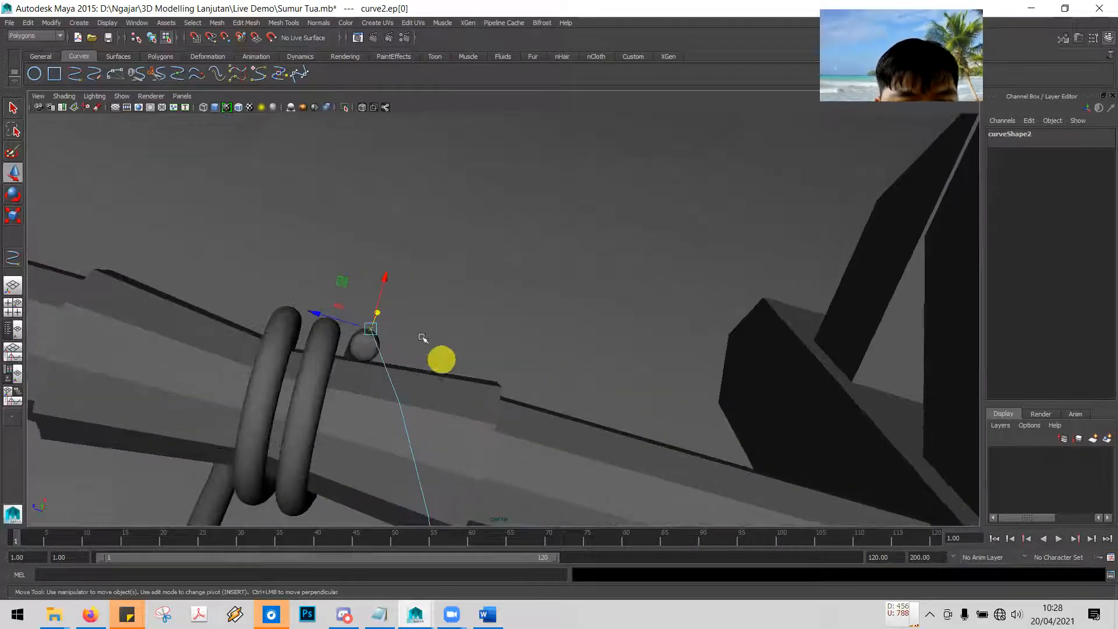
pyautogui.moveTo(382, 279); pyautogui.dragTo(382, 285)
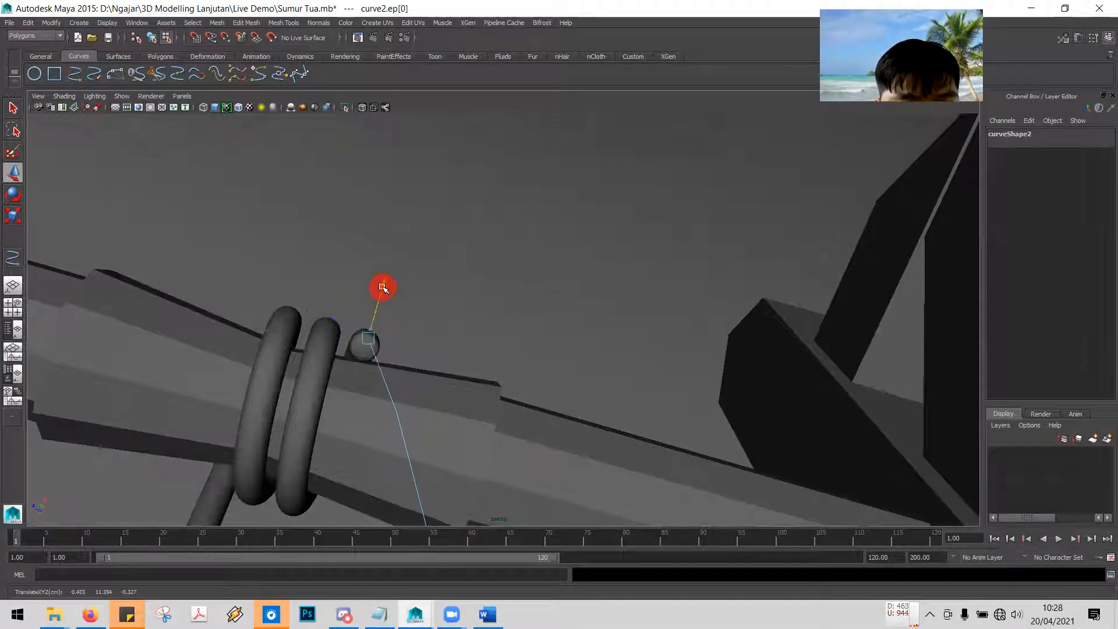
pyautogui.keyDown('alt'); pyautogui.moveTo(408, 380); pyautogui.dragTo(379, 369); pyautogui.keyUp('alt')
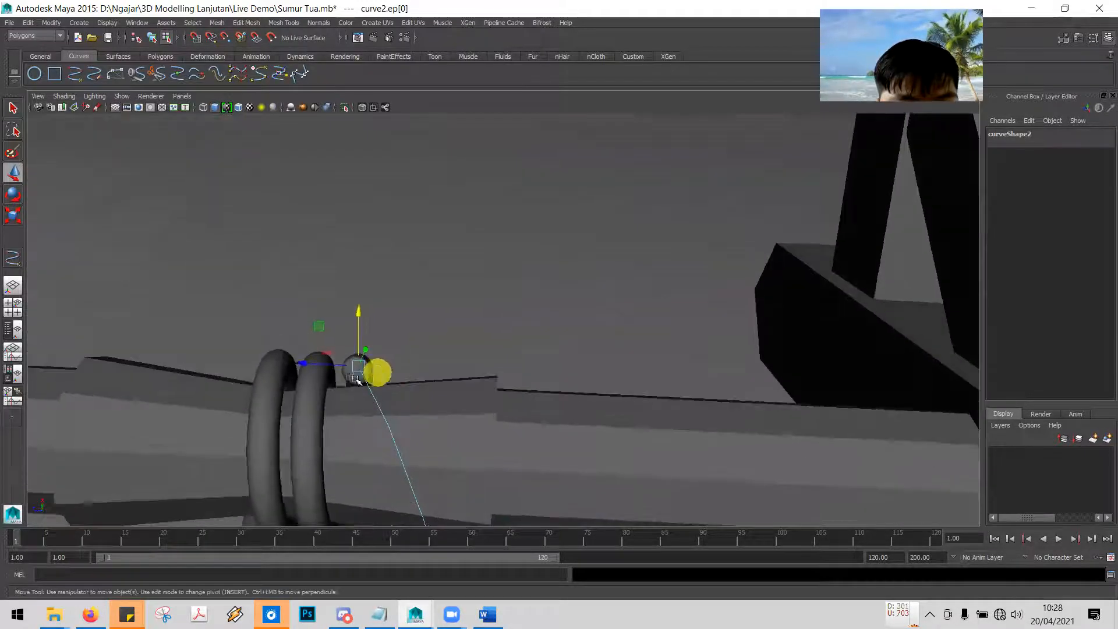
pyautogui.moveTo(303, 365); pyautogui.dragTo(301, 366)
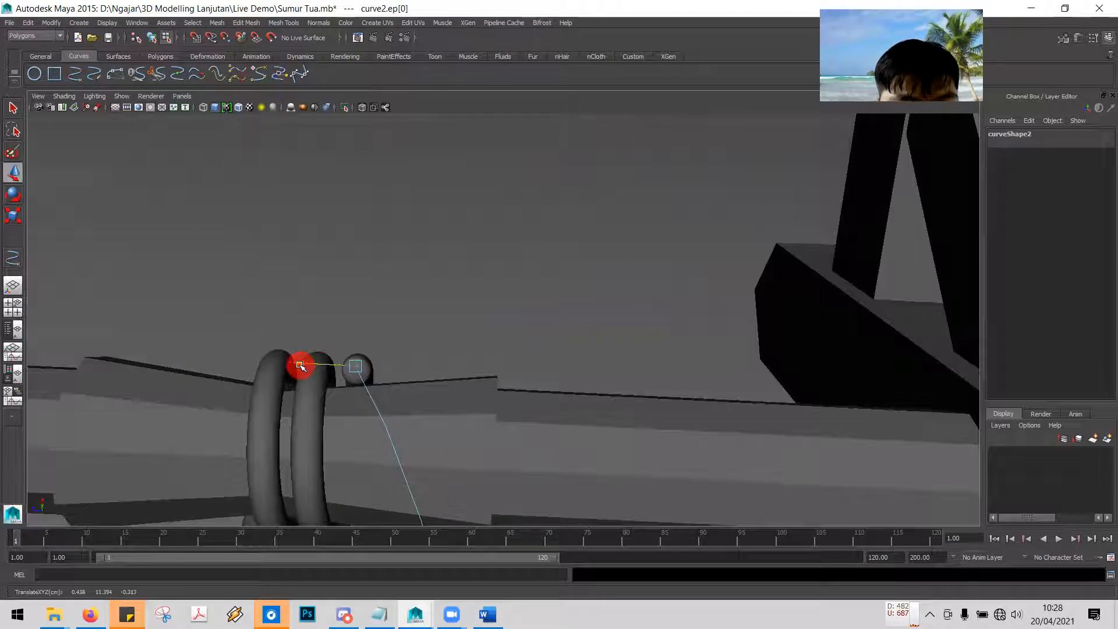
# Select the curve's second edit point, between the roof edge and the well opening
pyautogui.keyDown('alt'); pyautogui.moveTo(482, 339); pyautogui.dragTo(557, 396); pyautogui.keyUp('alt')
pyautogui.scroll(-5, 476, 358)
pyautogui.keyDown('alt'); pyautogui.moveTo(580, 341); pyautogui.dragTo(623, 352); pyautogui.keyUp('alt')
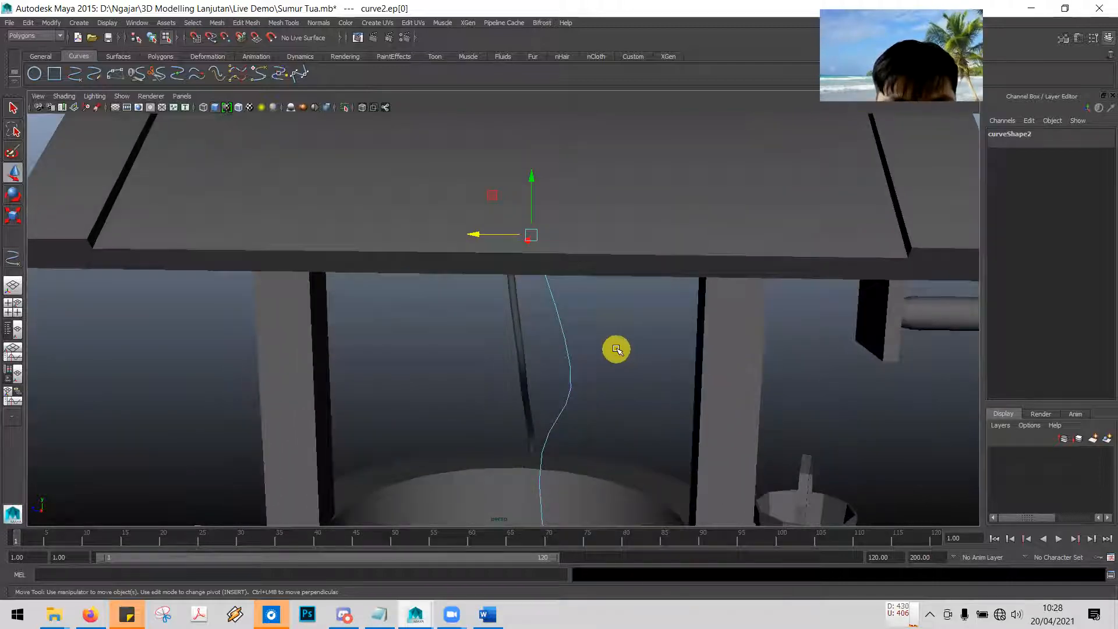
pyautogui.scroll(2, 616, 349)
pyautogui.scroll(3, 589, 384)
pyautogui.scroll(-3, 589, 385)
pyautogui.moveTo(604, 420); pyautogui.dragTo(512, 411)
pyautogui.scroll(-3, 629, 358)
pyautogui.scroll(3, 630, 359)
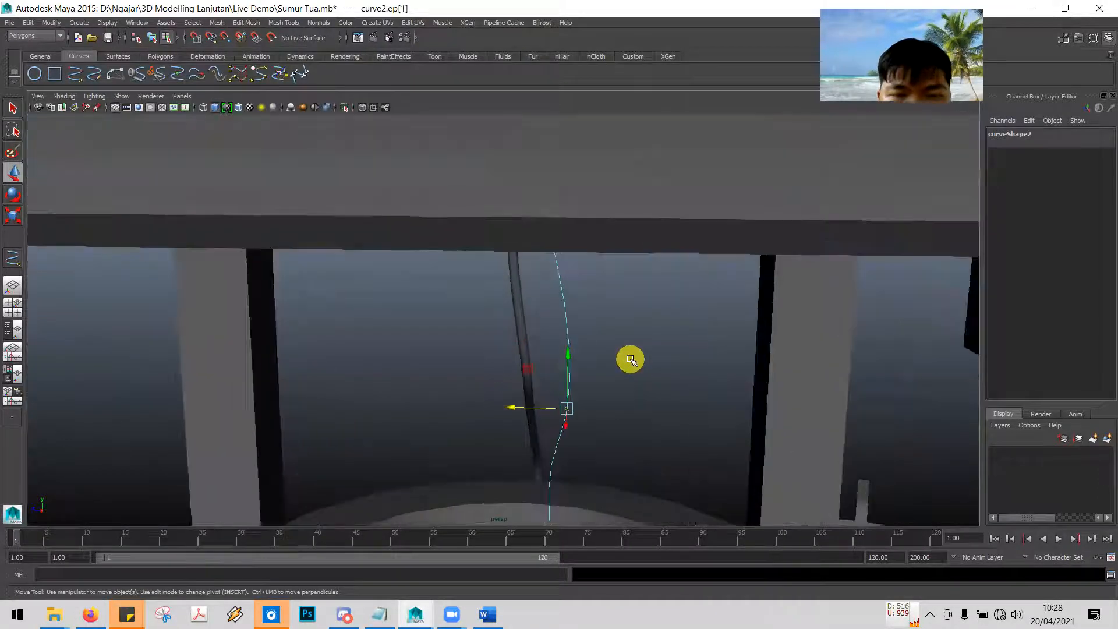
# Check the curve against the coil from below the axle and activate the Select tool
pyautogui.hotkey('alt', 'Tab')
pyautogui.hotkey('alt', 'Tab')
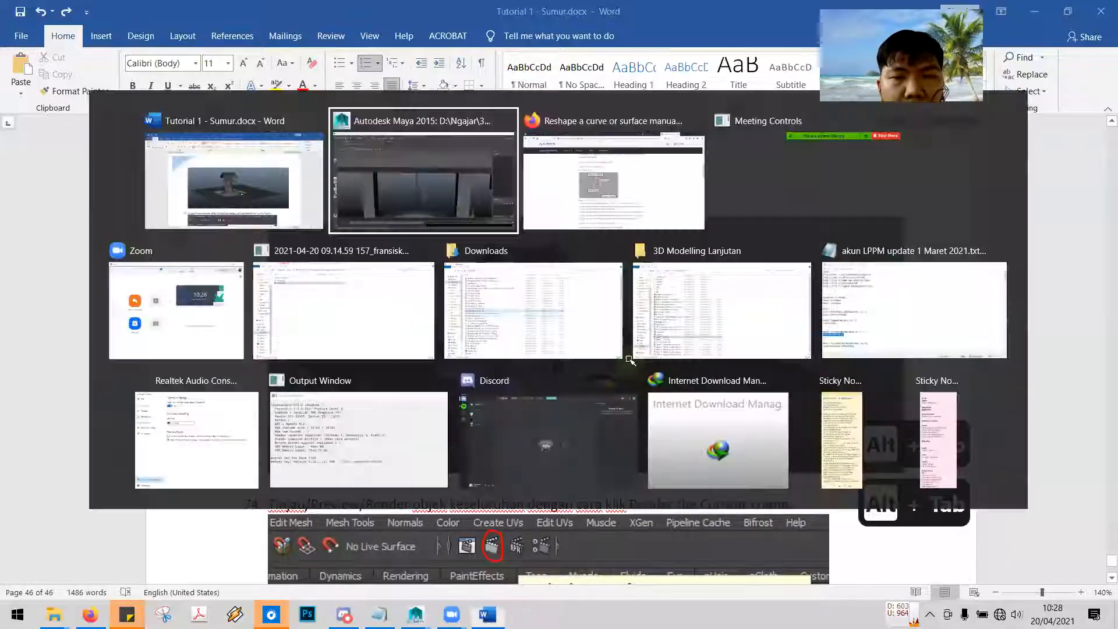
pyautogui.keyDown('alt'); pyautogui.moveTo(585, 367); pyautogui.dragTo(677, 342); pyautogui.keyUp('alt')
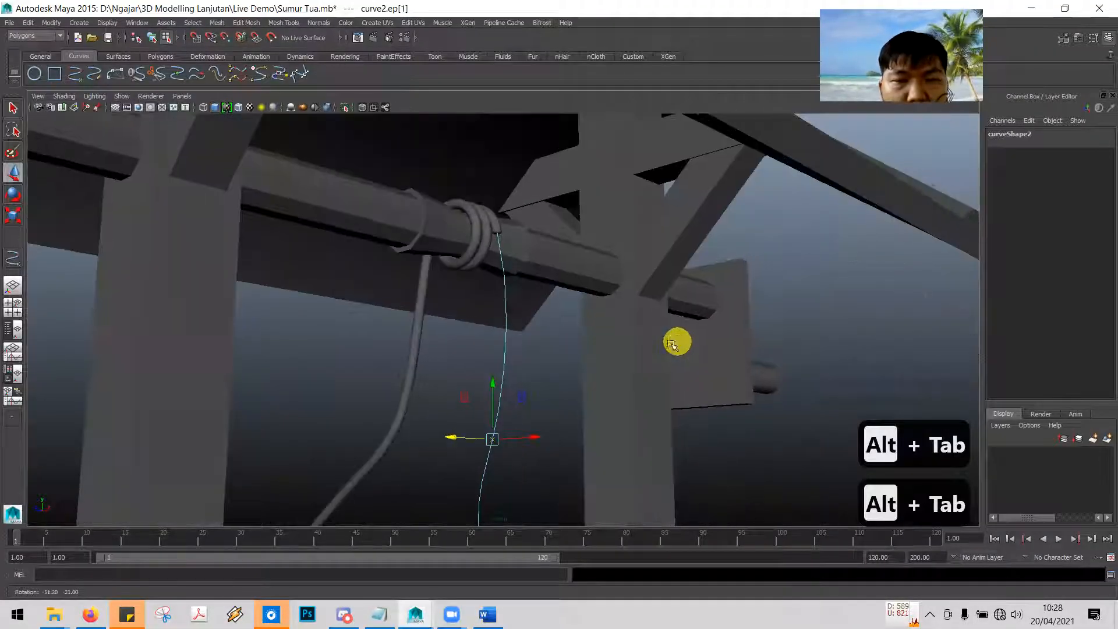
pyautogui.click(14, 106)
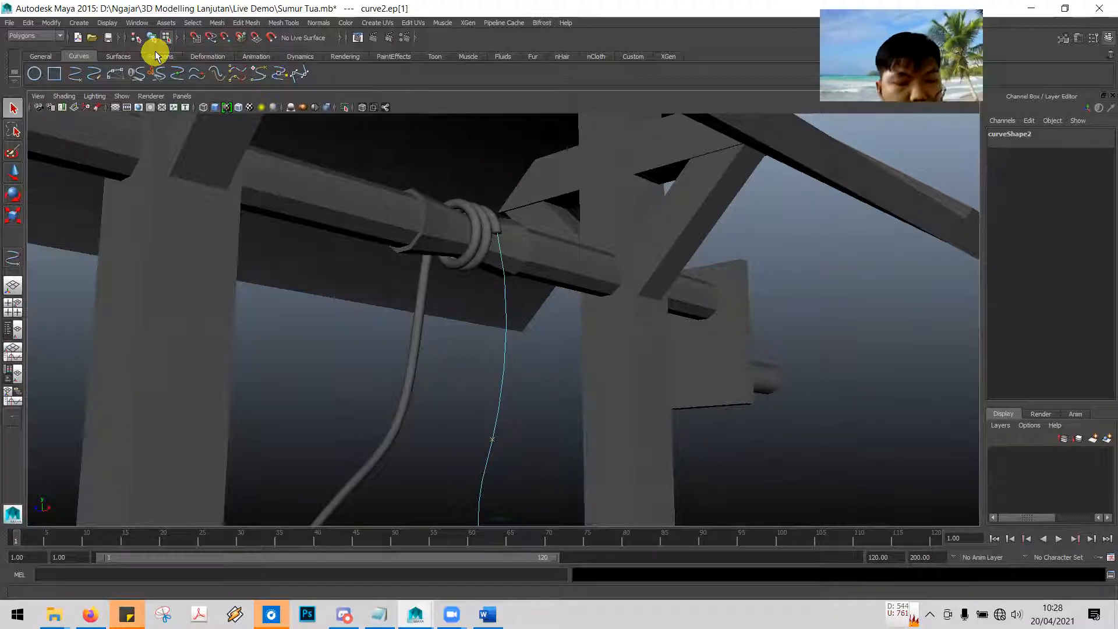
# Switch to the Word tutorial, review steps 69 to 72 on extruding the rope into the well, and return to Maya
pyautogui.hotkey('alt', 'Tab')
pyautogui.scroll(-15, 395, 247)
pyautogui.scroll(10, 400, 246)
pyautogui.scroll(8, 403, 242)
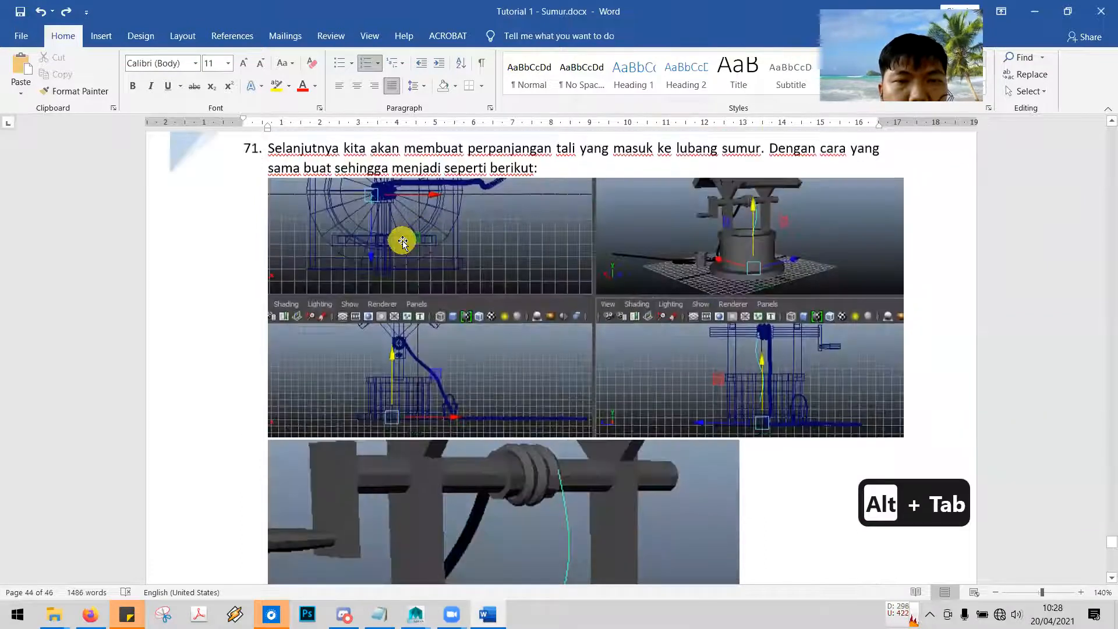
pyautogui.scroll(-4, 402, 241)
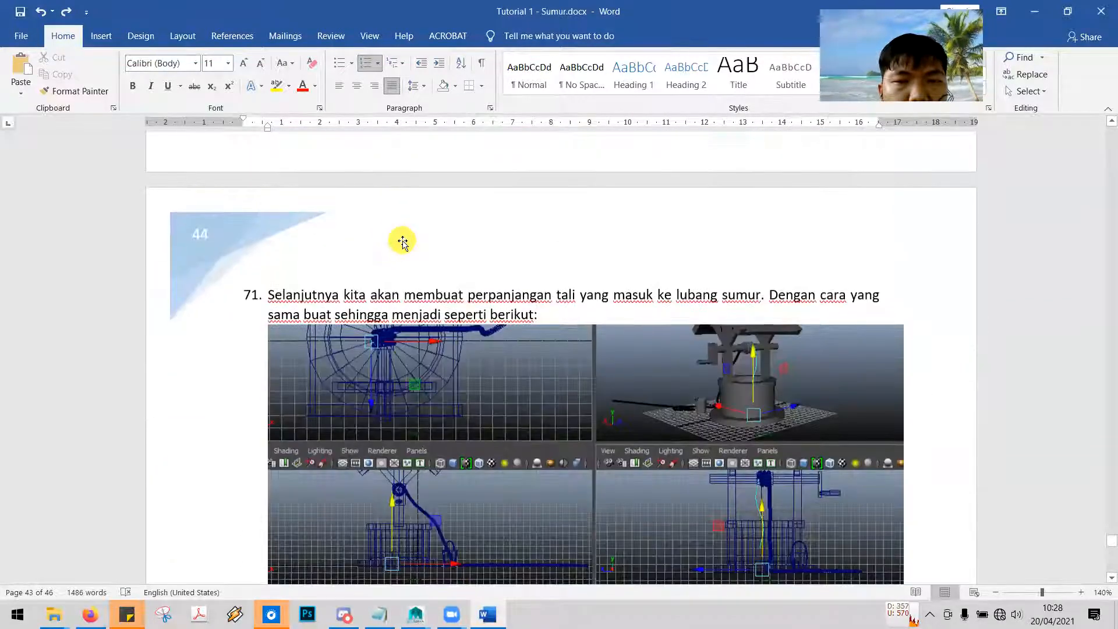
pyautogui.scroll(-12, 402, 240)
pyautogui.scroll(-10, 403, 241)
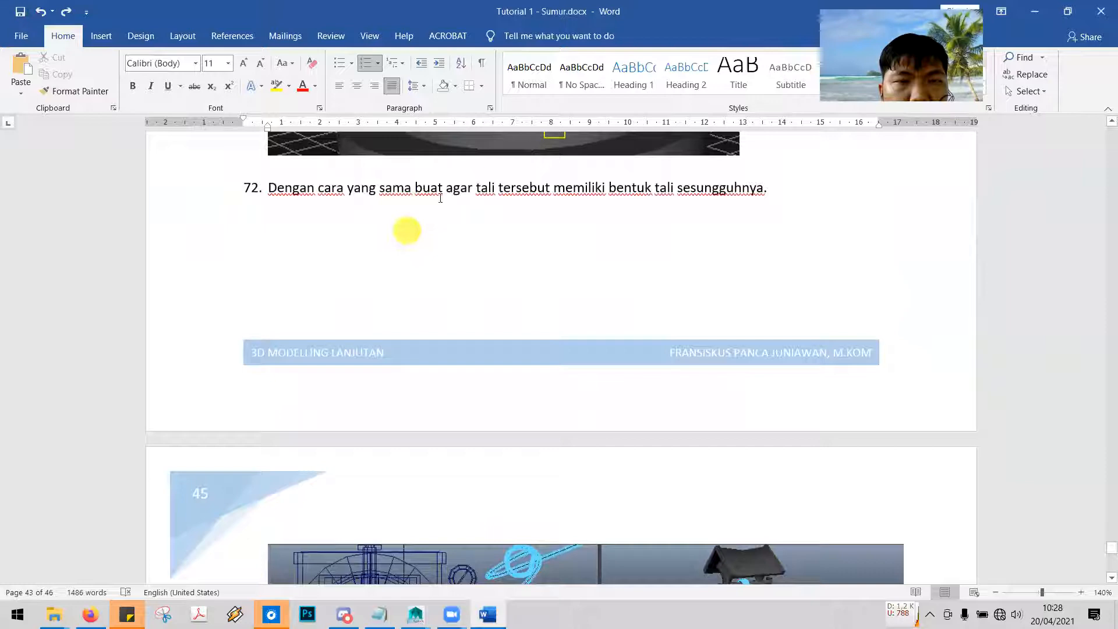
pyautogui.scroll(-3, 480, 195)
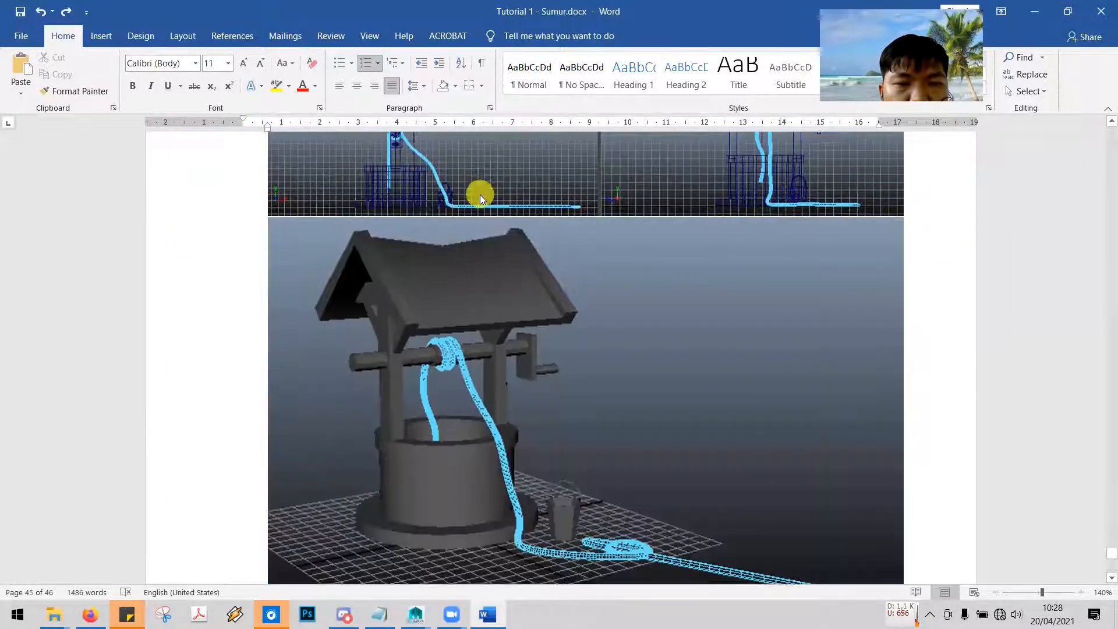
pyautogui.scroll(15, 482, 196)
pyautogui.scroll(15, 485, 197)
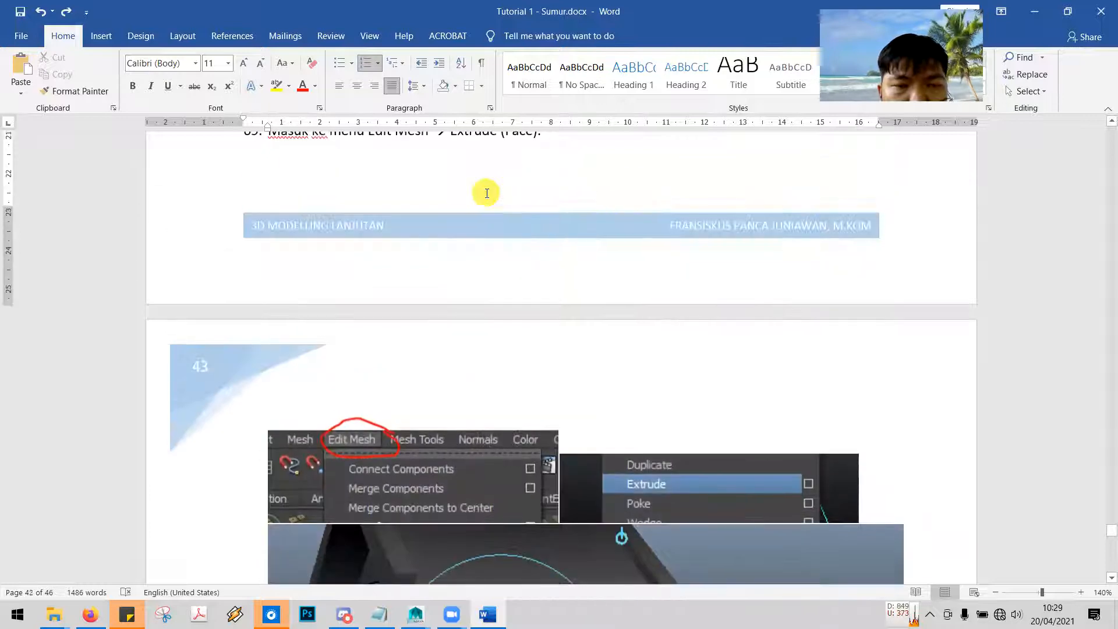
pyautogui.scroll(4, 487, 193)
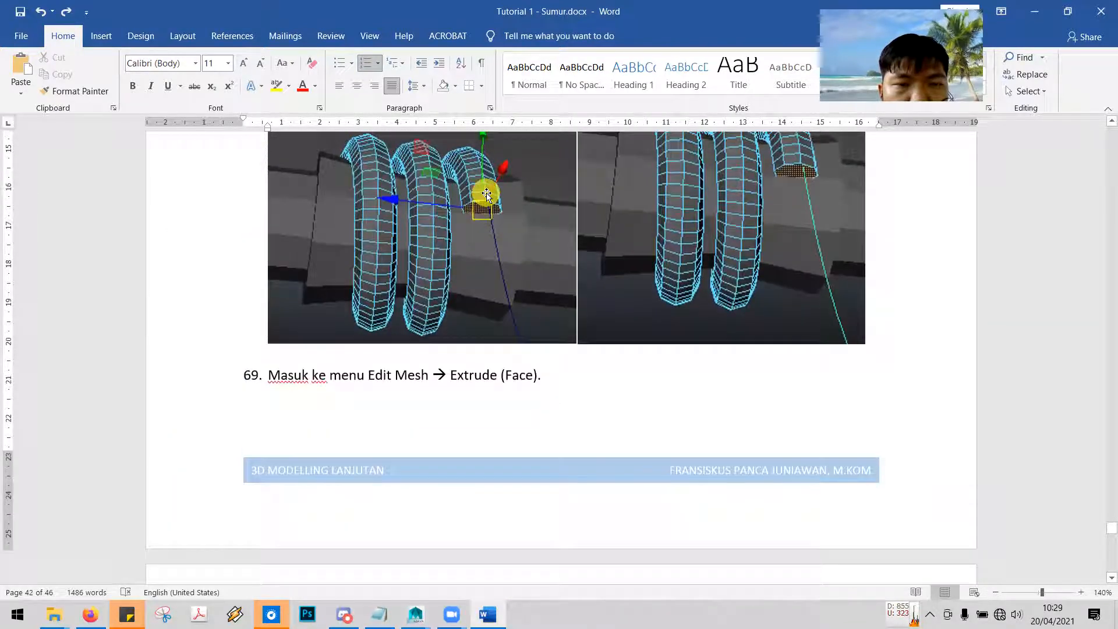
pyautogui.hotkey('alt', 'Tab')
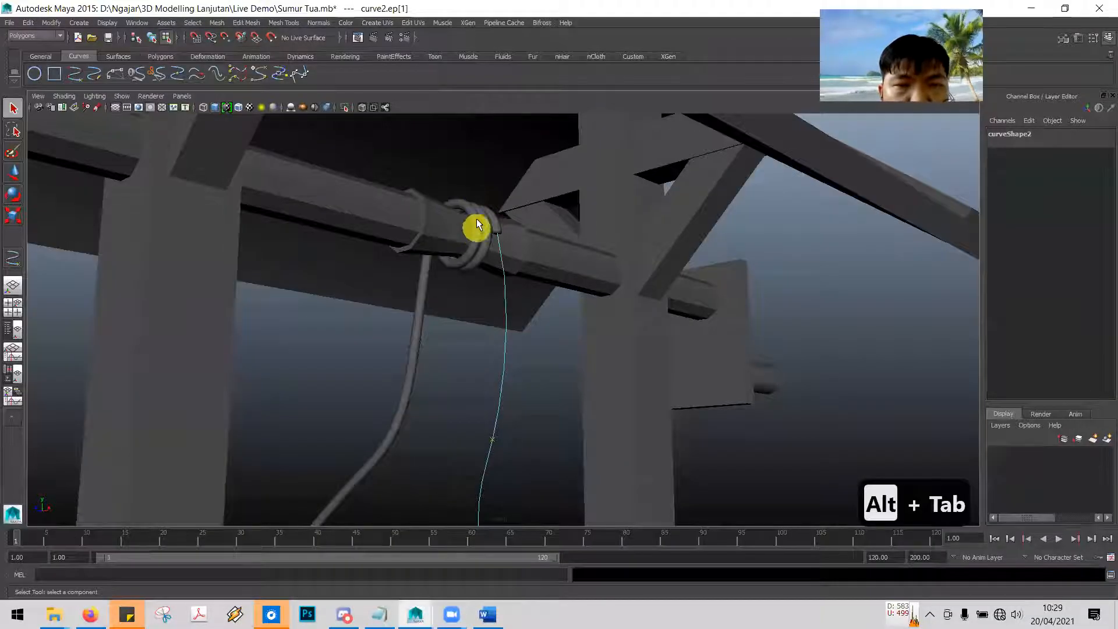
# Return the curve to object selection, select the coiled rope helix and switch it to face selection
pyautogui.click(484, 214)
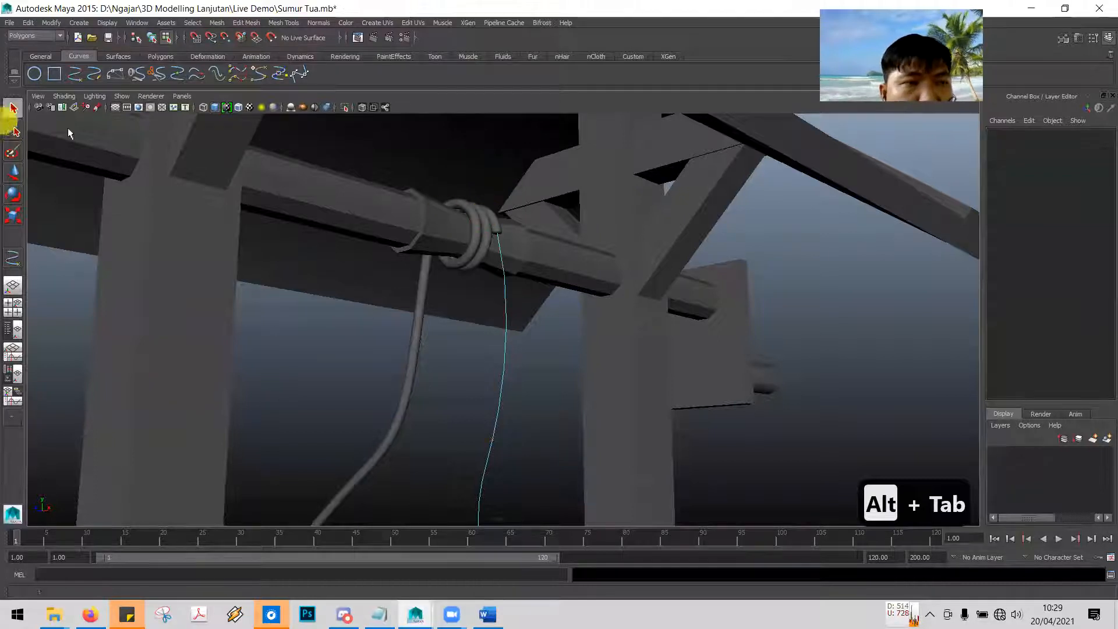
pyautogui.click(479, 250)
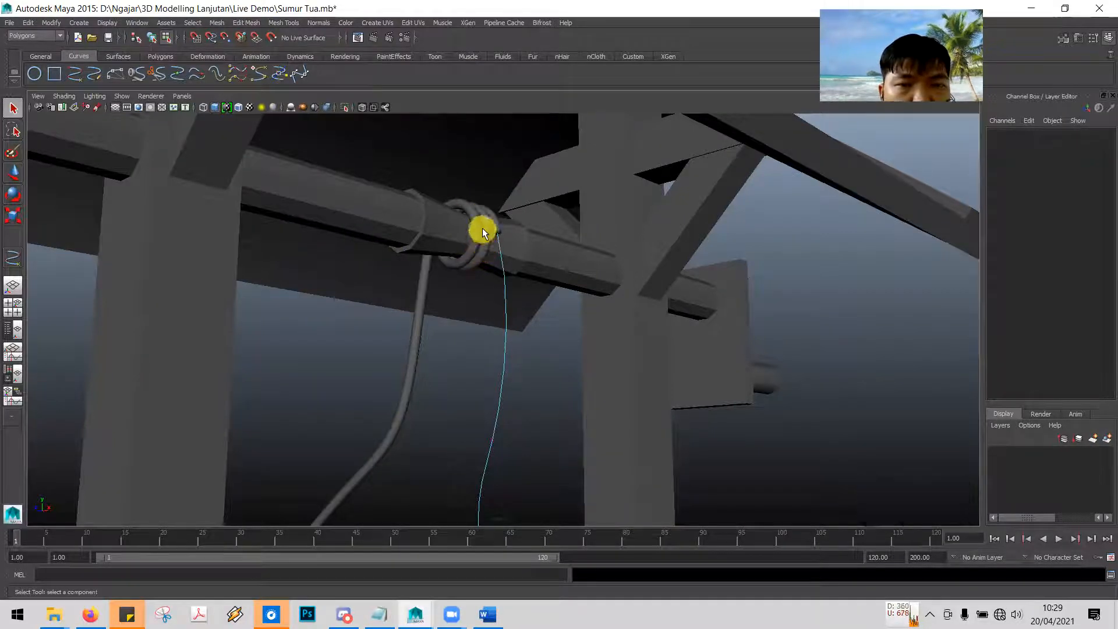
pyautogui.click(475, 226)
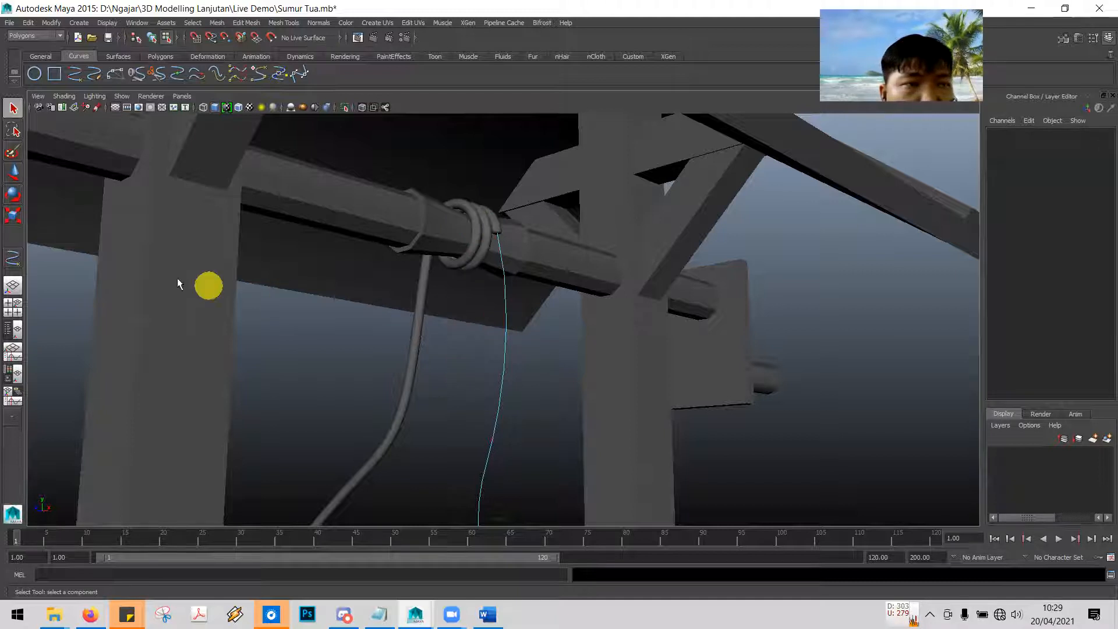
pyautogui.keyDown('alt'); pyautogui.moveTo(489, 371); pyautogui.dragTo(499, 299); pyautogui.keyUp('alt')
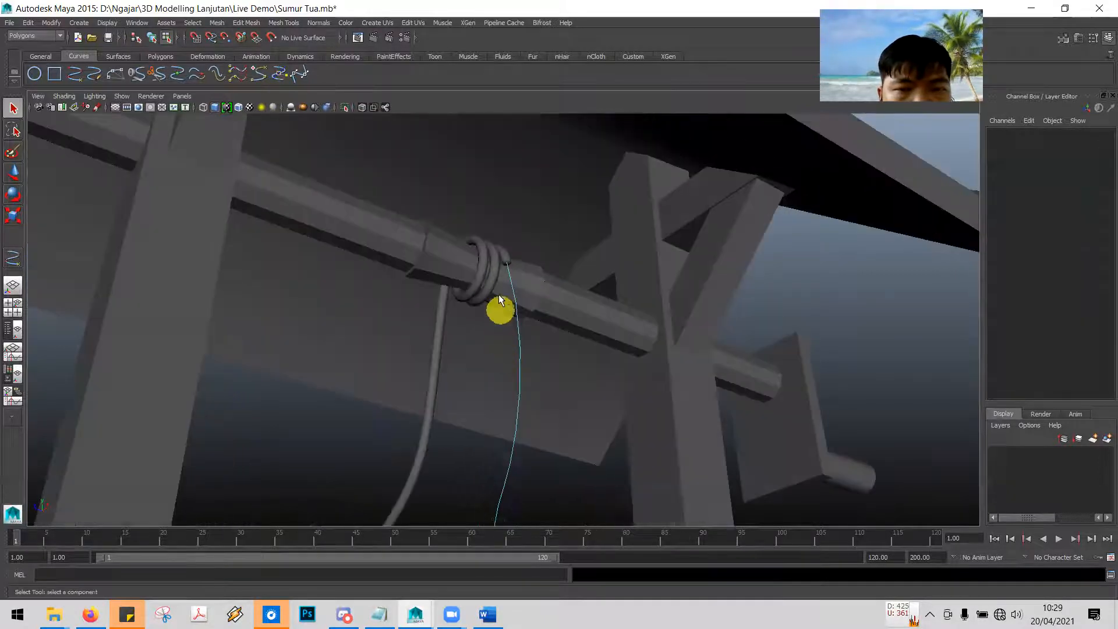
pyautogui.moveTo(493, 279); pyautogui.dragTo(520, 261, button='right')
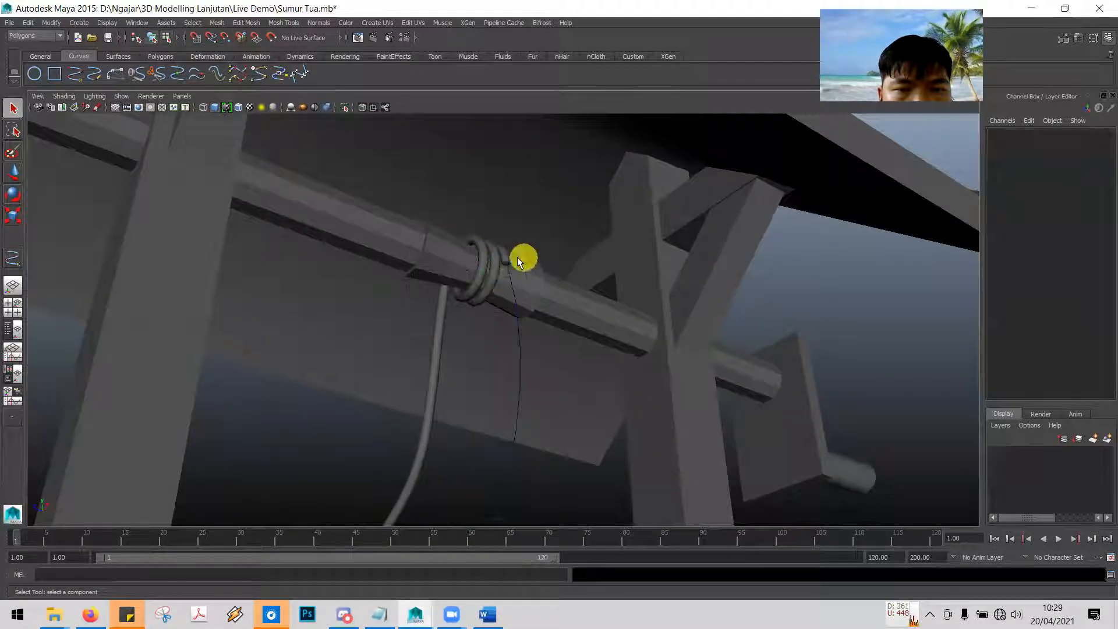
pyautogui.click(492, 263)
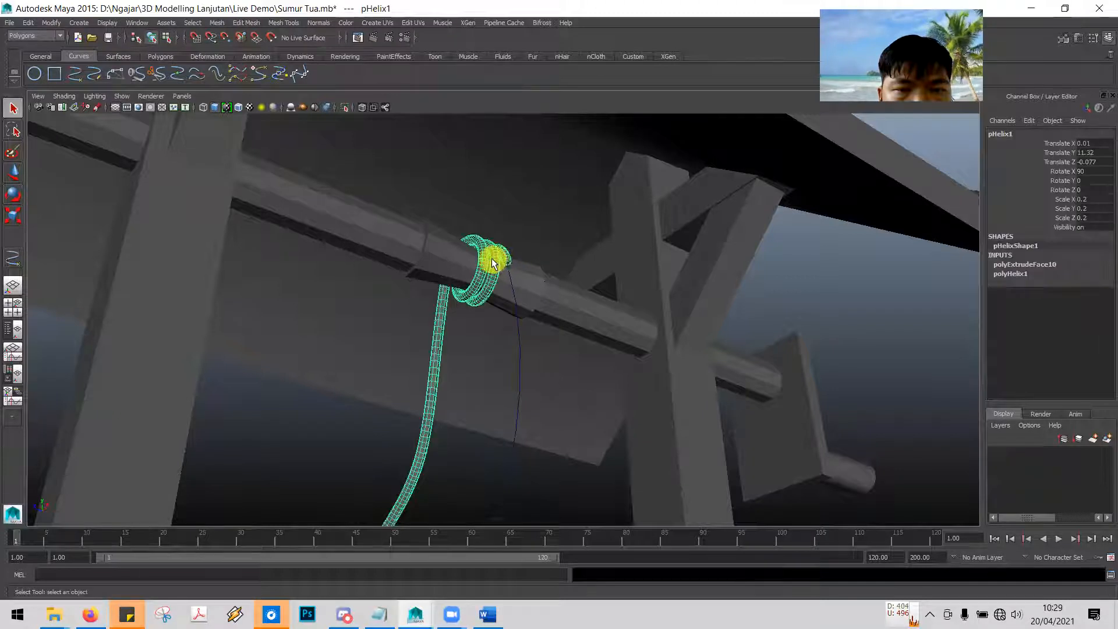
pyautogui.rightClick(492, 264)
pyautogui.click(500, 289)
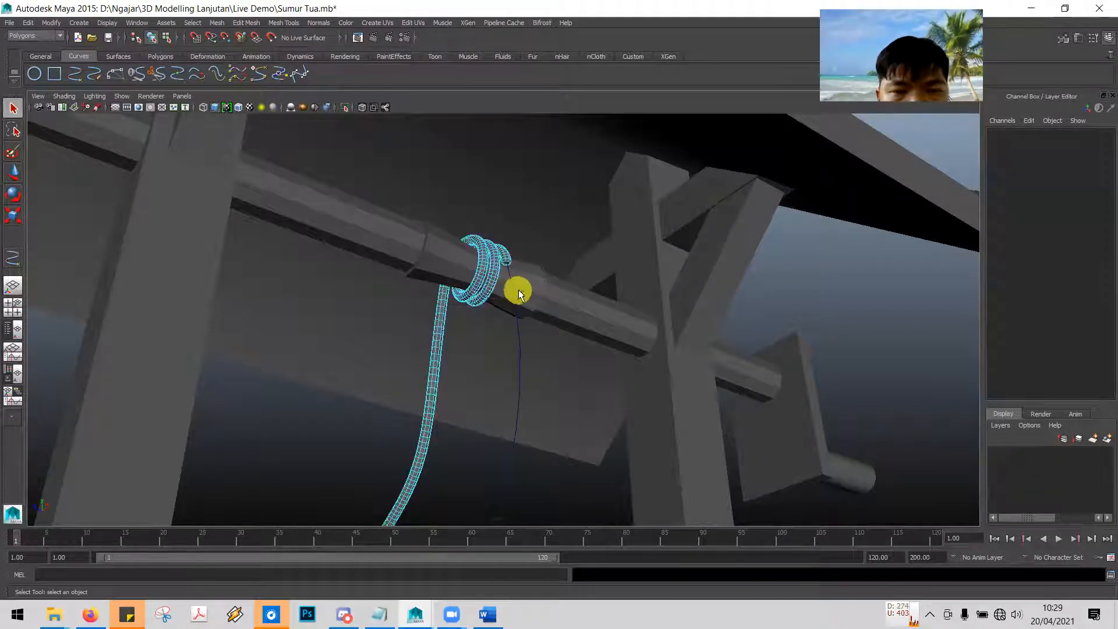
# Select the coil's free end face together with the second curve and extrude the face along the curve
pyautogui.scroll(10, 518, 289)
pyautogui.hotkey('alt', 'Tab')
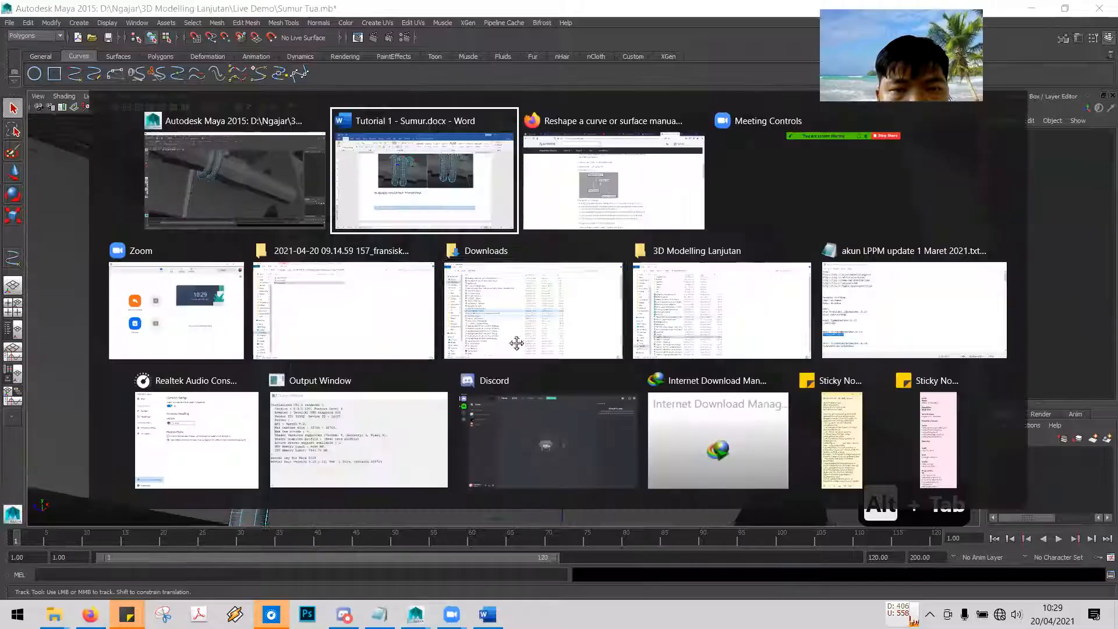
pyautogui.hotkey('alt', 'Tab')
pyautogui.keyDown('alt'); pyautogui.moveTo(528, 278); pyautogui.dragTo(510, 356, button='middle'); pyautogui.keyUp('alt')
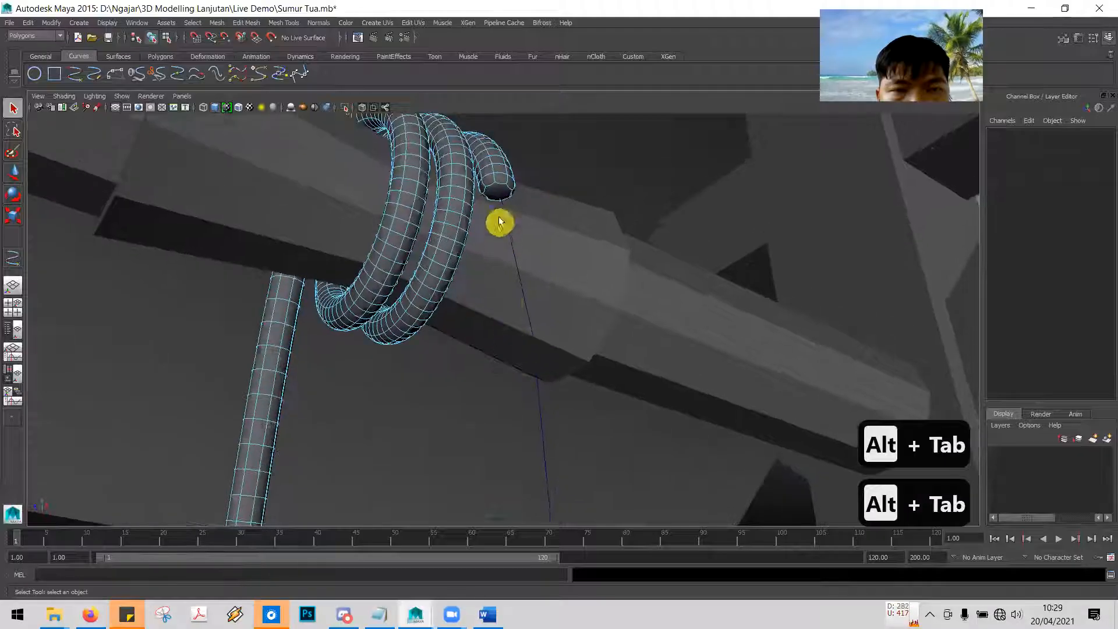
pyautogui.click(498, 192)
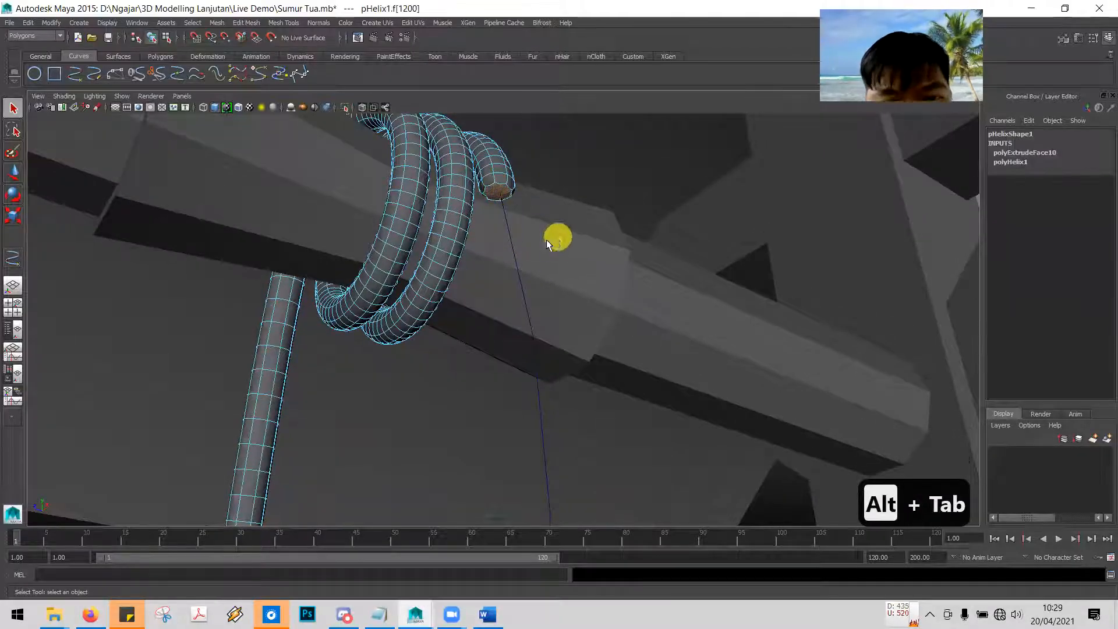
pyautogui.keyDown('shift'); pyautogui.click(511, 246); pyautogui.keyUp('shift')
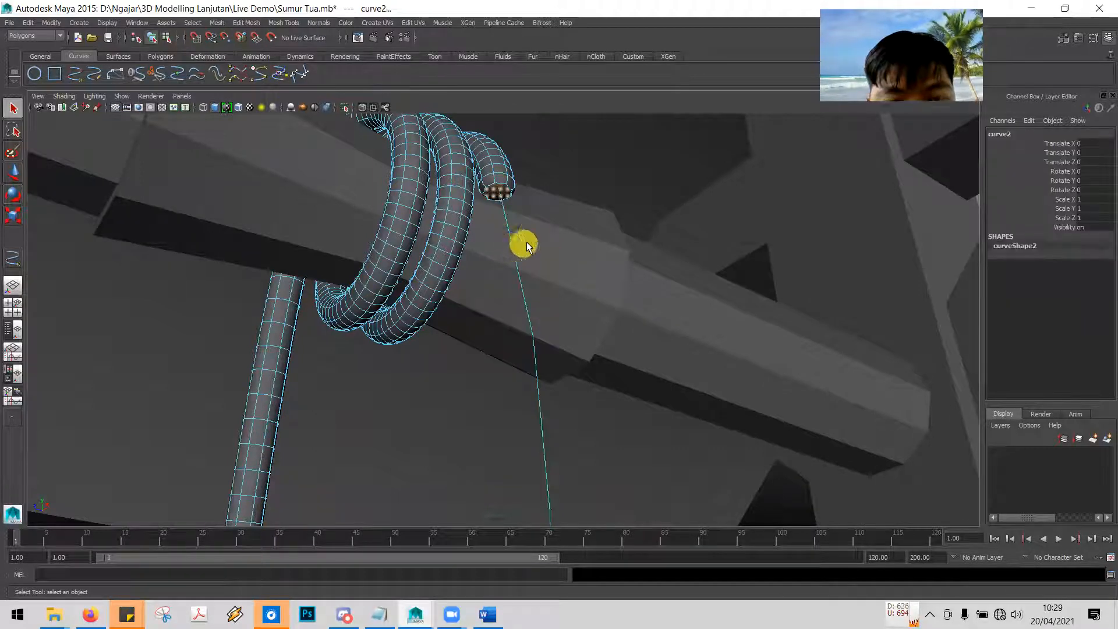
pyautogui.click(232, 26)
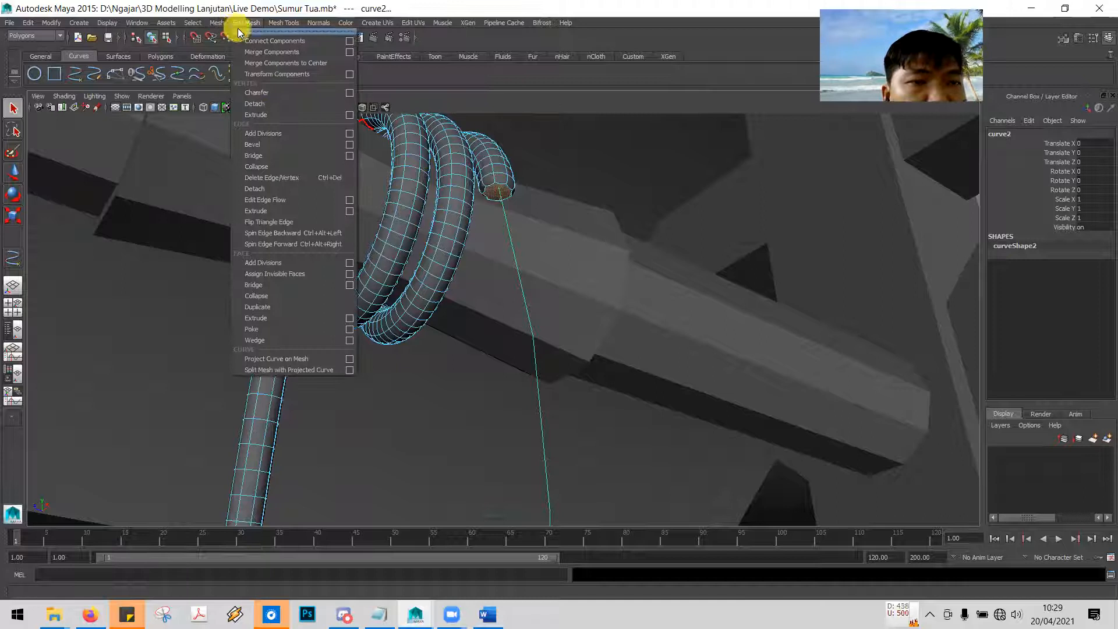
pyautogui.click(303, 317)
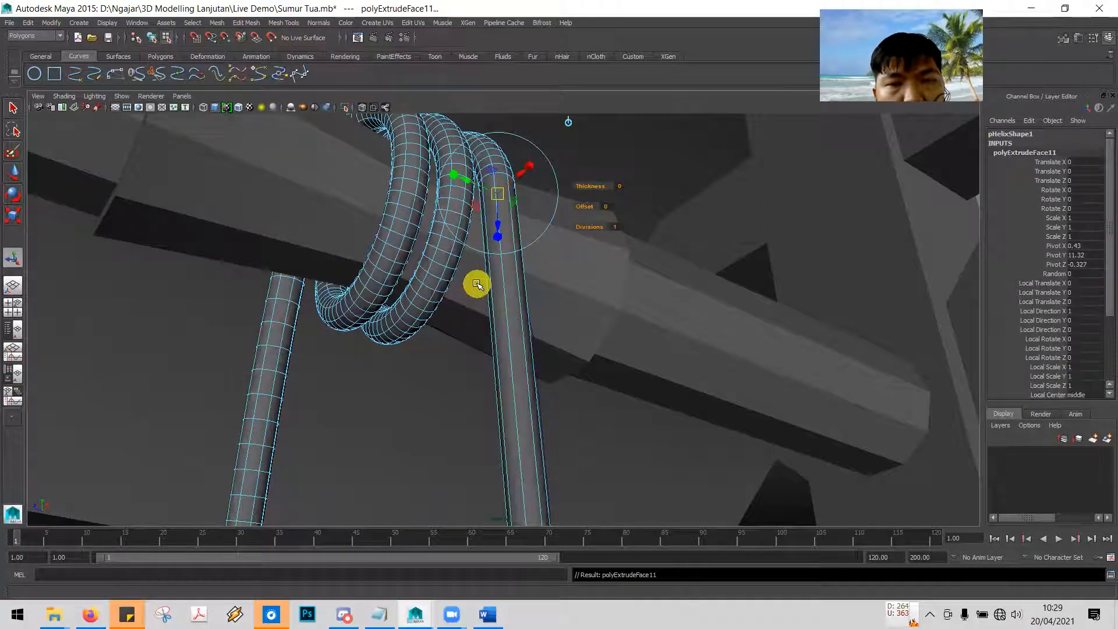
# Switch to the Word tutorial and look up the Divisions value for the rope extrusion
pyautogui.scroll(-3, 477, 285)
pyautogui.hotkey('alt', 'Tab')
pyautogui.hotkey('alt', 'Tab')
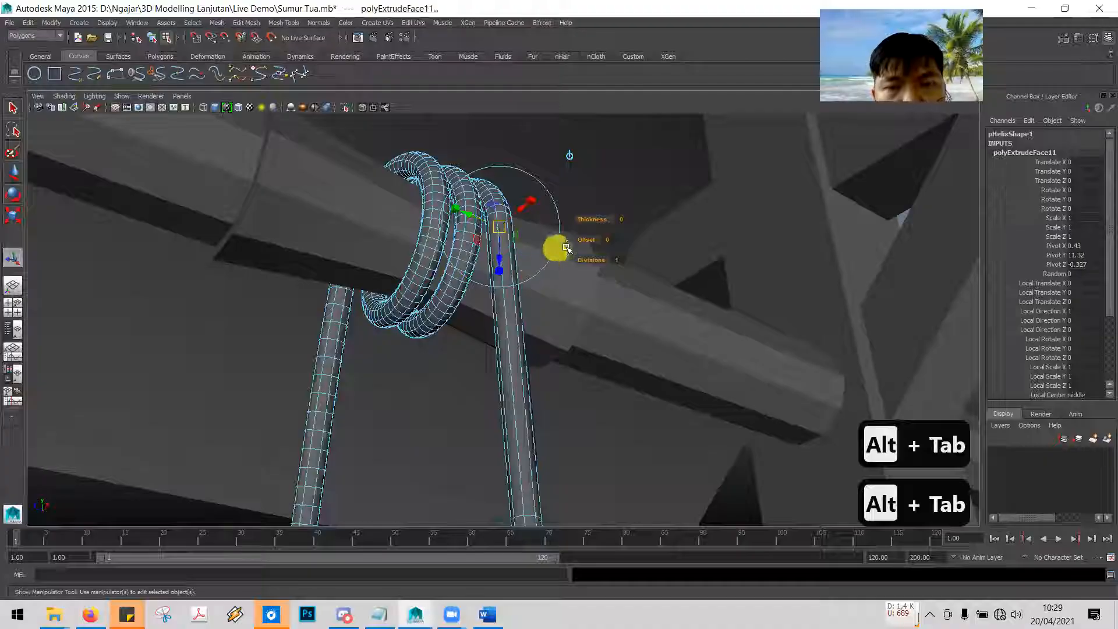
pyautogui.hotkey('alt', 'Tab')
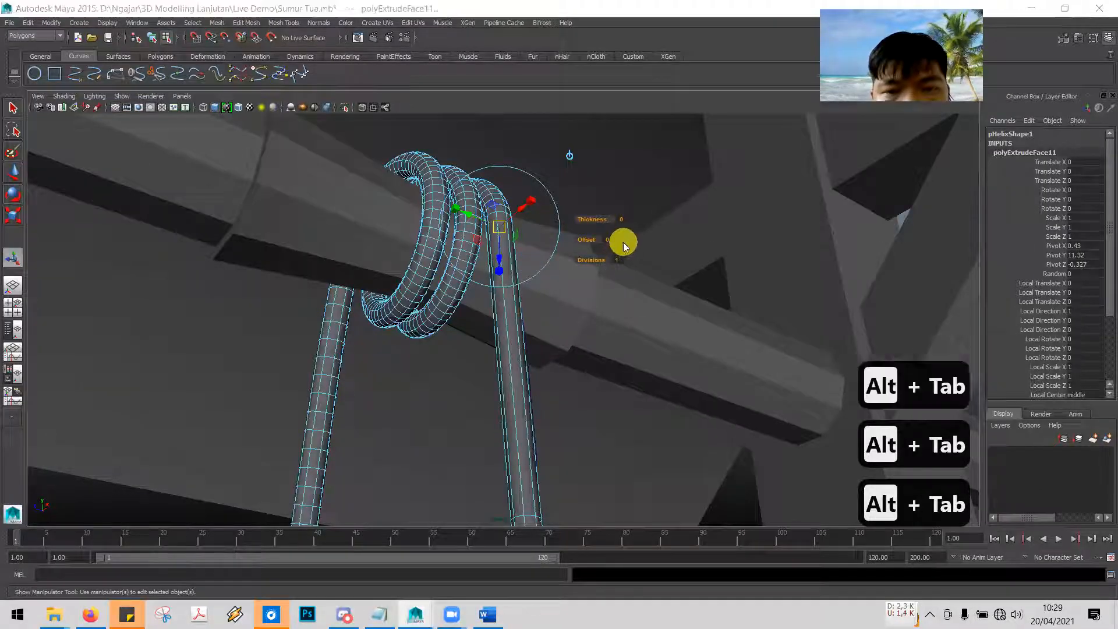
pyautogui.scroll(-5, 577, 274)
pyautogui.scroll(-10, 577, 276)
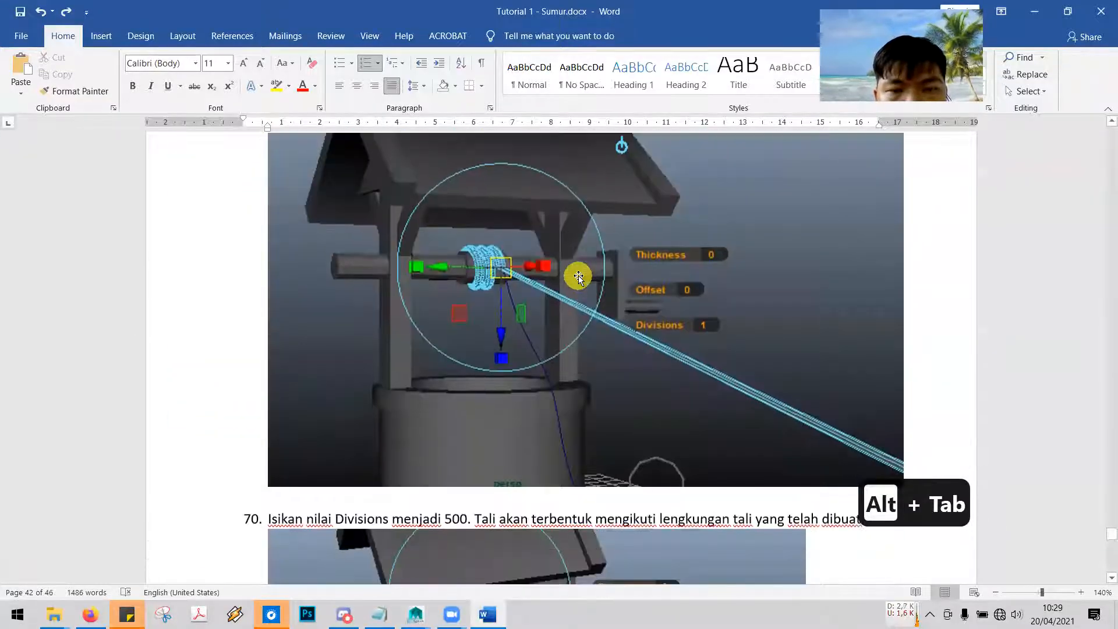
# Switch back to Maya and set the rope extrusion's Divisions to 500
pyautogui.hotkey('alt', 'Tab')
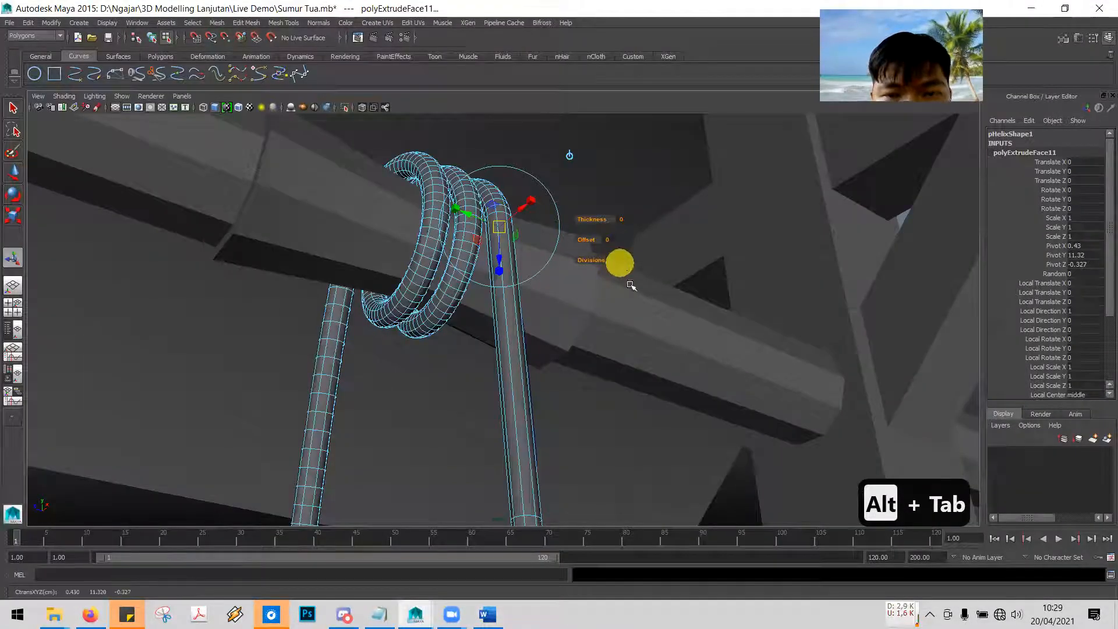
pyautogui.write('500')
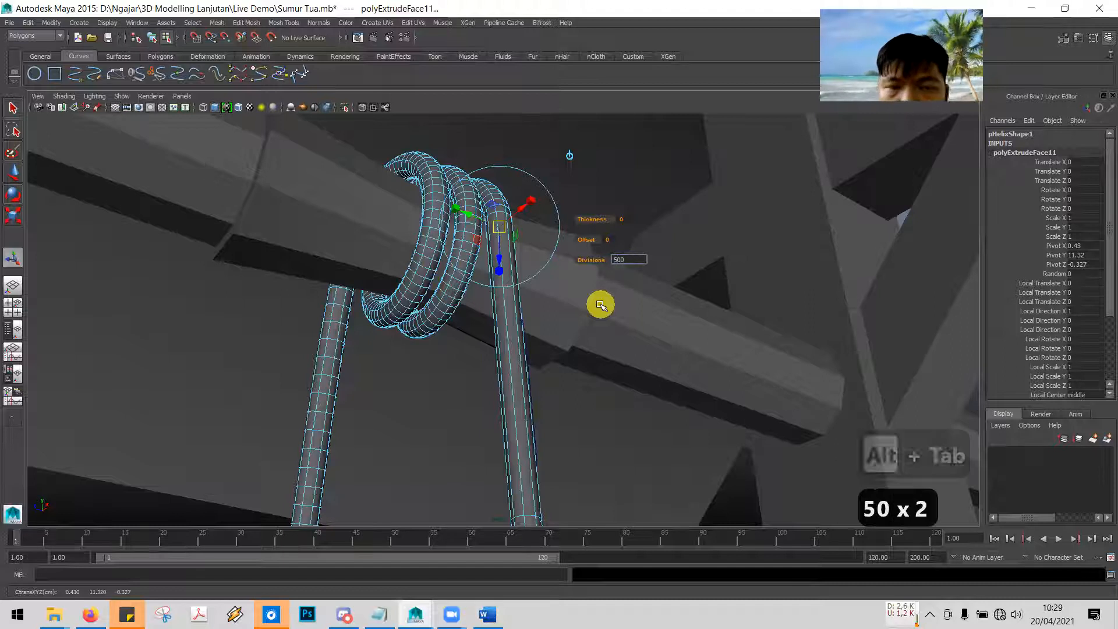
pyautogui.press('Return')
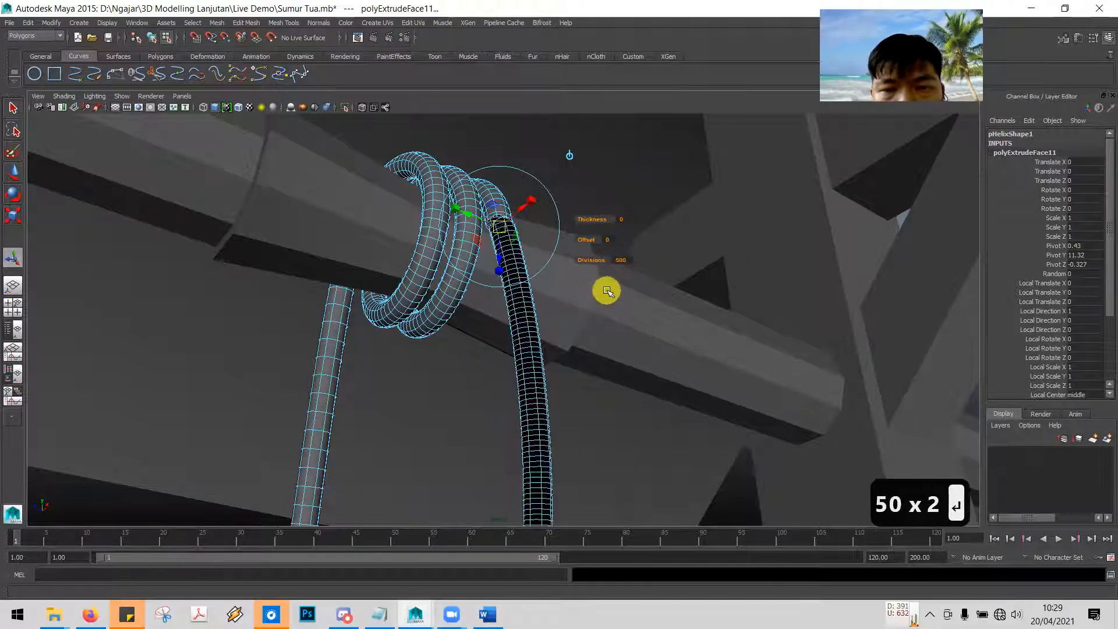
pyautogui.moveTo(641, 279)
pyautogui.keyDown('alt'); pyautogui.mouseDown()
pyautogui.moveTo(634, 312)
pyautogui.moveTo(634, 295)
pyautogui.mouseUp(); pyautogui.keyUp('alt')
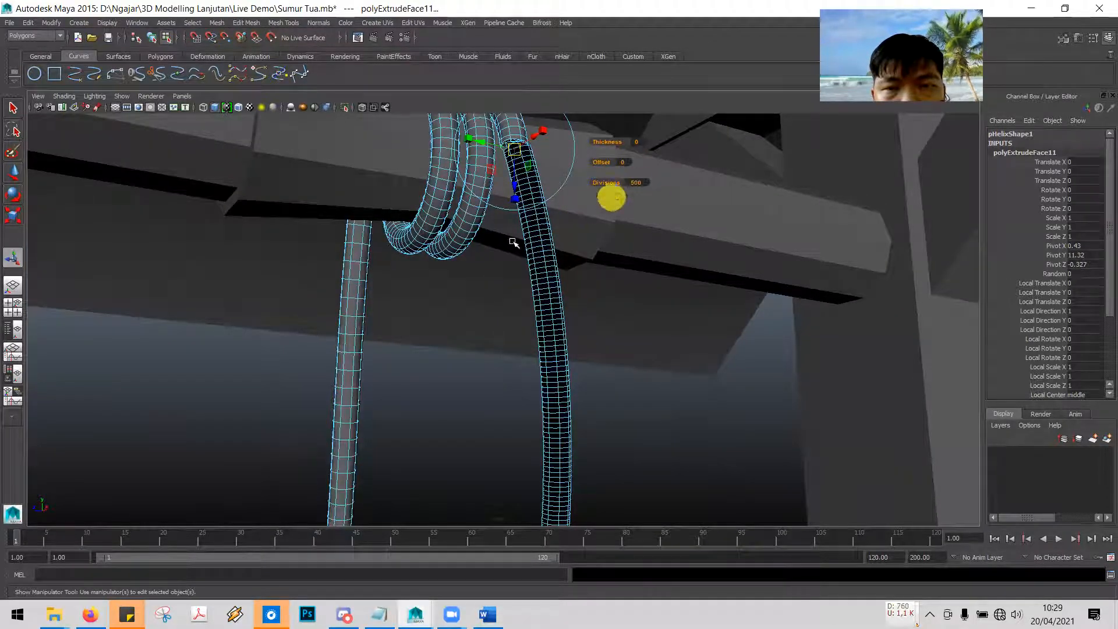
# Try 200 Divisions on the rope extrusion and inspect the joint where it leaves the coil
pyautogui.click(634, 184)
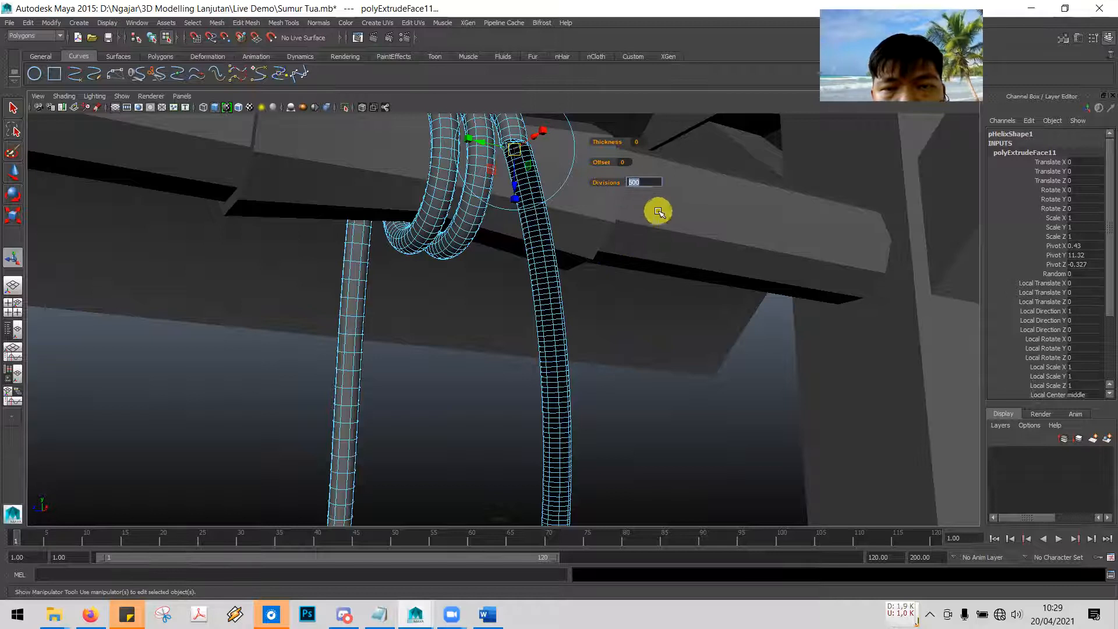
pyautogui.write('200')
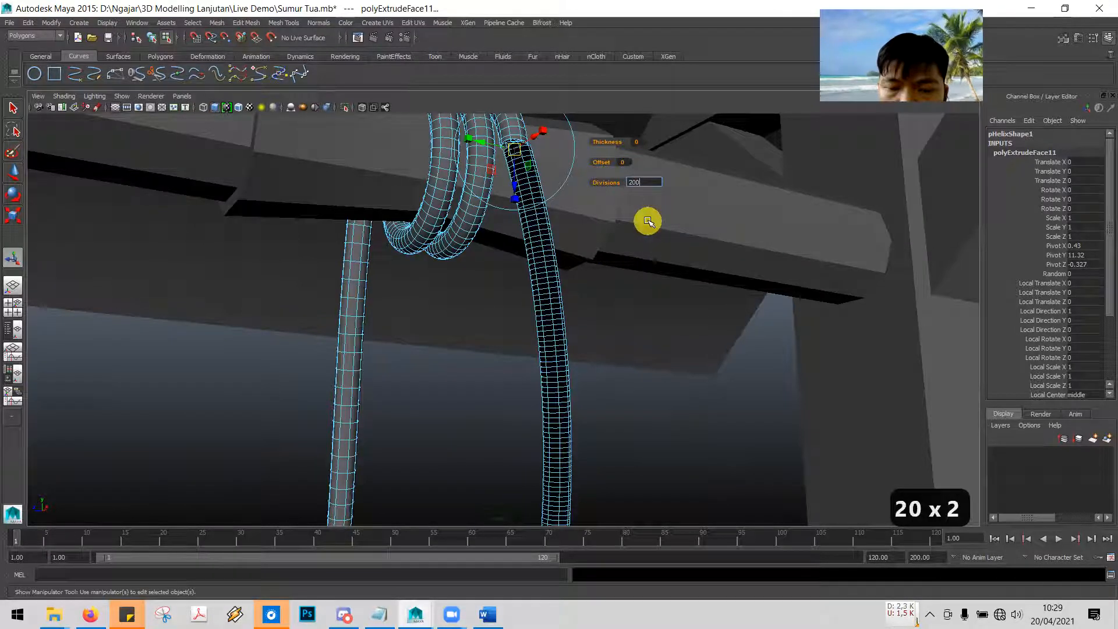
pyautogui.press('Return')
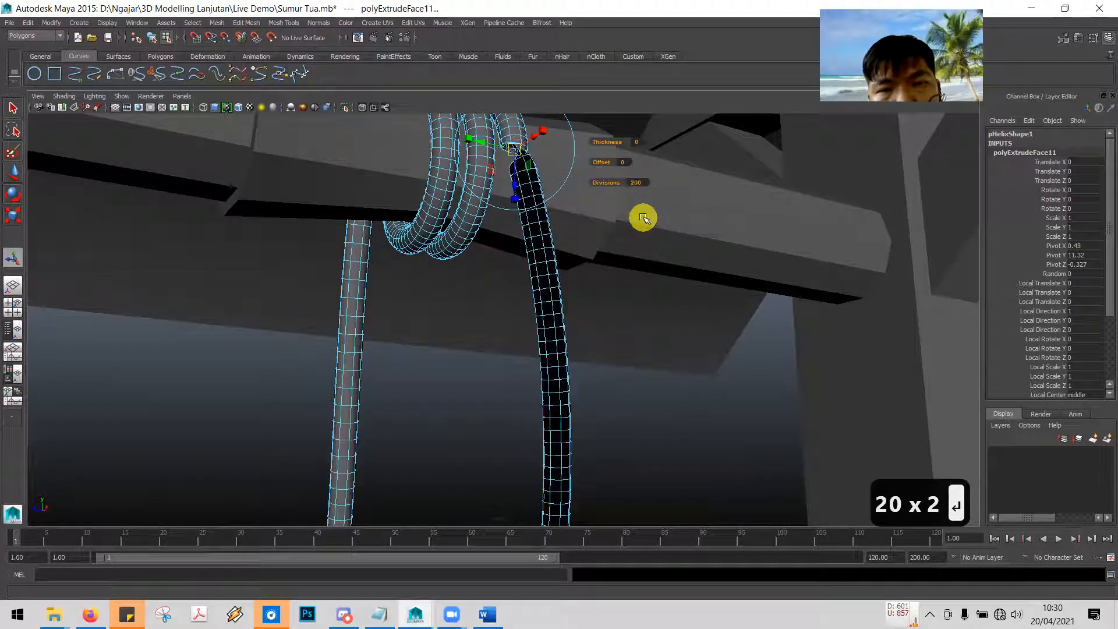
pyautogui.moveTo(442, 320)
pyautogui.keyDown('alt'); pyautogui.mouseDown()
pyautogui.moveTo(461, 327)
pyautogui.moveTo(454, 315)
pyautogui.mouseUp(); pyautogui.keyUp('alt')
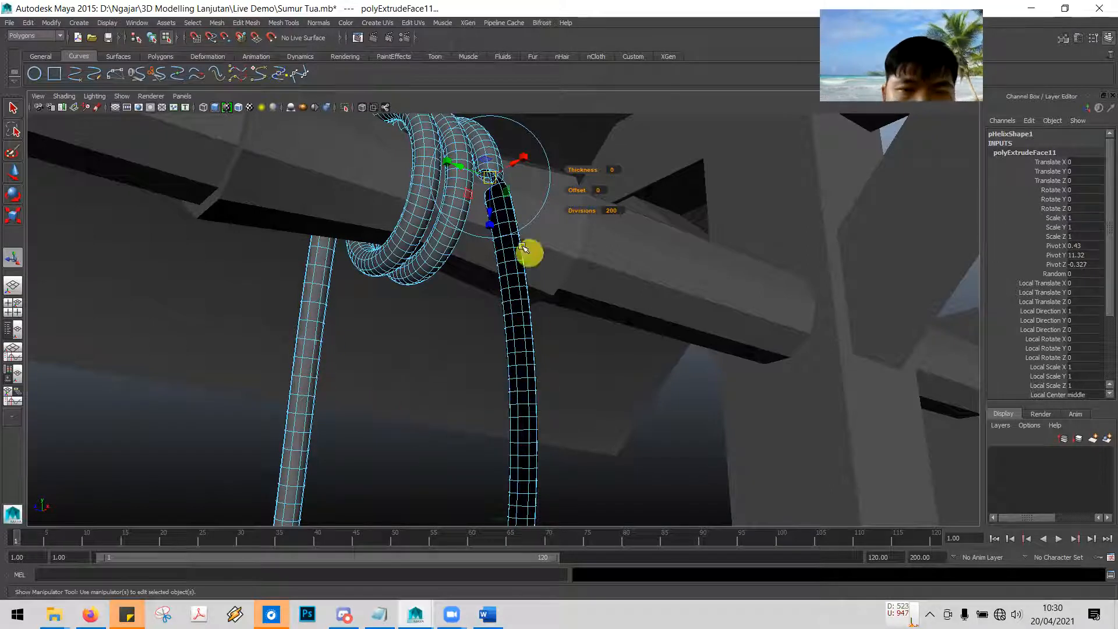
pyautogui.scroll(5, 543, 219)
pyautogui.keyDown('alt'); pyautogui.moveTo(546, 282); pyautogui.dragTo(522, 408, button='middle'); pyautogui.keyUp('alt')
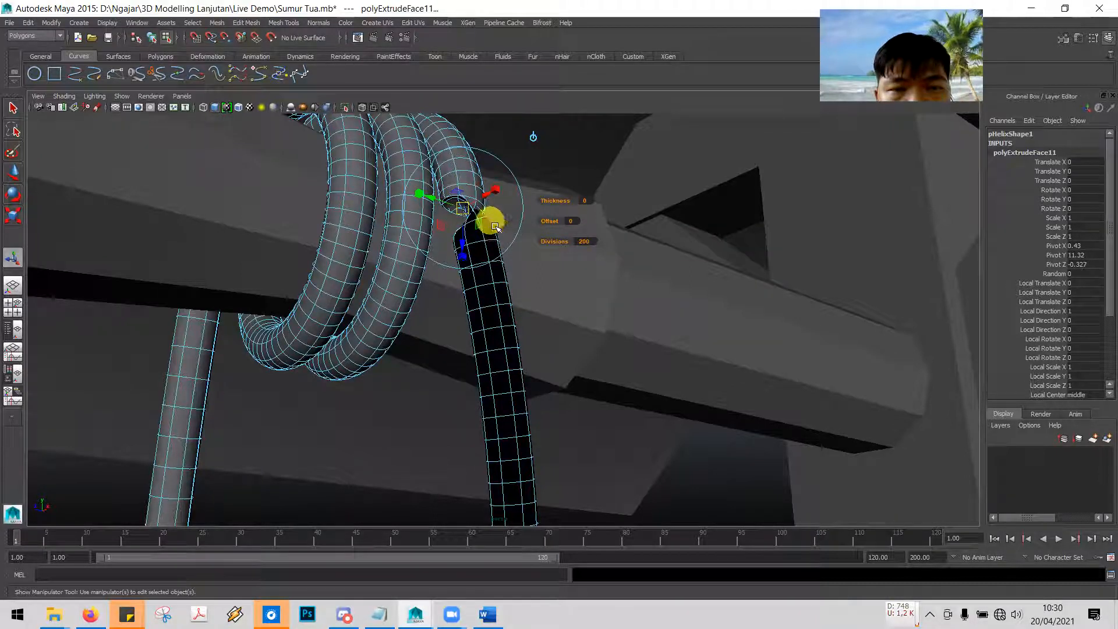
# Undo the Divisions changes, redo the 500 setting and examine the rope's joint with the coil up close
pyautogui.hotkey('ctrl', 'z')
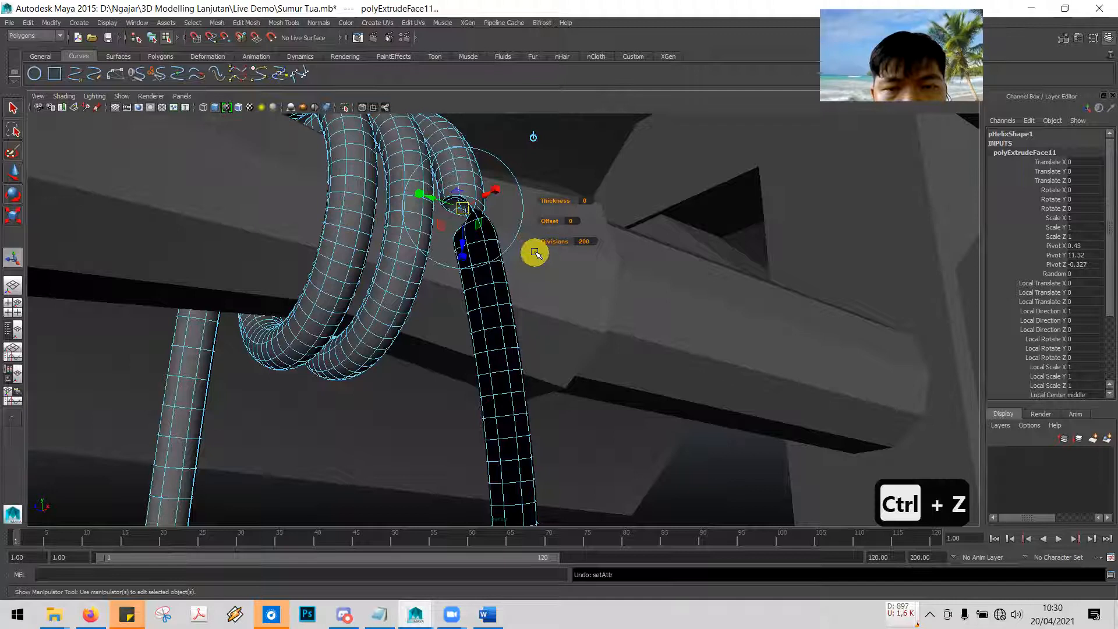
pyautogui.hotkey('ctrl', 'z')
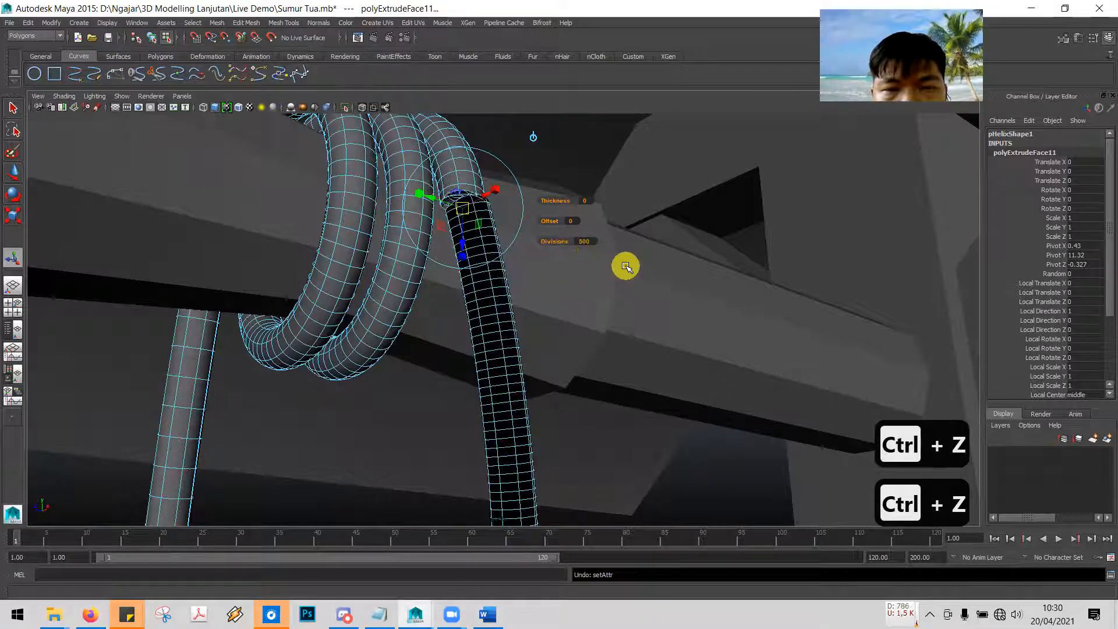
pyautogui.hotkey('ctrl', 'z')
pyautogui.hotkey('ctrl', 'y')
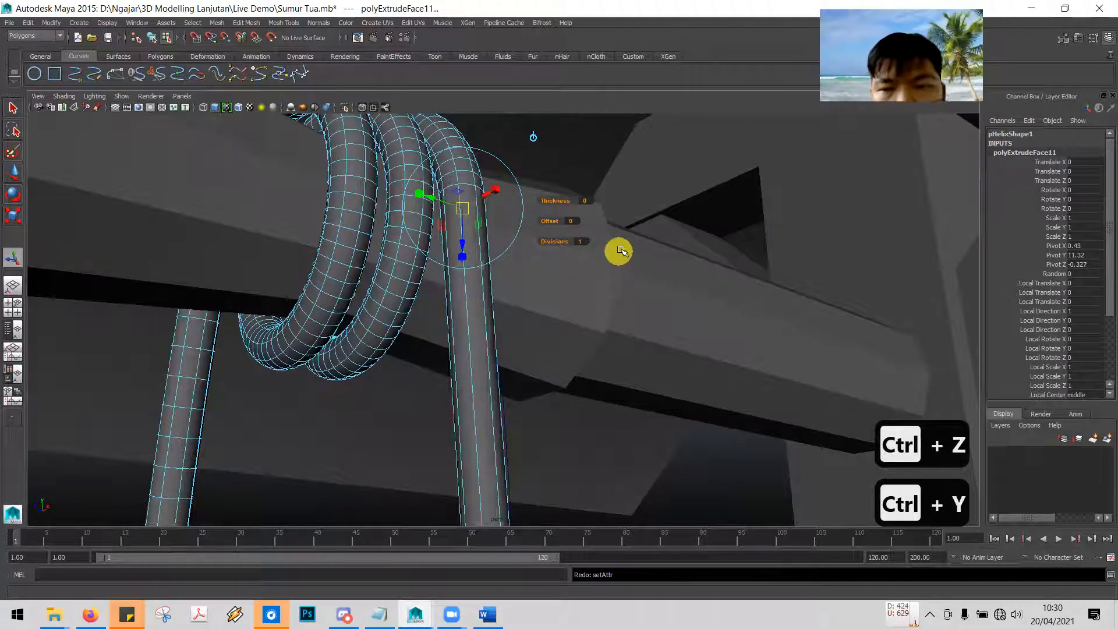
pyautogui.hotkey('ctrl', 'y')
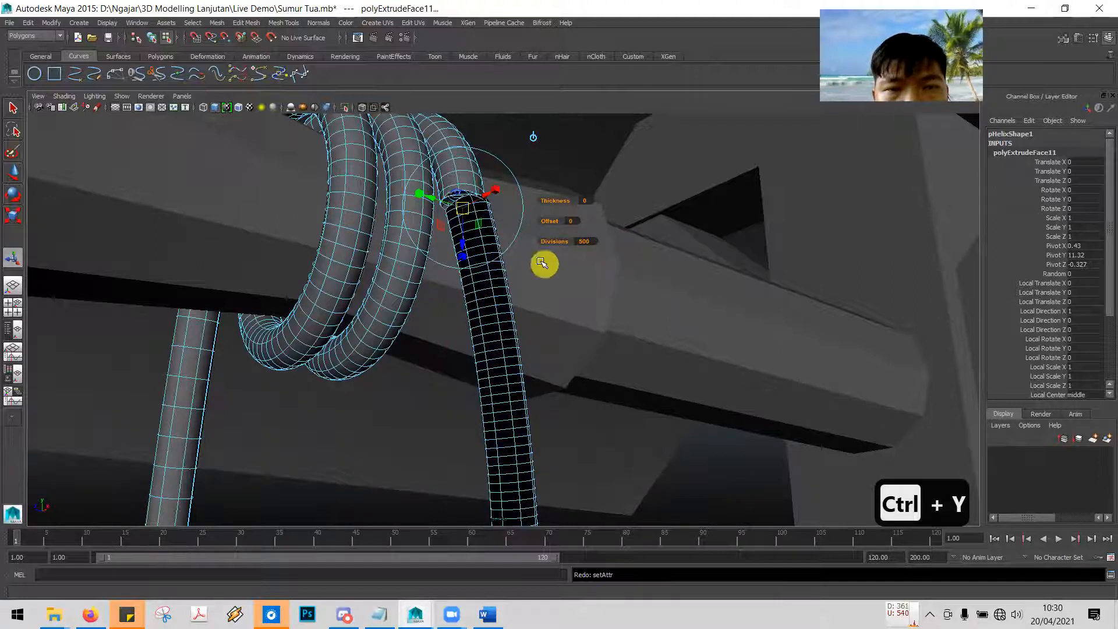
pyautogui.scroll(3, 526, 250)
pyautogui.keyDown('alt'); pyautogui.moveTo(526, 250); pyautogui.dragTo(528, 346, button='middle'); pyautogui.keyUp('alt')
pyautogui.scroll(1, 528, 346)
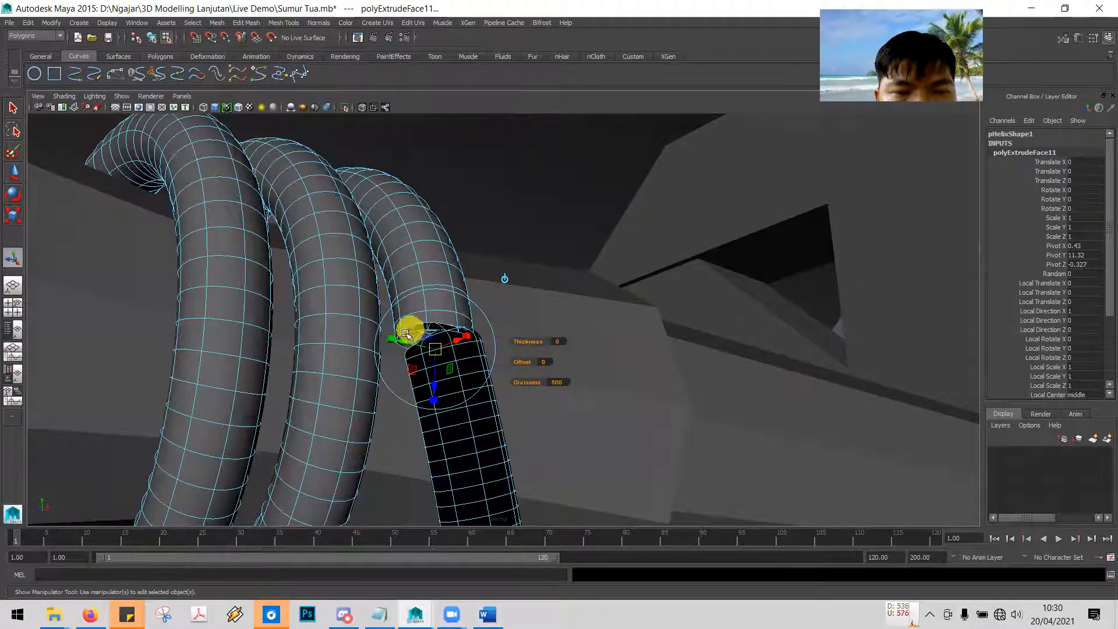
pyautogui.scroll(-4, 584, 338)
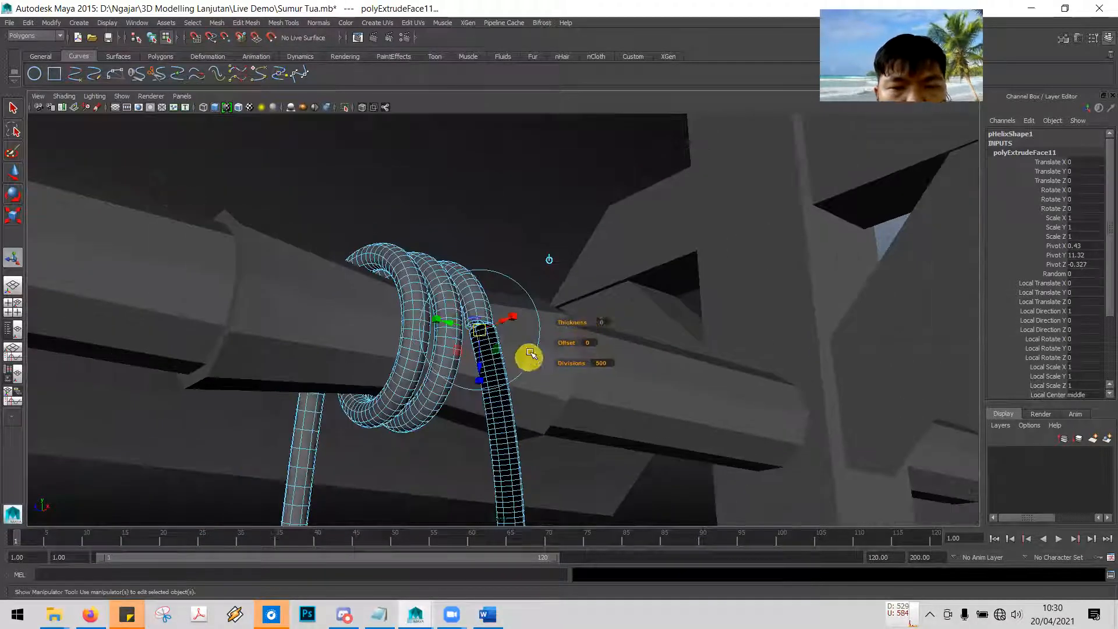
# Set the rope extrusion's Divisions to 250 and check the rope's joint and its hang into the well
pyautogui.keyDown('alt'); pyautogui.moveTo(530, 354); pyautogui.dragTo(618, 265); pyautogui.keyUp('alt')
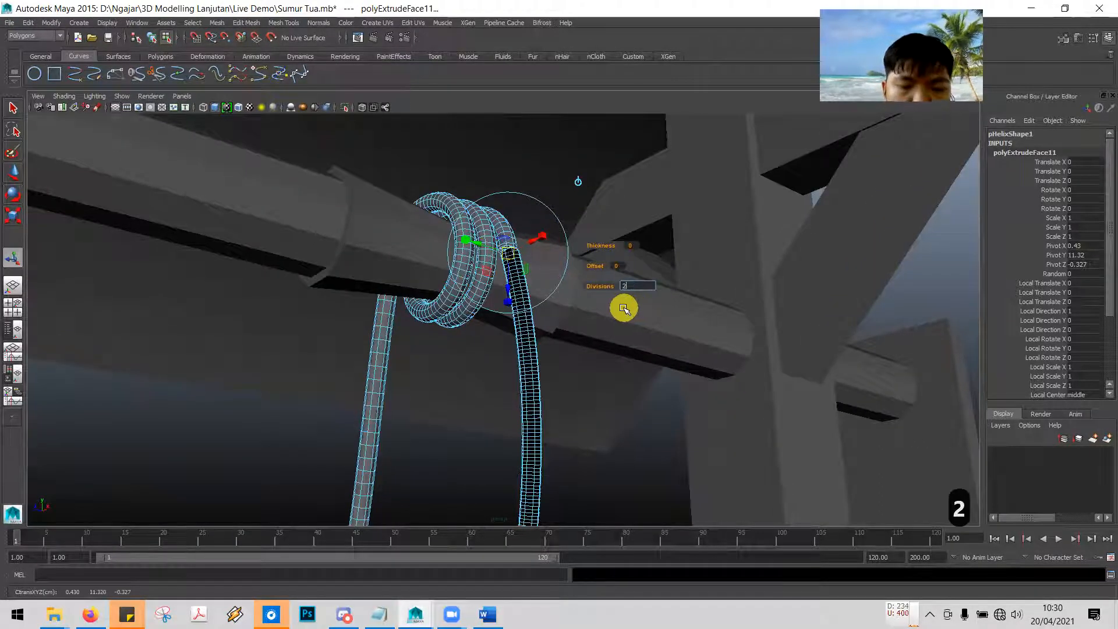
pyautogui.write('250')
pyautogui.press('Return')
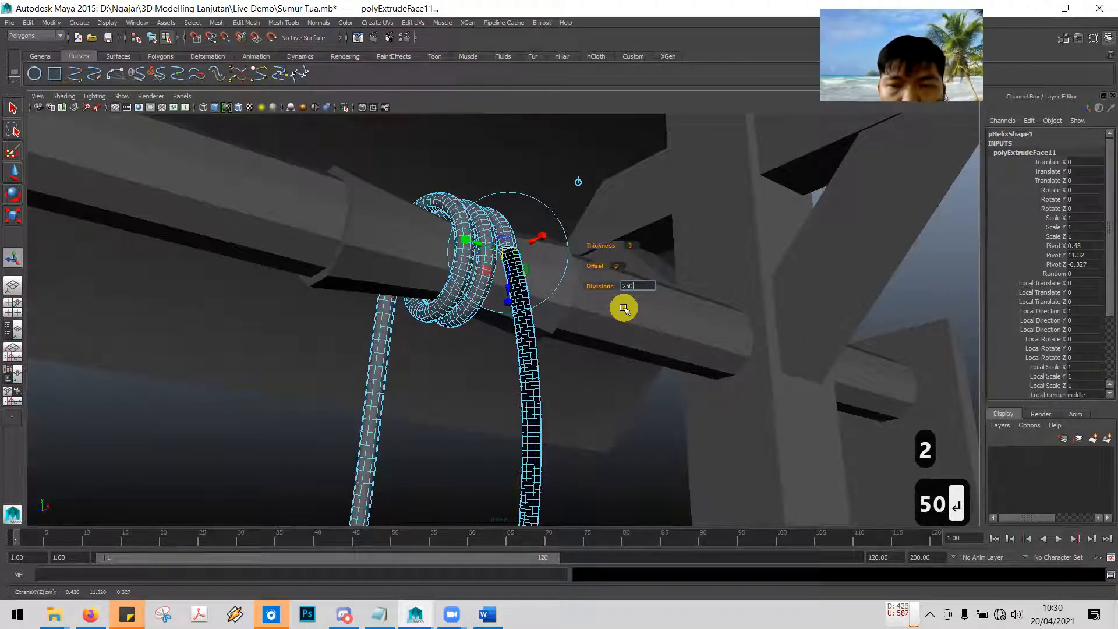
pyautogui.keyDown('alt'); pyautogui.moveTo(597, 335); pyautogui.dragTo(594, 335); pyautogui.keyUp('alt')
pyautogui.scroll(8, 534, 298)
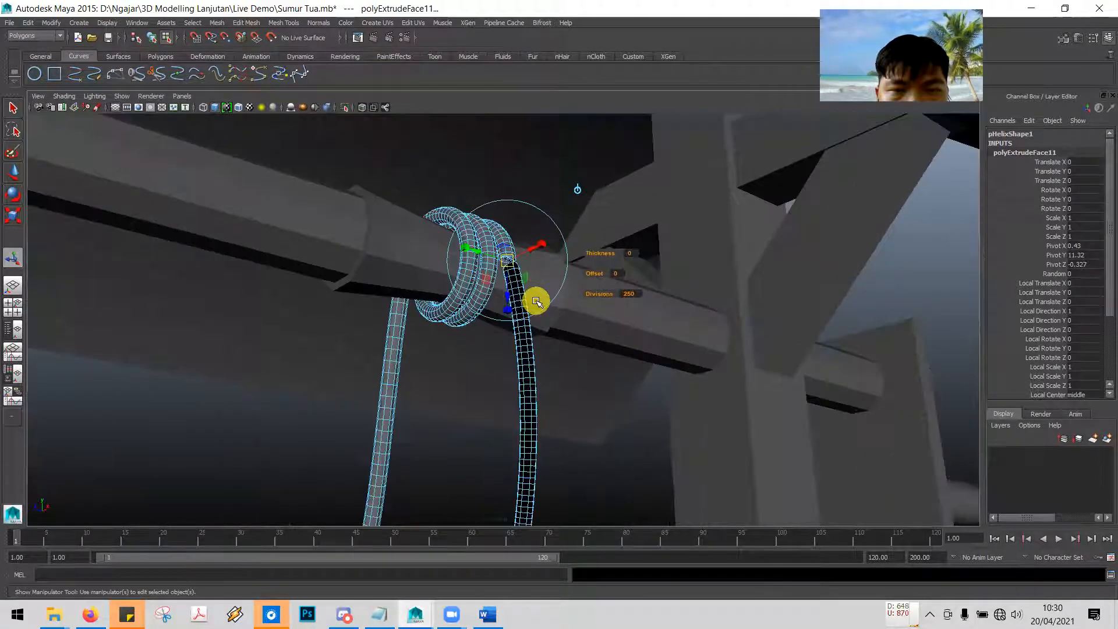
pyautogui.scroll(-7, 577, 262)
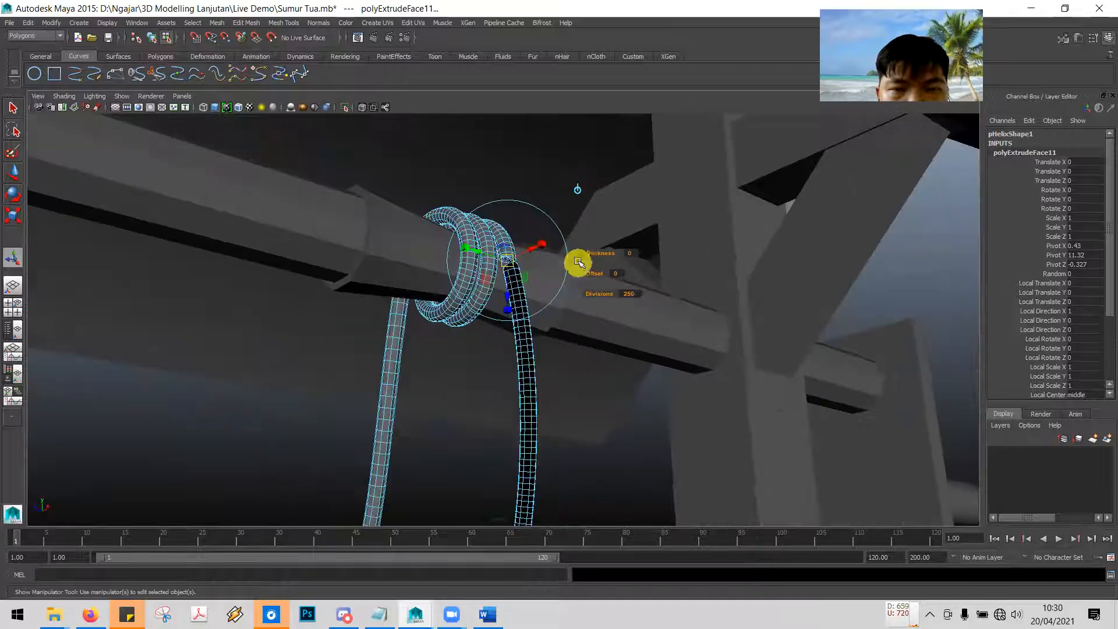
pyautogui.keyDown('alt'); pyautogui.moveTo(586, 354); pyautogui.dragTo(617, 227, button='middle'); pyautogui.keyUp('alt')
pyautogui.scroll(-2, 617, 231)
pyautogui.keyDown('alt'); pyautogui.moveTo(617, 232); pyautogui.dragTo(599, 270); pyautogui.keyUp('alt')
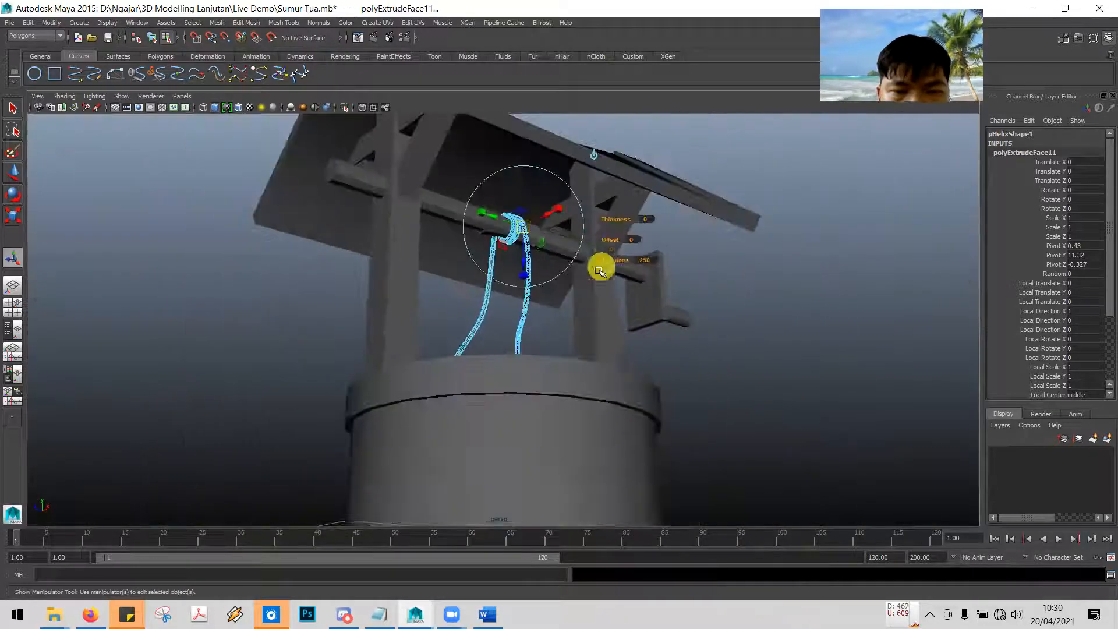
pyautogui.keyDown('alt'); pyautogui.moveTo(578, 322); pyautogui.dragTo(724, 342); pyautogui.keyUp('alt')
# Check step 70 in the Word tutorial, return to Maya and save the scene
pyautogui.hotkey('alt', 'Tab')
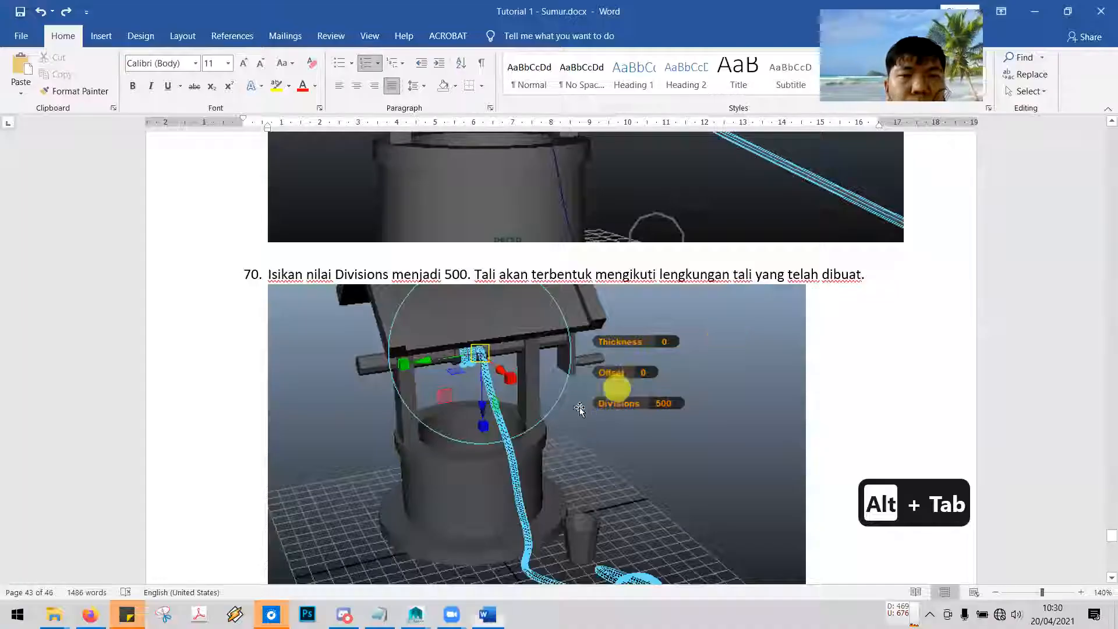
pyautogui.hotkey('alt', 'Tab')
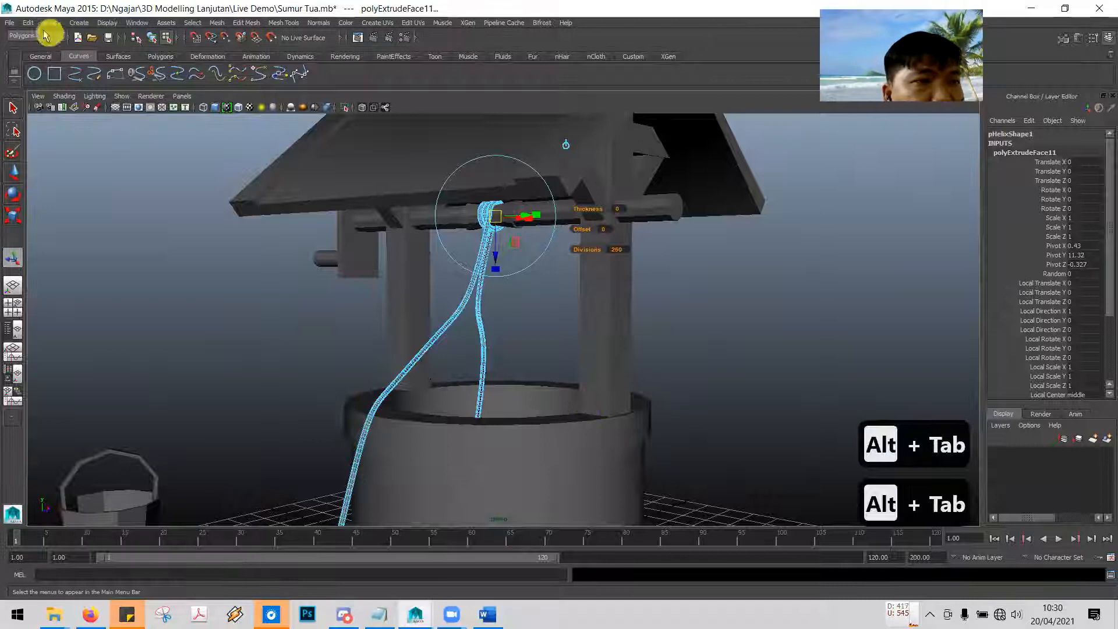
pyautogui.click(9, 23)
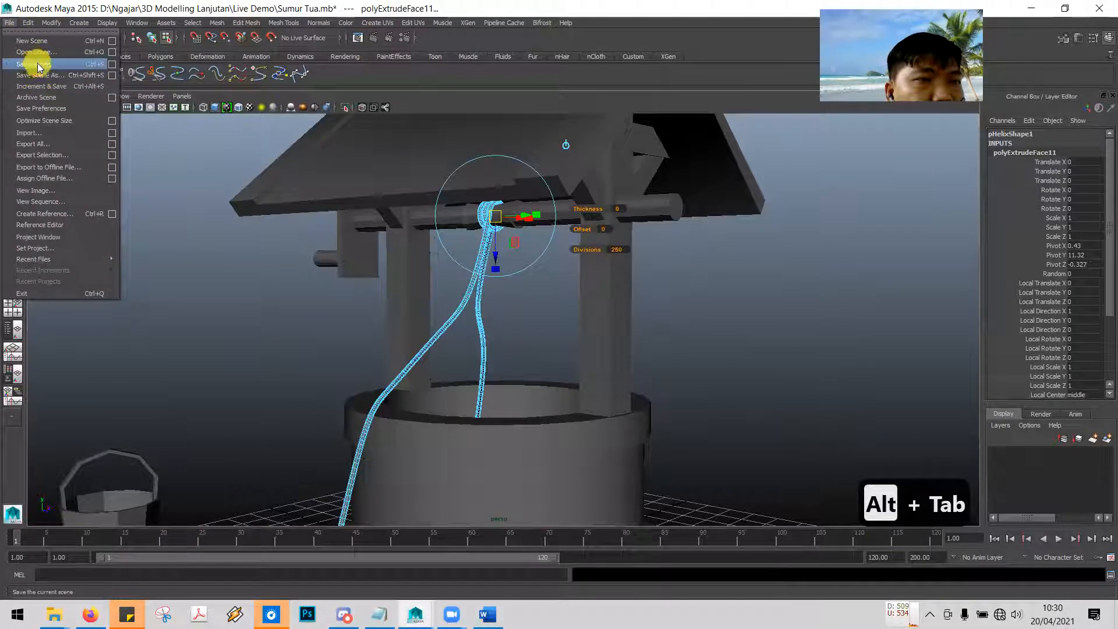
pyautogui.click(38, 65)
# Switch to the Word tutorial, review steps 72 to 74 on the rope, floor plane and rendering, and return to Maya
pyautogui.hotkey('alt', 'Tab')
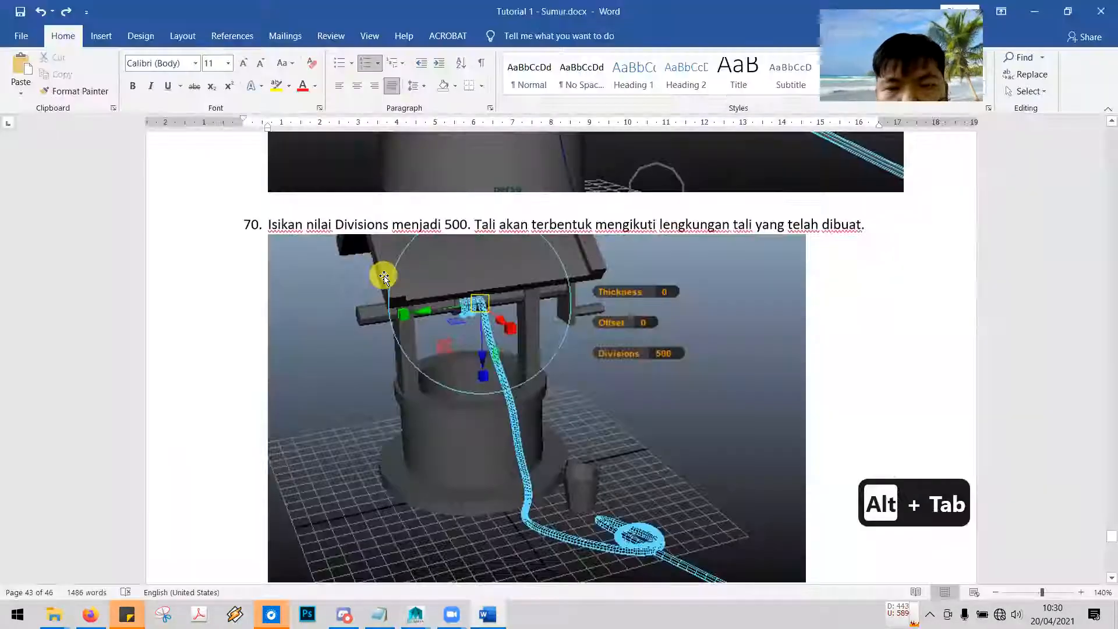
pyautogui.scroll(-15, 384, 277)
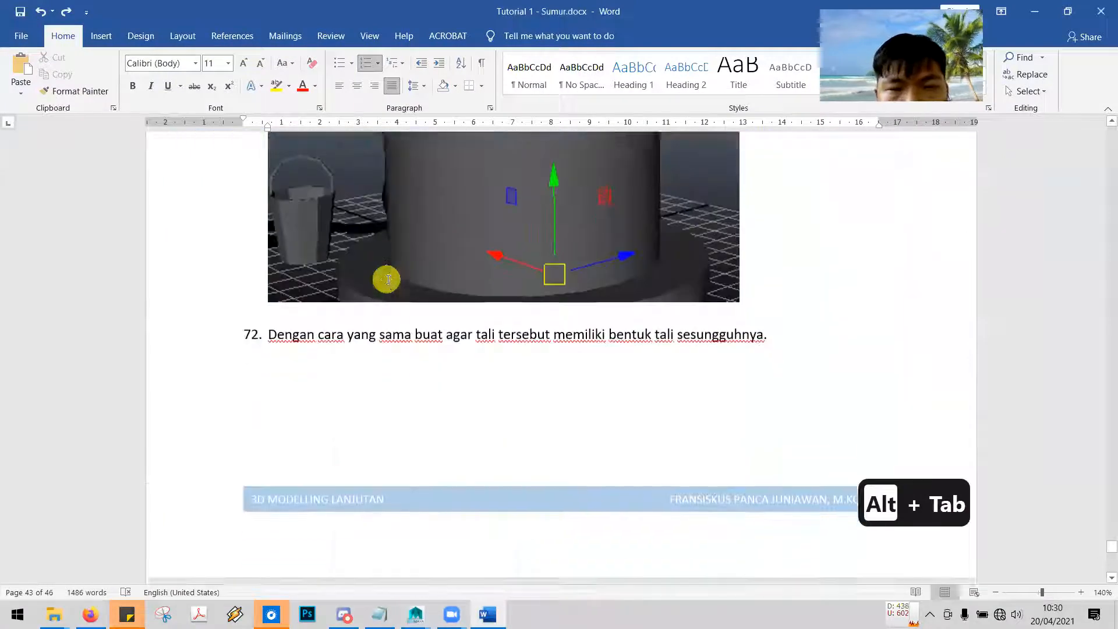
pyautogui.scroll(-15, 387, 278)
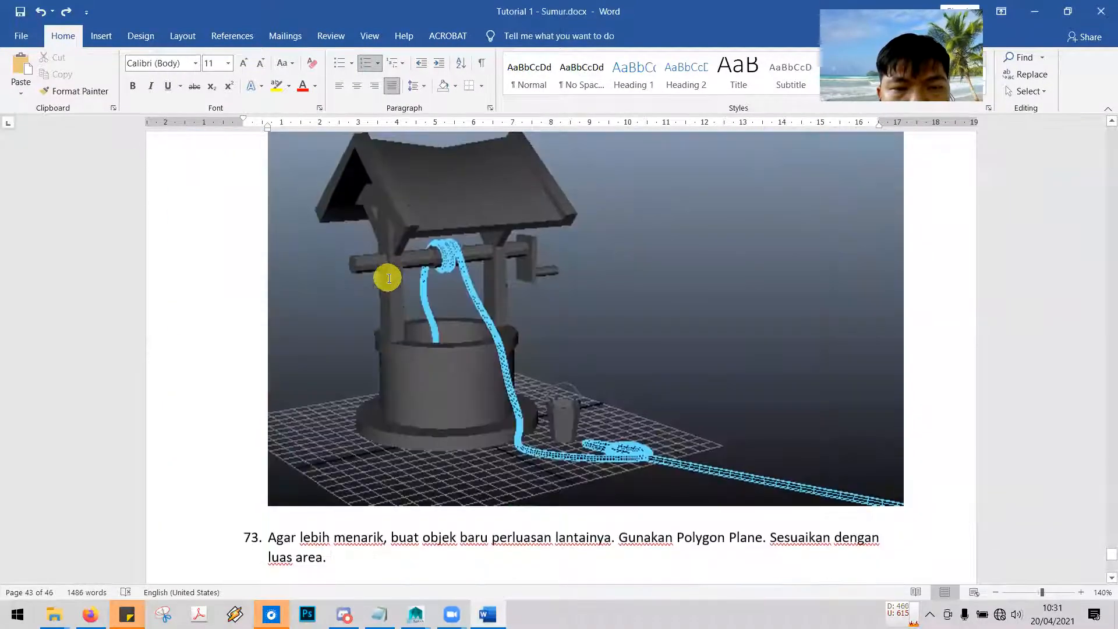
pyautogui.scroll(-6, 388, 278)
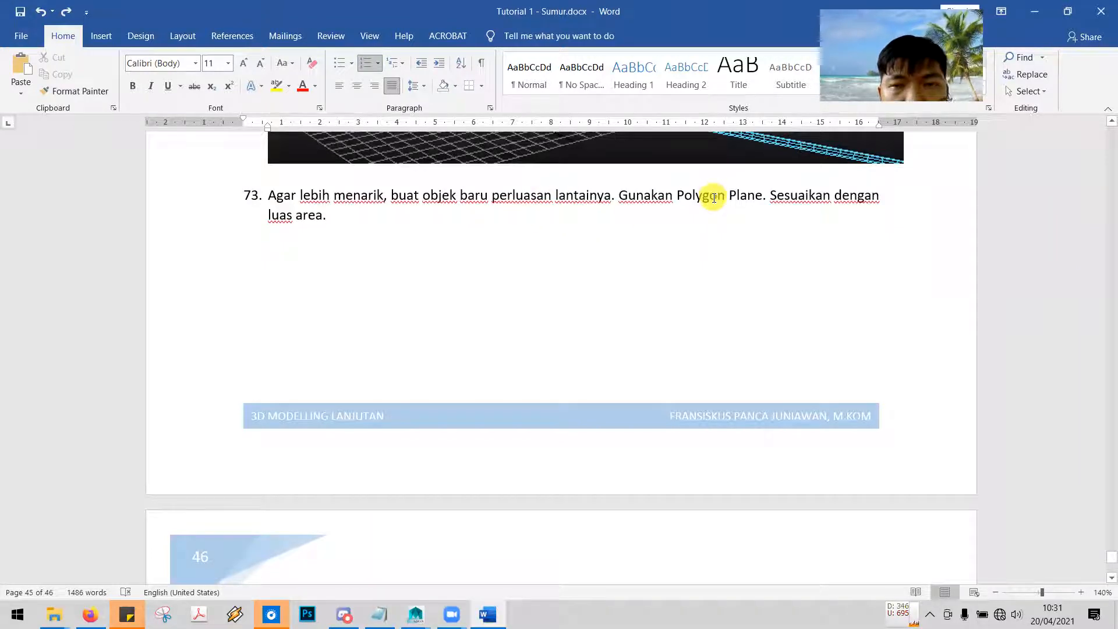
pyautogui.scroll(-10, 708, 212)
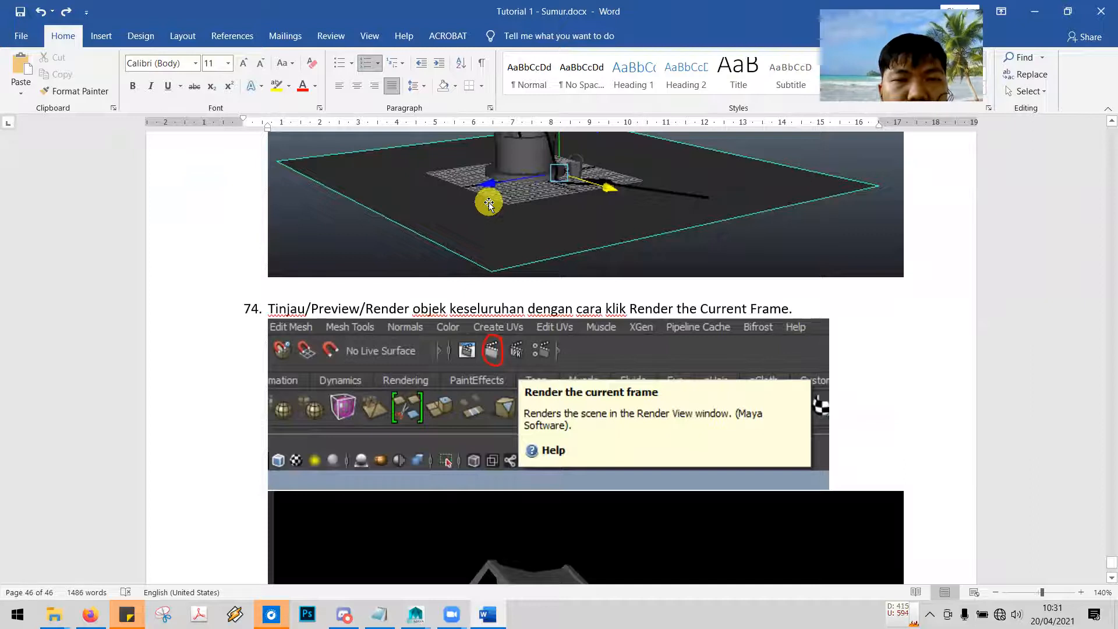
pyautogui.scroll(2, 489, 204)
pyautogui.hotkey('alt', 'Tab')
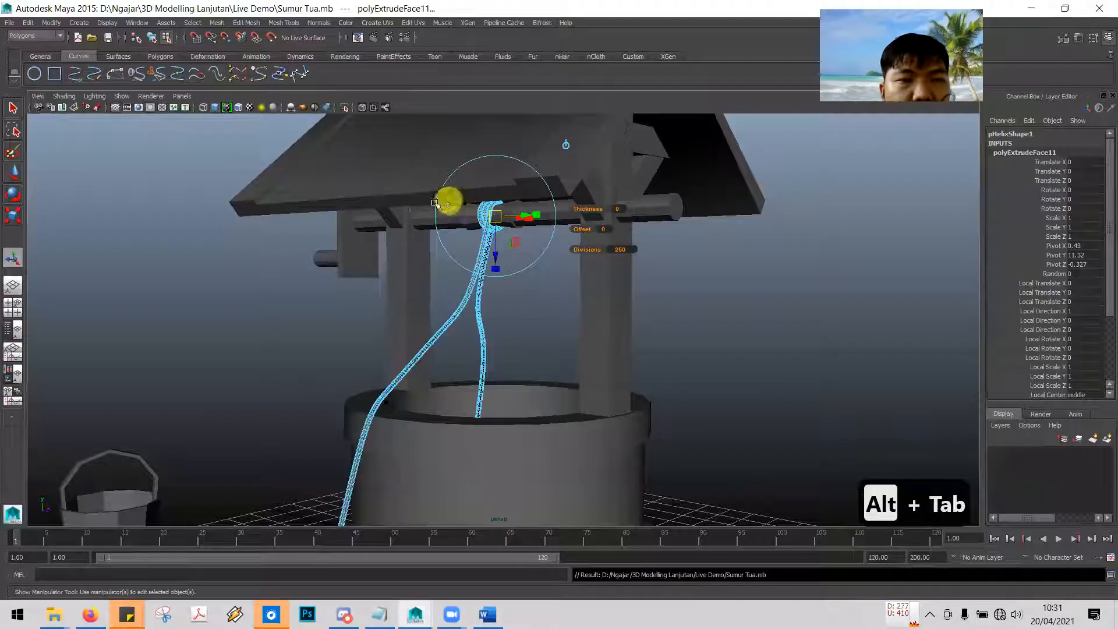
# Deselect the rope and draw a large polygon plane on the grid beneath the well and bucket as the ground
pyautogui.scroll(-9, 417, 226)
pyautogui.moveTo(702, 333)
pyautogui.keyDown('alt'); pyautogui.mouseDown()
pyautogui.moveTo(706, 353)
pyautogui.moveTo(693, 366)
pyautogui.mouseUp(); pyautogui.keyUp('alt')
pyautogui.click(15, 108)
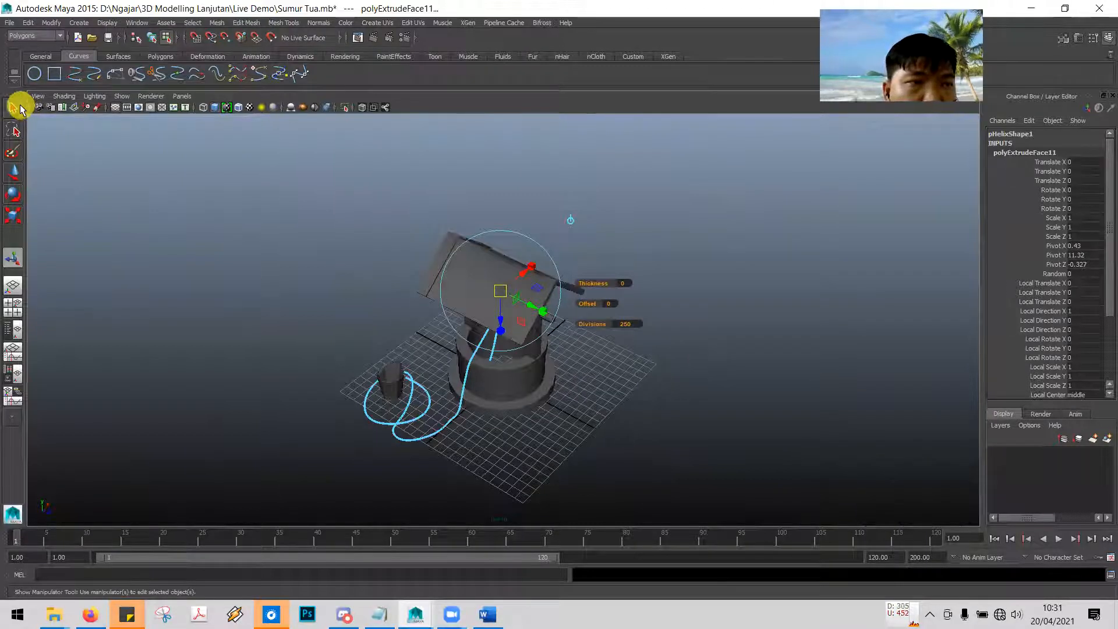
pyautogui.click(171, 250)
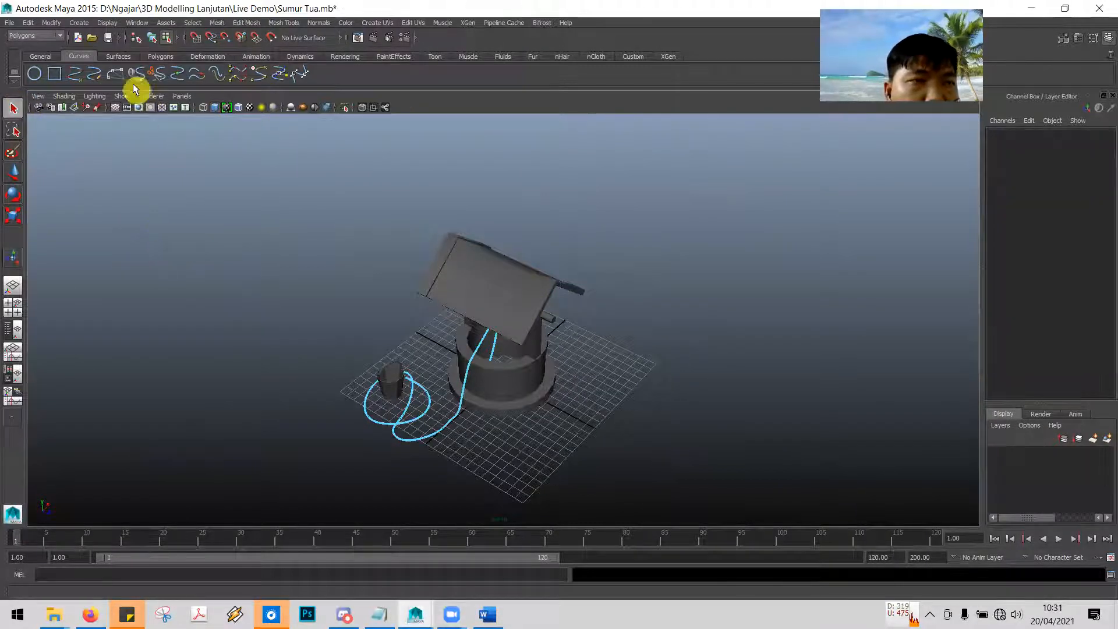
pyautogui.click(165, 56)
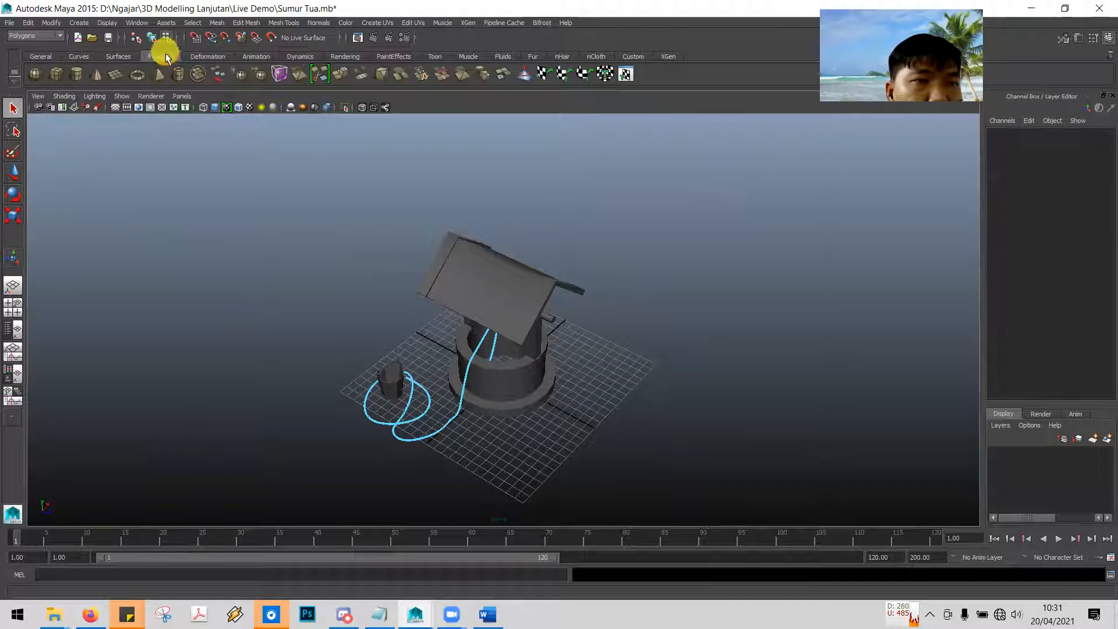
pyautogui.click(116, 75)
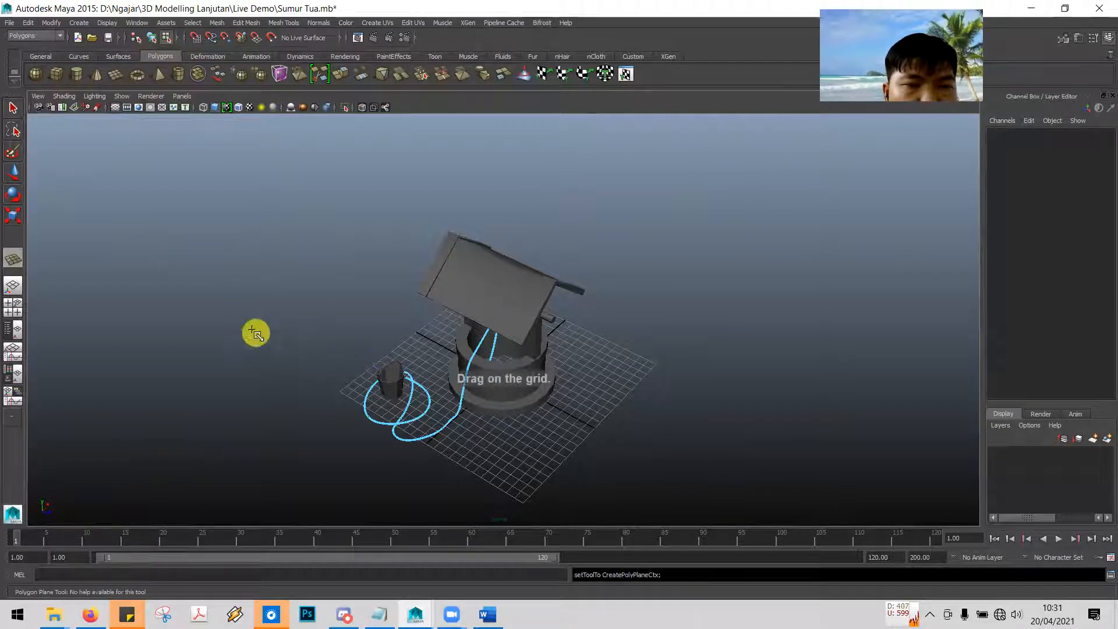
pyautogui.moveTo(365, 204); pyautogui.dragTo(422, 618)
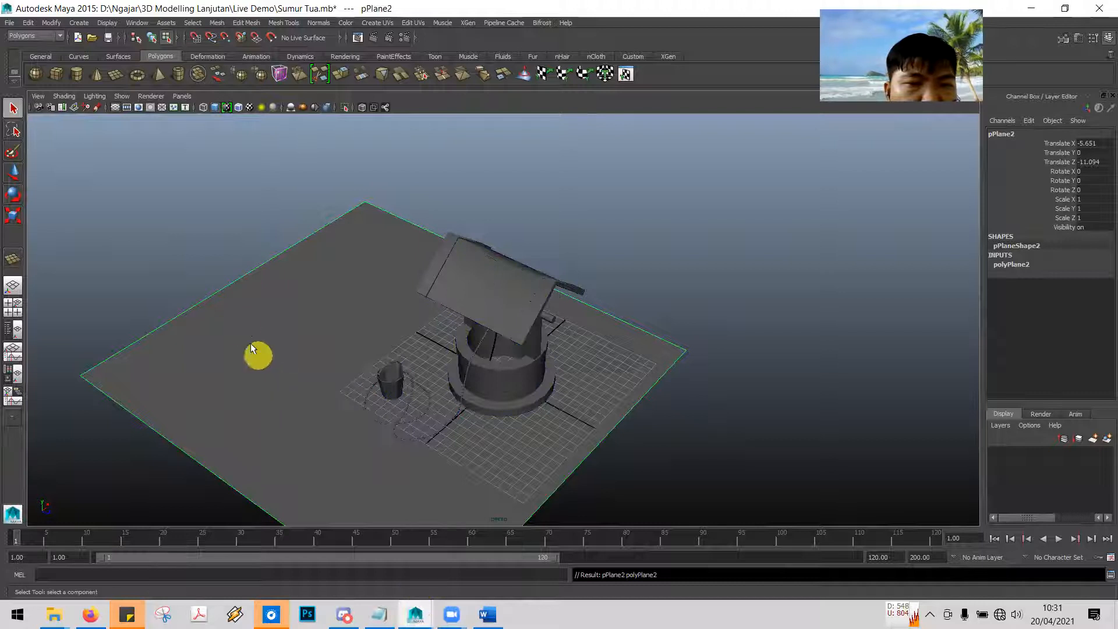
# Move the ground plane to about X 0.66, Z -1.15 so it is centred beneath the well
pyautogui.click(14, 171)
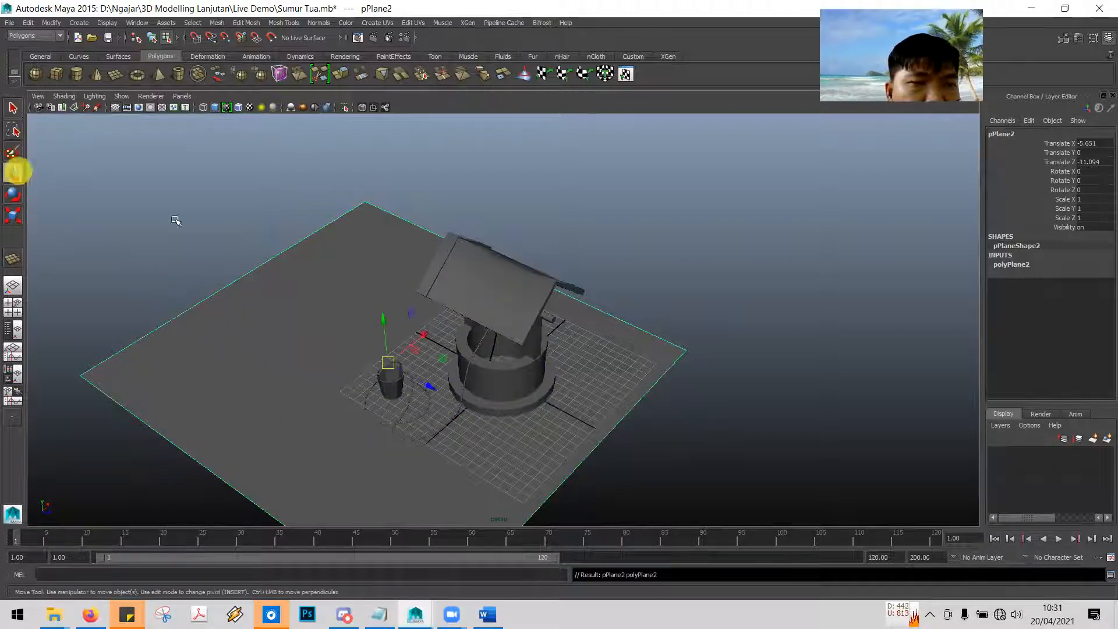
pyautogui.keyDown('alt'); pyautogui.moveTo(857, 323); pyautogui.dragTo(852, 316); pyautogui.keyUp('alt')
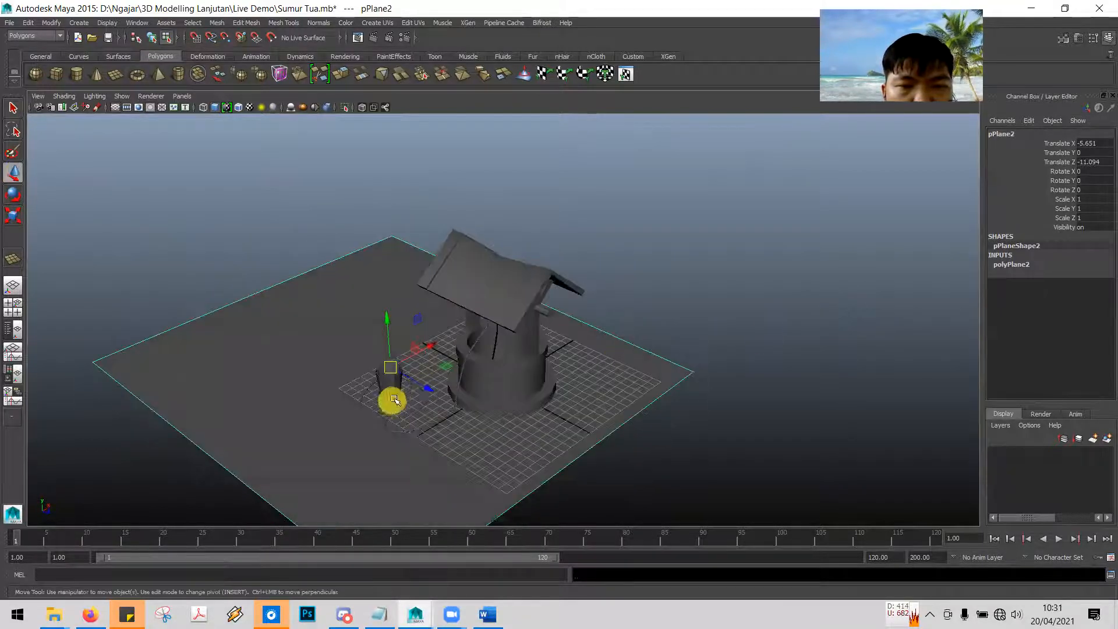
pyautogui.moveTo(431, 389); pyautogui.dragTo(479, 429)
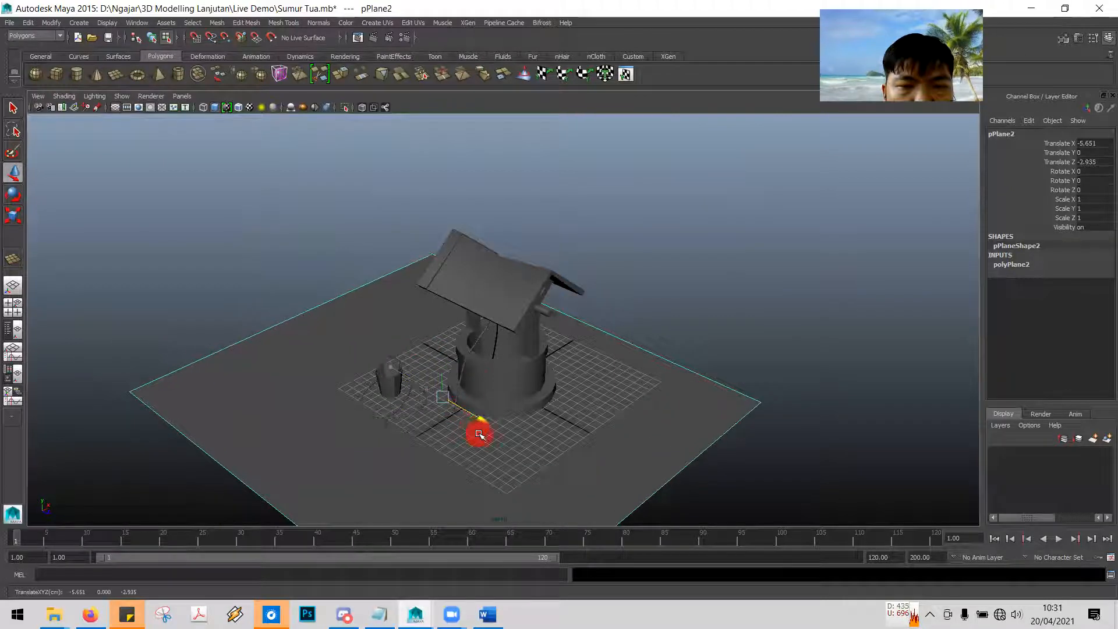
pyautogui.moveTo(479, 378); pyautogui.dragTo(522, 359)
pyautogui.keyDown('alt'); pyautogui.moveTo(733, 347); pyautogui.dragTo(771, 386); pyautogui.keyUp('alt')
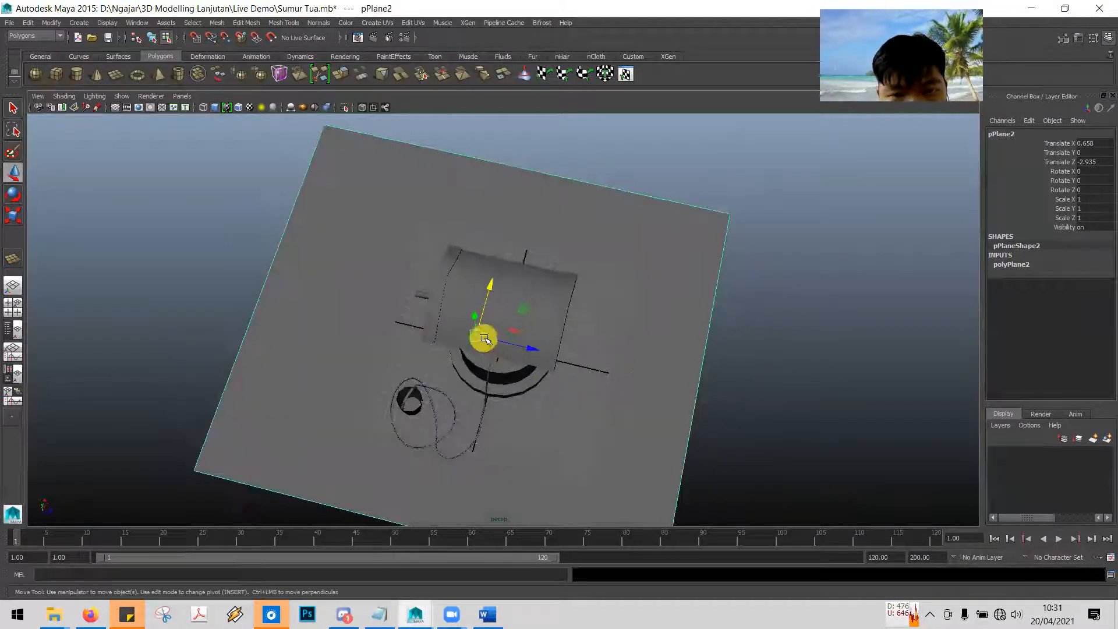
pyautogui.moveTo(526, 347); pyautogui.dragTo(544, 352)
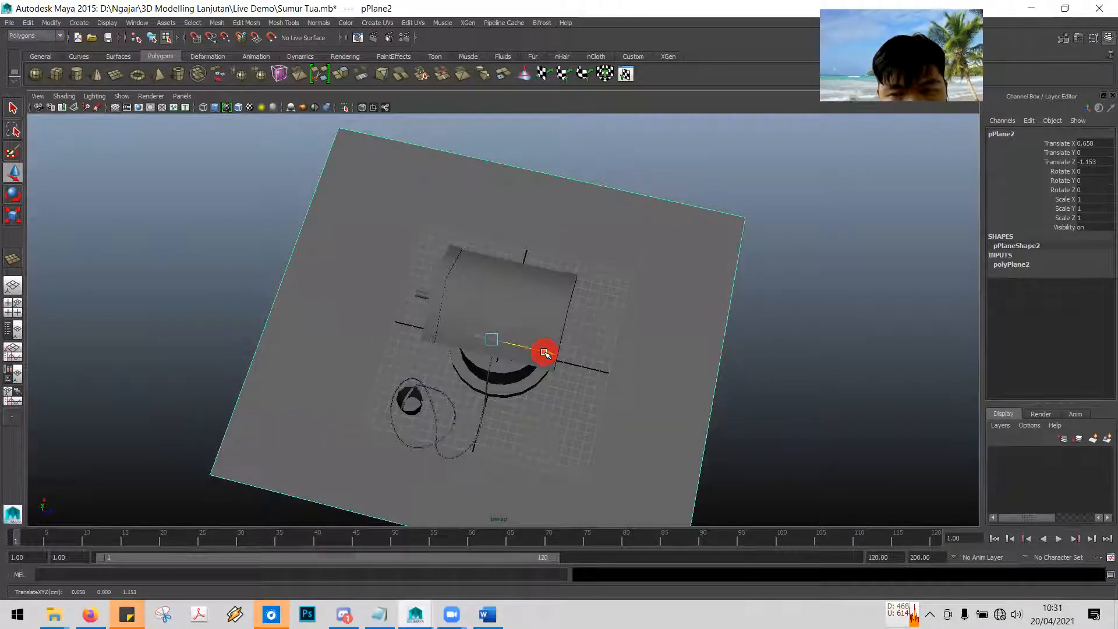
# In the top view, scale the ground plane's face evenly in X and Z to about 1.5 times its size
pyautogui.press('space')
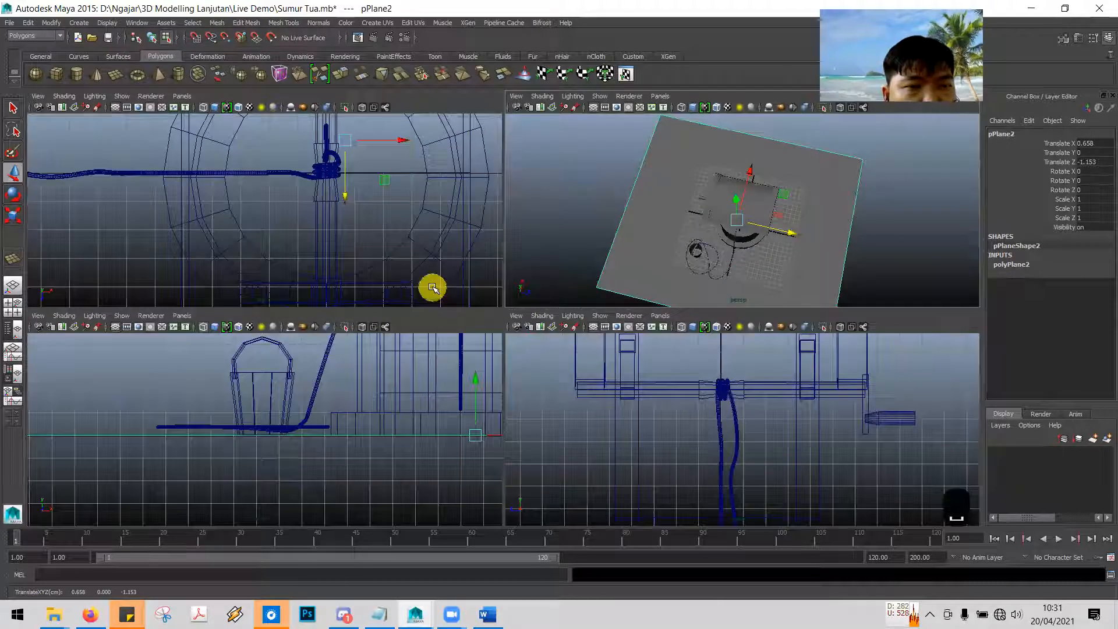
pyautogui.click(416, 237)
pyautogui.press('space')
pyautogui.scroll(-7, 419, 241)
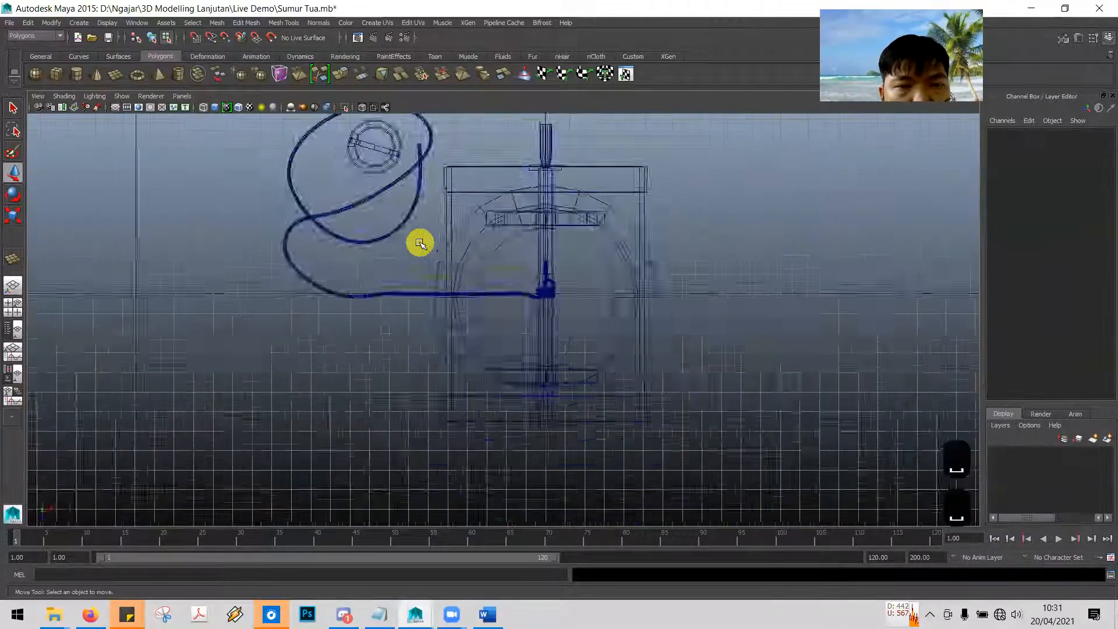
pyautogui.scroll(-8, 421, 244)
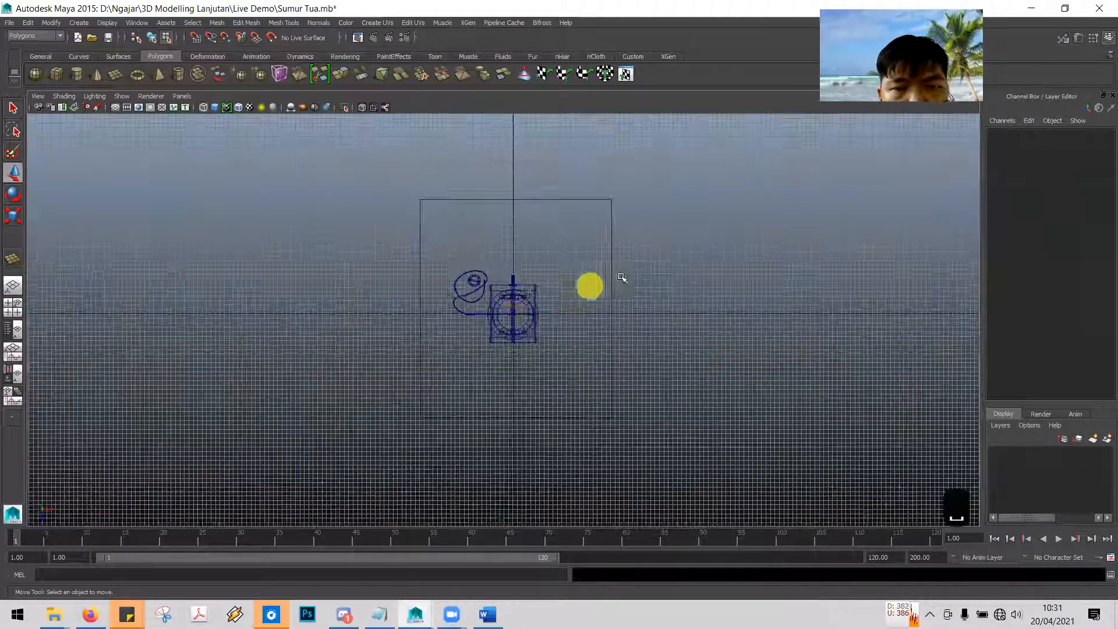
pyautogui.keyDown('alt'); pyautogui.moveTo(600, 276); pyautogui.dragTo(562, 232, button='middle'); pyautogui.keyUp('alt')
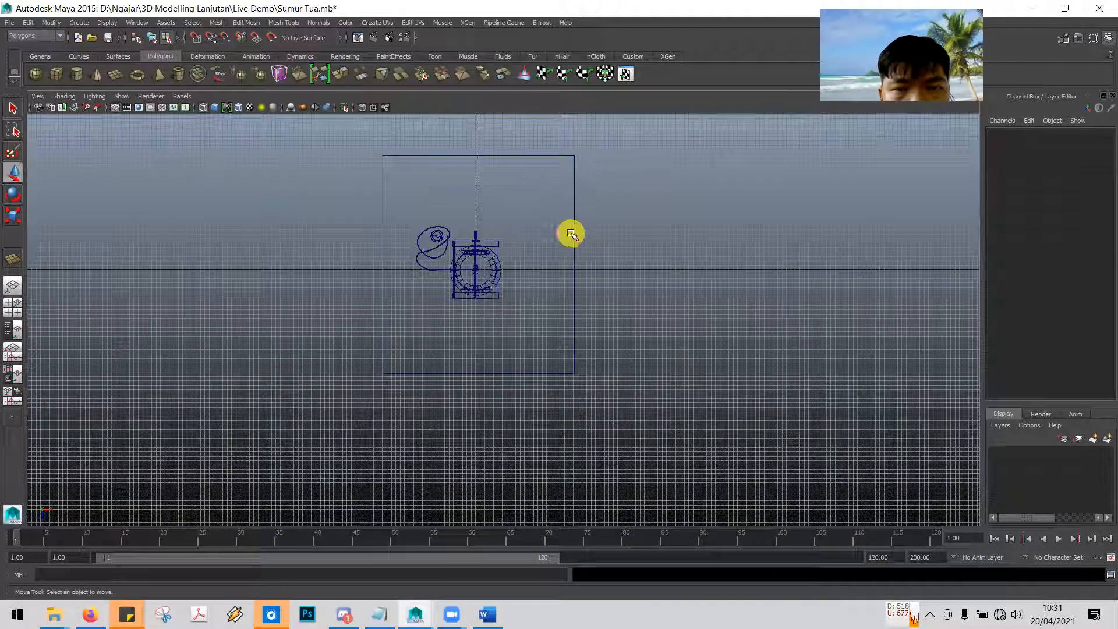
pyautogui.click(13, 215)
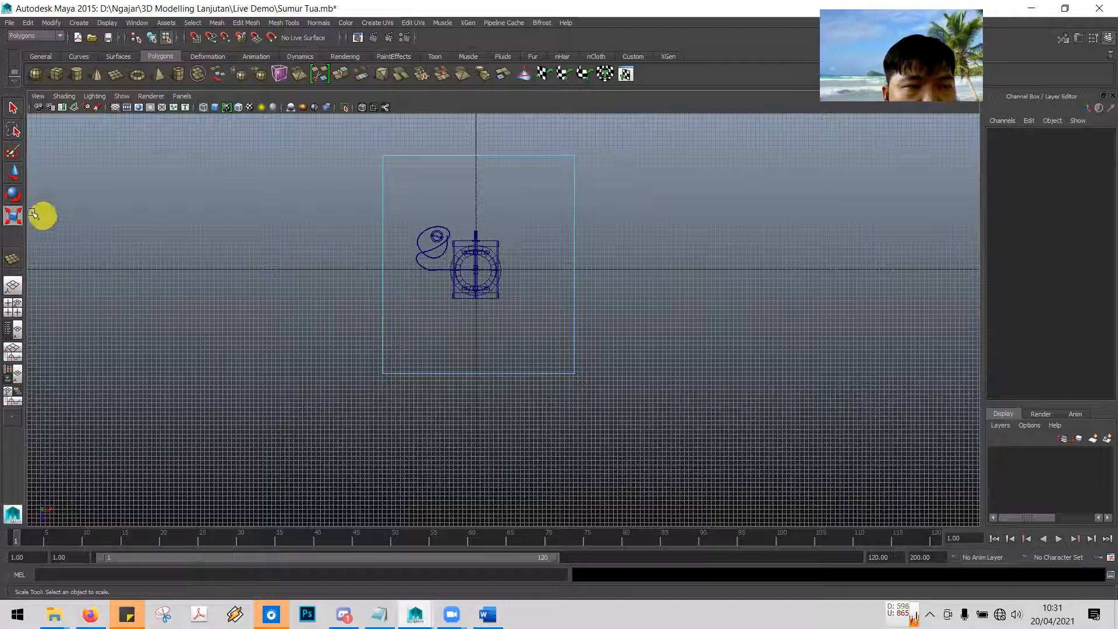
pyautogui.press('space')
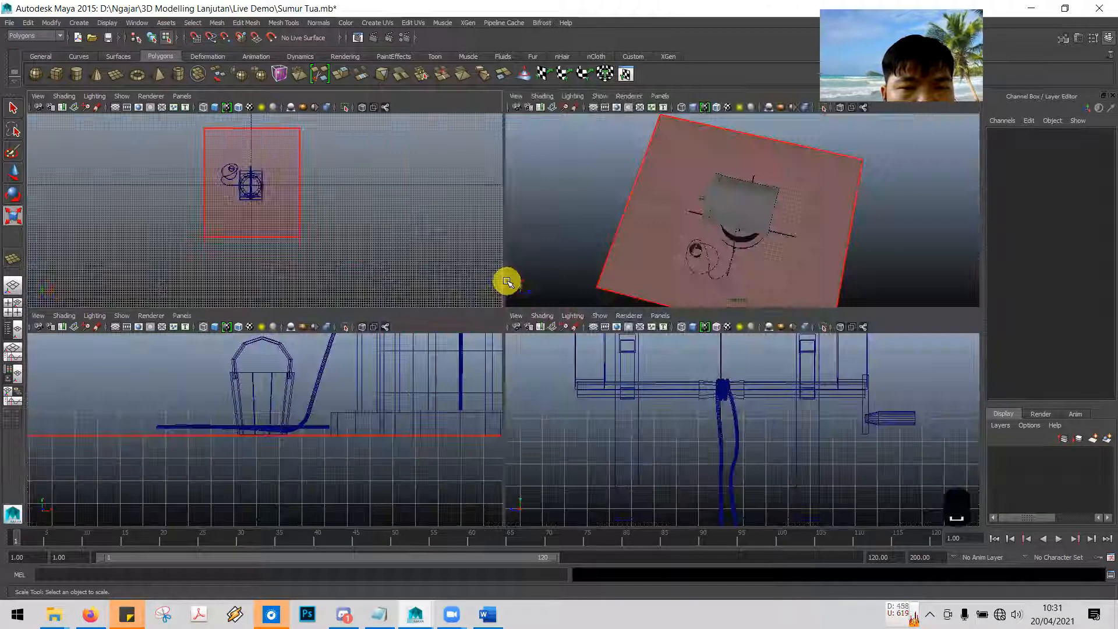
pyautogui.press('space')
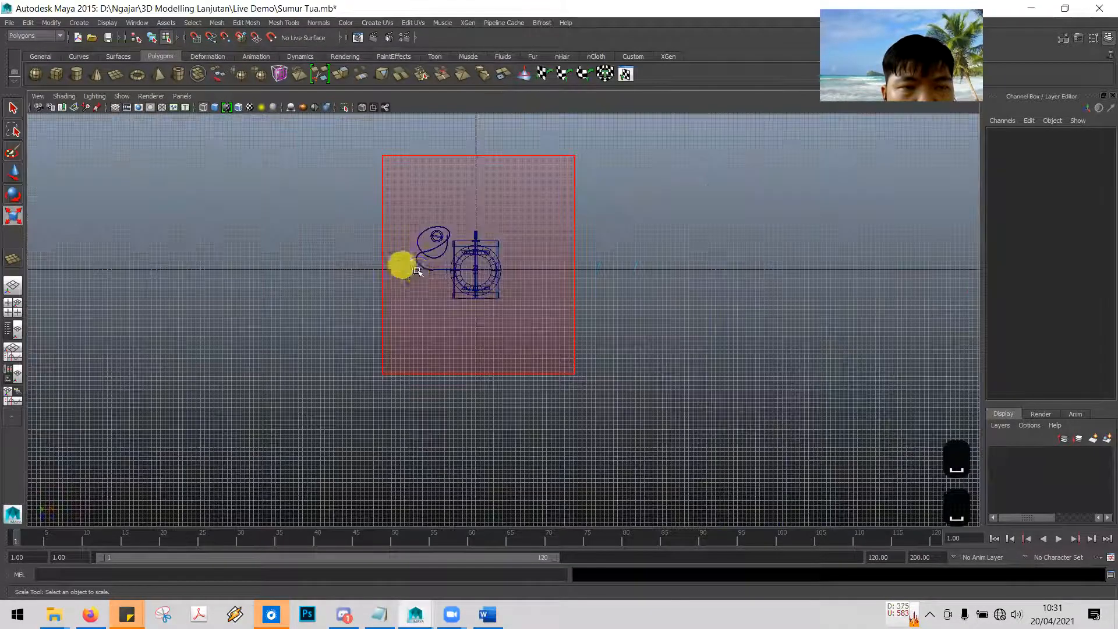
pyautogui.click(531, 349)
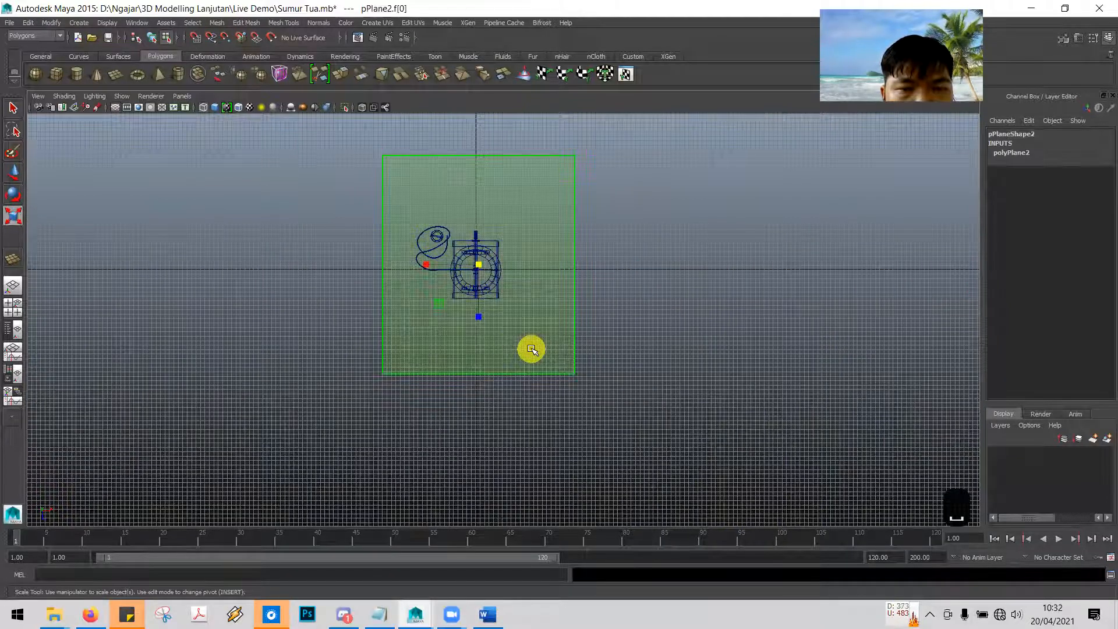
pyautogui.press('space')
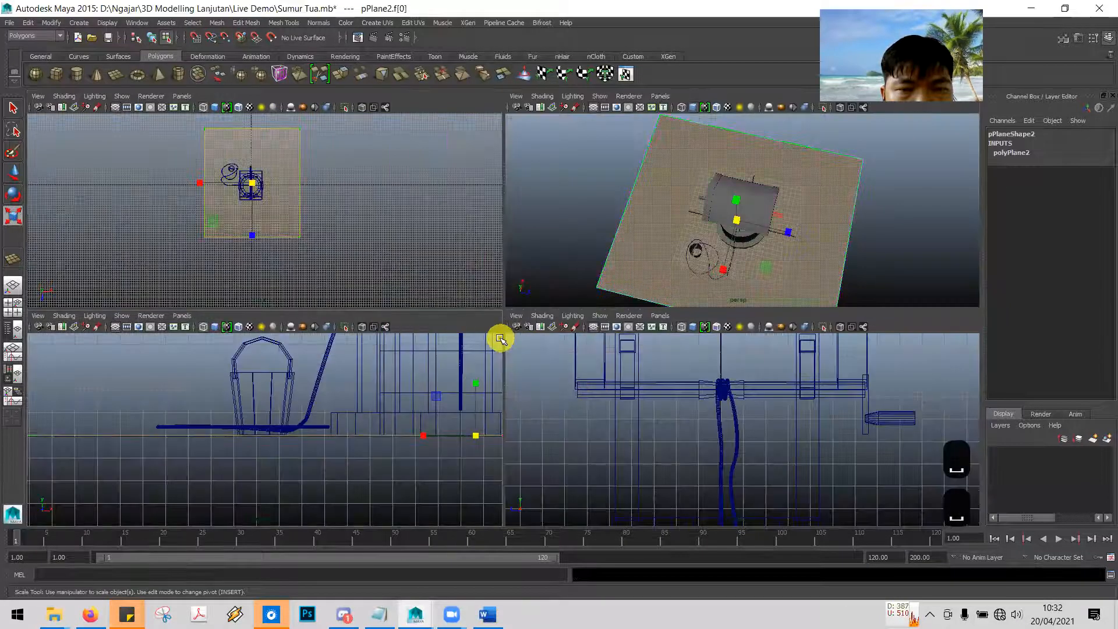
pyautogui.press('space')
pyautogui.press('space')
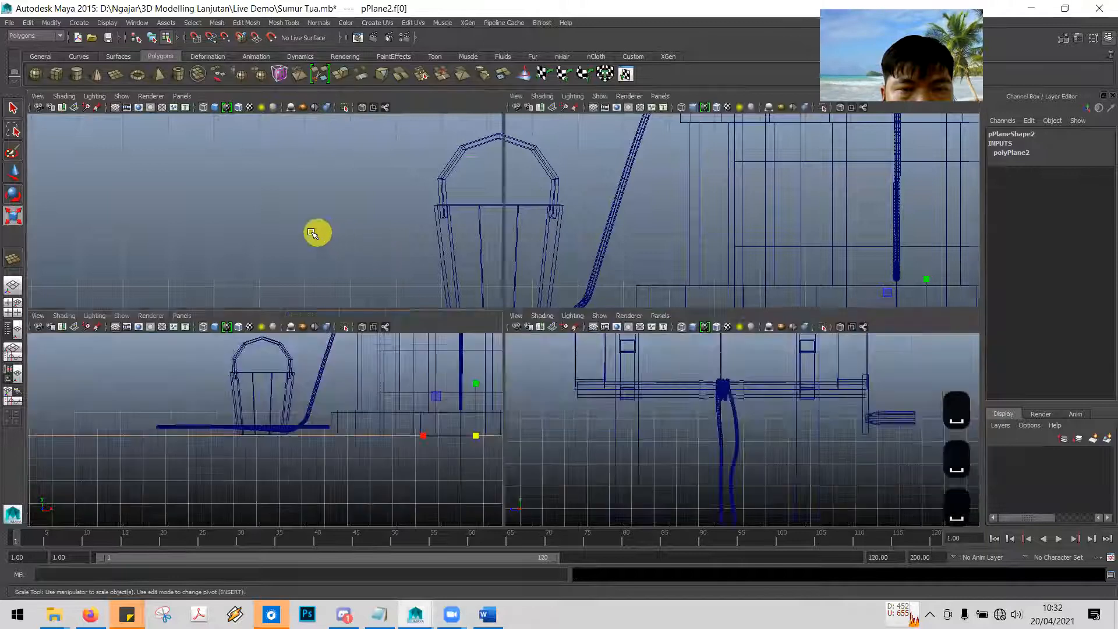
pyautogui.click(311, 233)
pyautogui.press('space')
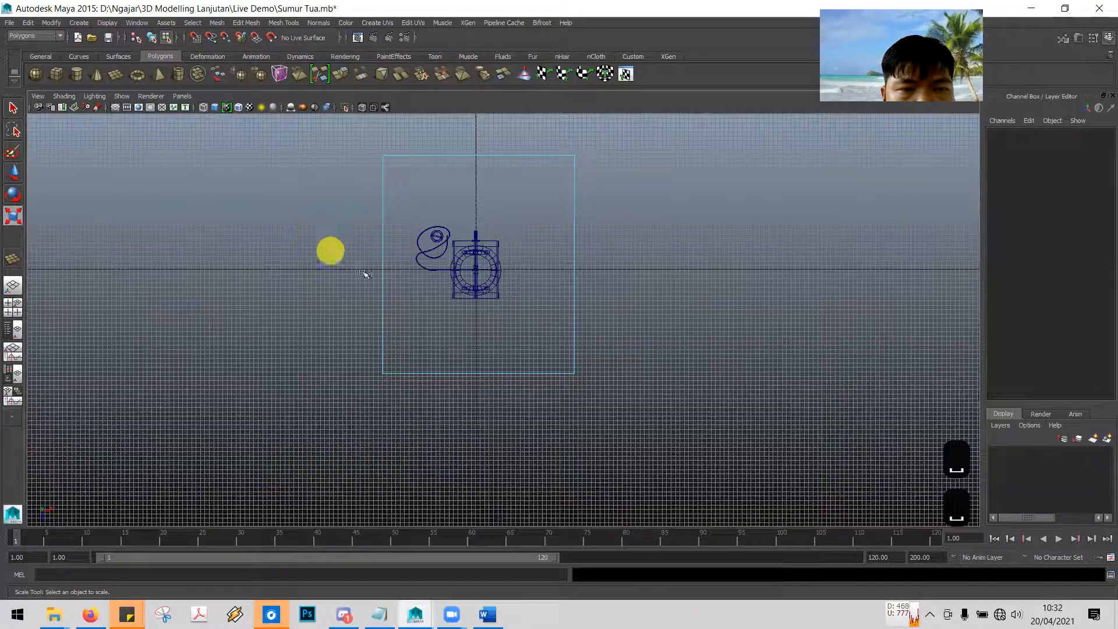
pyautogui.click(460, 319)
pyautogui.keyDown('ctrl'); pyautogui.moveTo(438, 304); pyautogui.dragTo(383, 344); pyautogui.keyUp('ctrl')
pyautogui.moveTo(476, 296); pyautogui.dragTo(376, 346)
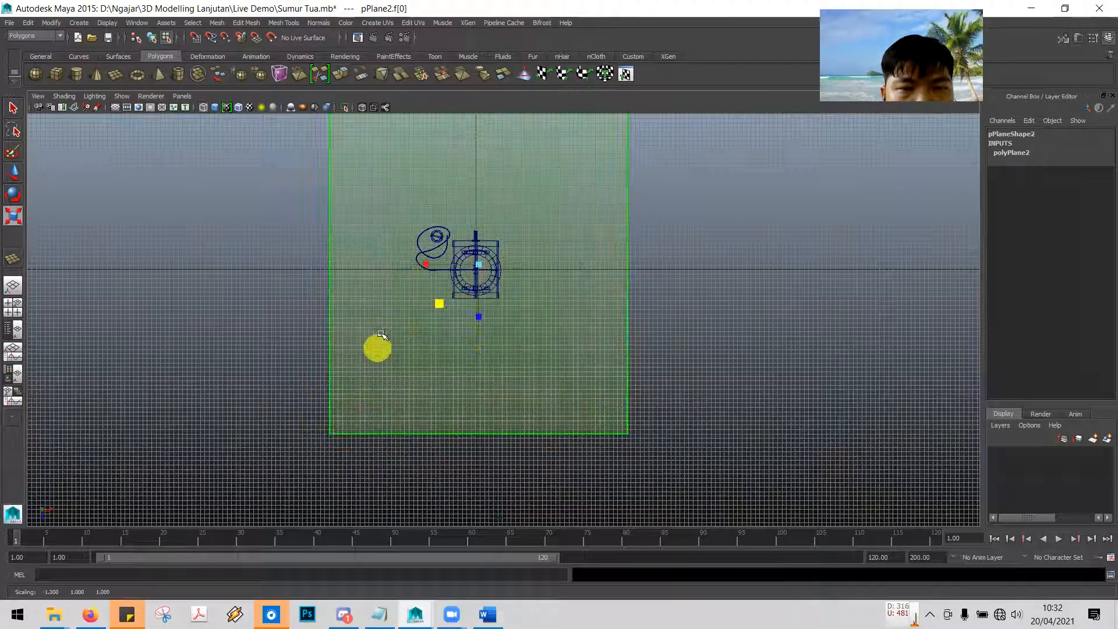
# Shift the enlarged ground plane's face to about X -1.4, Z 2.52 and deselect it in the perspective view
pyautogui.click(12, 174)
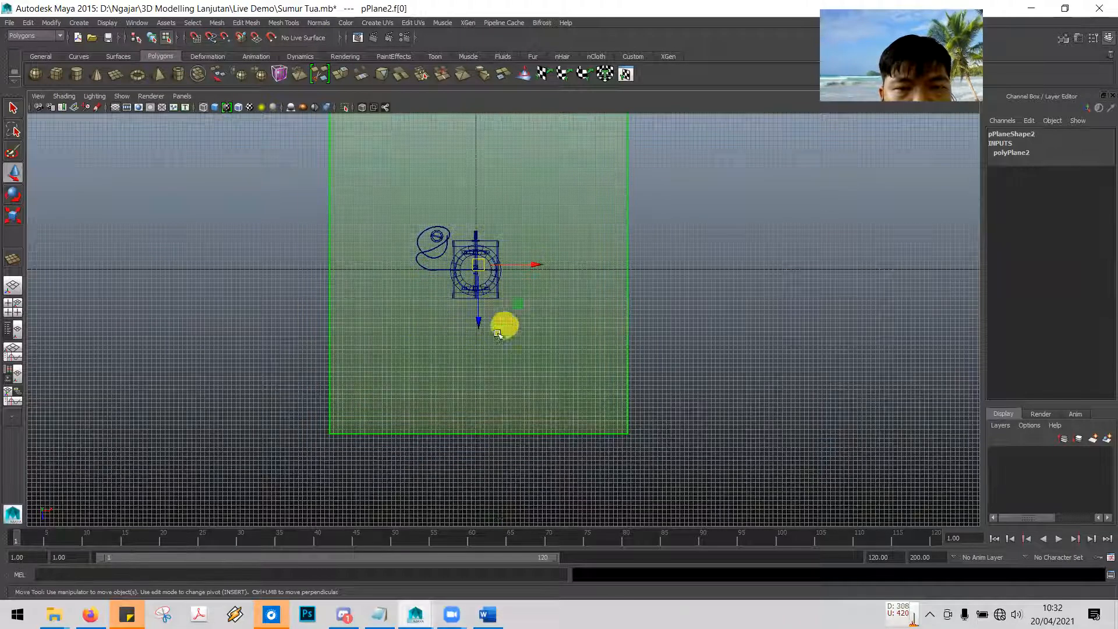
pyautogui.moveTo(482, 319)
pyautogui.mouseDown()
pyautogui.moveTo(484, 379)
pyautogui.moveTo(483, 338)
pyautogui.mouseUp()
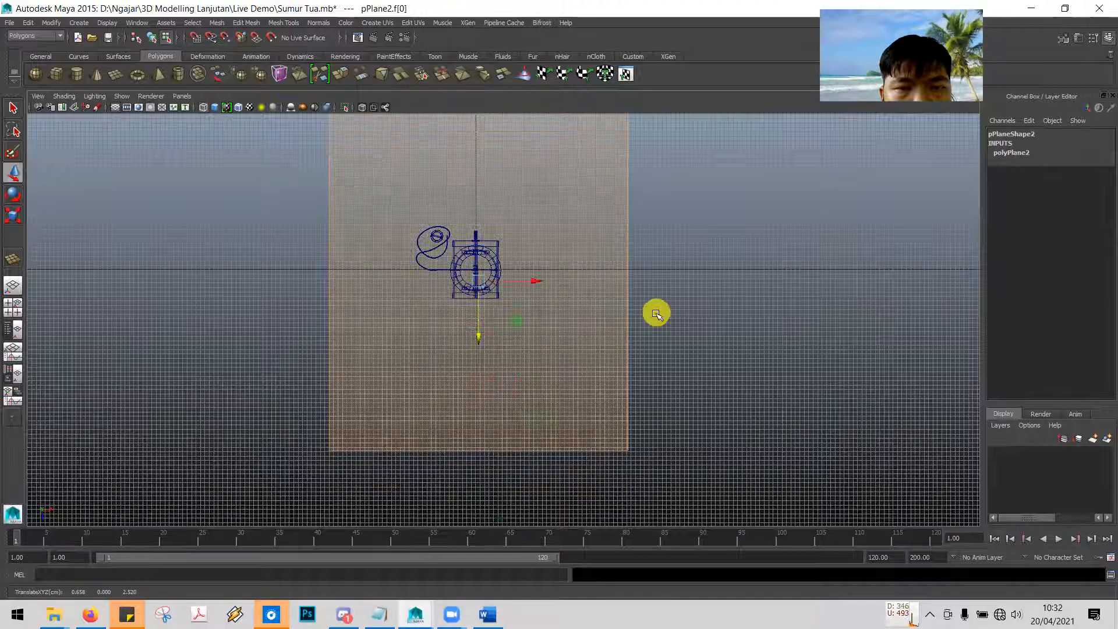
pyautogui.scroll(-3, 604, 324)
pyautogui.moveTo(540, 296); pyautogui.dragTo(533, 294)
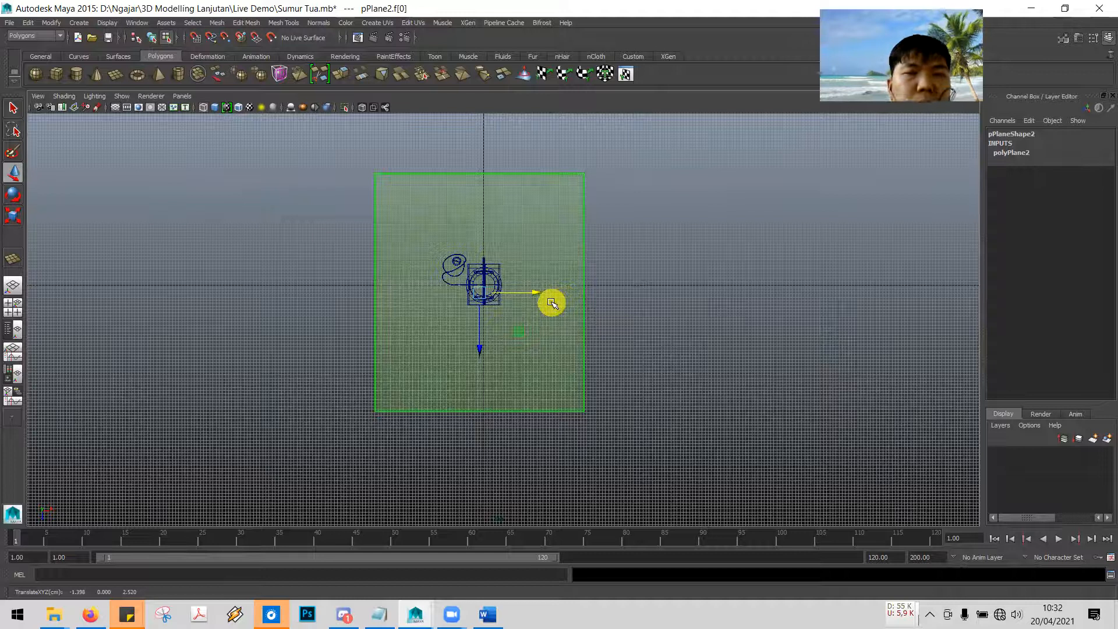
pyautogui.press('space')
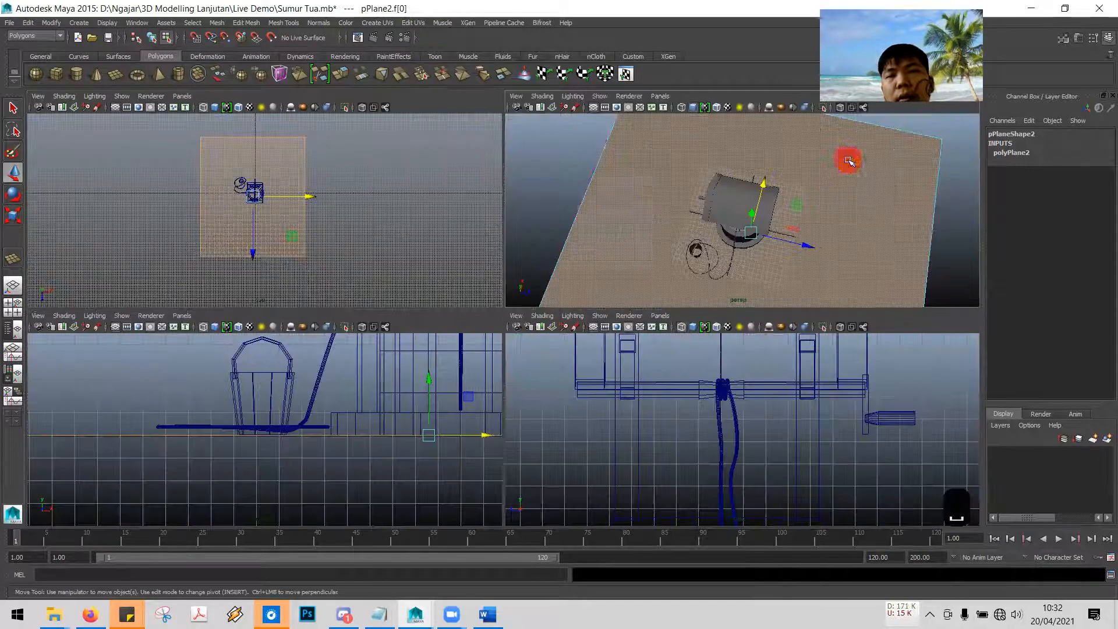
pyautogui.press('space')
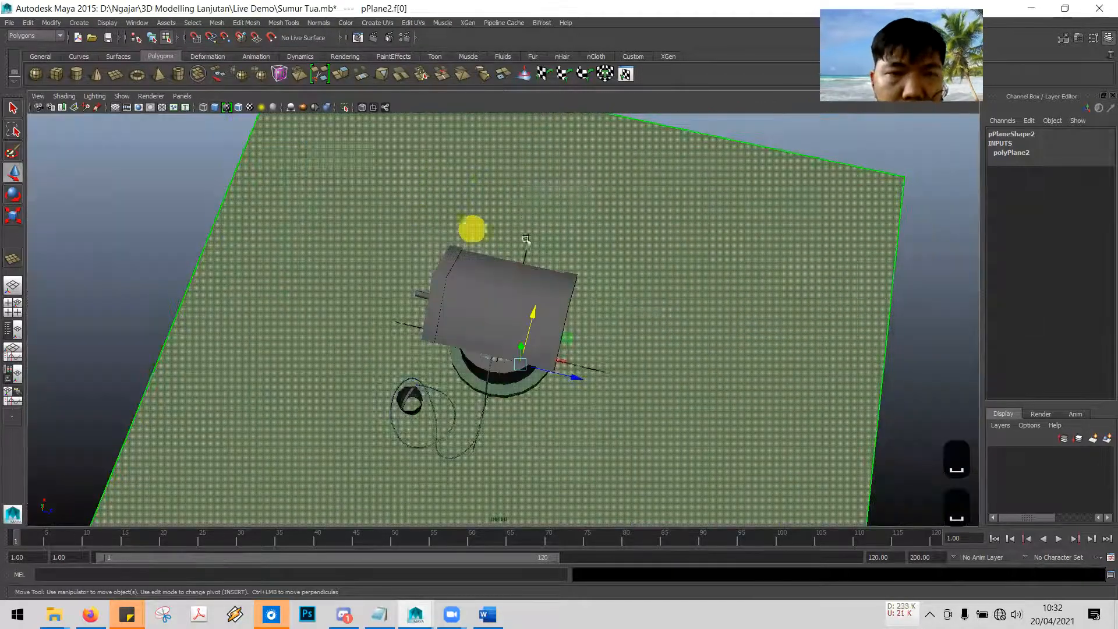
pyautogui.click(891, 309)
pyautogui.keyDown('alt'); pyautogui.moveTo(662, 345); pyautogui.dragTo(656, 299); pyautogui.keyUp('alt')
pyautogui.click(661, 259)
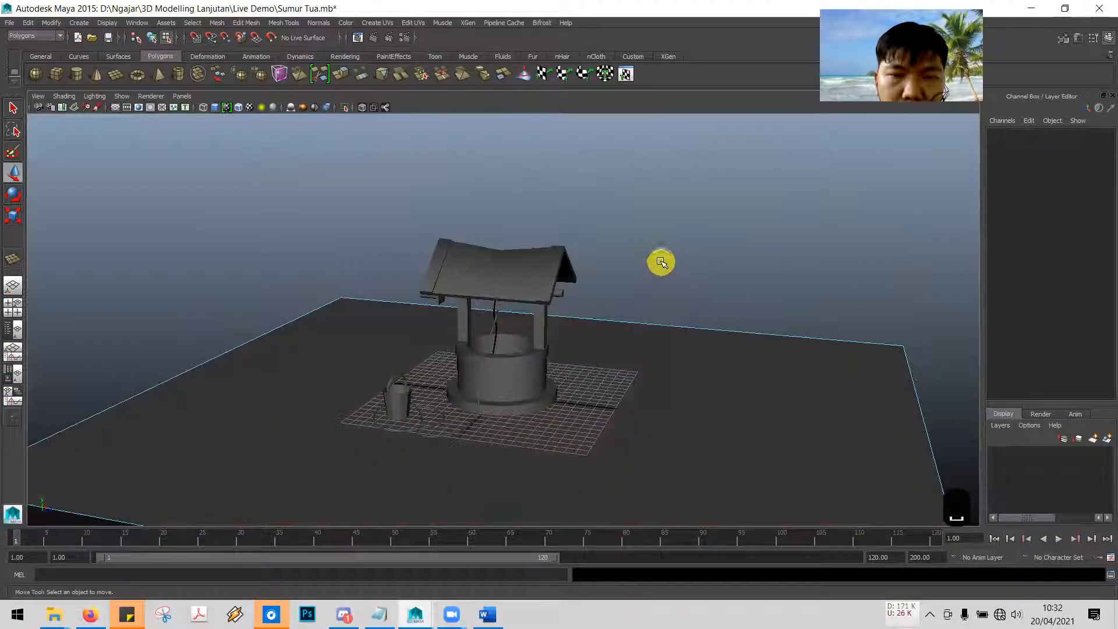
# Switch to the Word tutorial, review step 74 on rendering the current frame and its sample image, and return to Maya
pyautogui.hotkey('alt', 'Tab')
pyautogui.scroll(-5, 638, 267)
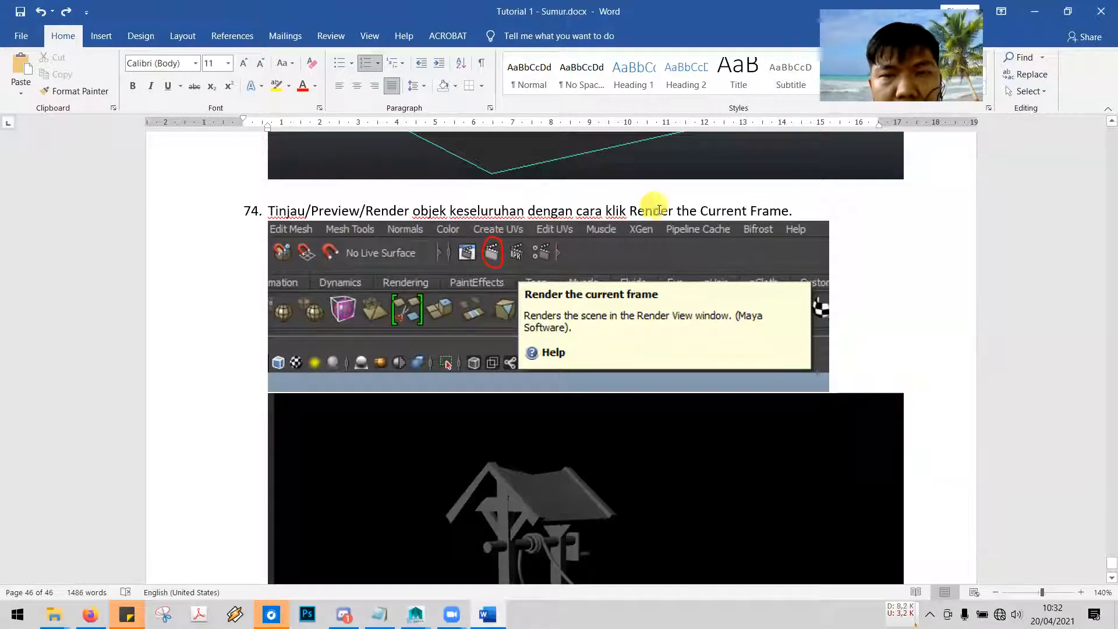
pyautogui.moveTo(653, 210); pyautogui.dragTo(767, 210)
pyautogui.hotkey('alt', 'Tab')
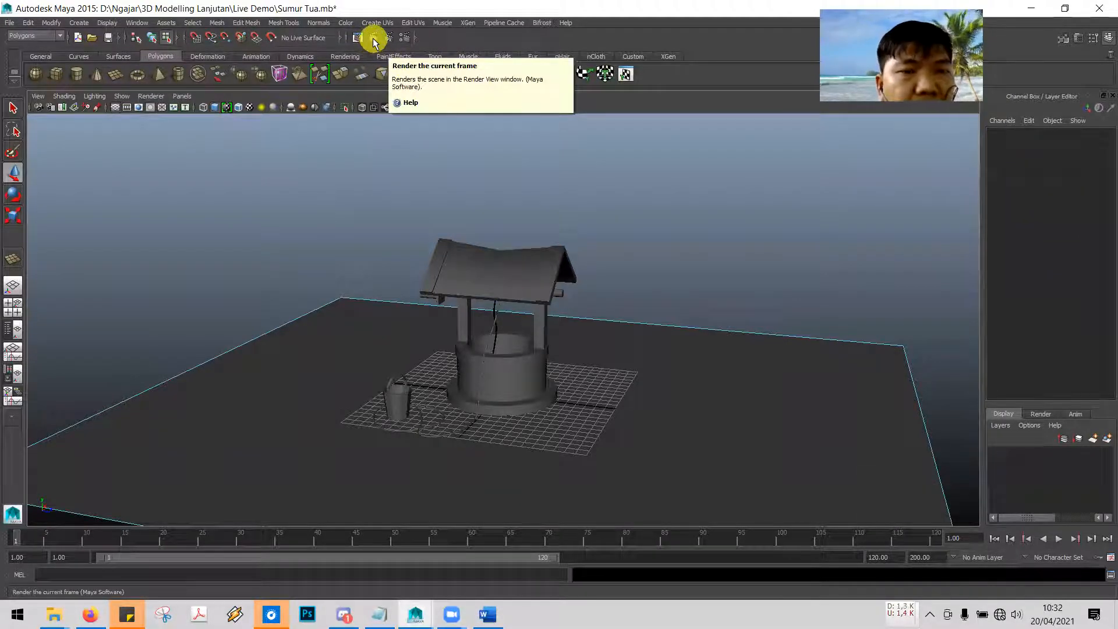
pyautogui.hotkey('alt', 'Tab')
pyautogui.scroll(-4, 422, 229)
pyautogui.scroll(-1, 422, 230)
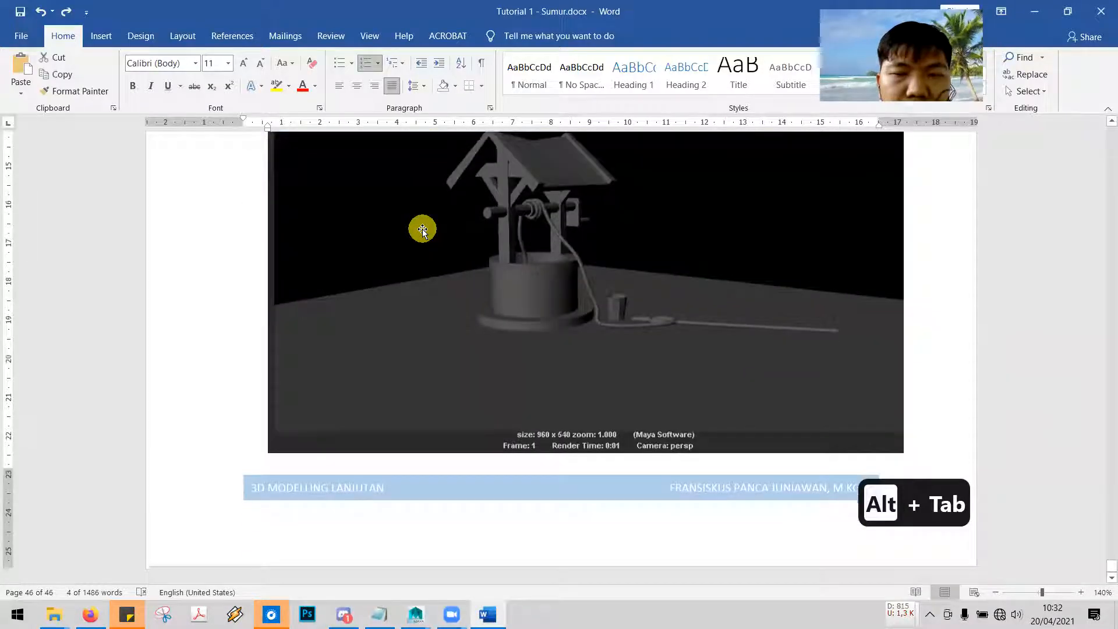
pyautogui.scroll(3, 422, 230)
pyautogui.scroll(-2, 422, 230)
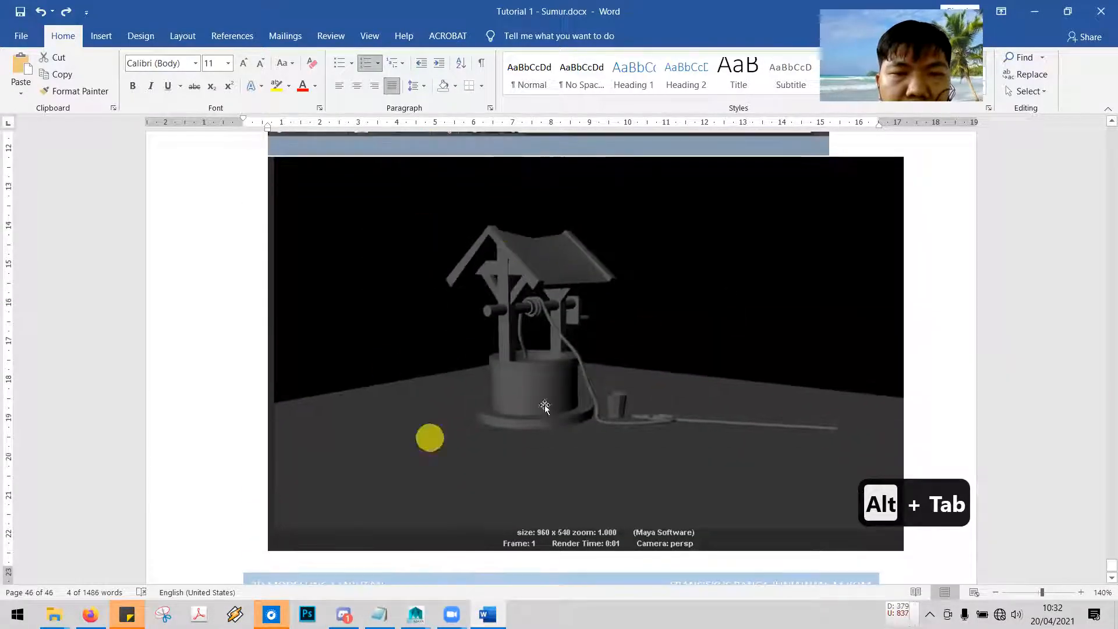
pyautogui.hotkey('alt', 'Tab')
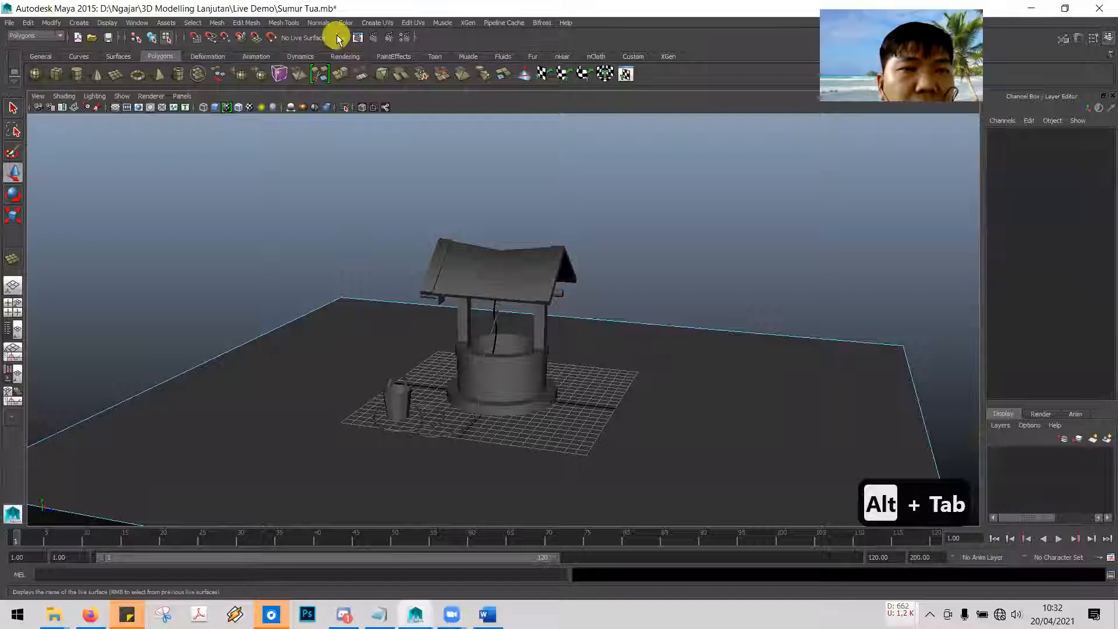
# Render the current frame and brighten the enlarged Render View image with exposure 0.88 and gamma 1.53
pyautogui.click(373, 38)
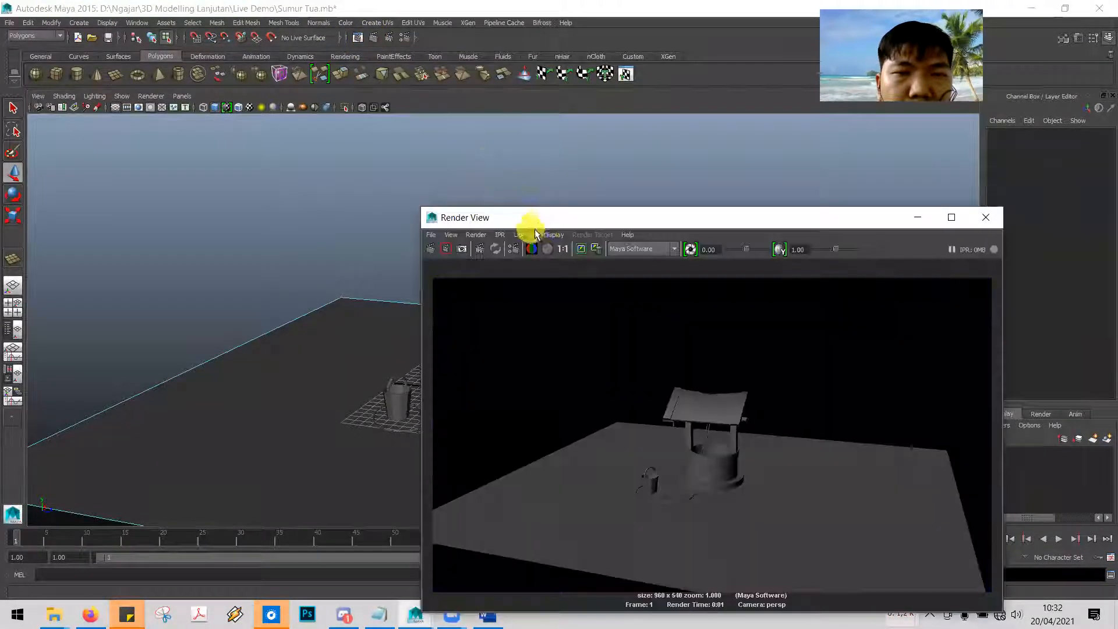
pyautogui.moveTo(546, 220); pyautogui.dragTo(458, 89)
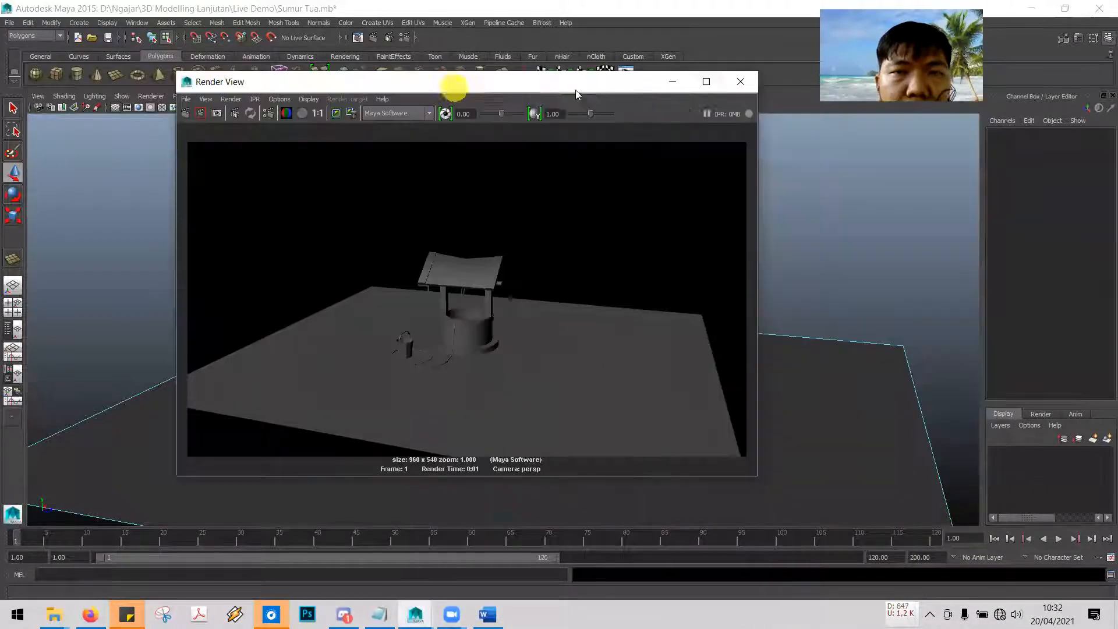
pyautogui.click(702, 82)
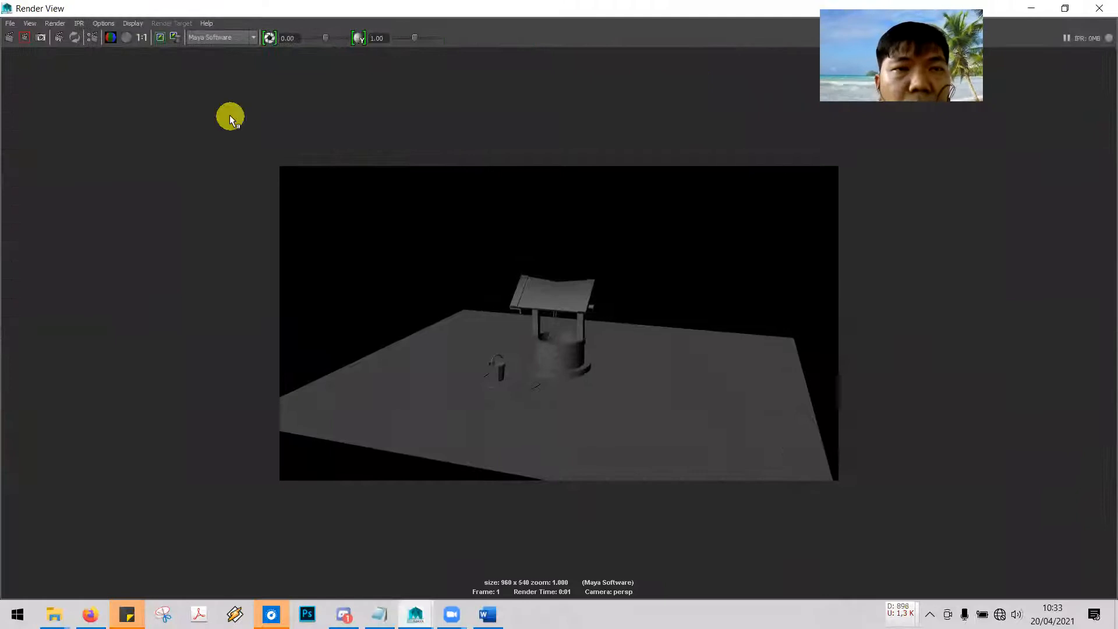
pyautogui.moveTo(414, 36)
pyautogui.mouseDown()
pyautogui.moveTo(433, 36)
pyautogui.moveTo(423, 38)
pyautogui.mouseUp()
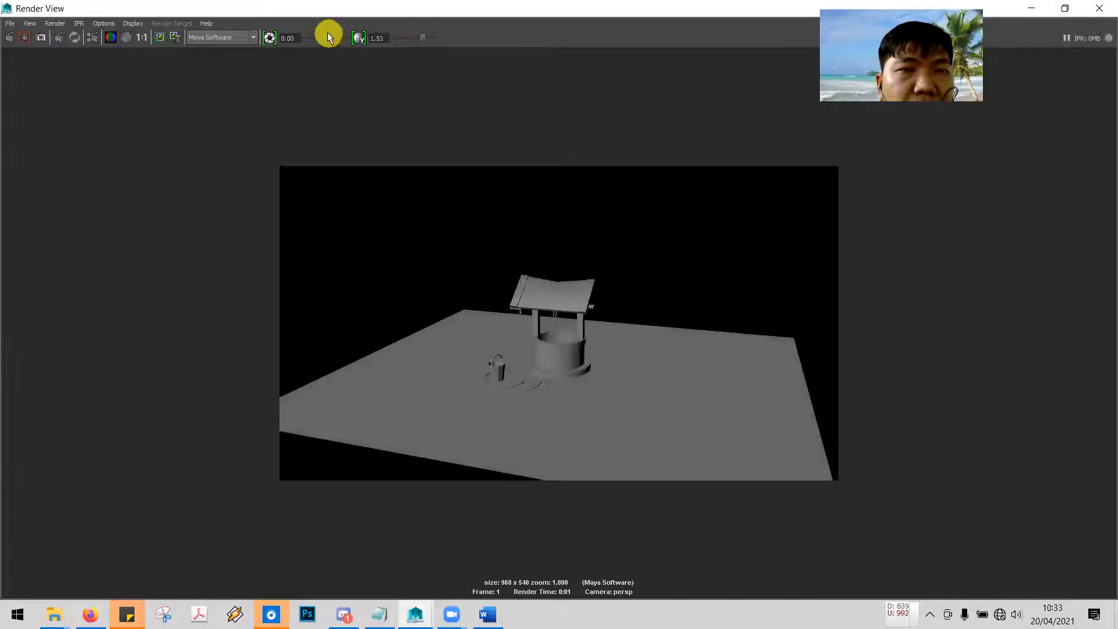
pyautogui.moveTo(327, 35); pyautogui.dragTo(334, 39)
# Try mental ray as the Render View's renderer and change the choice to Maya Vector
pyautogui.click(249, 39)
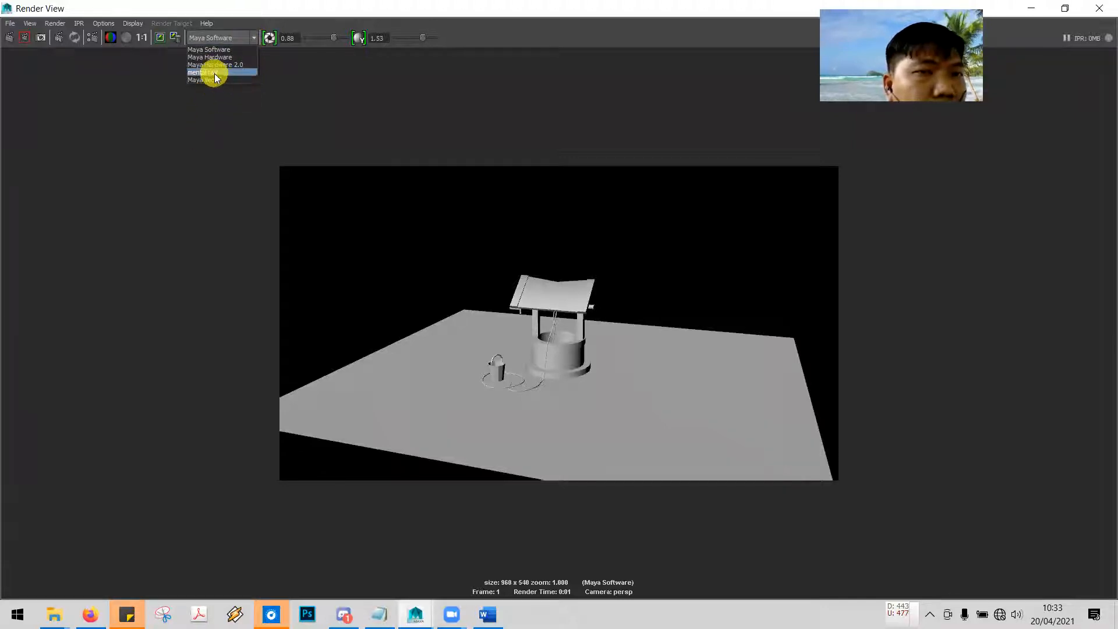
pyautogui.click(214, 73)
pyautogui.click(231, 39)
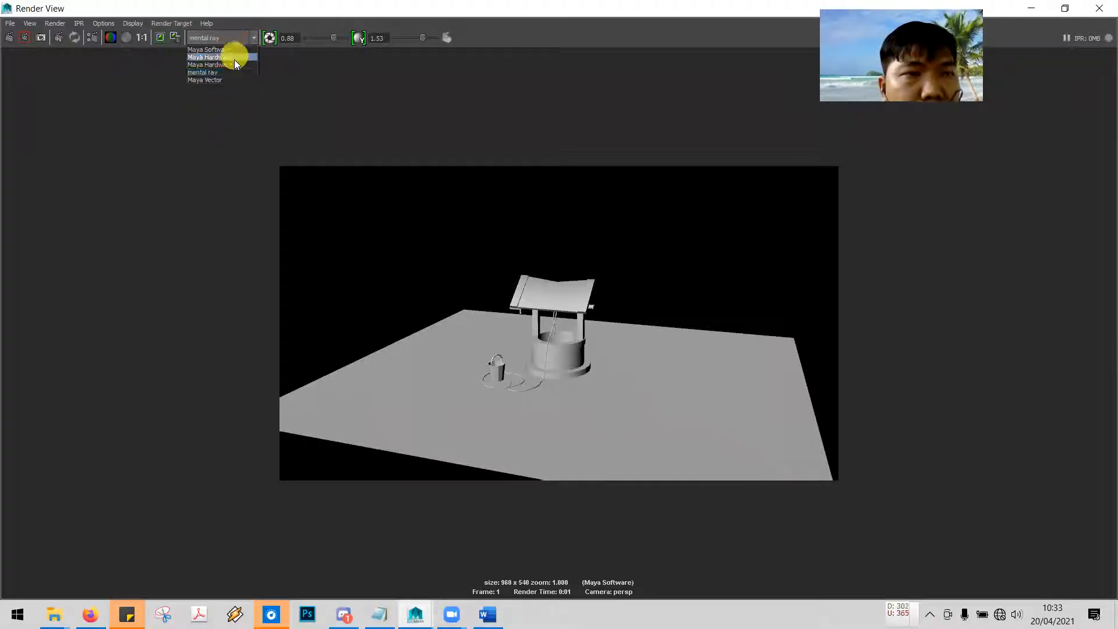
pyautogui.click(236, 77)
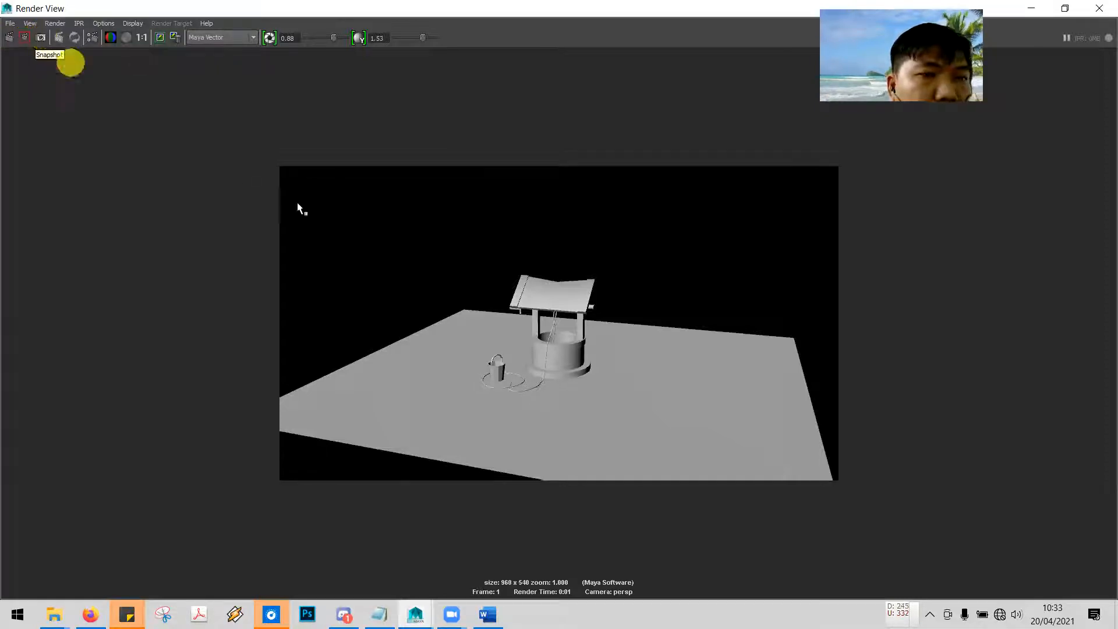
# Examine the rendered well, bucket and rope up close and as a whole, and close the Render View
pyautogui.scroll(5, 529, 439)
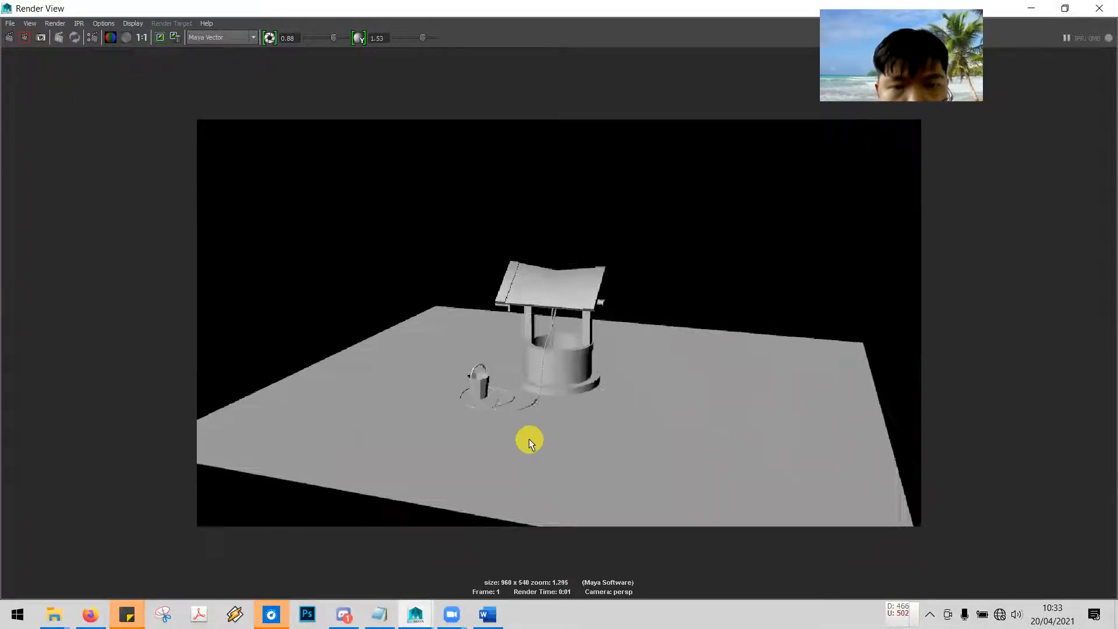
pyautogui.scroll(6, 530, 435)
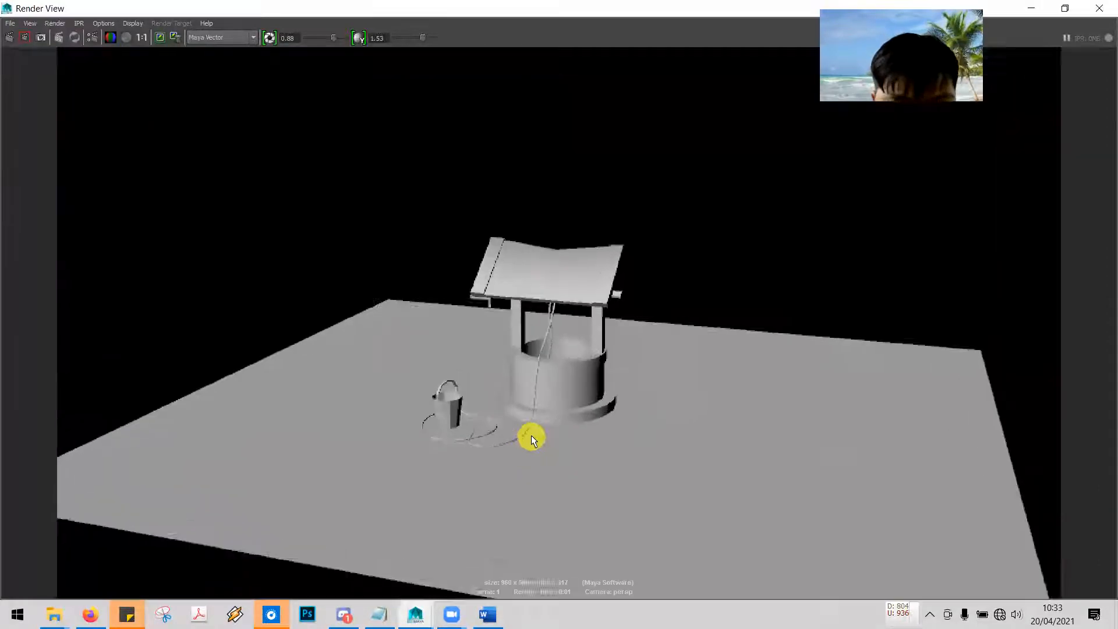
pyautogui.scroll(-8, 532, 434)
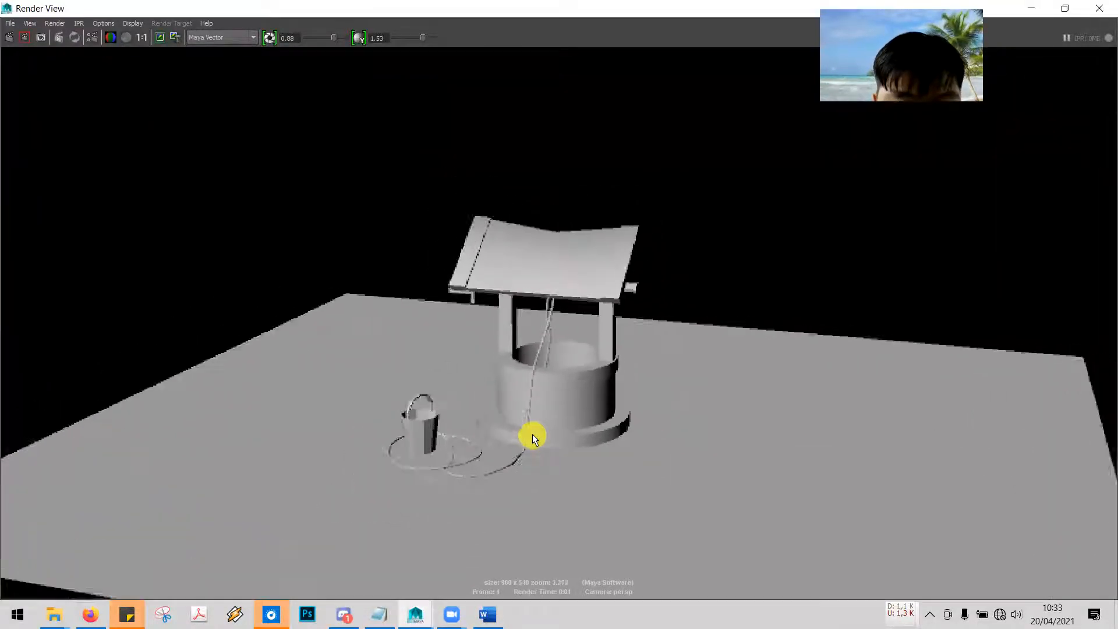
pyautogui.scroll(-2, 532, 435)
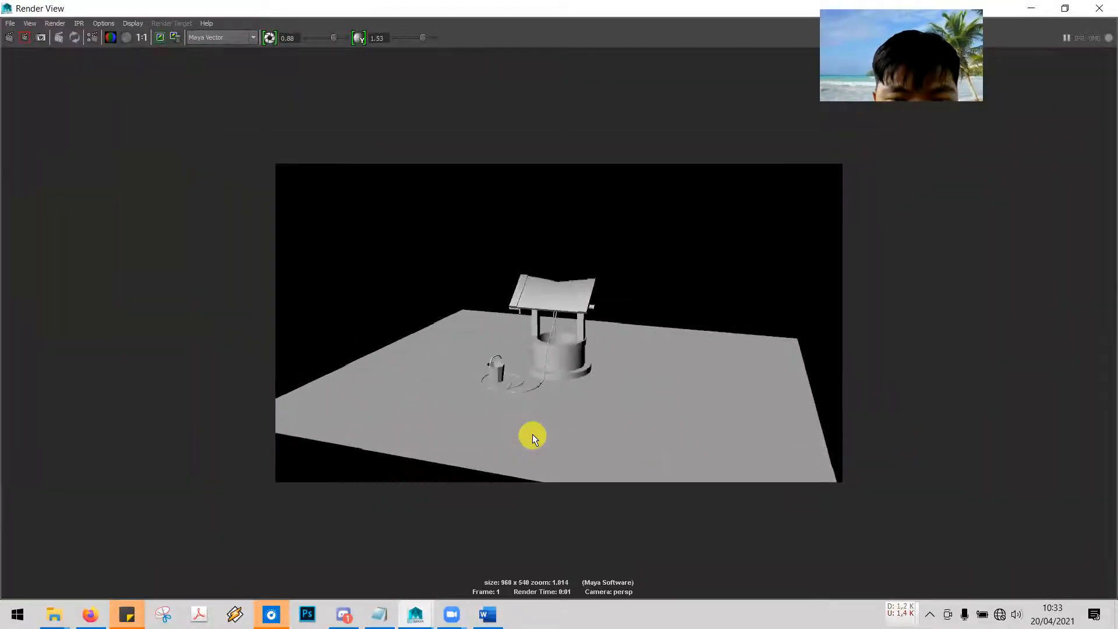
pyautogui.scroll(-2, 532, 434)
pyautogui.scroll(1, 532, 434)
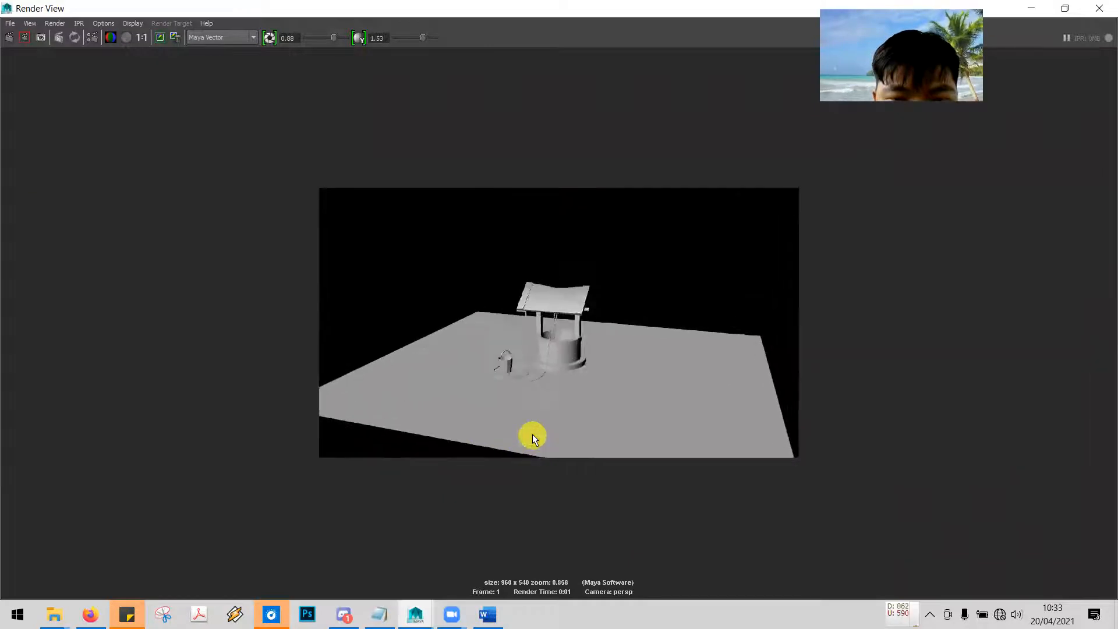
pyautogui.scroll(2, 532, 434)
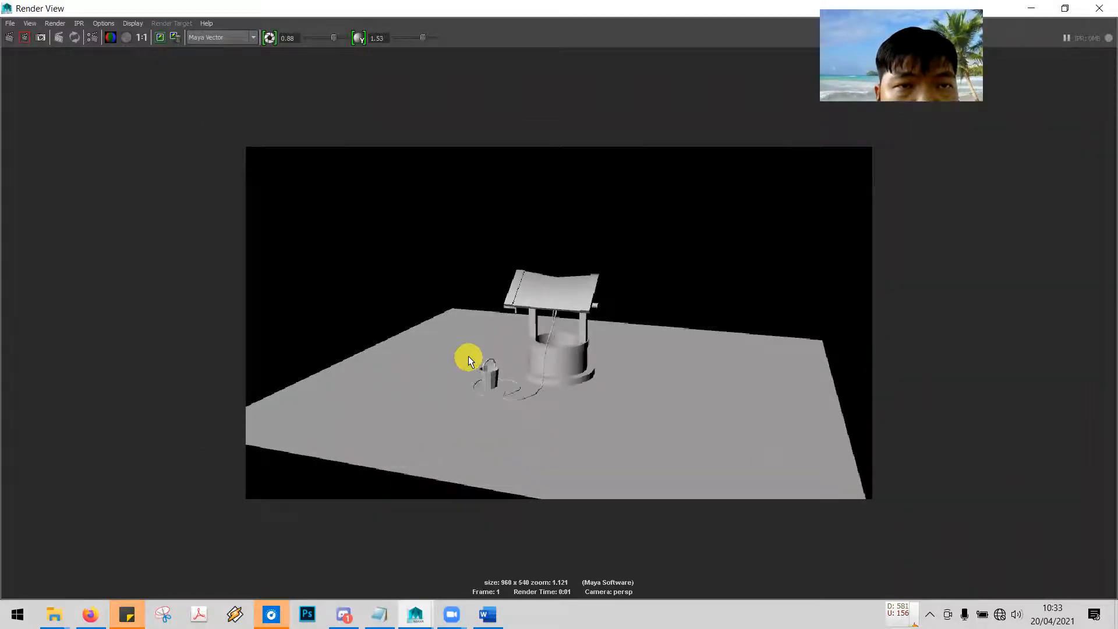
pyautogui.scroll(-1, 511, 429)
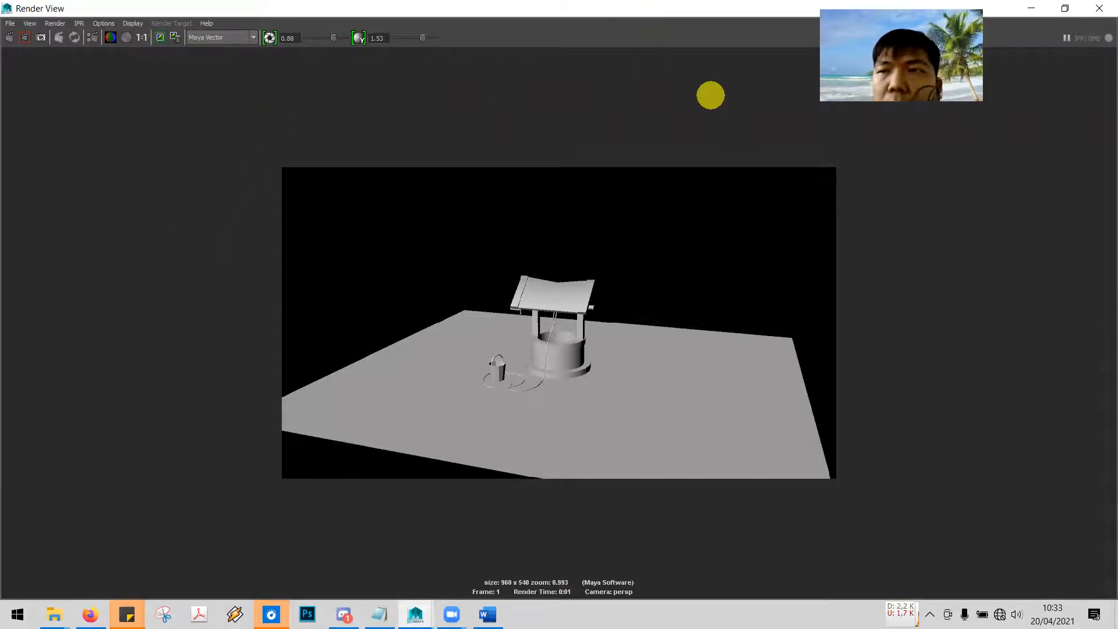
pyautogui.click(1100, 6)
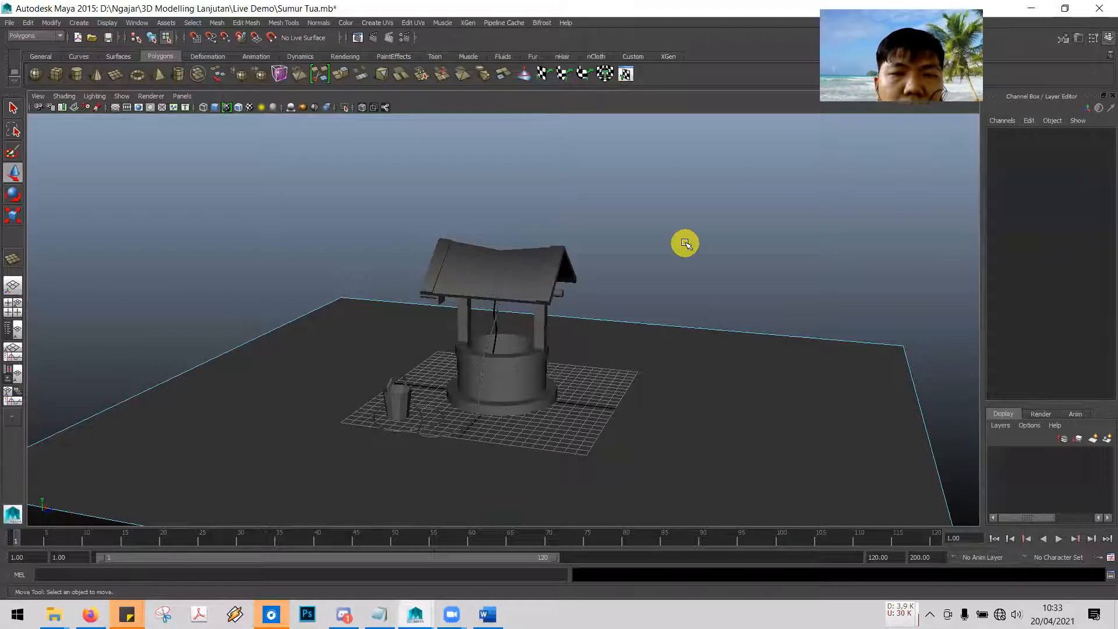